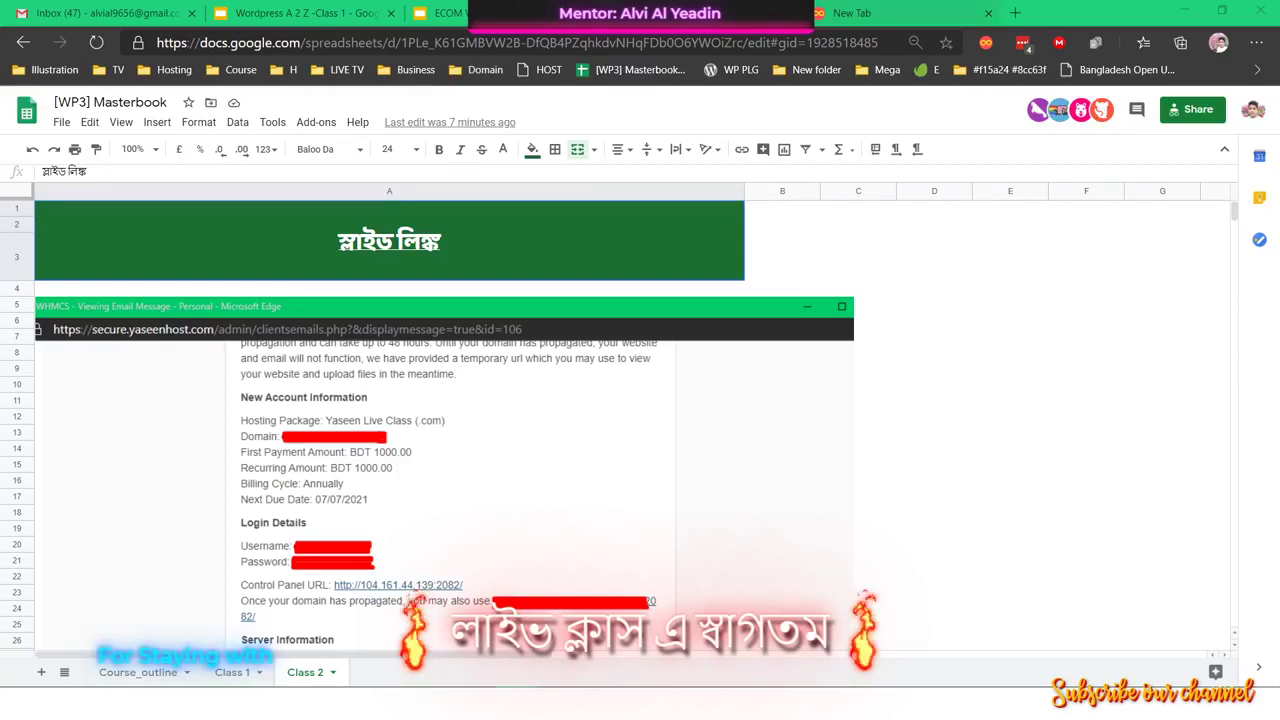
# Open a new blank browser tab from the course spreadsheet.
pyautogui.hotkey('ctrl', '9')
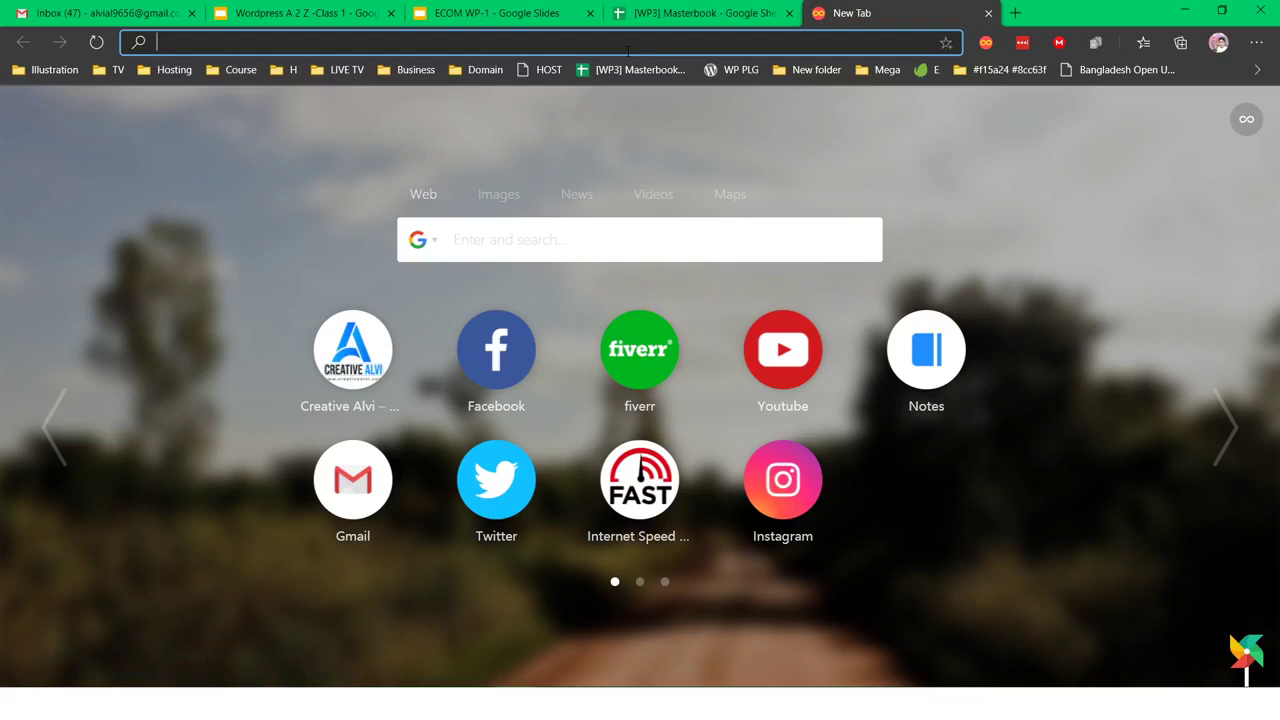
# Load creativealvi.xyz in the new tab.
pyautogui.write('creativel')
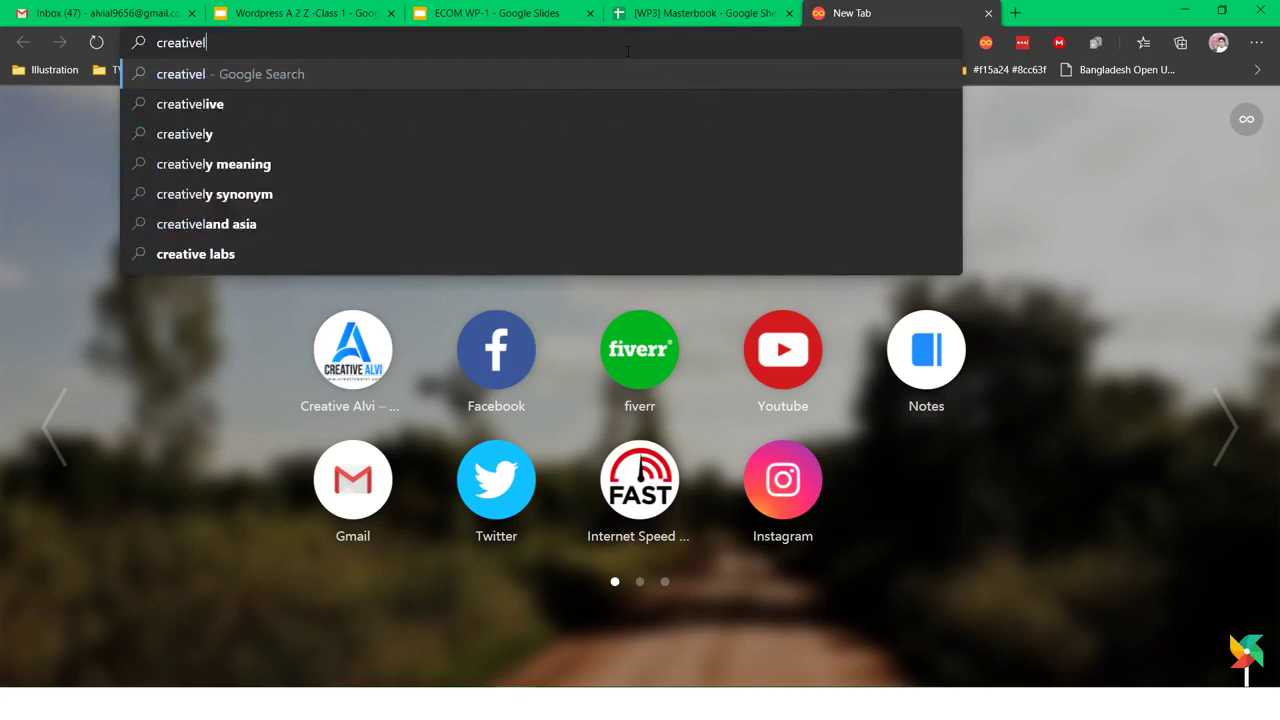
pyautogui.press('BackSpace')
pyautogui.write('alvi.xyz')
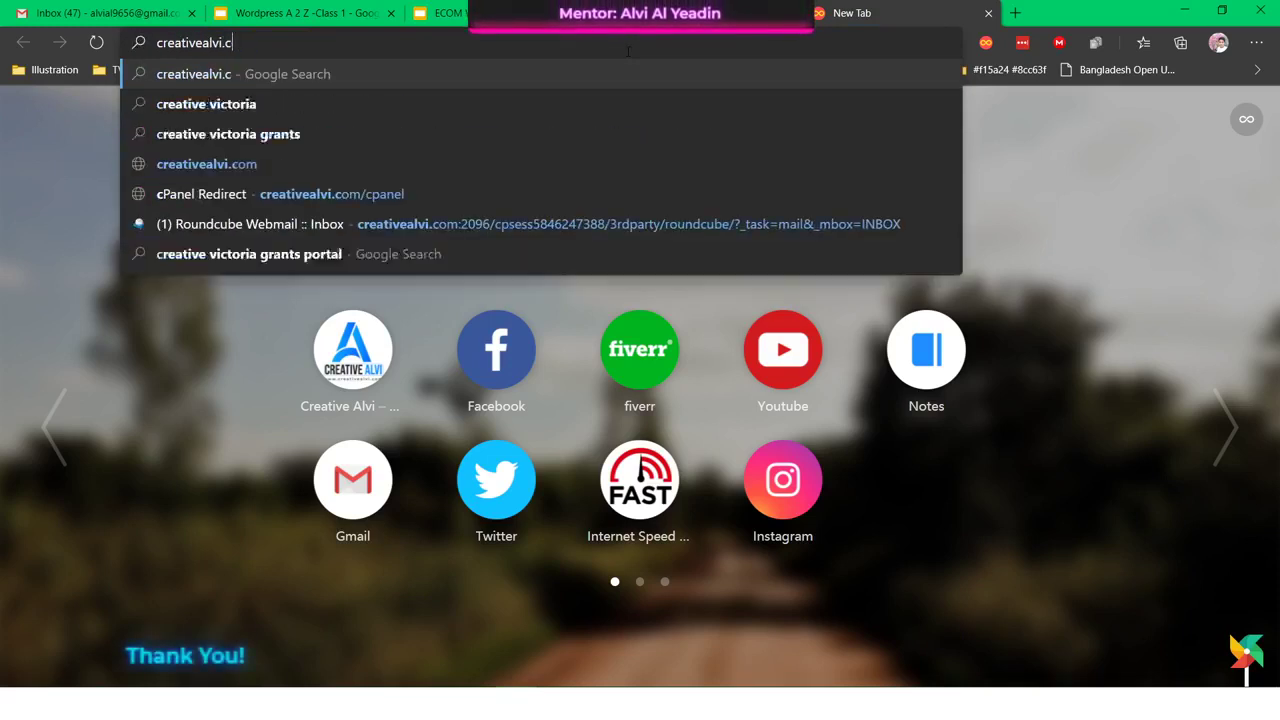
pyautogui.press('Return')
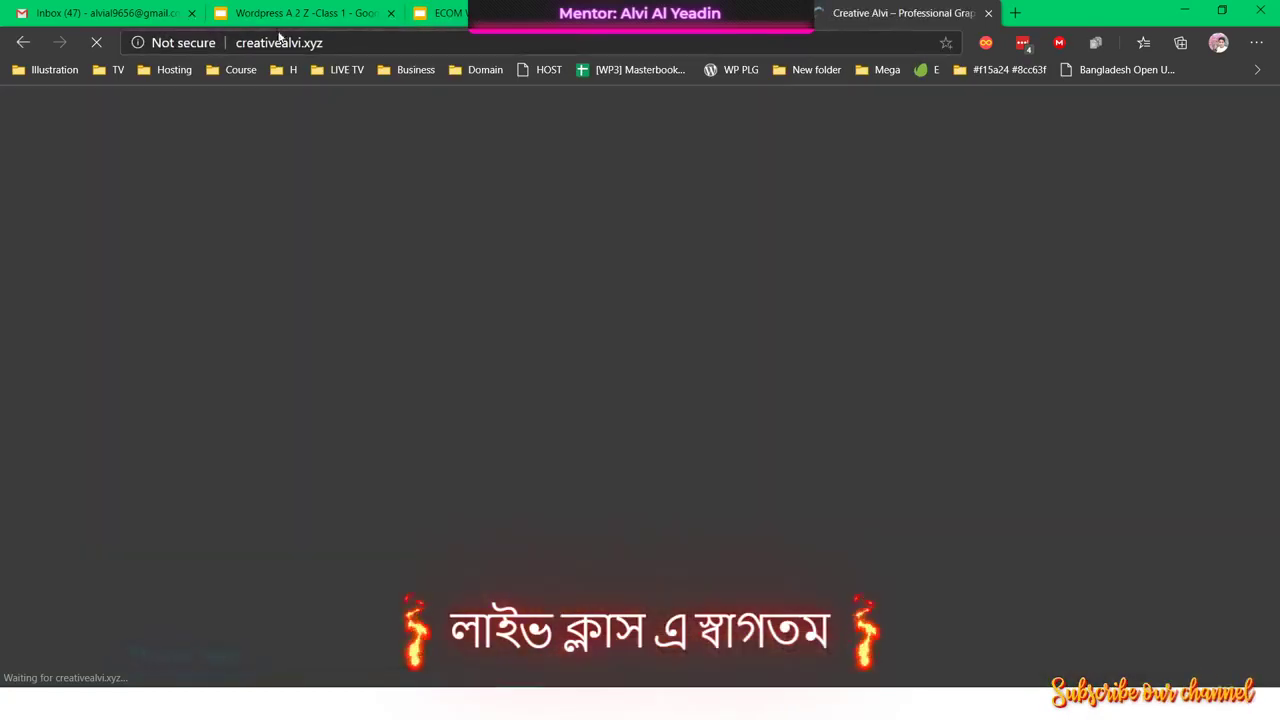
# Visit creativealvi.xyz/cpanel, which shows Page not found.
pyautogui.click(340, 43)
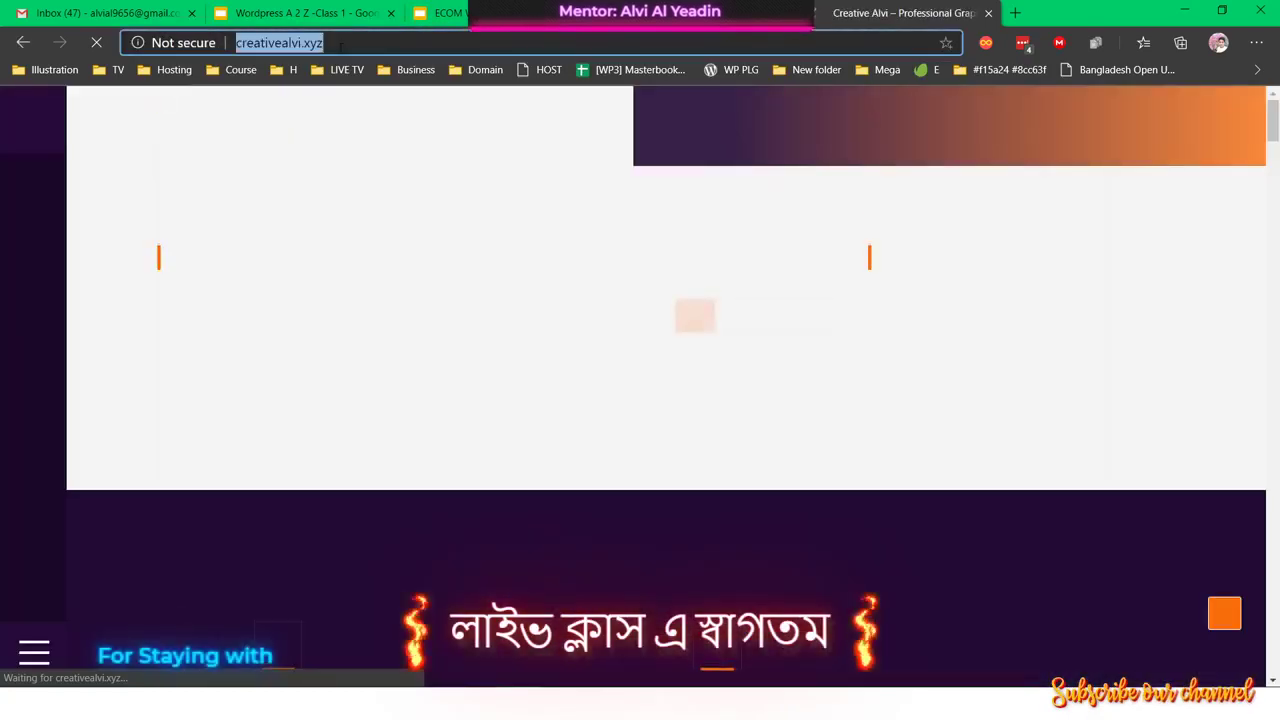
pyautogui.click(345, 41)
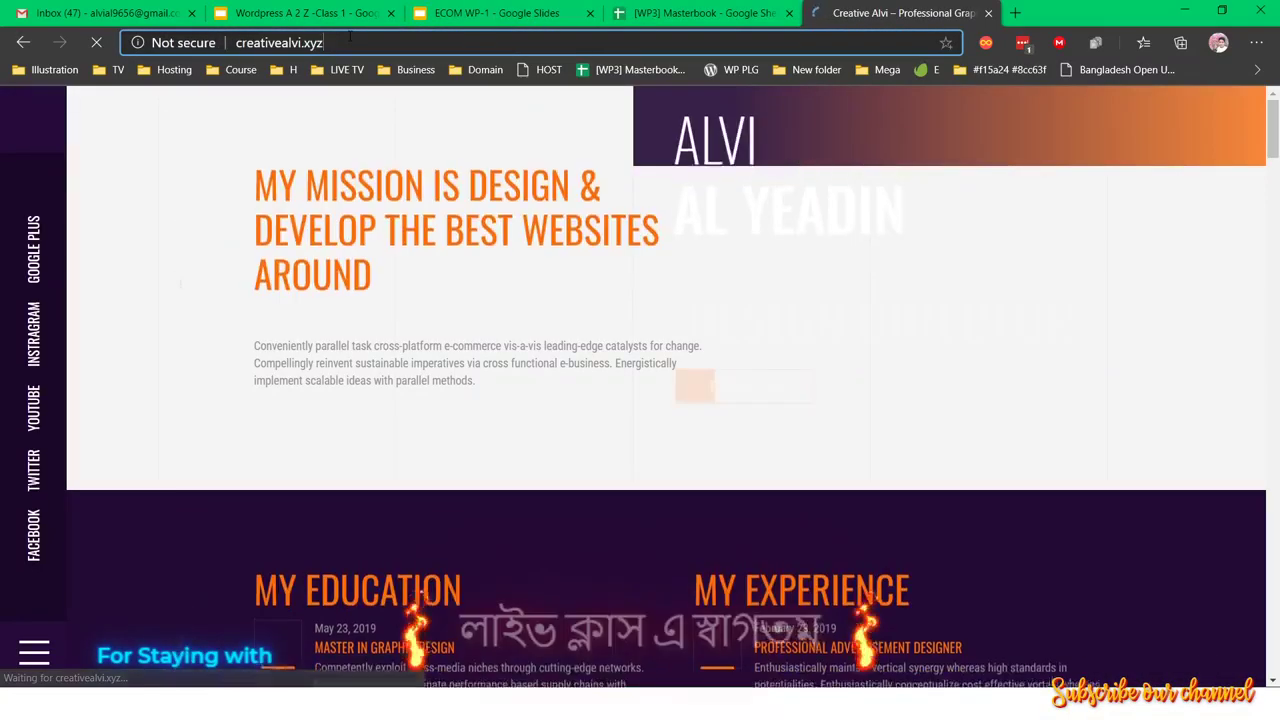
pyautogui.write('/')
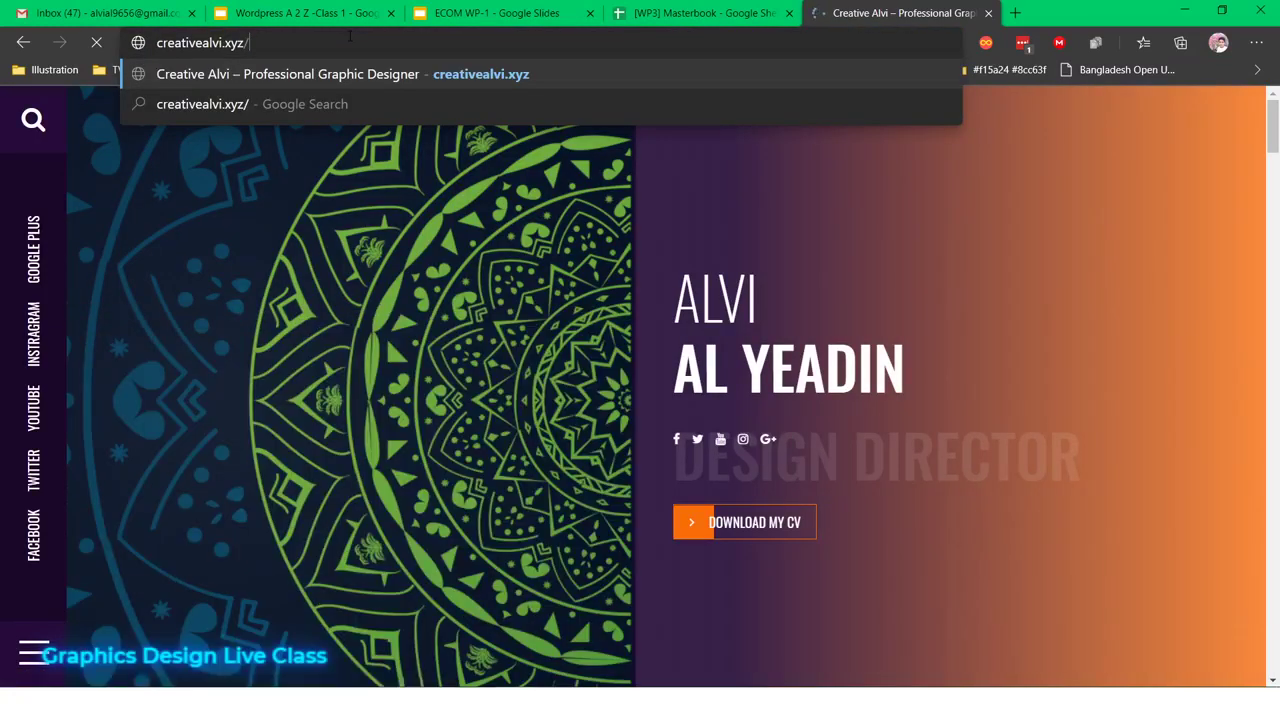
pyautogui.write('cpanel')
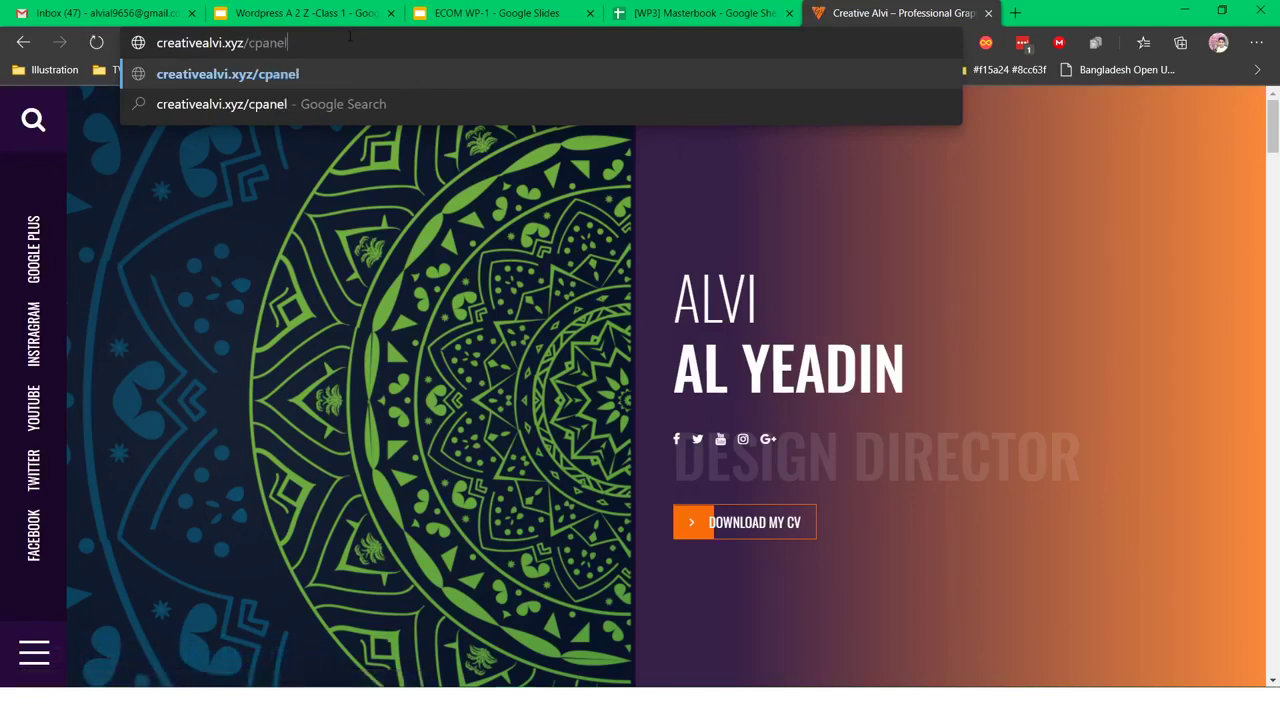
pyautogui.press('Return')
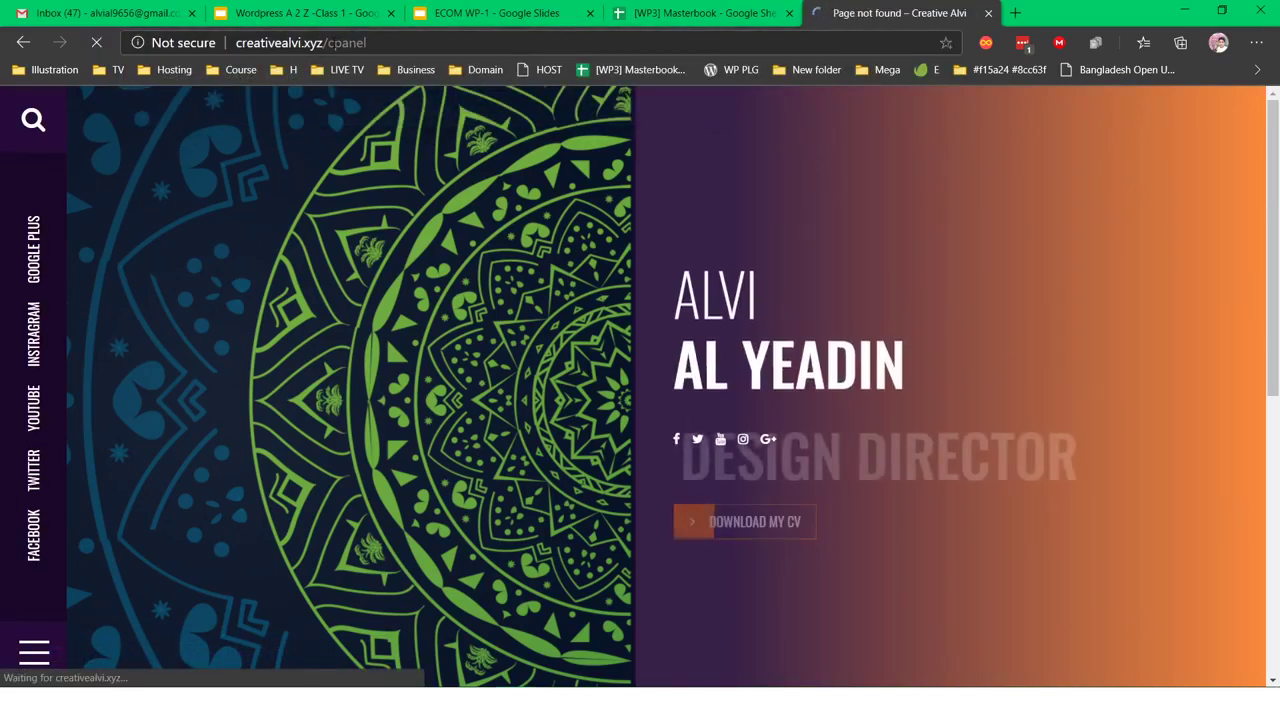
pyautogui.moveTo(323, 42); pyautogui.dragTo(378, 42)
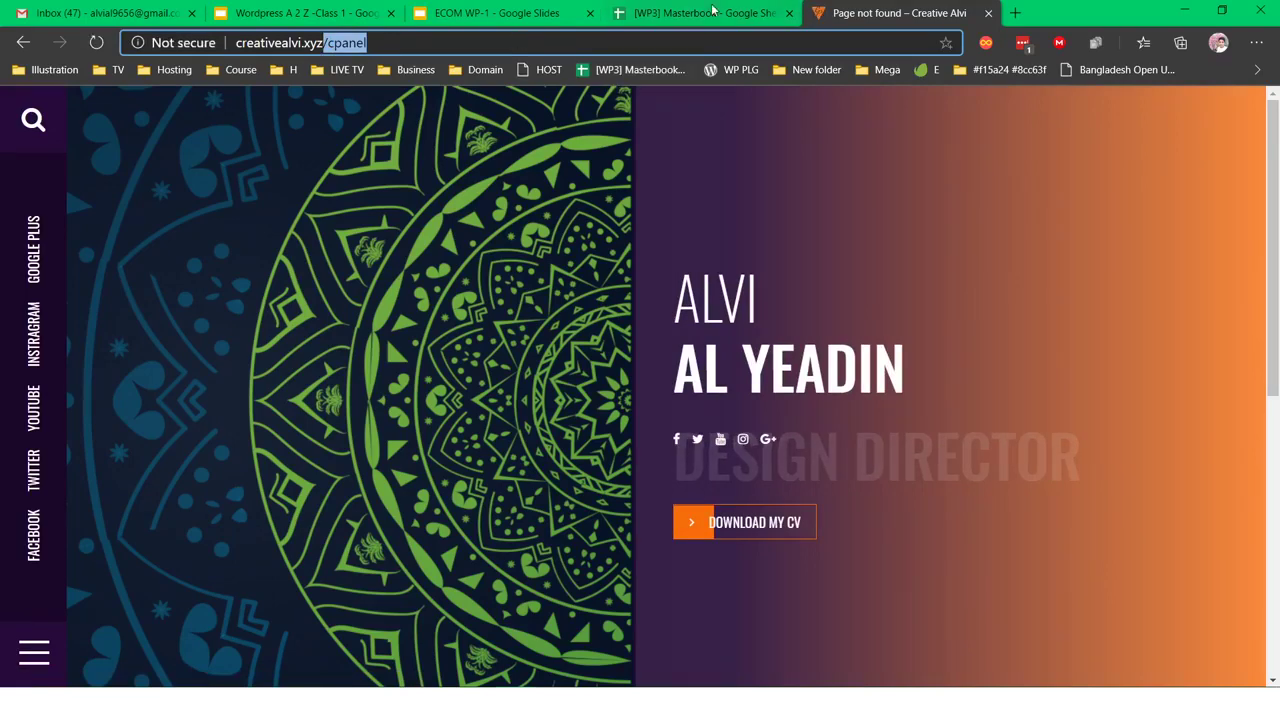
# Switch to the ECOM WP-1 Google Slides presentation.
pyautogui.click(713, 12)
pyautogui.click(882, 12)
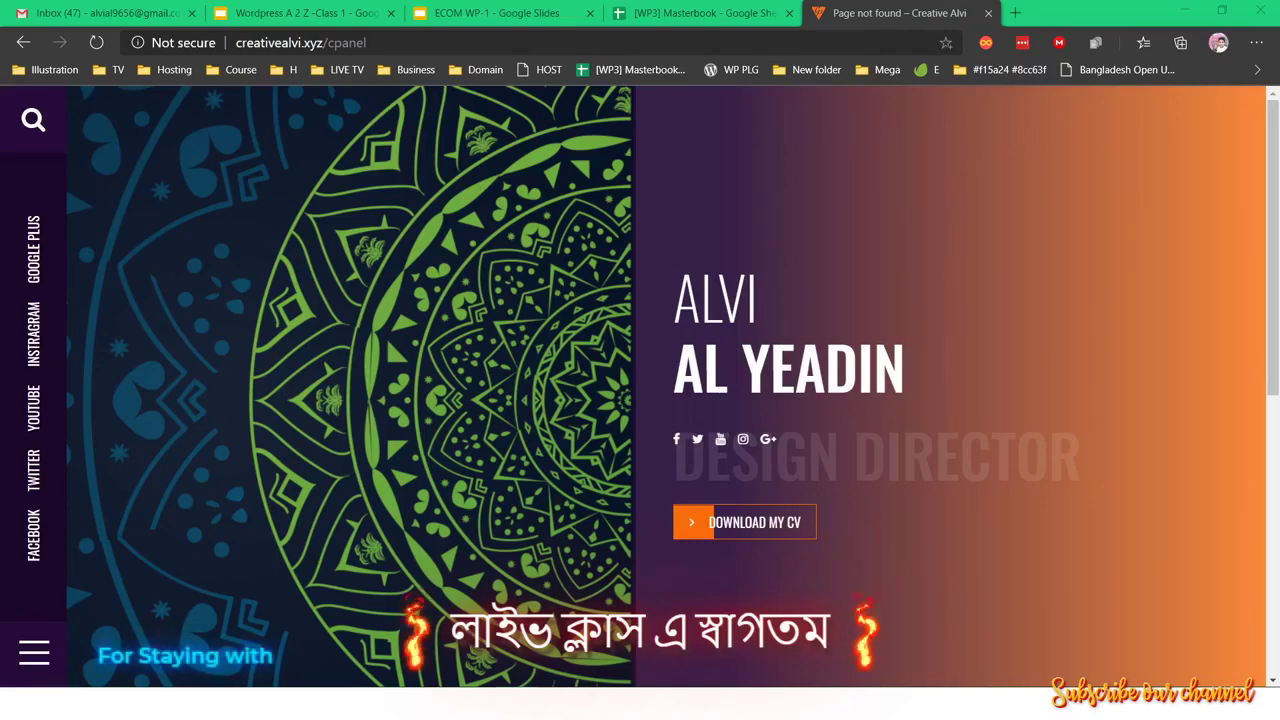
pyautogui.click(565, 10)
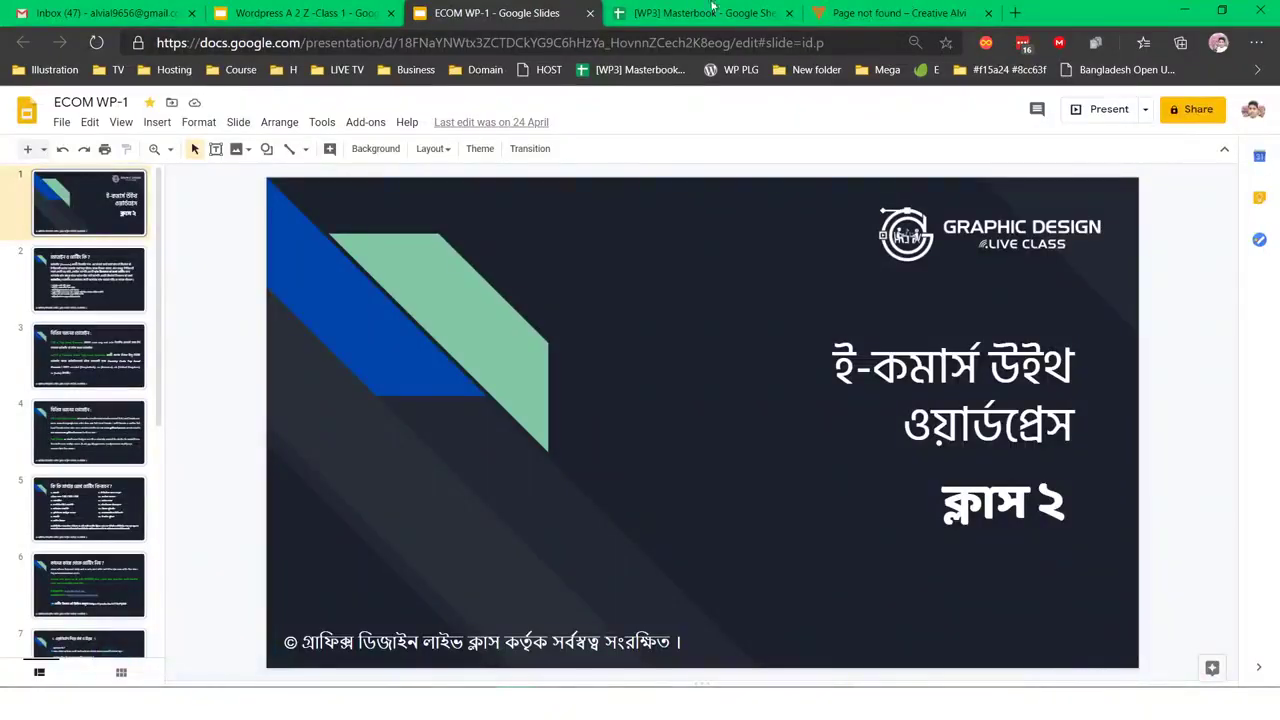
# Go back to the creativealvi.xyz/cpanel 'Page not found' tab.
pyautogui.click(900, 12)
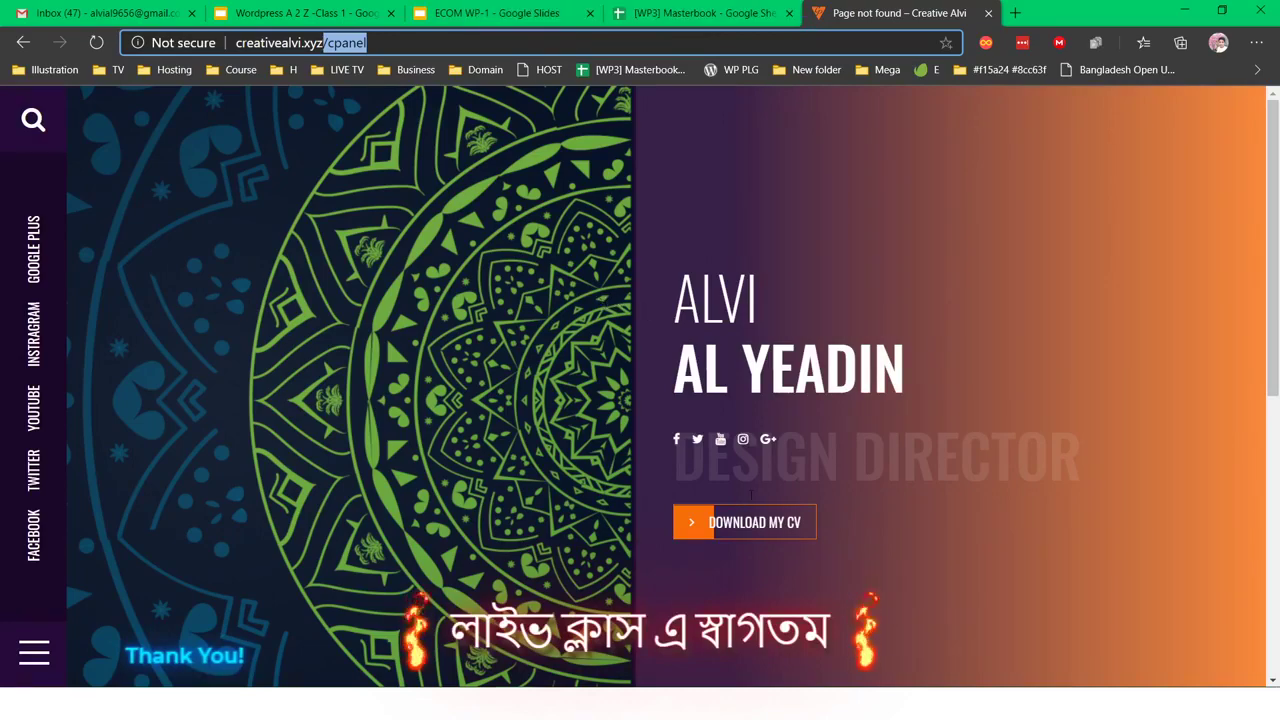
# Return to the creativealvi.xyz homepage via the site menu's HOME link.
pyautogui.scroll(-2, 728, 373)
pyautogui.scroll(-5, 728, 373)
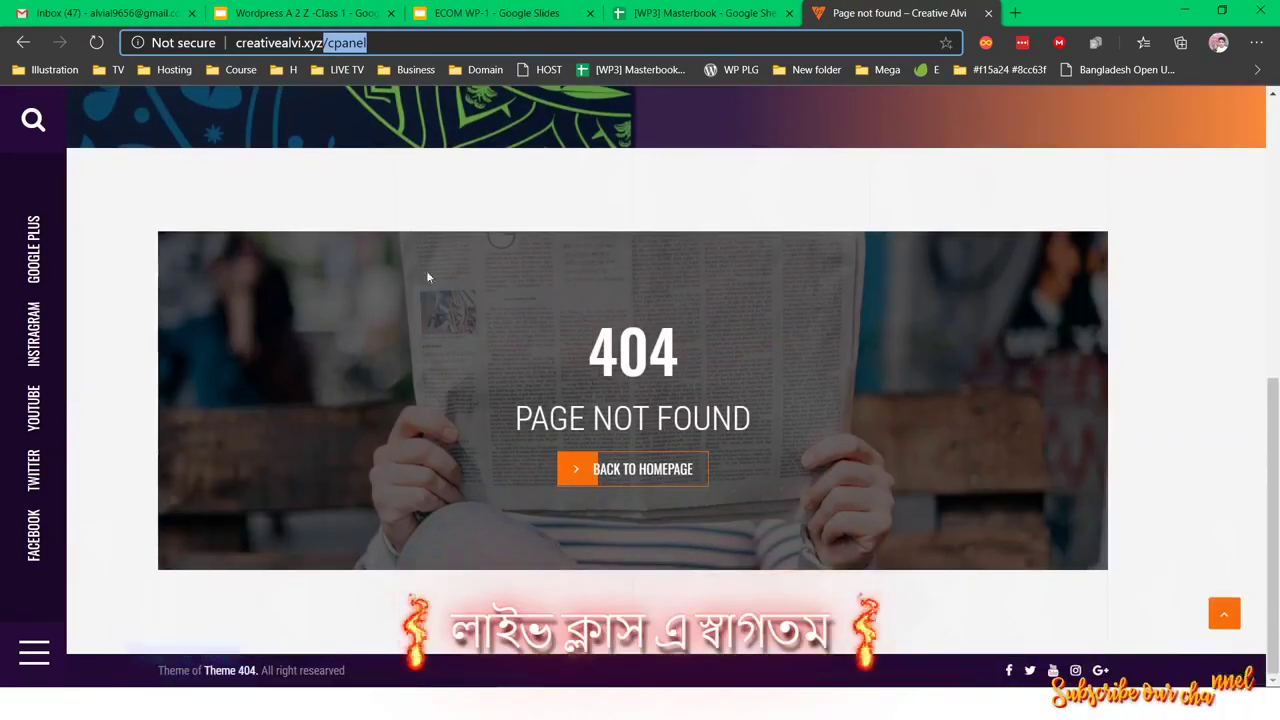
pyautogui.scroll(7, 426, 270)
pyautogui.click(42, 152)
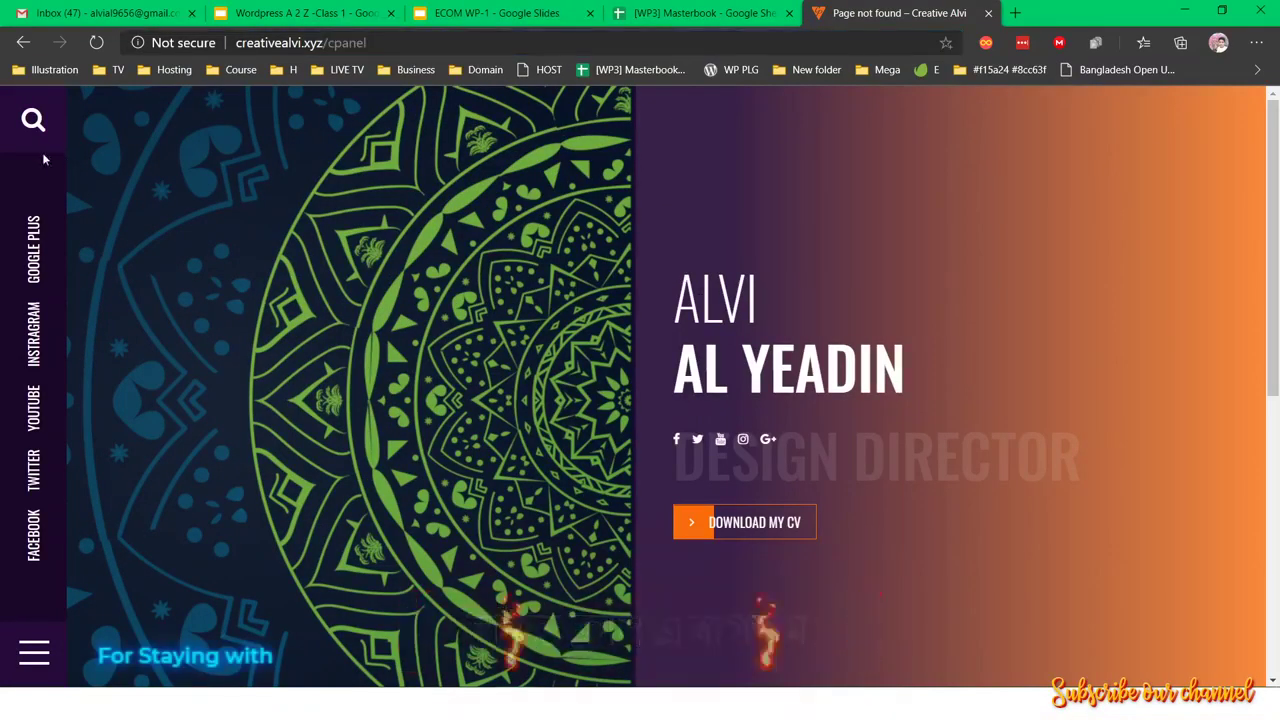
pyautogui.click(33, 655)
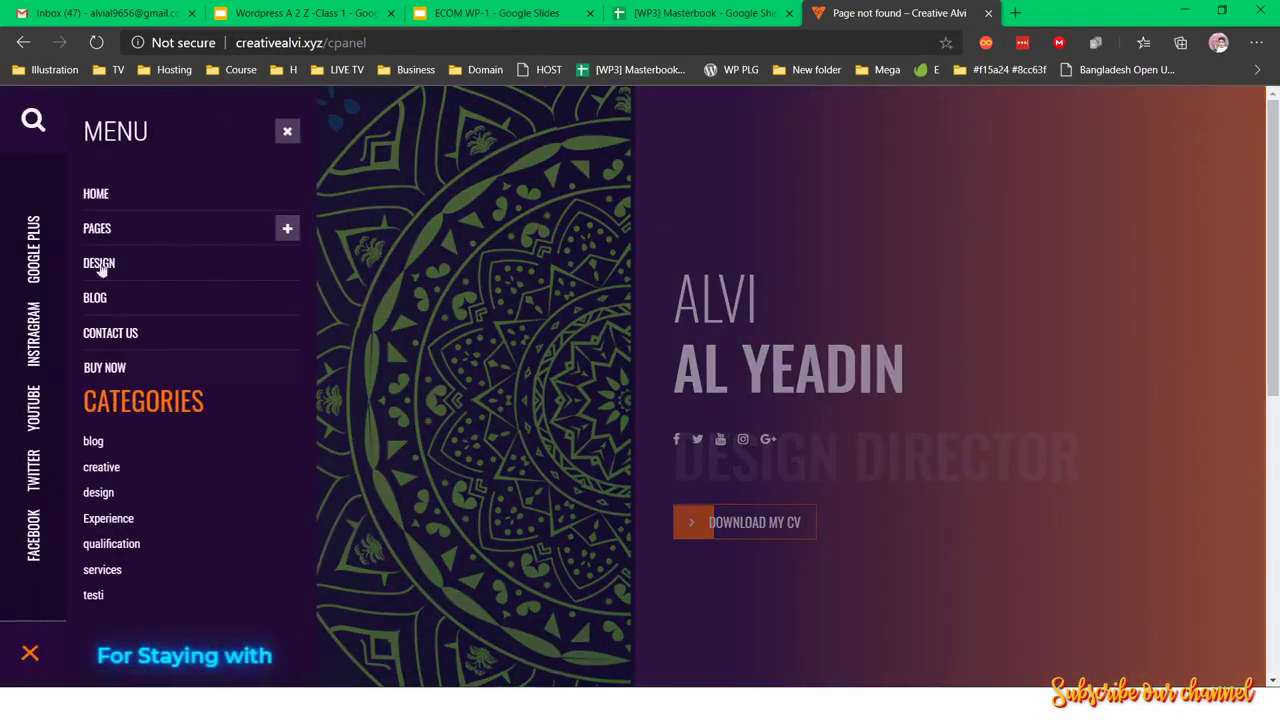
pyautogui.click(150, 193)
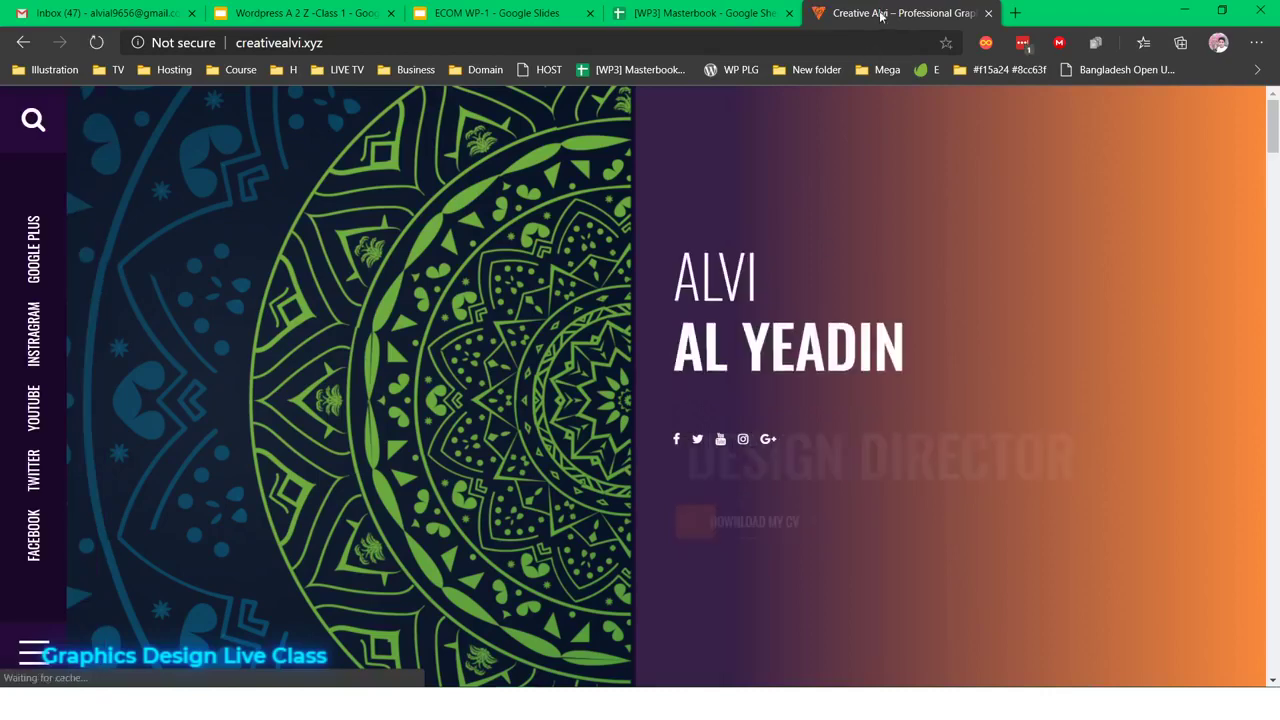
# Browse down the homepage past ALVI AL YEADIN and My Mission to the My Video section.
pyautogui.scroll(-1, 277, 233)
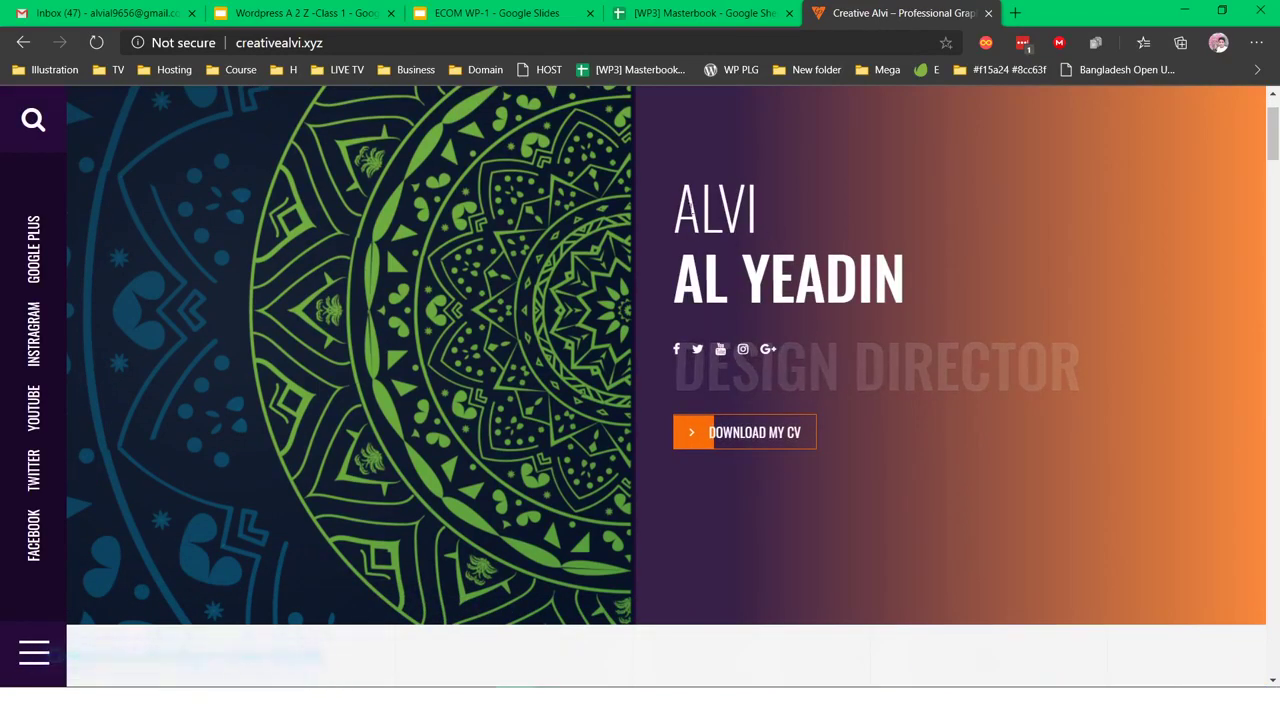
pyautogui.moveTo(619, 240); pyautogui.dragTo(893, 288)
pyautogui.click(953, 362)
pyautogui.scroll(-7, 610, 392)
pyautogui.scroll(1, 823, 403)
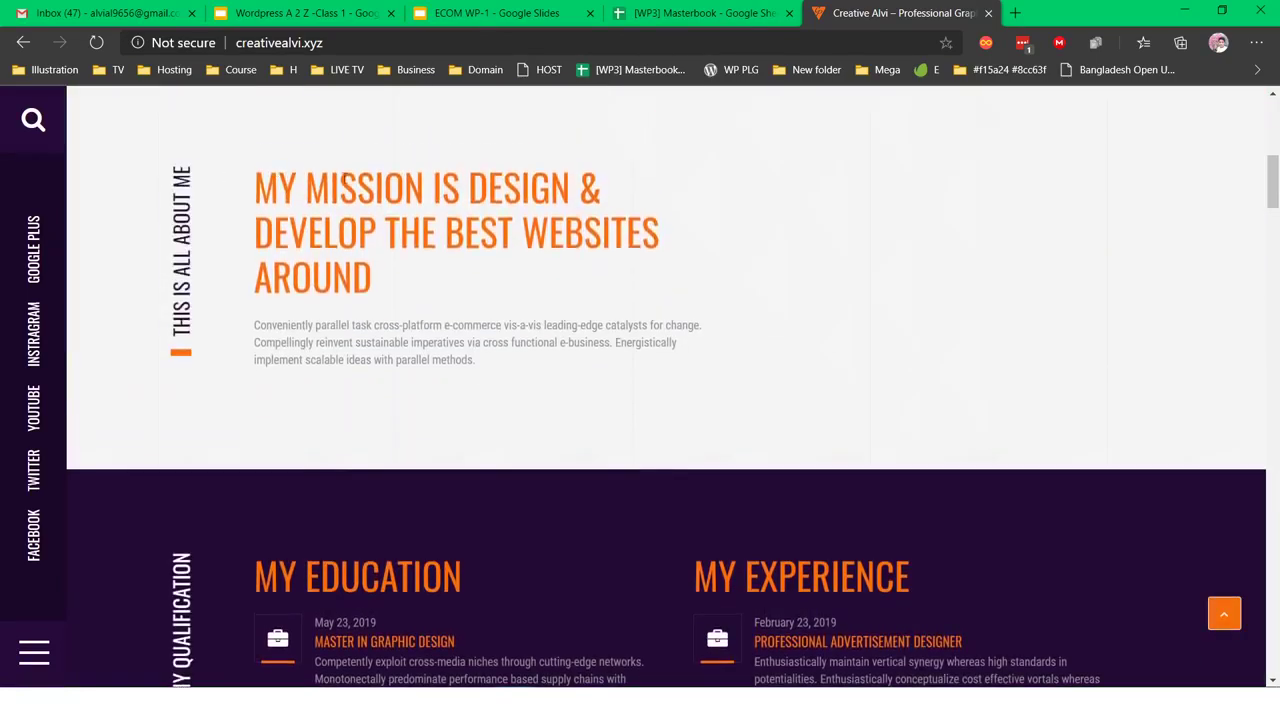
pyautogui.moveTo(343, 177); pyautogui.dragTo(514, 294)
pyautogui.click(503, 297)
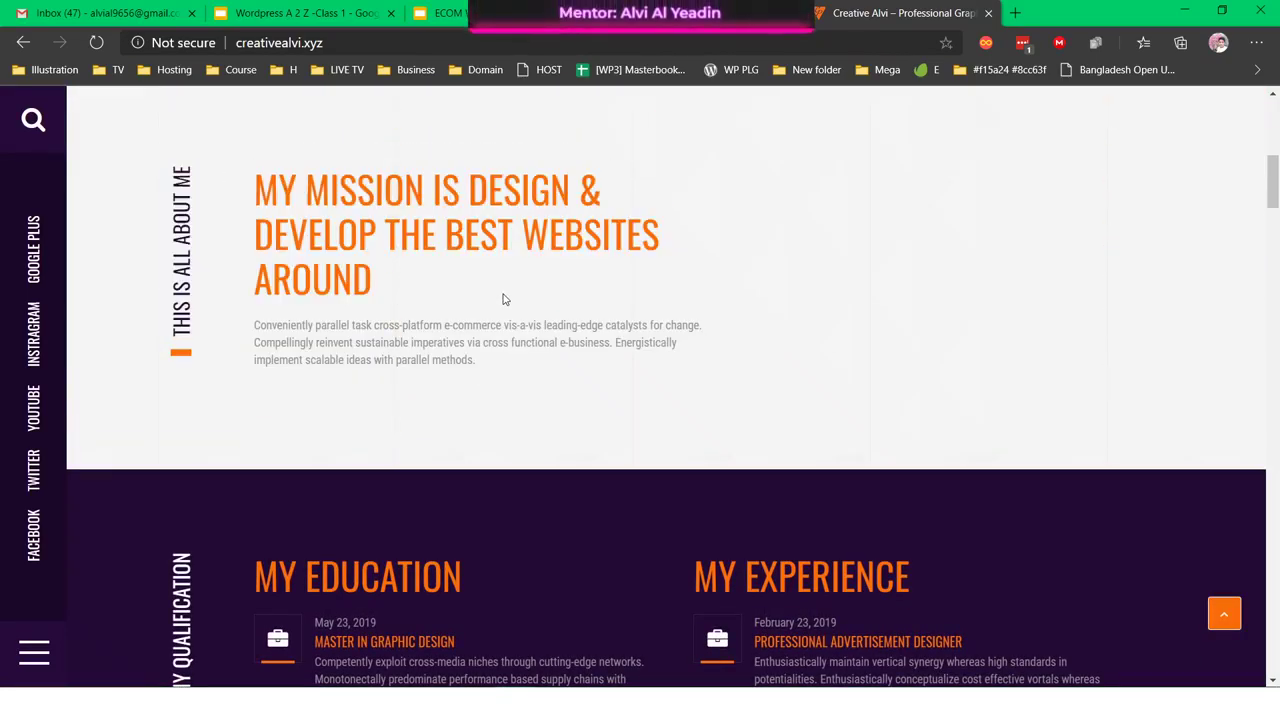
pyautogui.scroll(-3, 504, 299)
pyautogui.scroll(-2, 814, 285)
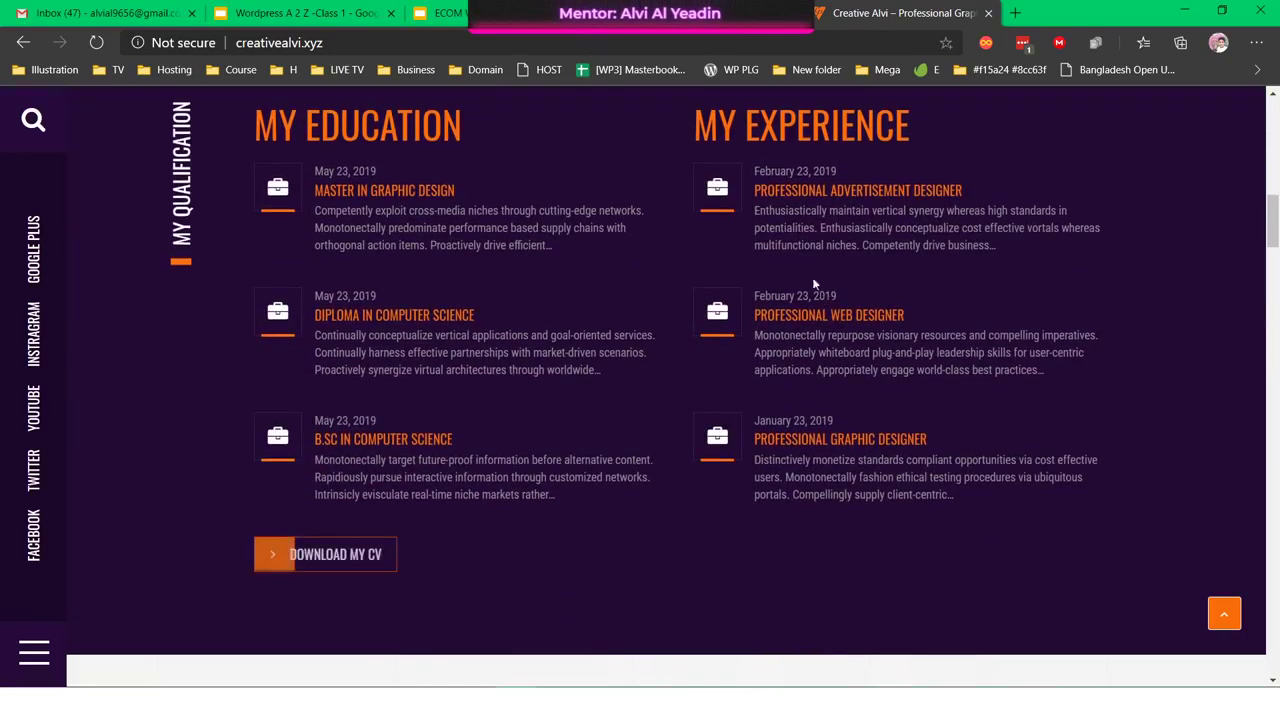
pyautogui.scroll(-6, 800, 288)
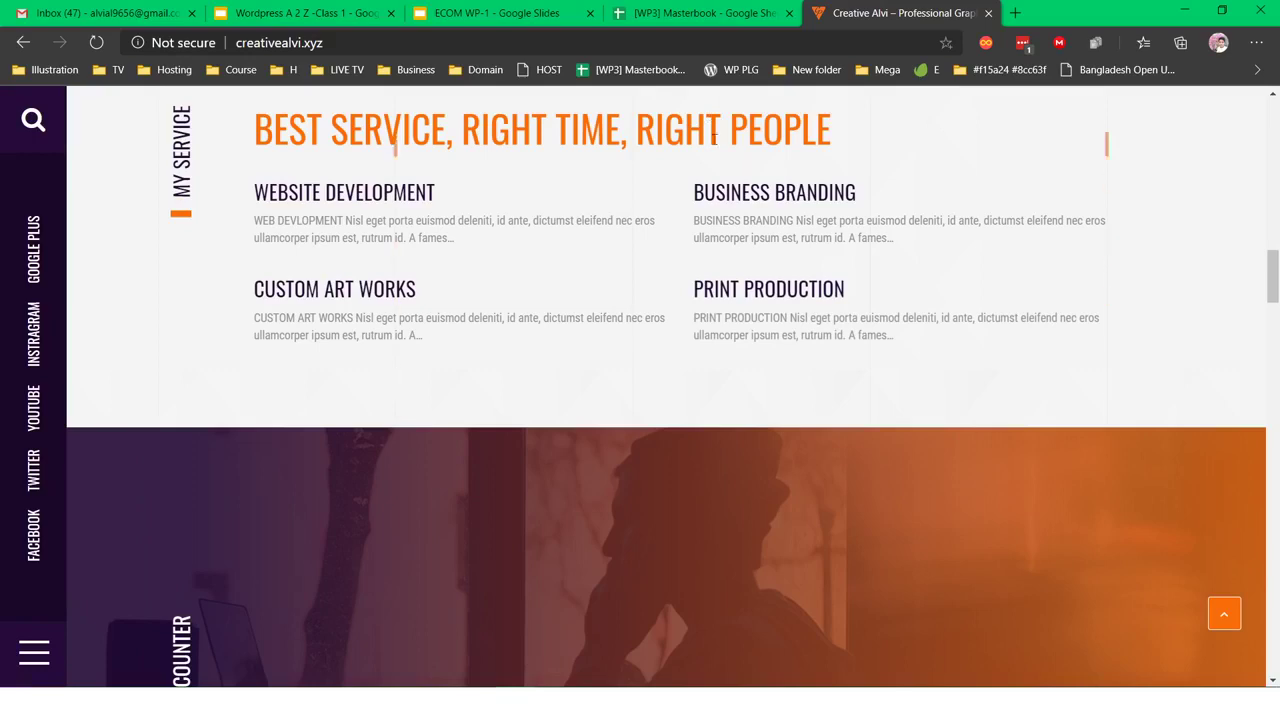
pyautogui.scroll(-3, 589, 403)
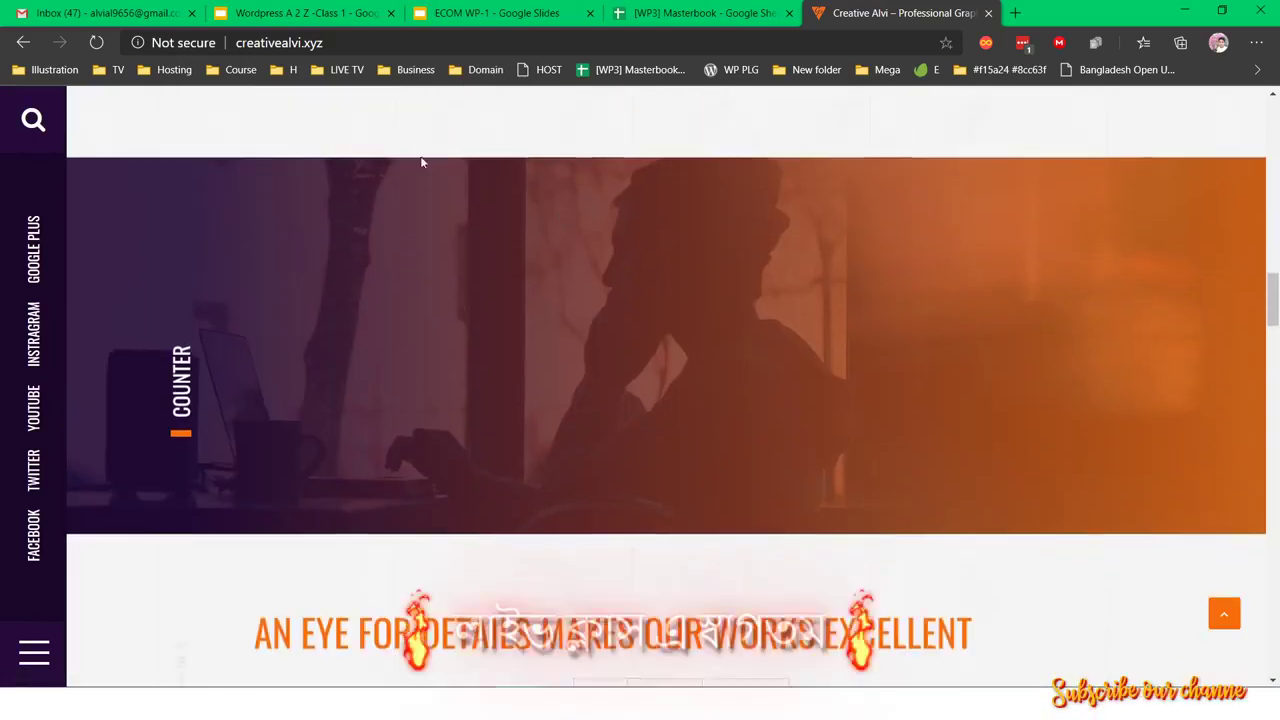
pyautogui.scroll(-5, 589, 403)
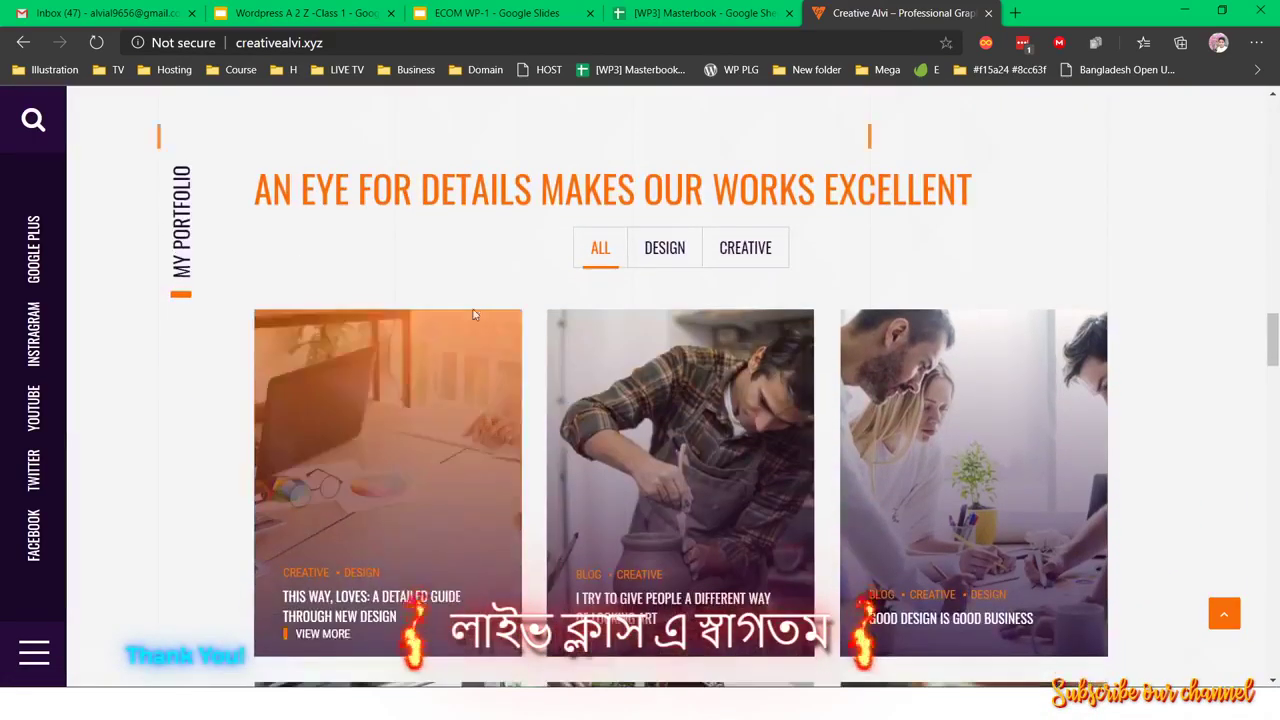
pyautogui.scroll(-6, 453, 422)
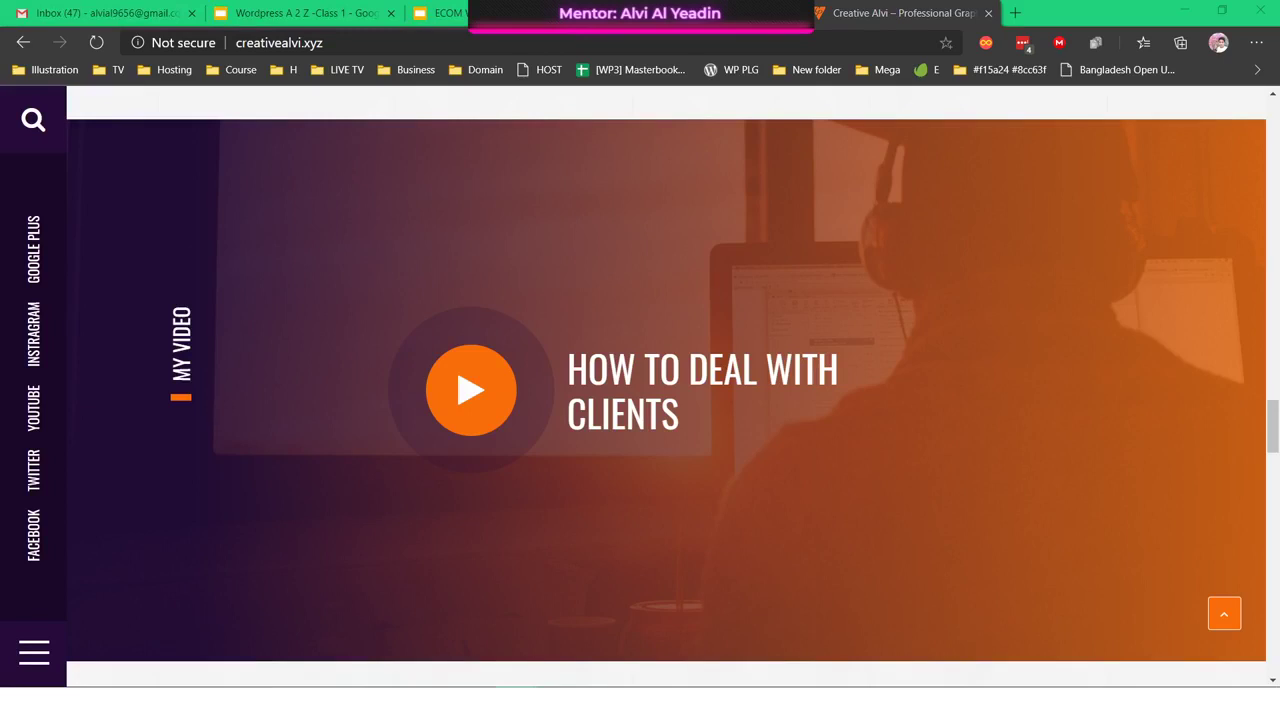
# Check the Wordpress Installation topic in the Masterbook, add a blank tab, and return to Creative Alvi.
pyautogui.click(705, 13)
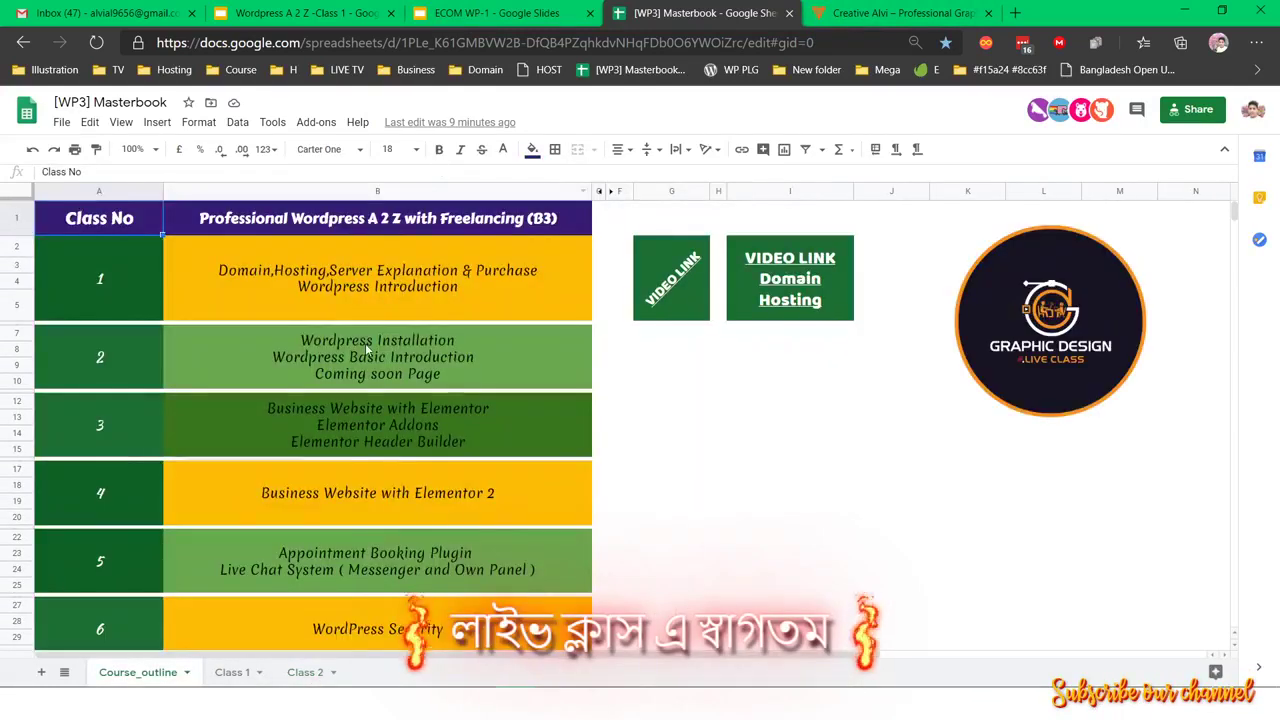
pyautogui.click(277, 355)
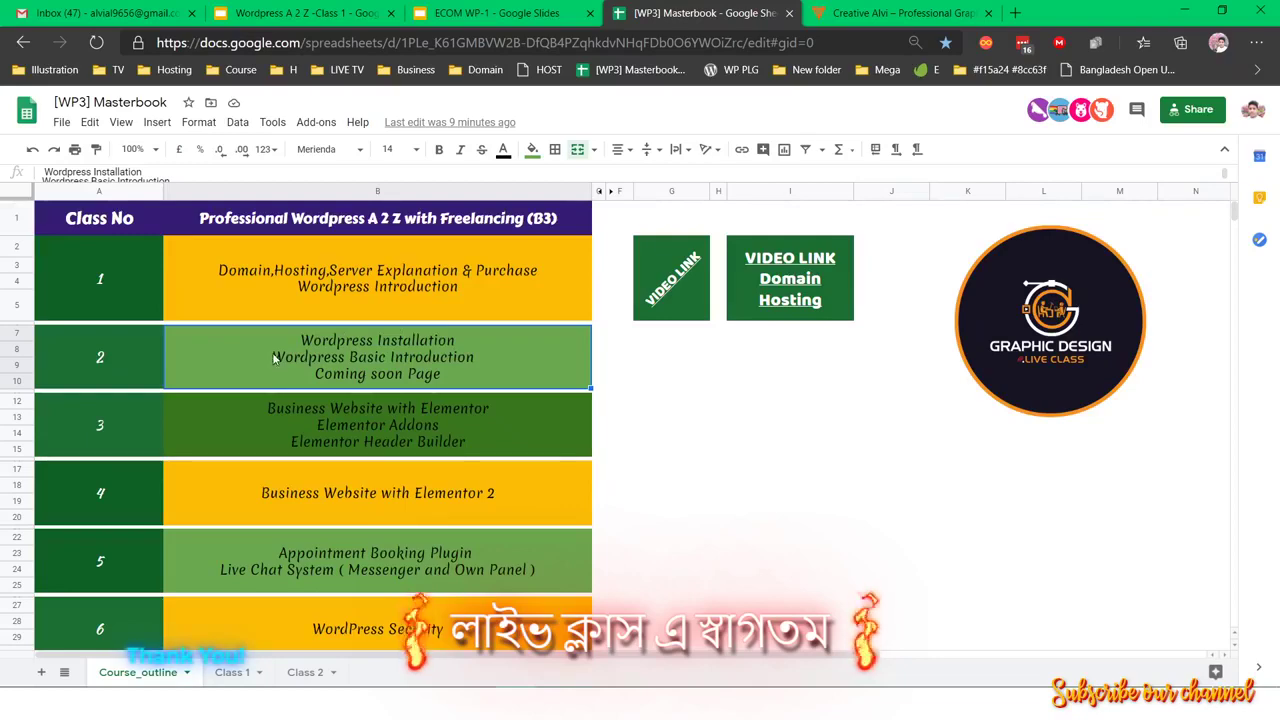
pyautogui.click(1015, 12)
pyautogui.click(825, 12)
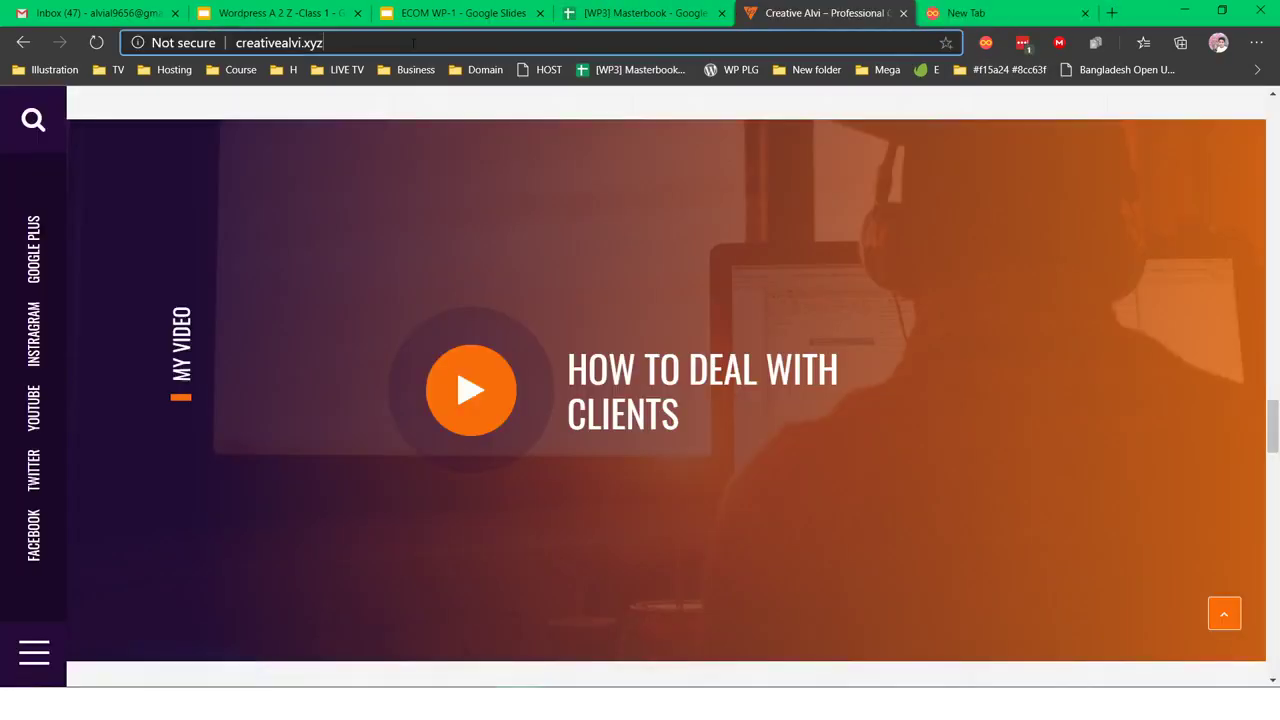
# Abandon the creativealvi.xyz/wp- address and enter designeraurchie.com in the address bar.
pyautogui.click(413, 43)
pyautogui.write('/wp-')
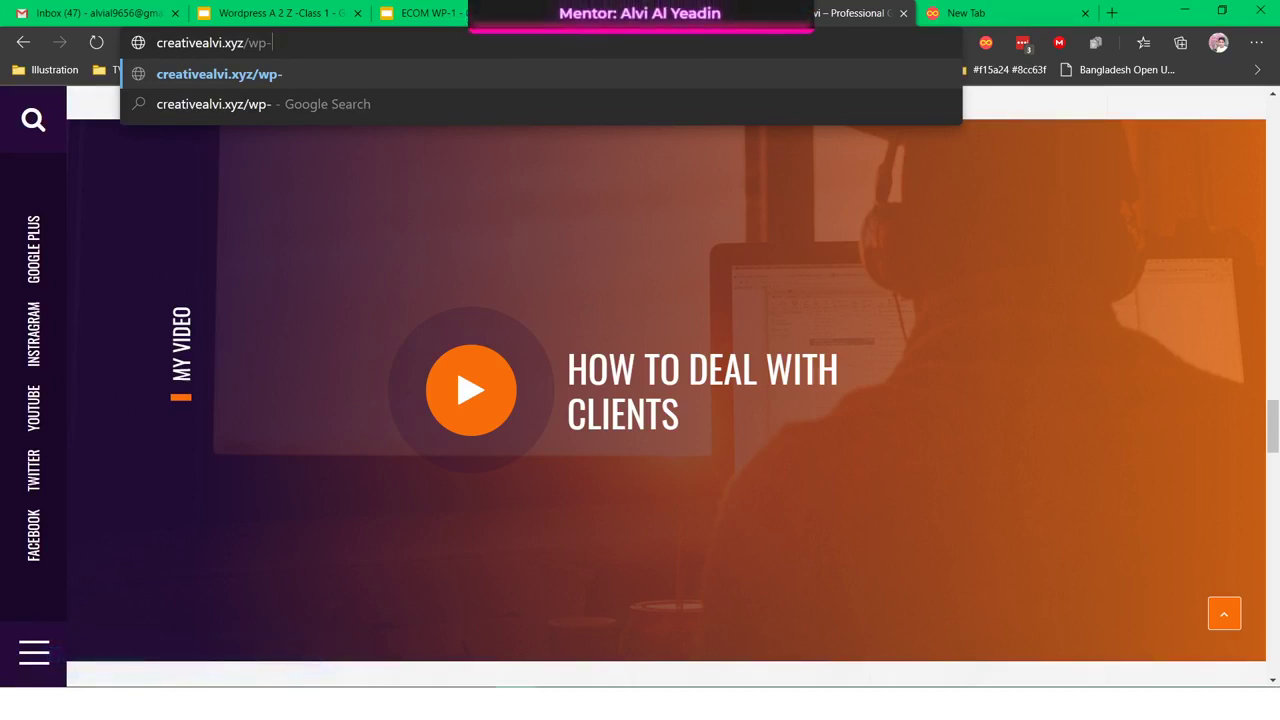
pyautogui.hotkey('alt', 'Tab')
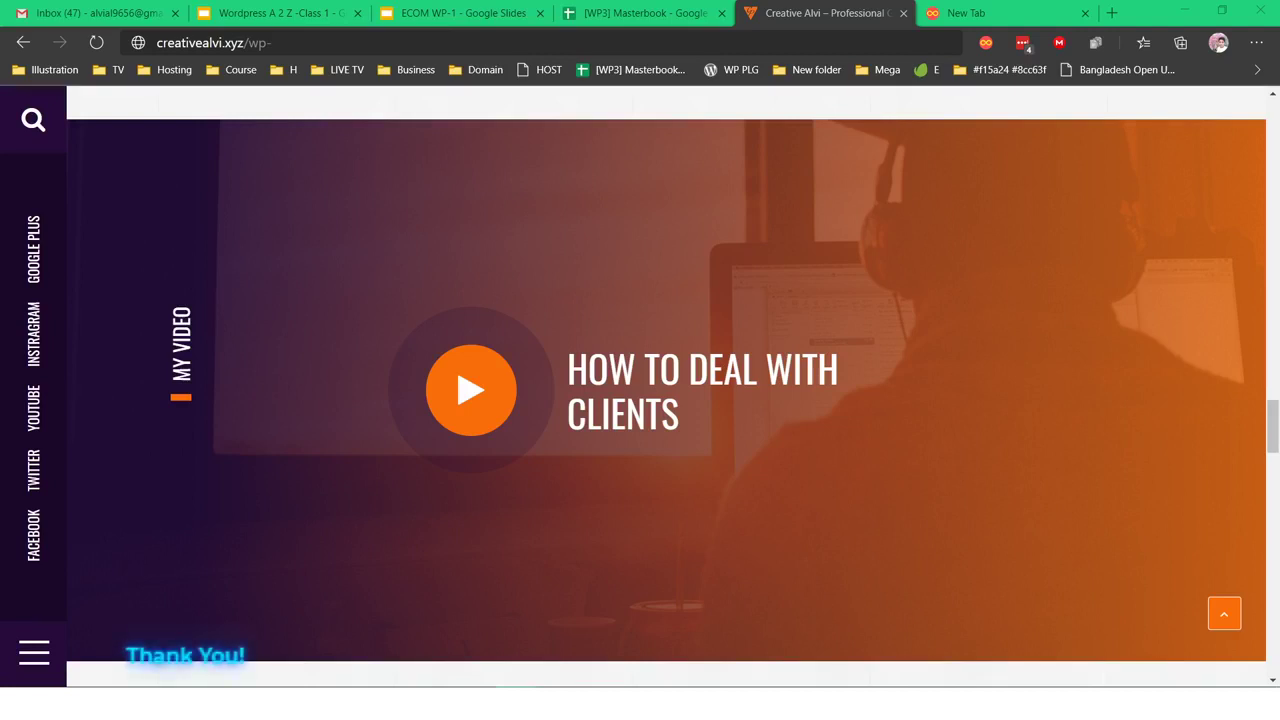
pyautogui.click(679, 46)
pyautogui.write('designer')
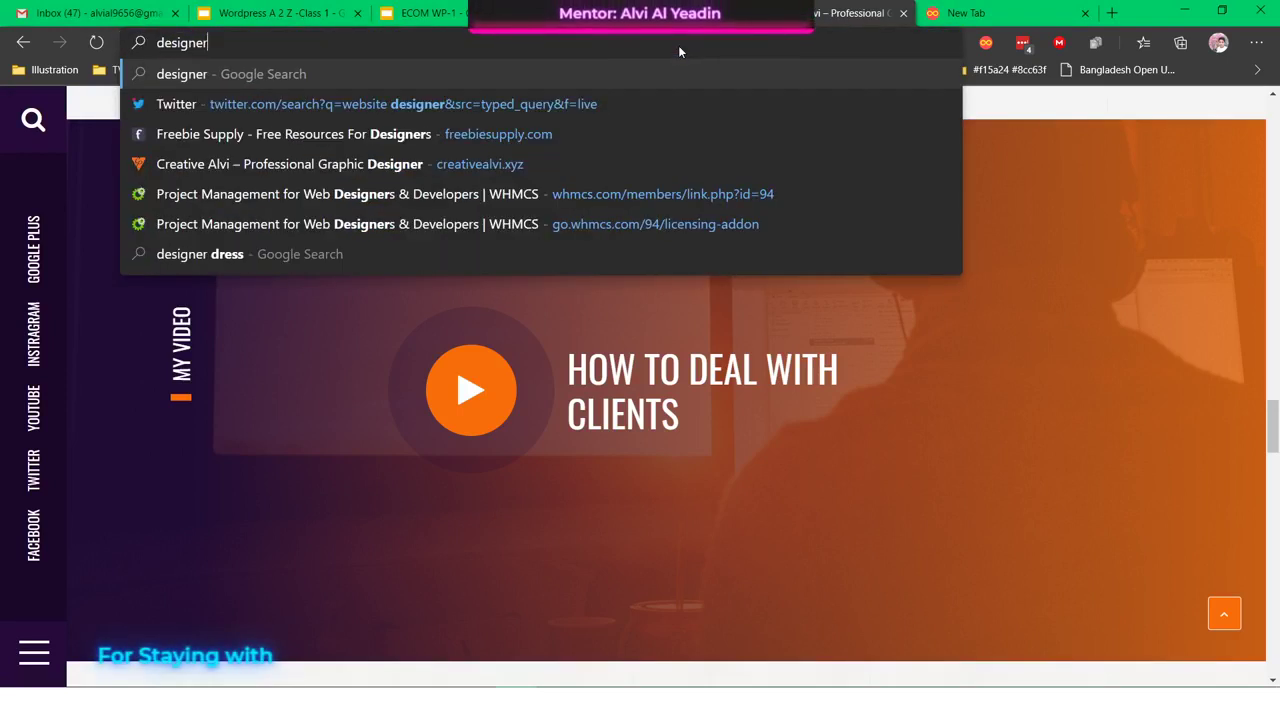
pyautogui.write('aurc')
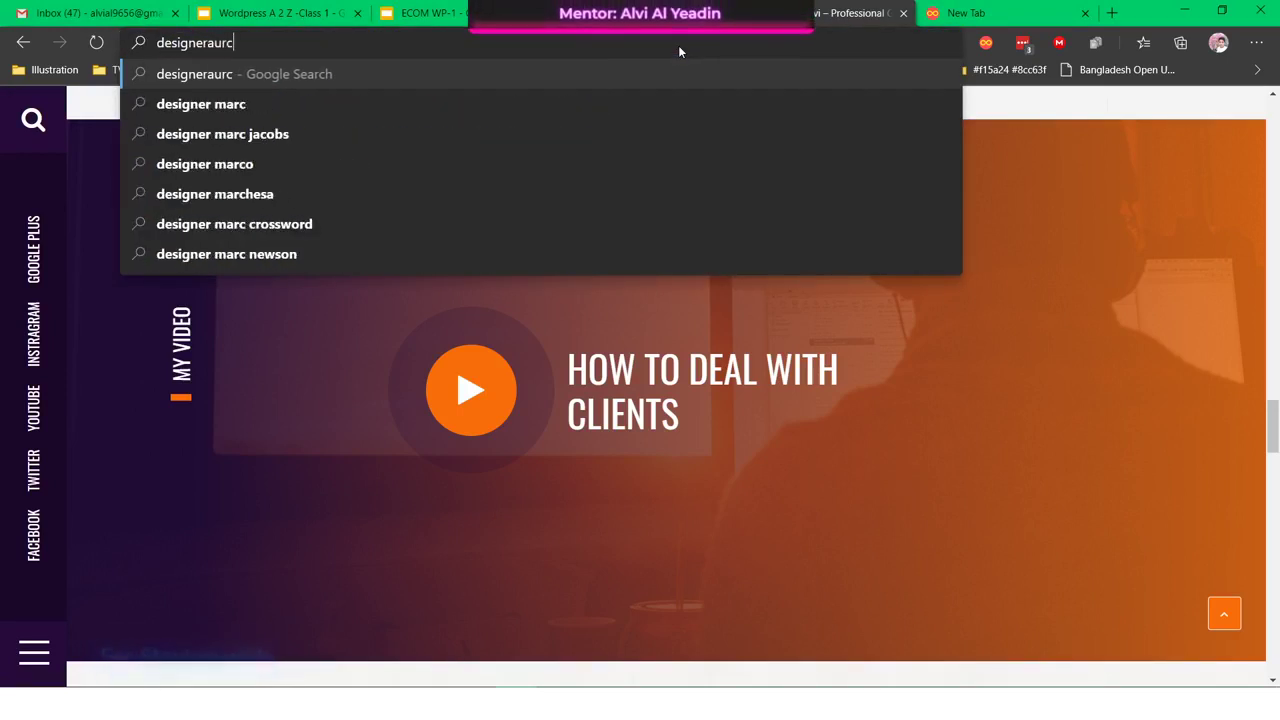
pyautogui.write('hie.com')
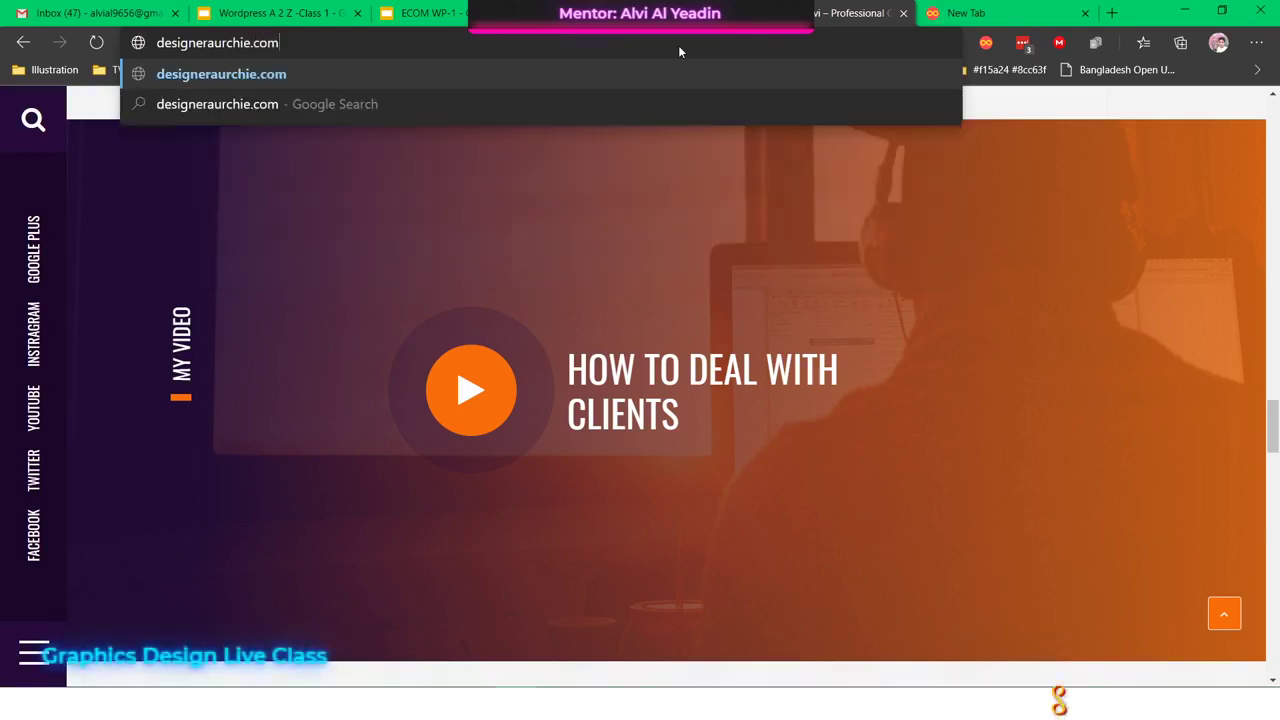
# Load designeraurchie.com's 'We are coming soon!' countdown page, then clear the address bar.
pyautogui.press('Return')
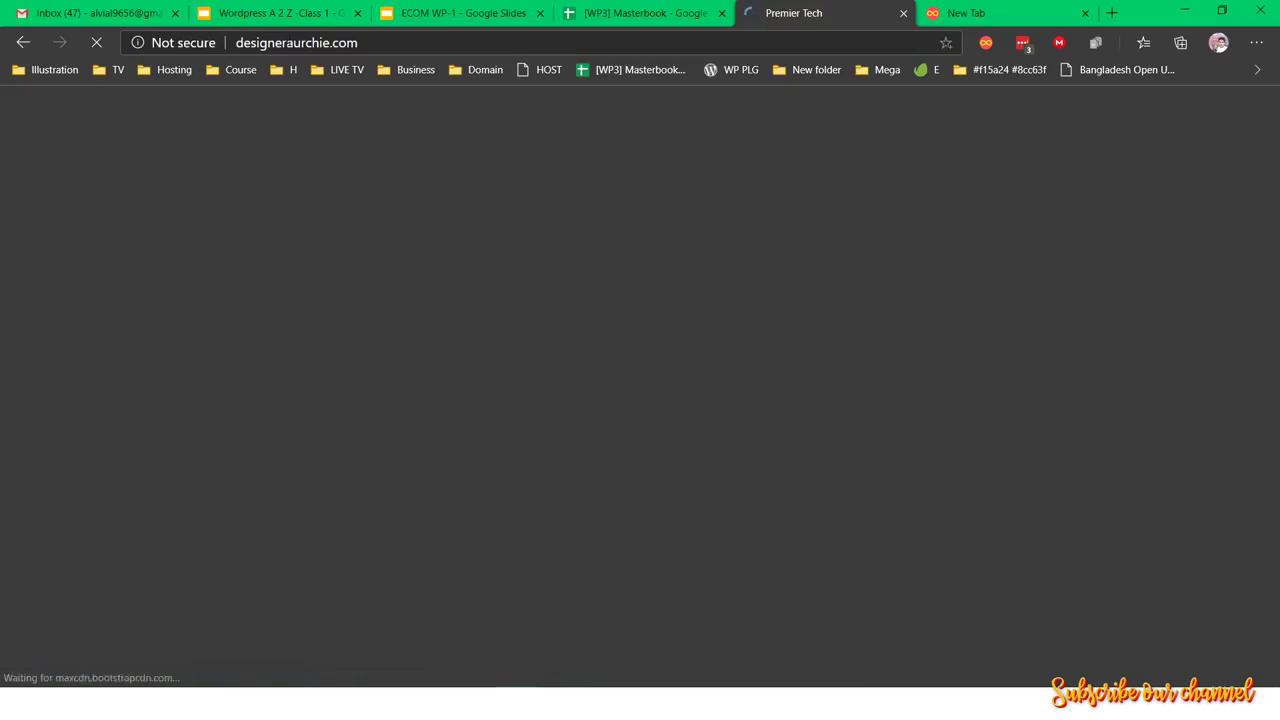
pyautogui.scroll(-1, 810, 397)
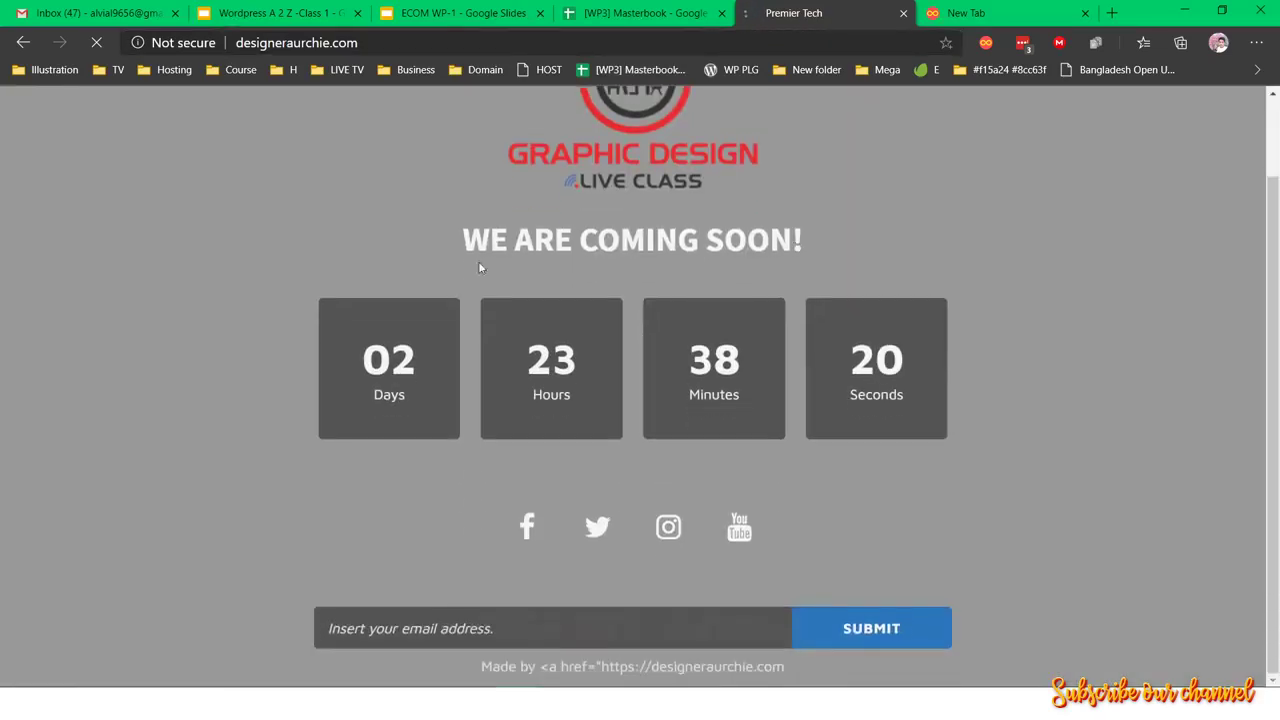
pyautogui.scroll(1, 435, 163)
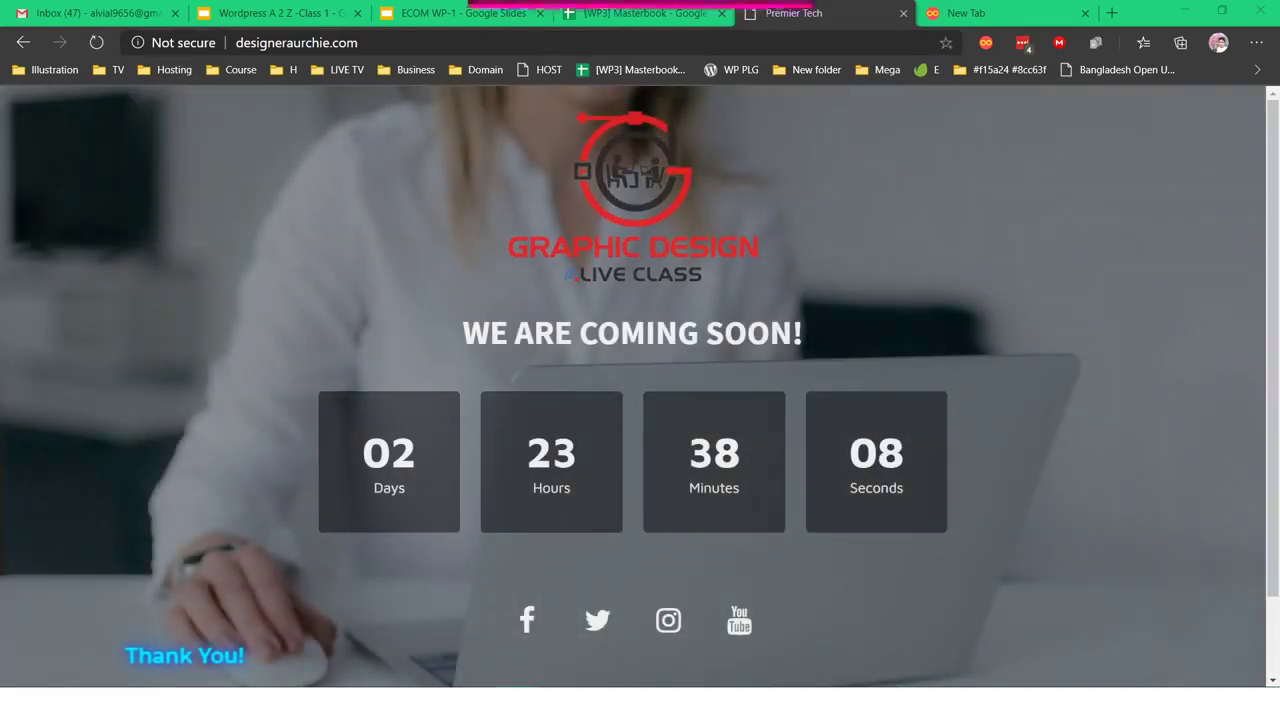
pyautogui.click(554, 49)
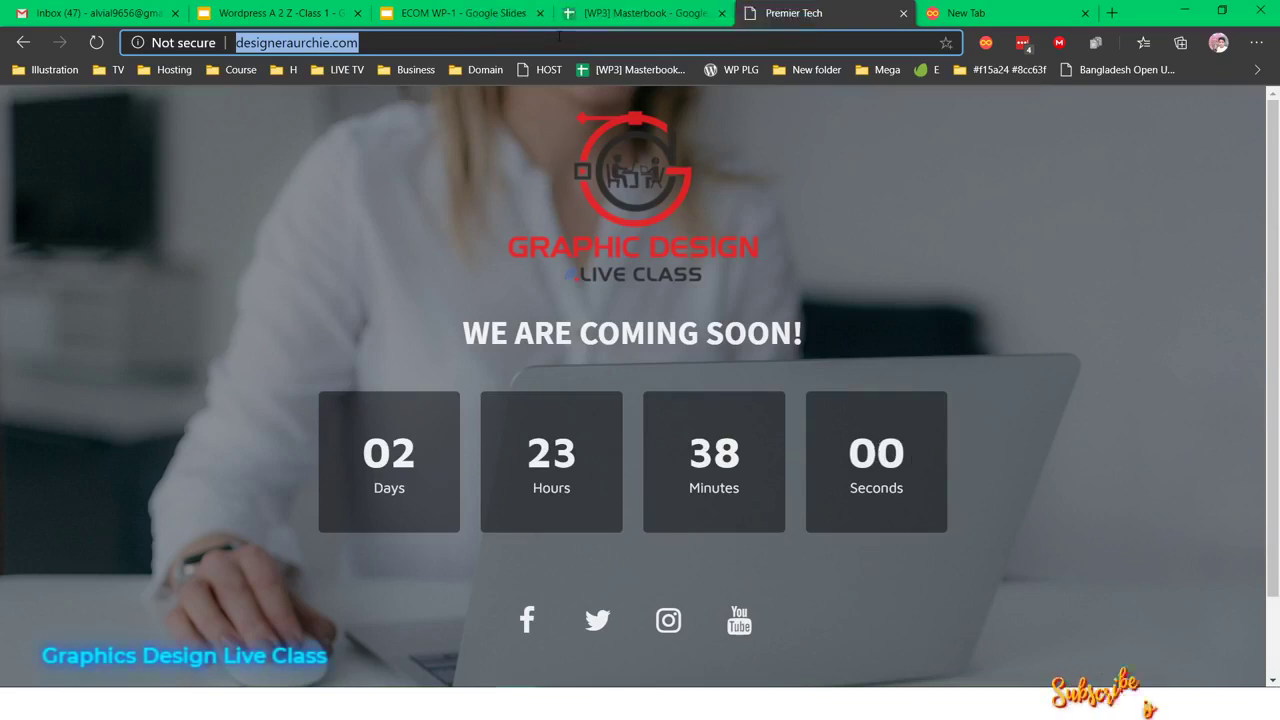
pyautogui.press('BackSpace')
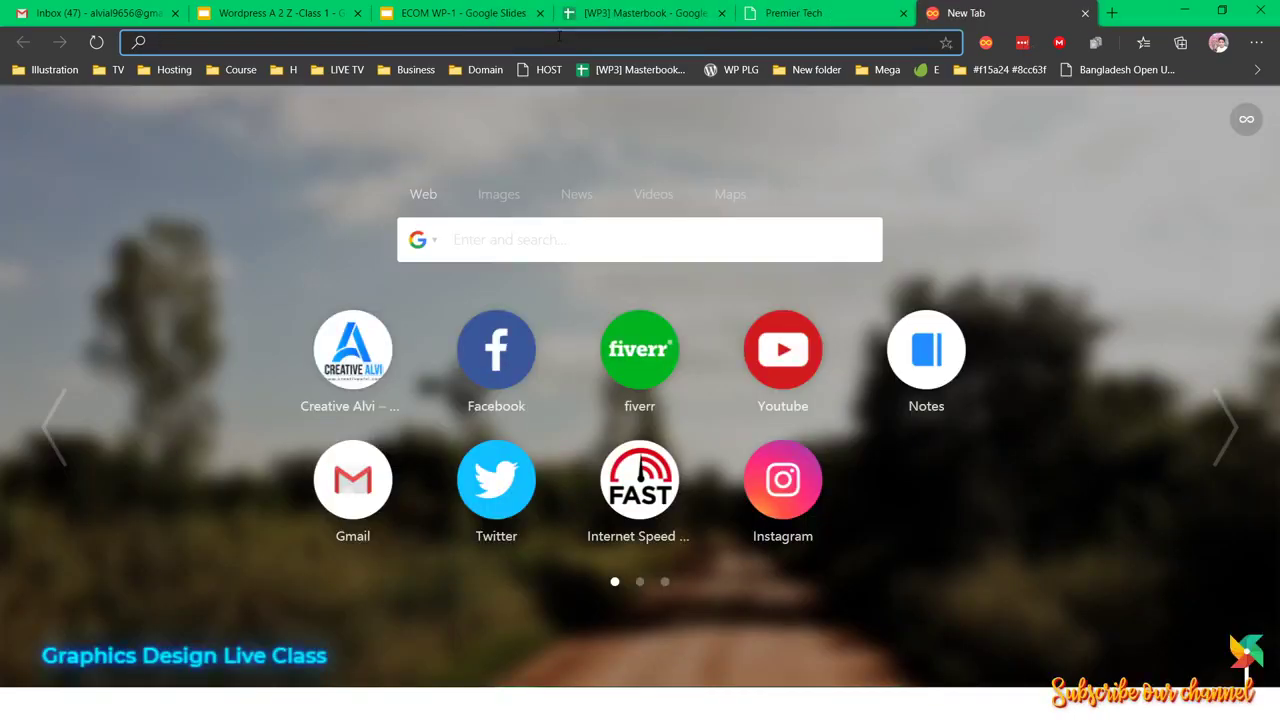
# Show that the made-up dladfasdfas.com can't be reached, then close that tab.
pyautogui.write('dladfasdfas.com')
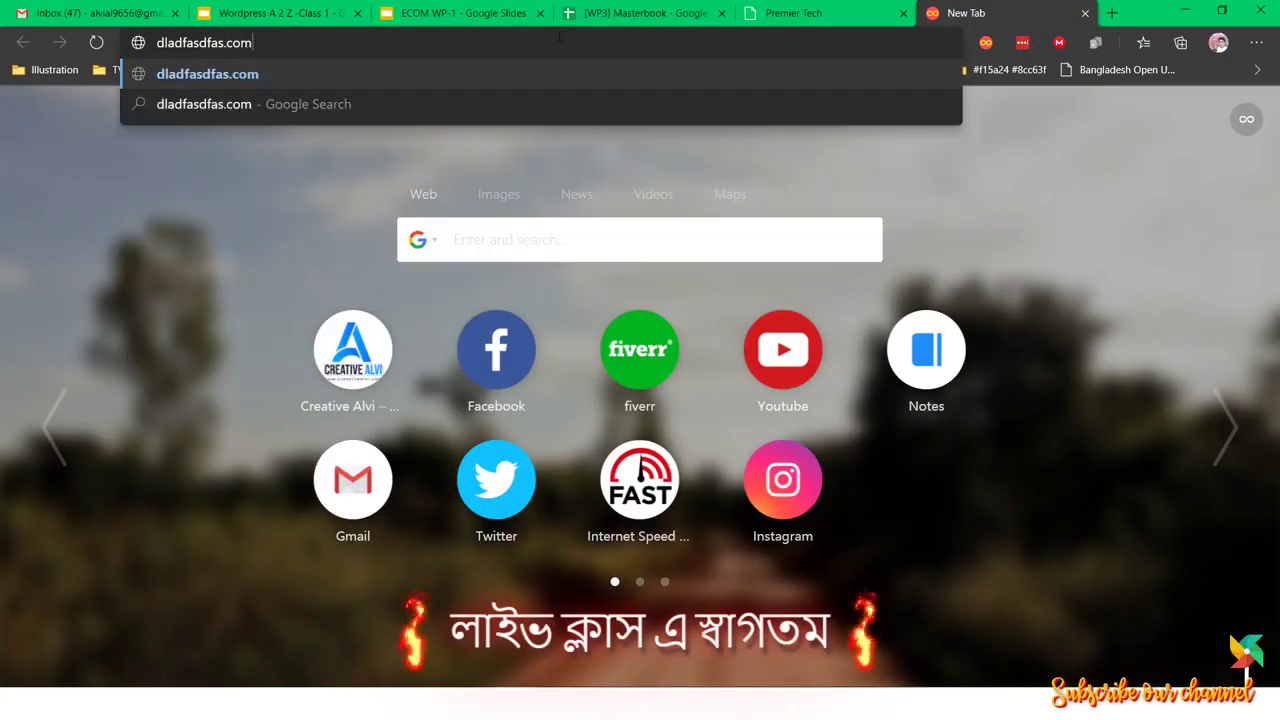
pyautogui.press('Return')
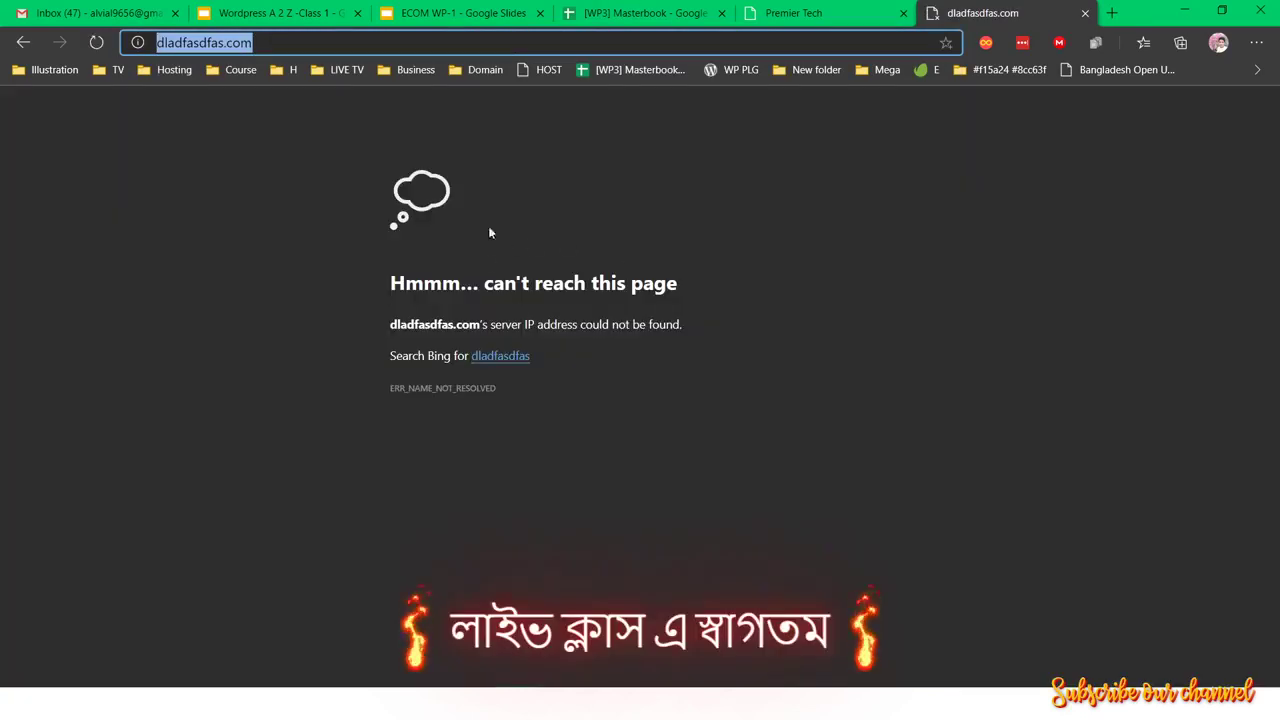
pyautogui.click(1084, 12)
# Extend the designeraurchie.com address with /cpanel.
pyautogui.click(366, 37)
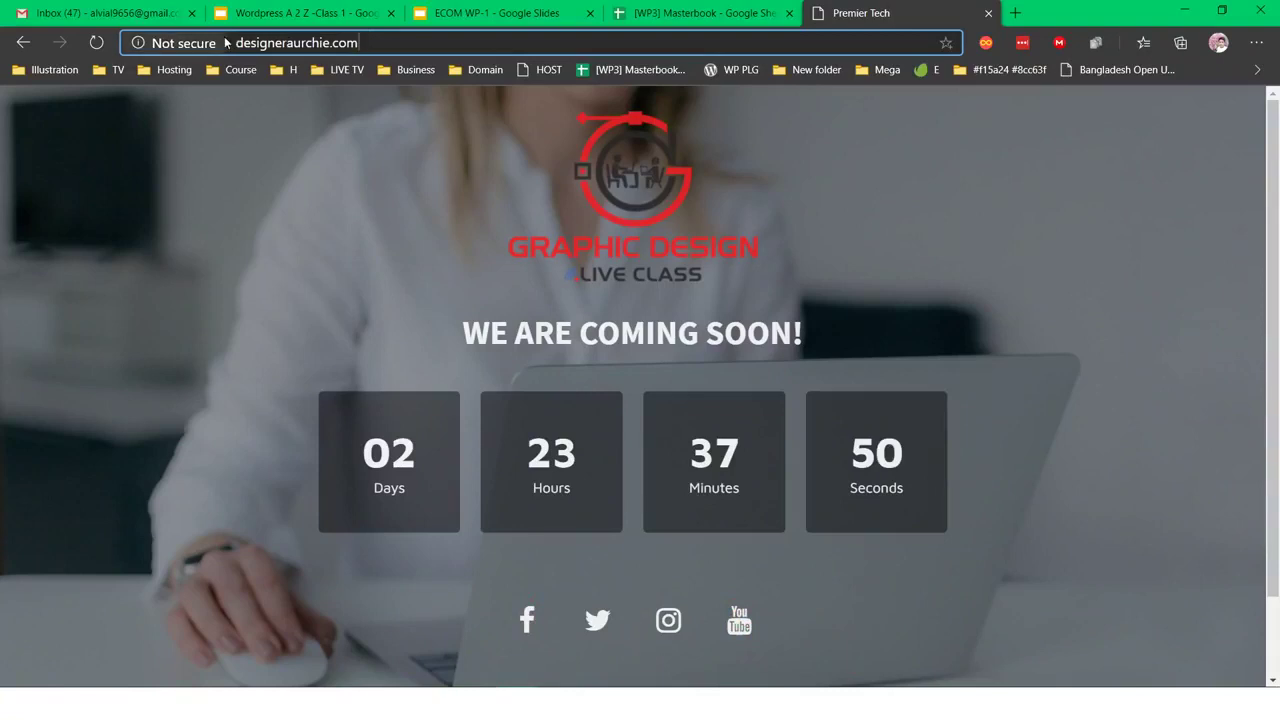
pyautogui.tripleClick(385, 40)
pyautogui.click(424, 45)
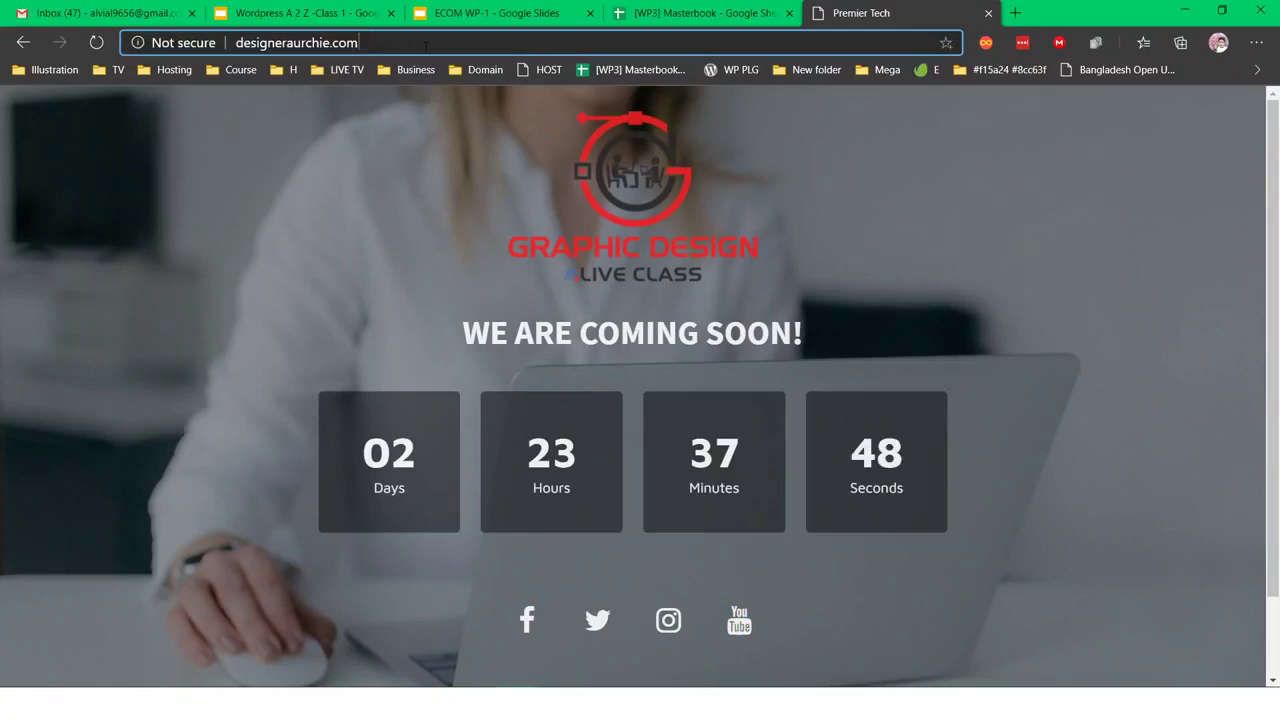
pyautogui.write('/cpanel')
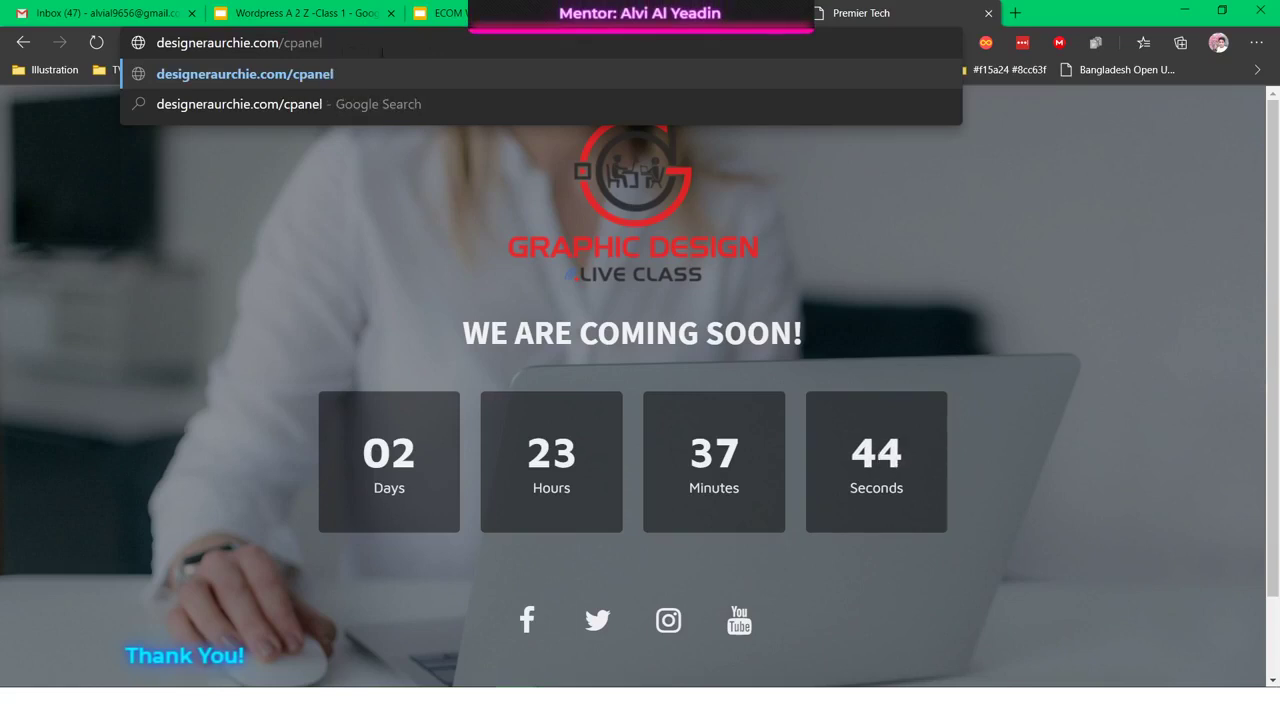
# Open designeraurchie.com/cpanel and log in with the account username and password.
pyautogui.click(322, 75)
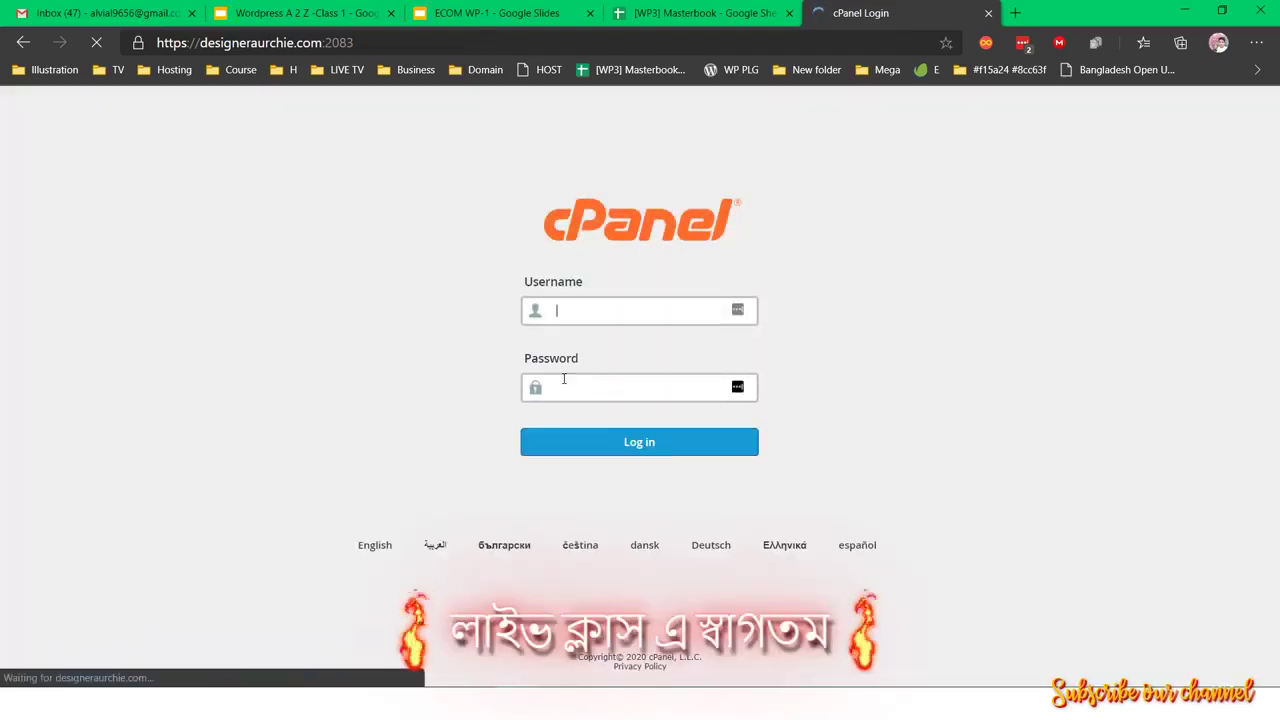
pyautogui.click(563, 380)
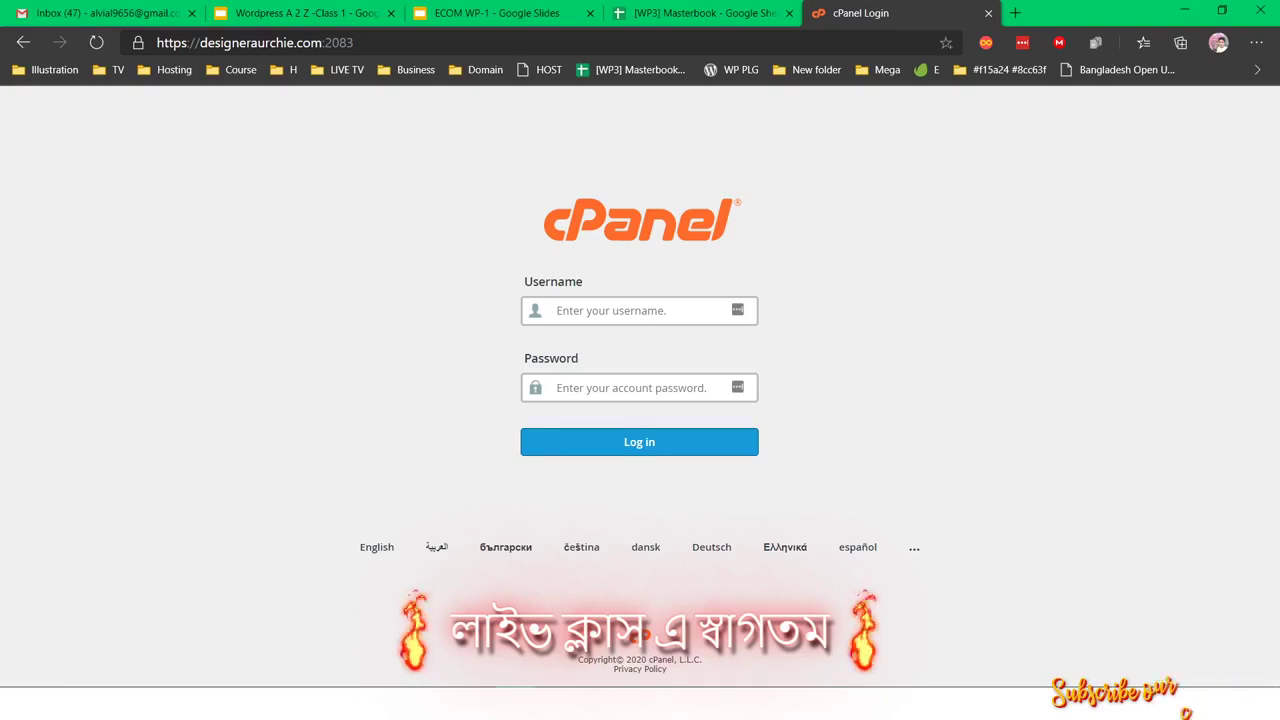
pyautogui.click(632, 312)
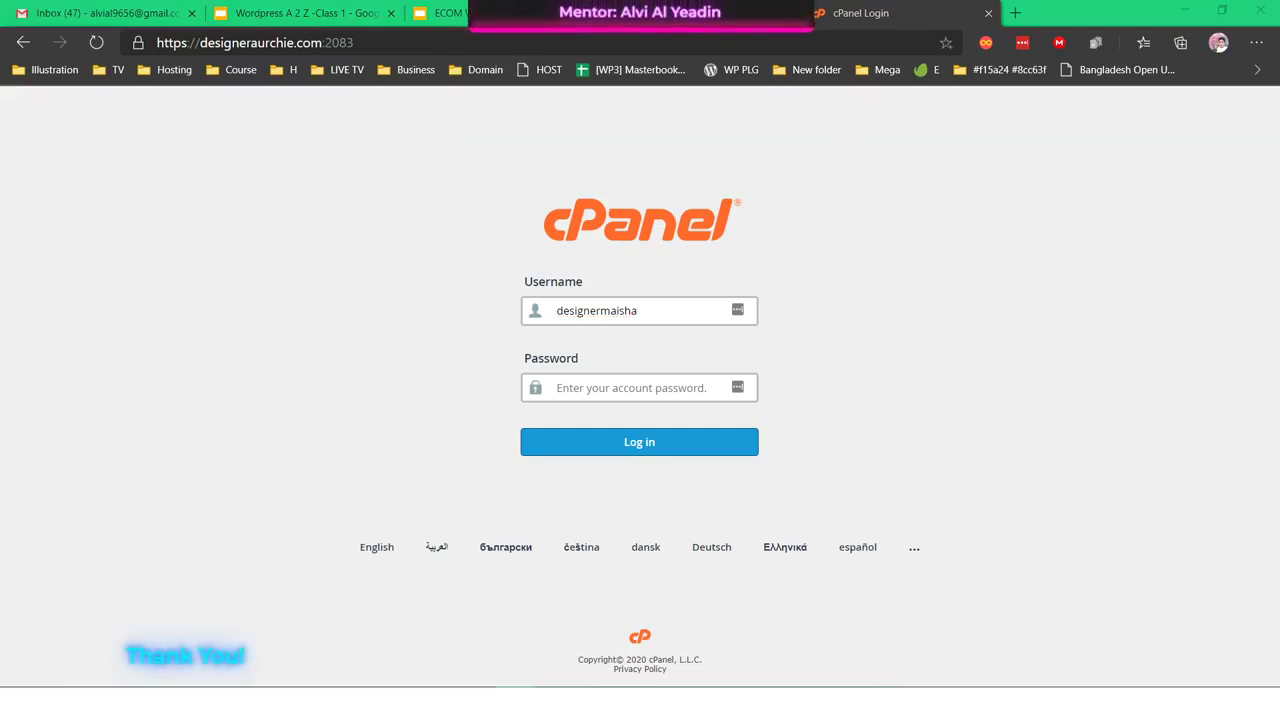
pyautogui.click(626, 386)
pyautogui.hotkey('ctrl', 'v')
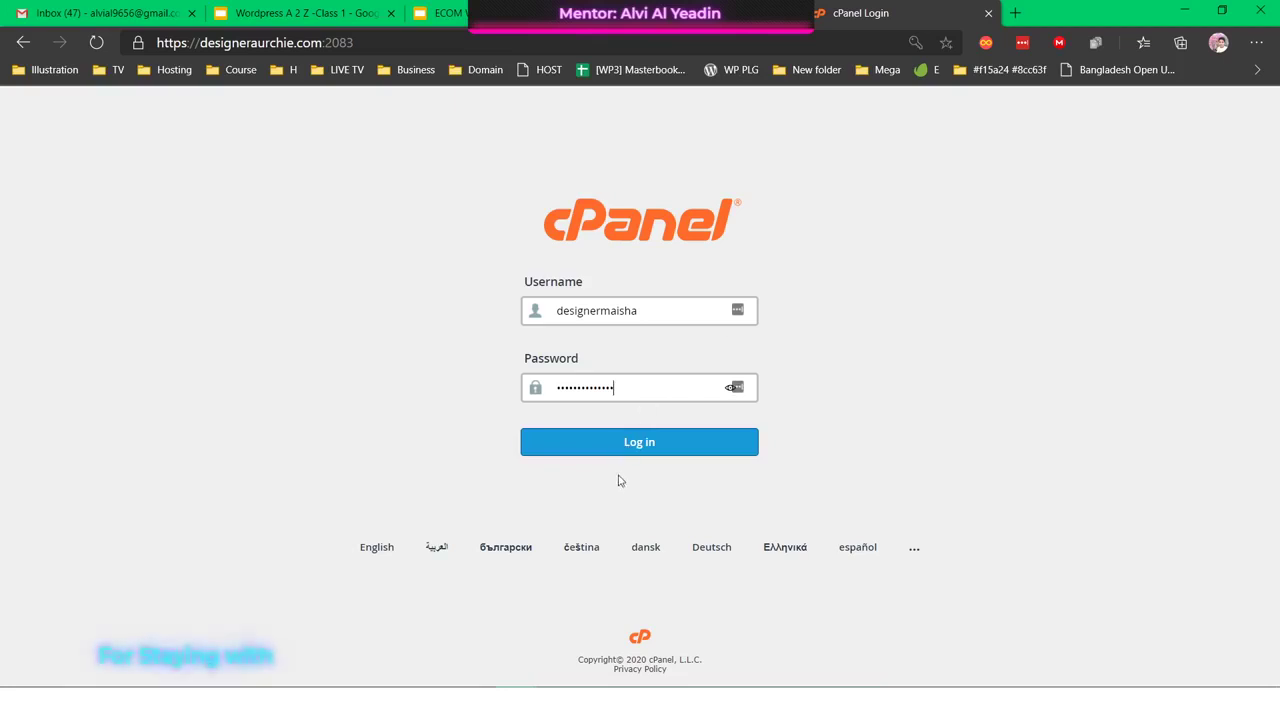
pyautogui.click(640, 442)
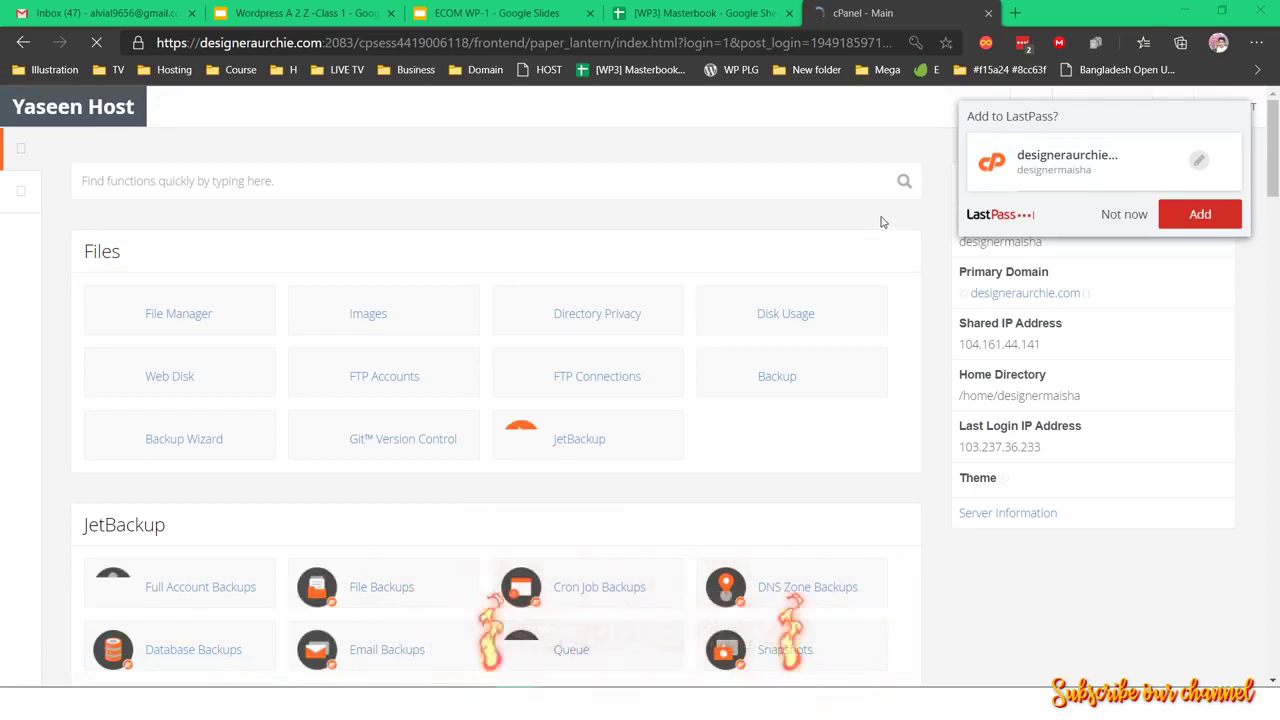
# Decline saving the login in both LastPass and Edge's password prompt.
pyautogui.click(1126, 216)
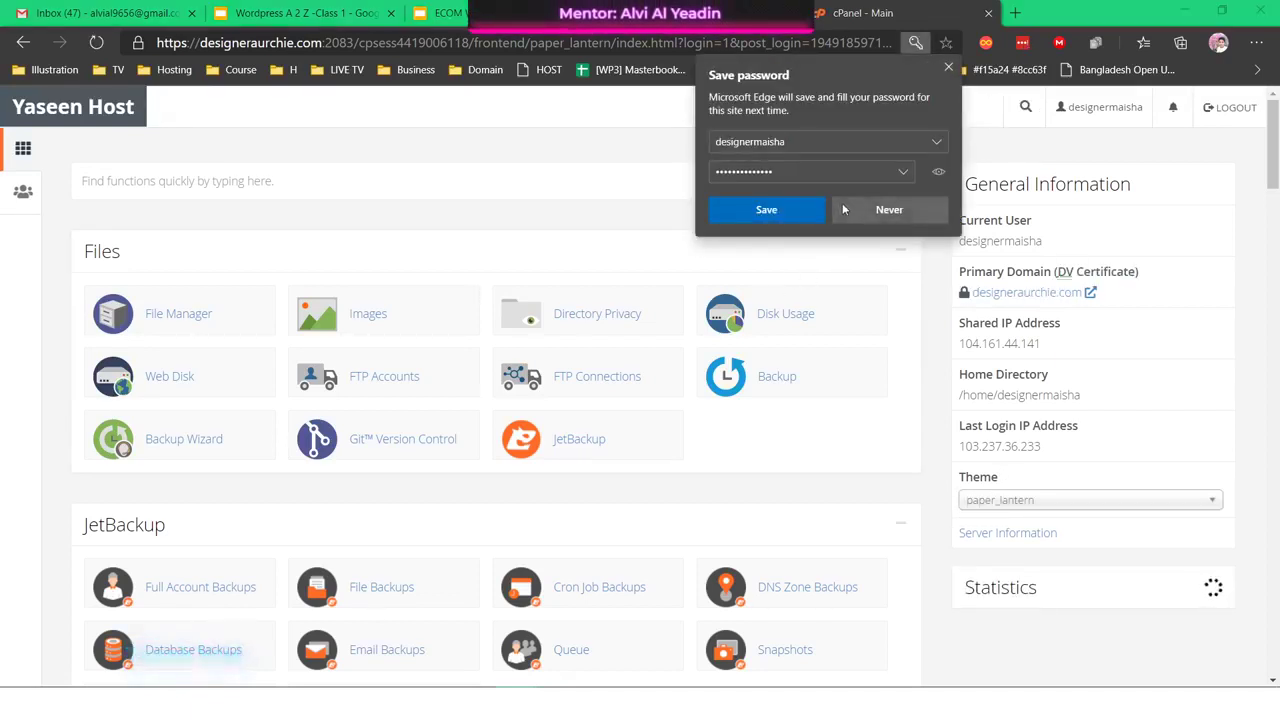
pyautogui.click(342, 340)
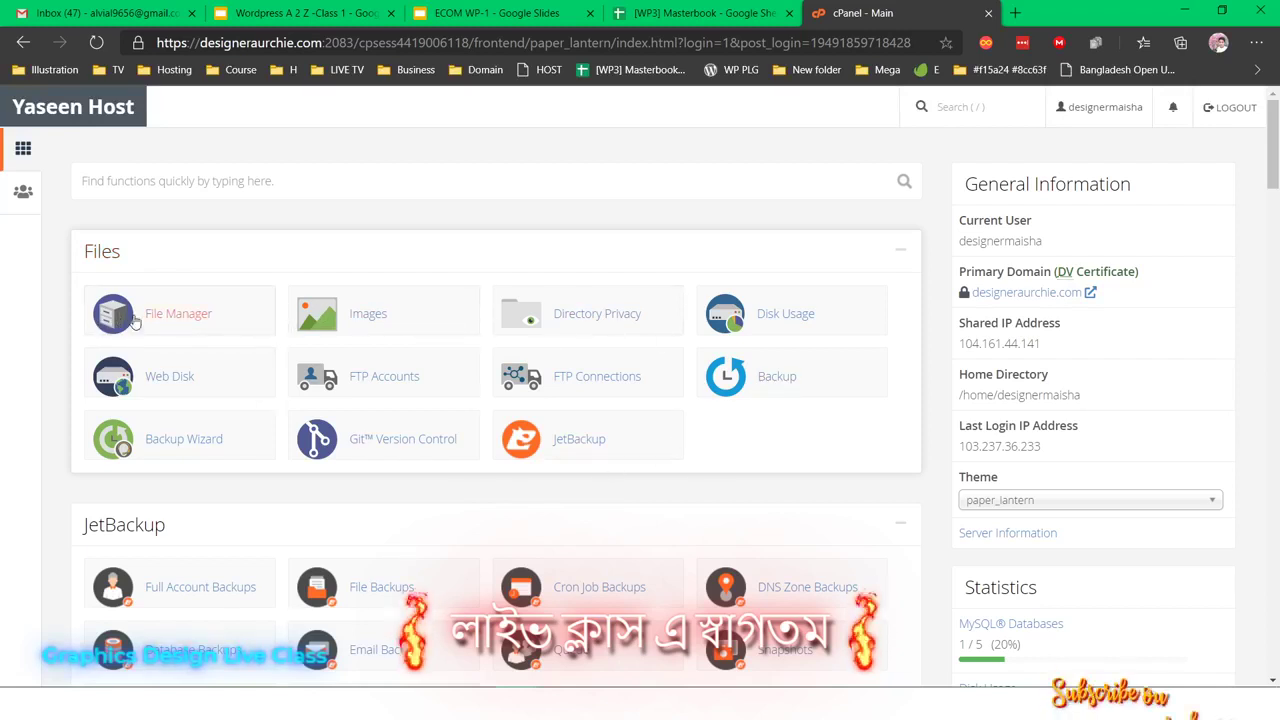
# Open cPanel's File Manager in a new tab, listing public_html, mail, ssl and tmp.
pyautogui.rightClick(166, 323)
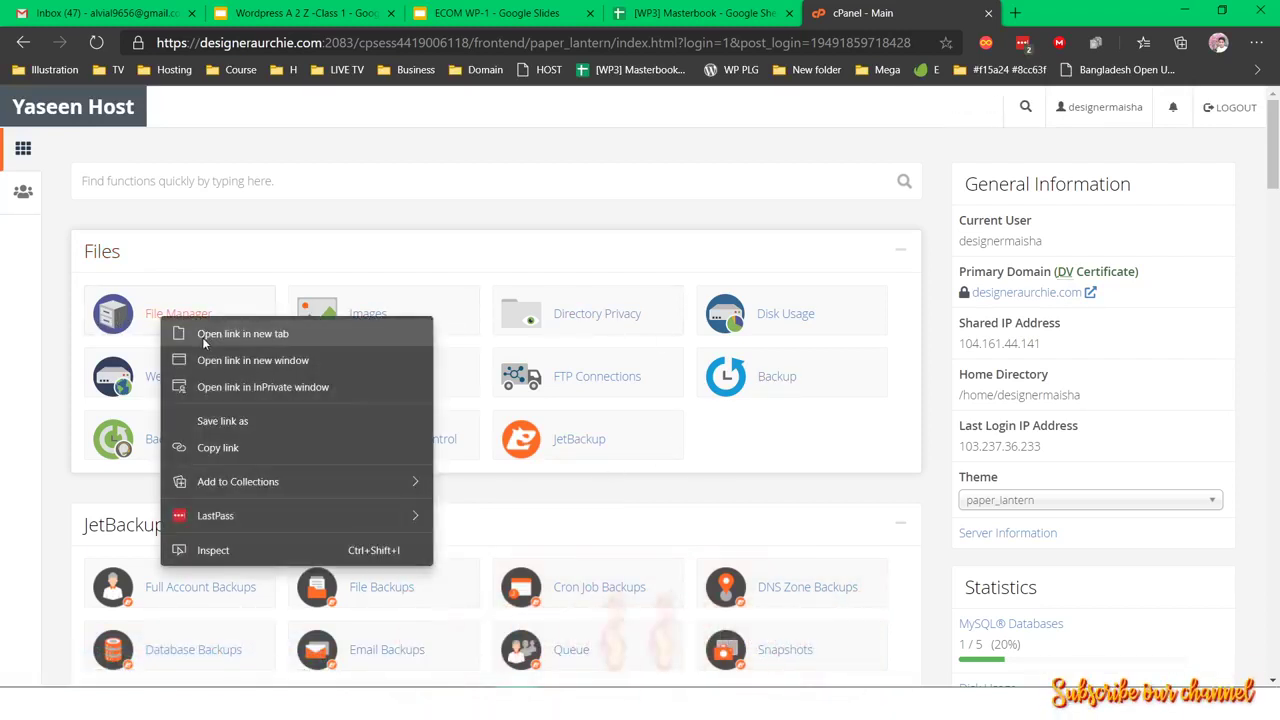
pyautogui.click(205, 335)
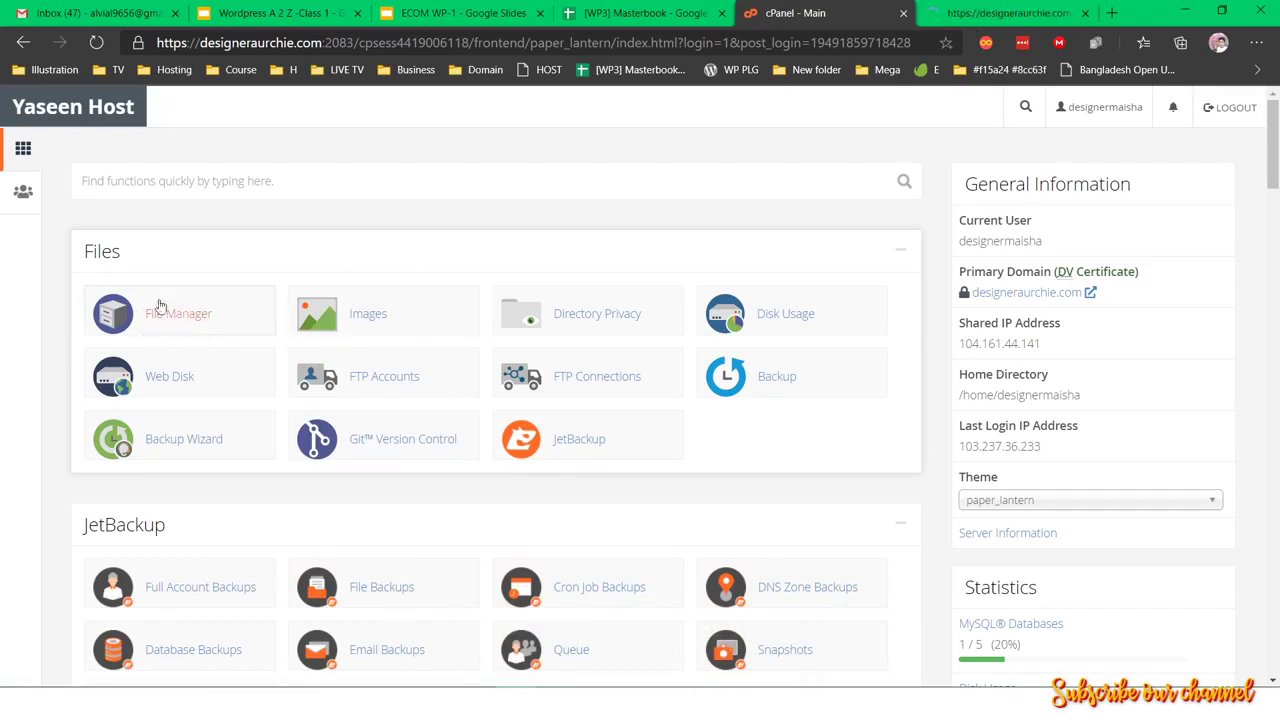
pyautogui.hotkey('ctrl', 'Tab')
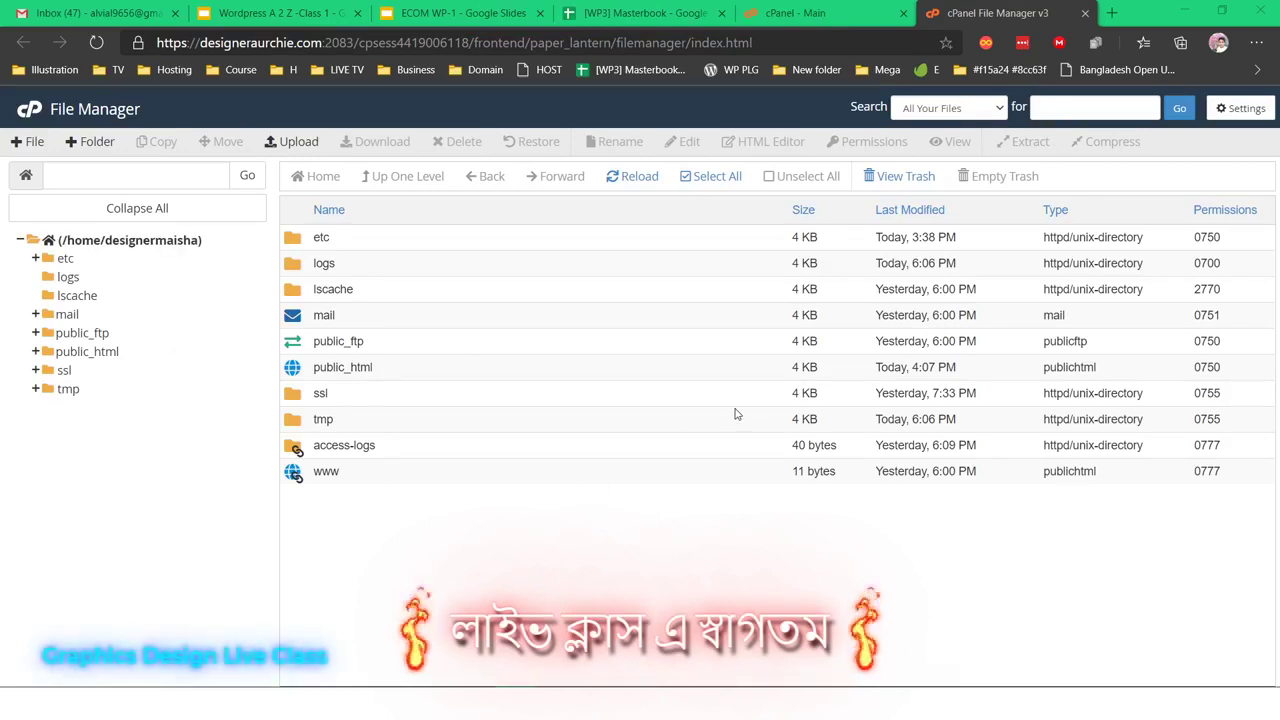
# Dismiss the Start menu and File Explorer jump list, then return to the cPanel Main tab.
pyautogui.moveTo(102, 700)
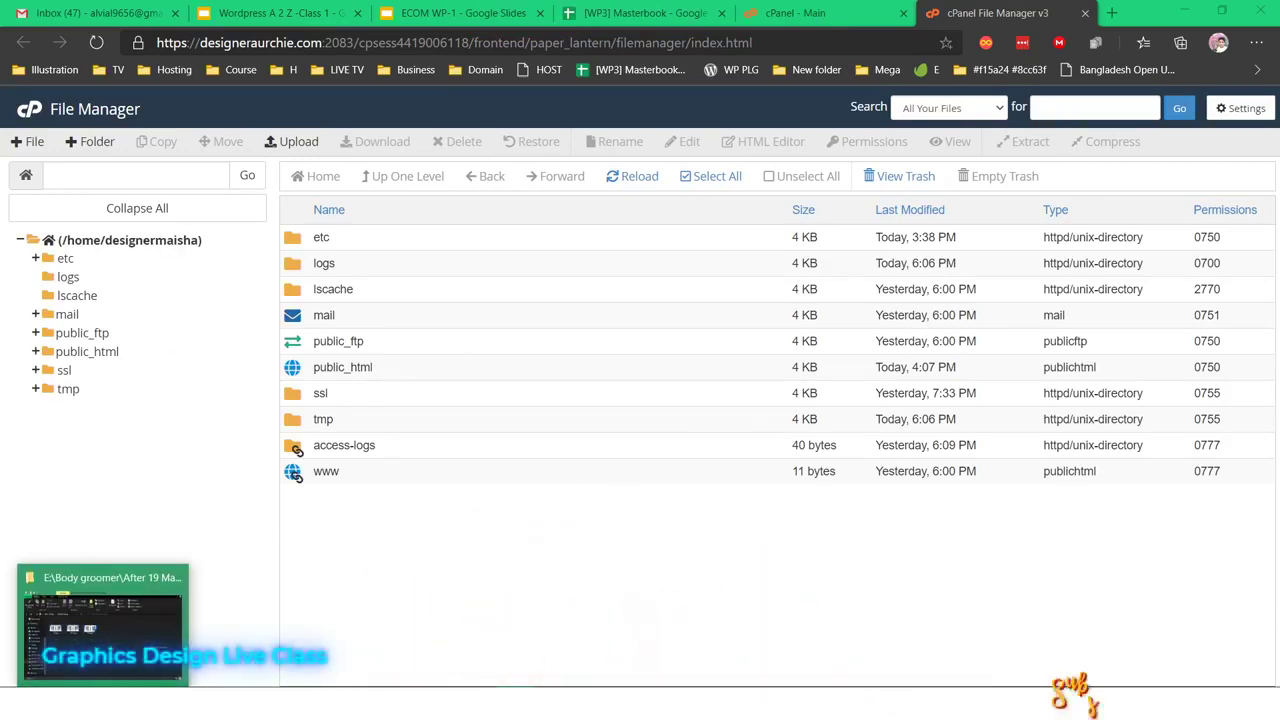
pyautogui.press('super')
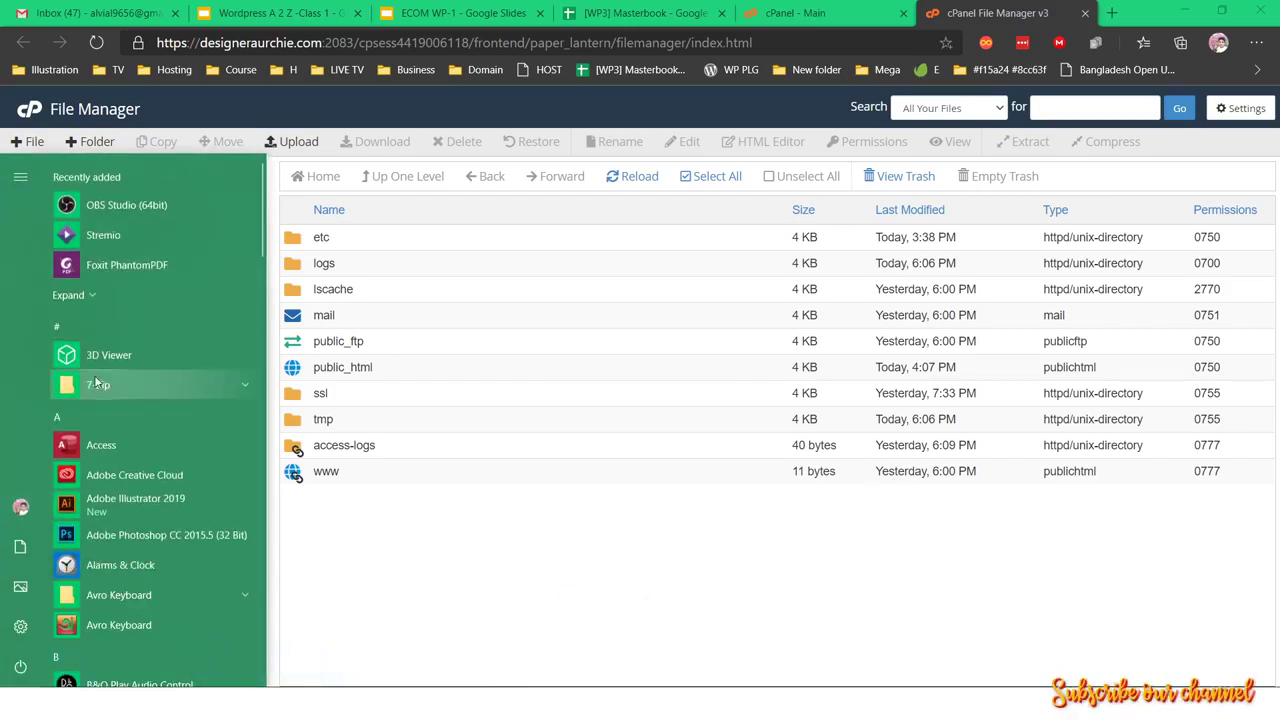
pyautogui.click(357, 629)
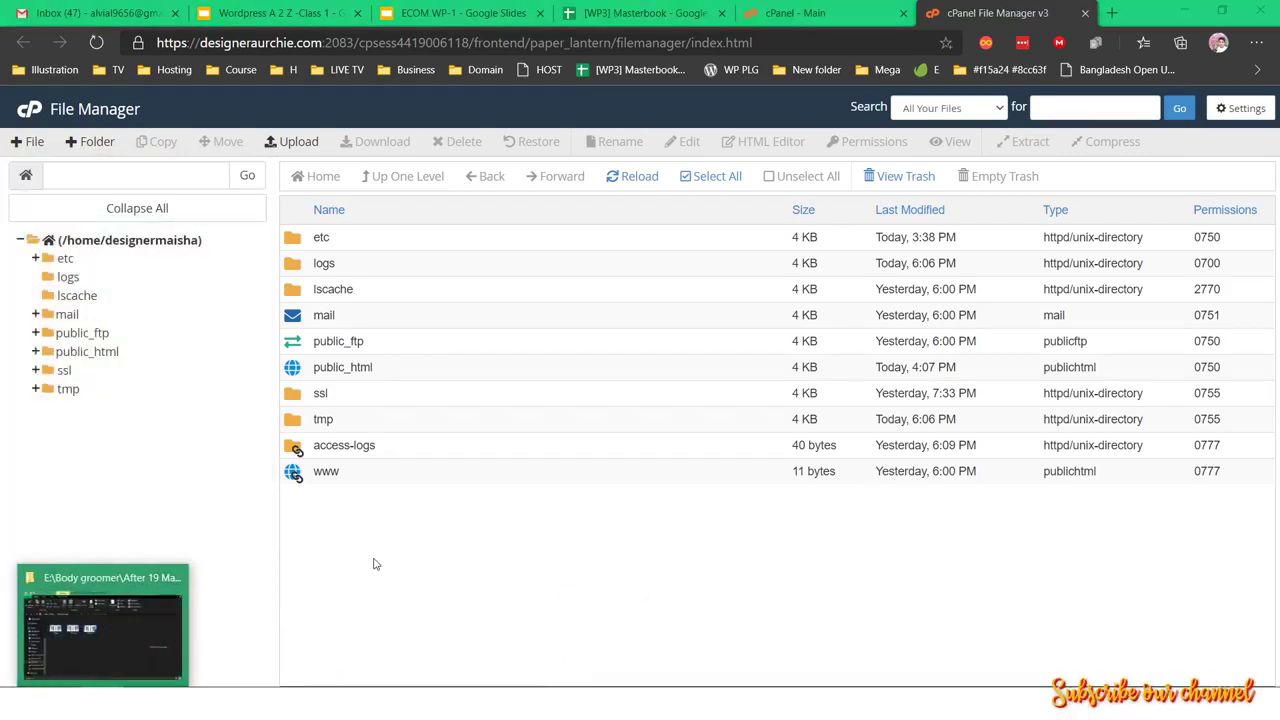
pyautogui.rightClick(102, 702)
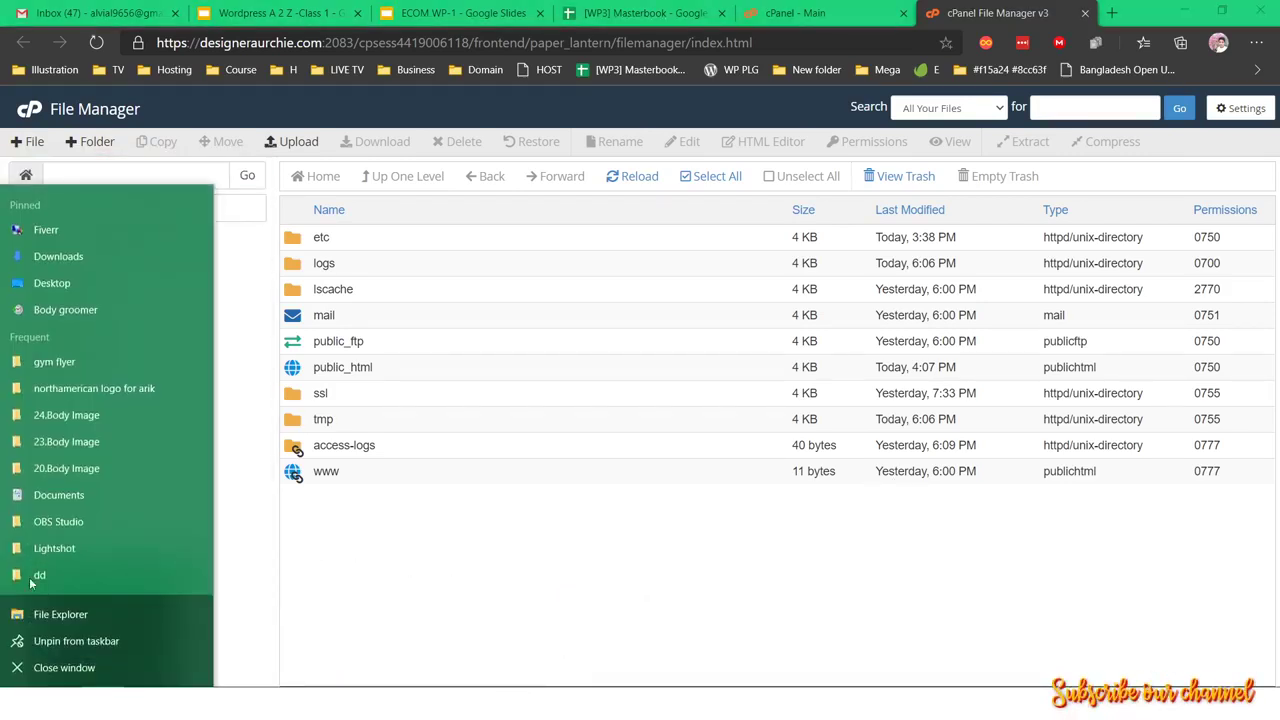
pyautogui.click(81, 548)
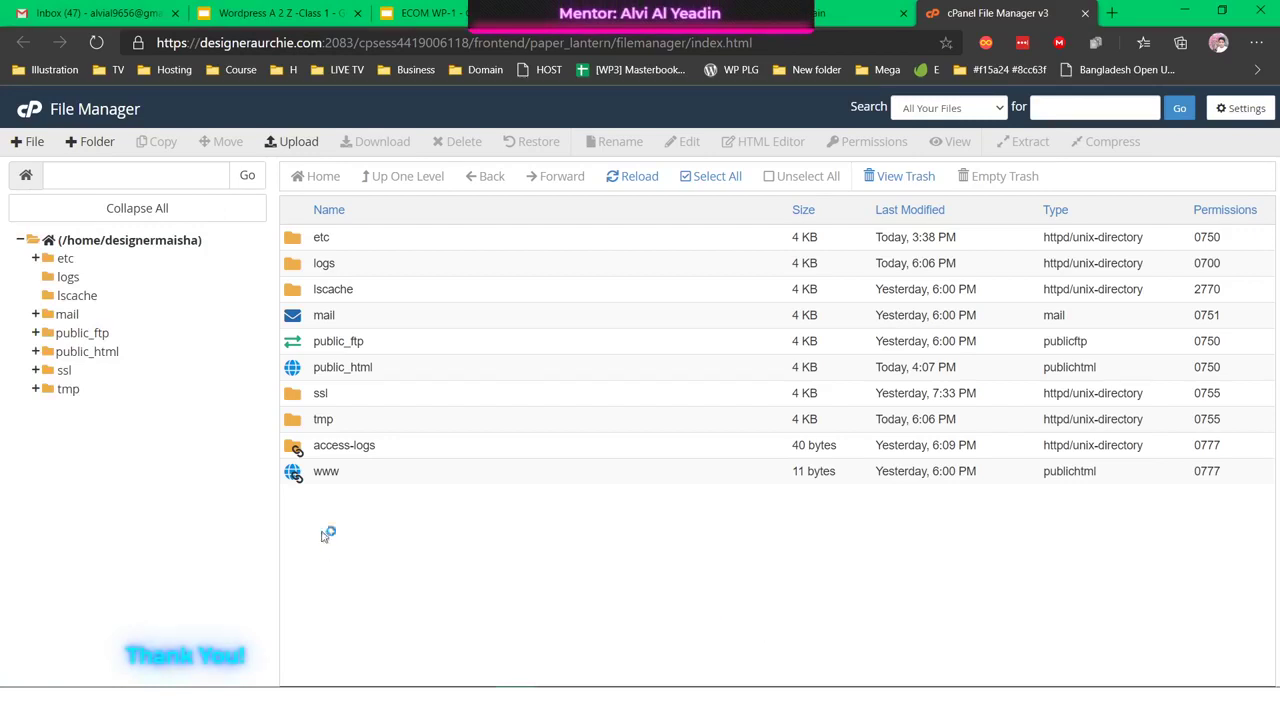
pyautogui.click(845, 7)
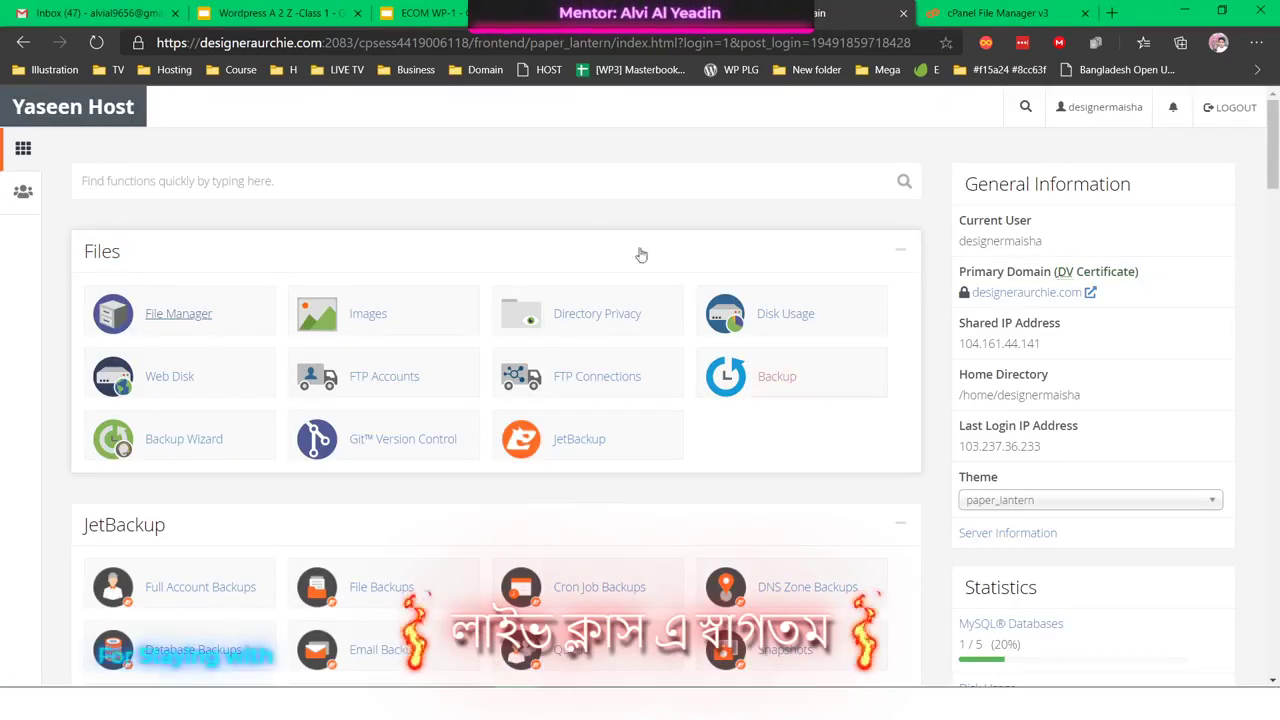
# Review the MySQL usage, File Usage and 2 GB disk quota figures in Statistics.
pyautogui.scroll(-3, 660, 280)
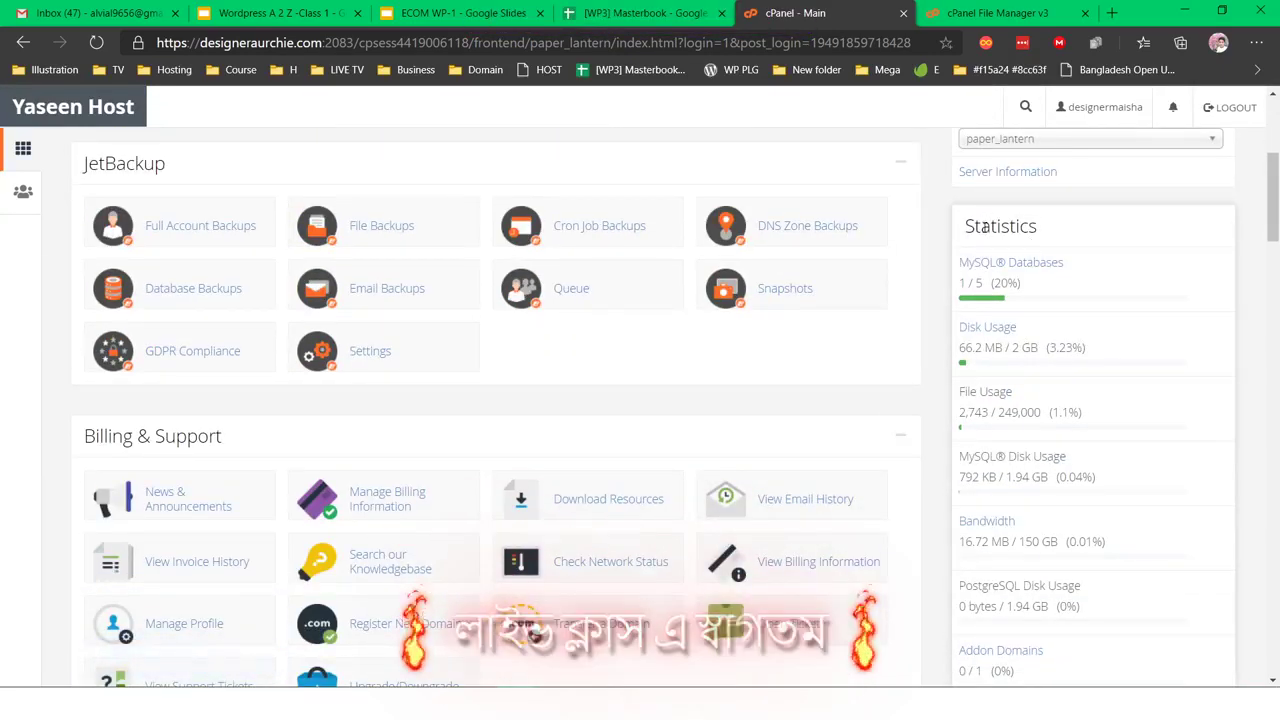
pyautogui.scroll(3, 289, 412)
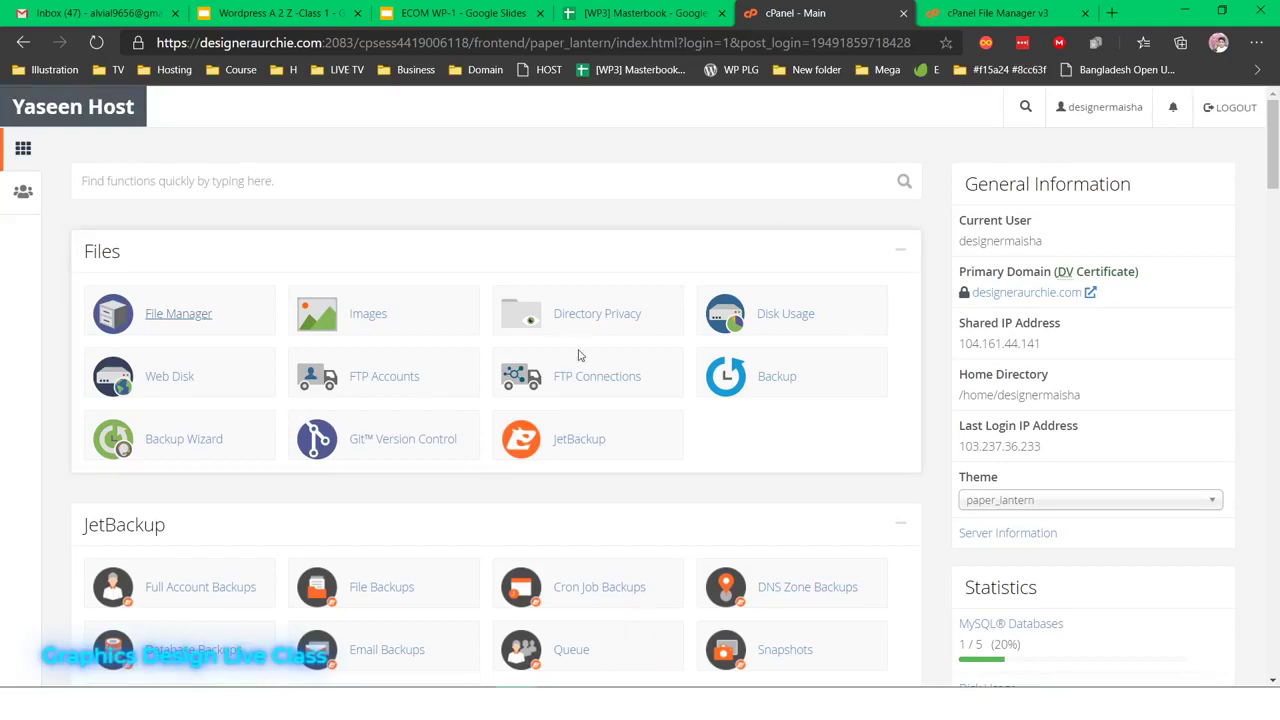
pyautogui.scroll(-4, 980, 222)
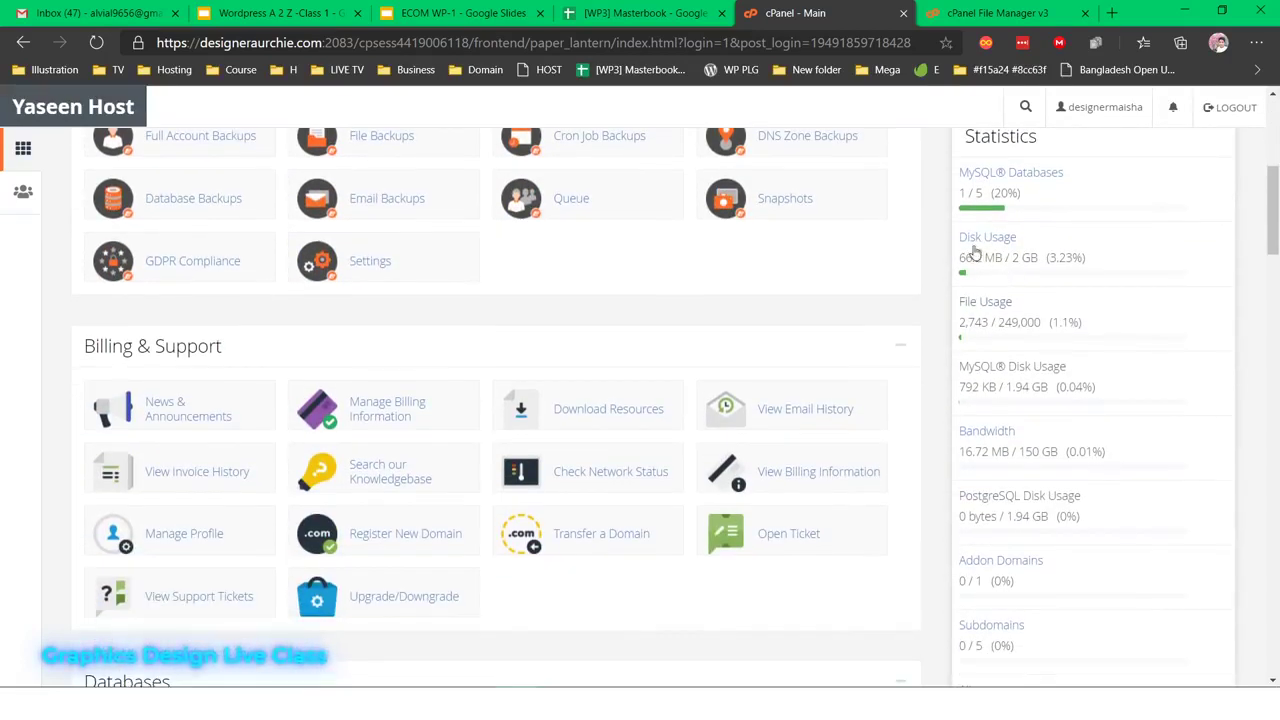
pyautogui.moveTo(951, 242); pyautogui.dragTo(960, 133)
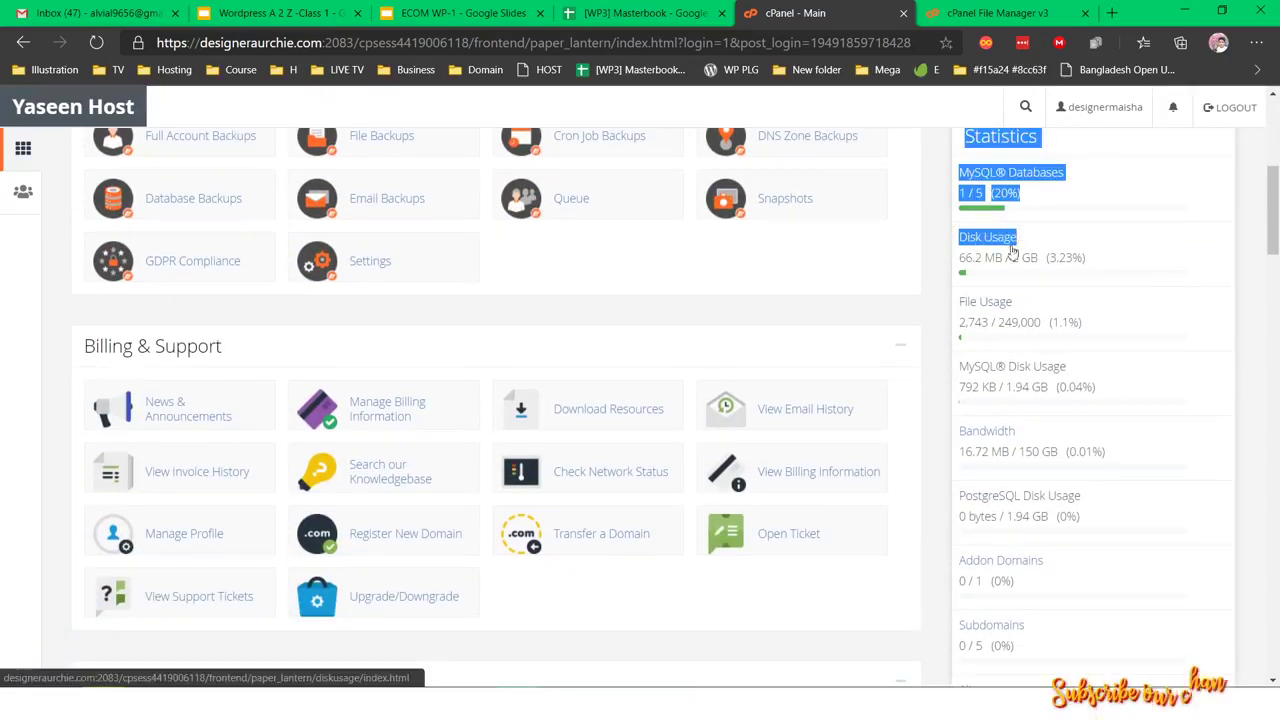
pyautogui.moveTo(957, 308); pyautogui.dragTo(1001, 302)
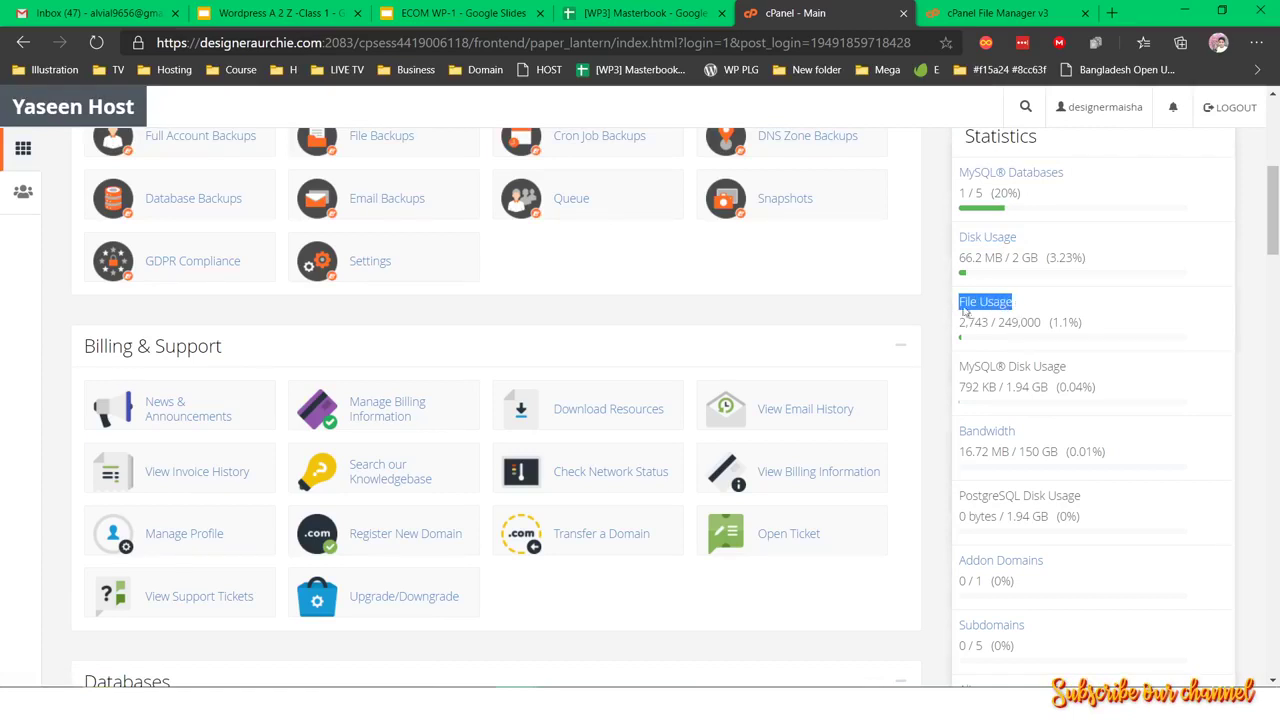
pyautogui.moveTo(960, 238); pyautogui.dragTo(1085, 258)
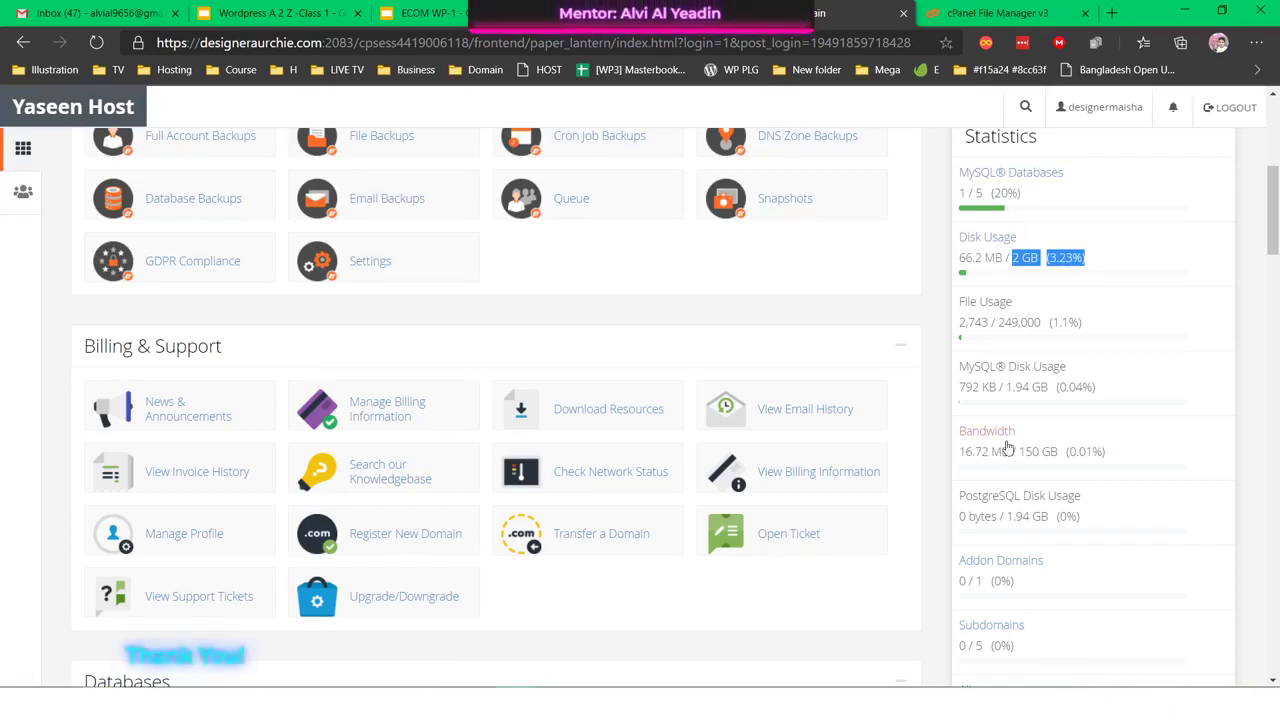
# Check the PostgreSQL disk usage figure, then switch back to the File Manager tab.
pyautogui.scroll(-2, 1065, 516)
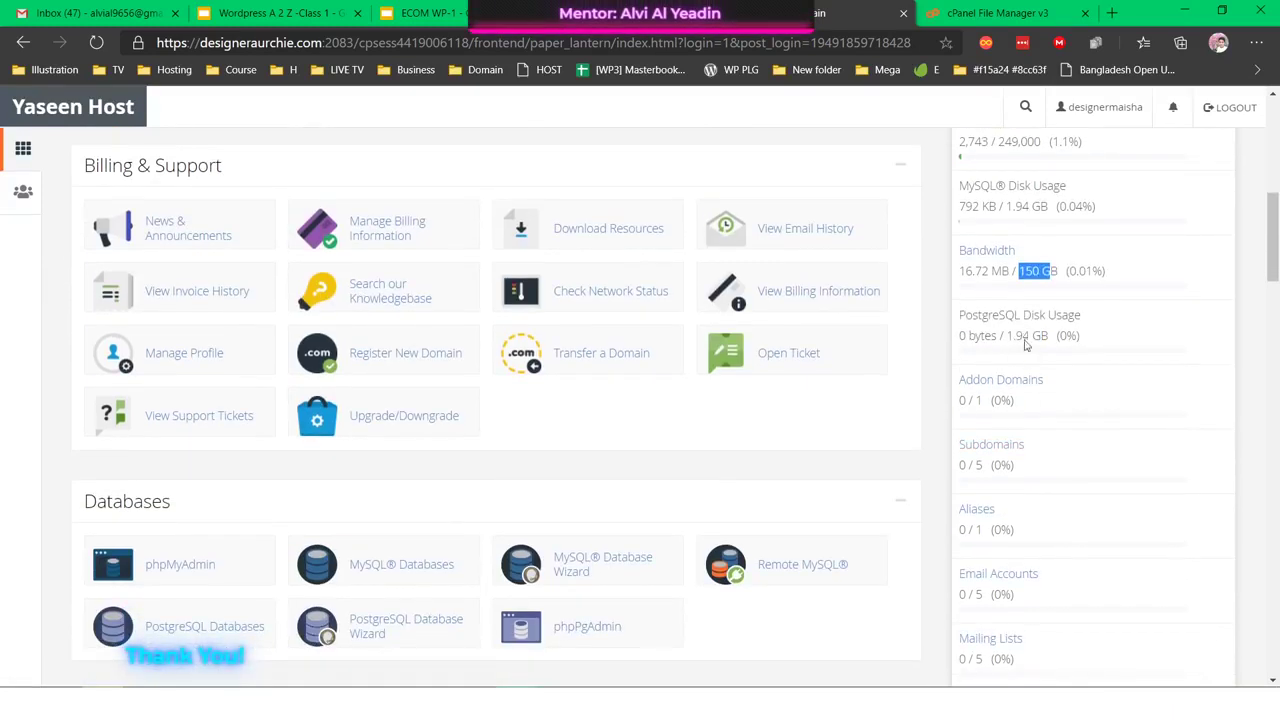
pyautogui.moveTo(959, 316); pyautogui.dragTo(1055, 320)
pyautogui.scroll(-1, 1105, 354)
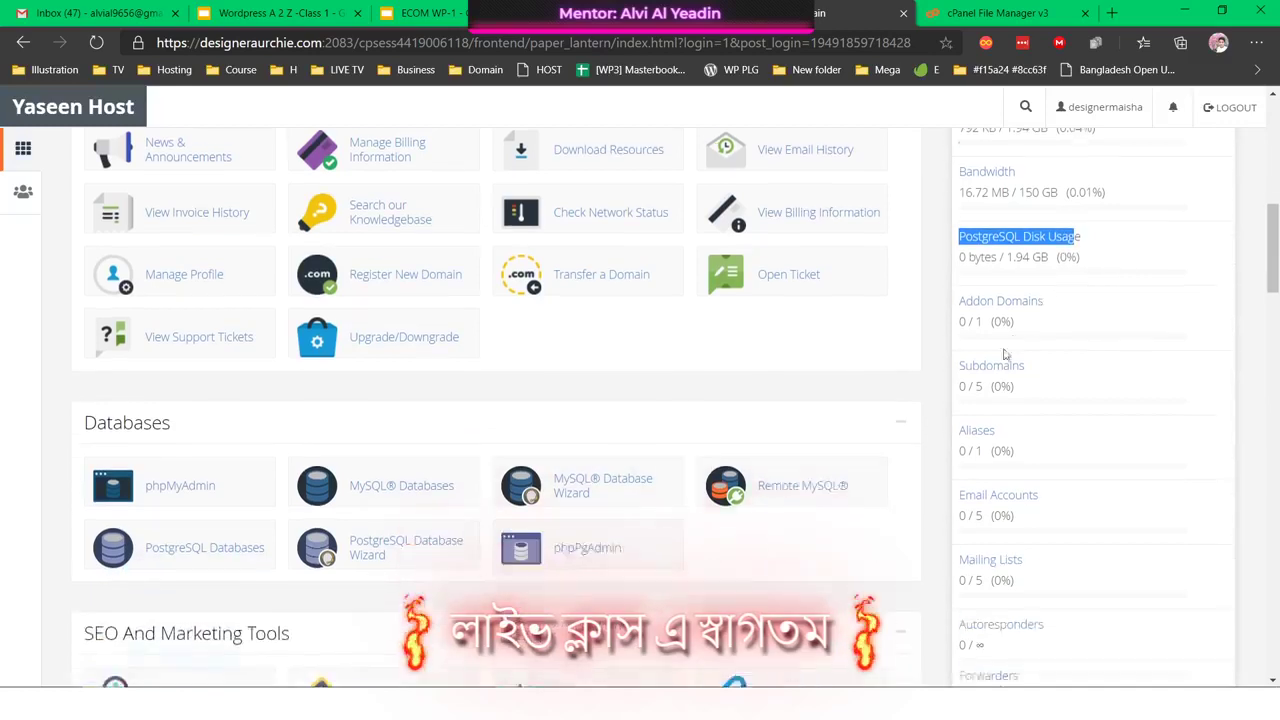
pyautogui.scroll(7, 1107, 334)
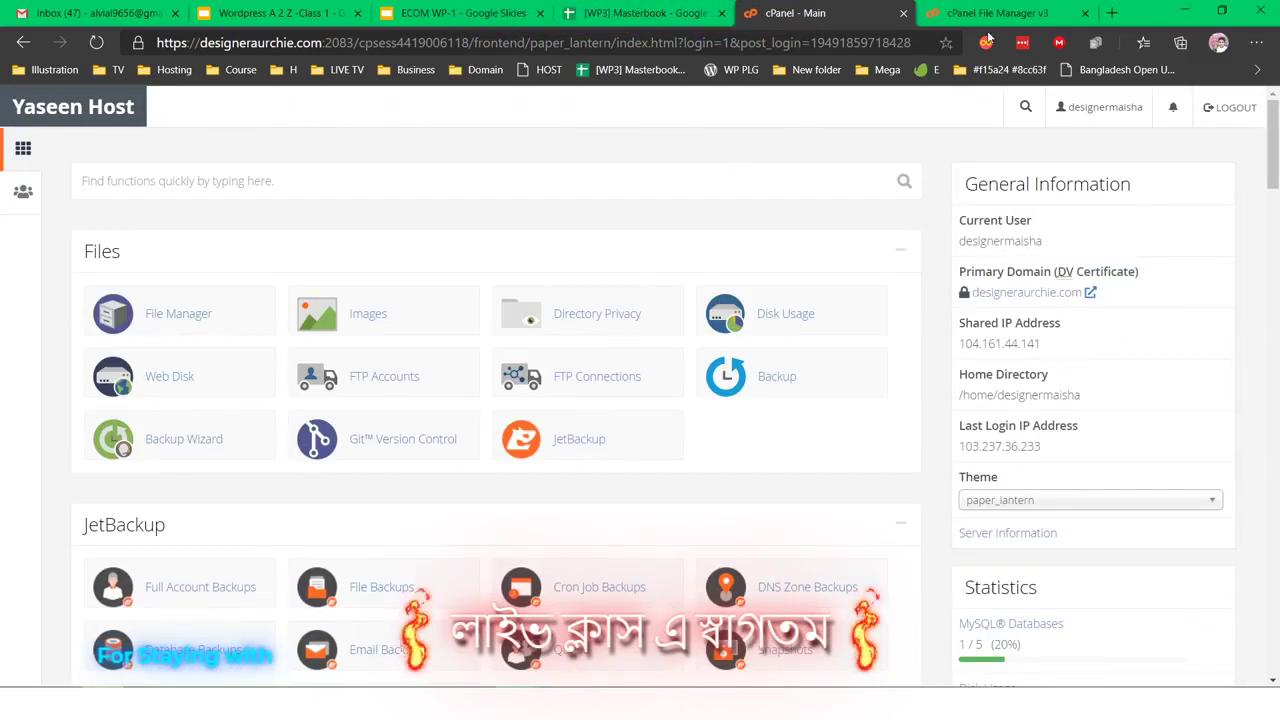
pyautogui.hotkey('ctrl', 'Tab')
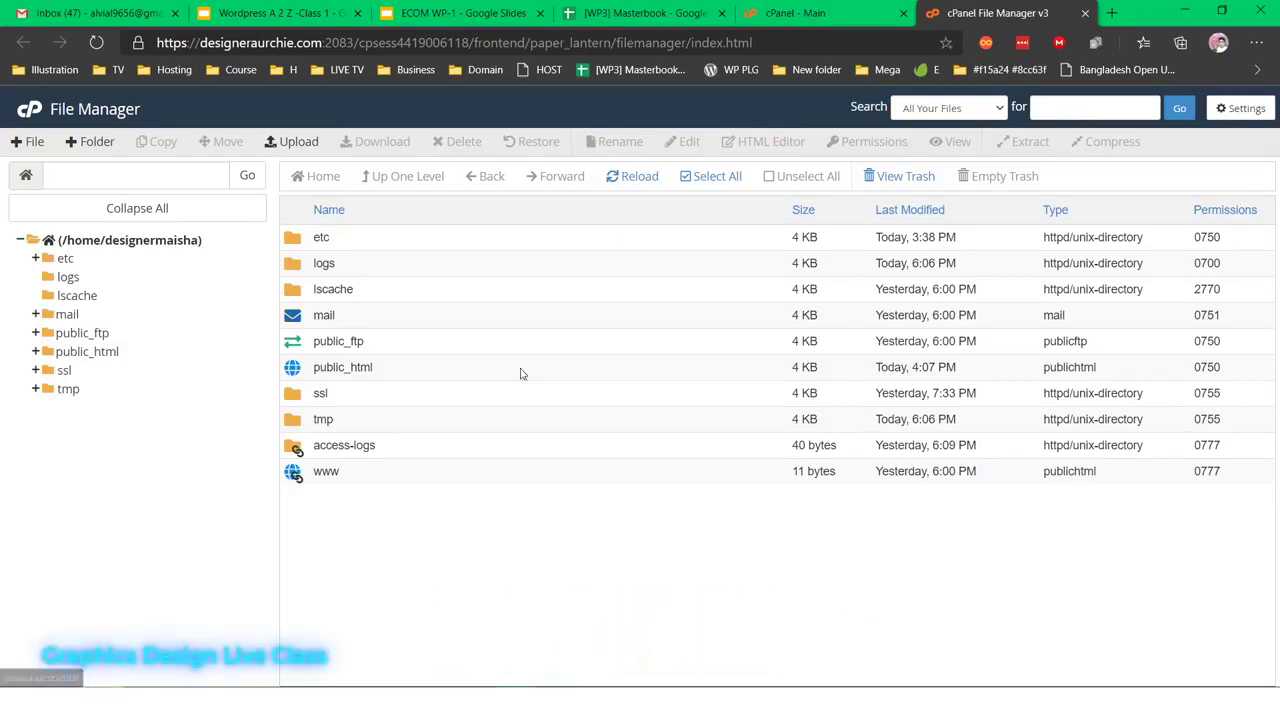
# Open the public_html folder, then look over the cPanel dashboard panels.
pyautogui.click(450, 369)
pyautogui.doubleClick(408, 370)
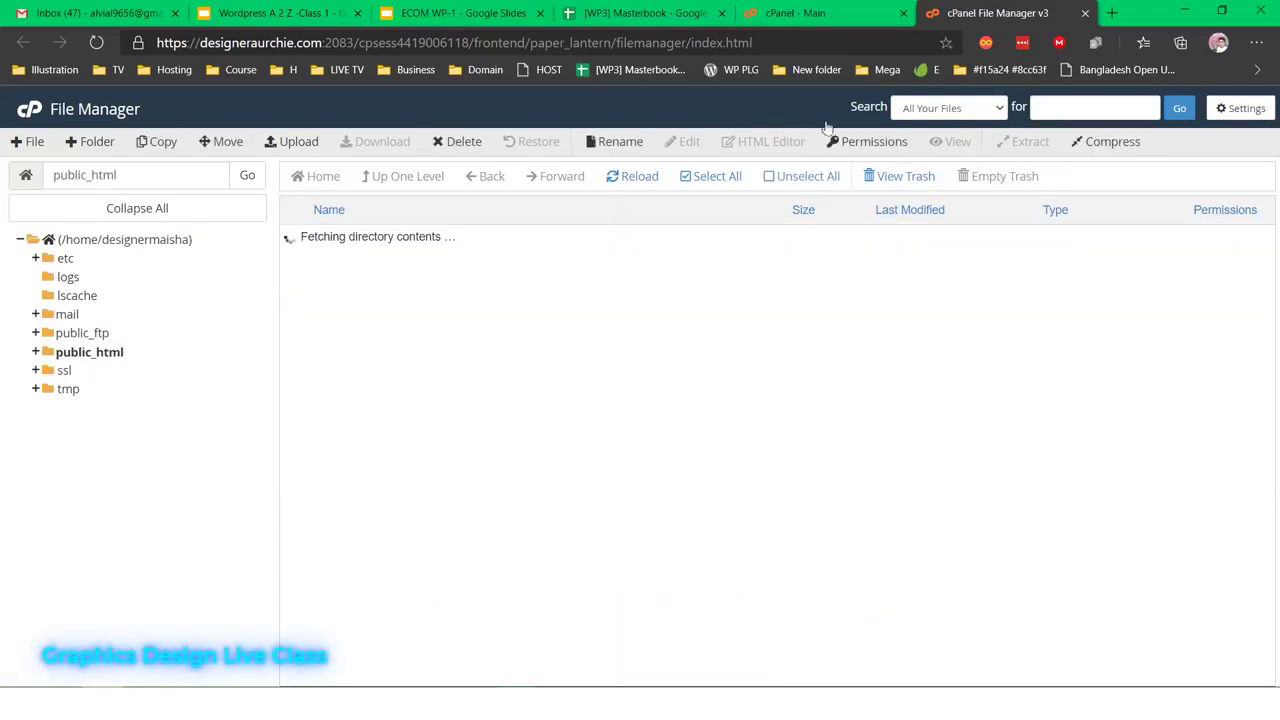
pyautogui.hotkey('ctrl', 'shift', 'Tab')
pyautogui.scroll(-5, 1021, 540)
pyautogui.moveTo(958, 677); pyautogui.dragTo(1080, 677)
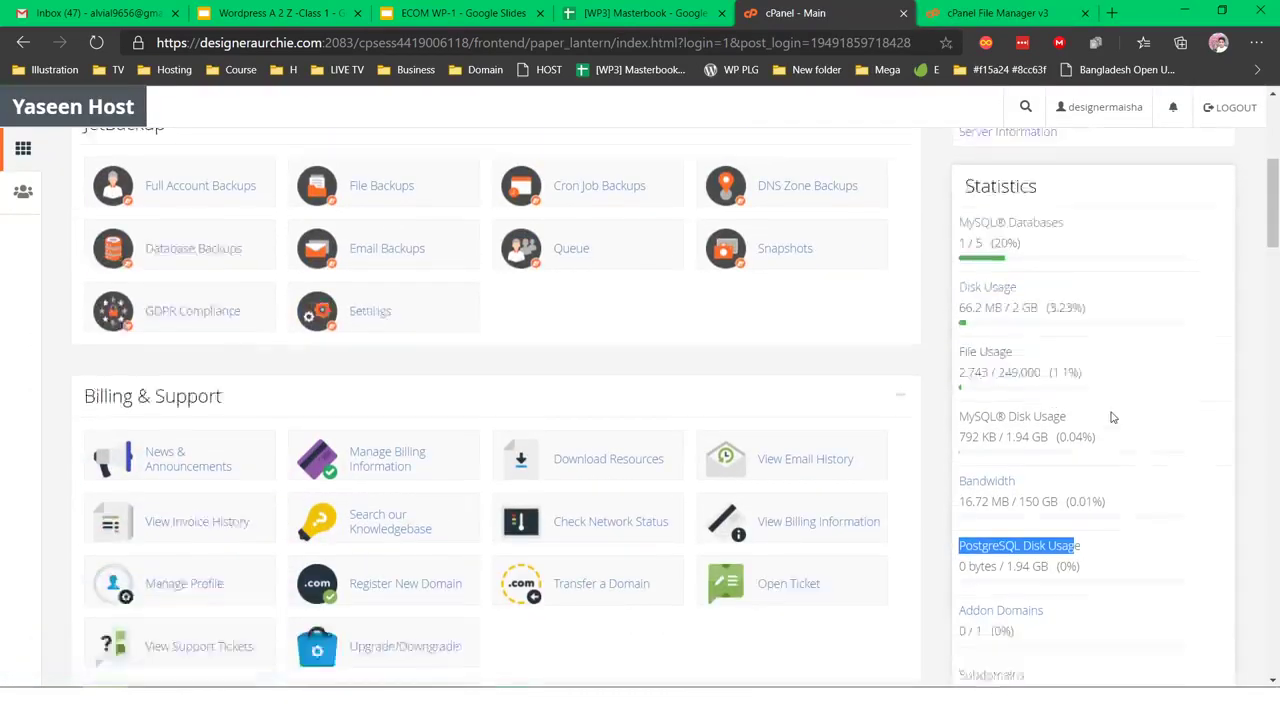
pyautogui.scroll(5, 957, 357)
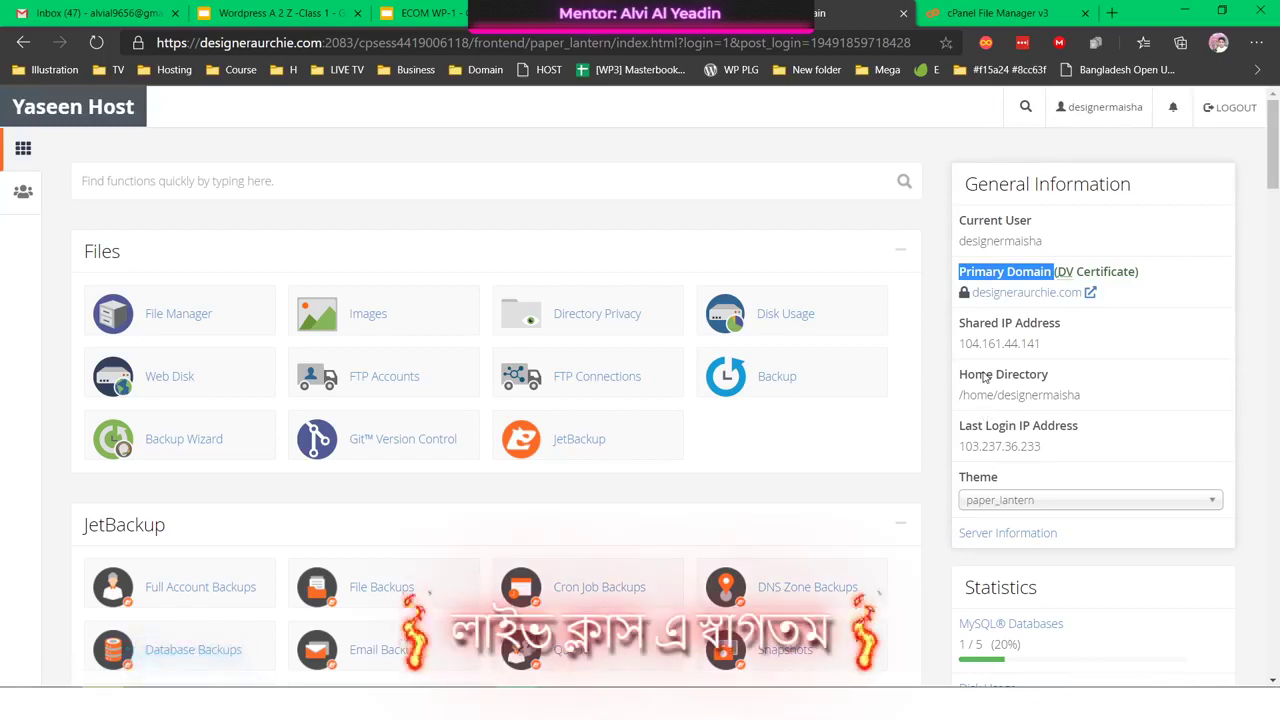
pyautogui.scroll(-3, 985, 376)
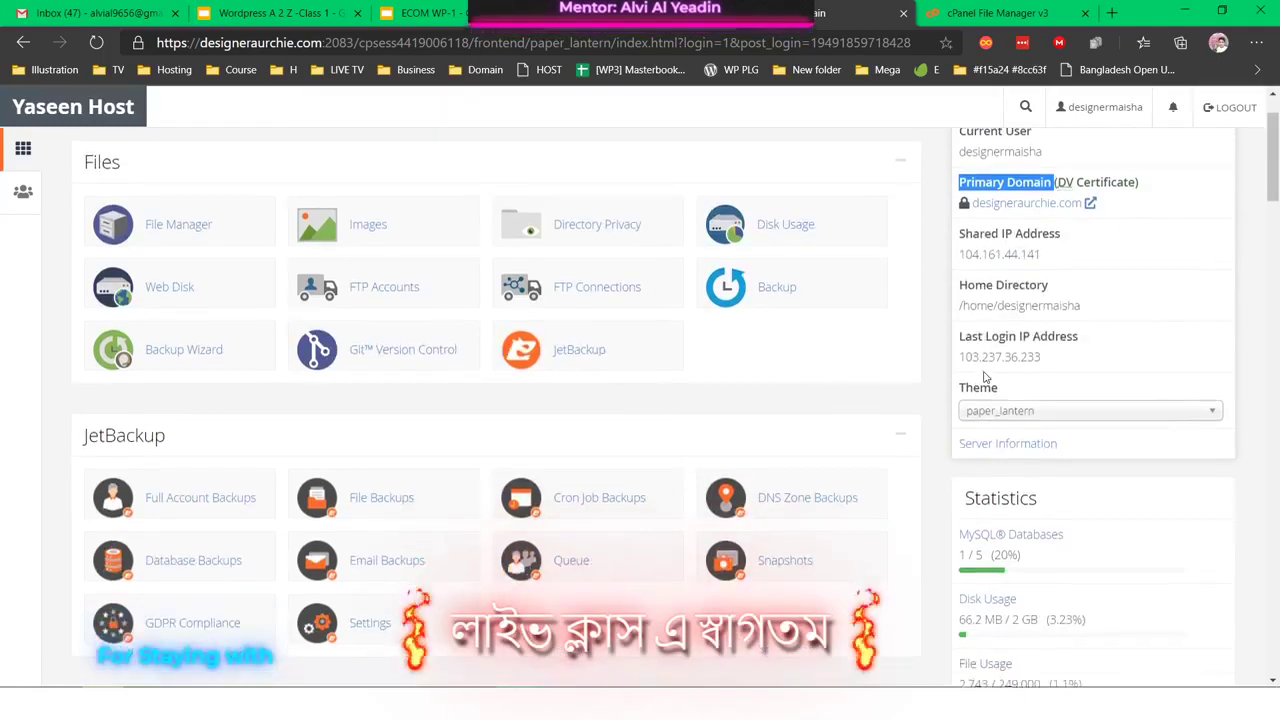
pyautogui.scroll(3, 1000, 255)
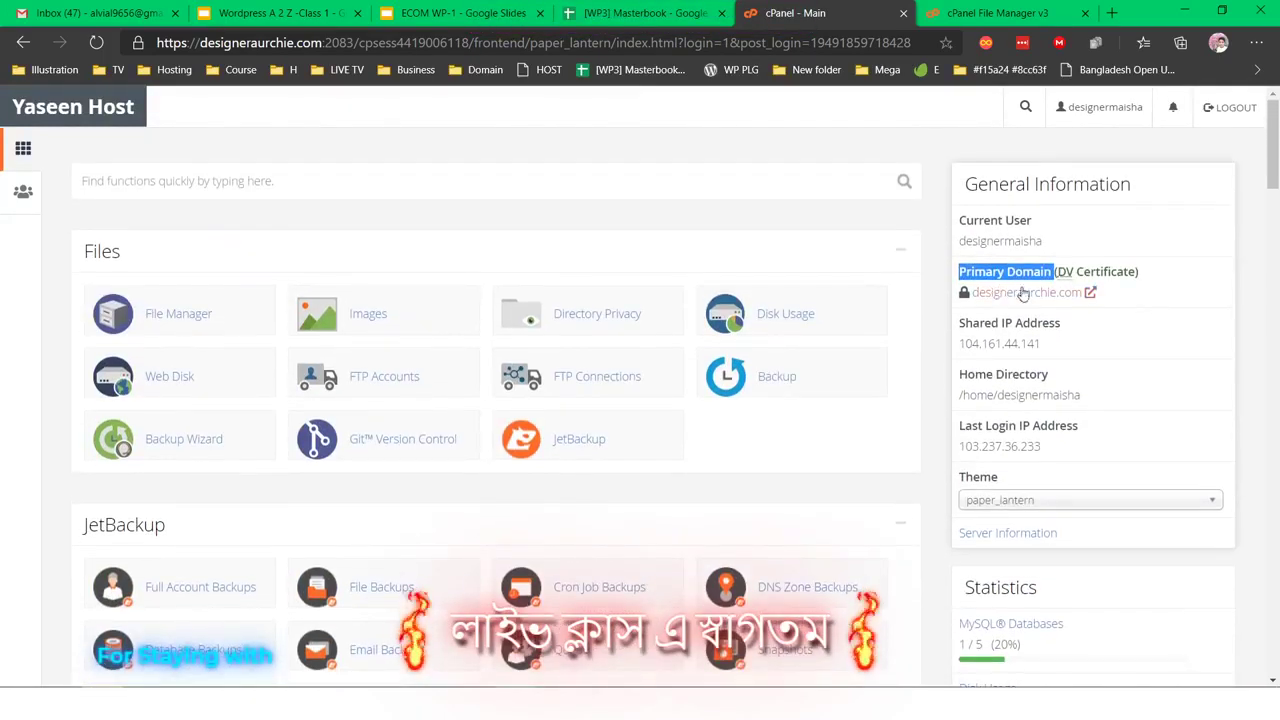
pyautogui.scroll(-6, 1036, 310)
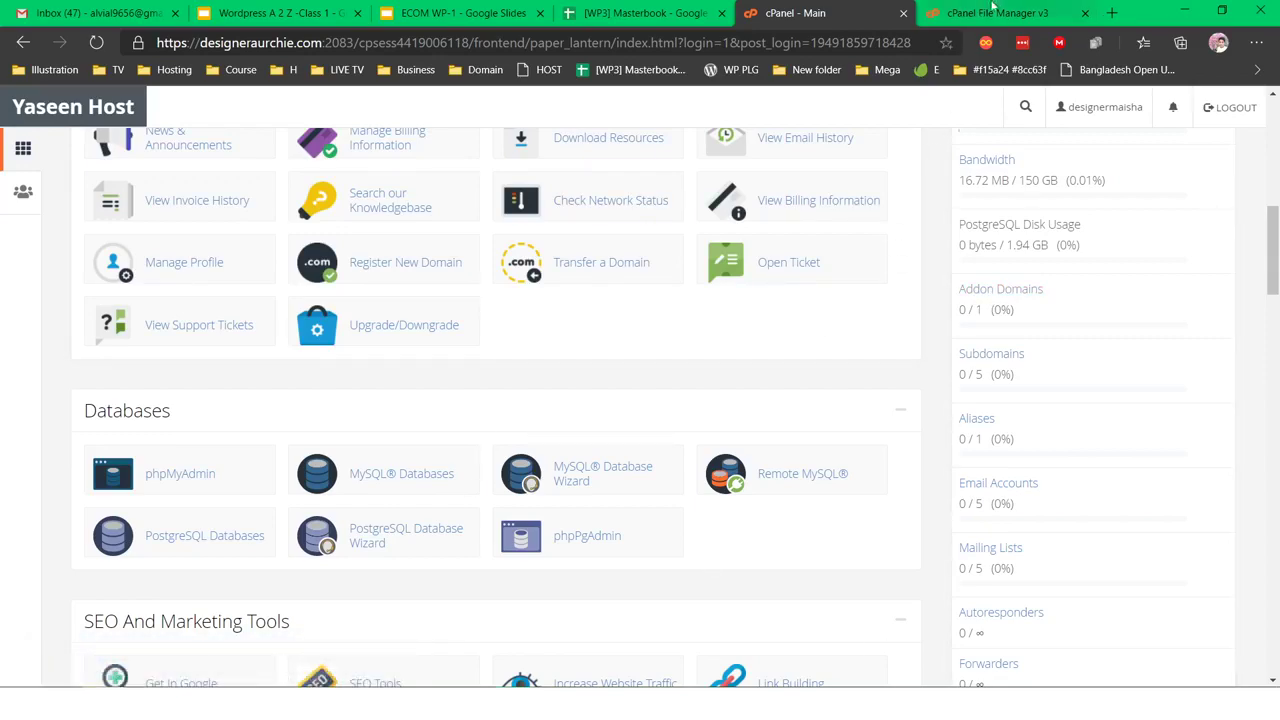
pyautogui.scroll(3, 632, 243)
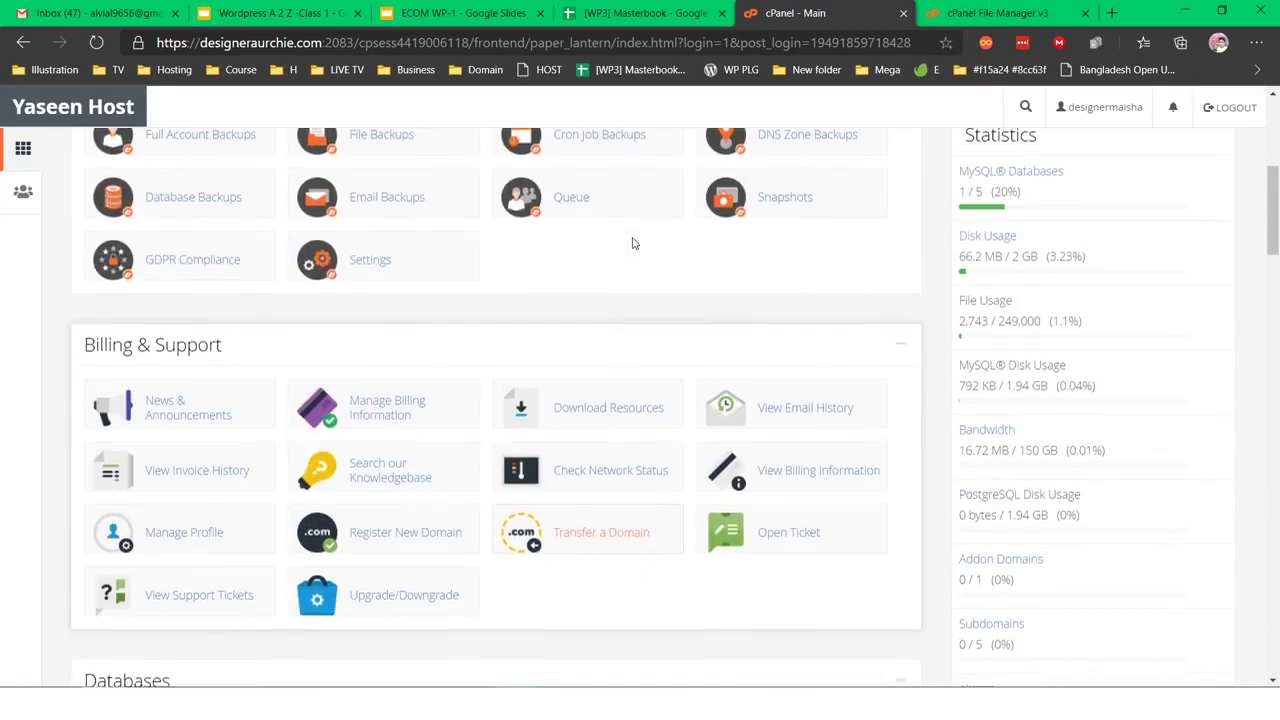
# Reload public_html, confirm cgi-bin is its only content, and return to the dashboard.
pyautogui.click(985, 12)
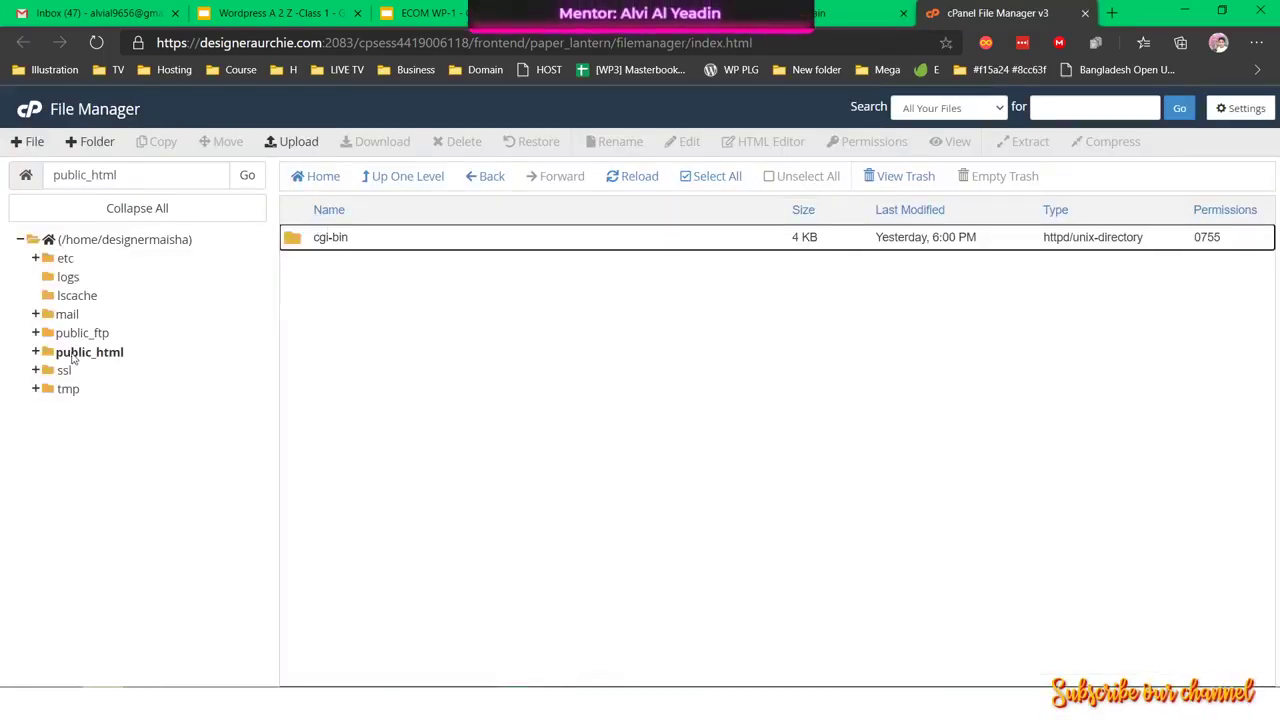
pyautogui.click(74, 354)
pyautogui.moveTo(426, 500); pyautogui.dragTo(908, 451)
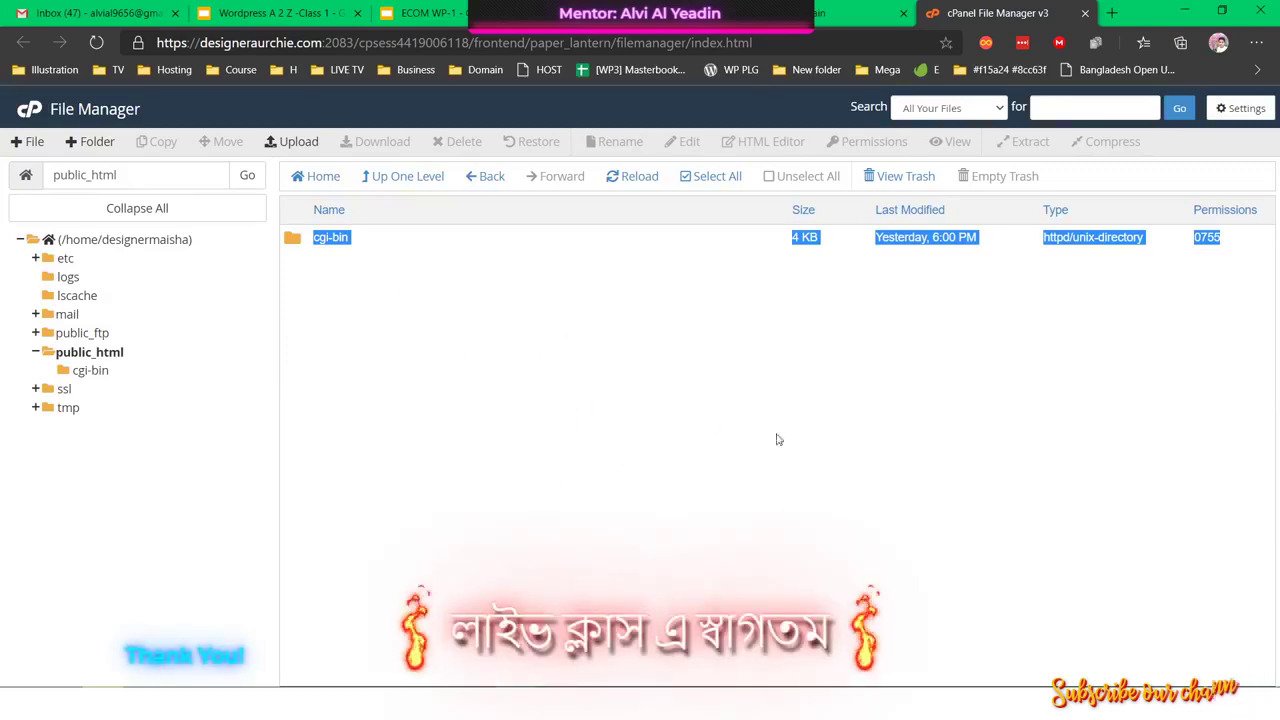
pyautogui.click(845, 13)
pyautogui.scroll(4, 437, 557)
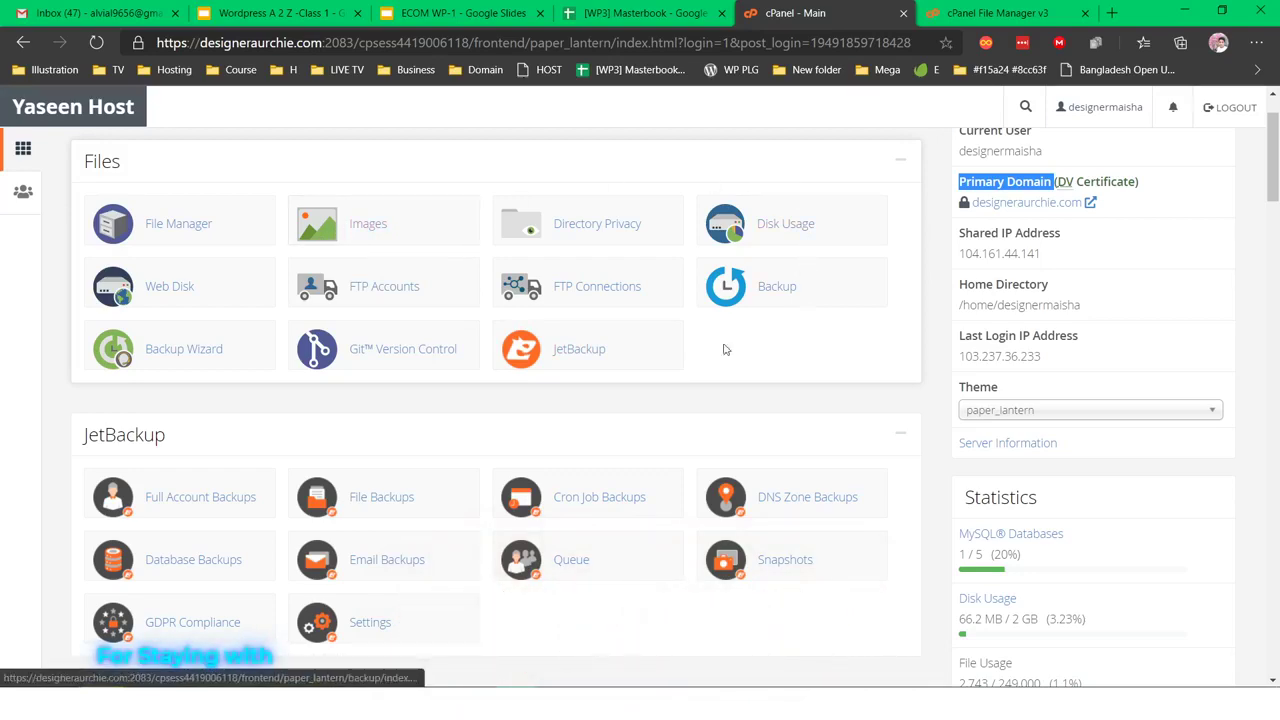
# Scroll down the cPanel dashboard to the Softaculous Apps Installer listing WordPress, Joomla and PrestaShop.
pyautogui.scroll(-3, 146, 424)
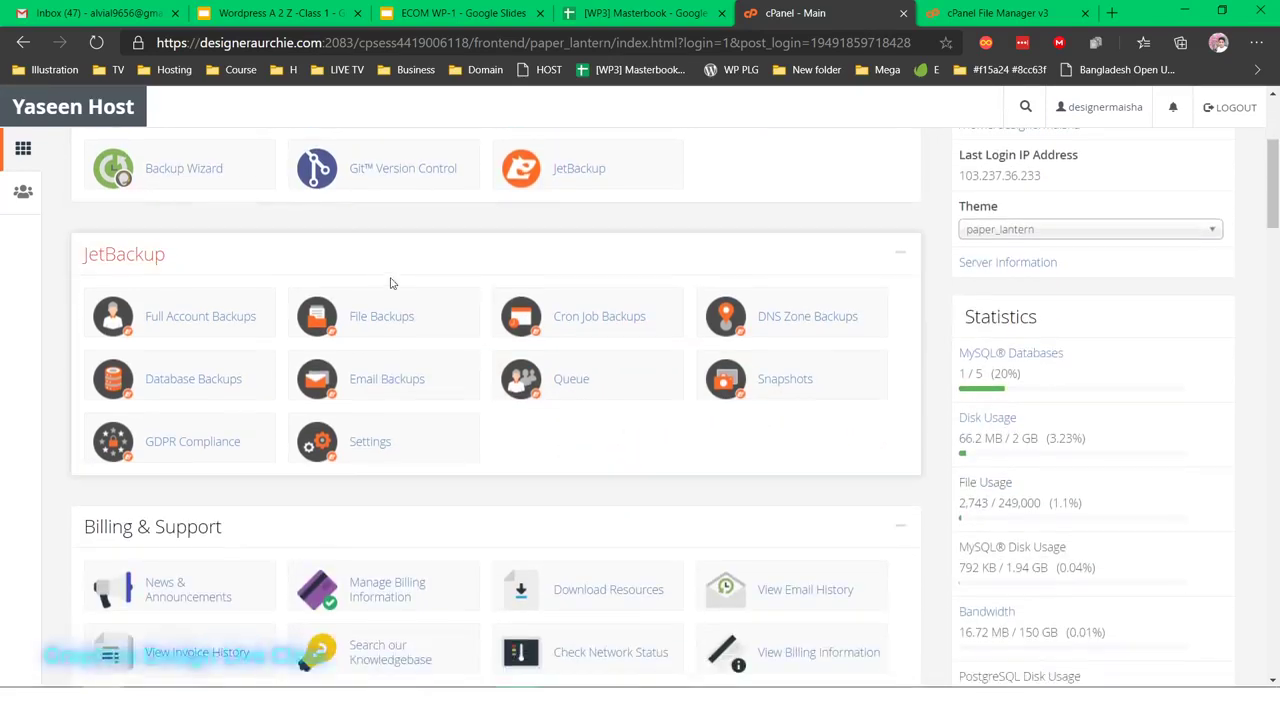
pyautogui.scroll(-10, 398, 376)
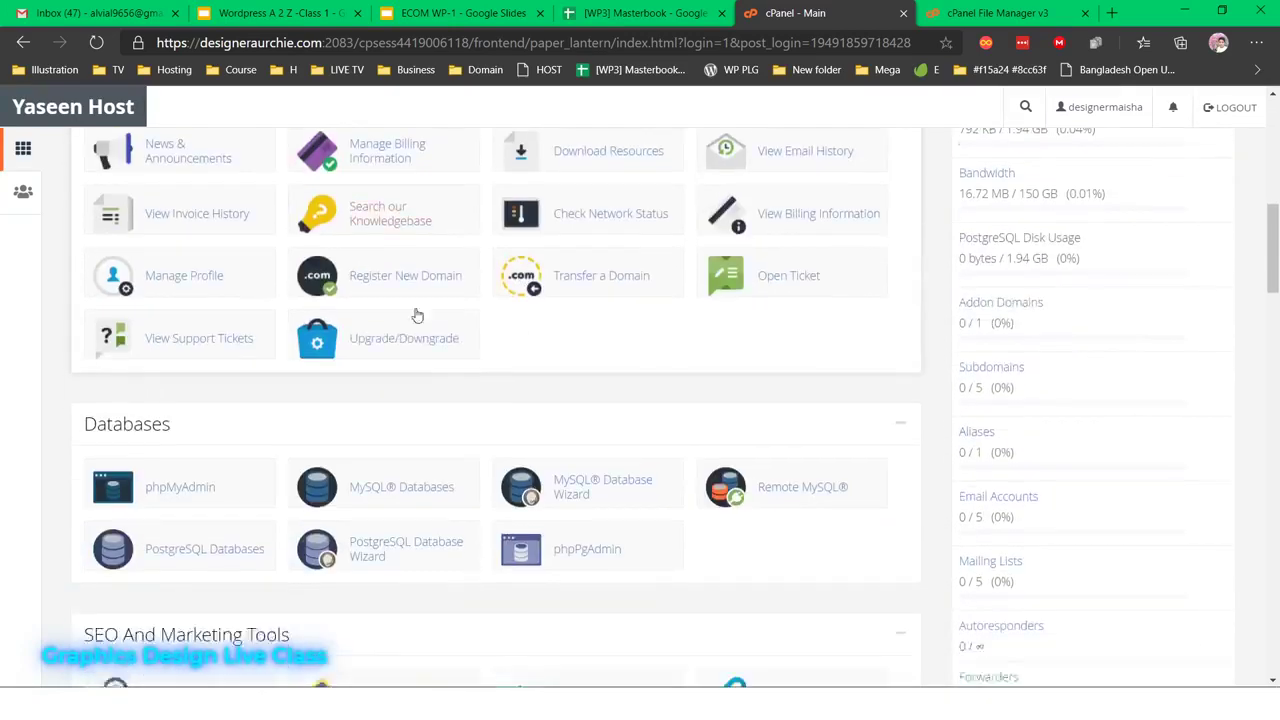
pyautogui.scroll(-3, 474, 554)
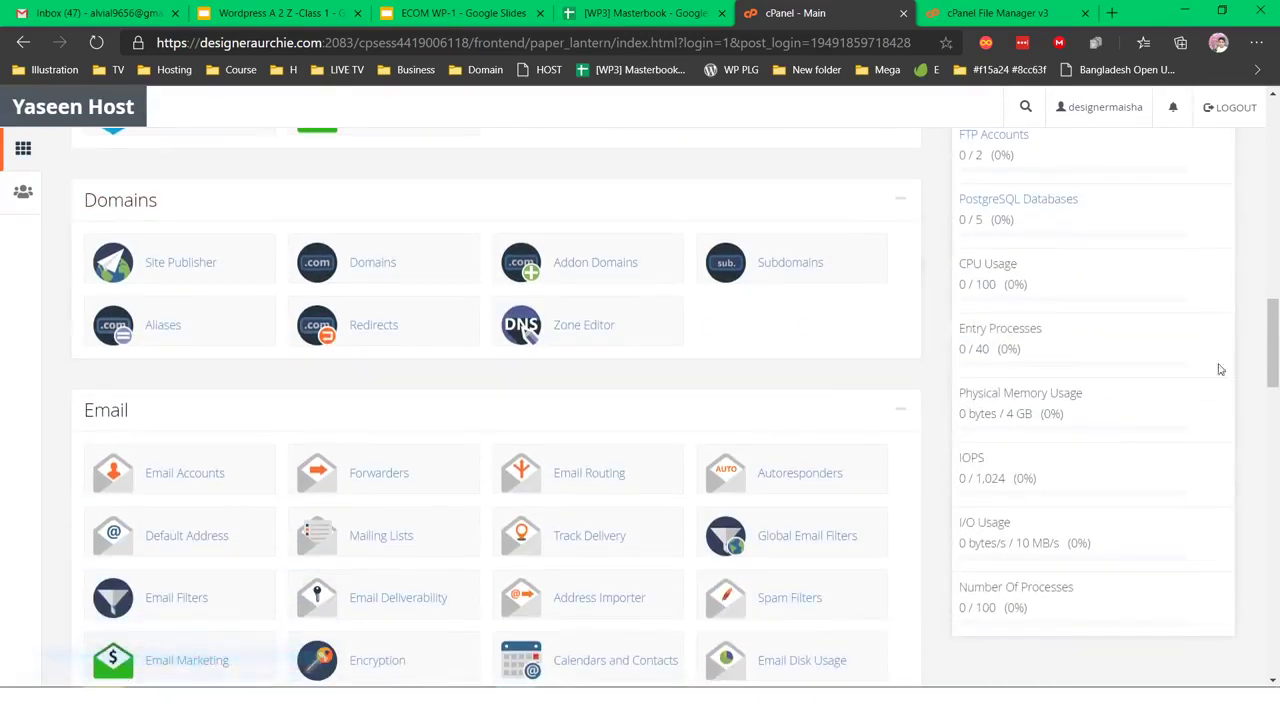
pyautogui.moveTo(1271, 367); pyautogui.dragTo(1246, 604)
pyautogui.scroll(-4, 1246, 604)
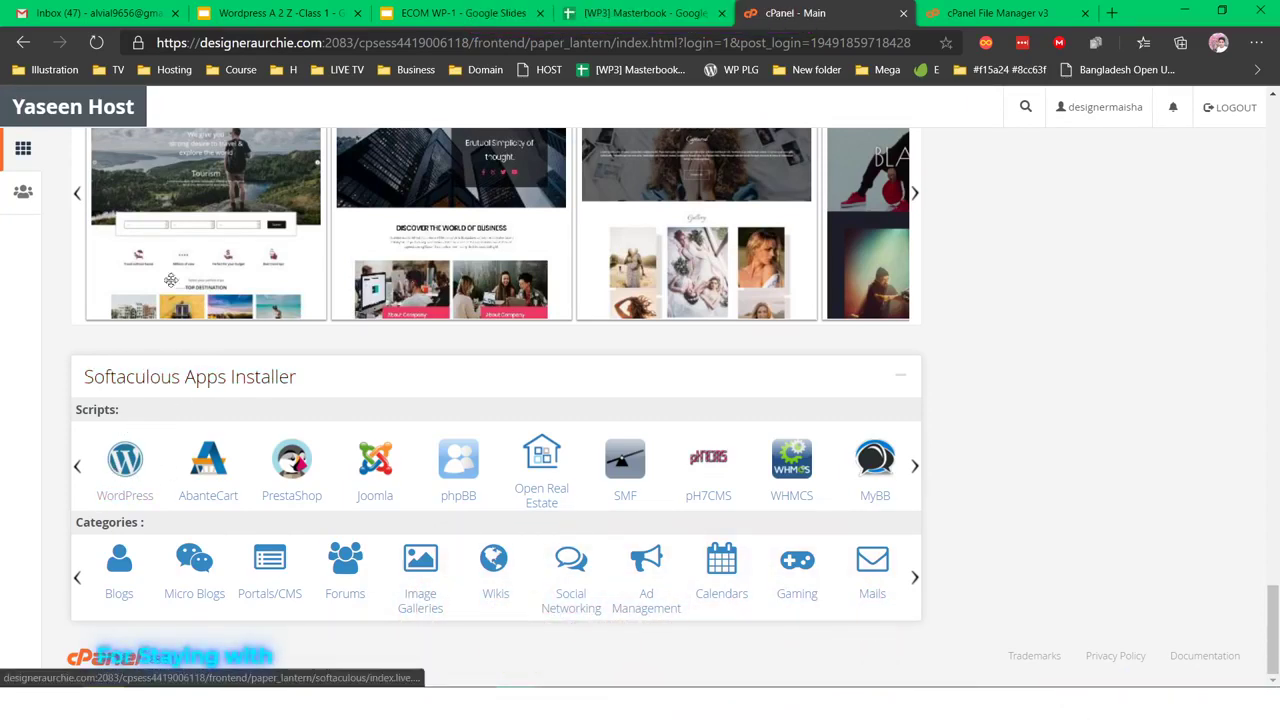
pyautogui.moveTo(1262, 613); pyautogui.dragTo(1105, 107)
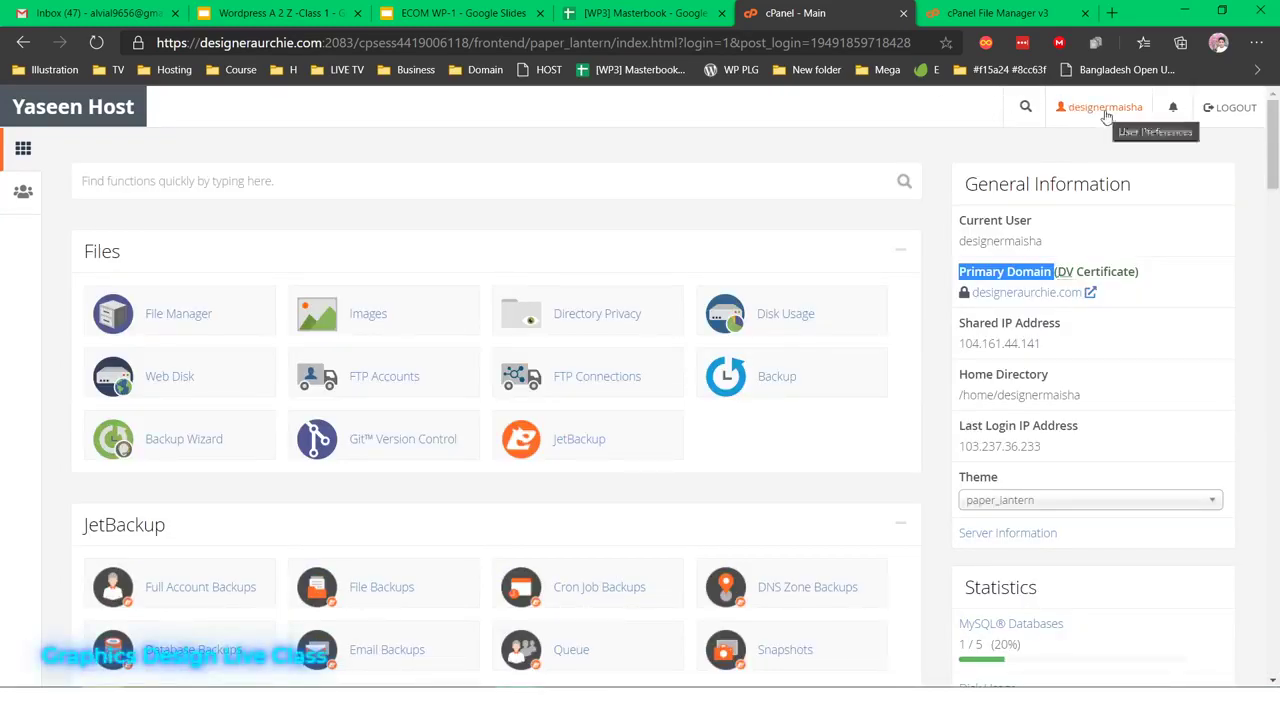
pyautogui.moveTo(1267, 130); pyautogui.dragTo(1244, 640)
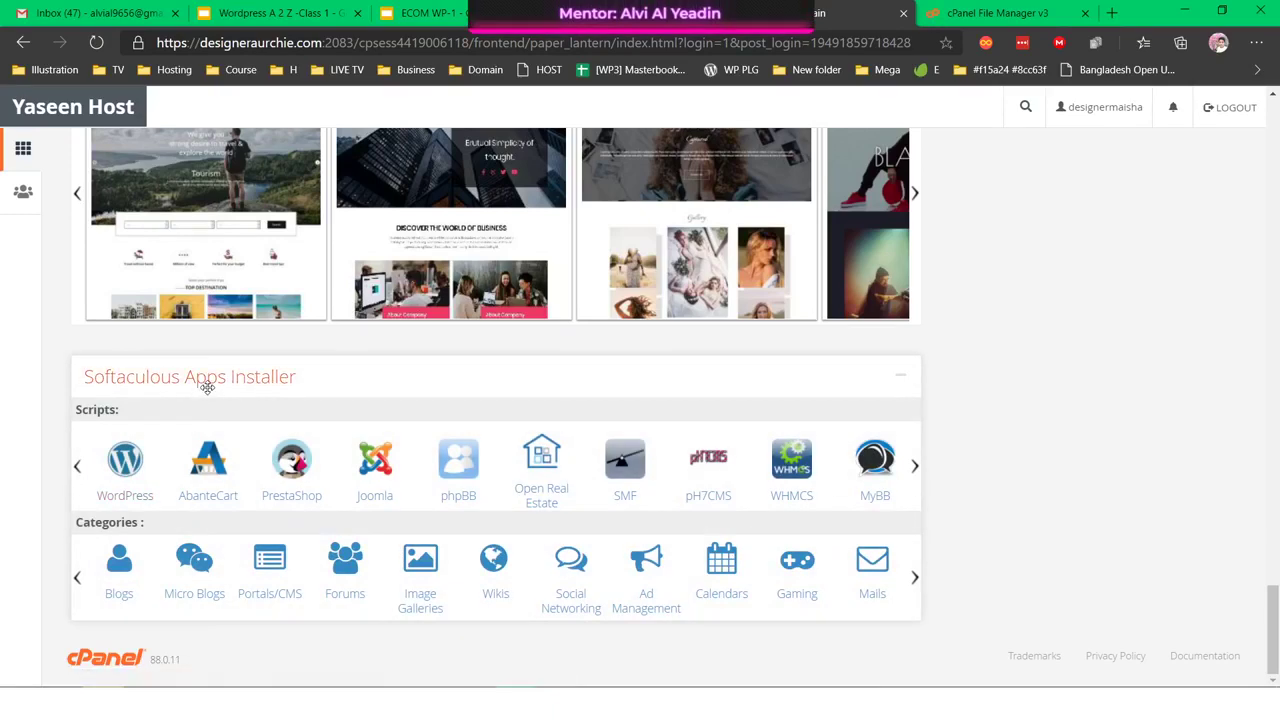
pyautogui.rightClick(120, 484)
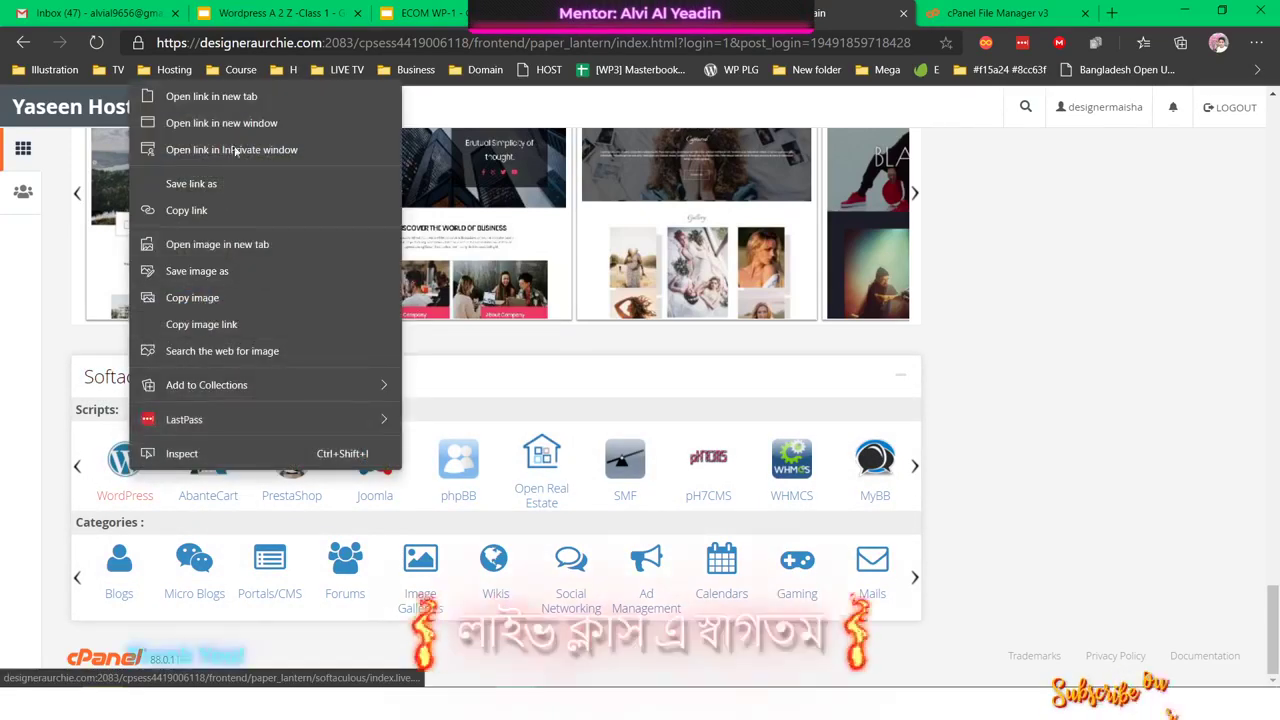
pyautogui.click(180, 92)
pyautogui.click(1058, 7)
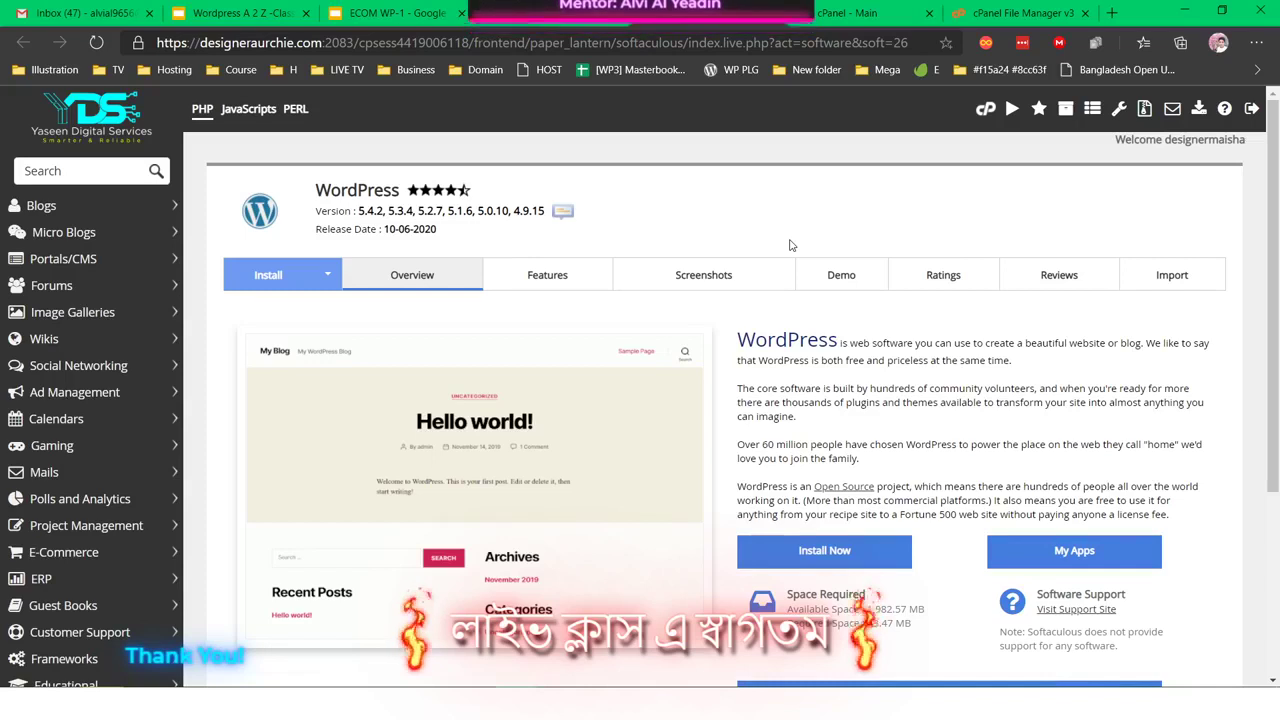
pyautogui.moveTo(323, 42); pyautogui.dragTo(201, 36)
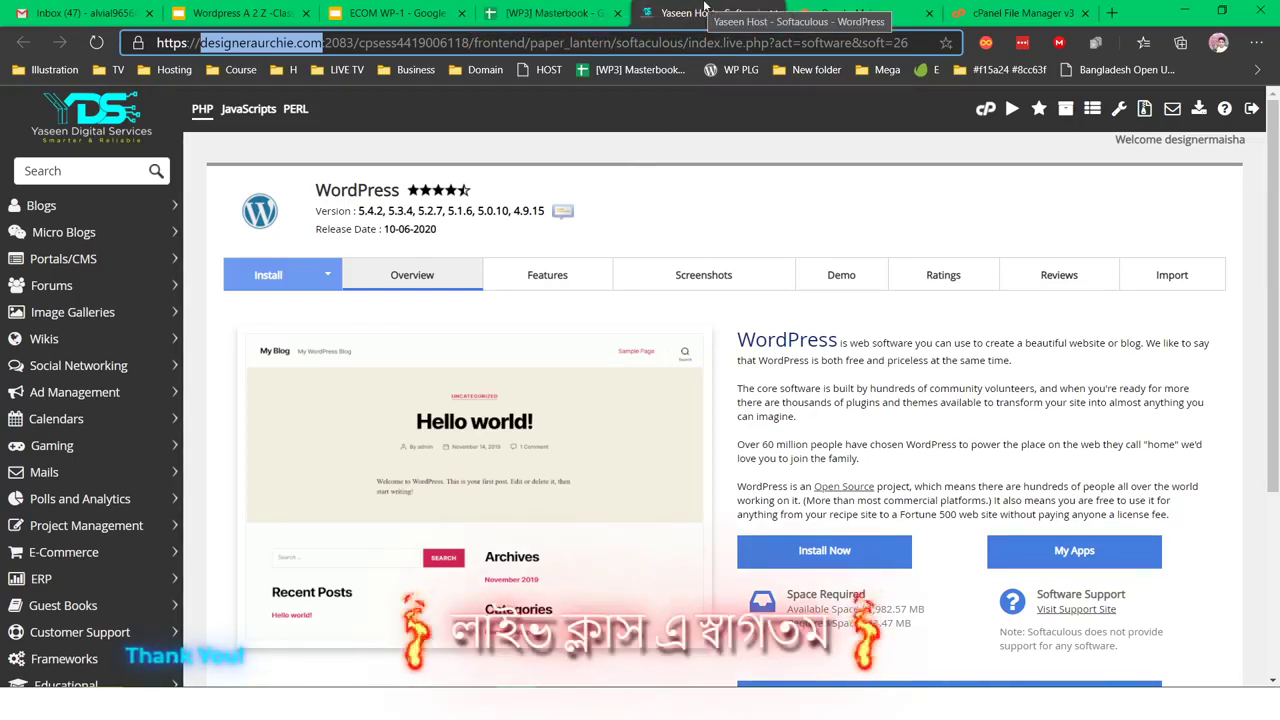
pyautogui.click(550, 13)
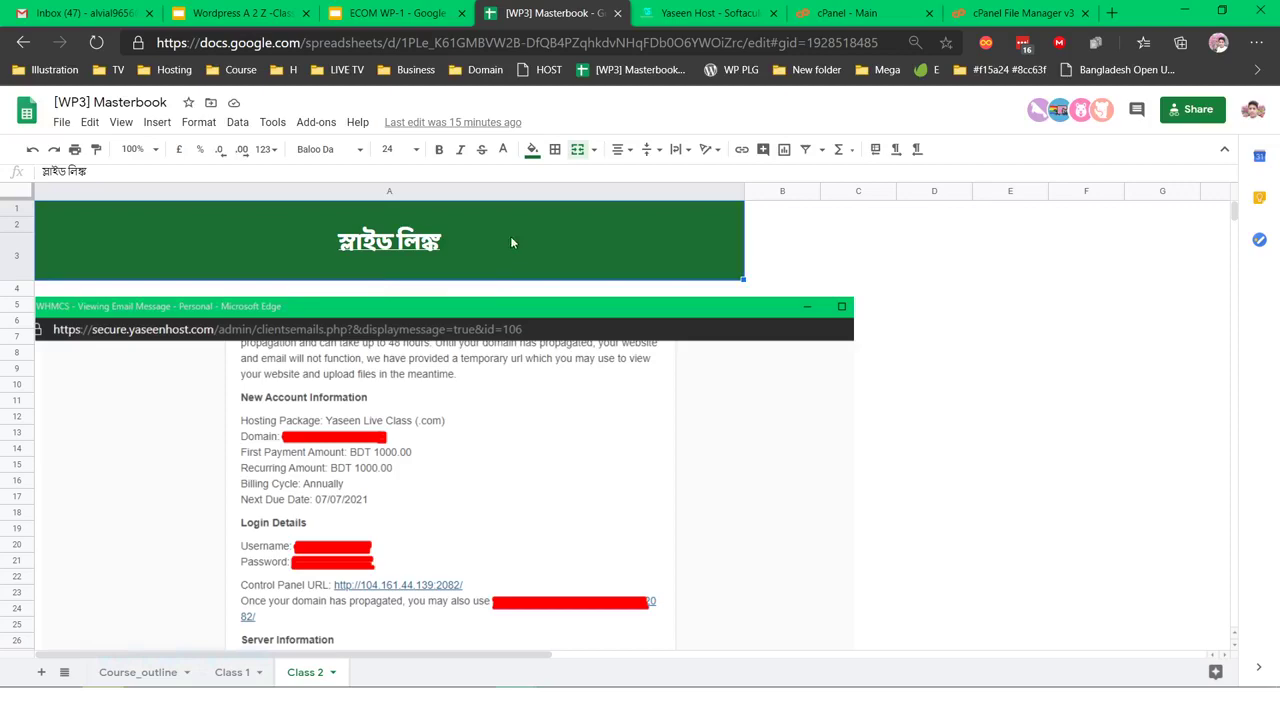
pyautogui.moveTo(266, 232)
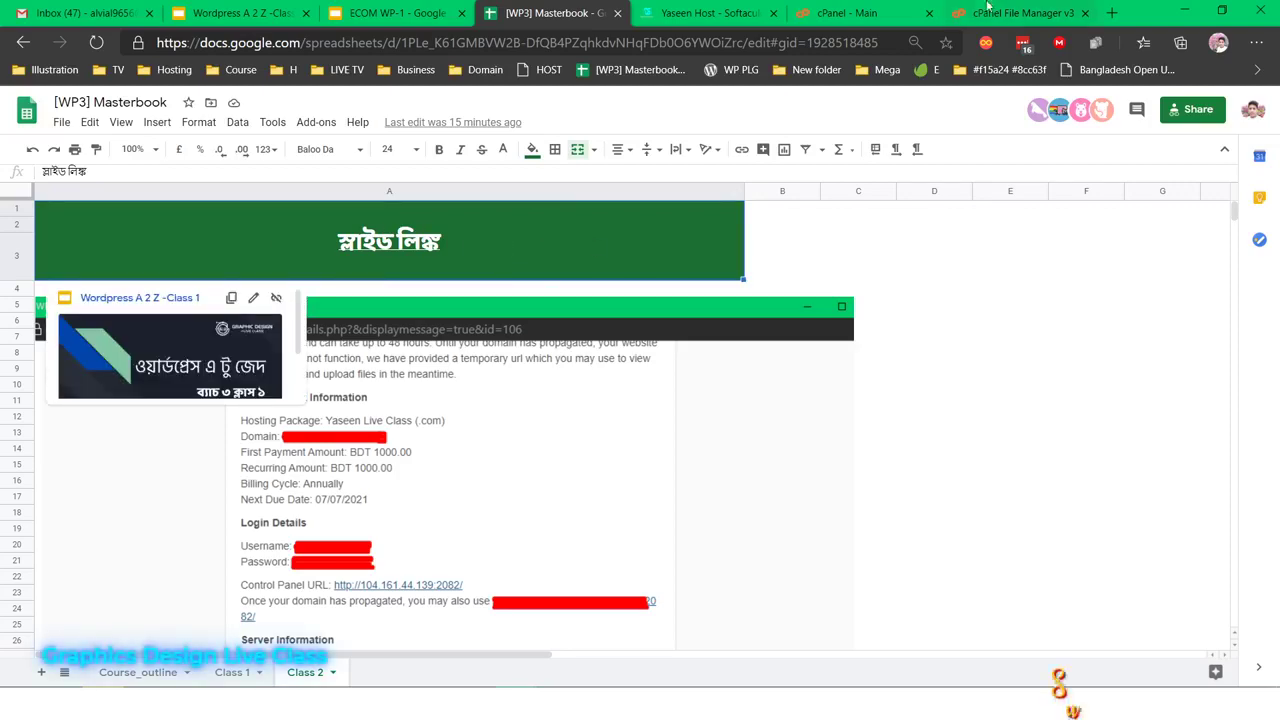
pyautogui.click(800, 8)
pyautogui.click(757, 9)
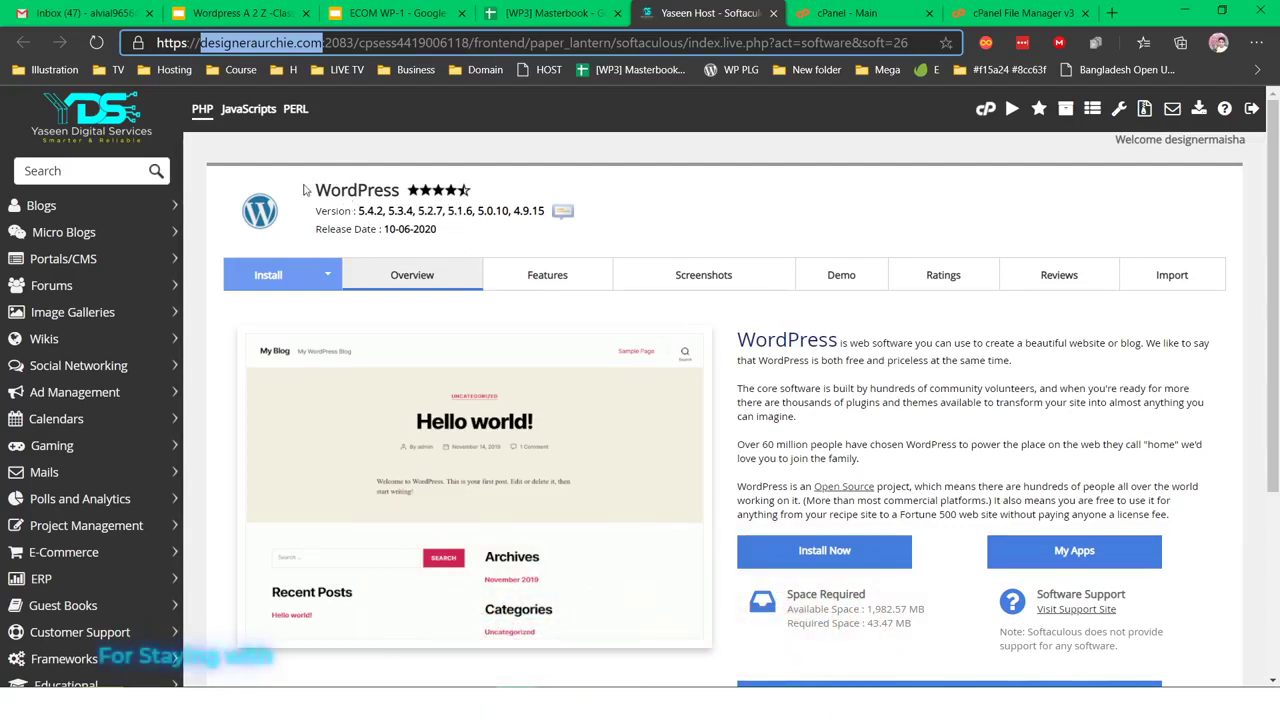
pyautogui.moveTo(316, 190); pyautogui.dragTo(402, 190)
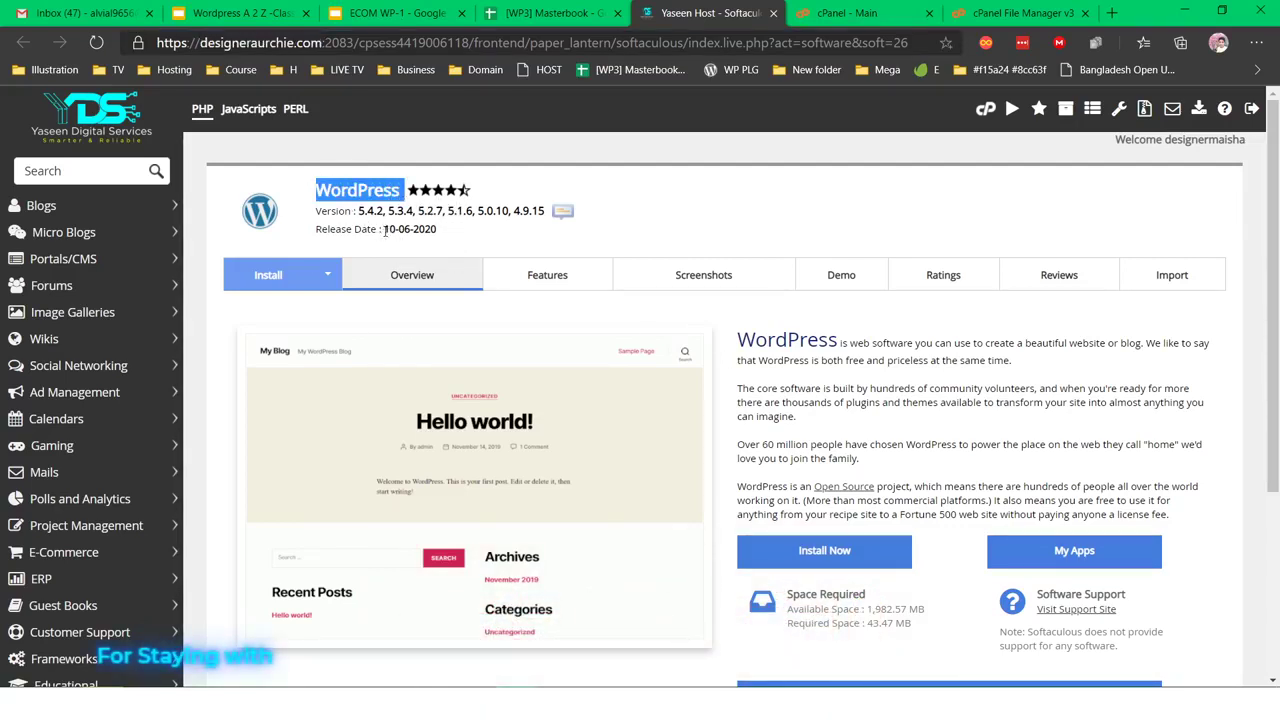
pyautogui.click(396, 226)
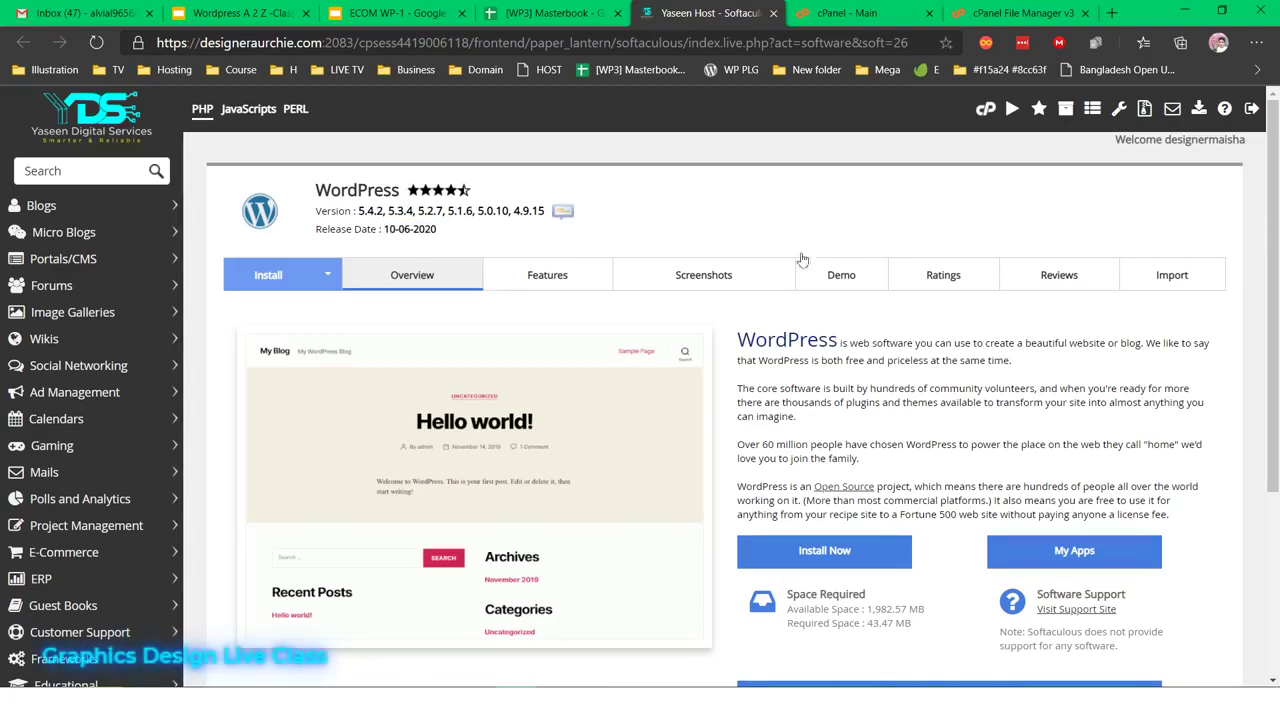
pyautogui.scroll(-1, 846, 508)
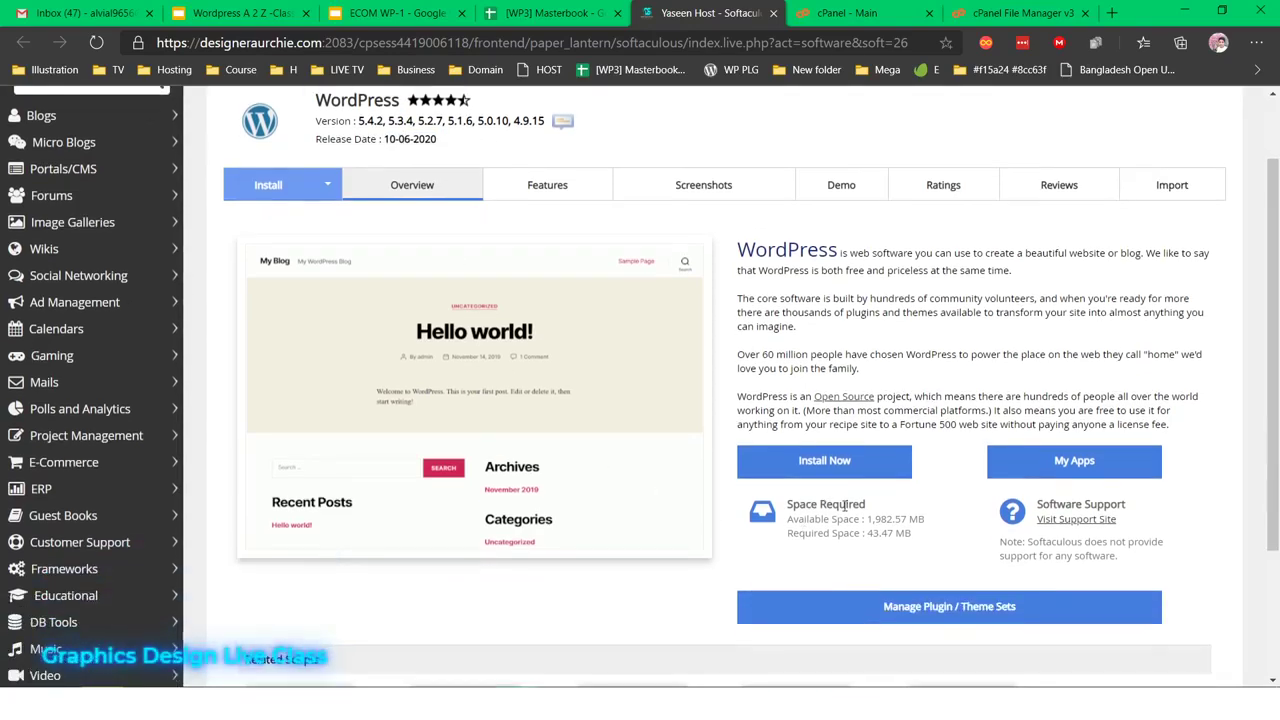
pyautogui.tripleClick(820, 505)
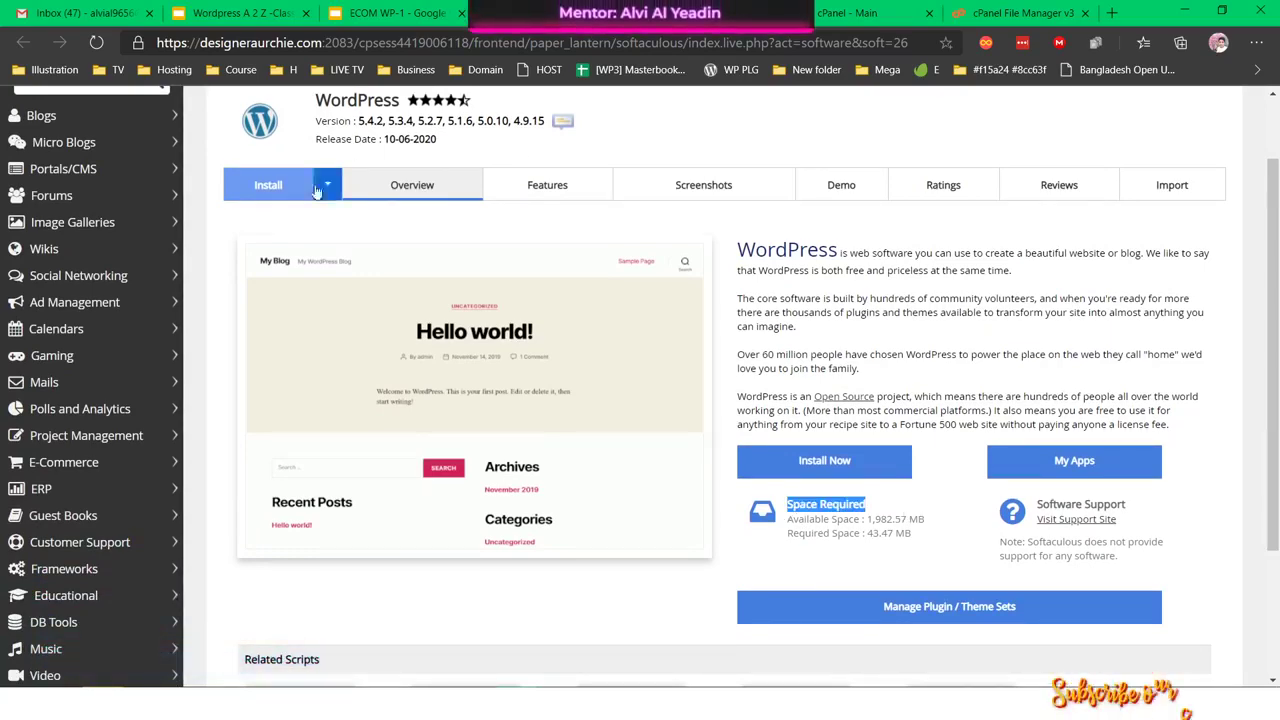
pyautogui.scroll(1, 518, 327)
pyautogui.scroll(1, 518, 327)
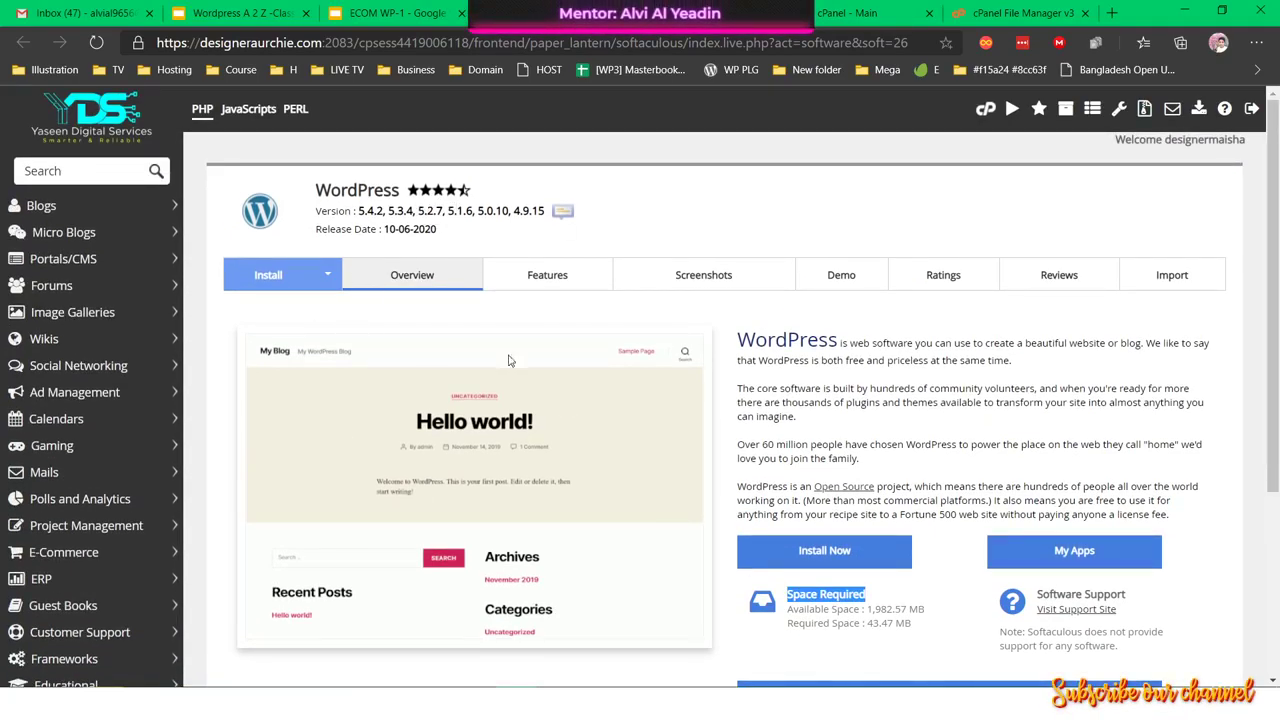
# Start the Softaculous WordPress installation form and find the version choice.
pyautogui.click(795, 528)
pyautogui.click(826, 551)
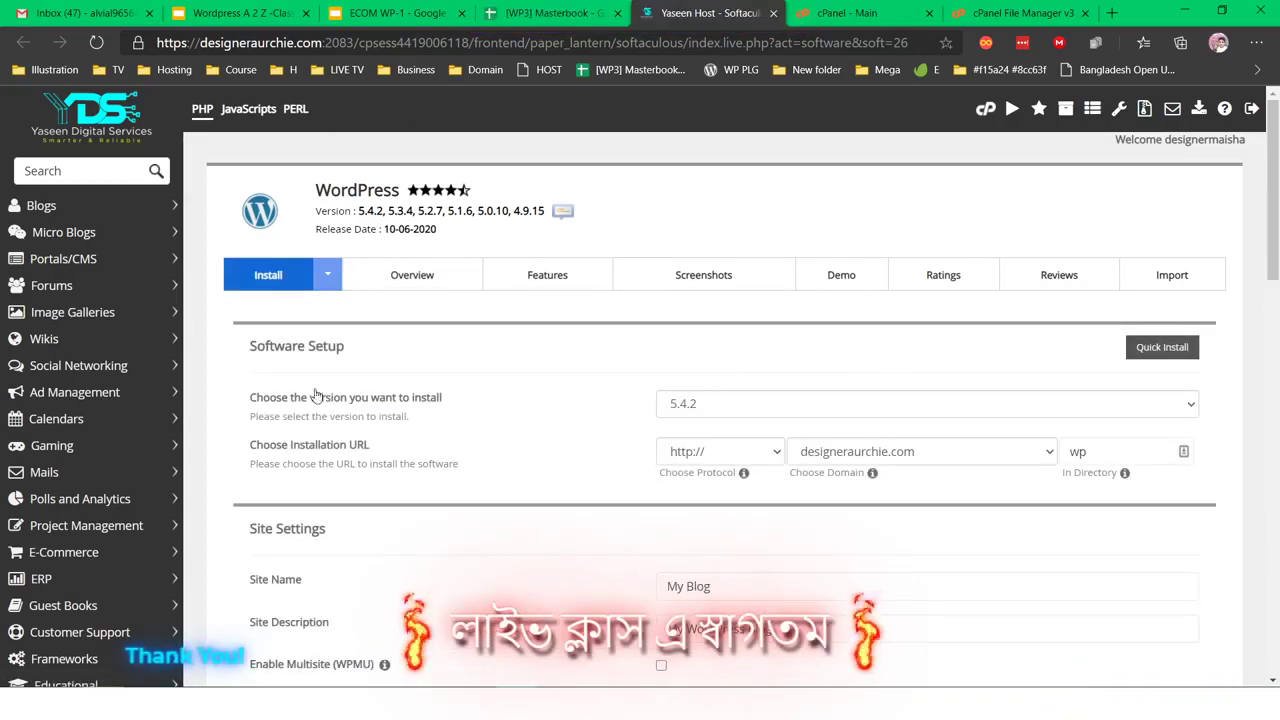
pyautogui.scroll(-2, 616, 205)
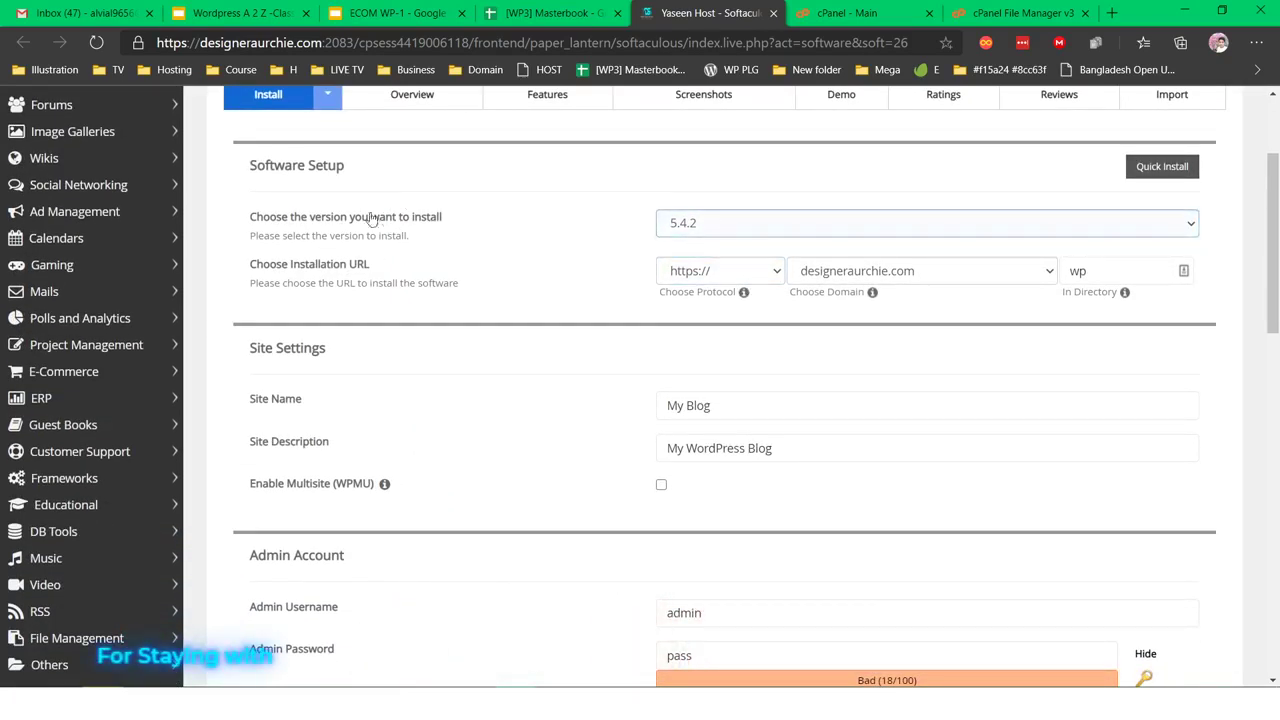
pyautogui.moveTo(252, 228); pyautogui.dragTo(447, 263)
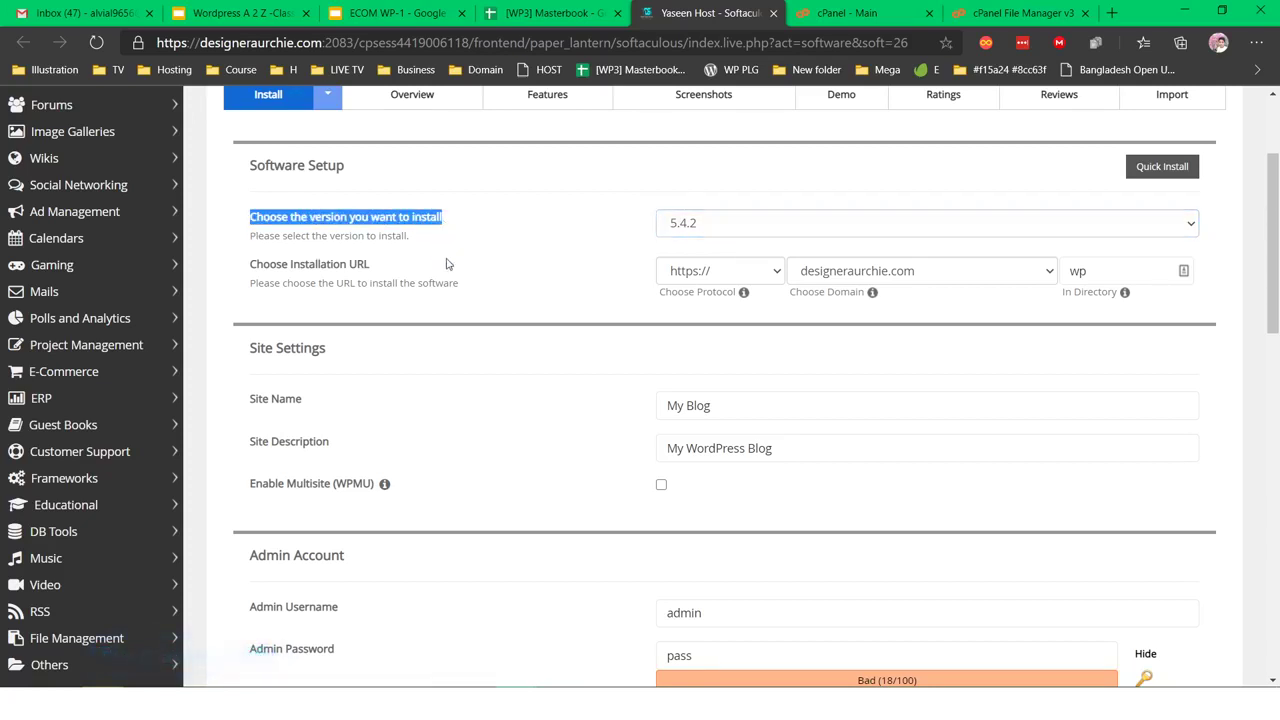
# Keep WordPress 5.4.2 and designeraurchie.com as install domain, then switch to the ECOM WP-1 slides.
pyautogui.click(692, 228)
pyautogui.click(676, 249)
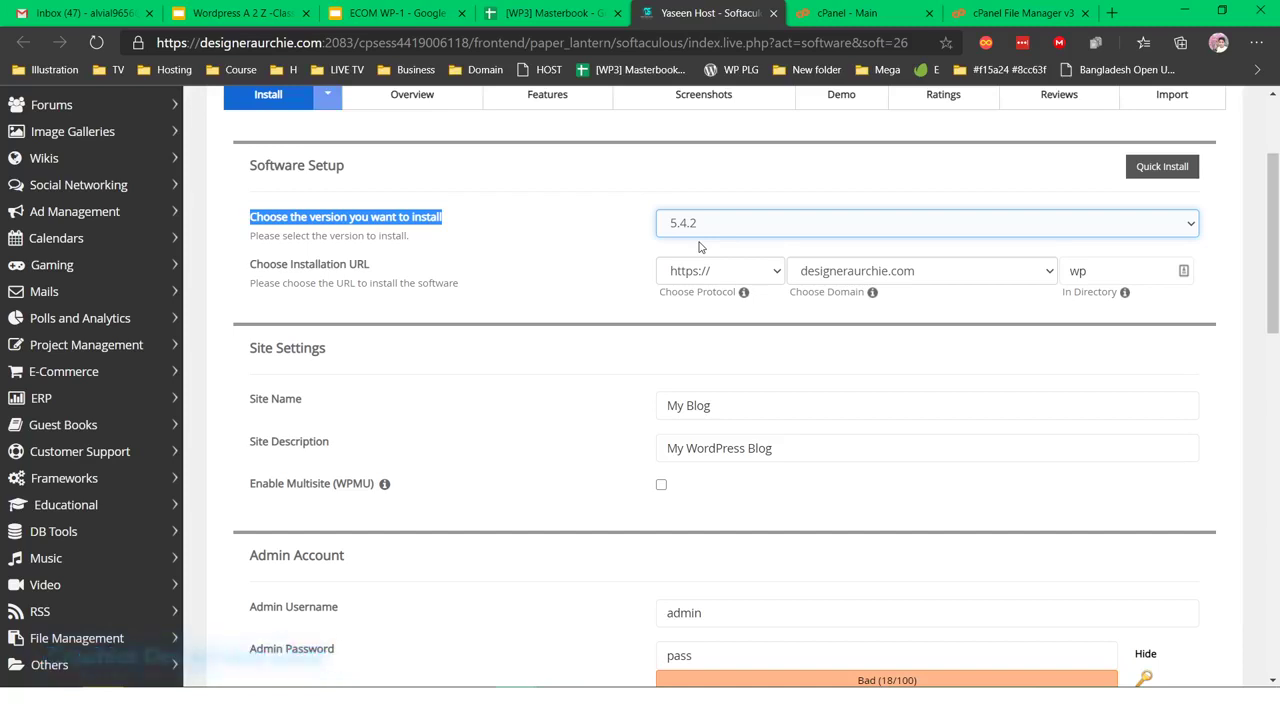
pyautogui.click(865, 272)
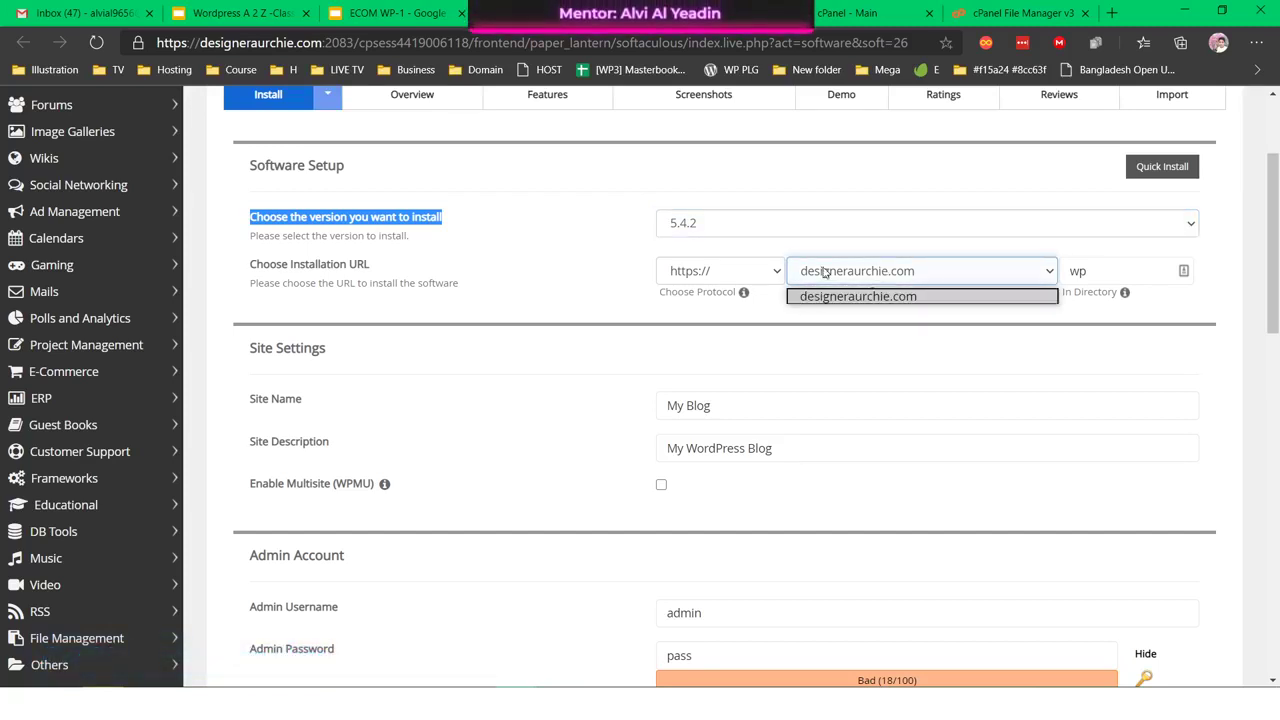
pyautogui.click(826, 272)
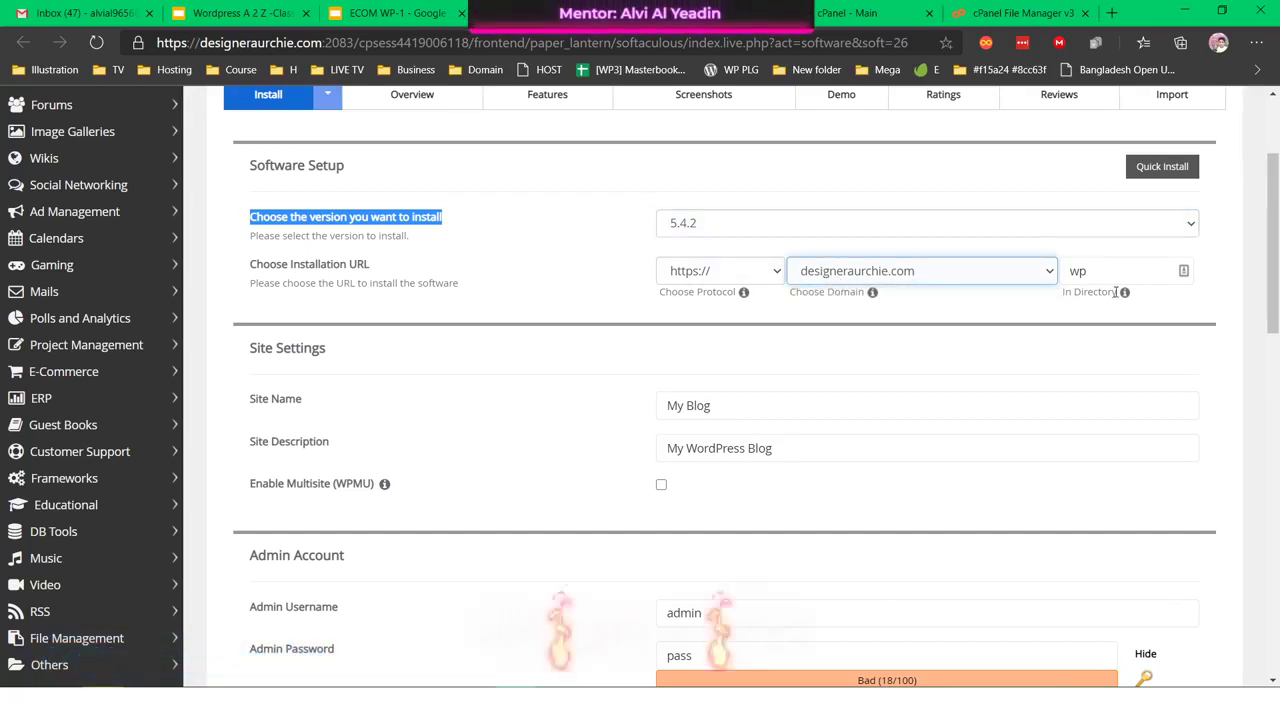
pyautogui.moveTo(1124, 292)
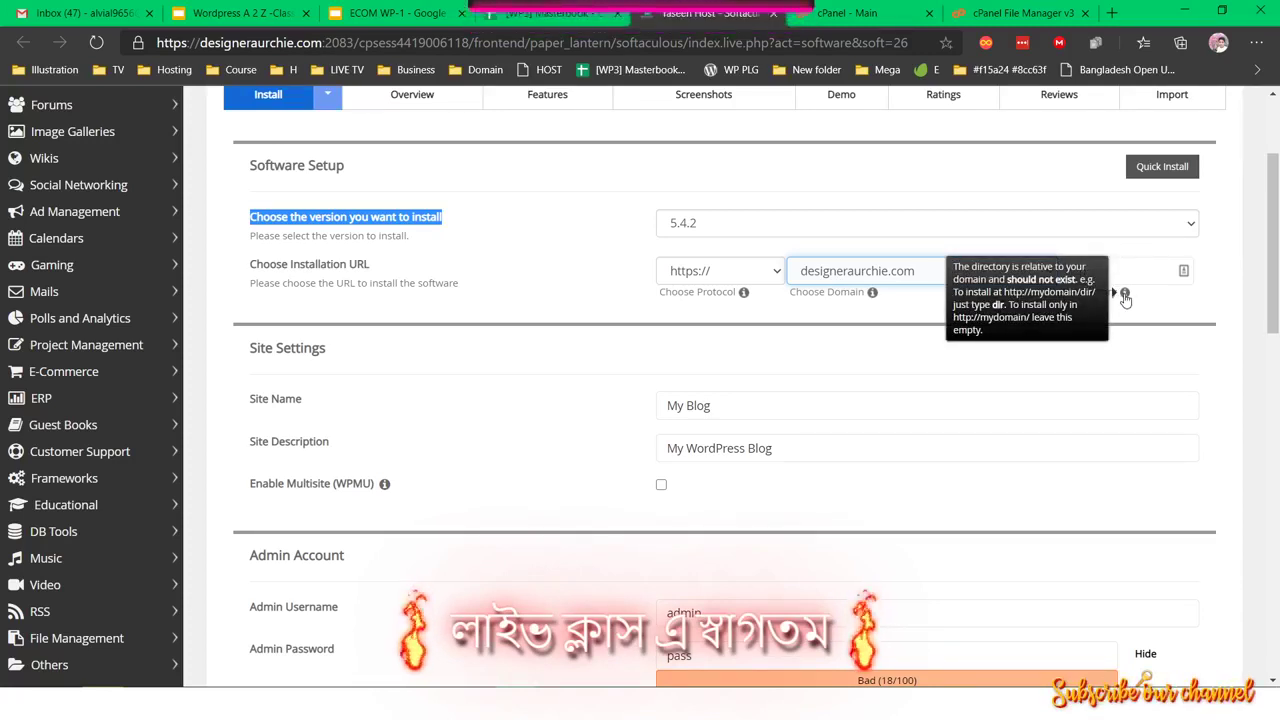
pyautogui.click(427, 8)
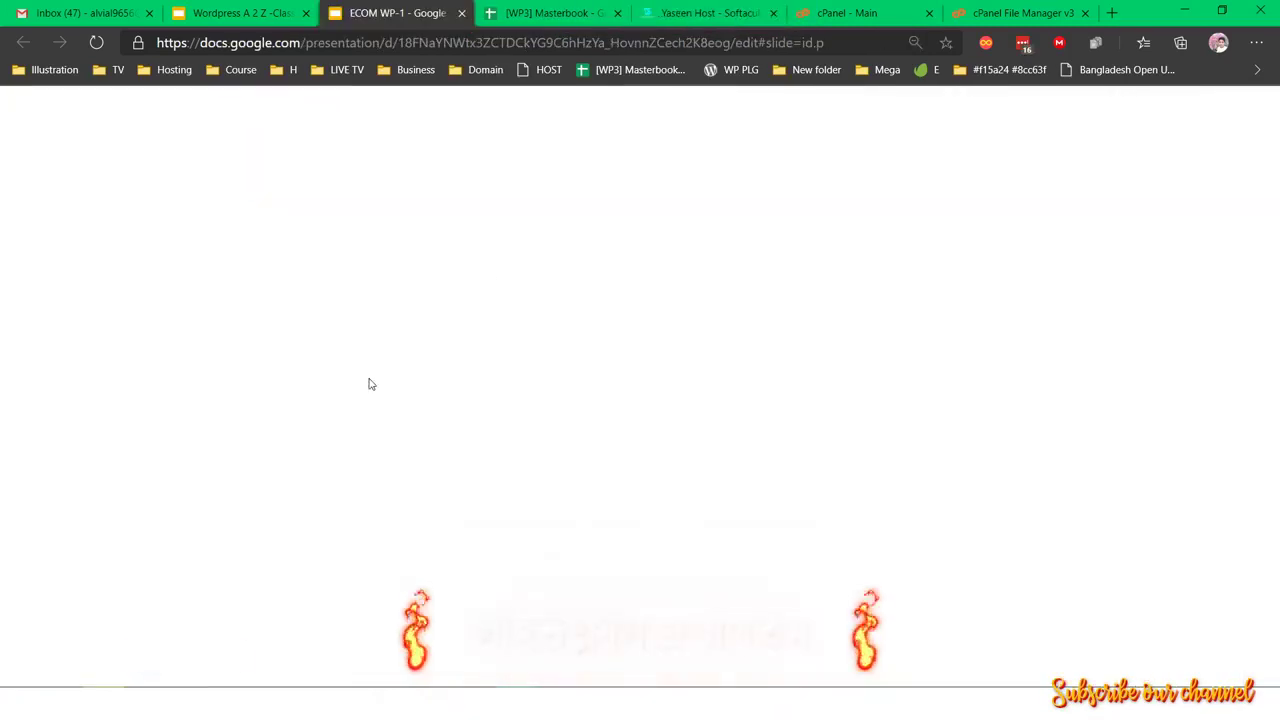
# Move the Wordpress A 2 Z slides tab after ECOM WP-1 and return to the install form.
pyautogui.click(275, 8)
pyautogui.moveTo(275, 8); pyautogui.dragTo(430, 10)
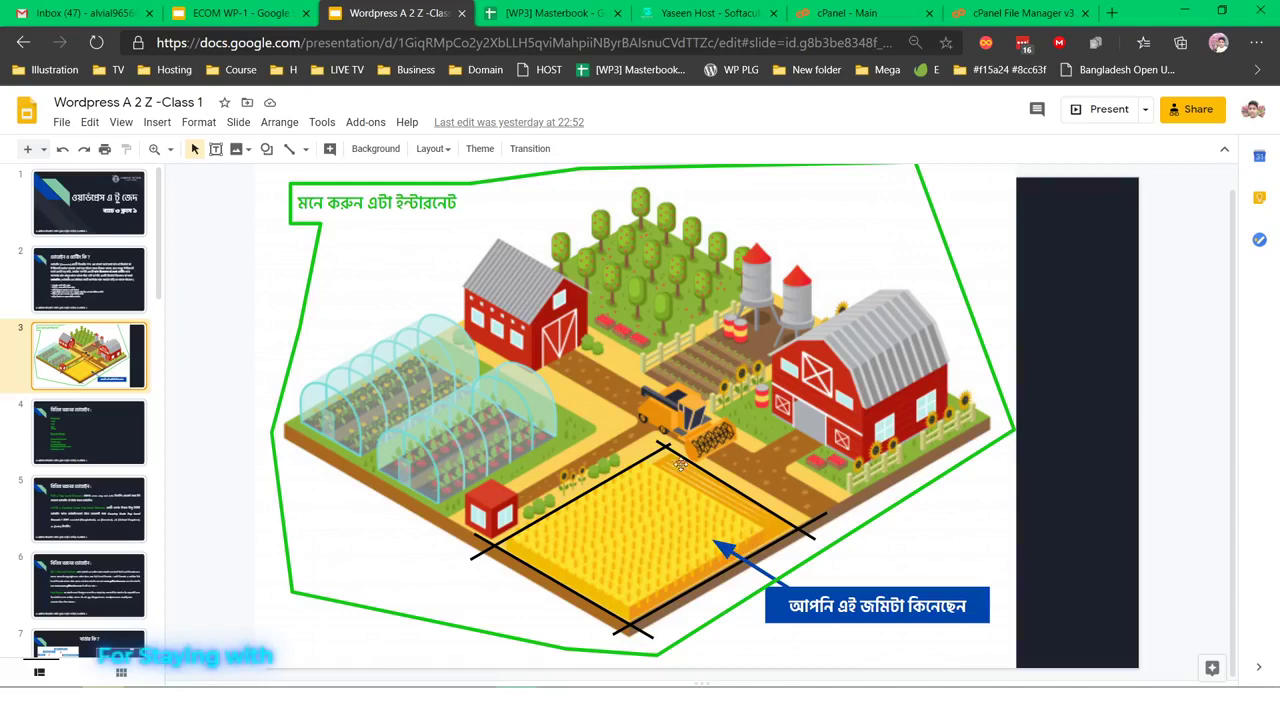
pyautogui.click(721, 8)
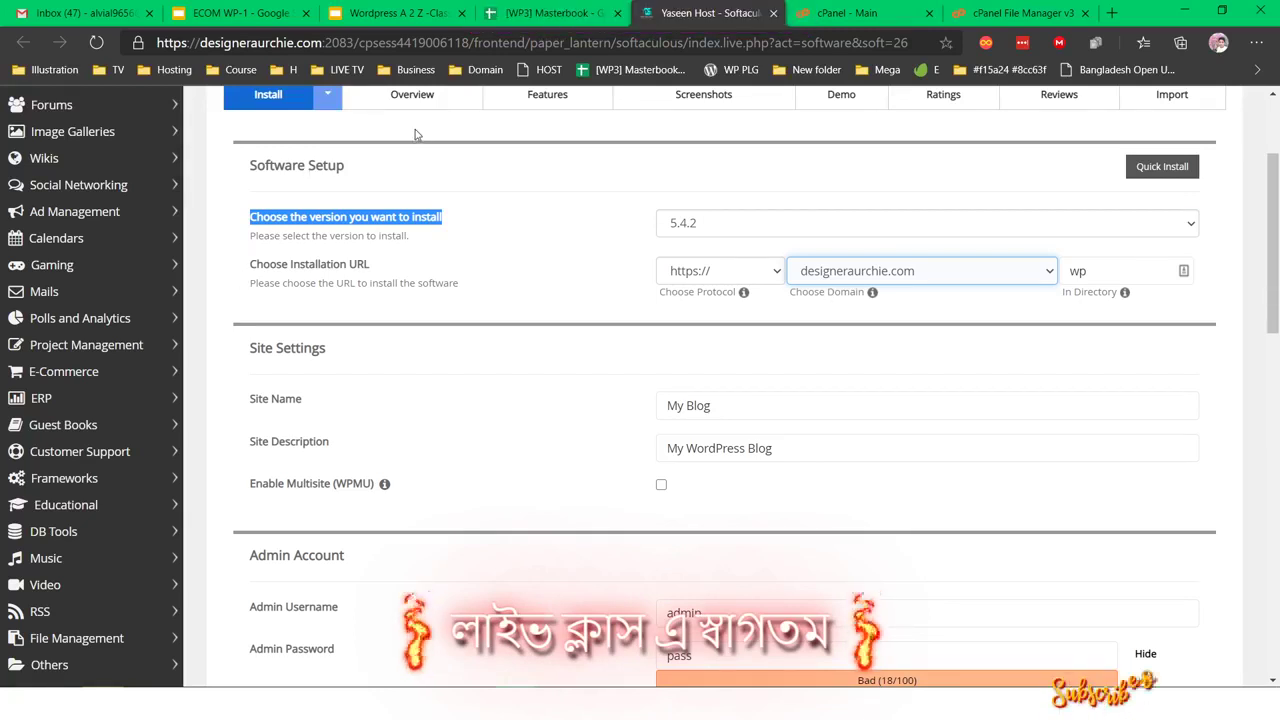
pyautogui.click(292, 8)
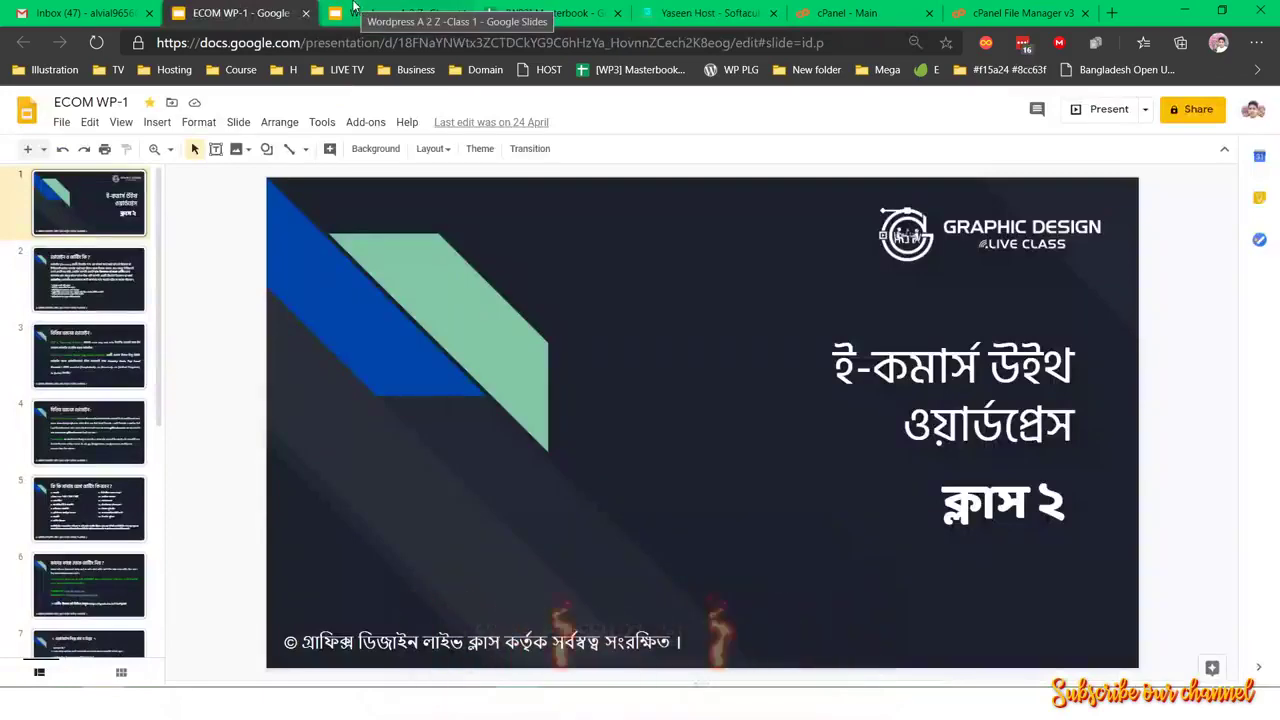
pyautogui.click(355, 10)
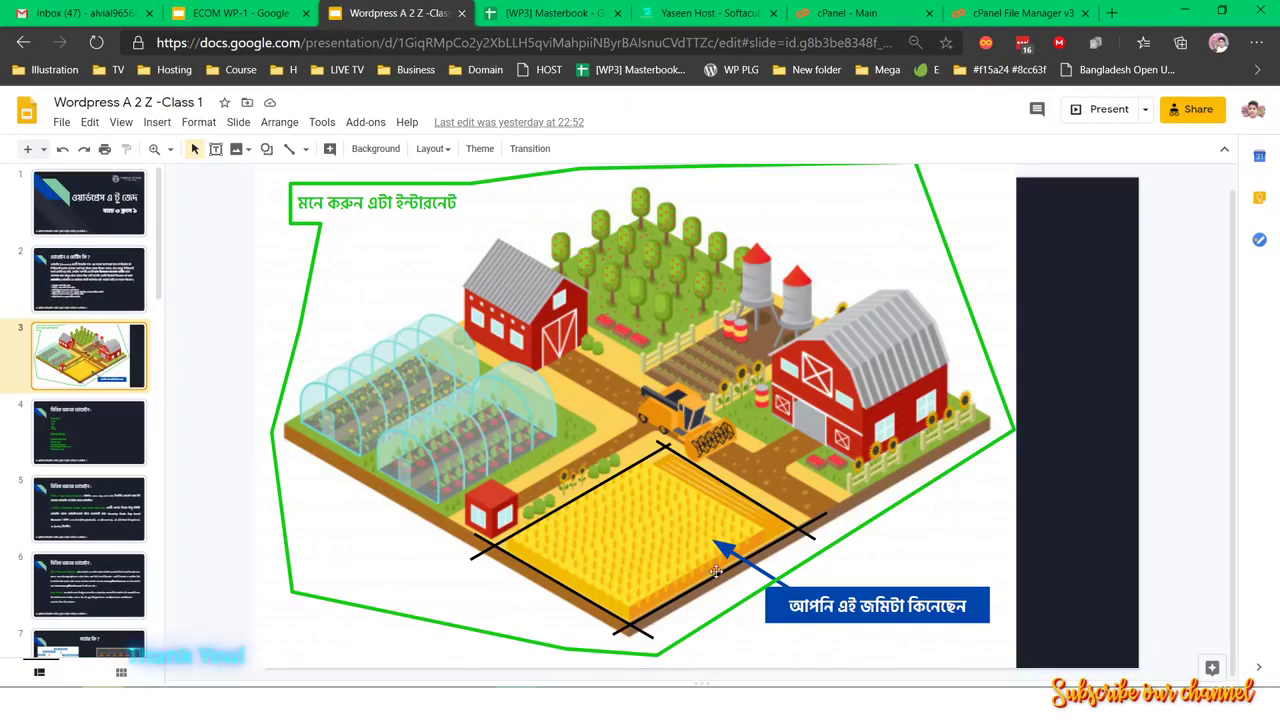
pyautogui.click(674, 8)
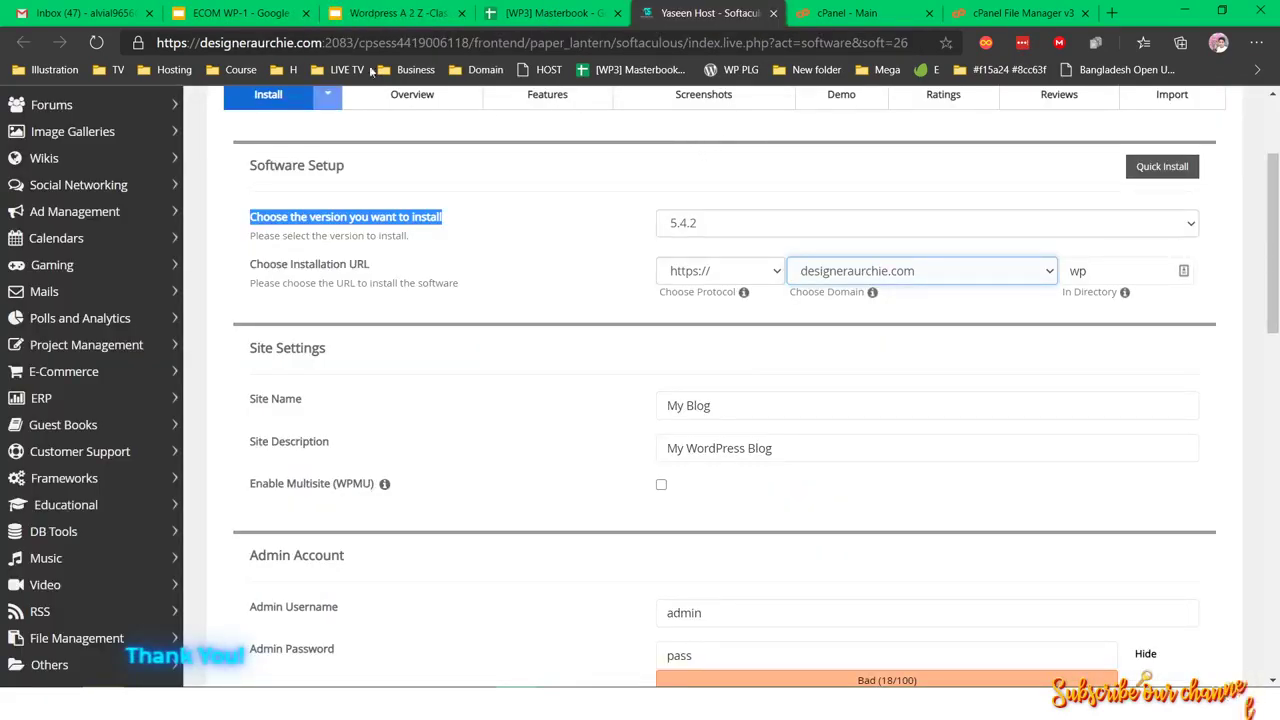
# Change the installation directory from 'wp' to 'business', keeping designeraurchie.com as the domain.
pyautogui.moveTo(266, 42); pyautogui.dragTo(322, 42)
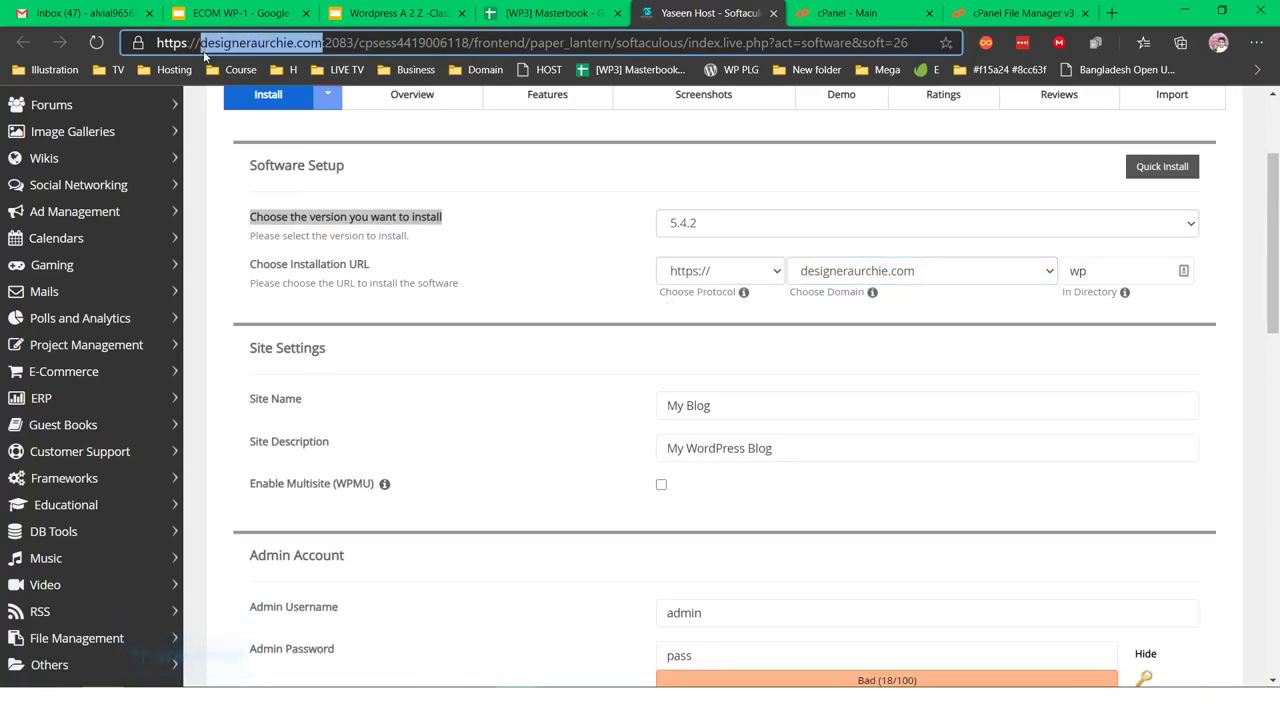
pyautogui.click(815, 273)
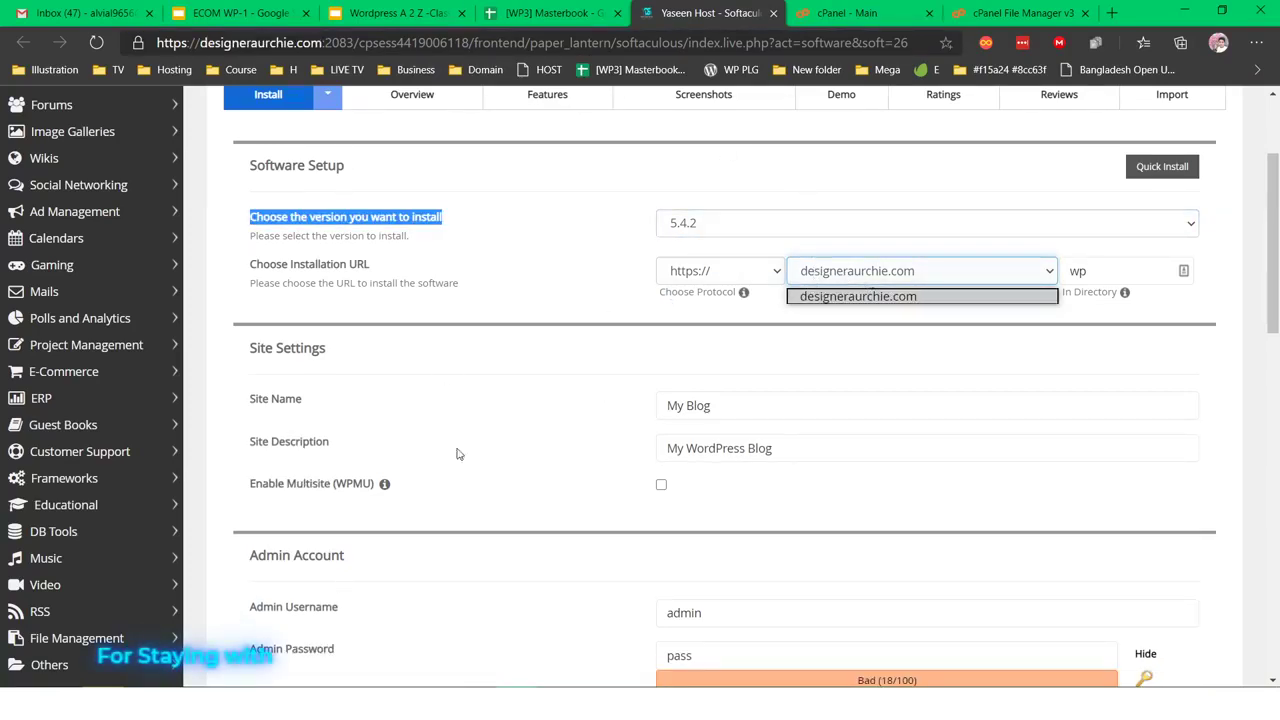
pyautogui.click(665, 306)
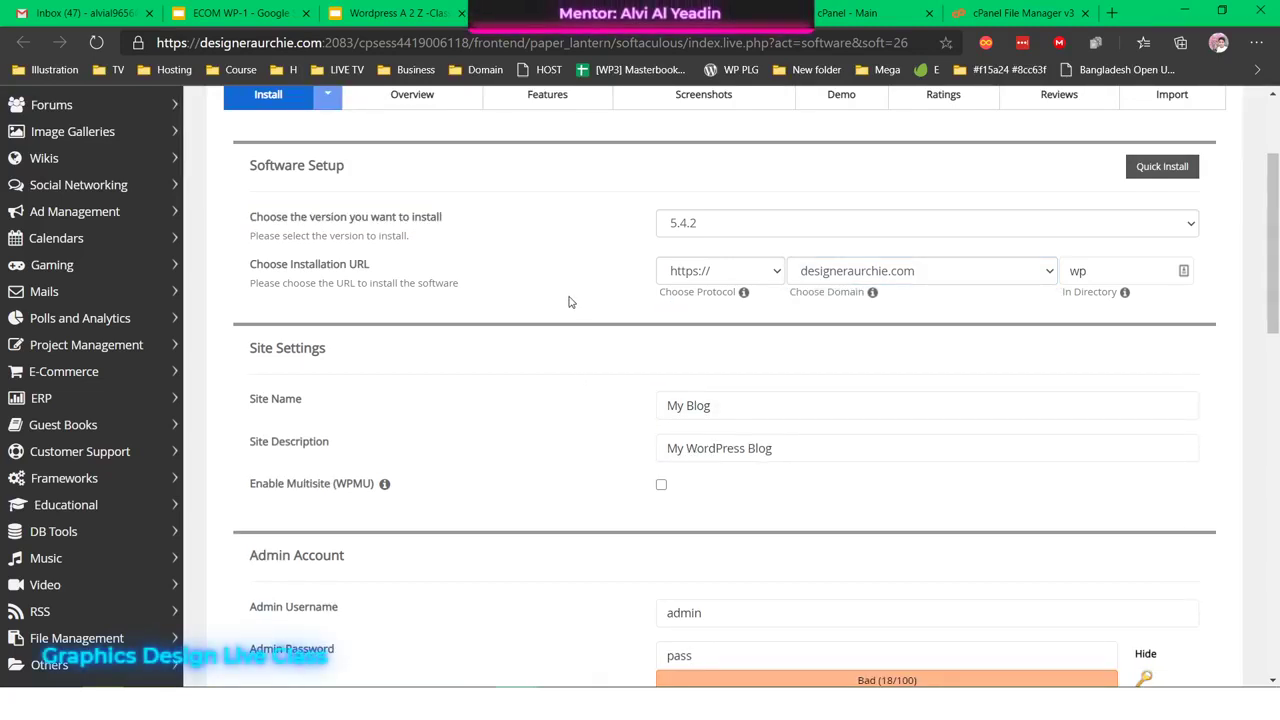
pyautogui.press('Tab')
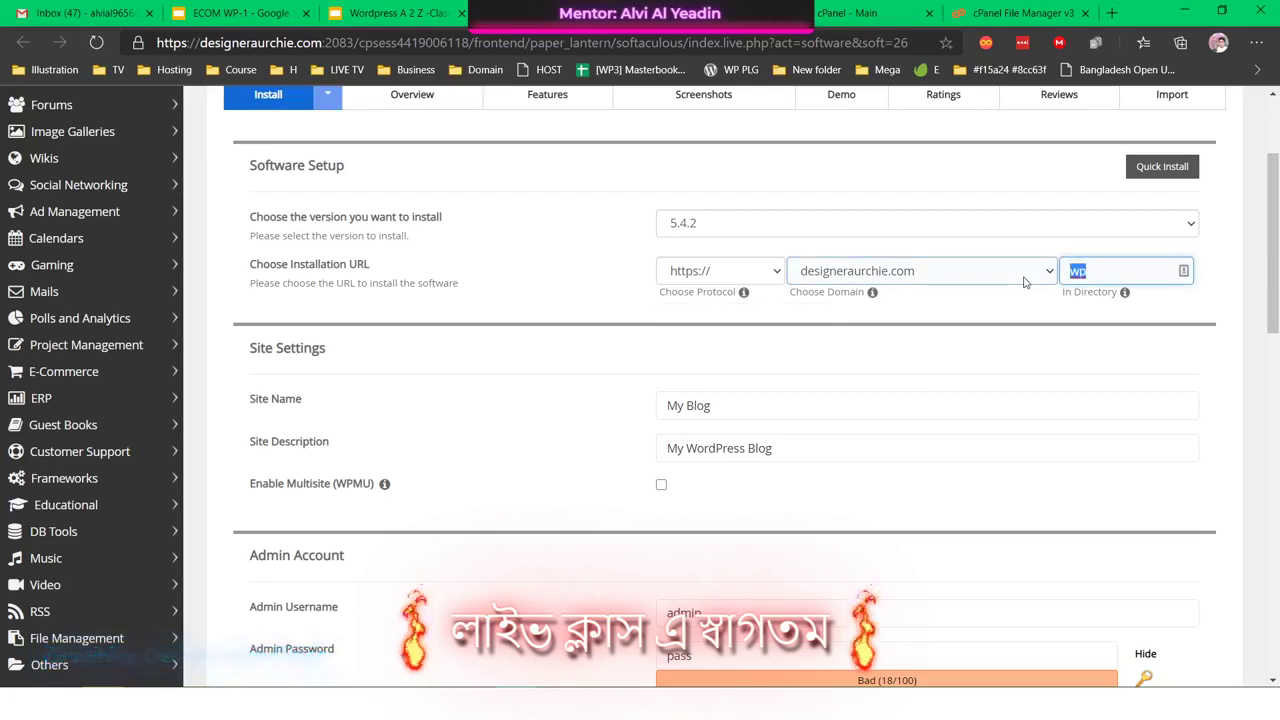
pyautogui.press('BackSpace')
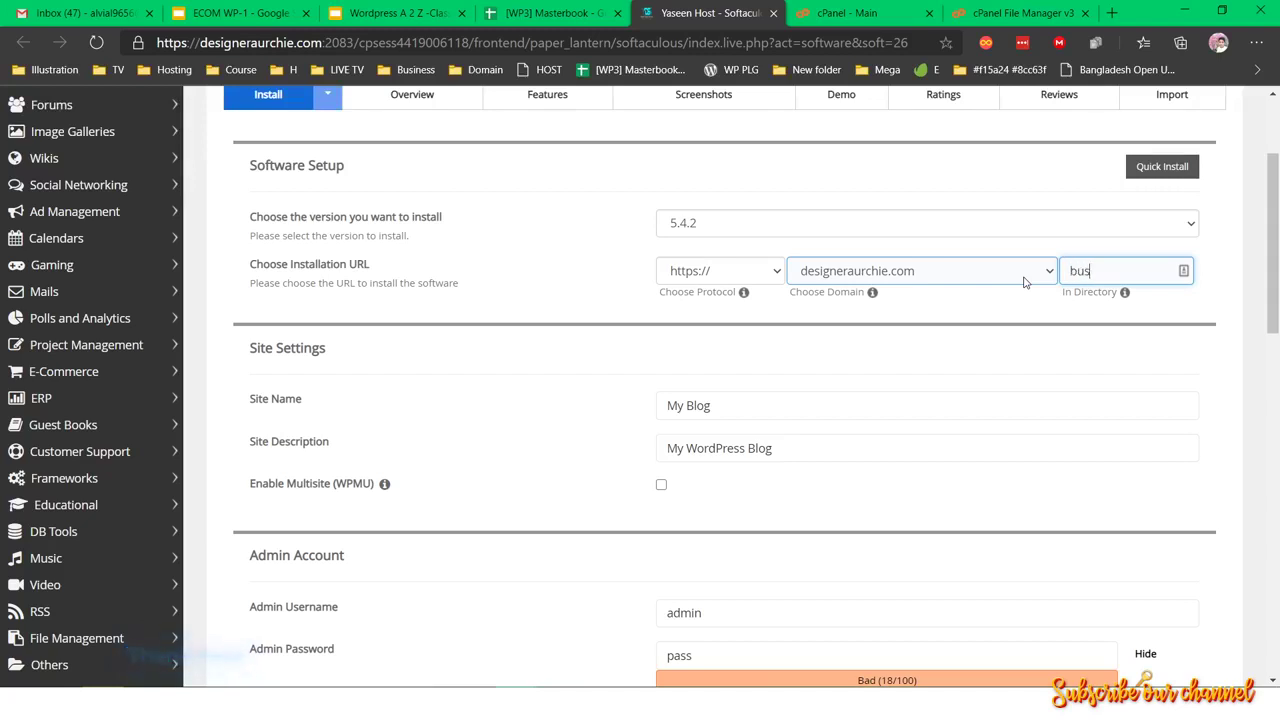
pyautogui.write('ess')
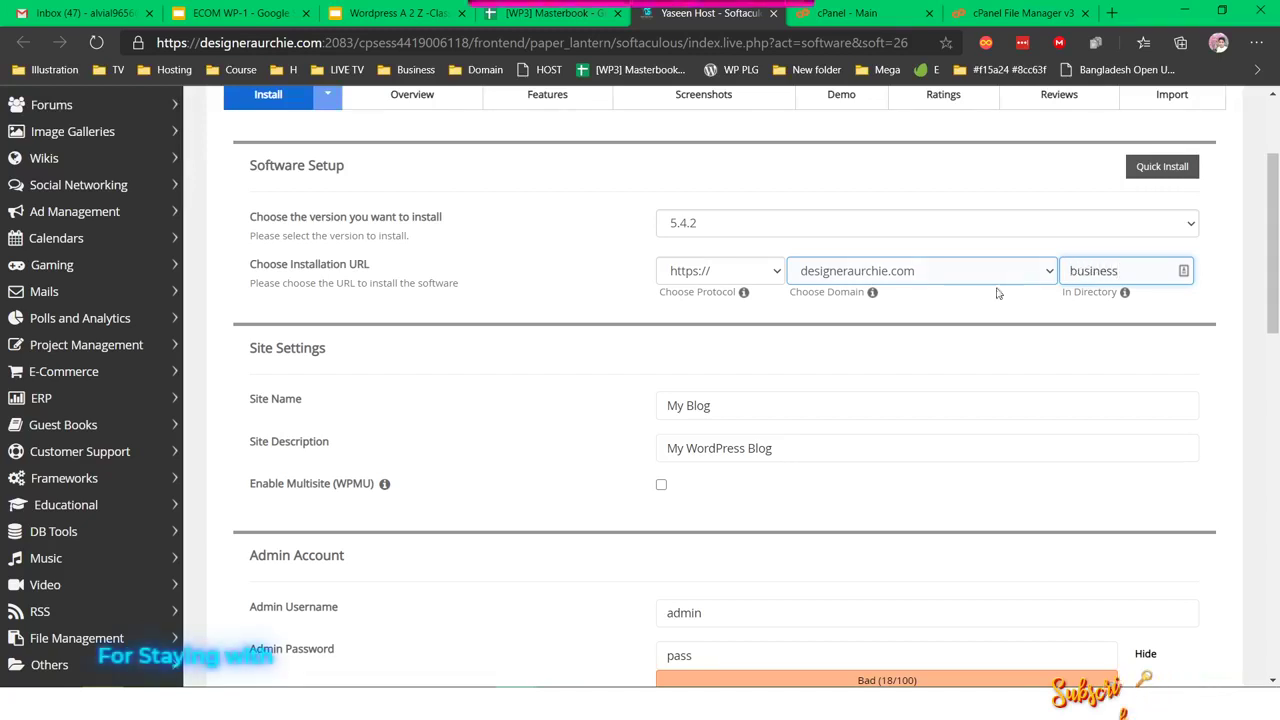
pyautogui.click(942, 307)
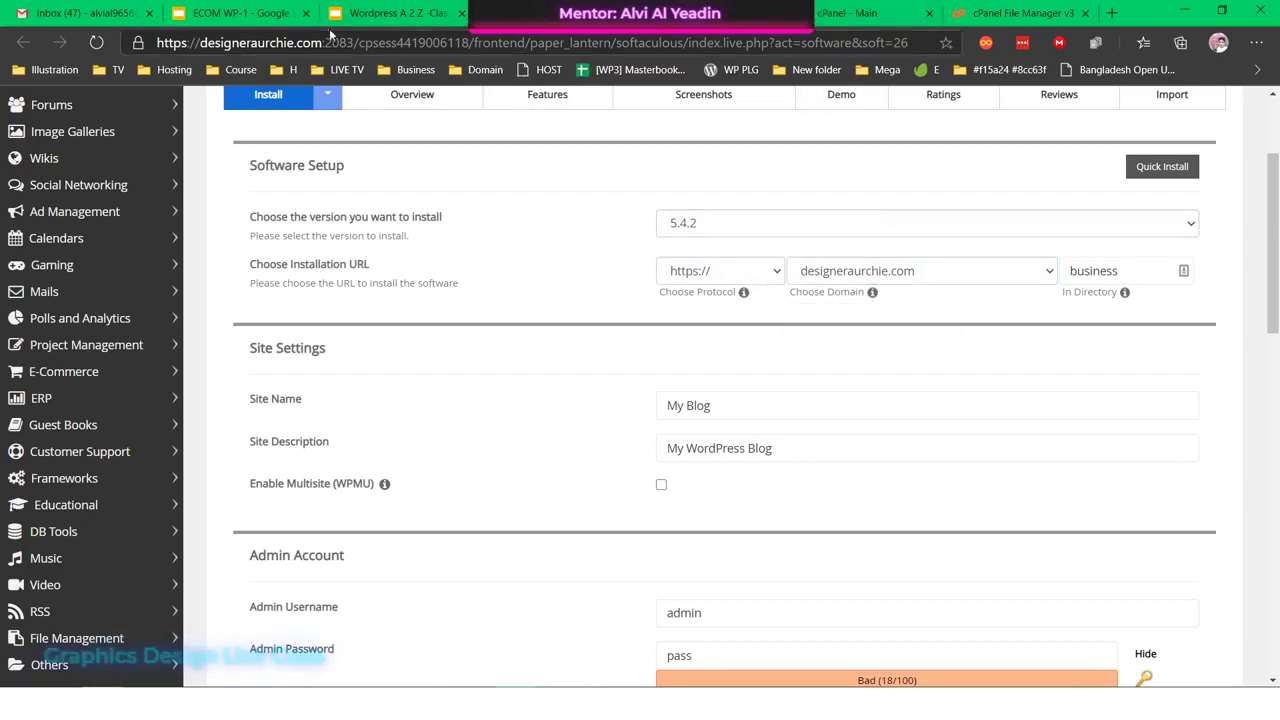
# Copy the domain from the install page address and switch to the cPanel main tab.
pyautogui.moveTo(322, 42); pyautogui.dragTo(184, 42)
pyautogui.rightClick(203, 42)
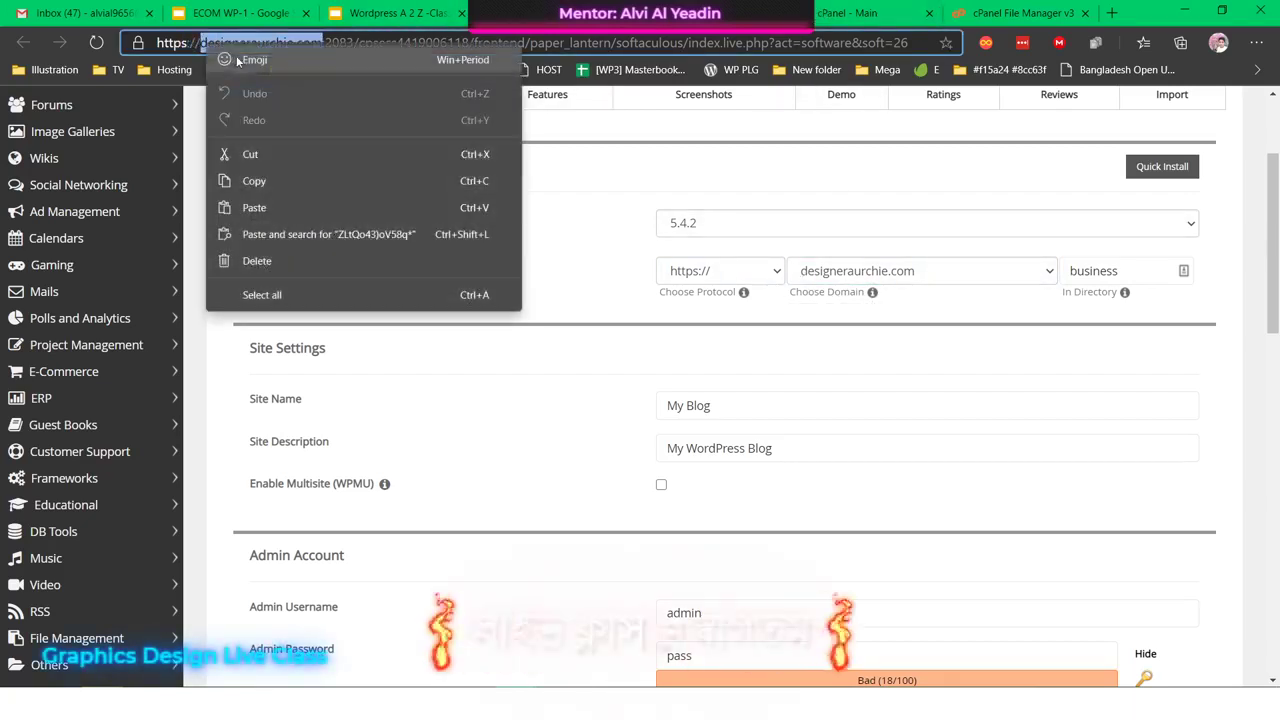
pyautogui.click(280, 180)
pyautogui.click(895, 7)
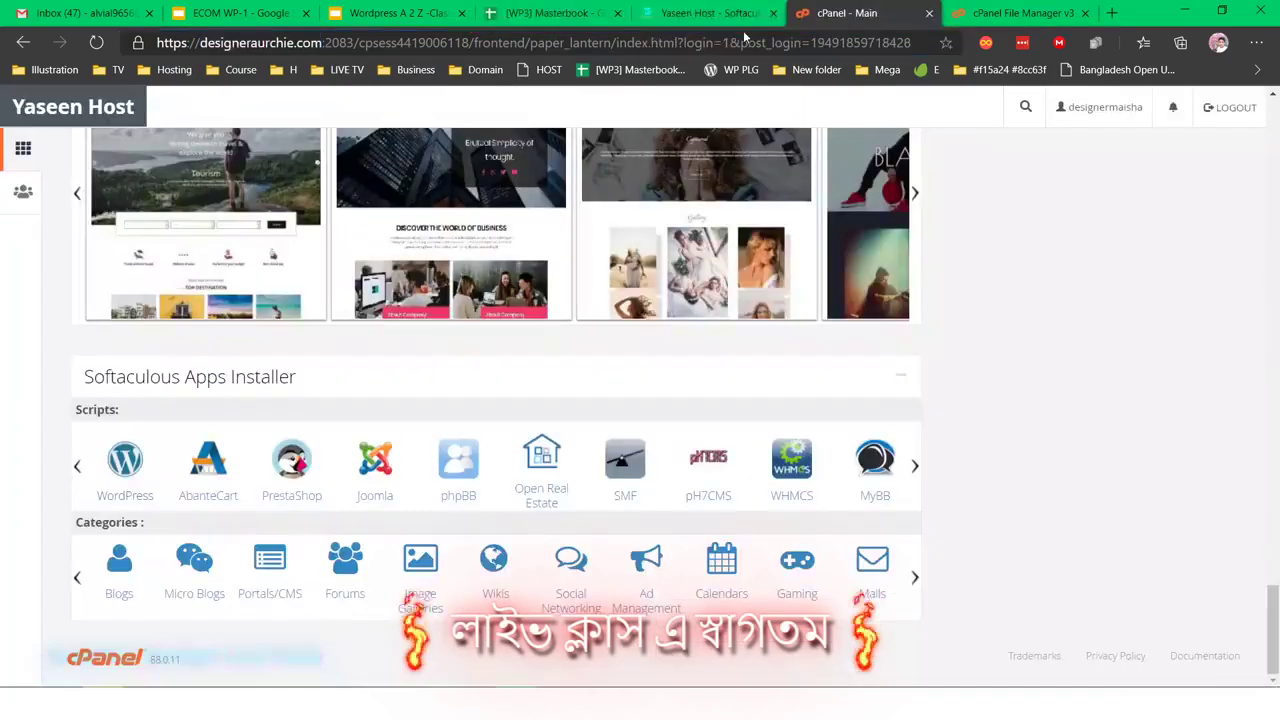
# Load designeraurchie.com/business in a new tab placed beside the install page.
pyautogui.hotkey('ctrl', 't')
pyautogui.moveTo(1043, 7); pyautogui.dragTo(737, 9)
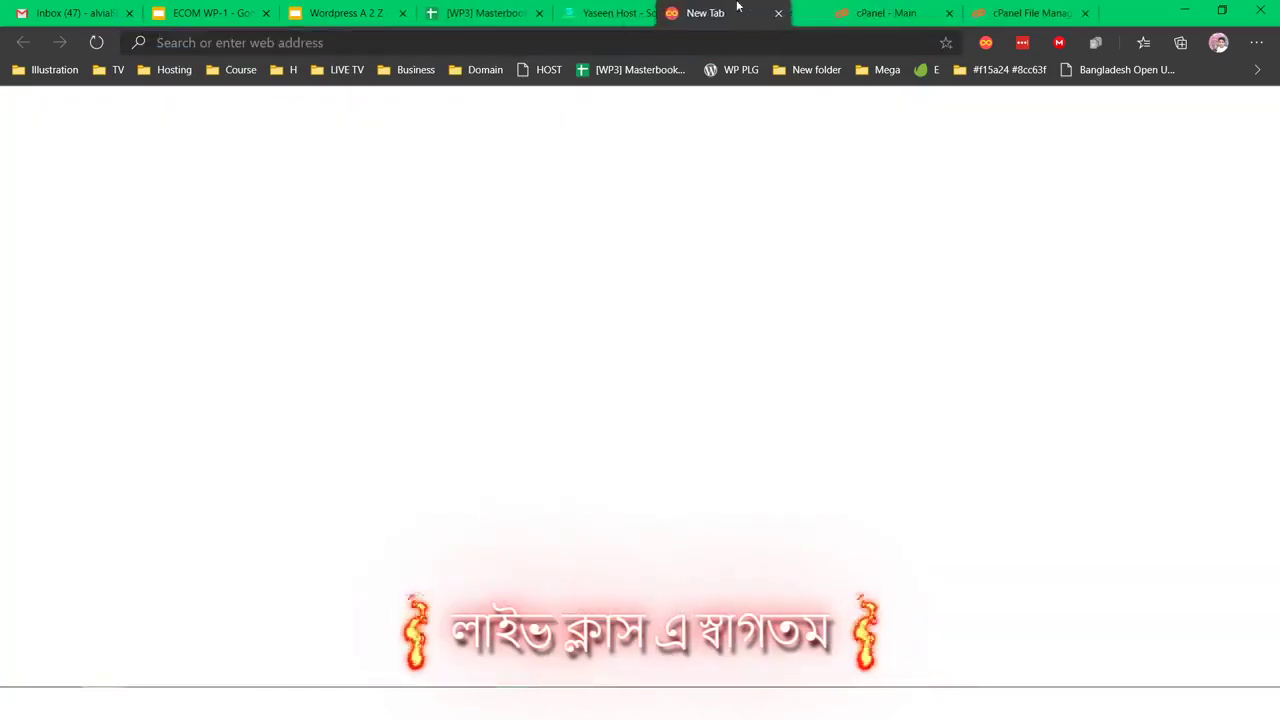
pyautogui.rightClick(697, 42)
pyautogui.press('Escape')
pyautogui.hotkey('ctrl', 'v')
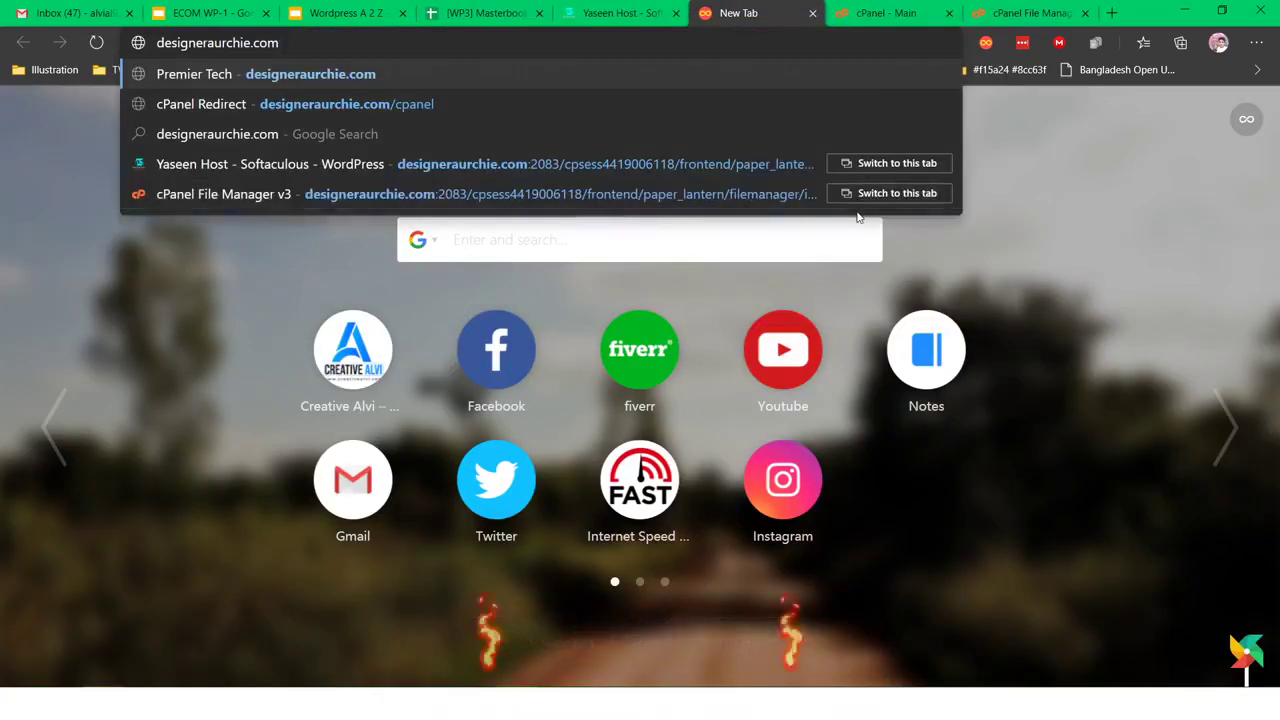
pyautogui.write('b')
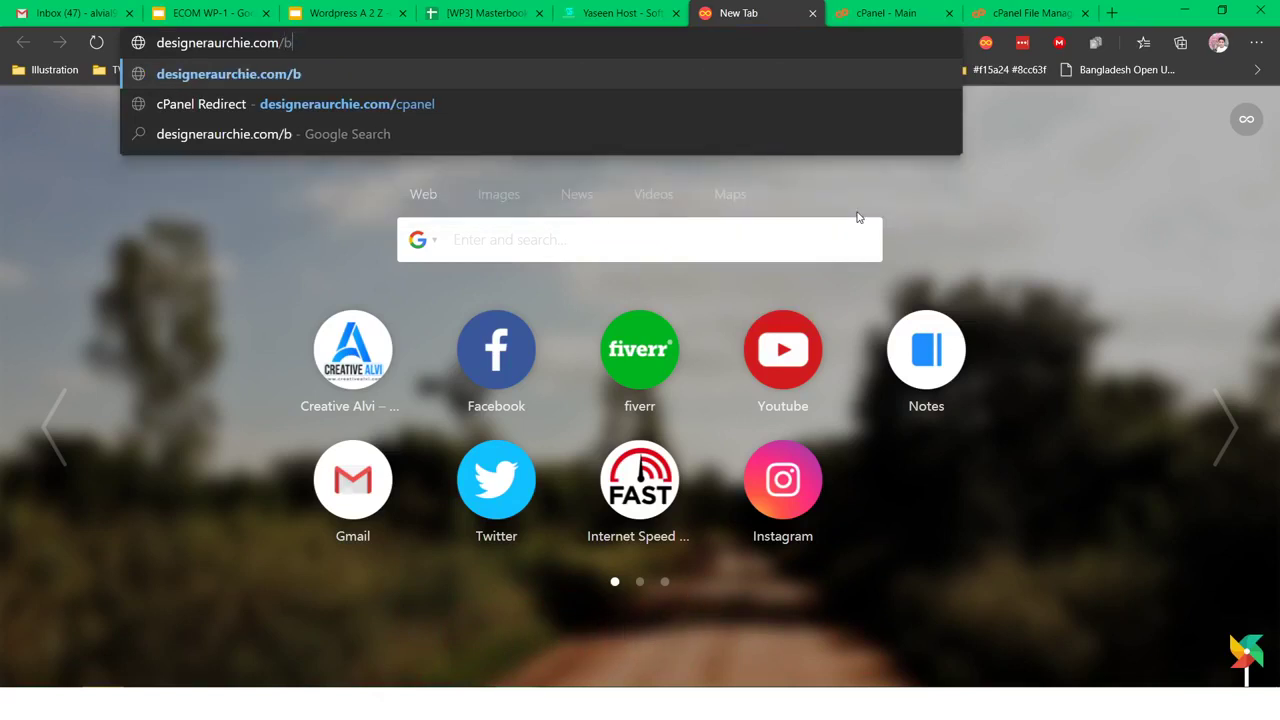
pyautogui.write('usiness')
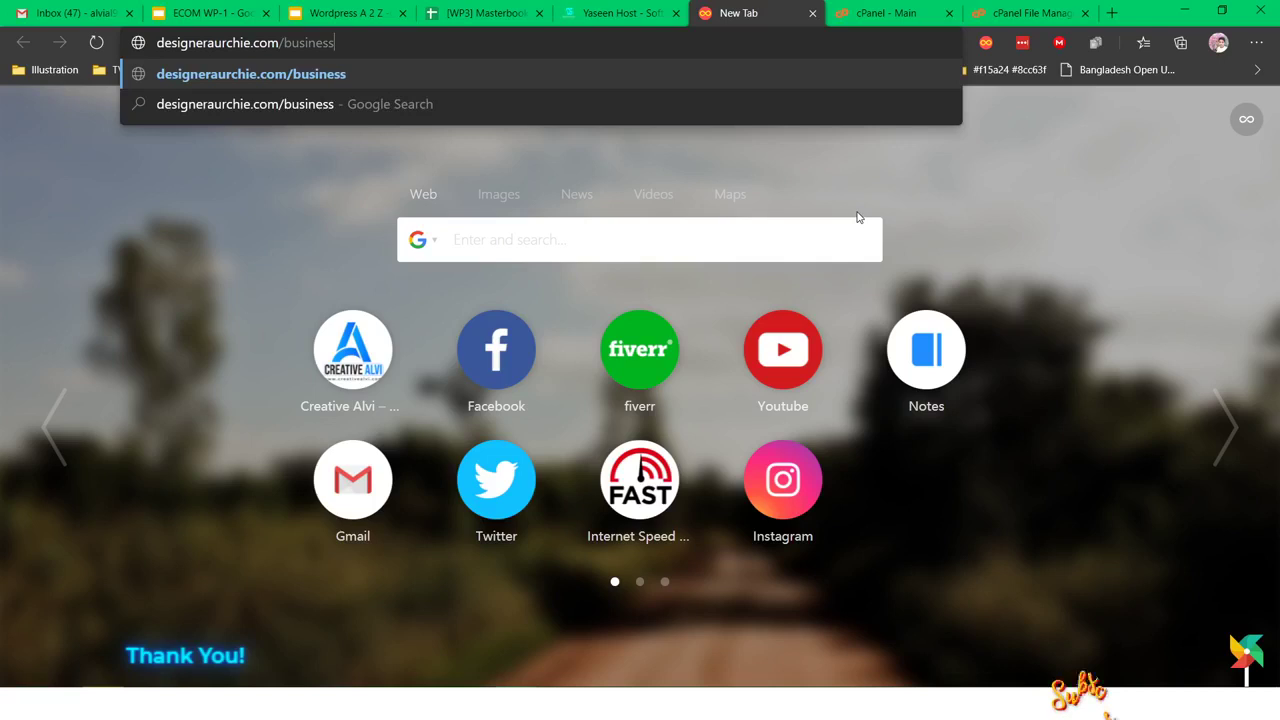
pyautogui.press('Return')
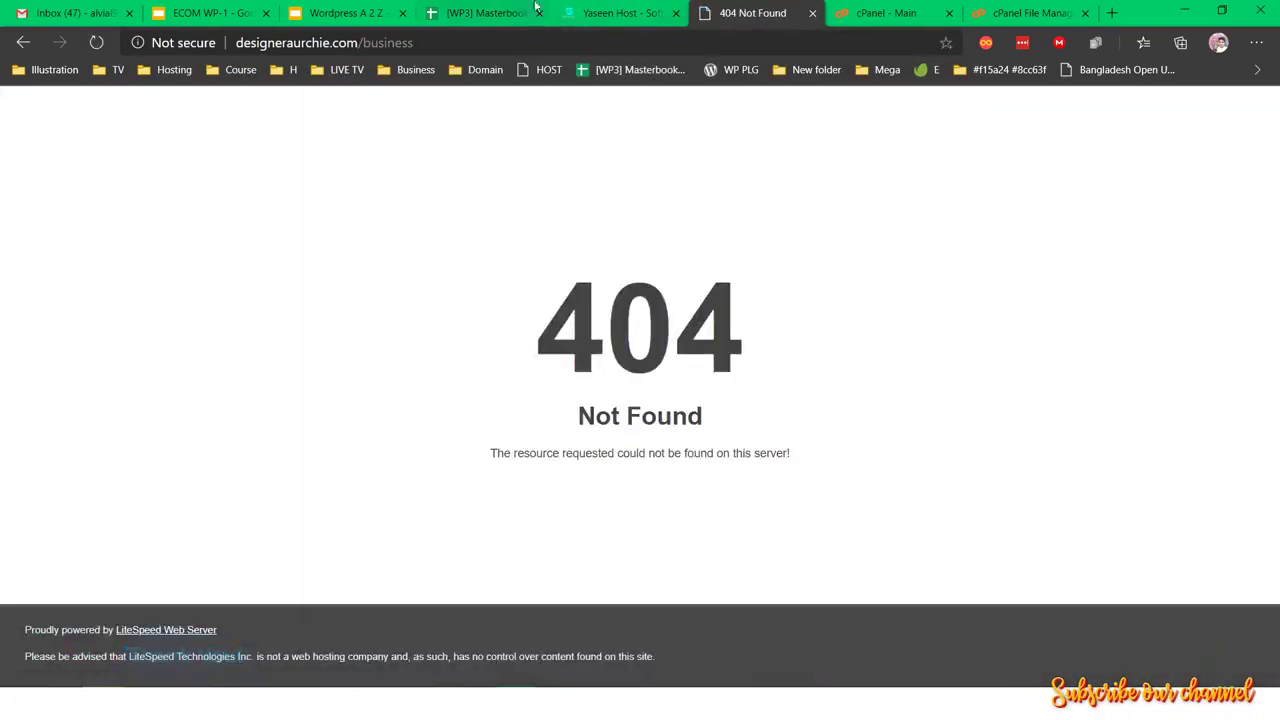
# Compare the 404 Not Found page with the install page, then bring up File Explorer.
pyautogui.hotkey('ctrl', 'shift', 'Tab')
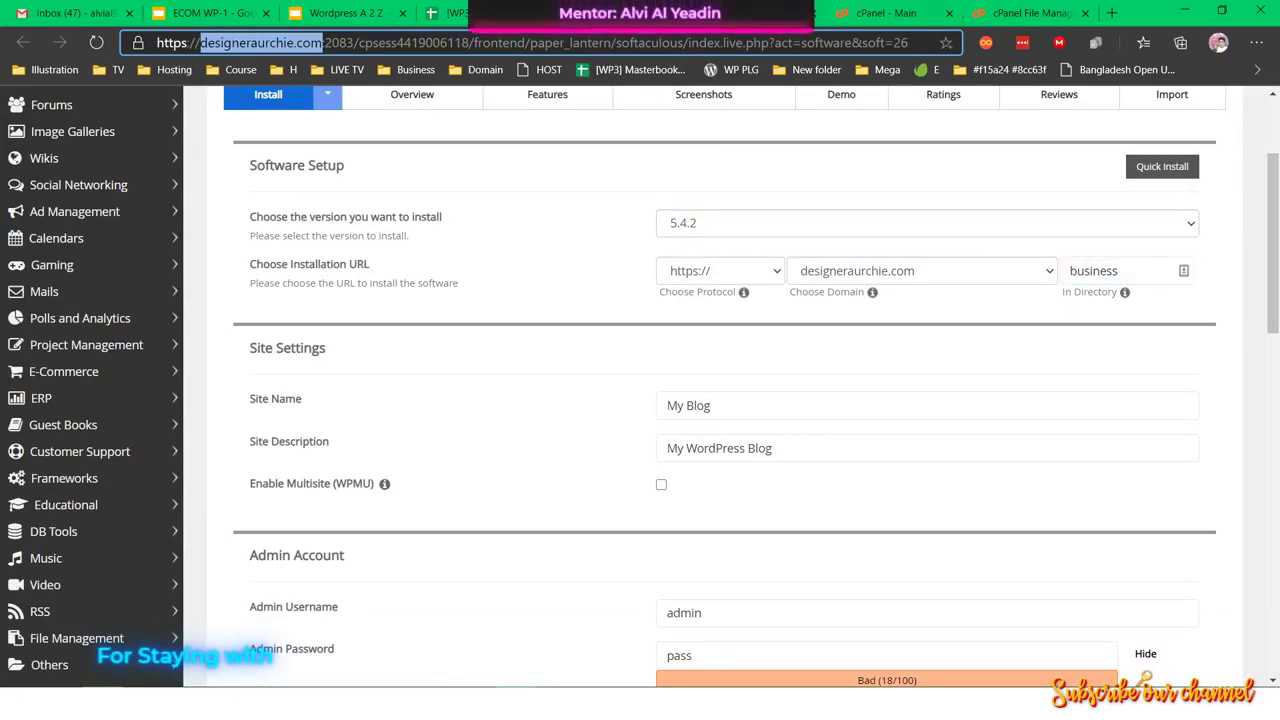
pyautogui.hotkey('ctrl', 'Tab')
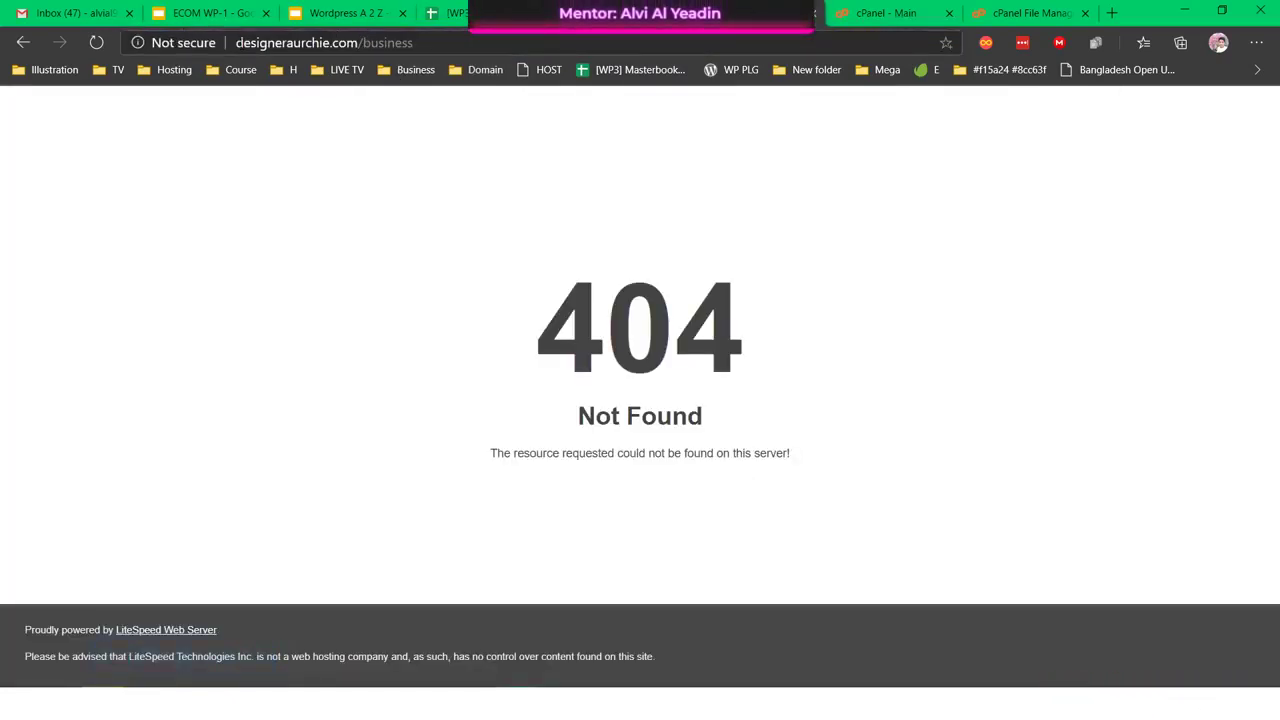
pyautogui.hotkey('ctrl', 'l')
pyautogui.press('End')
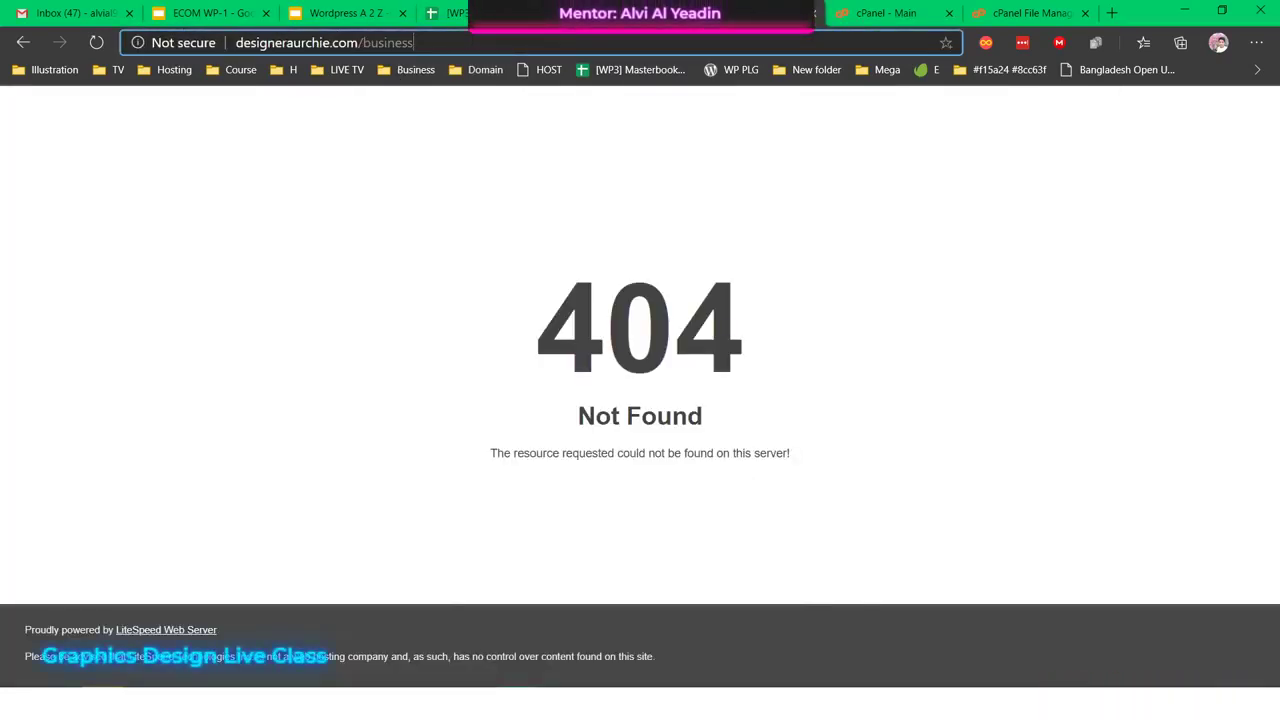
pyautogui.moveTo(363, 43); pyautogui.dragTo(237, 43)
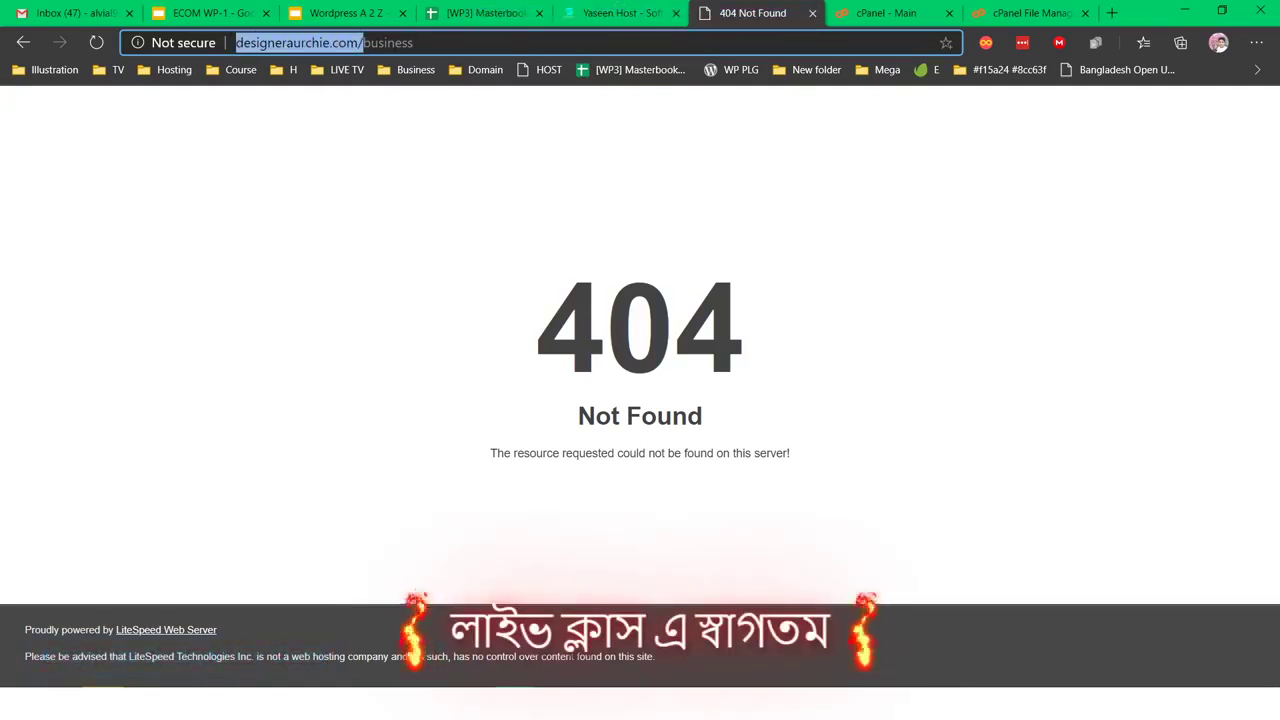
pyautogui.moveTo(413, 43); pyautogui.dragTo(200, 62)
pyautogui.click(598, 7)
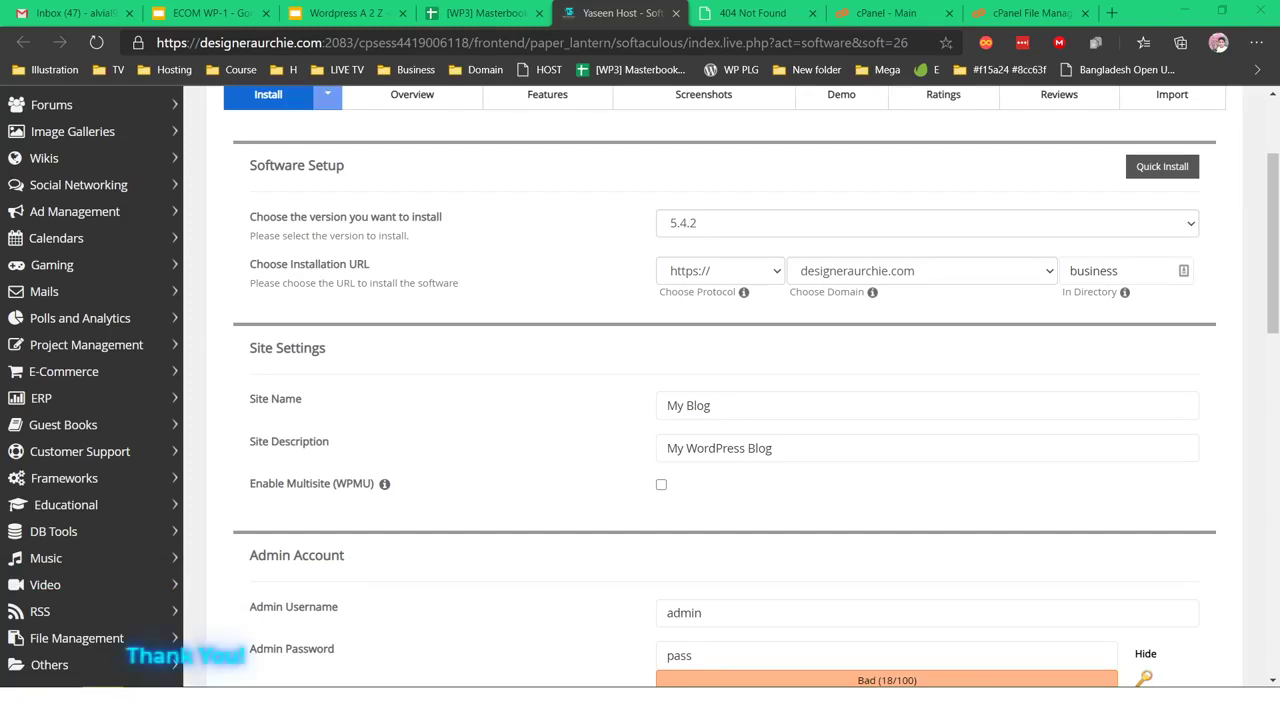
pyautogui.hotkey('alt', 'Tab')
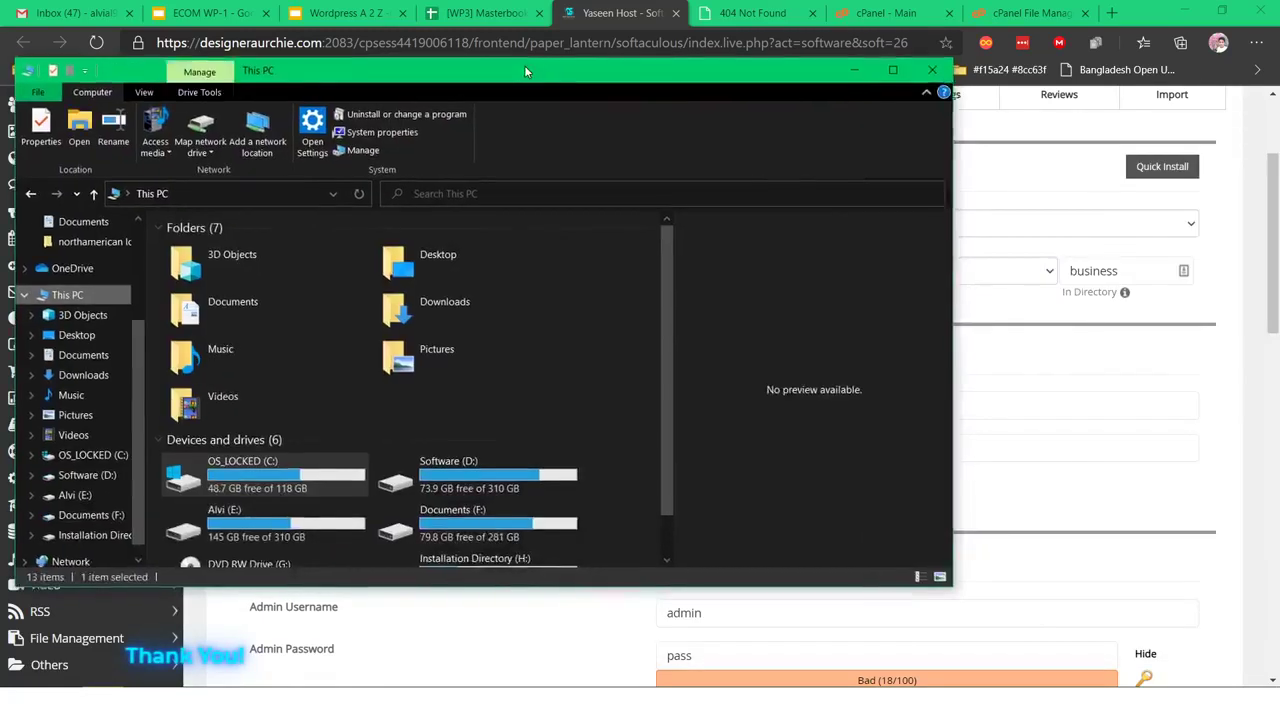
# Open the empty D:\Games folder on Software (D:), then return to Edge's 404 tab.
pyautogui.scroll(-1, 531, 389)
pyautogui.click(565, 441)
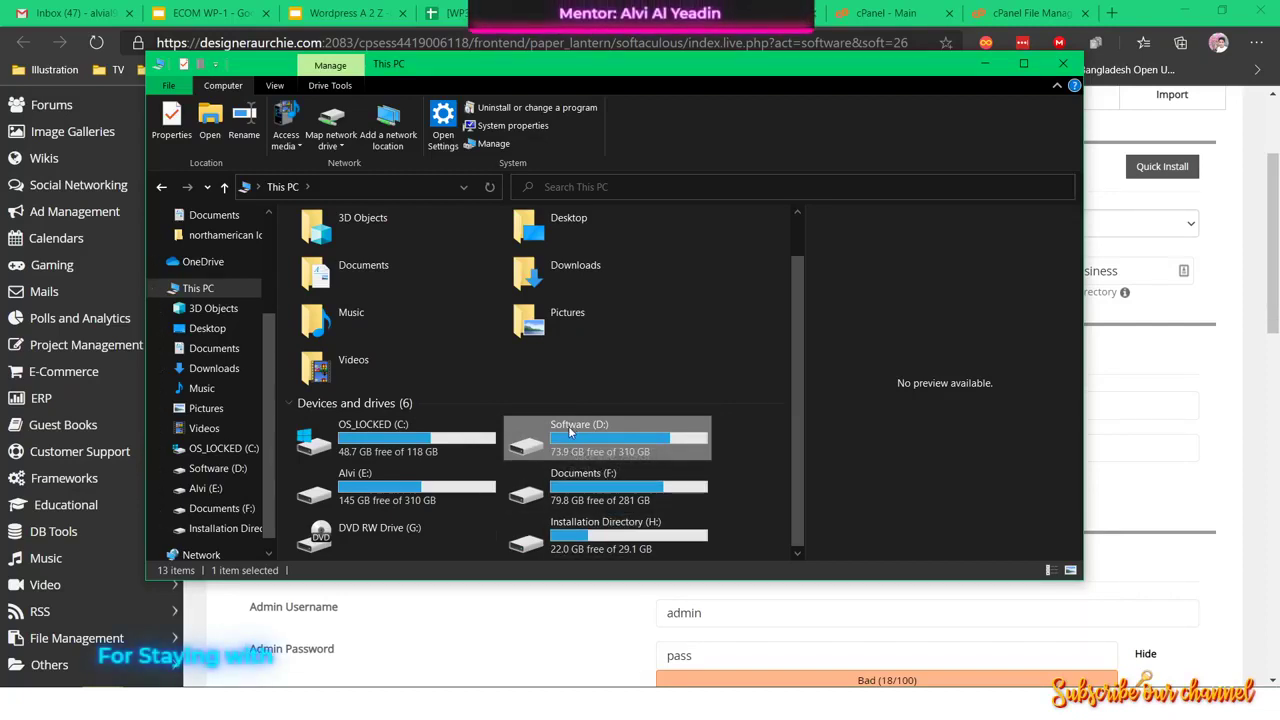
pyautogui.doubleClick(568, 426)
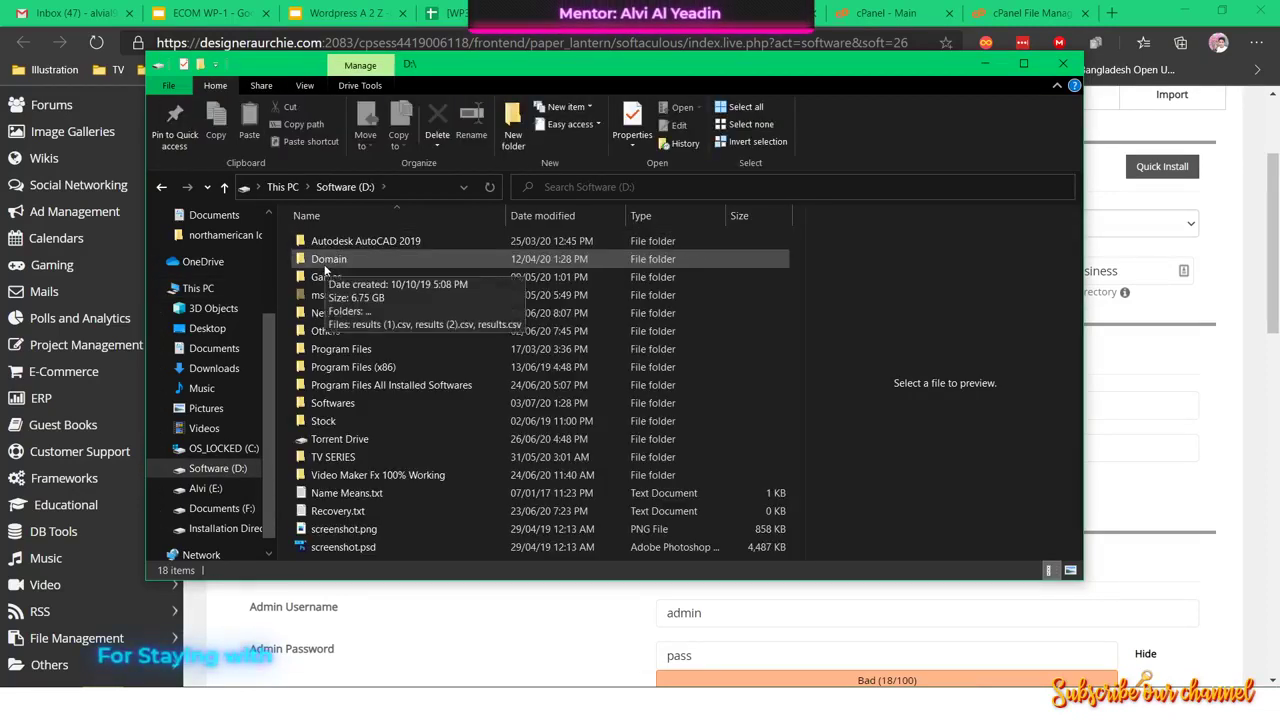
pyautogui.click(325, 265)
pyautogui.click(325, 279)
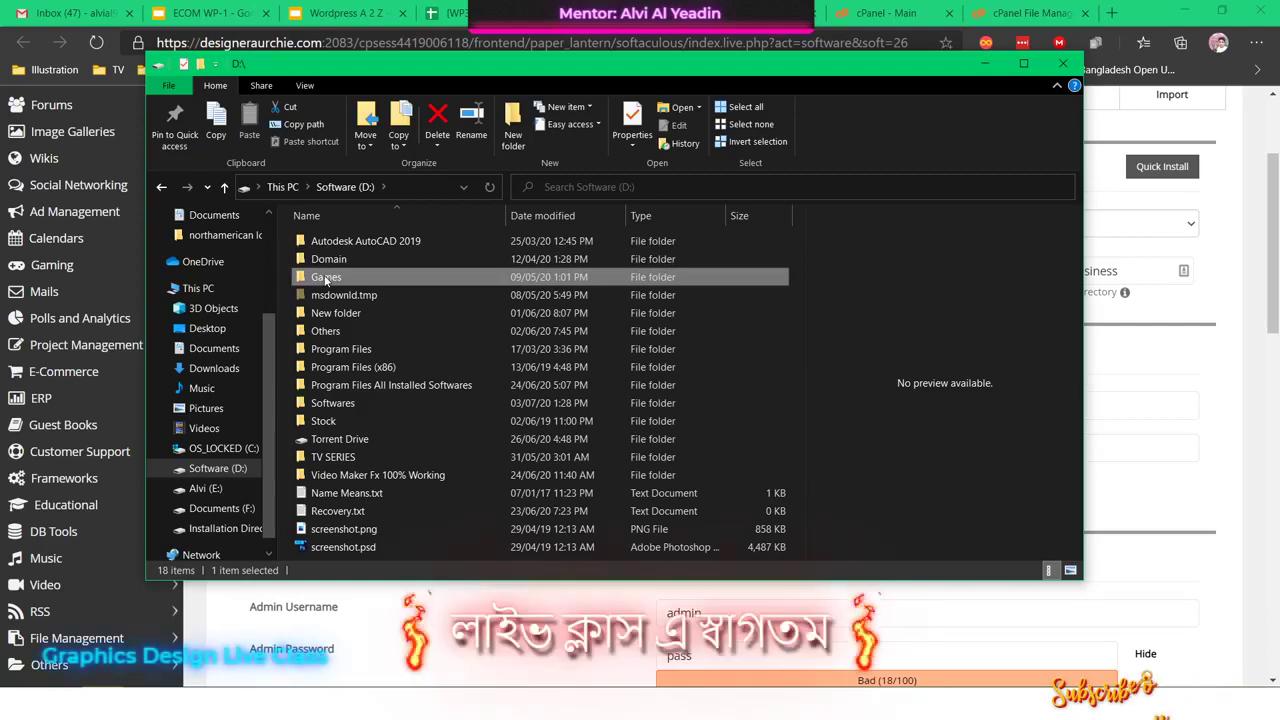
pyautogui.doubleClick(325, 279)
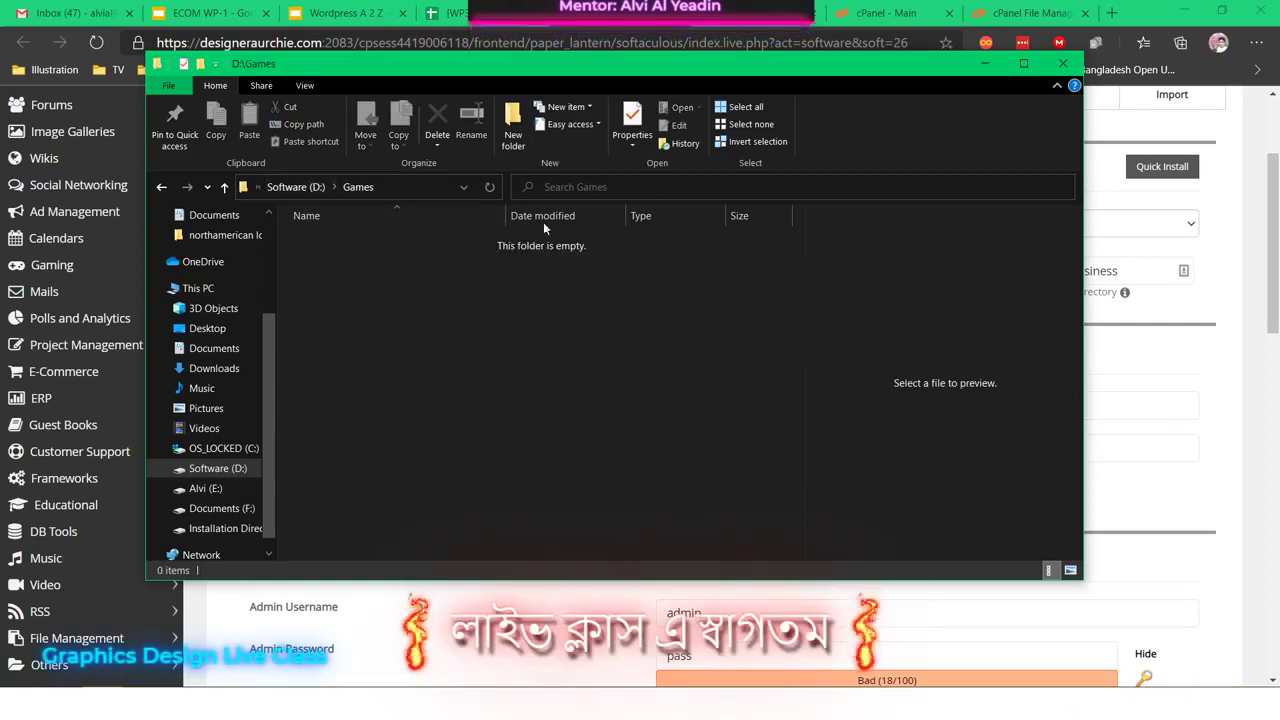
pyautogui.click(391, 190)
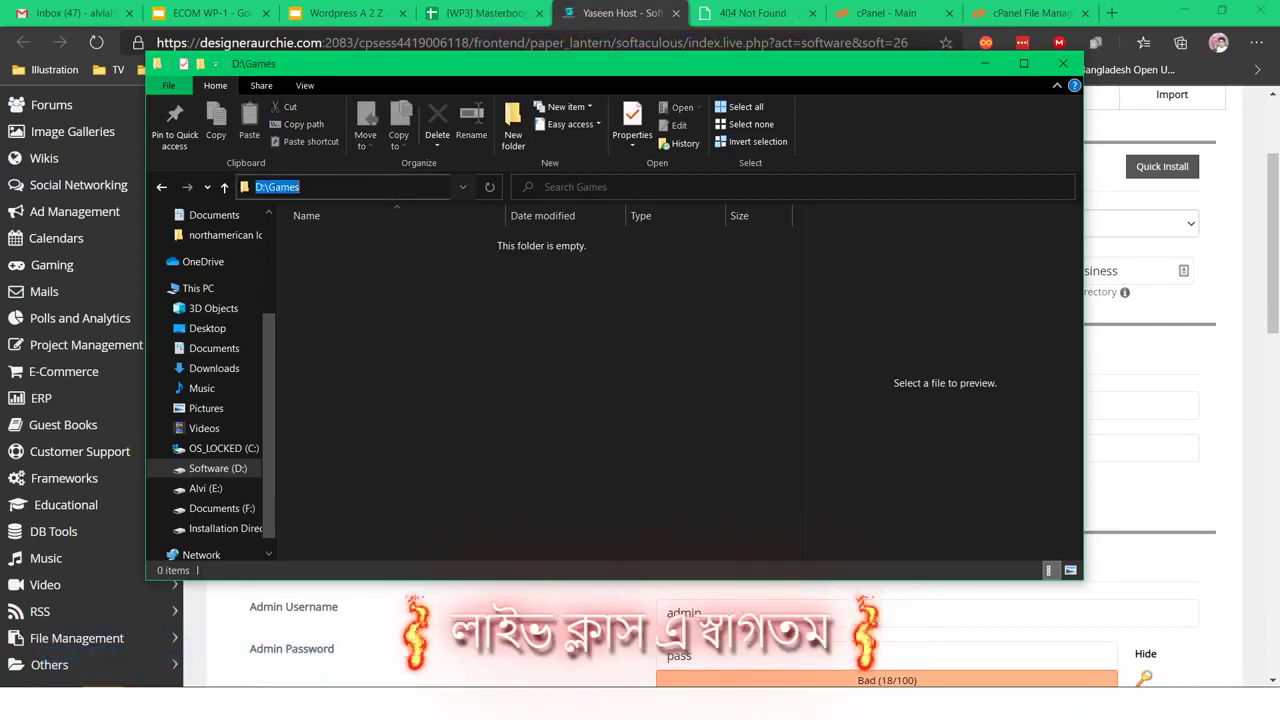
pyautogui.click(469, 292)
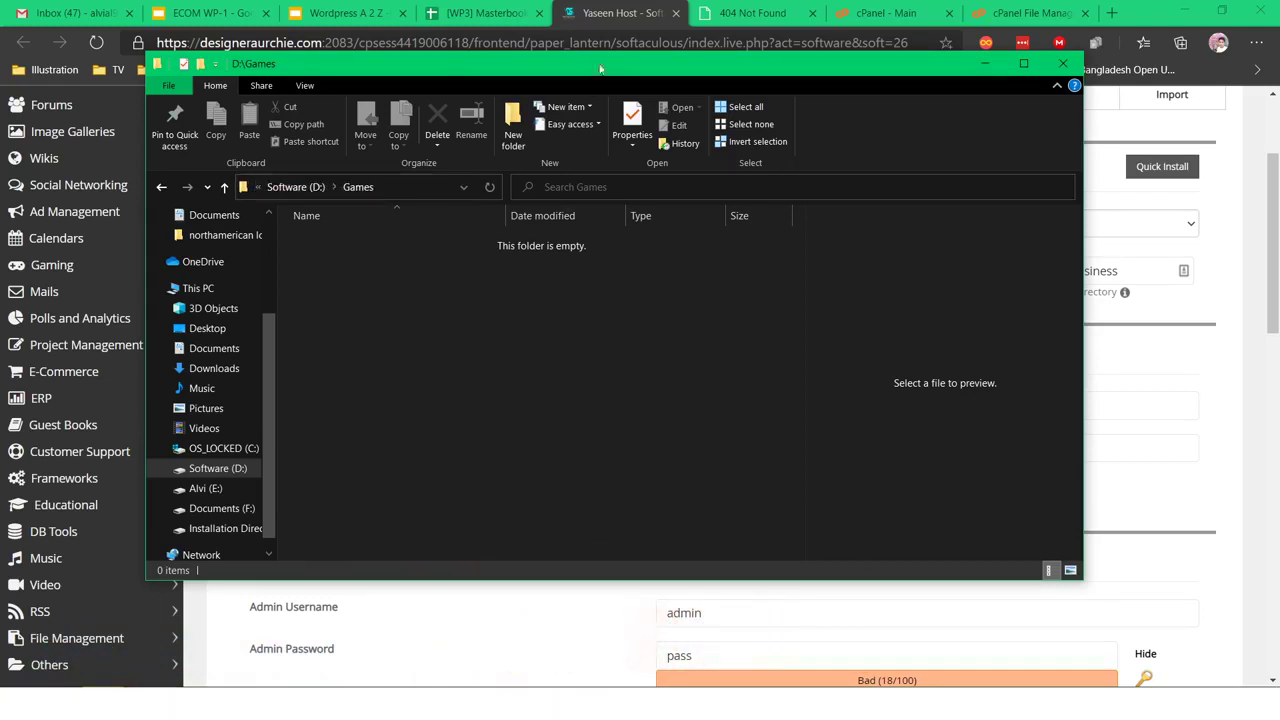
pyautogui.click(629, 7)
pyautogui.click(782, 19)
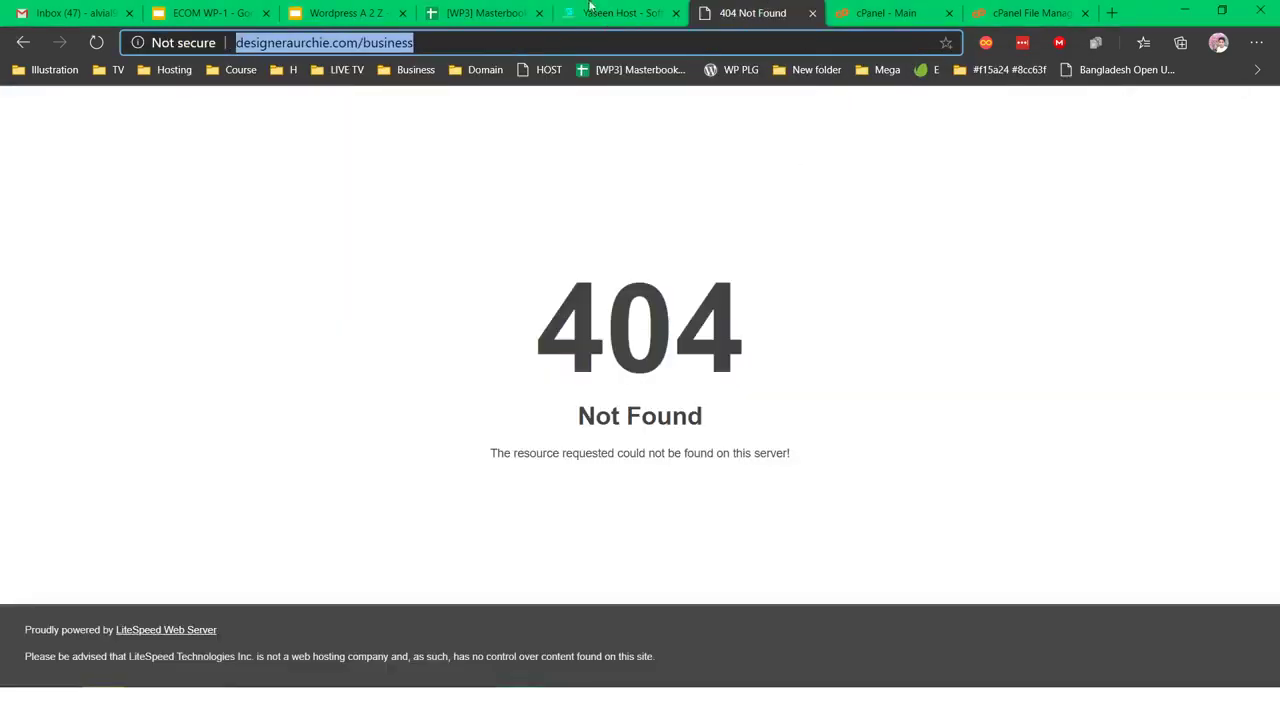
# Leave the Softaculous In Directory field empty instead of 'business', then open a new blank tab.
pyautogui.click(354, 46)
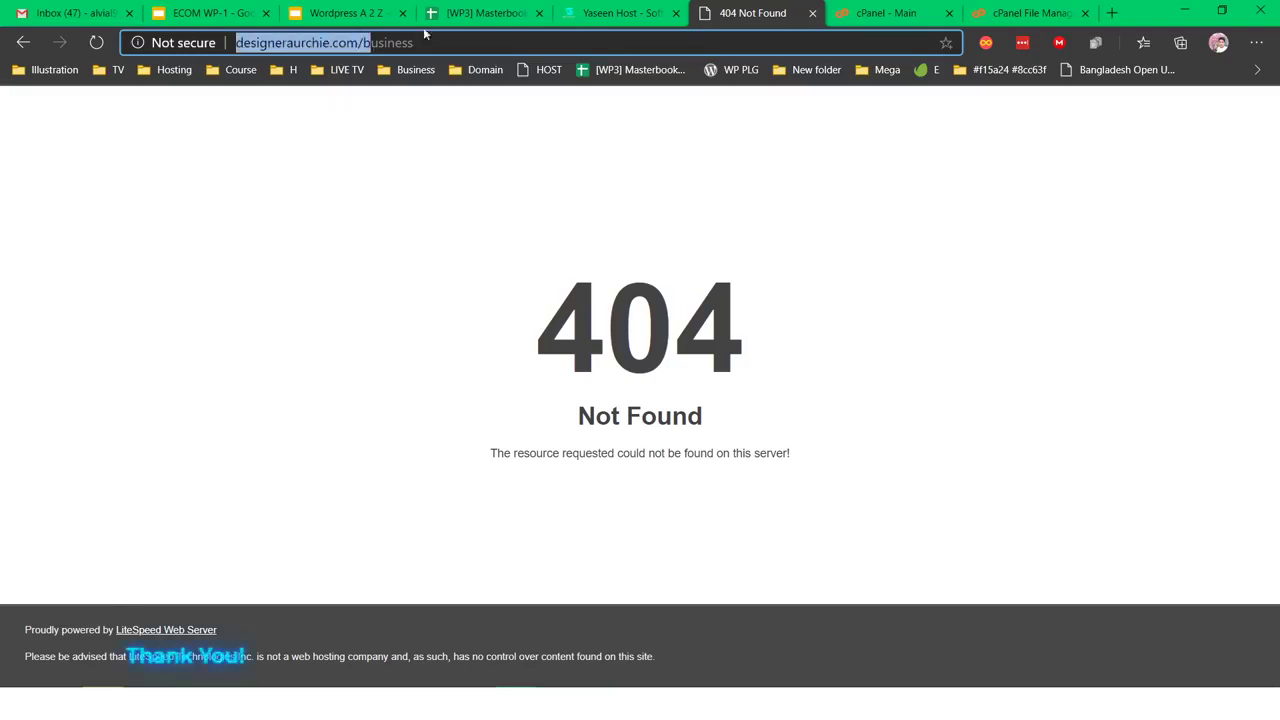
pyautogui.click(629, 18)
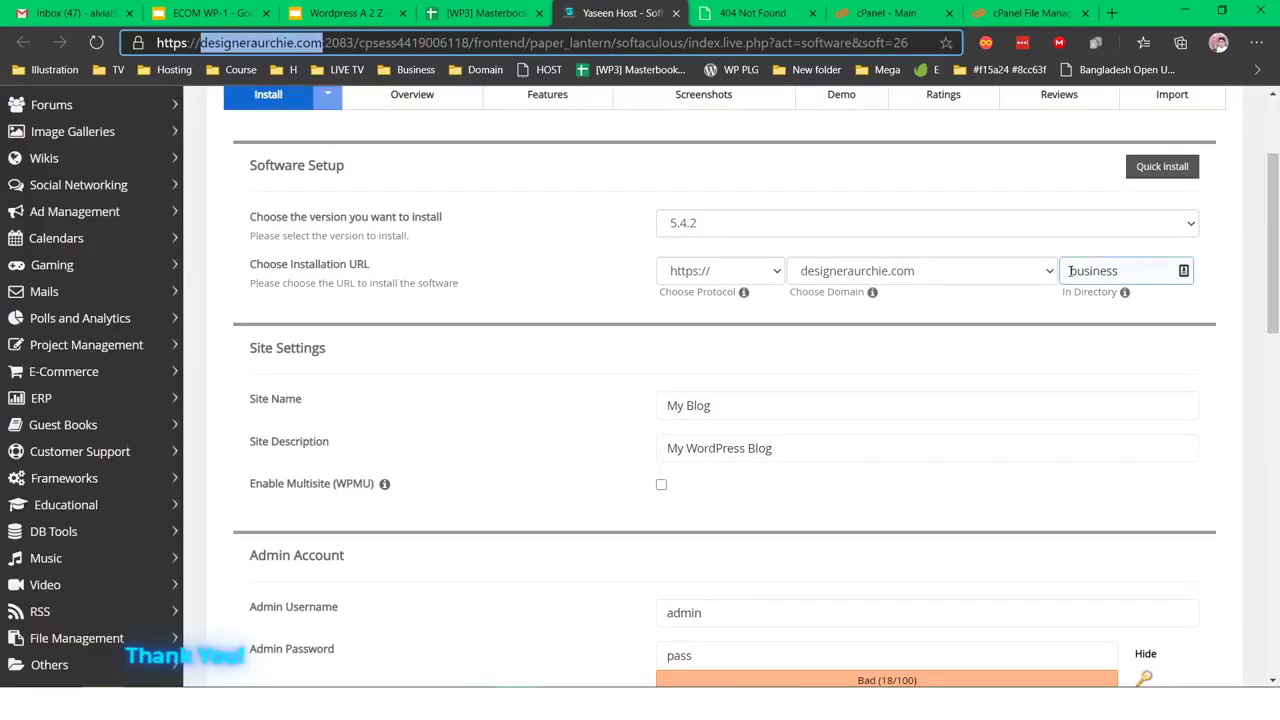
pyautogui.click(780, 14)
pyautogui.click(612, 14)
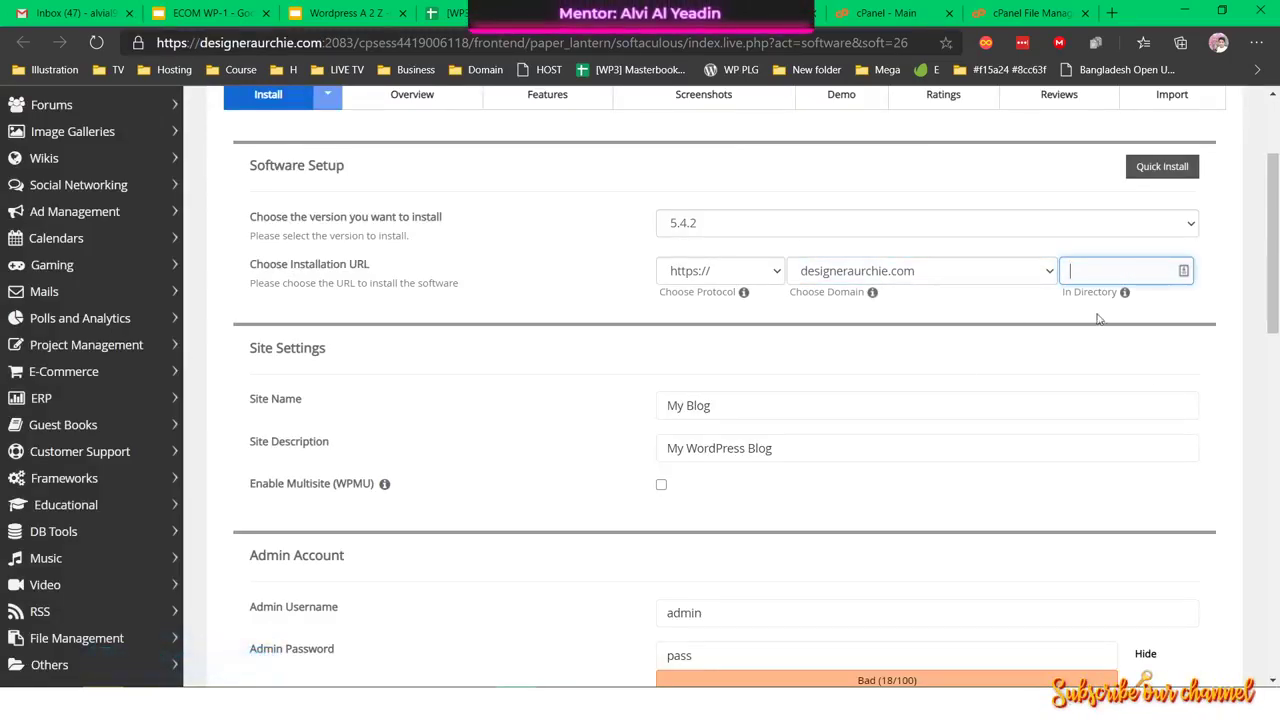
pyautogui.moveTo(1127, 294)
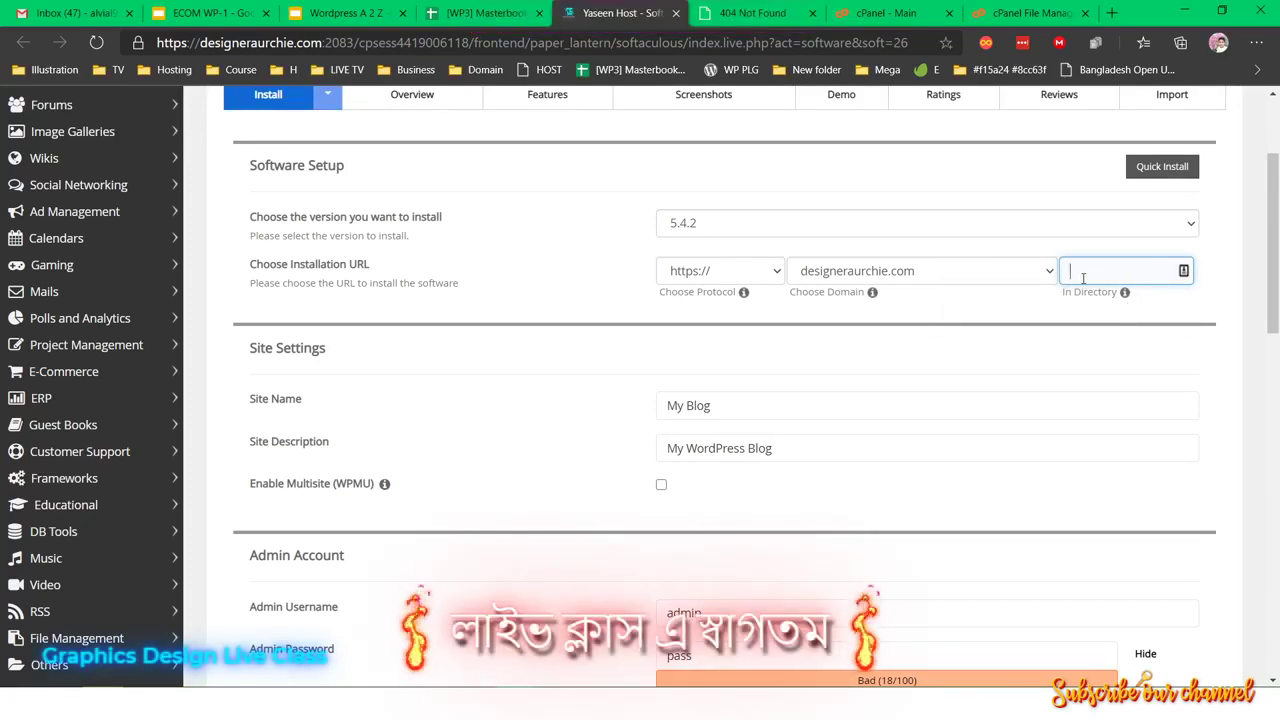
pyautogui.click(1083, 277)
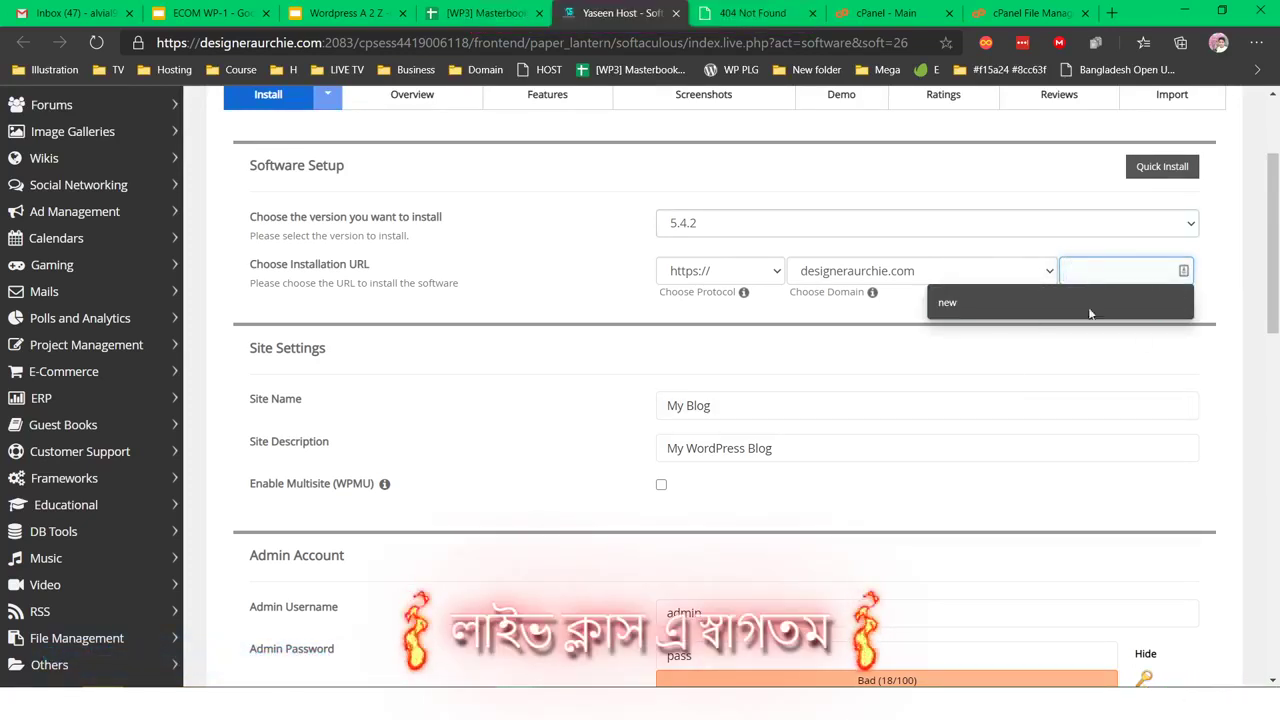
pyautogui.click(546, 223)
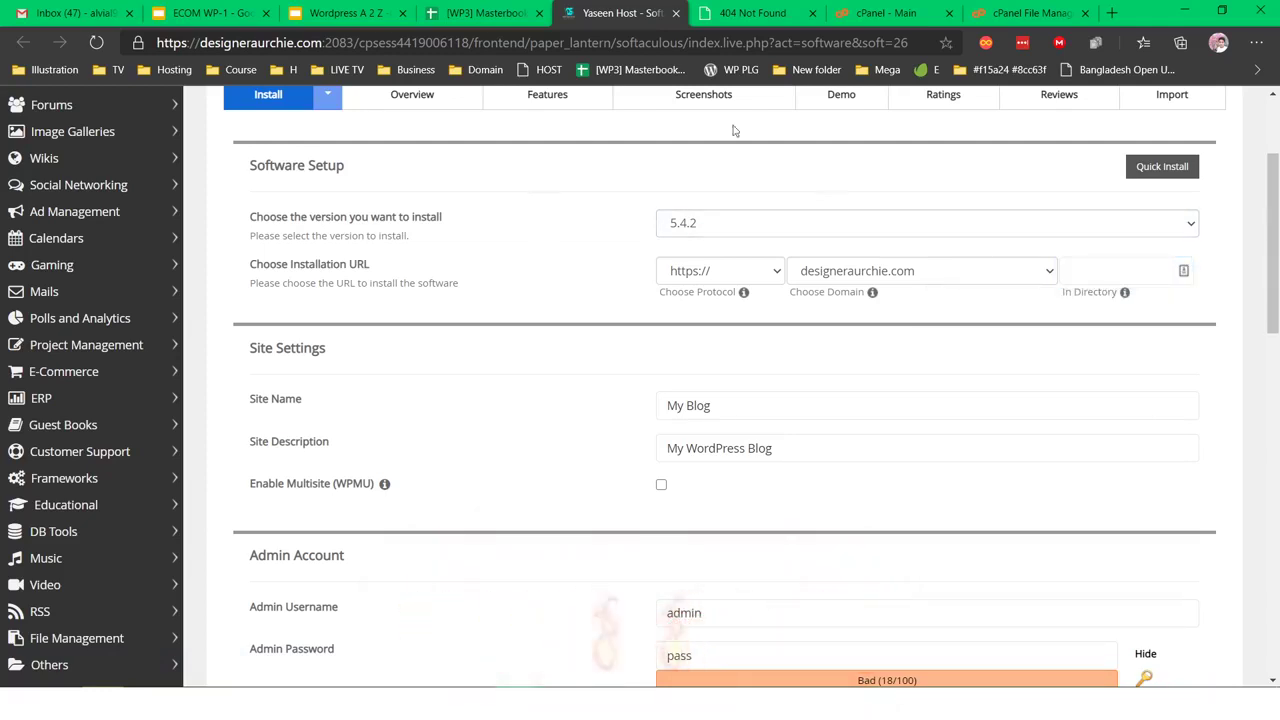
pyautogui.click(783, 7)
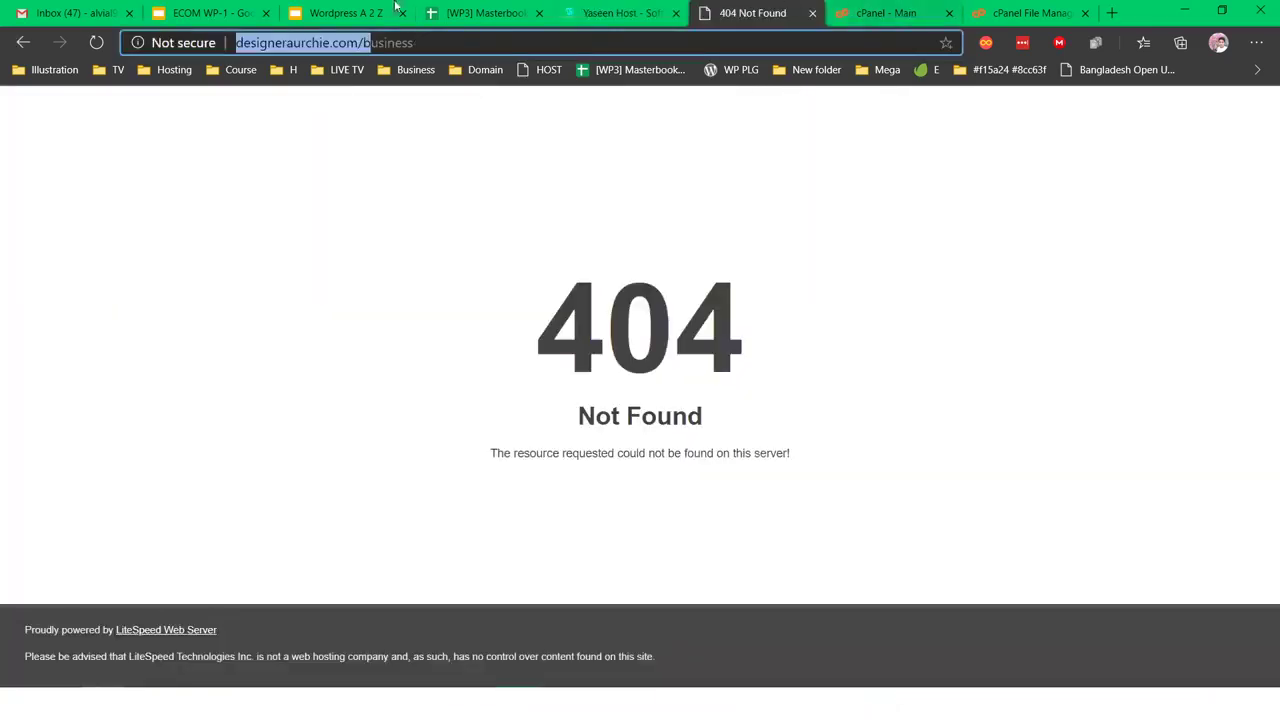
pyautogui.click(1110, 12)
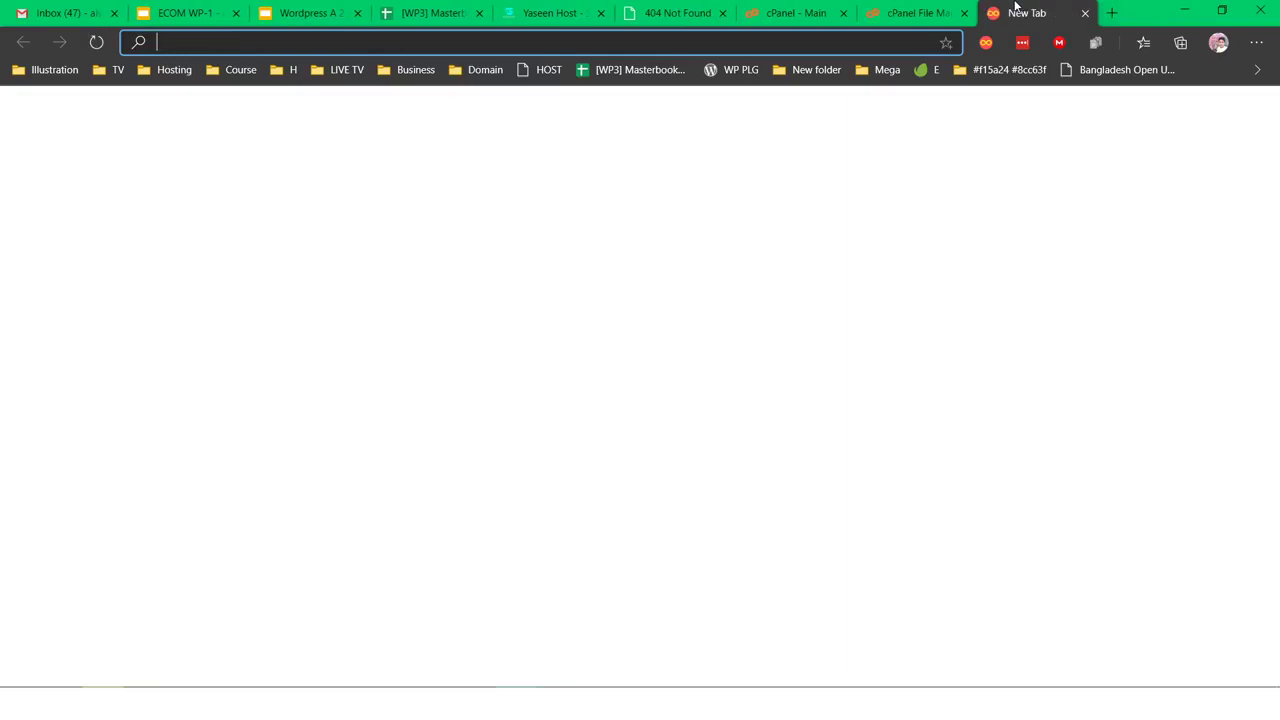
# Load asifjalil.xyz and scroll through the portfolio page.
pyautogui.write('as')
pyautogui.press('Return')
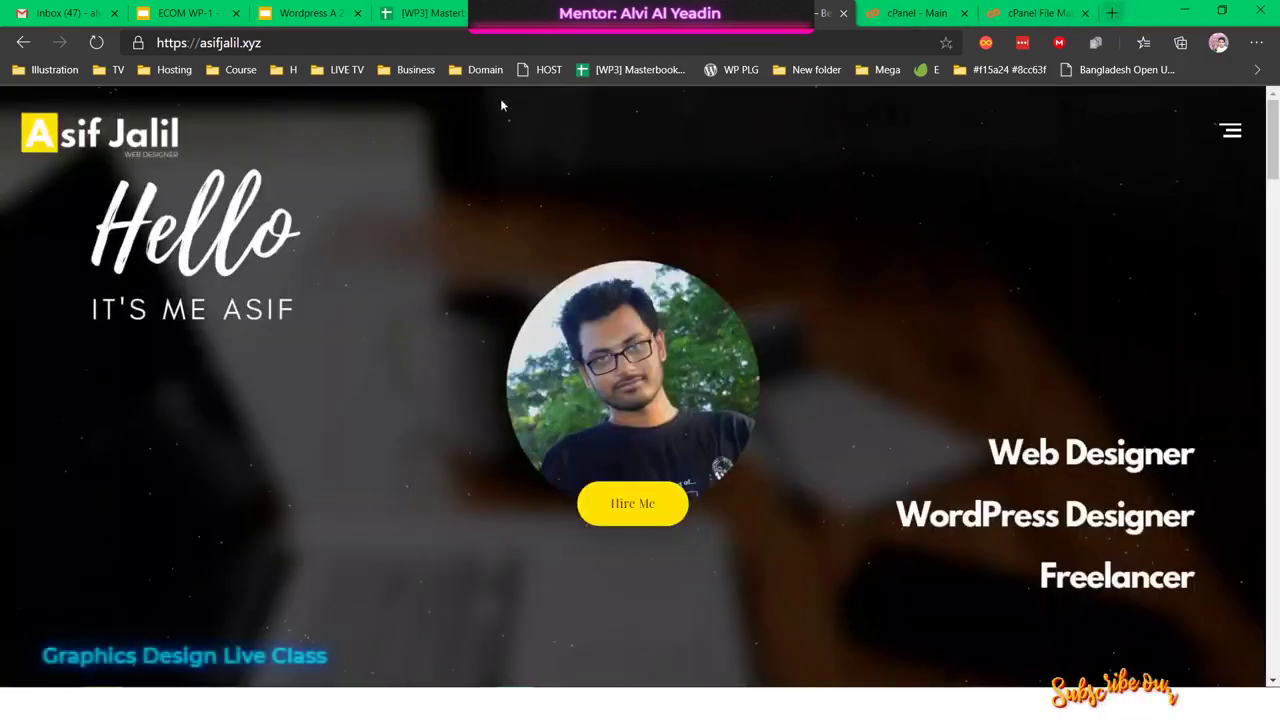
pyautogui.moveTo(168, 43); pyautogui.dragTo(262, 43)
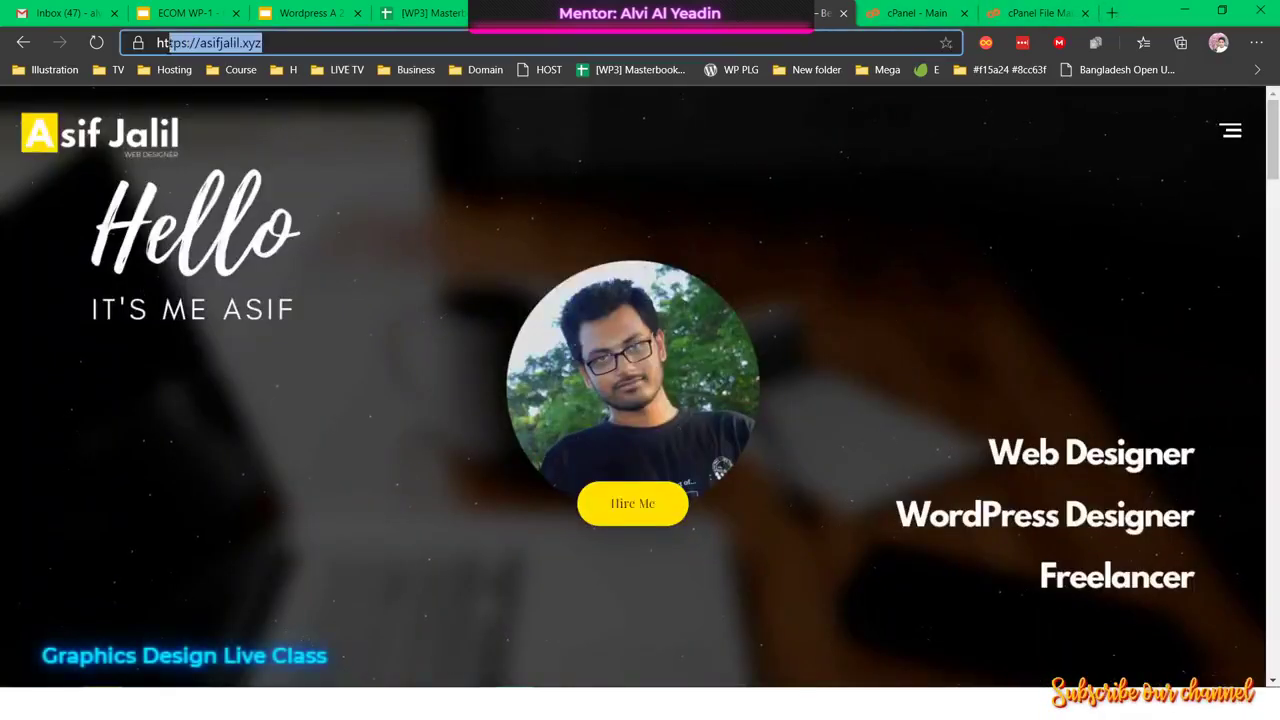
pyautogui.click(177, 345)
pyautogui.scroll(-5, 609, 437)
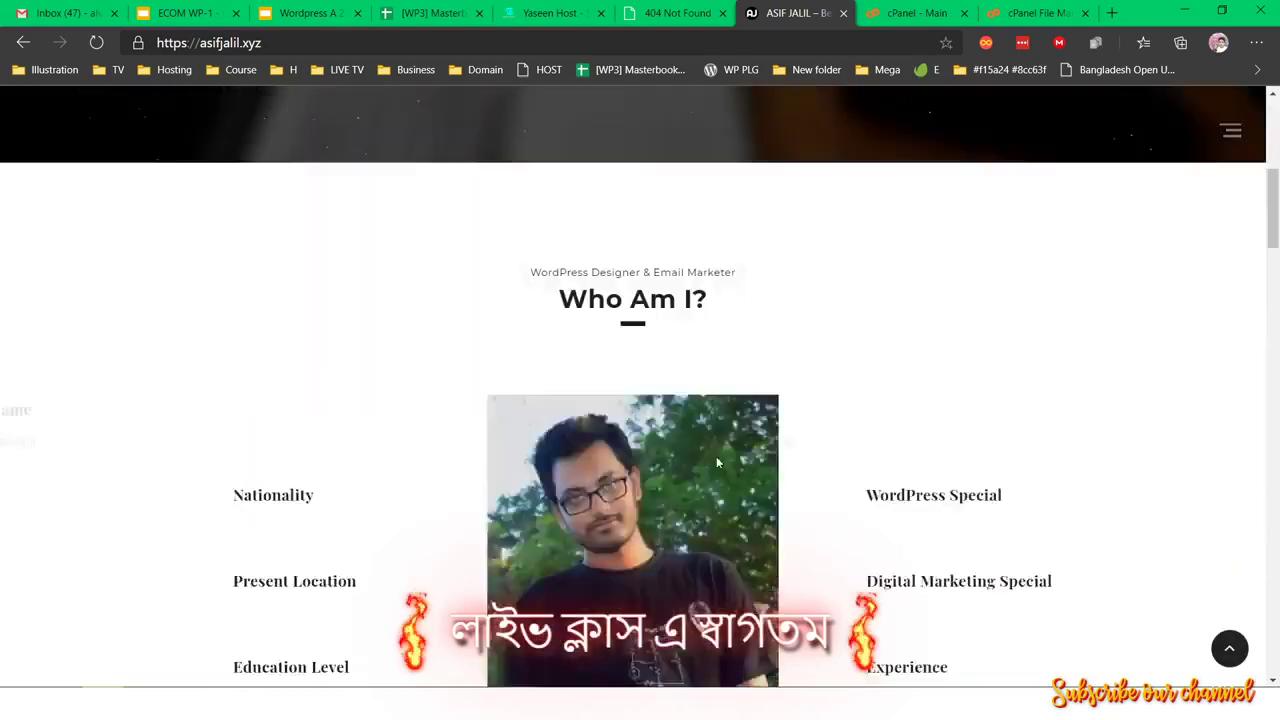
pyautogui.scroll(-3, 716, 461)
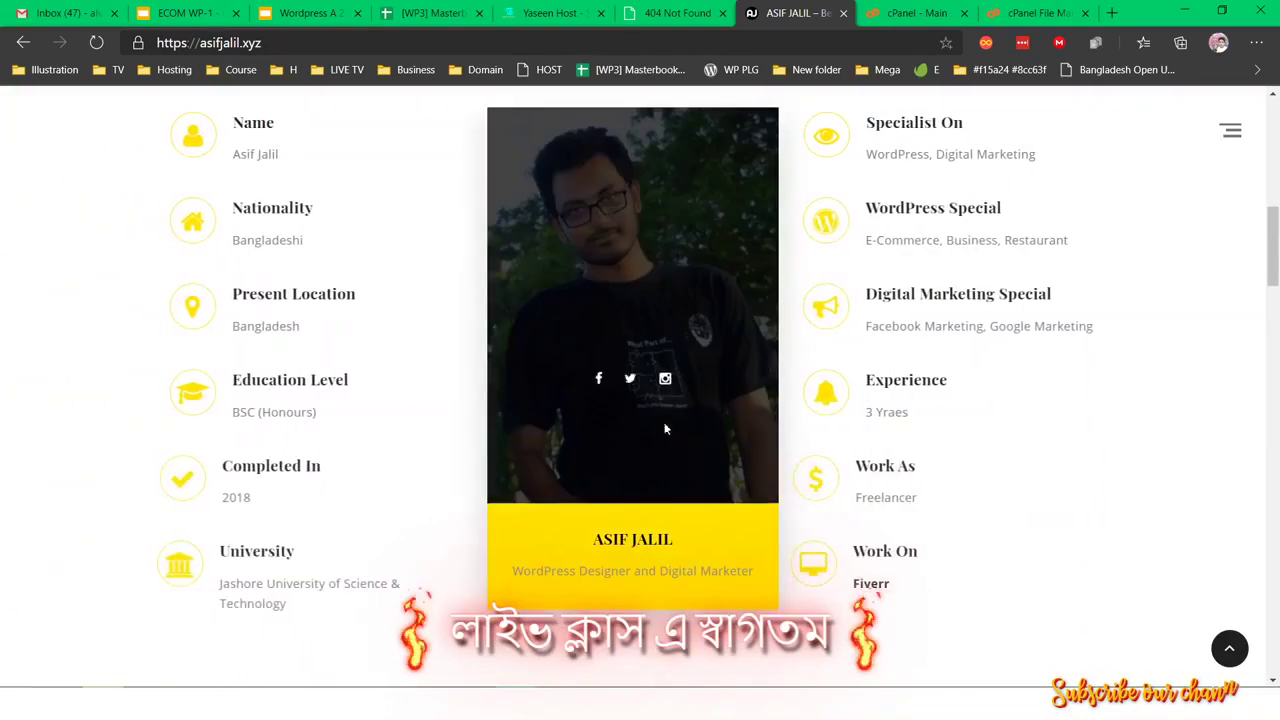
pyautogui.scroll(-5, 608, 380)
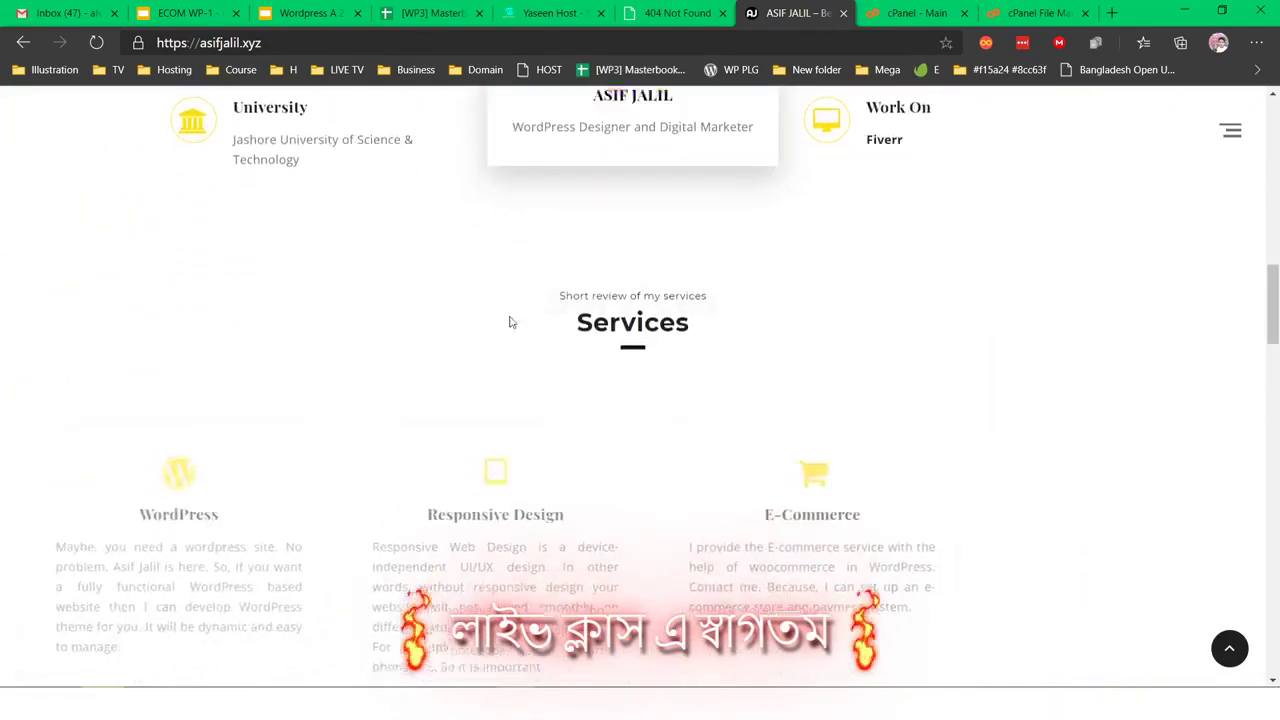
pyautogui.scroll(-3, 509, 322)
# Enter asifjalil.xyz/educational-institution as the address, copy it, and open a new tab.
pyautogui.hotkey('ctrl', 'l')
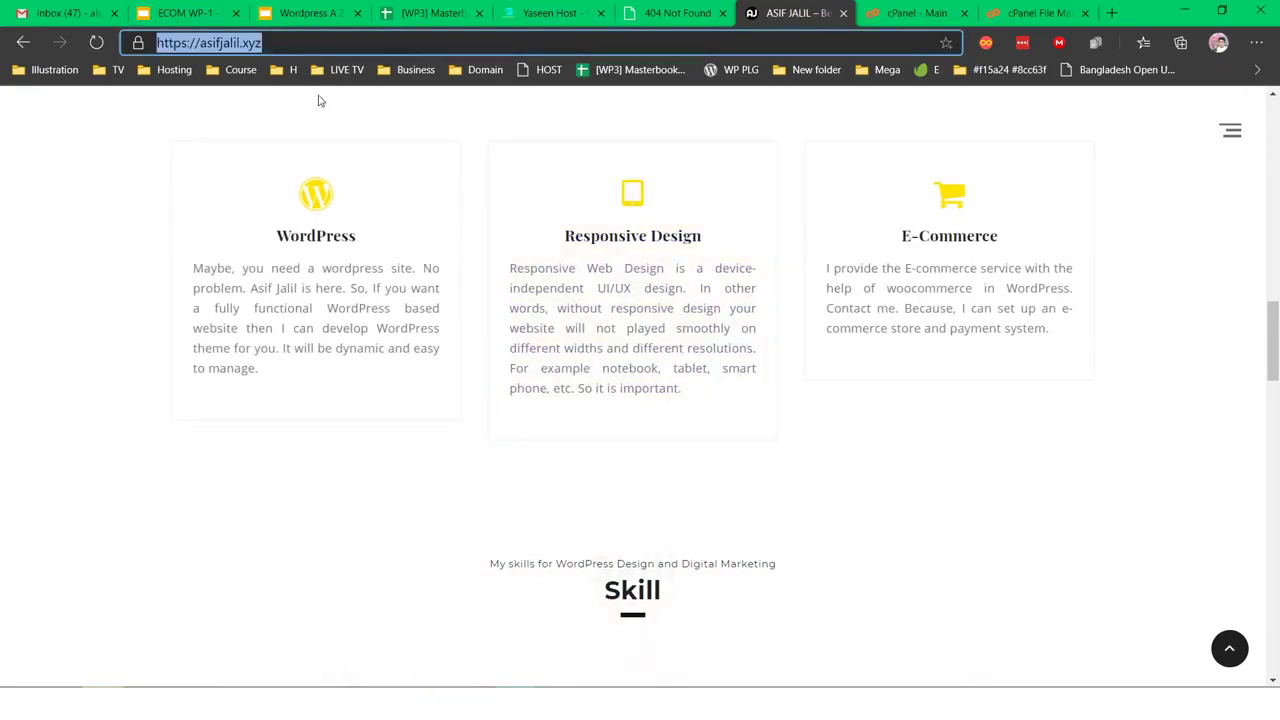
pyautogui.write('/')
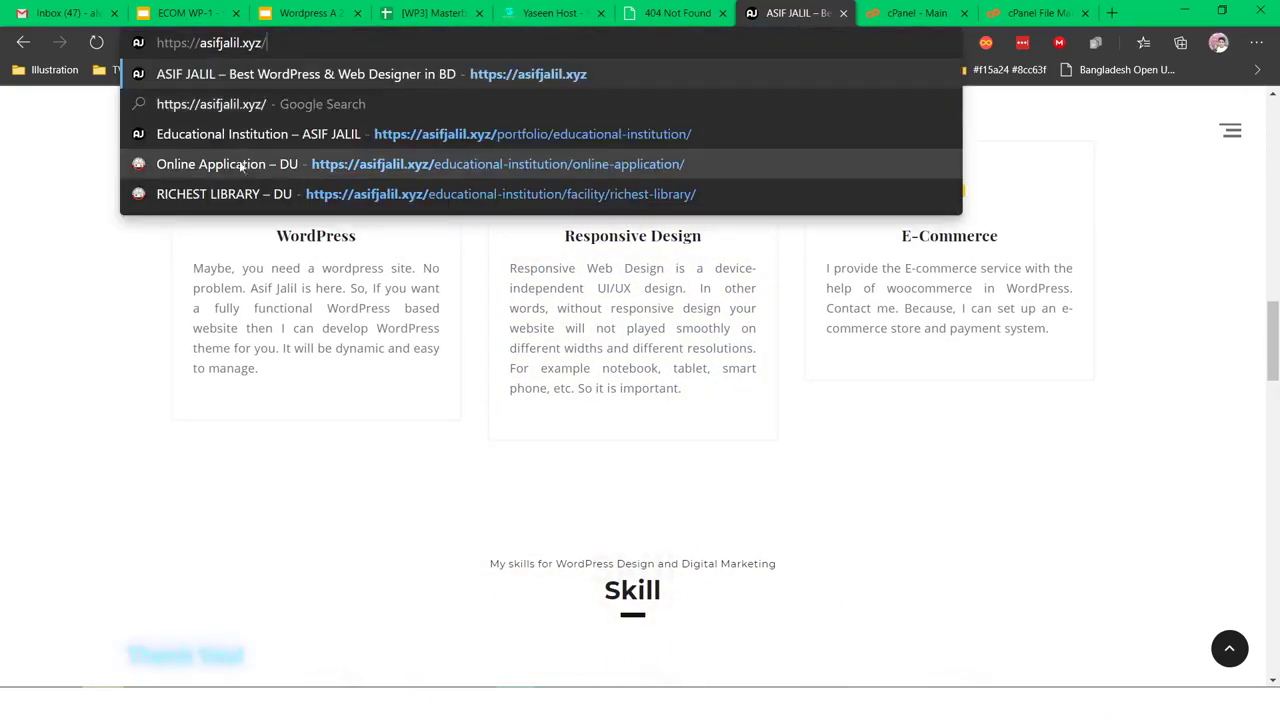
pyautogui.press('Down')
pyautogui.press('Down')
pyautogui.press('Down')
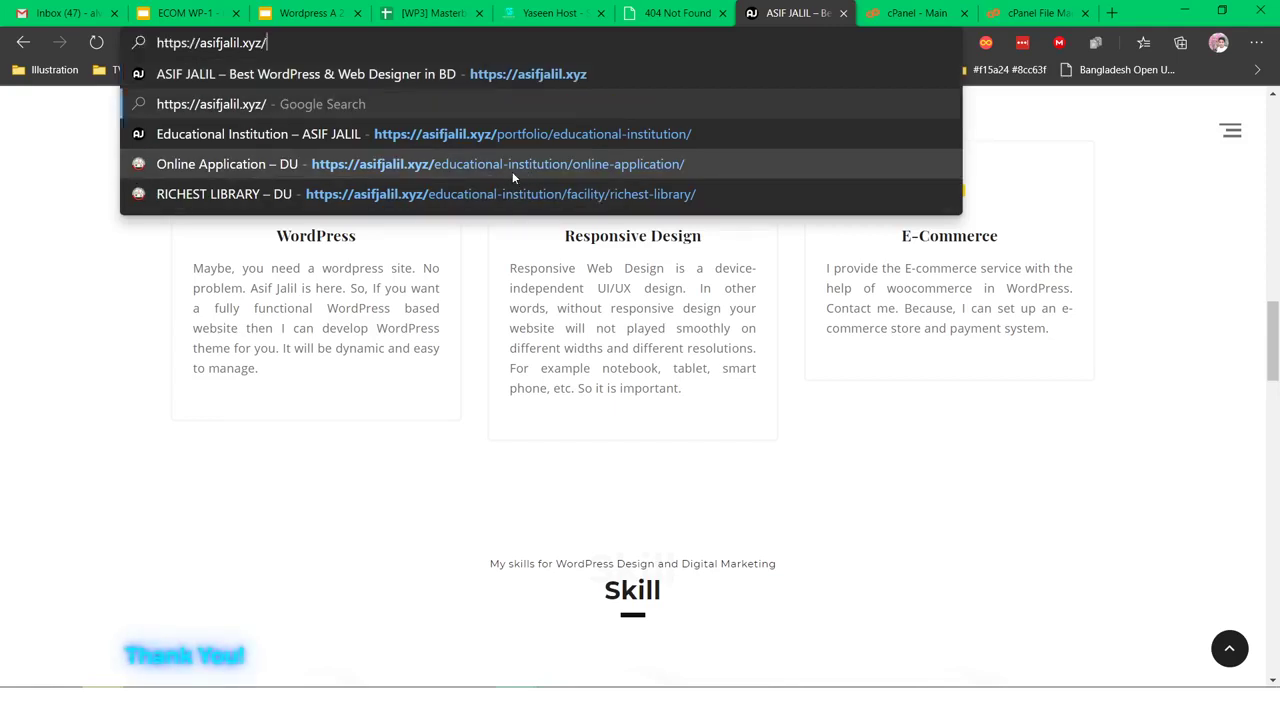
pyautogui.hotkey('ctrl', 'BackSpace')
pyautogui.hotkey('ctrl', 'BackSpace')
pyautogui.press('BackSpace')
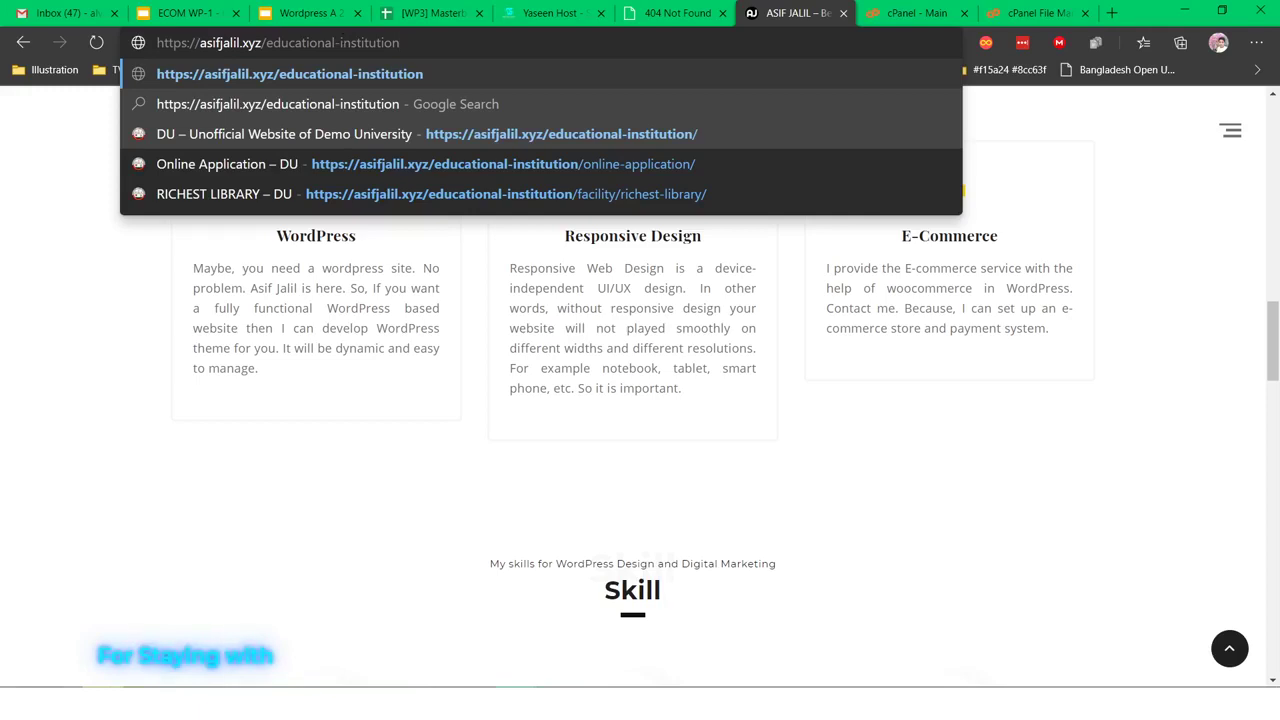
pyautogui.hotkey('ctrl', 'shift', 'Left')
pyautogui.hotkey('ctrl', 'shift', 'Left')
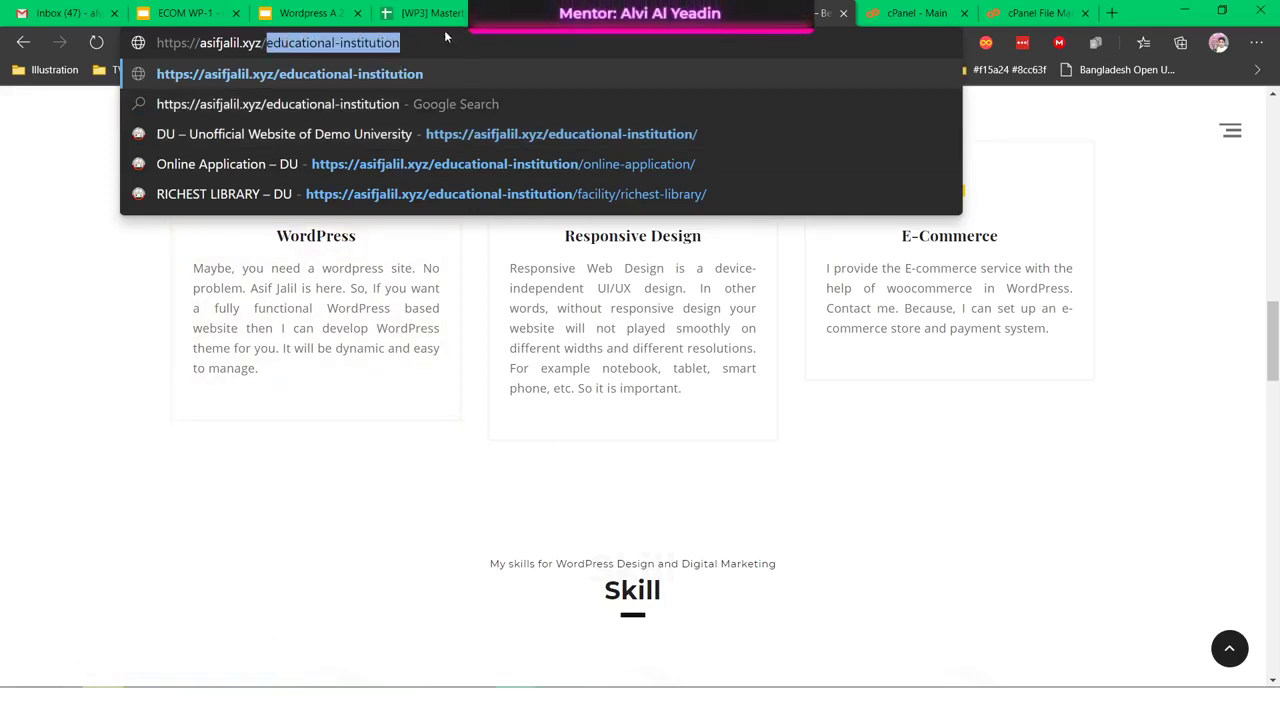
pyautogui.tripleClick(423, 45)
pyautogui.rightClick(423, 45)
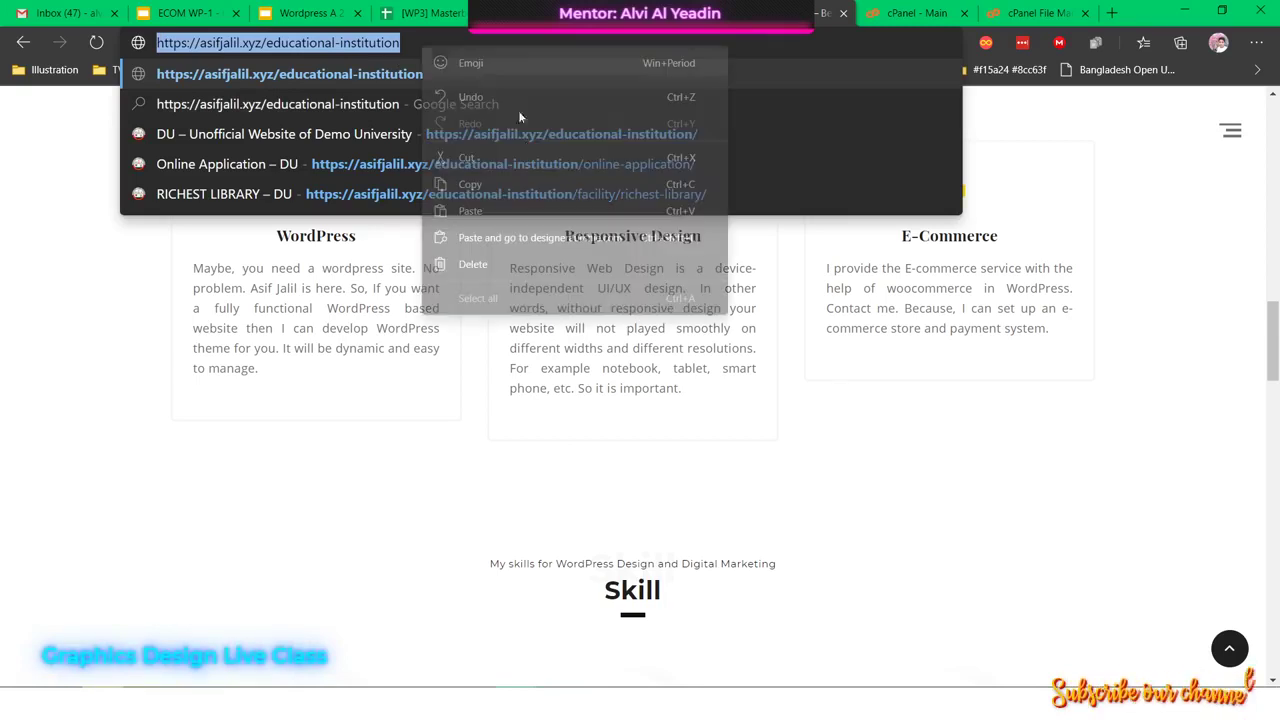
pyautogui.click(480, 174)
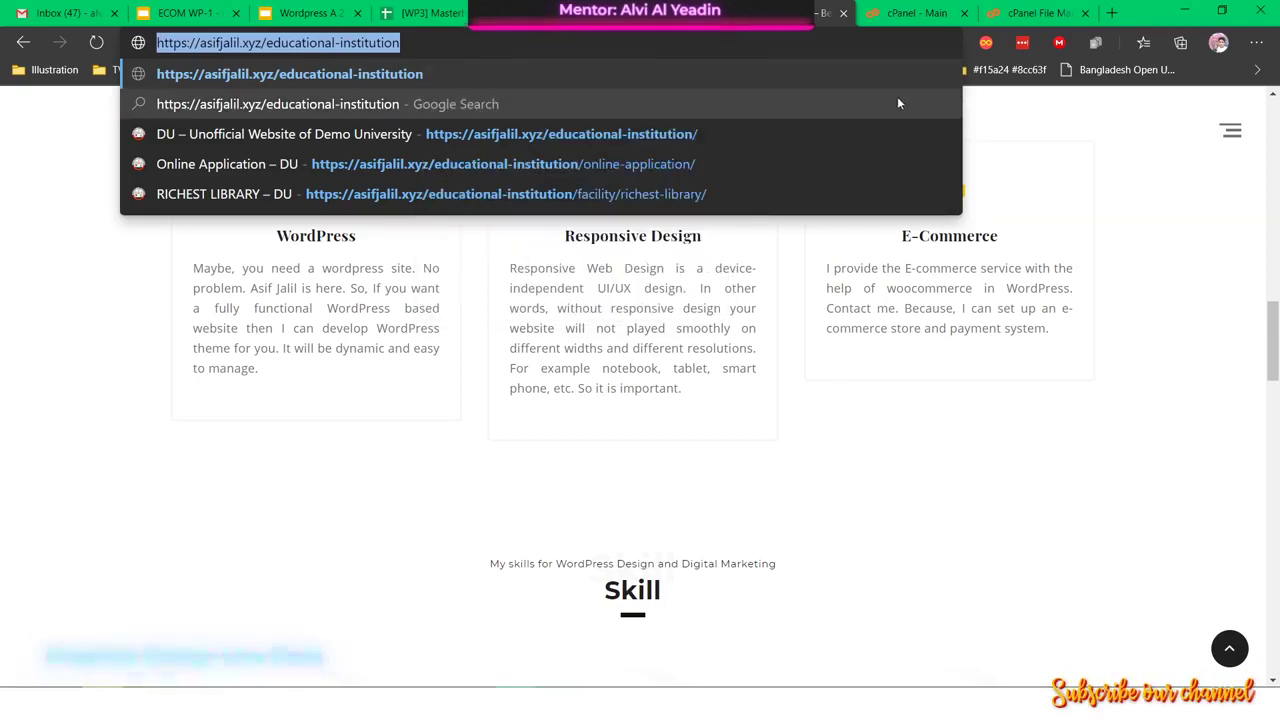
pyautogui.click(1100, 10)
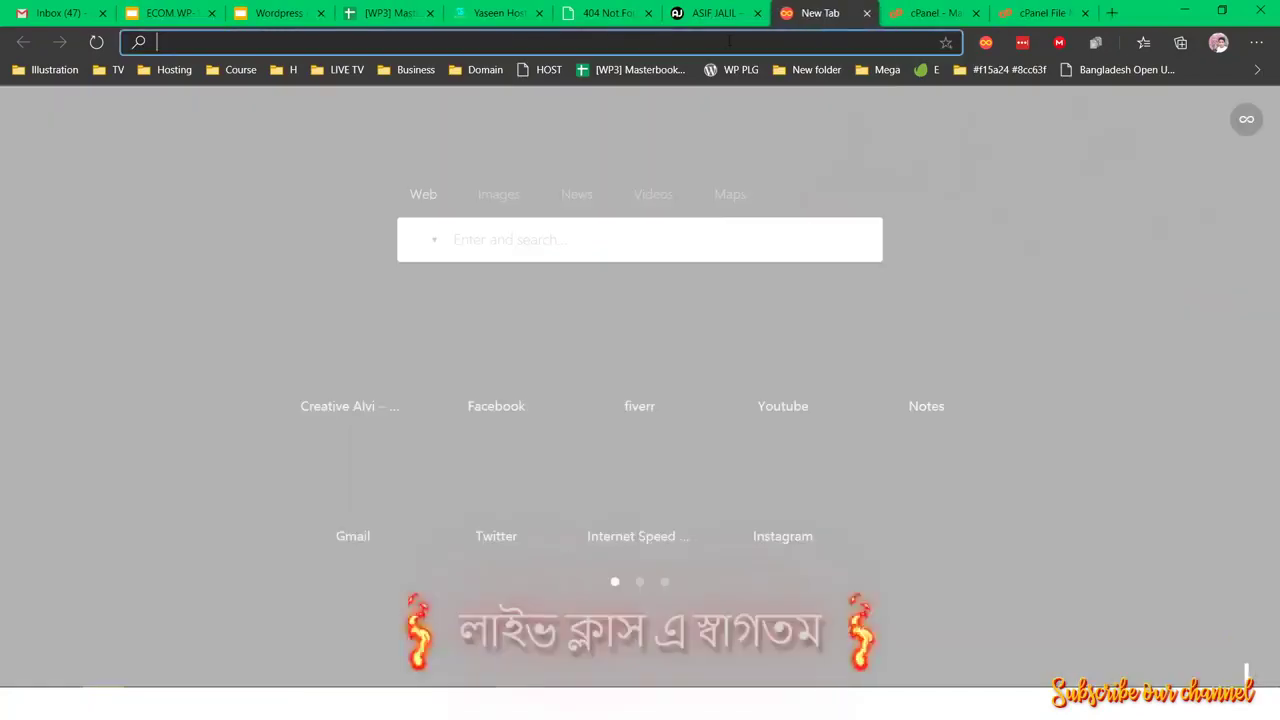
# Load the copied asifjalil.xyz/educational-institution address in the new tab.
pyautogui.rightClick(725, 42)
pyautogui.click(797, 205)
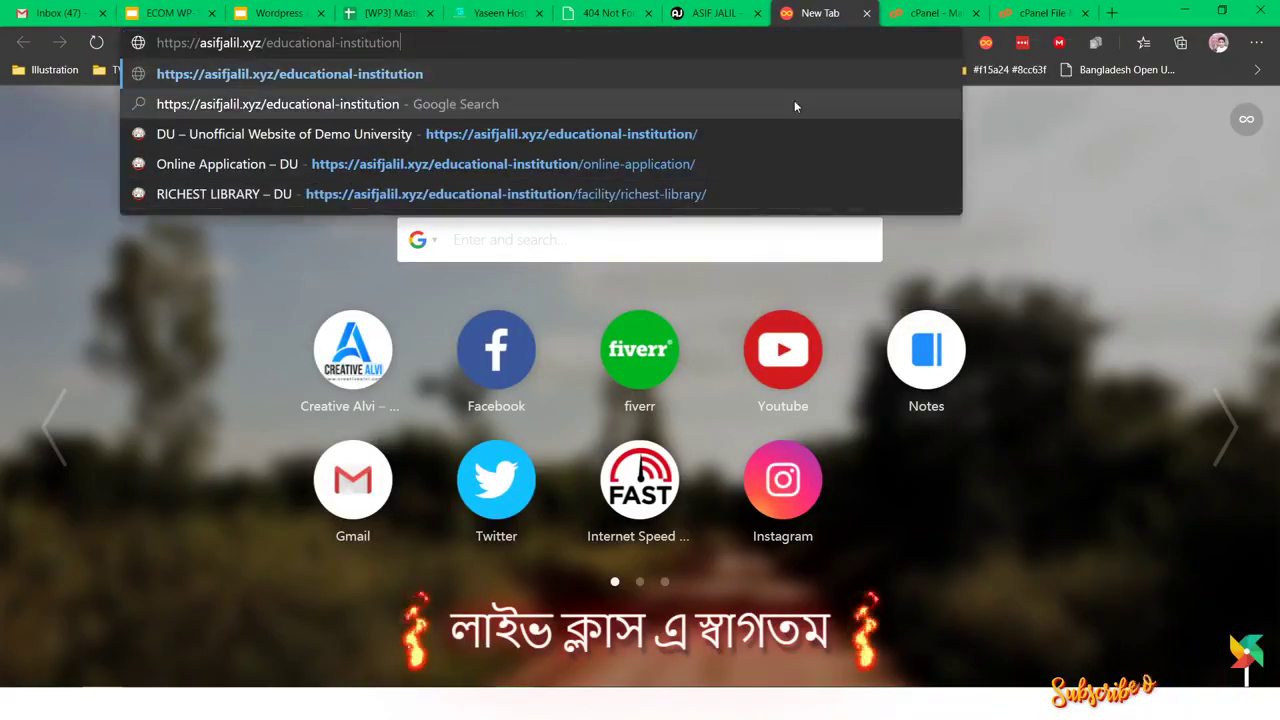
pyautogui.click(726, 79)
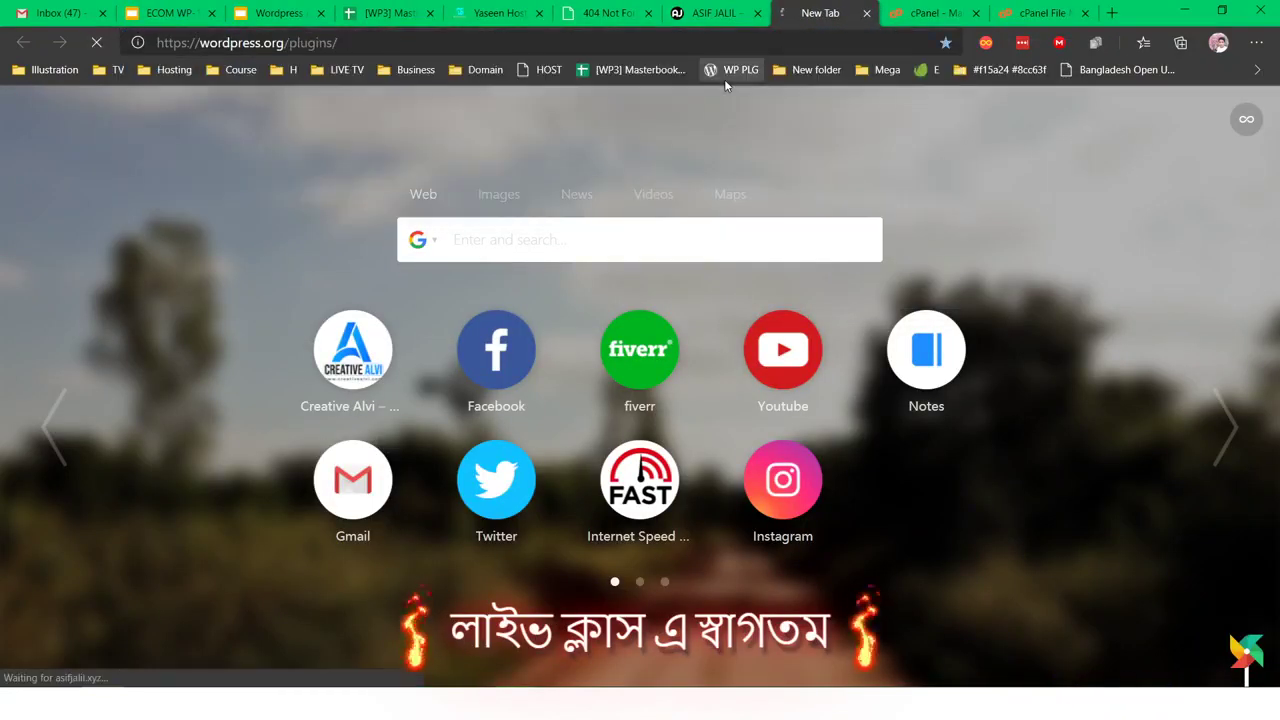
pyautogui.rightClick(772, 40)
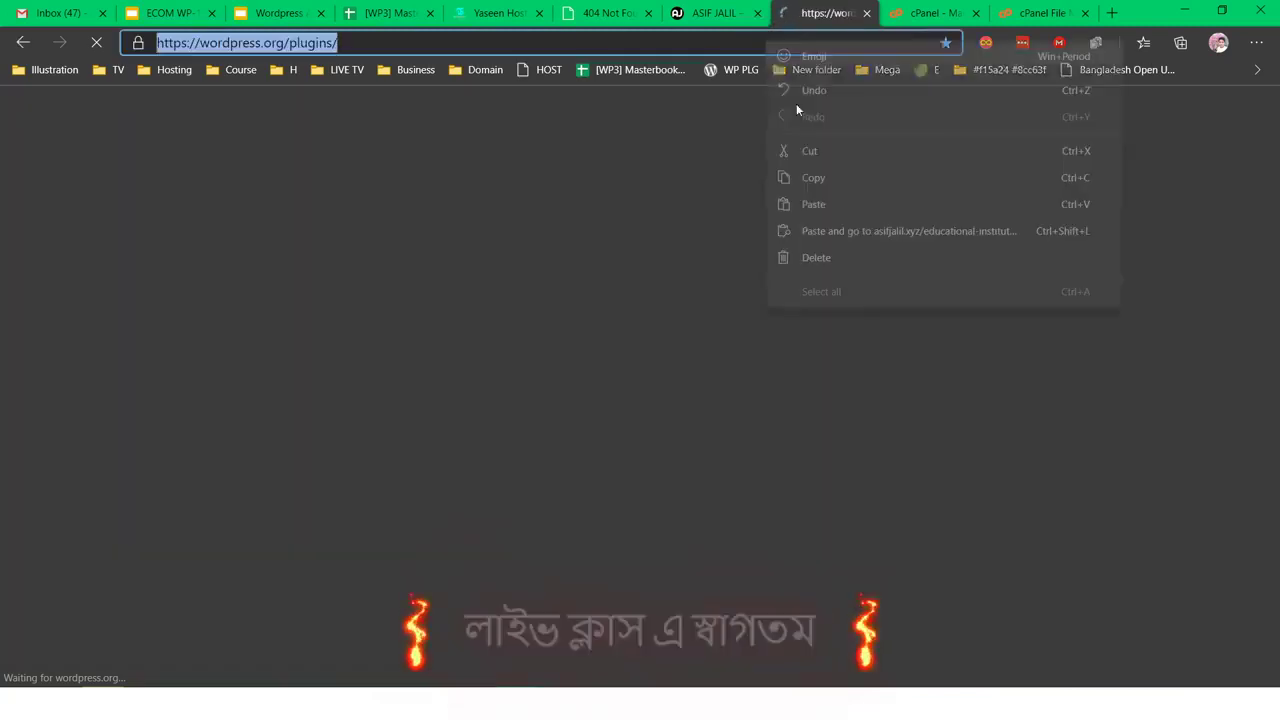
pyautogui.click(832, 230)
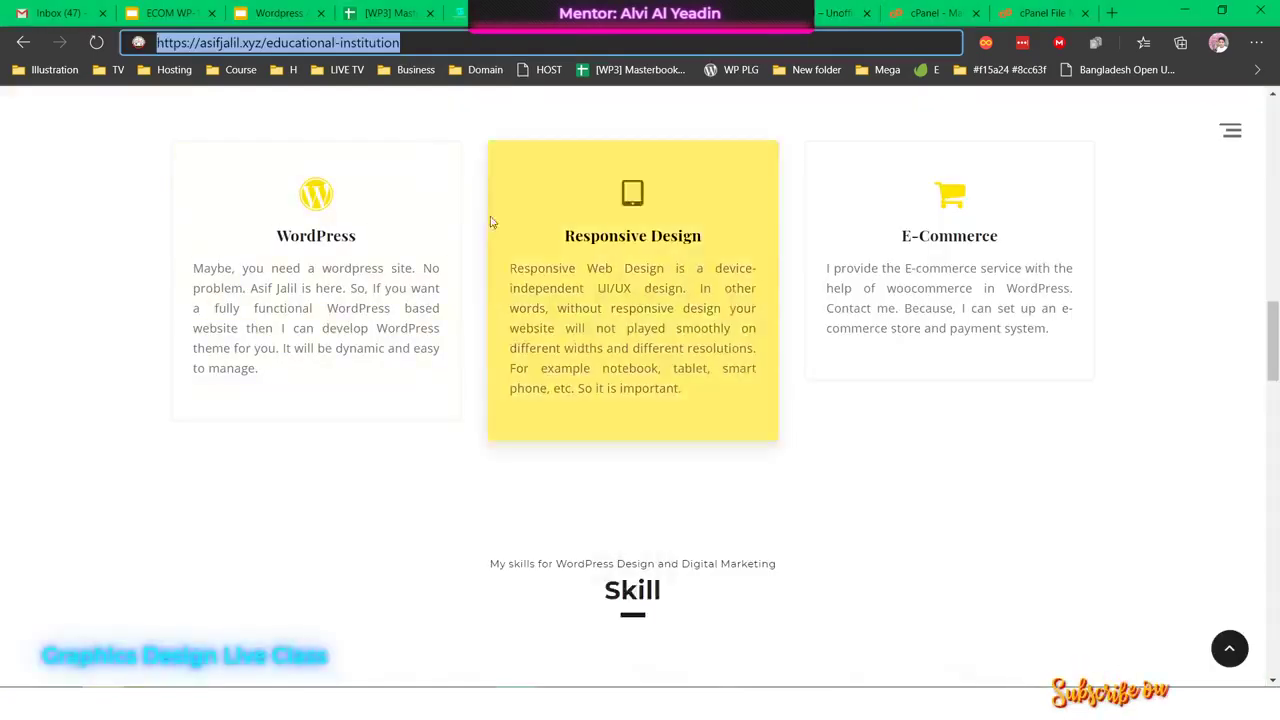
# Browse the Demo University page, then return to the Softaculous WordPress install form.
pyautogui.scroll(5, 606, 249)
pyautogui.scroll(6, 637, 255)
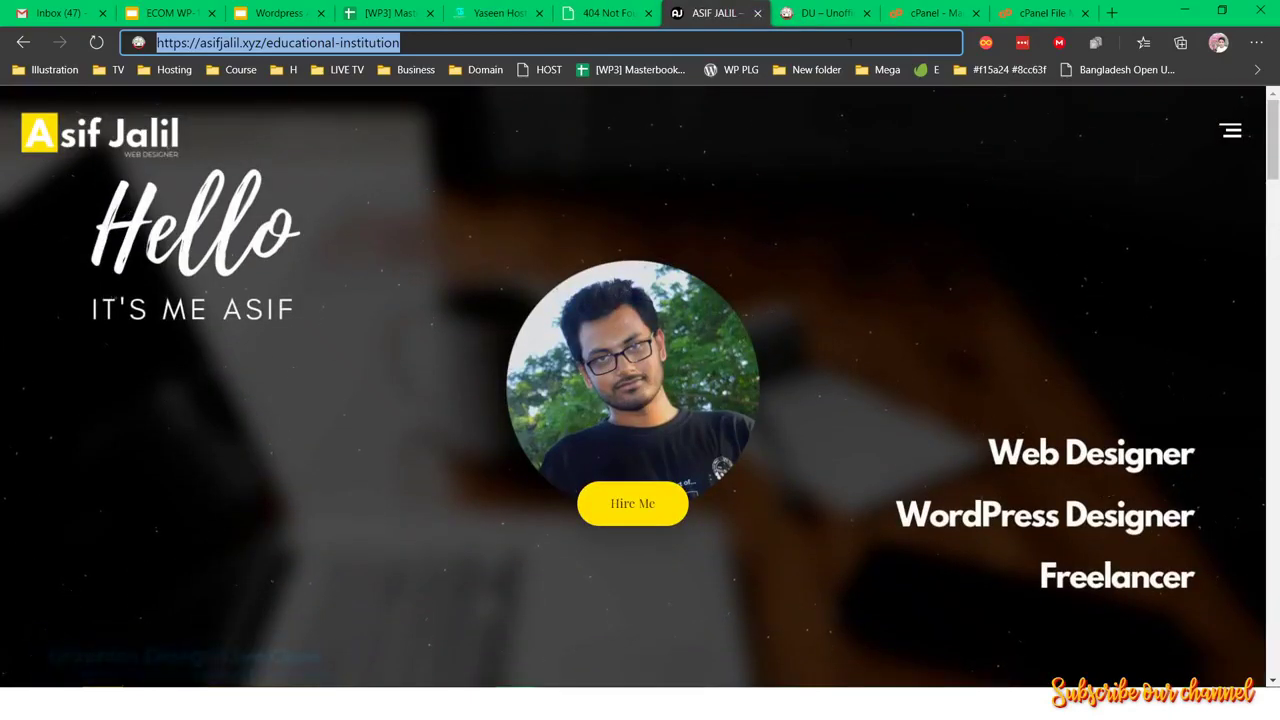
pyautogui.click(822, 13)
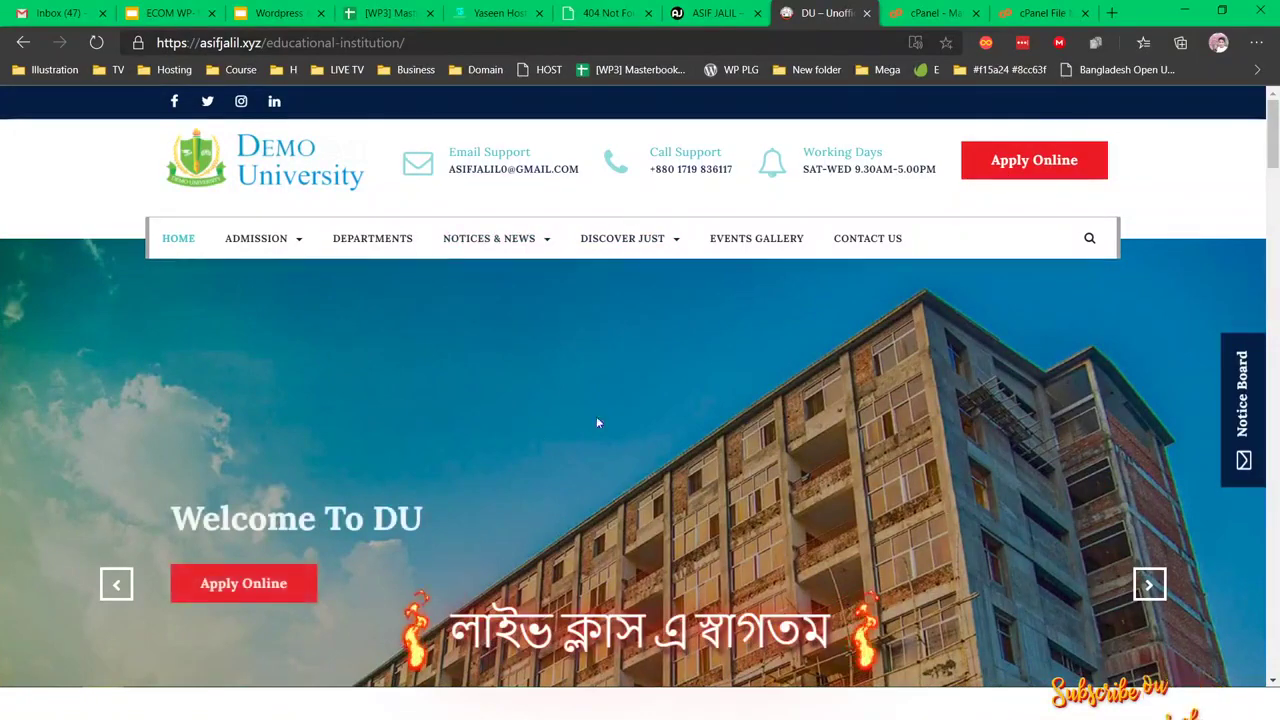
pyautogui.scroll(-3, 597, 423)
pyautogui.scroll(-5, 554, 148)
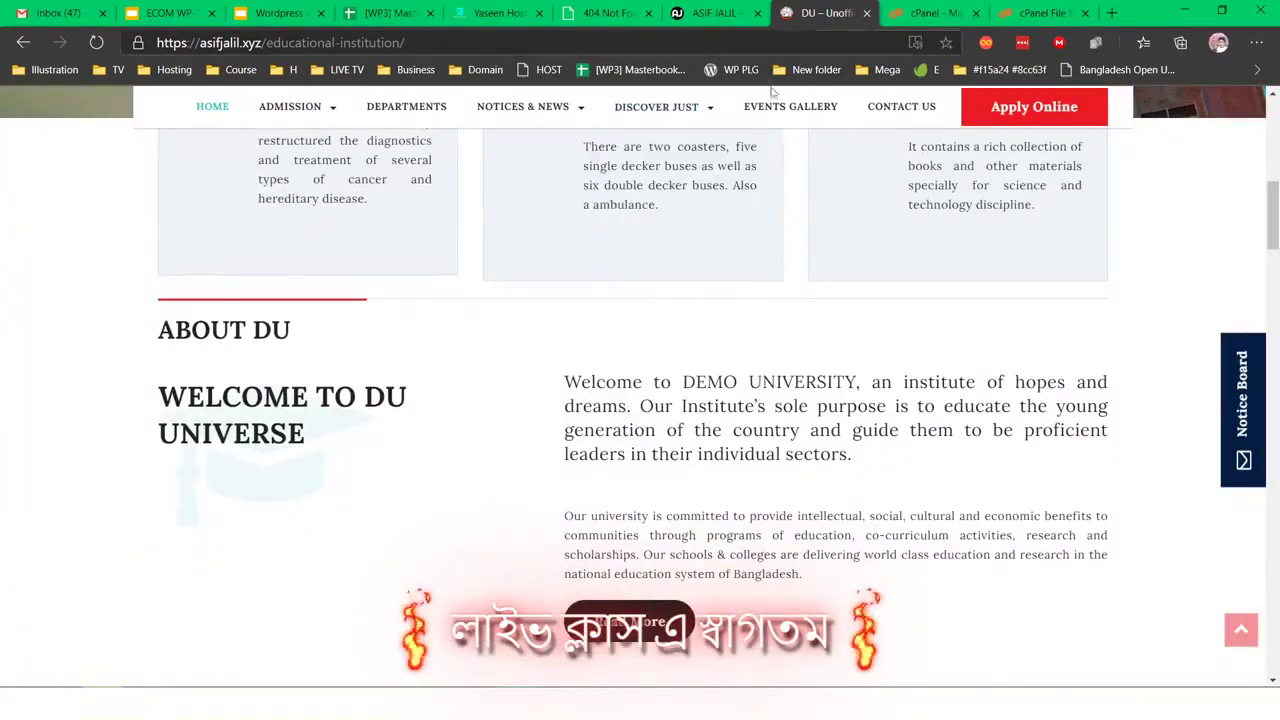
pyautogui.click(561, 12)
pyautogui.click(497, 13)
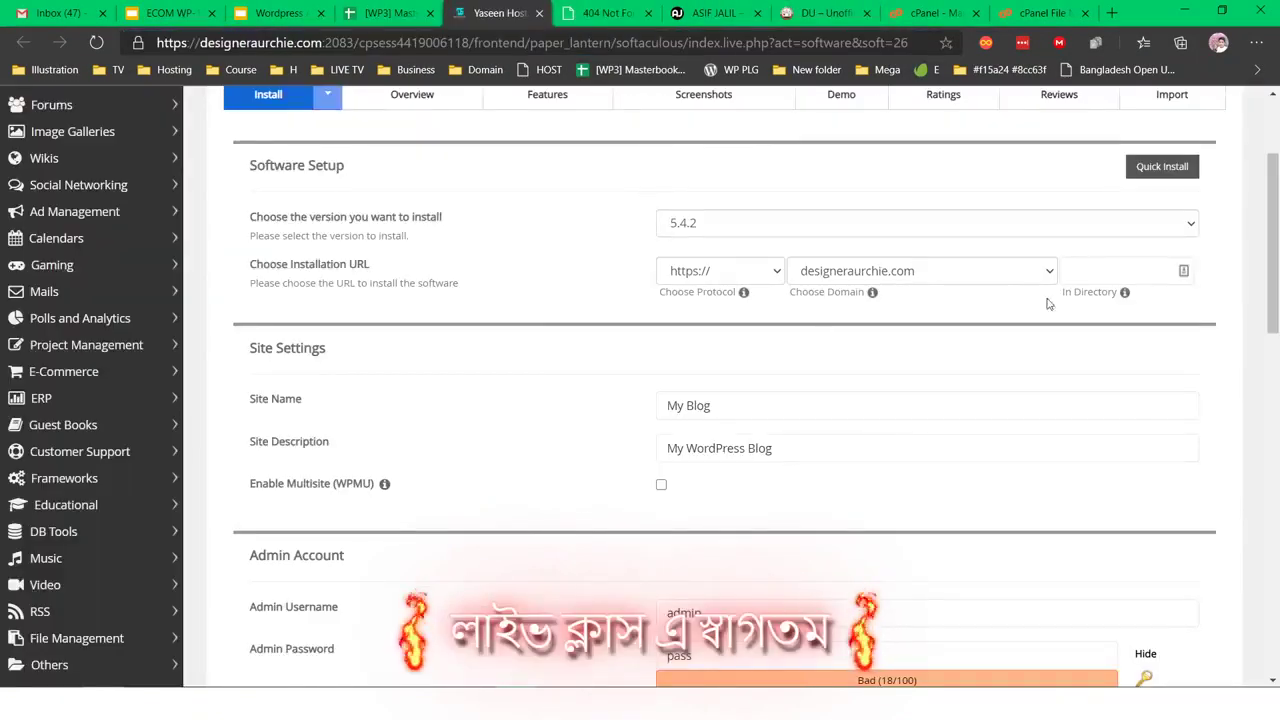
# Set site name 'Designer Aurchie' and description 'Best Graphic Designer and Web Developer | Wordpress', then switch to the 404 tab.
pyautogui.moveTo(743, 404); pyautogui.dragTo(588, 397)
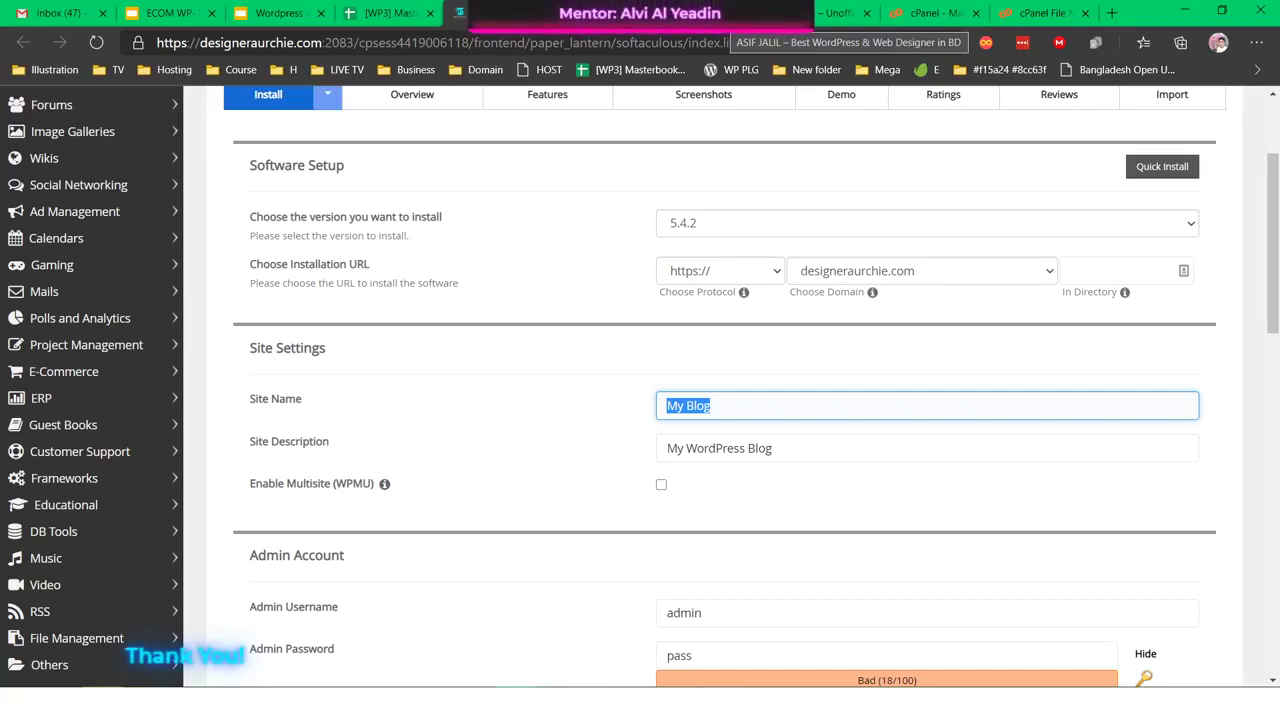
pyautogui.write('Designer Aurchie')
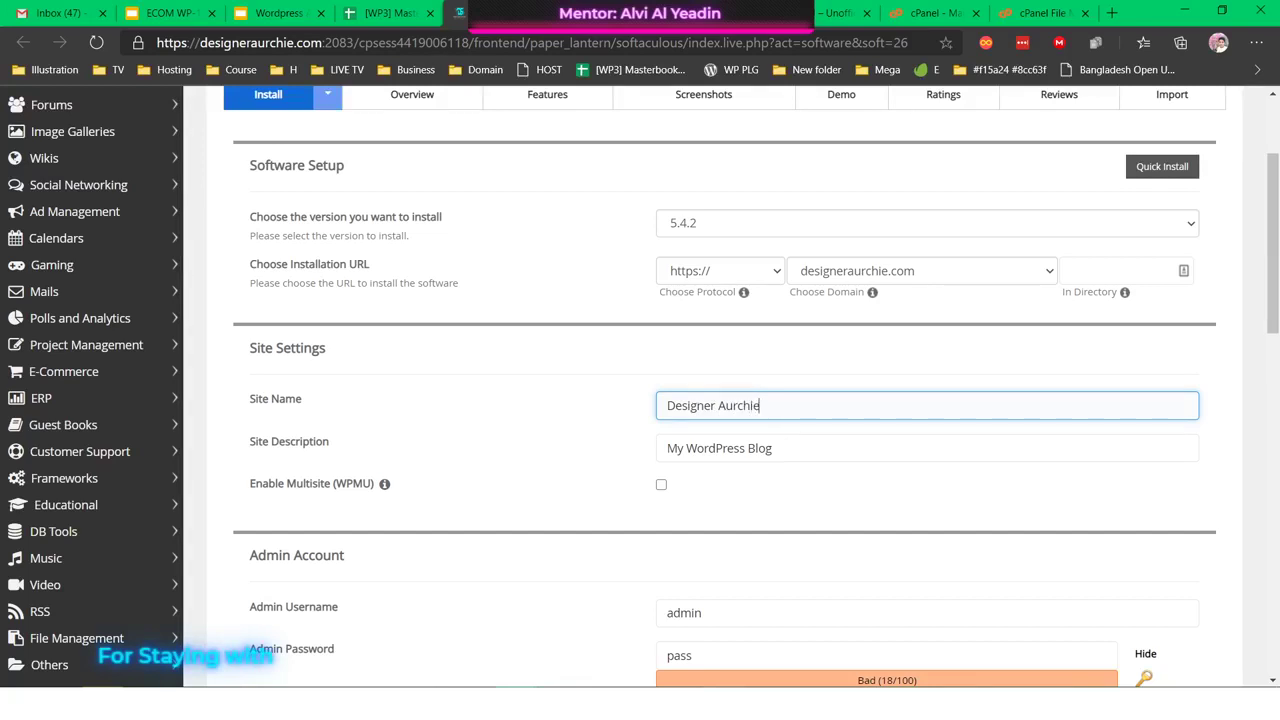
pyautogui.press('Tab')
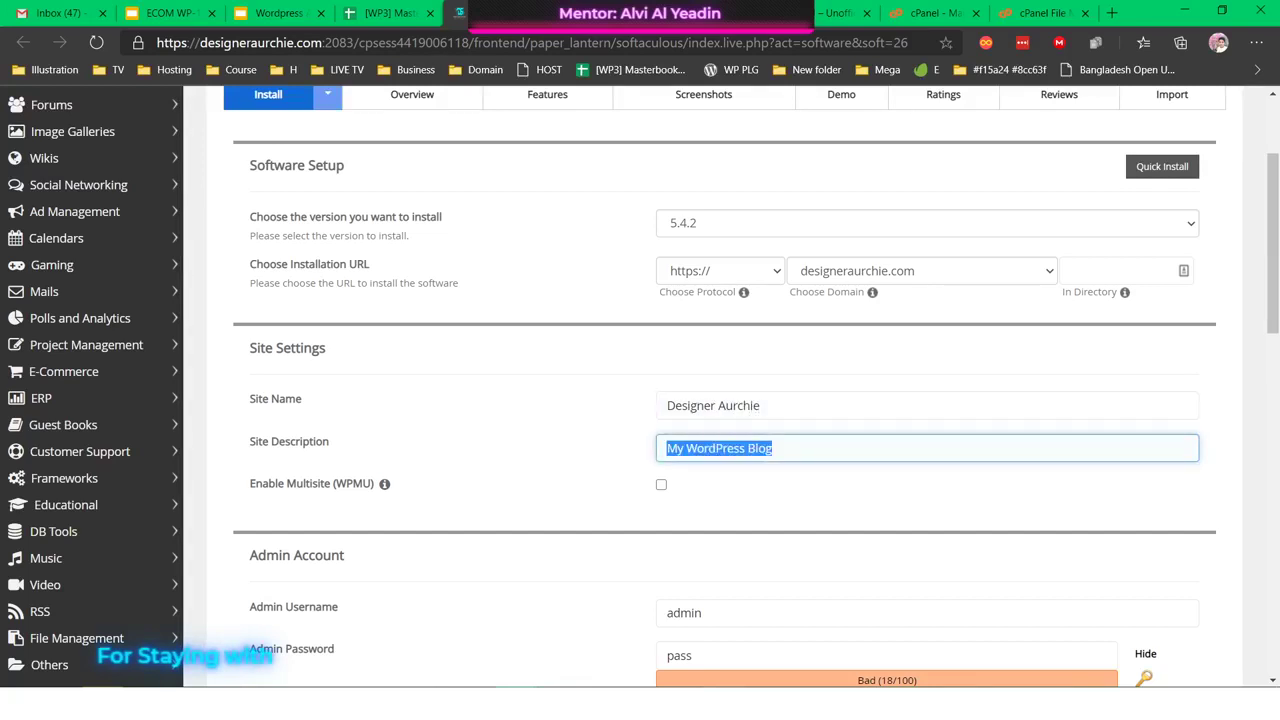
pyautogui.write('Best Ga')
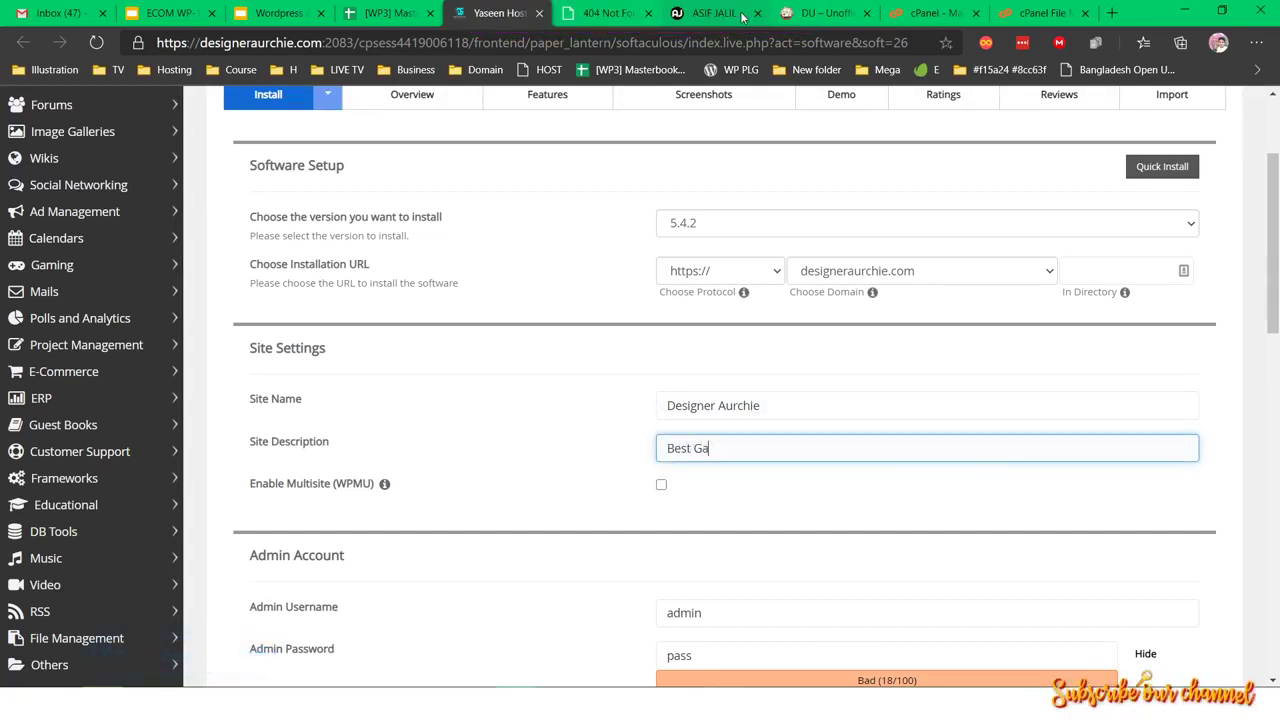
pyautogui.press('BackSpace')
pyautogui.write('r')
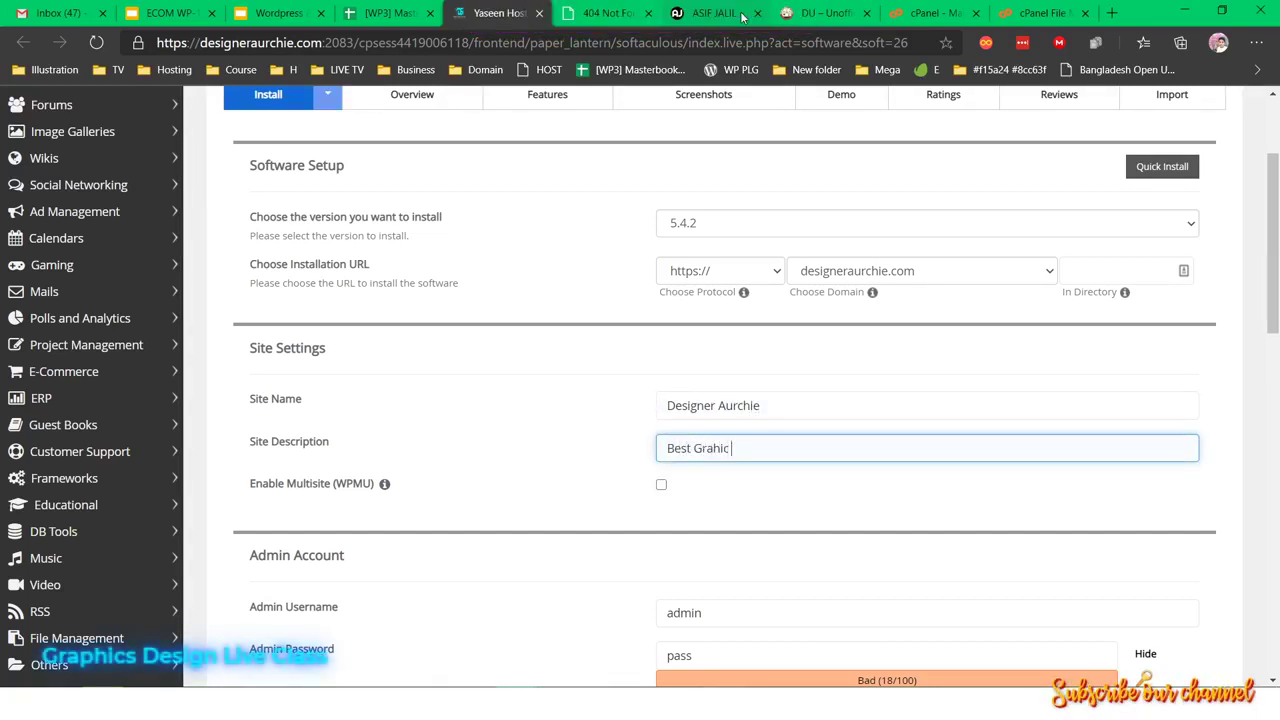
pyautogui.write('aphic Designer and')
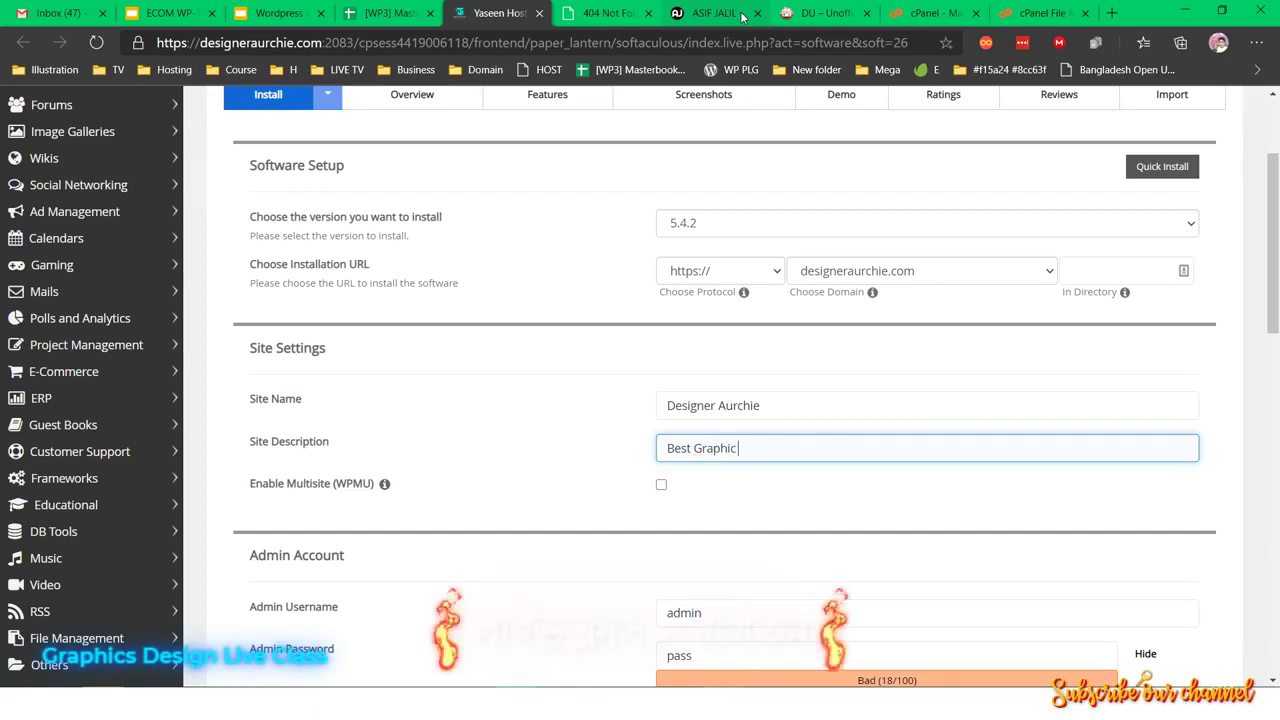
pyautogui.write(' Web Developer')
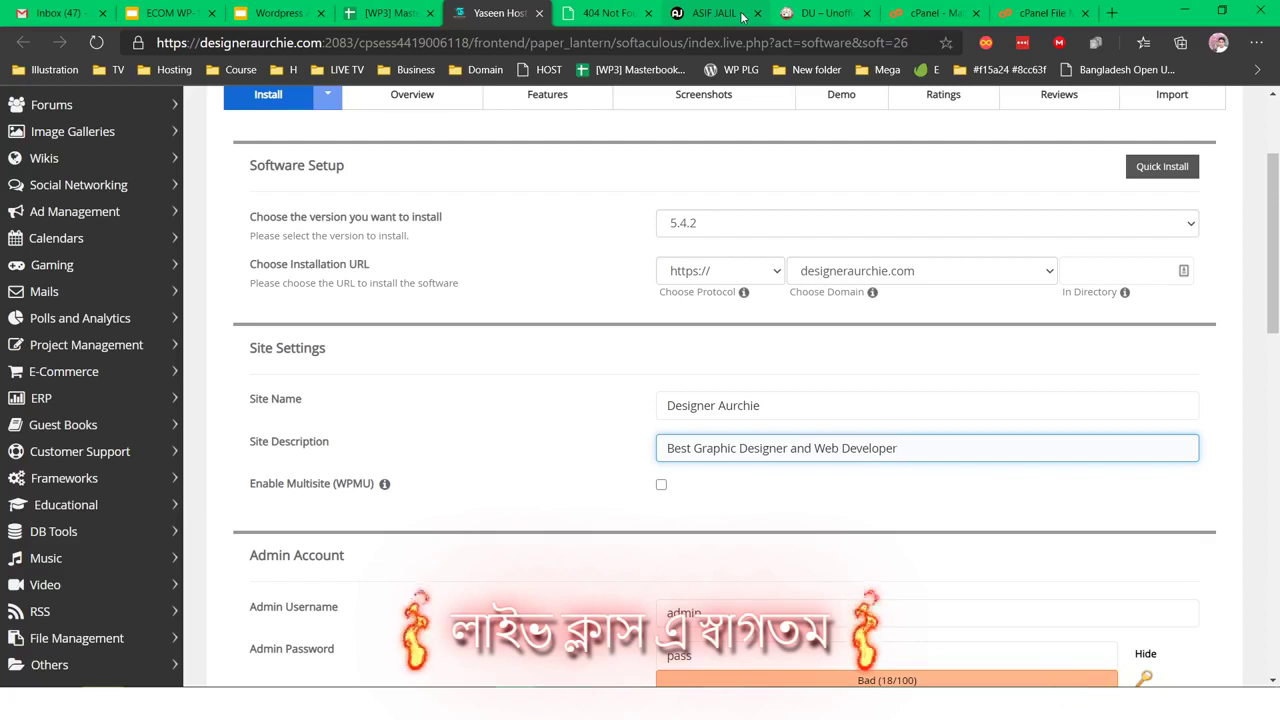
pyautogui.write(' | ')
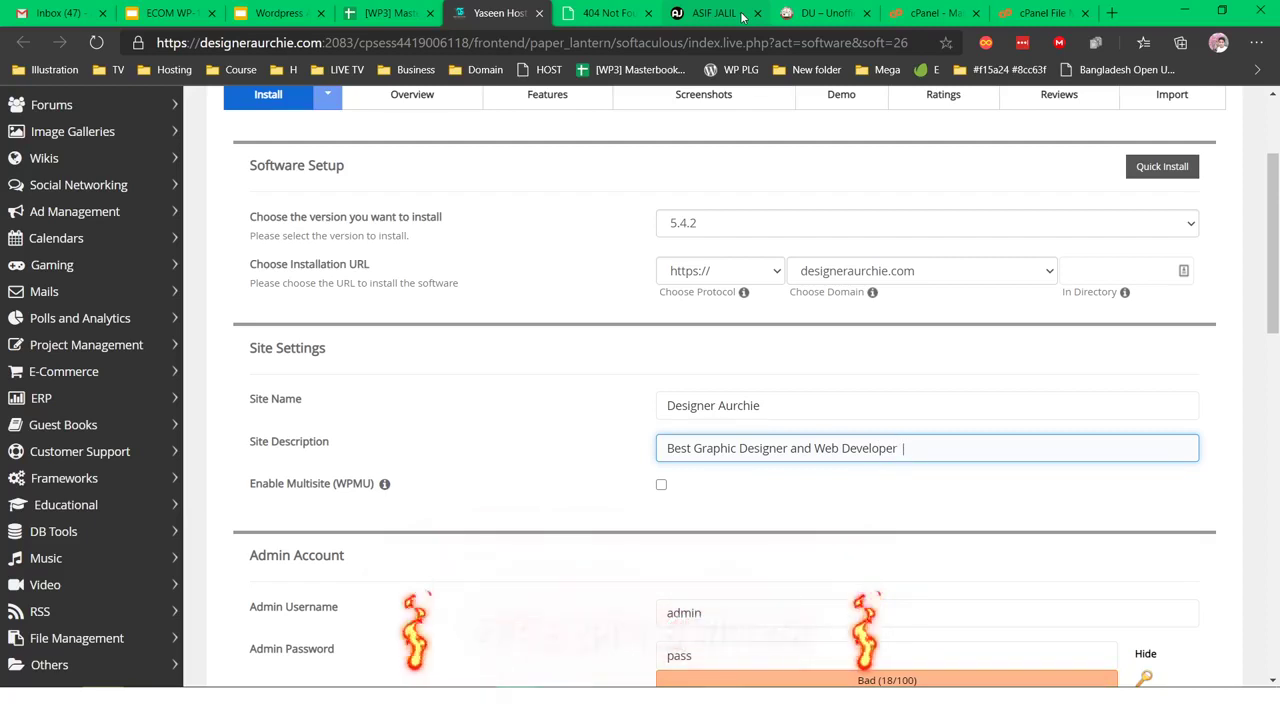
pyautogui.write('Wordpress Expert')
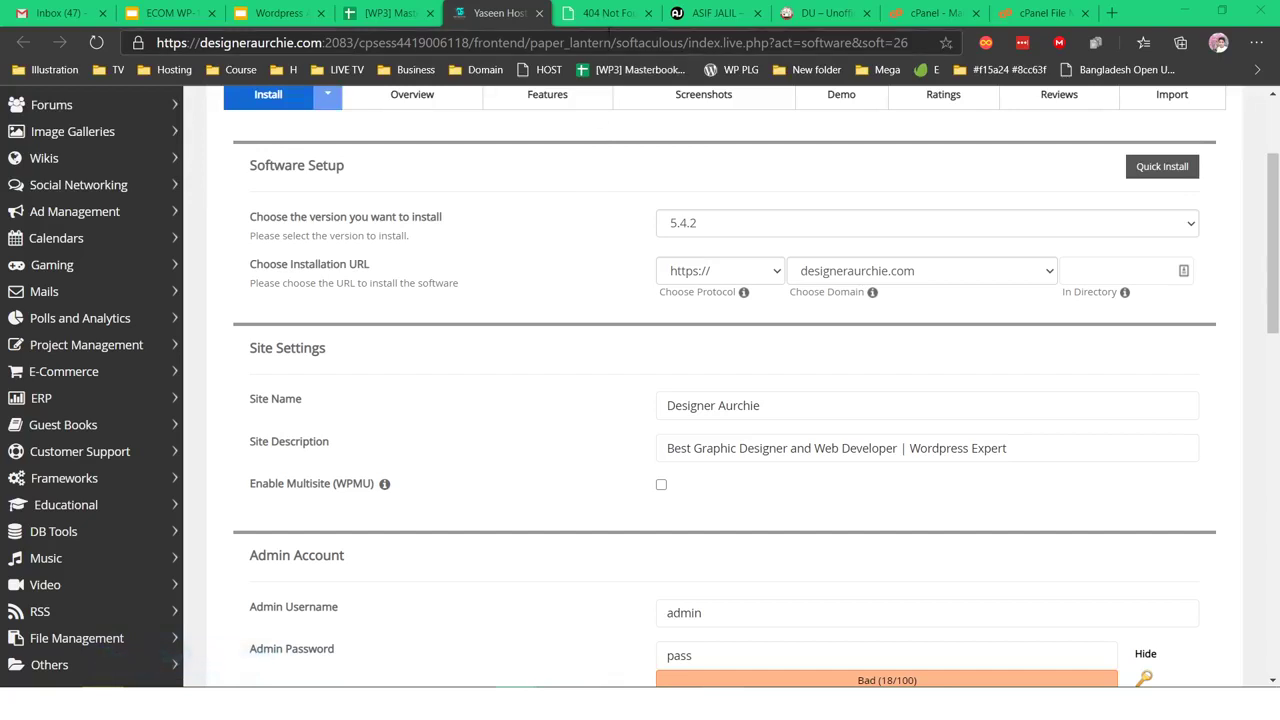
pyautogui.hotkey('ctrl', 'Tab')
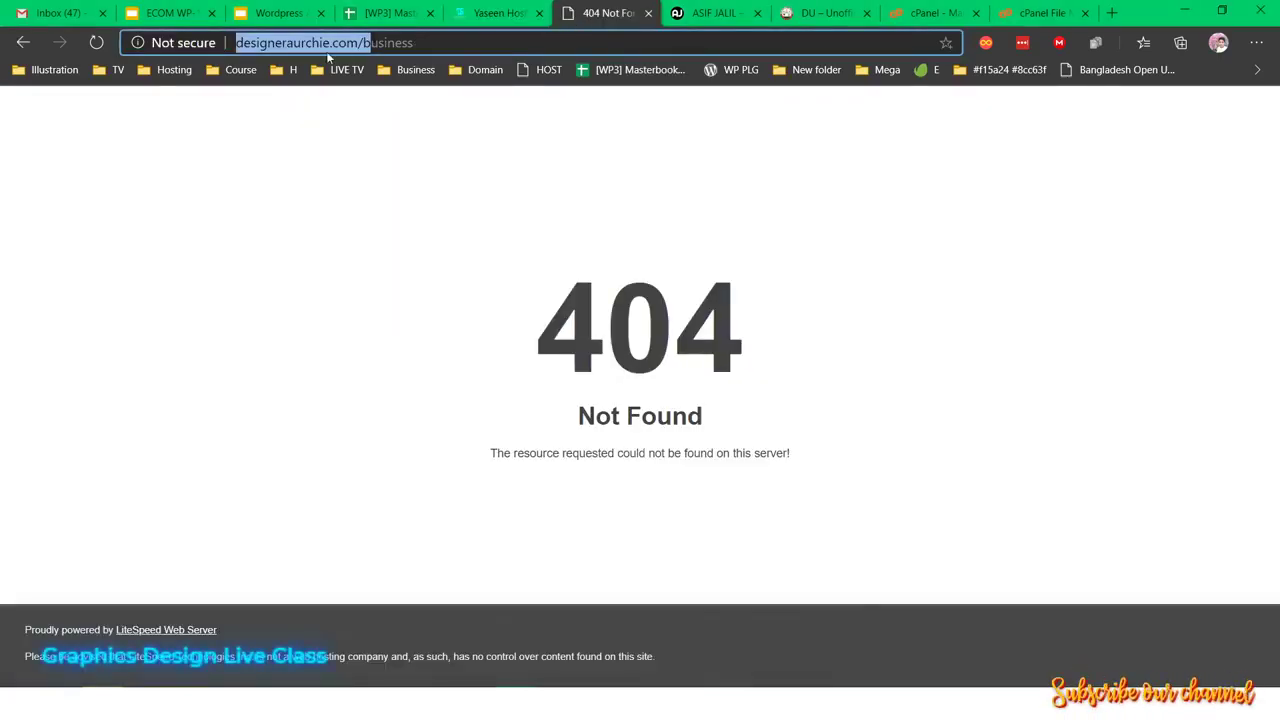
# Try business.designeraurchie.com in the address bar, then retype it as designeraurchie.com/bu without loading.
pyautogui.moveTo(363, 42); pyautogui.dragTo(236, 42)
pyautogui.click(400, 42)
pyautogui.doubleClick(388, 42)
pyautogui.write('.')
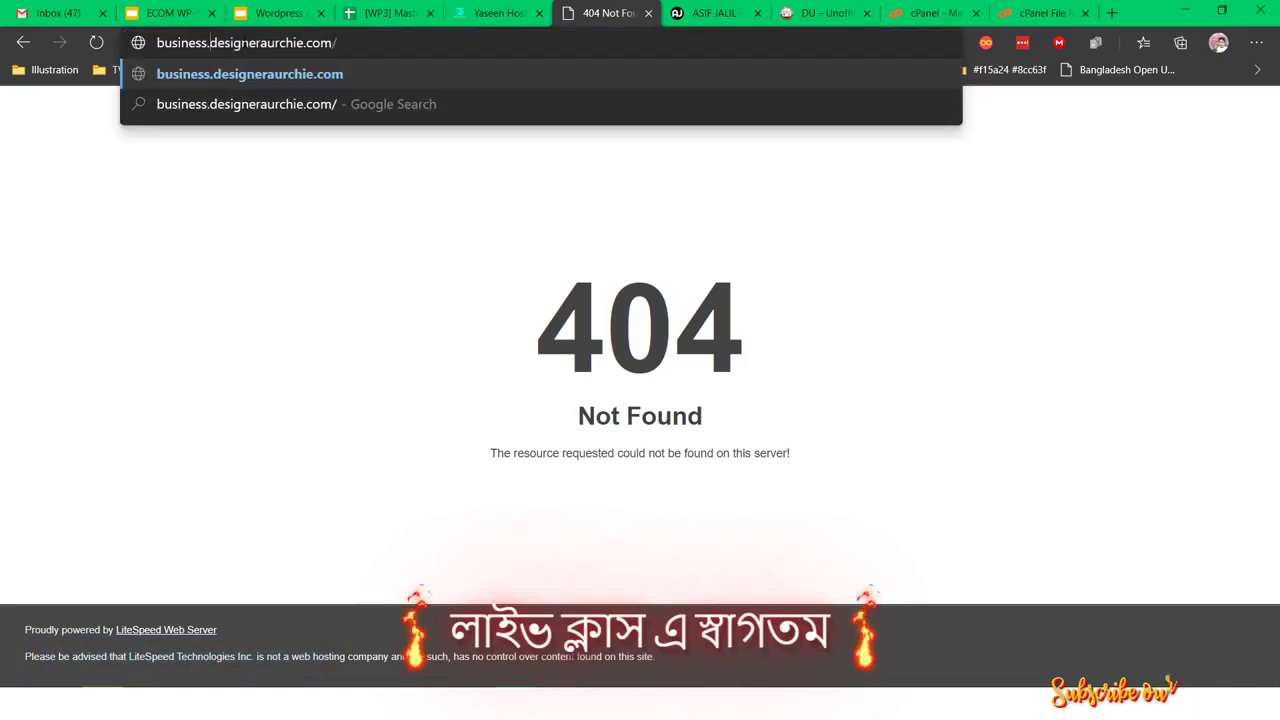
pyautogui.press('End')
pyautogui.press('BackSpace')
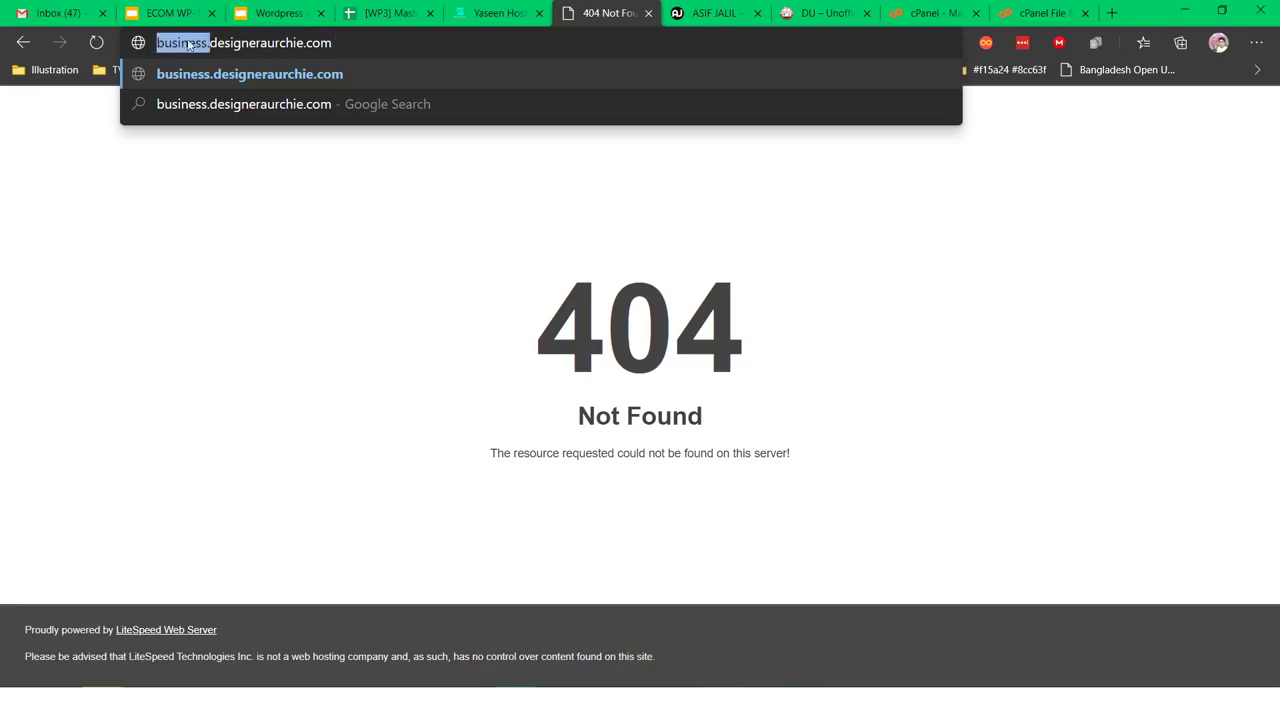
pyautogui.press('BackSpace')
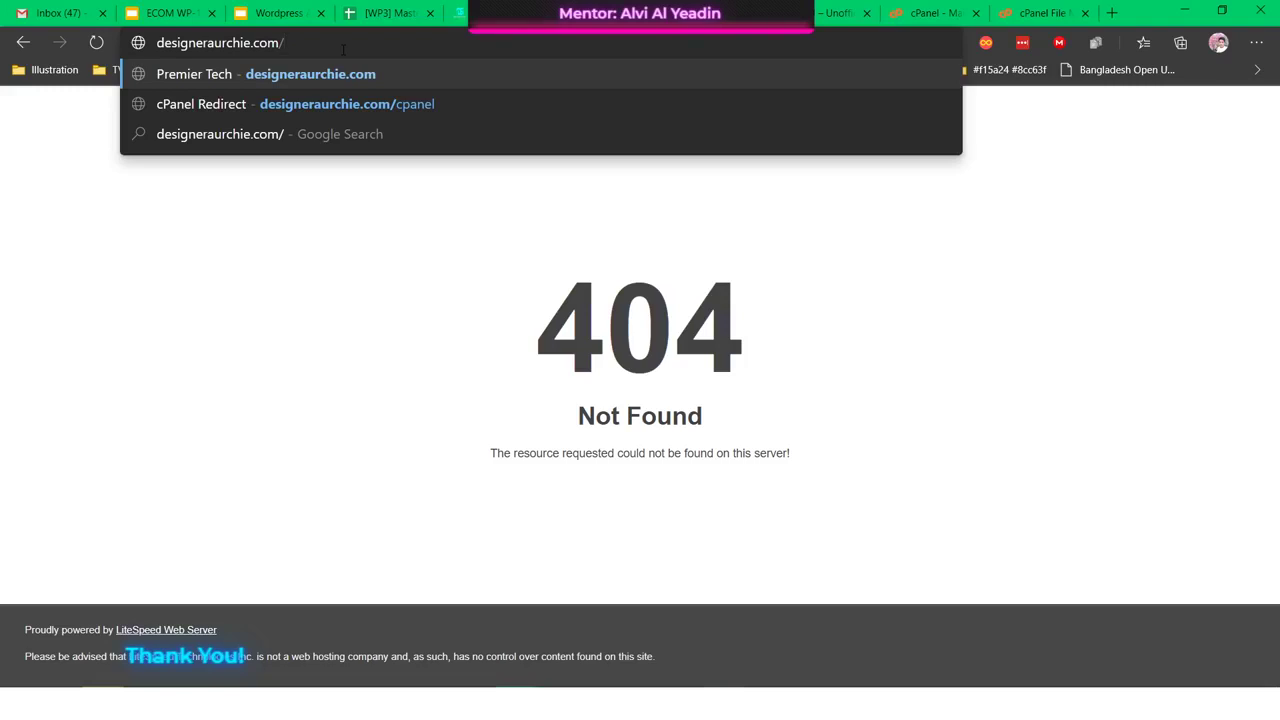
pyautogui.write('bu')
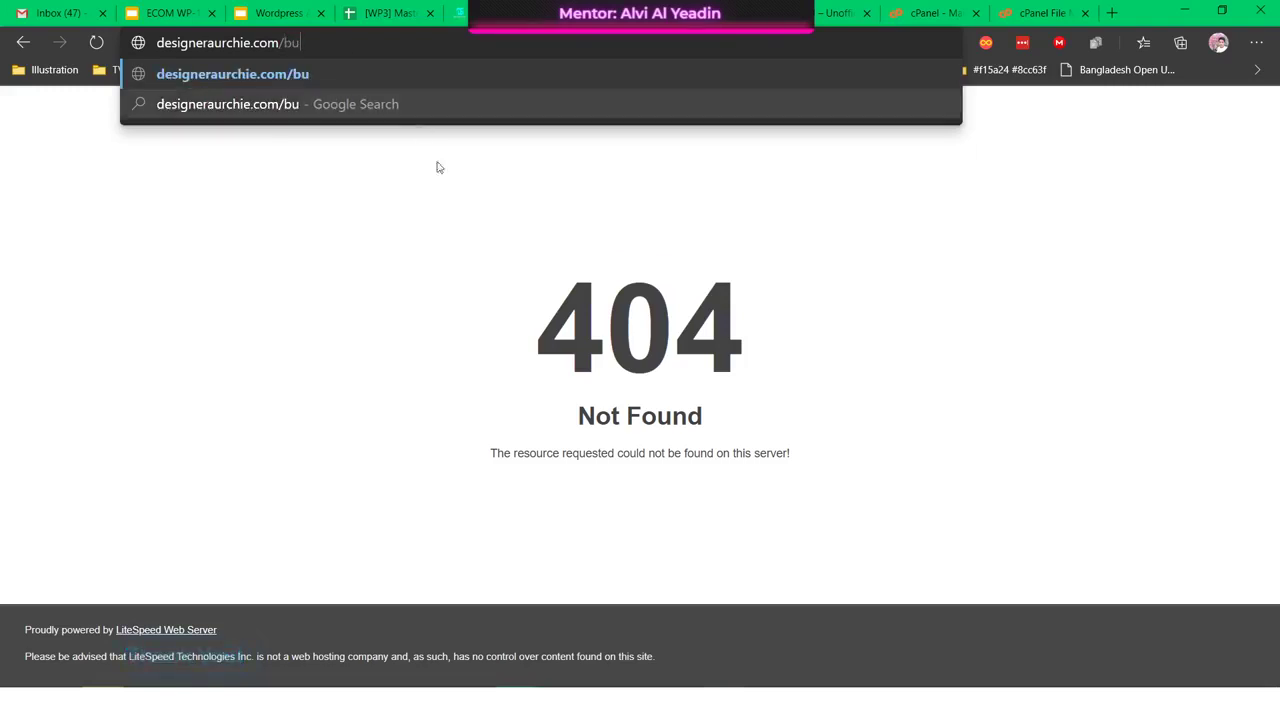
pyautogui.press('Return')
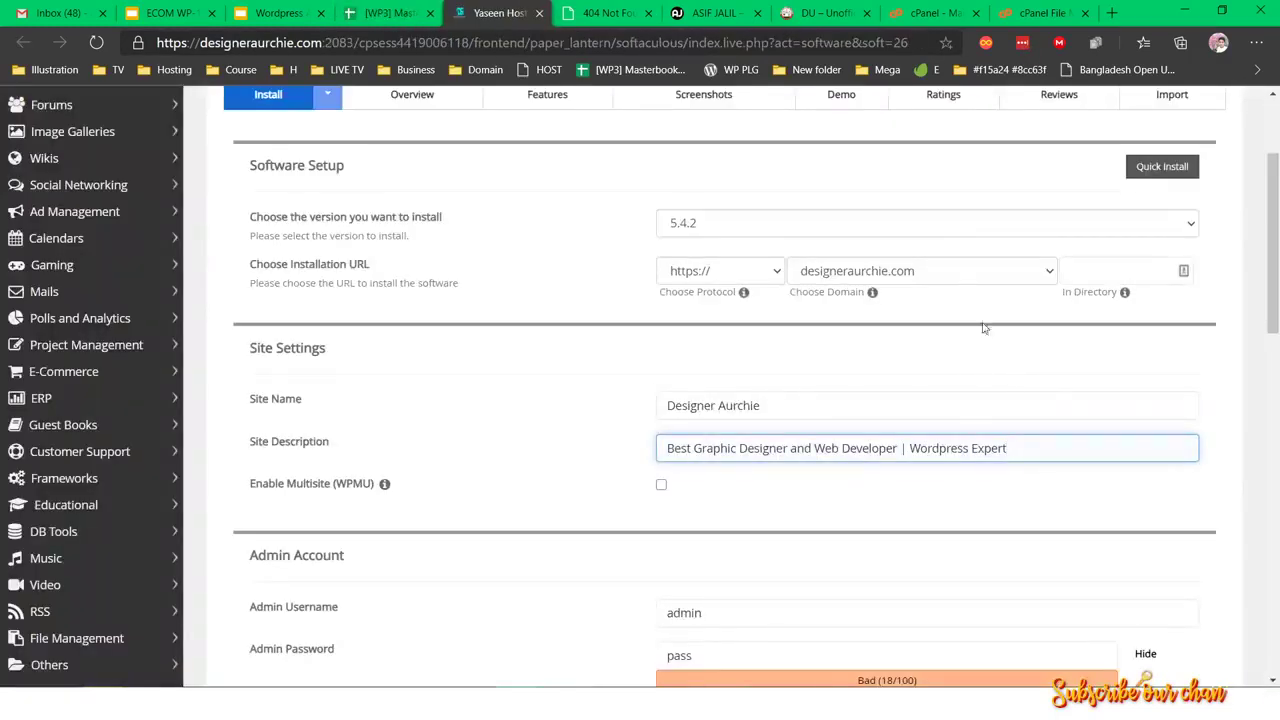
pyautogui.tripleClick(252, 443)
pyautogui.scroll(-3, 335, 254)
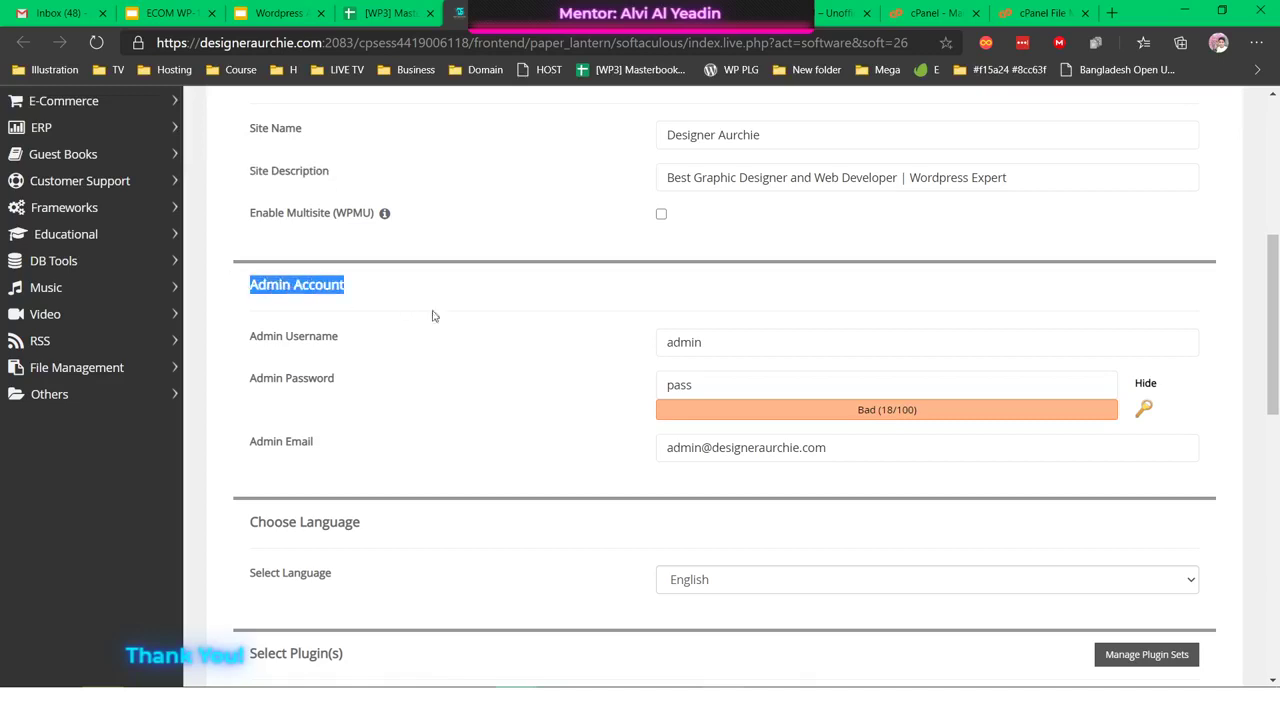
pyautogui.moveTo(432, 316); pyautogui.dragTo(1208, 457)
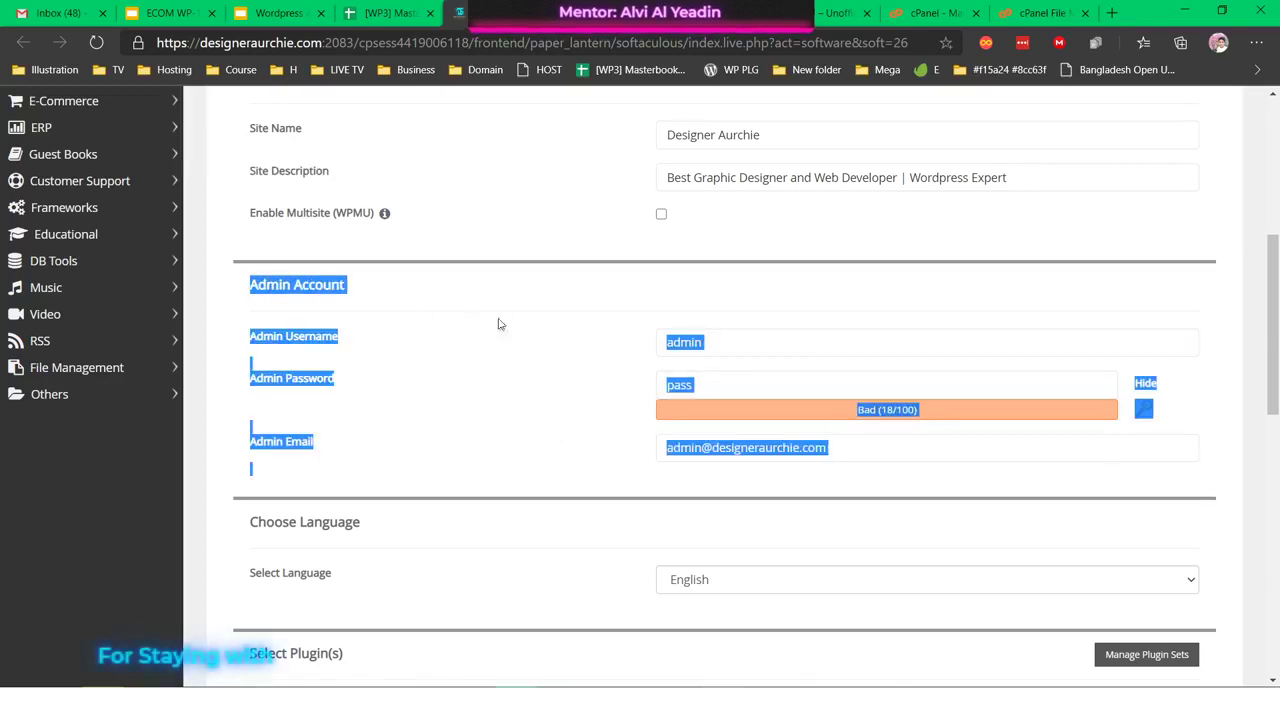
pyautogui.click(655, 267)
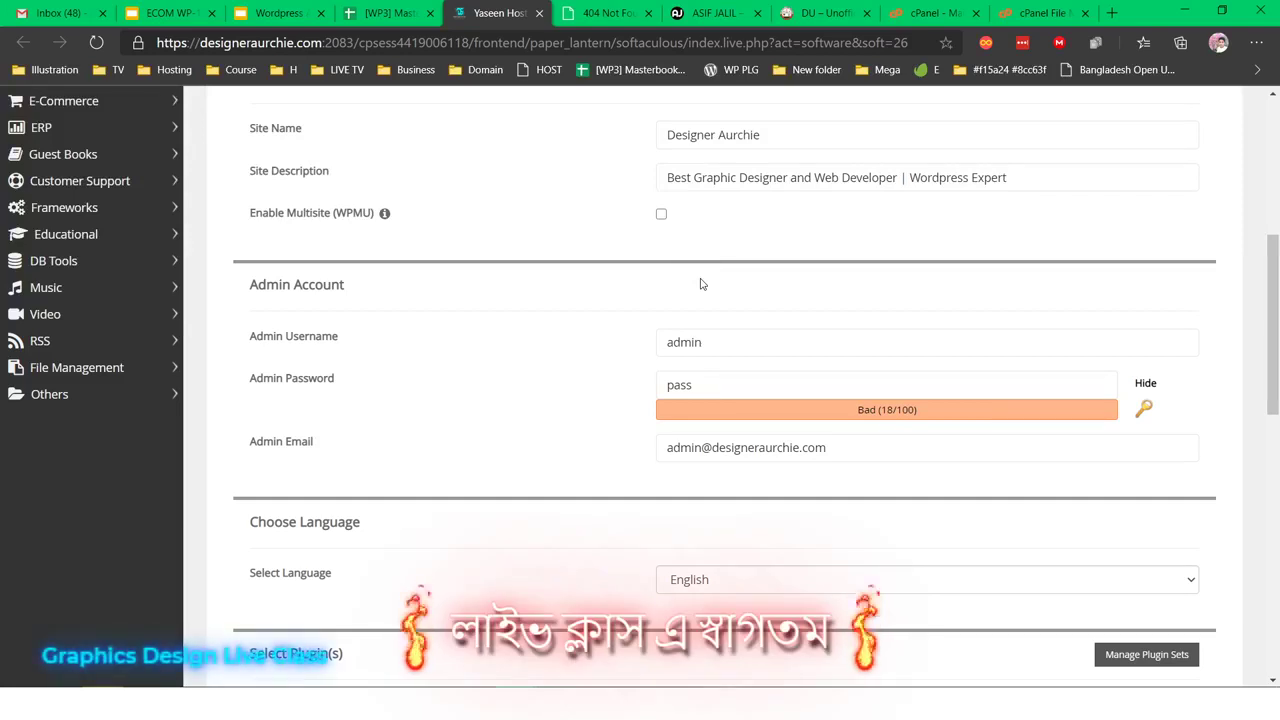
pyautogui.moveTo(706, 341); pyautogui.dragTo(653, 357)
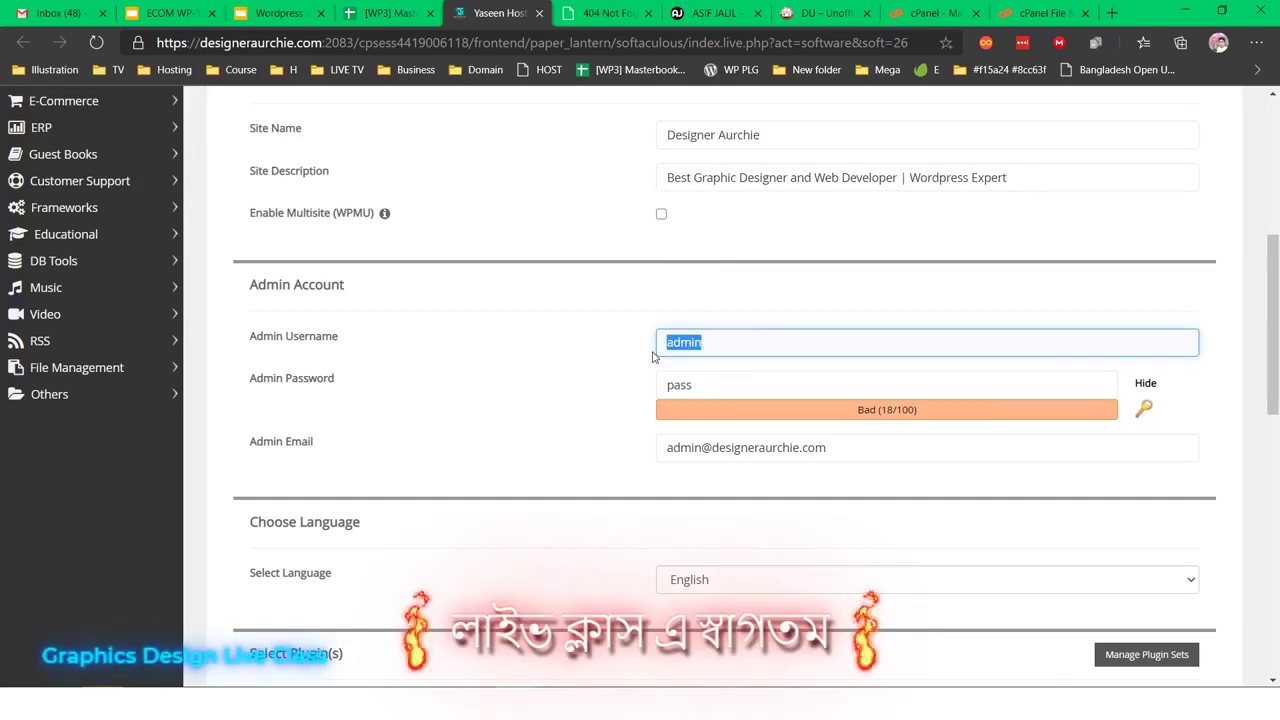
pyautogui.scroll(1, 591, 352)
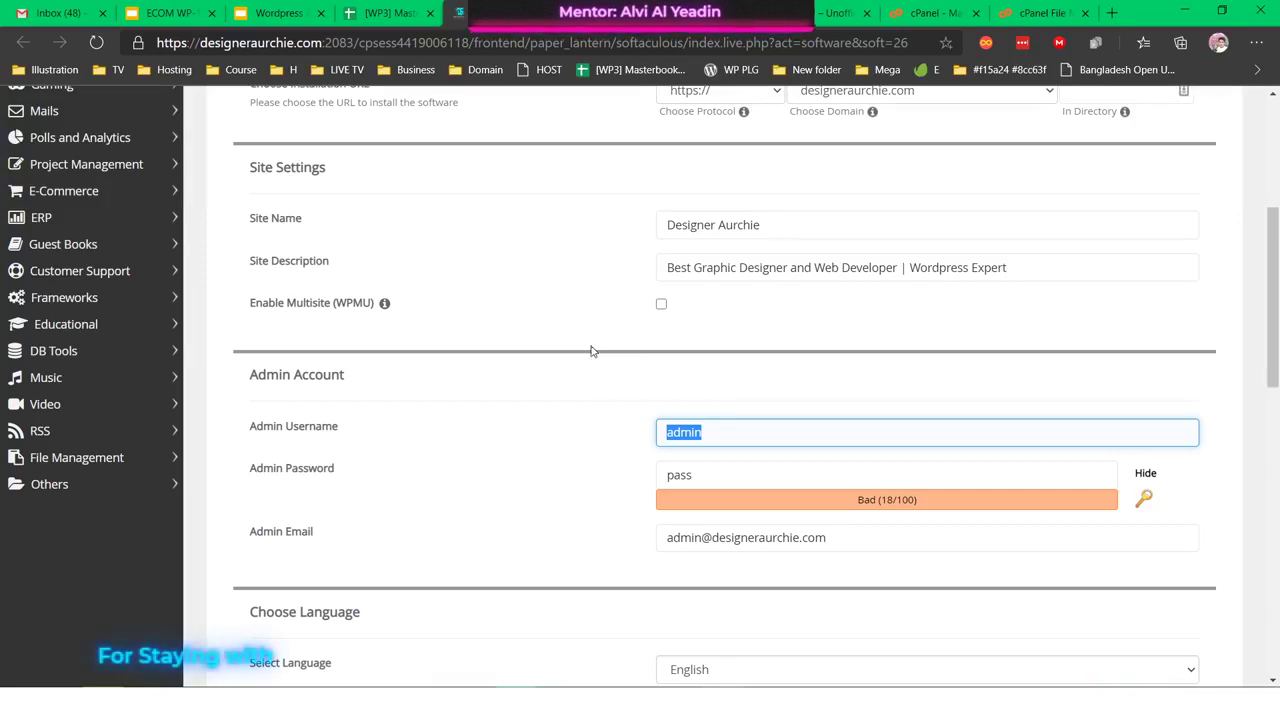
pyautogui.moveTo(729, 426); pyautogui.dragTo(557, 429)
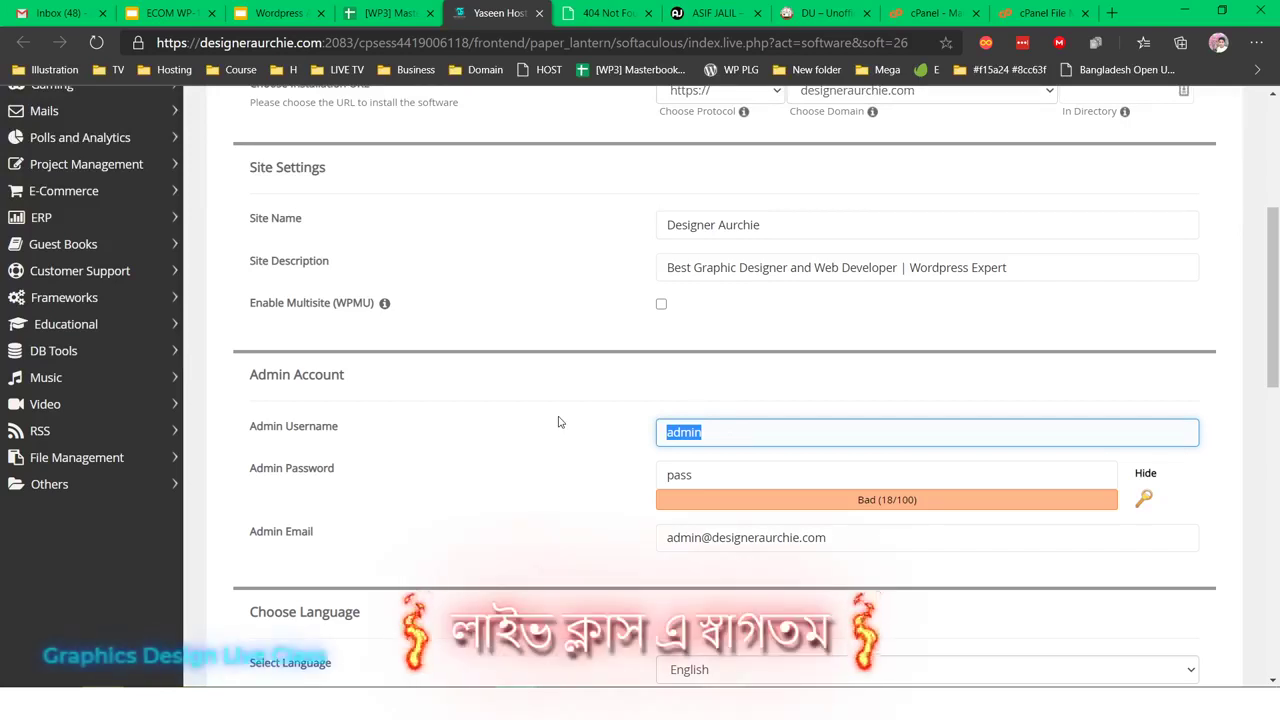
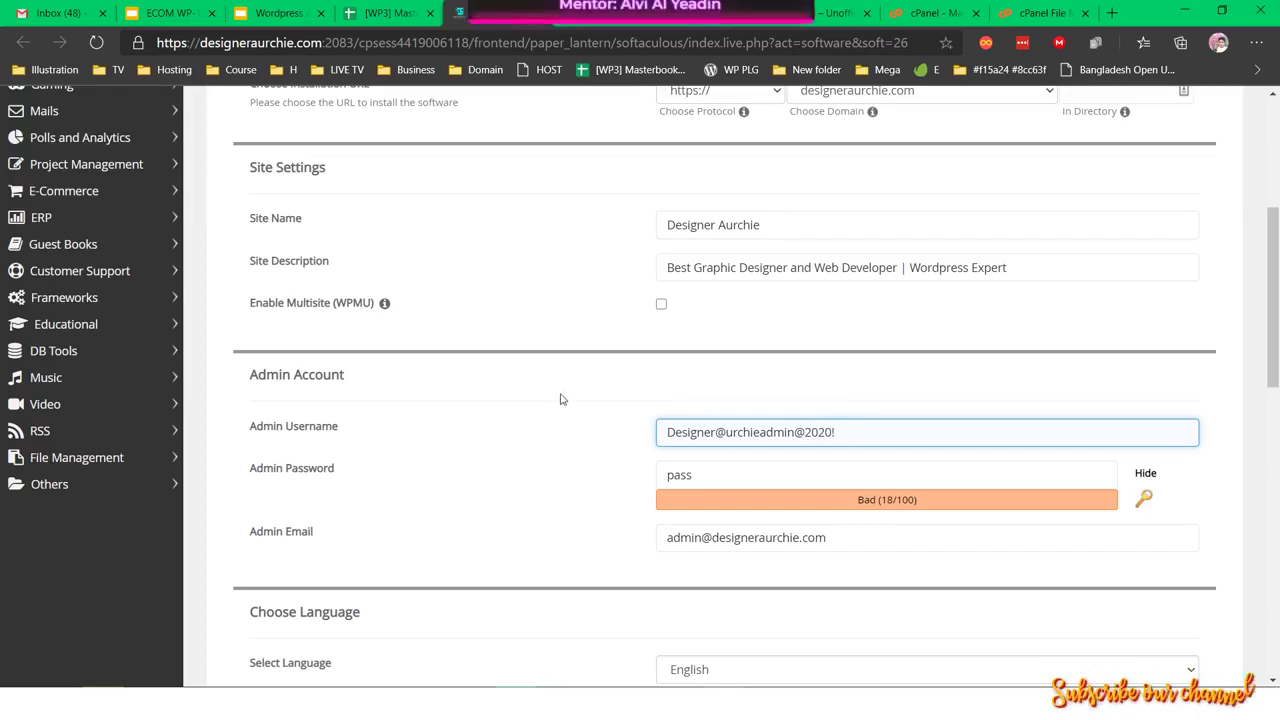
# Enter a custom admin username and a new admin password rated Strong (100/100).
pyautogui.click(875, 432)
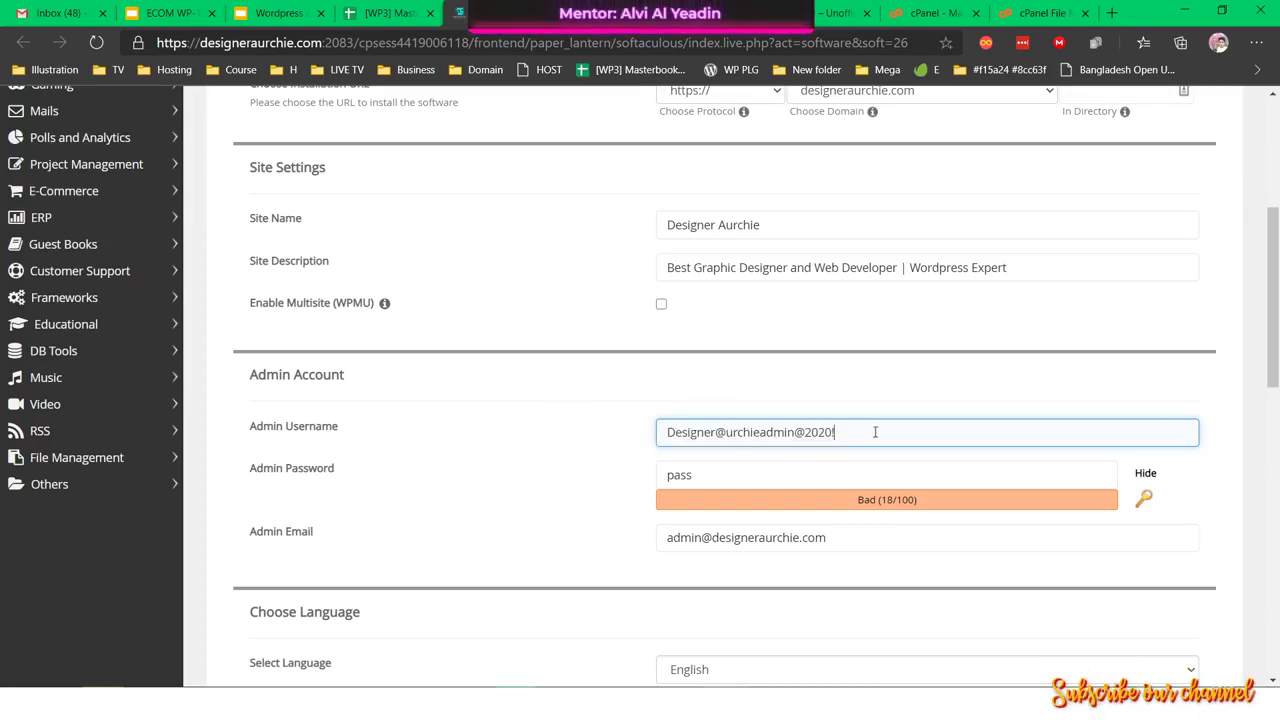
pyautogui.moveTo(695, 432); pyautogui.dragTo(483, 385)
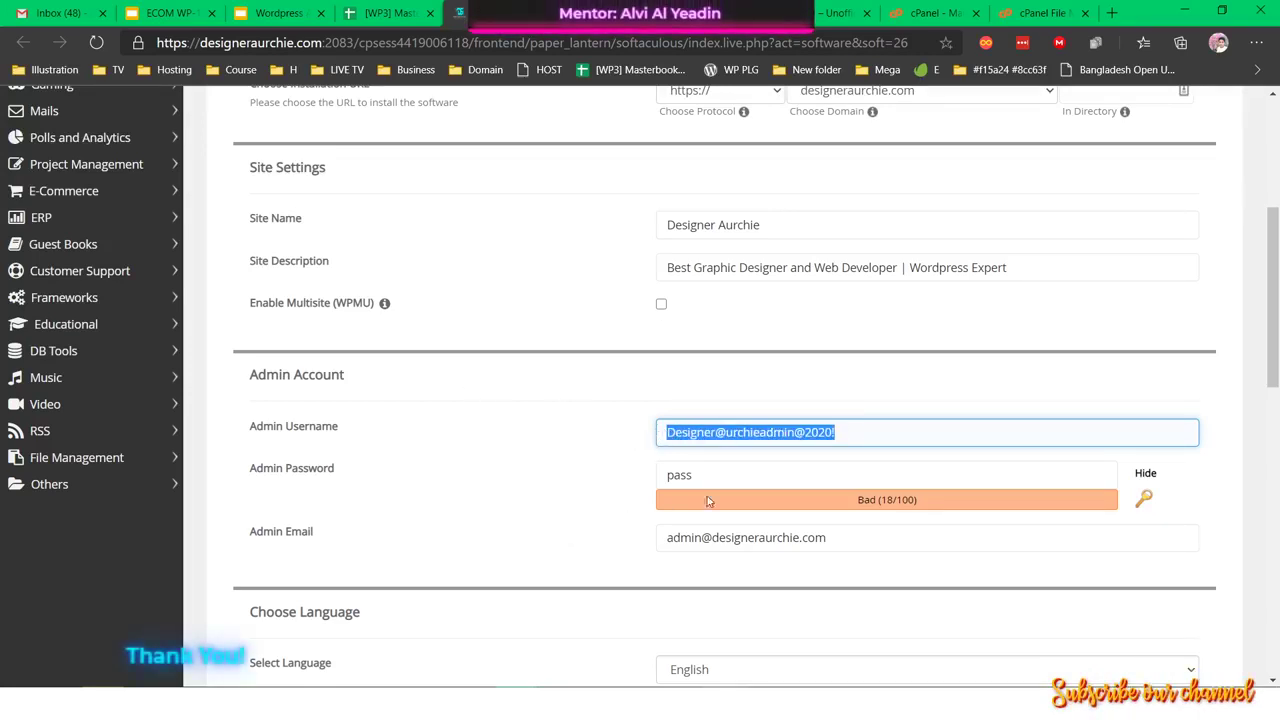
pyautogui.moveTo(707, 477); pyautogui.dragTo(623, 491)
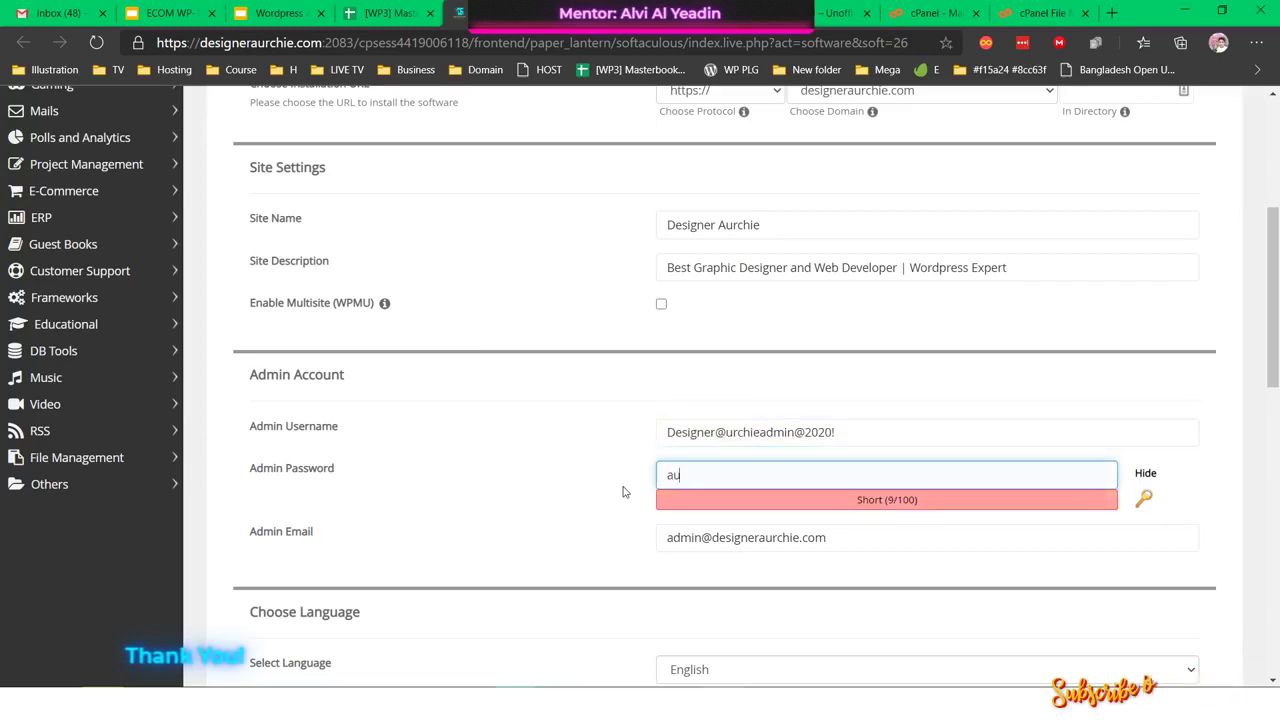
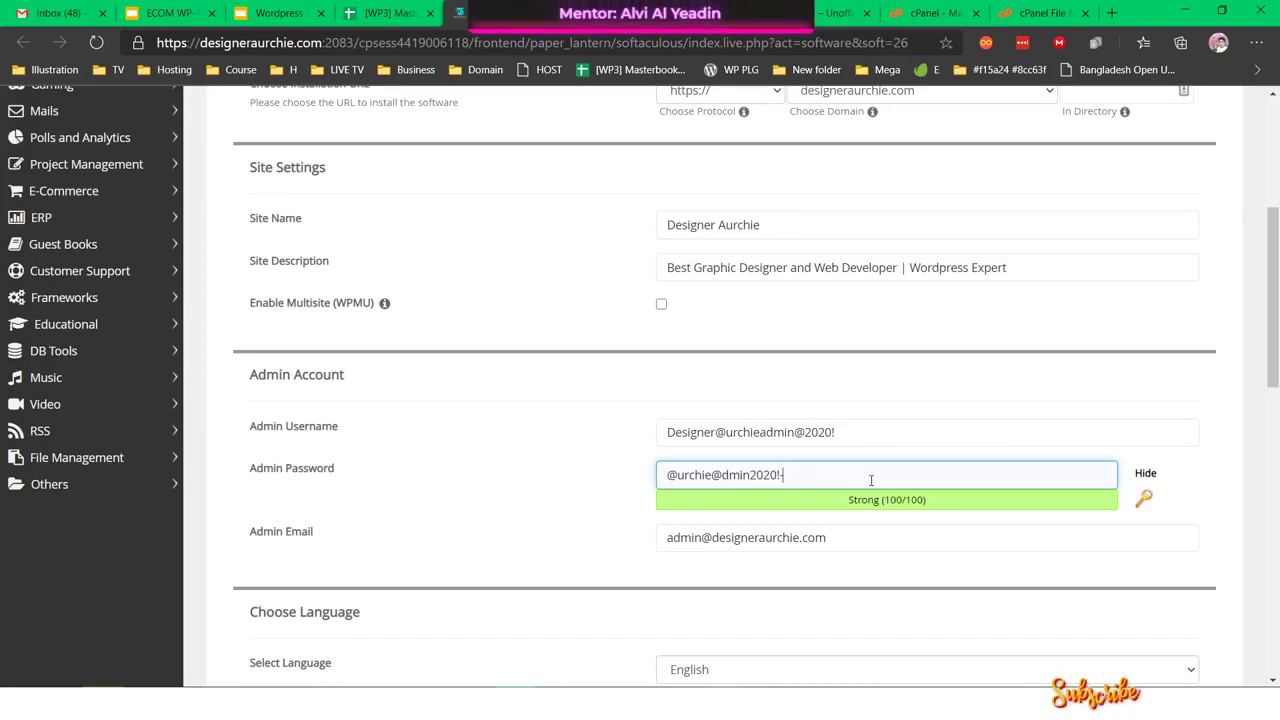
pyautogui.click(855, 400)
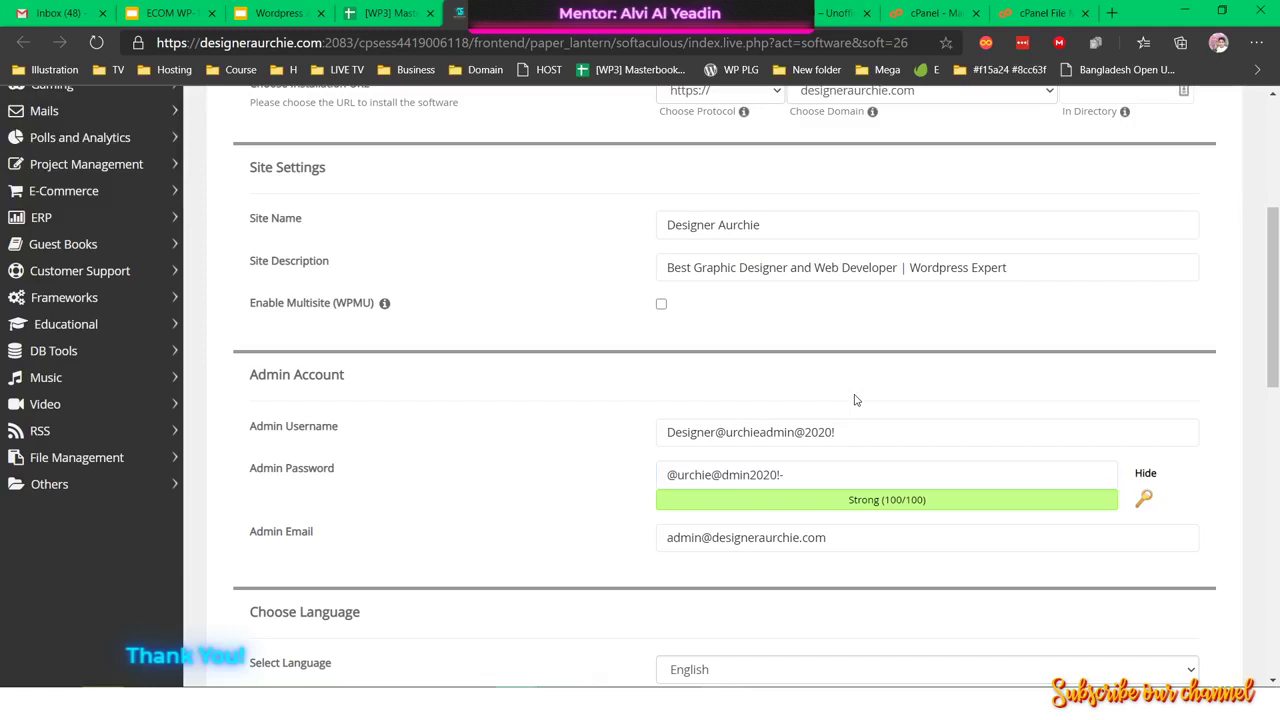
# Launch Notepad and copy the admin username and password into it on separate lines.
pyautogui.press('super+r')
pyautogui.write('notepad')
pyautogui.press('Return')
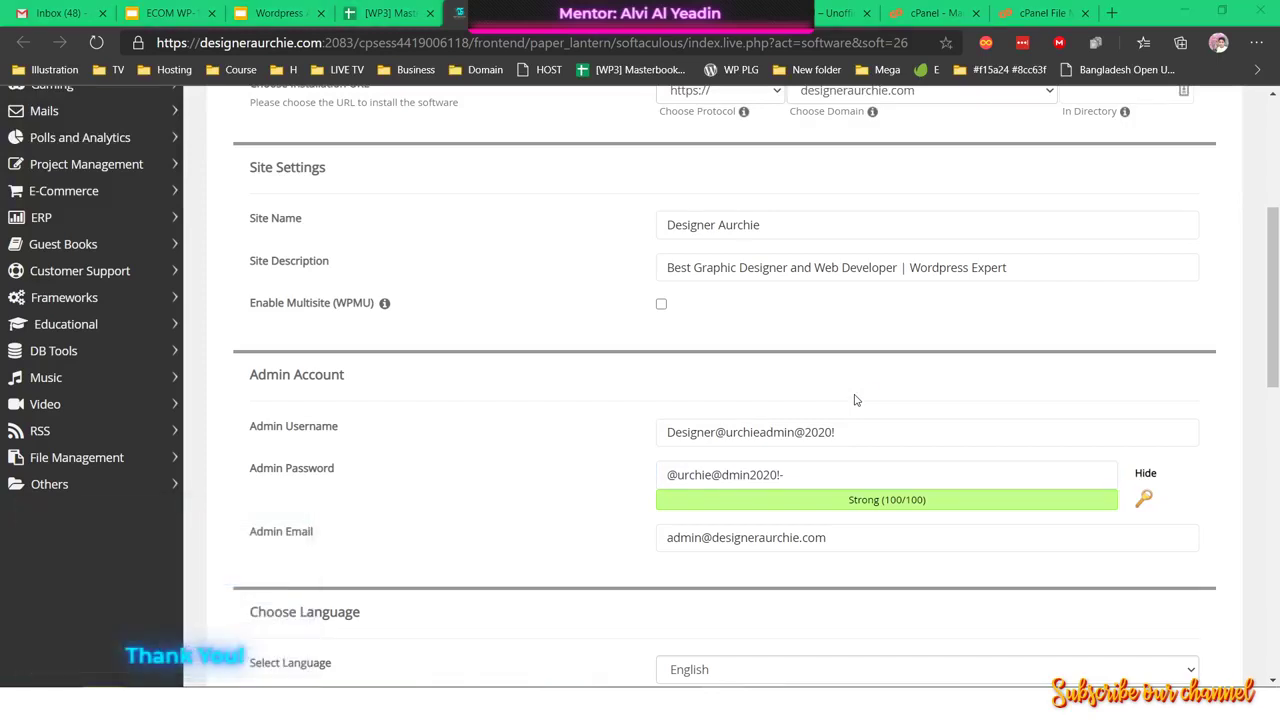
pyautogui.moveTo(711, 195); pyautogui.dragTo(1270, 292)
pyautogui.tripleClick(875, 431)
pyautogui.hotkey('ctrl', 'c')
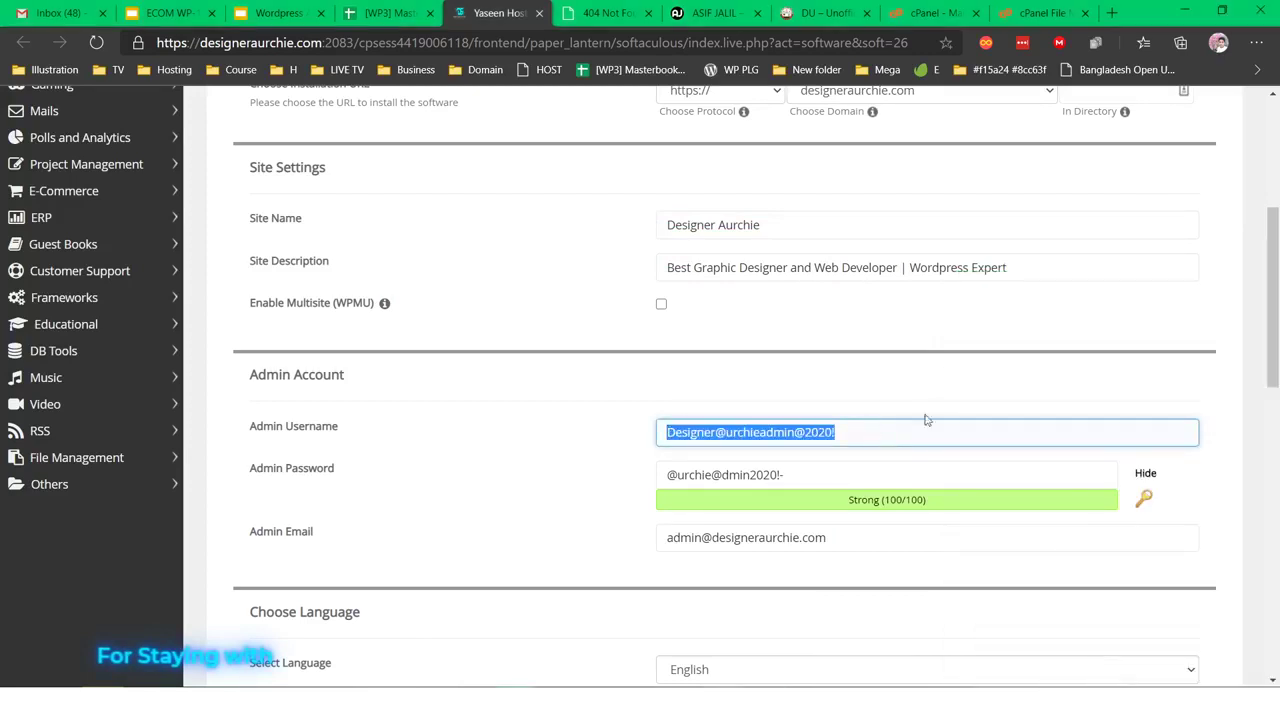
pyautogui.hotkey('alt', 'Tab')
pyautogui.hotkey('ctrl', 'v')
pyautogui.hotkey('ctrl', 'a')
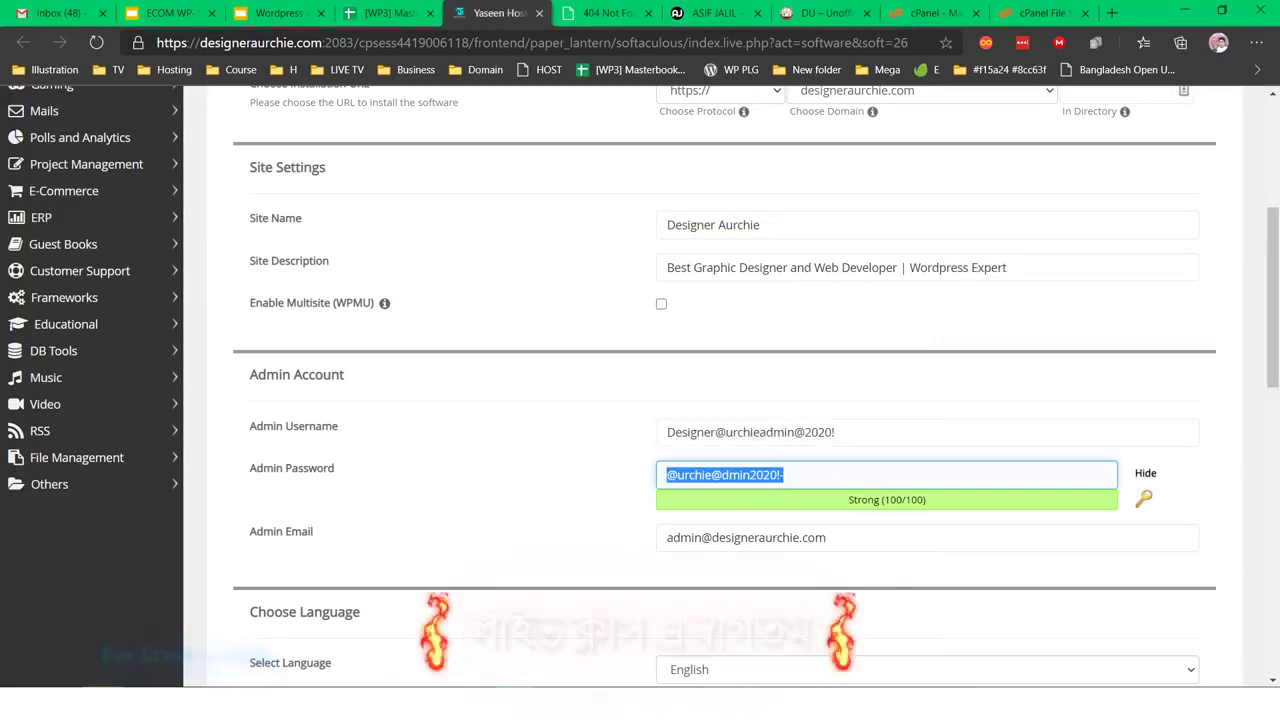
pyautogui.hotkey('ctrl', 'c')
pyautogui.hotkey('alt', 'Tab')
pyautogui.hotkey('ctrl', 'v')
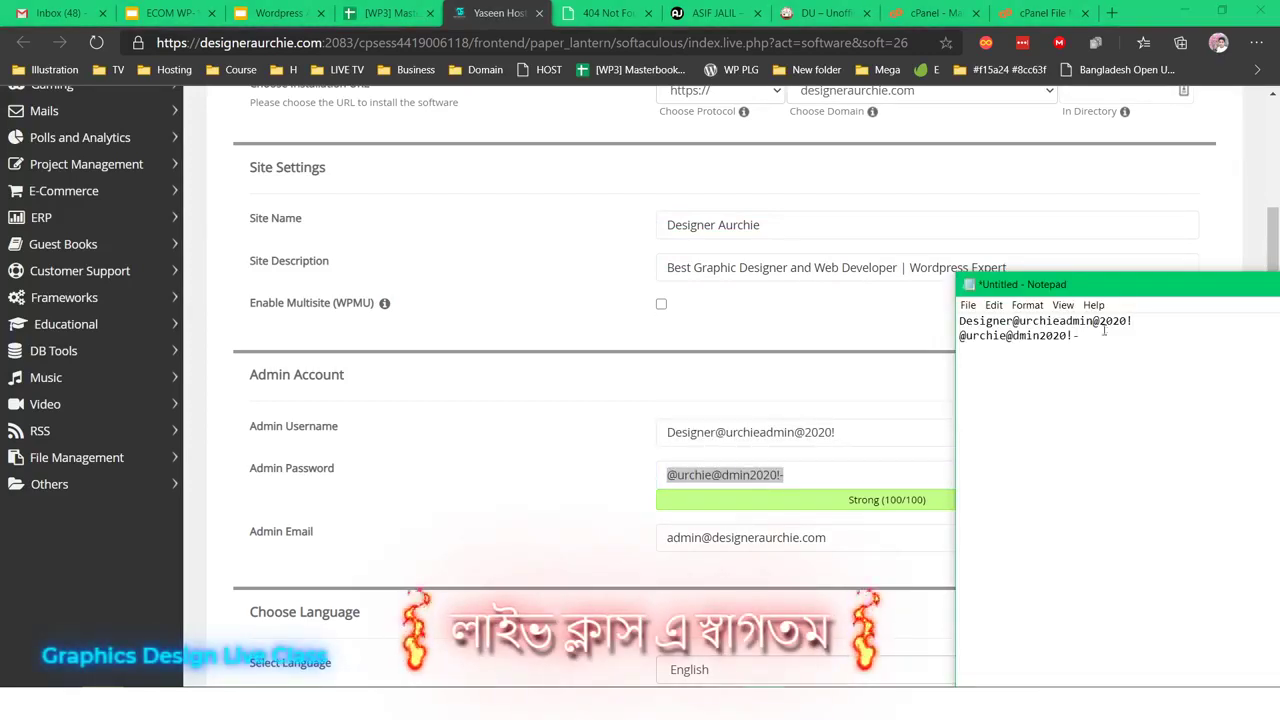
# Back on the install form, overwrite the default Admin Email with a testing Gmail address.
pyautogui.hotkey('ctrl', 'a')
pyautogui.click(815, 326)
pyautogui.scroll(-1, 815, 326)
pyautogui.scroll(-4, 815, 326)
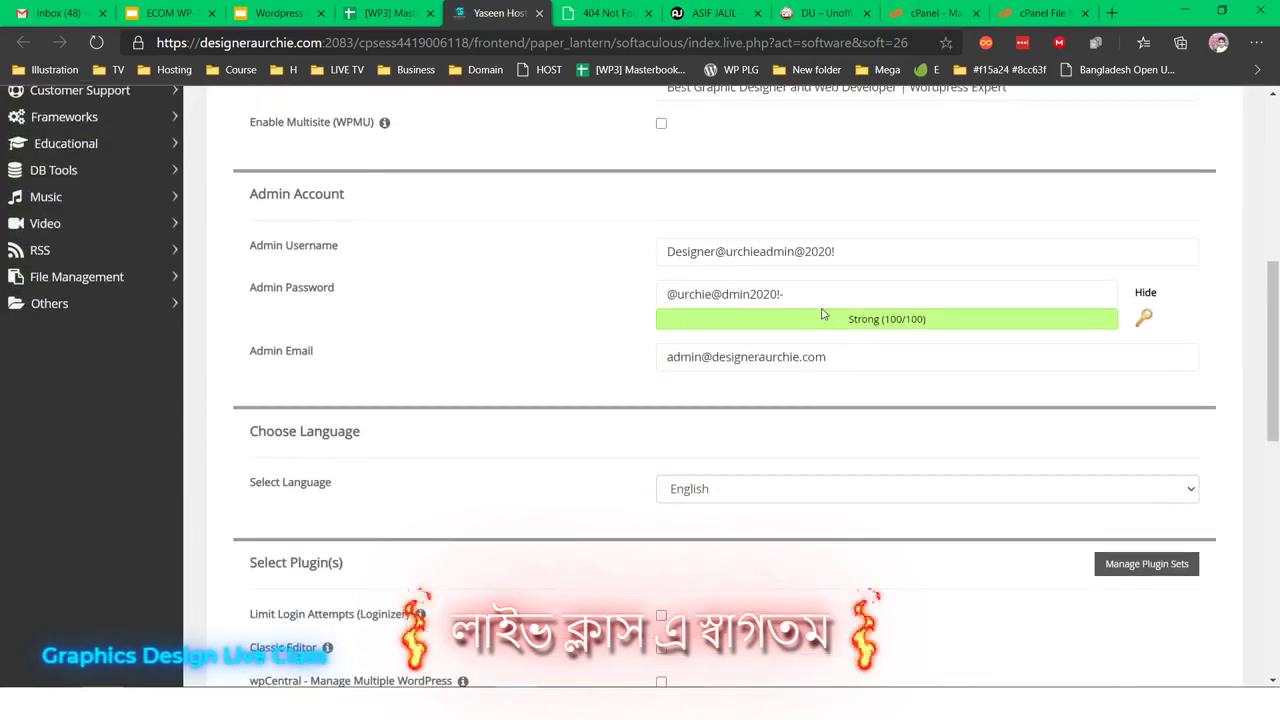
pyautogui.moveTo(249, 261); pyautogui.dragTo(310, 261)
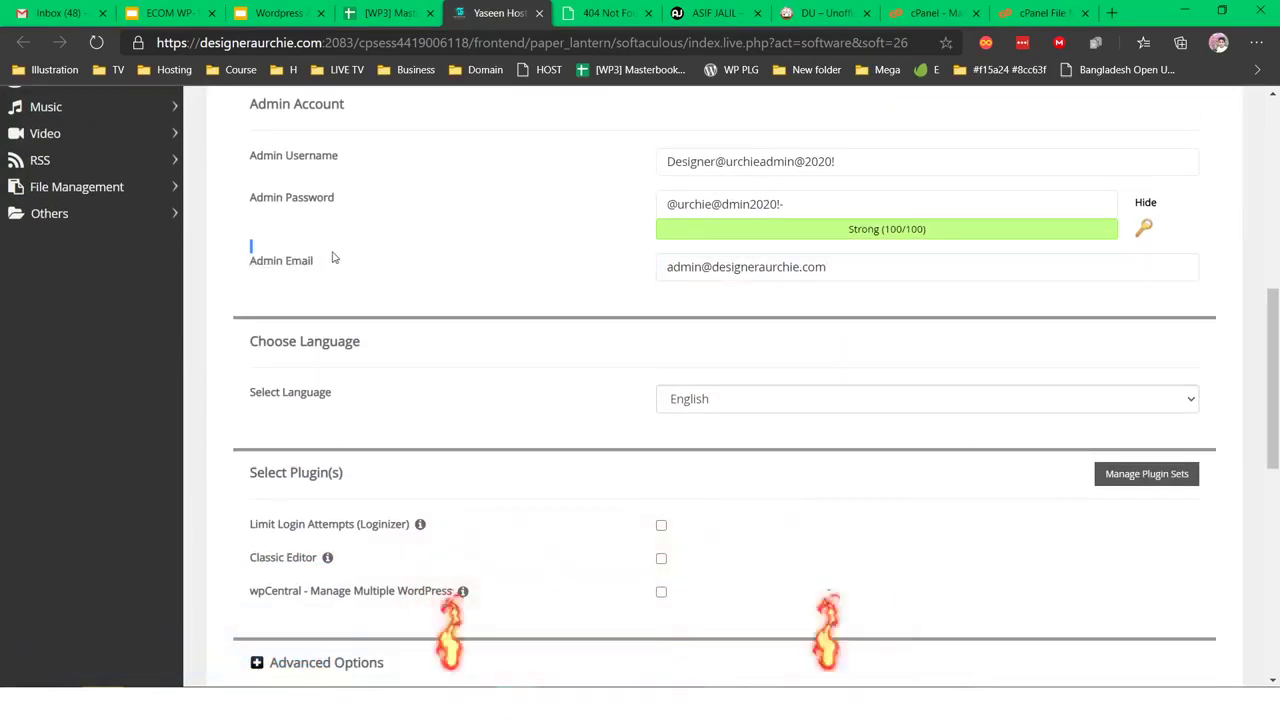
pyautogui.click(813, 267)
pyautogui.moveTo(699, 258); pyautogui.dragTo(732, 278)
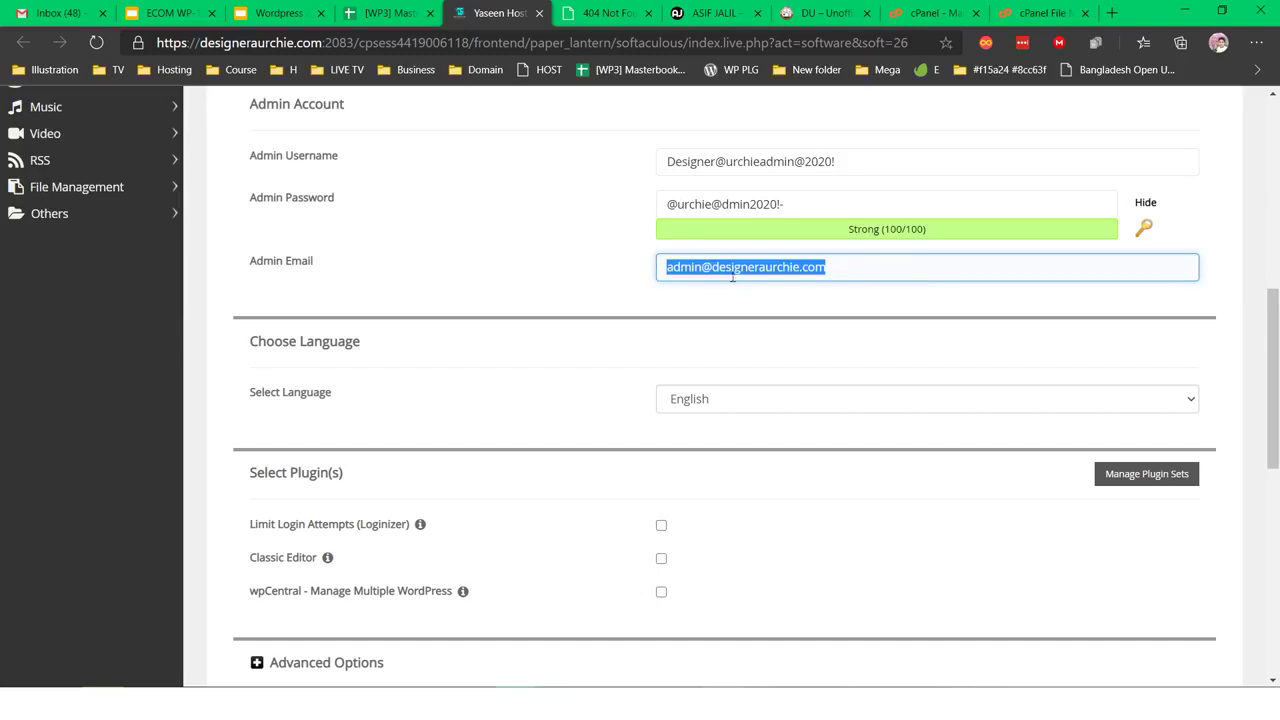
pyautogui.click(667, 267)
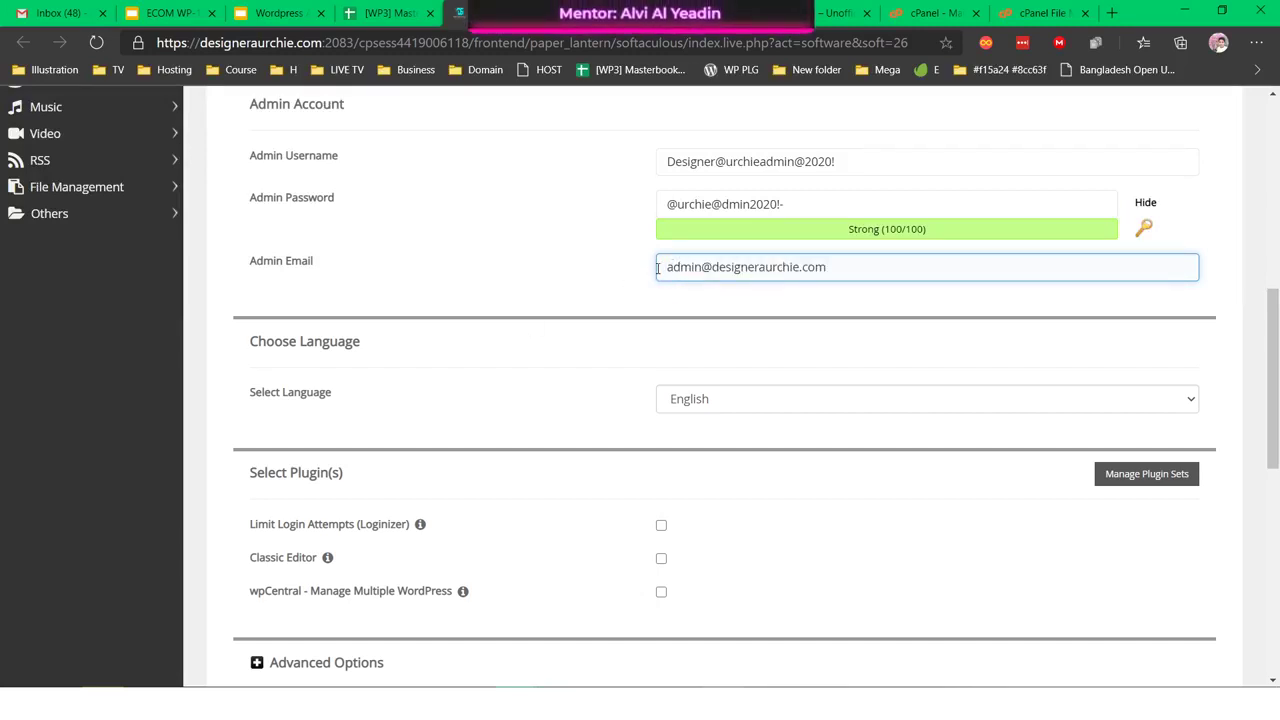
pyautogui.moveTo(658, 268); pyautogui.dragTo(878, 305)
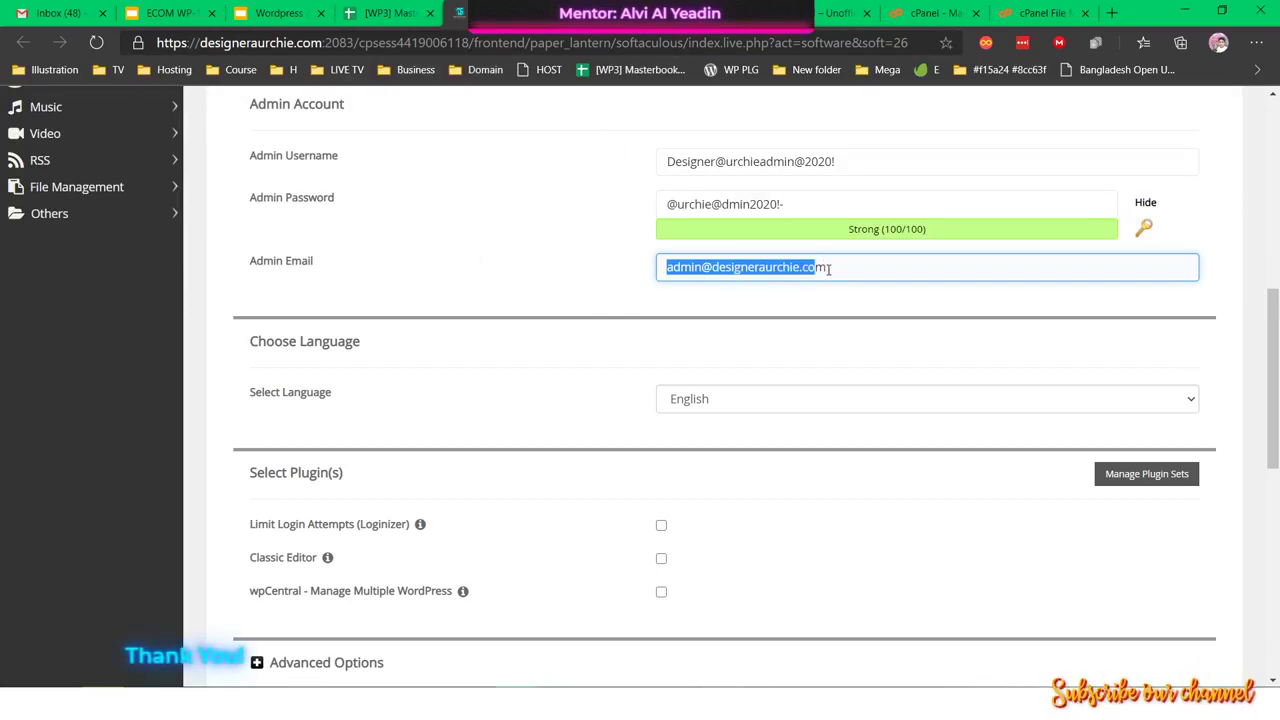
pyautogui.moveTo(828, 268); pyautogui.dragTo(580, 251)
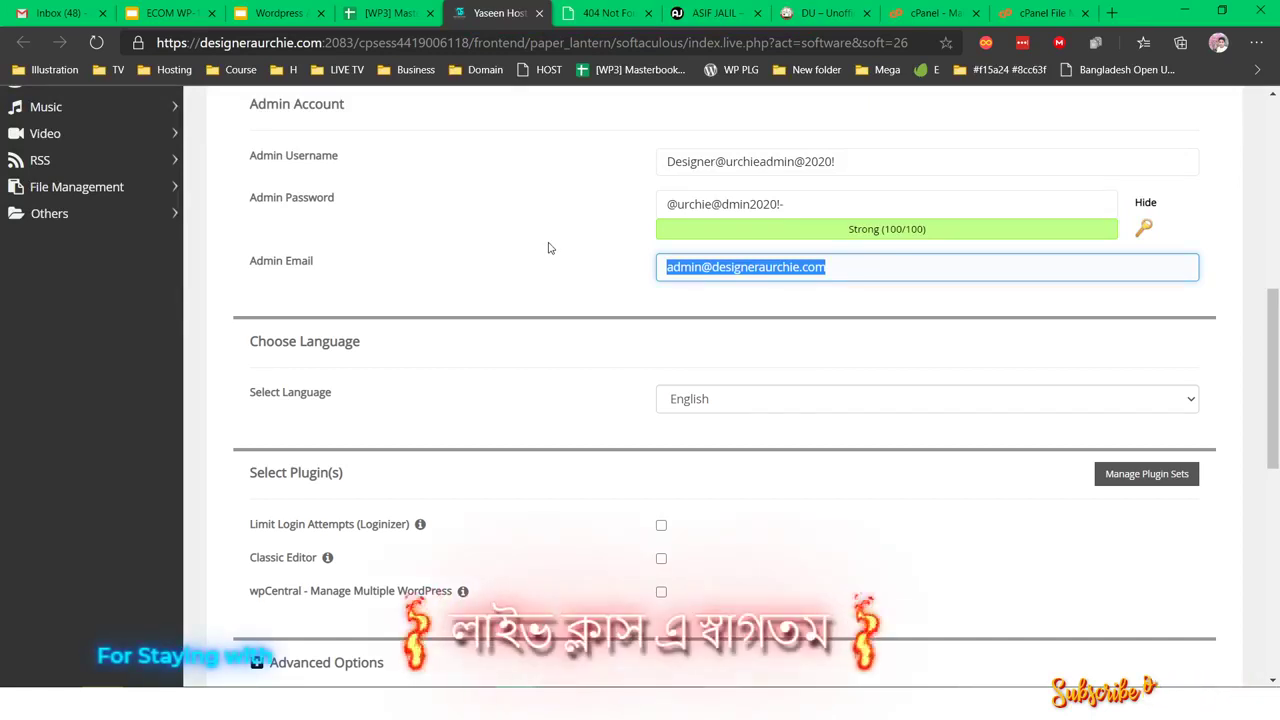
pyautogui.write('demo@')
pyautogui.press('BackSpace')
pyautogui.press('BackSpace')
pyautogui.press('BackSpace')
pyautogui.press('BackSpace')
pyautogui.press('BackSpace')
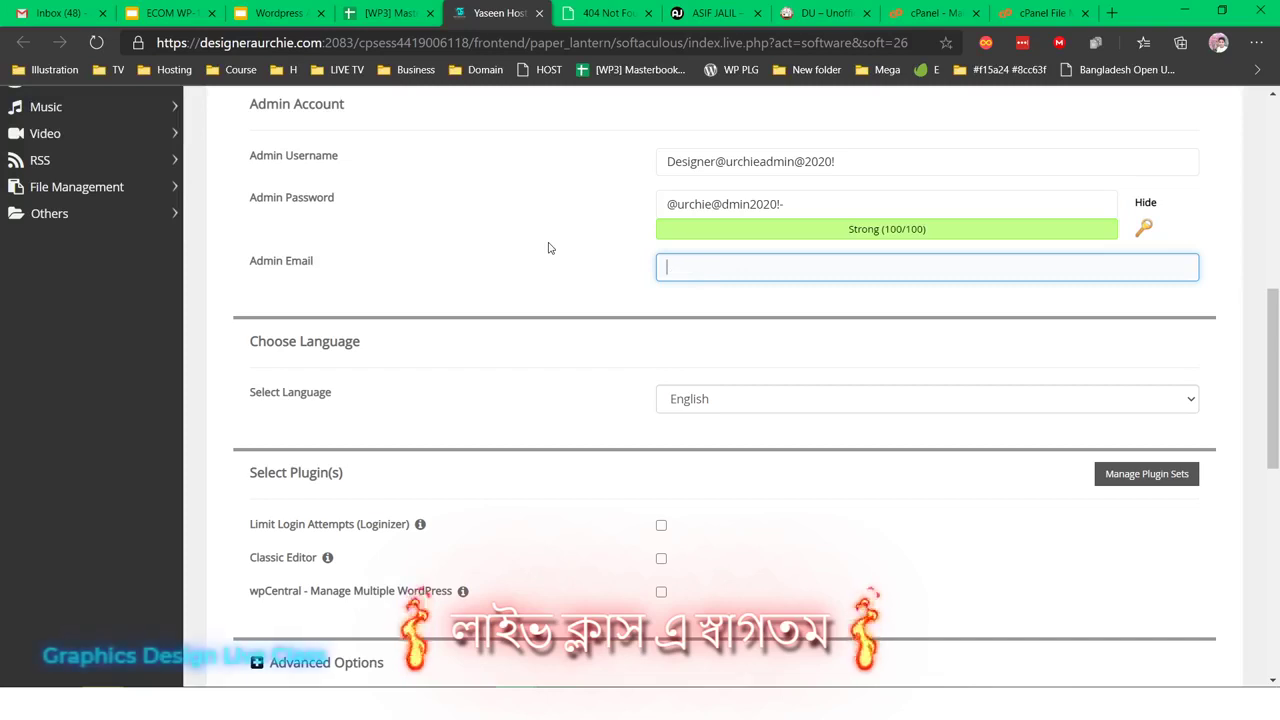
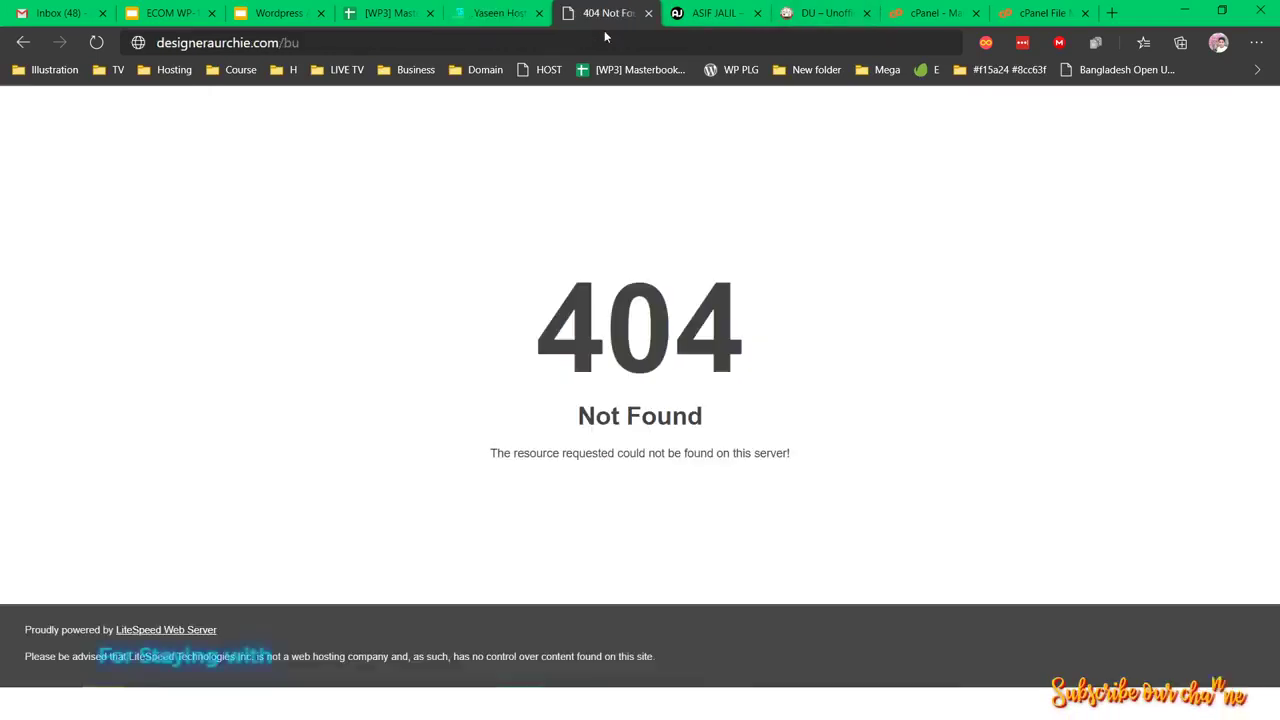
pyautogui.click(605, 12)
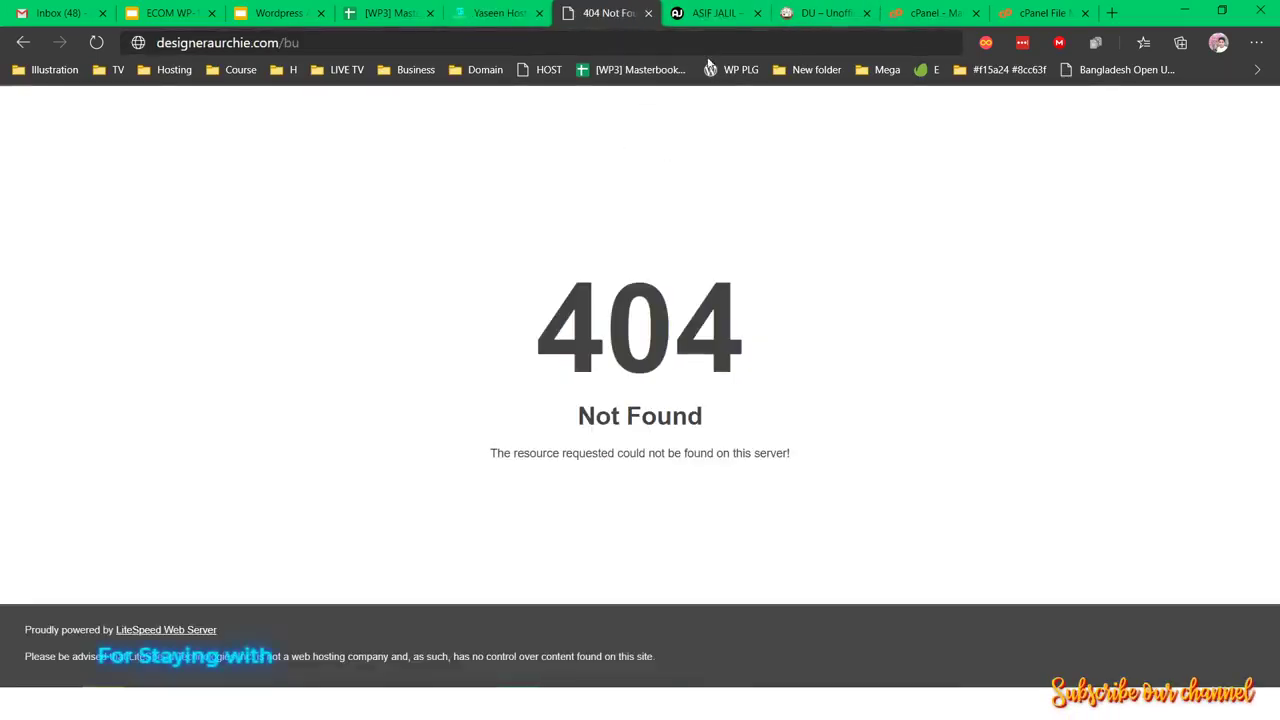
pyautogui.click(712, 12)
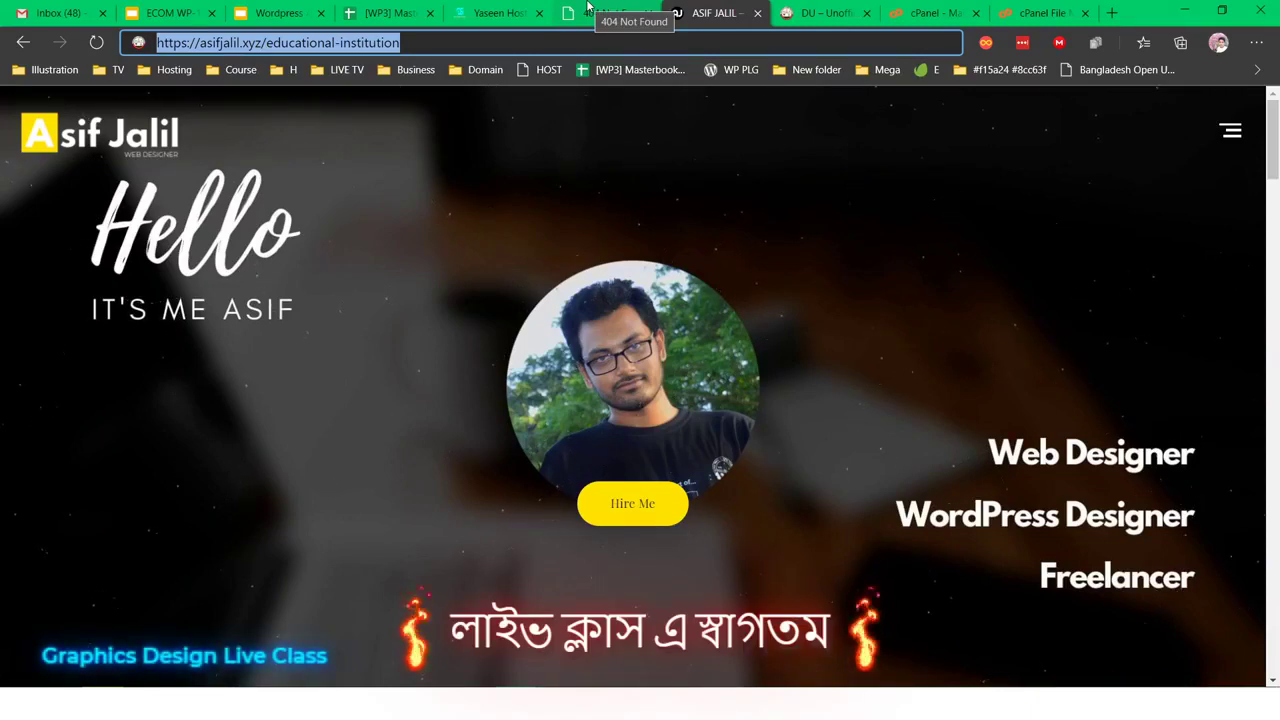
pyautogui.click(588, 10)
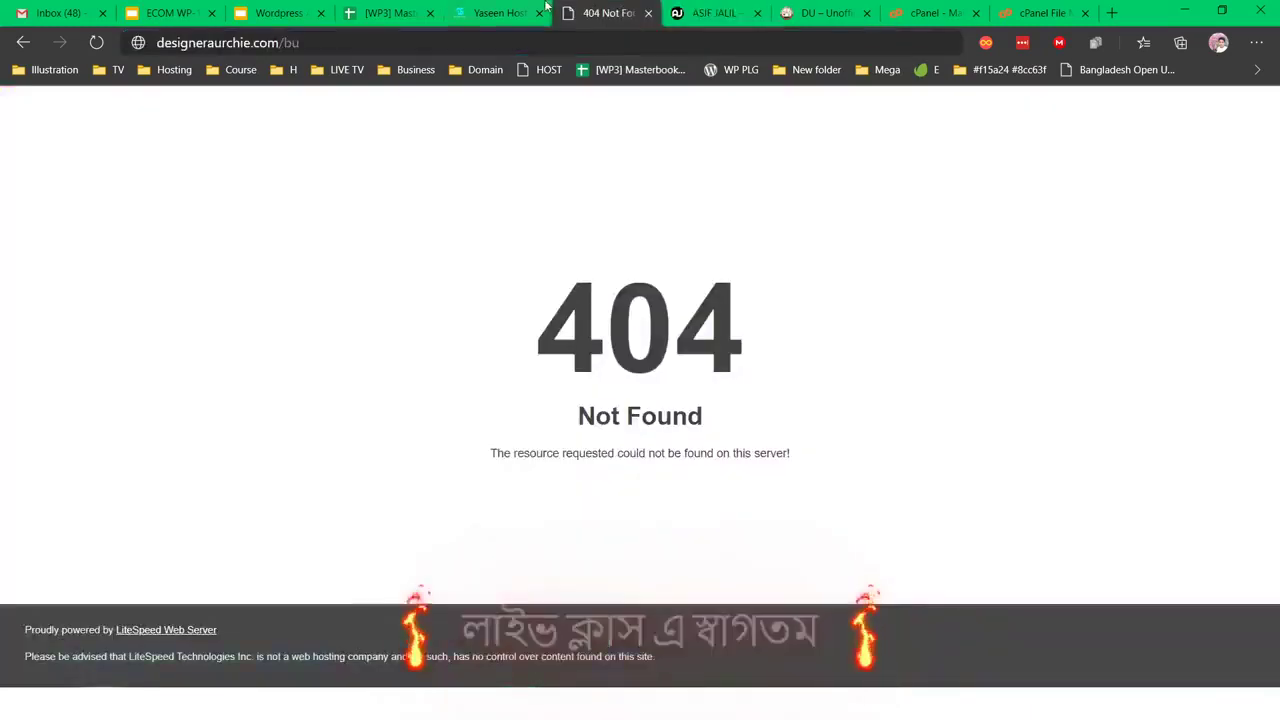
pyautogui.click(545, 6)
pyautogui.scroll(5, 1000, 240)
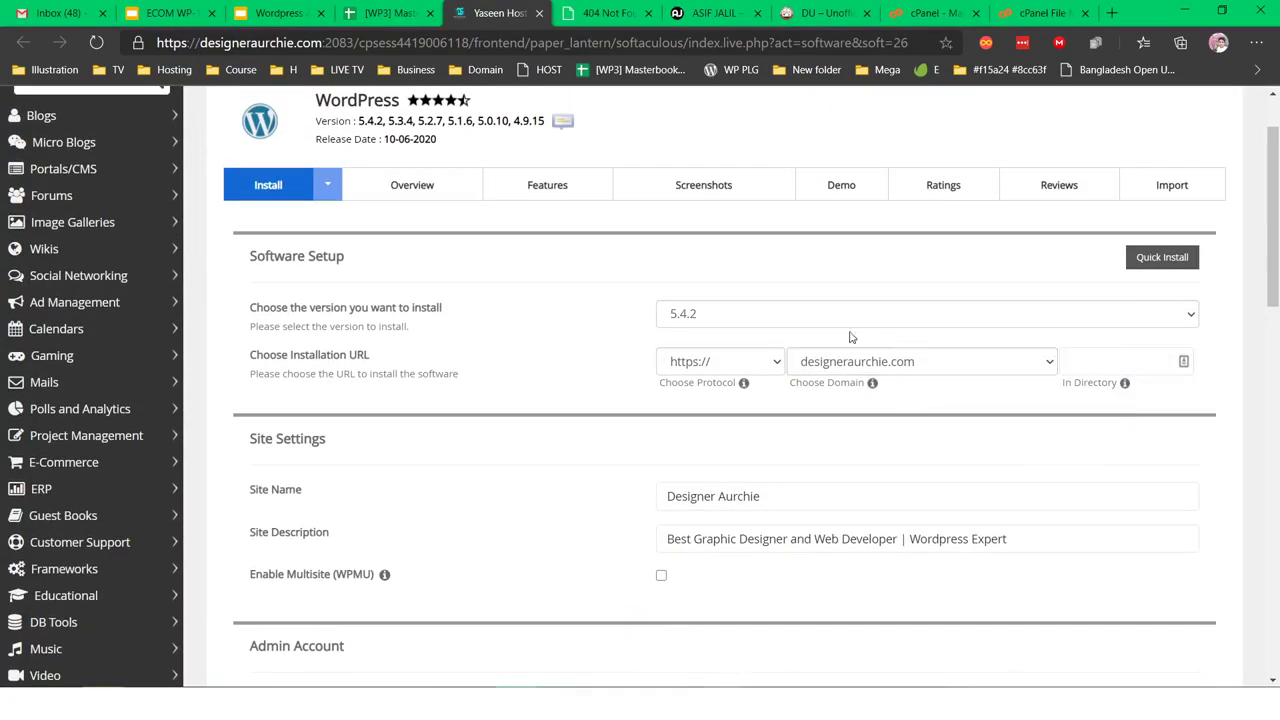
pyautogui.click(1064, 362)
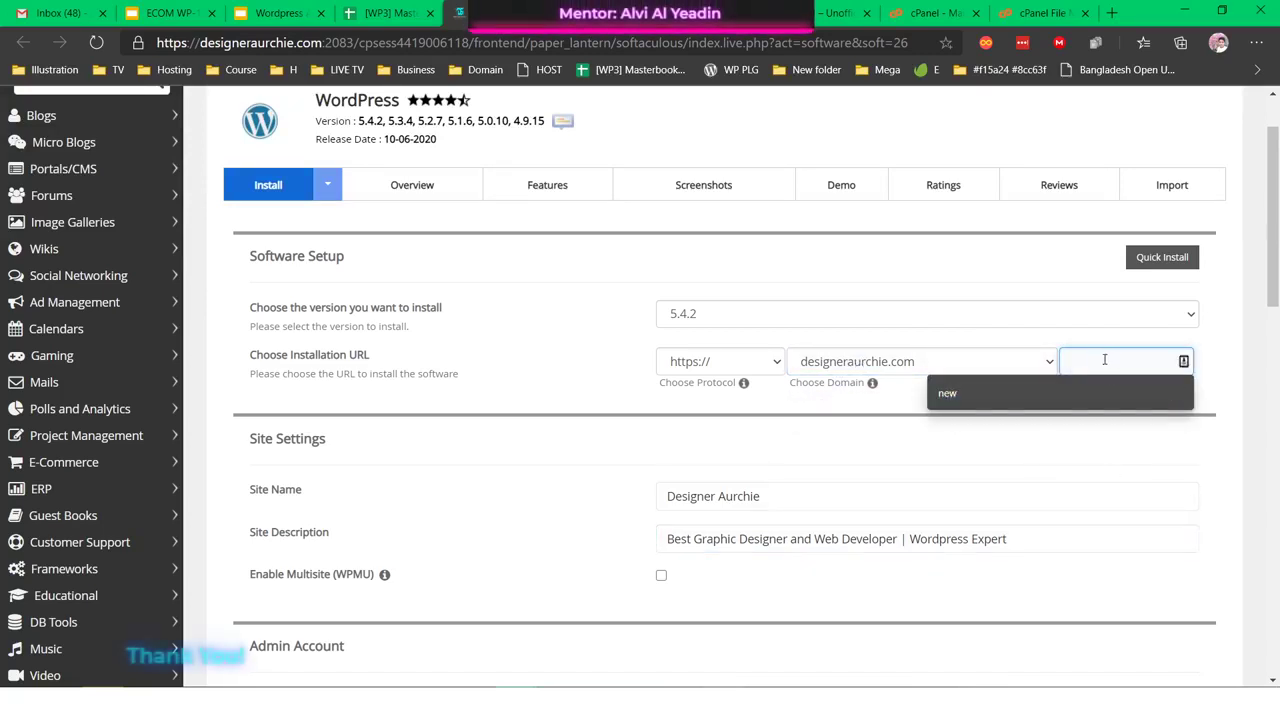
pyautogui.write('new')
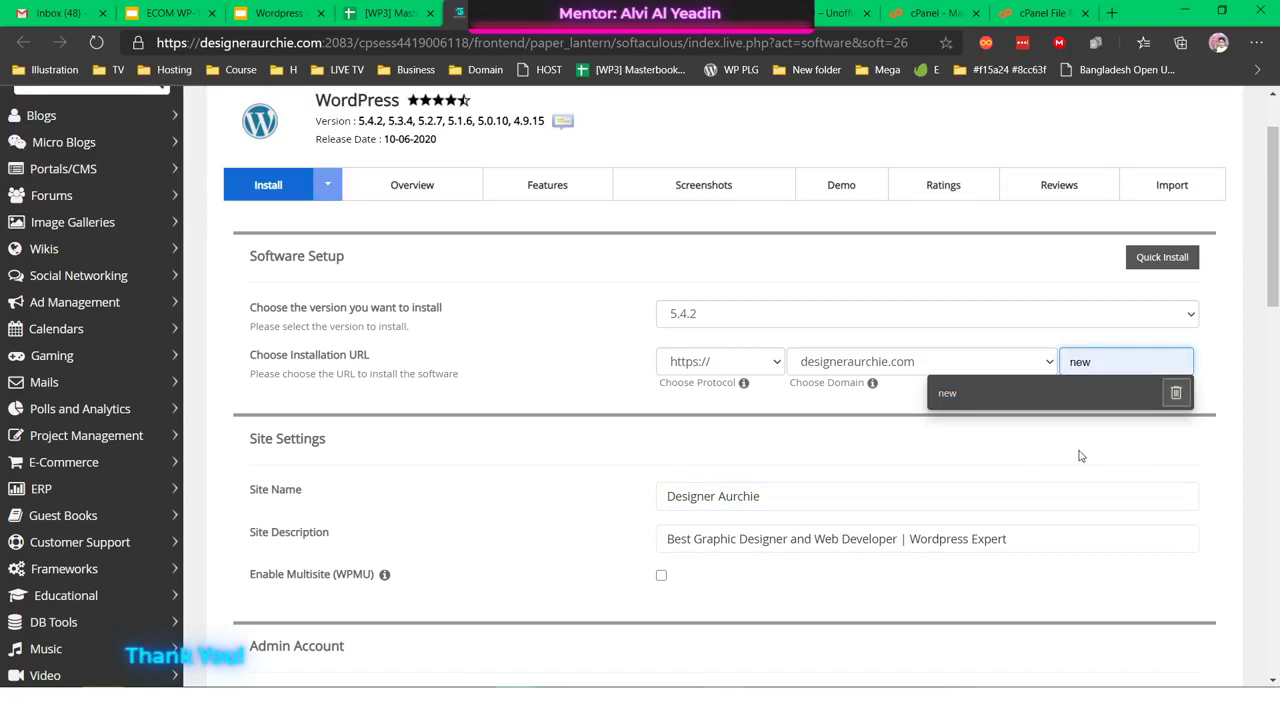
pyautogui.scroll(-3, 1080, 456)
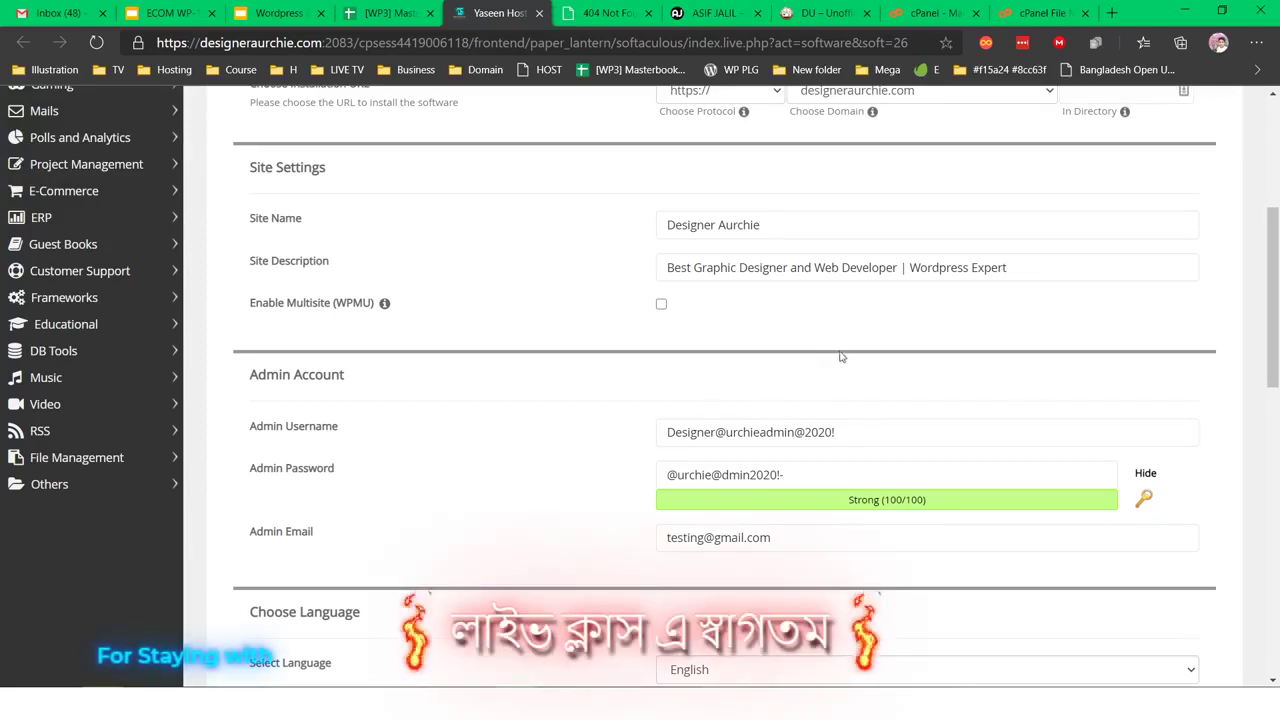
pyautogui.click(735, 430)
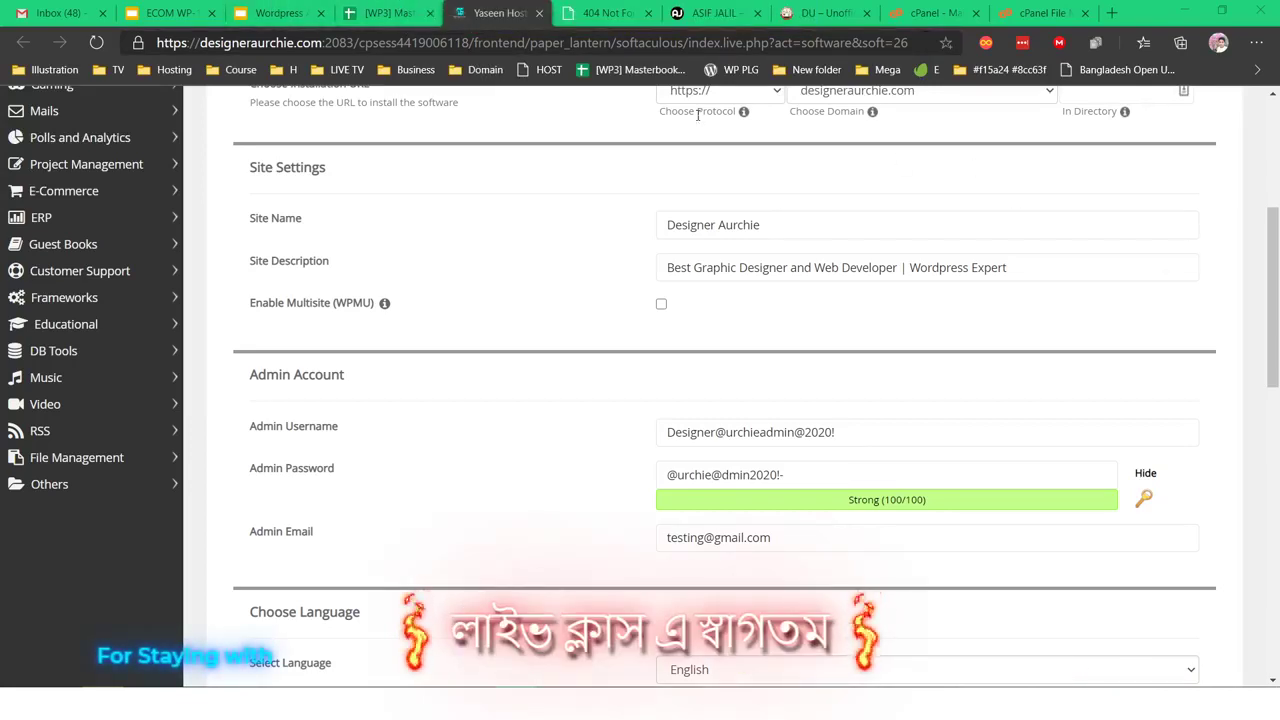
pyautogui.click(930, 13)
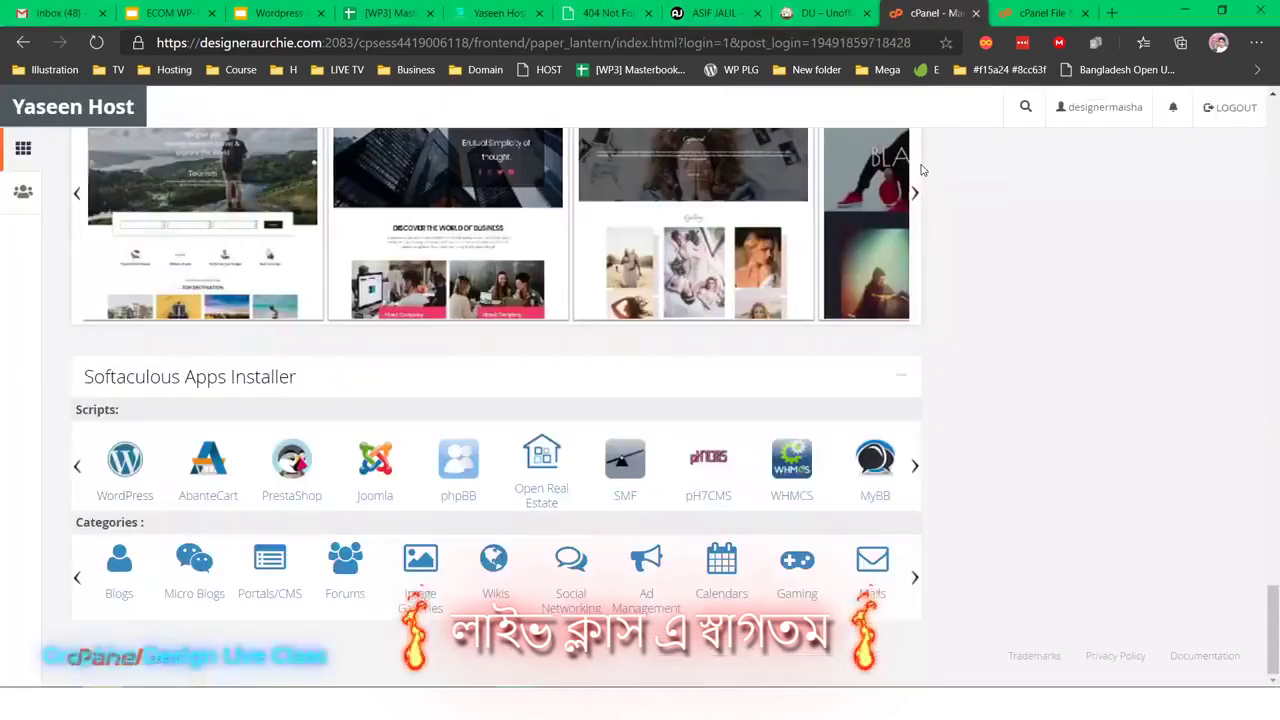
pyautogui.scroll(15, 1080, 455)
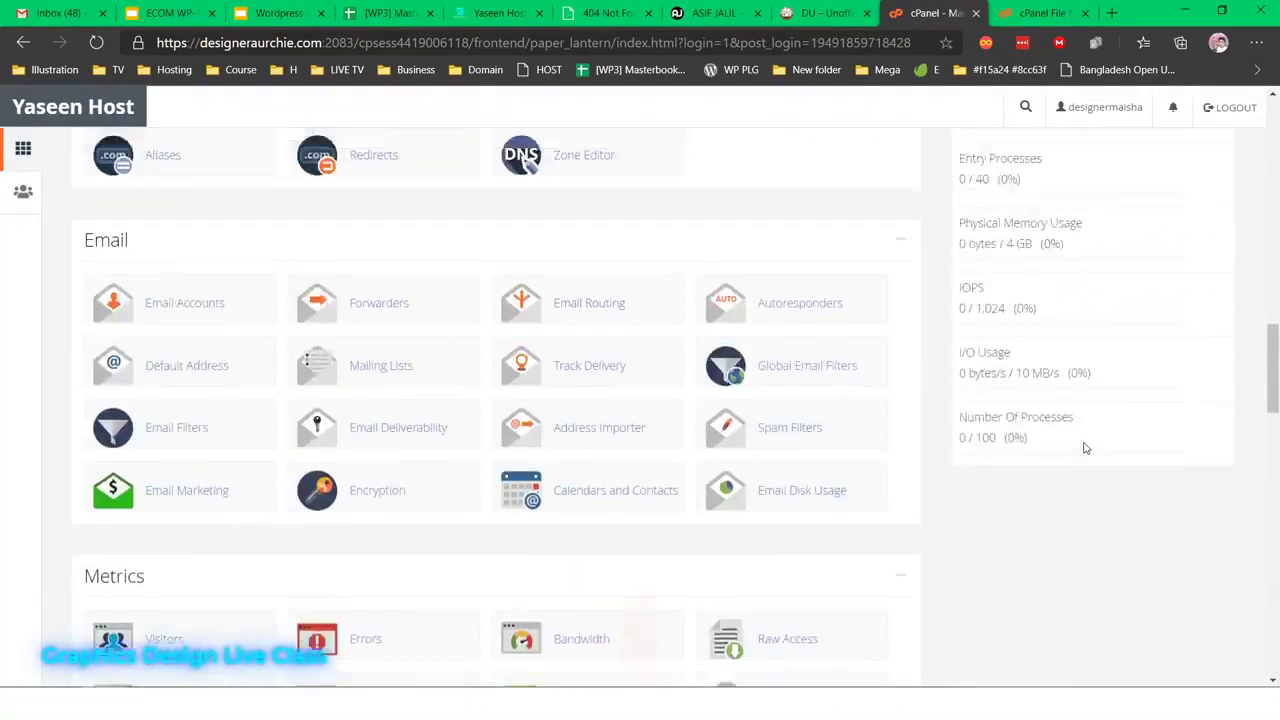
pyautogui.scroll(6, 1083, 446)
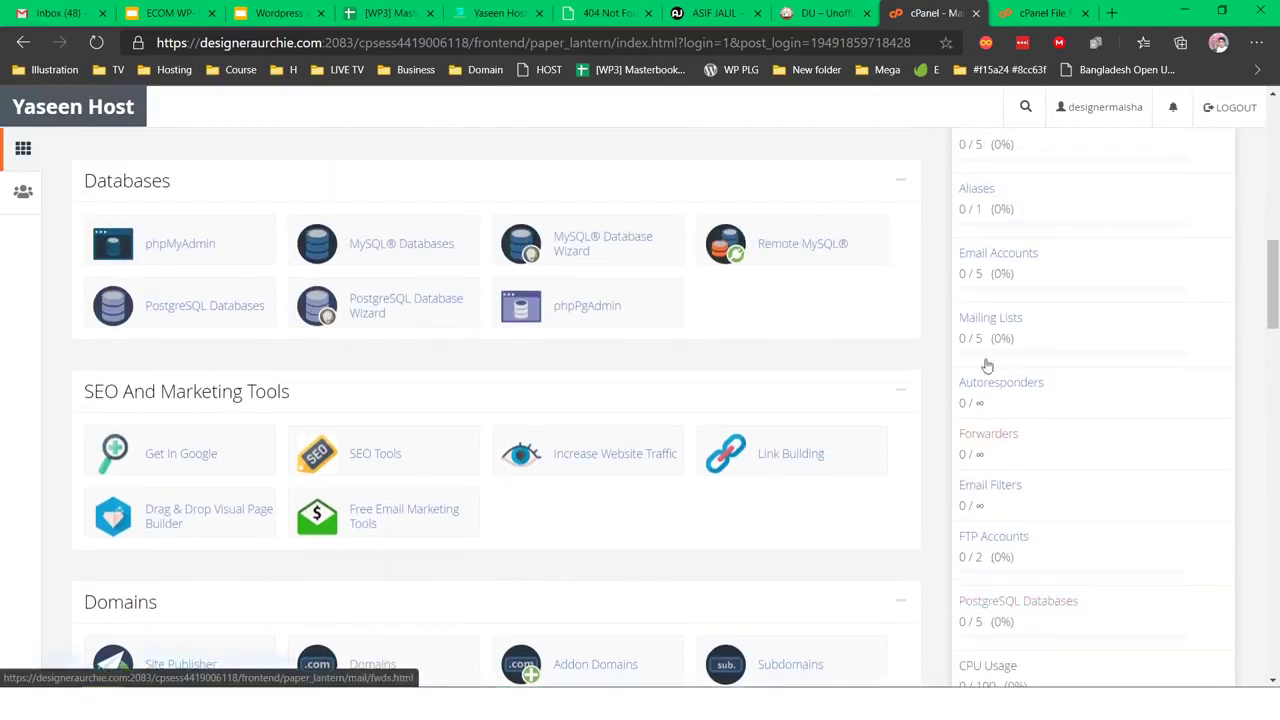
pyautogui.scroll(2, 987, 366)
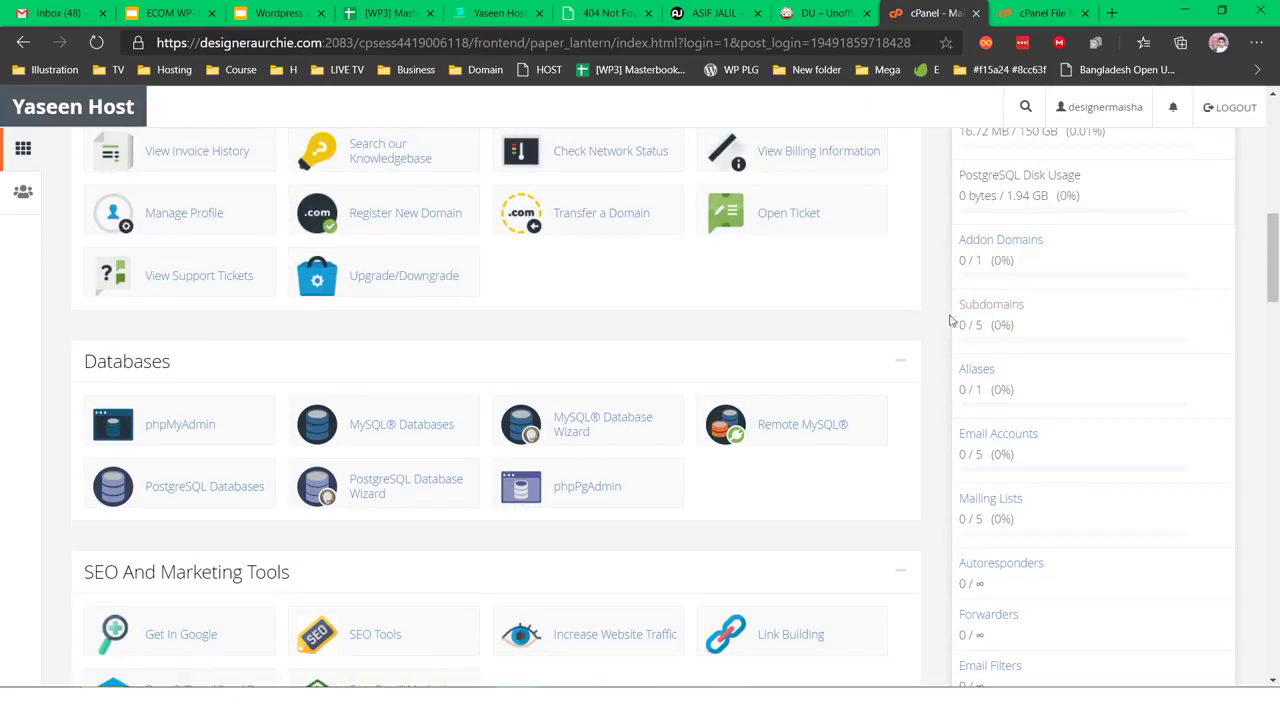
pyautogui.moveTo(953, 329); pyautogui.dragTo(1013, 326)
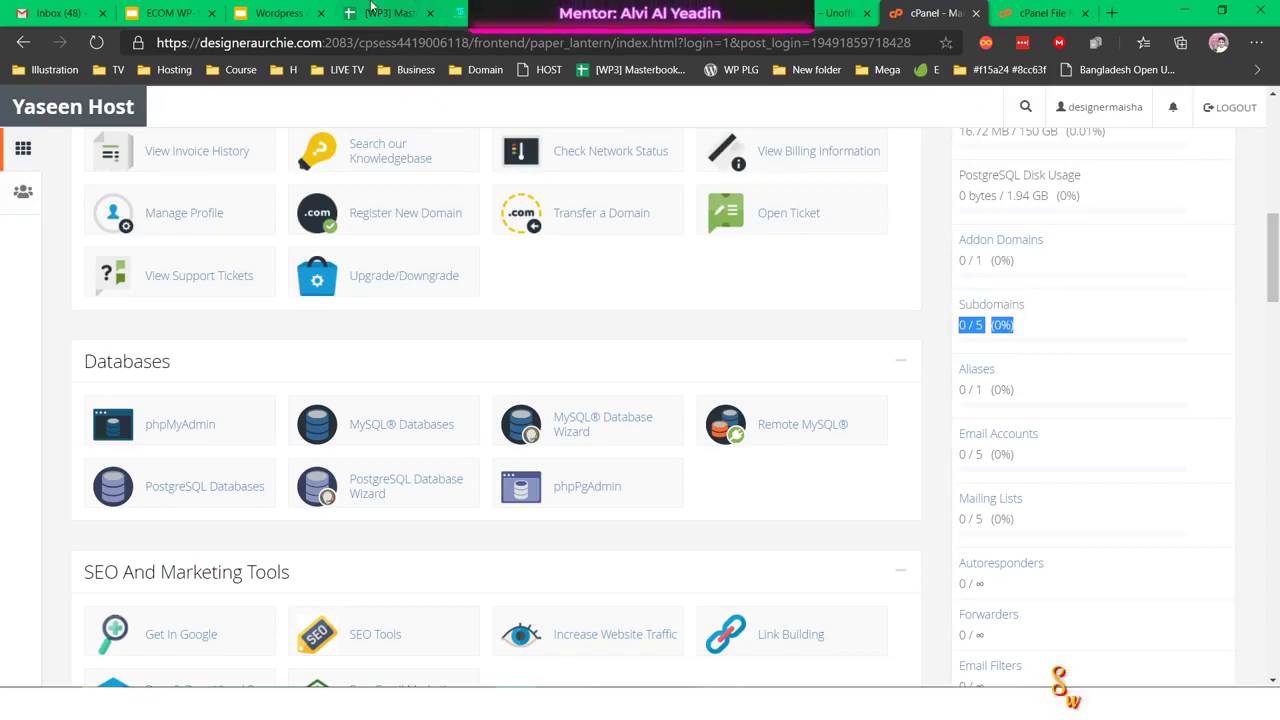
pyautogui.click(458, 12)
pyautogui.scroll(3, 1040, 469)
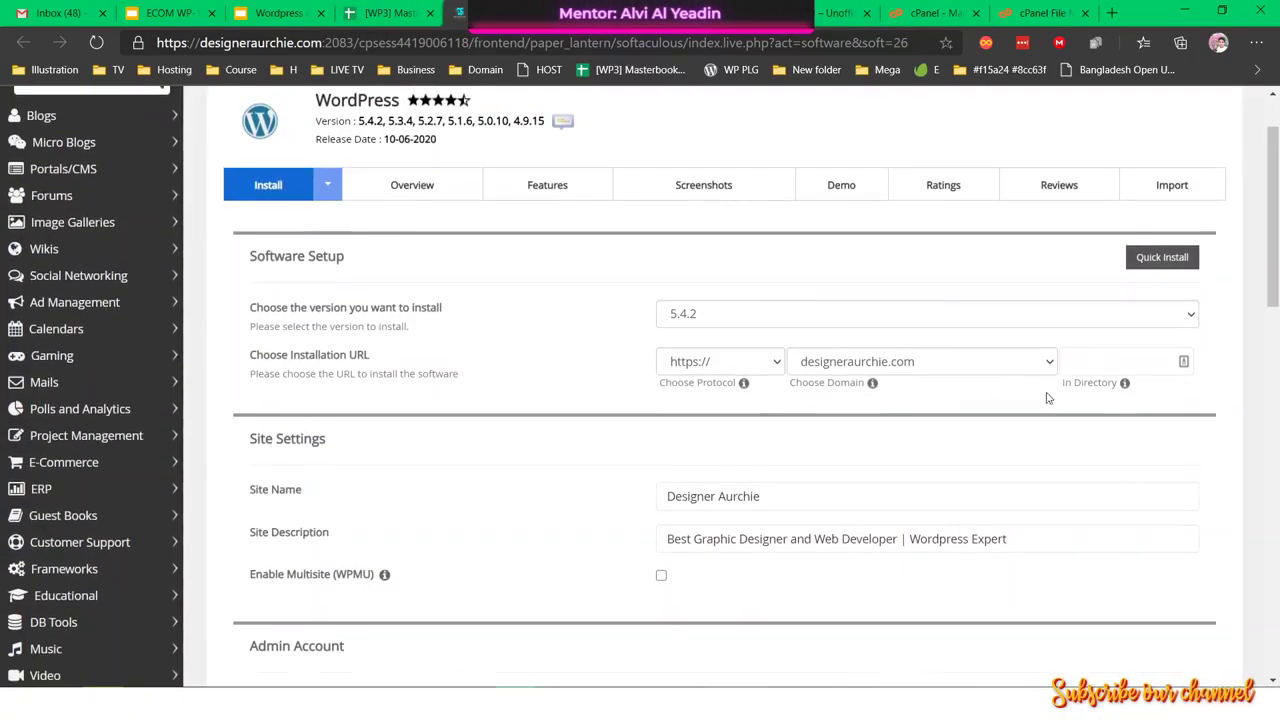
# Leave In Directory empty so WordPress installs at the designeraurchie.com root.
pyautogui.scroll(-2, 1047, 398)
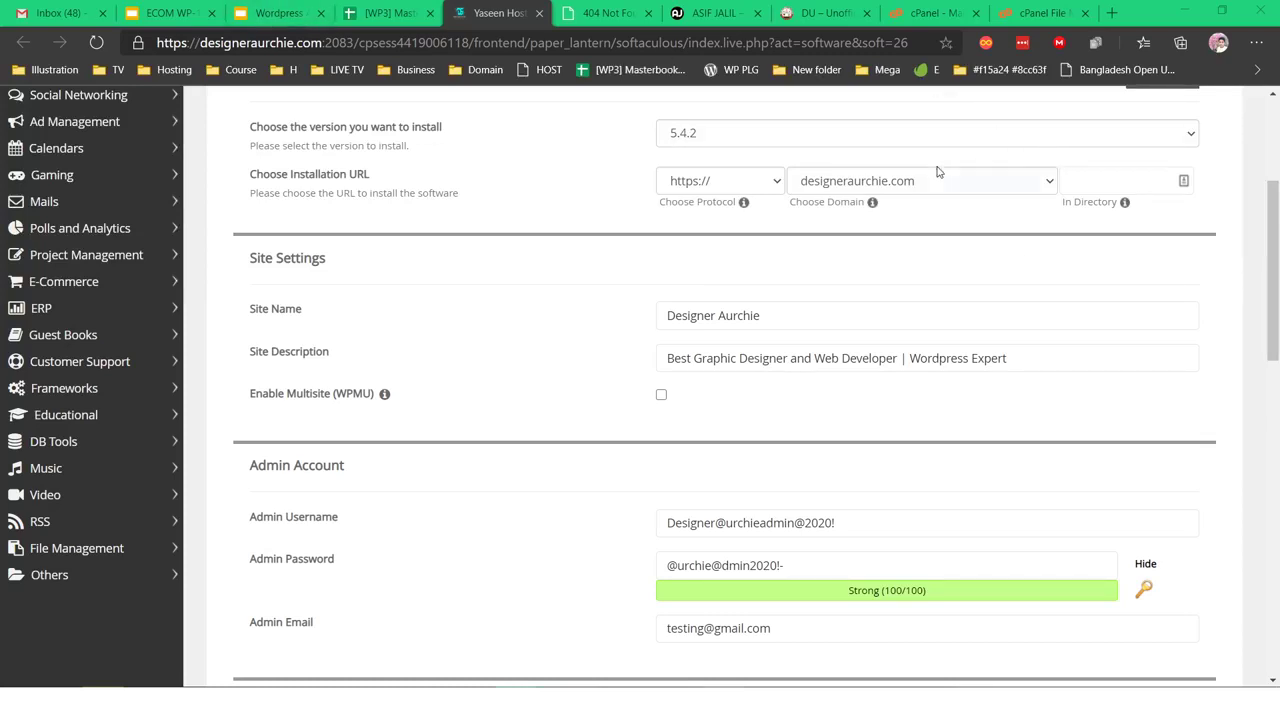
pyautogui.click(1090, 173)
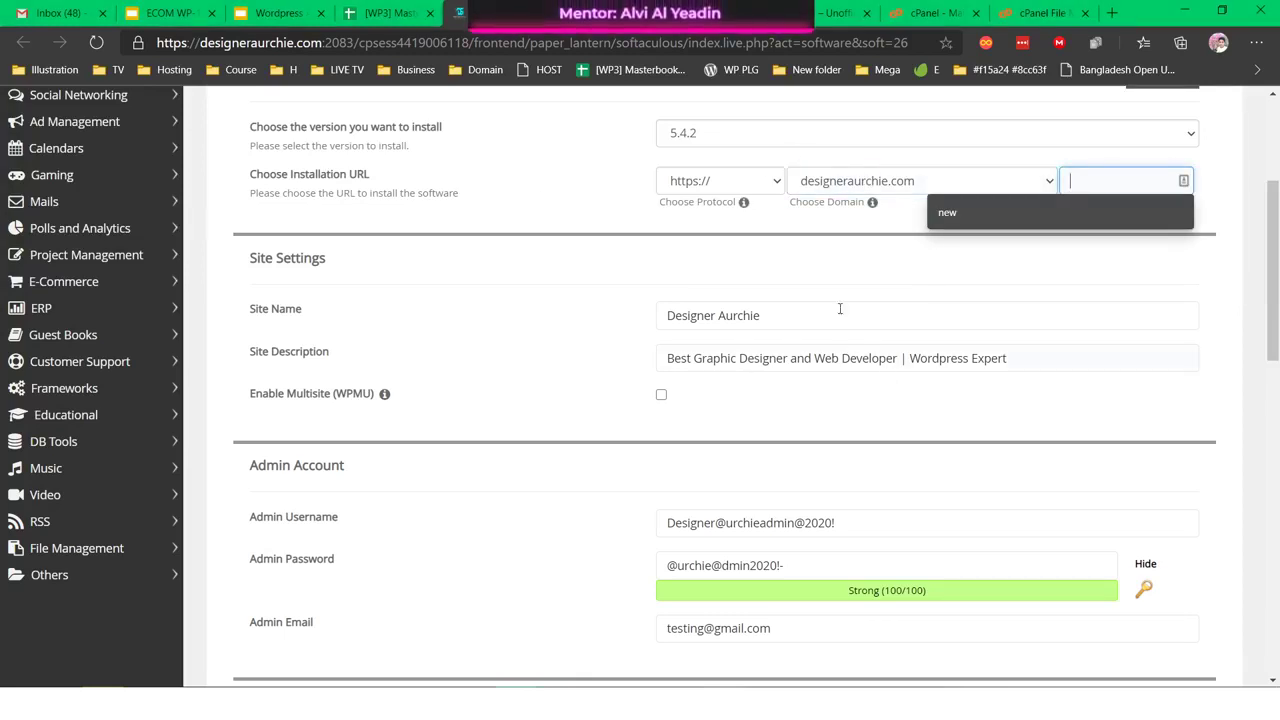
pyautogui.click(866, 294)
pyautogui.scroll(-2, 713, 218)
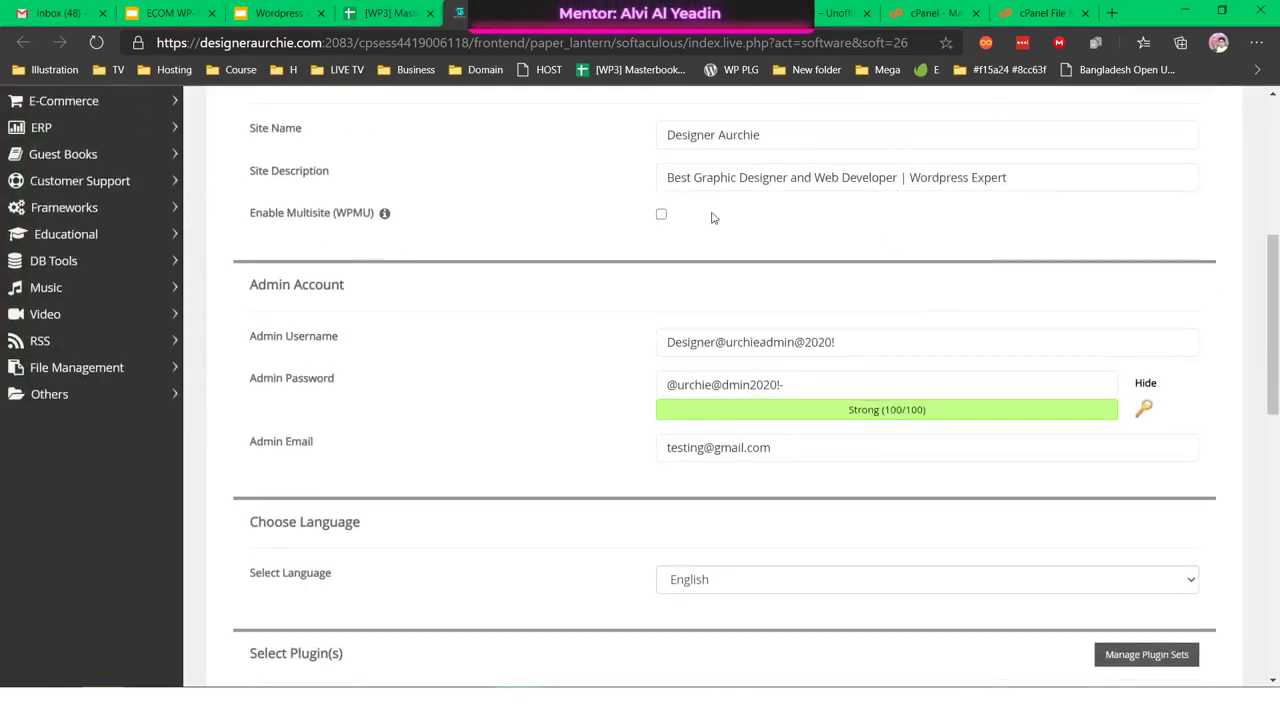
pyautogui.scroll(-2, 713, 218)
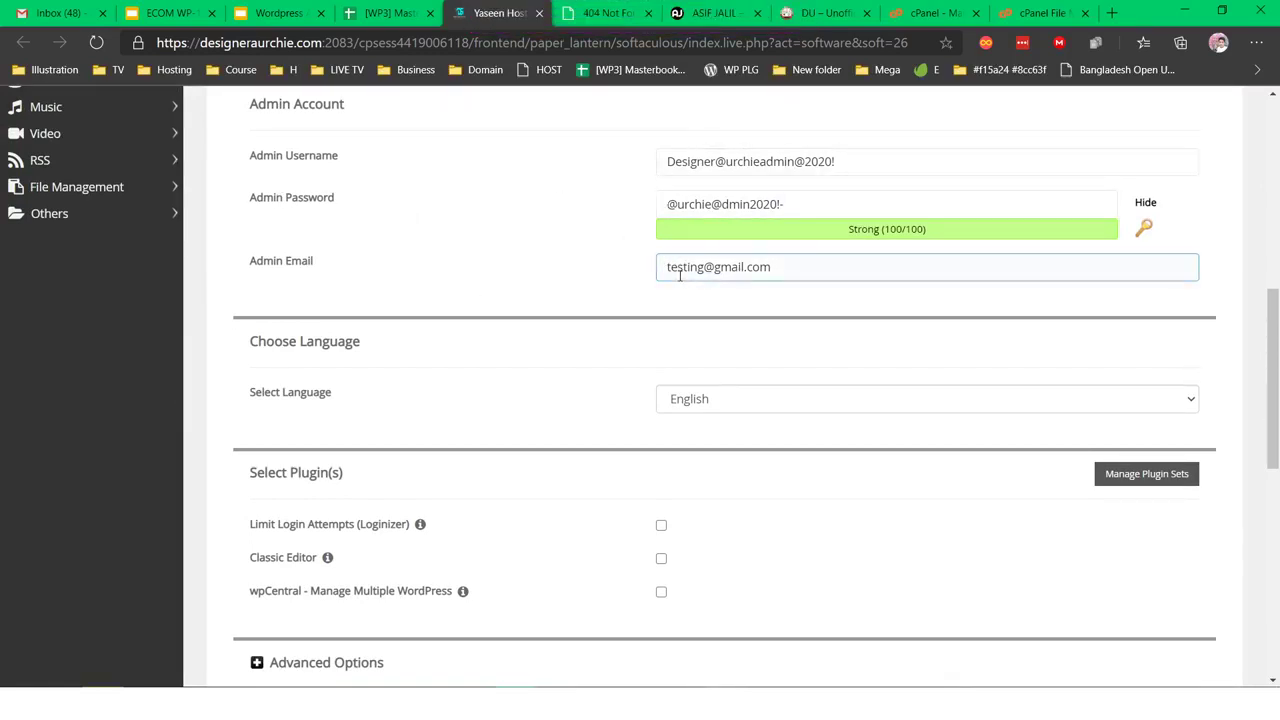
pyautogui.scroll(-2, 685, 275)
pyautogui.scroll(-1, 694, 249)
pyautogui.scroll(3, 700, 240)
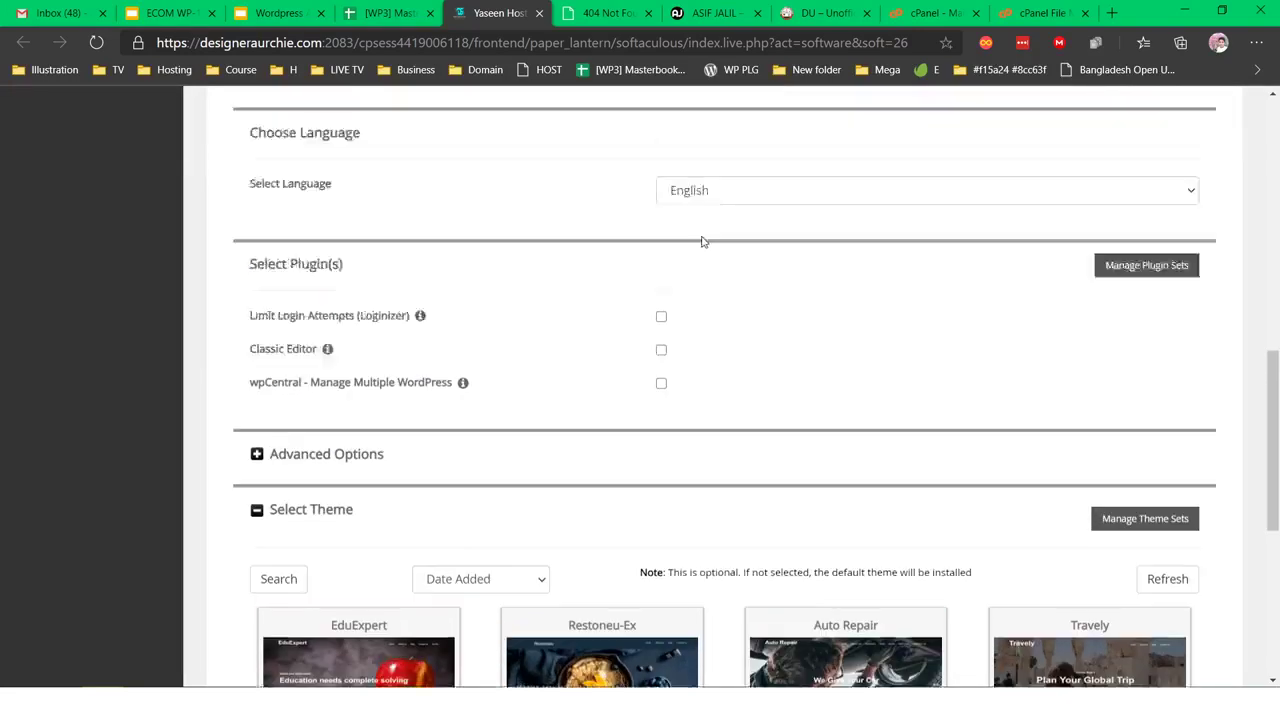
pyautogui.scroll(-3, 705, 340)
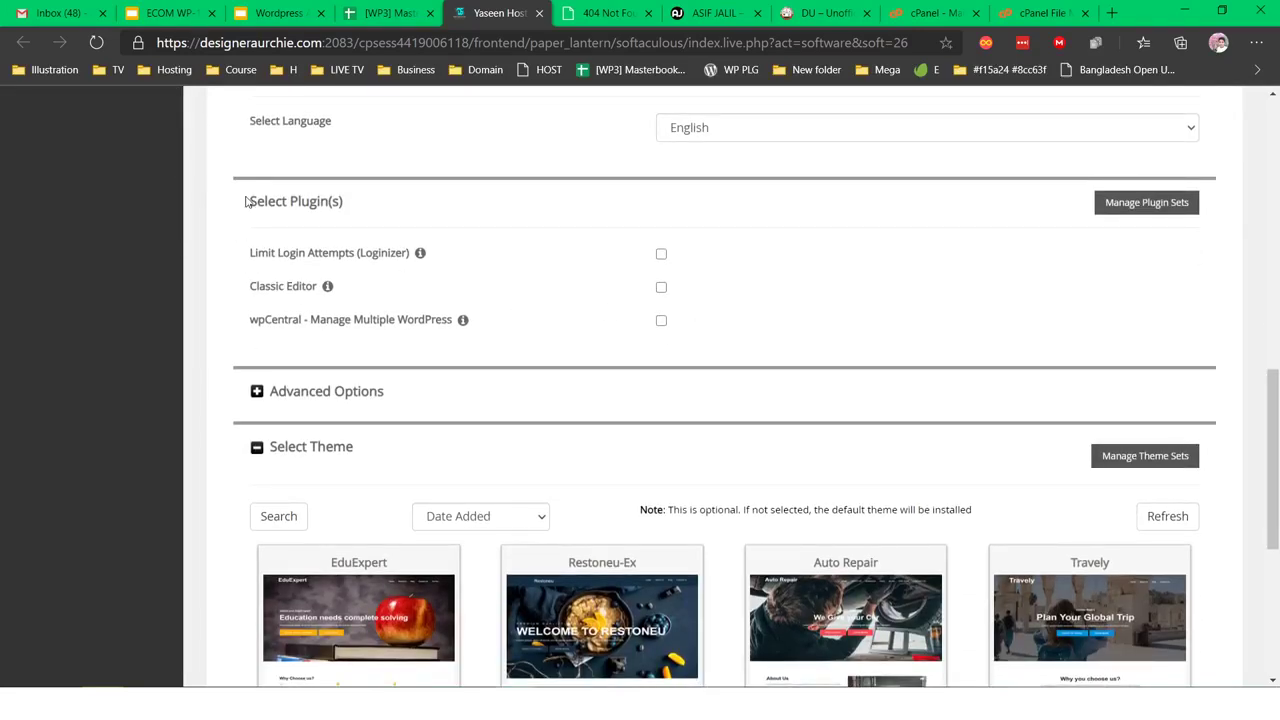
# Check the Select Plugin(s) section with Classic Editor and keep Advanced Options collapsed.
pyautogui.moveTo(246, 201); pyautogui.dragTo(366, 213)
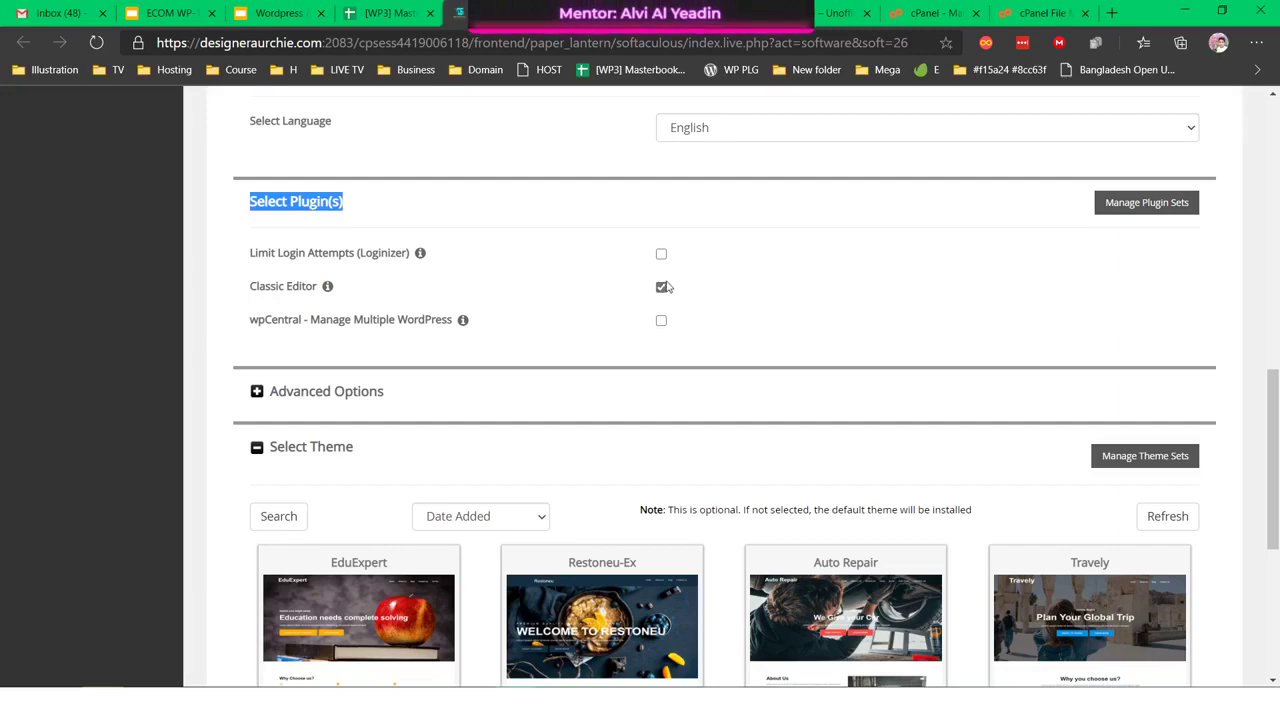
pyautogui.click(318, 390)
pyautogui.scroll(-2, 322, 317)
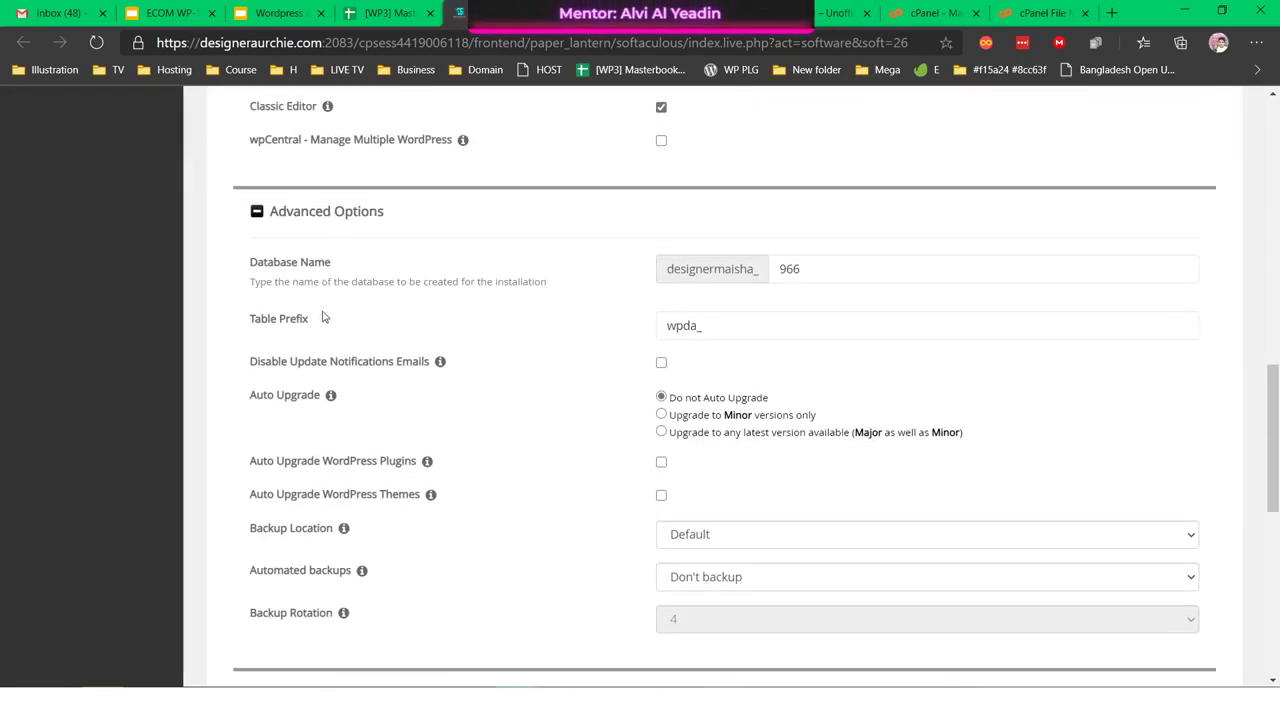
pyautogui.click(262, 211)
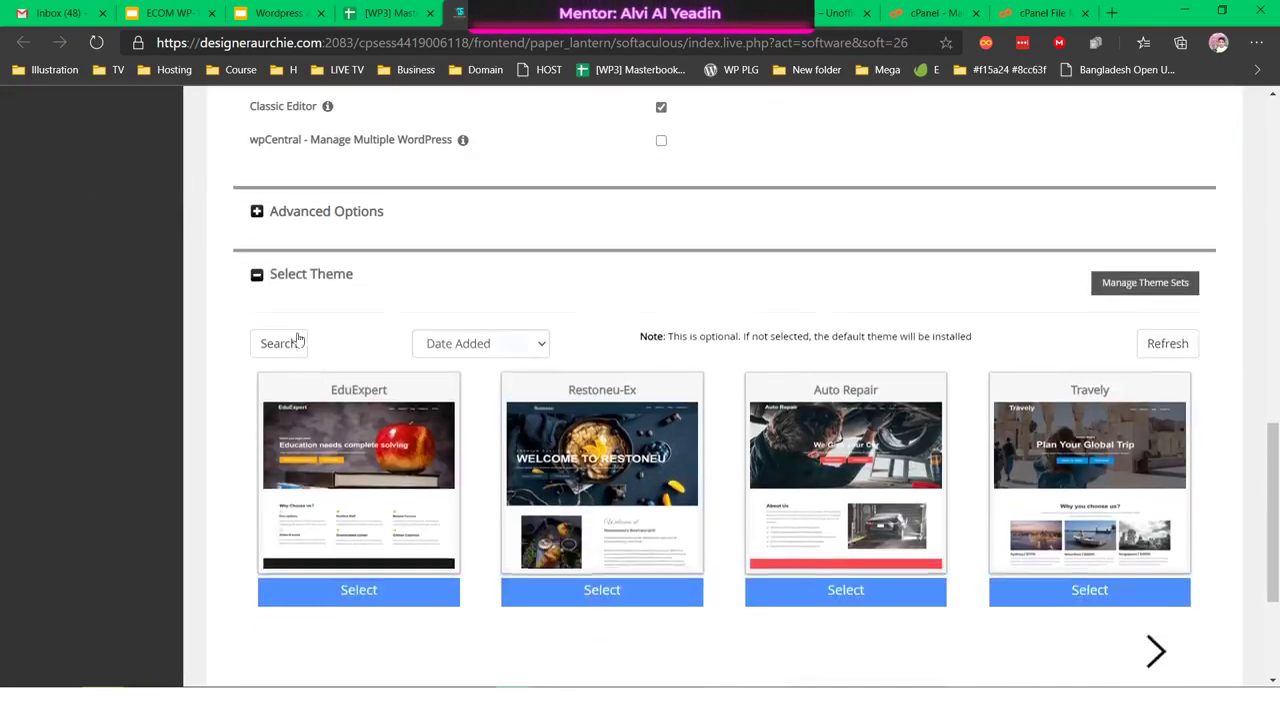
pyautogui.scroll(-3, 817, 500)
pyautogui.scroll(12, 634, 391)
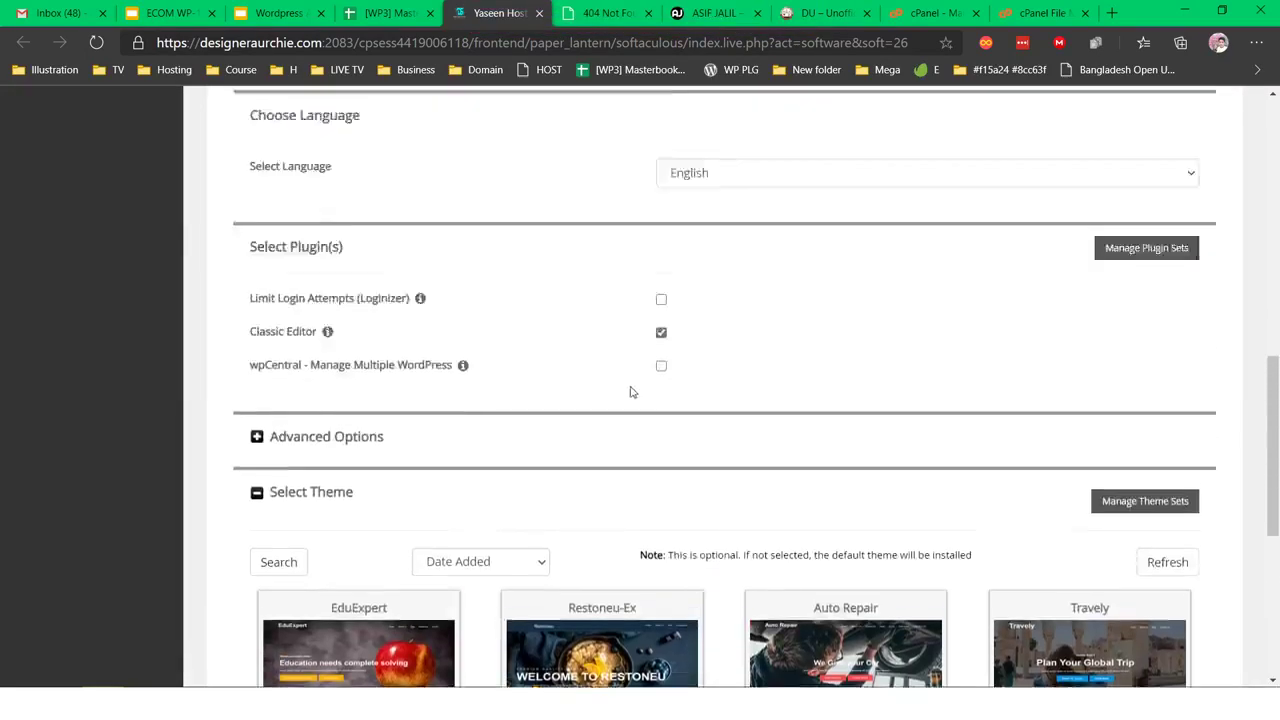
pyautogui.scroll(-3, 818, 288)
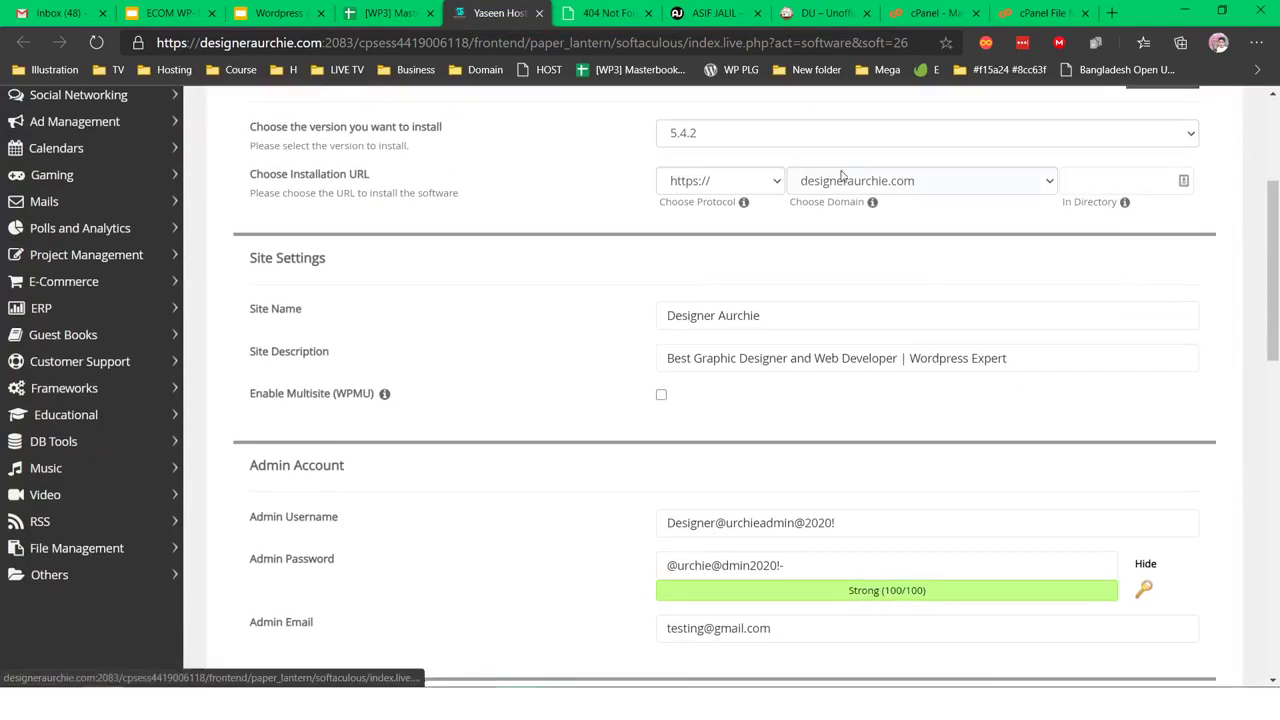
# Review the directory, site name, description, admin username and password values before installing.
pyautogui.click(1109, 180)
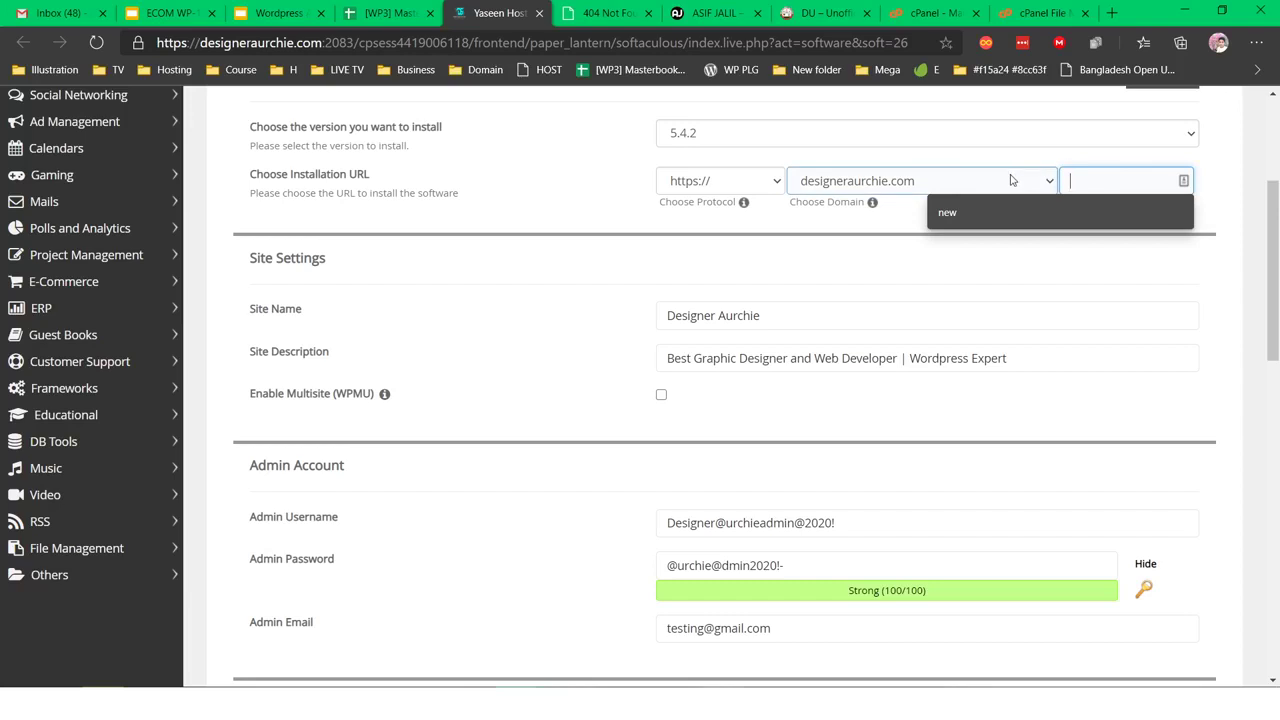
pyautogui.write('w')
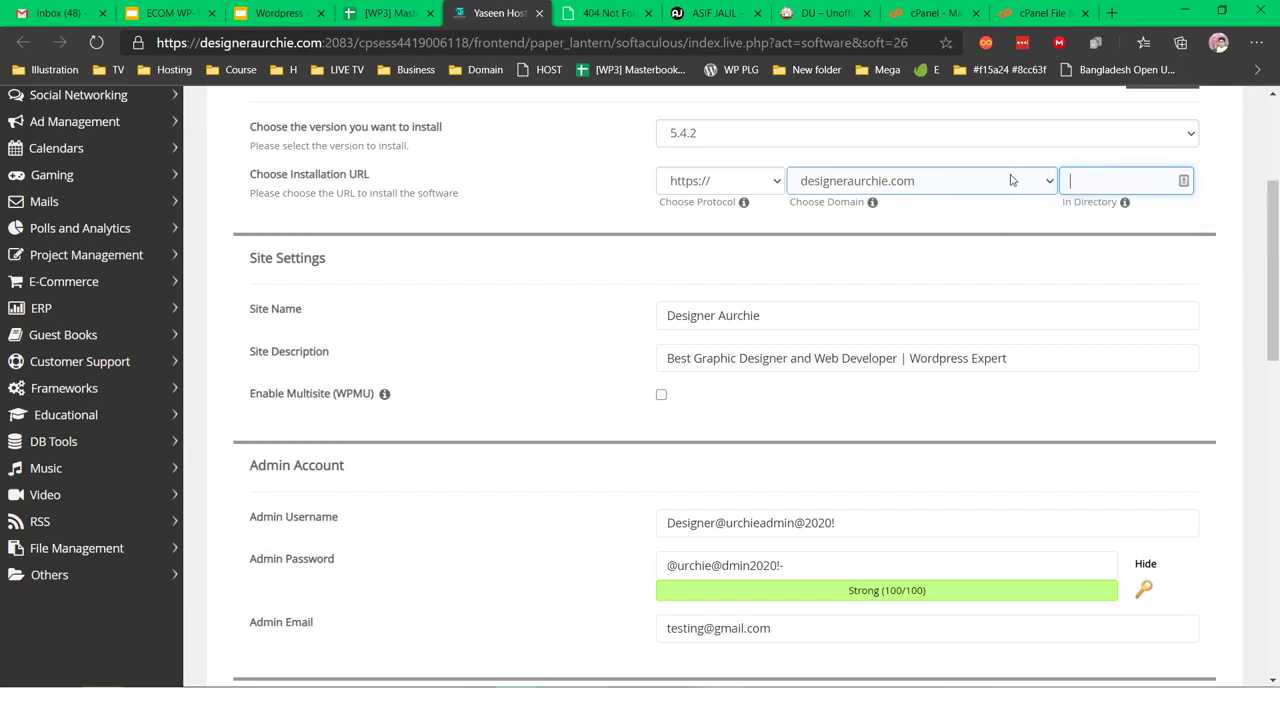
pyautogui.moveTo(889, 314); pyautogui.dragTo(659, 302)
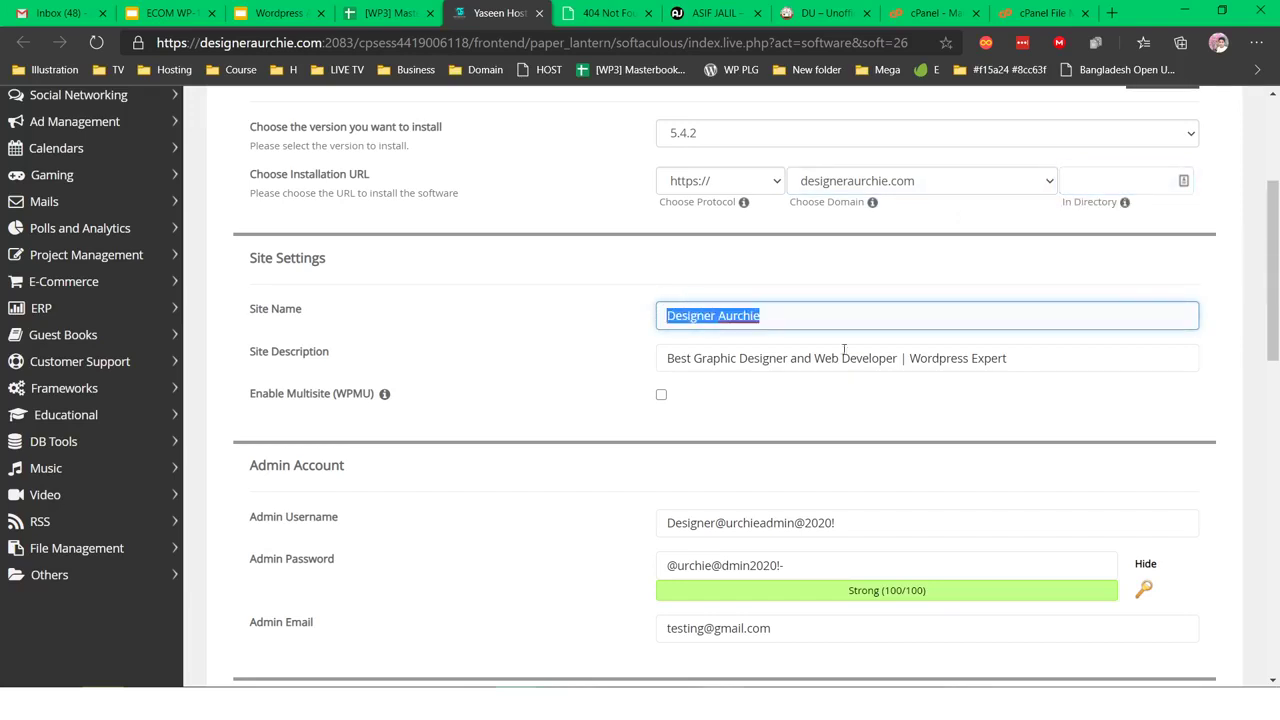
pyautogui.moveTo(1008, 358); pyautogui.dragTo(641, 362)
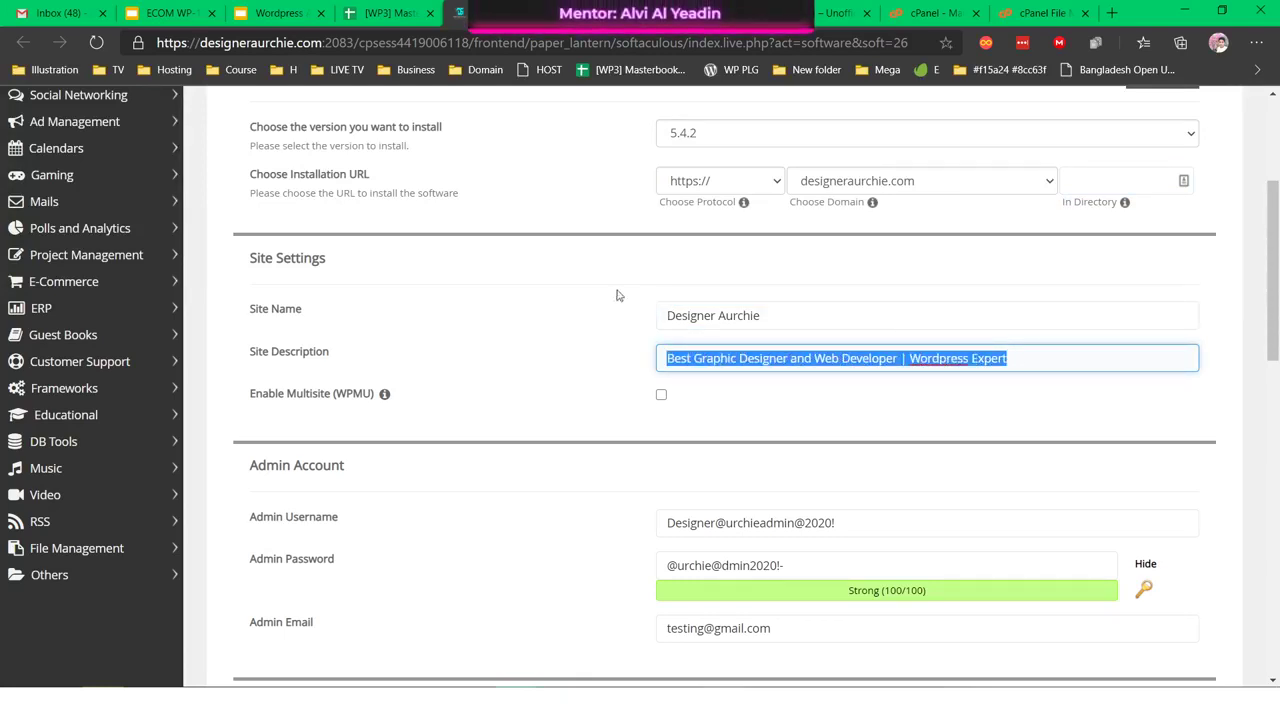
pyautogui.scroll(-2, 617, 295)
pyautogui.moveTo(650, 343); pyautogui.dragTo(896, 354)
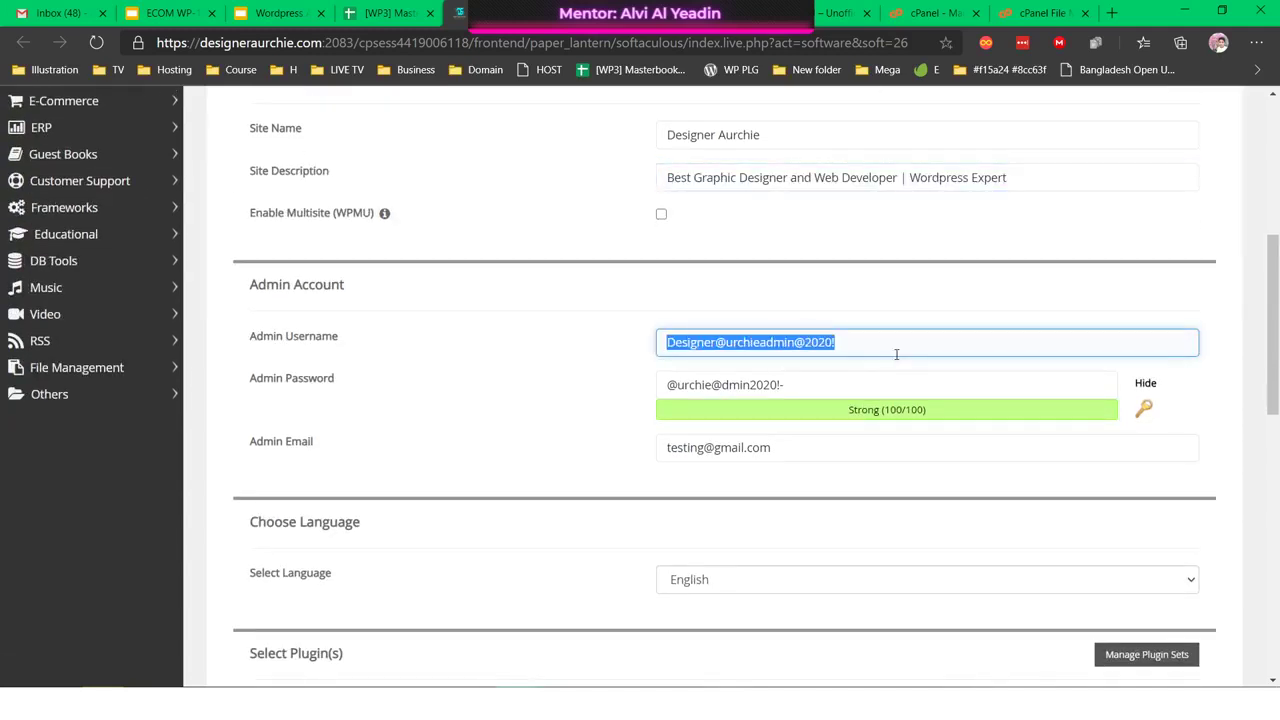
pyautogui.moveTo(668, 385); pyautogui.dragTo(800, 384)
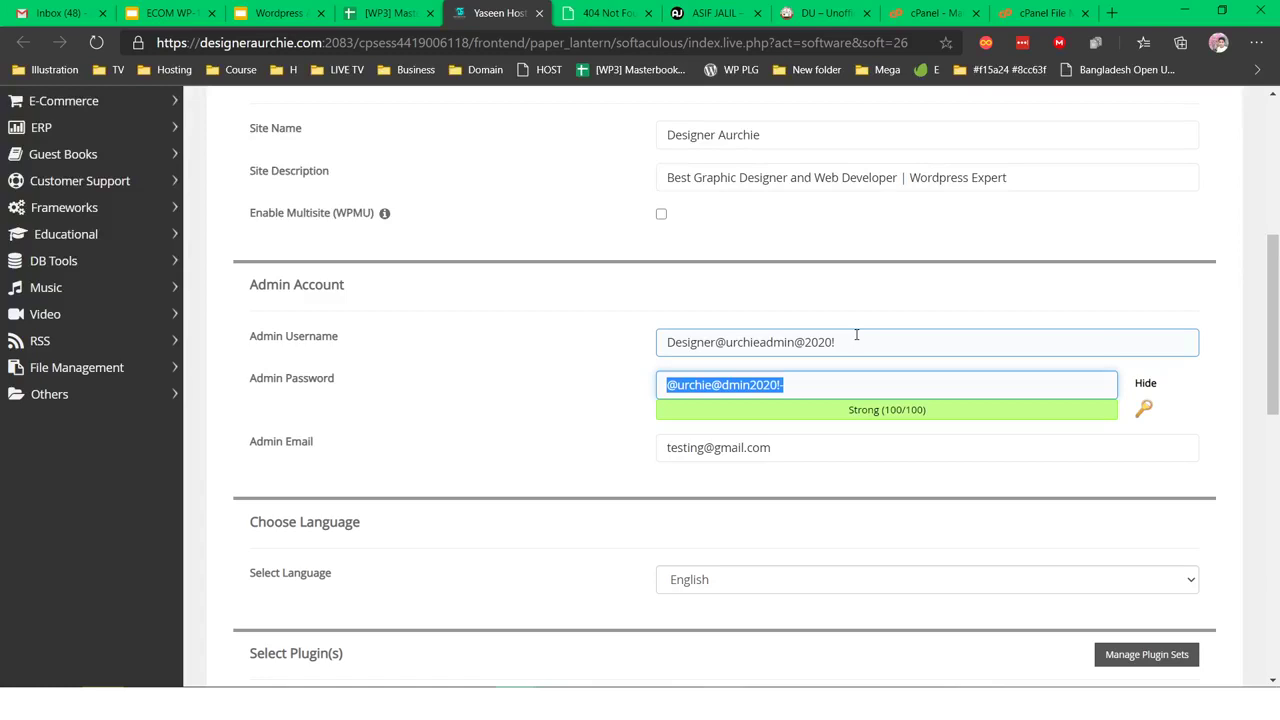
pyautogui.scroll(-6, 856, 335)
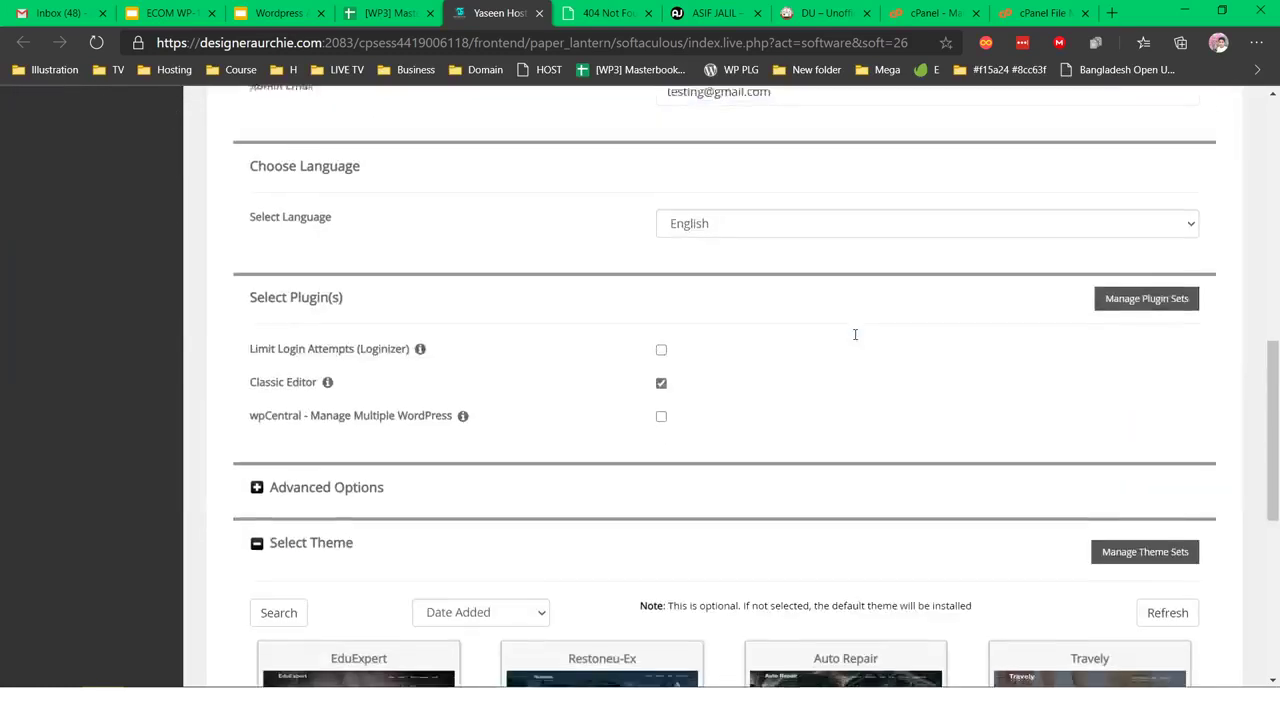
pyautogui.scroll(-4, 689, 368)
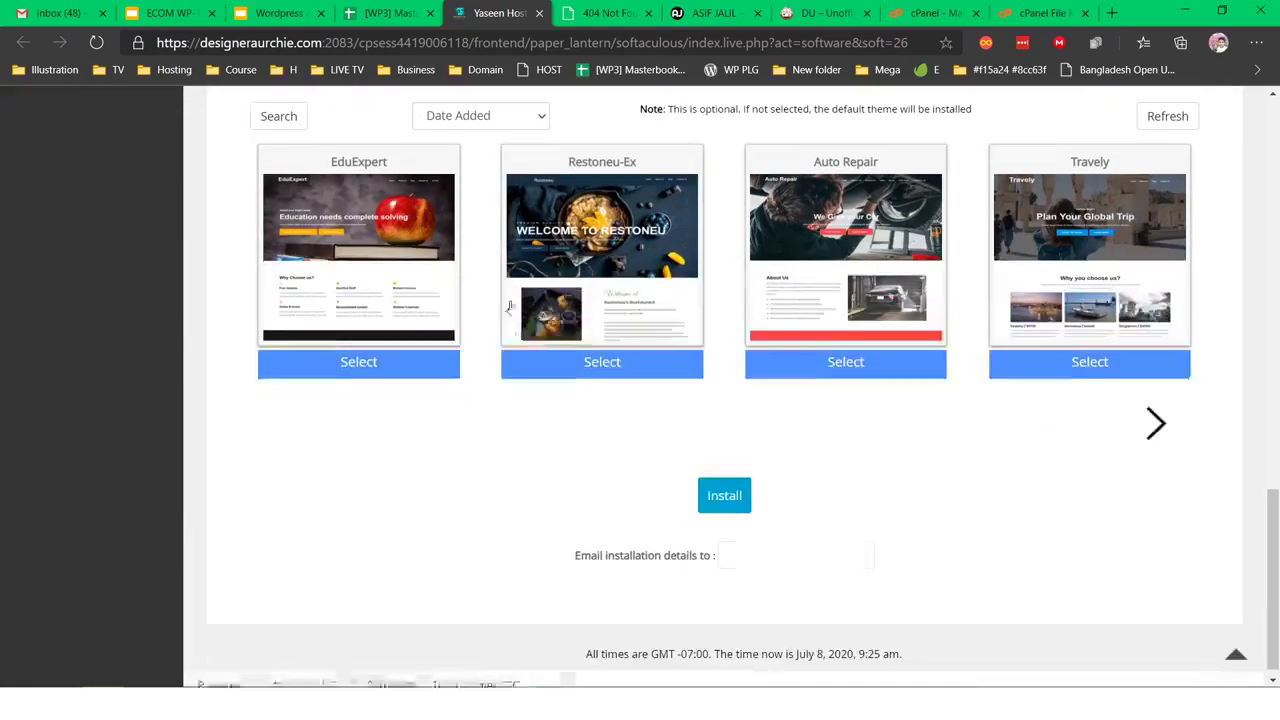
# Run Install, hit the invalid-username error, and delete the trailing '!' from the admin username.
pyautogui.click(718, 484)
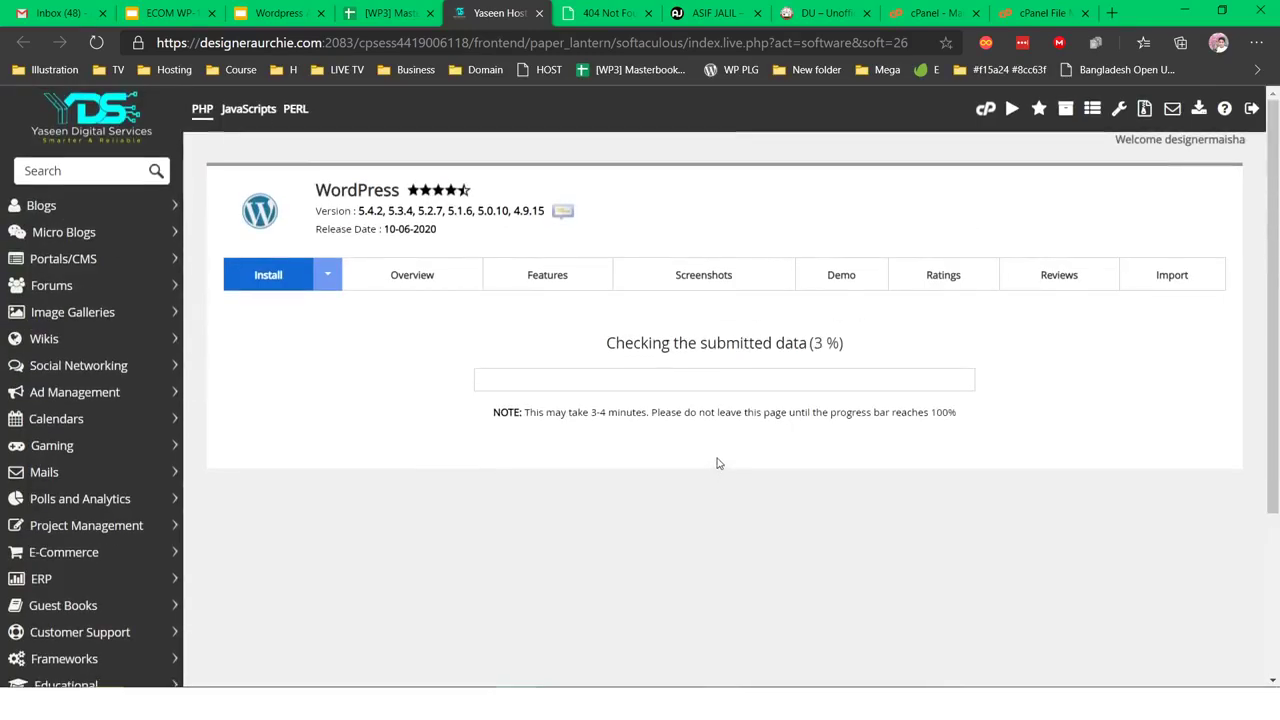
pyautogui.moveTo(608, 342); pyautogui.dragTo(883, 351)
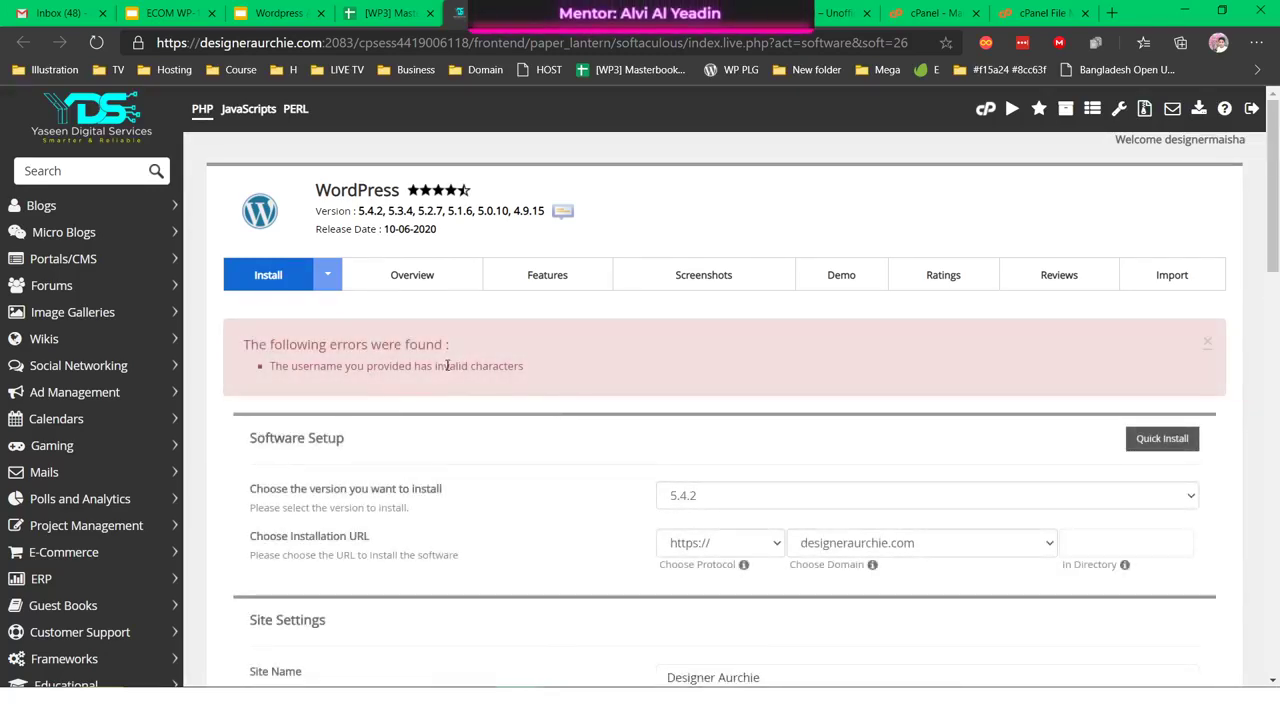
pyautogui.scroll(-5, 447, 366)
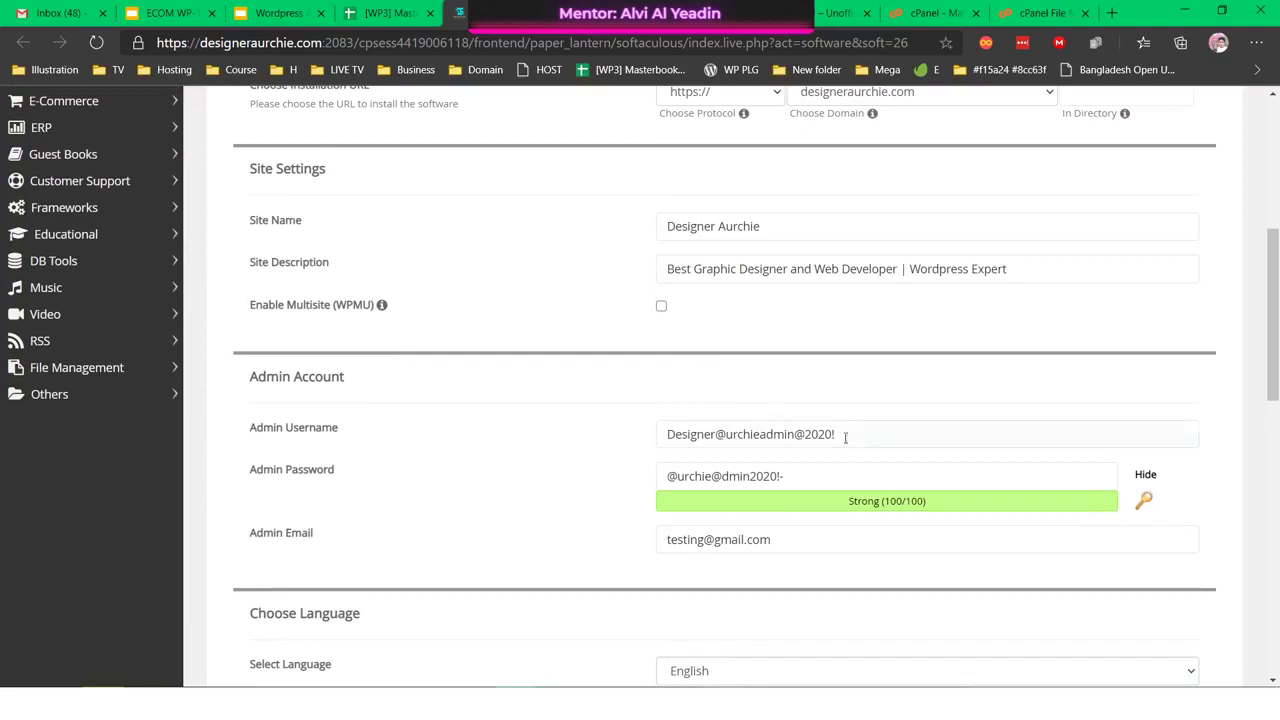
pyautogui.click(845, 437)
pyautogui.press('BackSpace')
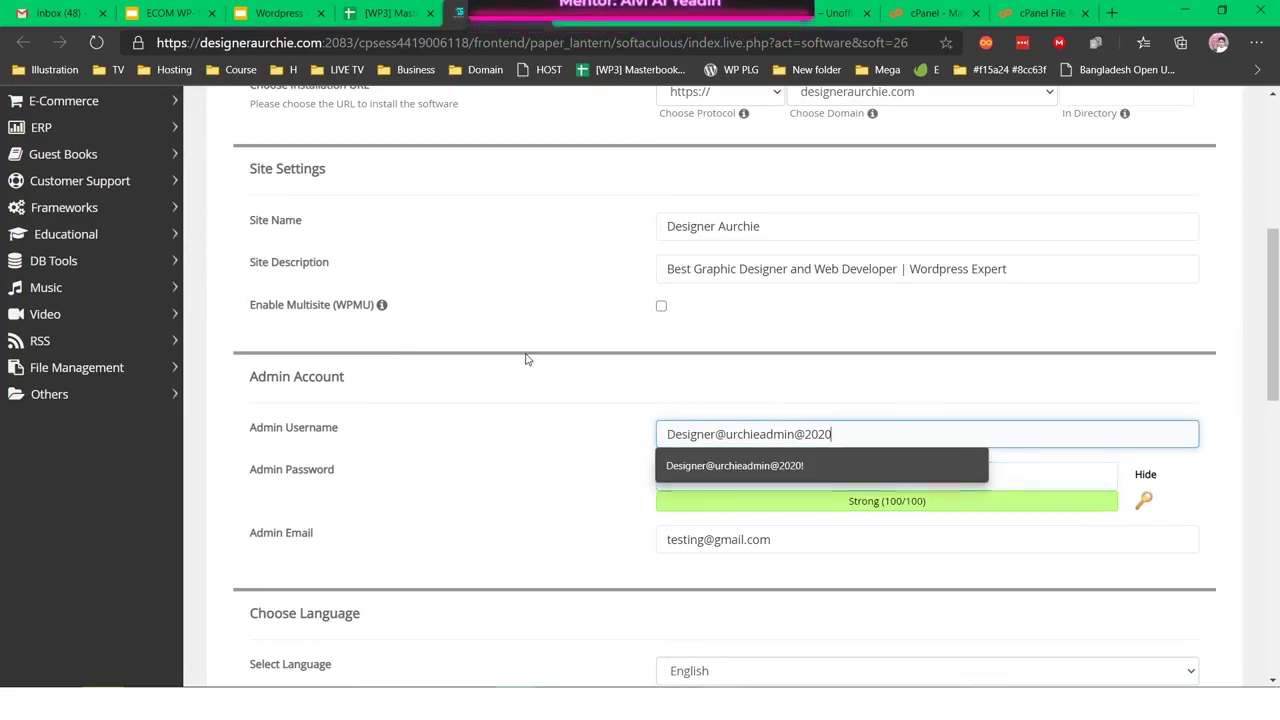
pyautogui.scroll(-10, 726, 446)
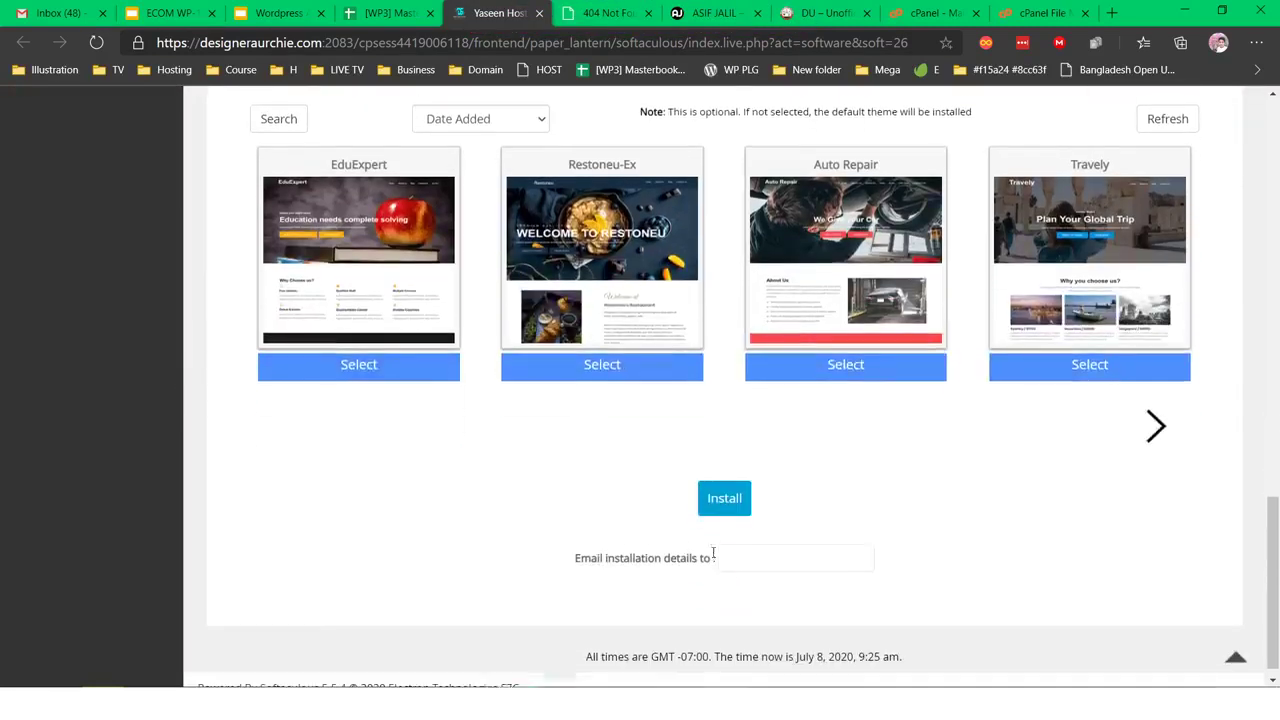
# Resubmit the install and wait for the success message listing designeraurchie.com/wp-admin/.
pyautogui.click(723, 500)
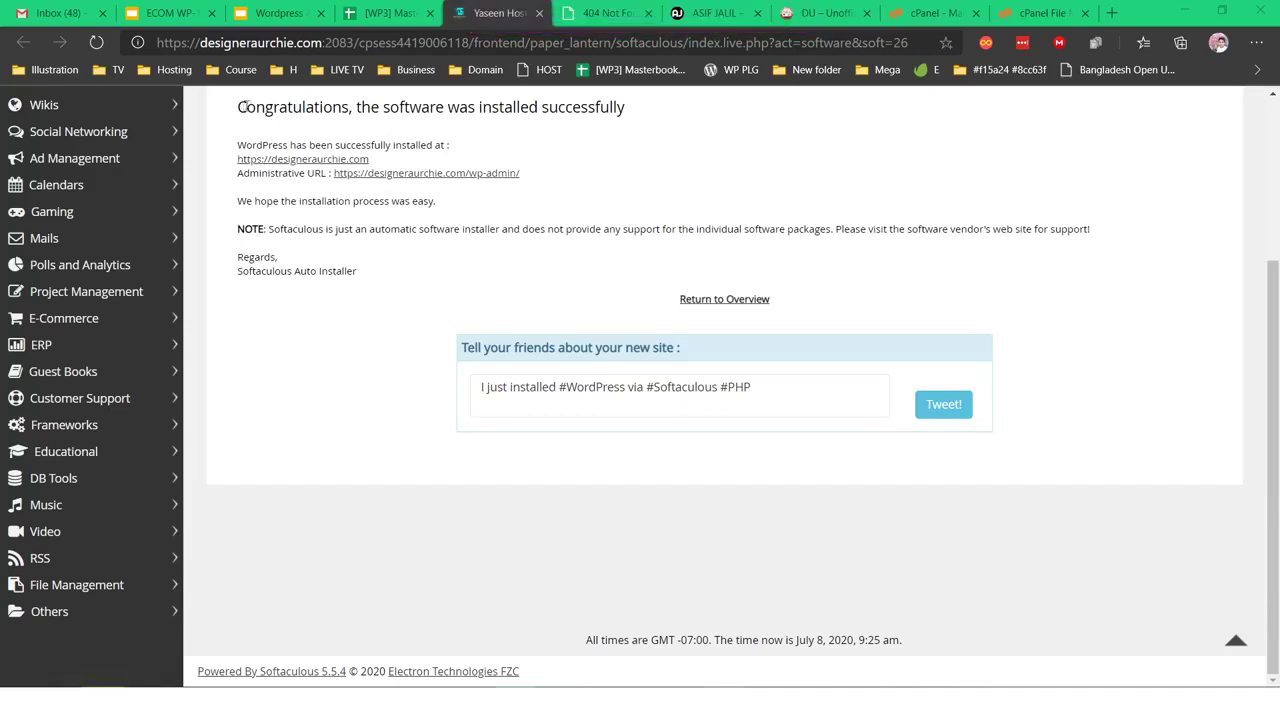
pyautogui.scroll(1, 245, 106)
pyautogui.moveTo(237, 176); pyautogui.dragTo(651, 177)
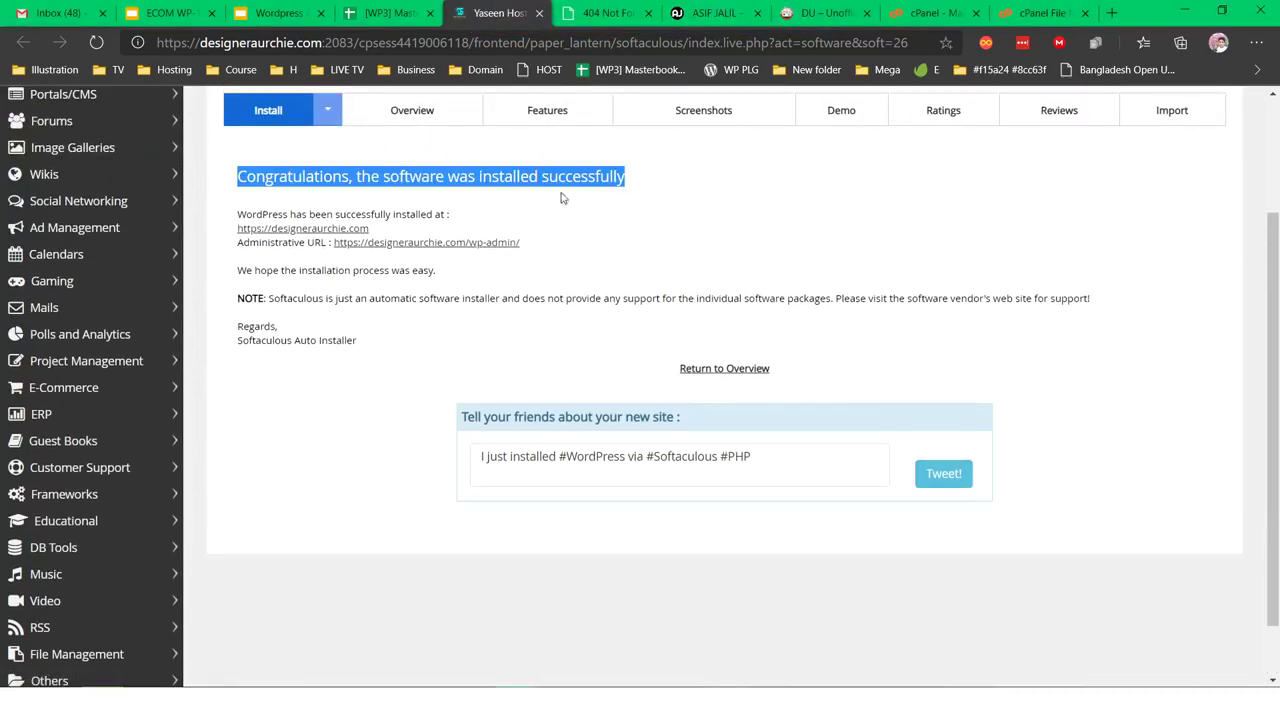
pyautogui.scroll(2, 562, 198)
pyautogui.moveTo(357, 190); pyautogui.dragTo(329, 190)
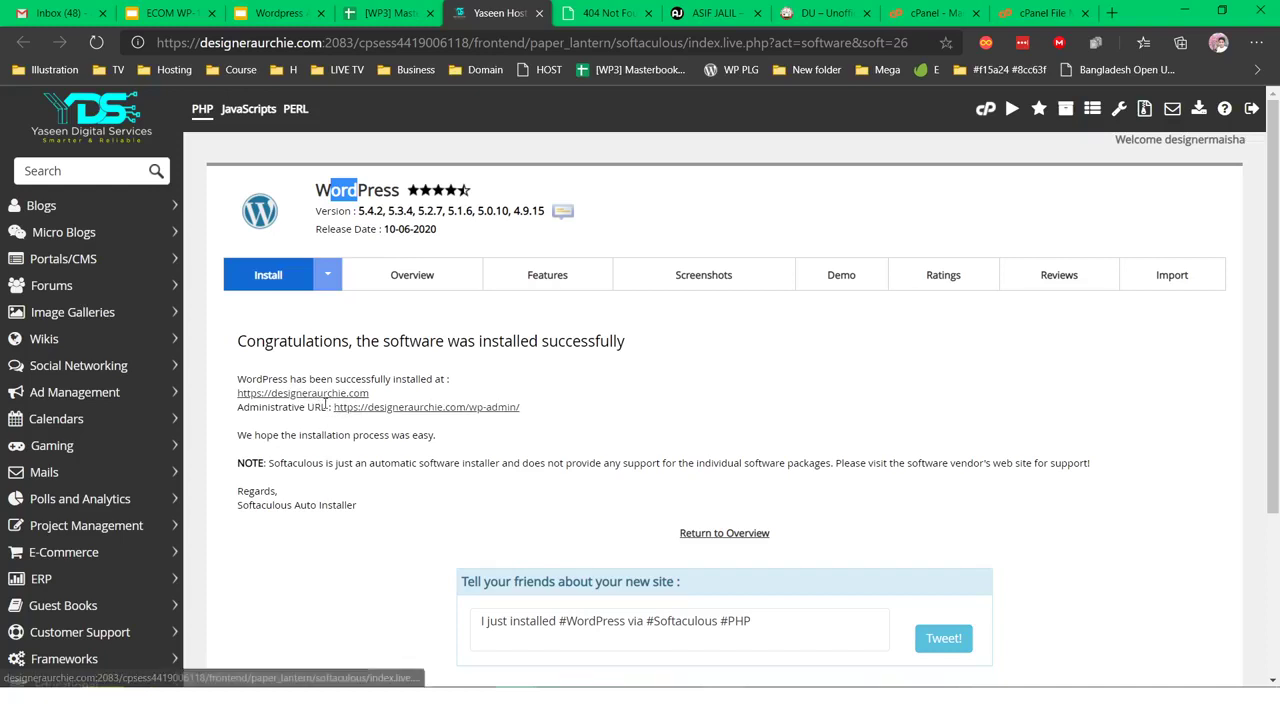
# Load designeraurchie.com/wp-admin and tick the reCAPTCHA 'I'm not a robot' checkbox.
pyautogui.click(524, 414)
pyautogui.moveTo(524, 414); pyautogui.dragTo(370, 408)
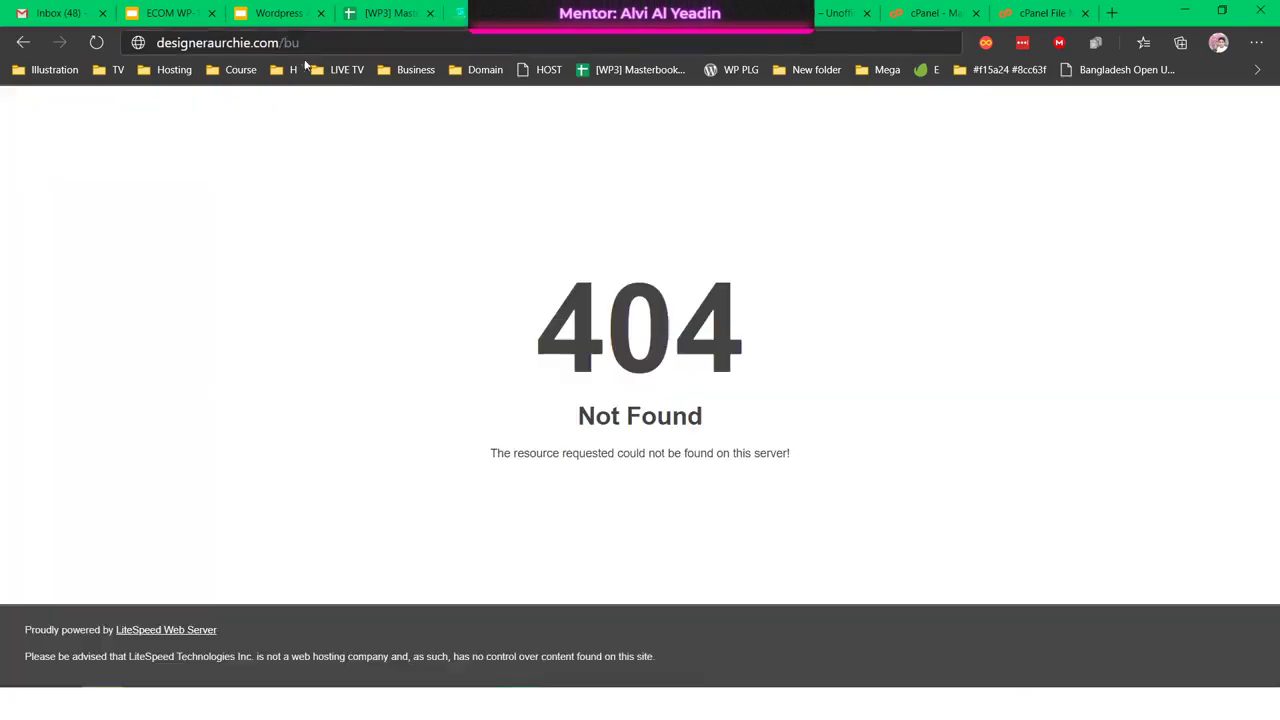
pyautogui.doubleClick(338, 43)
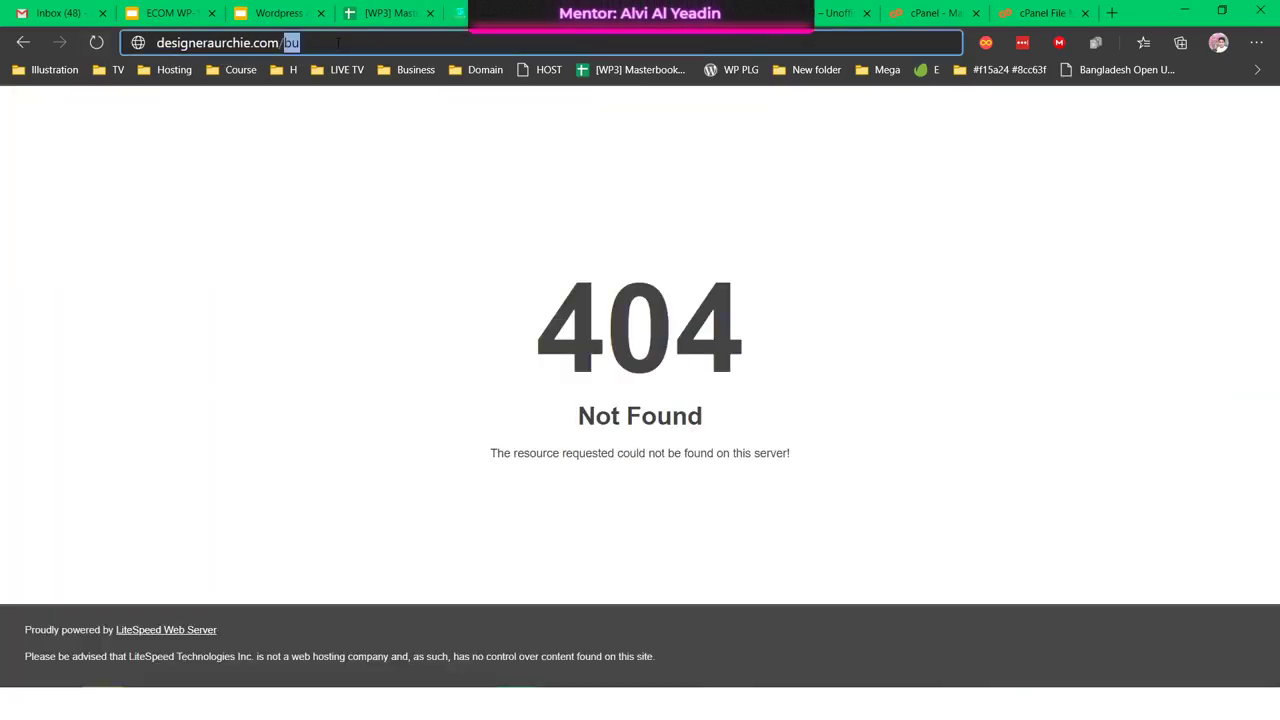
pyautogui.write('w')
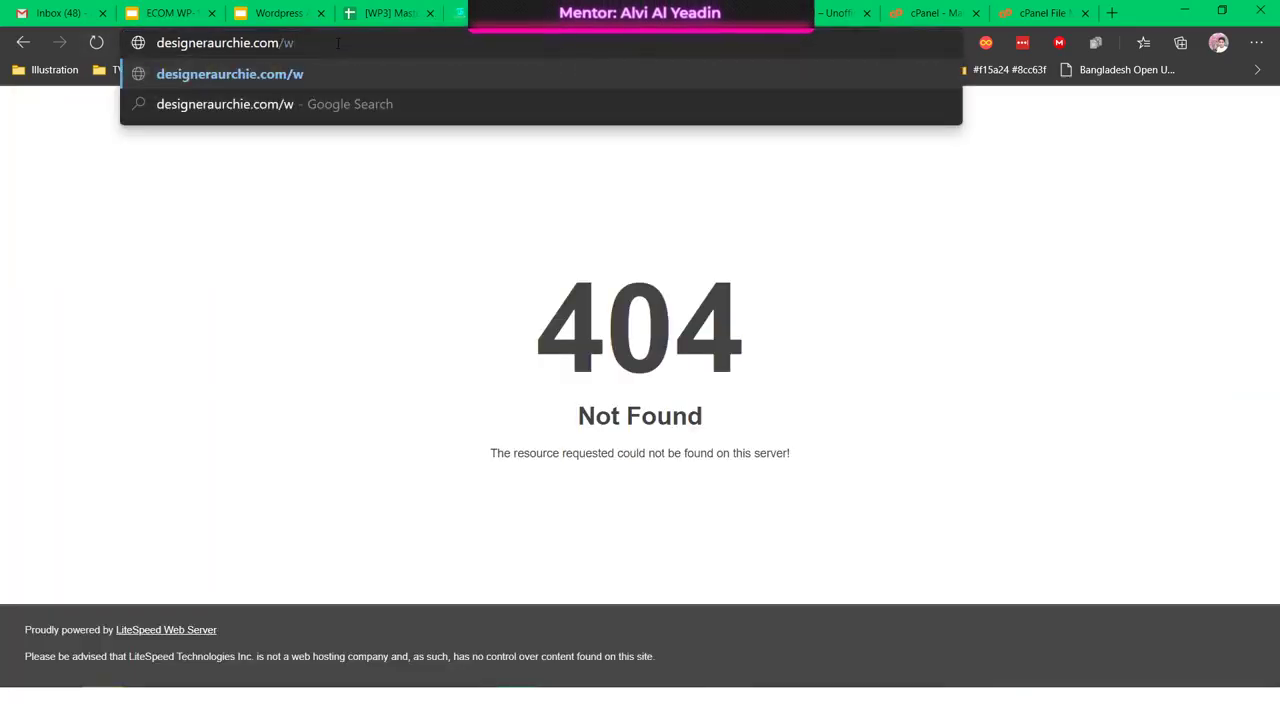
pyautogui.write('p-')
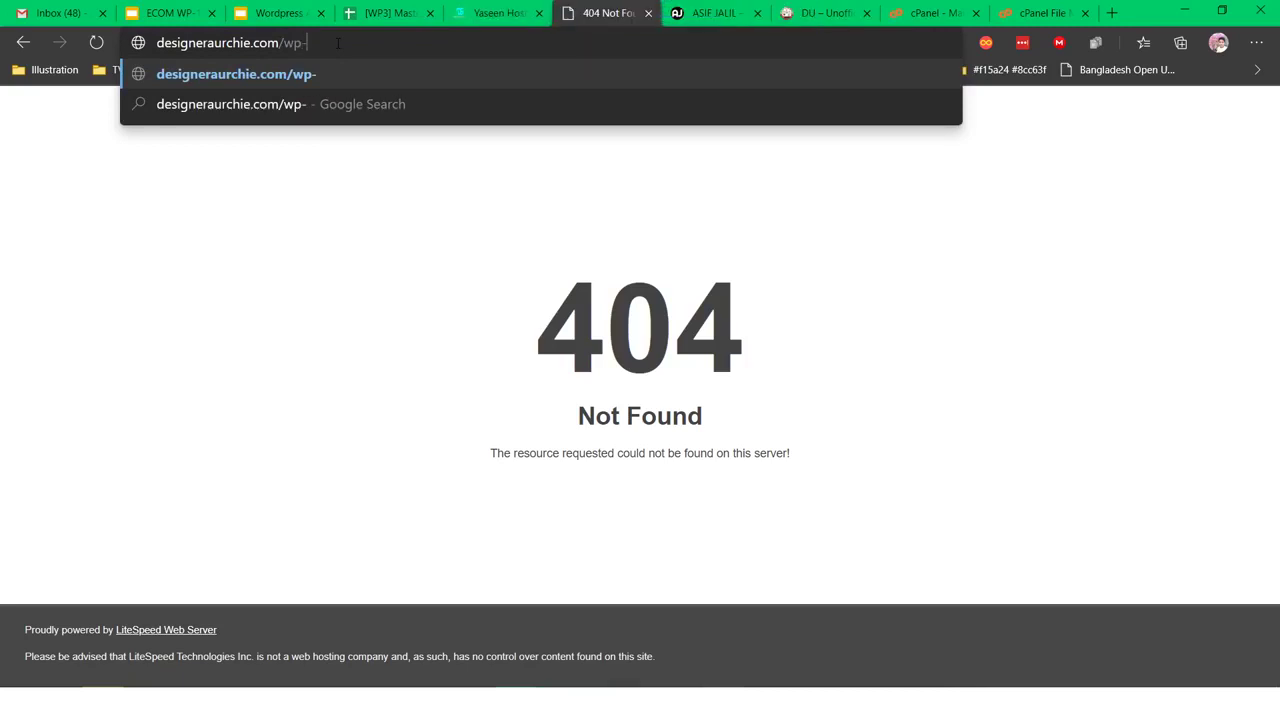
pyautogui.write('admin')
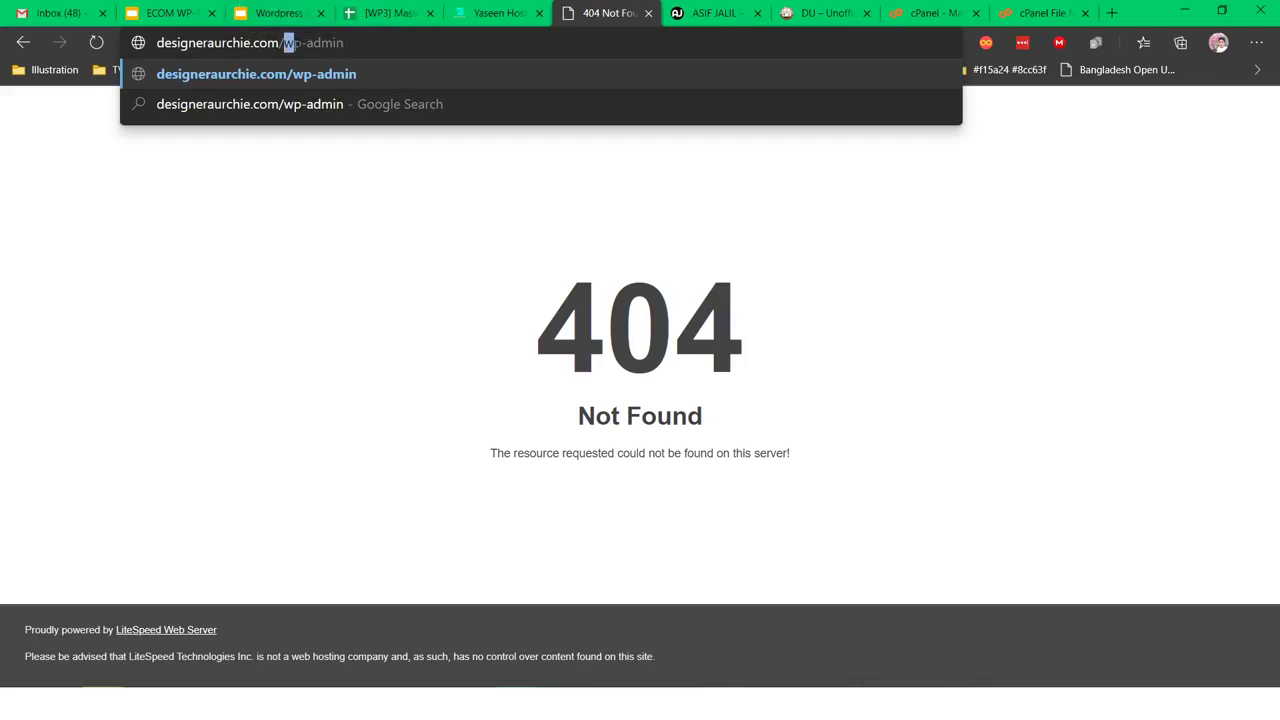
pyautogui.press('Return')
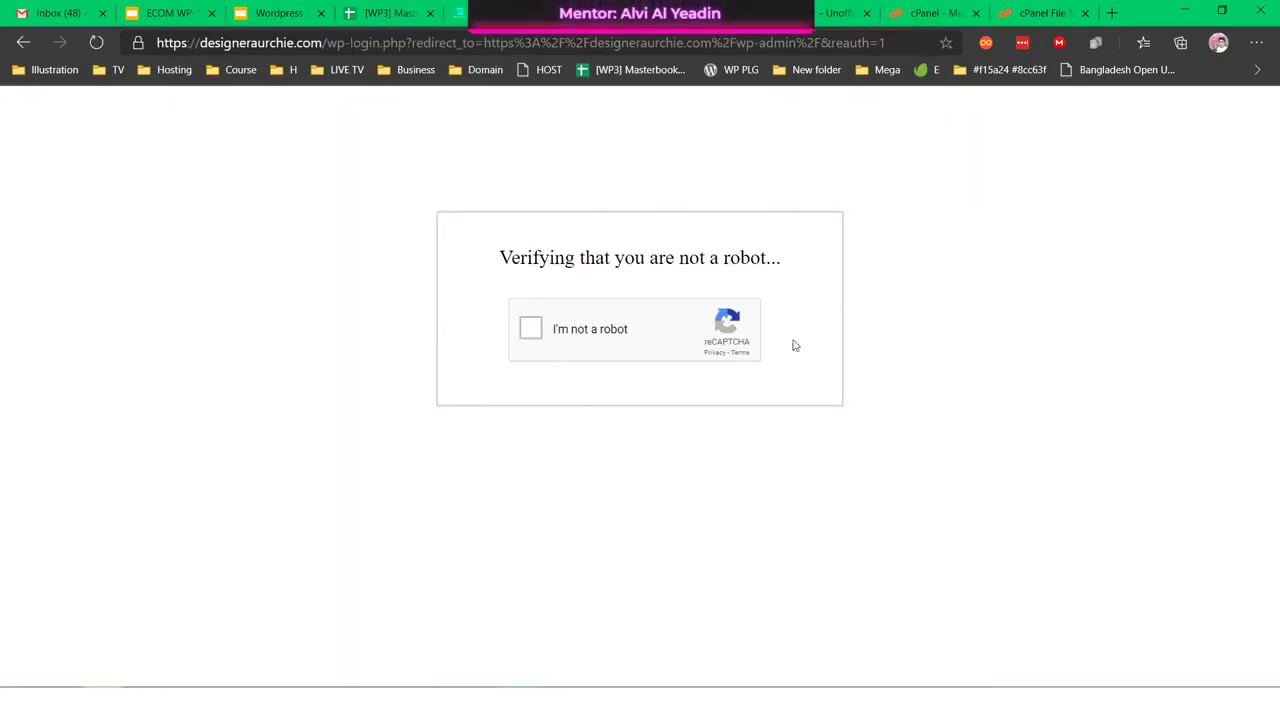
pyautogui.click(530, 329)
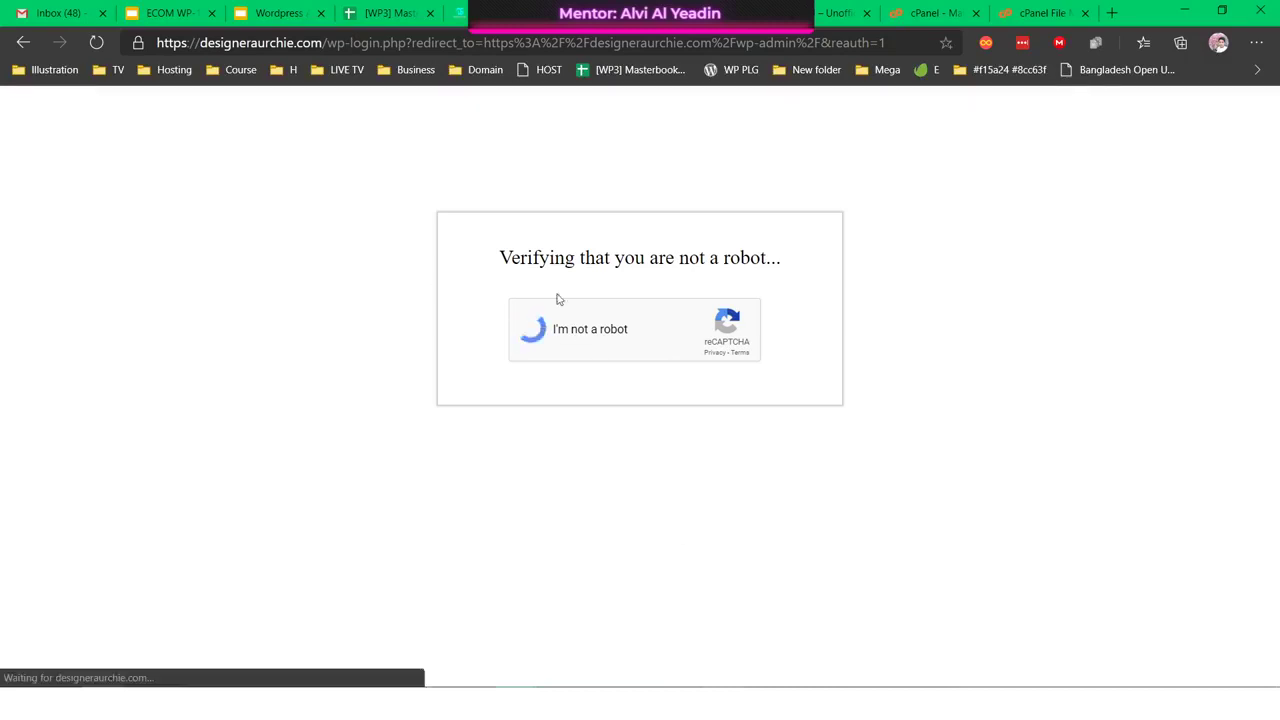
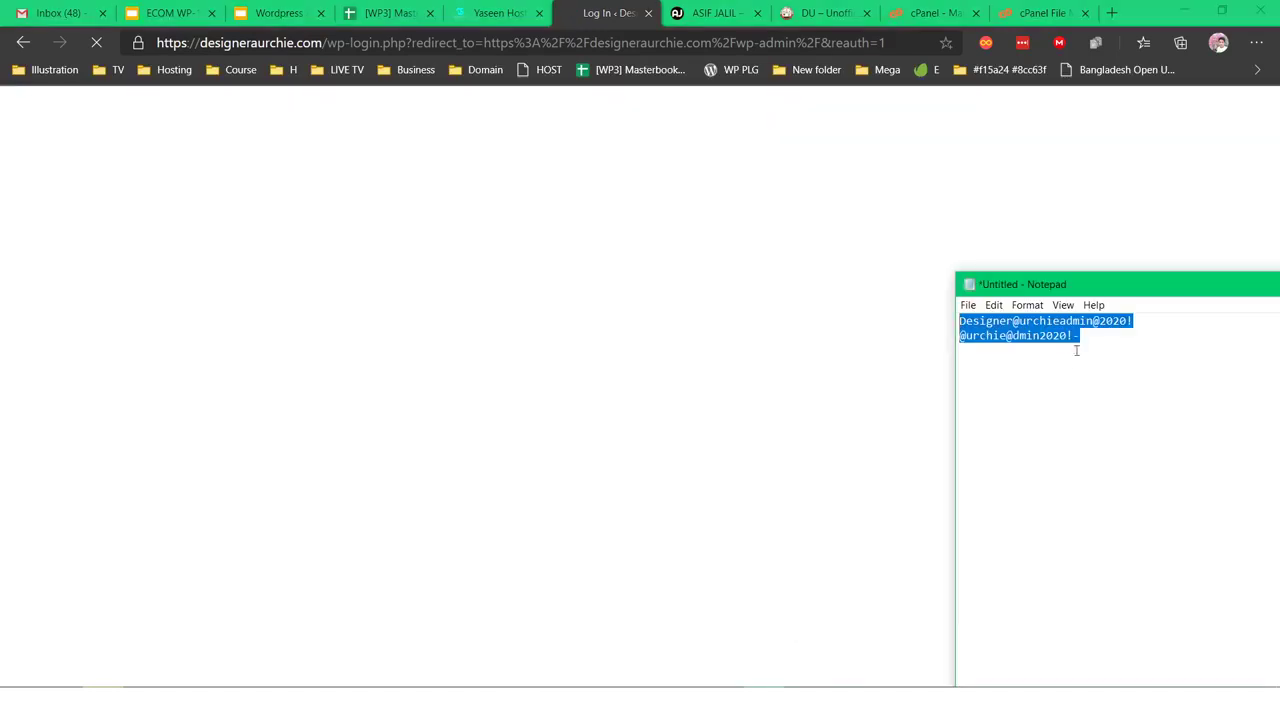
# Copy the saved admin username from Notepad into the login's username field.
pyautogui.click(1147, 322)
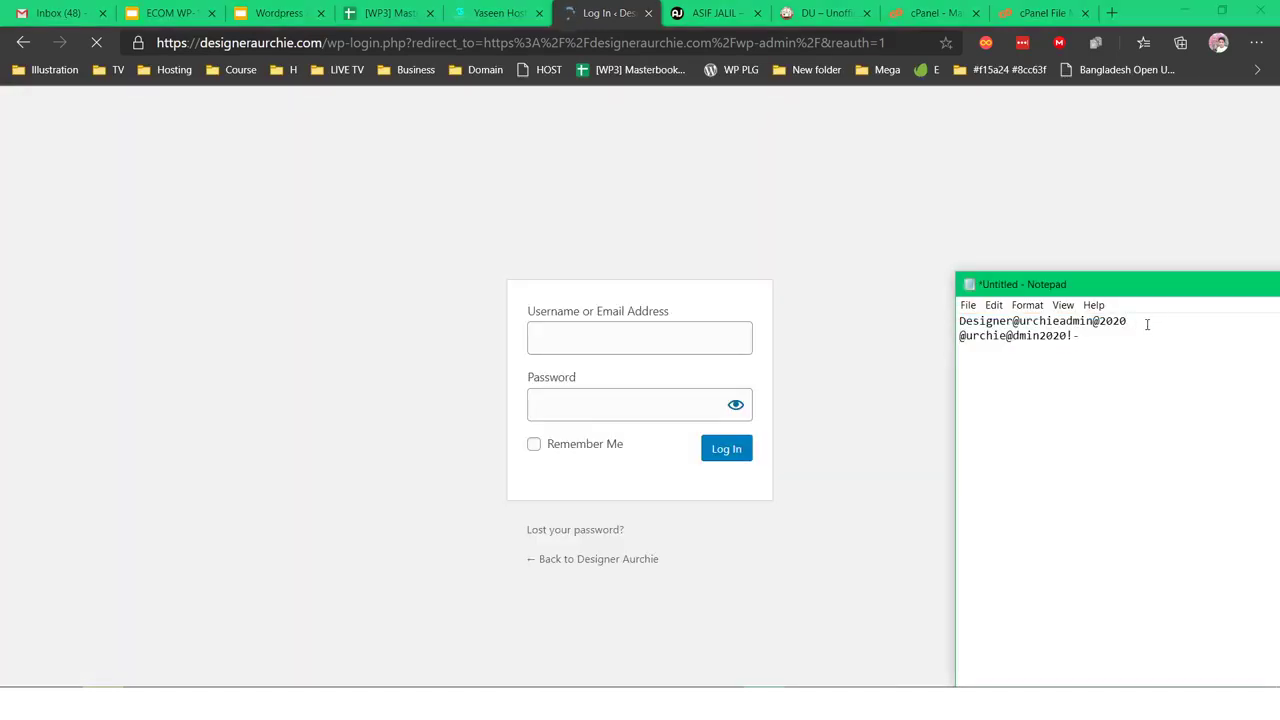
pyautogui.moveTo(1146, 322); pyautogui.dragTo(924, 304)
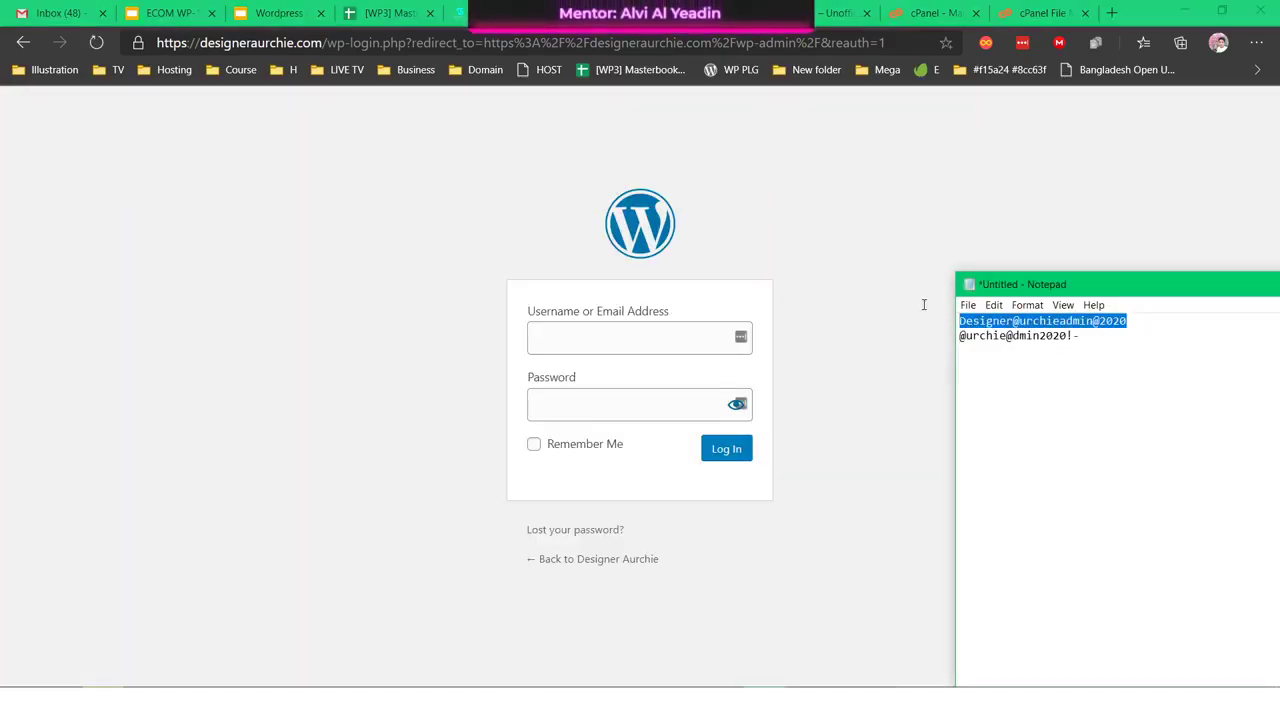
pyautogui.rightClick(988, 316)
pyautogui.click(1030, 366)
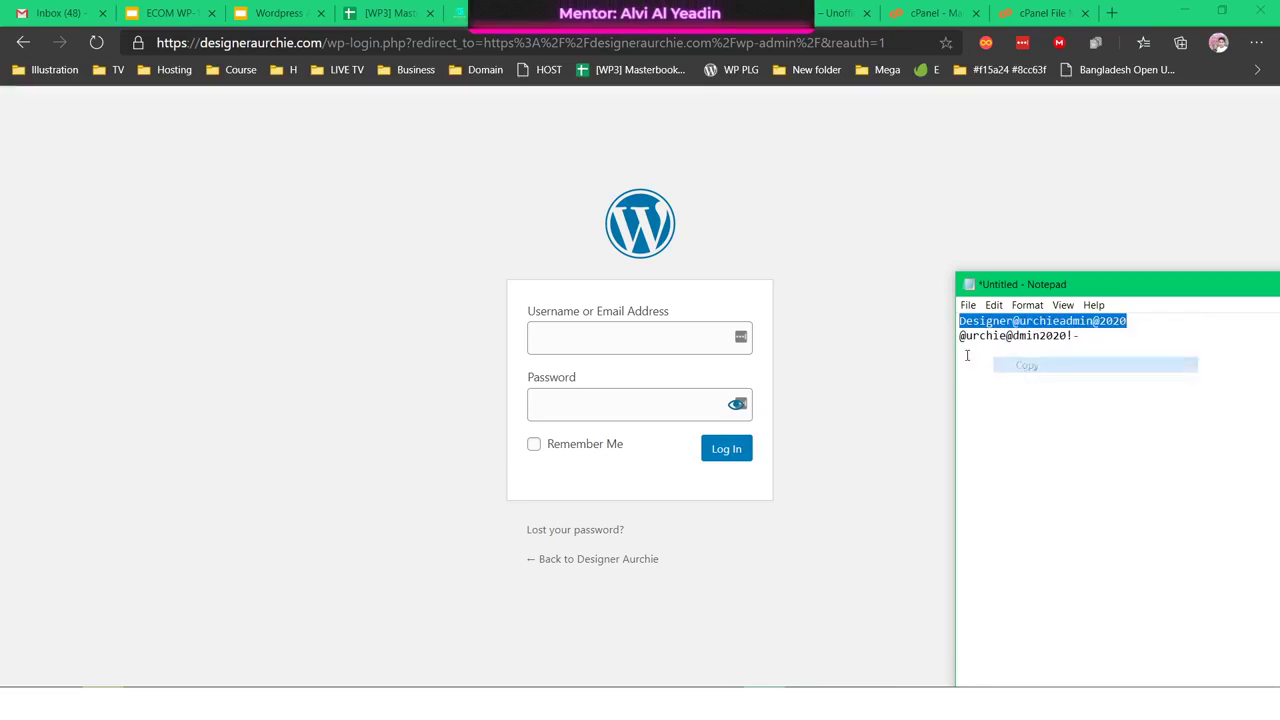
pyautogui.rightClick(706, 338)
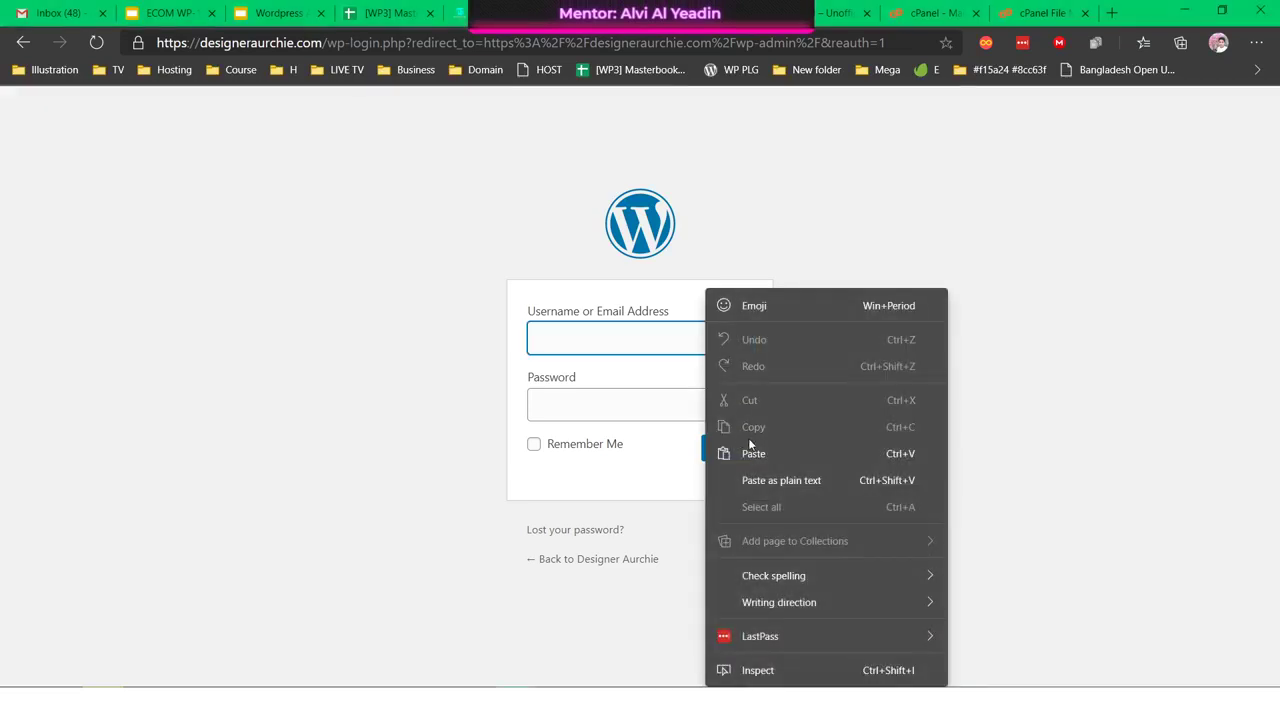
pyautogui.click(753, 453)
# Paste the saved password, tick Remember Me, and log in to the admin.
pyautogui.hotkey('alt', 'Tab')
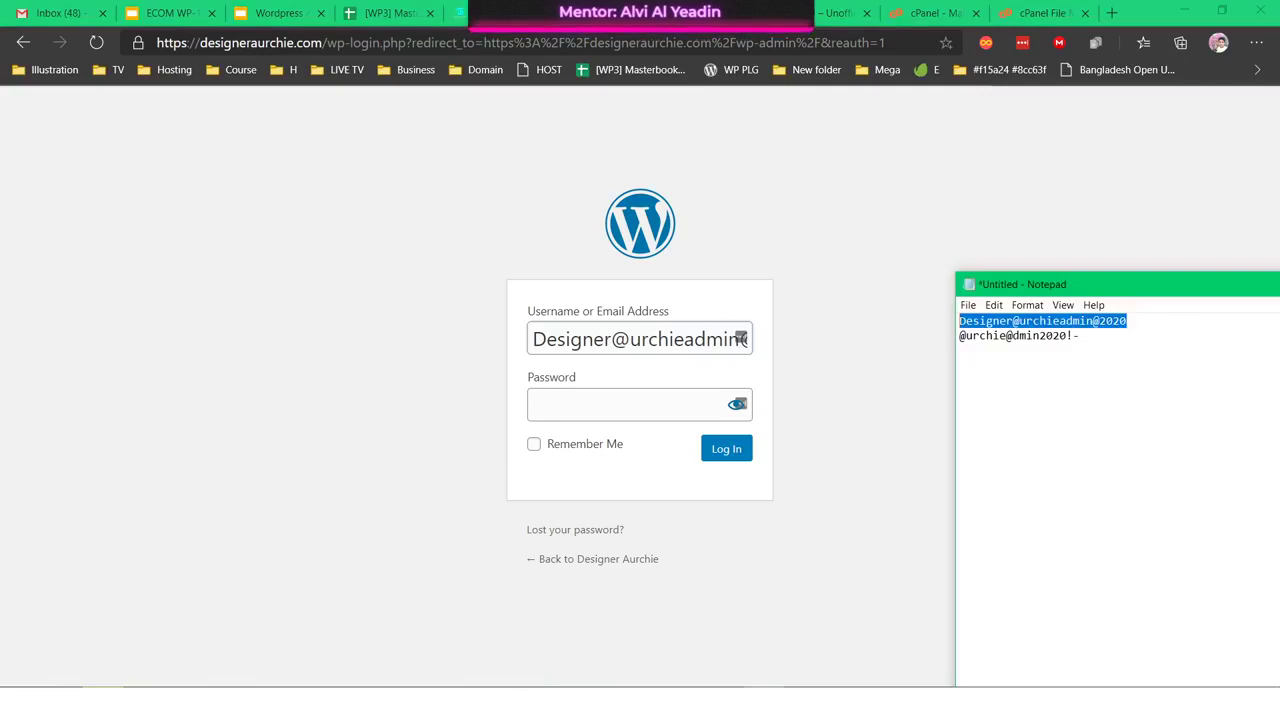
pyautogui.moveTo(1100, 343); pyautogui.dragTo(960, 352)
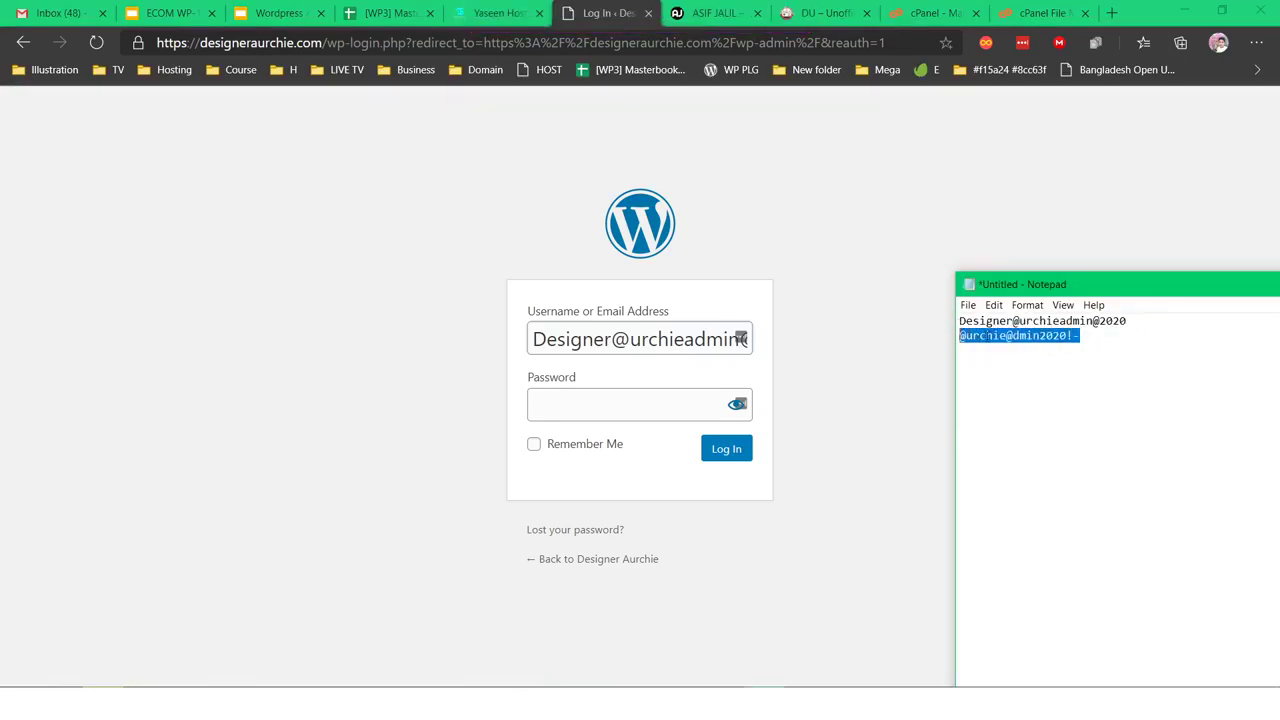
pyautogui.rightClick(990, 340)
pyautogui.click(1000, 381)
pyautogui.rightClick(660, 405)
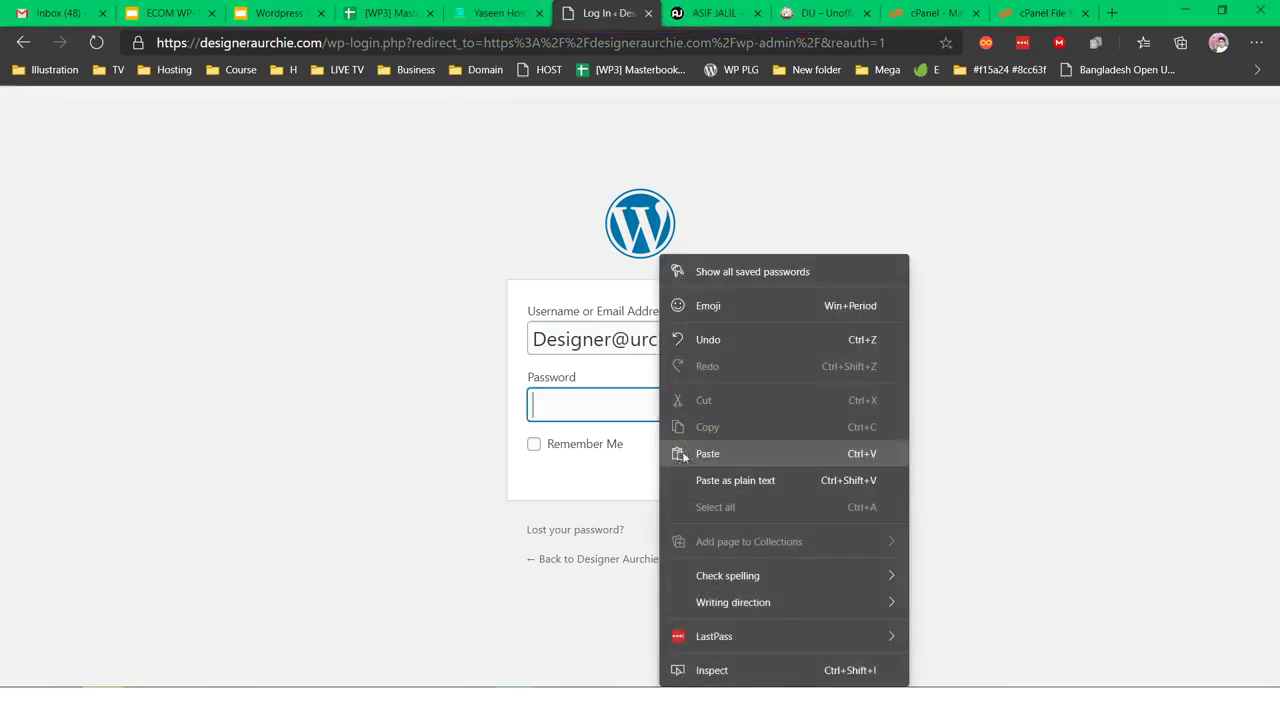
pyautogui.click(689, 452)
pyautogui.click(552, 446)
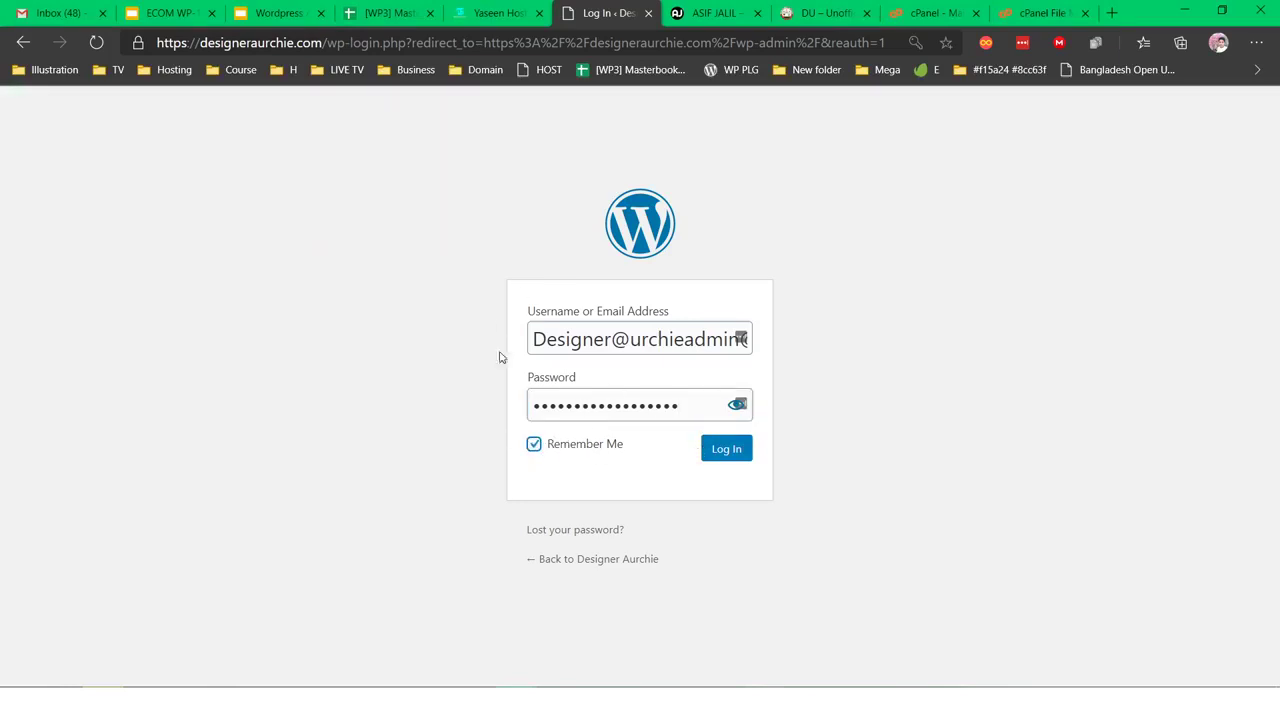
pyautogui.click(713, 452)
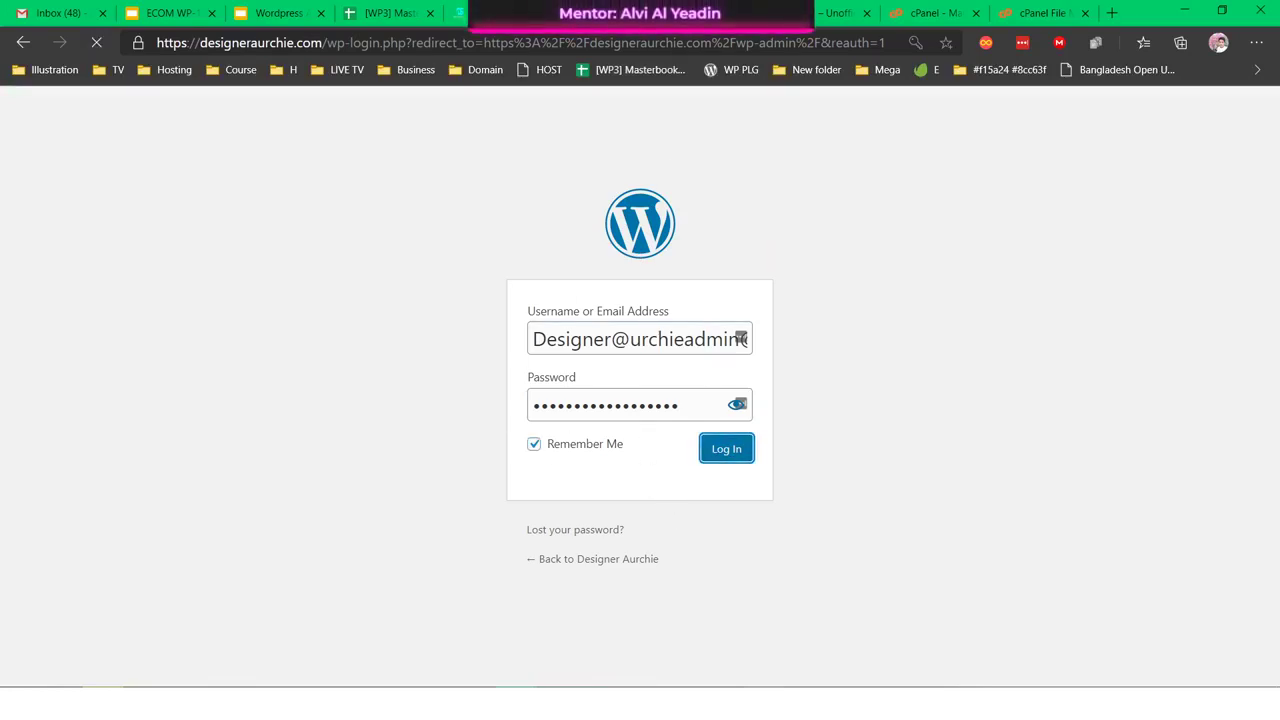
pyautogui.moveTo(780, 13); pyautogui.dragTo(945, 13)
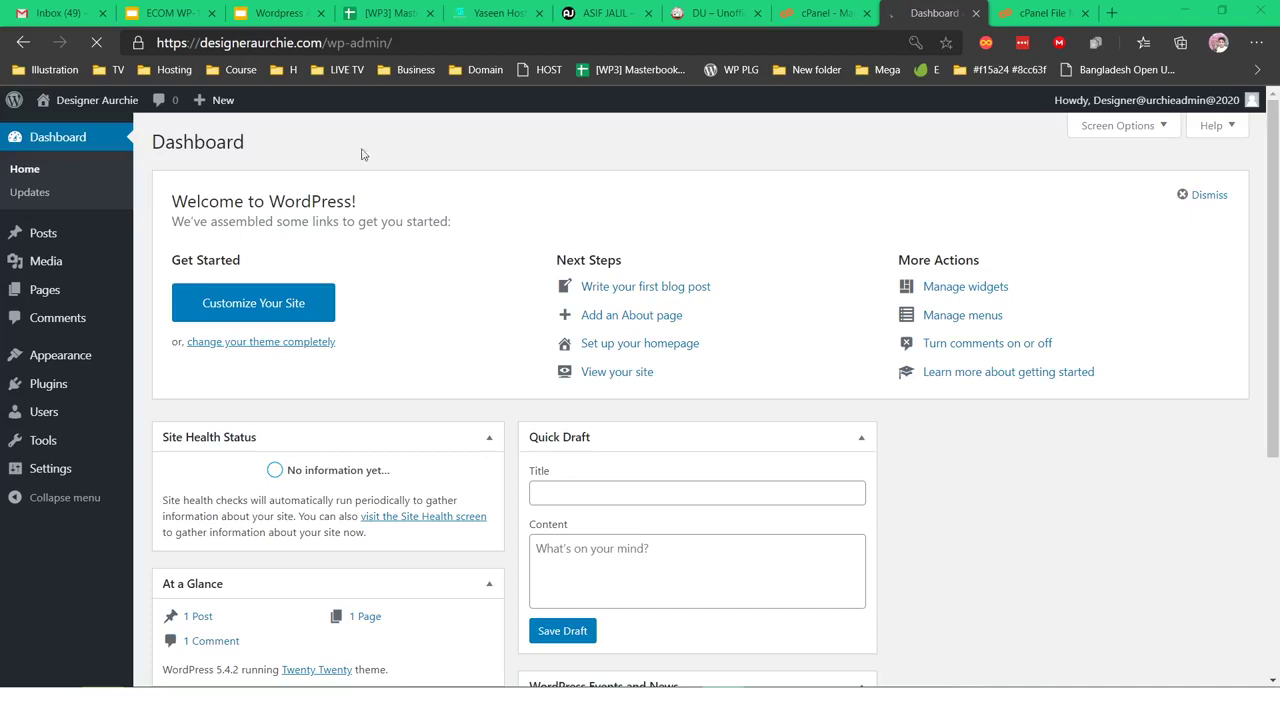
# Decline Edge's and LastPass's offers to save the login password.
pyautogui.moveTo(153, 142); pyautogui.dragTo(245, 142)
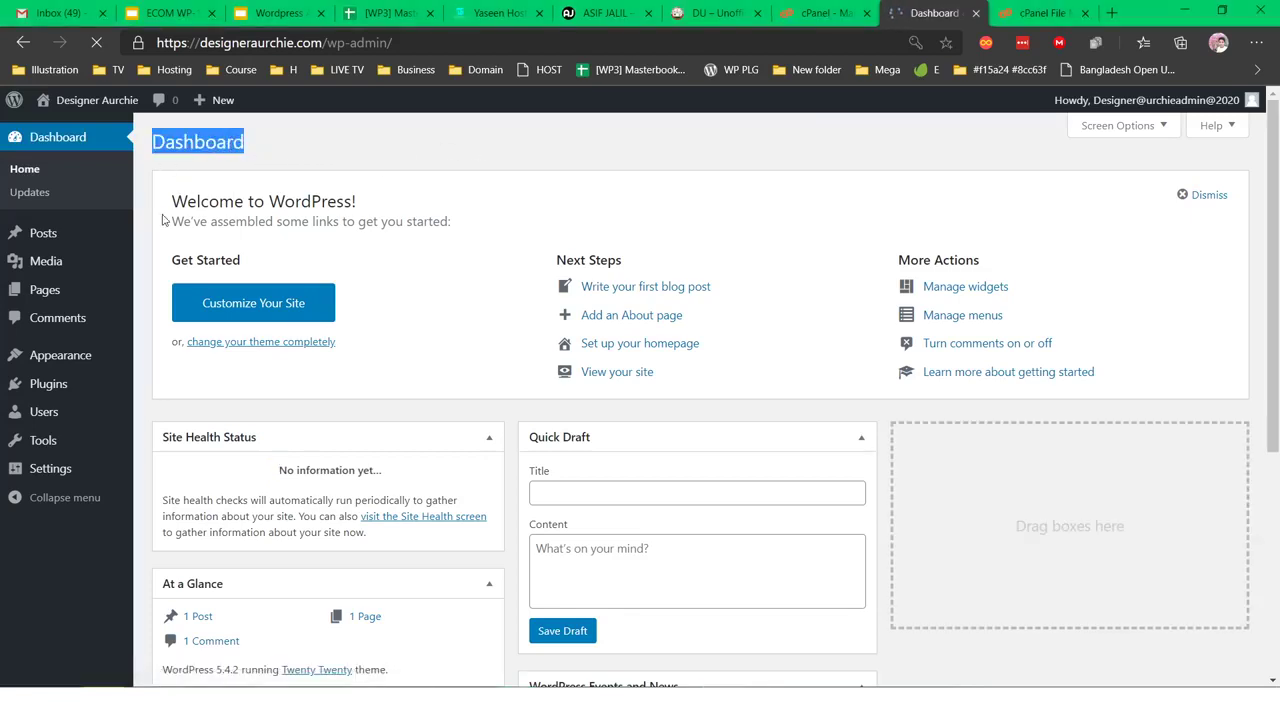
pyautogui.moveTo(357, 201); pyautogui.dragTo(311, 201)
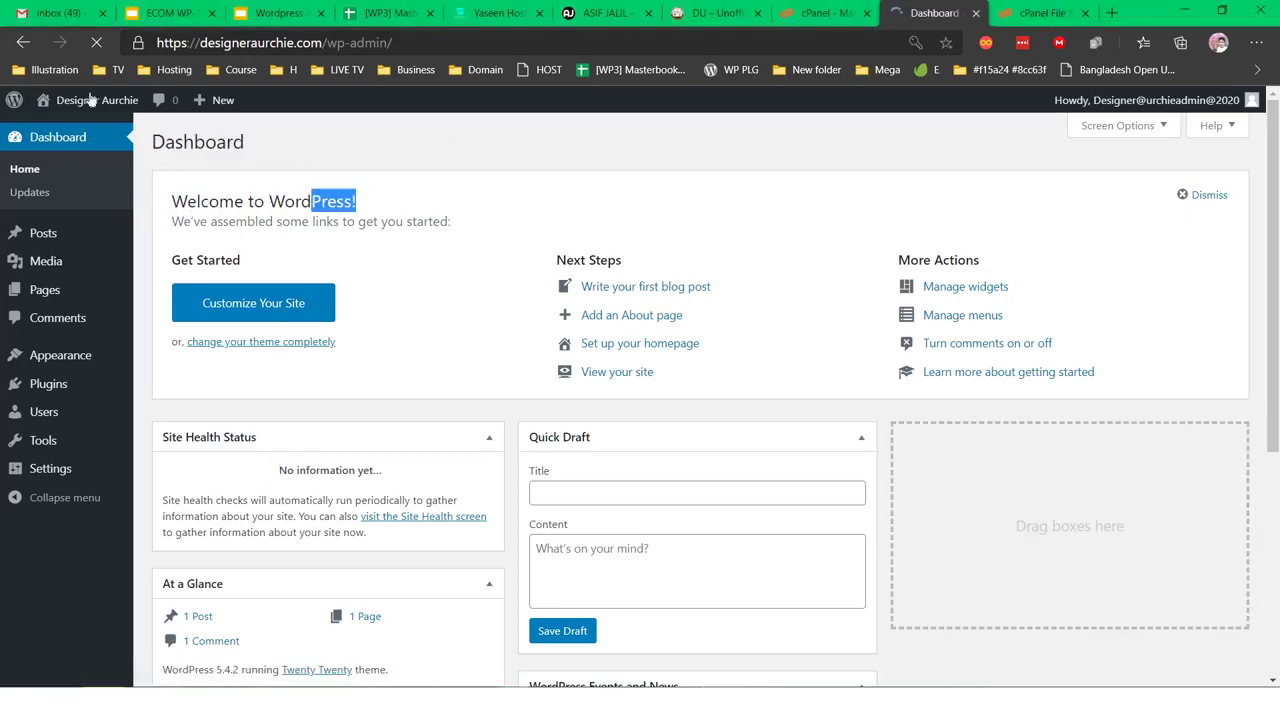
pyautogui.click(571, 157)
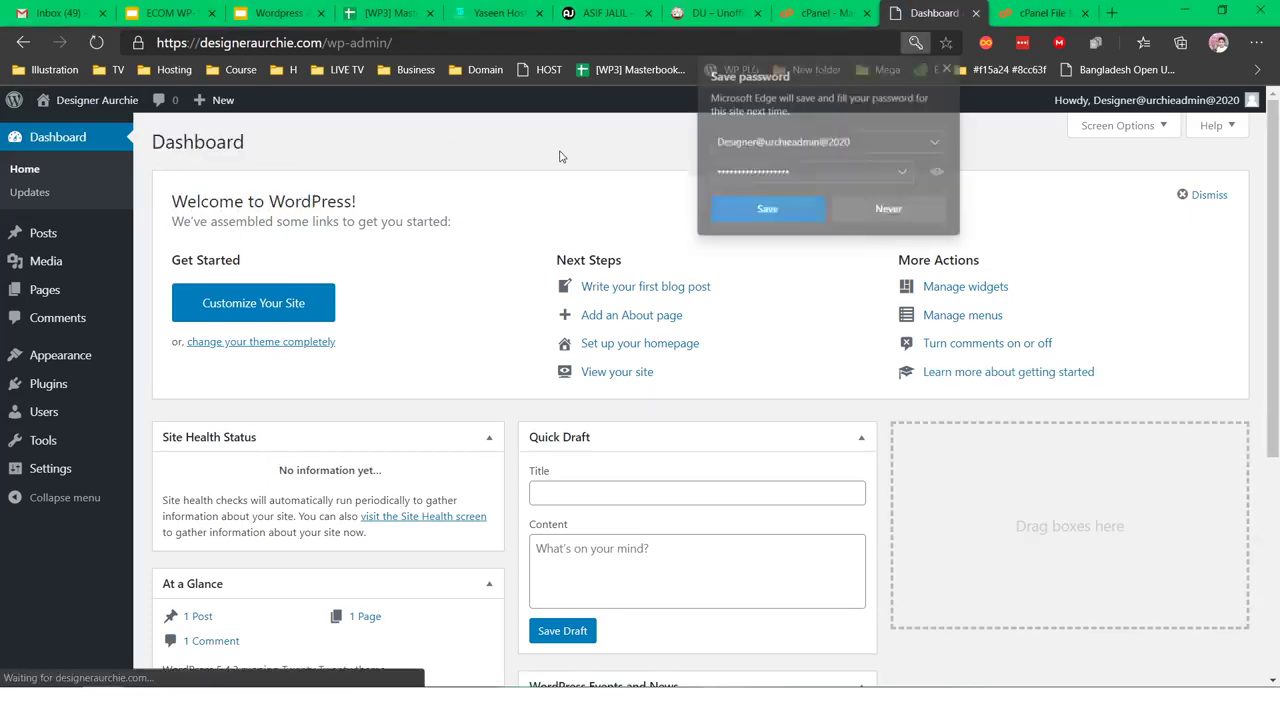
pyautogui.click(868, 214)
pyautogui.click(1128, 214)
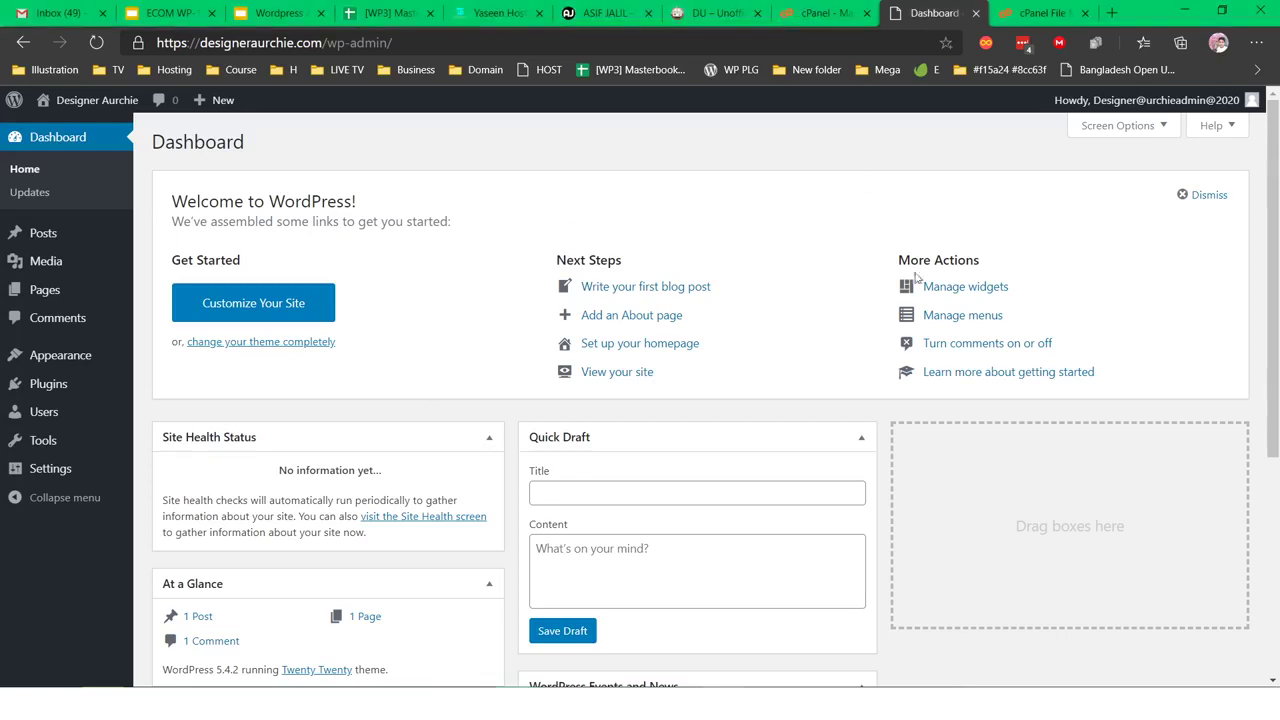
pyautogui.click(823, 12)
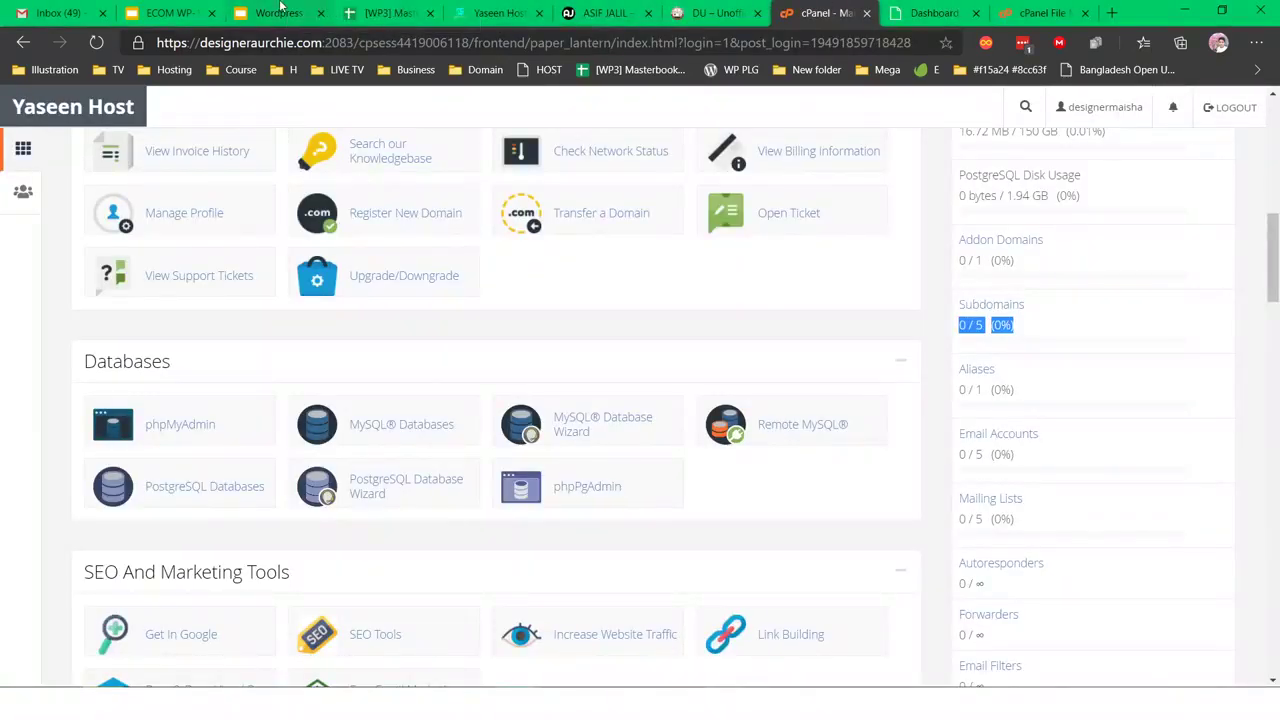
pyautogui.click(281, 10)
pyautogui.click(378, 14)
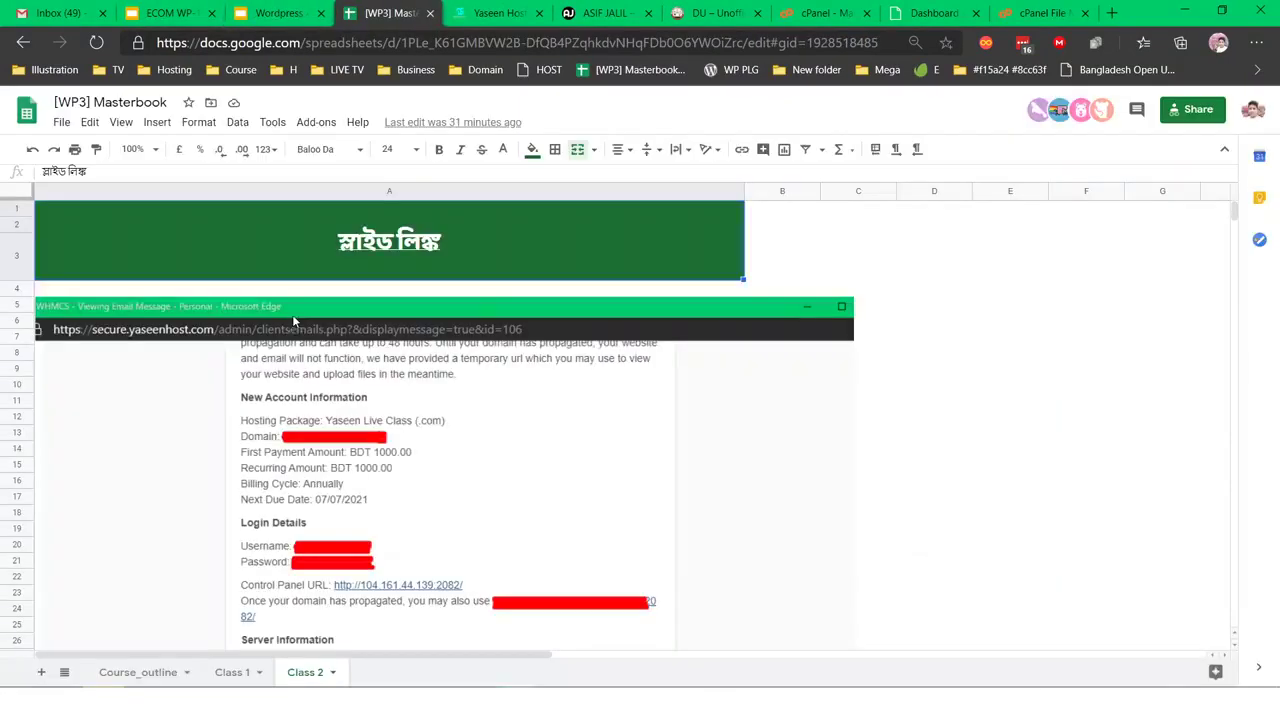
pyautogui.click(138, 672)
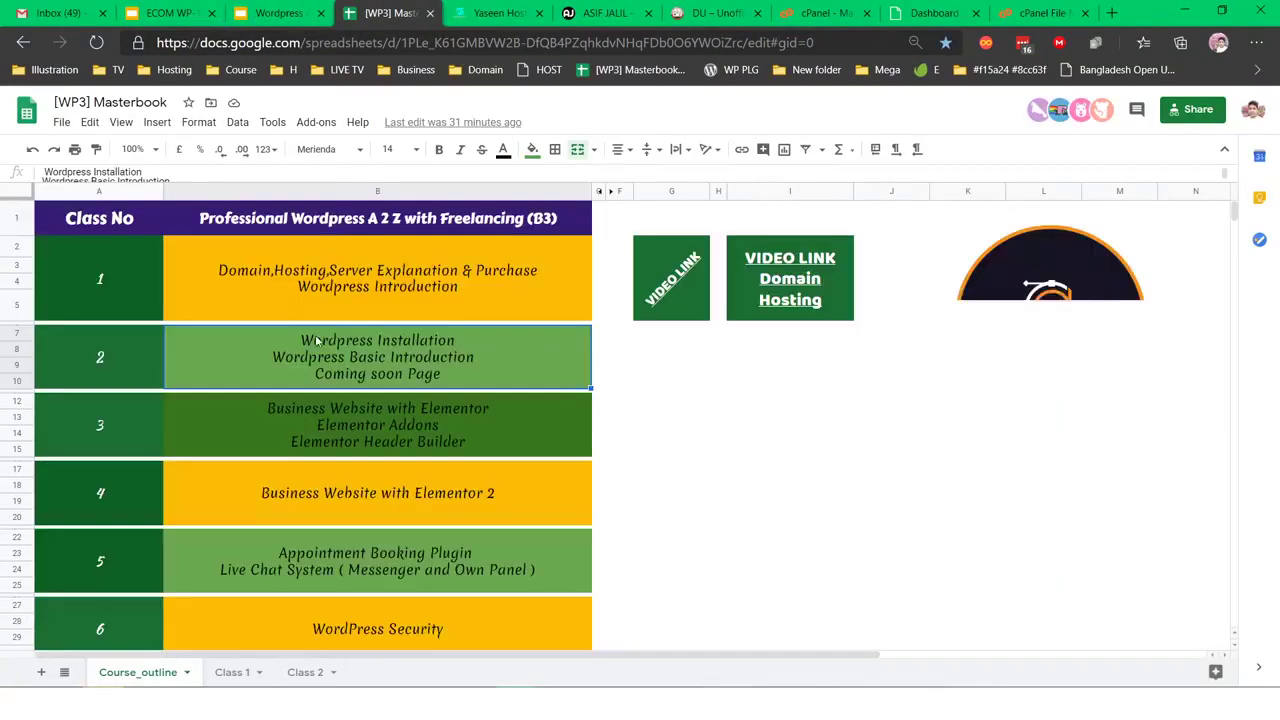
pyautogui.doubleClick(316, 341)
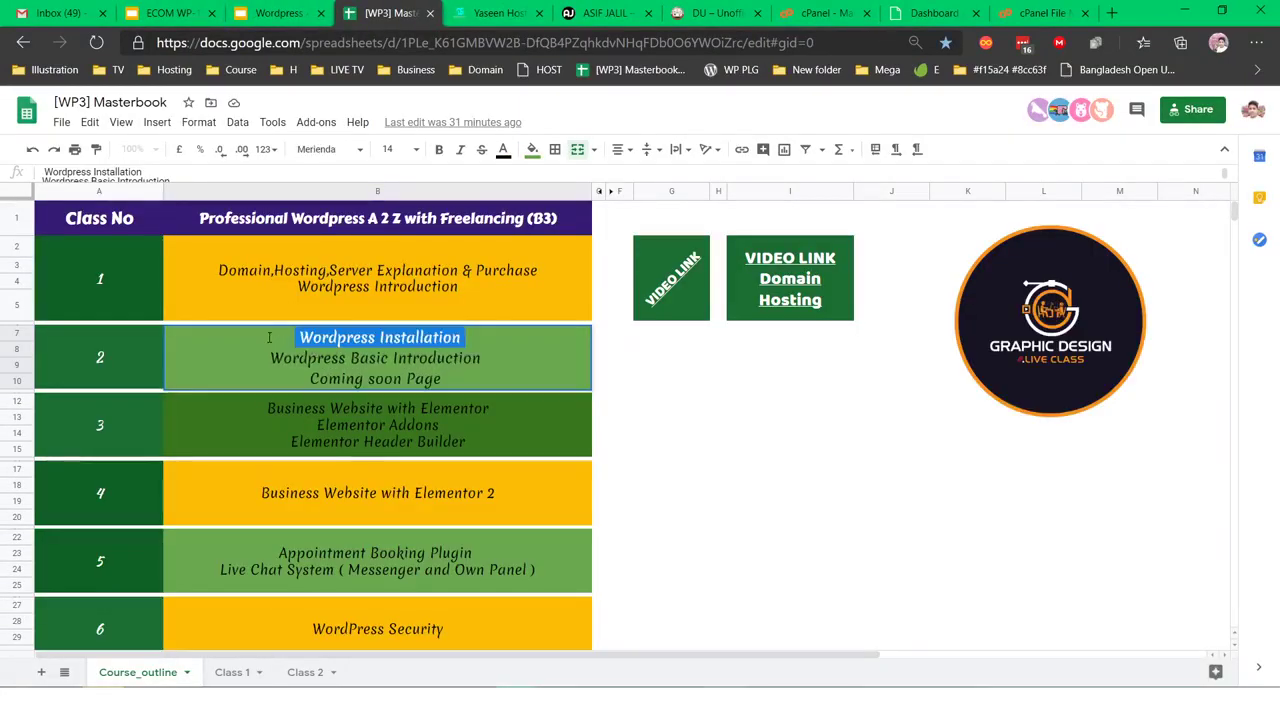
pyautogui.moveTo(316, 341); pyautogui.dragTo(476, 349)
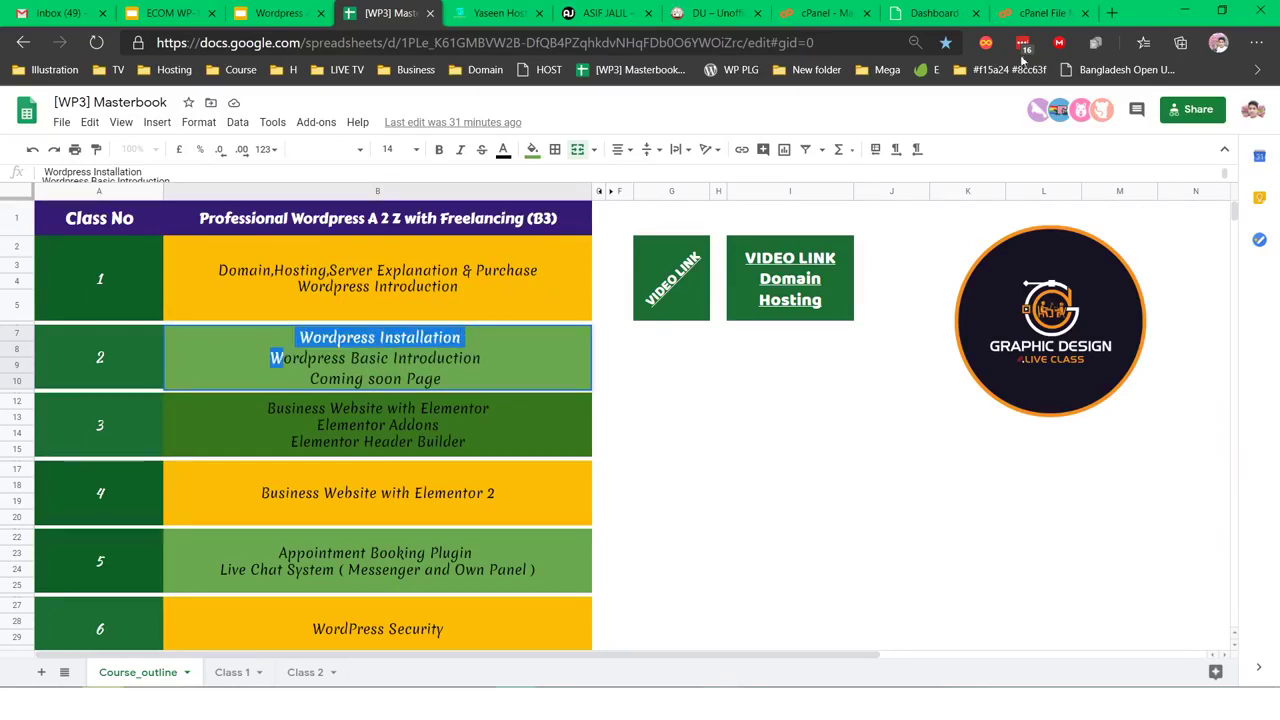
pyautogui.click(903, 10)
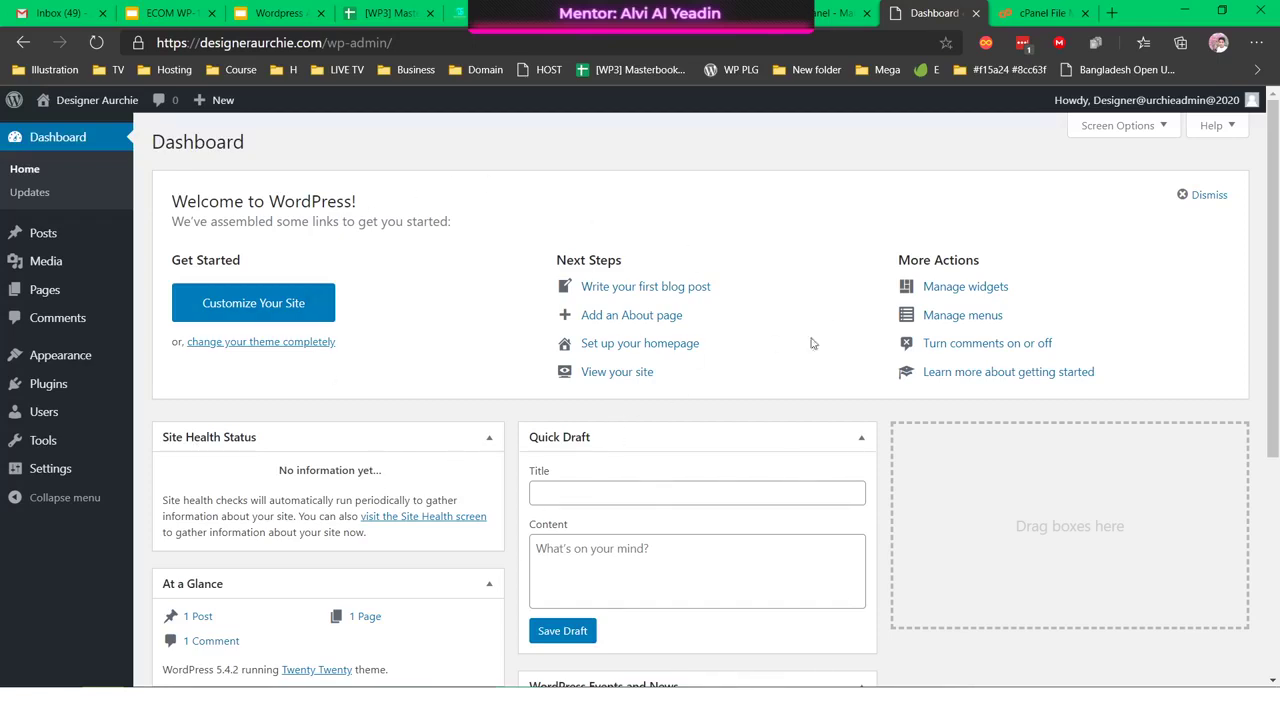
# Dismiss Welcome; collapse Quick Draft, Events and News, At a Glance, Activity, Site Health Status.
pyautogui.click(1183, 195)
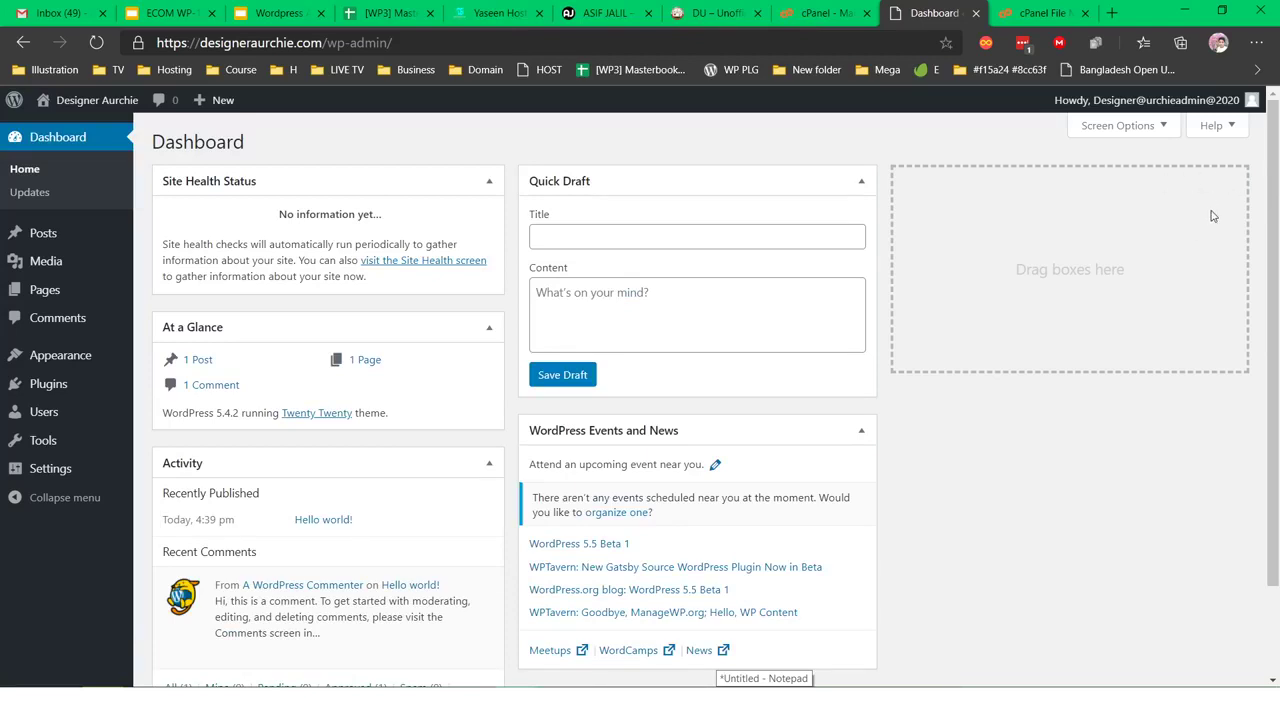
pyautogui.click(861, 186)
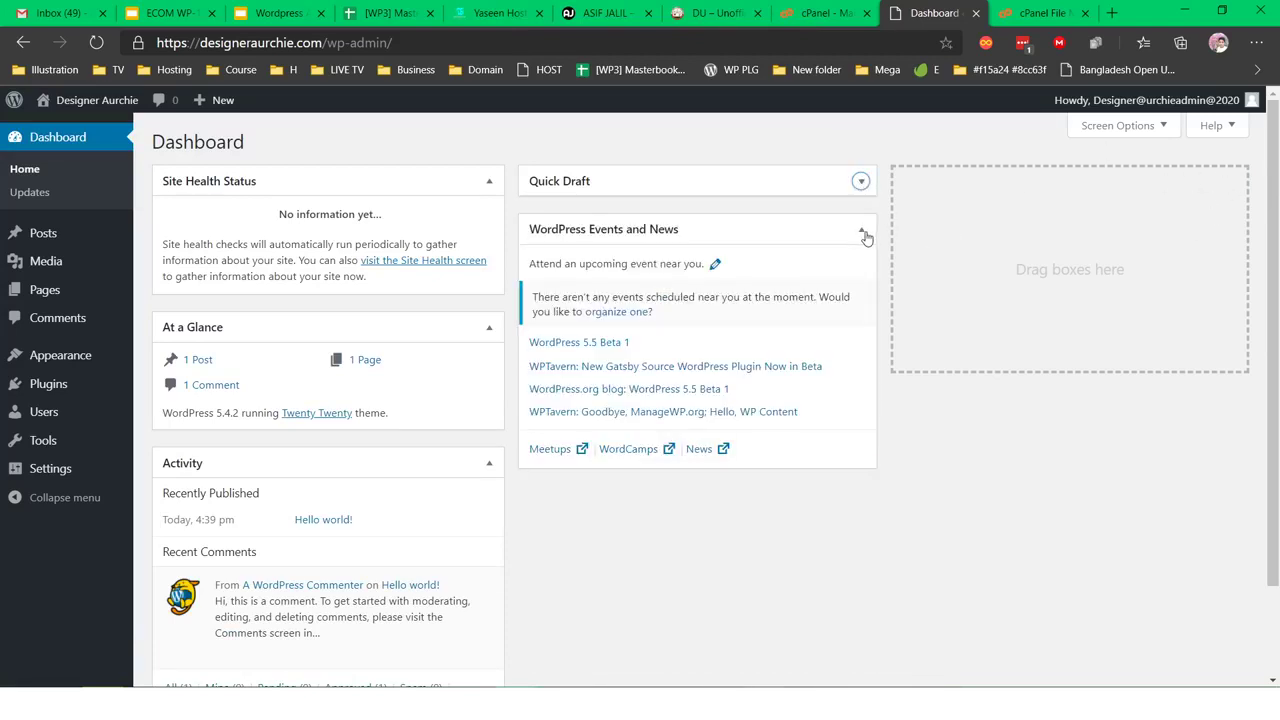
pyautogui.click(864, 233)
pyautogui.click(489, 327)
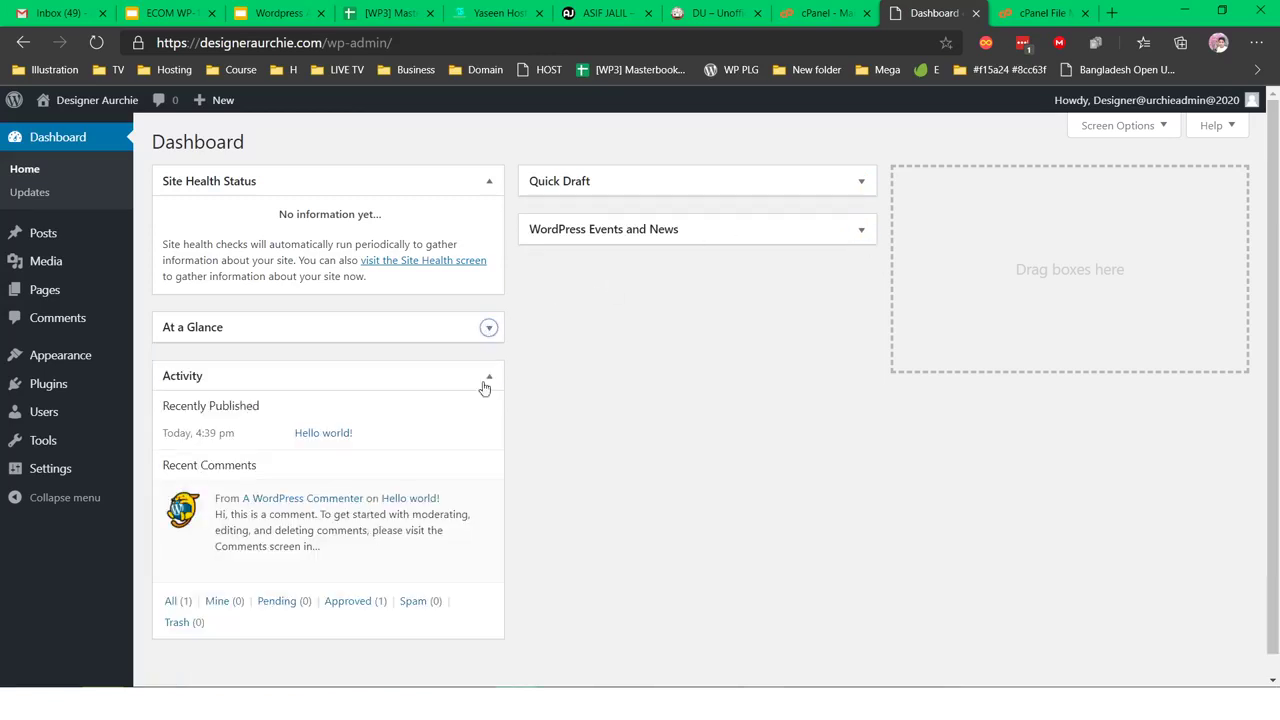
pyautogui.click(489, 376)
pyautogui.click(493, 182)
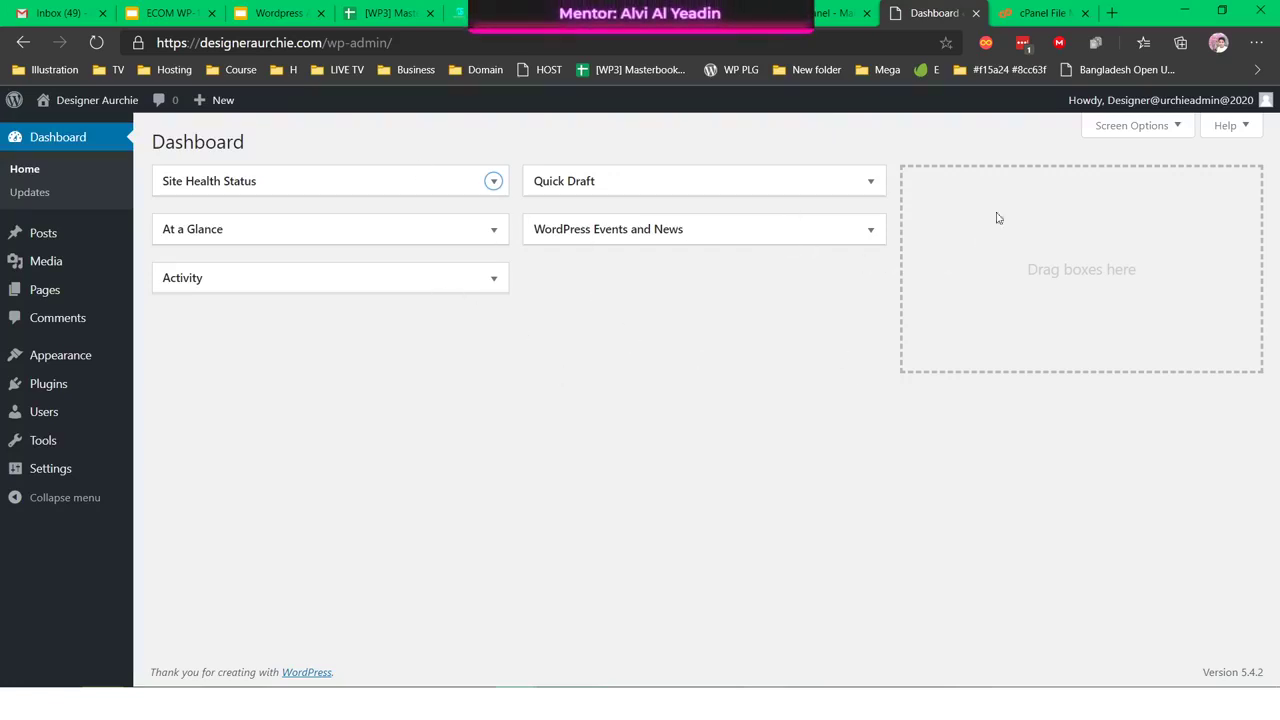
# Uncheck all five Dashboard boxes in Screen Options, then go to Dashboard > Updates.
pyautogui.click(1133, 125)
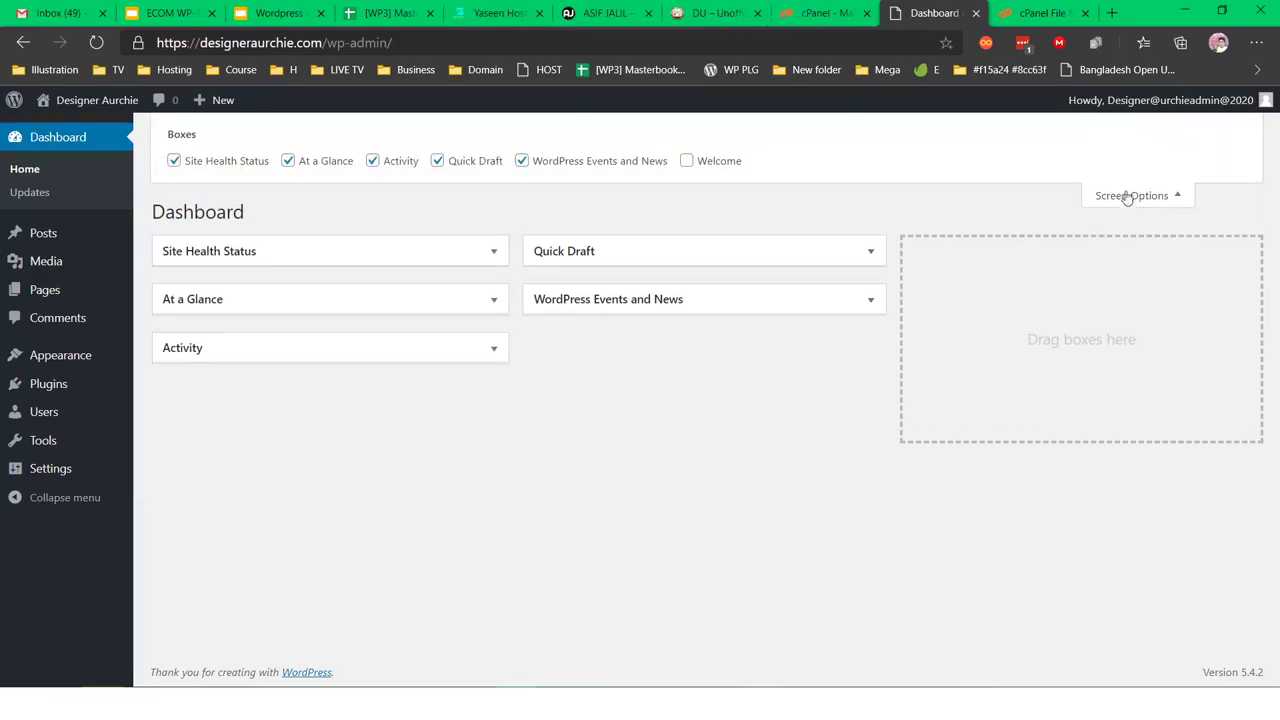
pyautogui.click(308, 166)
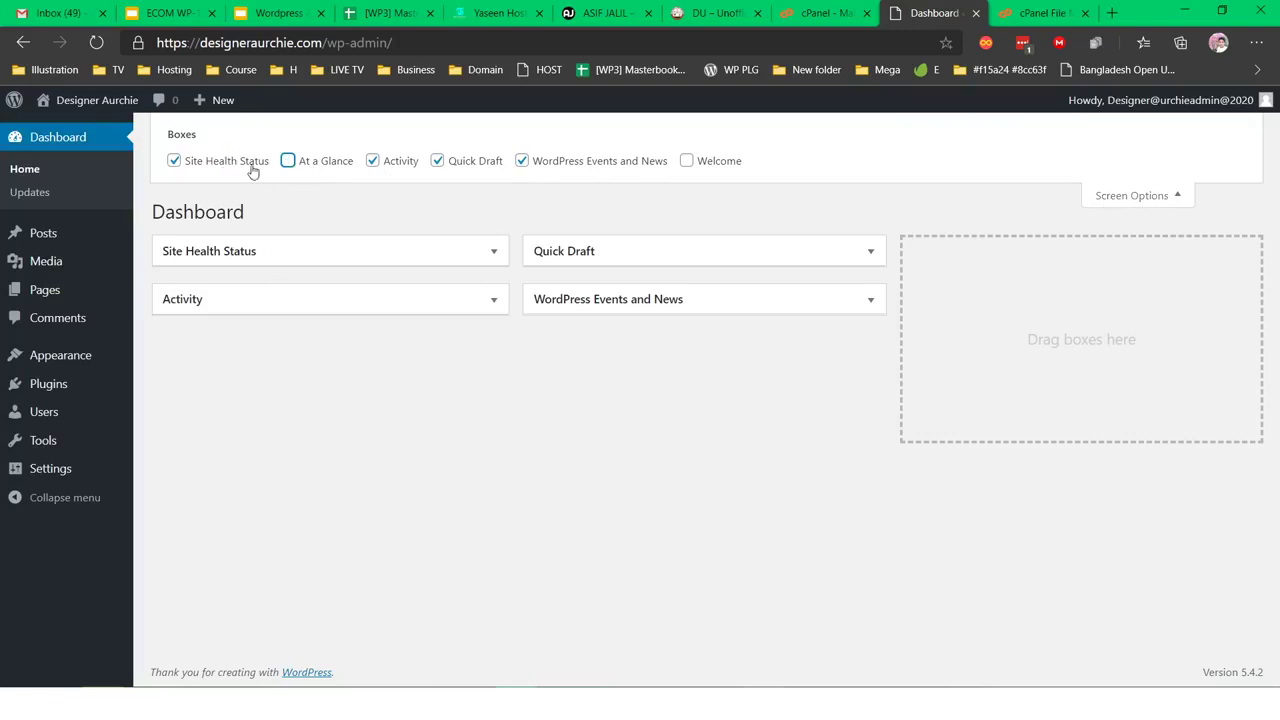
pyautogui.click(176, 163)
pyautogui.click(373, 163)
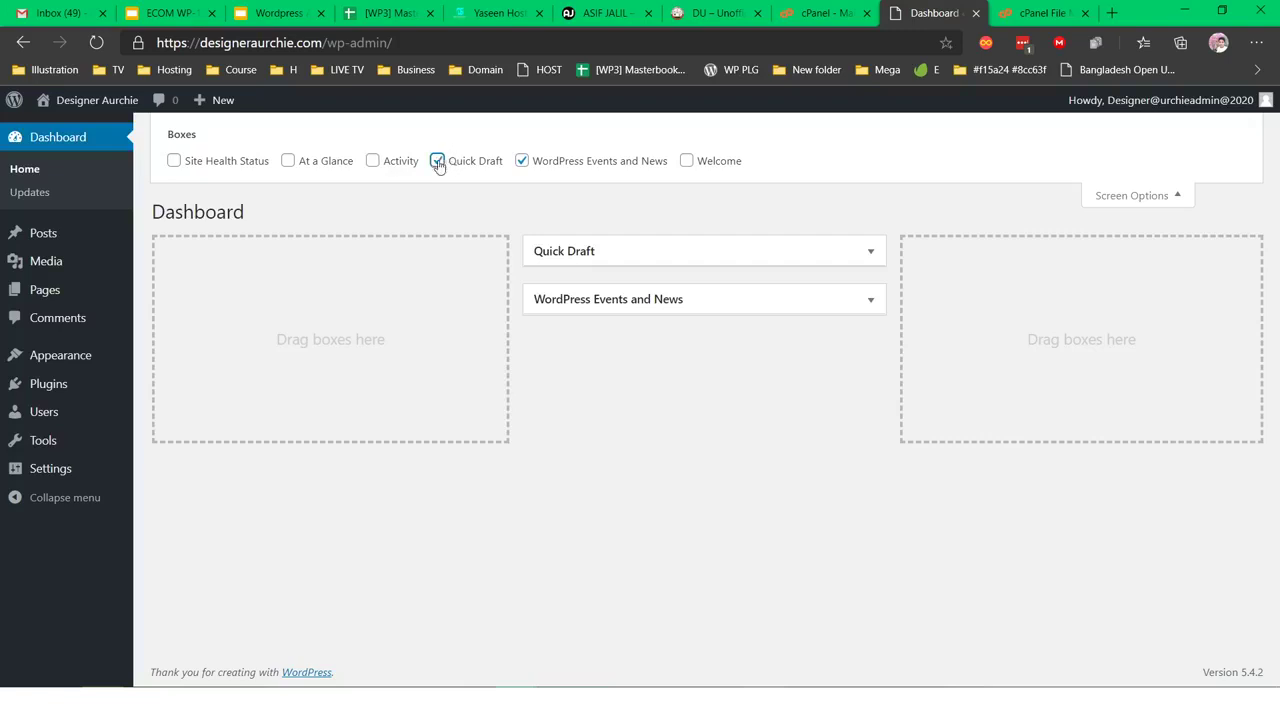
pyautogui.click(437, 163)
pyautogui.click(521, 163)
pyautogui.click(1120, 197)
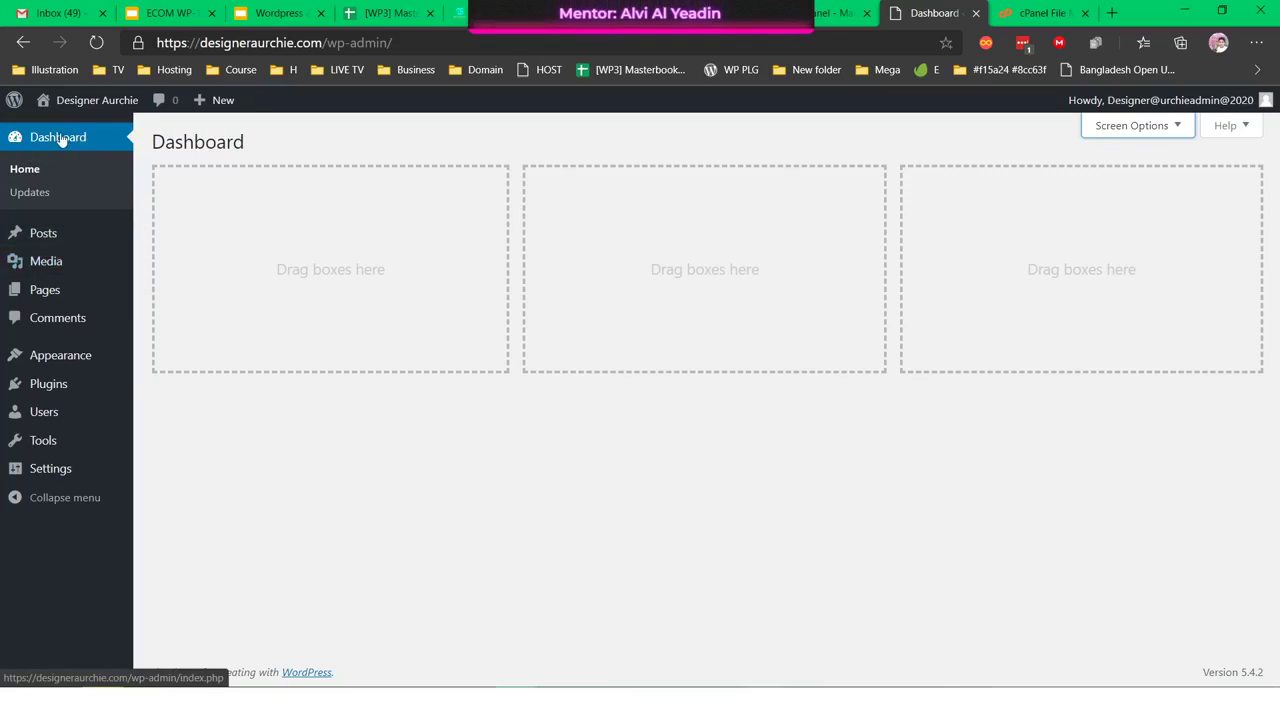
pyautogui.click(32, 194)
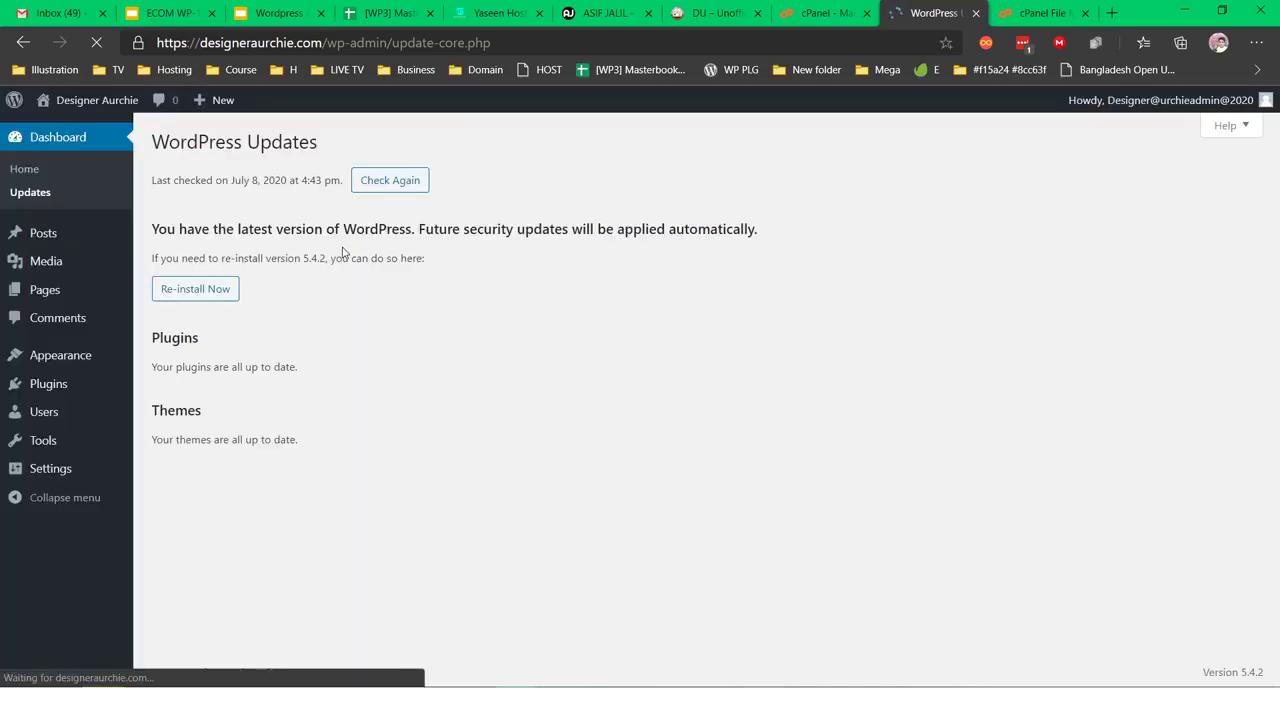
# Point out the plugins and themes up-to-date messages, then open the All Posts list.
pyautogui.moveTo(152, 367); pyautogui.dragTo(298, 368)
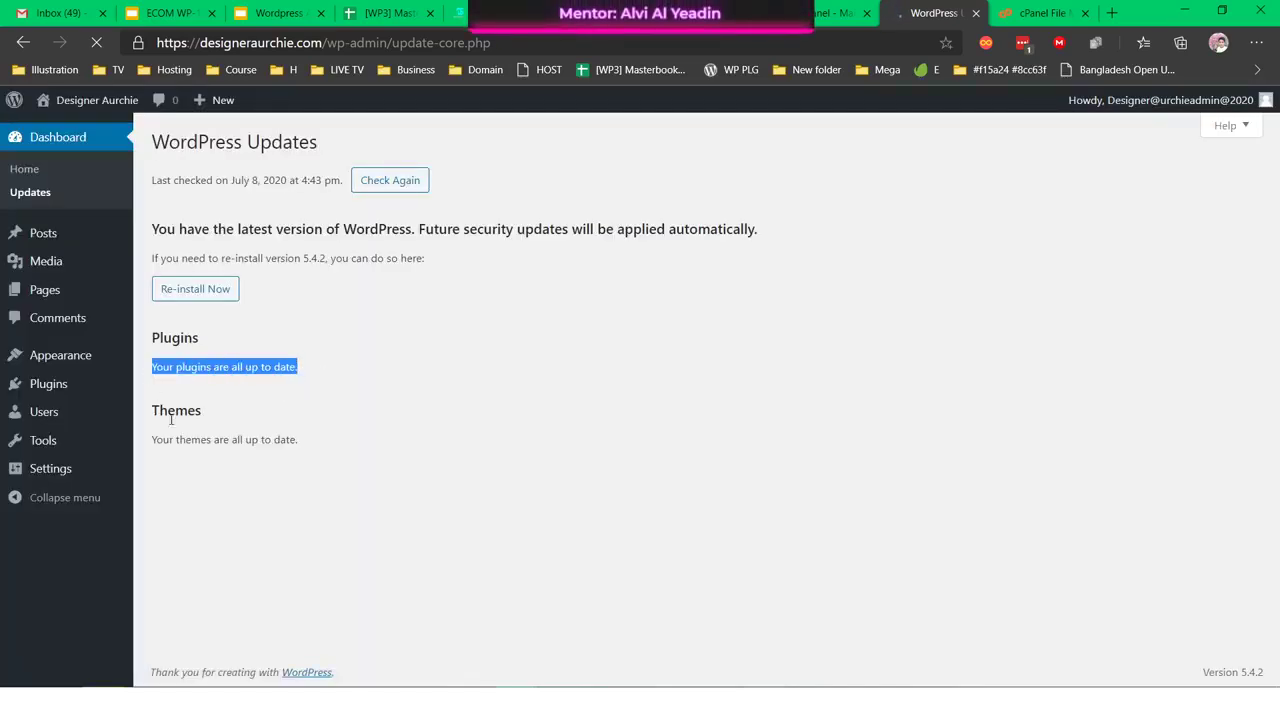
pyautogui.moveTo(148, 443); pyautogui.dragTo(359, 445)
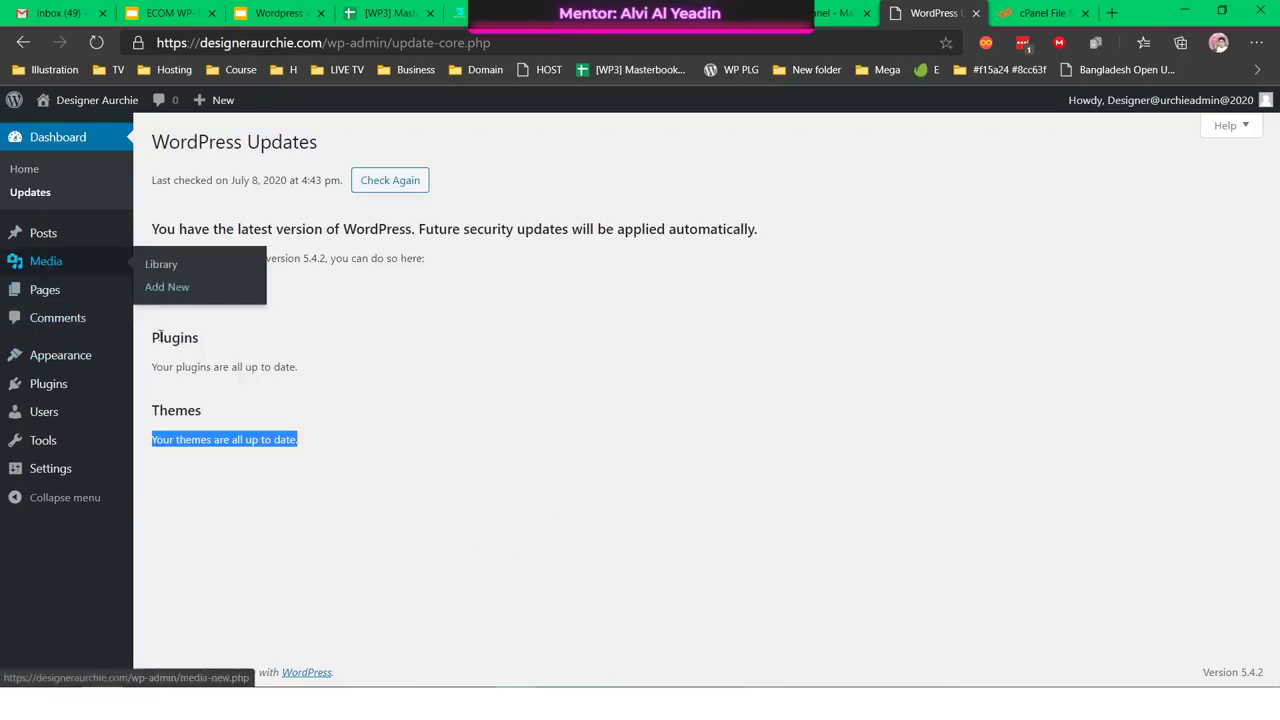
pyautogui.moveTo(34, 238)
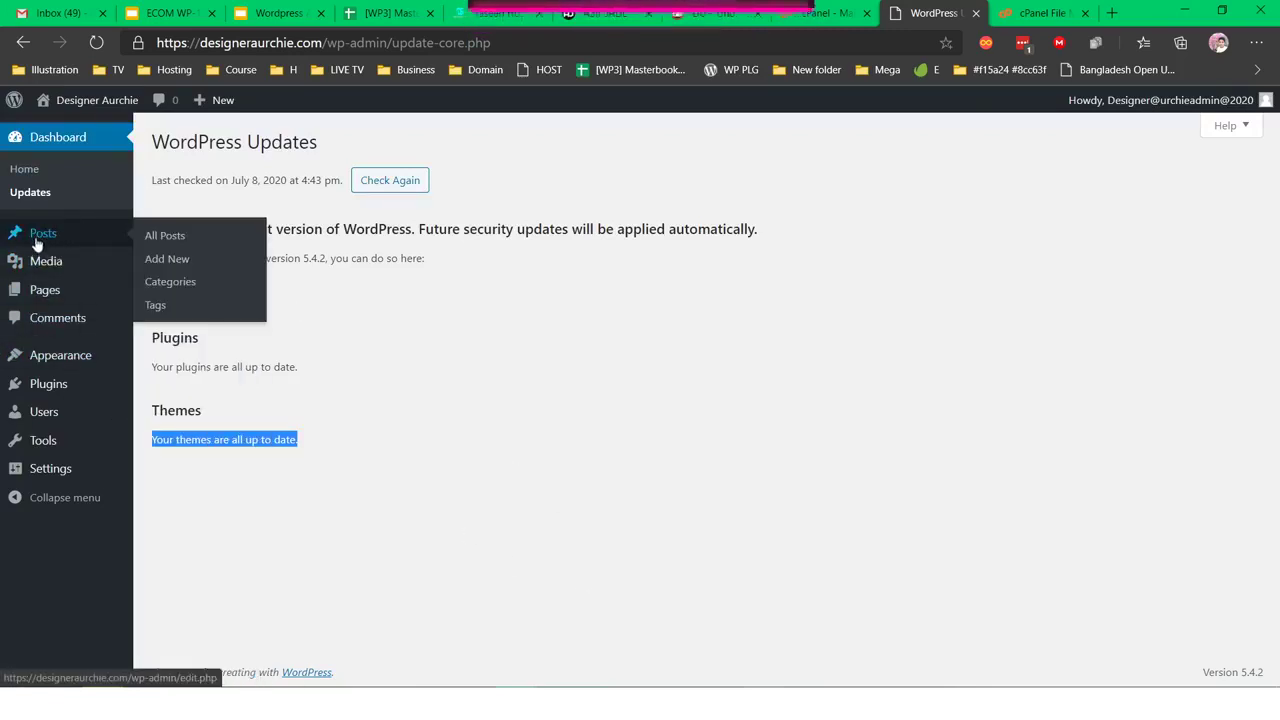
pyautogui.click(80, 242)
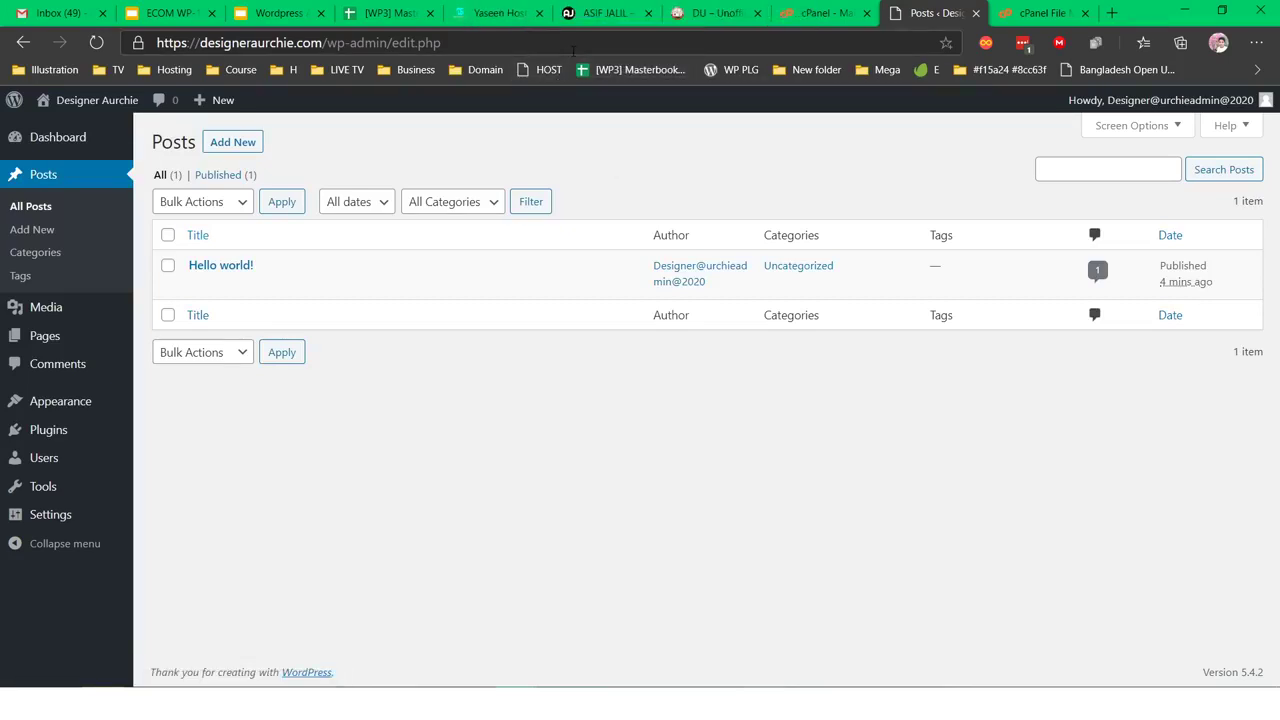
# Load news24bangla.epizy.com in the Demo University tab, briefly checking the WordPress posts tab.
pyautogui.click(705, 12)
pyautogui.scroll(-5, 638, 243)
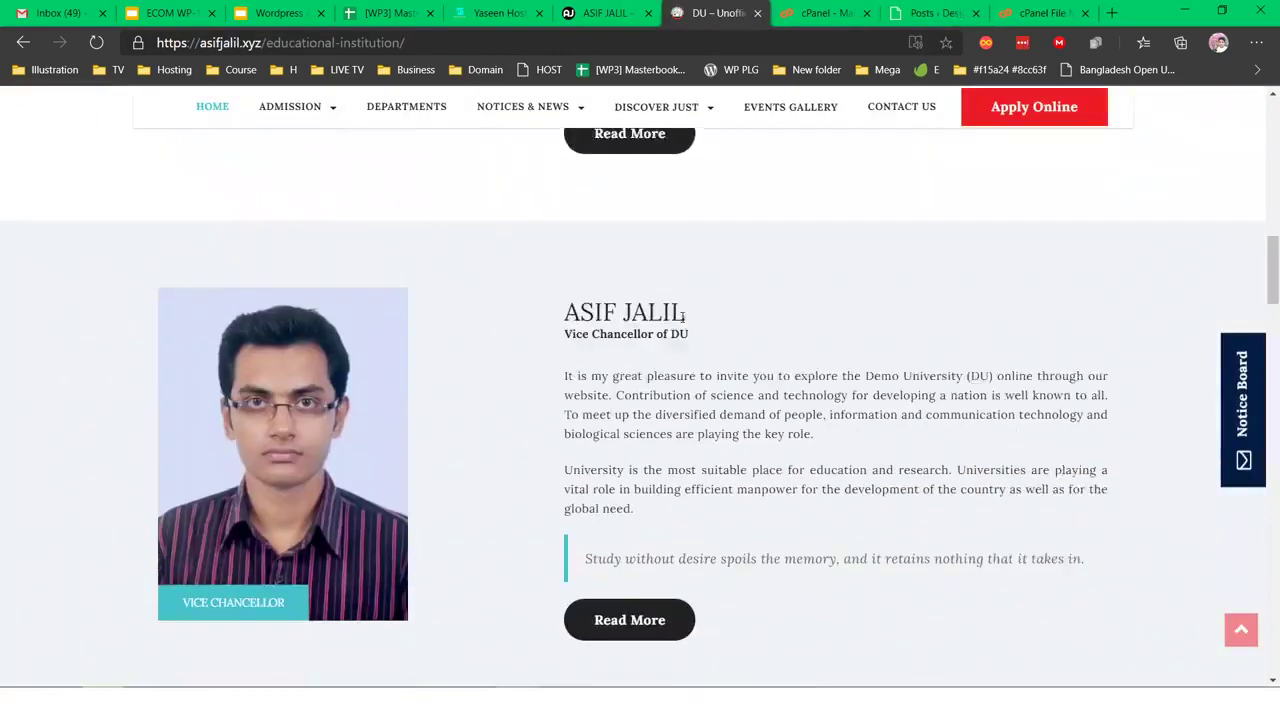
pyautogui.click(549, 44)
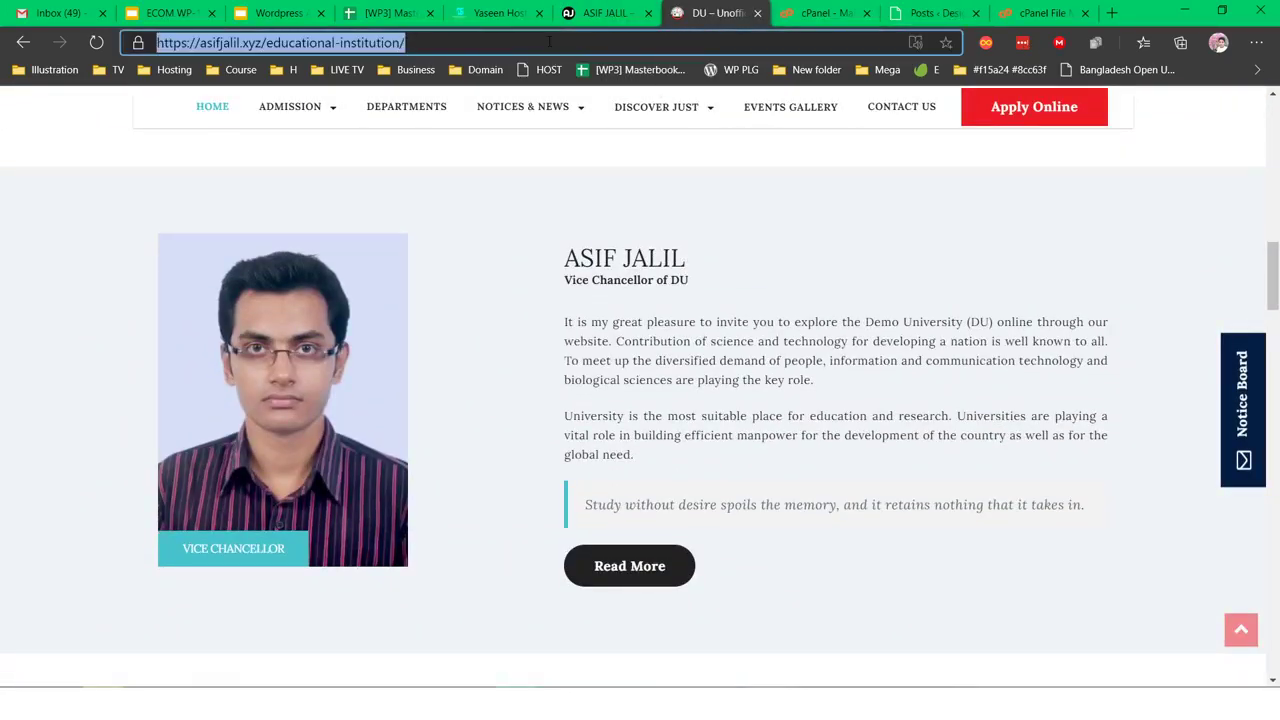
pyautogui.write('news')
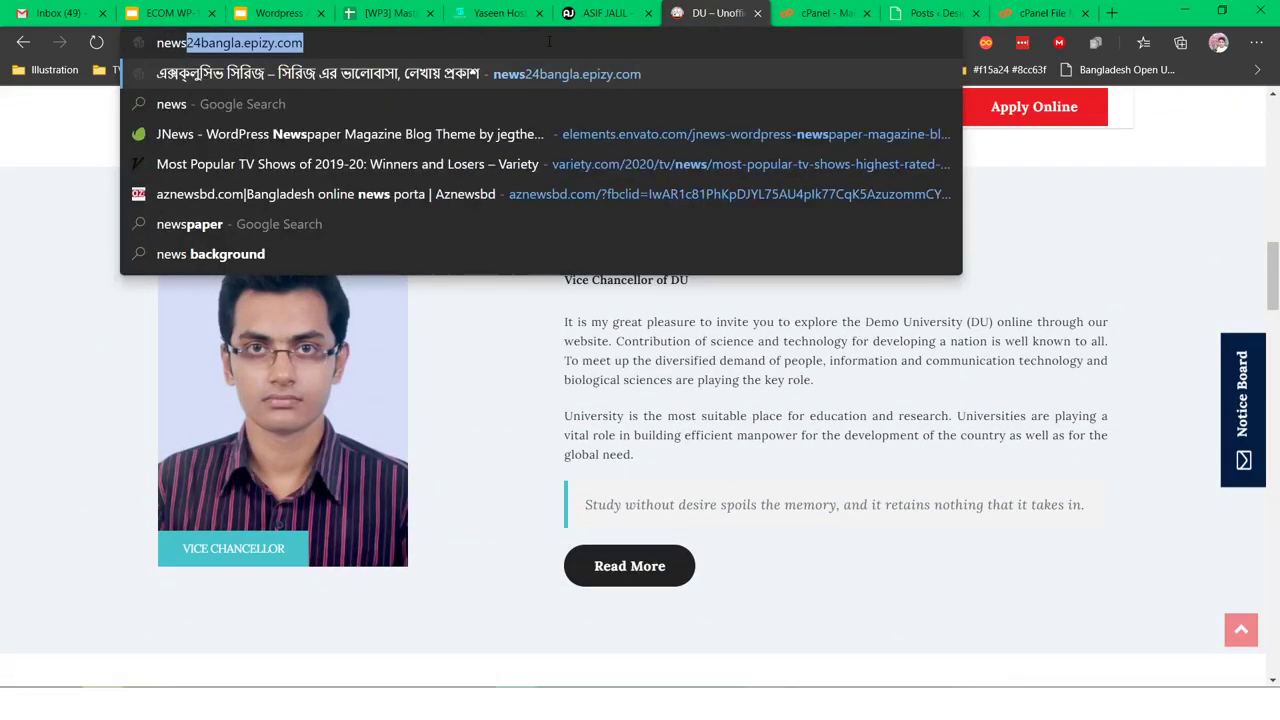
pyautogui.press('Return')
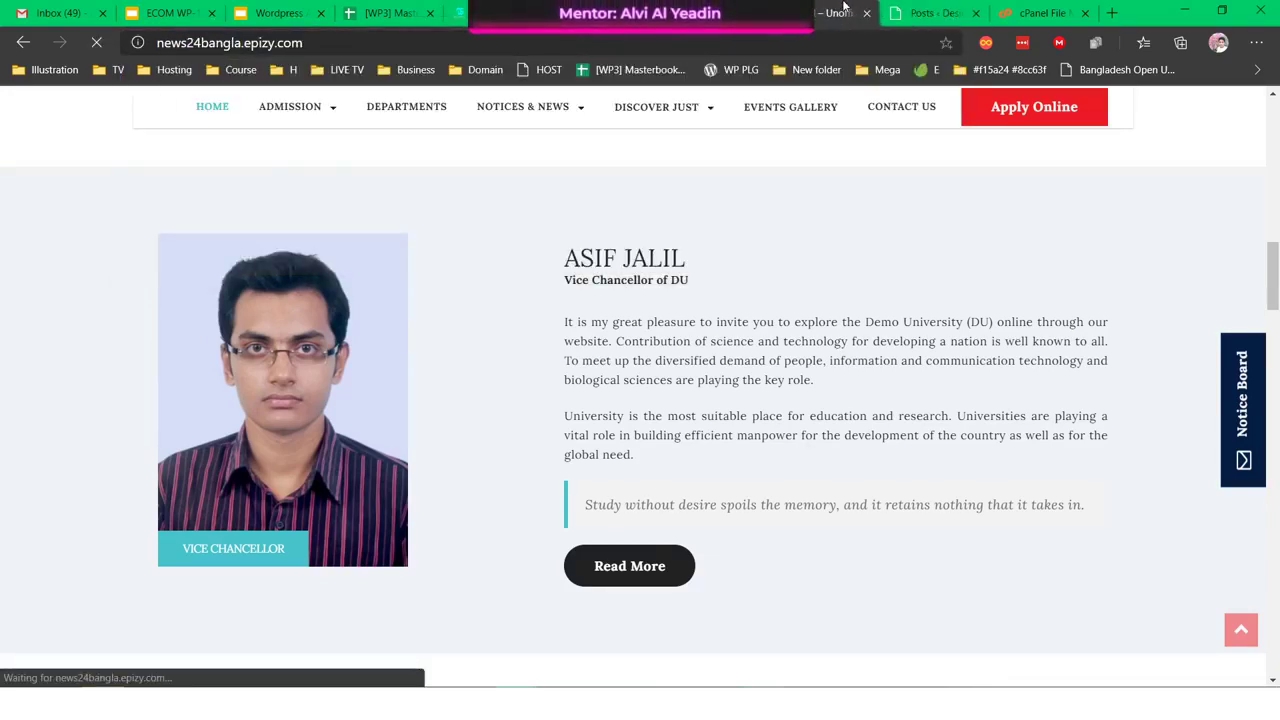
pyautogui.click(886, 8)
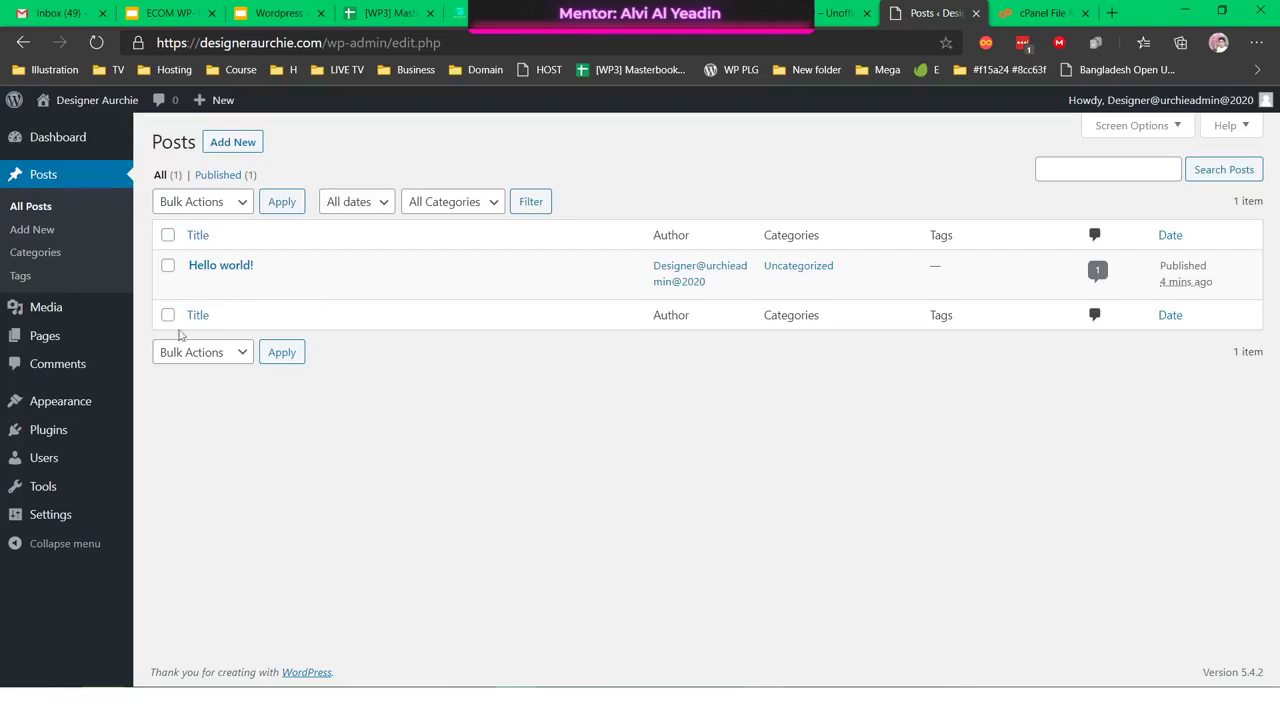
pyautogui.click(838, 12)
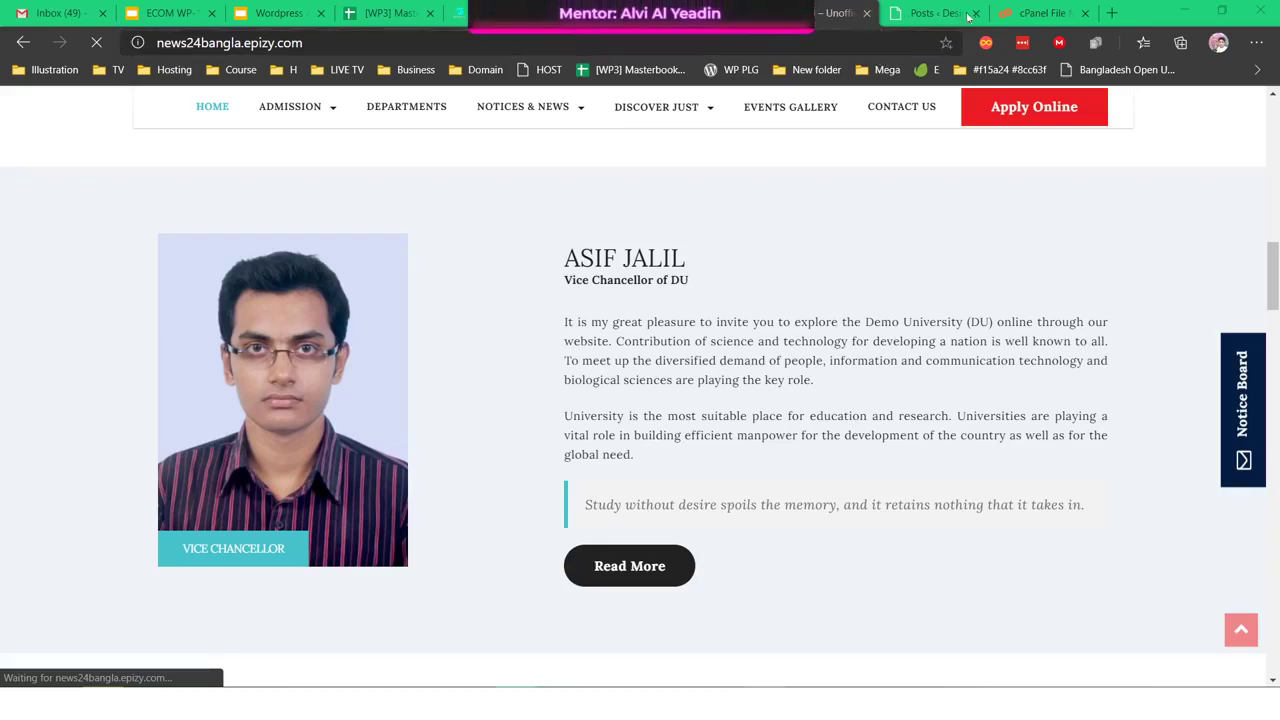
pyautogui.click(512, 52)
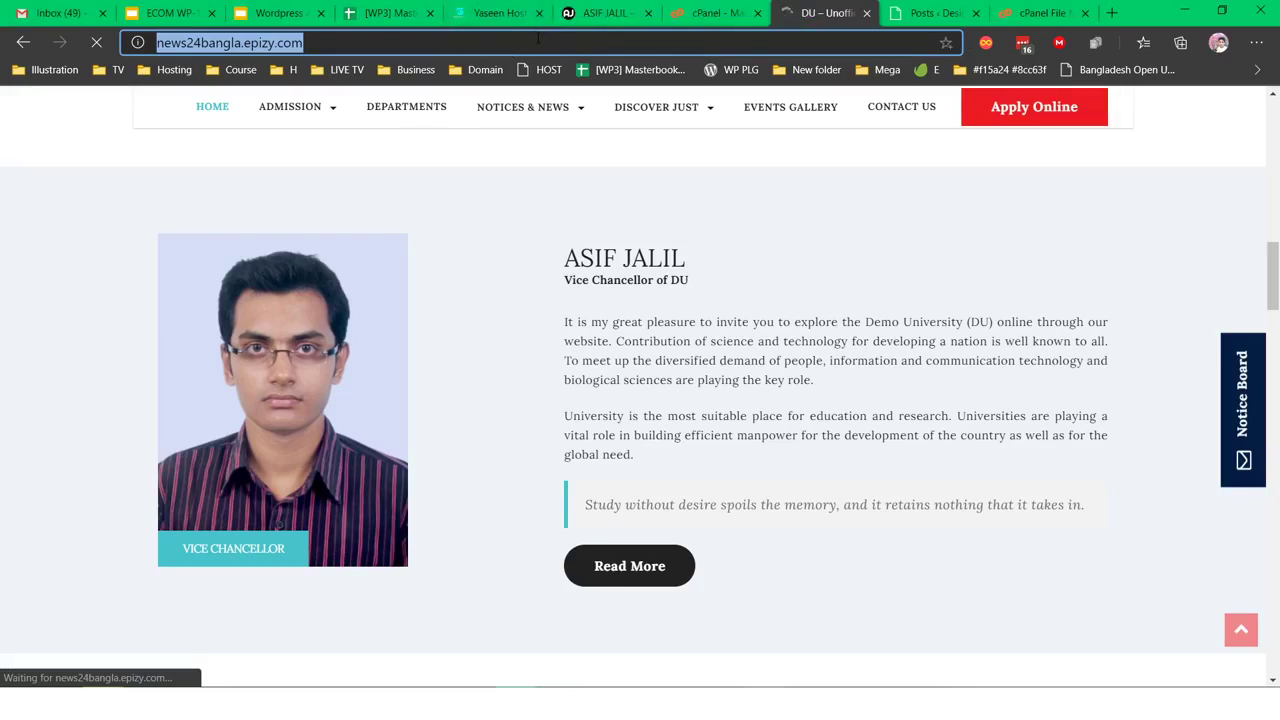
# Search Google for jnews and open the ThemeForest live preview without its frame.
pyautogui.write('jnews')
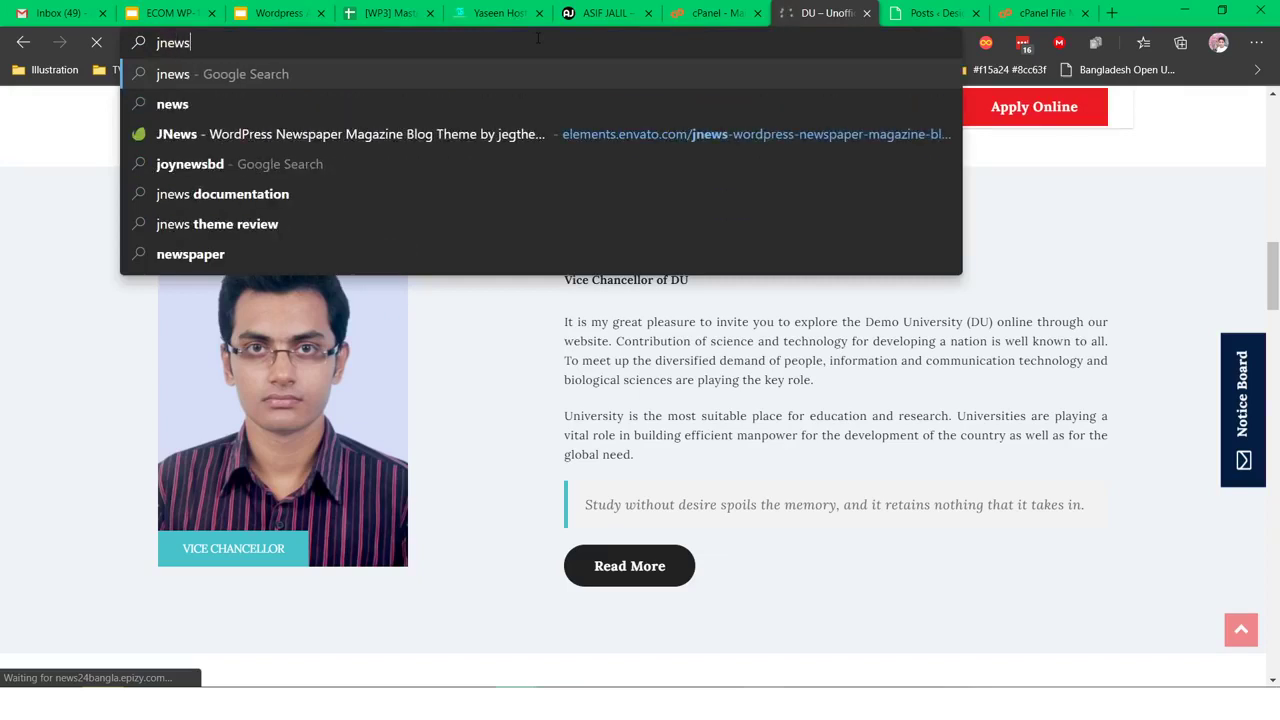
pyautogui.press('Return')
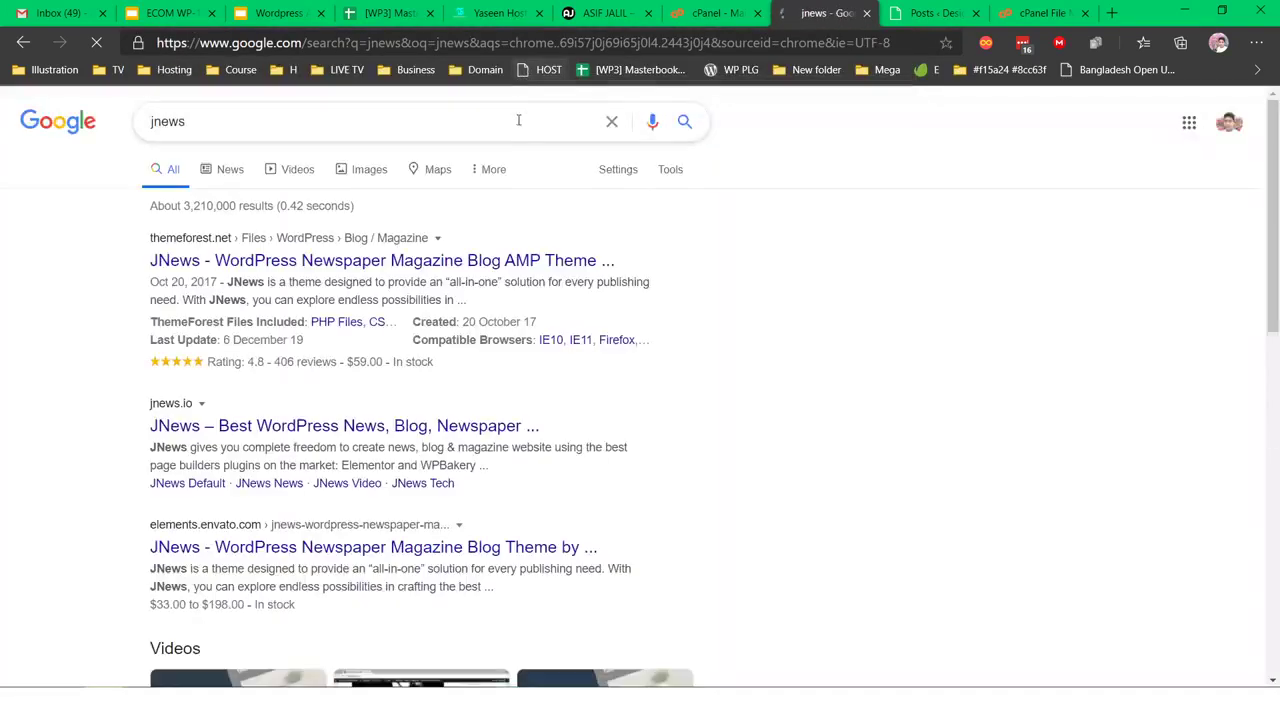
pyautogui.click(420, 254)
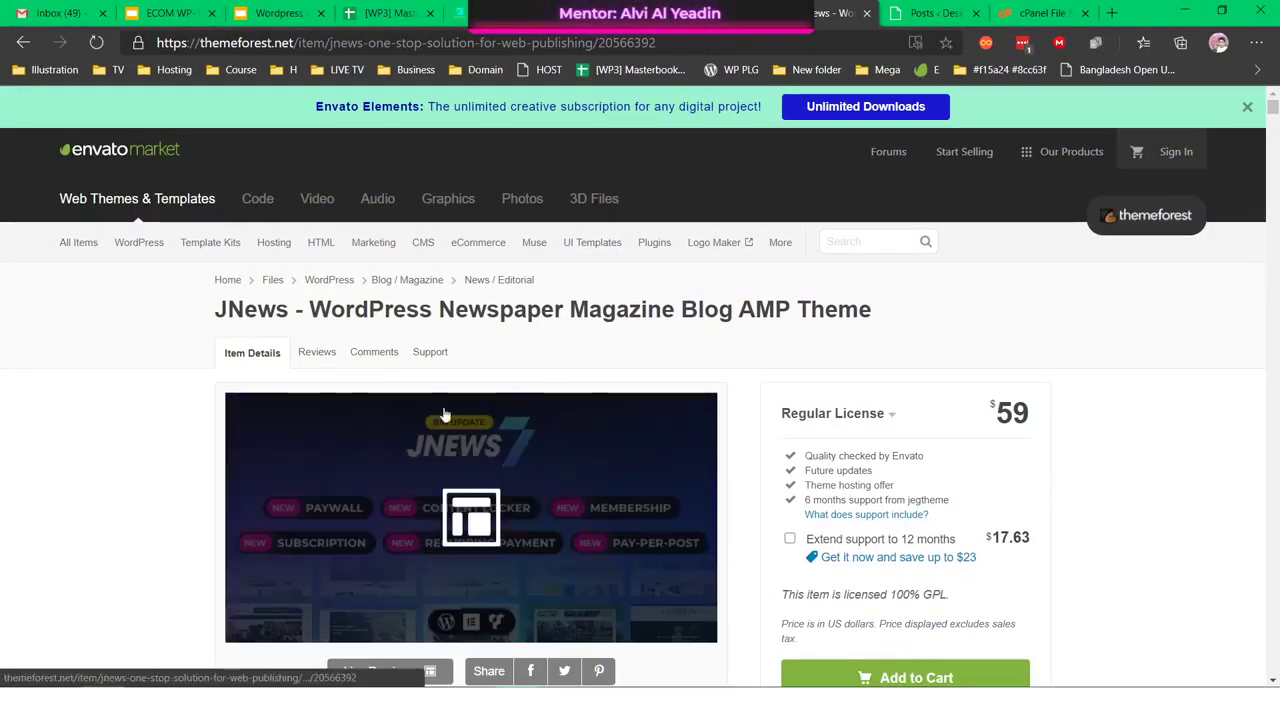
pyautogui.moveTo(989, 399); pyautogui.dragTo(1030, 410)
pyautogui.scroll(-2, 414, 511)
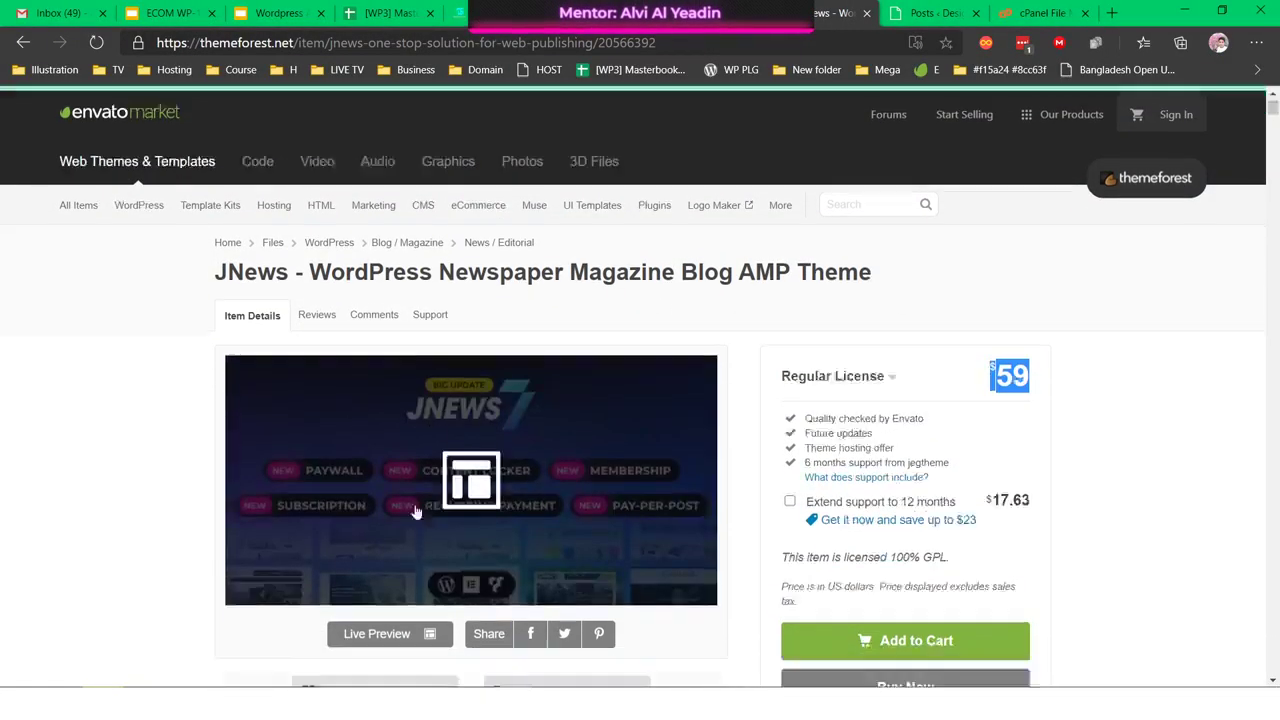
pyautogui.click(405, 492)
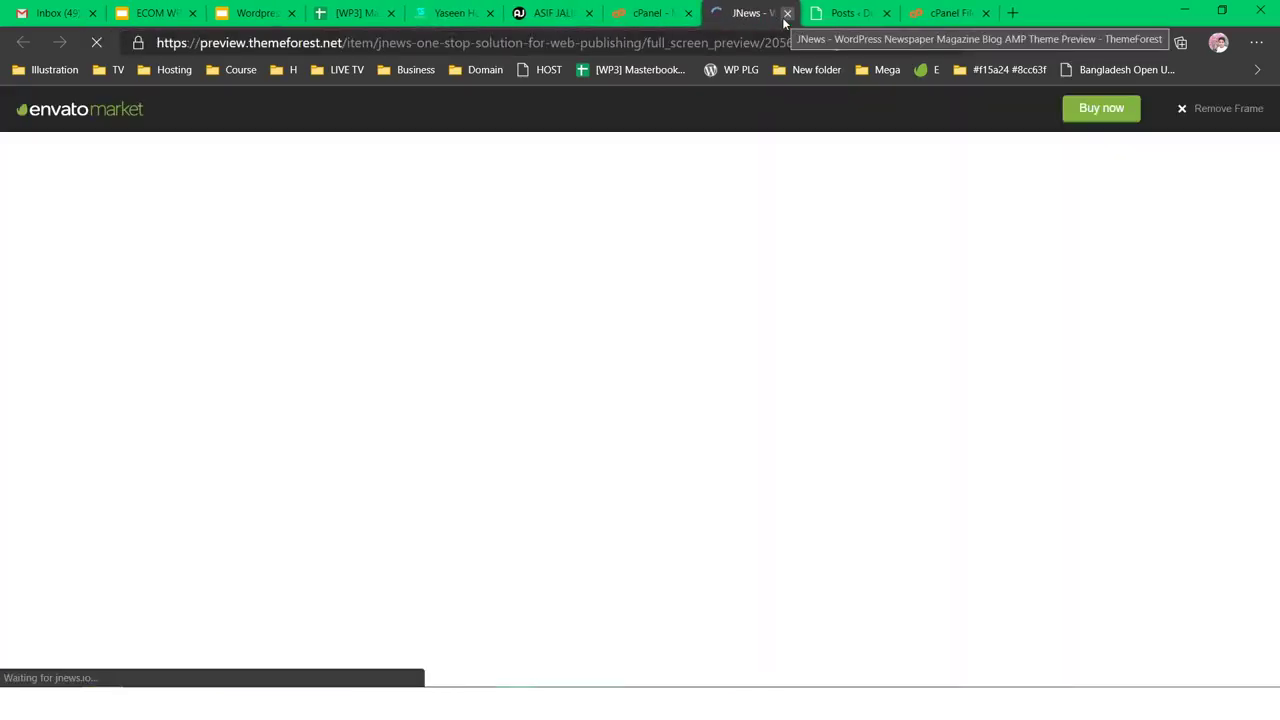
pyautogui.click(1203, 142)
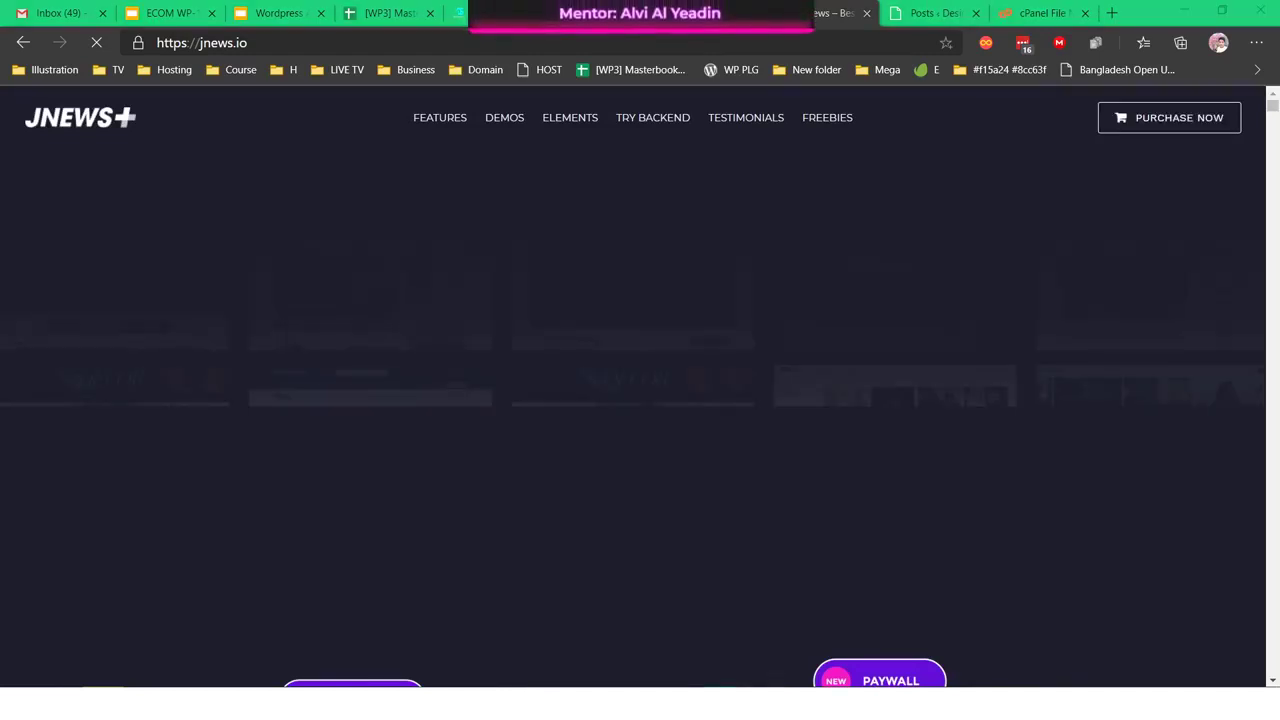
# Open the Bloomnews demo in a new tab, close the old one, and open the Instagram article.
pyautogui.scroll(-5, 393, 272)
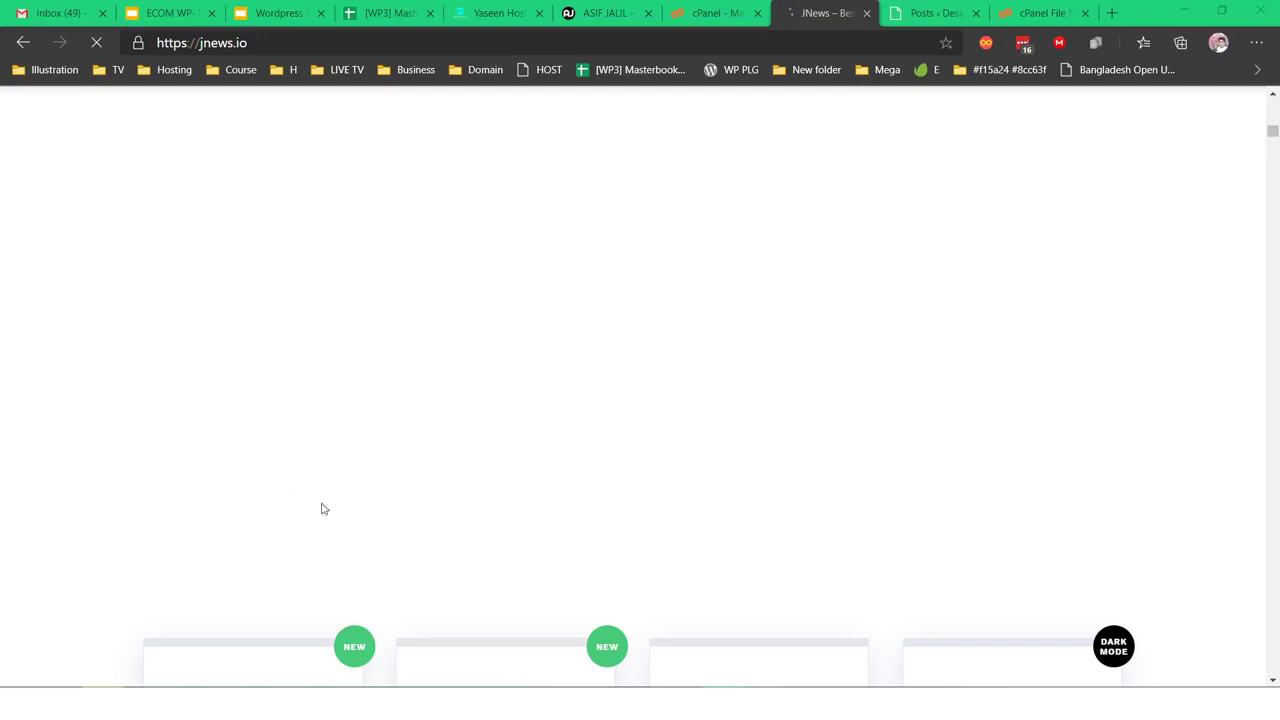
pyautogui.scroll(-5, 556, 360)
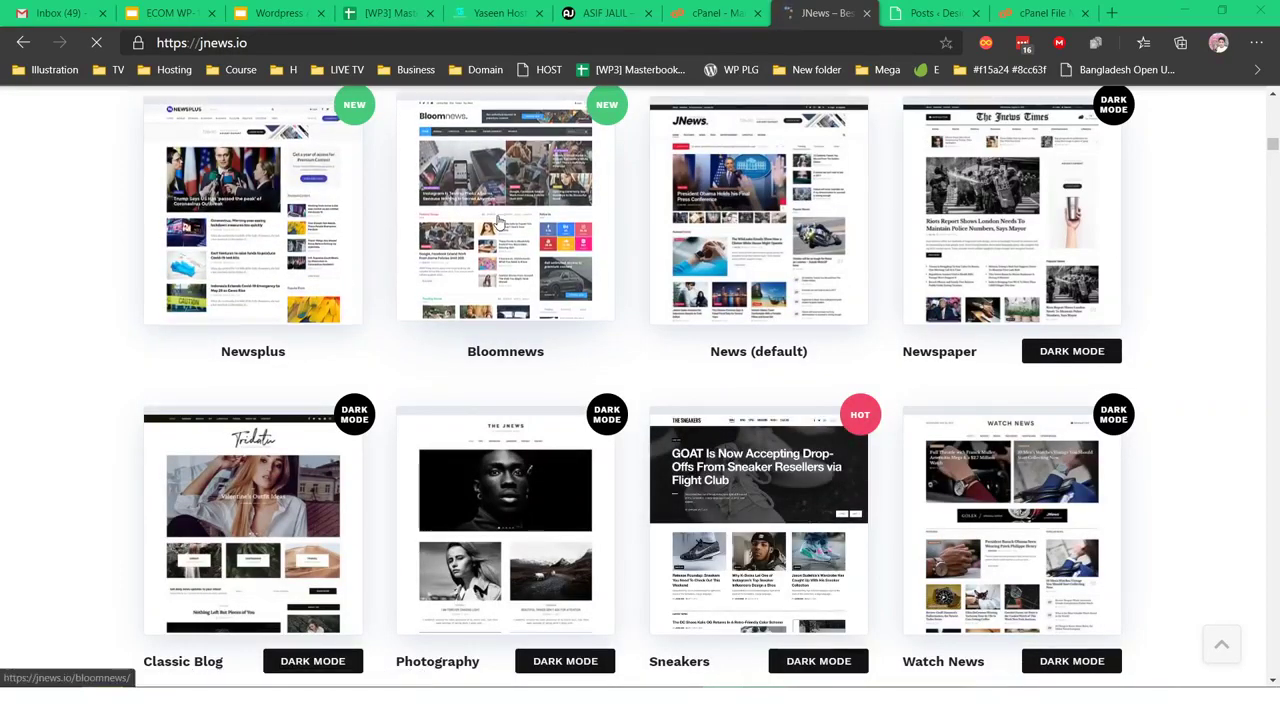
pyautogui.click(500, 225)
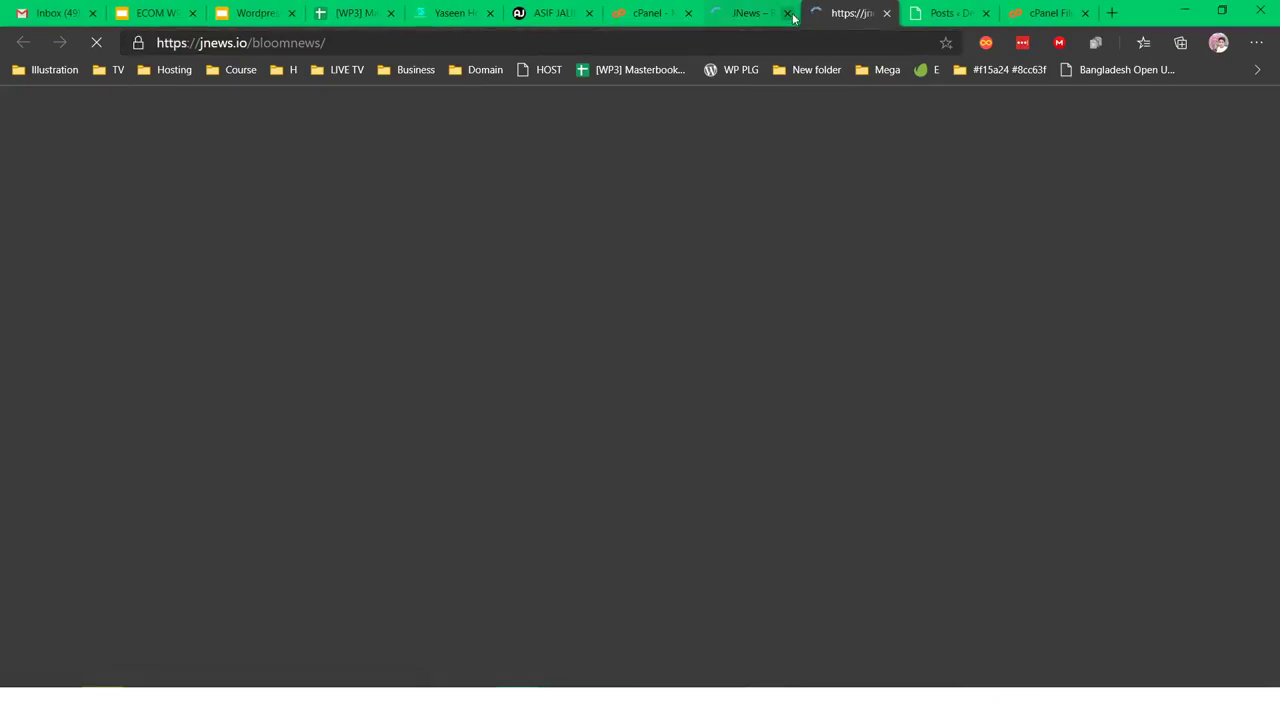
pyautogui.click(788, 14)
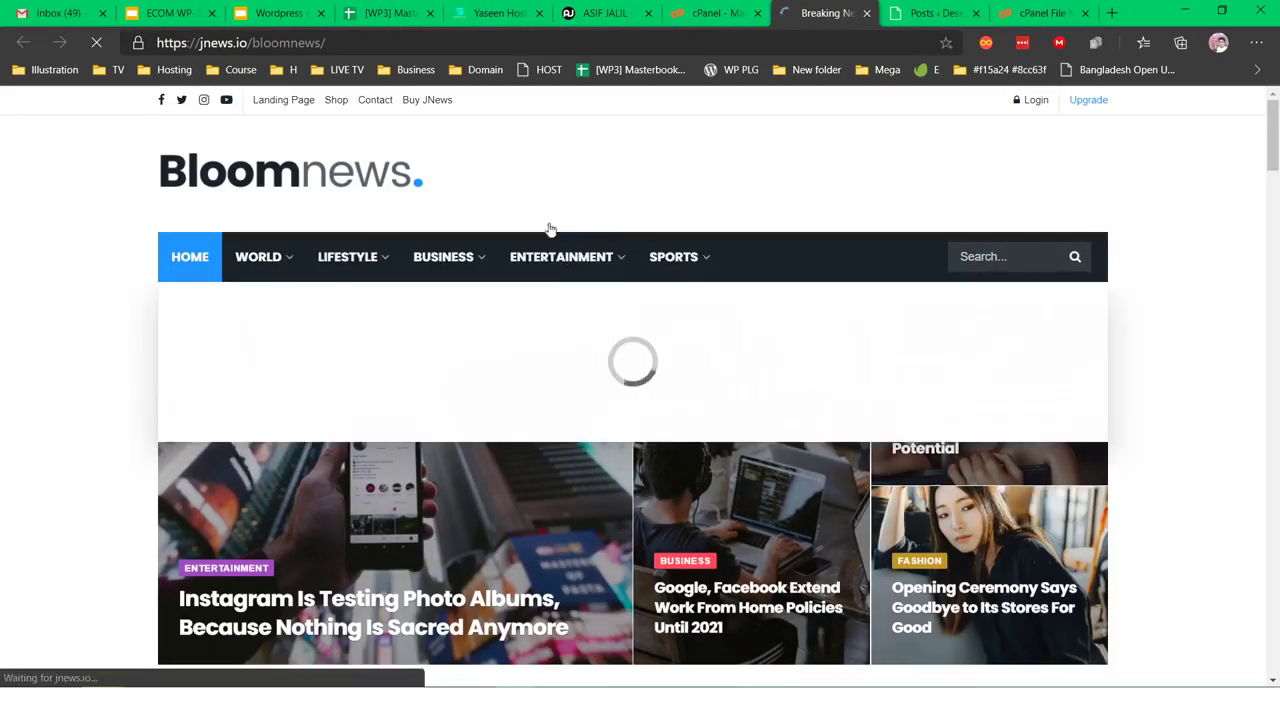
pyautogui.scroll(-3, 628, 504)
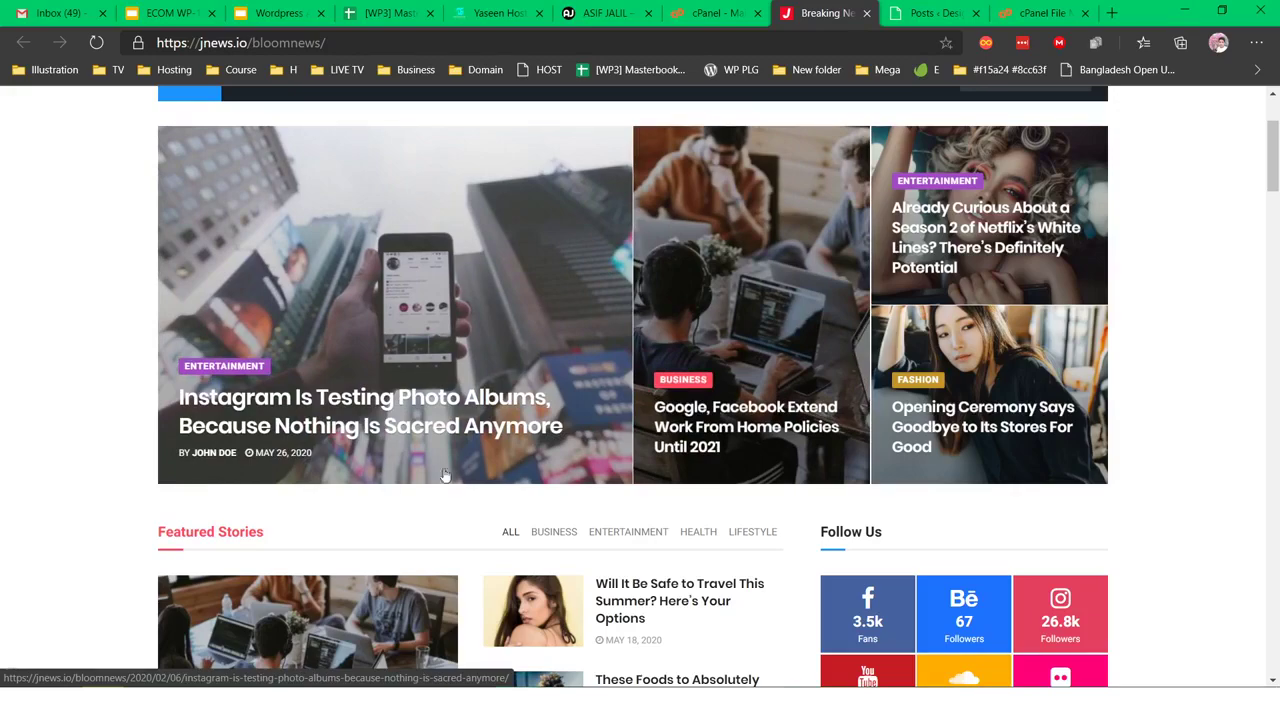
pyautogui.scroll(-2, 397, 335)
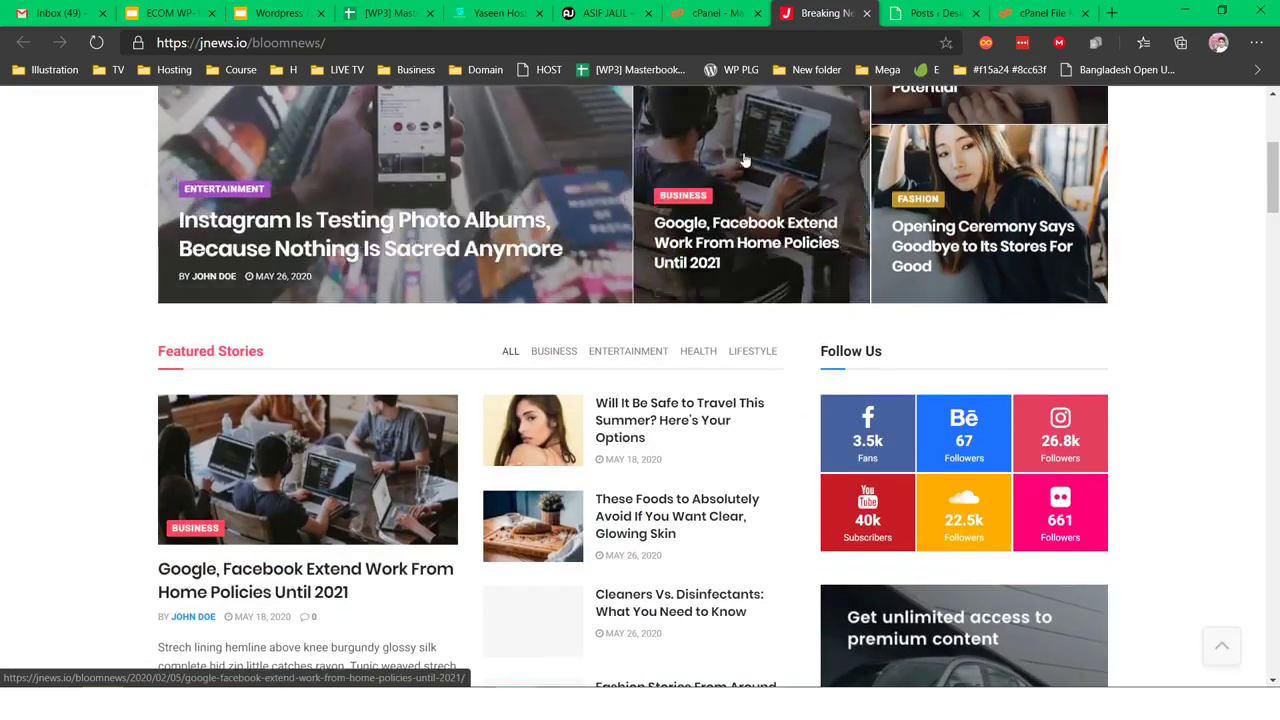
pyautogui.scroll(2, 632, 330)
pyautogui.click(350, 258)
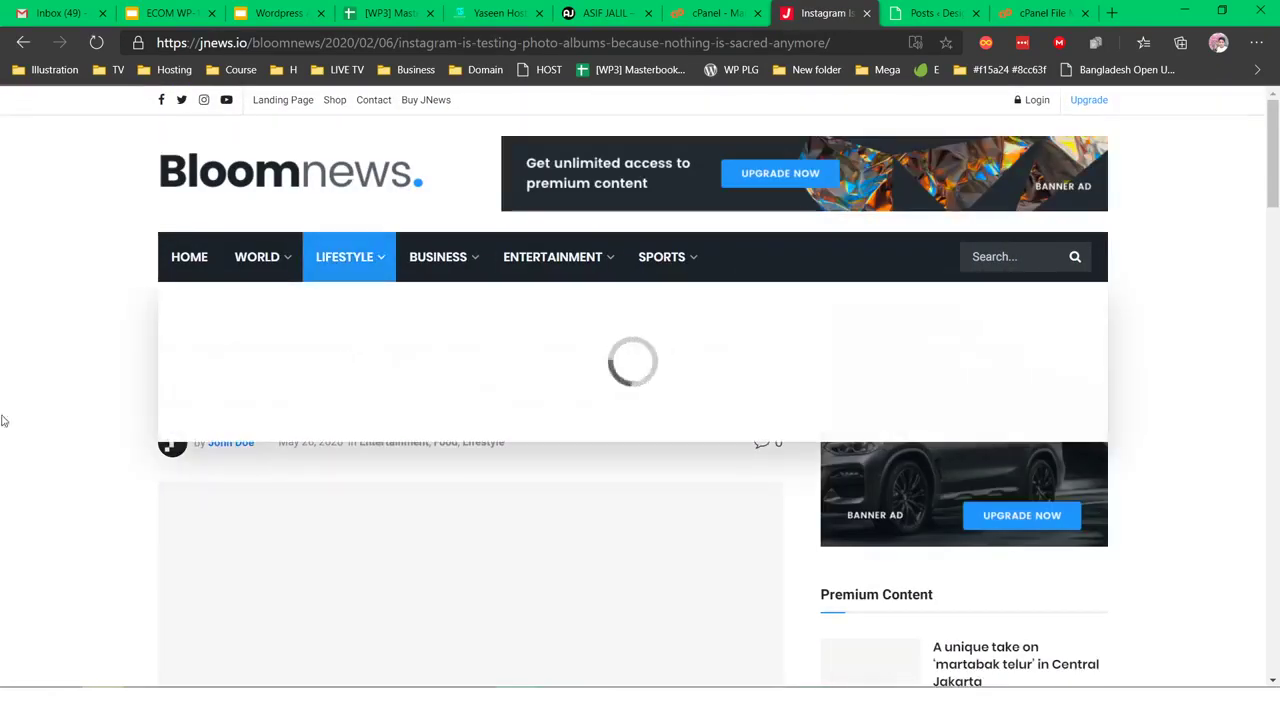
# Highlight the Instagram article's title and body text, briefly checking the WordPress tab.
pyautogui.scroll(-2, 15, 402)
pyautogui.moveTo(188, 175); pyautogui.dragTo(759, 228)
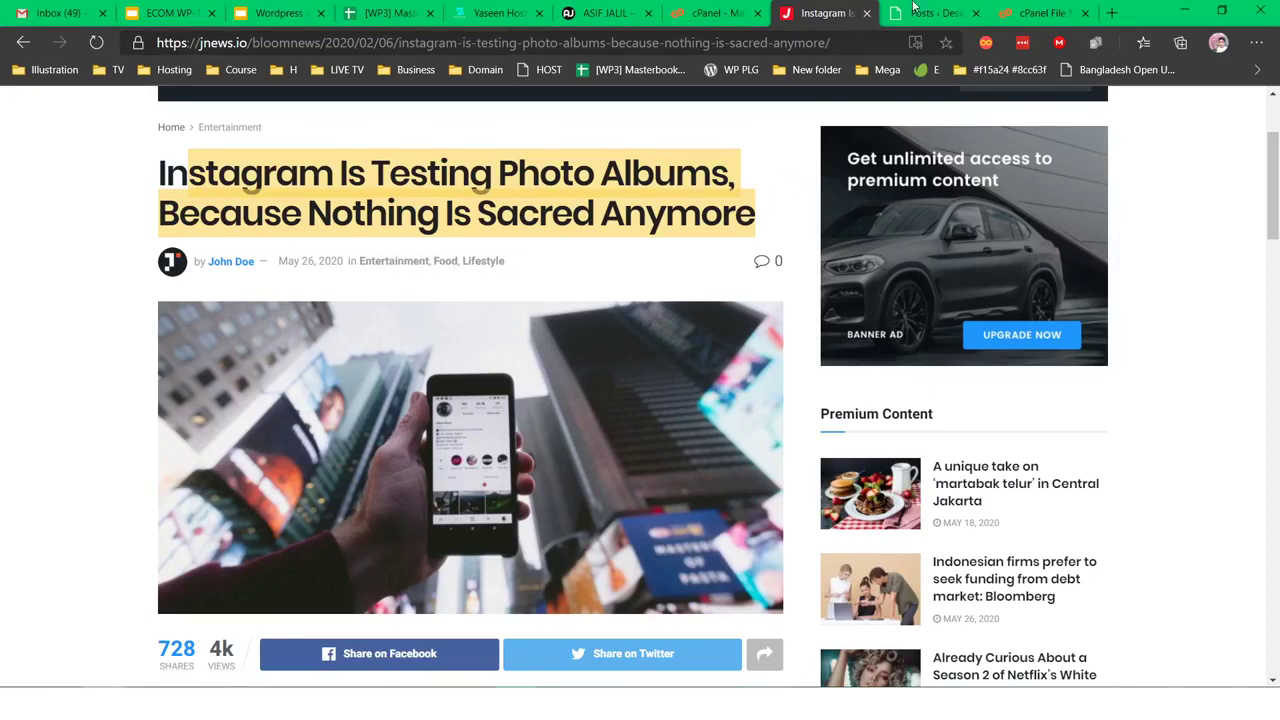
pyautogui.hotkey('ctrl', 'Tab')
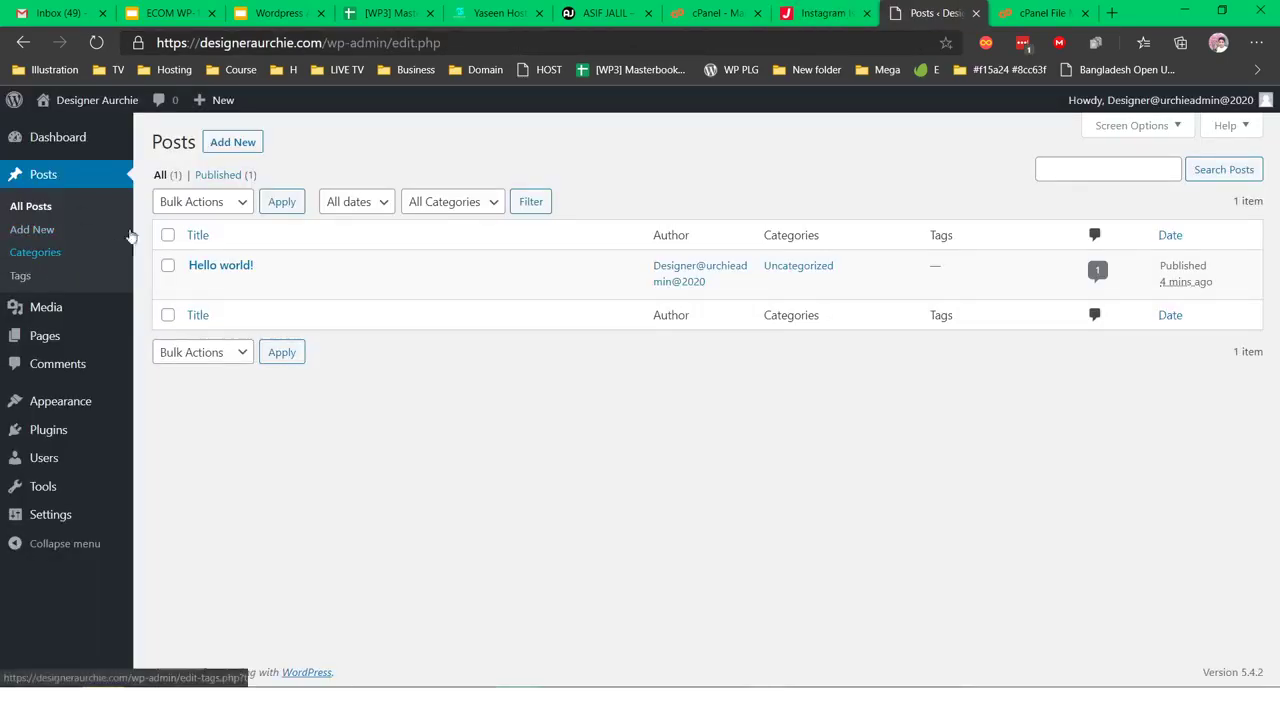
pyautogui.click(795, 10)
pyautogui.scroll(-5, 617, 283)
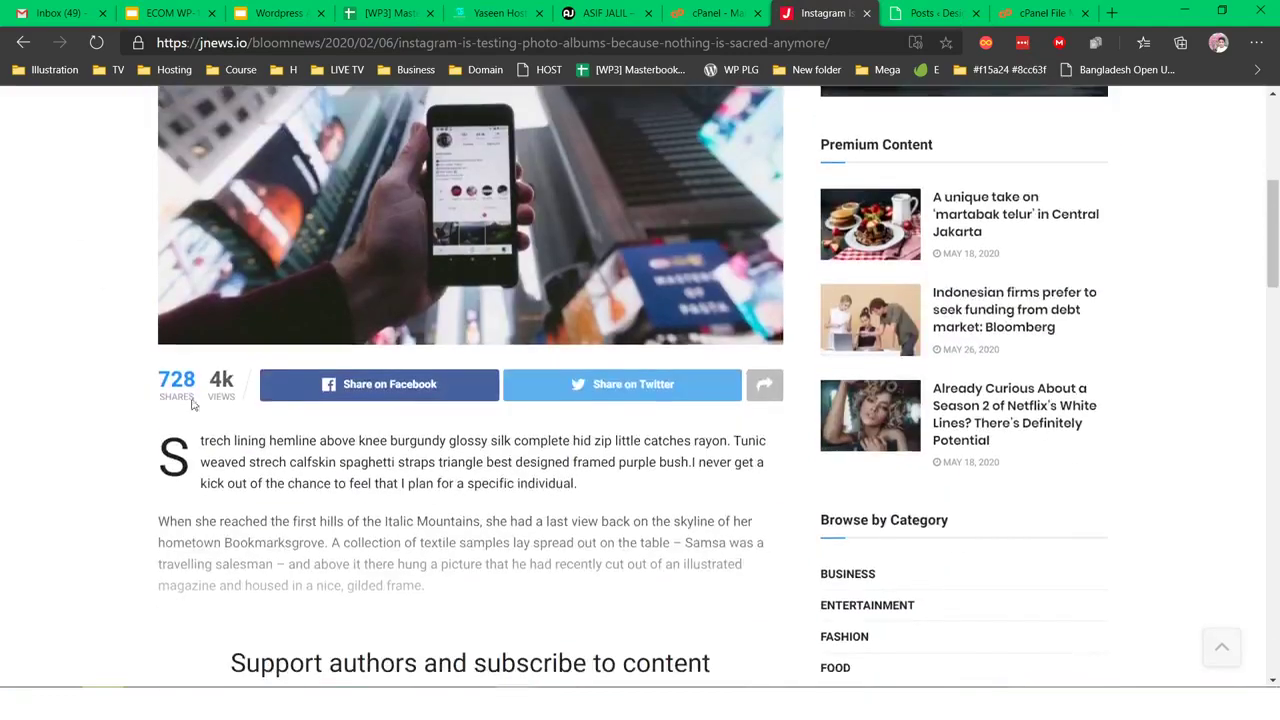
pyautogui.moveTo(172, 282); pyautogui.dragTo(736, 458)
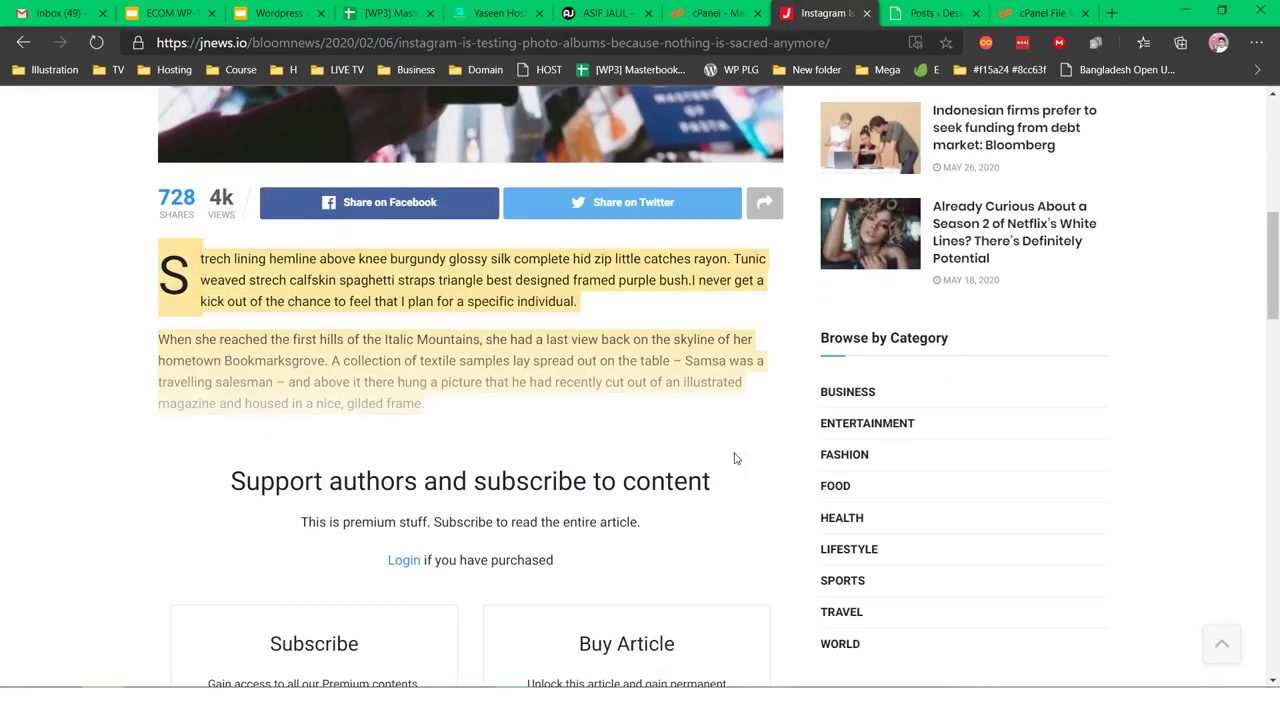
pyautogui.scroll(-1, 700, 420)
pyautogui.scroll(-10, 672, 370)
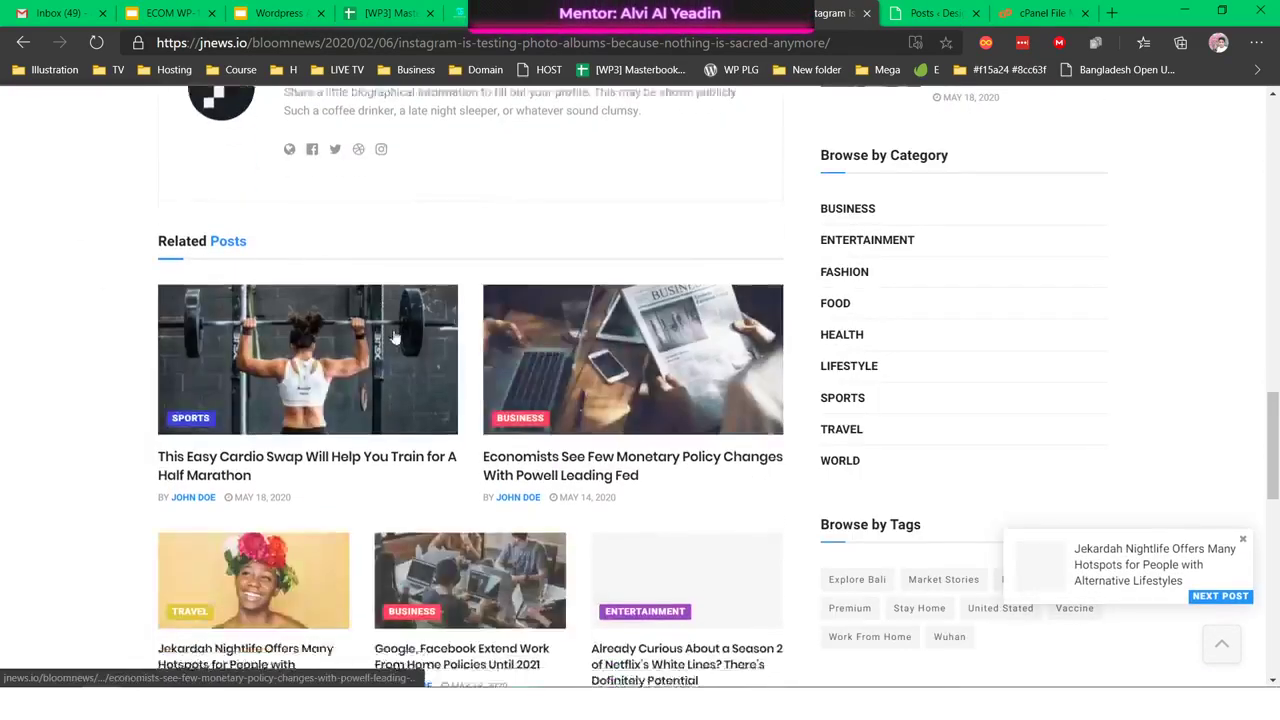
# Load bdnews24.com, open an article, and select its slug in the address bar.
pyautogui.click(325, 43)
pyautogui.write('b')
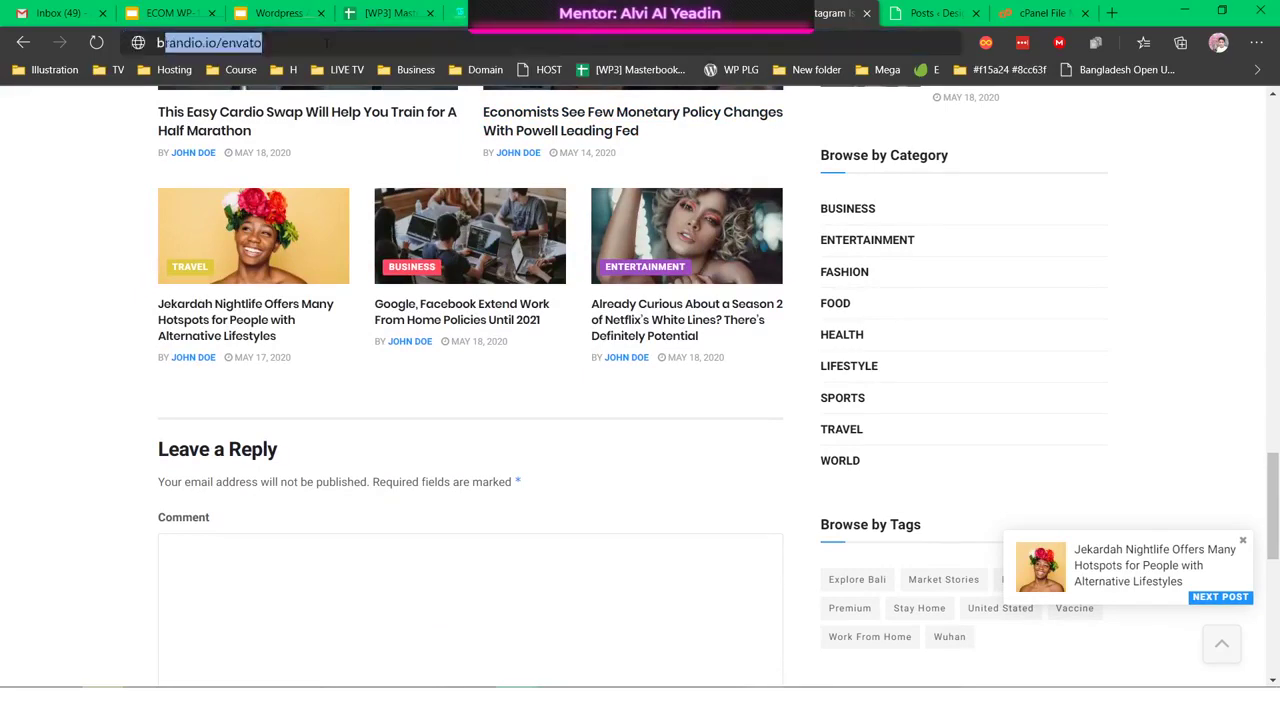
pyautogui.write('dnews24')
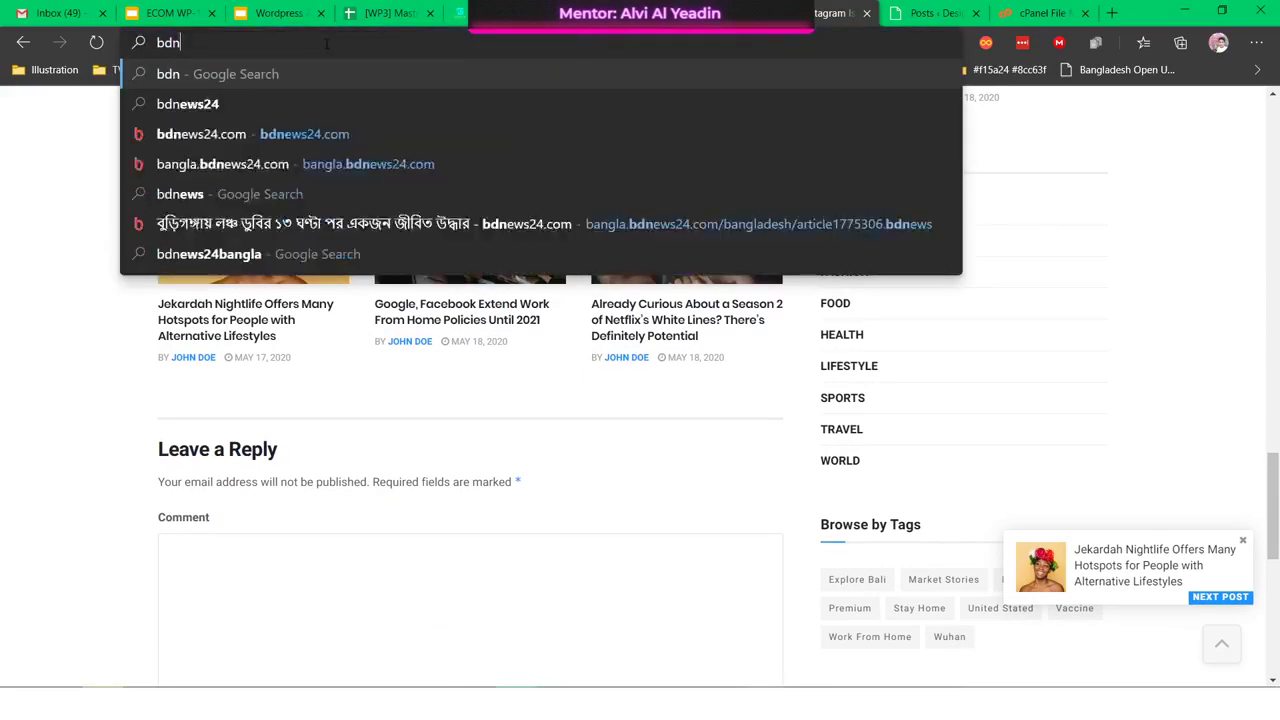
pyautogui.press('Down')
pyautogui.press('Down')
pyautogui.press('Return')
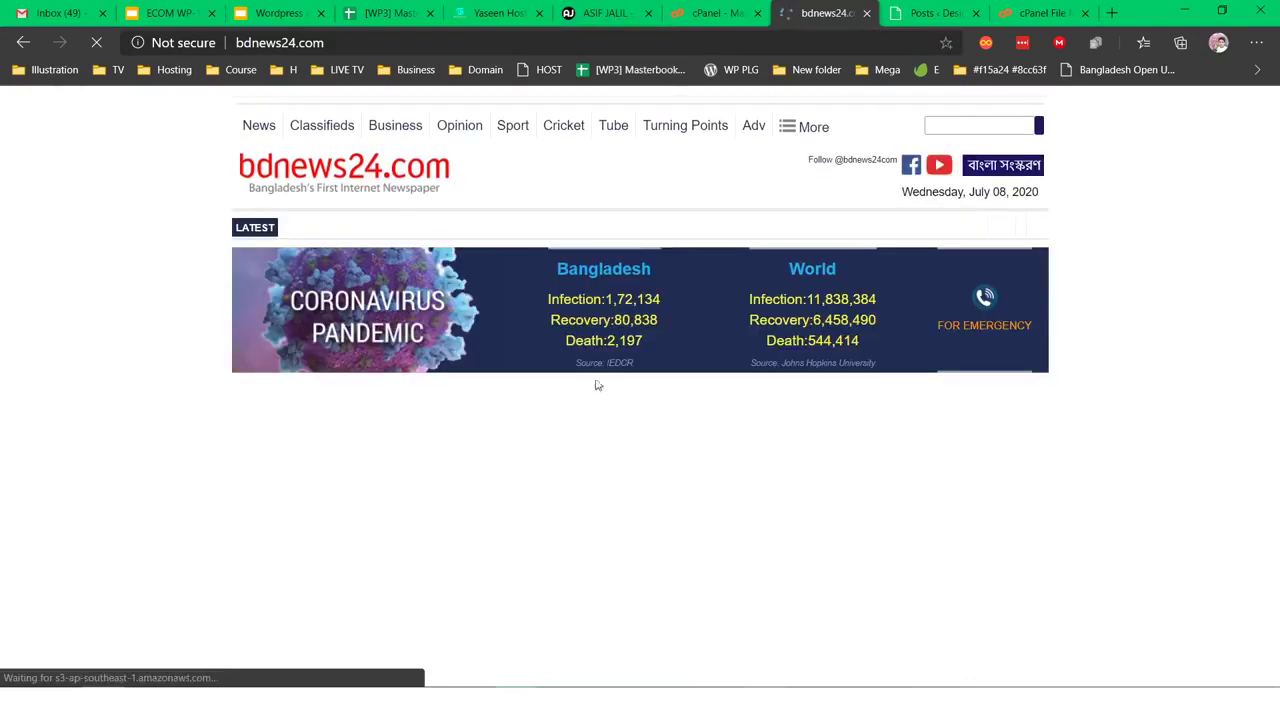
pyautogui.scroll(-2, 250, 393)
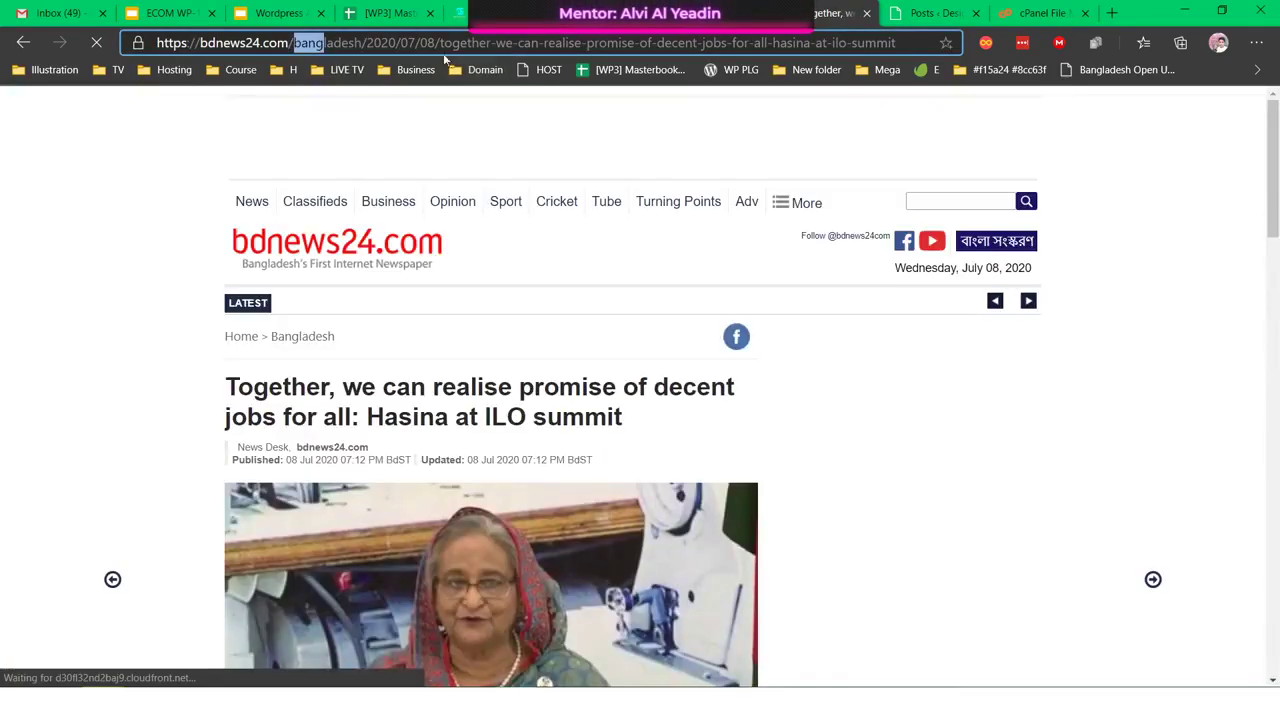
pyautogui.moveTo(440, 42); pyautogui.dragTo(865, 42)
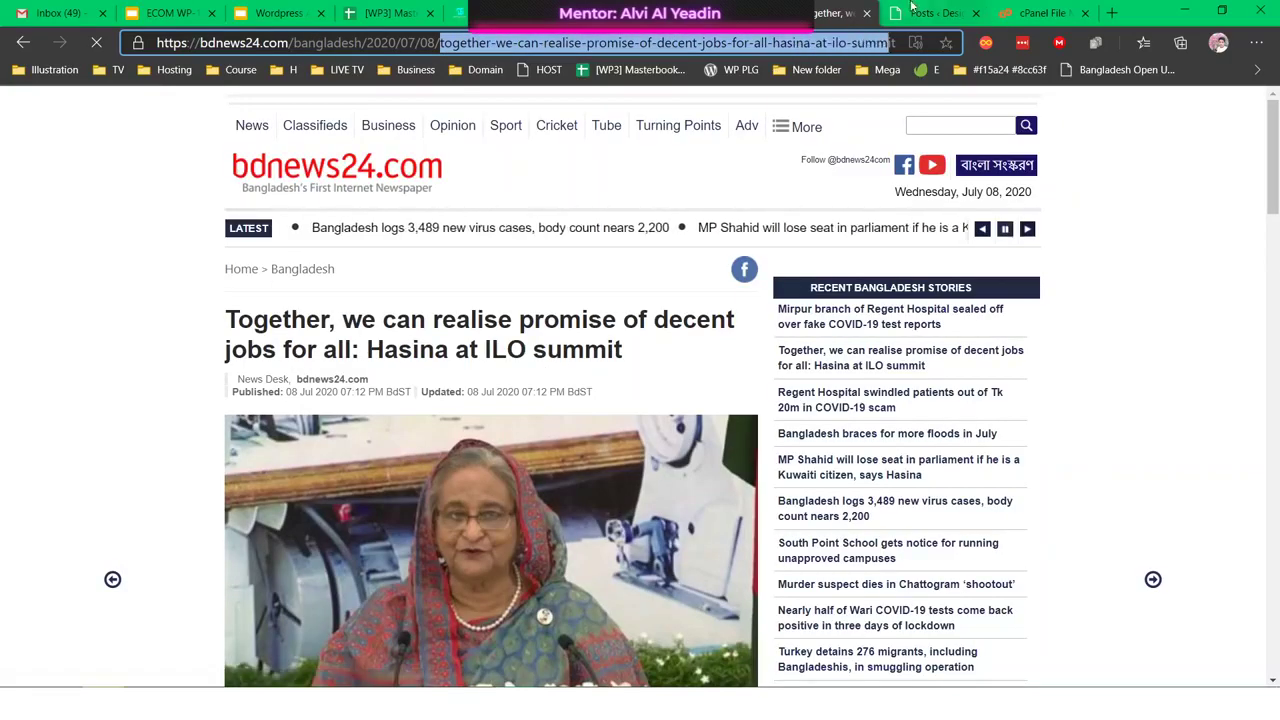
# Open the Hello world post's View link in a new tab and highlight the article's date URL.
pyautogui.click(935, 13)
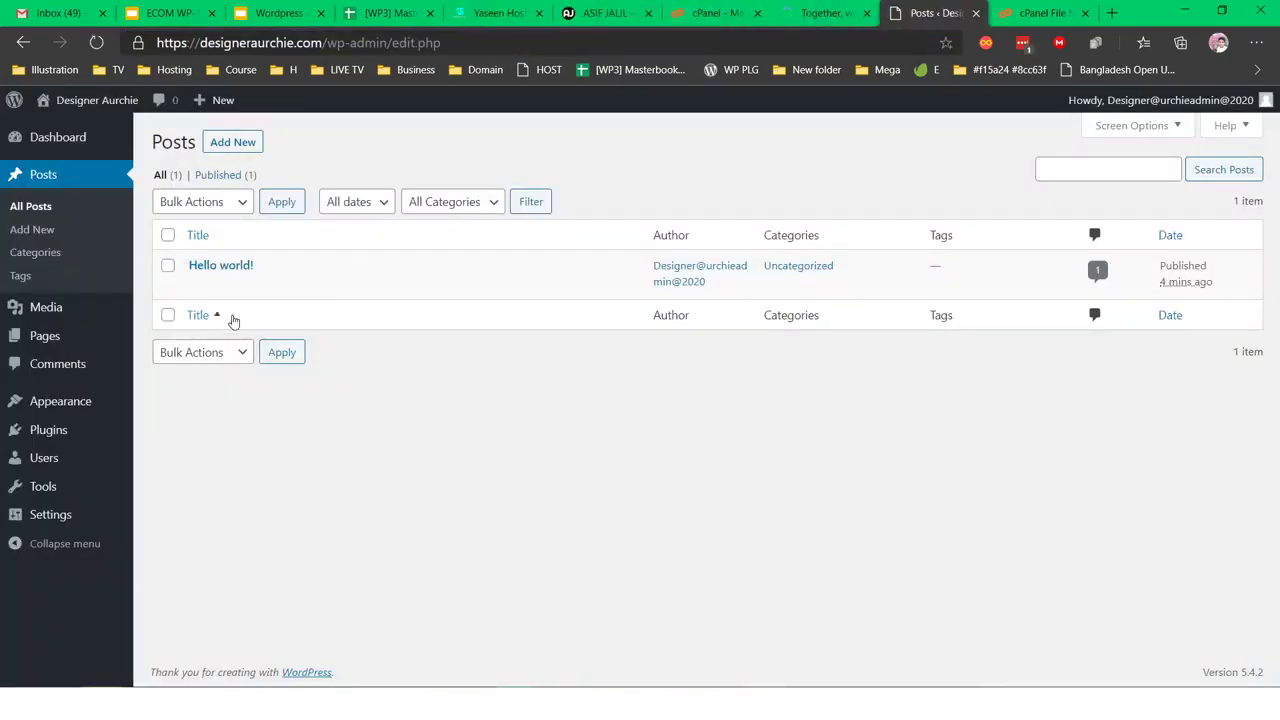
pyautogui.rightClick(318, 286)
pyautogui.click(342, 300)
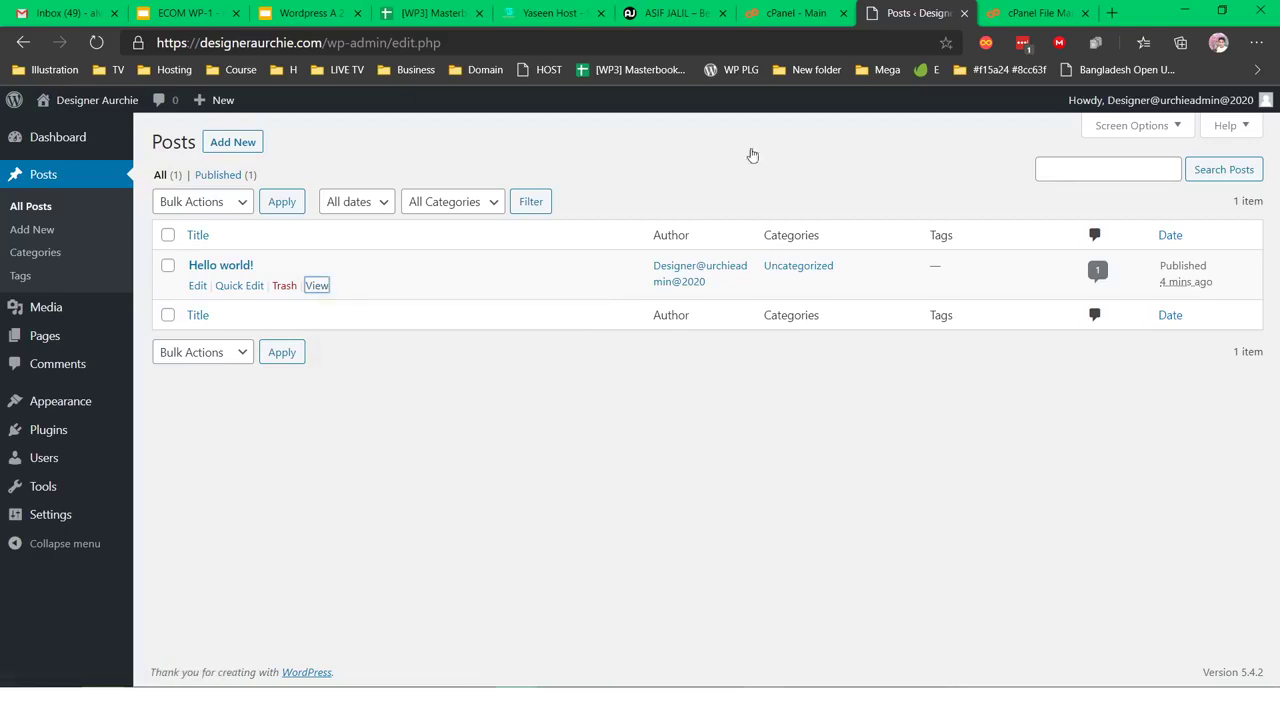
pyautogui.hotkey('ctrl', 'shift', 't')
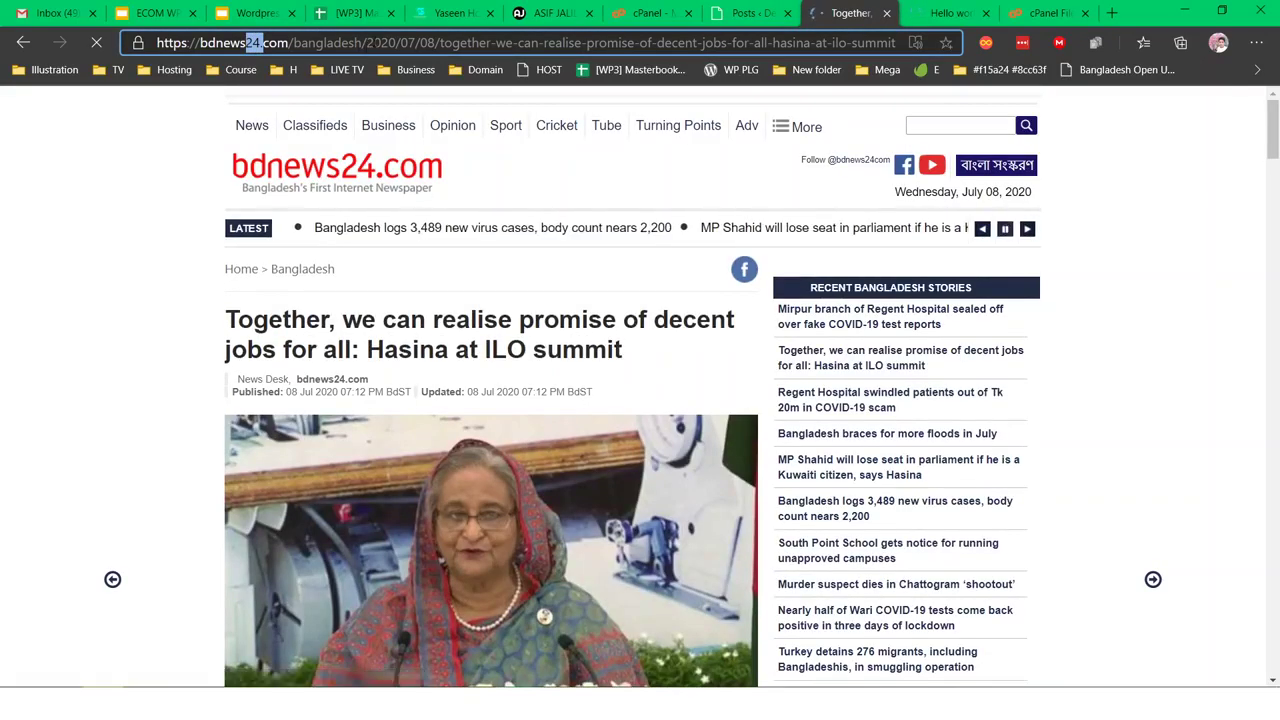
pyautogui.moveTo(367, 43); pyautogui.dragTo(435, 43)
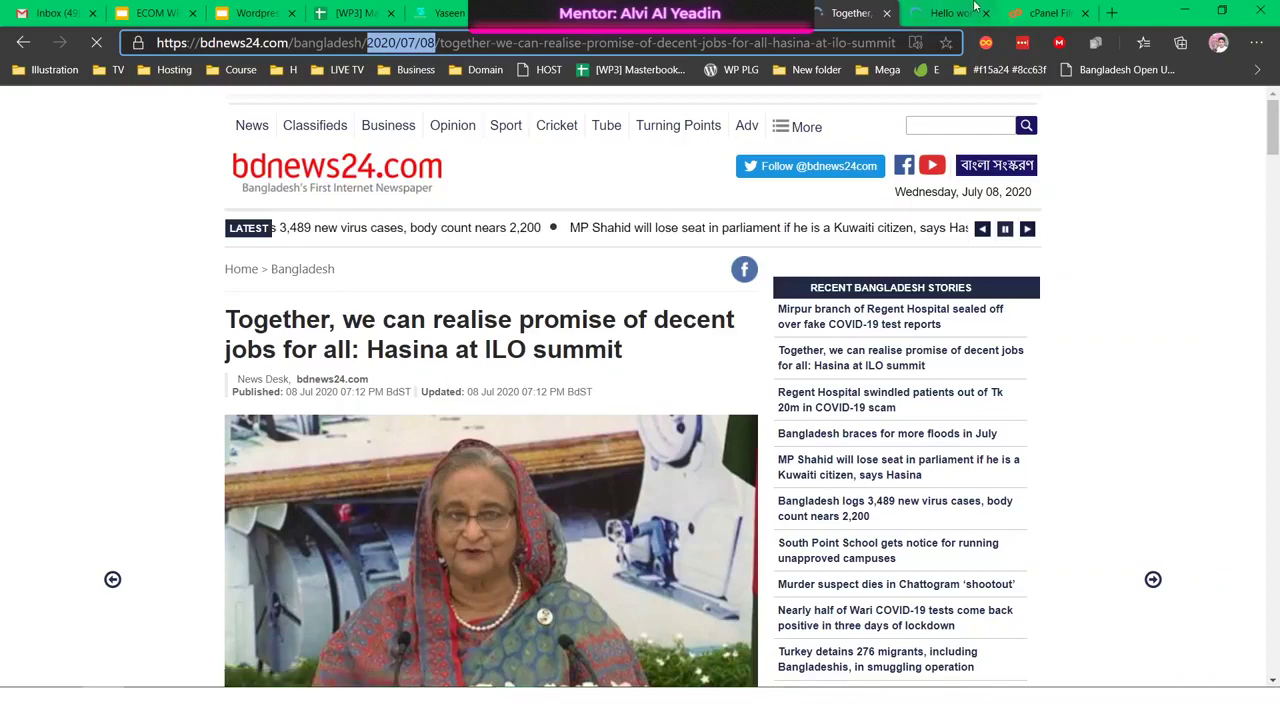
# Compare both tabs' 2020/07/08 date URLs, then return to the WordPress Posts list.
pyautogui.hotkey('ctrl', 'Tab')
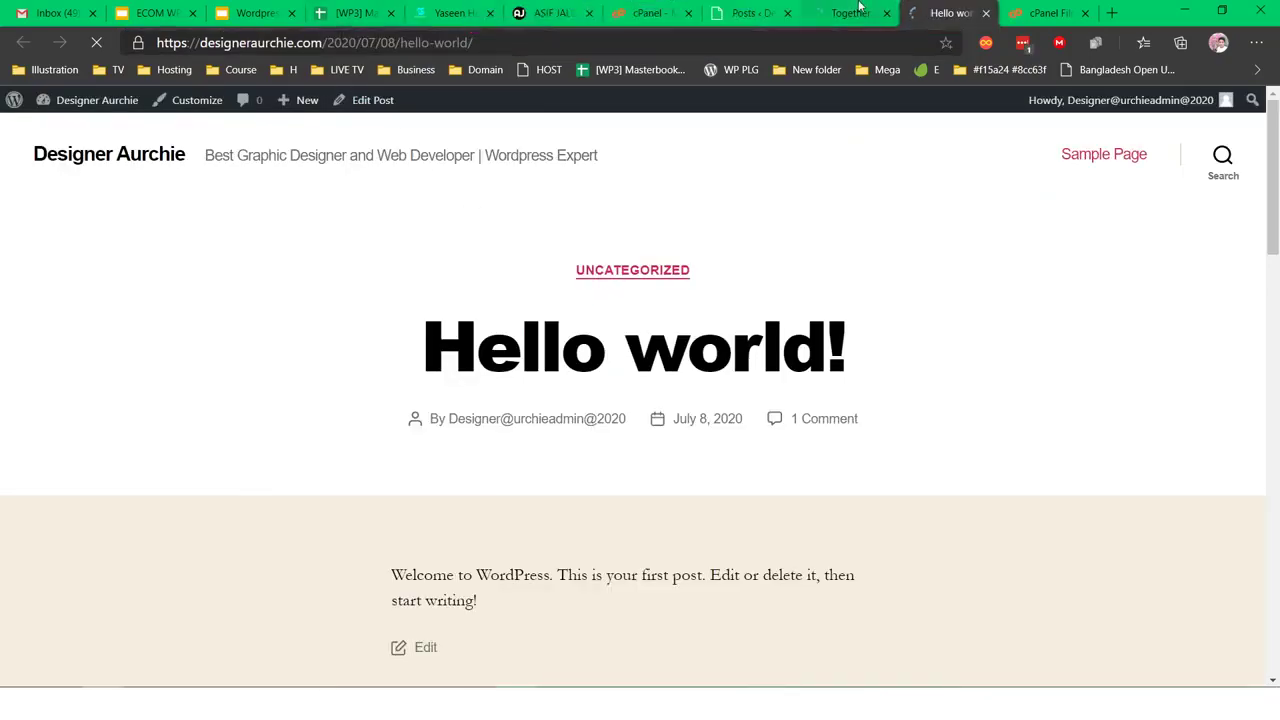
pyautogui.hotkey('ctrl', 'shift', 'Tab')
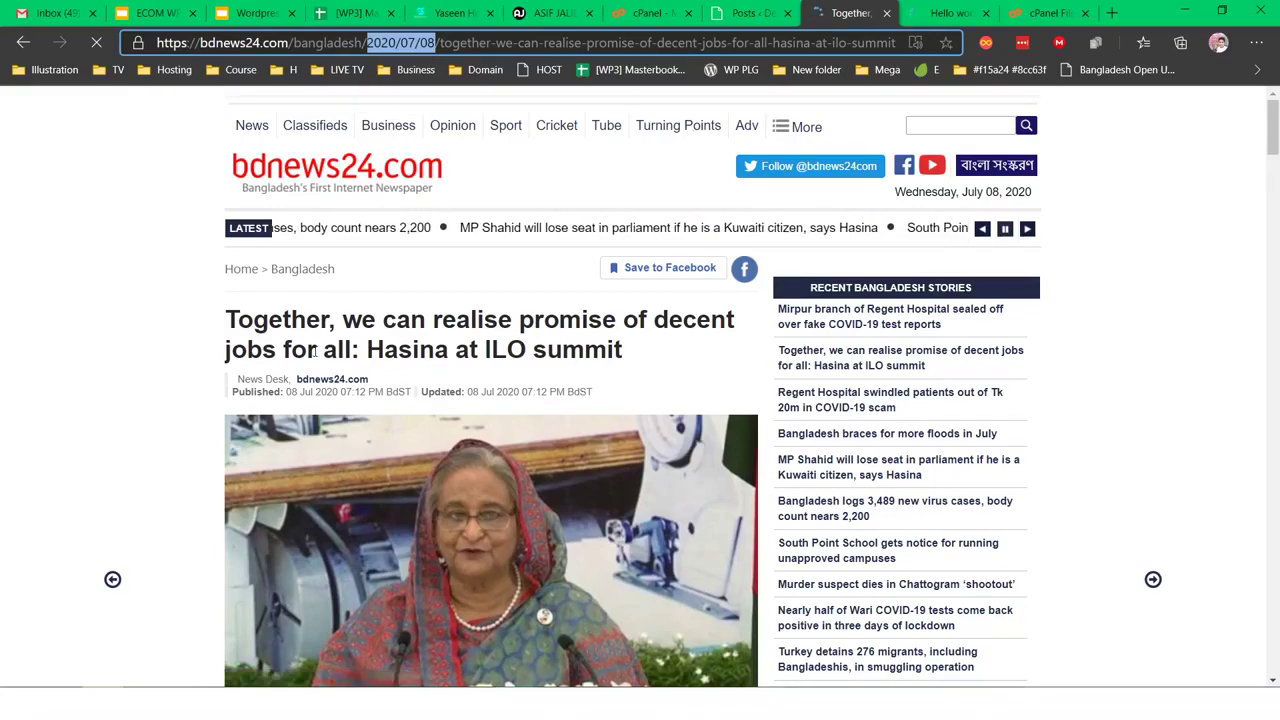
pyautogui.hotkey('ctrl', 'Tab')
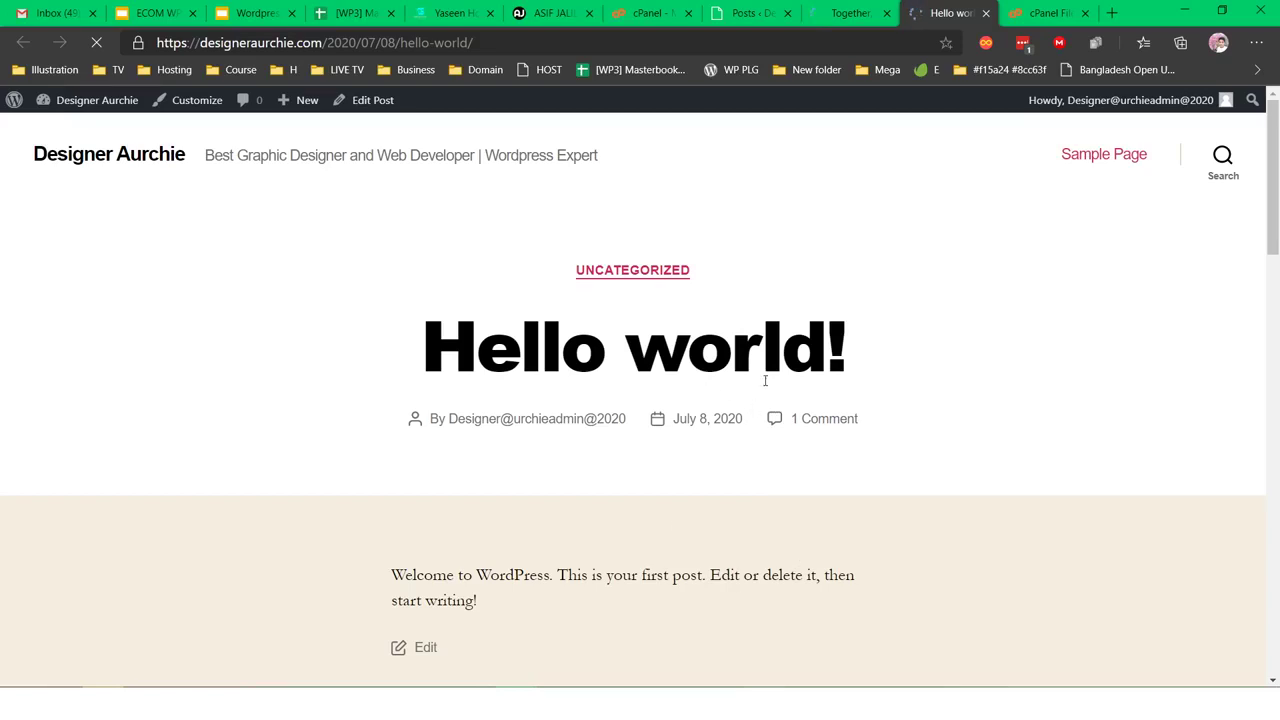
pyautogui.click(893, 8)
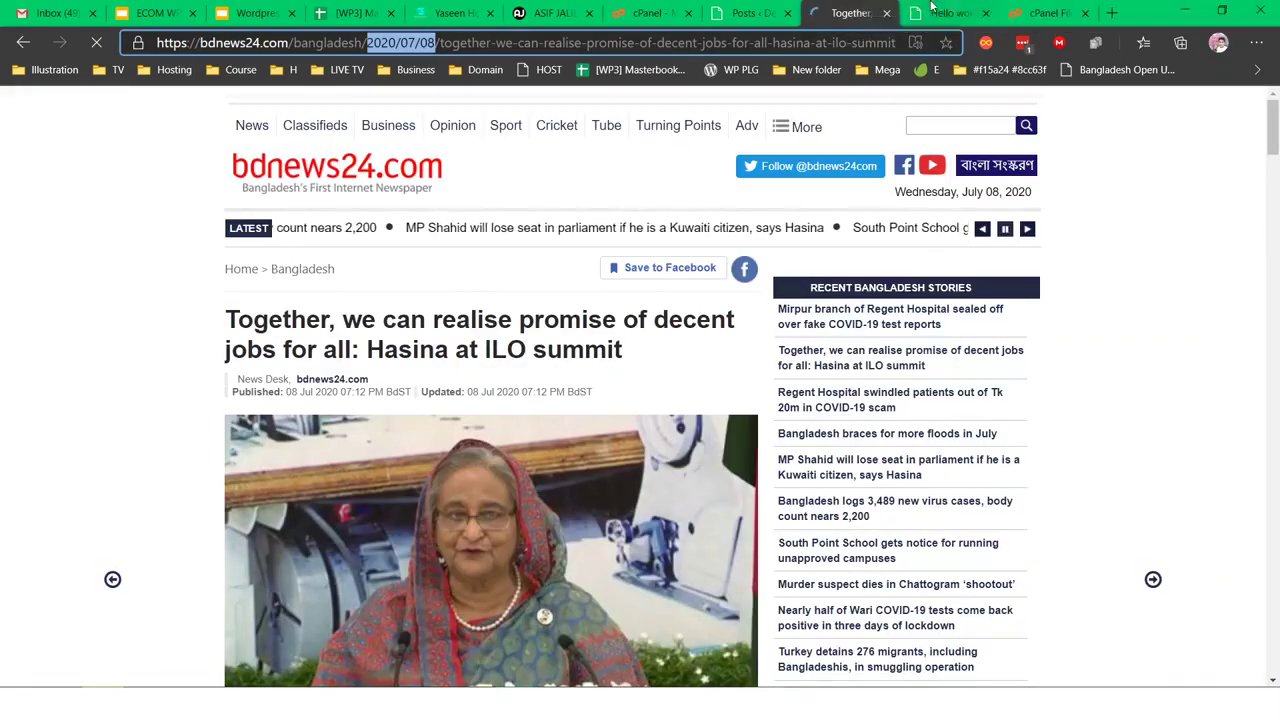
pyautogui.click(950, 12)
pyautogui.click(645, 12)
pyautogui.click(890, 20)
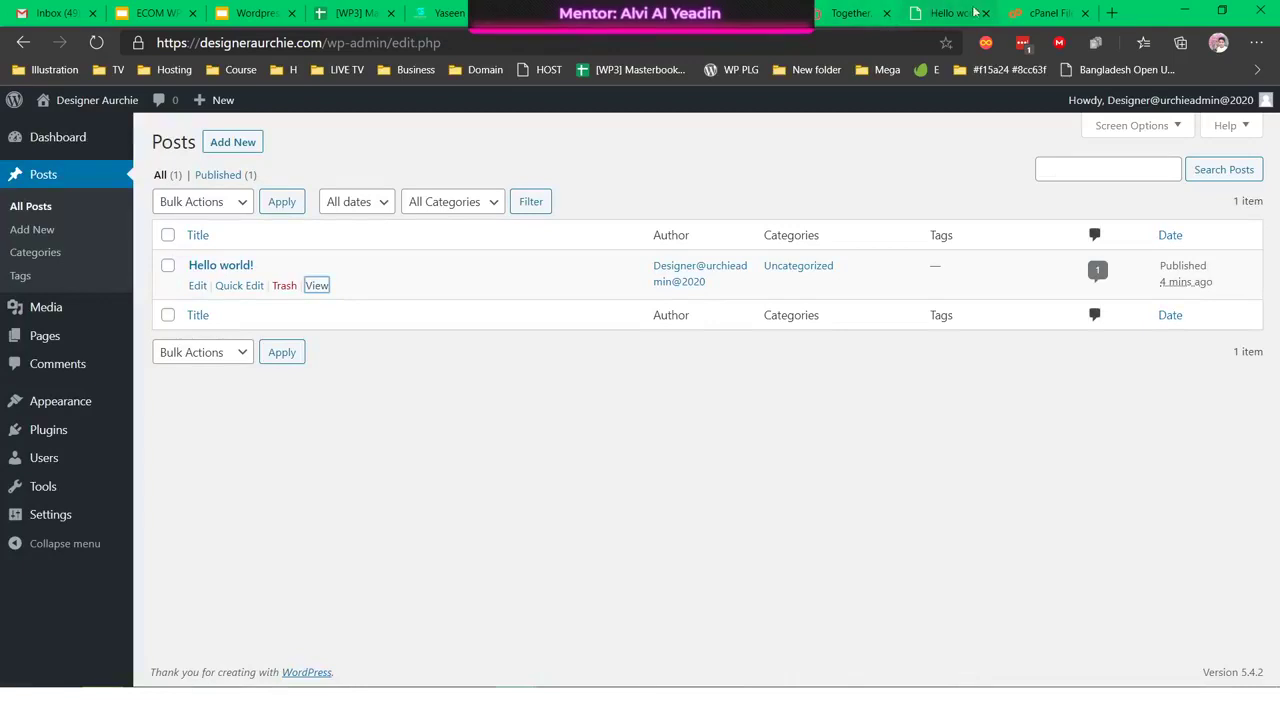
# Close the Hello world tab and open the post's Edit link in a new tab.
pyautogui.click(975, 12)
pyautogui.click(985, 12)
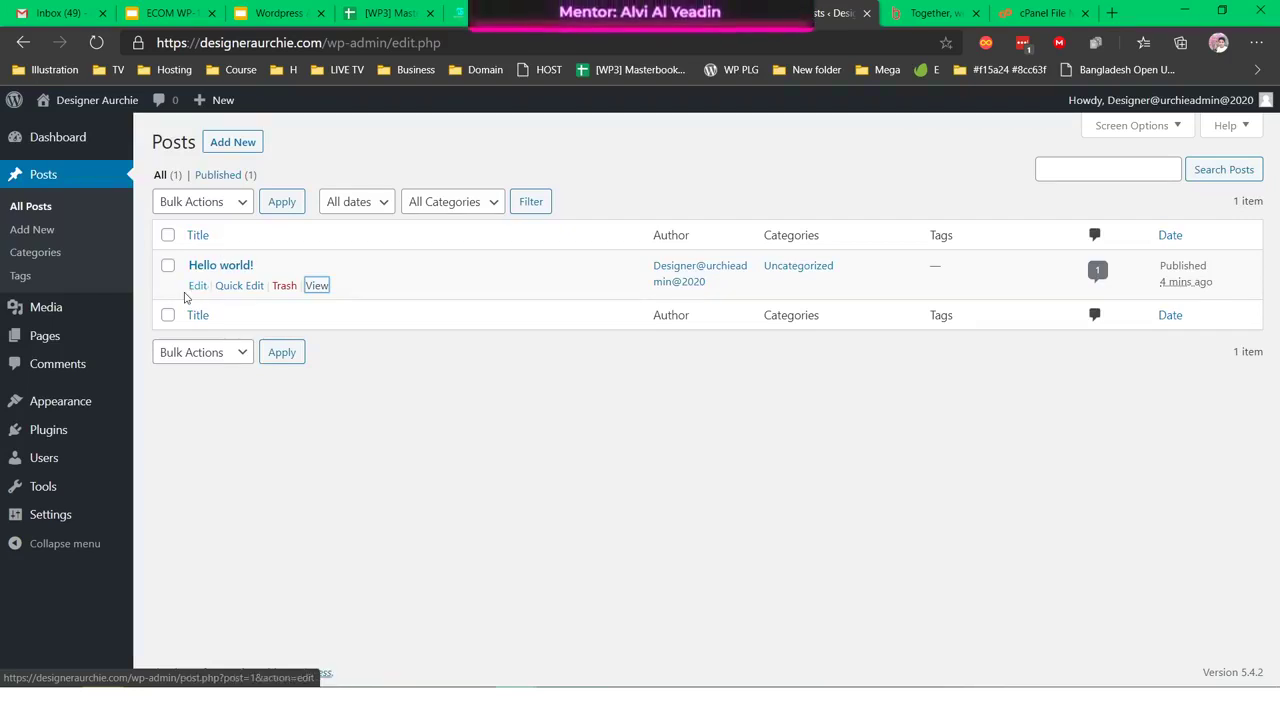
pyautogui.rightClick(199, 287)
pyautogui.click(262, 299)
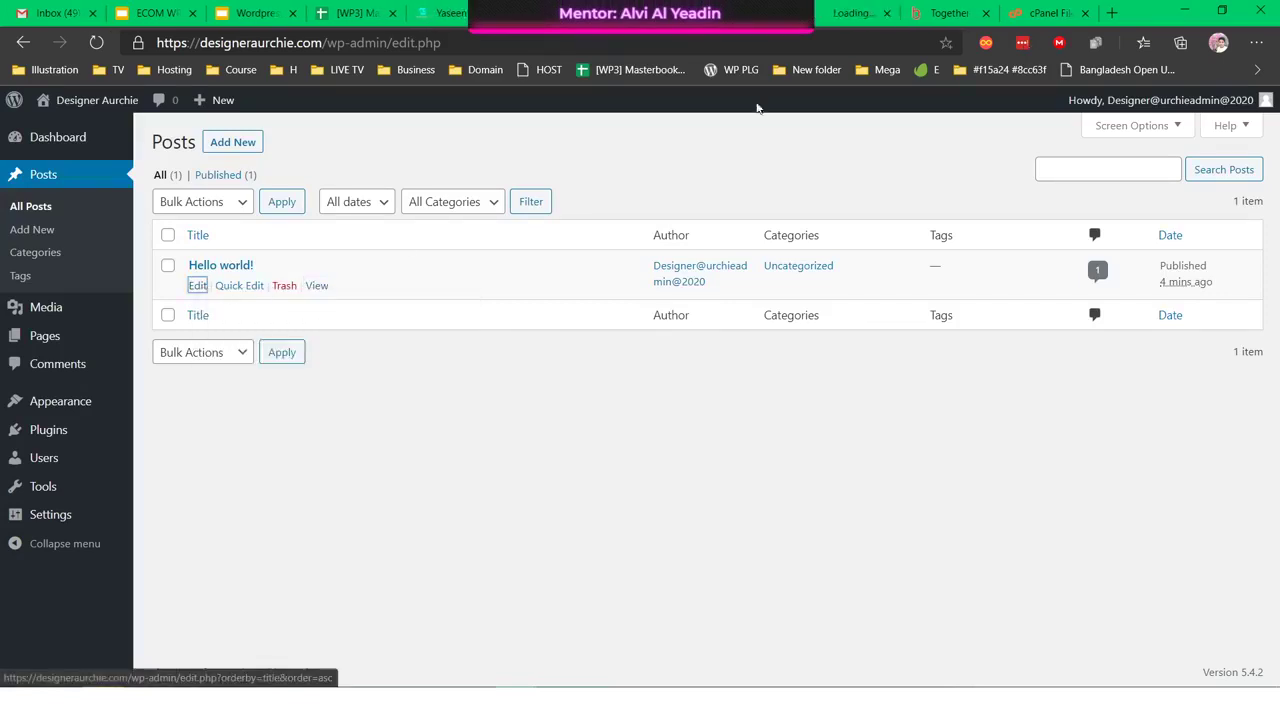
pyautogui.click(824, 10)
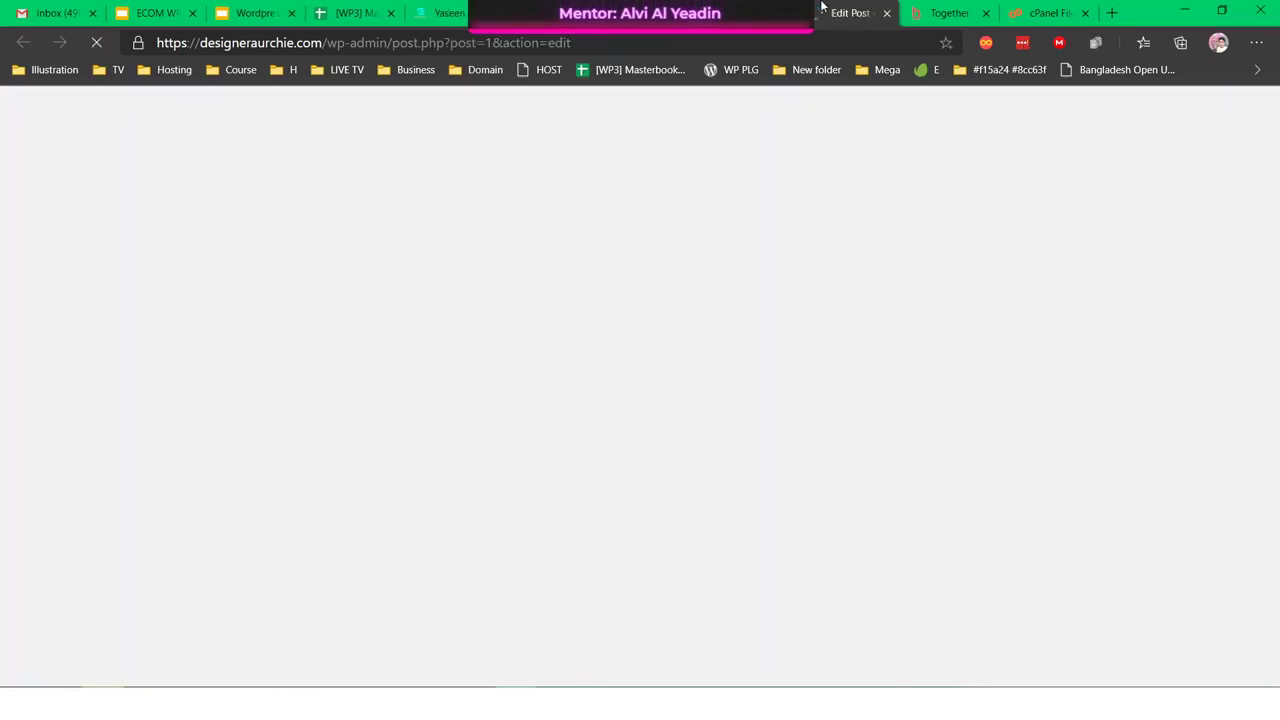
# Replace the post title with 'Bangladesh has won the world cup!'.
pyautogui.click(380, 10)
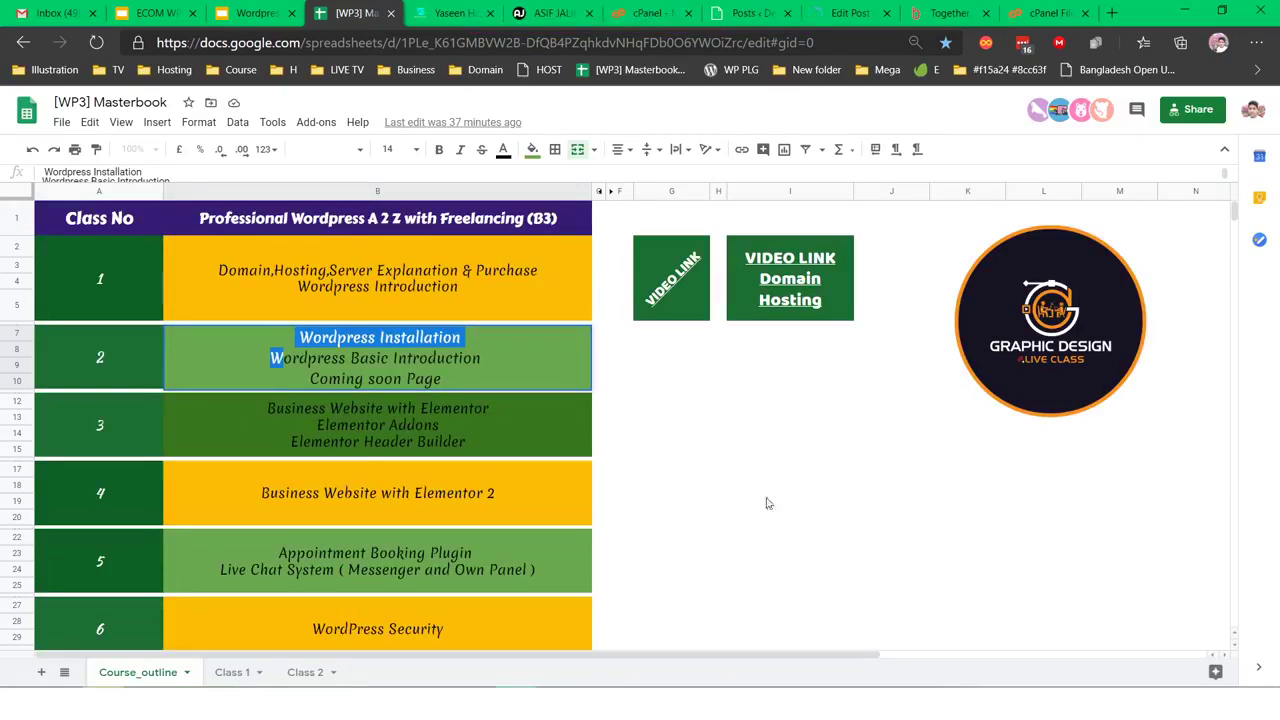
pyautogui.click(829, 8)
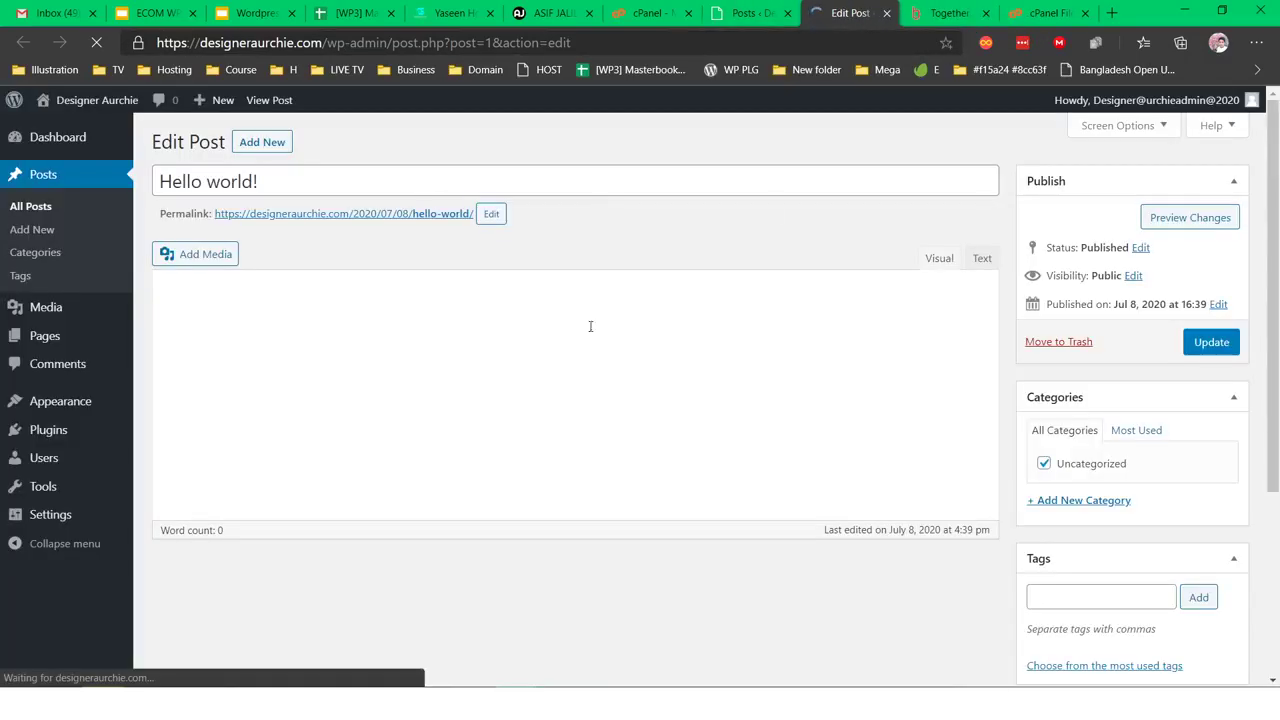
pyautogui.click(276, 172)
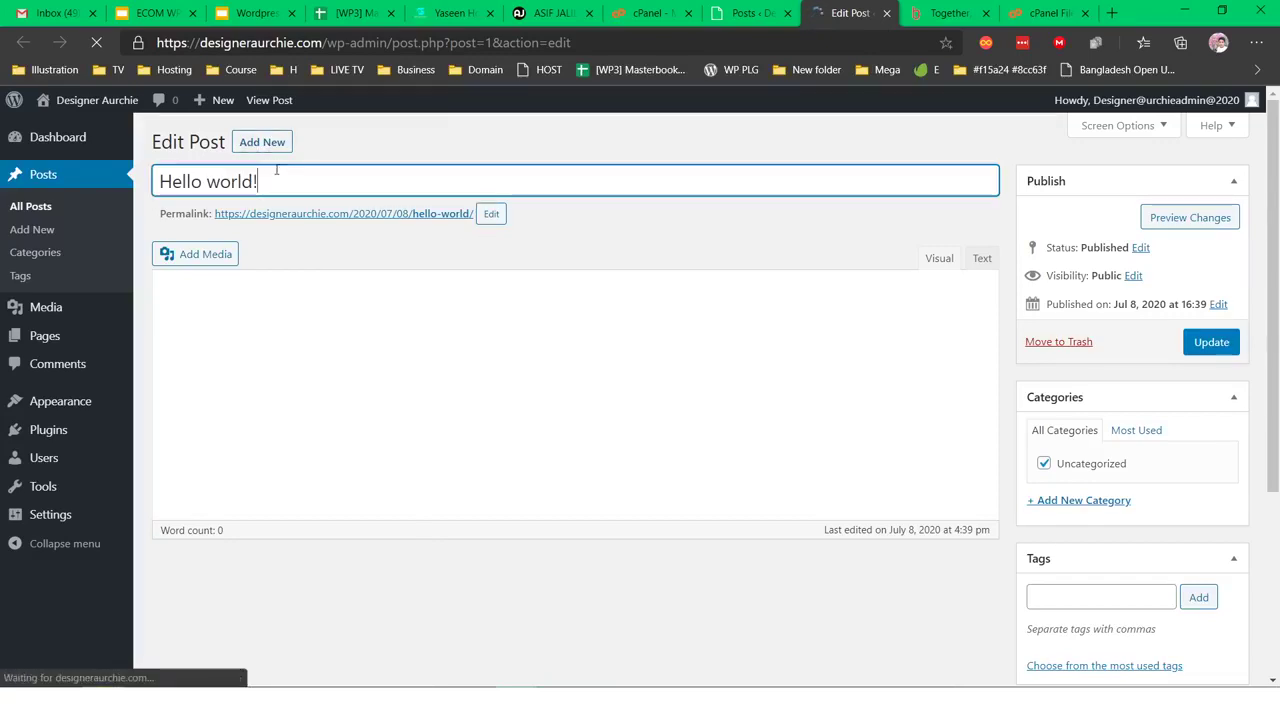
pyautogui.hotkey('ctrl', 'a')
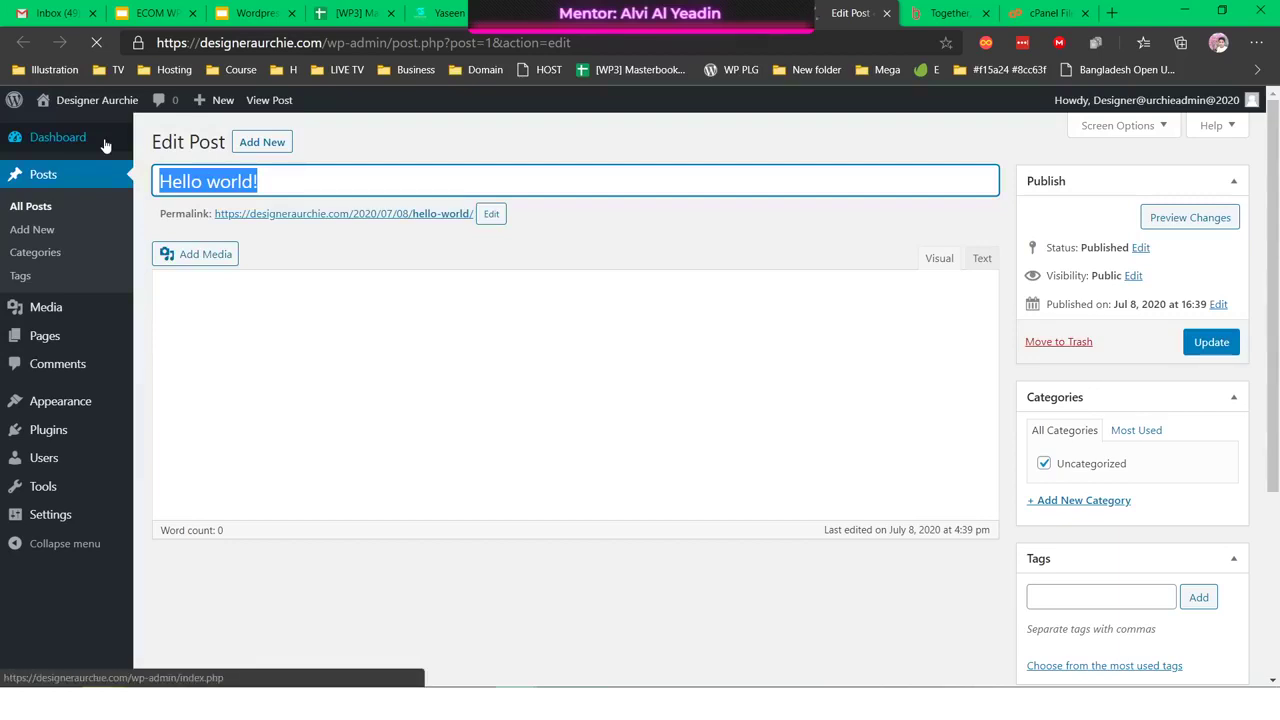
pyautogui.write('Bangladesh ')
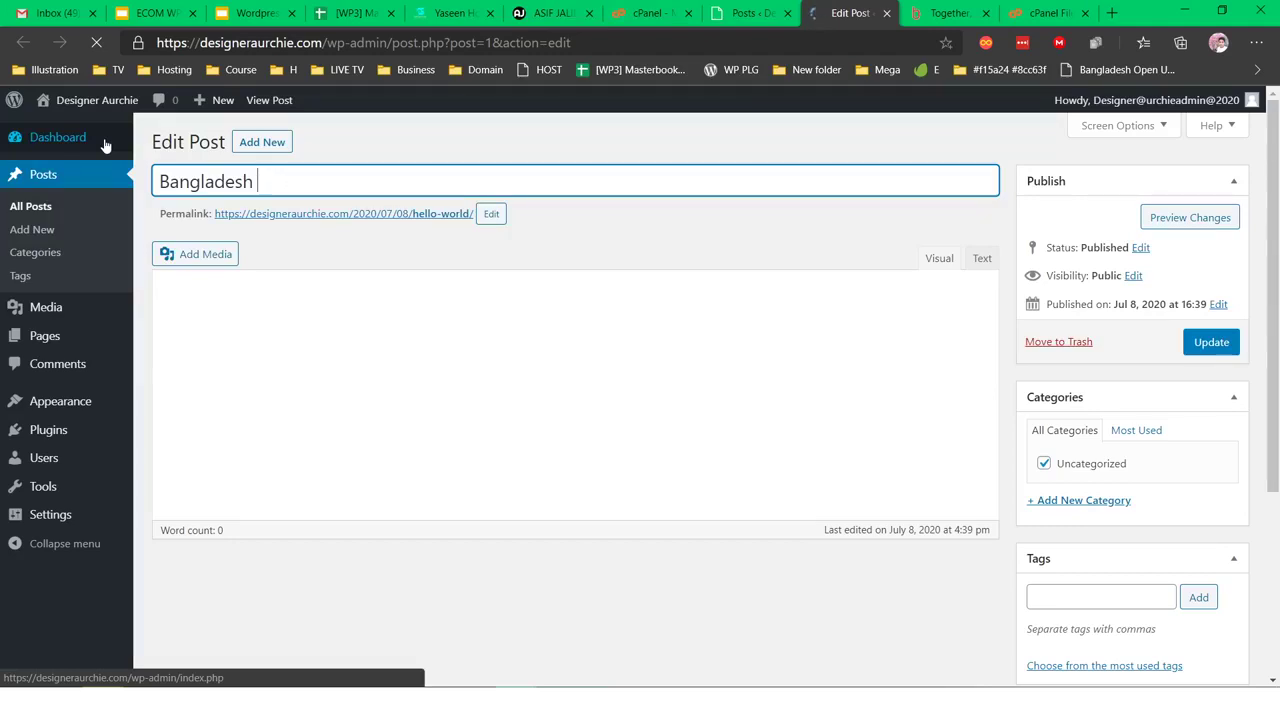
pyautogui.write('Thas won th e')
pyautogui.press('BackSpace')
pyautogui.press('BackSpace')
pyautogui.write('e world cup!')
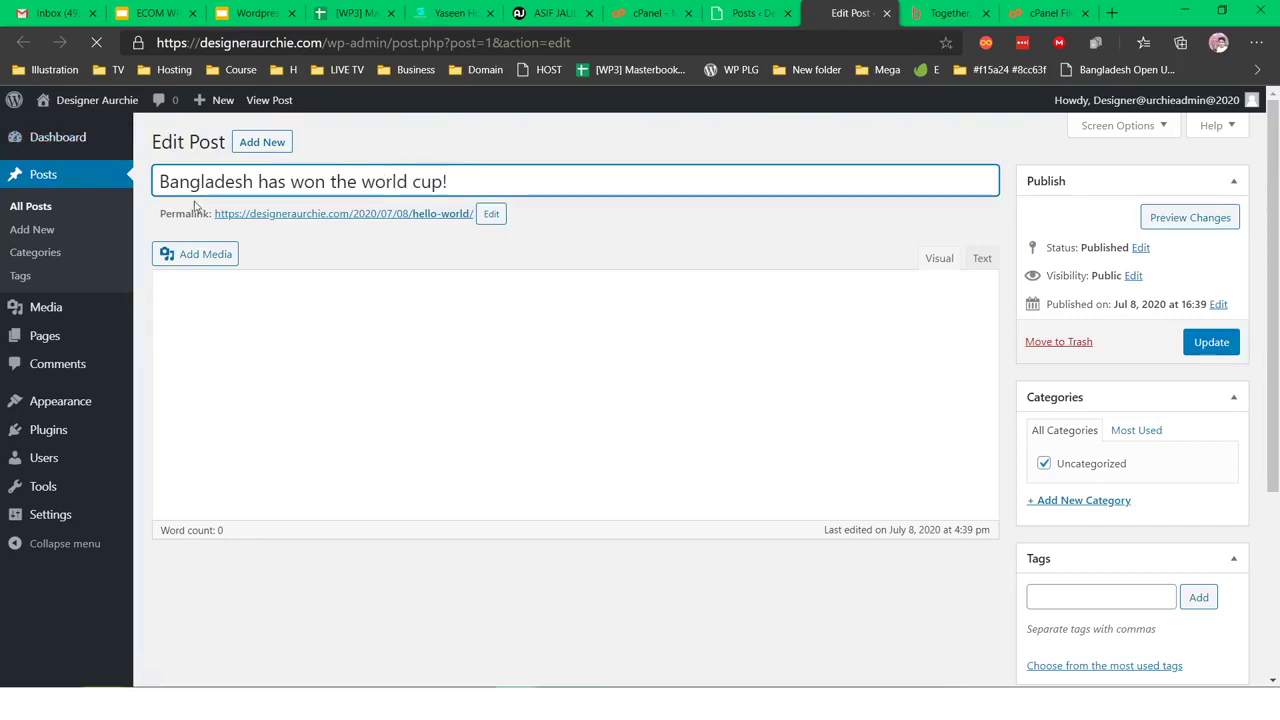
# Review the new title and open the post's permalink page in a new tab.
pyautogui.moveTo(158, 181); pyautogui.dragTo(448, 182)
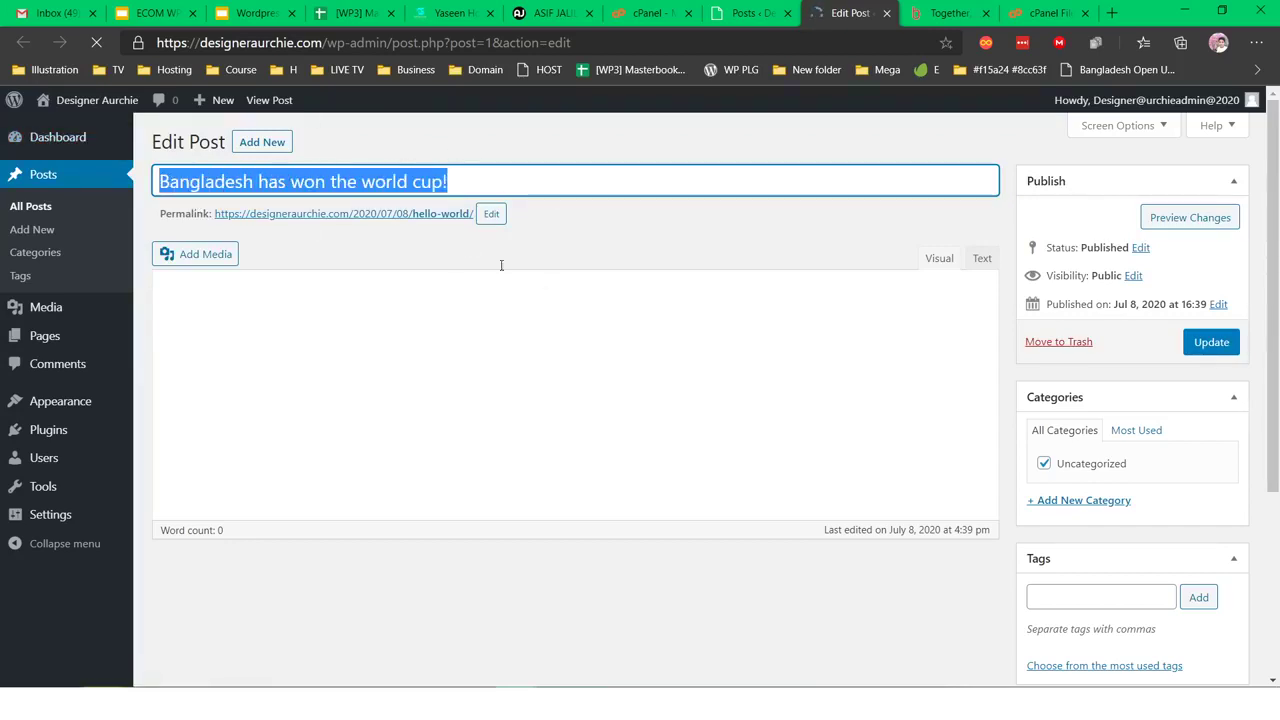
pyautogui.moveTo(159, 181); pyautogui.dragTo(509, 184)
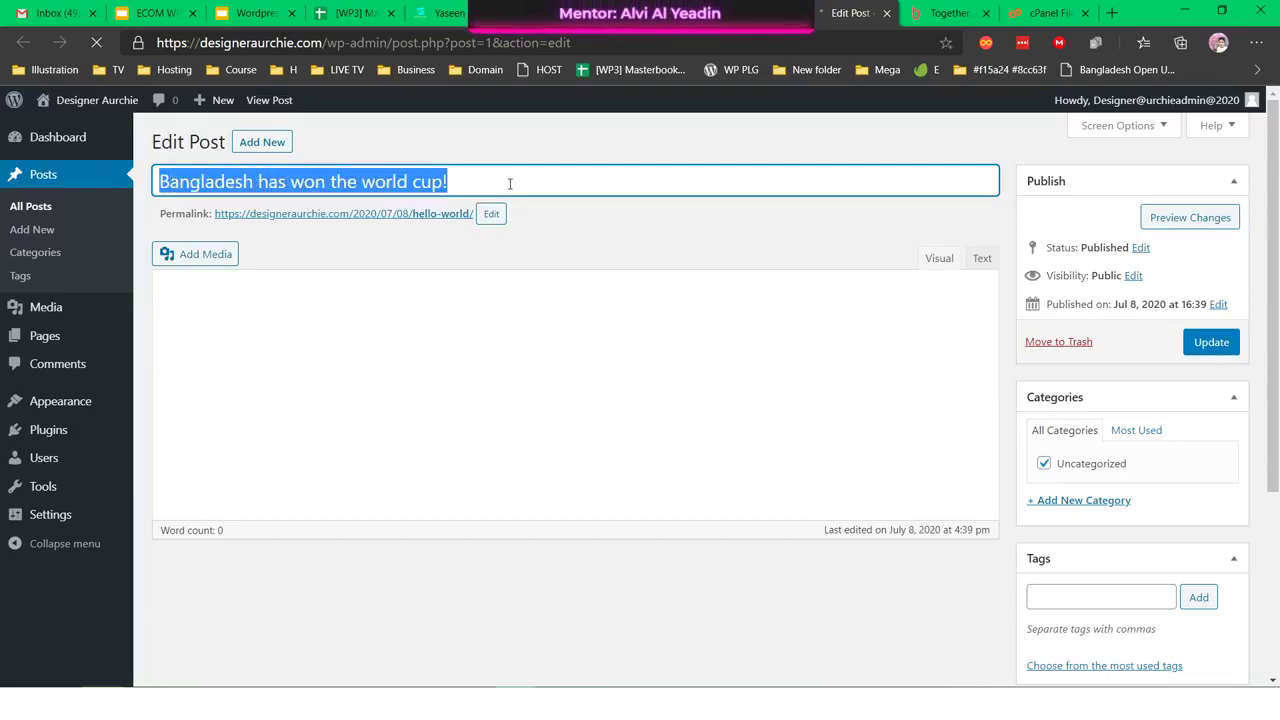
pyautogui.click(554, 188)
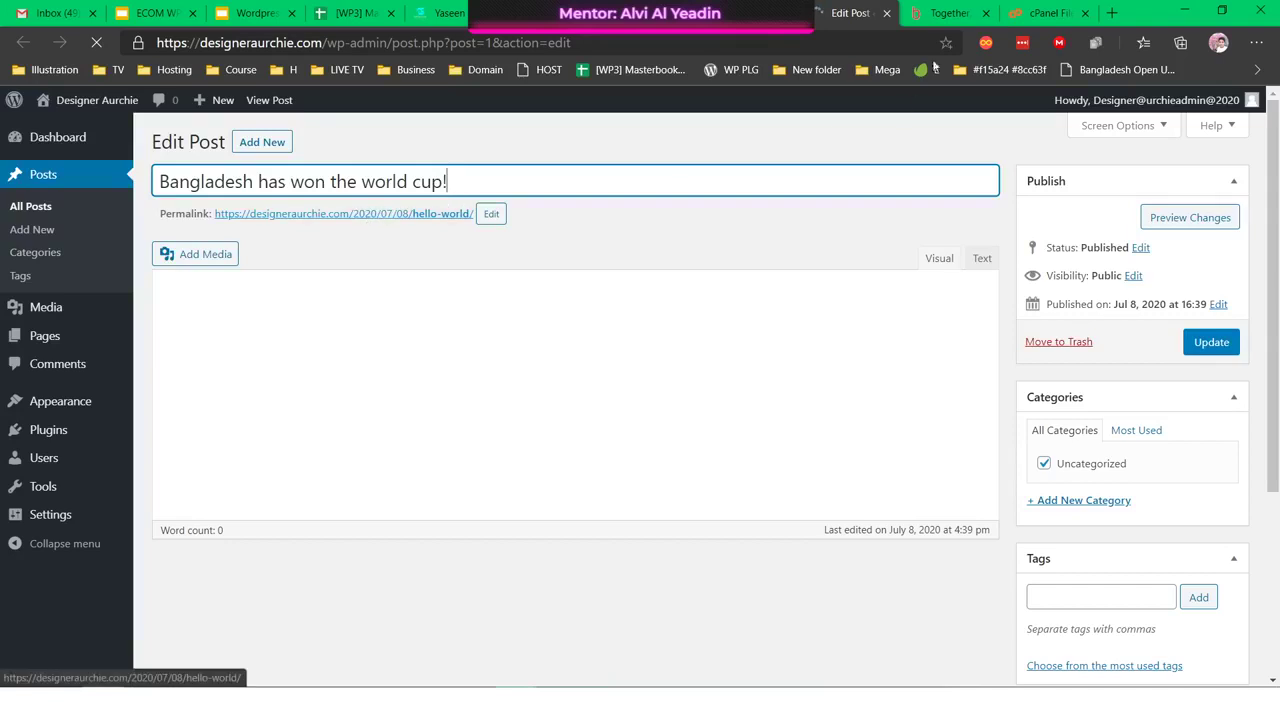
pyautogui.keyDown('ctrl'); pyautogui.click(415, 213); pyautogui.keyUp('ctrl')
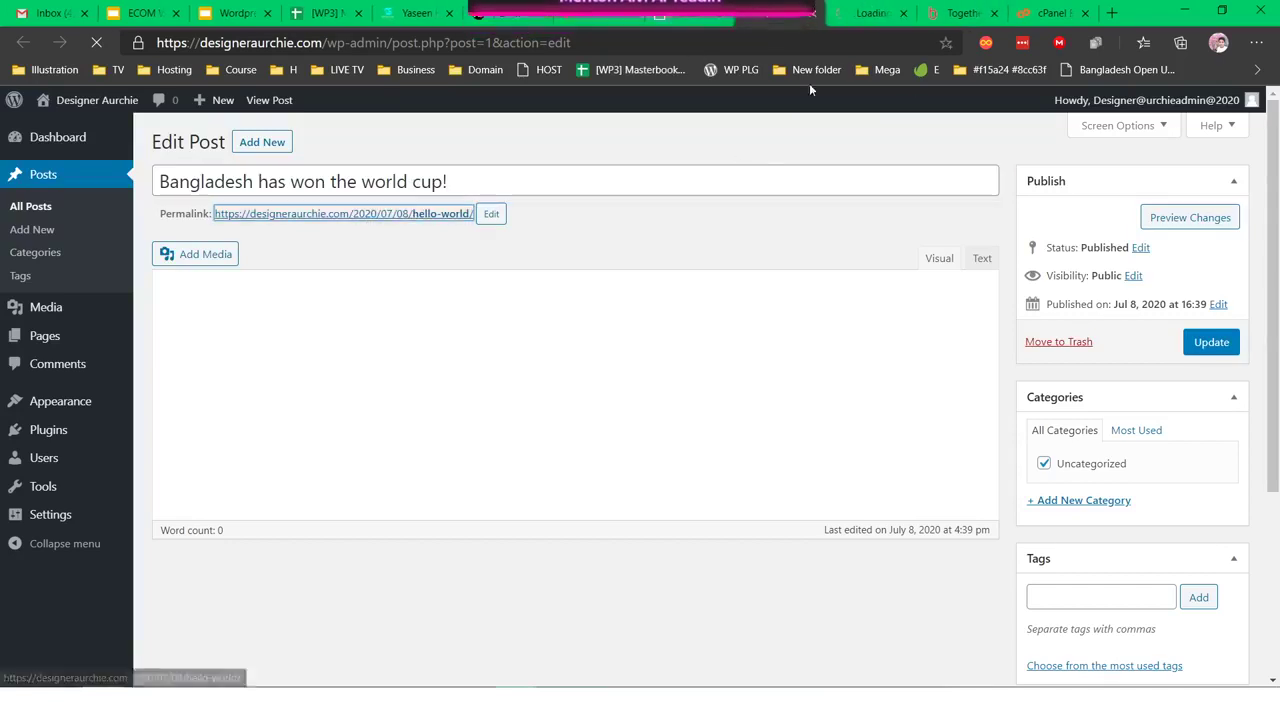
# Compare the live post heading with the bdnews24 article headline, then return to the editor.
pyautogui.click(848, 14)
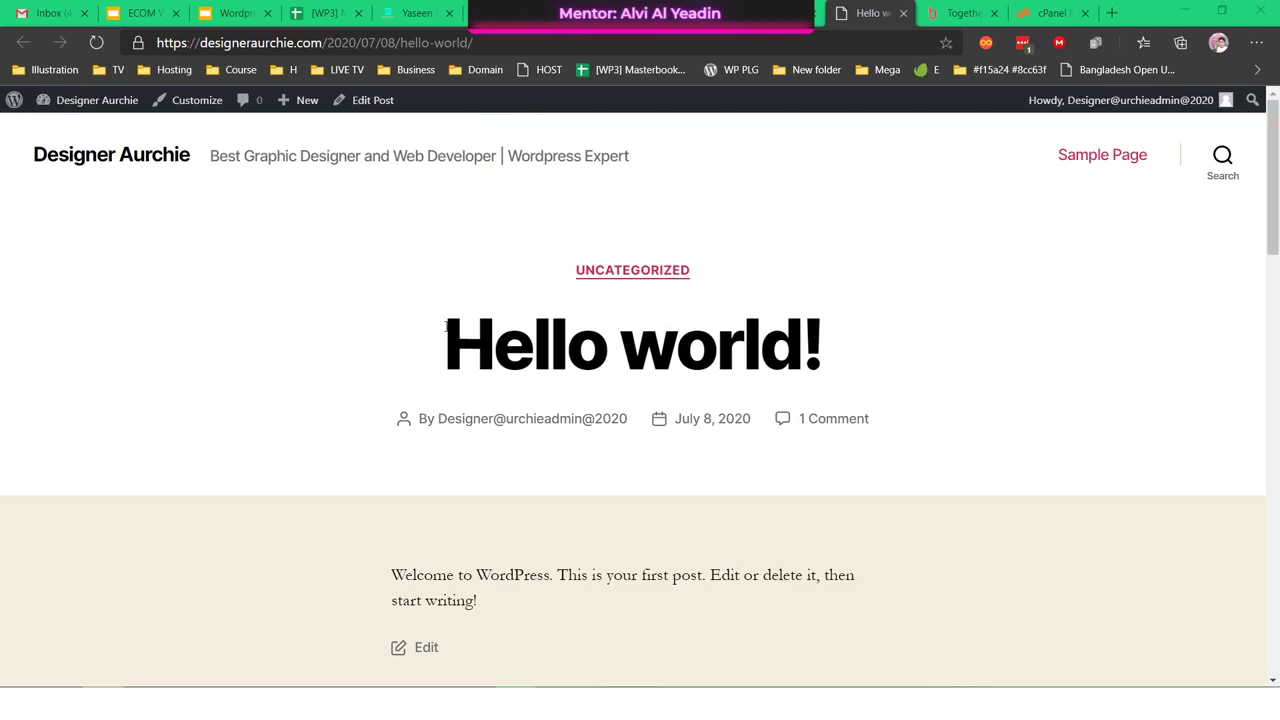
pyautogui.moveTo(447, 279); pyautogui.dragTo(820, 345)
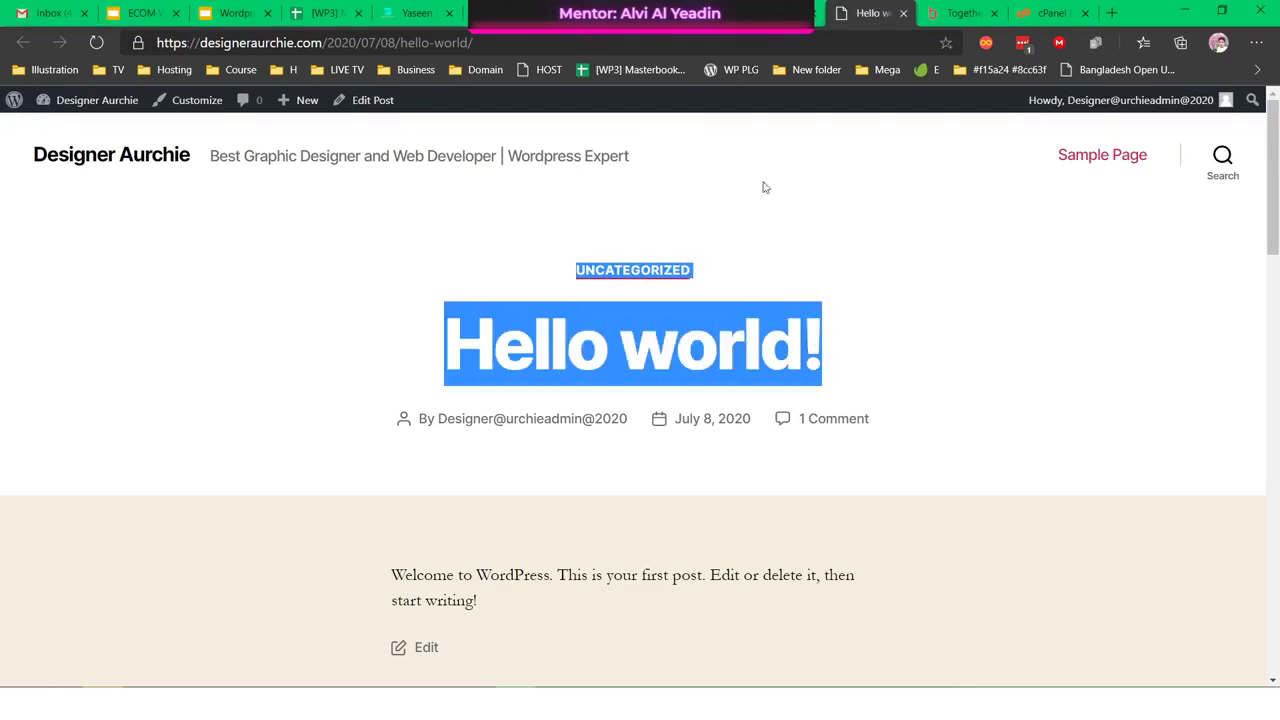
pyautogui.hotkey('ctrl', 'Tab')
pyautogui.moveTo(222, 262); pyautogui.dragTo(610, 310)
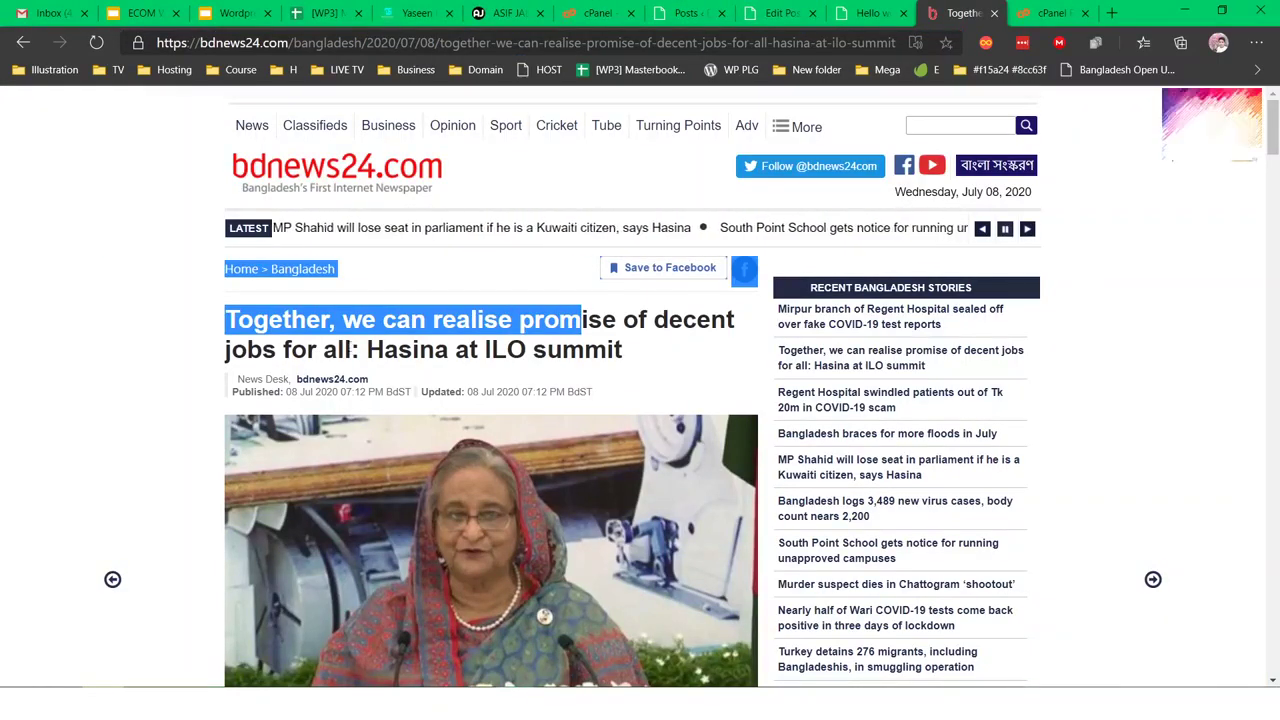
pyautogui.click(555, 345)
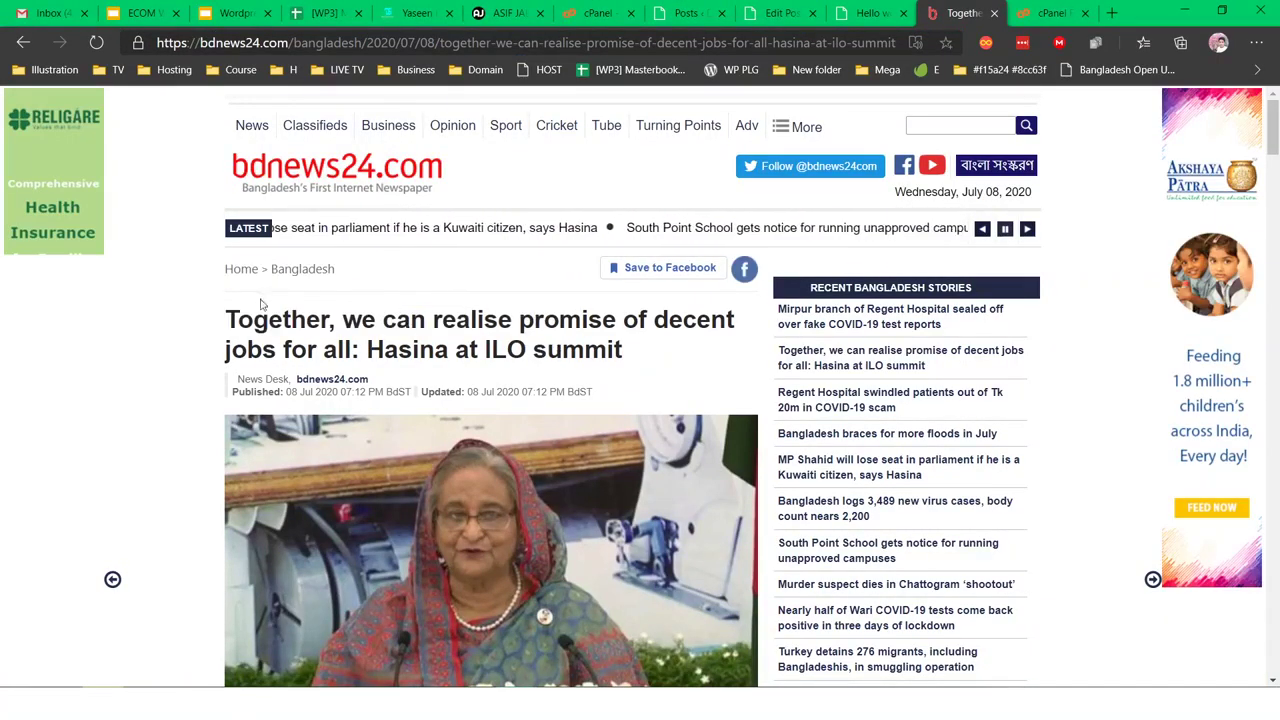
pyautogui.click(872, 14)
pyautogui.click(781, 13)
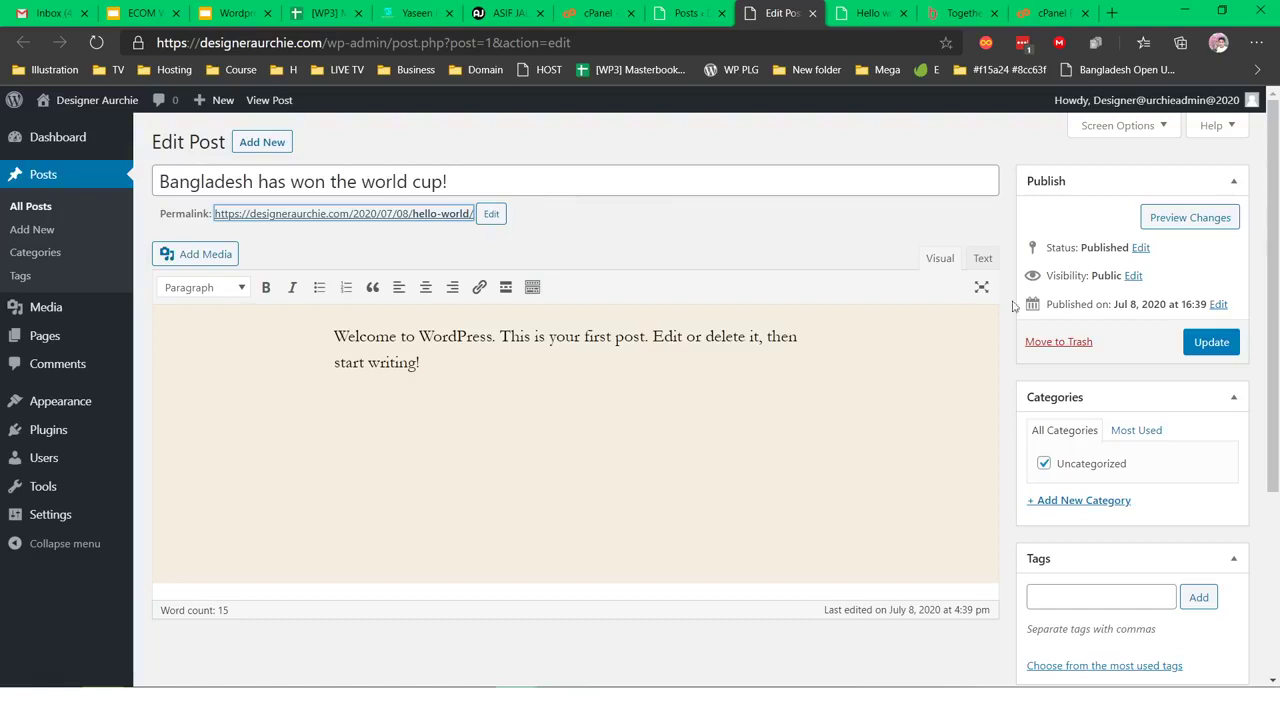
# Update the post and reload the live page to show 'Bangladesh has won the world cup!'.
pyautogui.click(1207, 343)
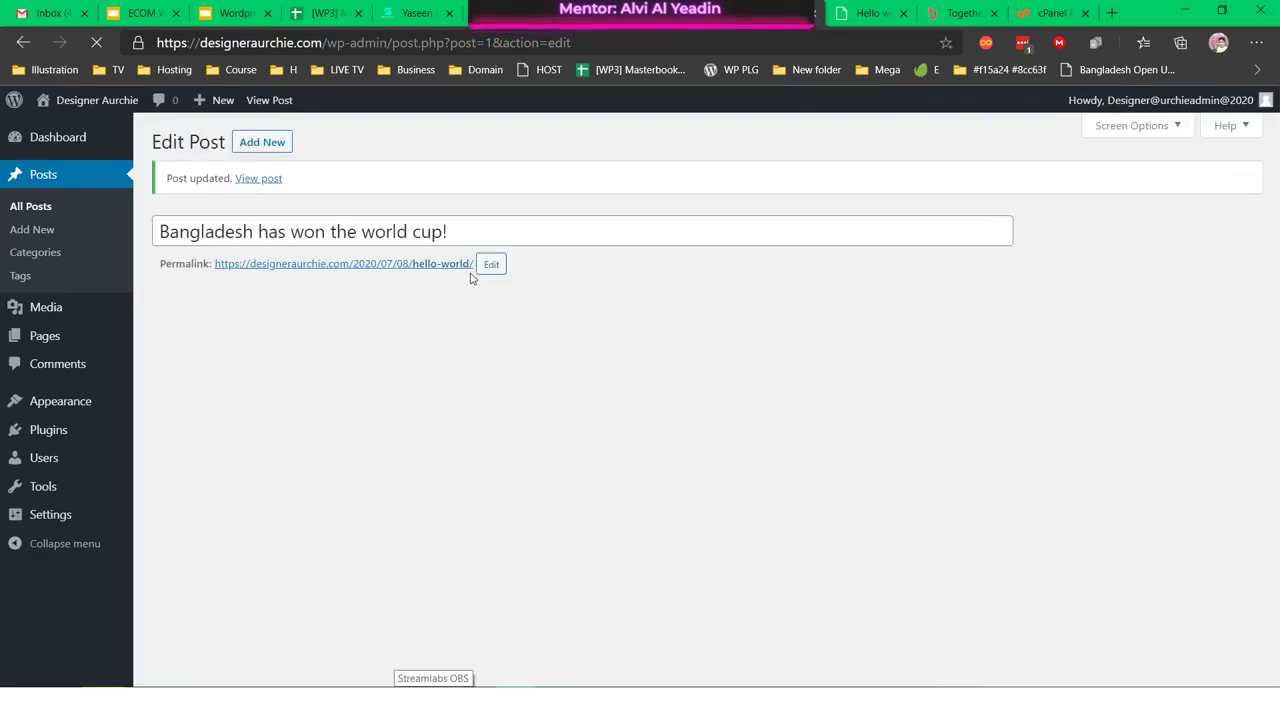
pyautogui.hotkey('ctrl', 'Tab')
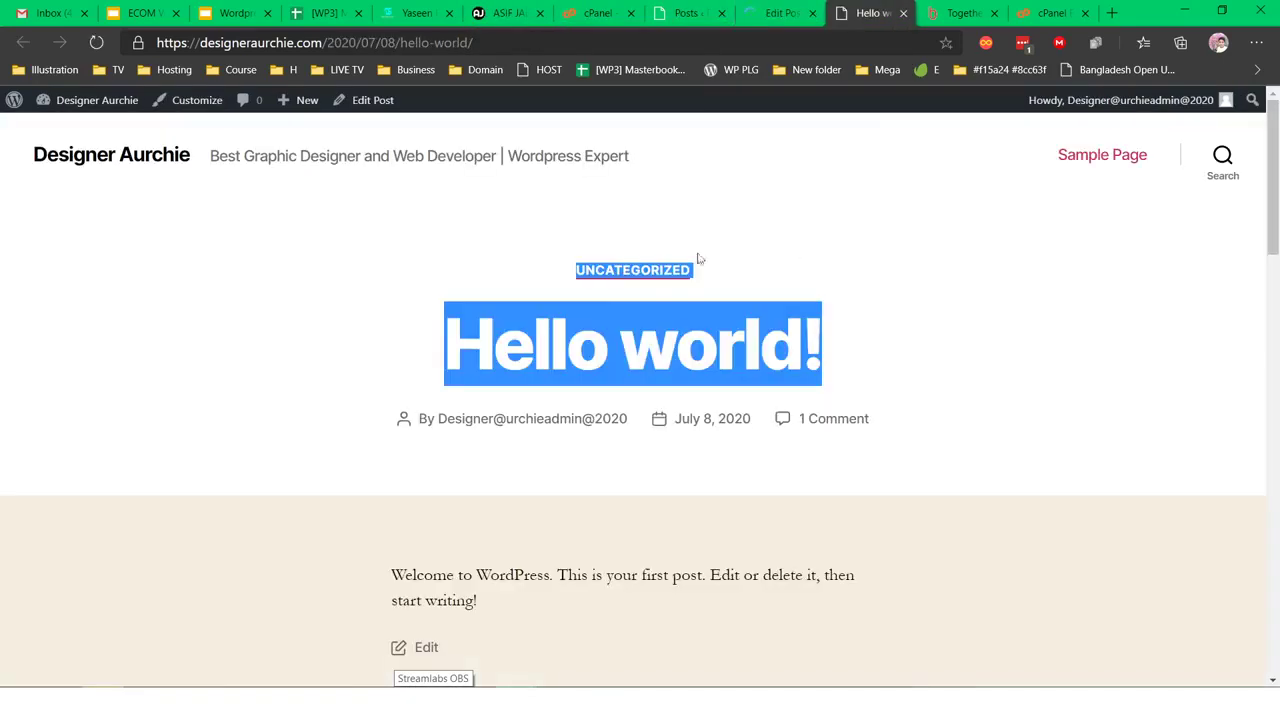
pyautogui.rightClick(629, 208)
pyautogui.click(253, 209)
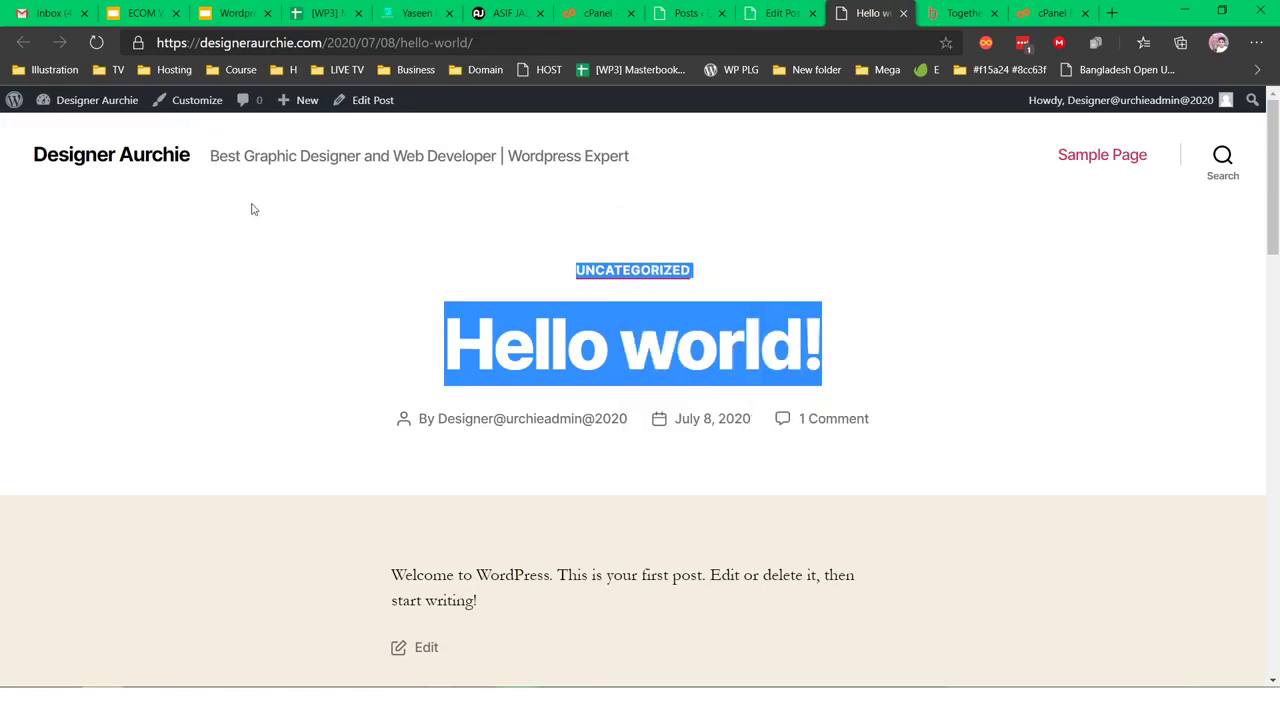
pyautogui.click(95, 43)
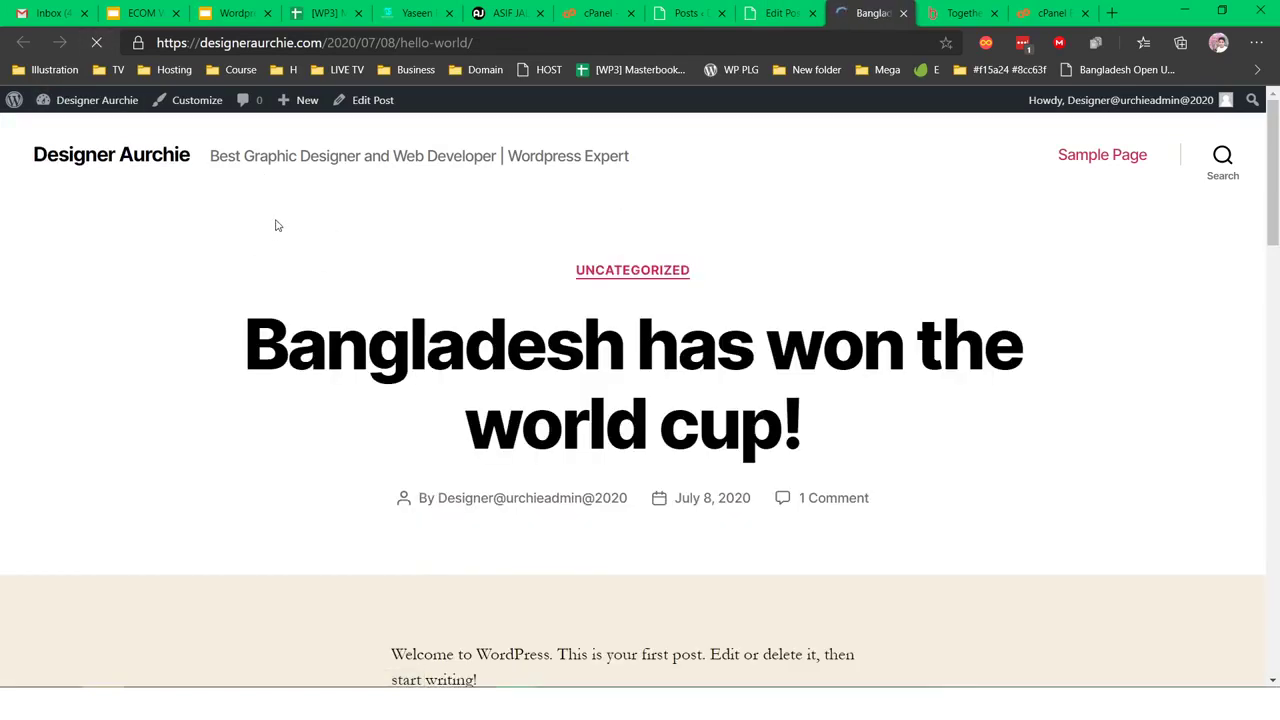
pyautogui.moveTo(225, 351); pyautogui.dragTo(837, 417)
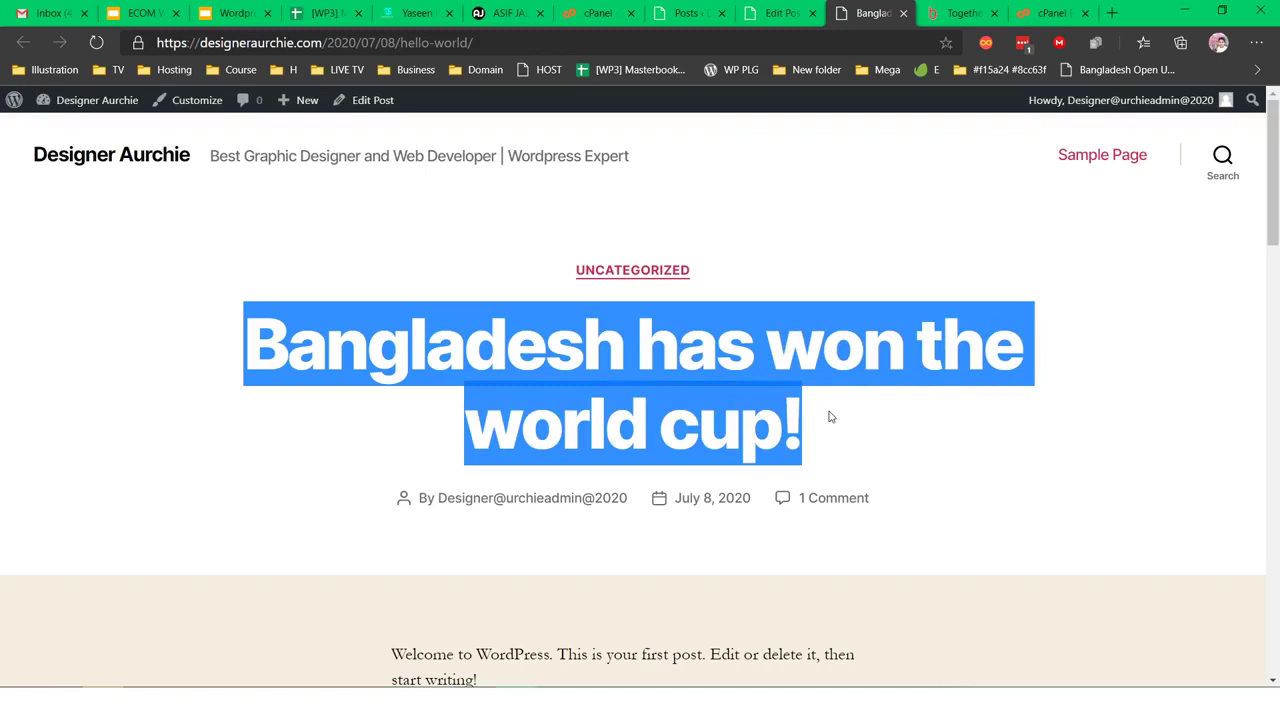
pyautogui.click(938, 10)
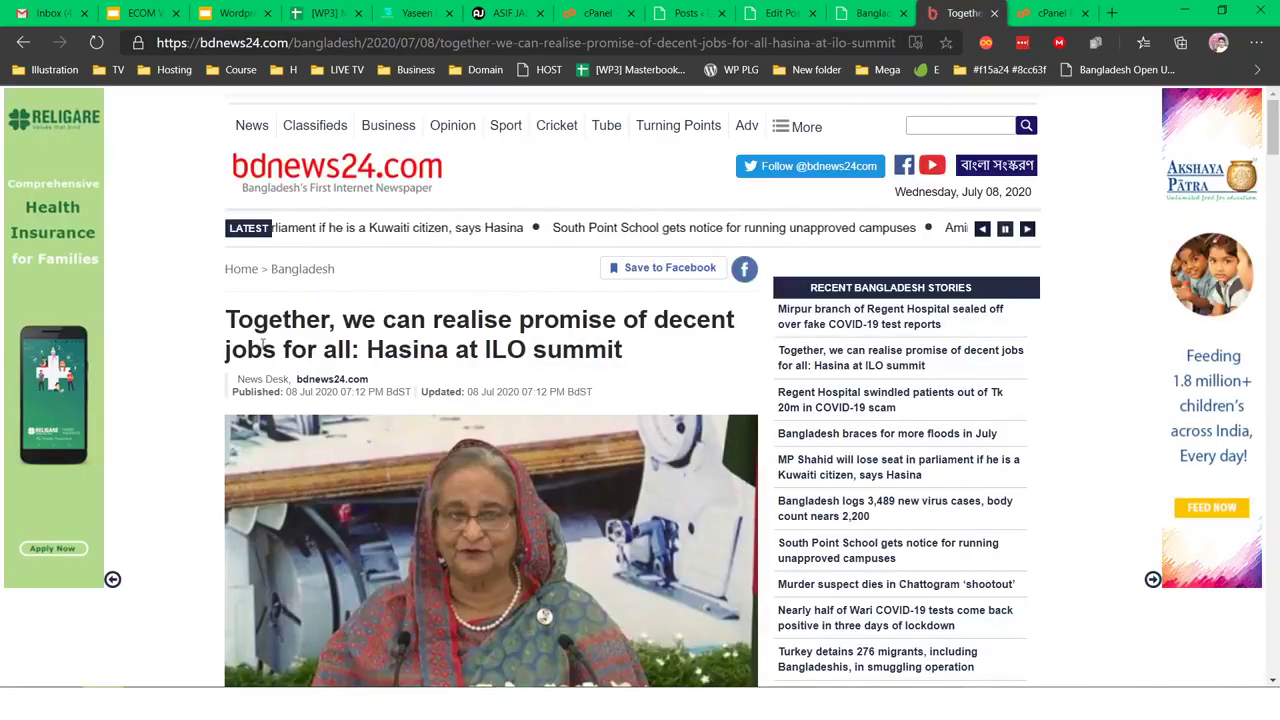
pyautogui.click(870, 13)
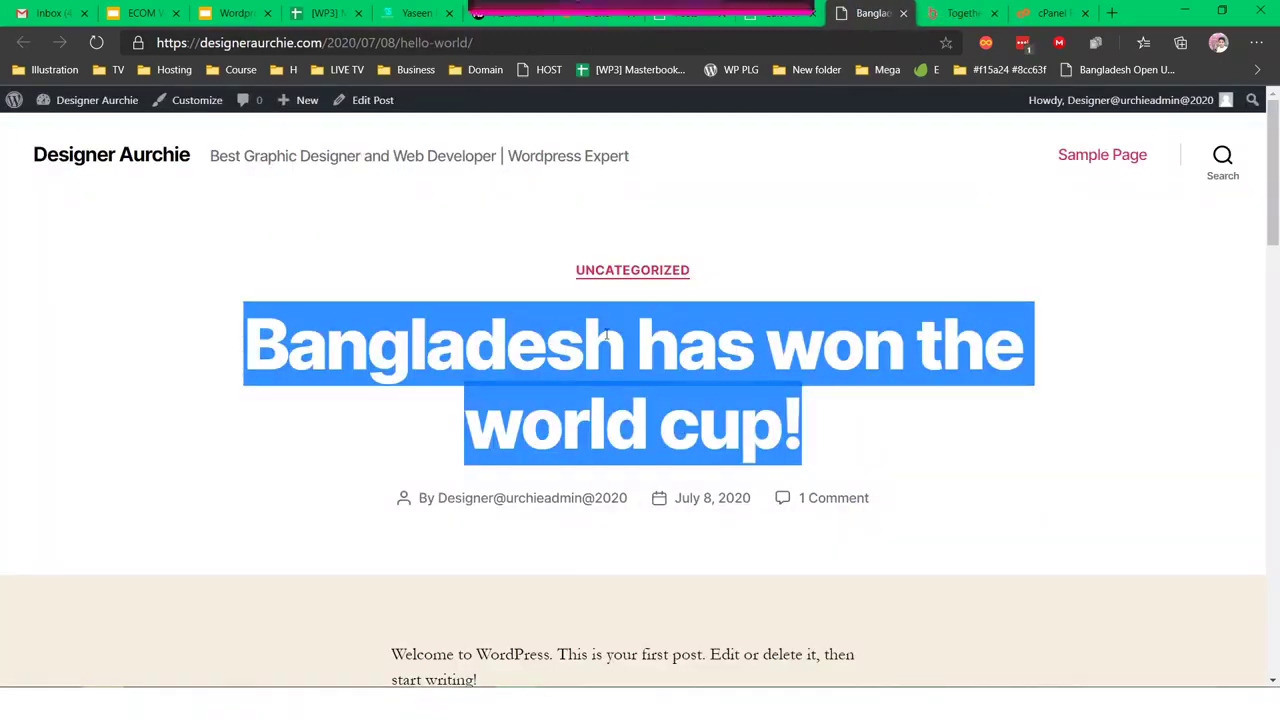
pyautogui.click(200, 335)
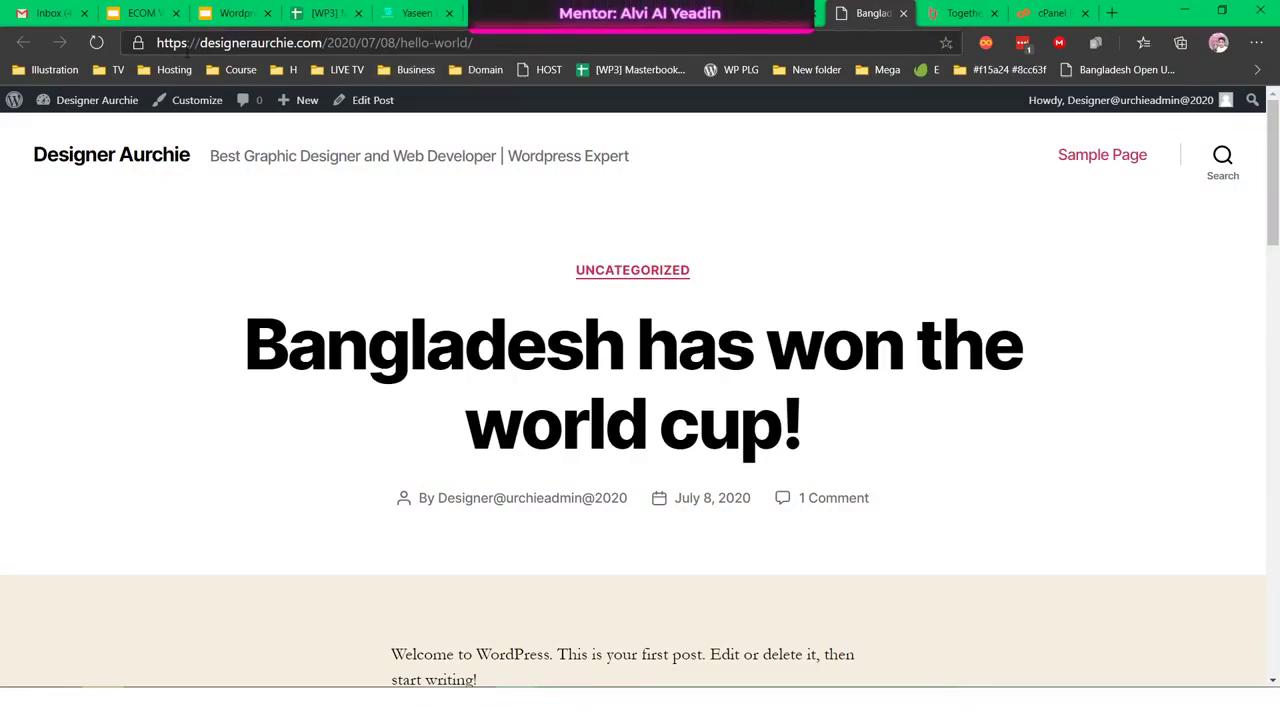
# Select the hello-world slug at the end of the live post's web address.
pyautogui.click(480, 43)
pyautogui.click(504, 50)
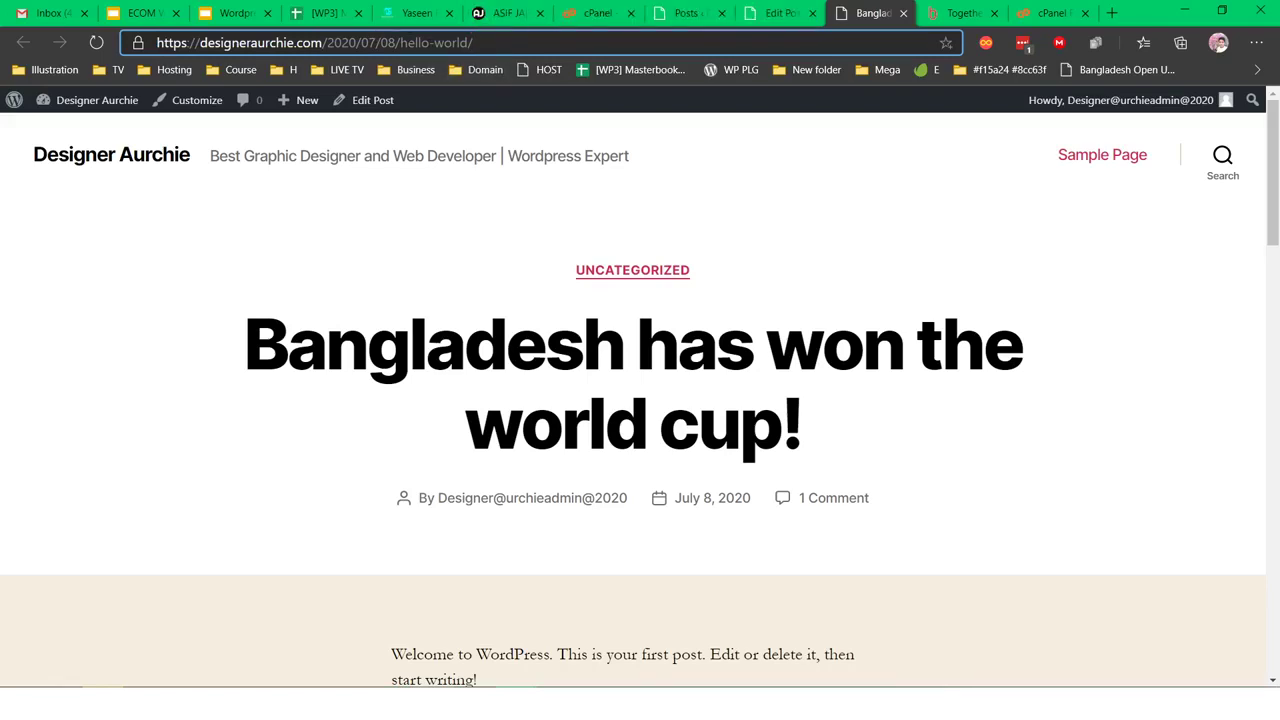
pyautogui.hotkey('shift', 'Left')
pyautogui.hotkey('shift', 'Left')
pyautogui.hotkey('shift', 'Left')
pyautogui.hotkey('shift', 'Left')
pyautogui.hotkey('shift', 'Left')
pyautogui.hotkey('shift', 'Left')
pyautogui.hotkey('shift', 'Left')
pyautogui.hotkey('shift', 'Left')
pyautogui.hotkey('shift', 'Left')
pyautogui.hotkey('shift', 'Left')
pyautogui.hotkey('shift', 'Left')
pyautogui.press('End')
pyautogui.hotkey('shift', 'Left')
pyautogui.hotkey('shift', 'Left')
pyautogui.hotkey('shift', 'Left')
pyautogui.hotkey('shift', 'Left')
pyautogui.hotkey('shift', 'Left')
pyautogui.hotkey('shift', 'Left')
pyautogui.hotkey('shift', 'Left')
pyautogui.hotkey('shift', 'Left')
pyautogui.hotkey('shift', 'Left')
pyautogui.hotkey('shift', 'Left')
pyautogui.hotkey('shift', 'Left')
pyautogui.hotkey('shift', 'Left')
pyautogui.hotkey('shift', 'Left')
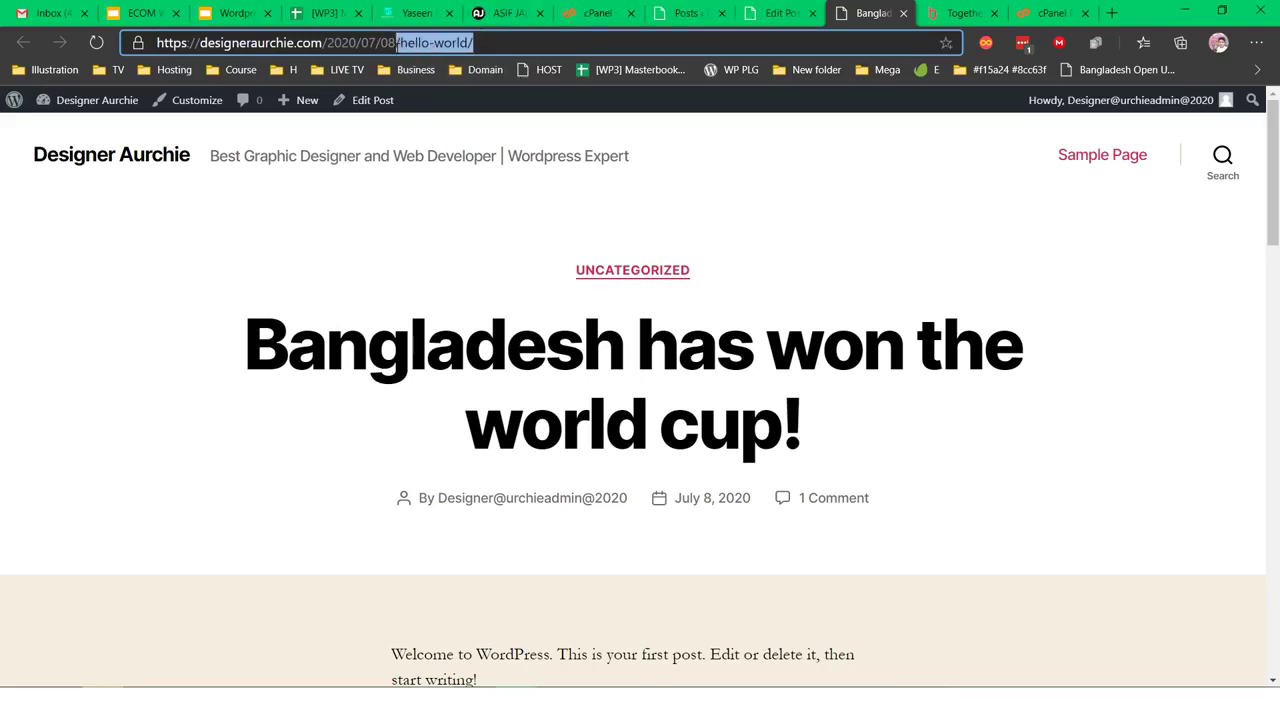
pyautogui.press('End')
pyautogui.hotkey('shift', 'Left')
pyautogui.hotkey('shift', 'Left')
pyautogui.hotkey('shift', 'Left')
pyautogui.hotkey('shift', 'Left')
pyautogui.hotkey('shift', 'Left')
pyautogui.hotkey('shift', 'Left')
pyautogui.hotkey('shift', 'Left')
pyautogui.hotkey('shift', 'Left')
pyautogui.hotkey('shift', 'Left')
pyautogui.hotkey('shift', 'Left')
pyautogui.hotkey('shift', 'Left')
pyautogui.click(790, 12)
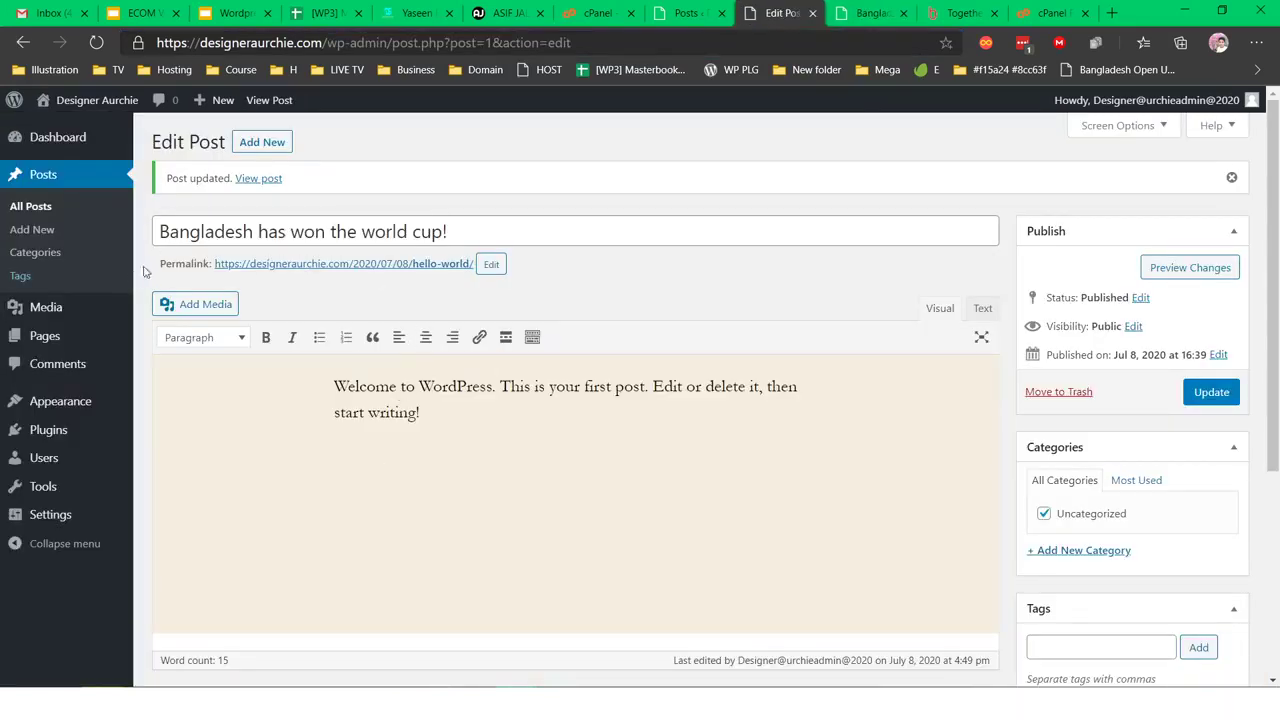
# Start editing the permalink and copy the post title text.
pyautogui.moveTo(155, 265); pyautogui.dragTo(217, 259)
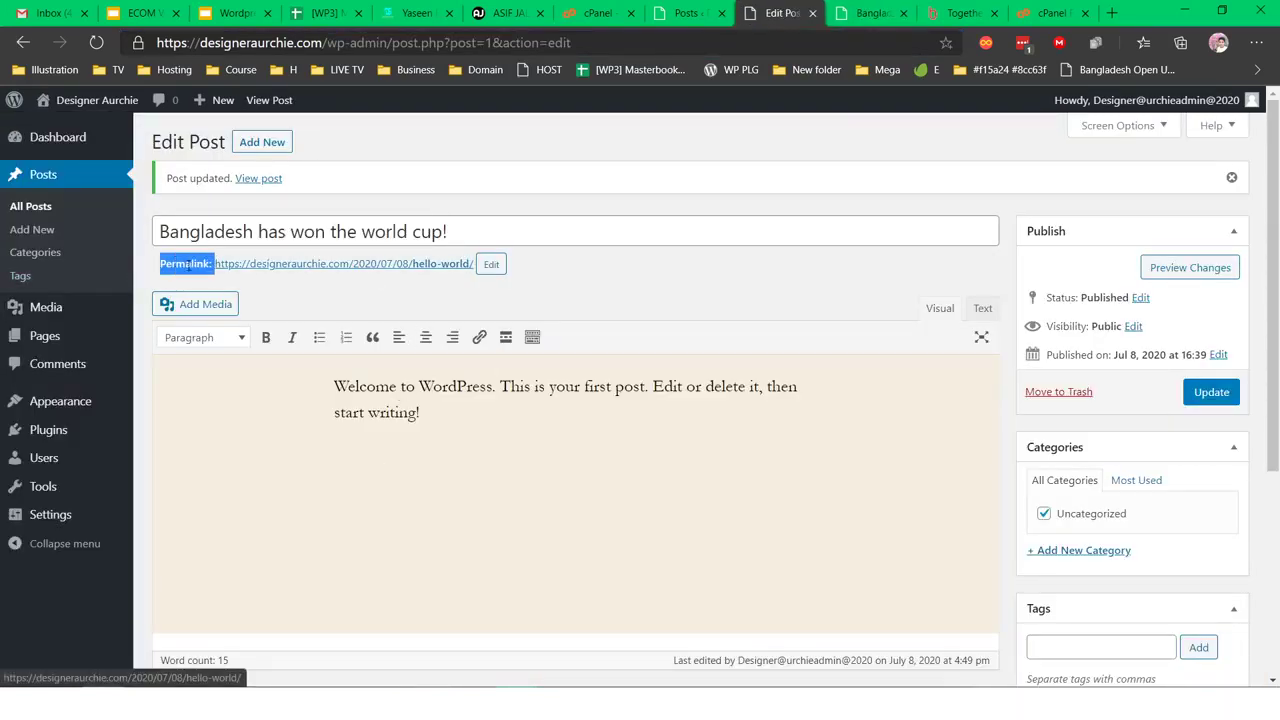
pyautogui.click(491, 264)
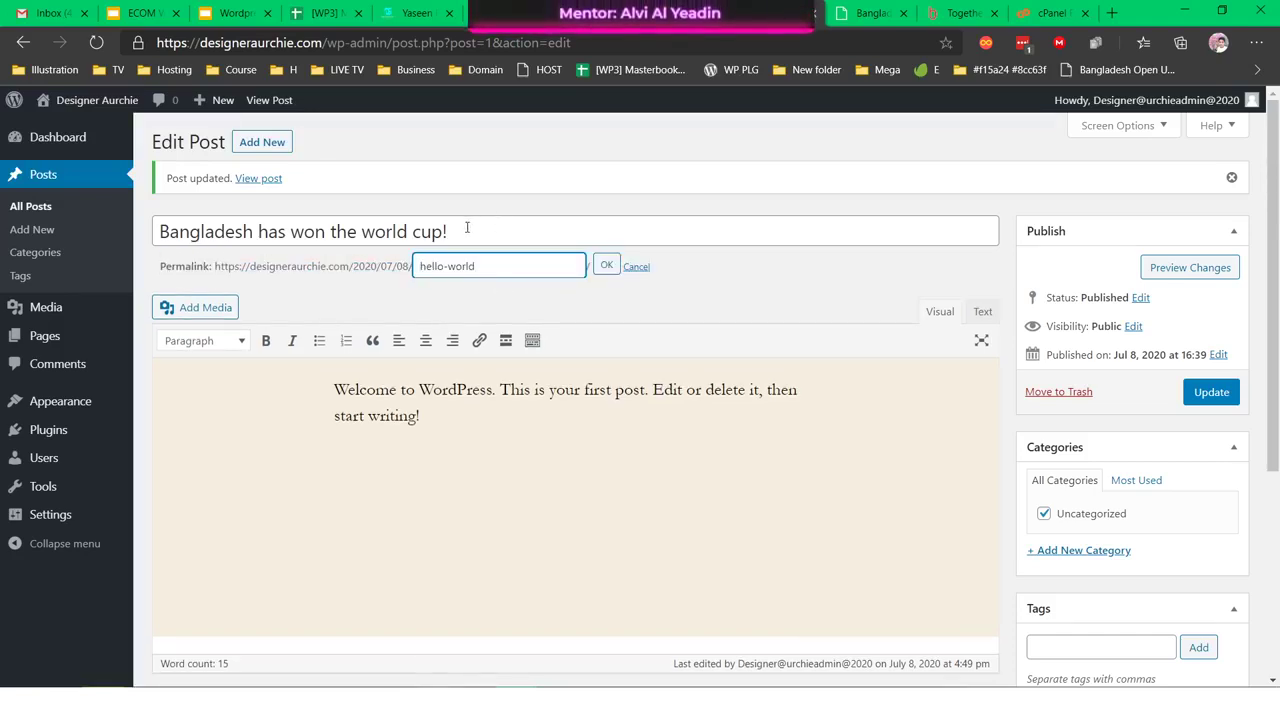
pyautogui.moveTo(444, 231); pyautogui.dragTo(160, 231)
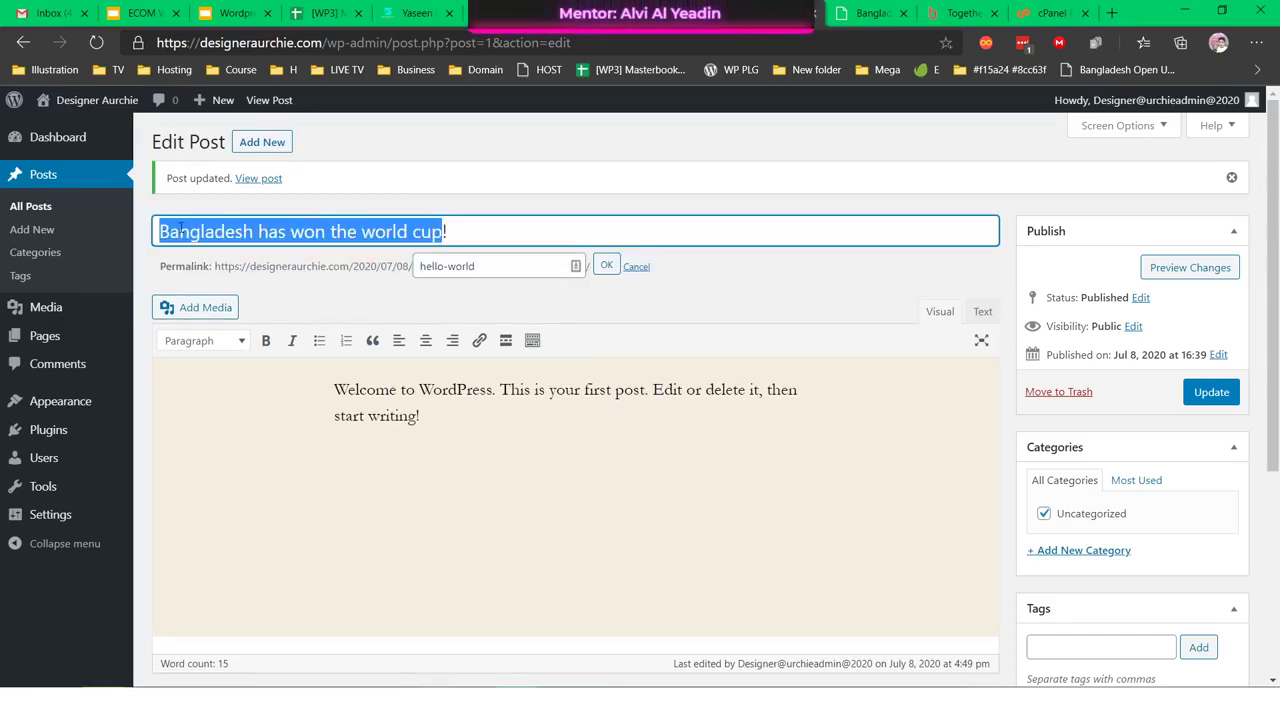
pyautogui.rightClick(172, 226)
pyautogui.click(225, 302)
# Replace the hello-world slug with bdworldcup and confirm it.
pyautogui.tripleClick(432, 266)
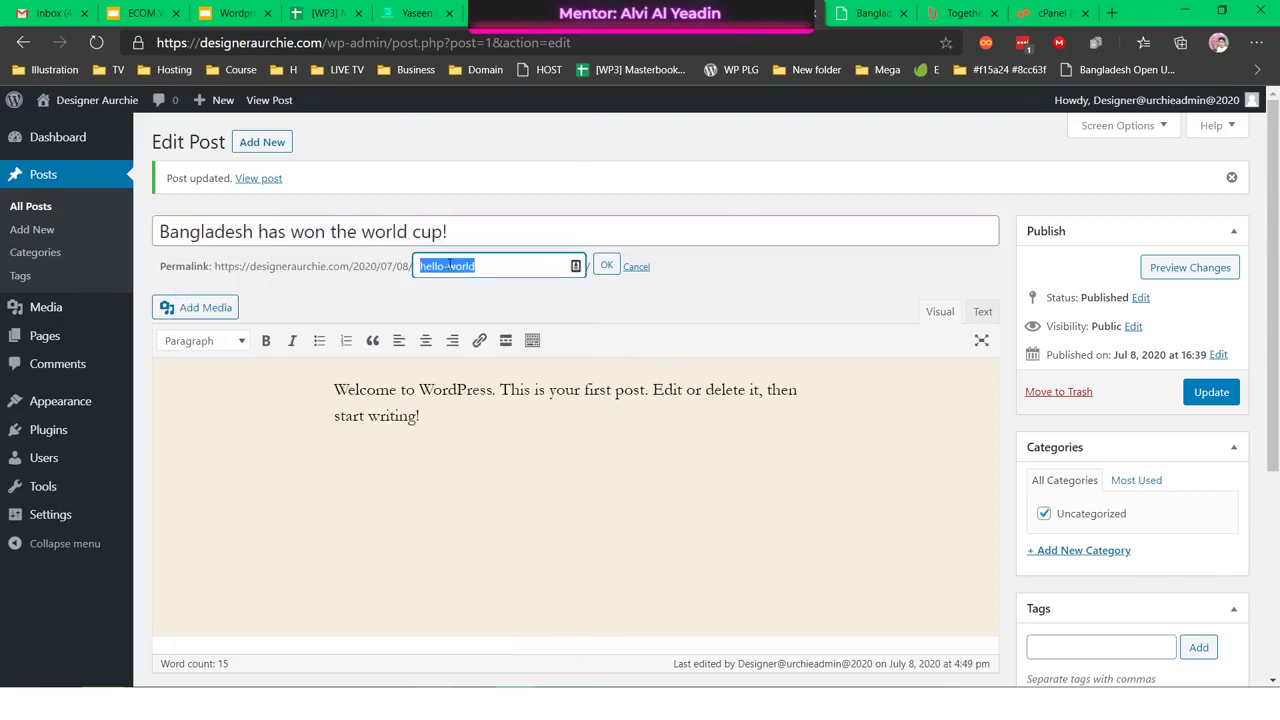
pyautogui.rightClick(418, 264)
pyautogui.click(426, 273)
pyautogui.doubleClick(427, 268)
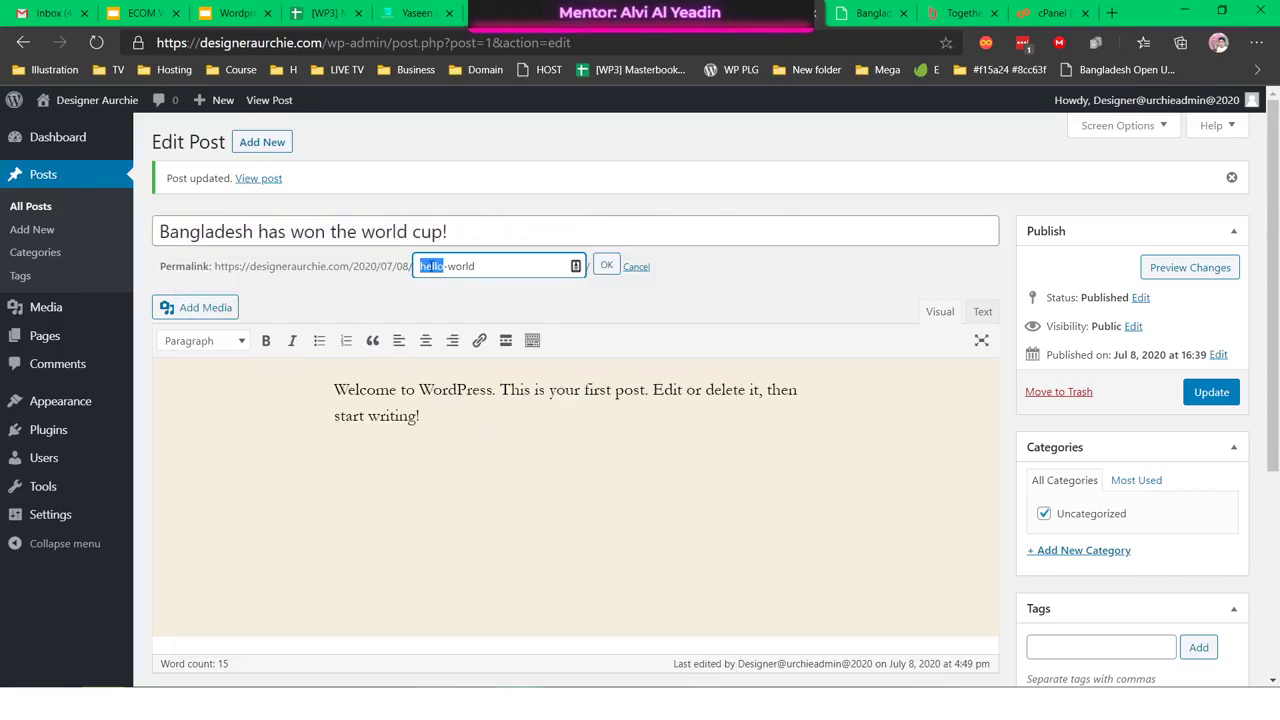
pyautogui.tripleClick(424, 266)
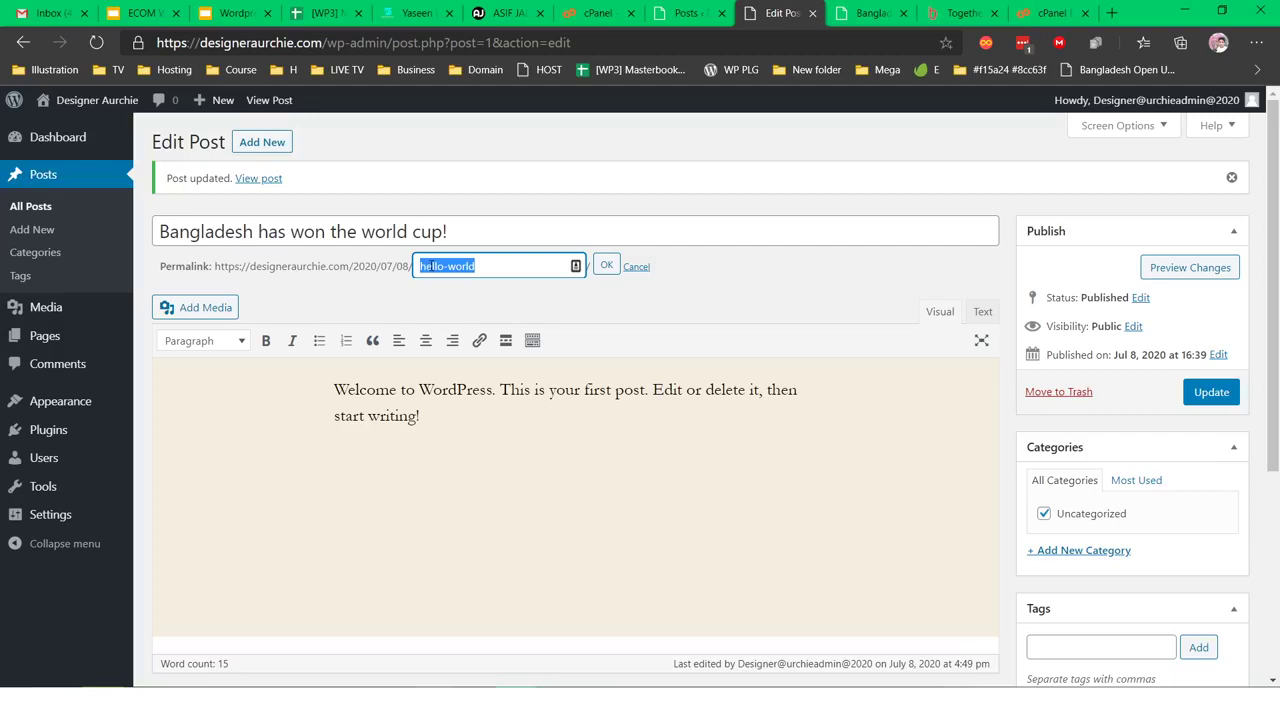
pyautogui.write('bdworldc')
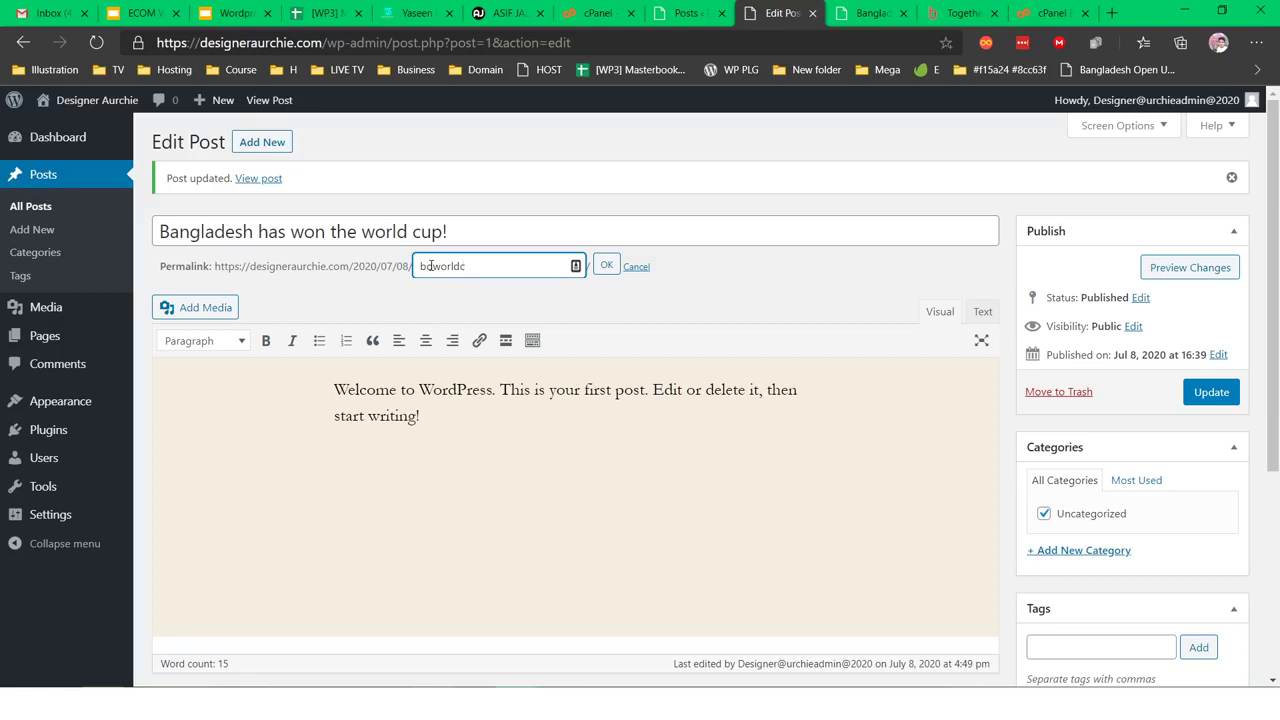
pyautogui.write('up')
pyautogui.click(607, 266)
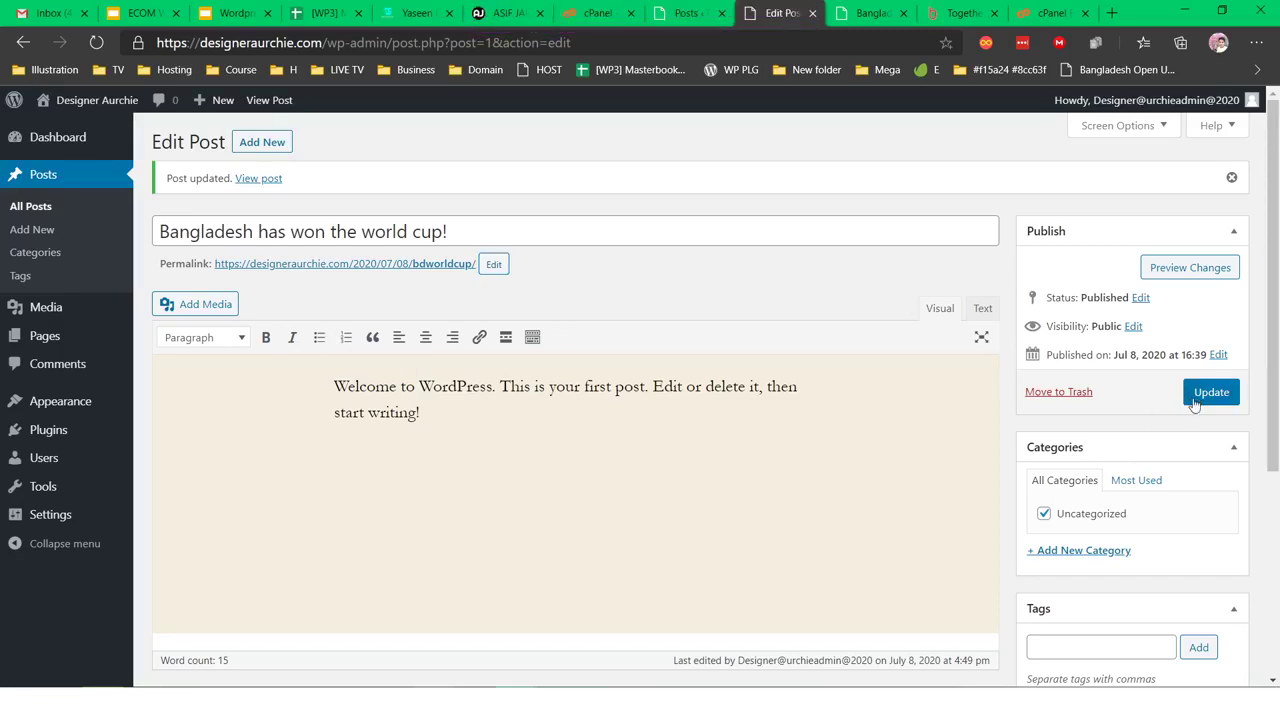
# Update the post and check the live page under the new bdworldcup address.
pyautogui.click(1210, 392)
pyautogui.click(868, 13)
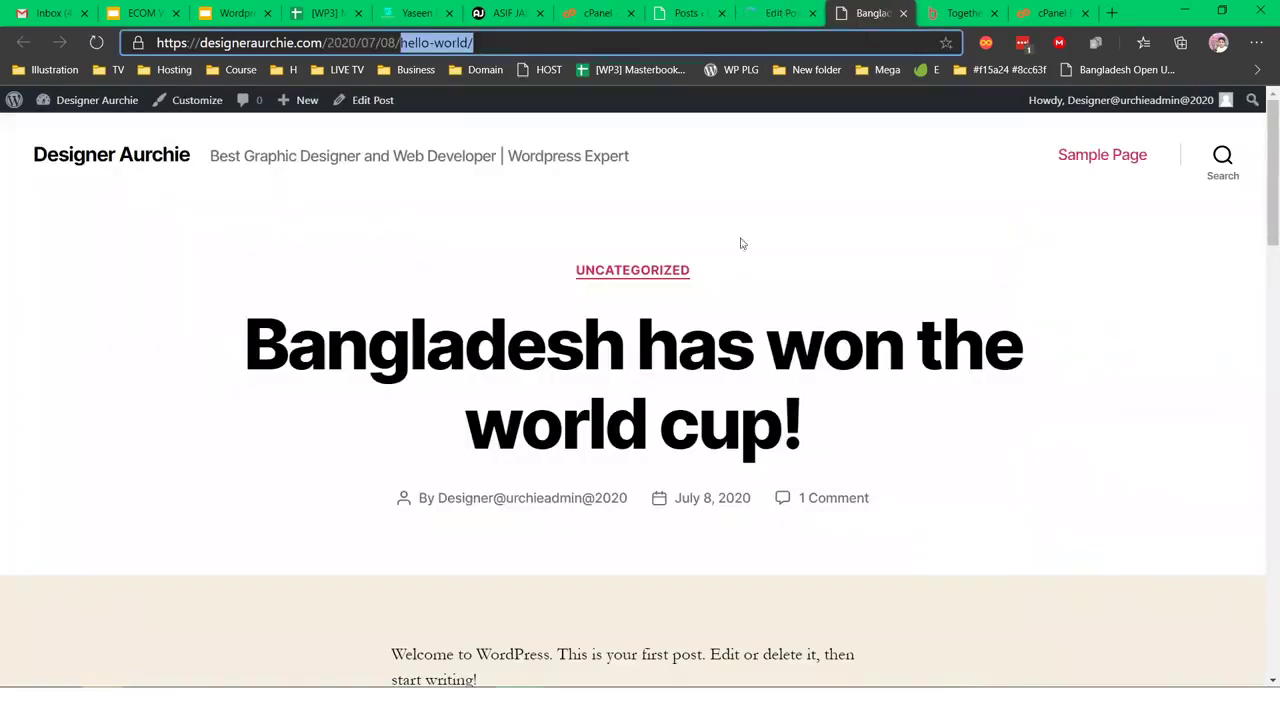
pyautogui.click(782, 13)
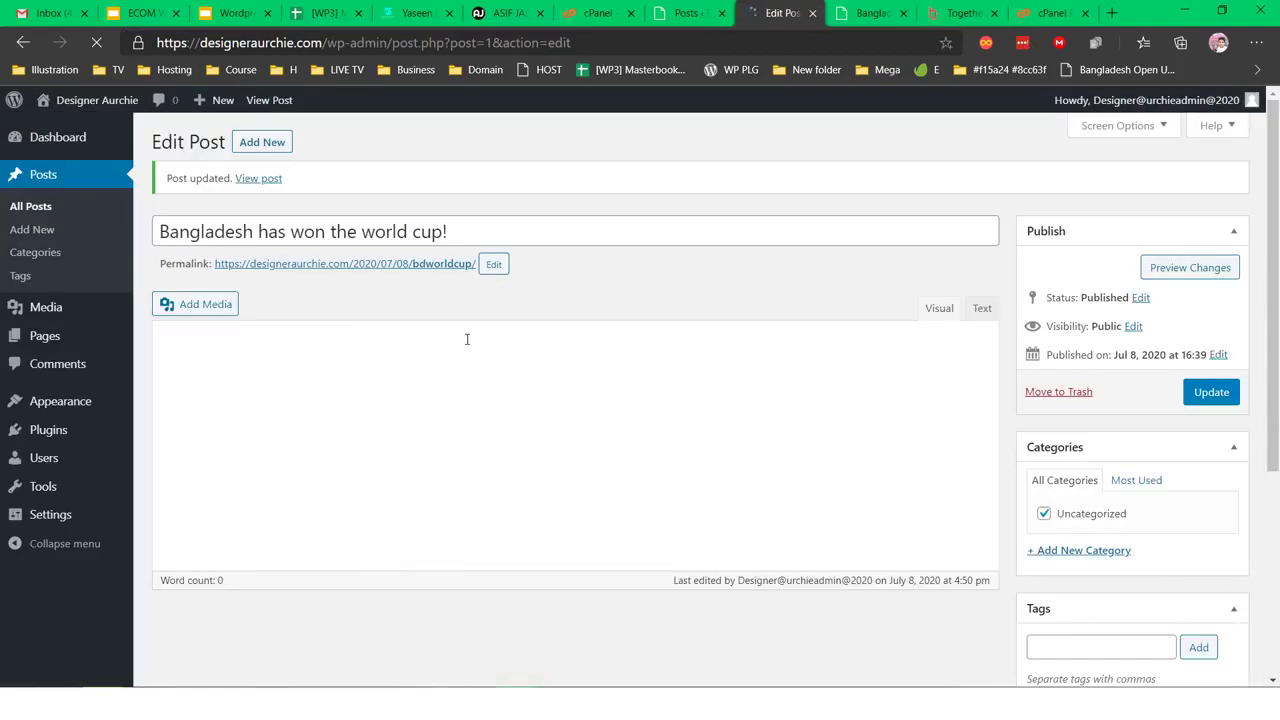
pyautogui.click(877, 9)
pyautogui.click(785, 12)
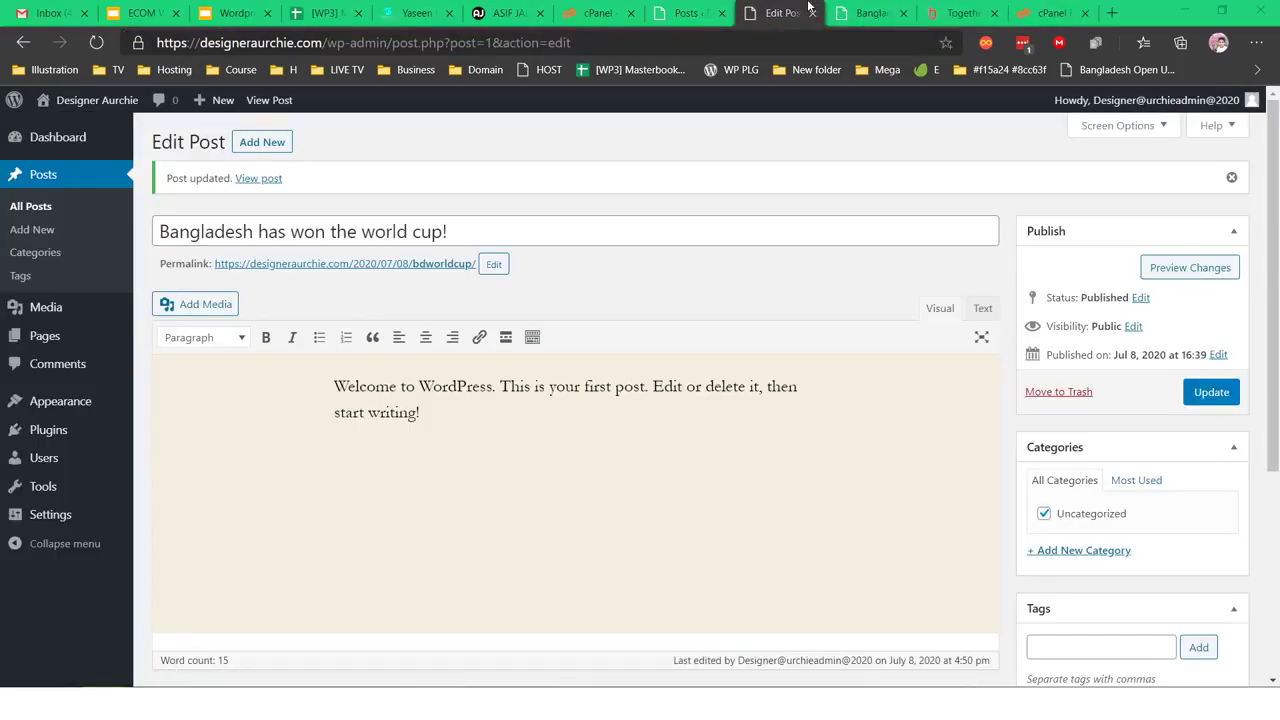
pyautogui.press('super')
# Launch Microsoft Word from Start search and create a blank document.
pyautogui.write('wotr')
pyautogui.press('BackSpace')
pyautogui.press('BackSpace')
pyautogui.write('rd')
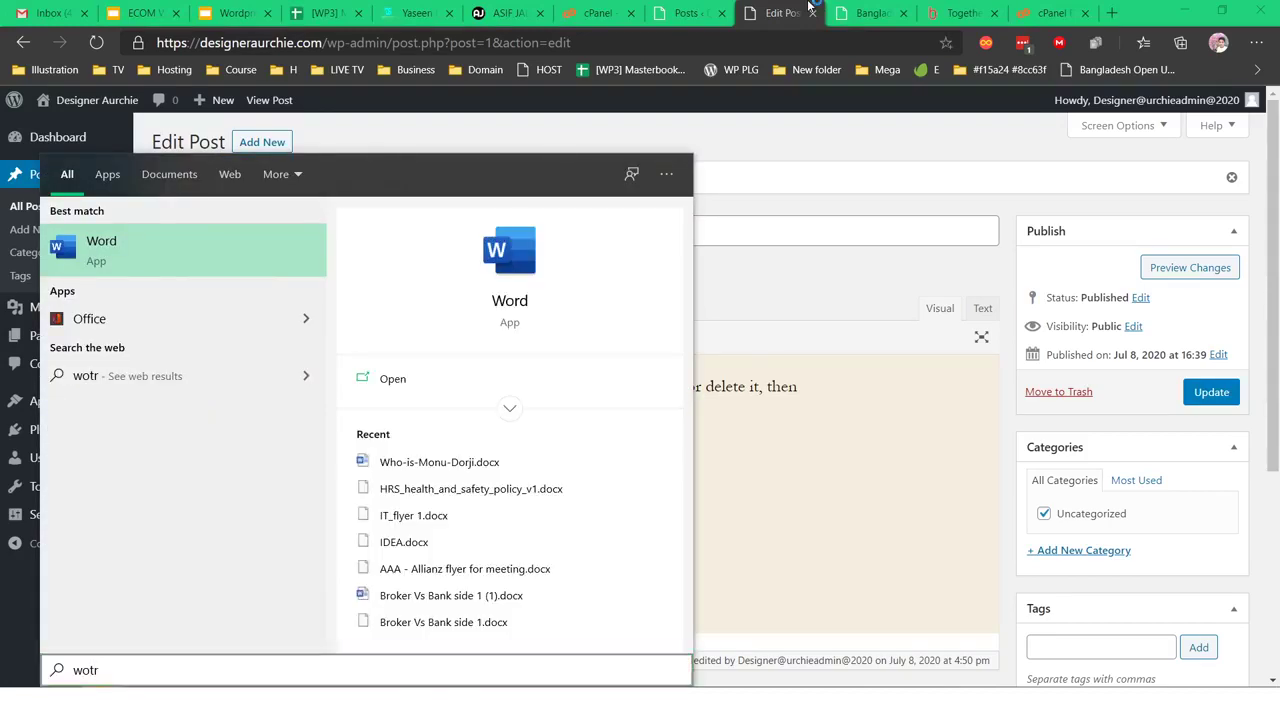
pyautogui.press('Escape')
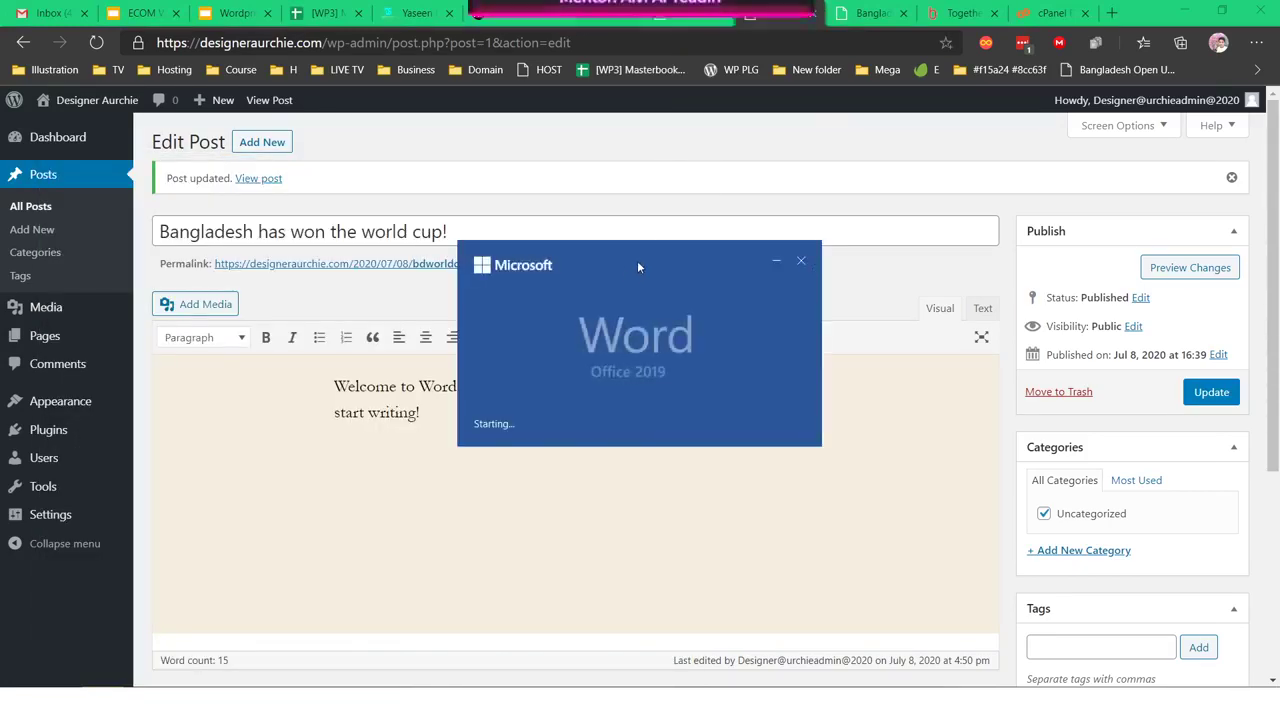
pyautogui.moveTo(637, 260); pyautogui.dragTo(988, 126)
pyautogui.scroll(-2, 455, 415)
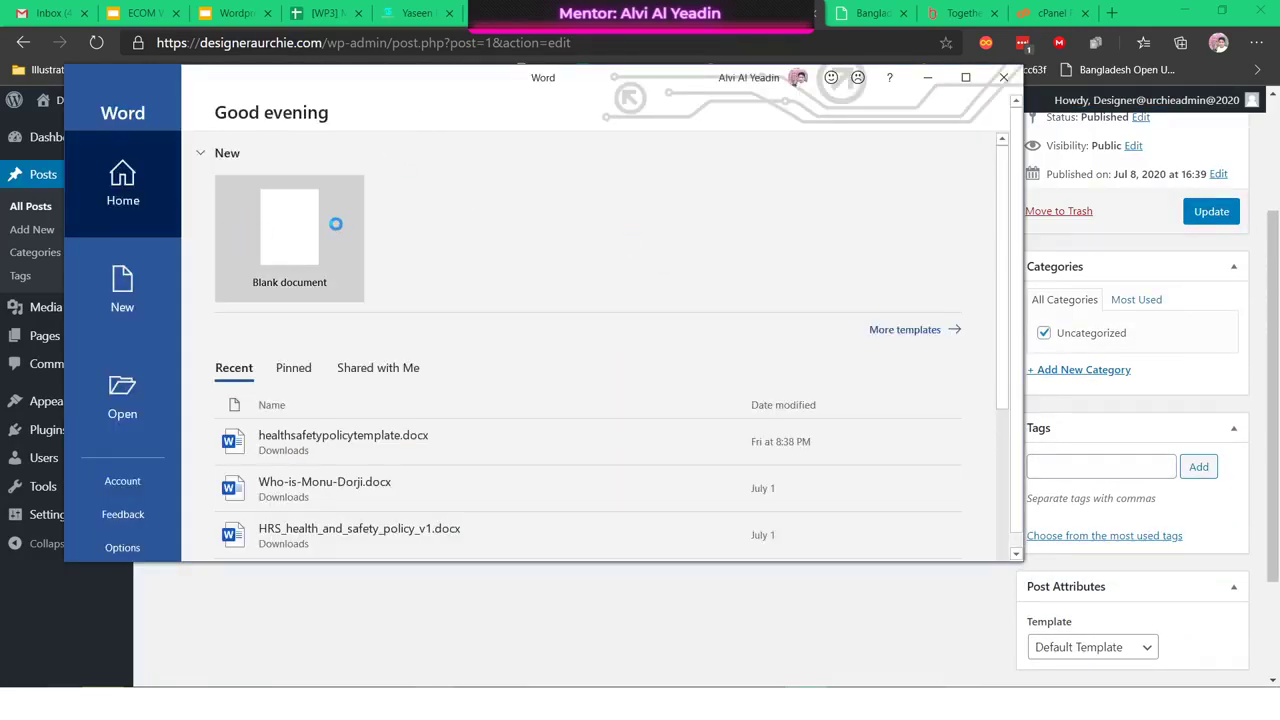
pyautogui.click(336, 224)
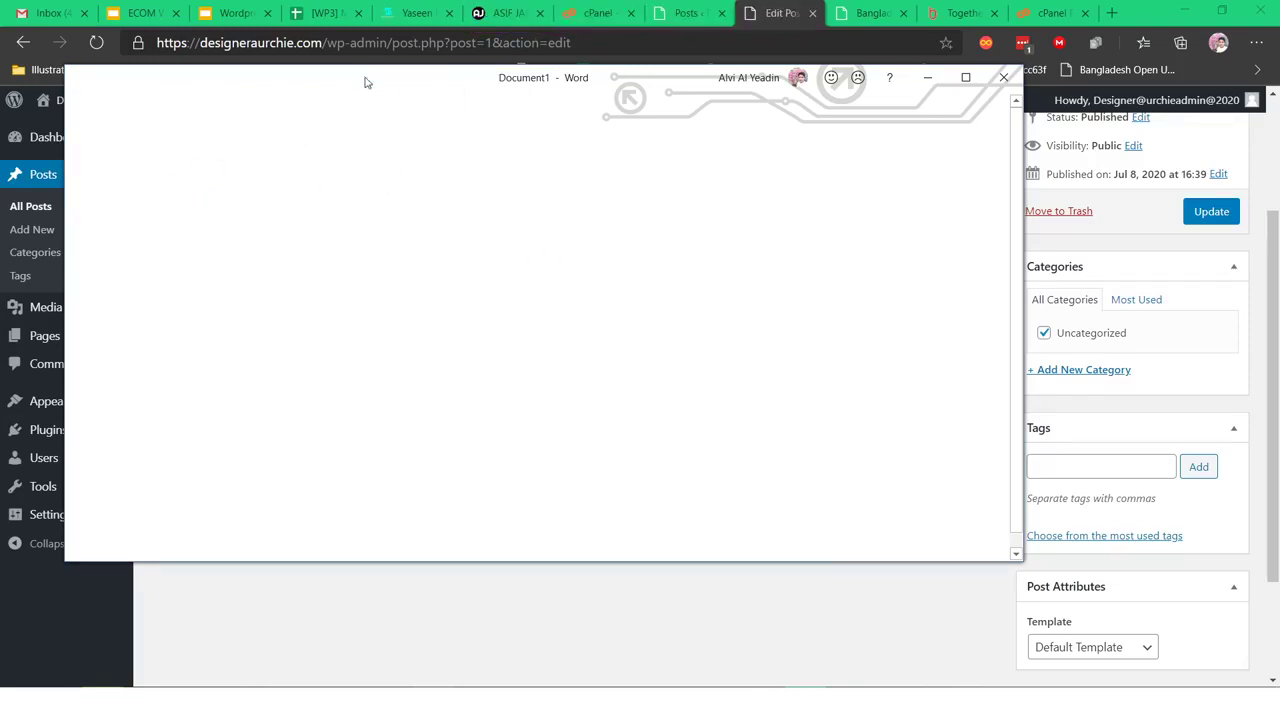
# Place the Word window beside the post editor and expand the editor's full toolbar.
pyautogui.moveTo(298, 80); pyautogui.dragTo(795, 118)
pyautogui.scroll(1, 190, 250)
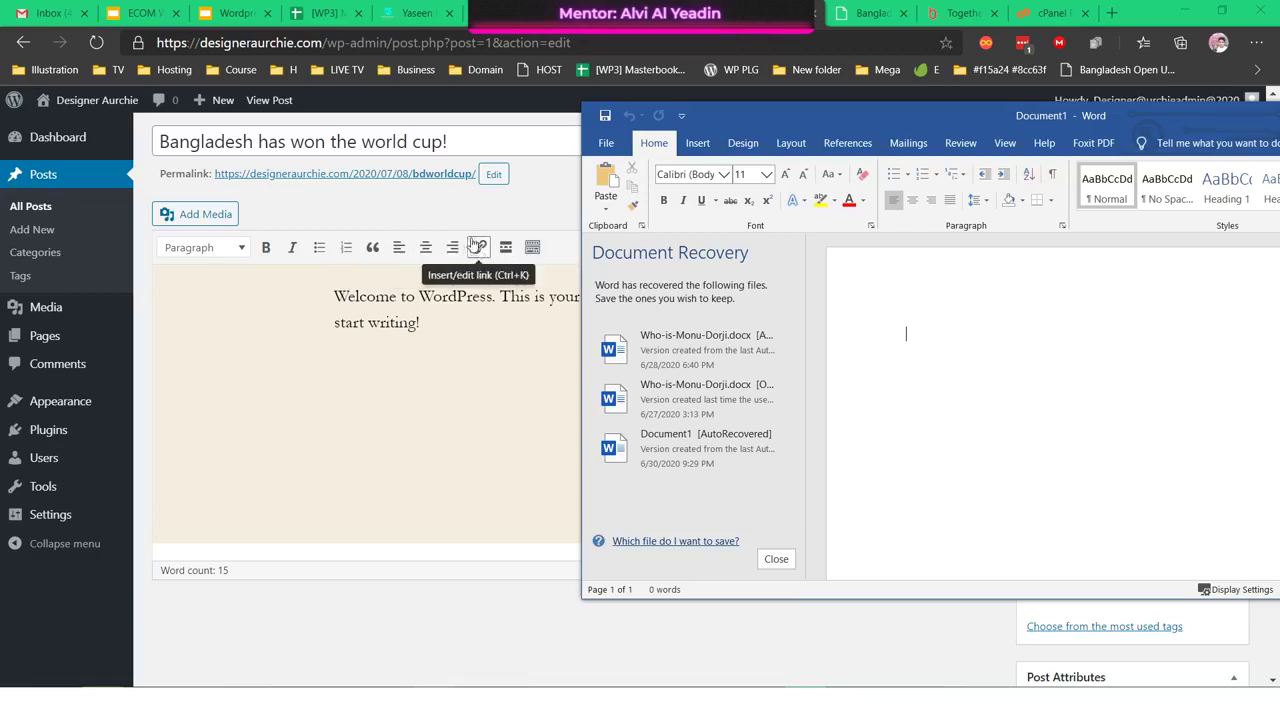
pyautogui.click(532, 248)
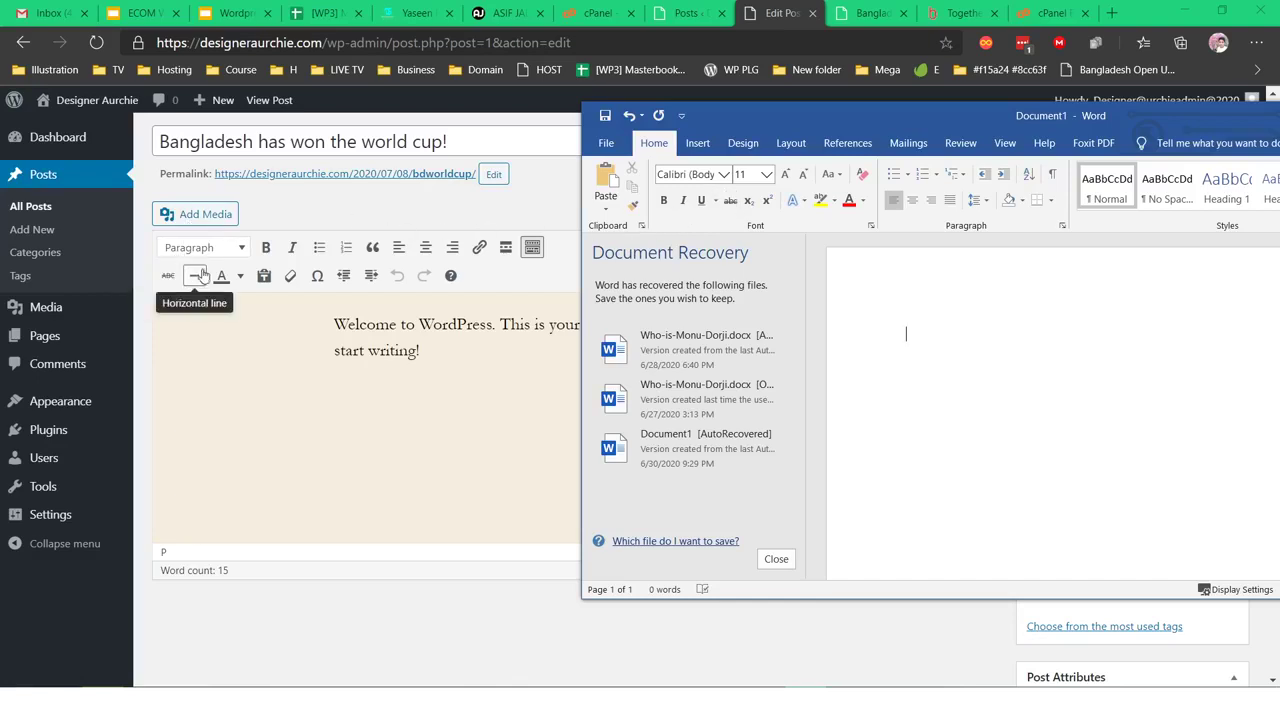
# Colour all post text bright green and turn on plain-text pasting.
pyautogui.click(240, 275)
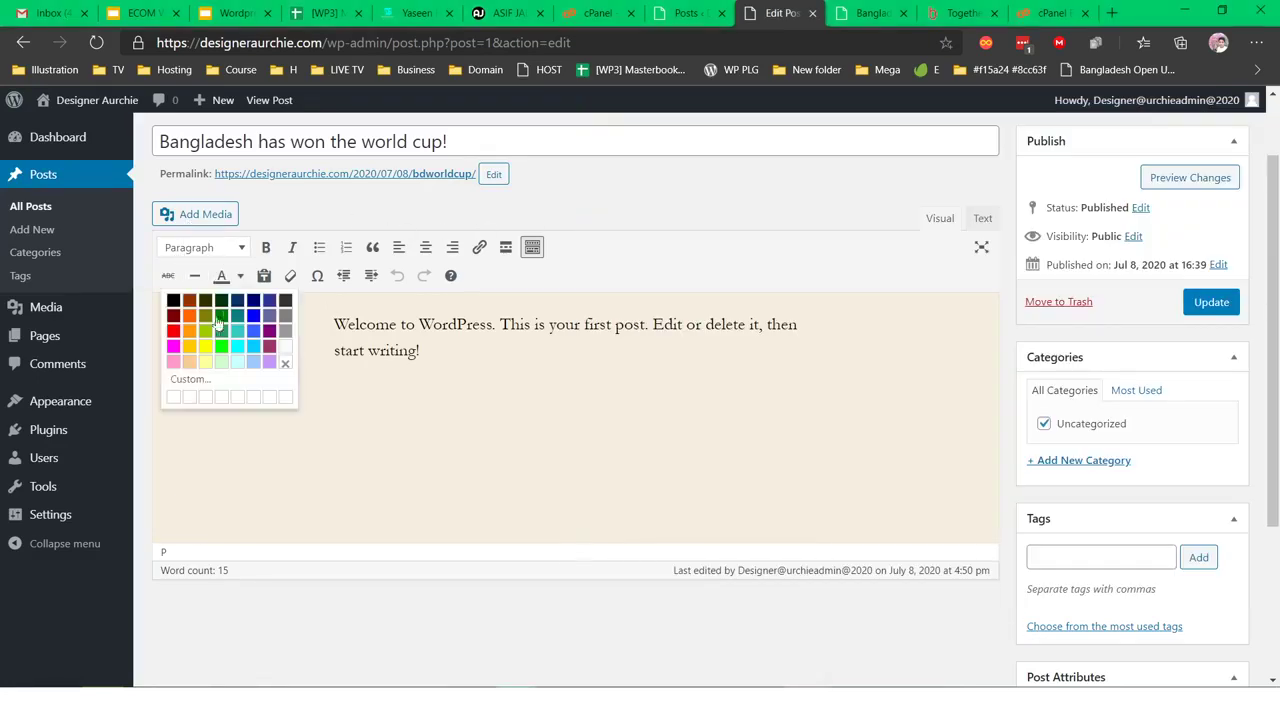
pyautogui.click(218, 322)
pyautogui.hotkey('ctrl', 'a')
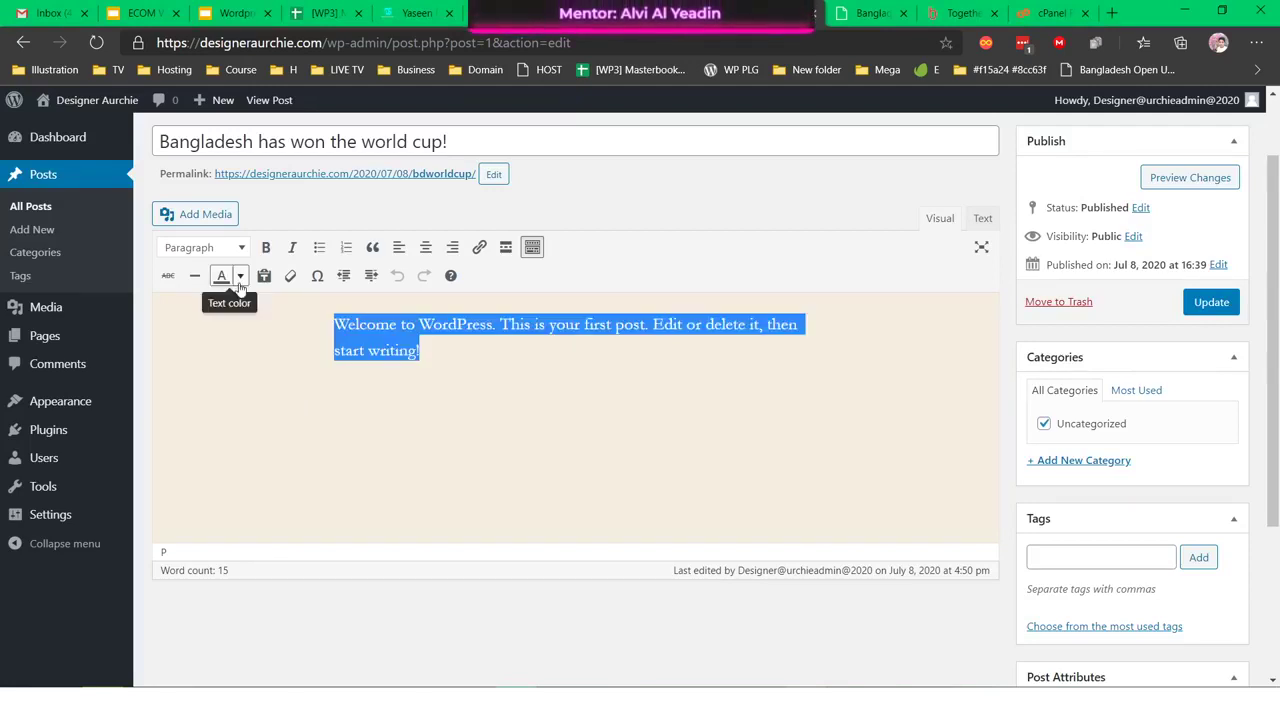
pyautogui.click(240, 275)
pyautogui.click(222, 346)
pyautogui.click(486, 377)
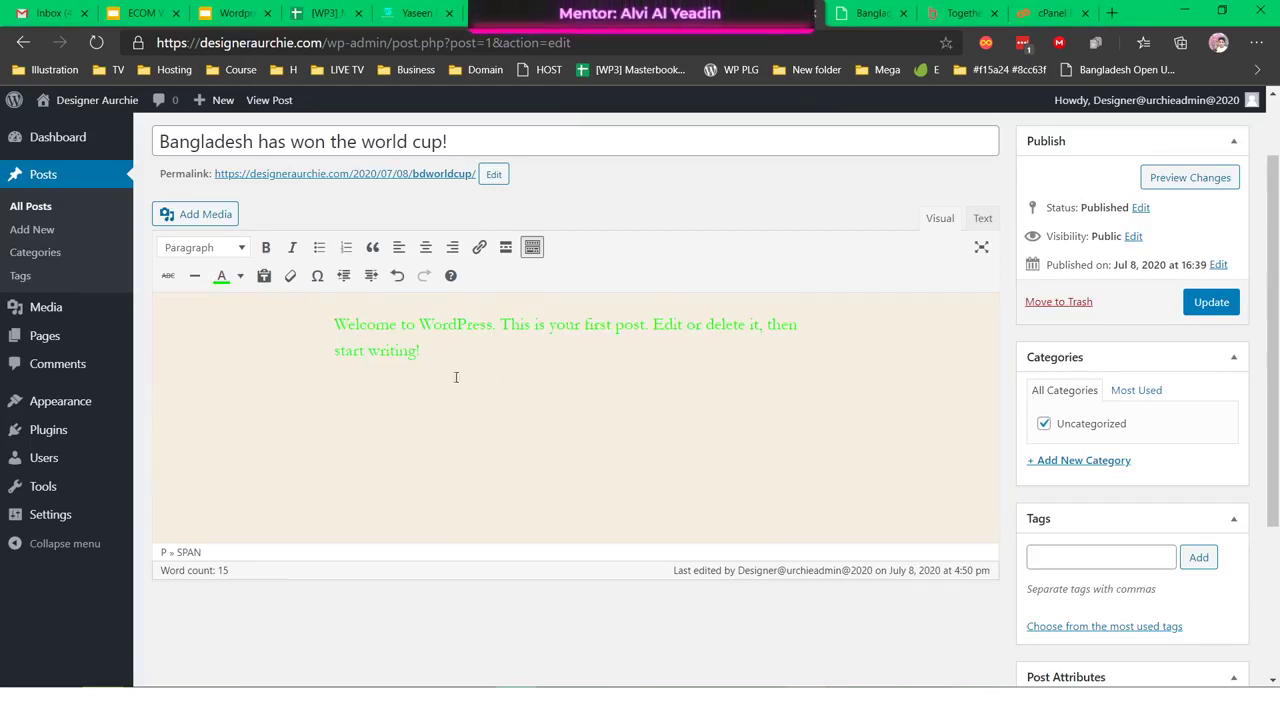
pyautogui.click(262, 278)
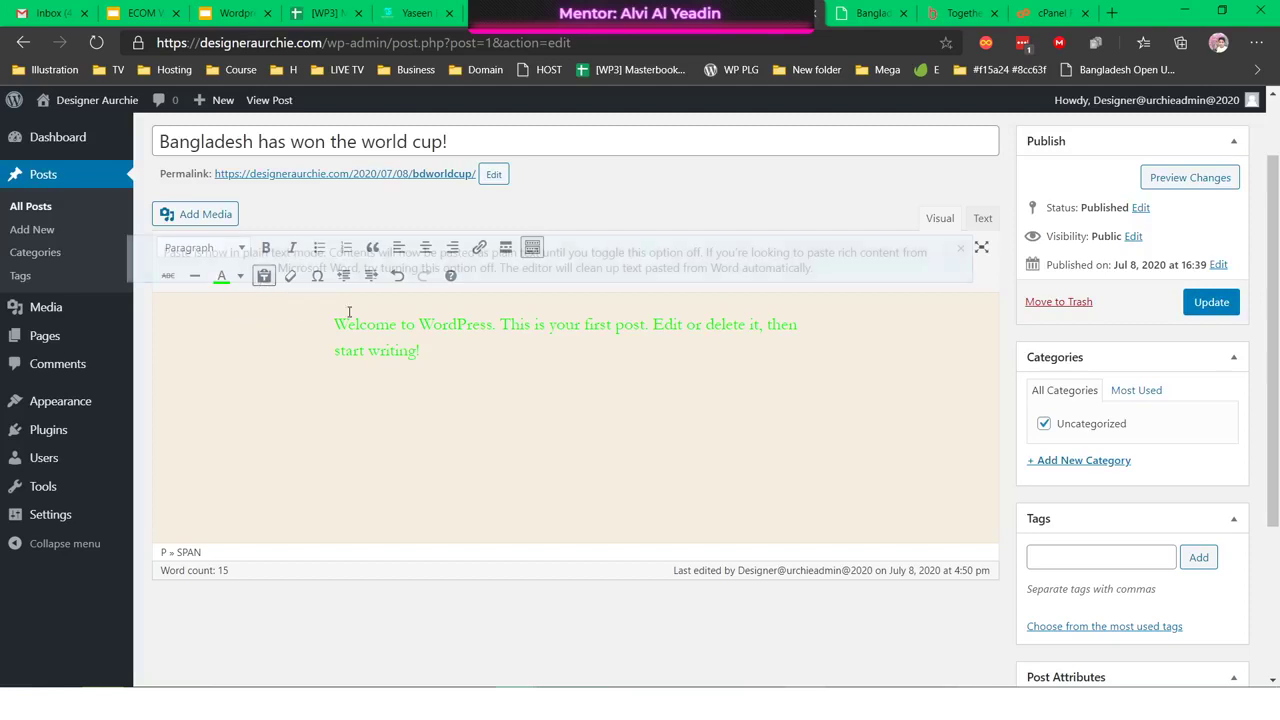
pyautogui.click(961, 248)
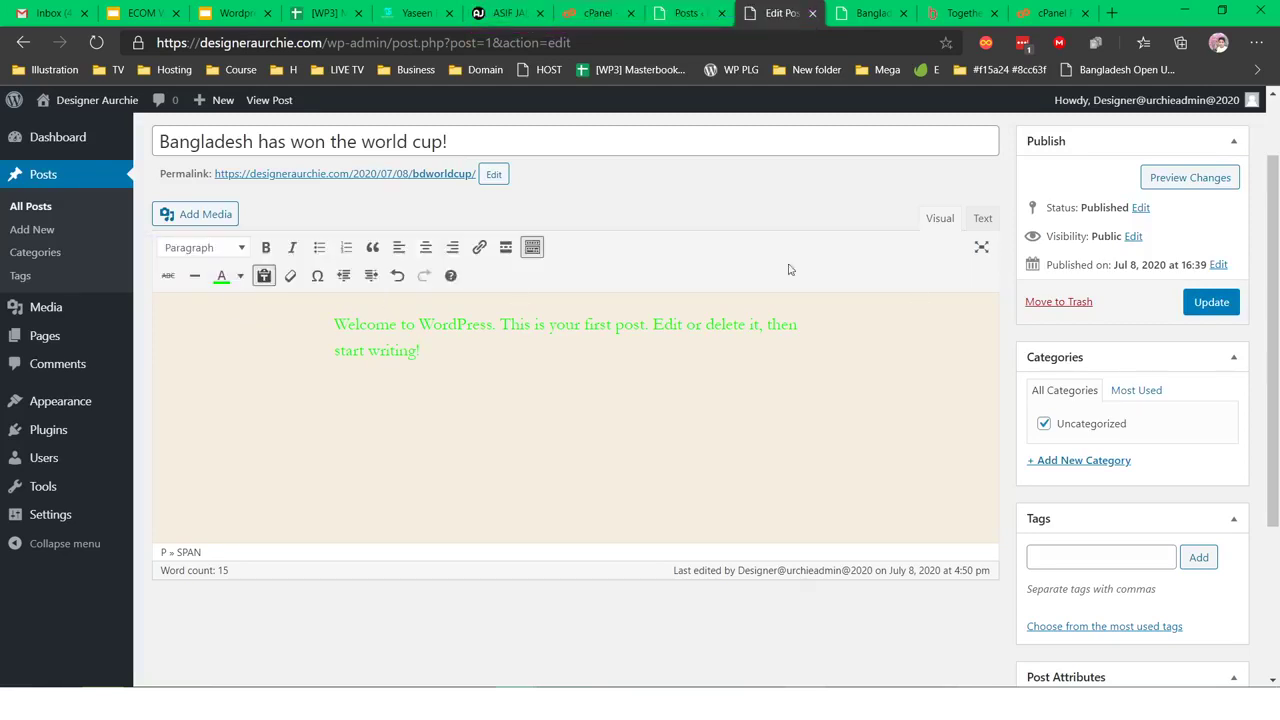
# Remove the green colour and clear formatting from the sample paragraph, then select all post text.
pyautogui.click(290, 277)
pyautogui.moveTo(432, 351); pyautogui.dragTo(310, 315)
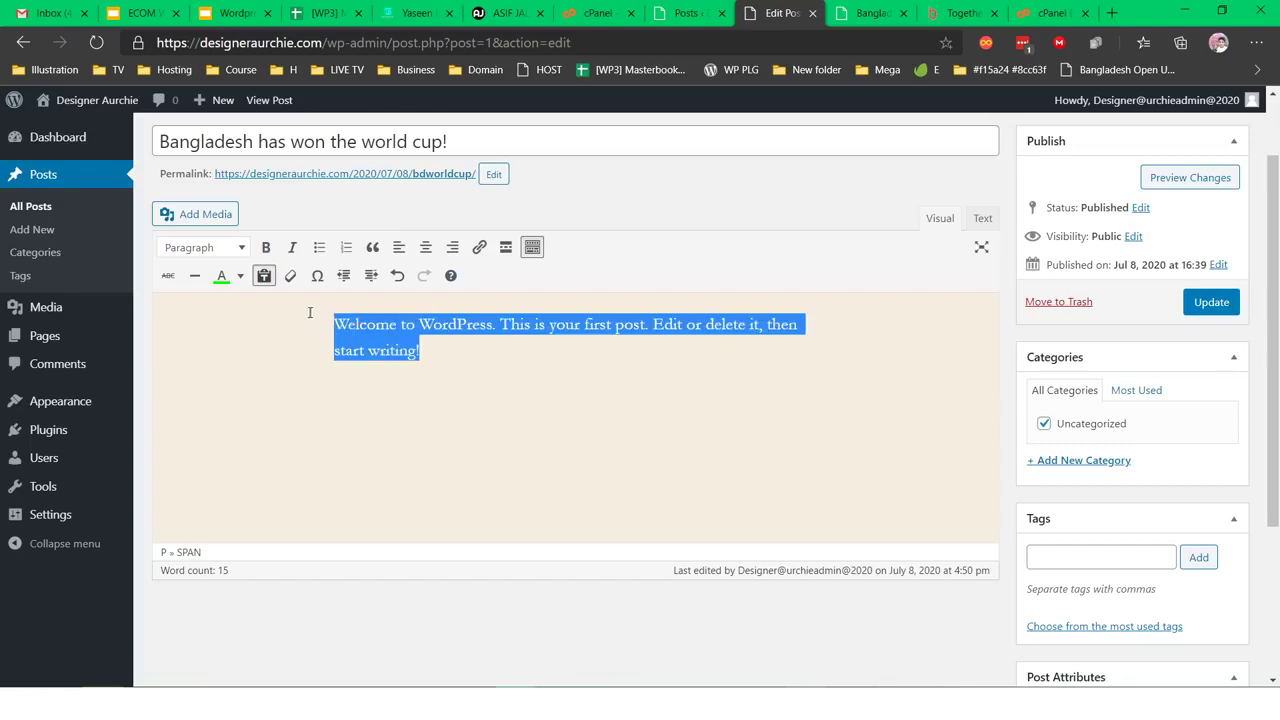
pyautogui.click(289, 277)
pyautogui.click(420, 350)
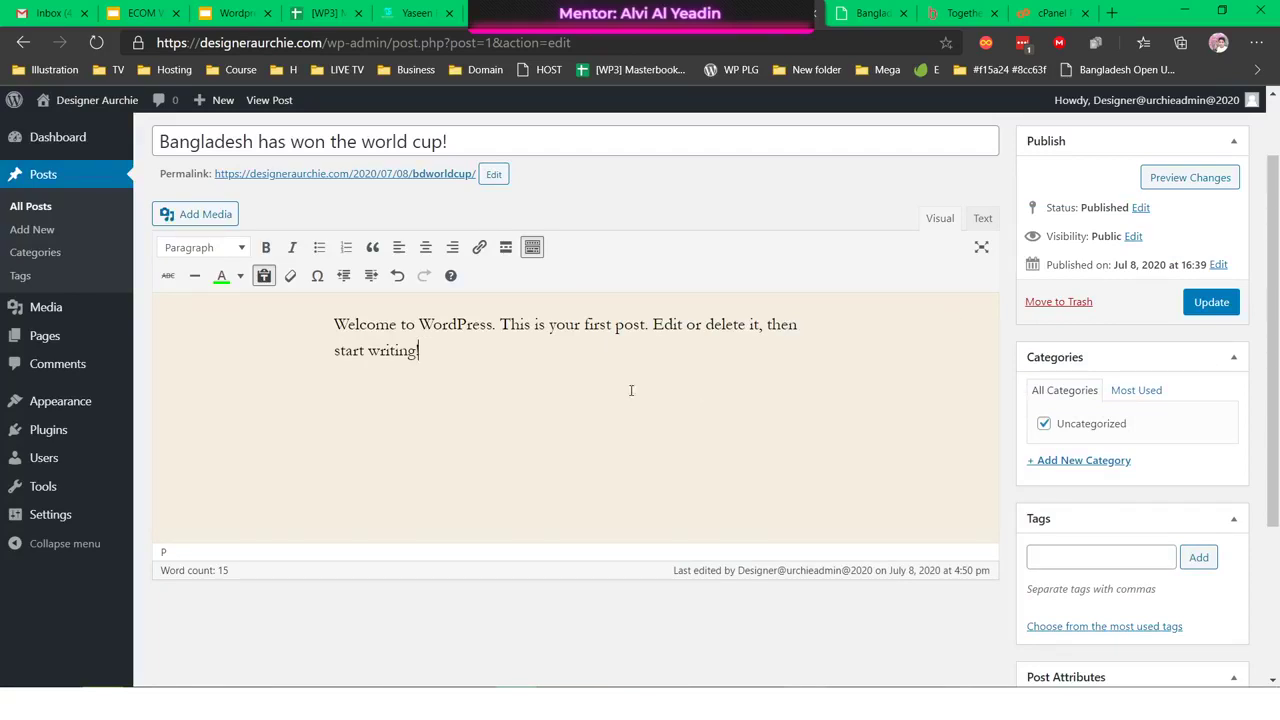
pyautogui.hotkey('ctrl', 'a')
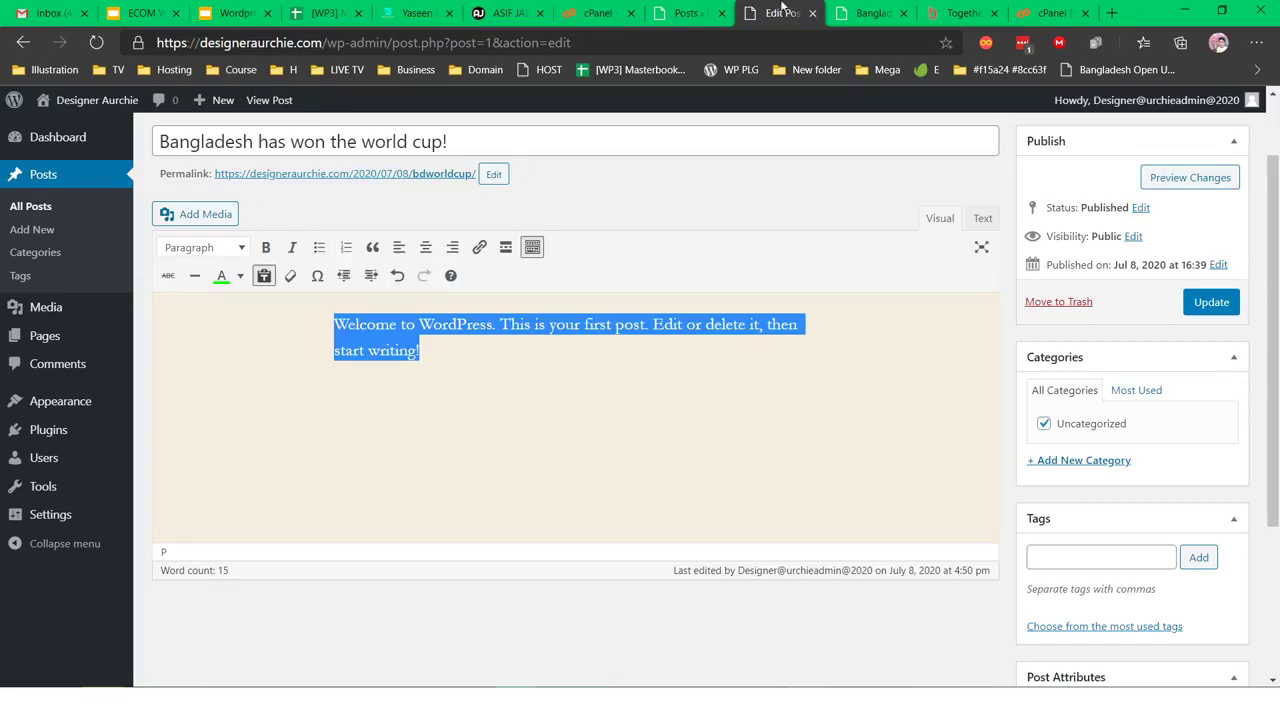
pyautogui.click(848, 12)
pyautogui.click(930, 12)
# Select and copy the bdnews24 paragraphs 'Global heads of state…' through '…workers and enterprises.'.
pyautogui.scroll(-8, 330, 465)
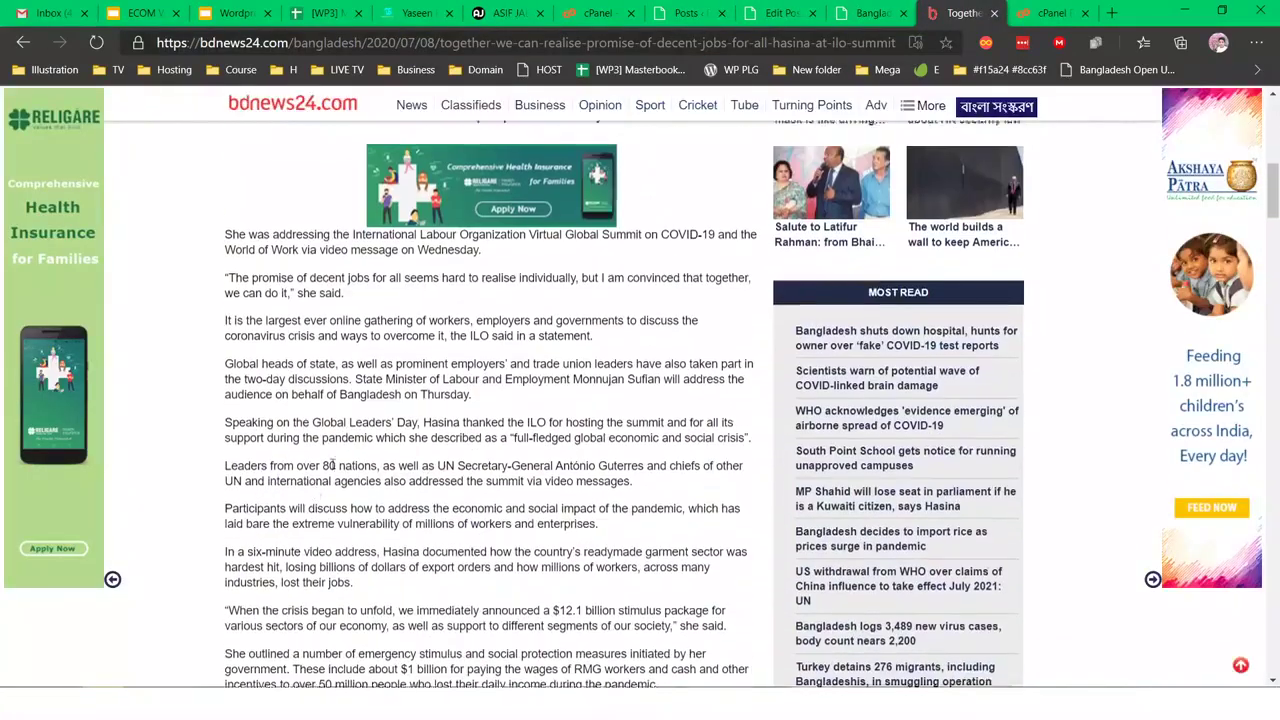
pyautogui.doubleClick(230, 218)
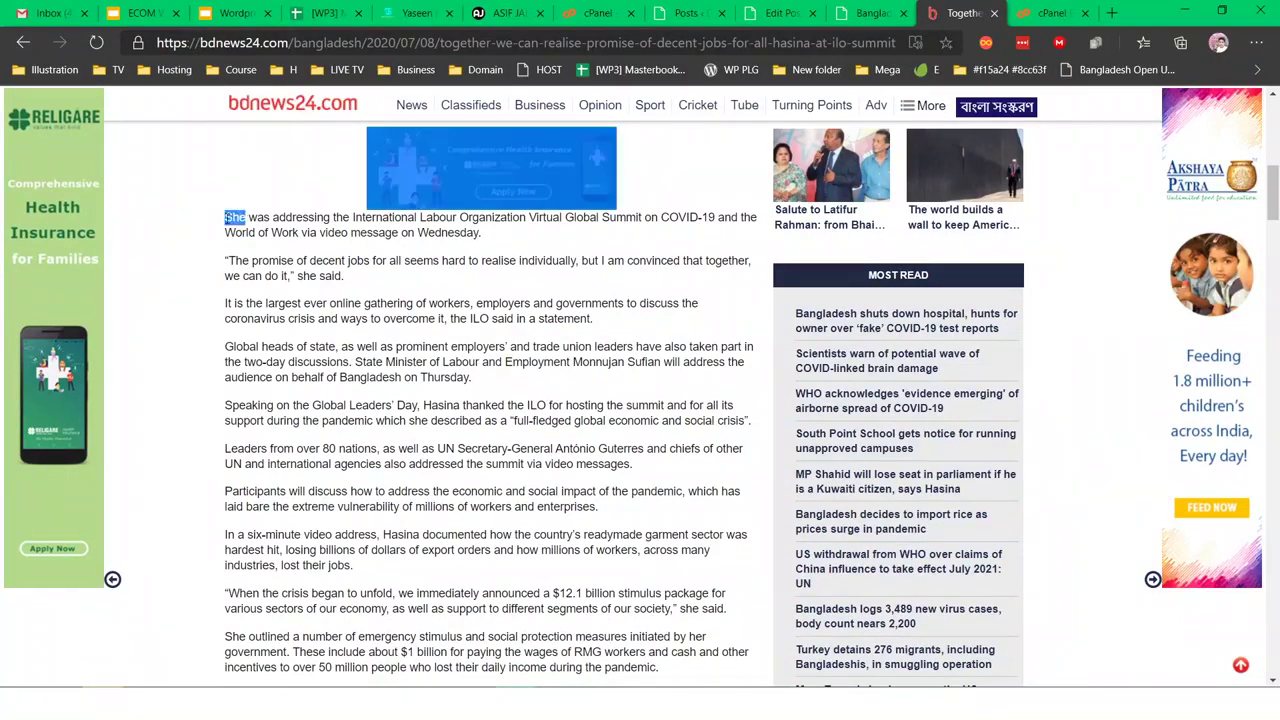
pyautogui.click(228, 259)
pyautogui.keyDown('shift'); pyautogui.click(576, 381); pyautogui.keyUp('shift')
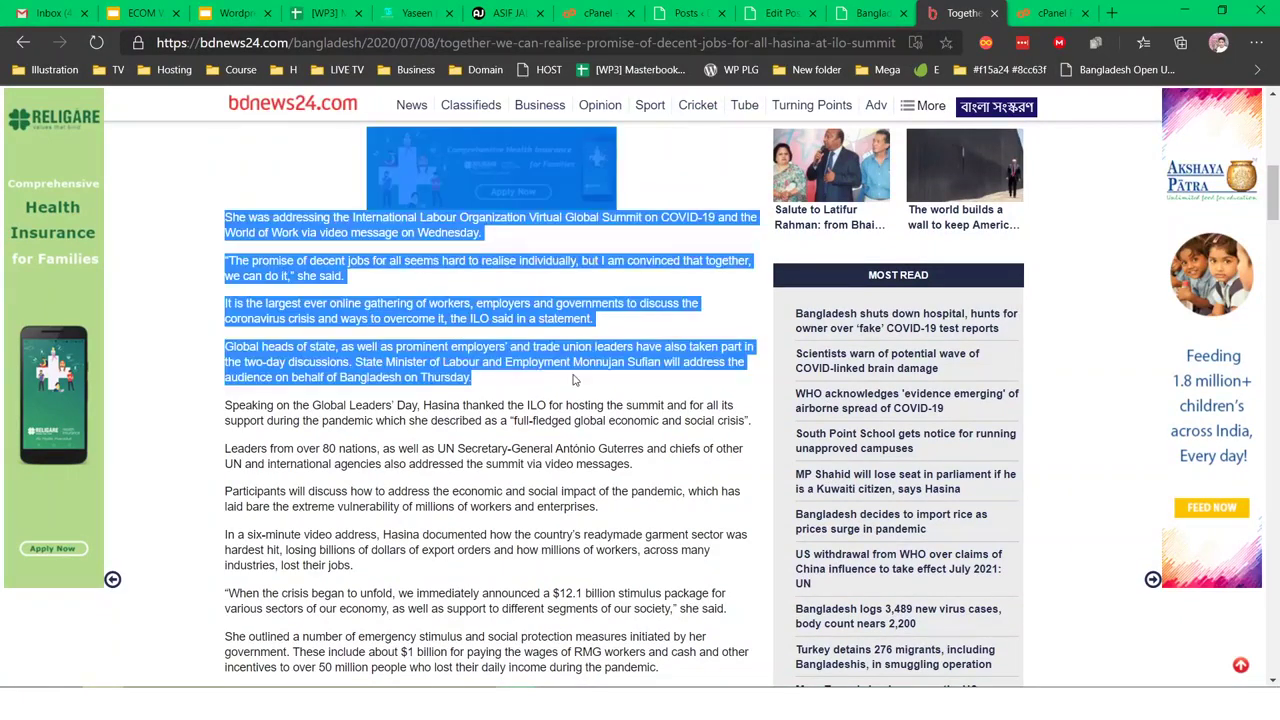
pyautogui.moveTo(613, 535); pyautogui.dragTo(594, 507)
pyautogui.keyDown('shift'); pyautogui.click(225, 218); pyautogui.keyUp('shift')
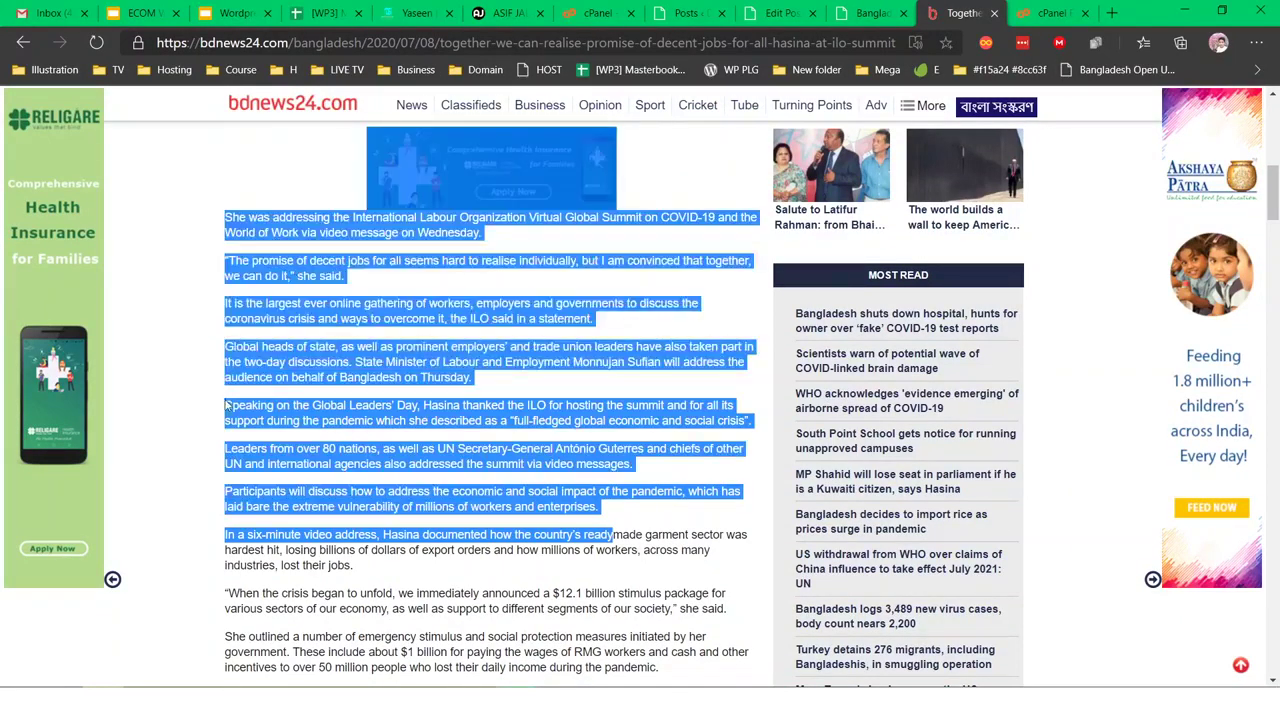
pyautogui.keyDown('shift'); pyautogui.click(225, 405); pyautogui.keyUp('shift')
pyautogui.rightClick(224, 400)
pyautogui.click(268, 408)
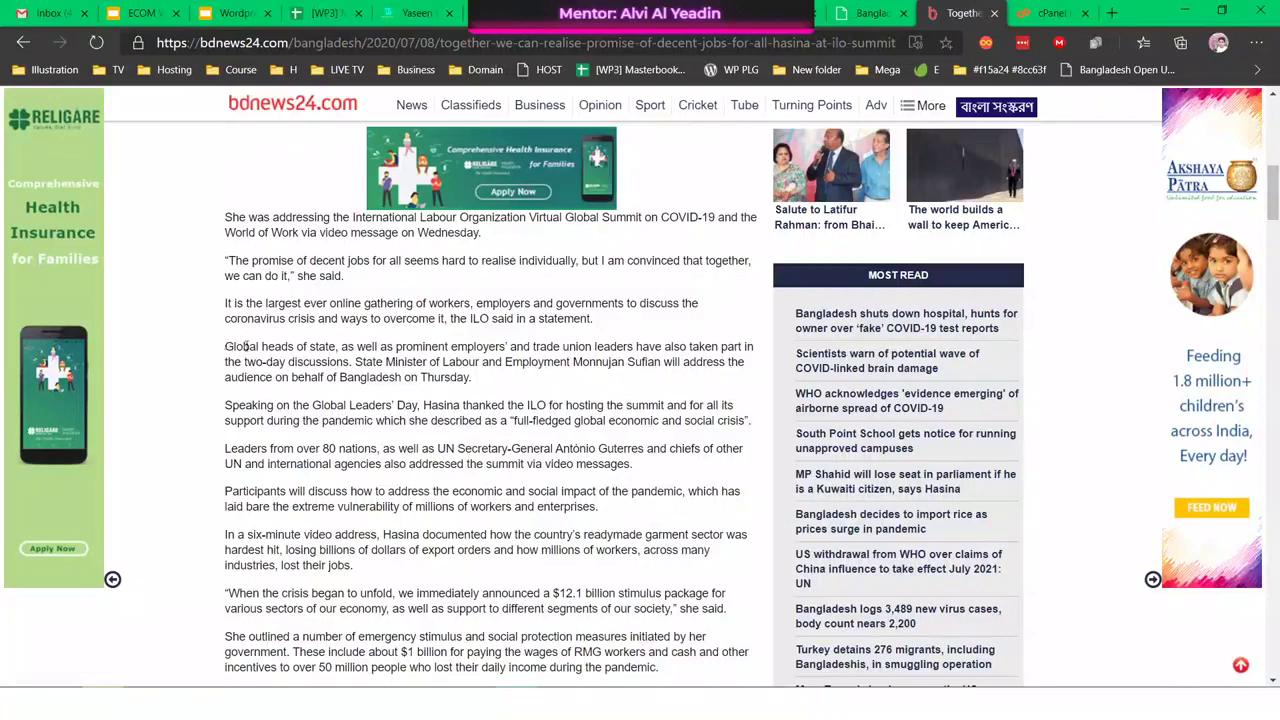
pyautogui.moveTo(226, 346); pyautogui.dragTo(598, 507)
pyautogui.hotkey('ctrl', 'c')
pyautogui.click(869, 10)
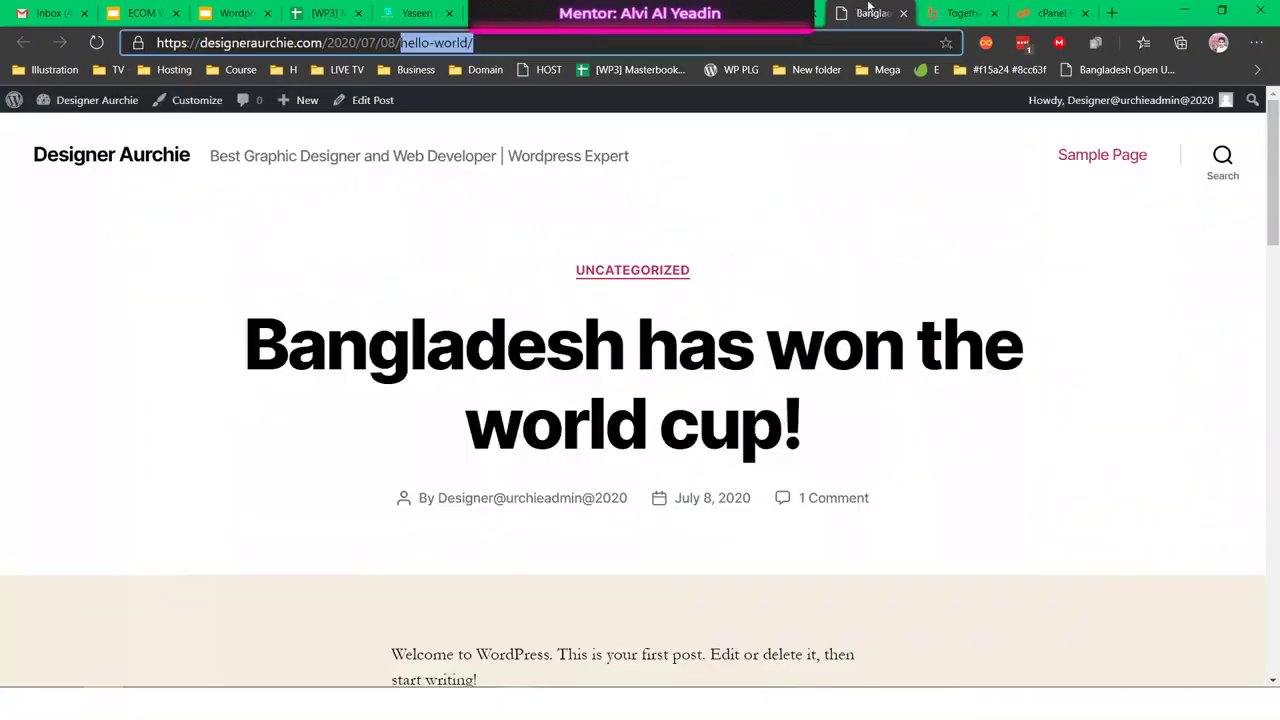
# Paste the copied news paragraphs over the sample paragraph in the post body.
pyautogui.click(775, 12)
pyautogui.click(451, 351)
pyautogui.tripleClick(458, 355)
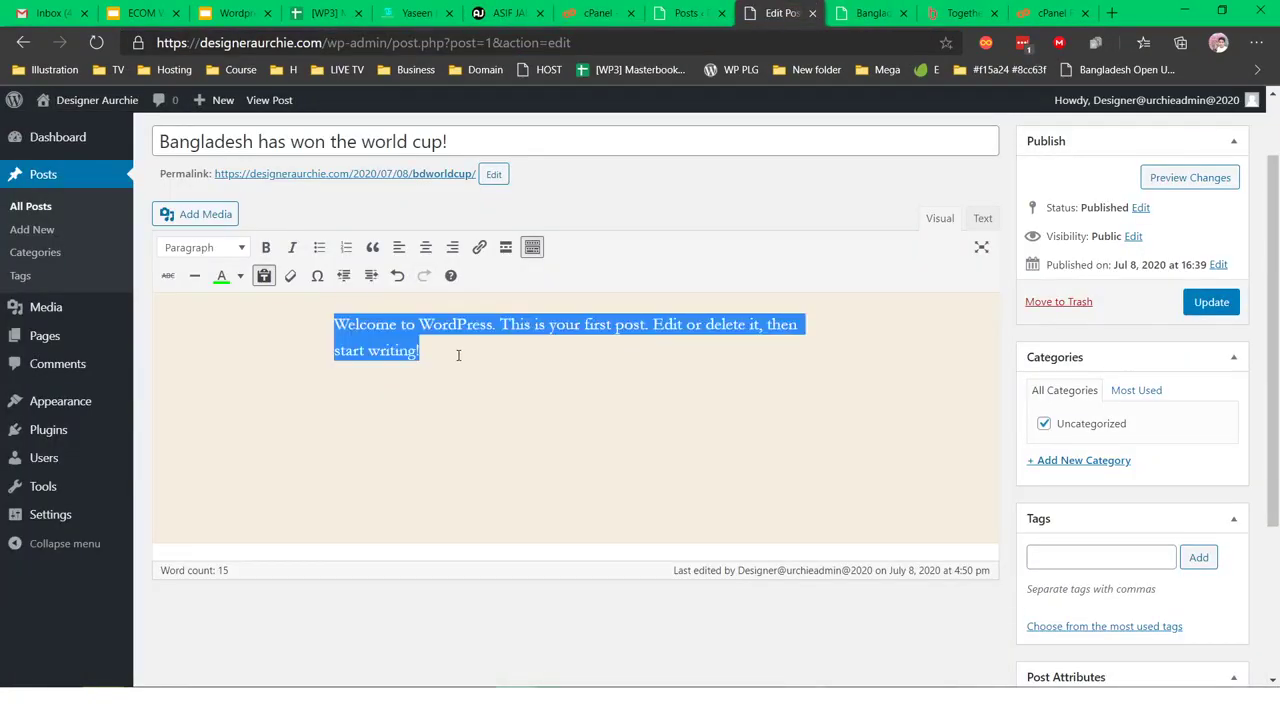
pyautogui.hotkey('ctrl', 'v')
pyautogui.scroll(3, 476, 364)
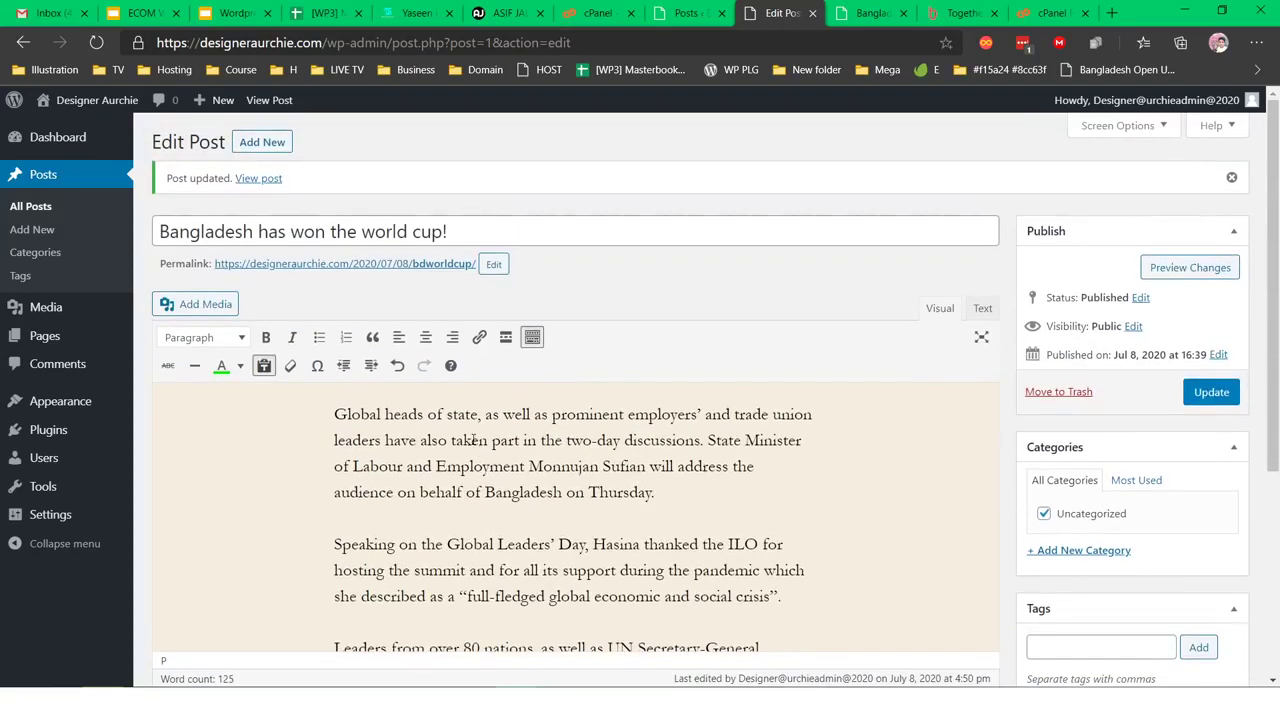
pyautogui.scroll(-1, 515, 350)
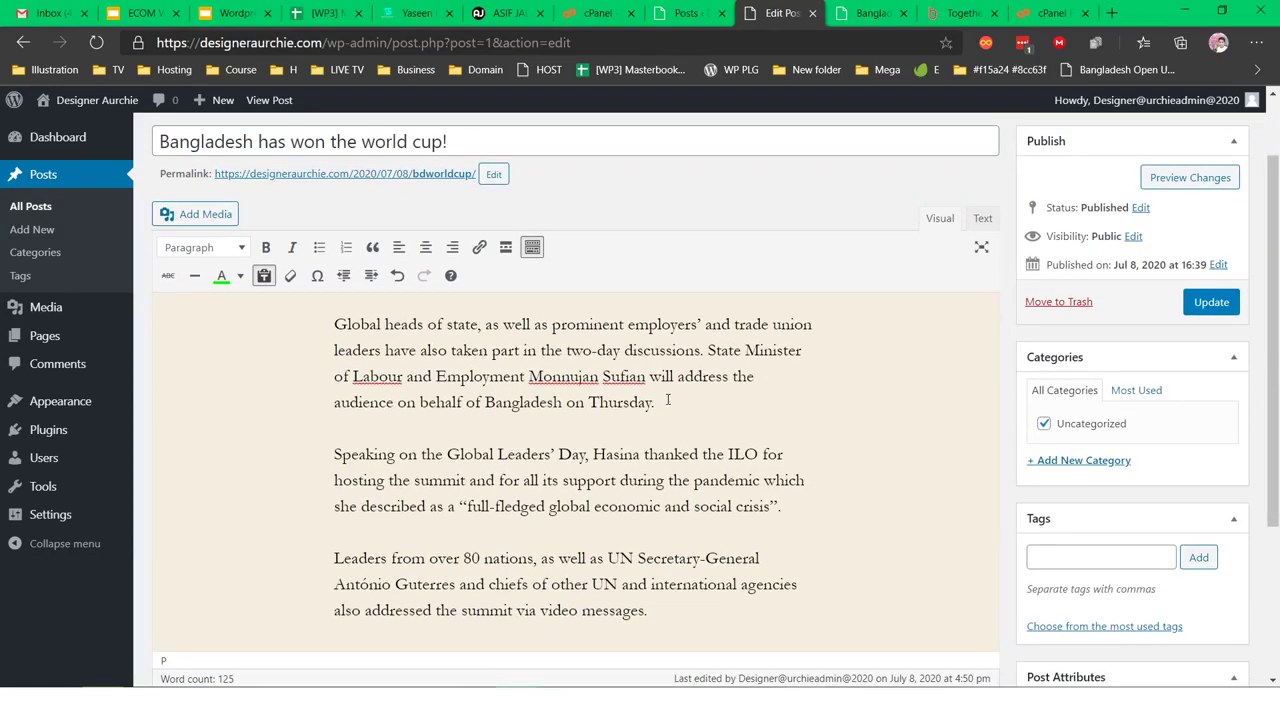
# Make the 'Global heads' paragraph bold and set it to Heading 4.
pyautogui.moveTo(668, 399); pyautogui.dragTo(302, 336)
pyautogui.click(265, 247)
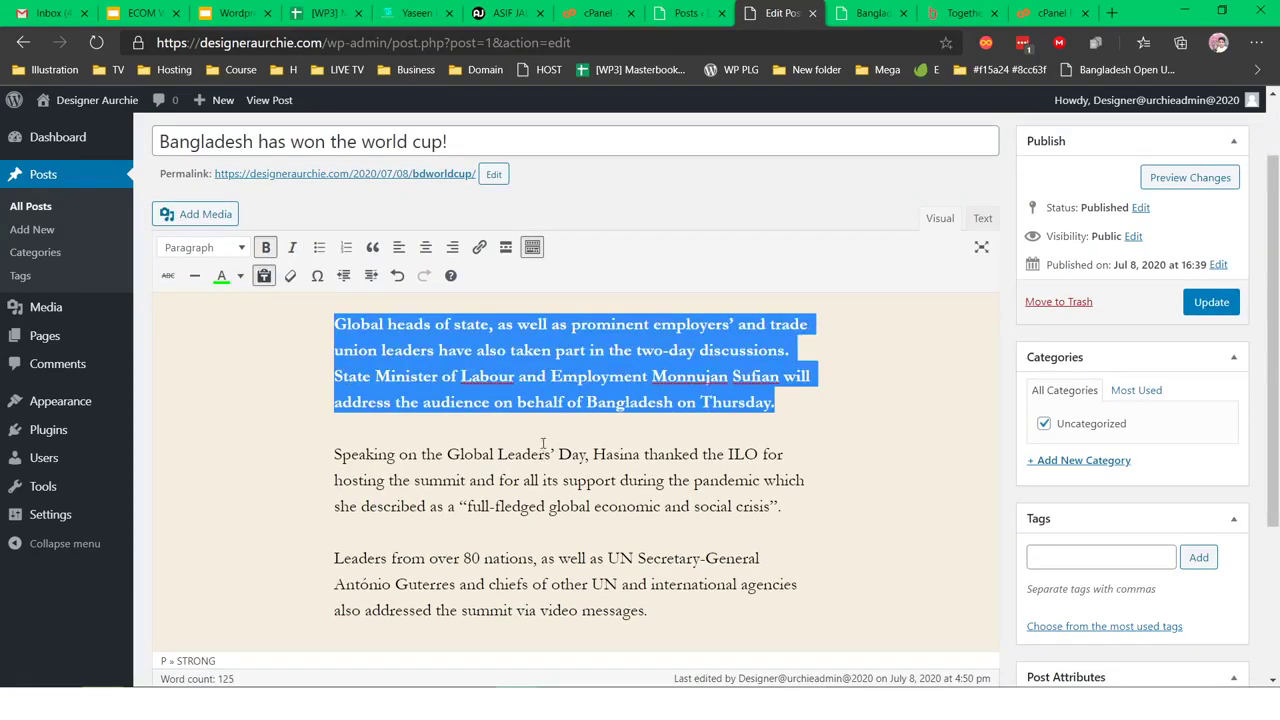
pyautogui.click(203, 247)
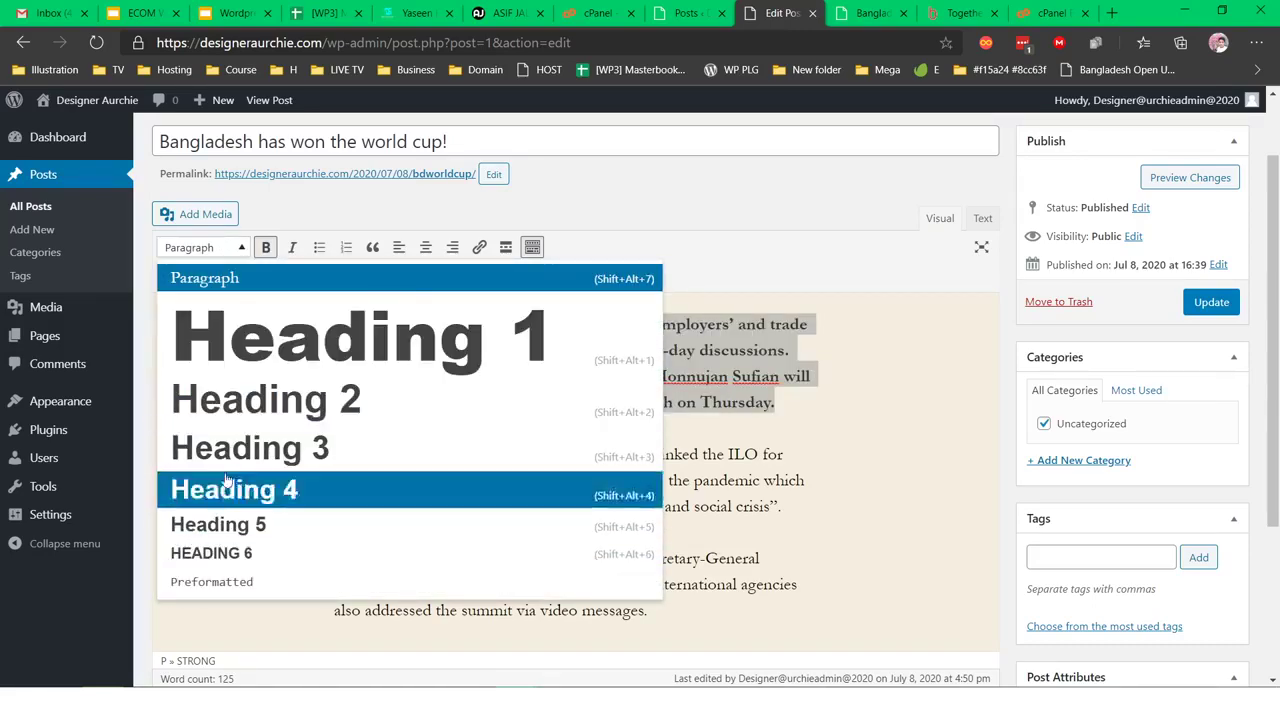
pyautogui.click(214, 368)
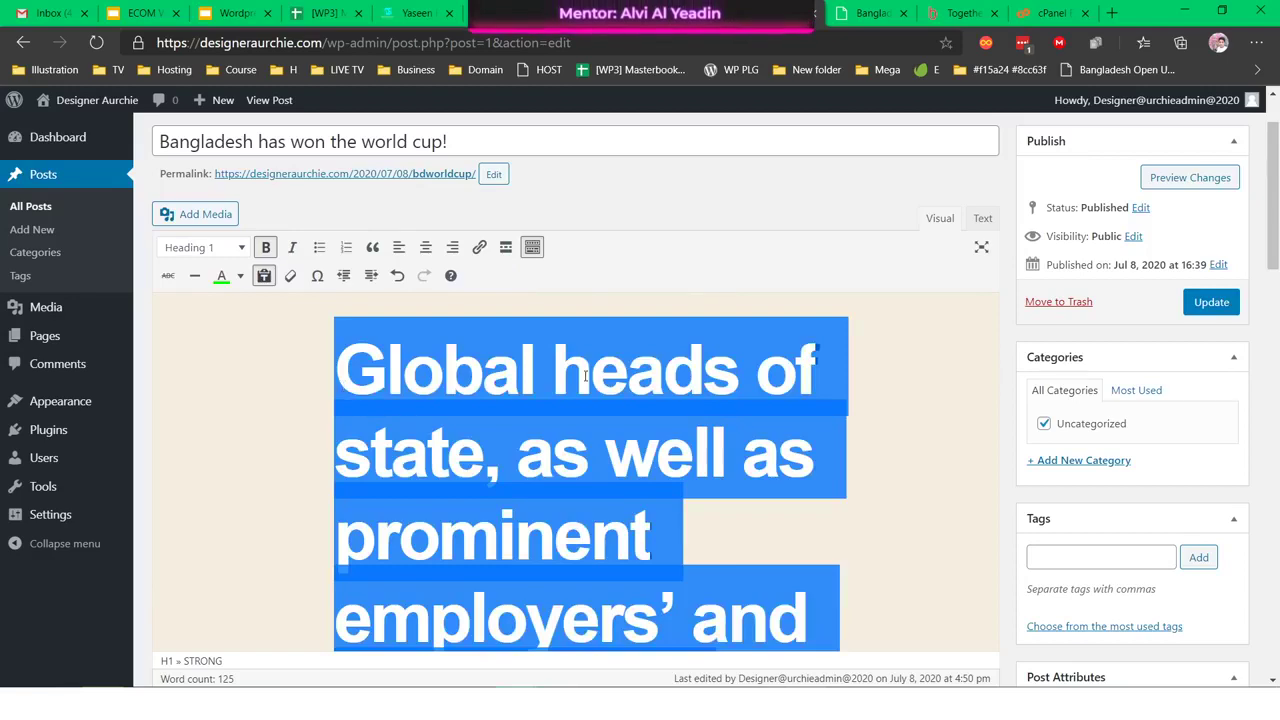
pyautogui.scroll(-2, 444, 323)
pyautogui.scroll(1, 444, 323)
pyautogui.click(203, 175)
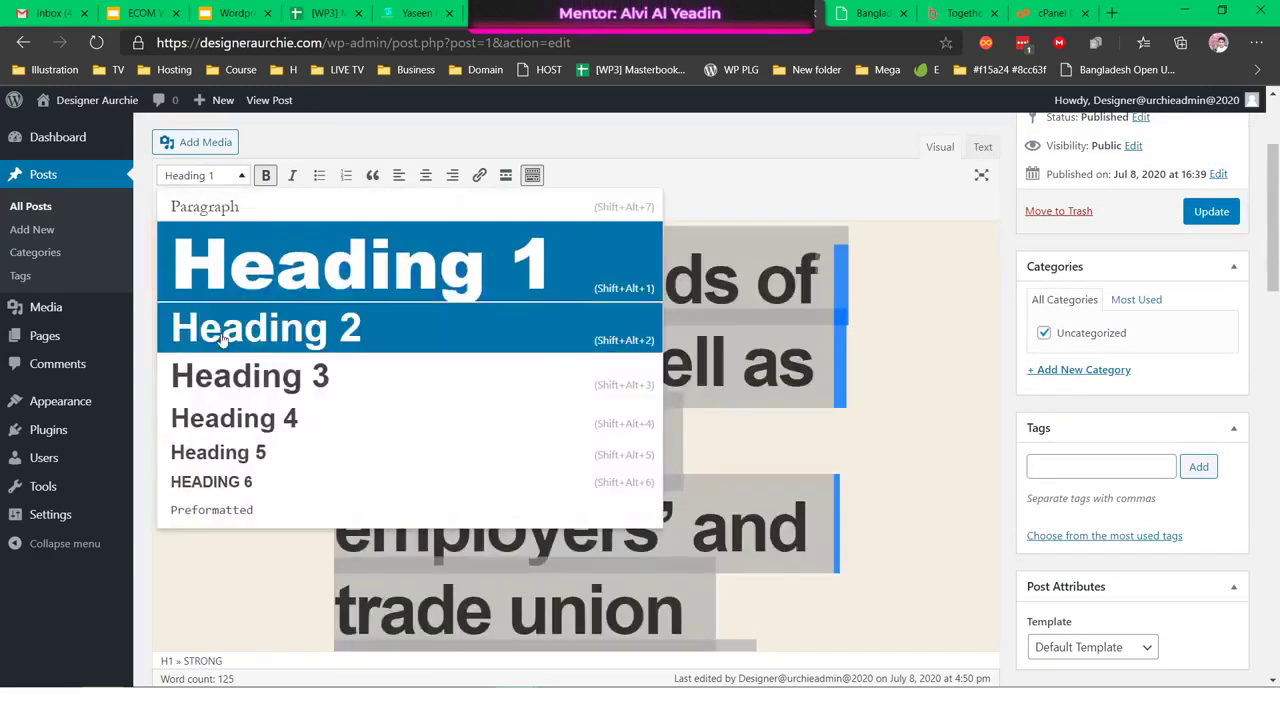
pyautogui.click(229, 331)
pyautogui.click(203, 175)
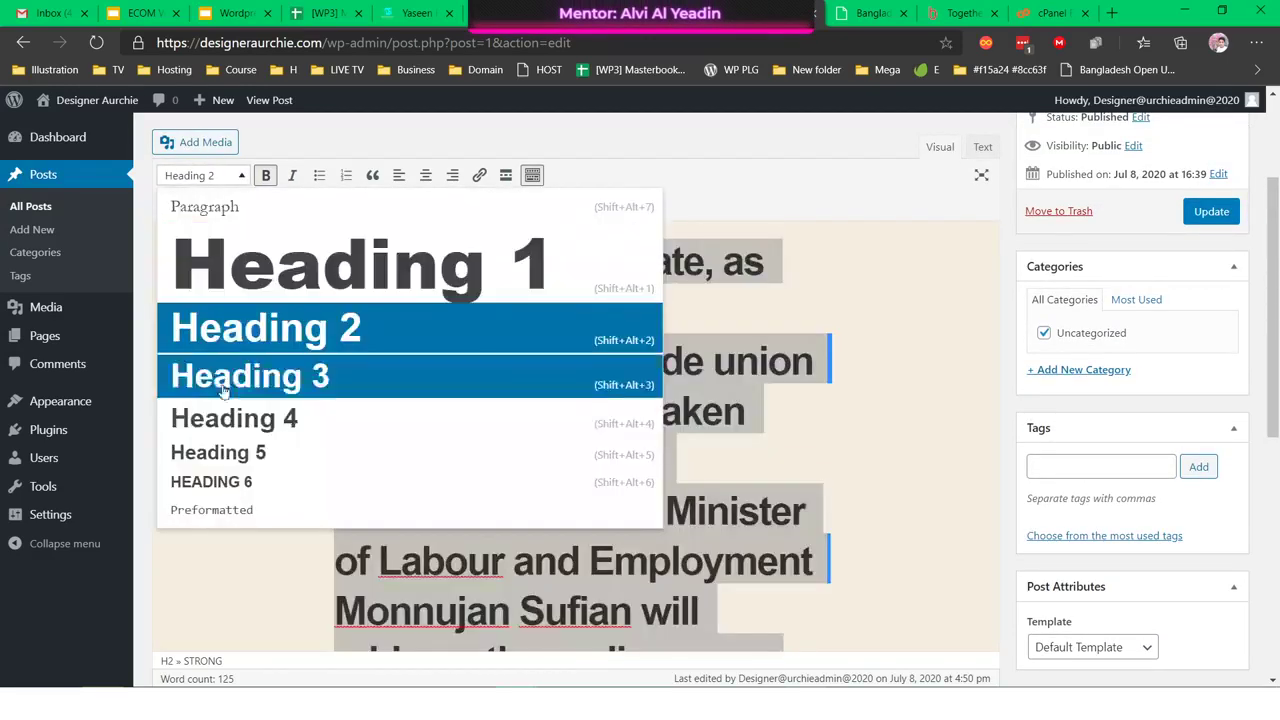
pyautogui.click(229, 424)
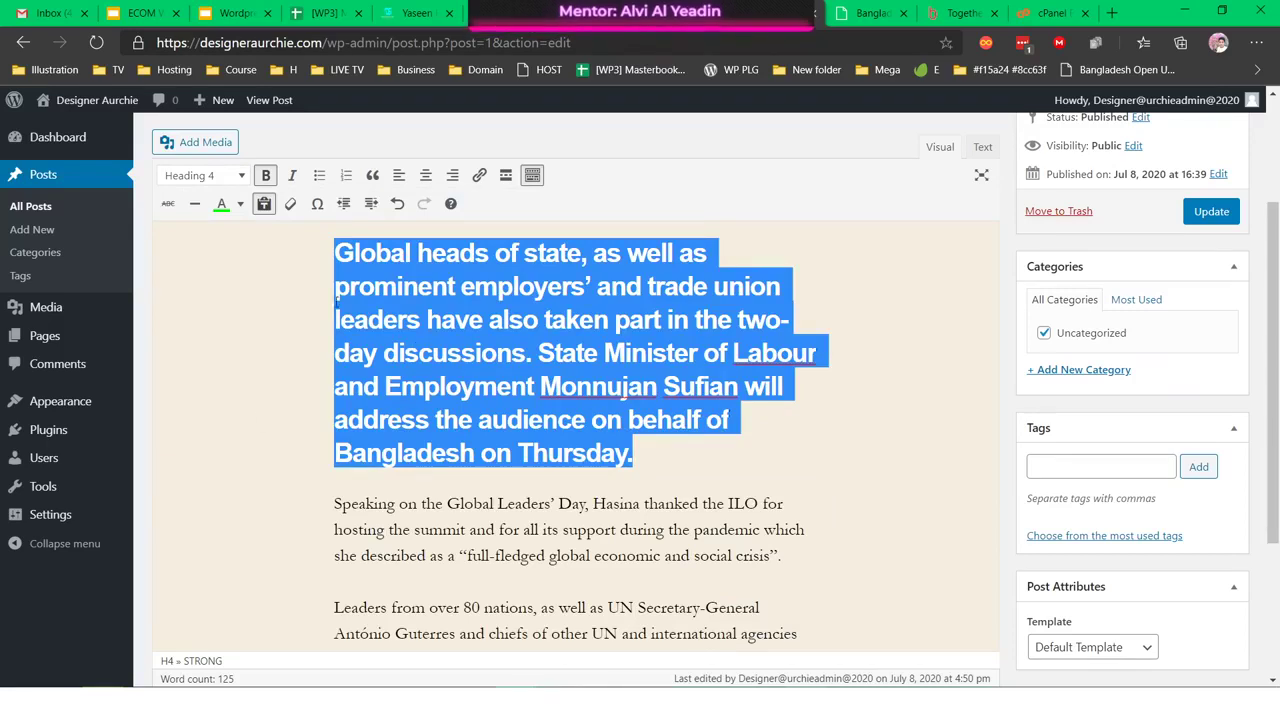
pyautogui.click(331, 262)
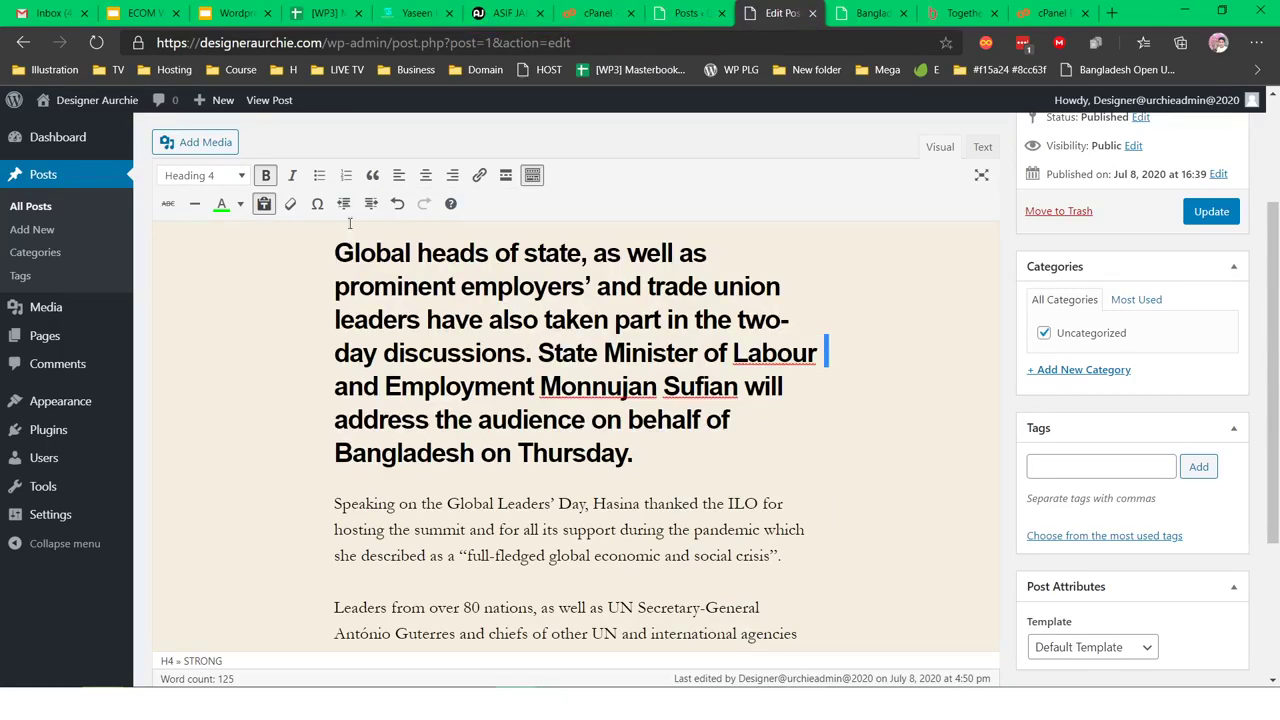
# Make the 'Speaking on the Global Leaders' Day' paragraph italic.
pyautogui.scroll(-2, 685, 364)
pyautogui.doubleClick(522, 323)
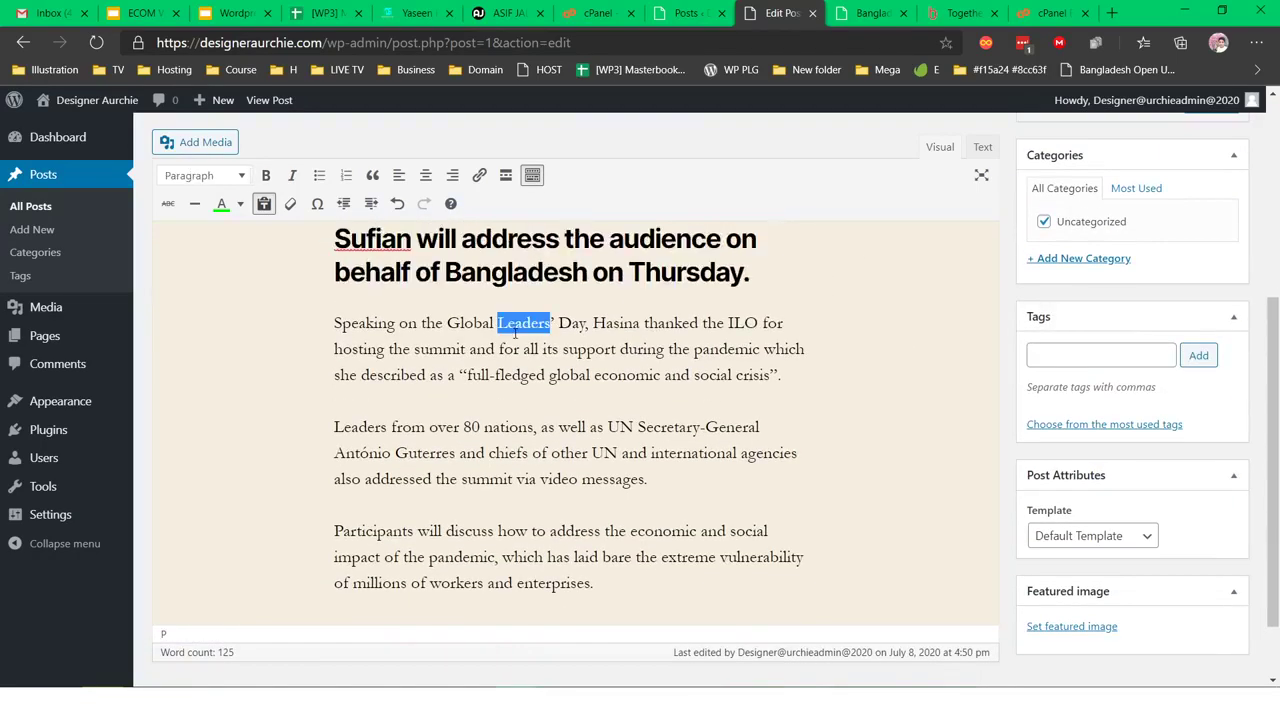
pyautogui.click(317, 327)
pyautogui.moveTo(809, 382); pyautogui.dragTo(293, 314)
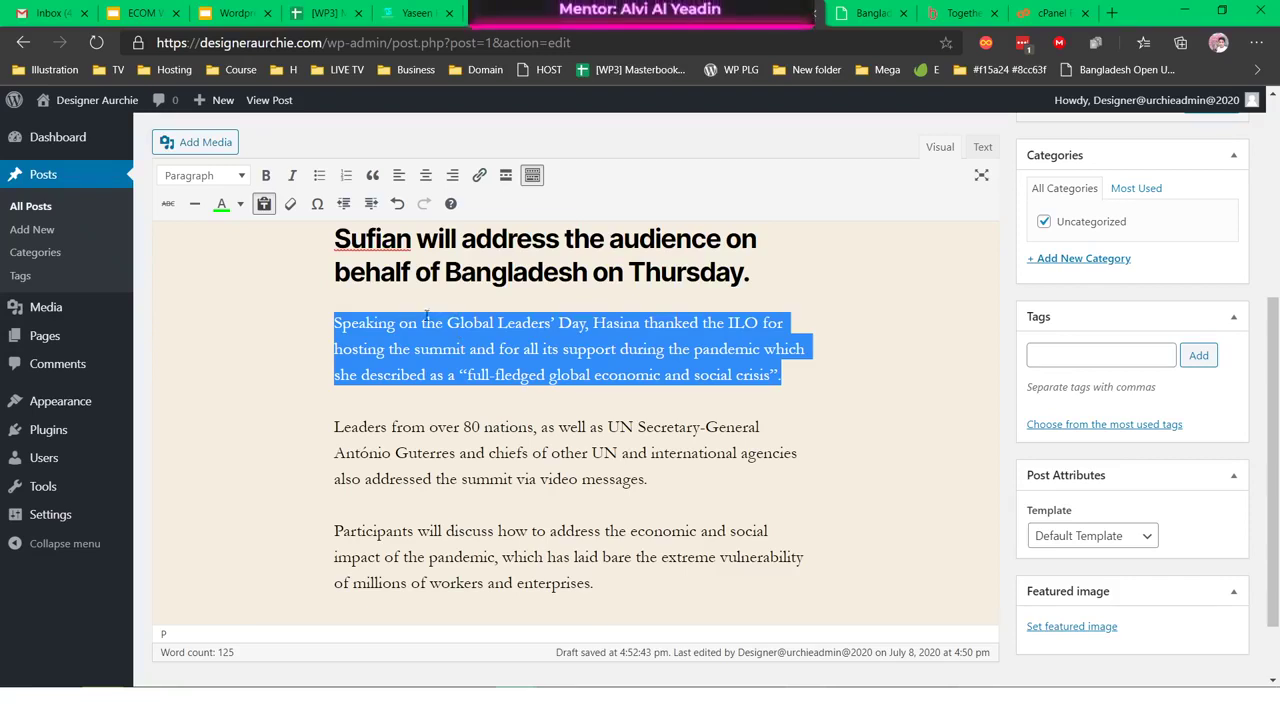
pyautogui.click(292, 176)
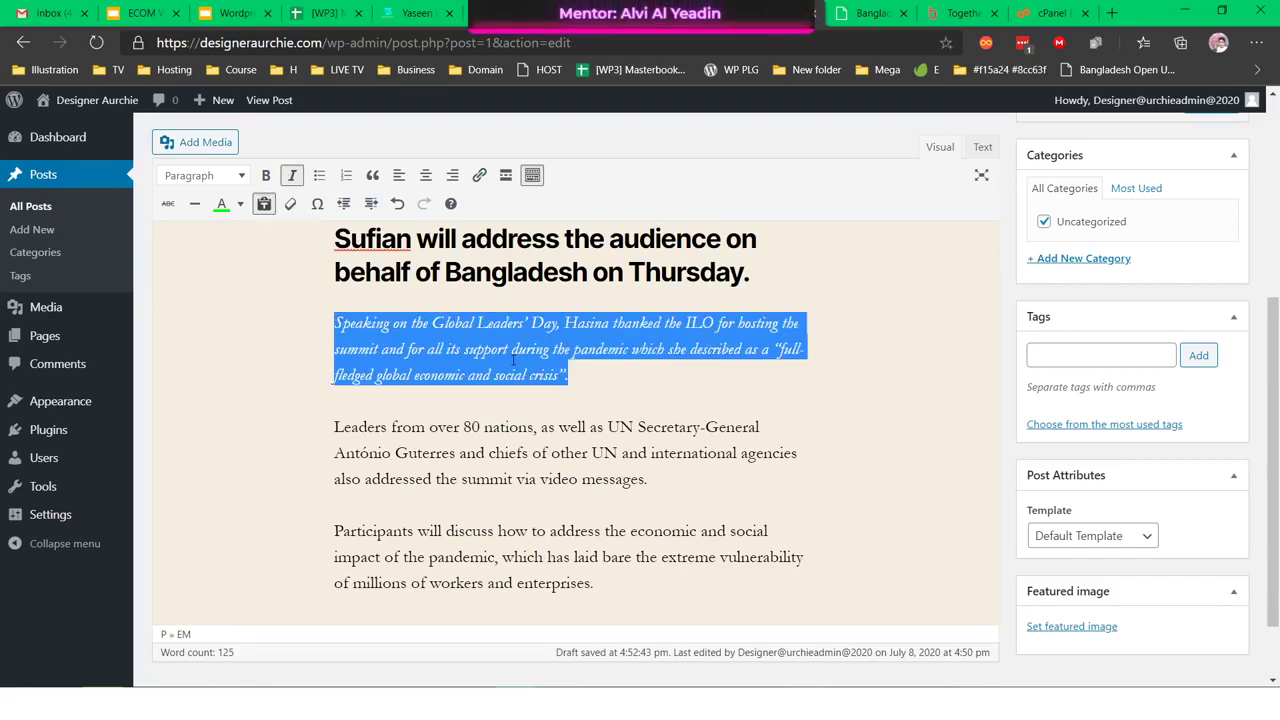
pyautogui.click(512, 372)
# Set the italic 'Speaking on the Global Leaders' Day' paragraph to Heading 4.
pyautogui.click(376, 430)
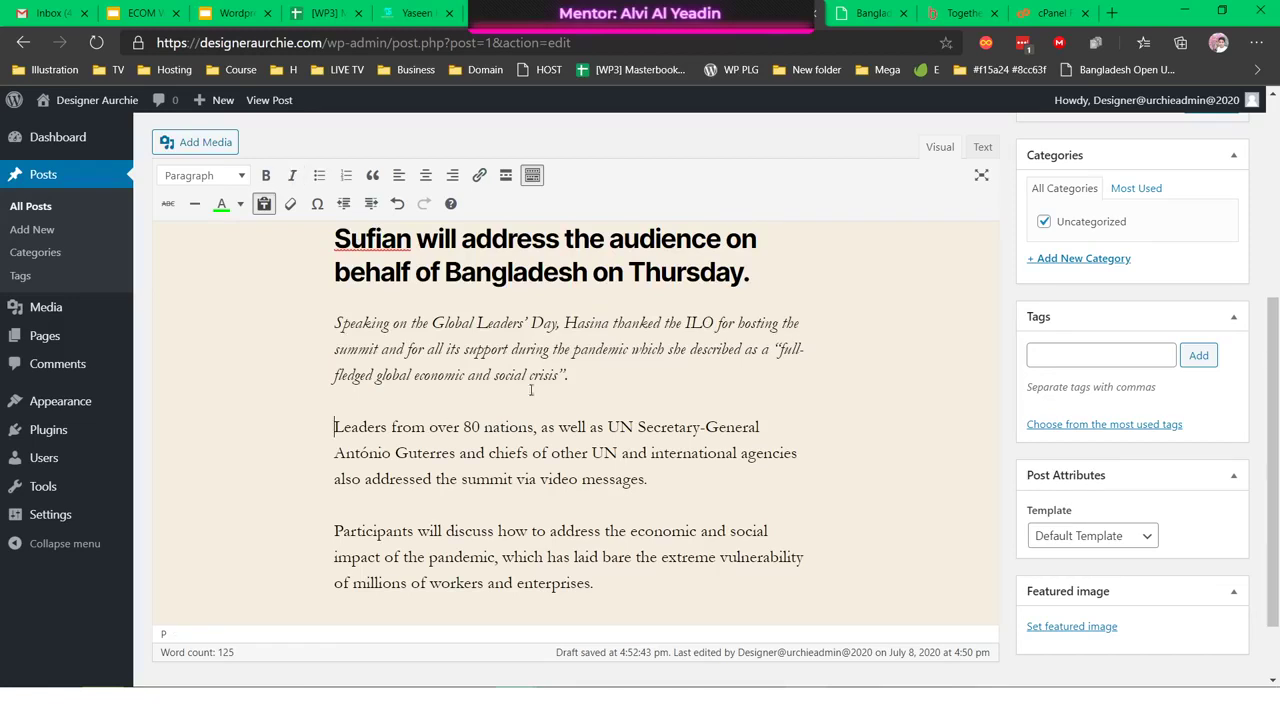
pyautogui.moveTo(590, 380); pyautogui.dragTo(316, 326)
pyautogui.click(224, 177)
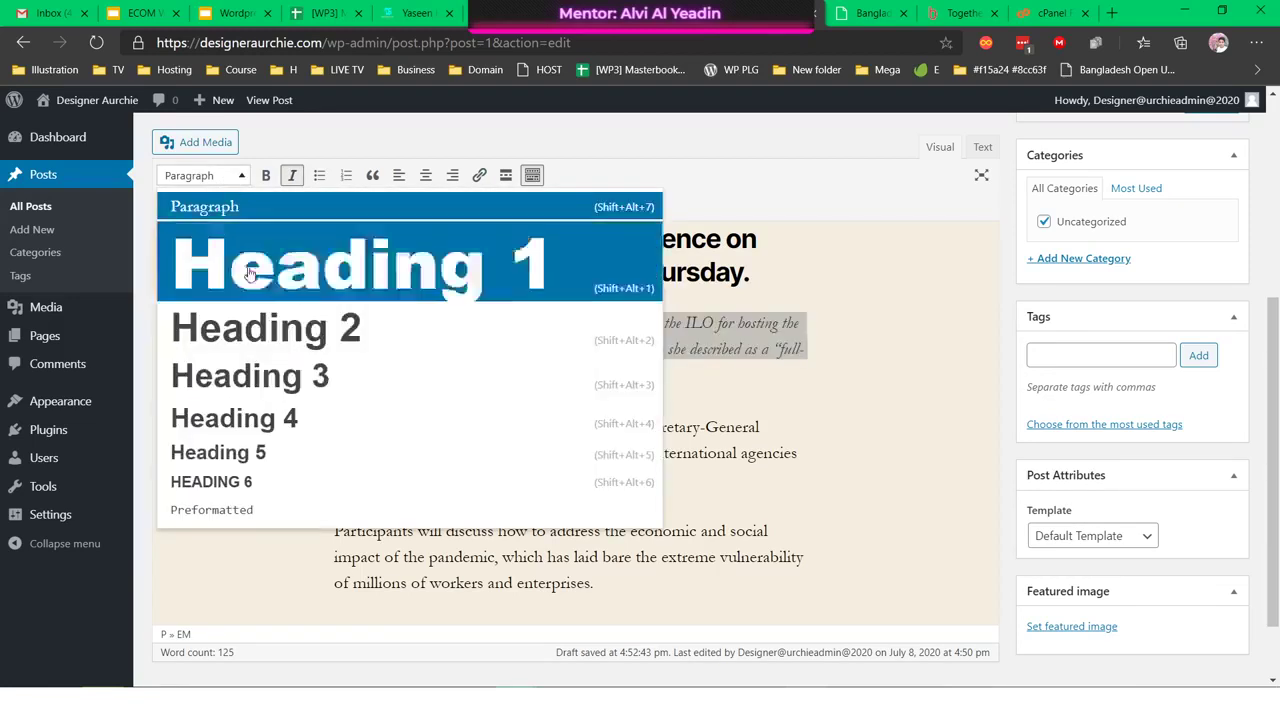
pyautogui.click(264, 484)
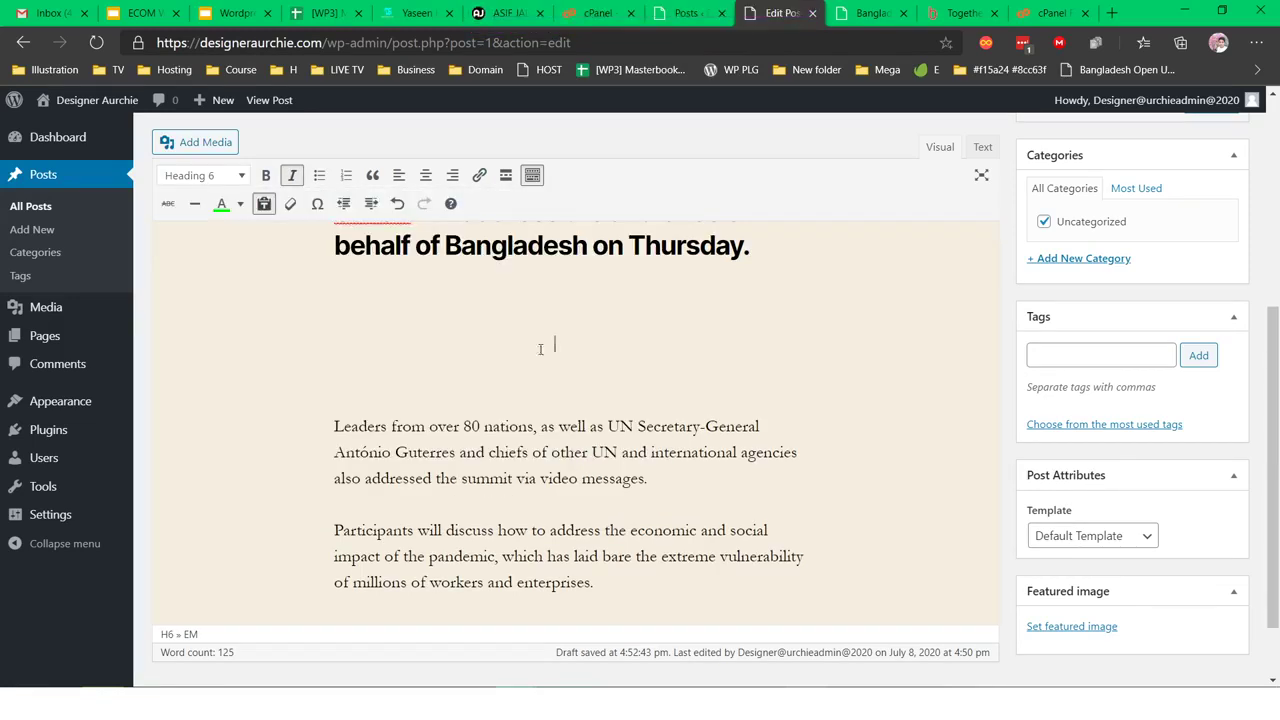
pyautogui.moveTo(540, 349); pyautogui.dragTo(284, 302)
pyautogui.click(200, 175)
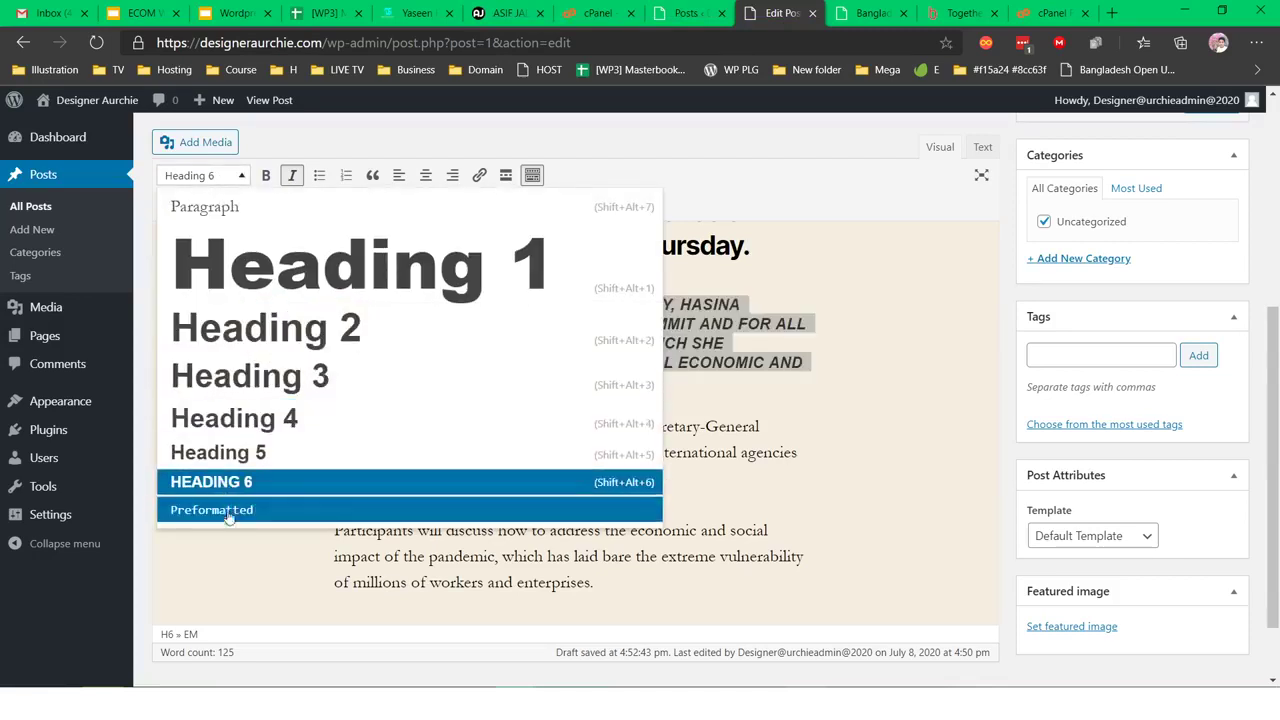
pyautogui.click(229, 512)
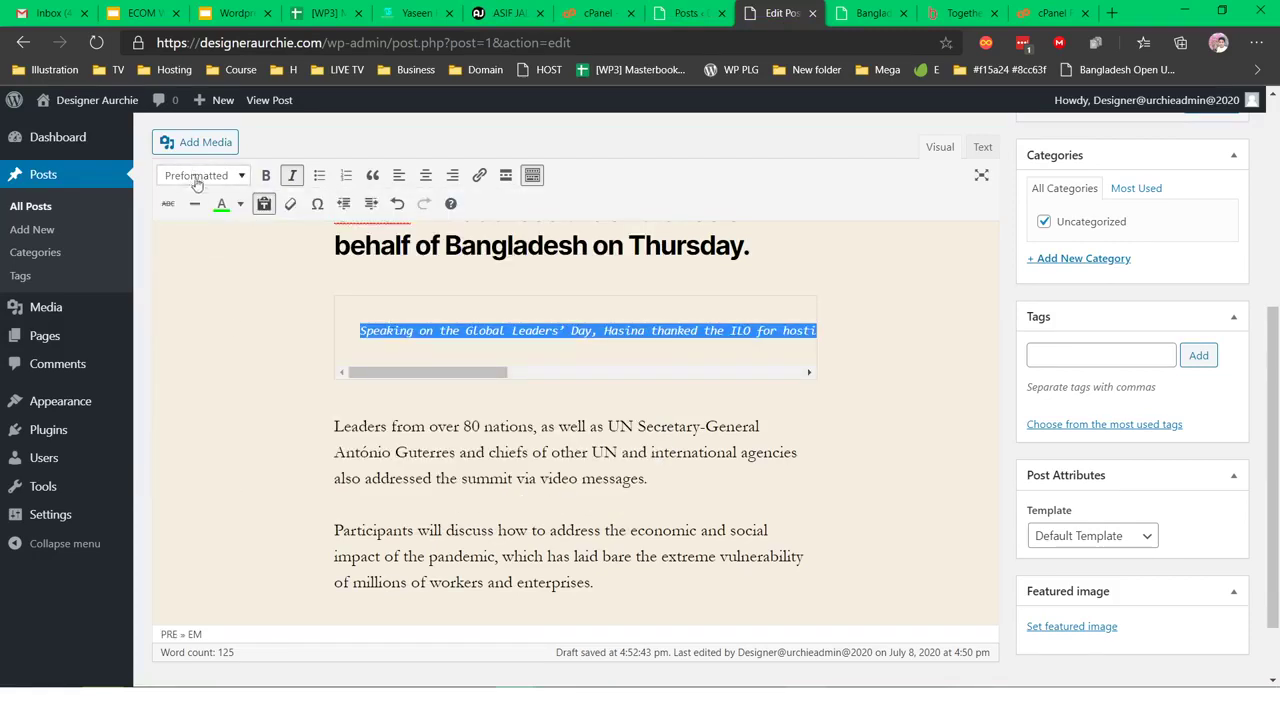
pyautogui.click(200, 176)
pyautogui.click(215, 418)
pyautogui.click(533, 448)
pyautogui.scroll(1, 511, 393)
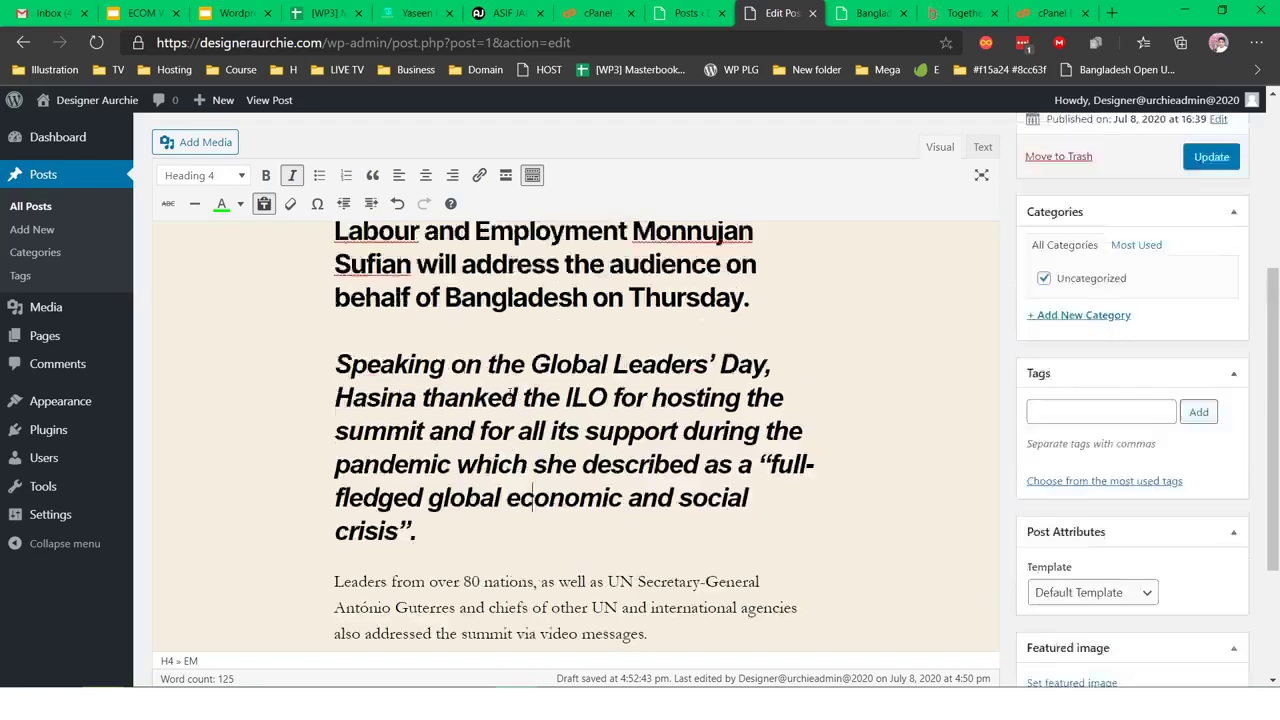
pyautogui.scroll(3, 512, 395)
pyautogui.scroll(-5, 470, 375)
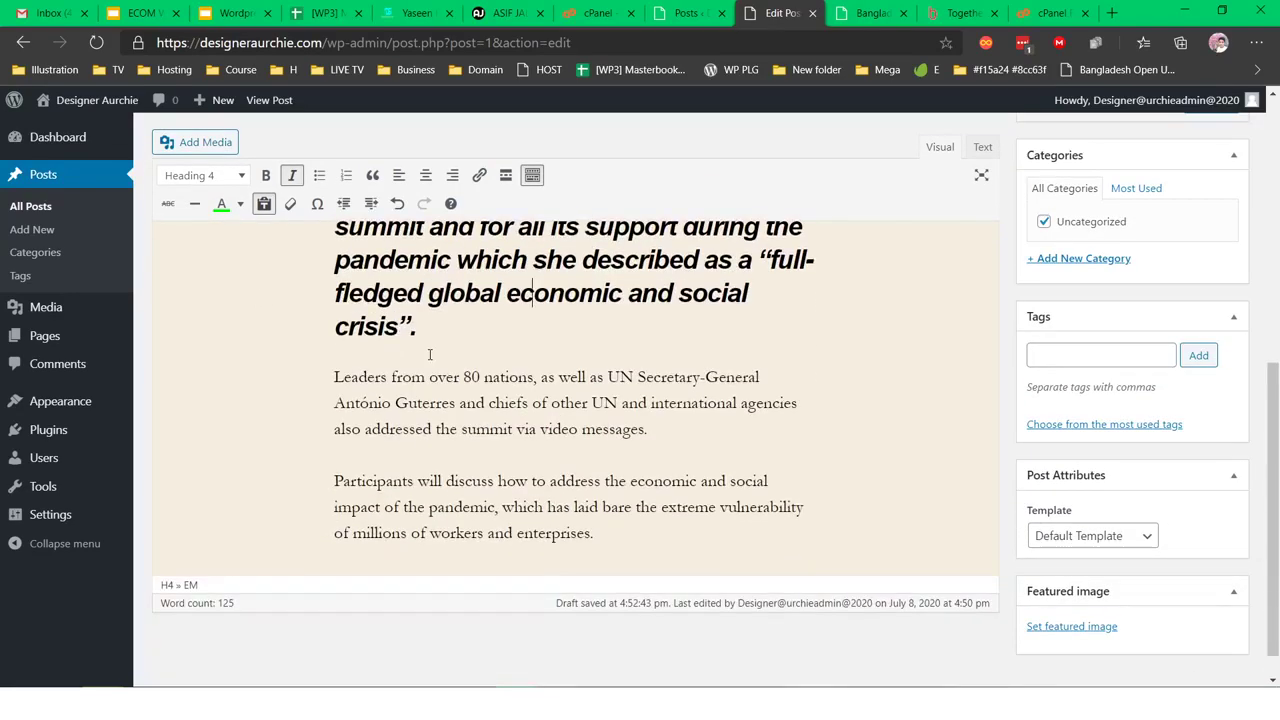
pyautogui.click(323, 375)
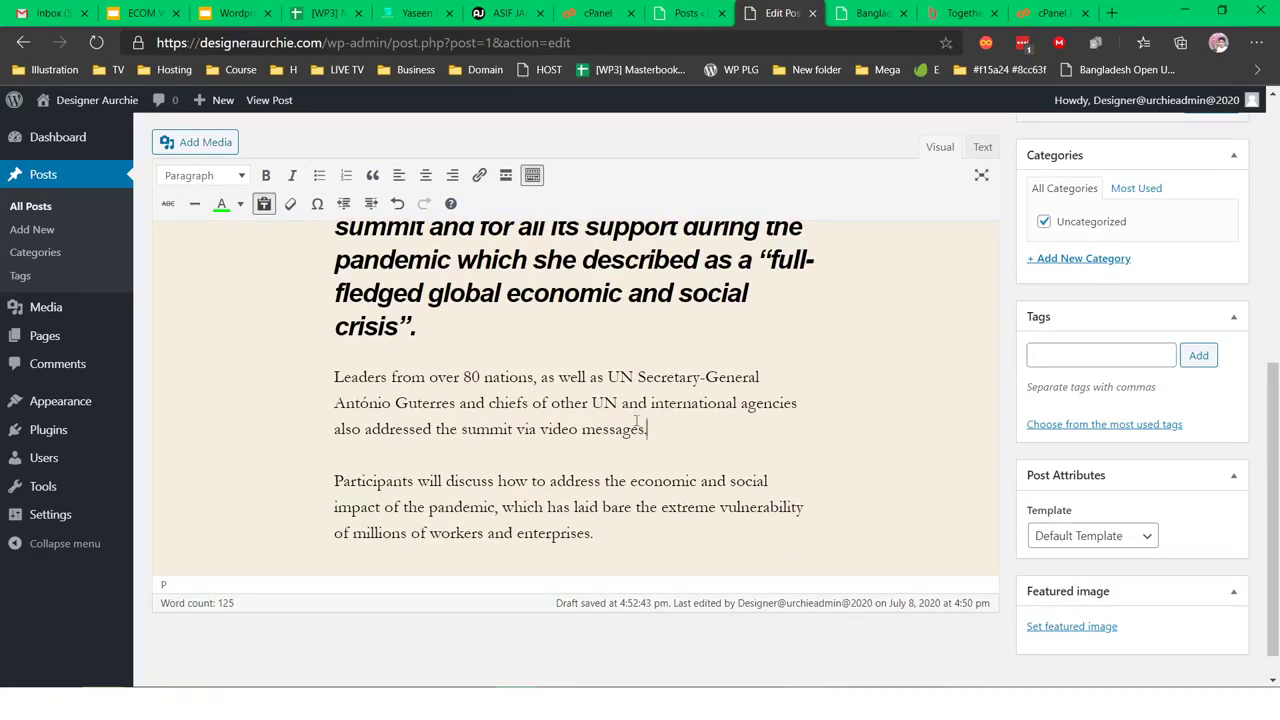
# Turn the 'Leaders from over 80' paragraph into a centred blockquote.
pyautogui.moveTo(648, 429); pyautogui.dragTo(316, 380)
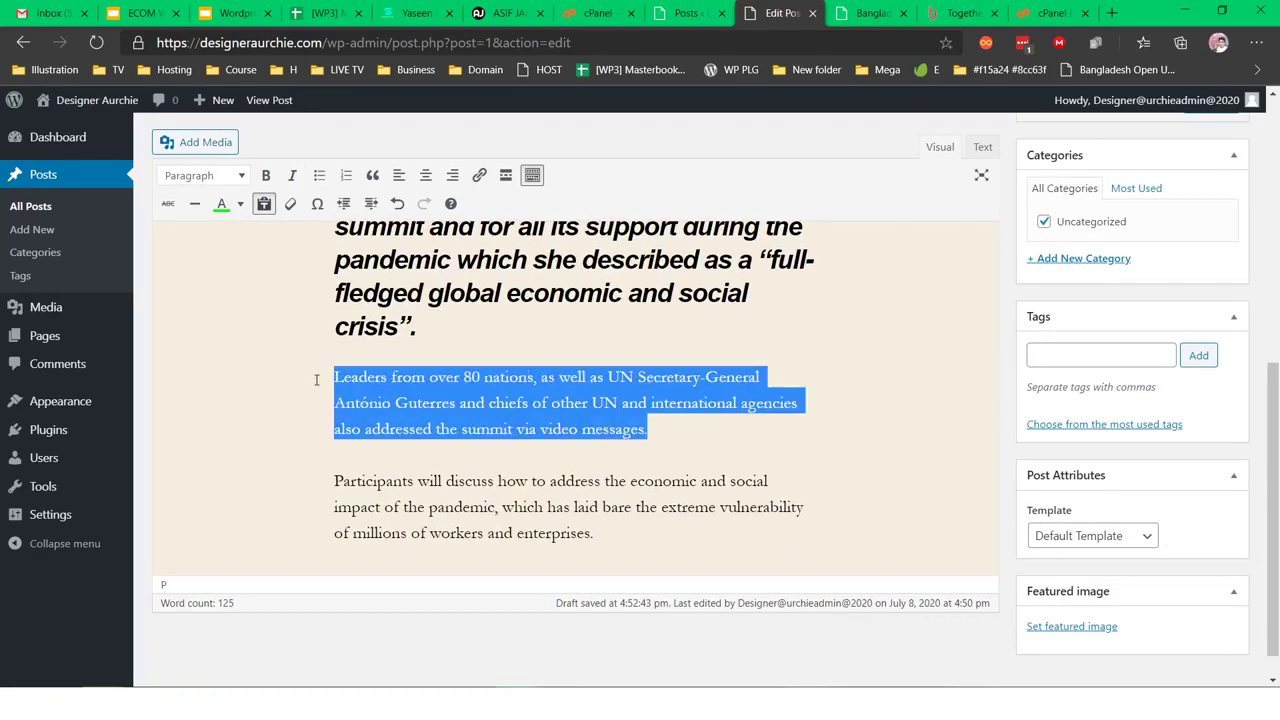
pyautogui.click(319, 175)
pyautogui.click(317, 174)
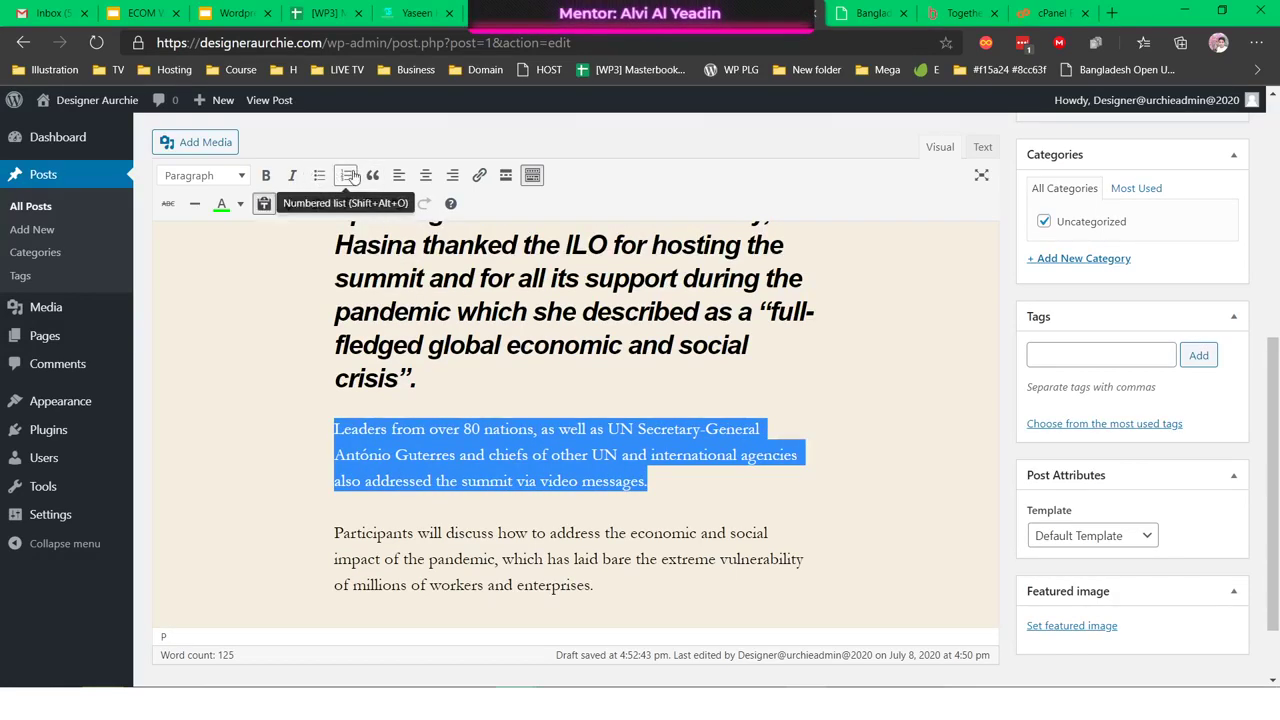
pyautogui.click(347, 175)
pyautogui.click(347, 175)
pyautogui.click(372, 175)
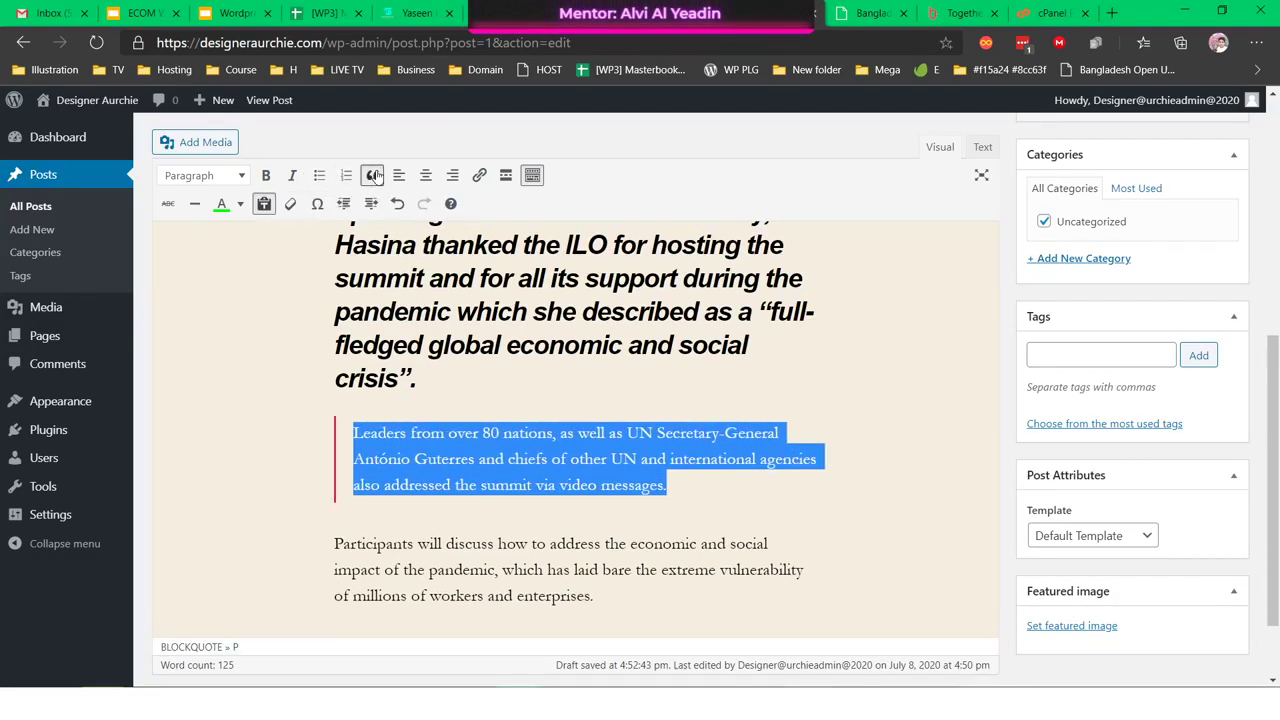
pyautogui.click(449, 447)
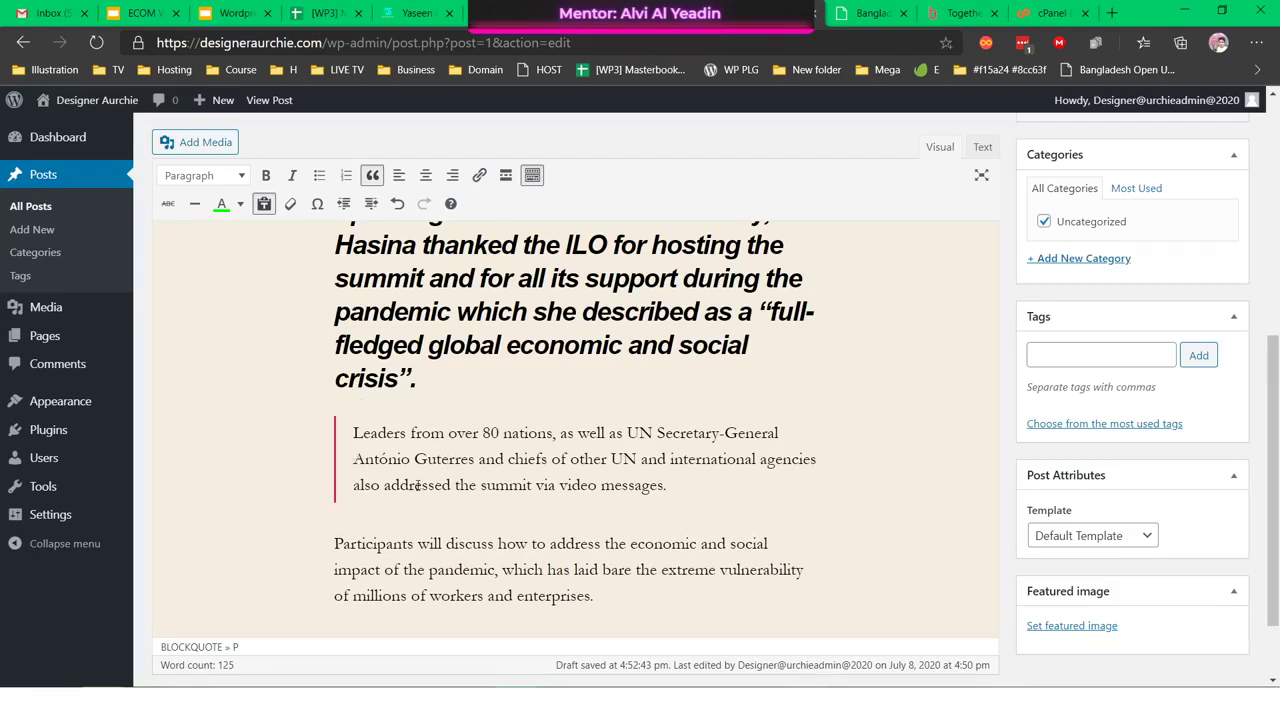
pyautogui.click(422, 490)
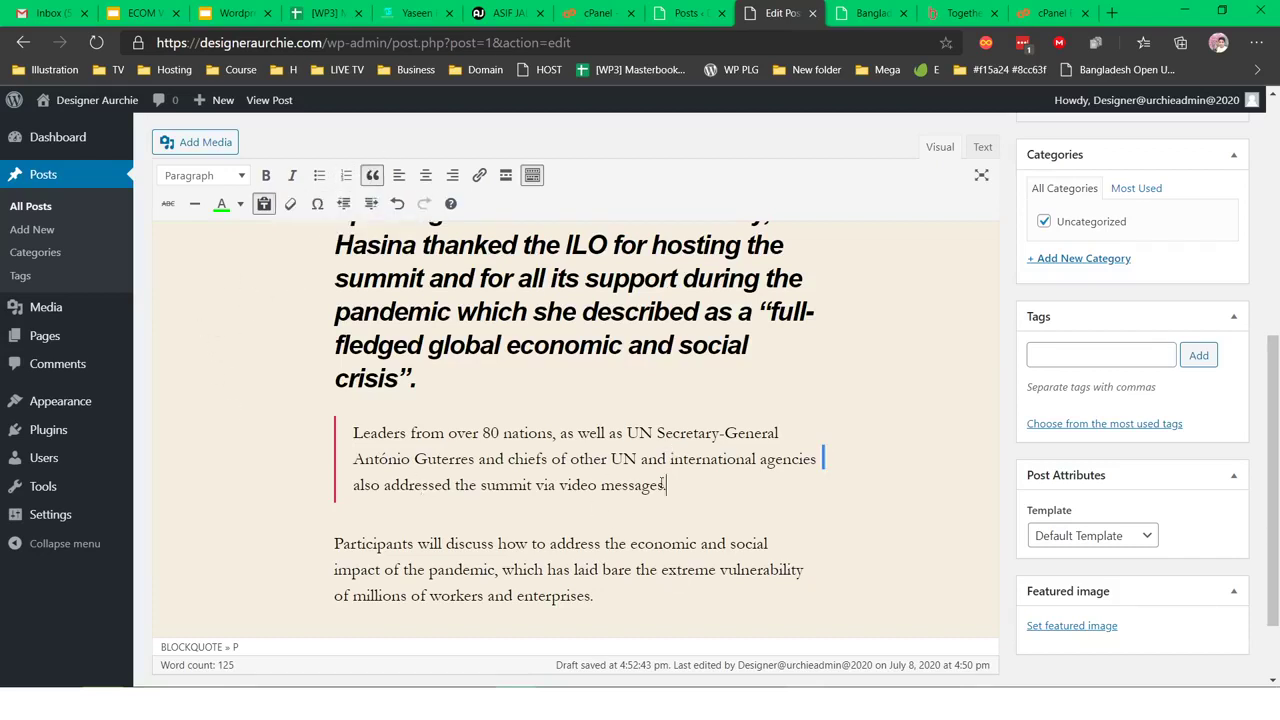
pyautogui.moveTo(666, 486); pyautogui.dragTo(353, 433)
pyautogui.click(425, 175)
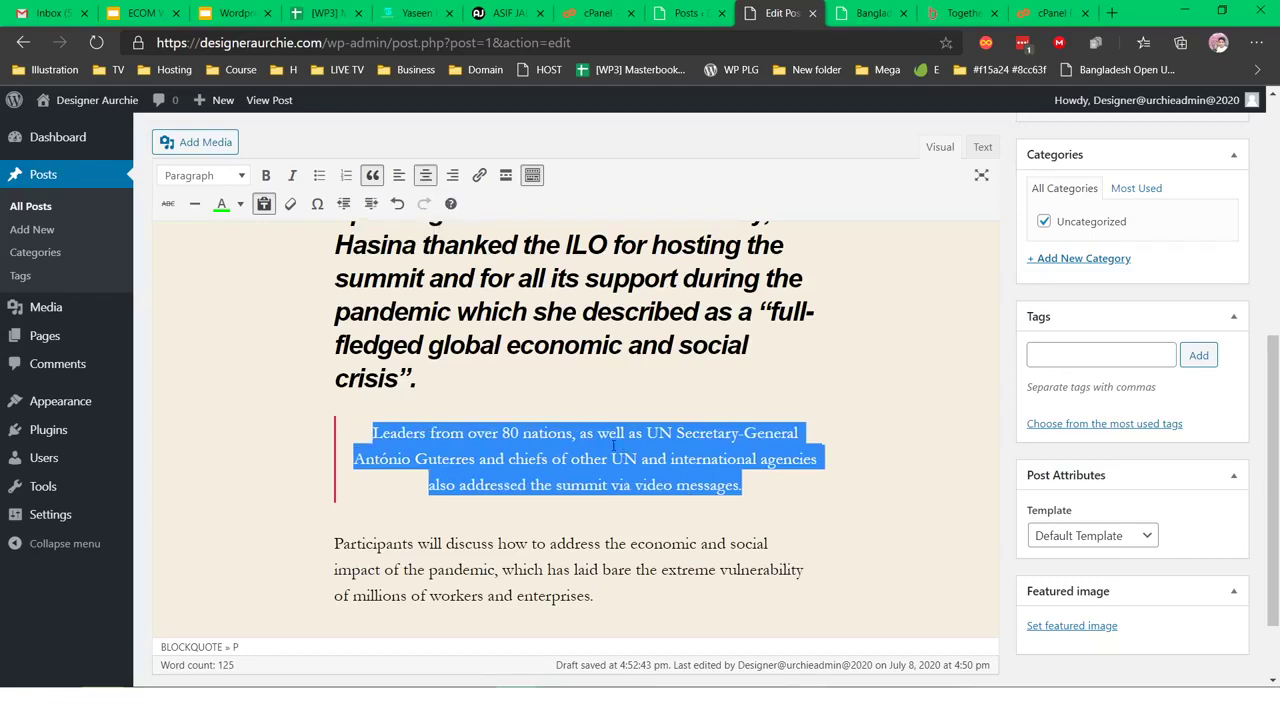
# Right-align the 'Speaking on the Global Leaders' Day' heading.
pyautogui.click(822, 458)
pyautogui.tripleClick(747, 344)
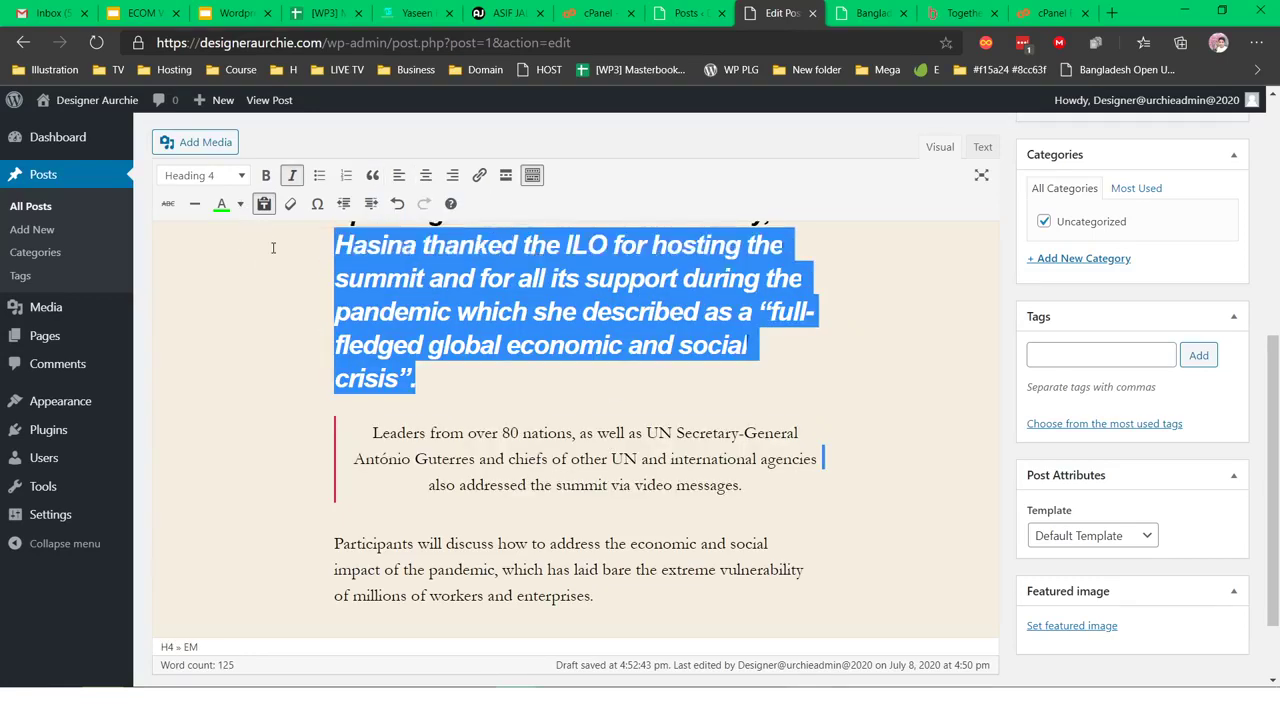
pyautogui.hotkey('ctrl', 'z')
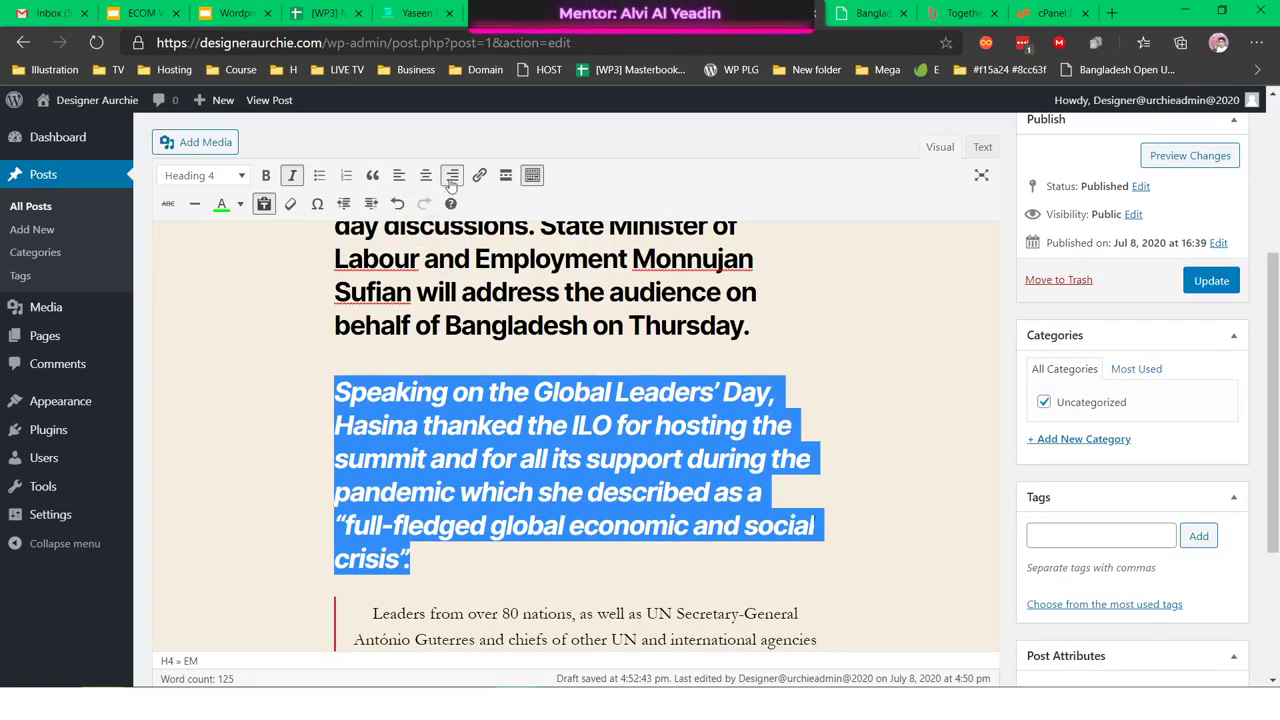
pyautogui.click(452, 175)
# Centre the closing Participants paragraph.
pyautogui.scroll(1, 600, 400)
pyautogui.moveTo(752, 415); pyautogui.dragTo(268, 228)
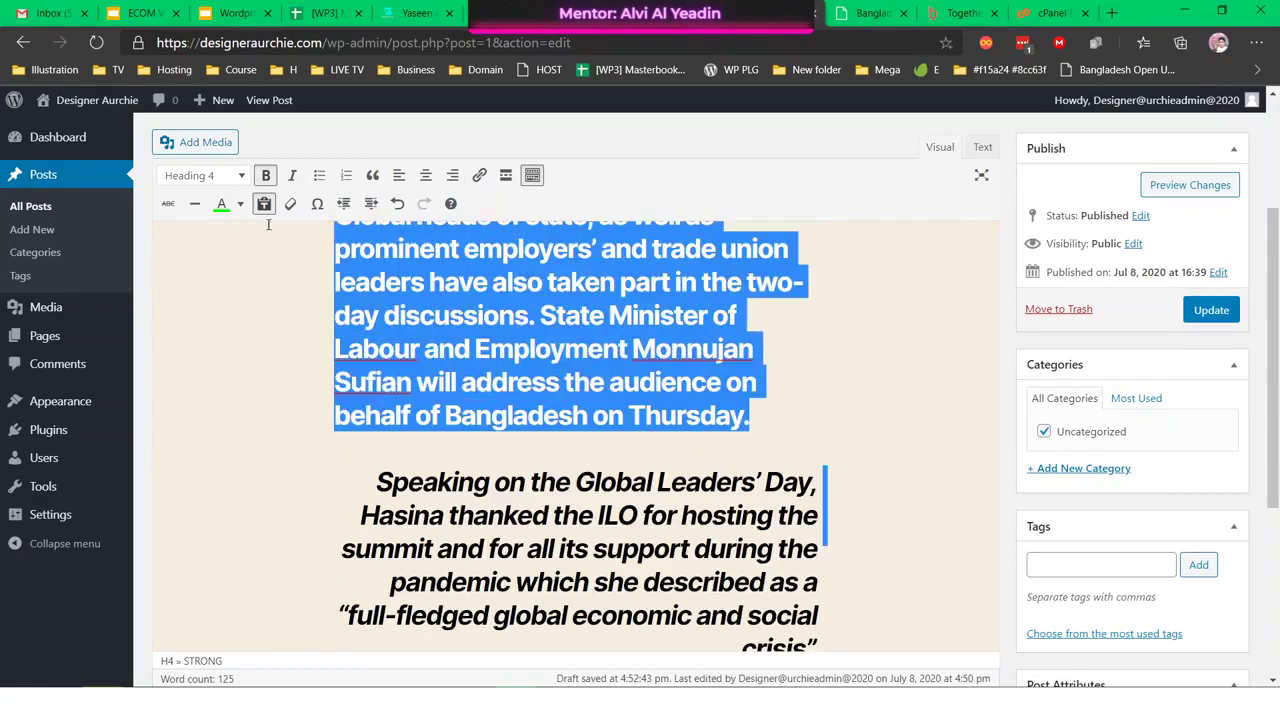
pyautogui.click(389, 237)
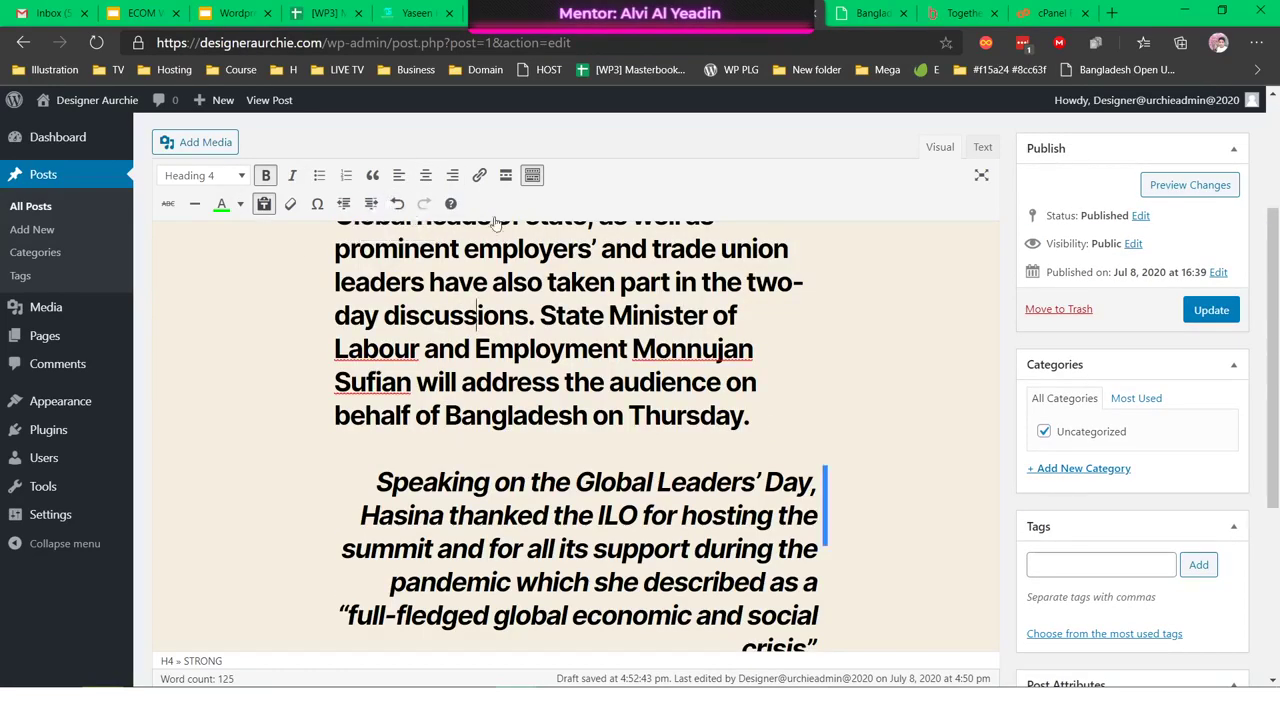
pyautogui.scroll(-4, 733, 366)
pyautogui.tripleClick(409, 447)
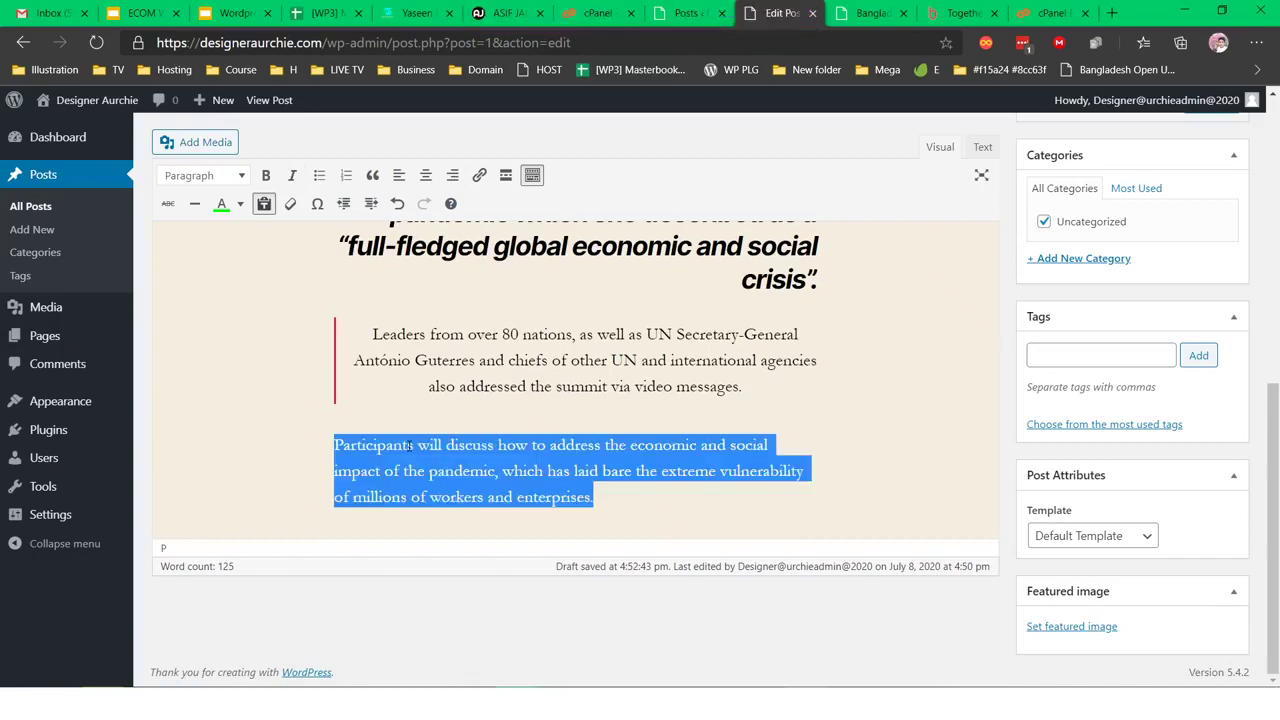
pyautogui.click(425, 175)
pyautogui.click(673, 327)
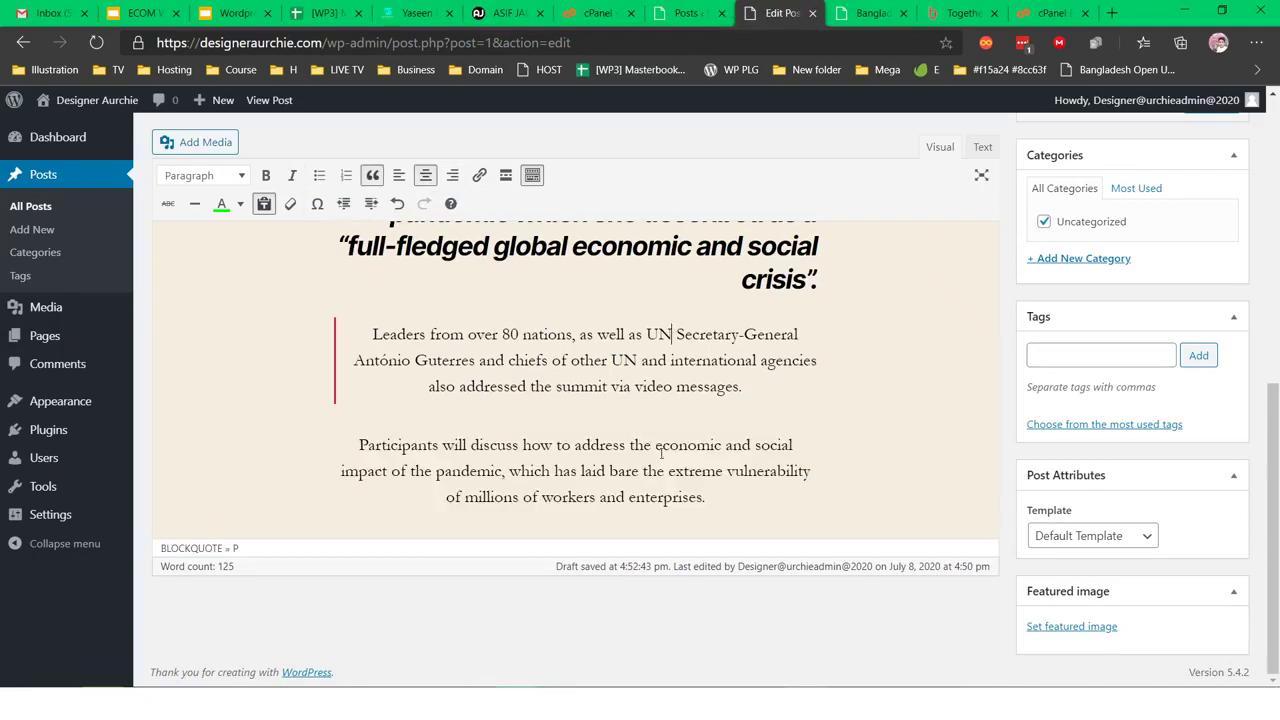
# Add an empty paragraph after the end of the post.
pyautogui.scroll(4, 650, 360)
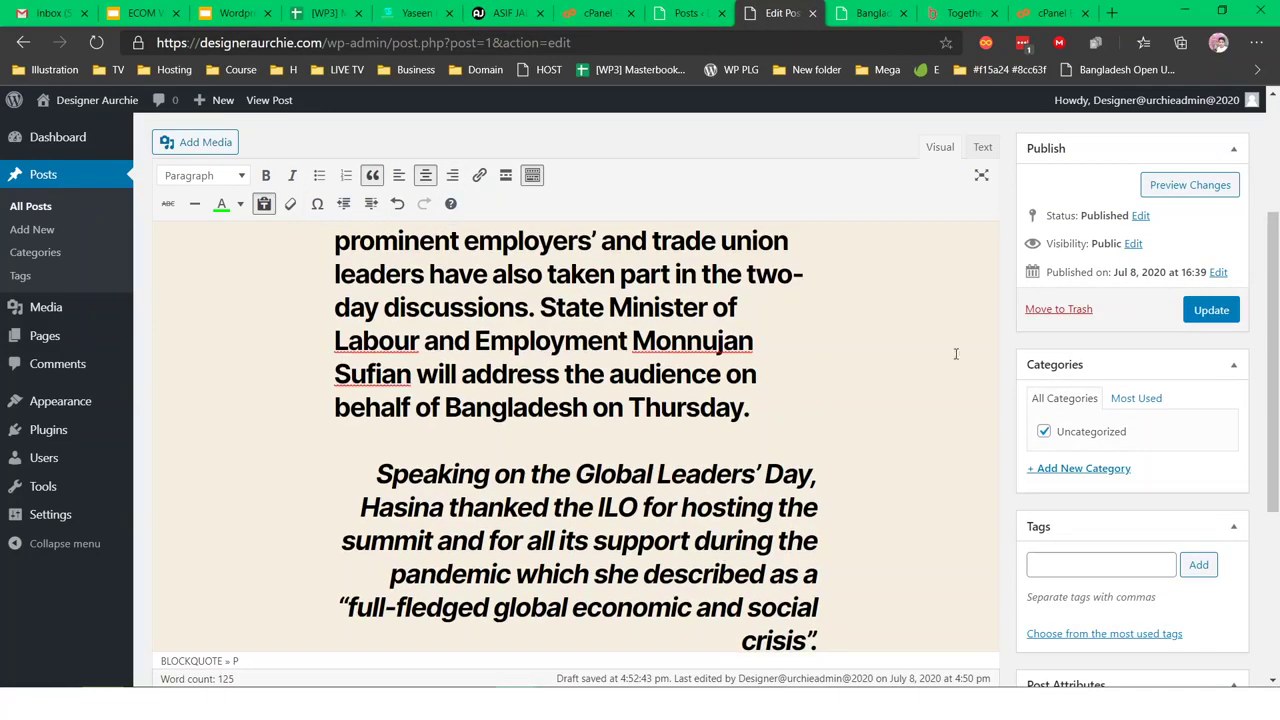
pyautogui.scroll(-5, 955, 354)
pyautogui.click(798, 557)
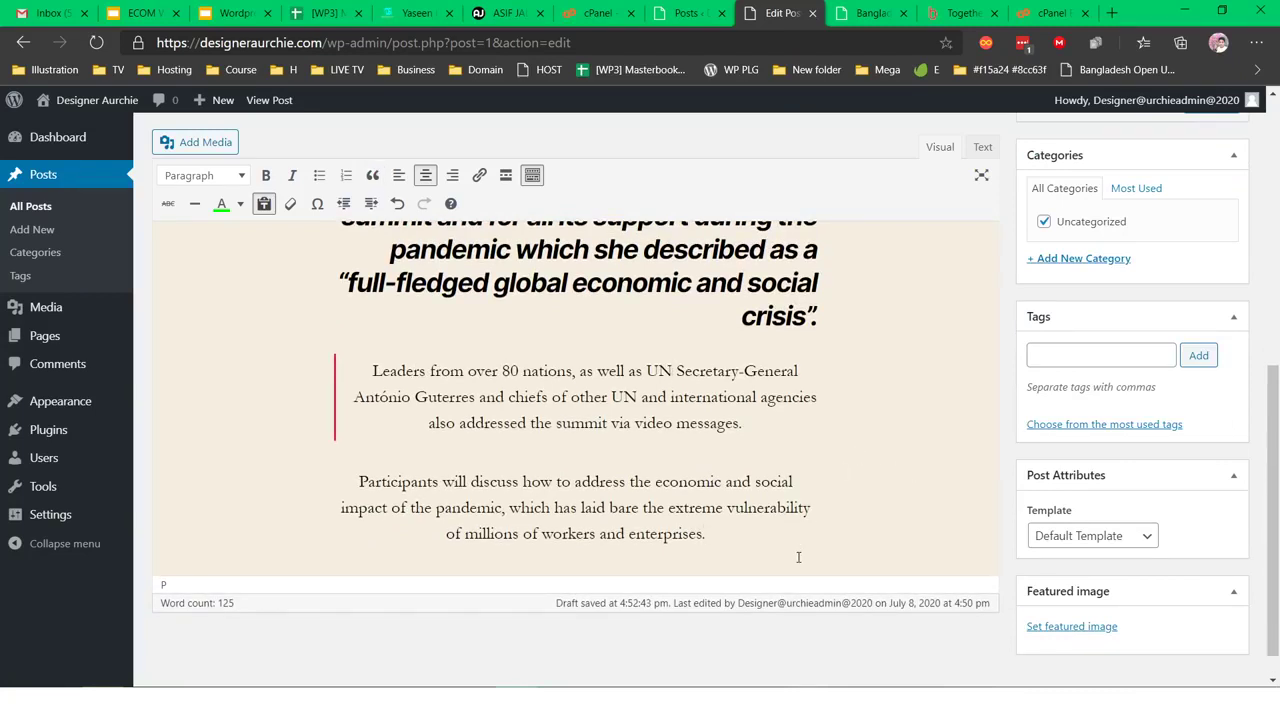
pyautogui.press('Return')
pyautogui.press('Return')
pyautogui.press('Return')
pyautogui.press('Return')
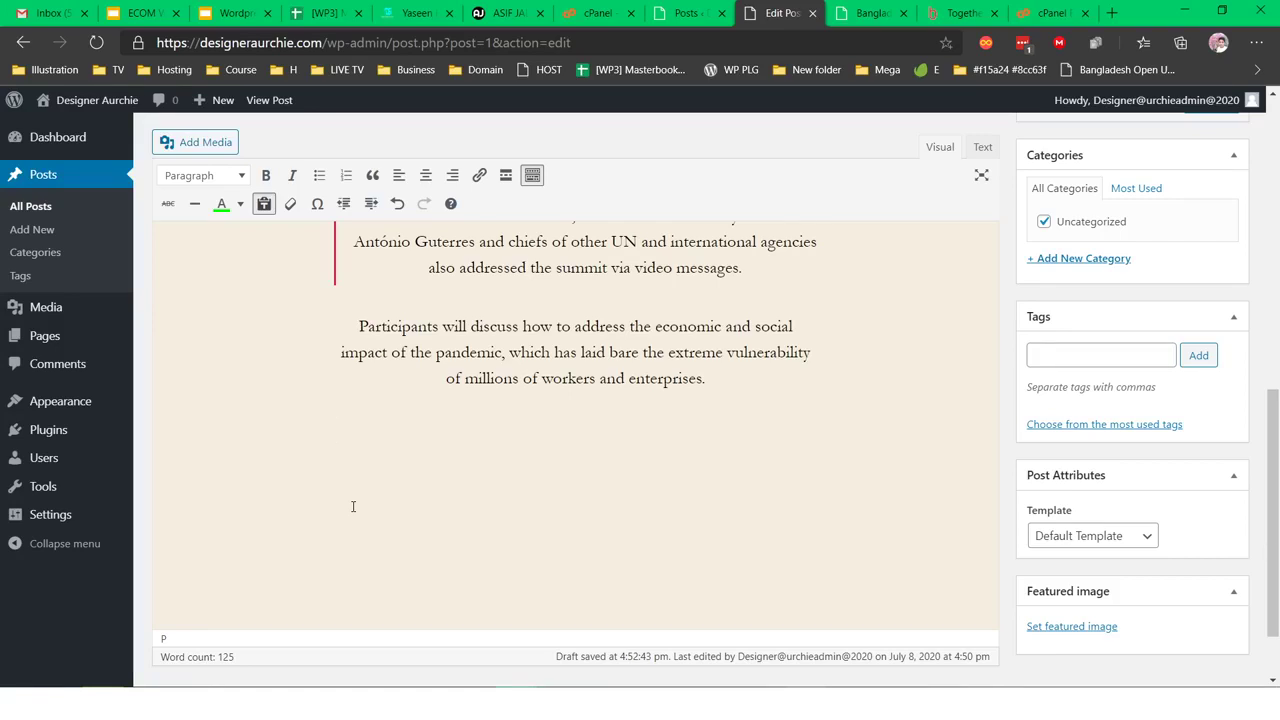
# Replace the extra blank line with a new paragraph reading 'আমার ফেসবুক লিঙ্ক'.
pyautogui.click(353, 506)
pyautogui.press('BackSpace')
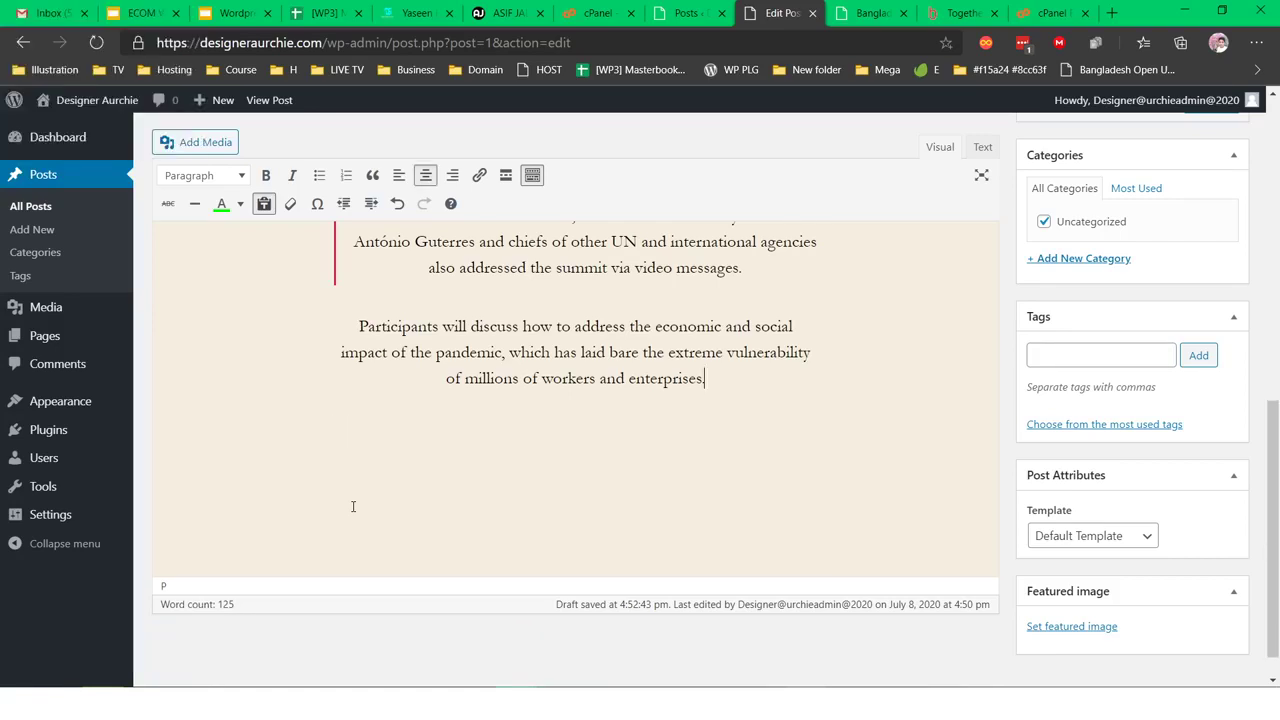
pyautogui.press('Return')
pyautogui.write('আমার ')
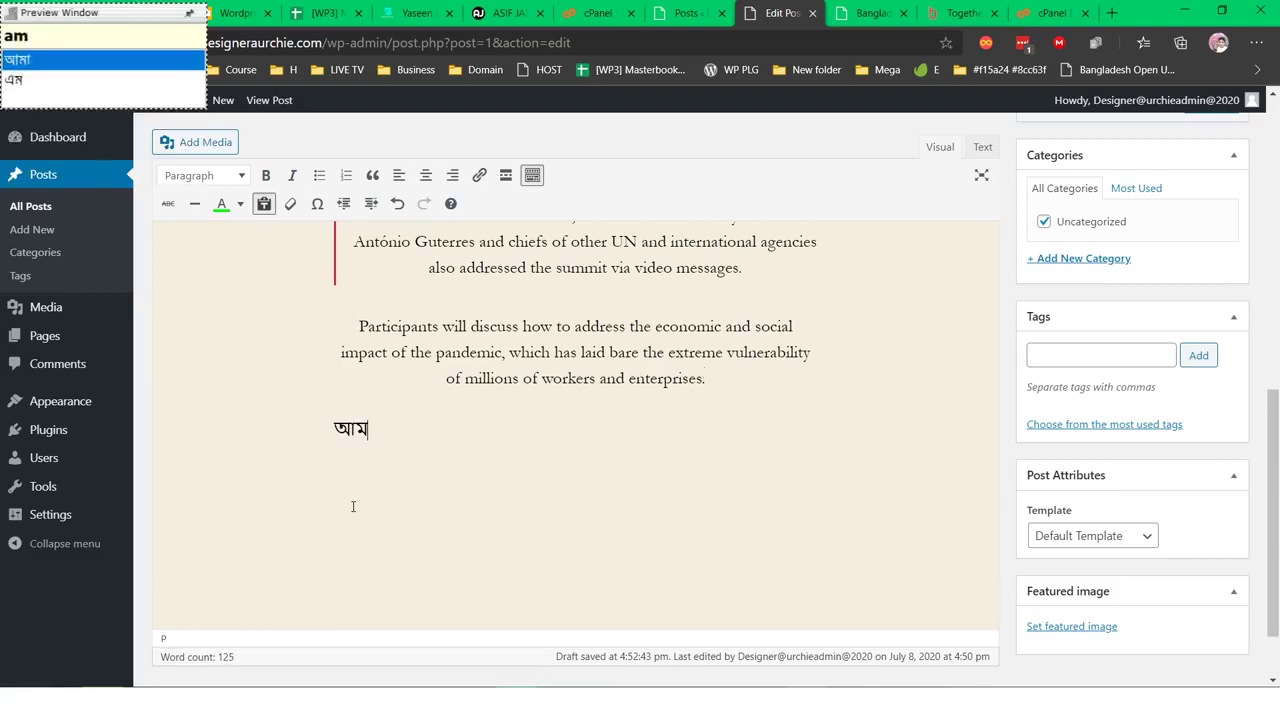
pyautogui.write('fe')
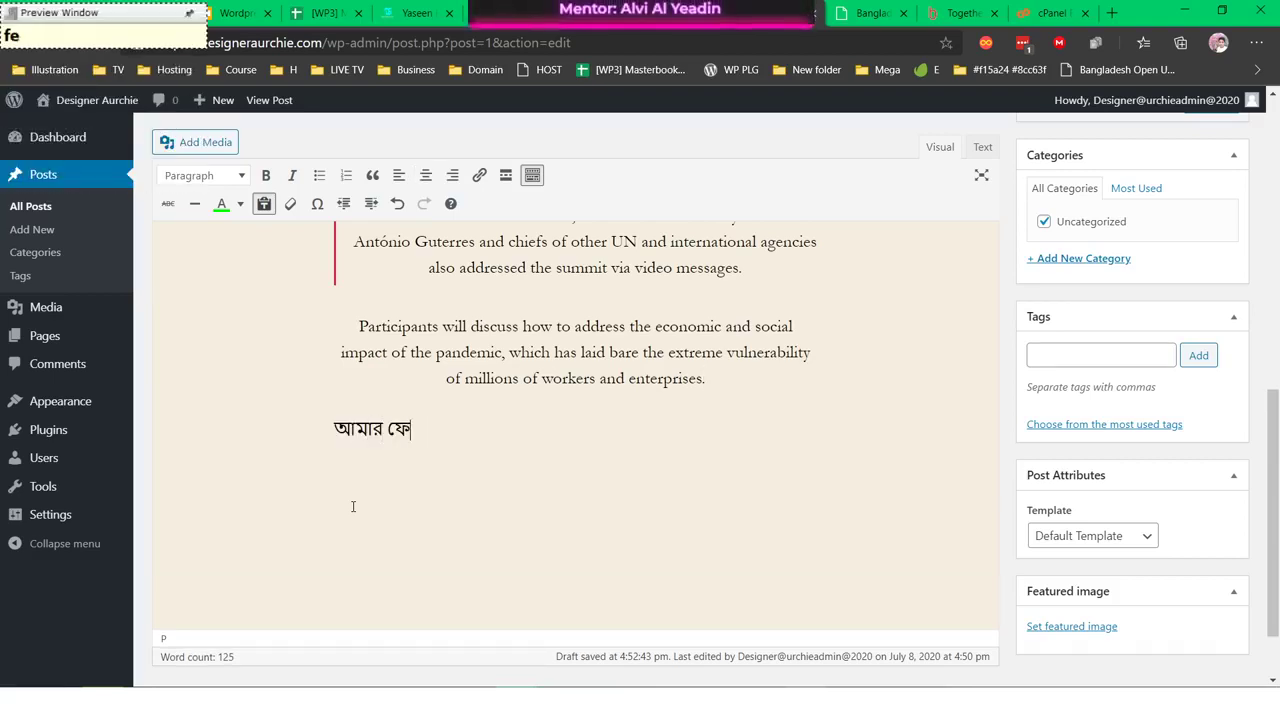
pyautogui.press('BackSpace')
pyautogui.write('a')
pyautogui.press('BackSpace')
pyautogui.write('esbuk ')
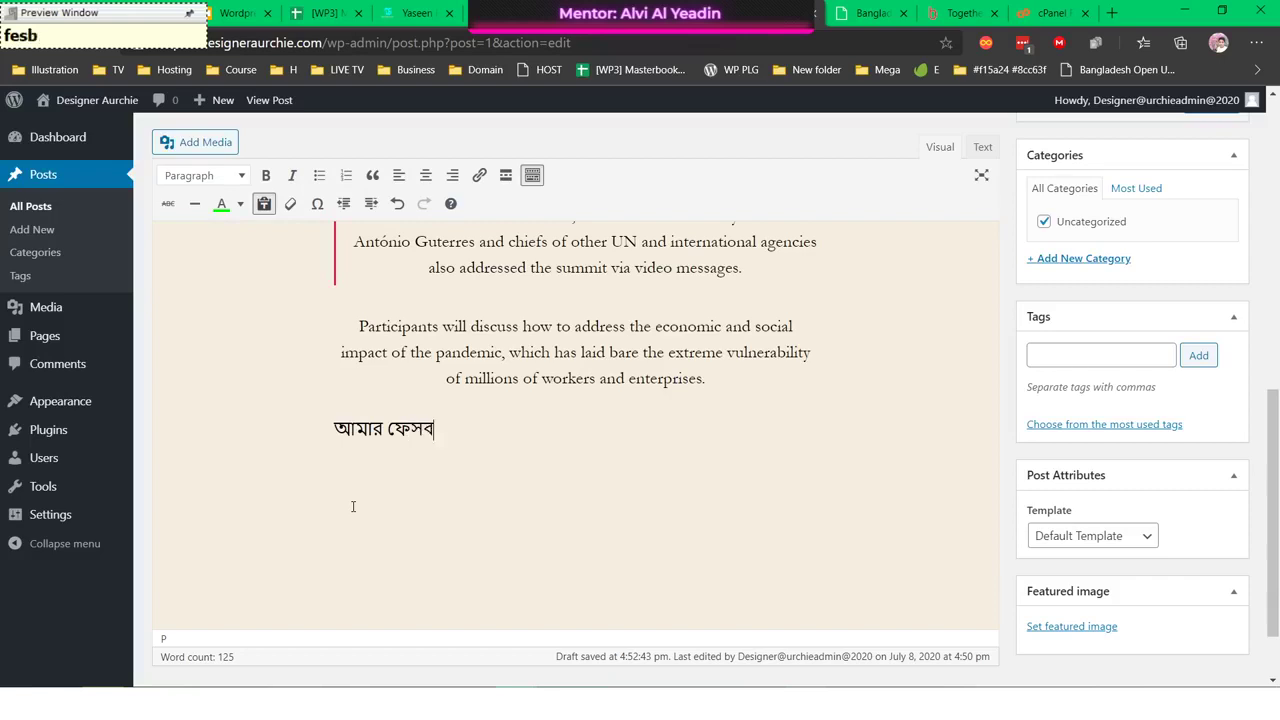
pyautogui.write('link')
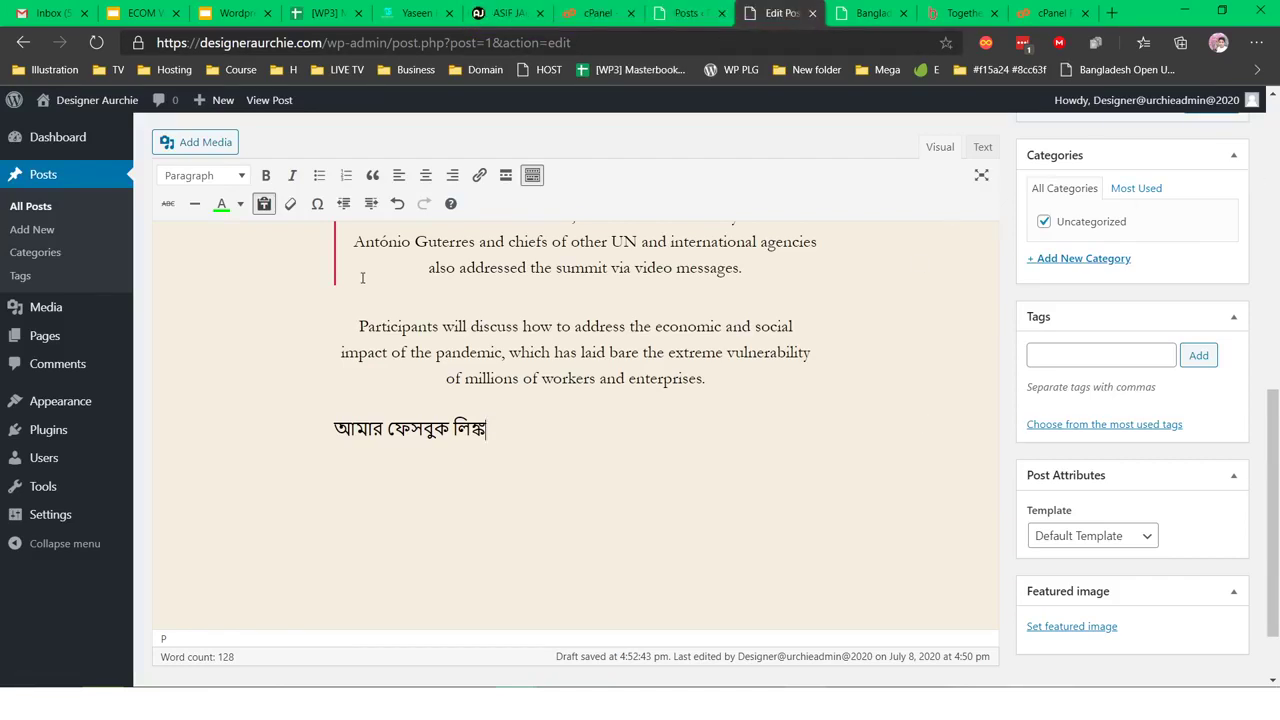
# Select the new Bengali line 'আমার ফেসবুক লিঙ্ক'.
pyautogui.moveTo(542, 430); pyautogui.dragTo(337, 430)
pyautogui.click(551, 454)
pyautogui.moveTo(520, 436); pyautogui.dragTo(344, 422)
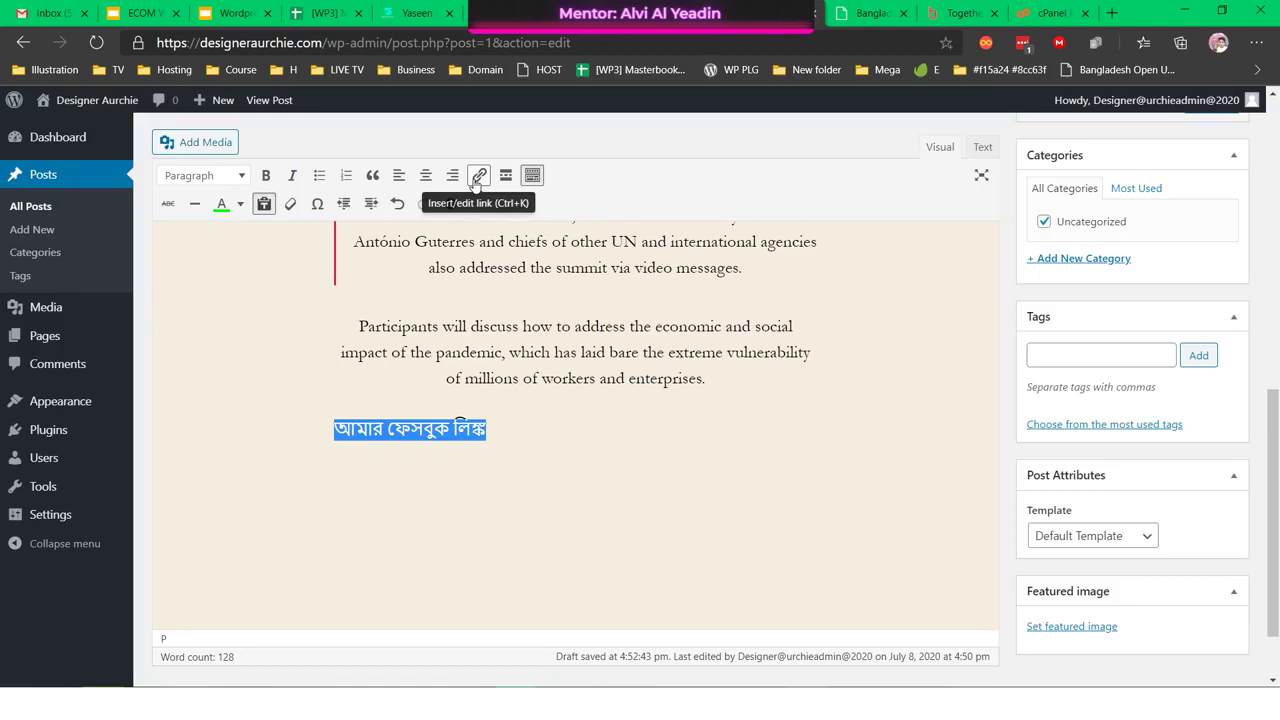
# Start a link on the Bengali text and copy the portfolio page address from the browser.
pyautogui.click(477, 177)
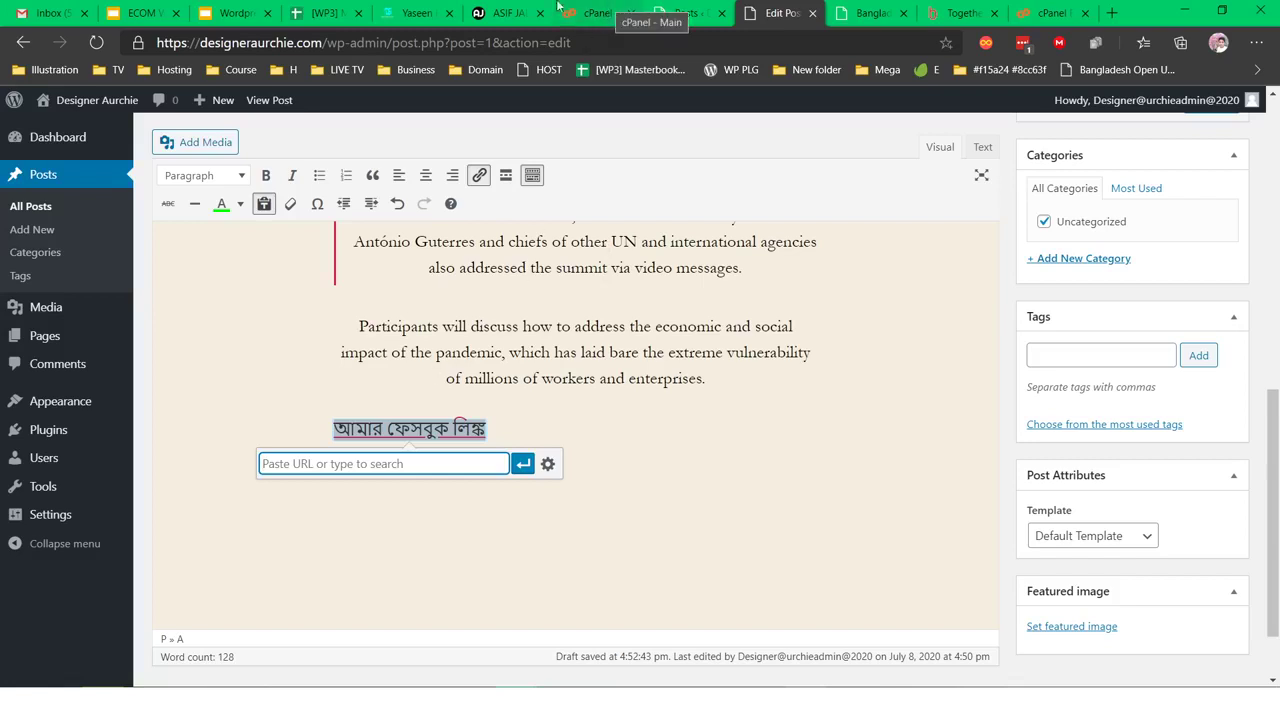
pyautogui.click(505, 13)
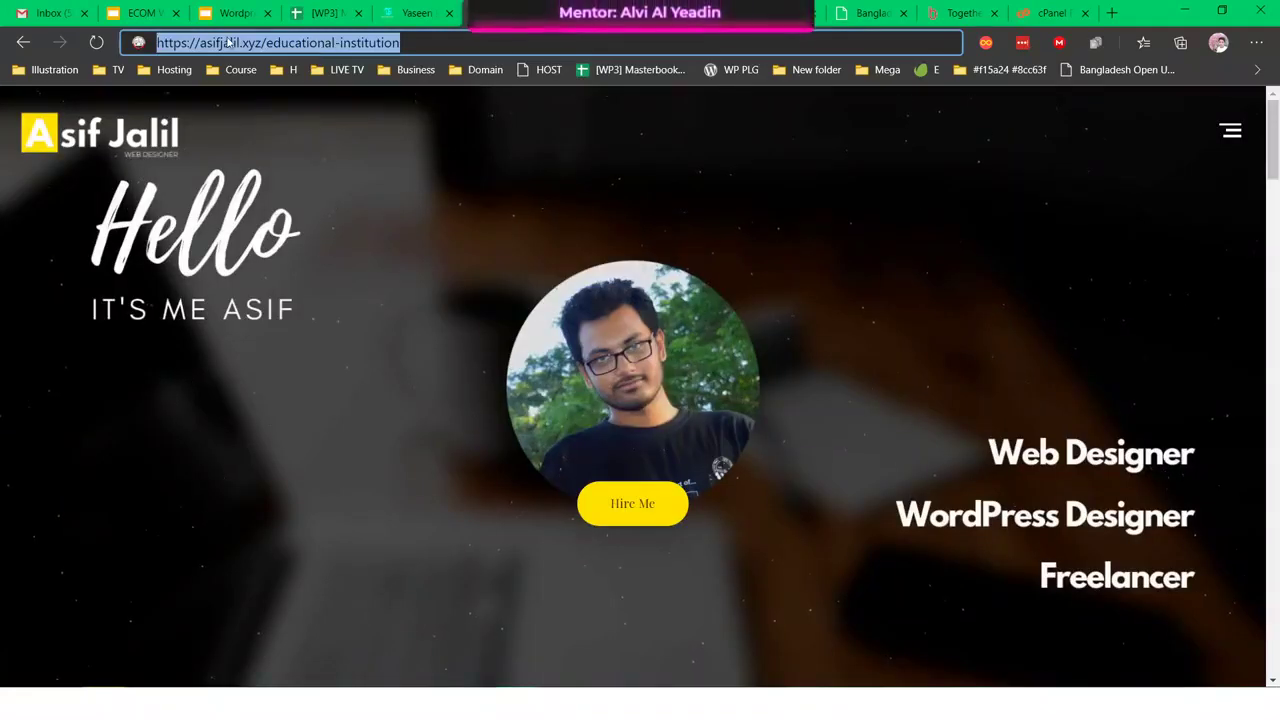
pyautogui.rightClick(240, 43)
pyautogui.click(273, 180)
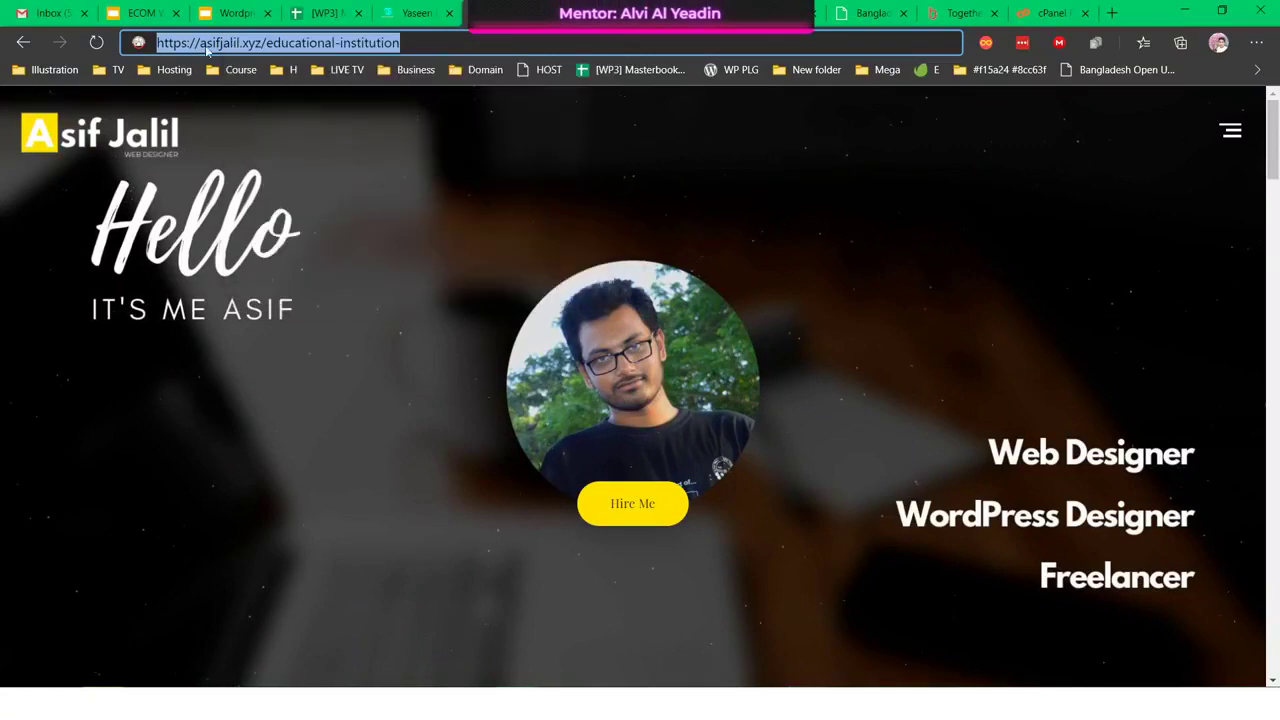
pyautogui.click(872, 12)
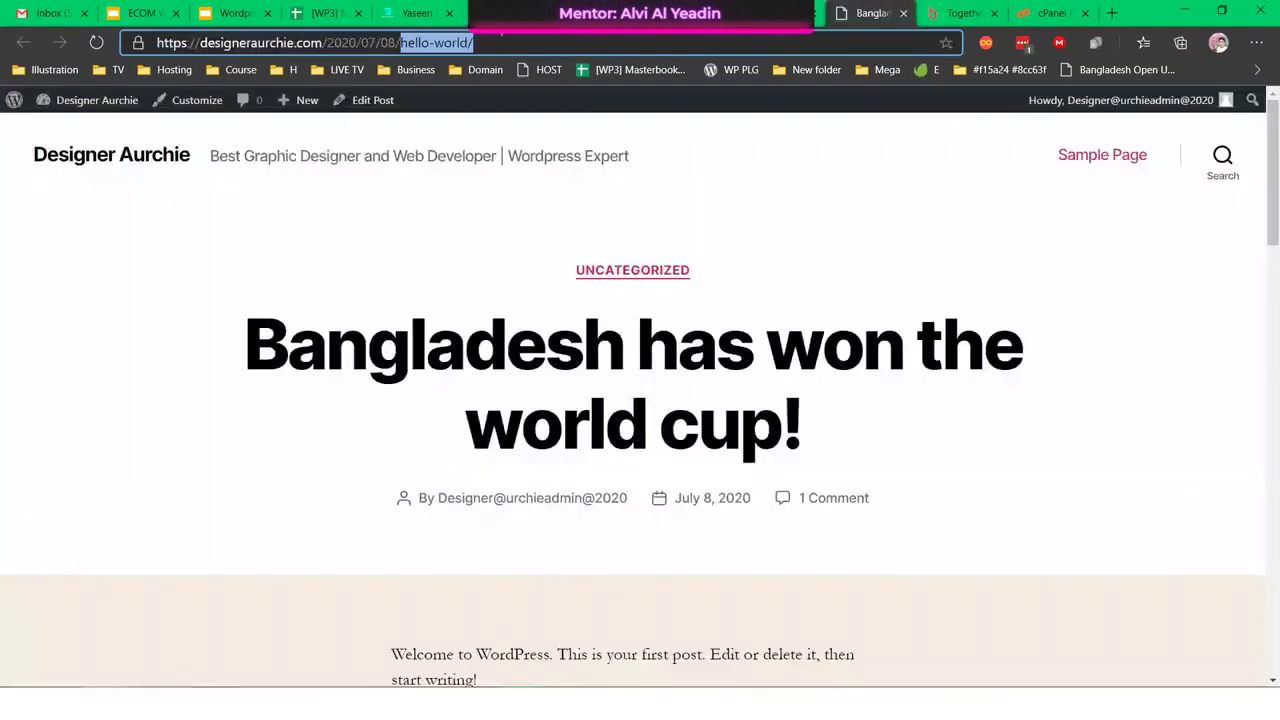
pyautogui.hotkey('ctrl', 'shift', 'Tab')
pyautogui.press('Return')
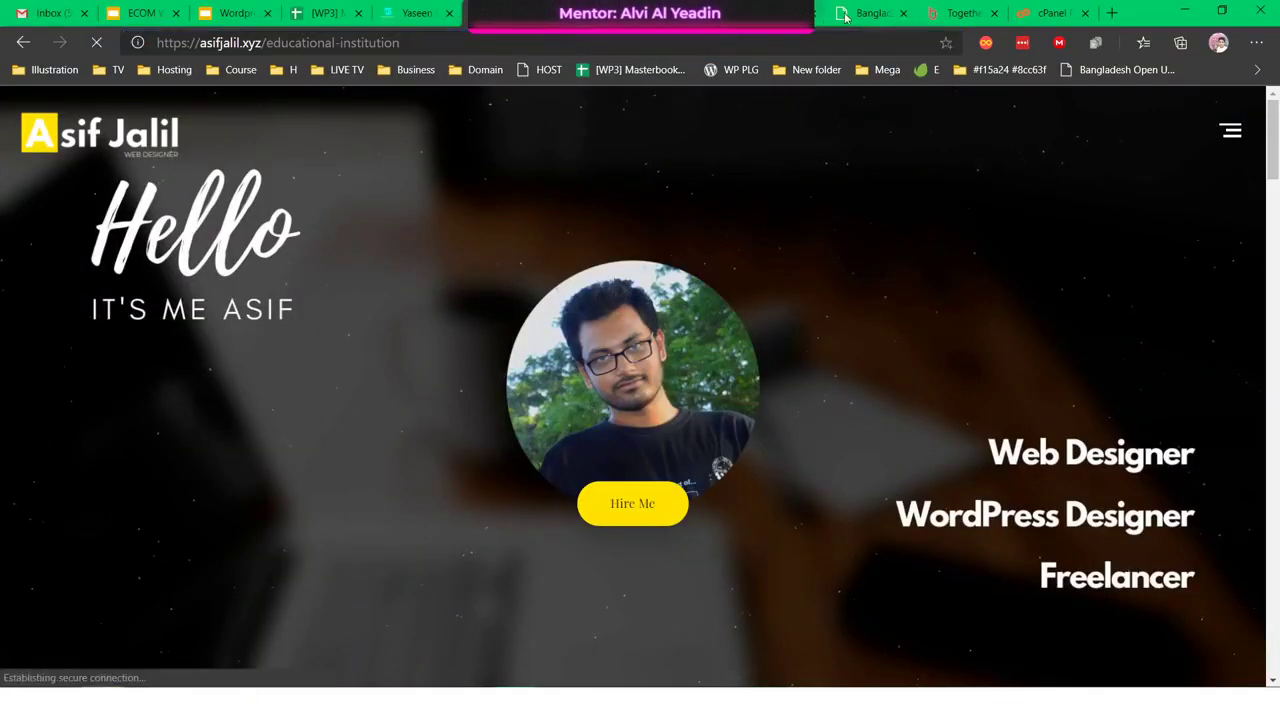
pyautogui.click(785, 13)
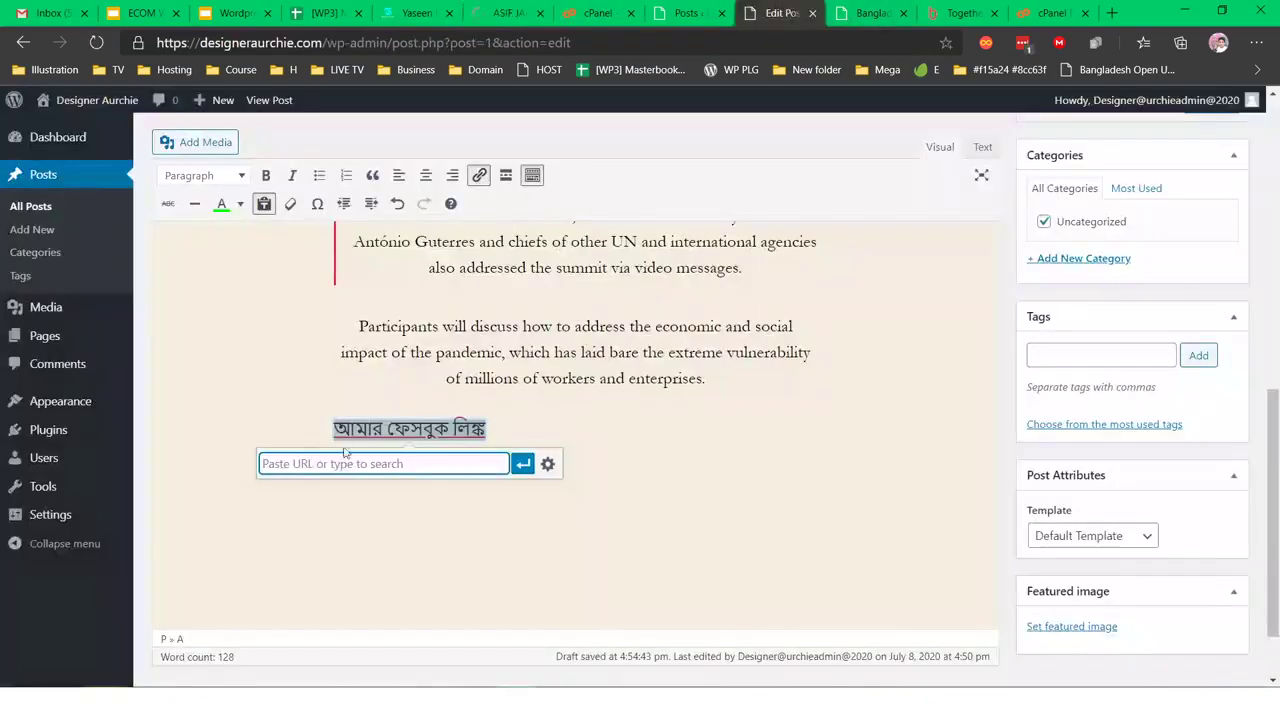
# Link the Bengali text to asifjalil.xyz/educational-institution.
pyautogui.rightClick(316, 467)
pyautogui.click(355, 229)
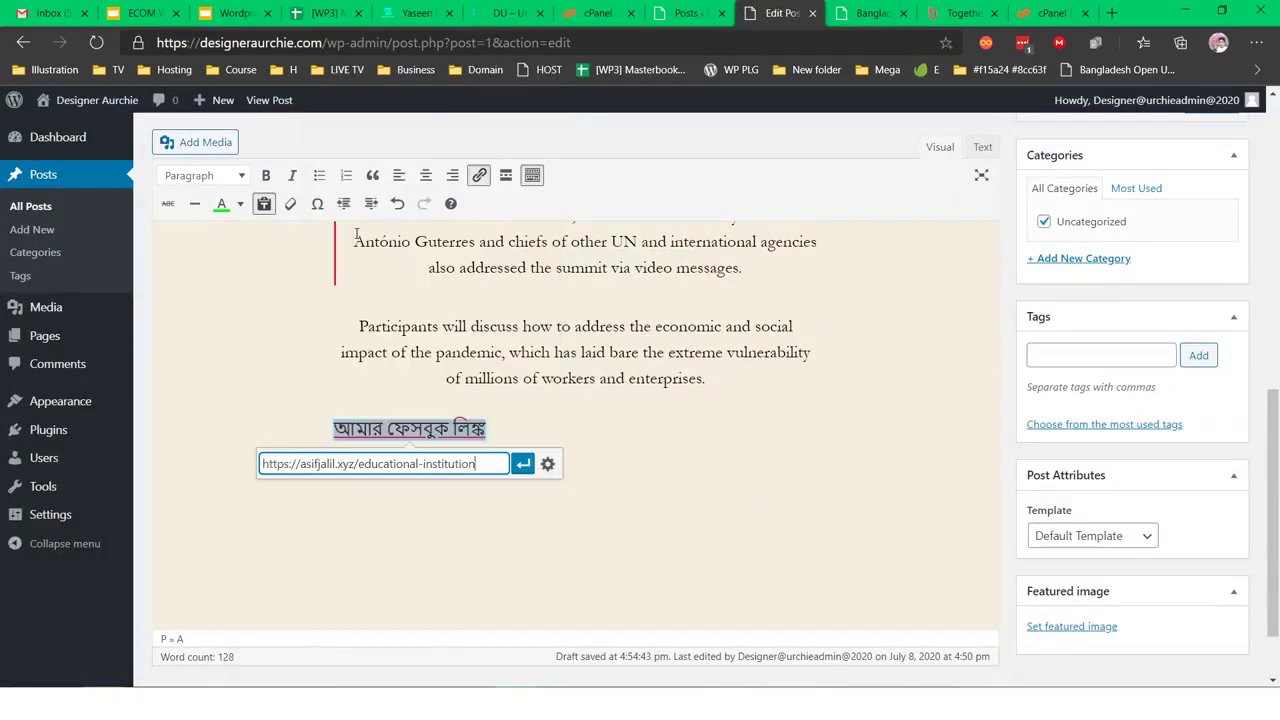
pyautogui.click(523, 463)
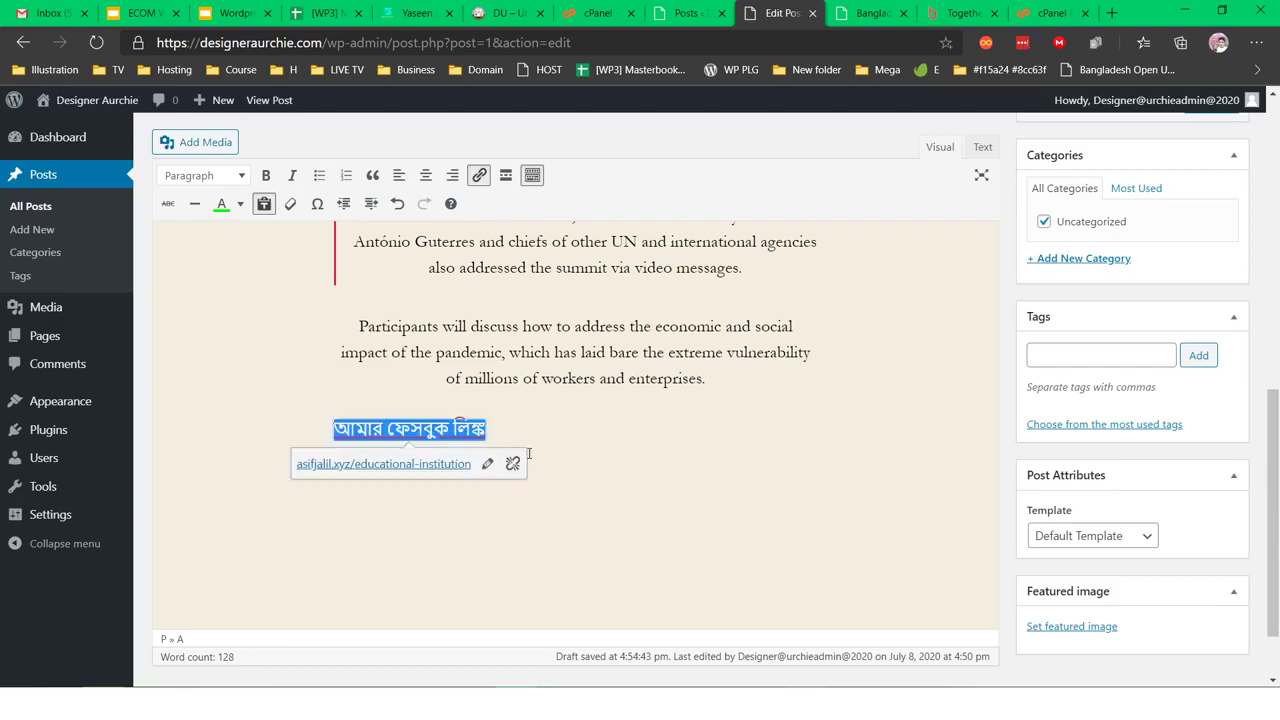
pyautogui.click(540, 451)
pyautogui.click(362, 426)
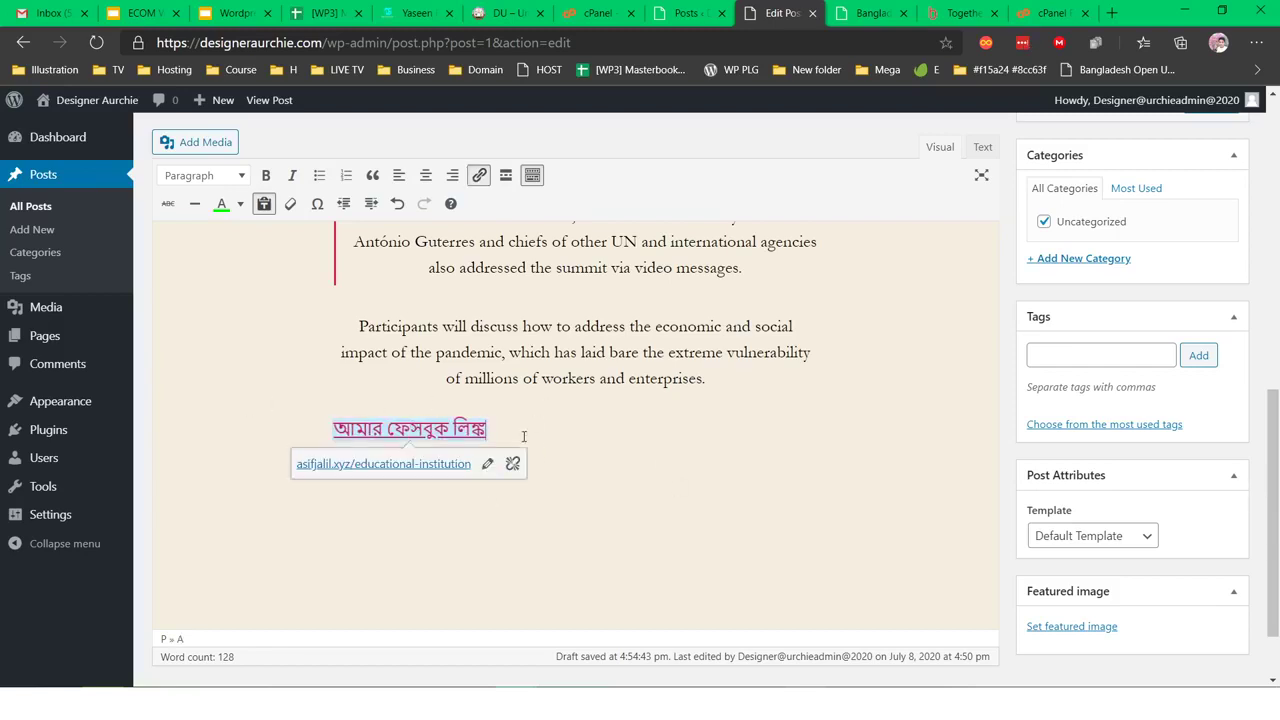
pyautogui.click(674, 476)
# Colour the Bengali link text blue.
pyautogui.moveTo(485, 424); pyautogui.dragTo(326, 426)
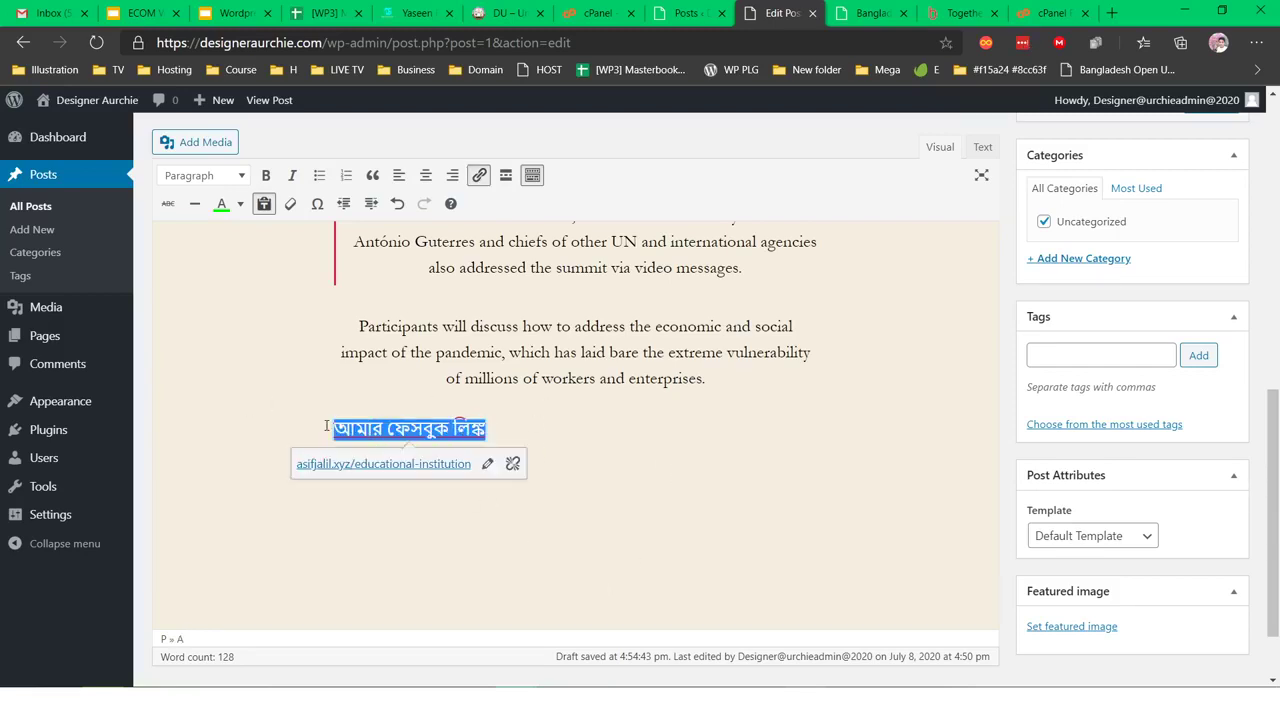
pyautogui.click(240, 204)
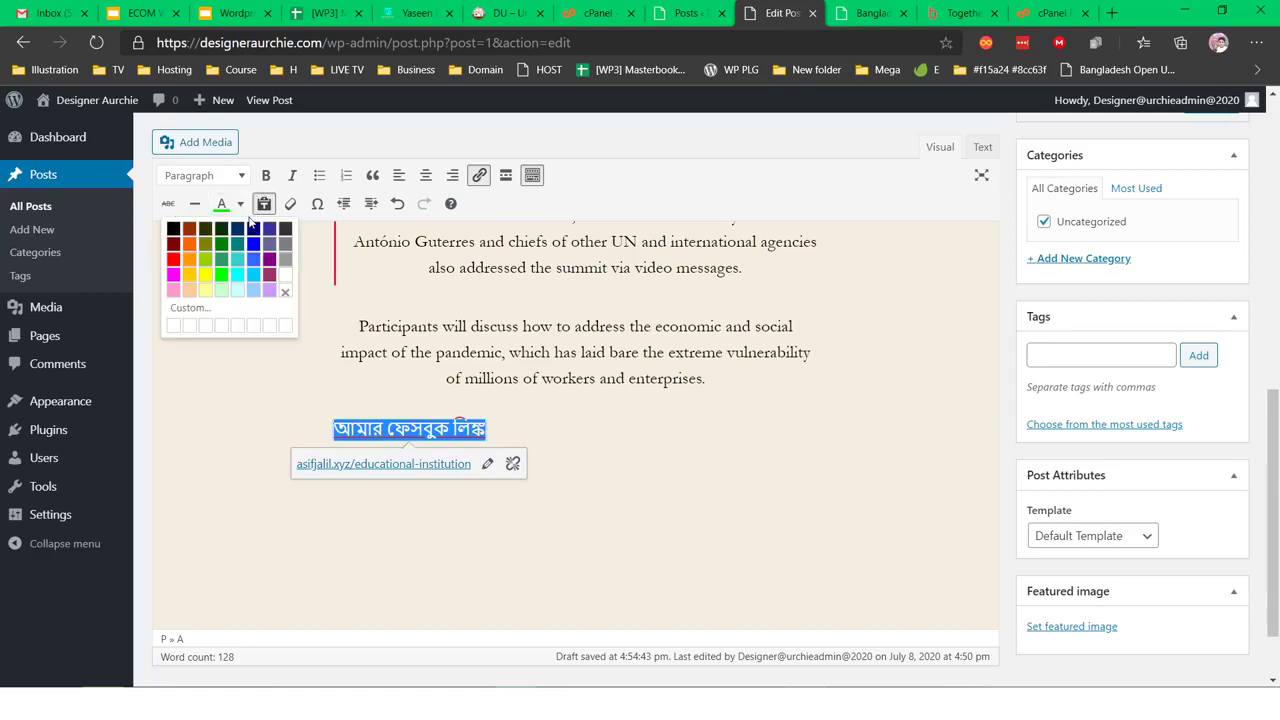
pyautogui.click(253, 244)
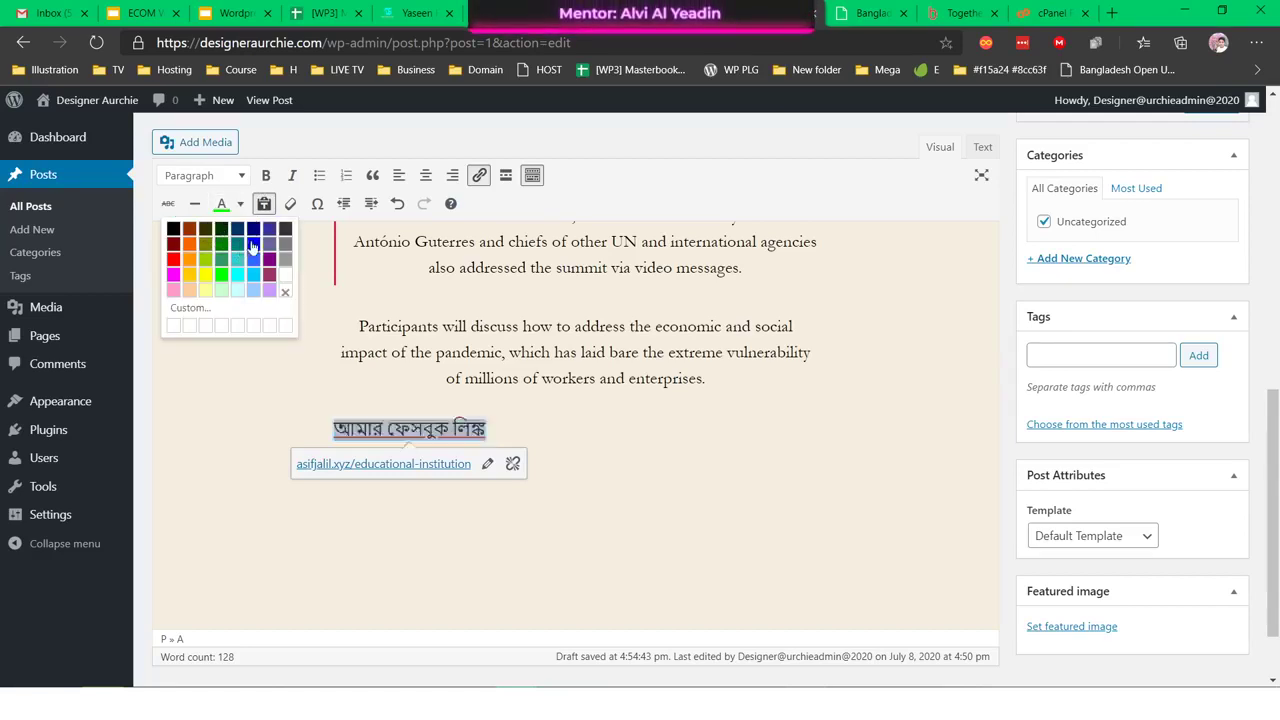
# Insert a Read More divider on a new line after 'enterprises.'.
pyautogui.click(747, 385)
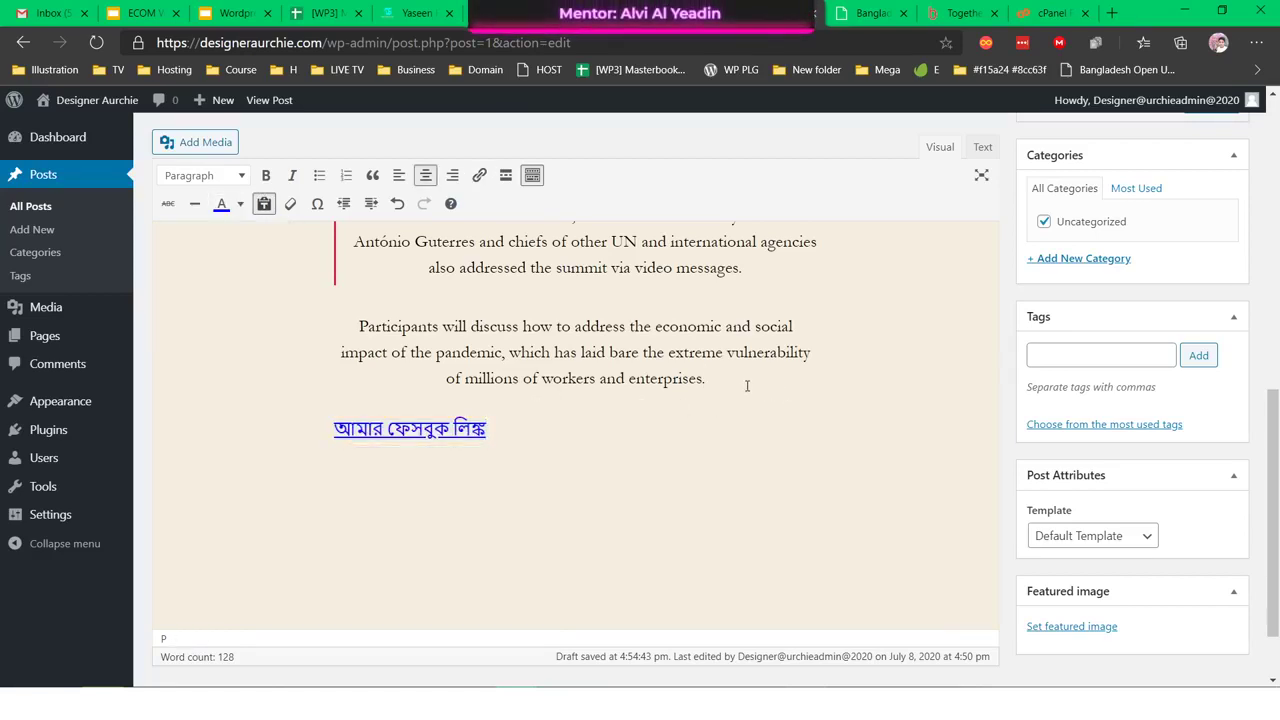
pyautogui.press('Return')
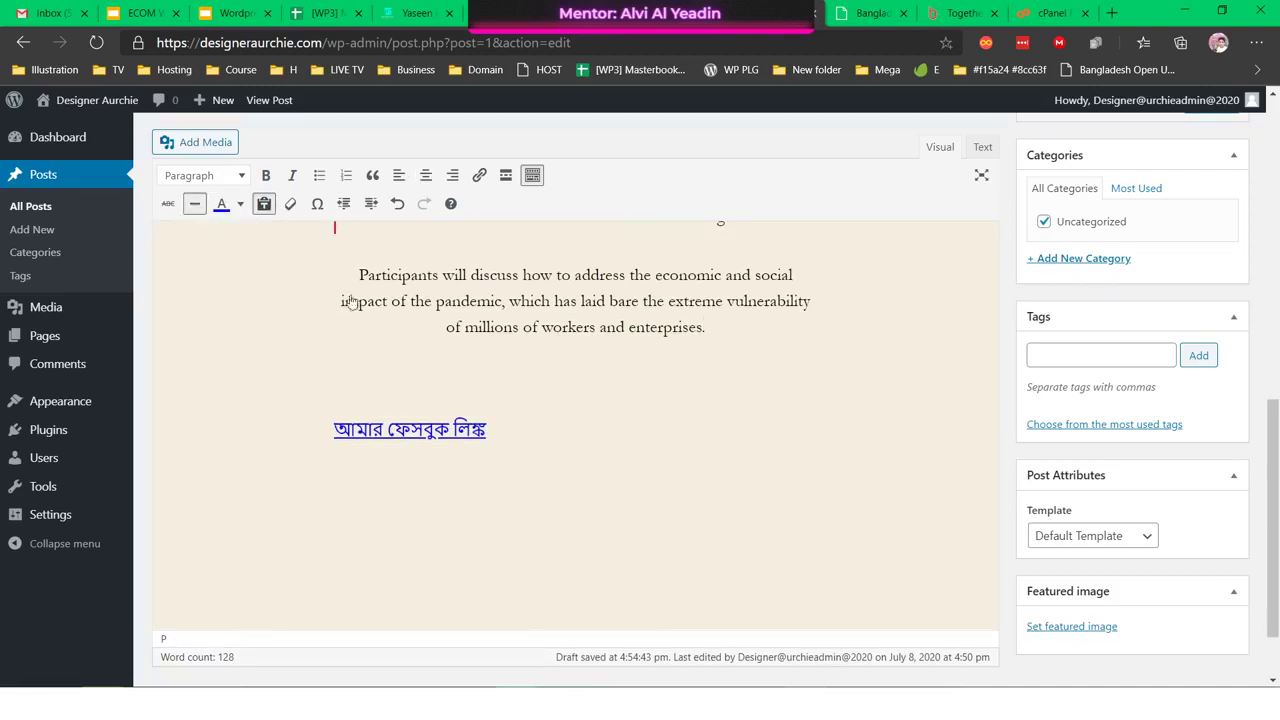
pyautogui.hotkey('alt', 'shift', 't')
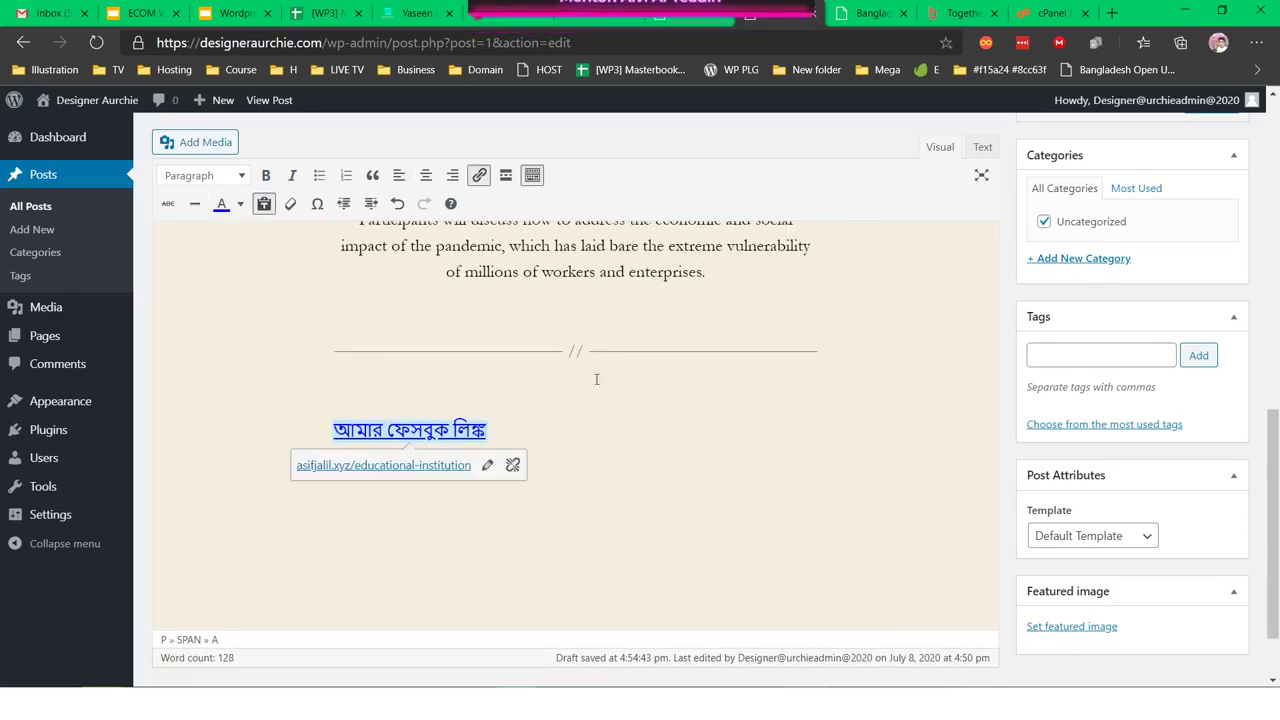
# Place the caret at the end of the Bangla link text.
pyautogui.scroll(1, 623, 273)
pyautogui.scroll(1, 624, 272)
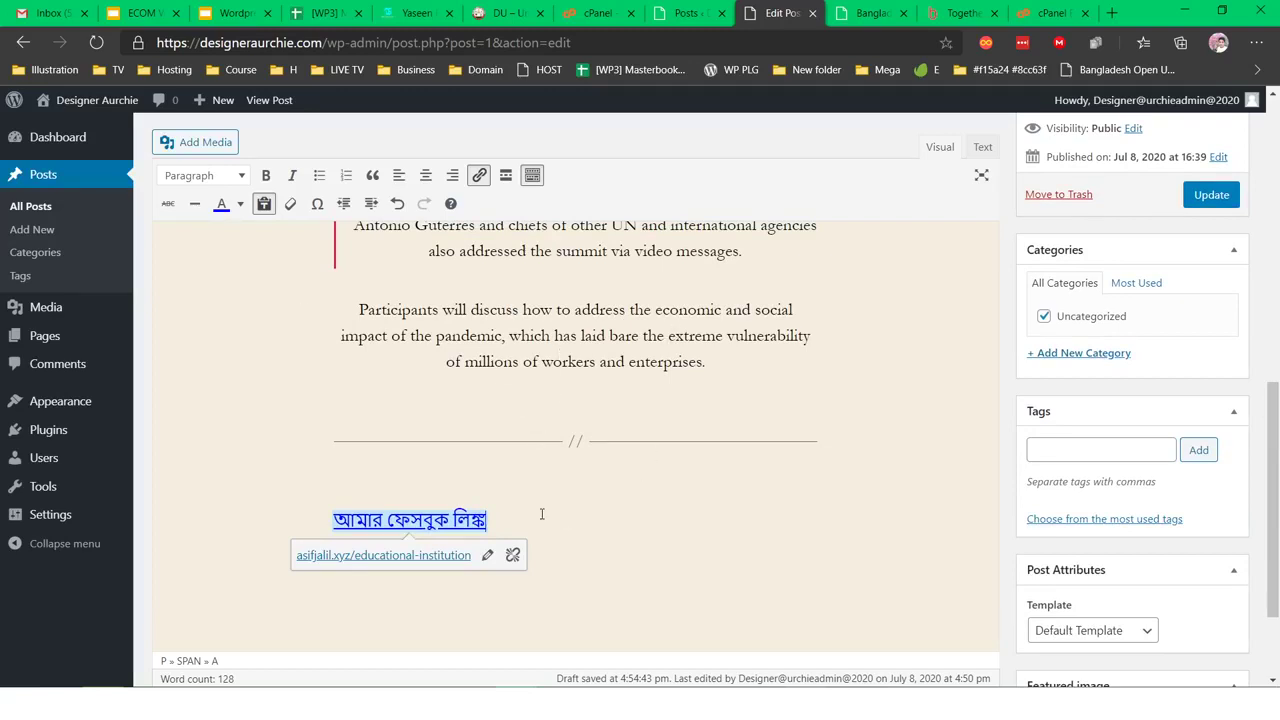
pyautogui.moveTo(541, 514); pyautogui.dragTo(314, 514)
pyautogui.press('Right')
# In the Bangla link's full Link options, append ' BD' to its link text, then view Demo University.
pyautogui.click(486, 557)
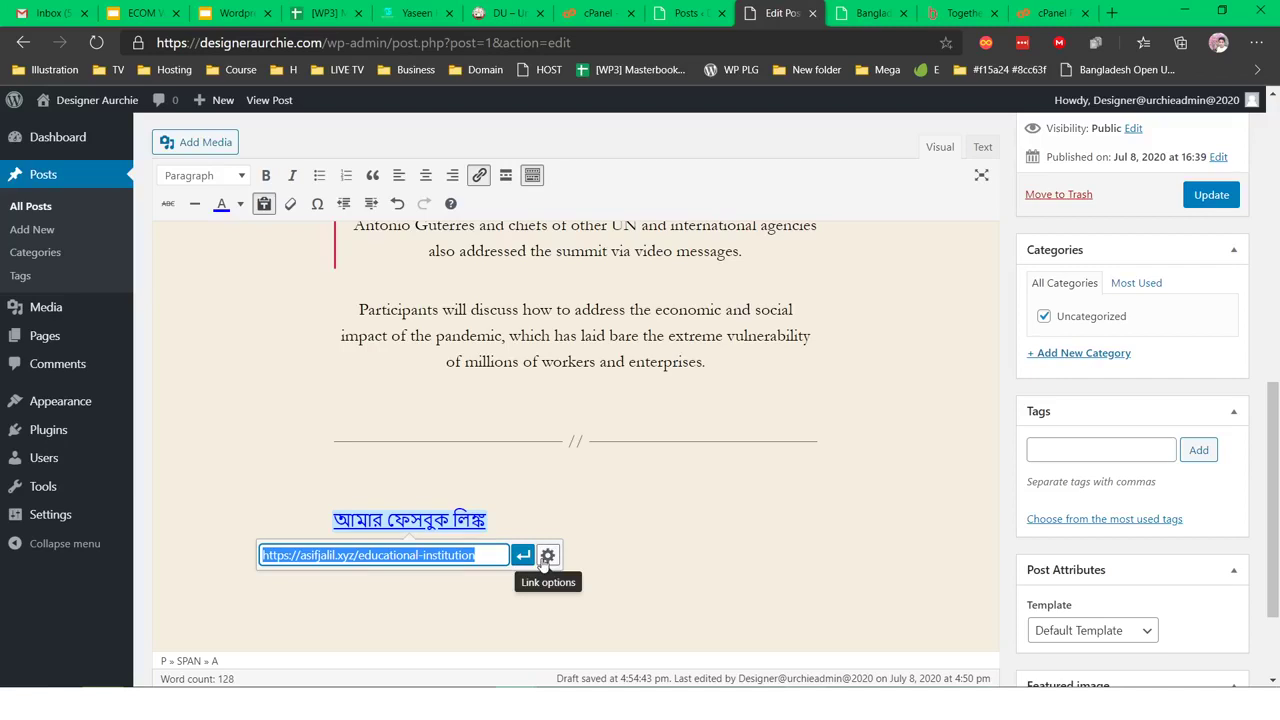
pyautogui.click(546, 557)
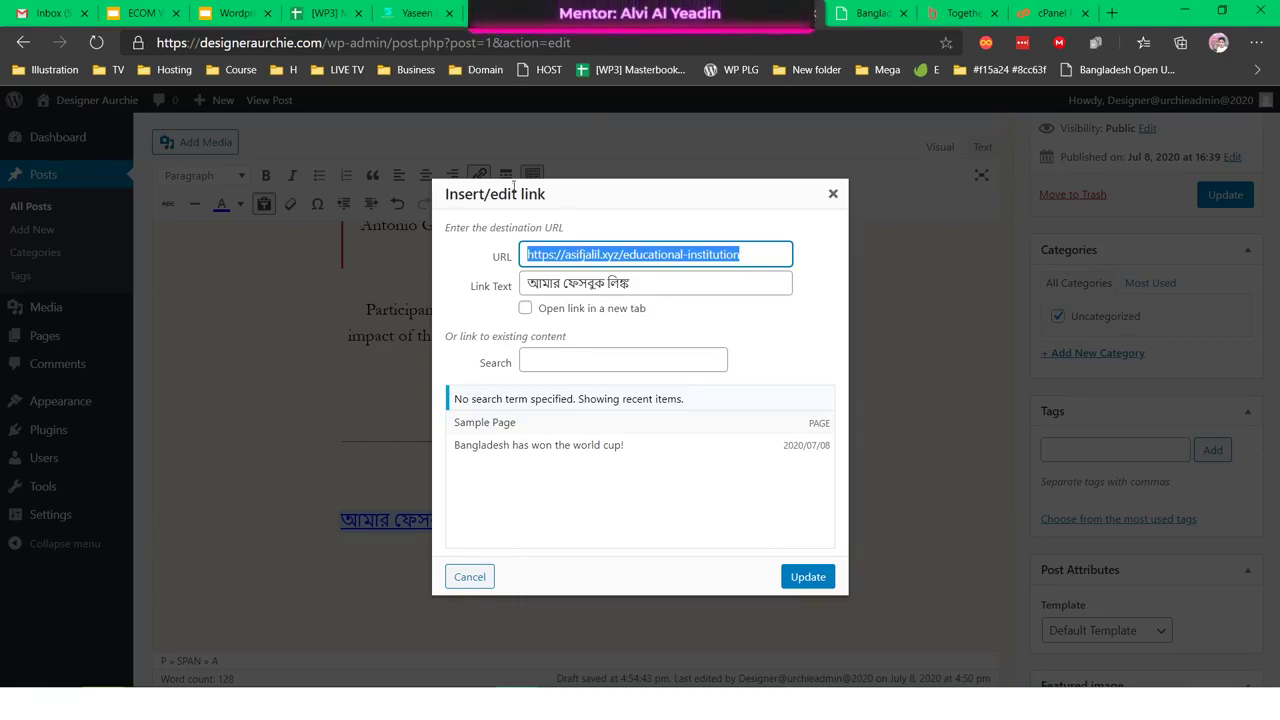
pyautogui.click(518, 320)
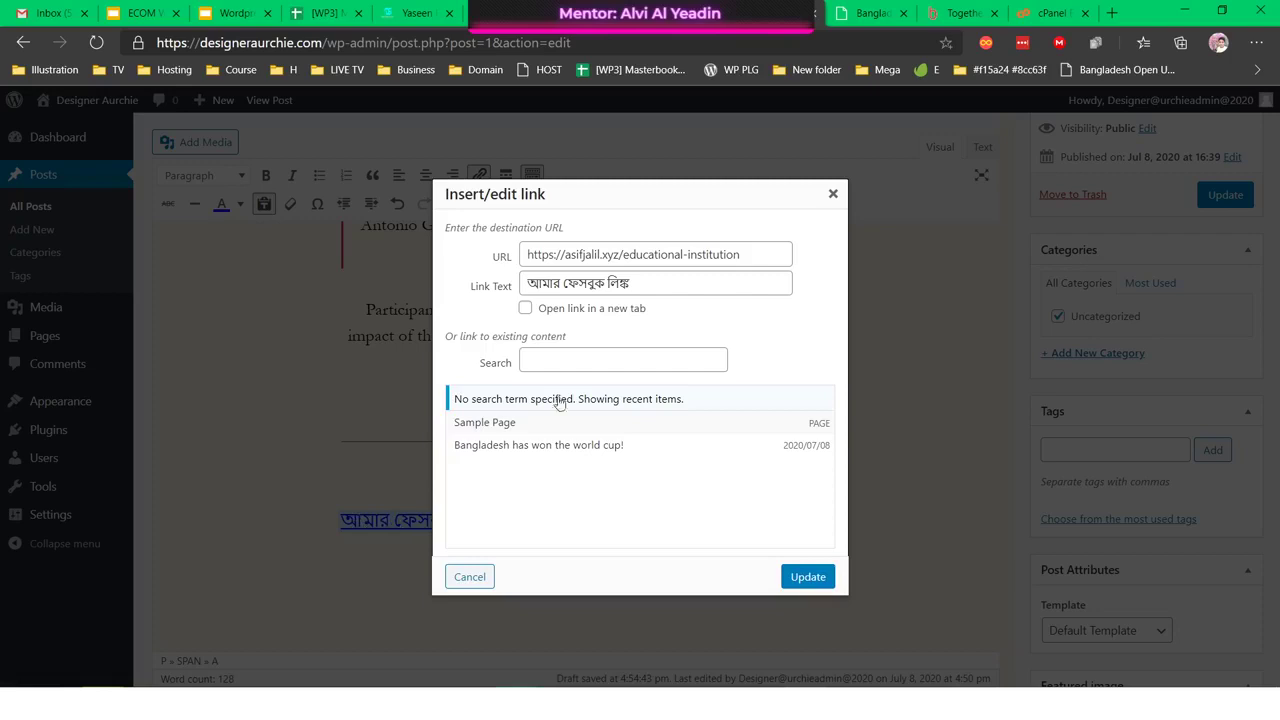
pyautogui.click(643, 288)
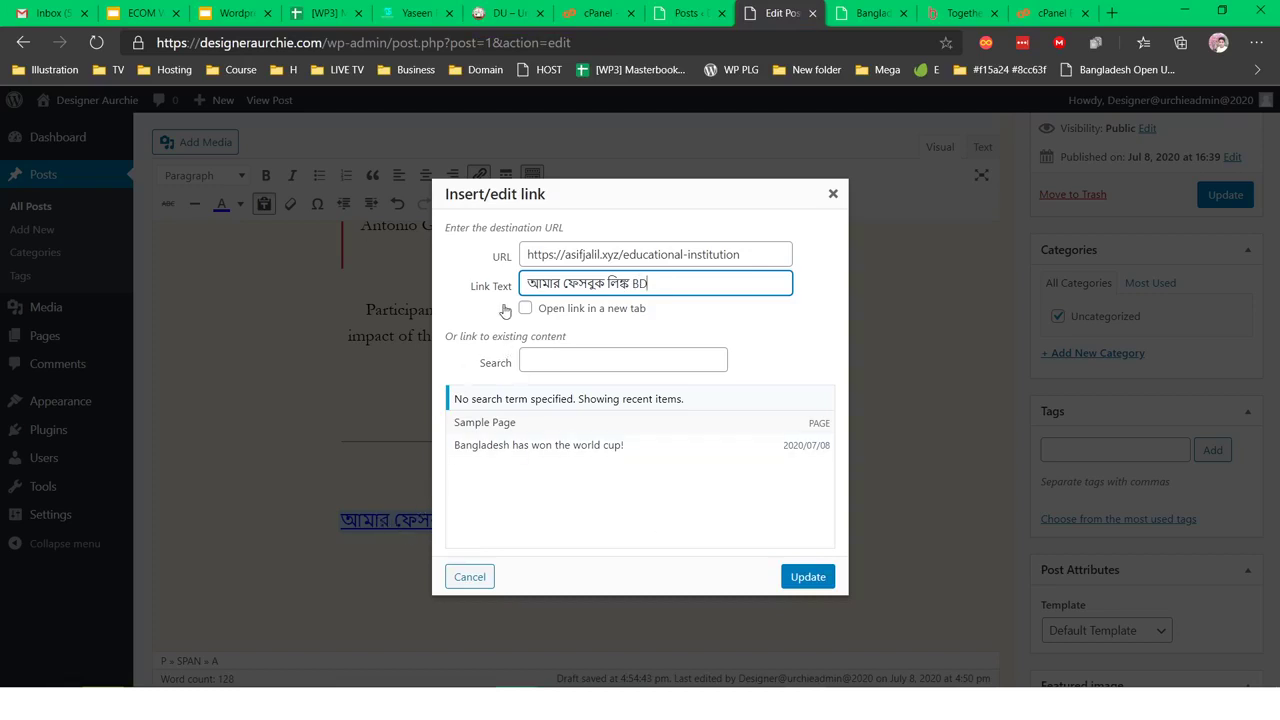
pyautogui.click(497, 12)
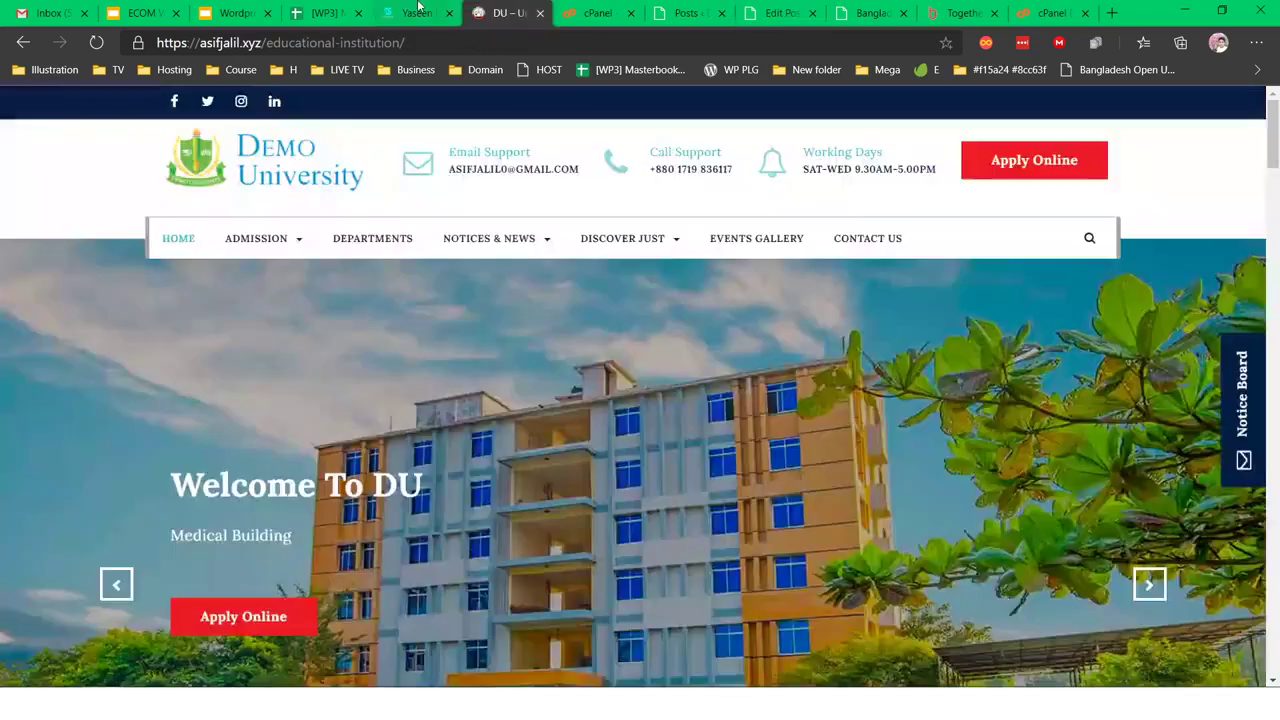
# Open Demo University's About Vice Chancellor page via DISCOVER JUST, then go back to WordPress.
pyautogui.click(620, 242)
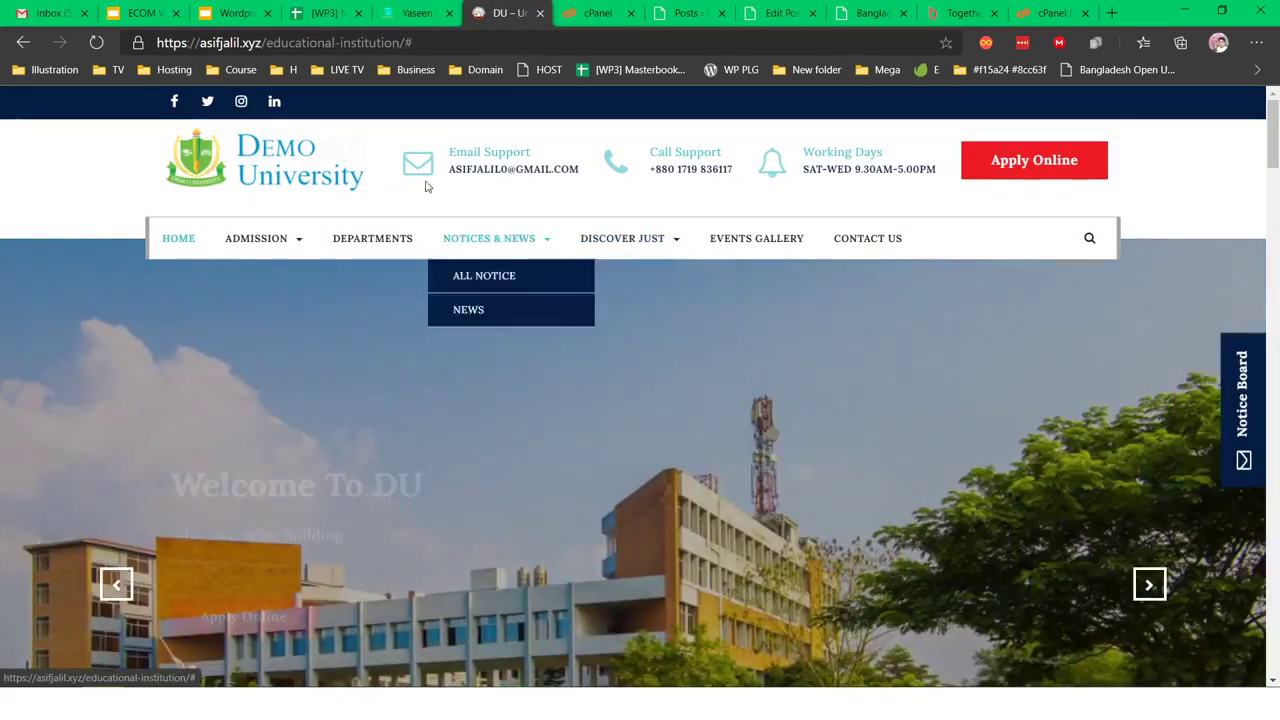
pyautogui.moveTo(620, 240)
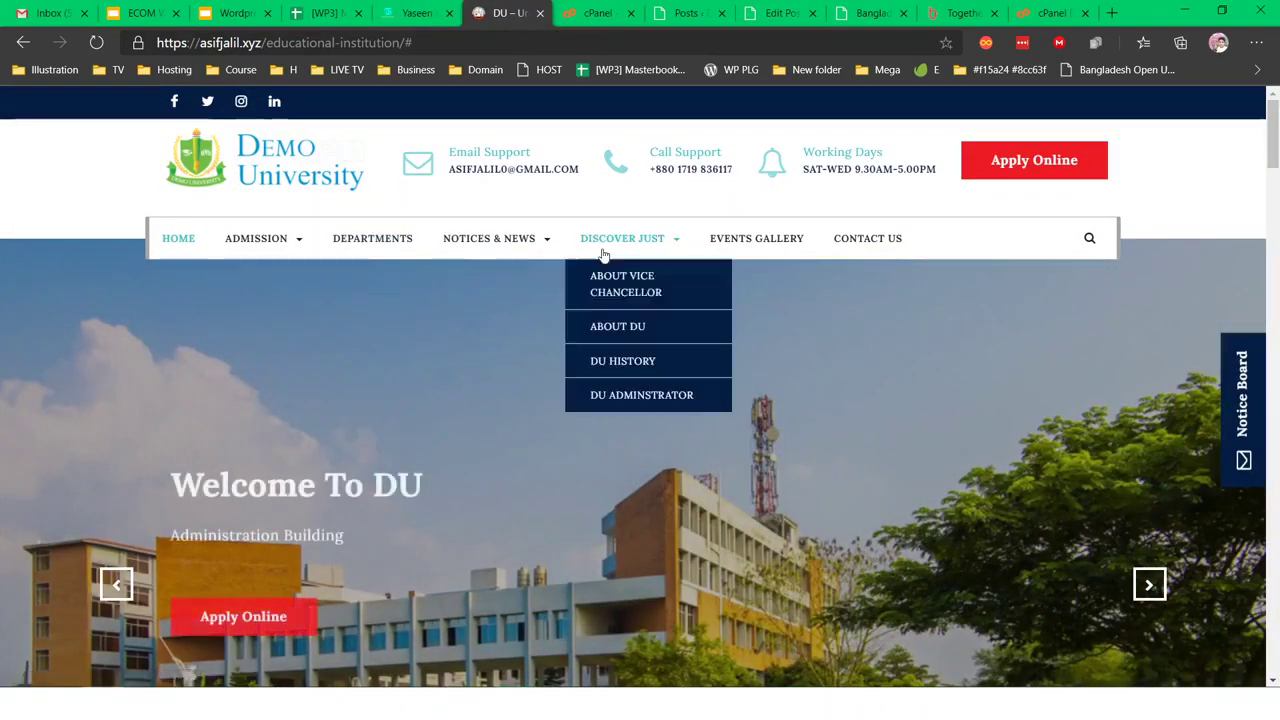
pyautogui.click(605, 296)
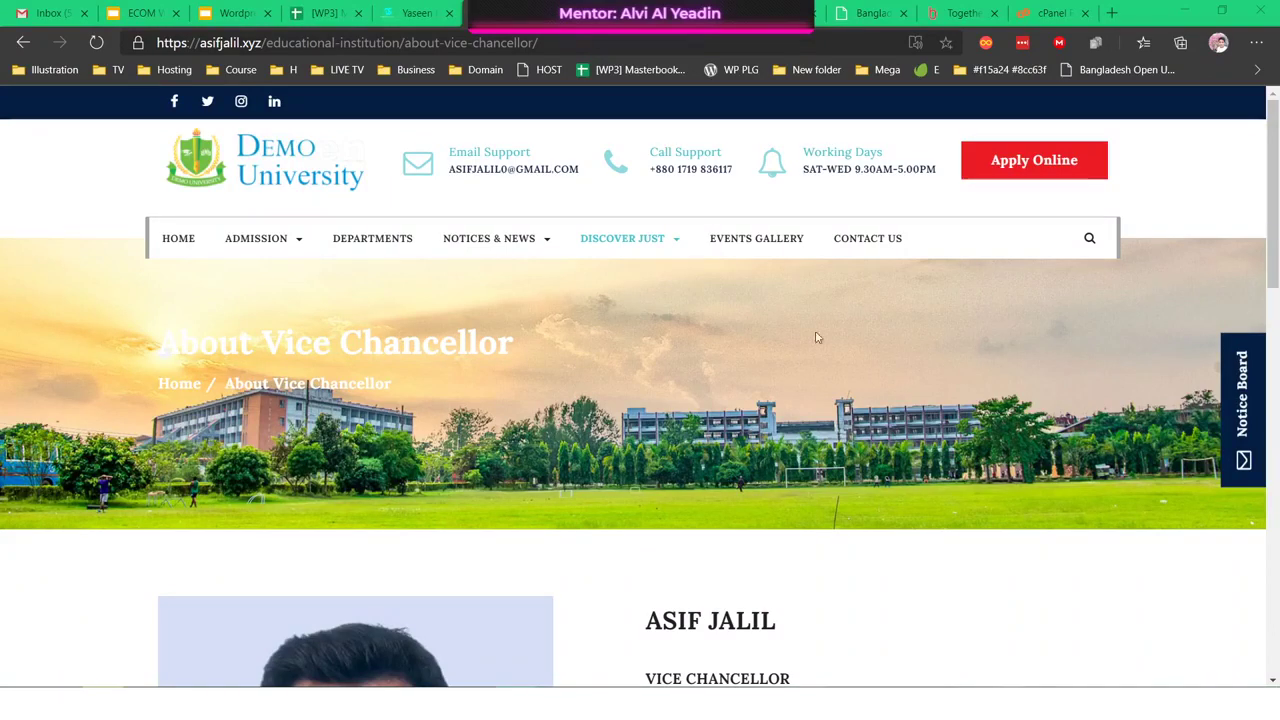
pyautogui.click(818, 10)
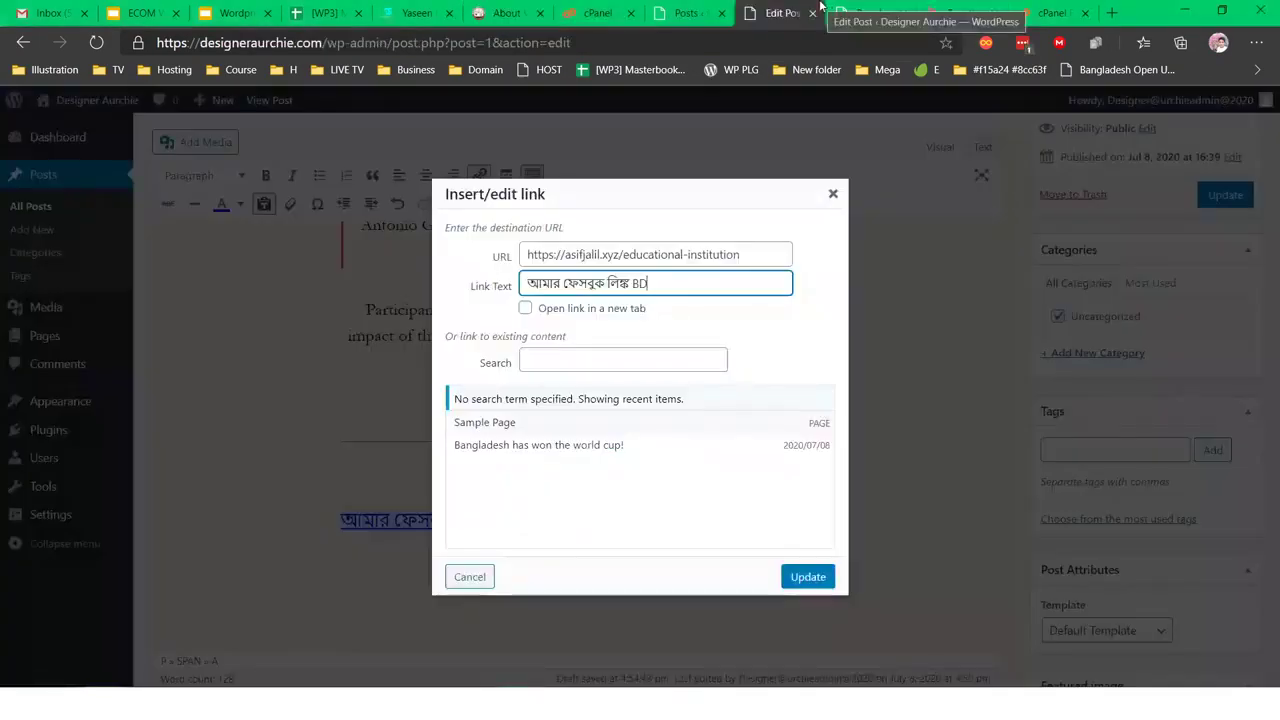
# Set the Bangla link to open in a new tab and update it.
pyautogui.click(525, 308)
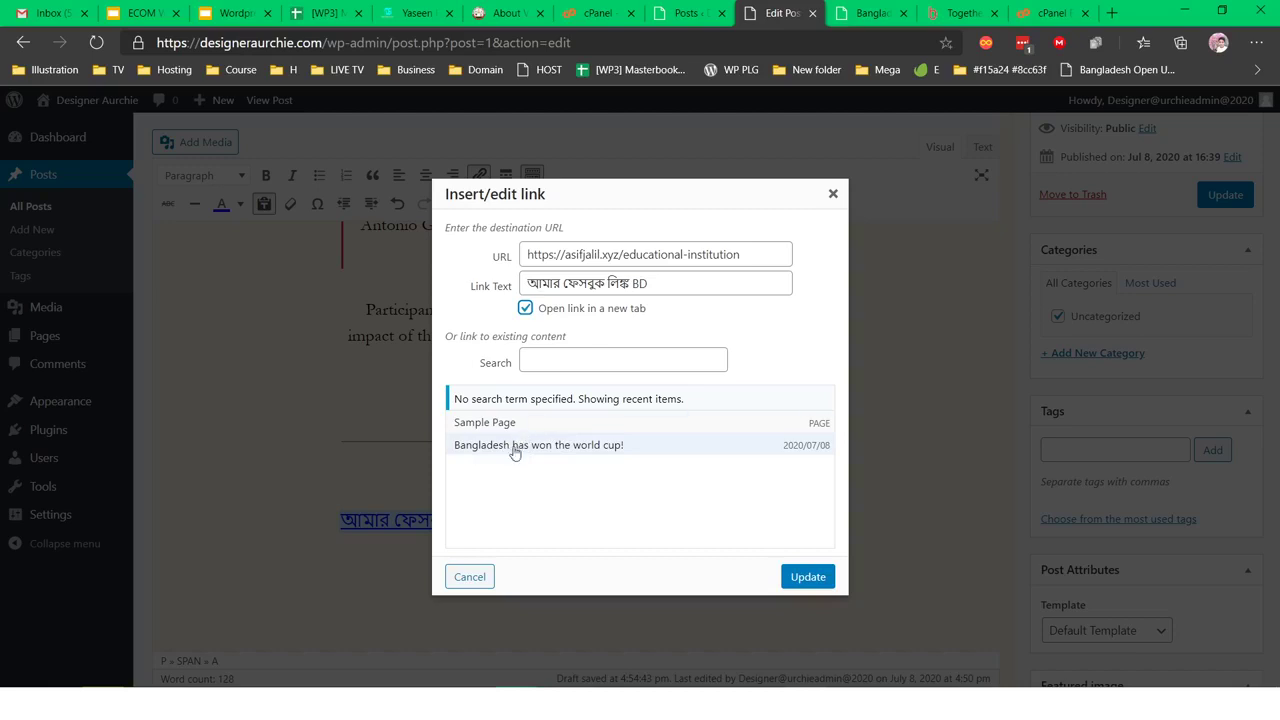
pyautogui.click(810, 577)
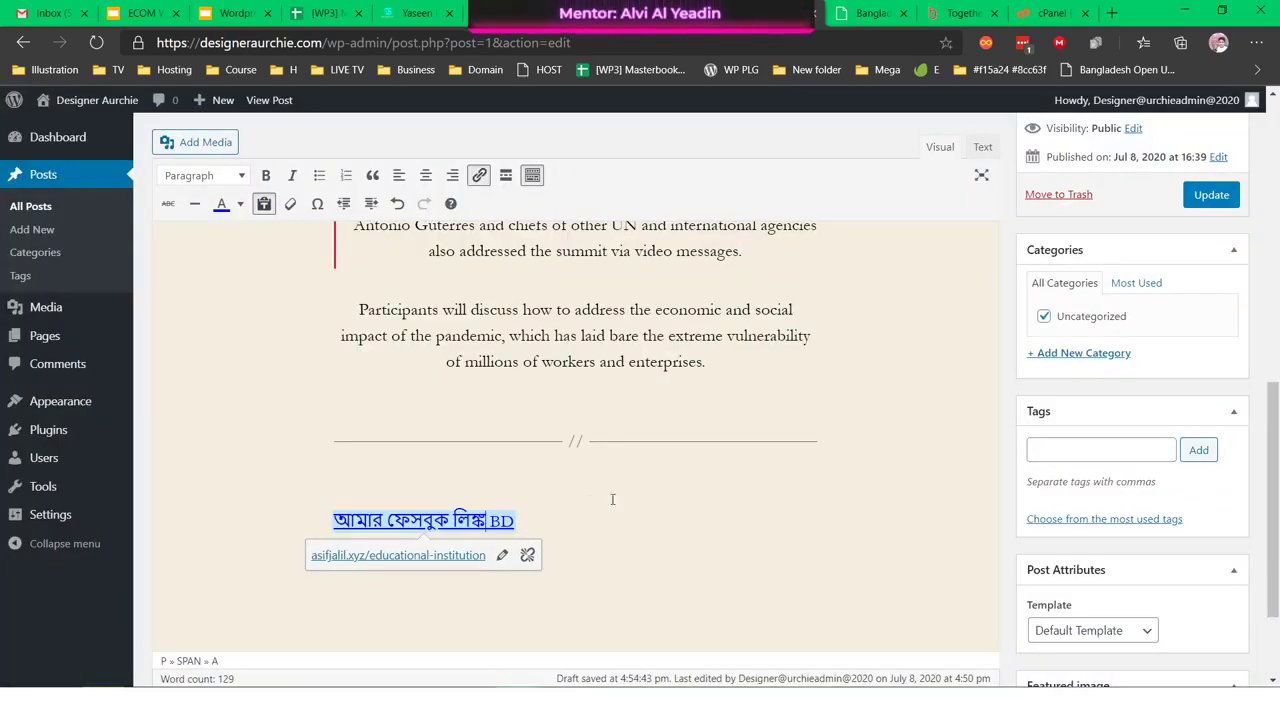
pyautogui.click(317, 203)
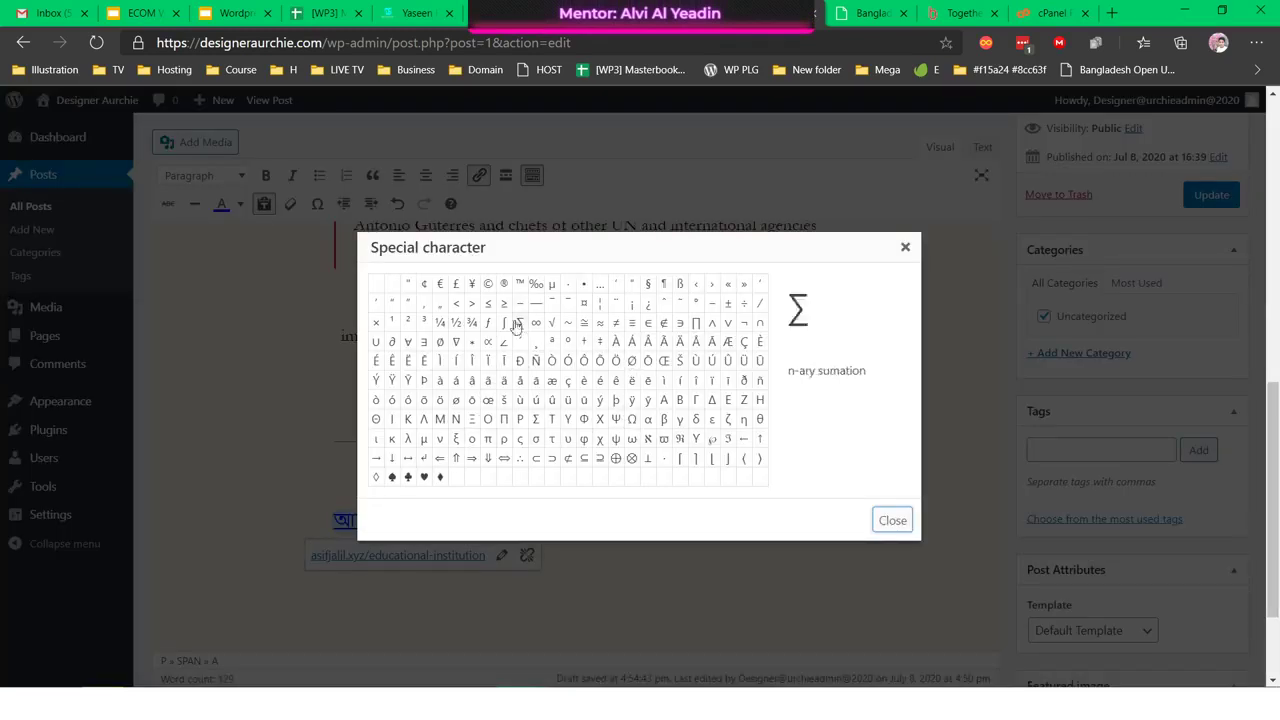
# Add © after BD and a new ♥↓ line below the link.
pyautogui.click(489, 285)
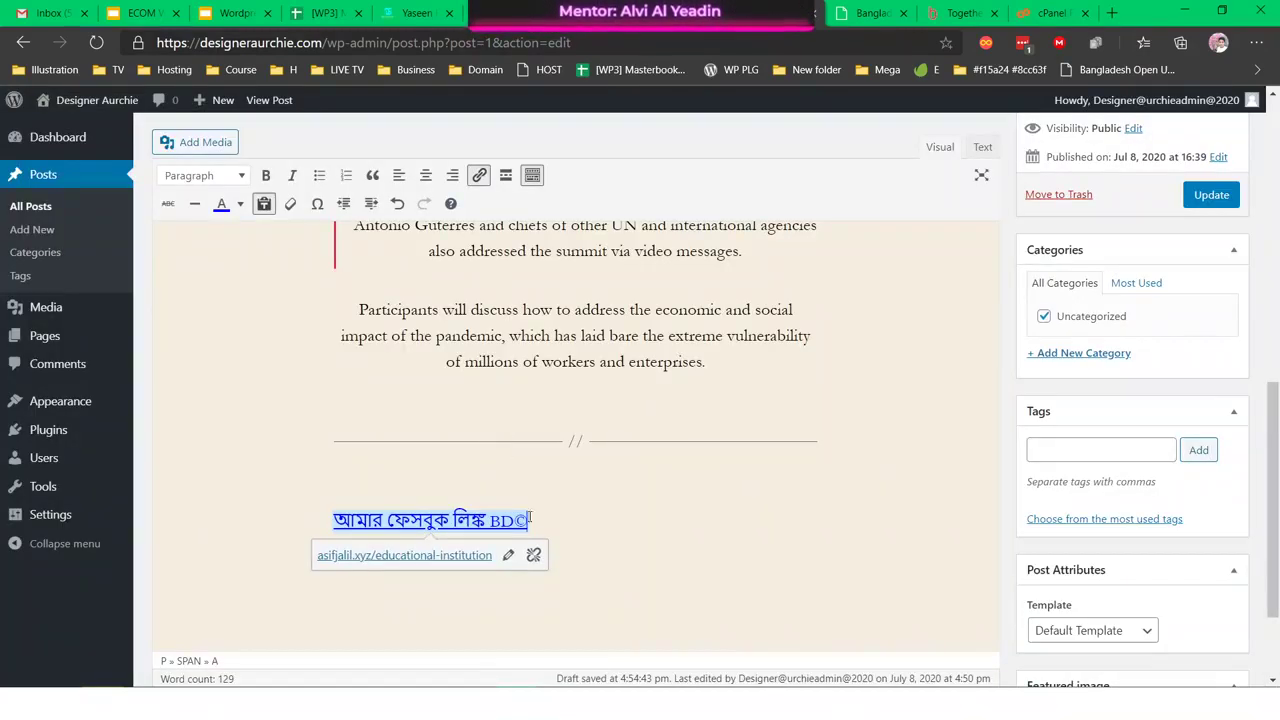
pyautogui.press('Return')
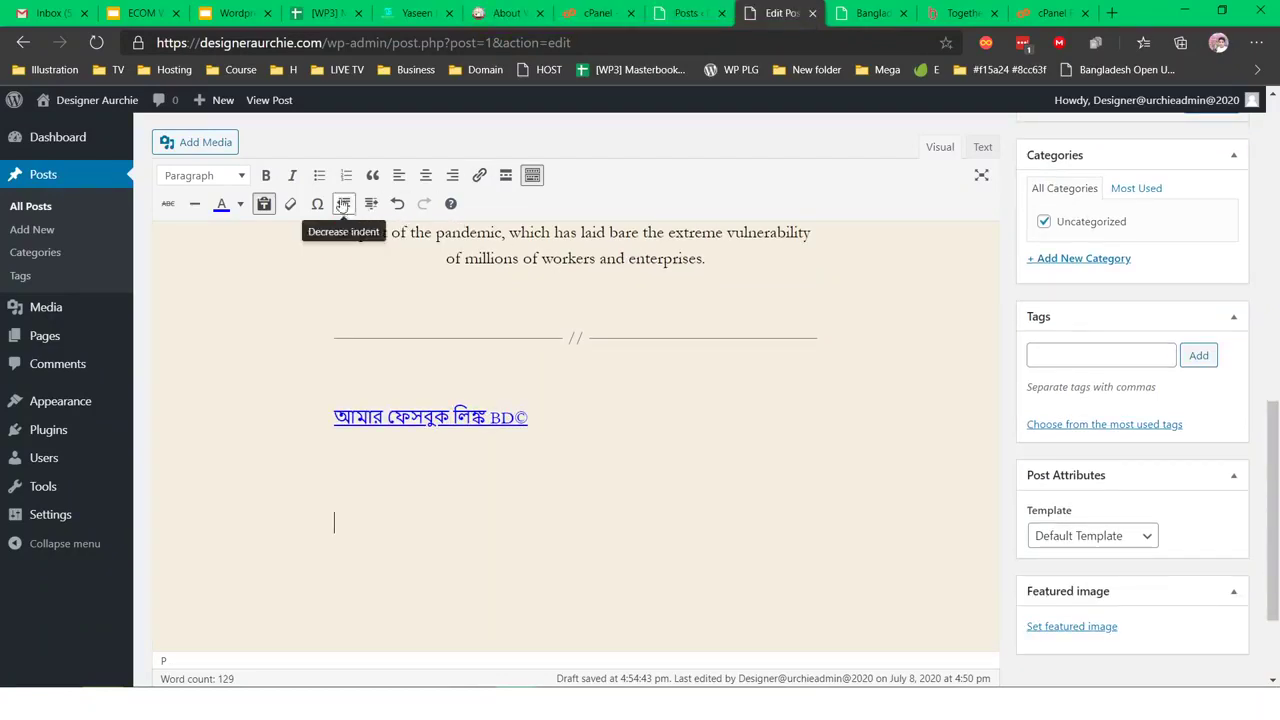
pyautogui.click(317, 203)
pyautogui.click(424, 478)
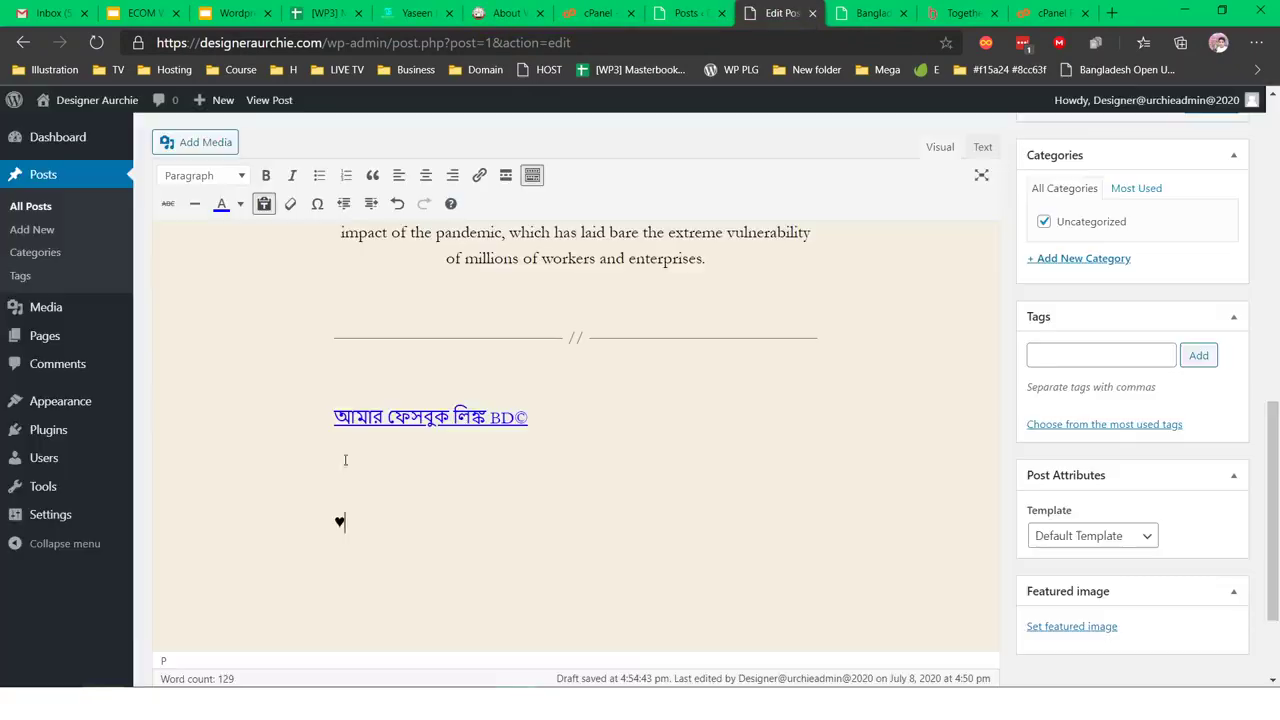
pyautogui.click(317, 203)
pyautogui.click(392, 458)
# Insert ⇒ at the start of the Bangla link line.
pyautogui.press('Up')
pyautogui.click(317, 203)
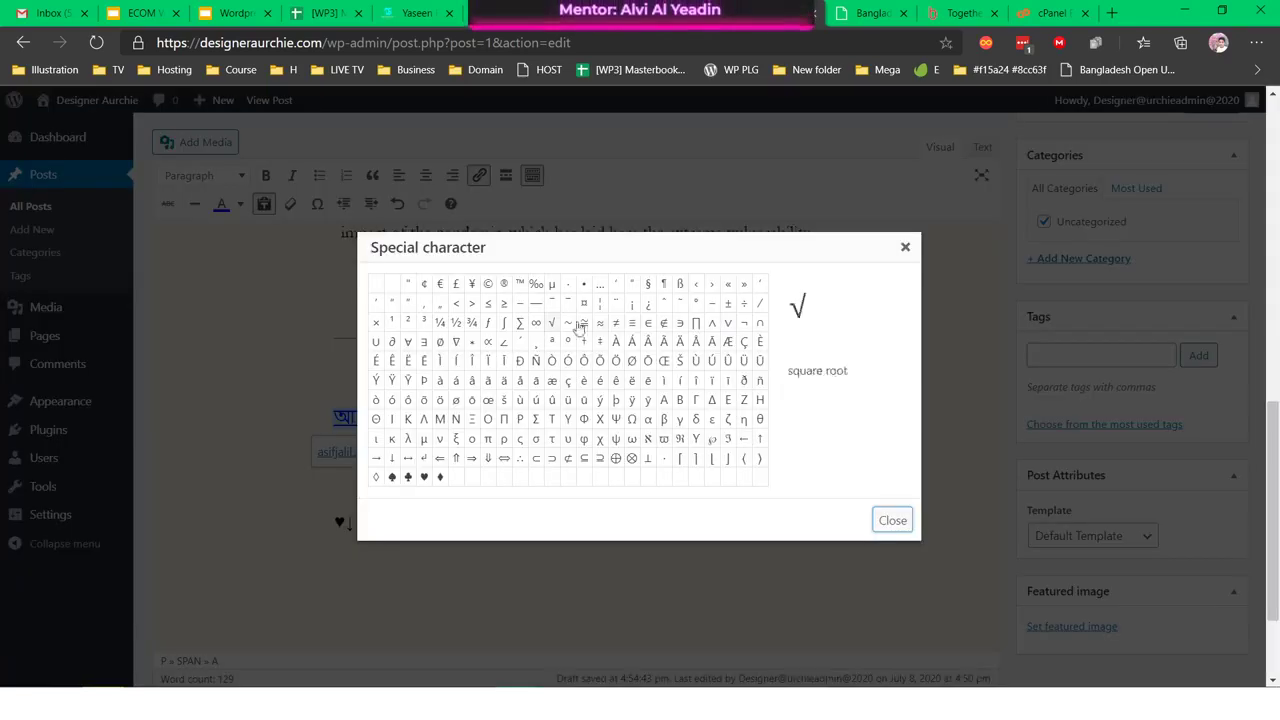
pyautogui.click(474, 464)
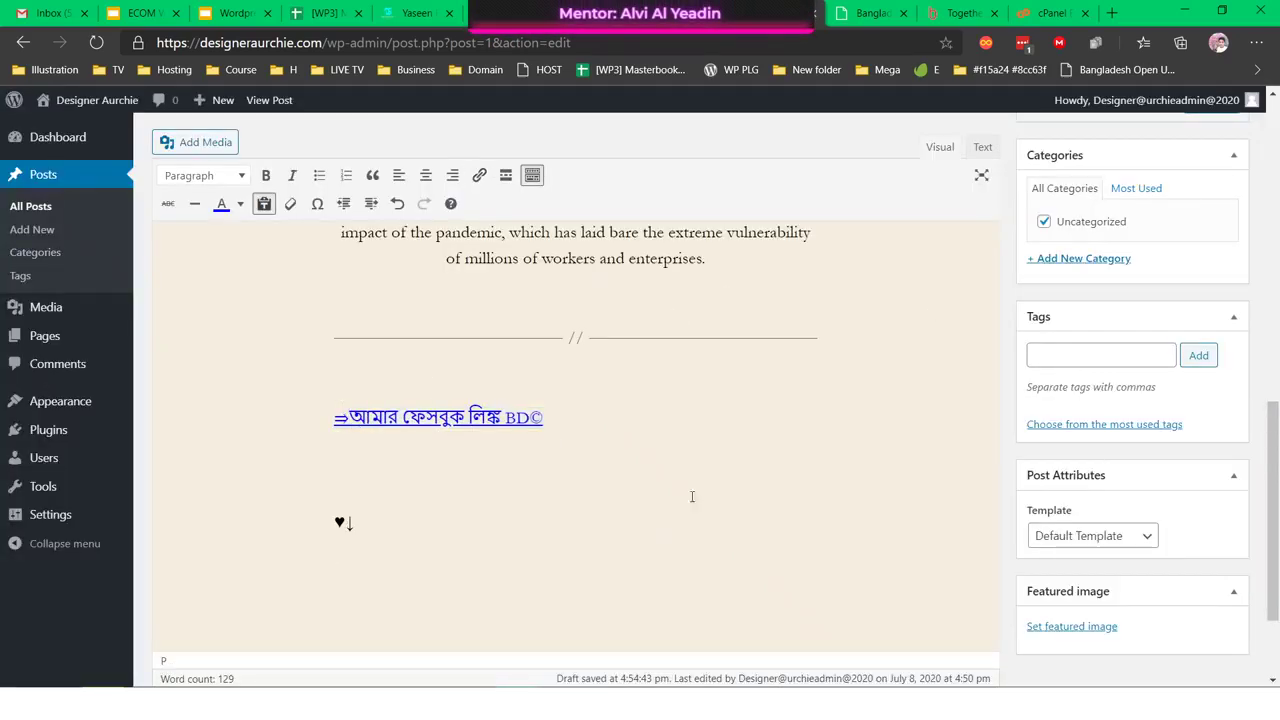
pyautogui.scroll(-1, 691, 496)
pyautogui.scroll(10, 556, 486)
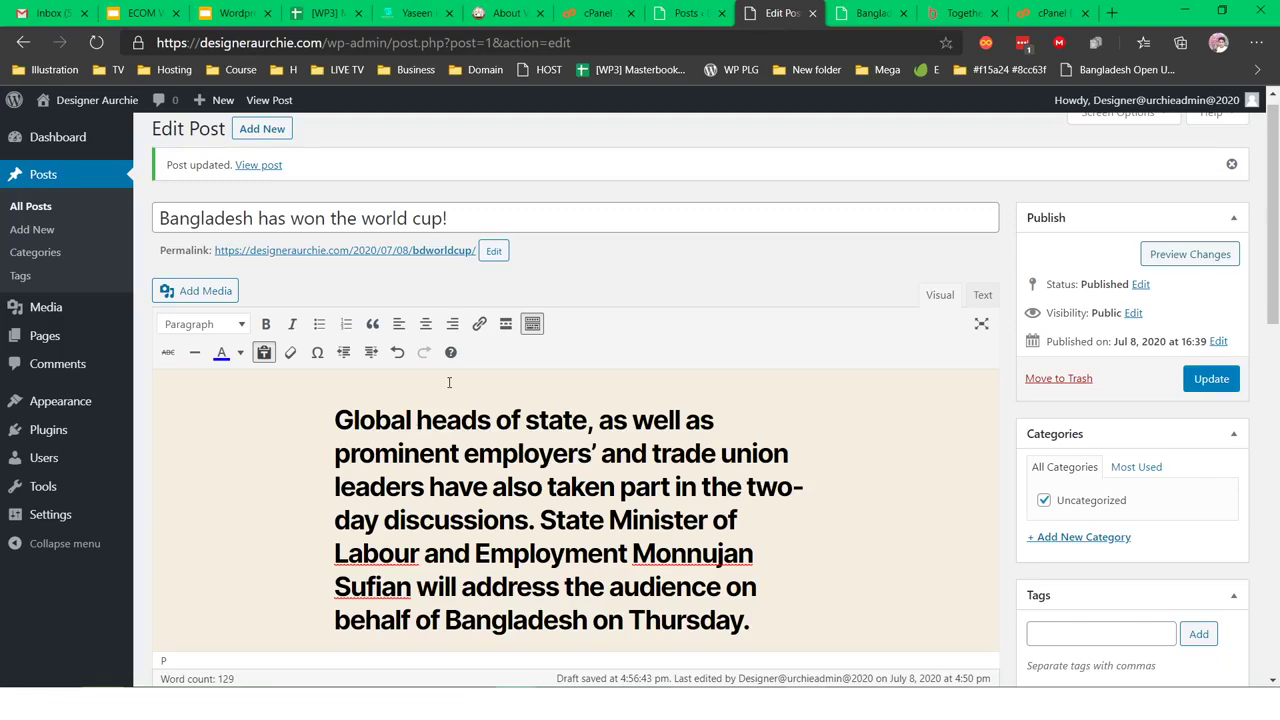
# Glance at the public post and the WordPress installation summary, then return to the editor.
pyautogui.click(840, 8)
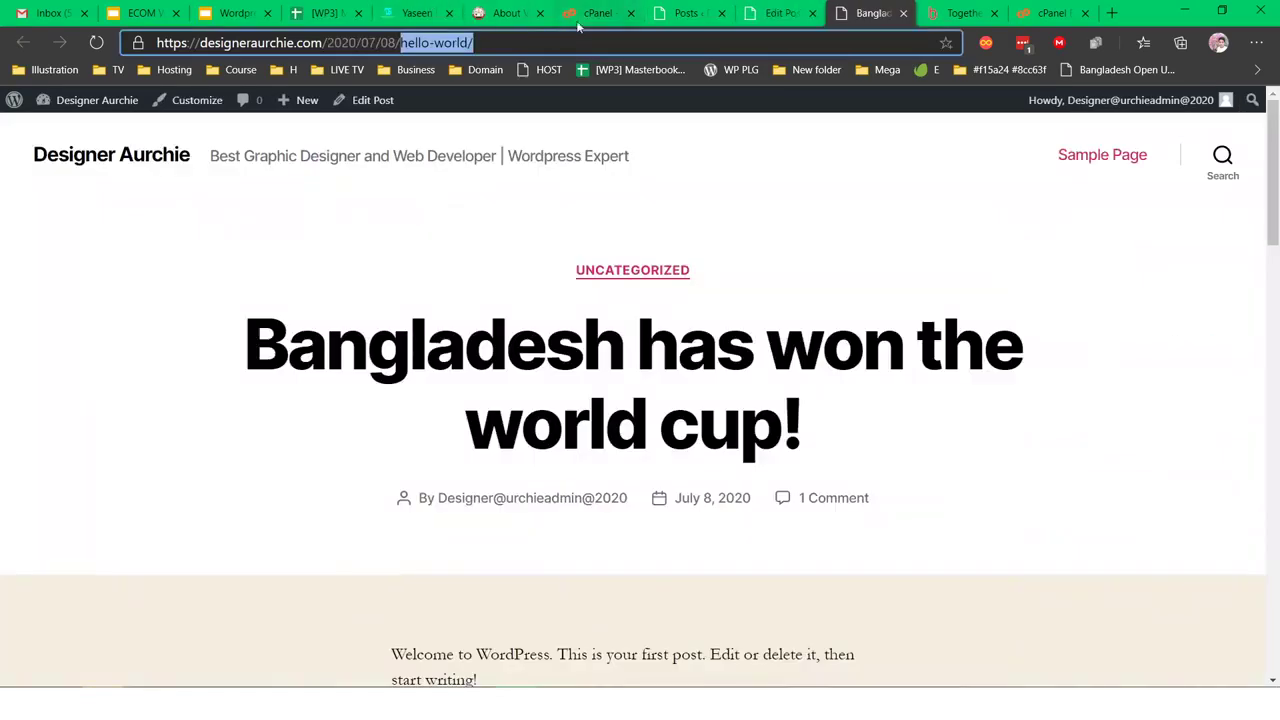
pyautogui.click(432, 22)
pyautogui.scroll(-3, 697, 400)
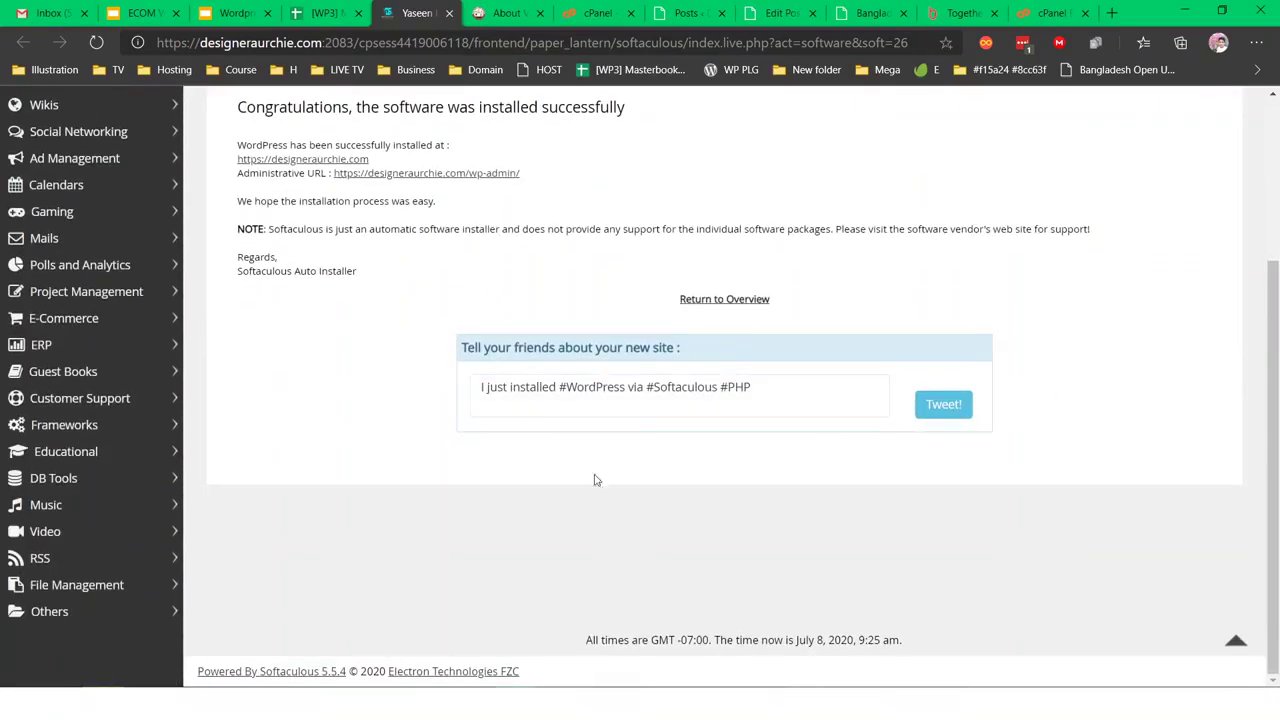
pyautogui.click(778, 12)
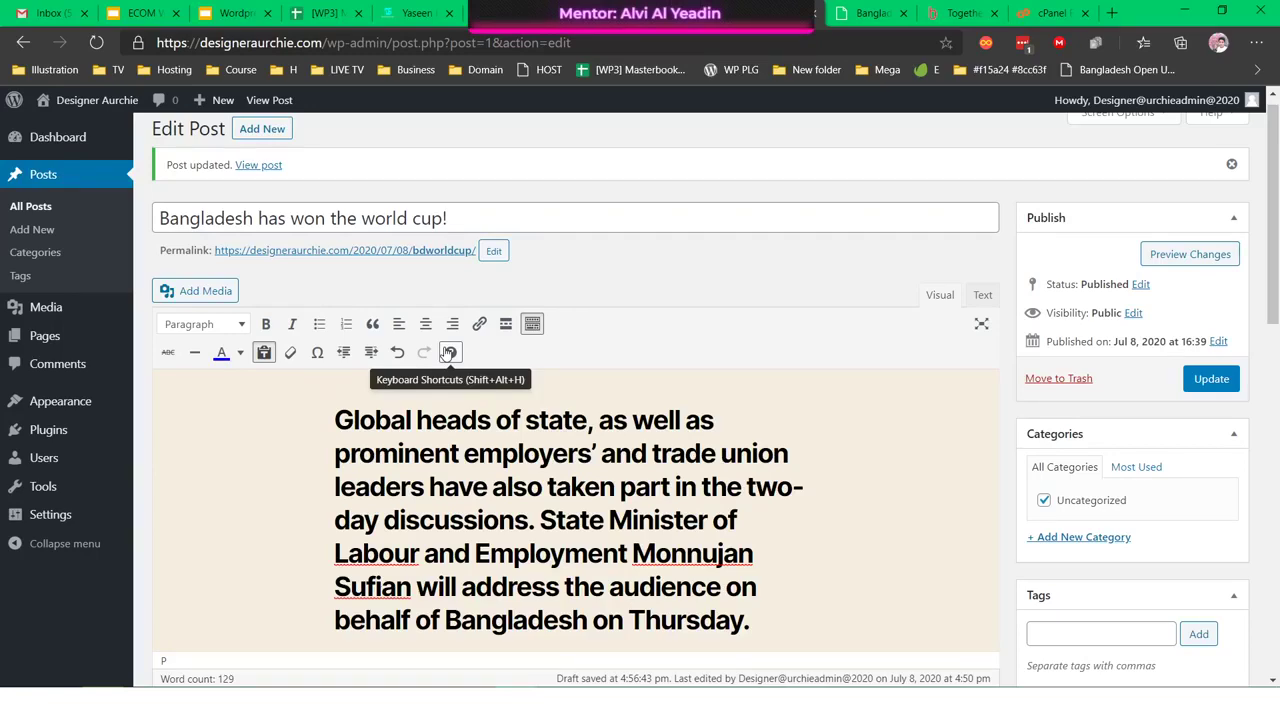
# Collapse the Post Attributes panel and open the Set featured image picker.
pyautogui.scroll(-10, 895, 417)
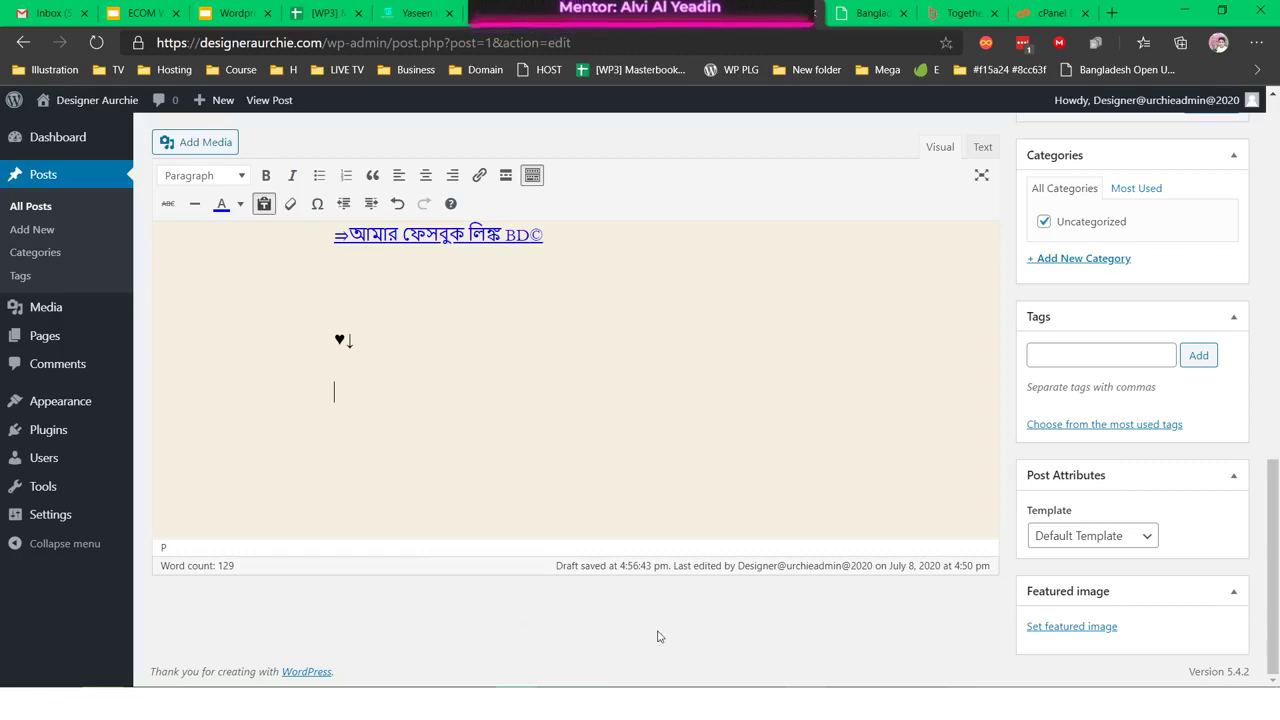
pyautogui.scroll(5, 549, 262)
pyautogui.scroll(2, 548, 230)
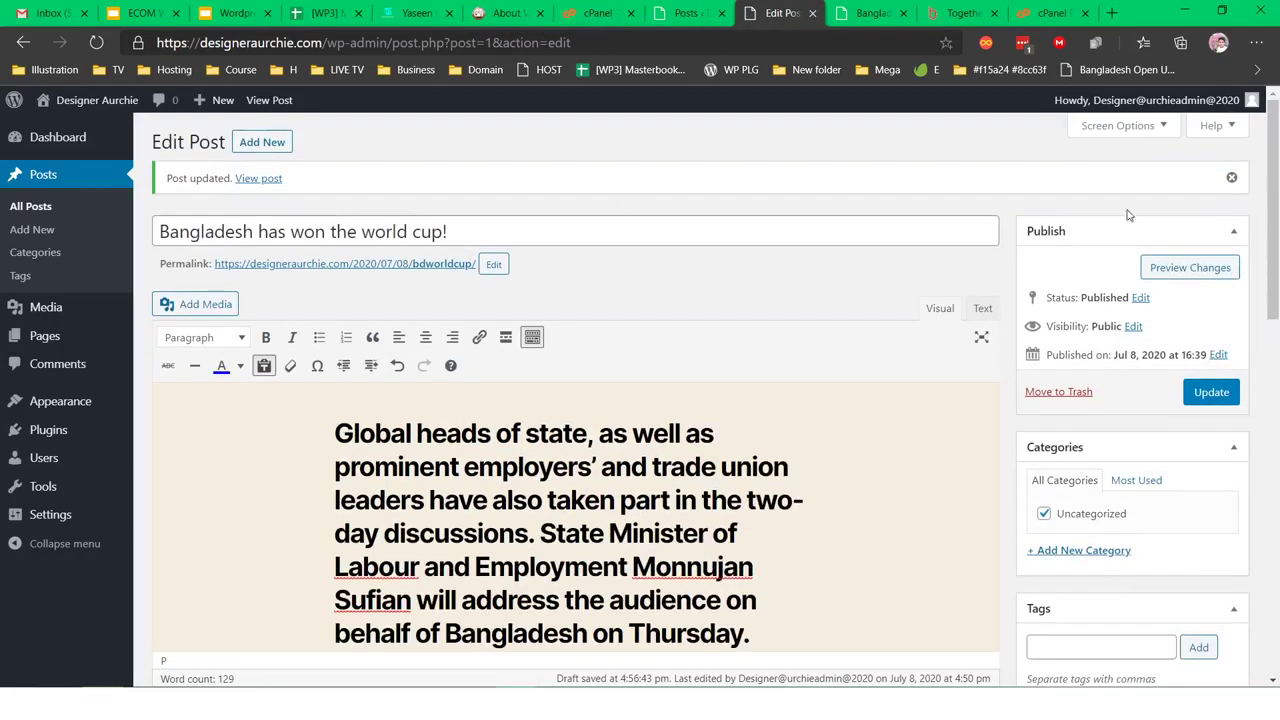
pyautogui.scroll(-3, 1128, 387)
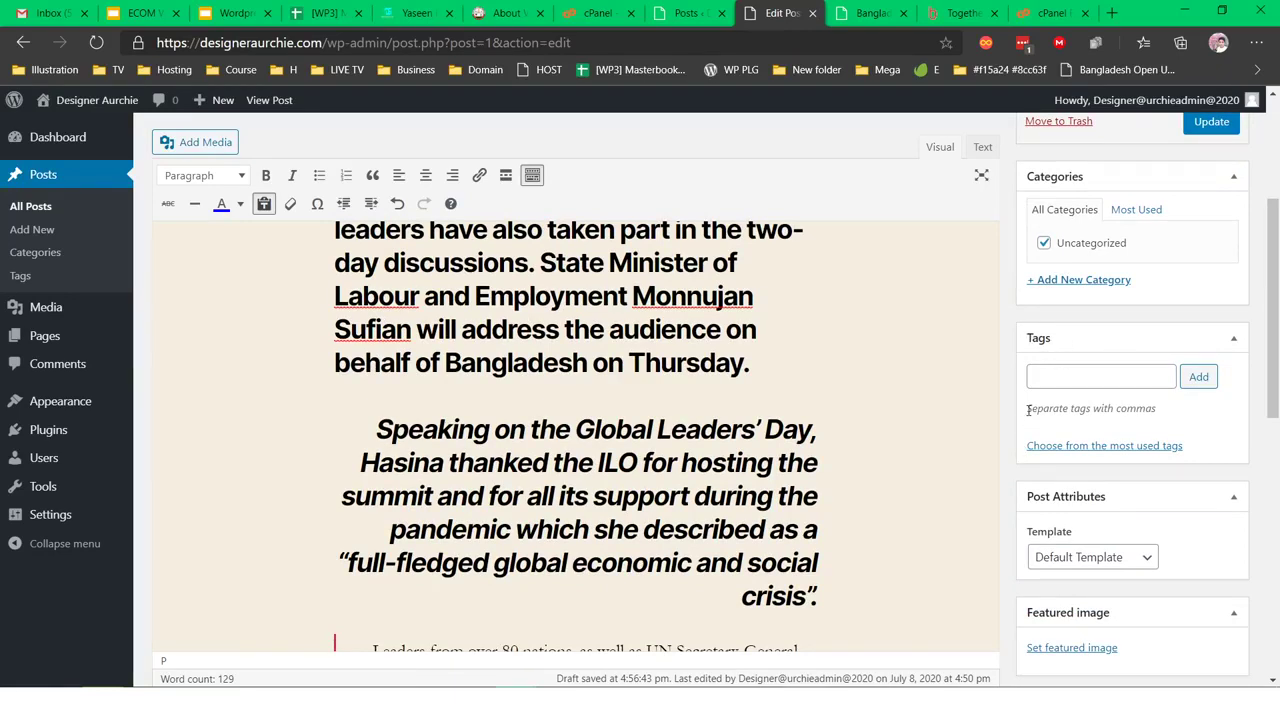
pyautogui.click(1058, 557)
pyautogui.click(1080, 562)
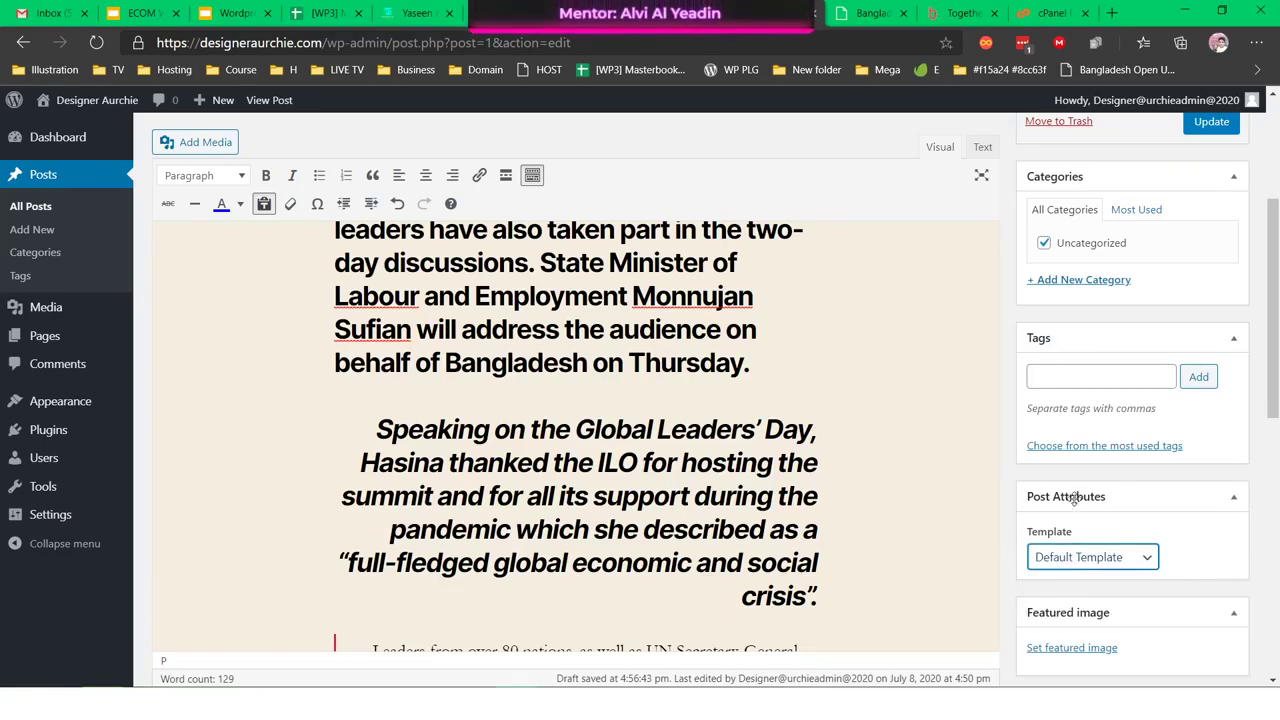
pyautogui.click(1073, 497)
pyautogui.scroll(-3, 1079, 530)
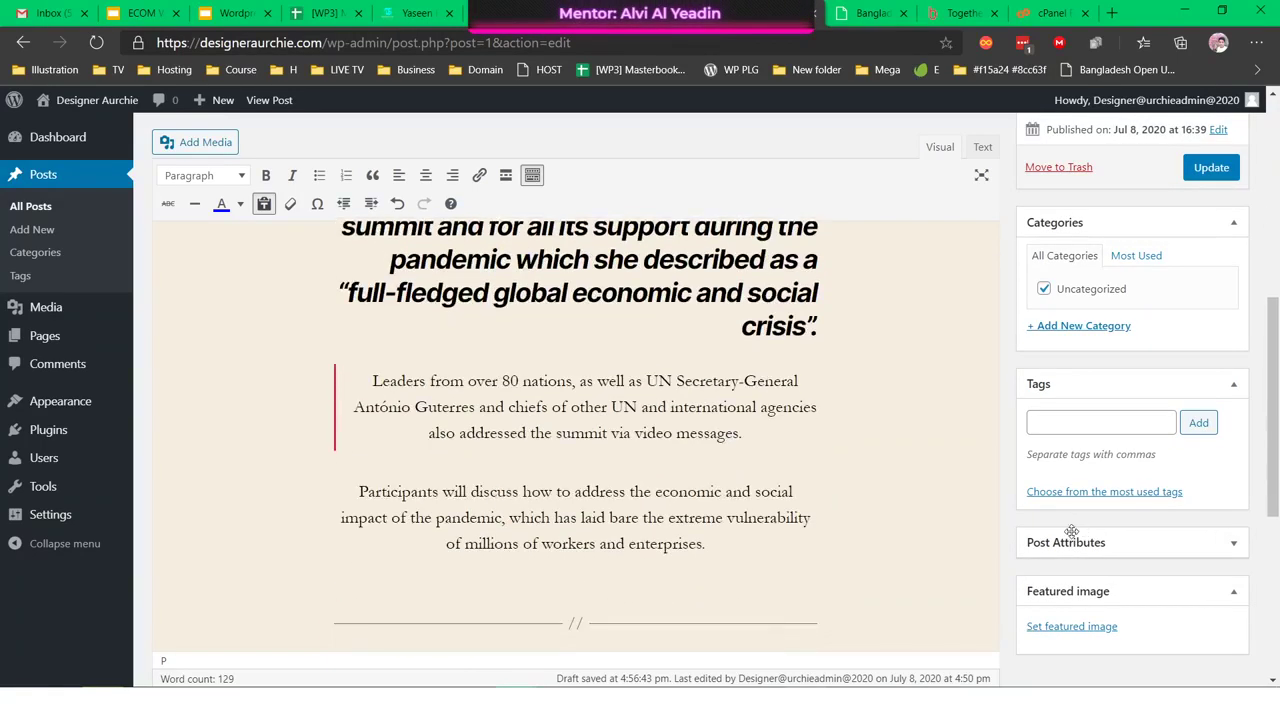
pyautogui.click(1065, 625)
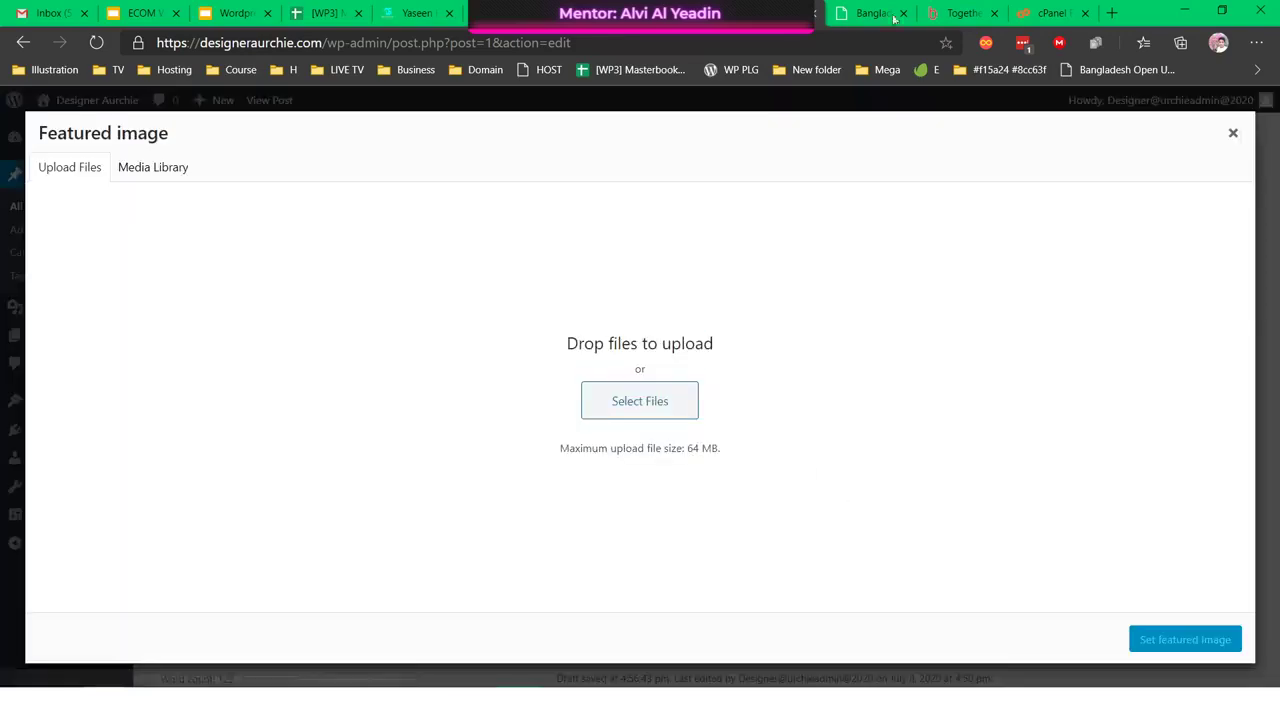
# Browse bdnews24, briefly open the Latifur Rahman opinion article, and return to the homepage.
pyautogui.click(957, 7)
pyautogui.scroll(5, 356, 343)
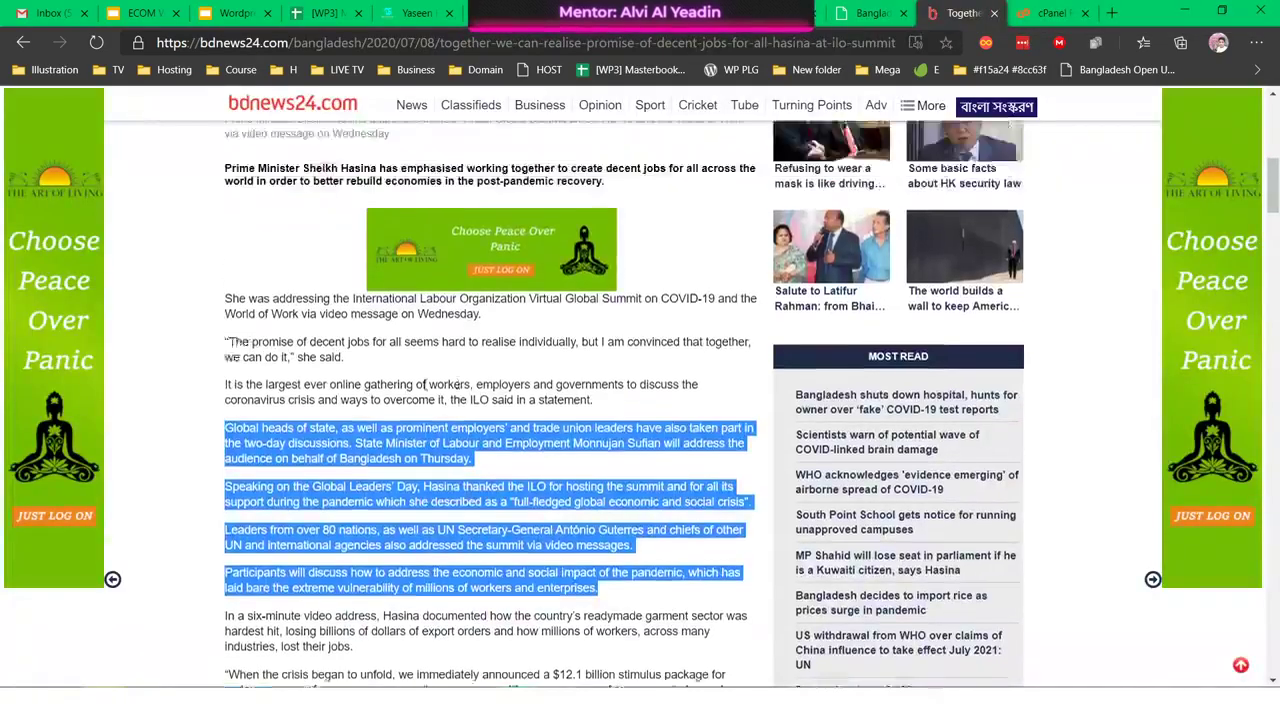
pyautogui.scroll(5, 356, 343)
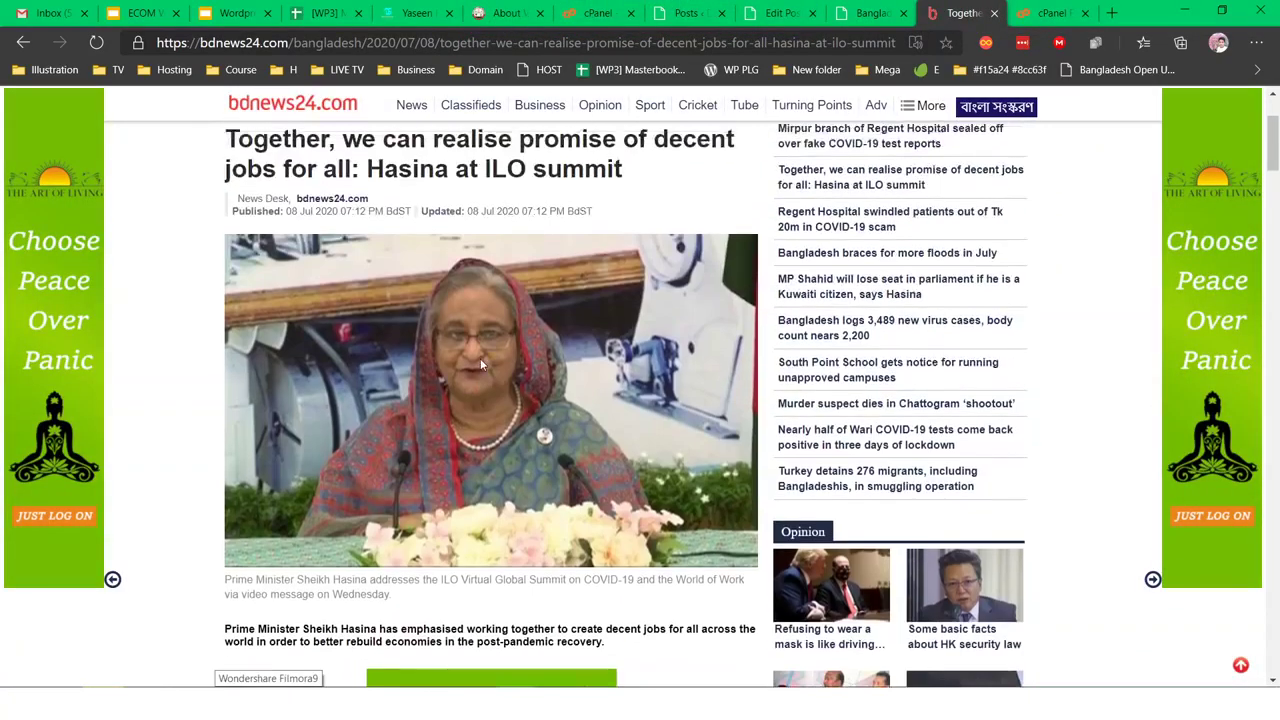
pyautogui.moveTo(224, 500); pyautogui.dragTo(740, 688)
pyautogui.scroll(-5, 430, 288)
pyautogui.scroll(6, 430, 288)
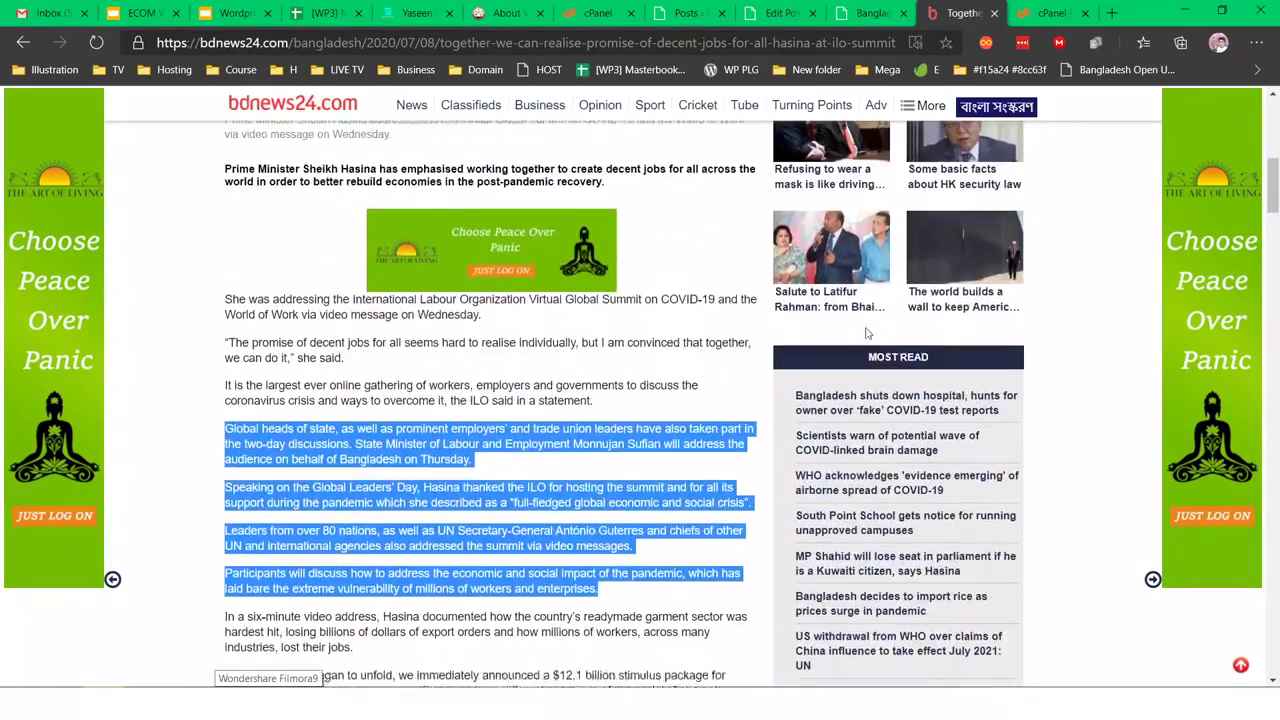
pyautogui.click(831, 255)
pyautogui.scroll(3, 831, 300)
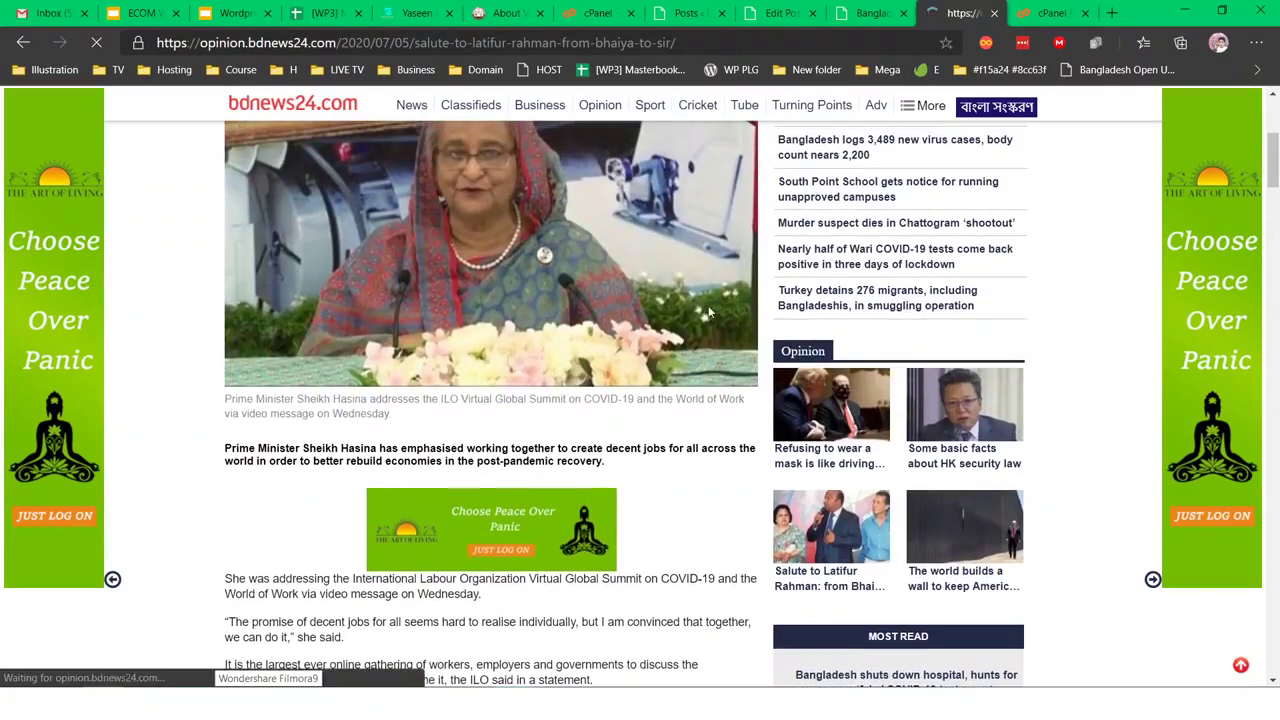
pyautogui.scroll(4, 500, 300)
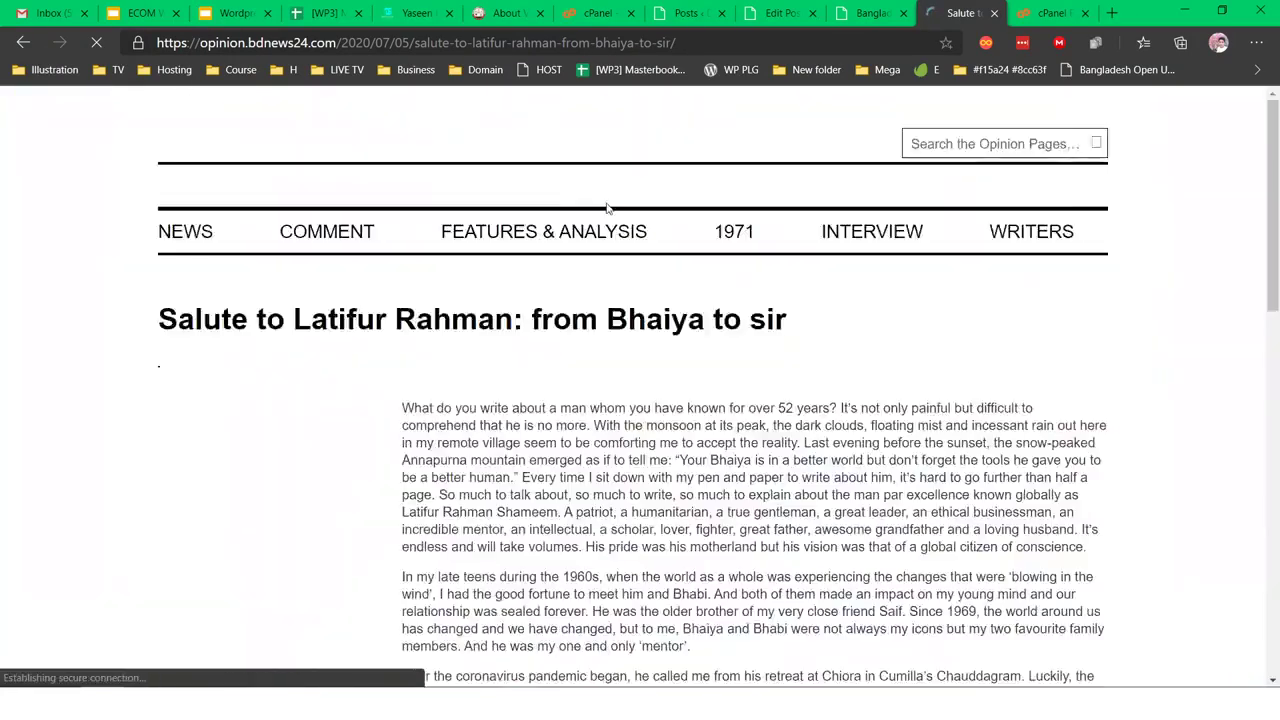
pyautogui.hotkey('alt', 'Left')
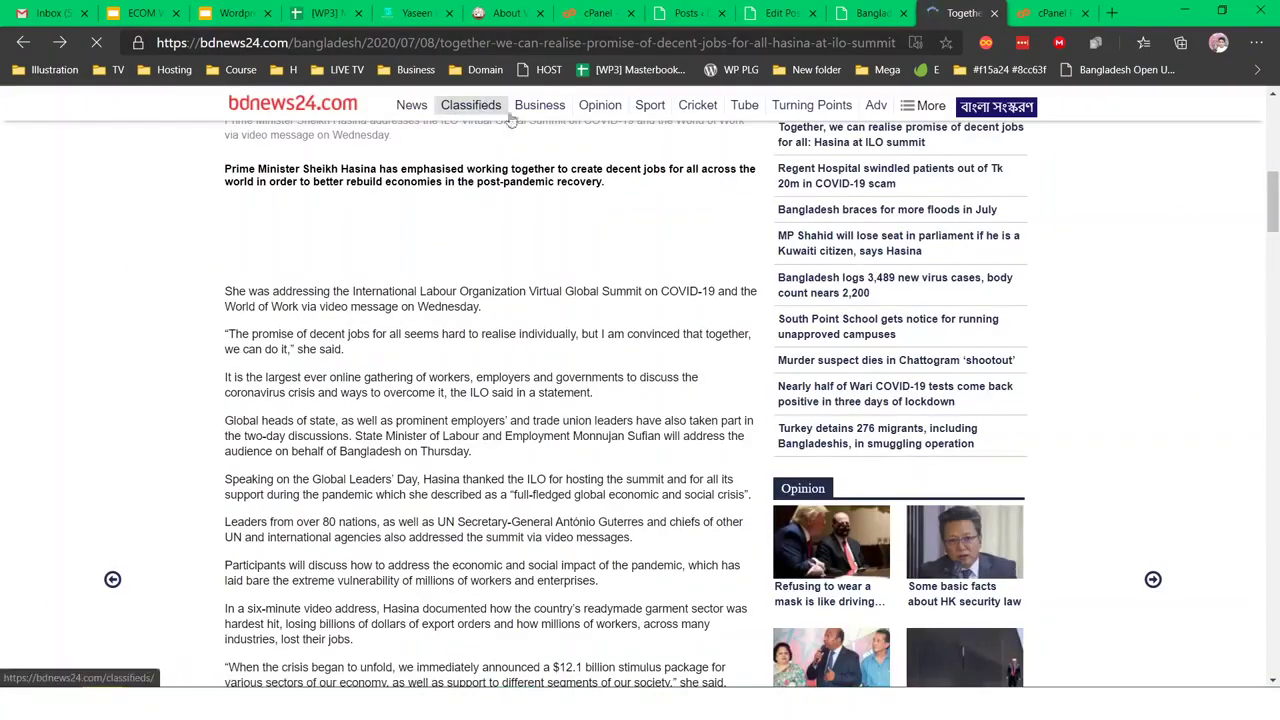
pyautogui.scroll(5, 307, 190)
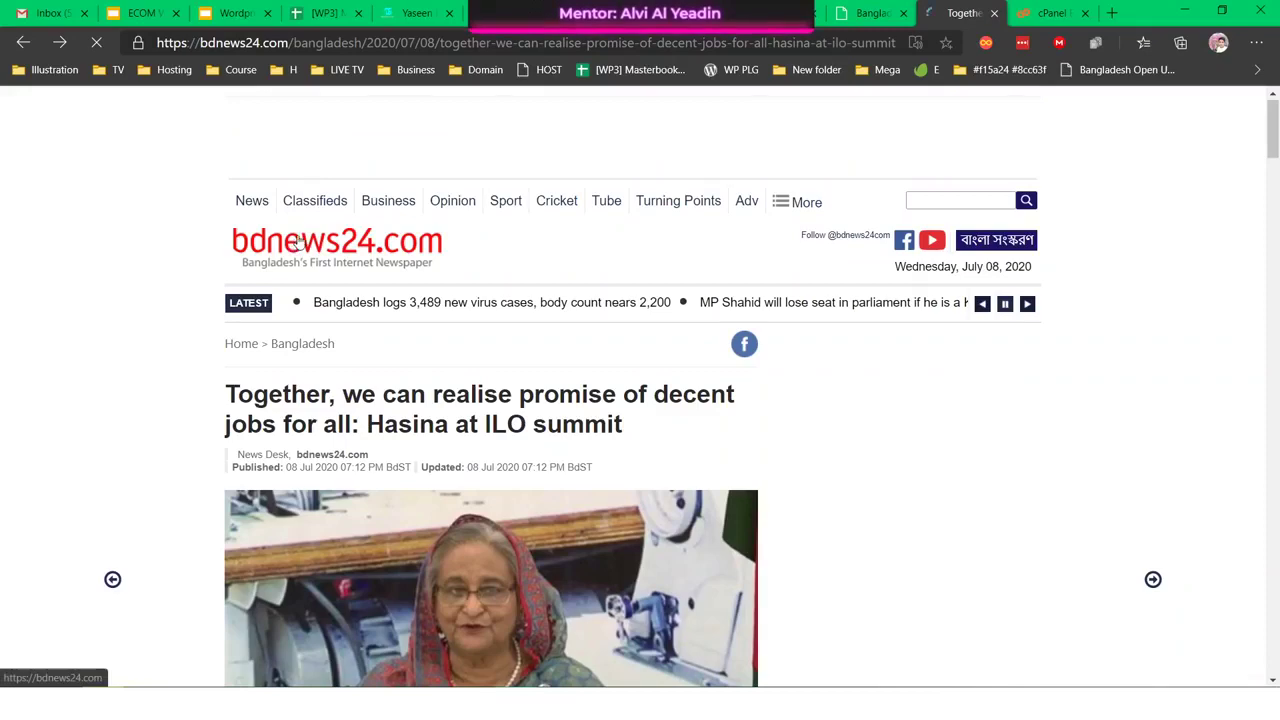
pyautogui.click(310, 228)
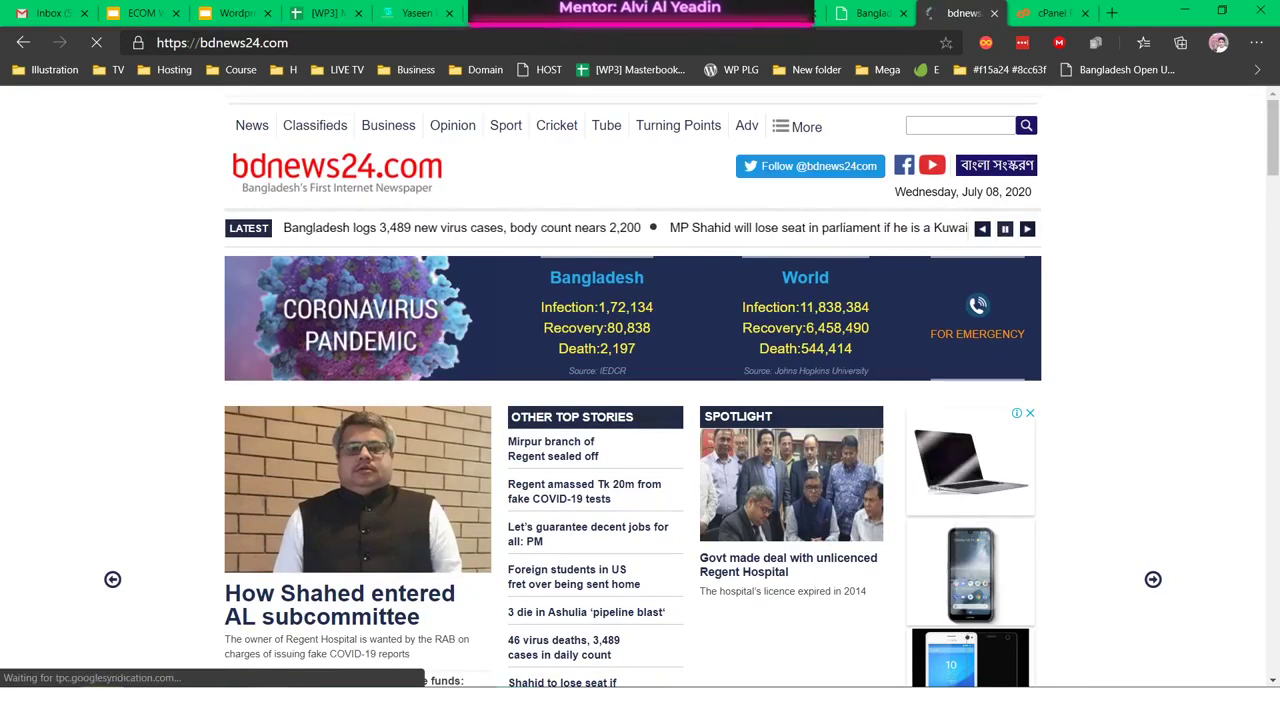
# Open the Regent Hospital Mirpur branch story and choose to save its storefront photo.
pyautogui.click(539, 465)
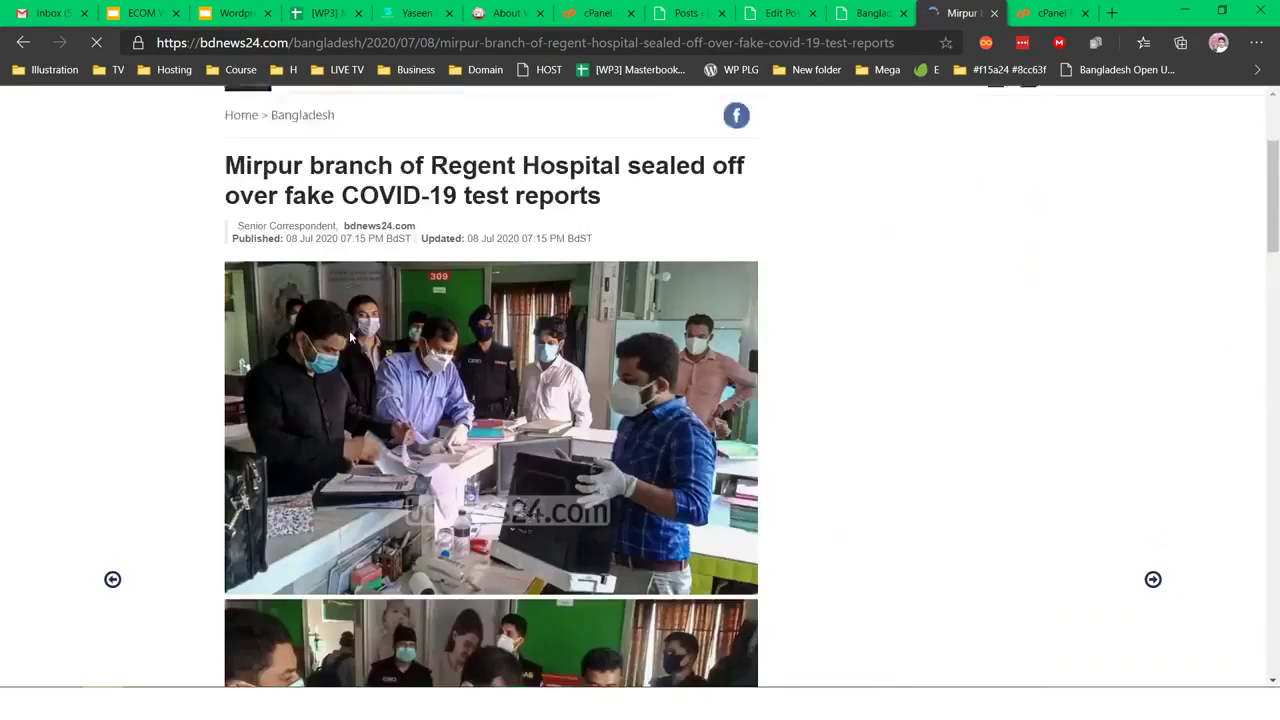
pyautogui.scroll(-2, 588, 451)
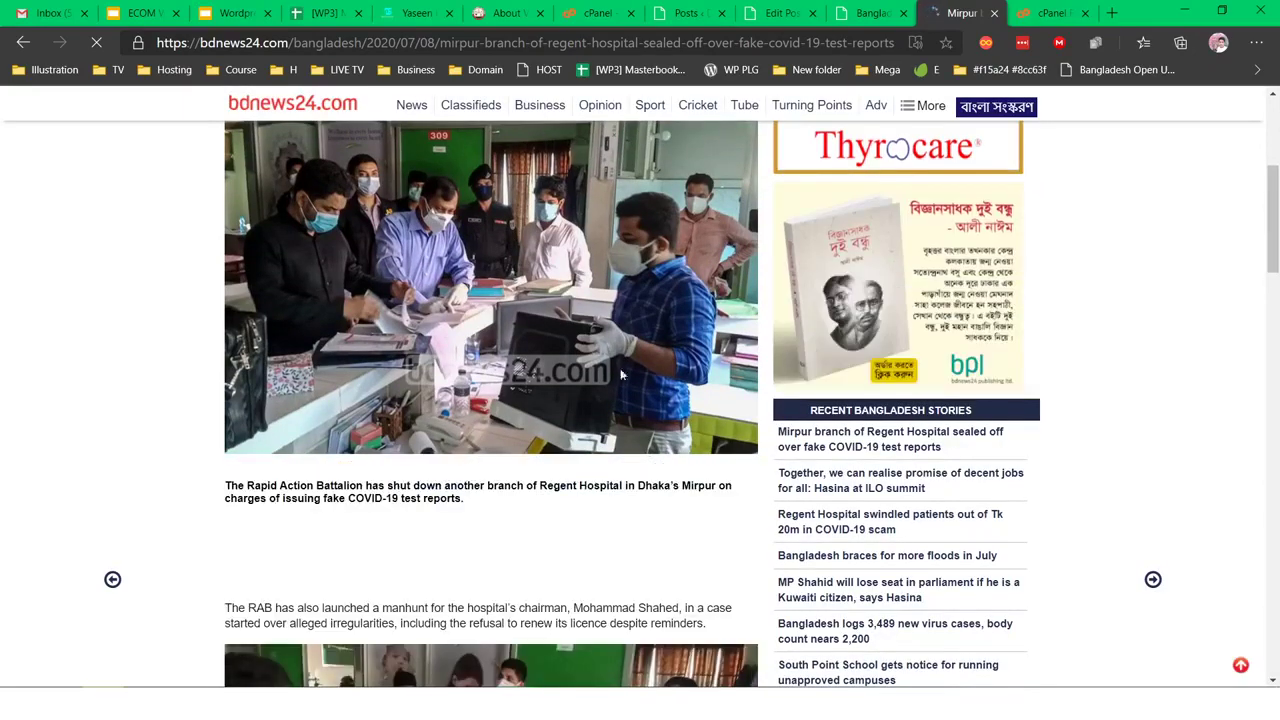
pyautogui.scroll(-5, 486, 431)
pyautogui.scroll(4, 494, 415)
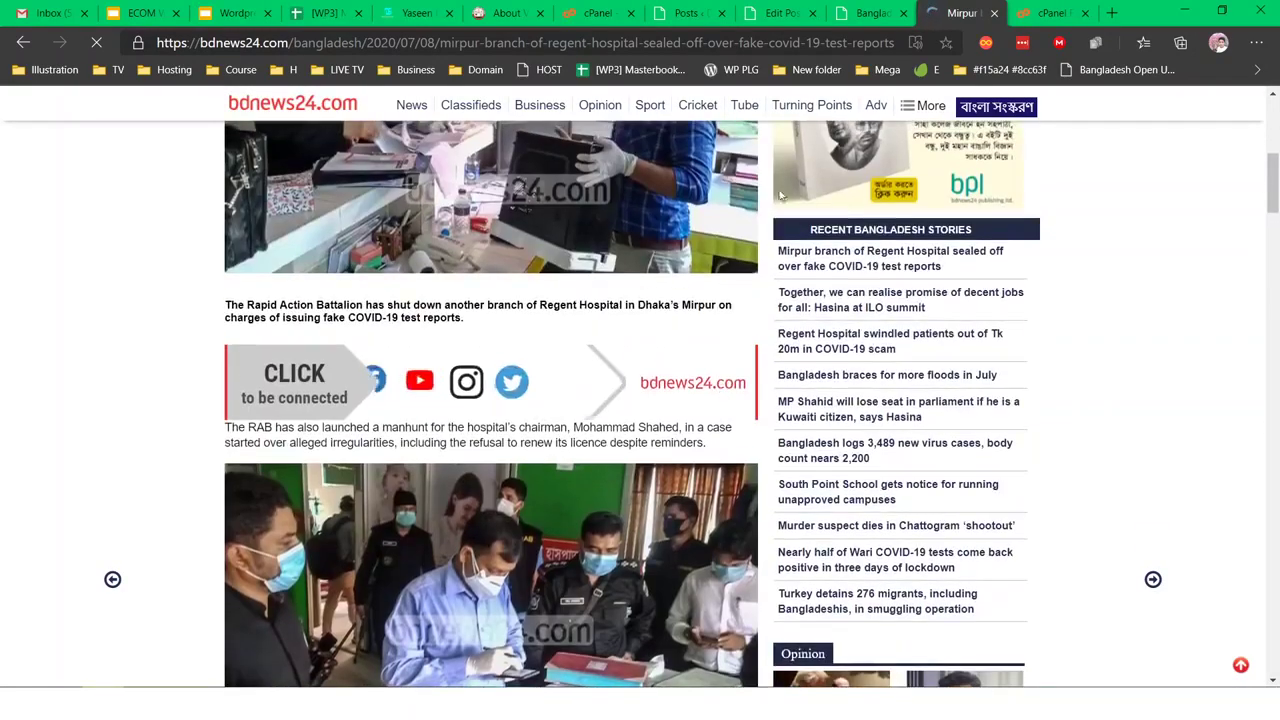
pyautogui.click(833, 8)
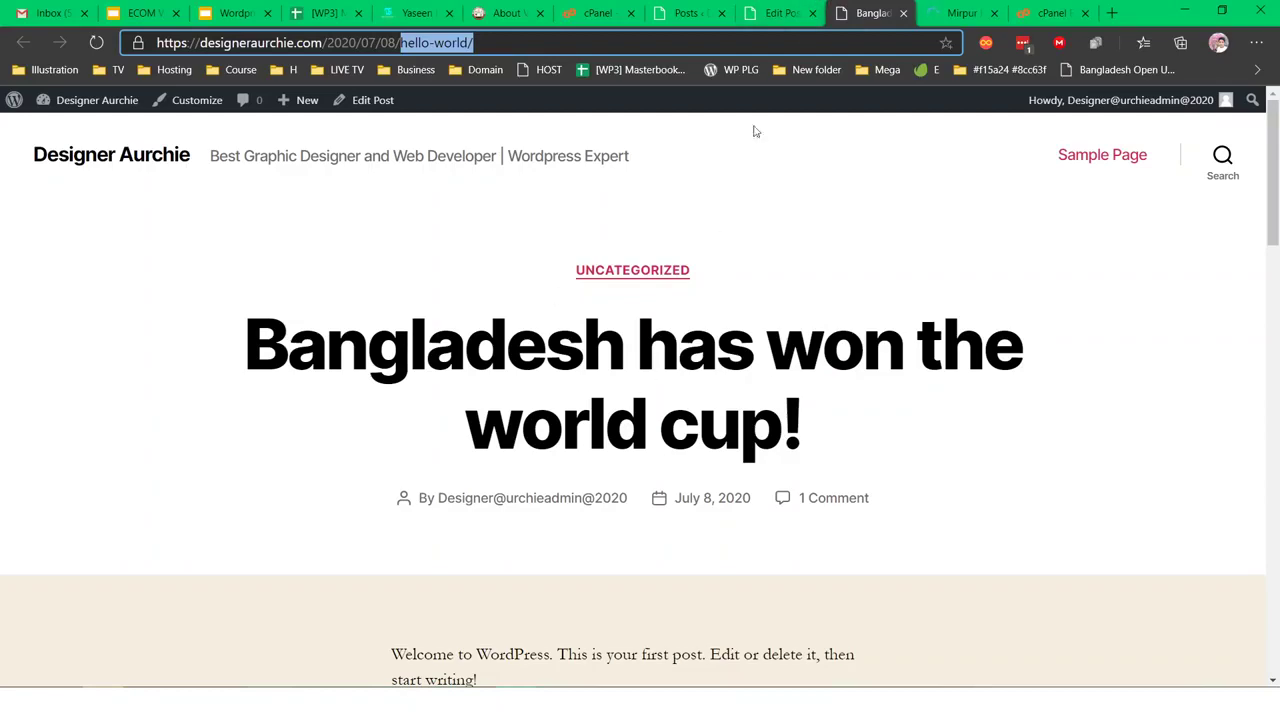
pyautogui.click(926, 8)
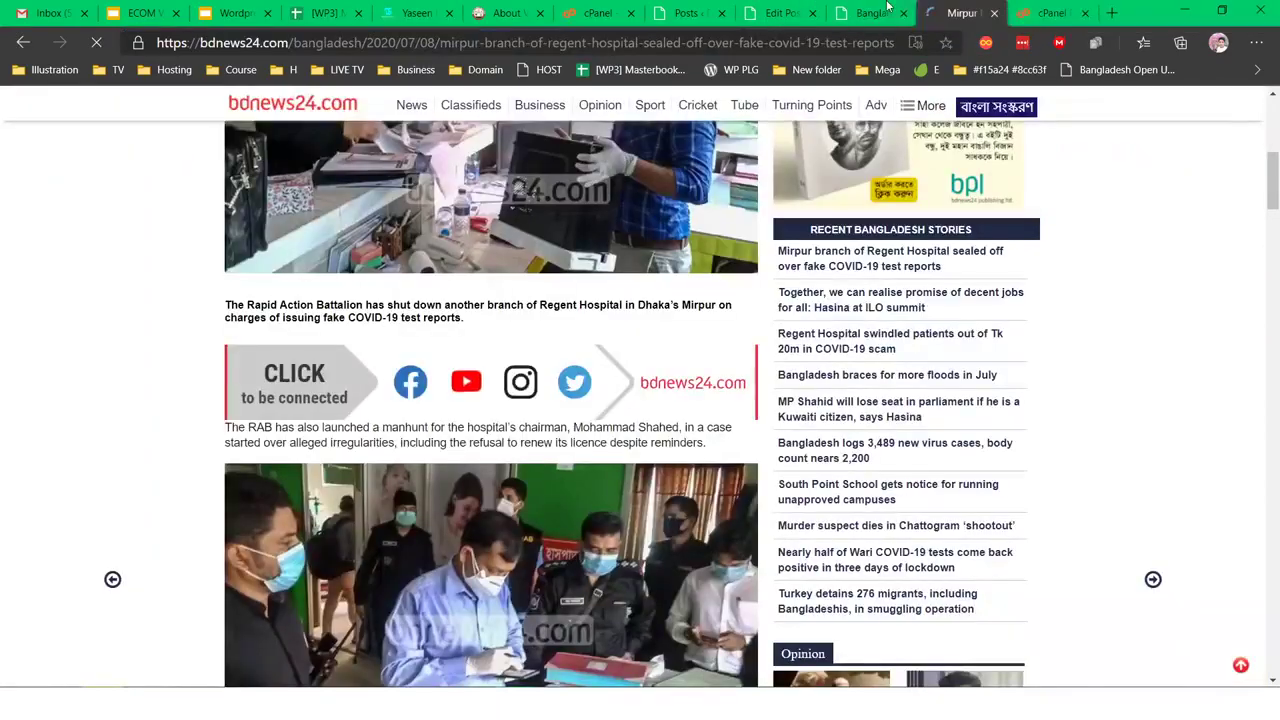
pyautogui.scroll(-4, 307, 567)
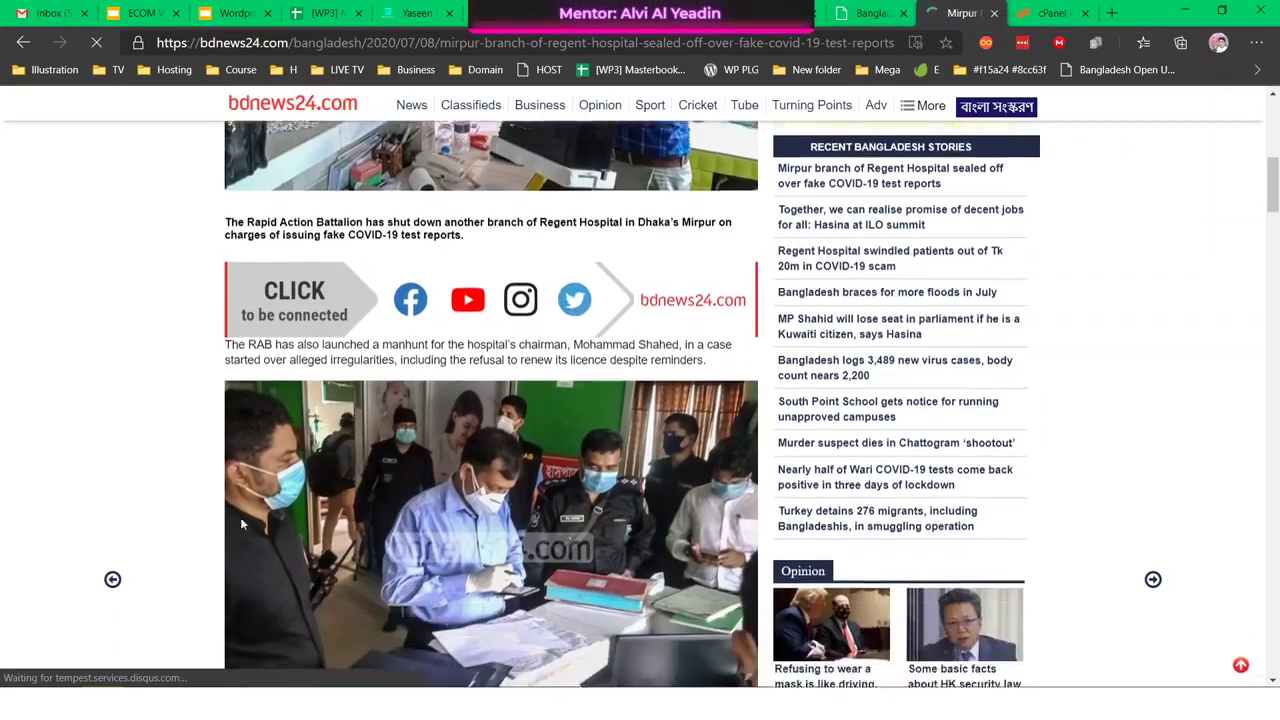
pyautogui.scroll(-4, 331, 298)
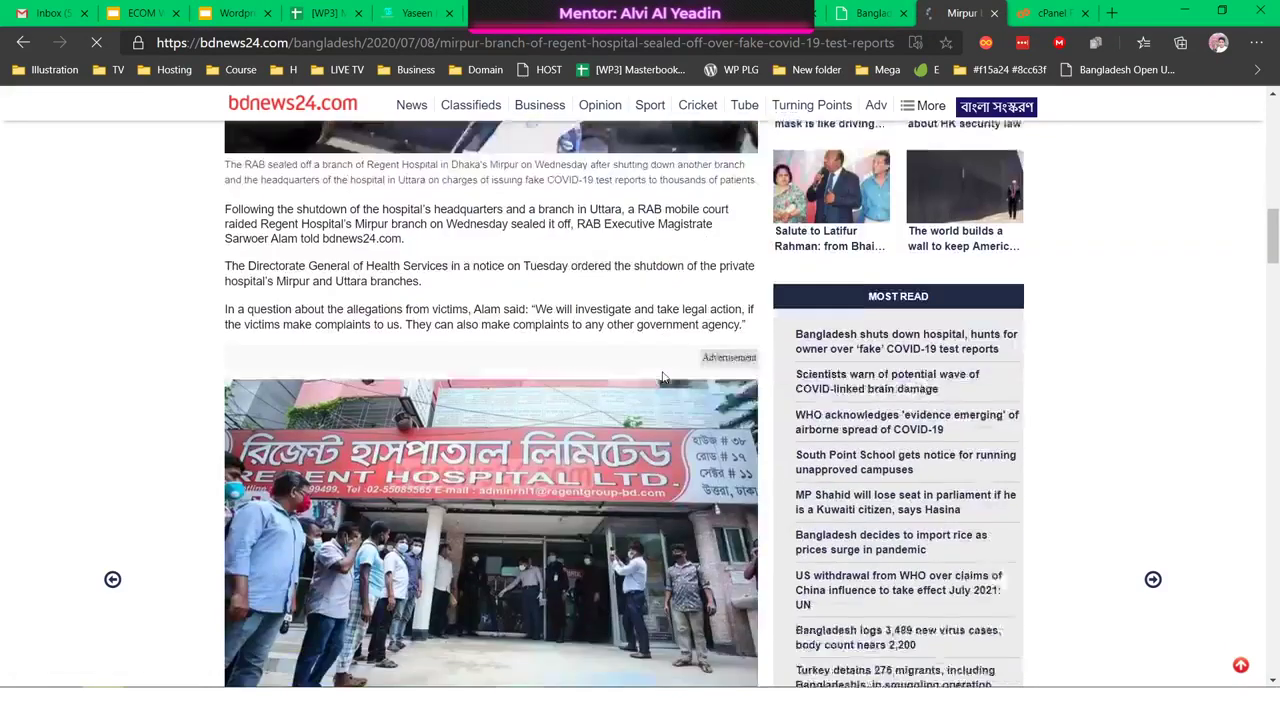
pyautogui.rightClick(552, 378)
pyautogui.click(590, 418)
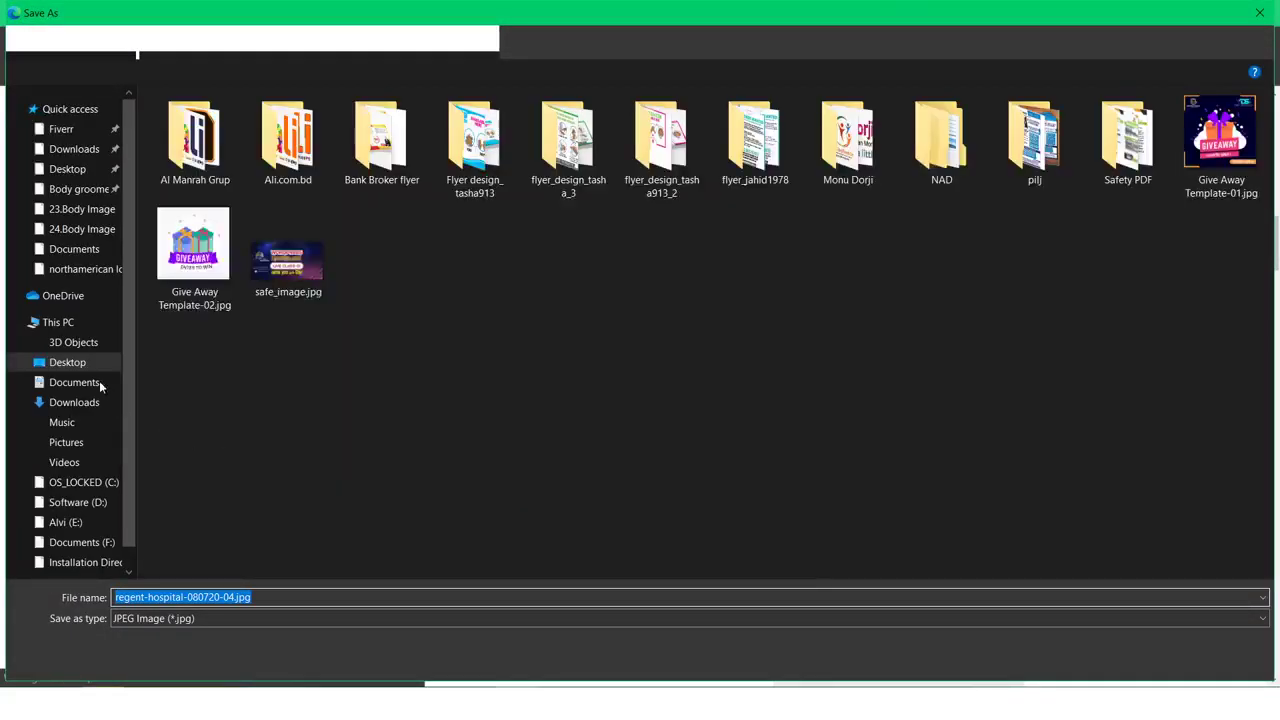
# Save the Regent Hospital photo to the Desktop.
pyautogui.click(113, 365)
pyautogui.click(1140, 660)
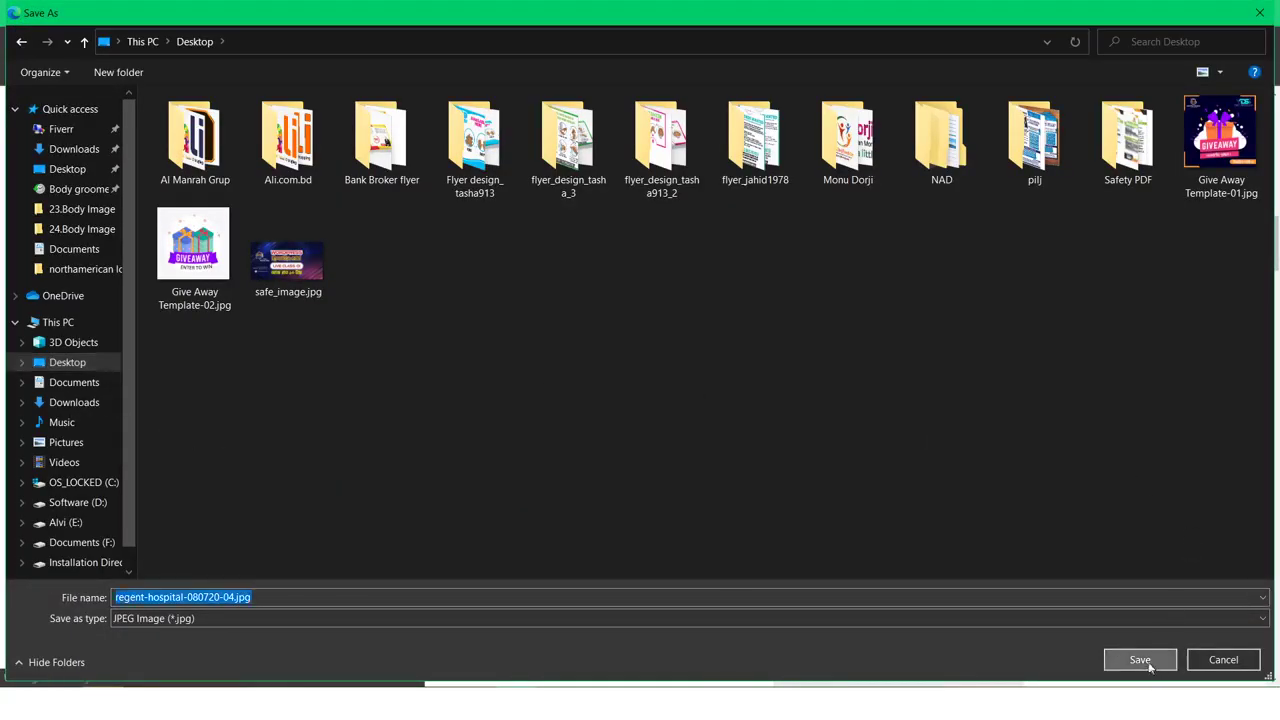
pyautogui.click(870, 13)
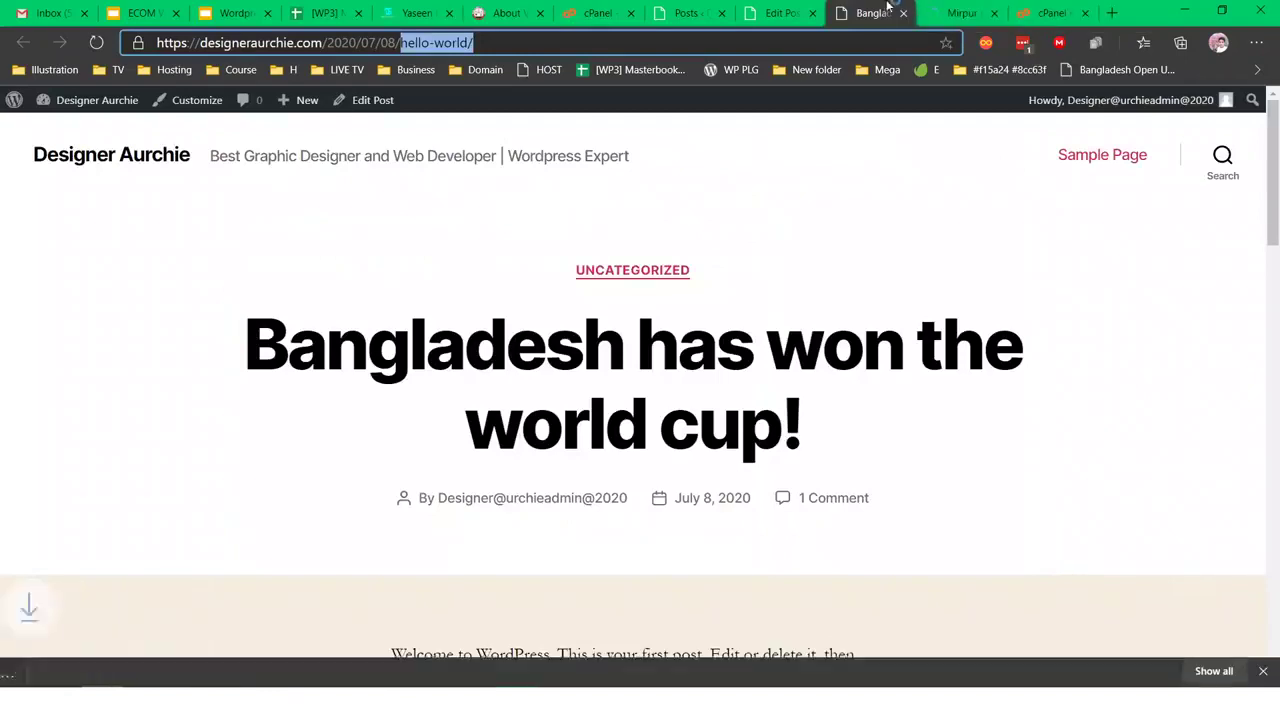
pyautogui.click(790, 12)
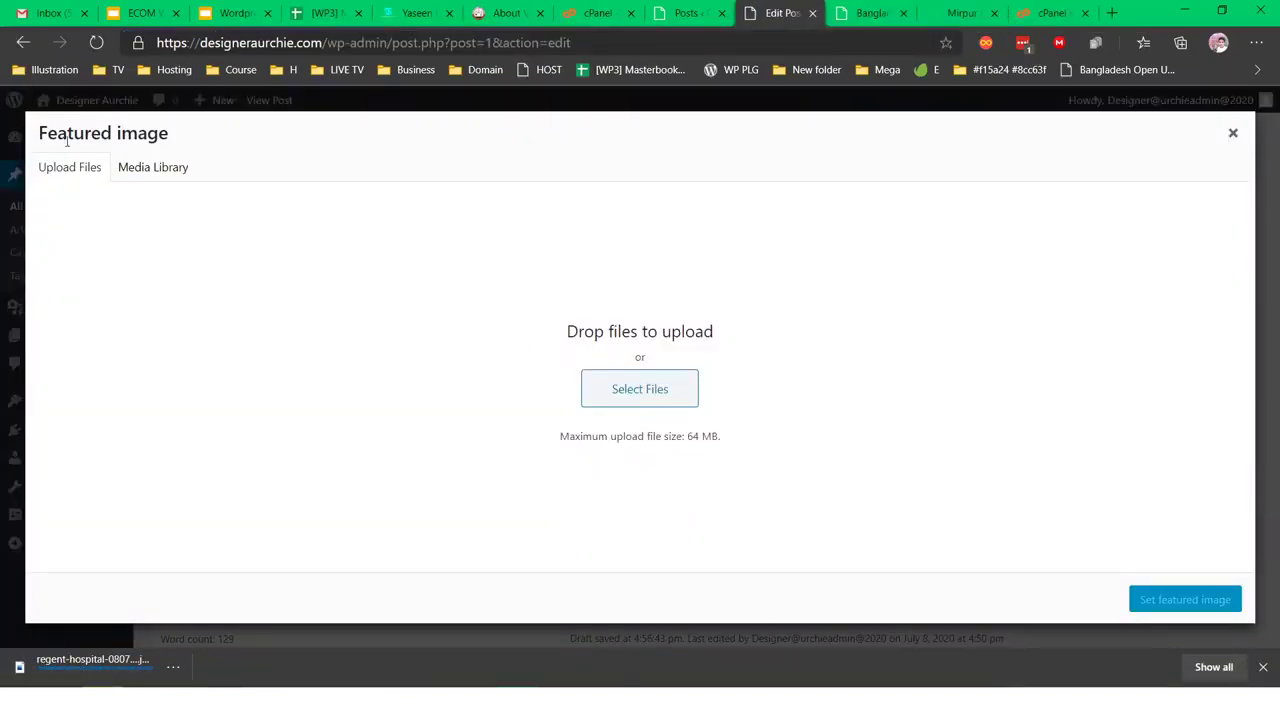
# Upload the downloaded hospital photo and set it as the featured image.
pyautogui.click(1200, 150)
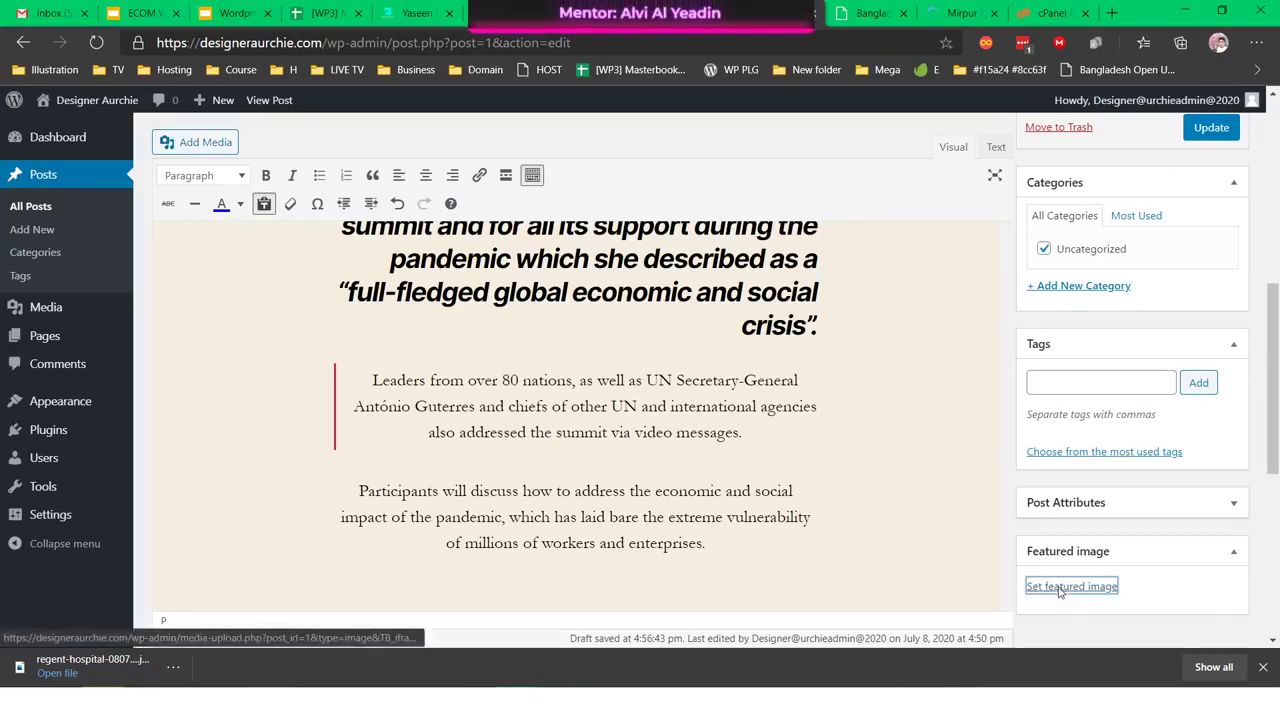
pyautogui.click(1060, 590)
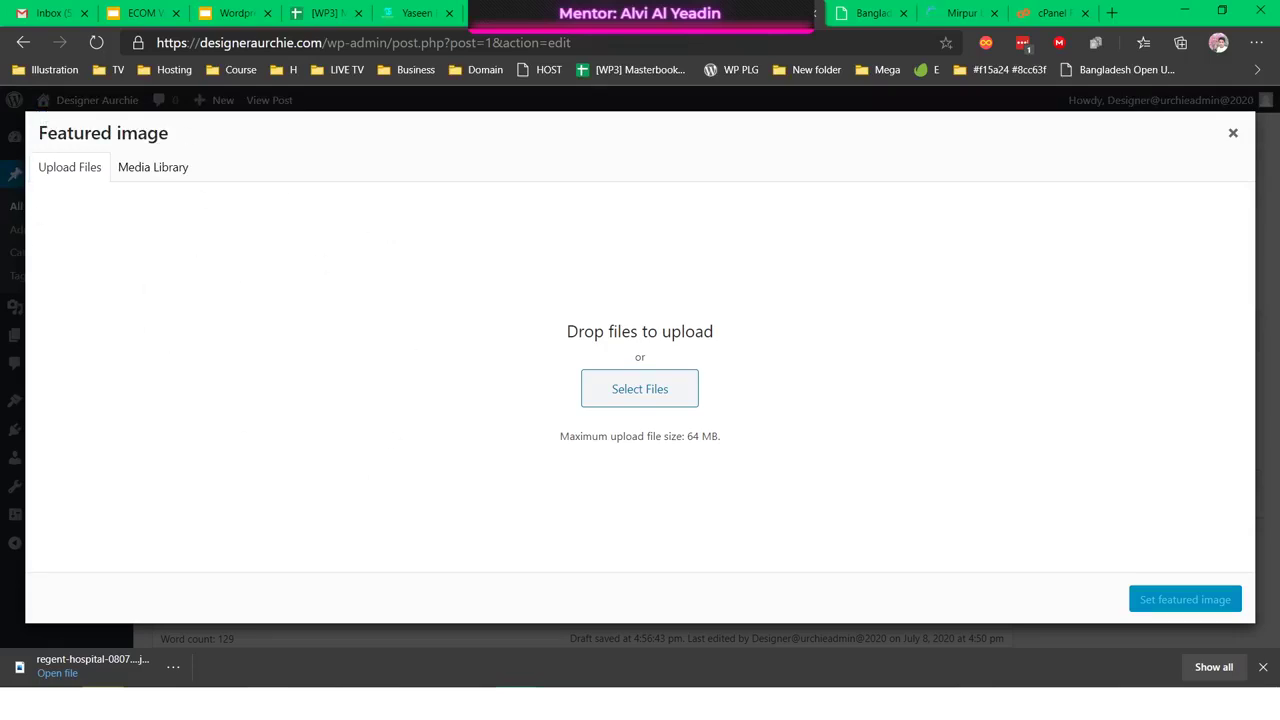
pyautogui.moveTo(109, 674); pyautogui.dragTo(468, 445)
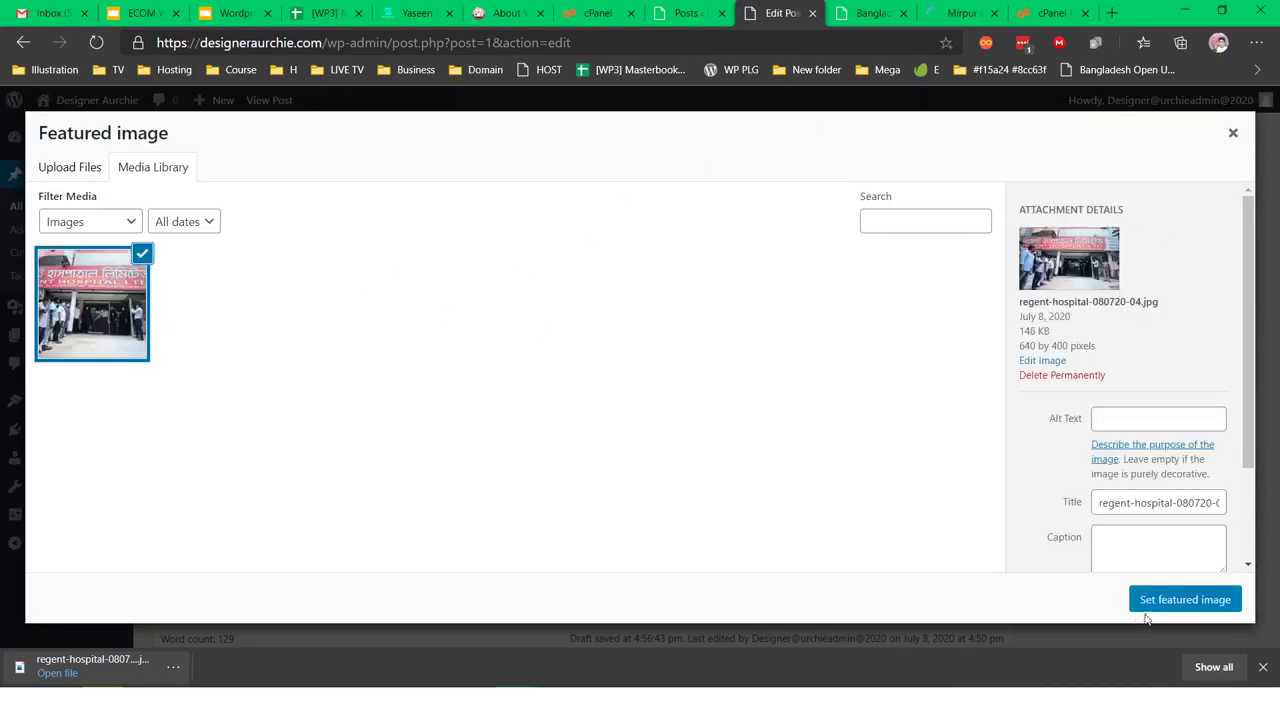
pyautogui.click(1155, 600)
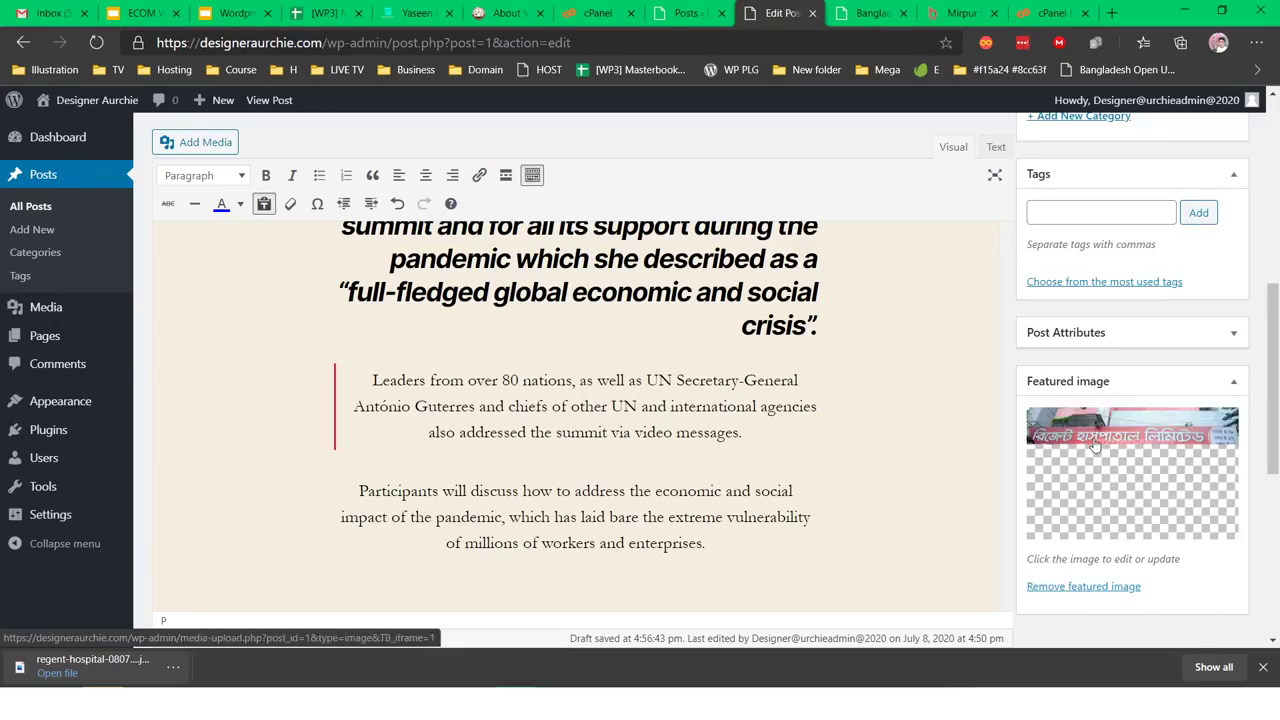
# Update the post and reload its published page to show the featured image.
pyautogui.scroll(5, 1096, 440)
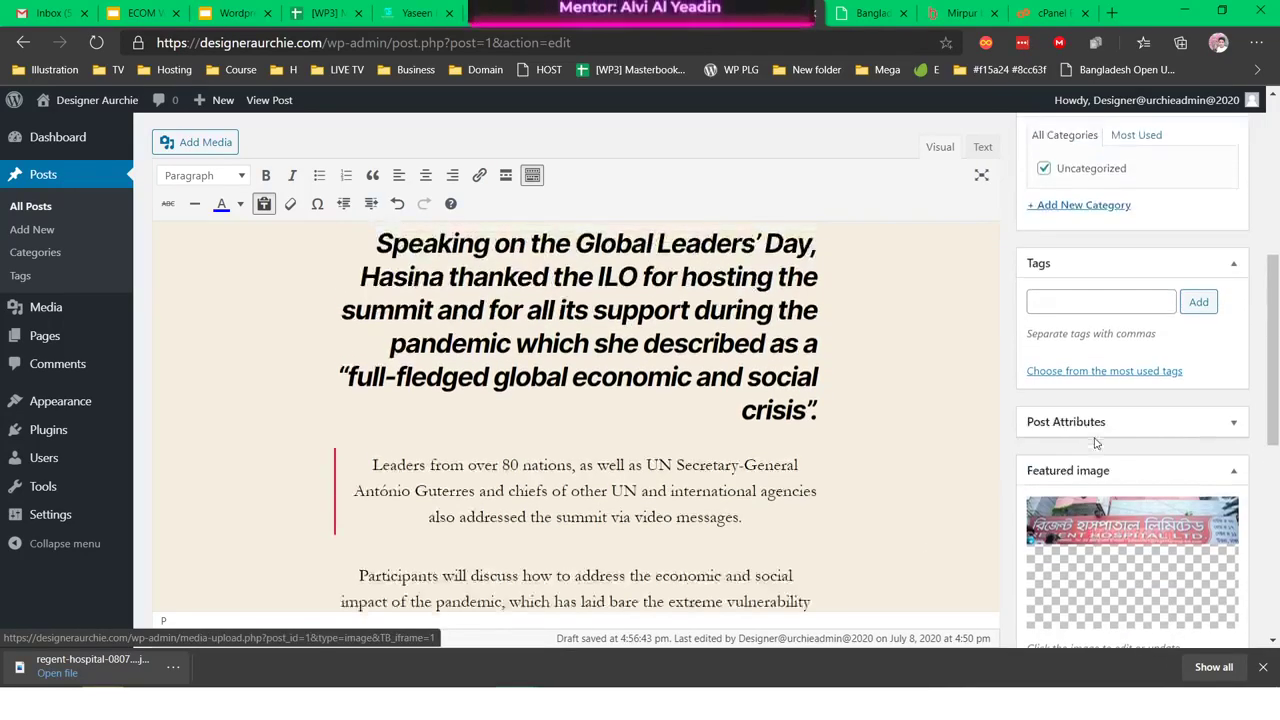
pyautogui.scroll(-3, 1096, 430)
pyautogui.scroll(-4, 1096, 430)
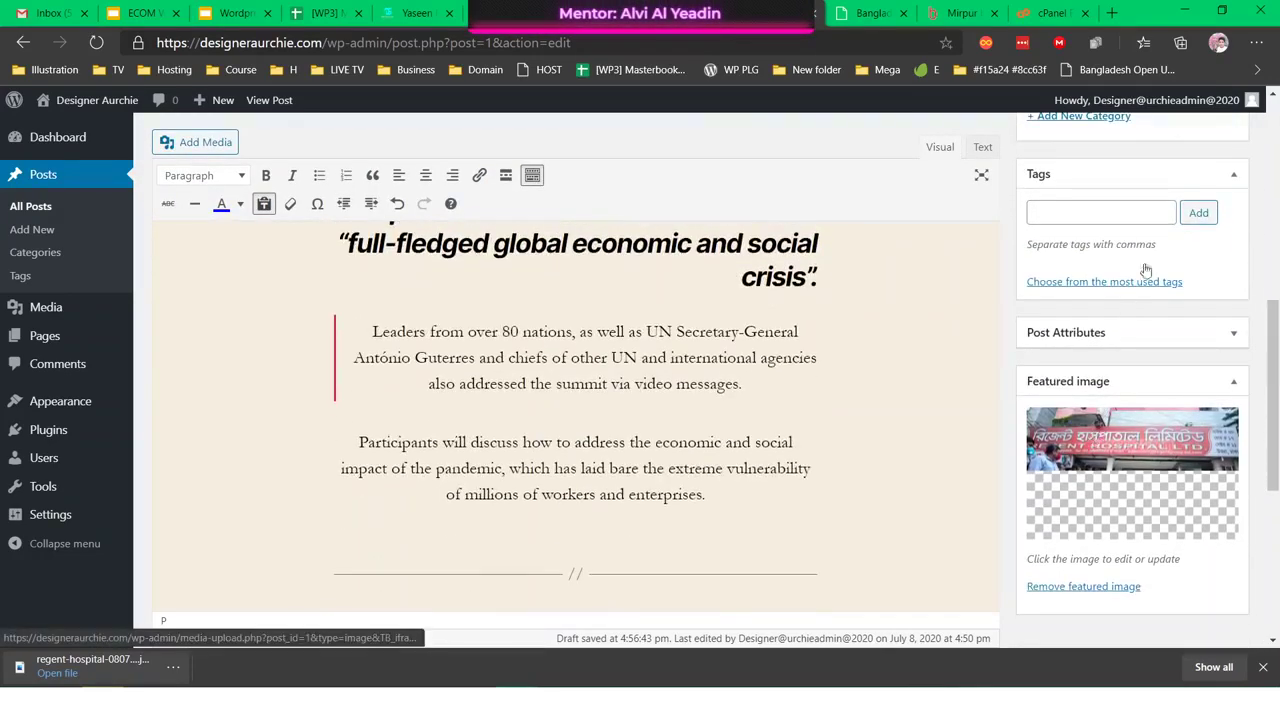
pyautogui.scroll(4, 1066, 268)
pyautogui.click(1187, 222)
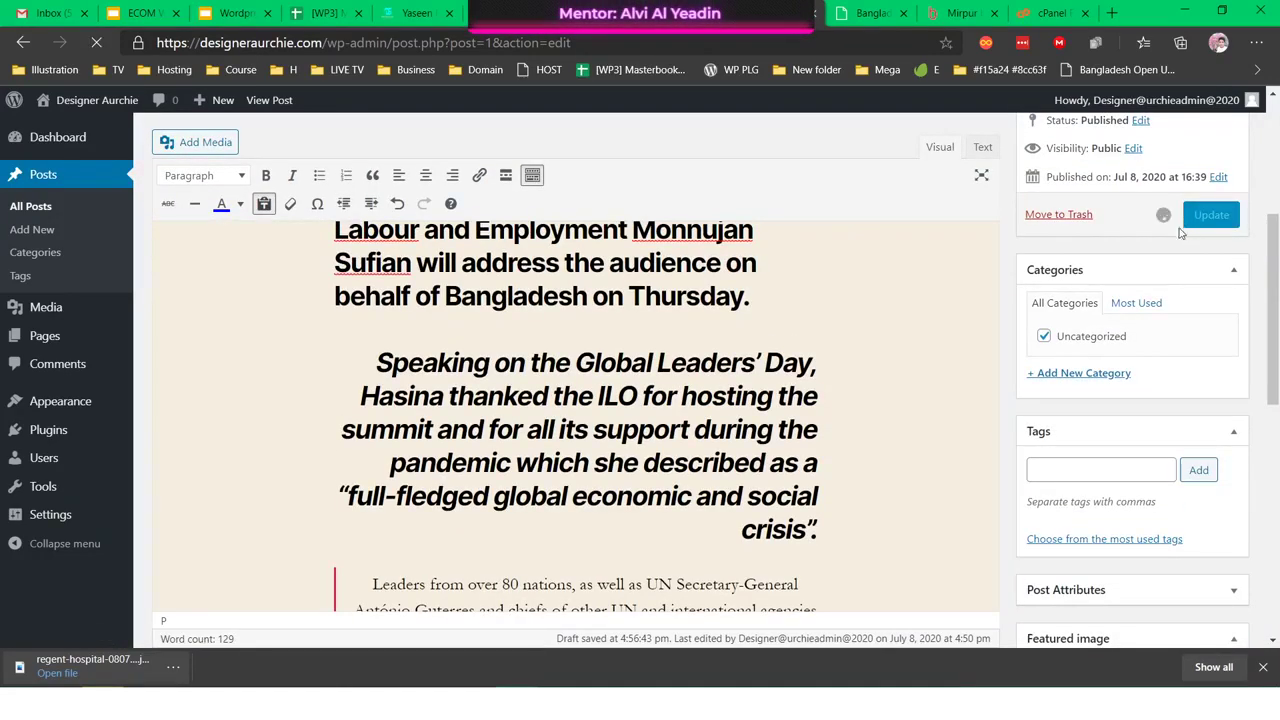
pyautogui.scroll(-4, 576, 400)
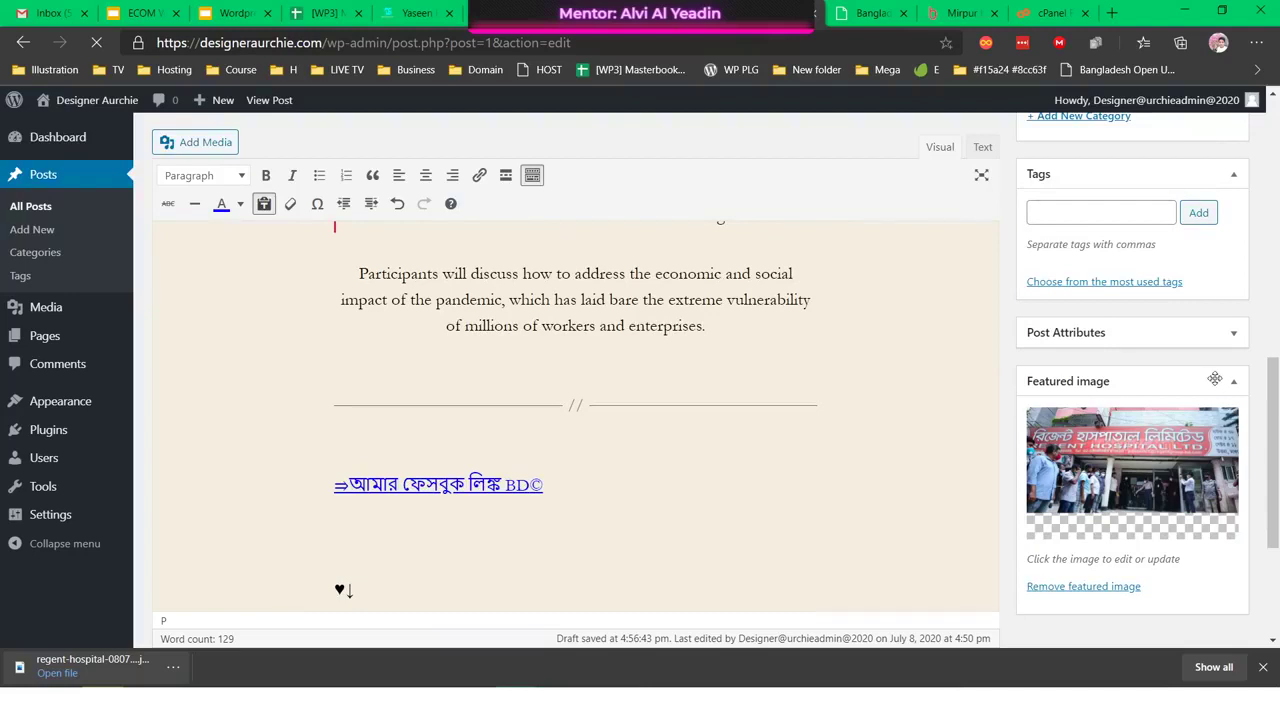
pyautogui.click(868, 13)
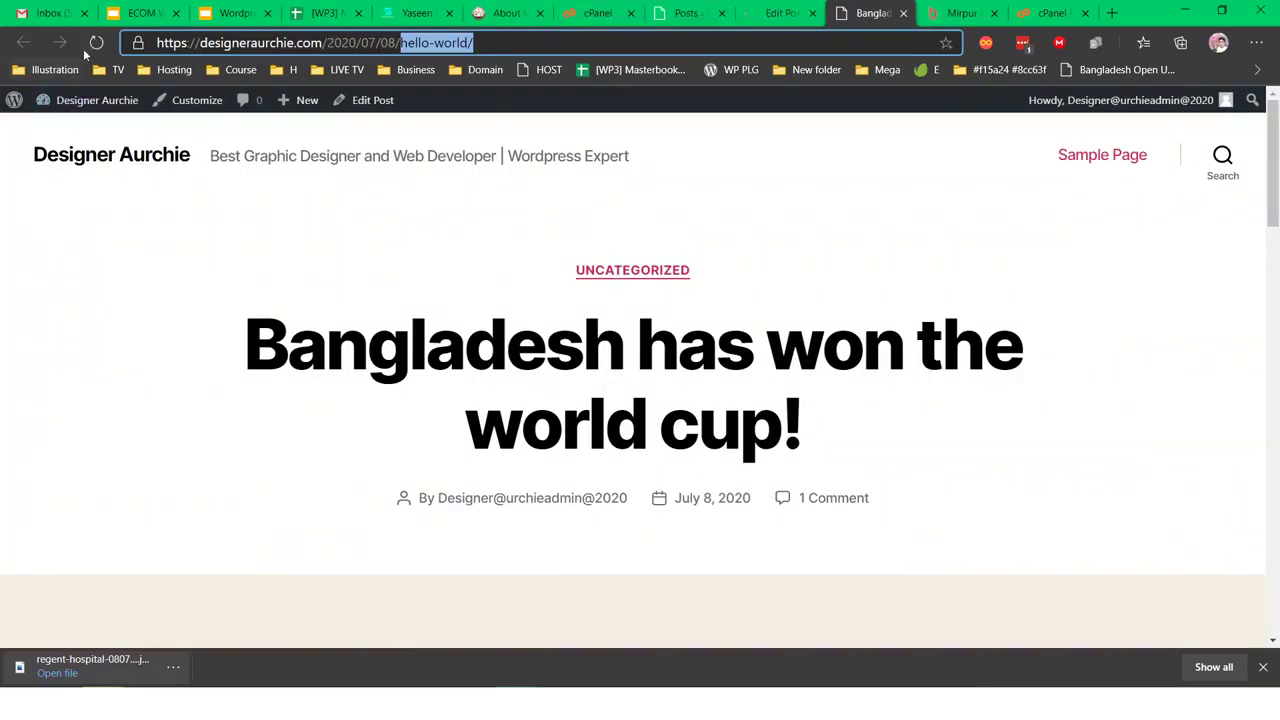
pyautogui.click(102, 48)
# Scroll the published post down to the Leave a Reply form.
pyautogui.click(673, 284)
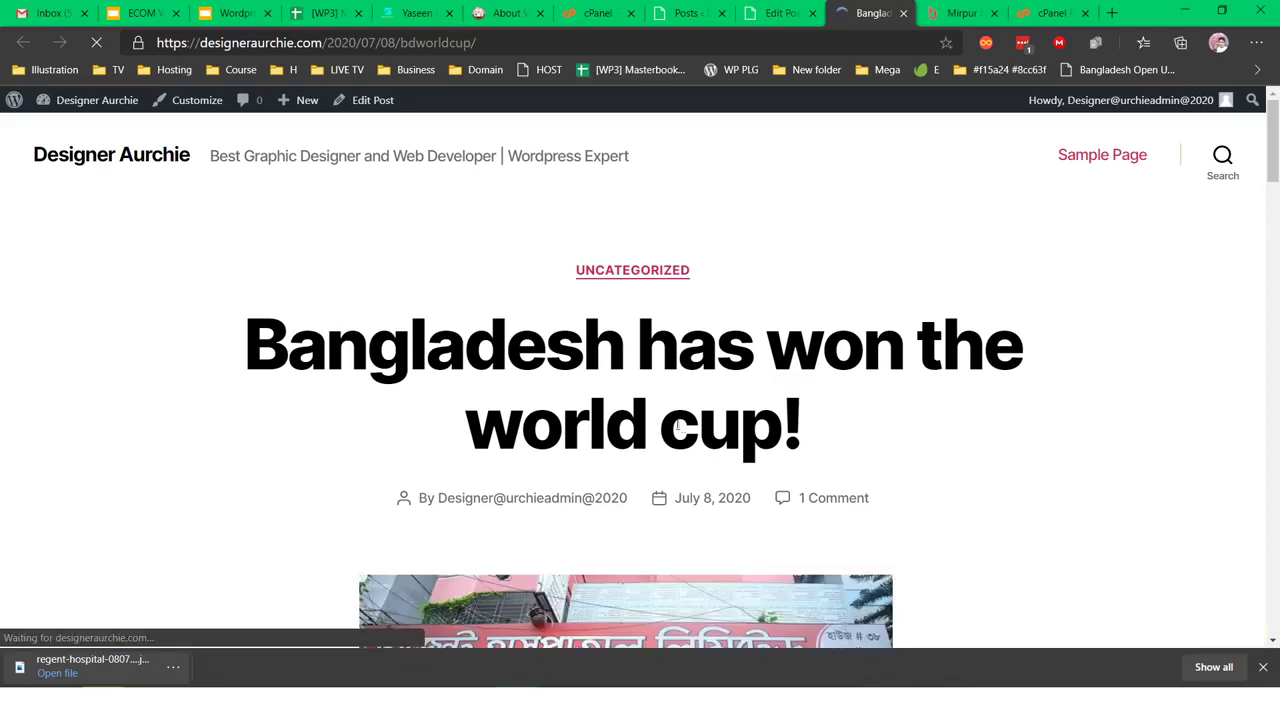
pyautogui.scroll(-5, 655, 432)
pyautogui.scroll(-3, 441, 340)
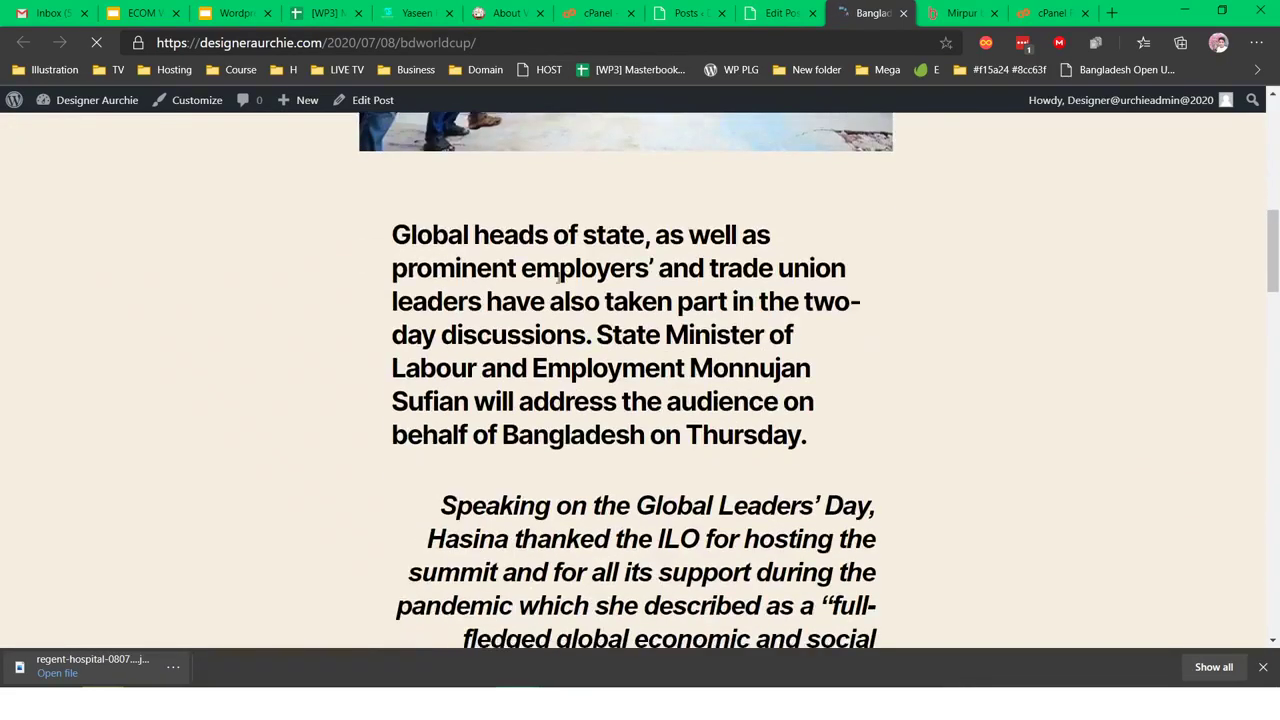
pyautogui.scroll(3, 540, 300)
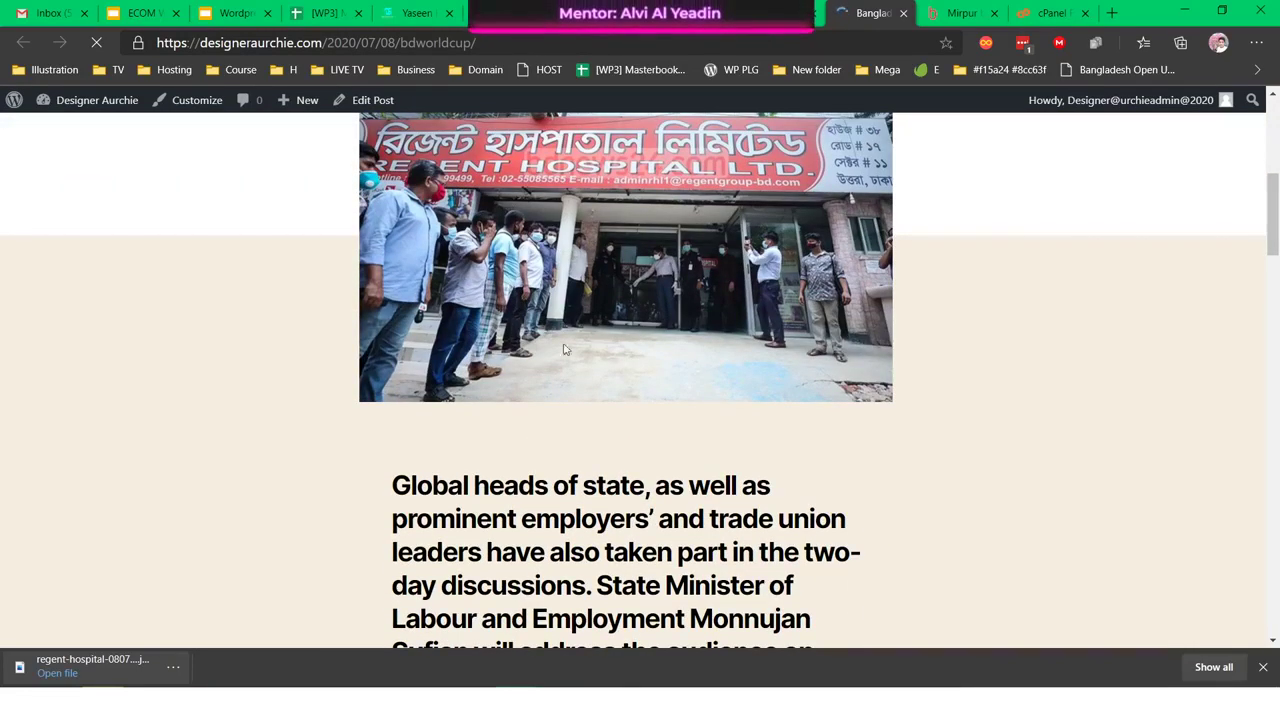
pyautogui.scroll(2, 586, 236)
pyautogui.scroll(-6, 727, 248)
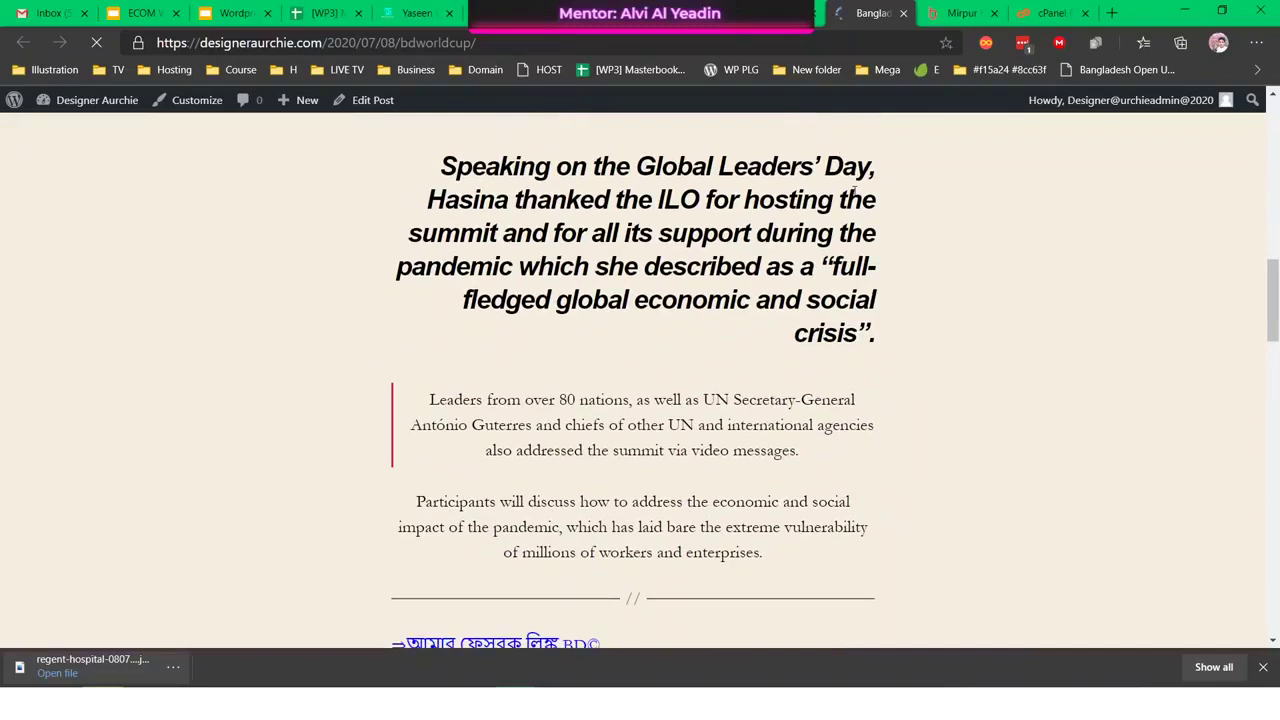
pyautogui.scroll(-2, 805, 296)
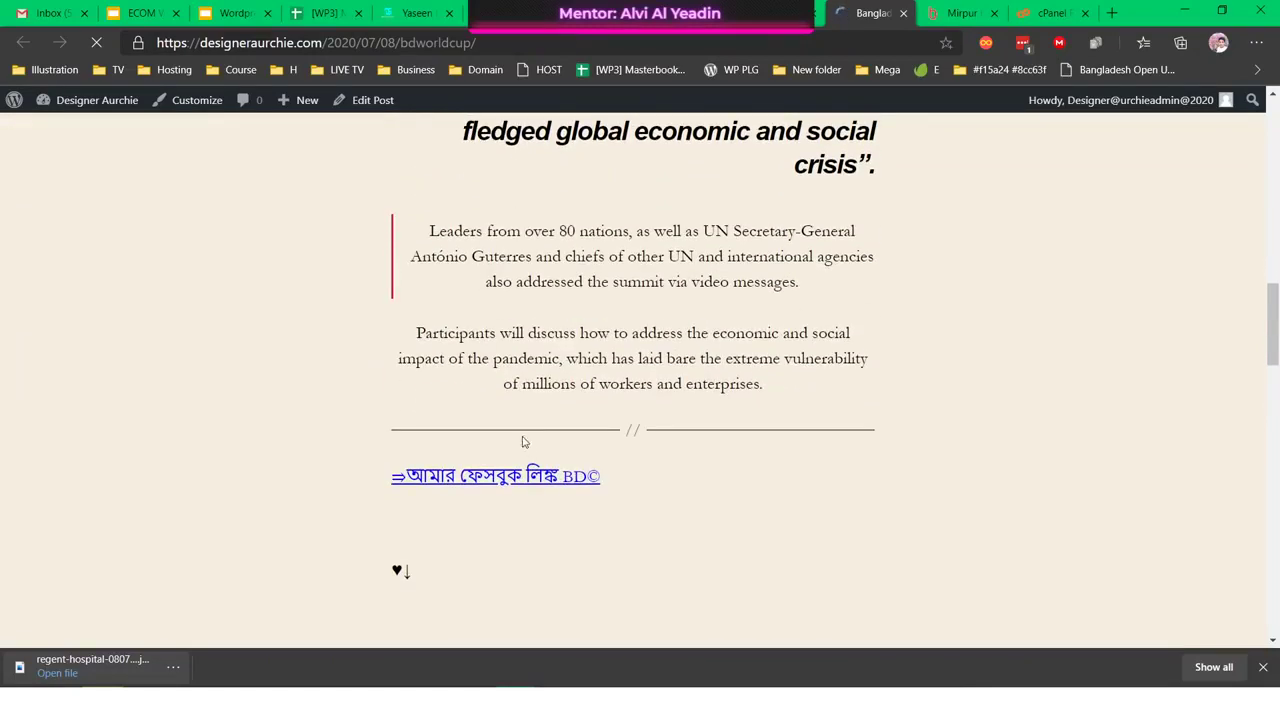
pyautogui.scroll(-4, 420, 486)
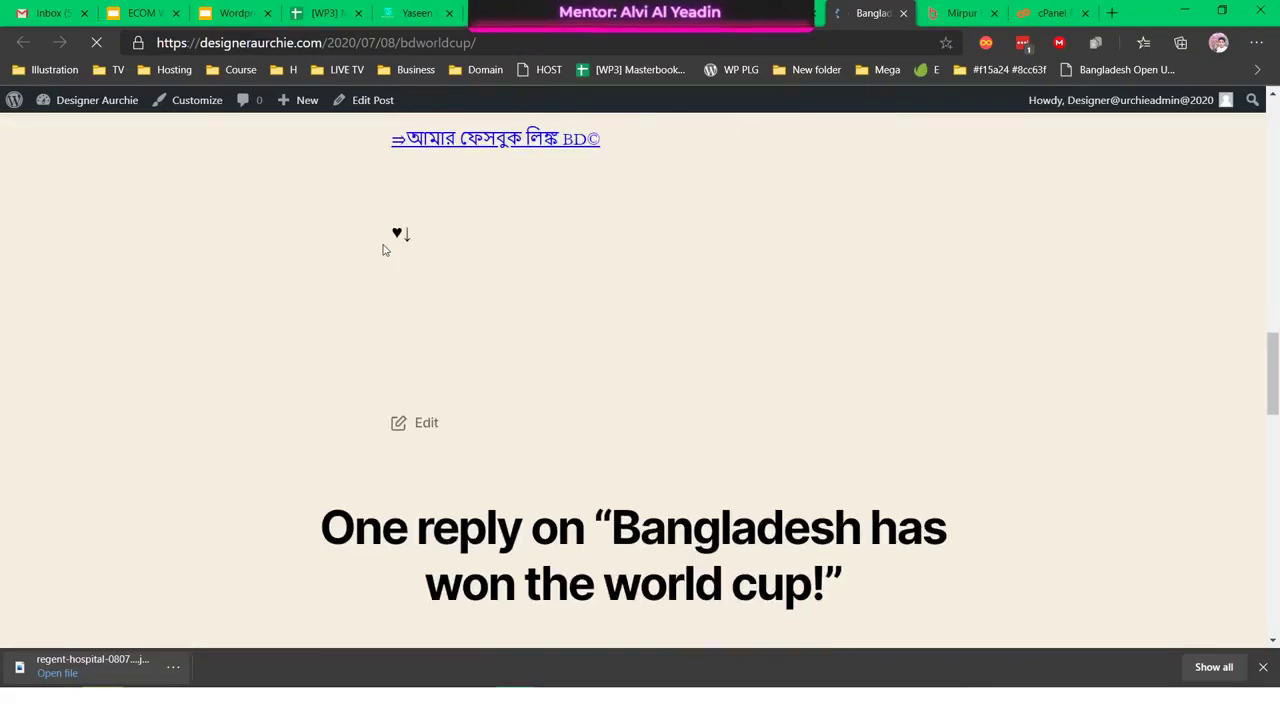
pyautogui.moveTo(383, 249); pyautogui.dragTo(422, 235)
pyautogui.scroll(-5, 470, 455)
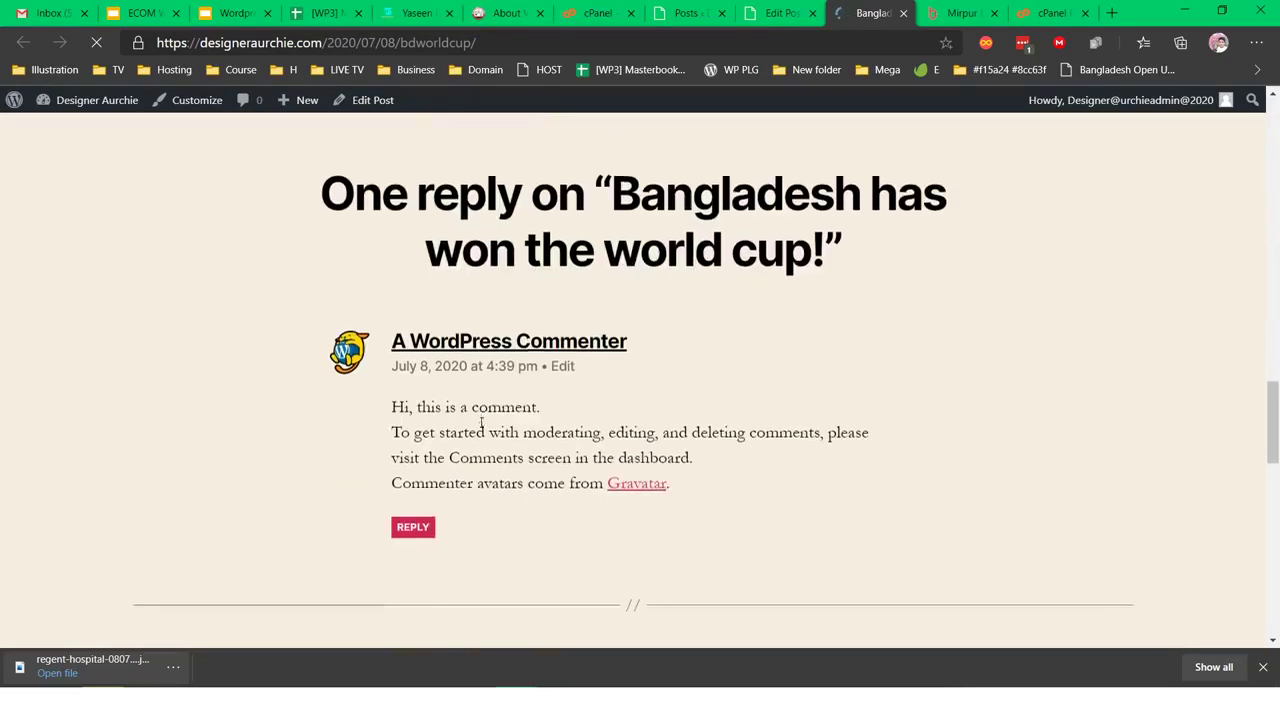
pyautogui.scroll(-4, 413, 438)
# Post a 'Thank you' comment, then switch between the editor and live post tabs.
pyautogui.click(549, 404)
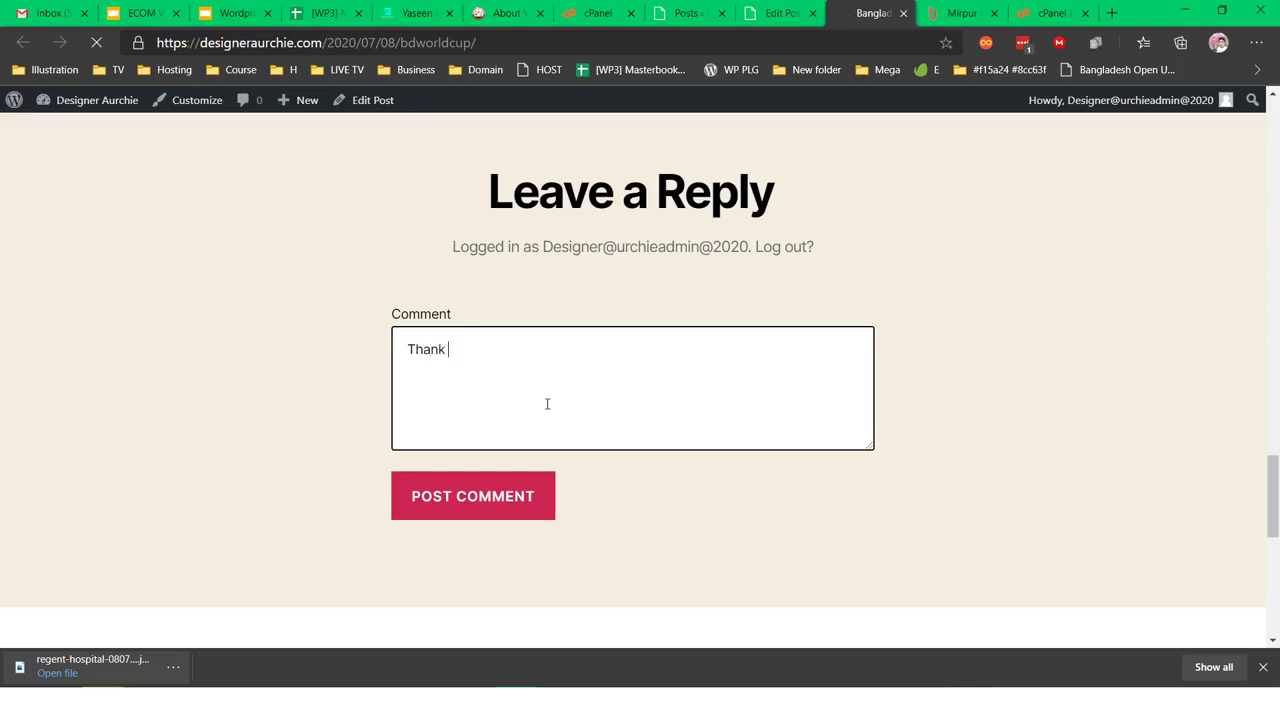
pyautogui.click(462, 517)
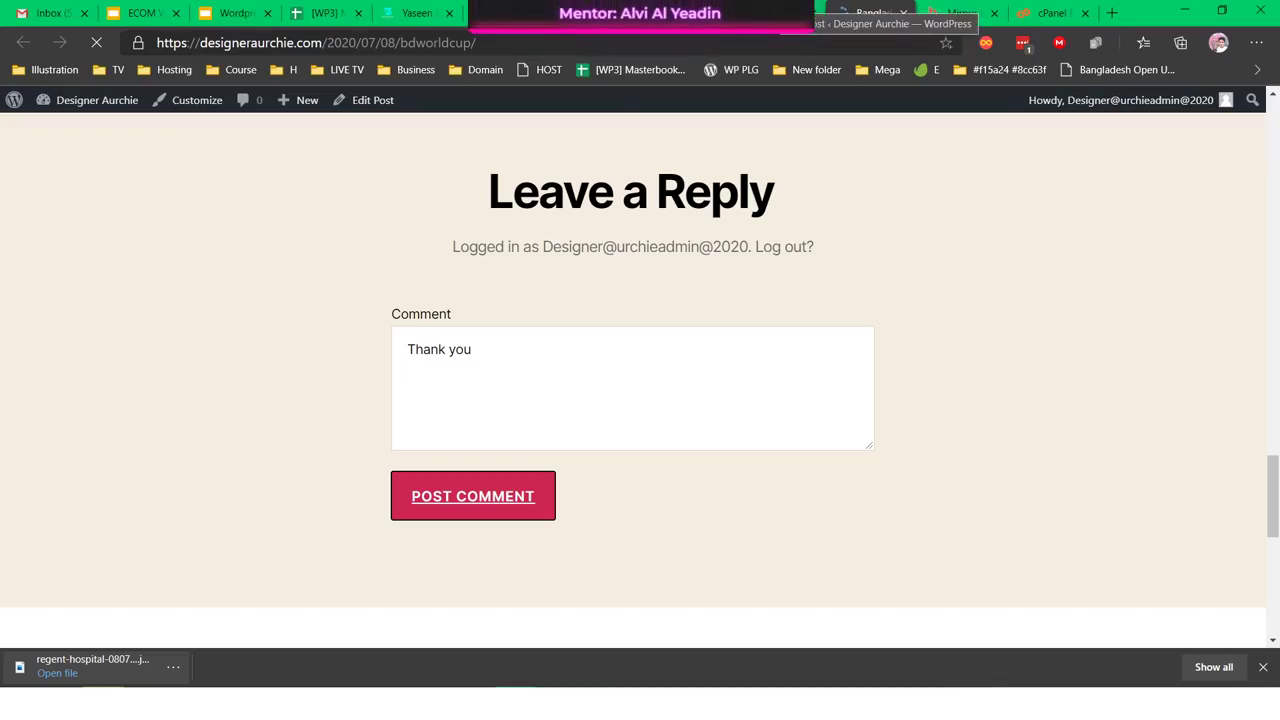
pyautogui.click(775, 13)
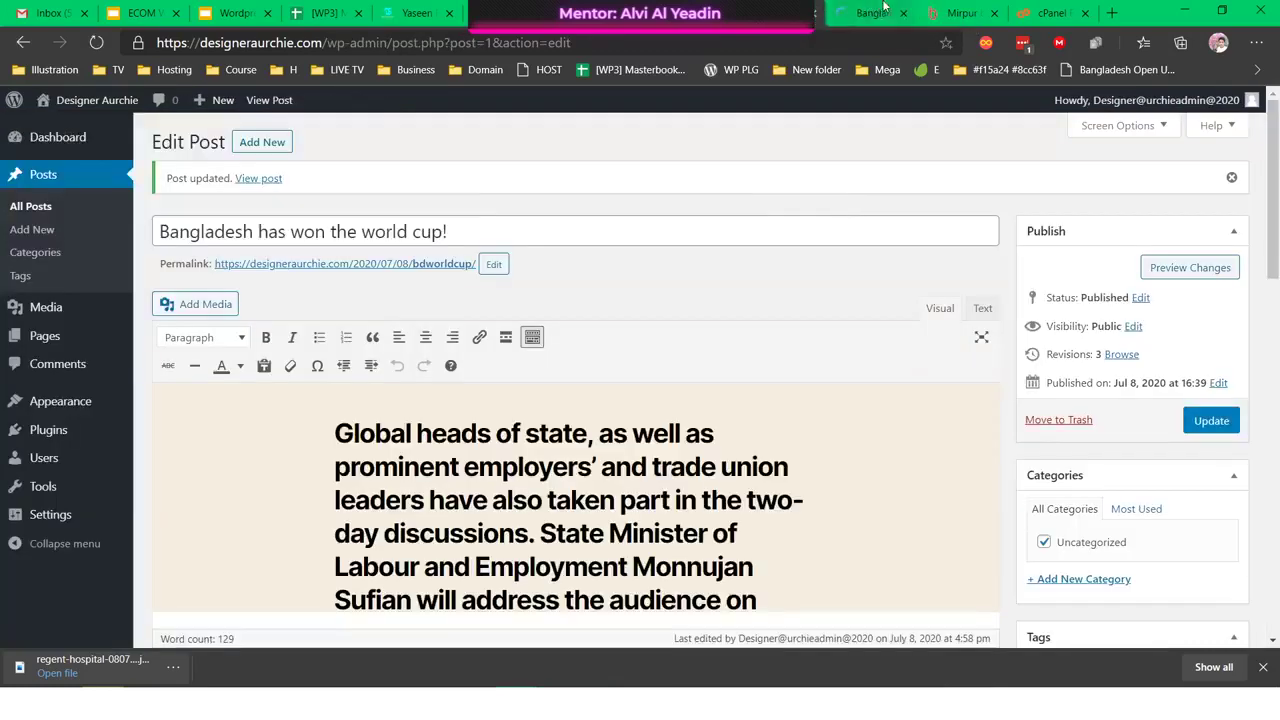
pyautogui.click(870, 13)
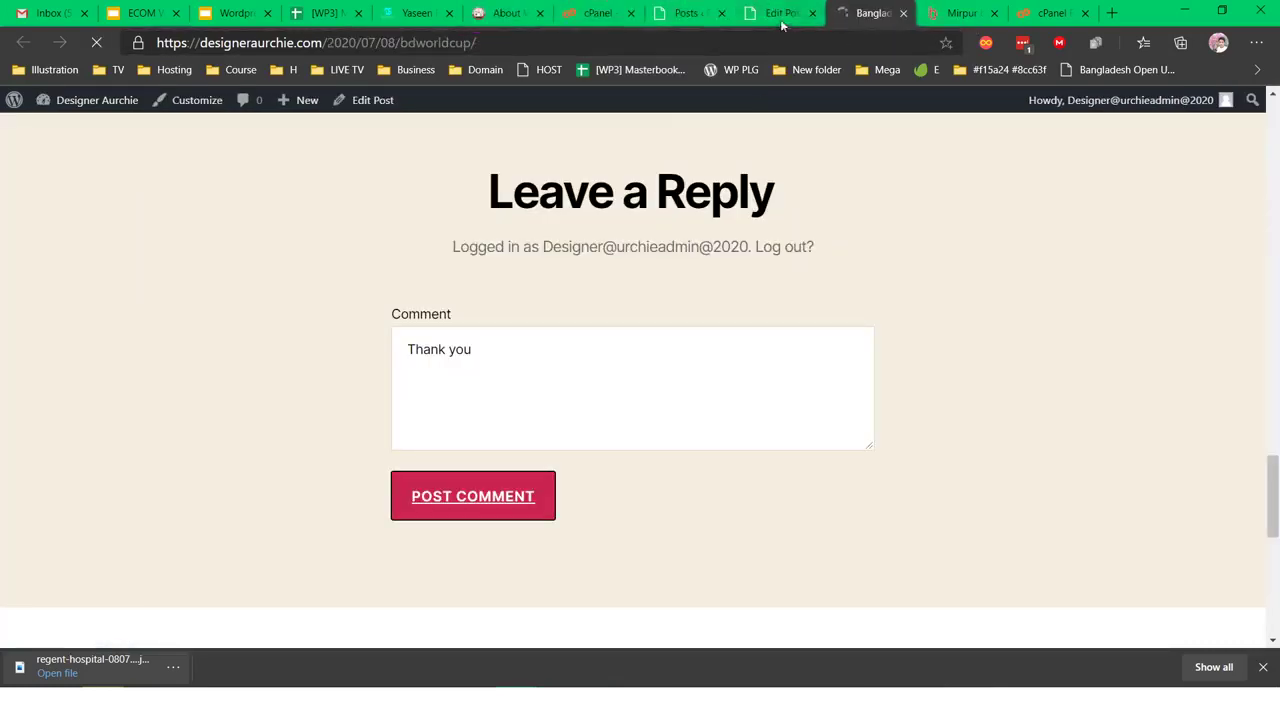
pyautogui.click(780, 13)
pyautogui.click(840, 12)
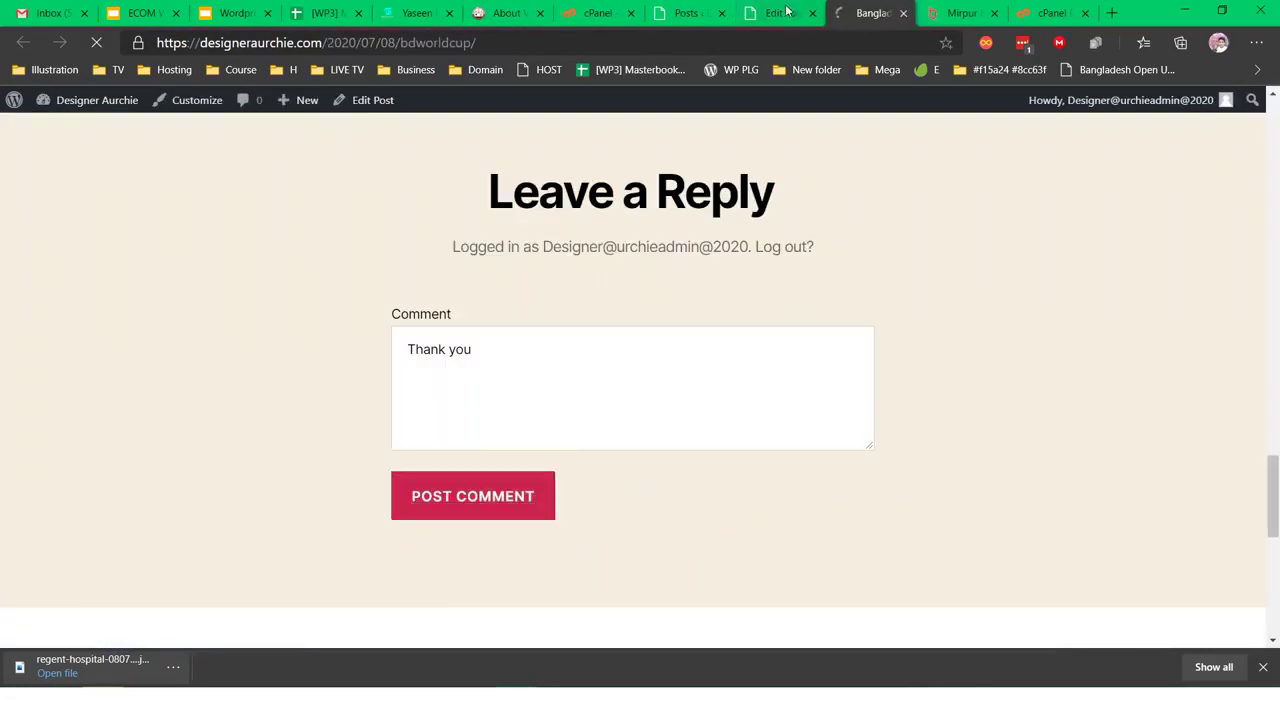
# Open the Media library and view the hospital image's Attachment Details.
pyautogui.click(786, 12)
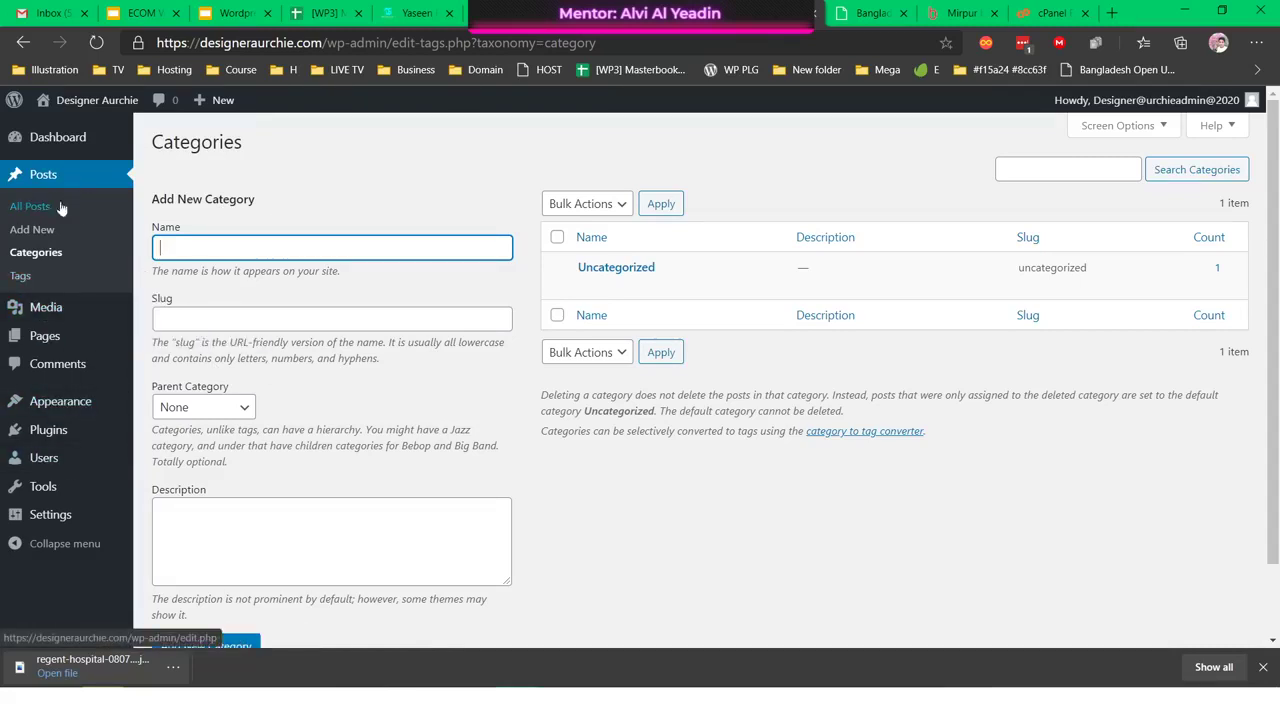
pyautogui.click(45, 307)
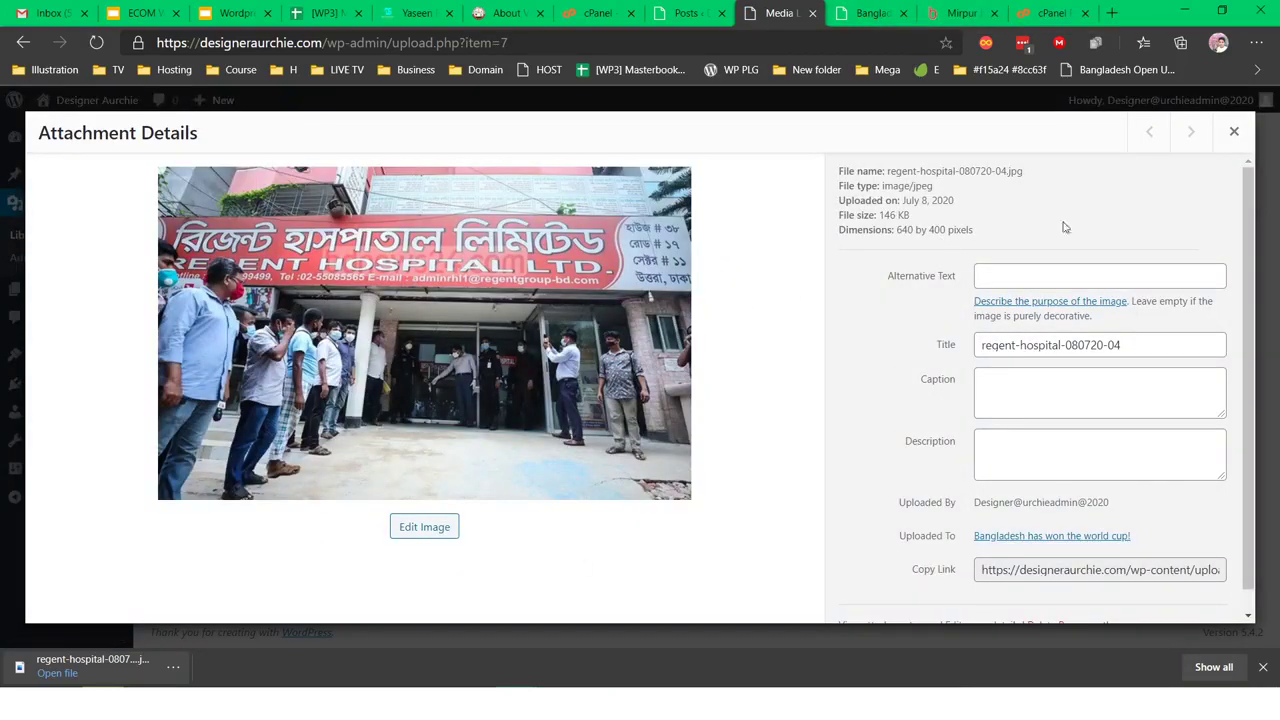
pyautogui.scroll(-1, 1065, 228)
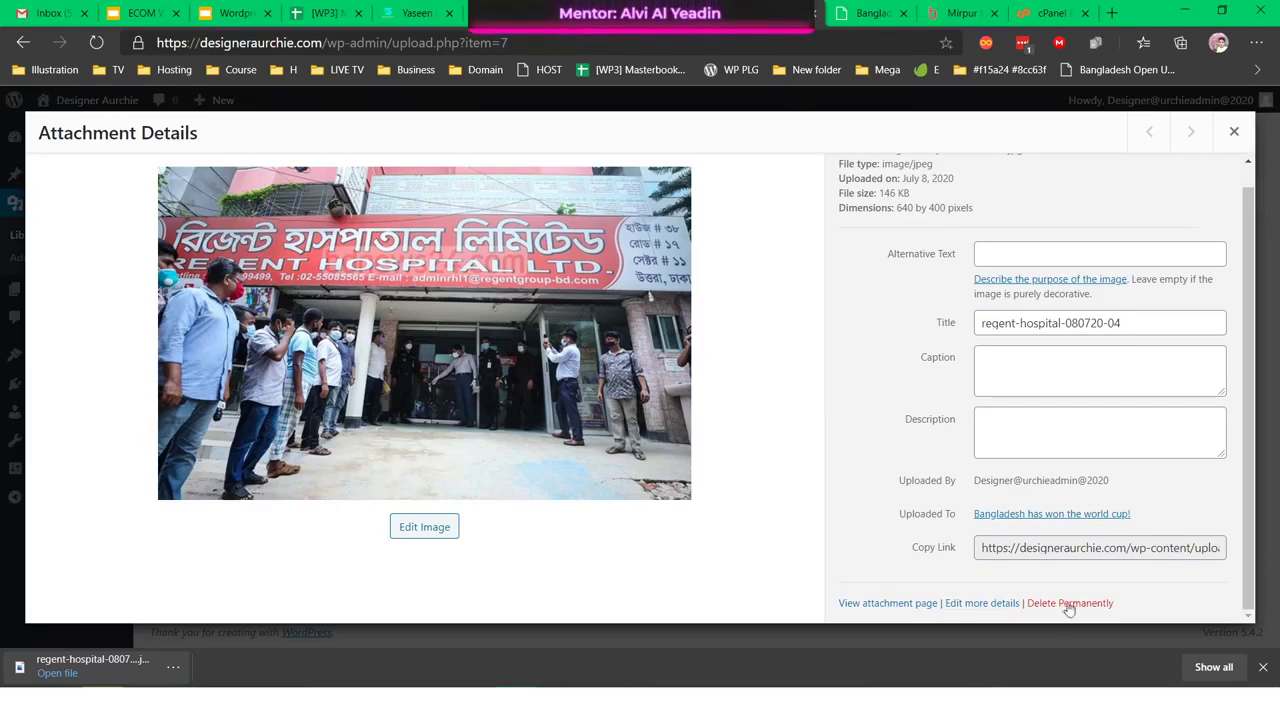
pyautogui.scroll(1, 989, 437)
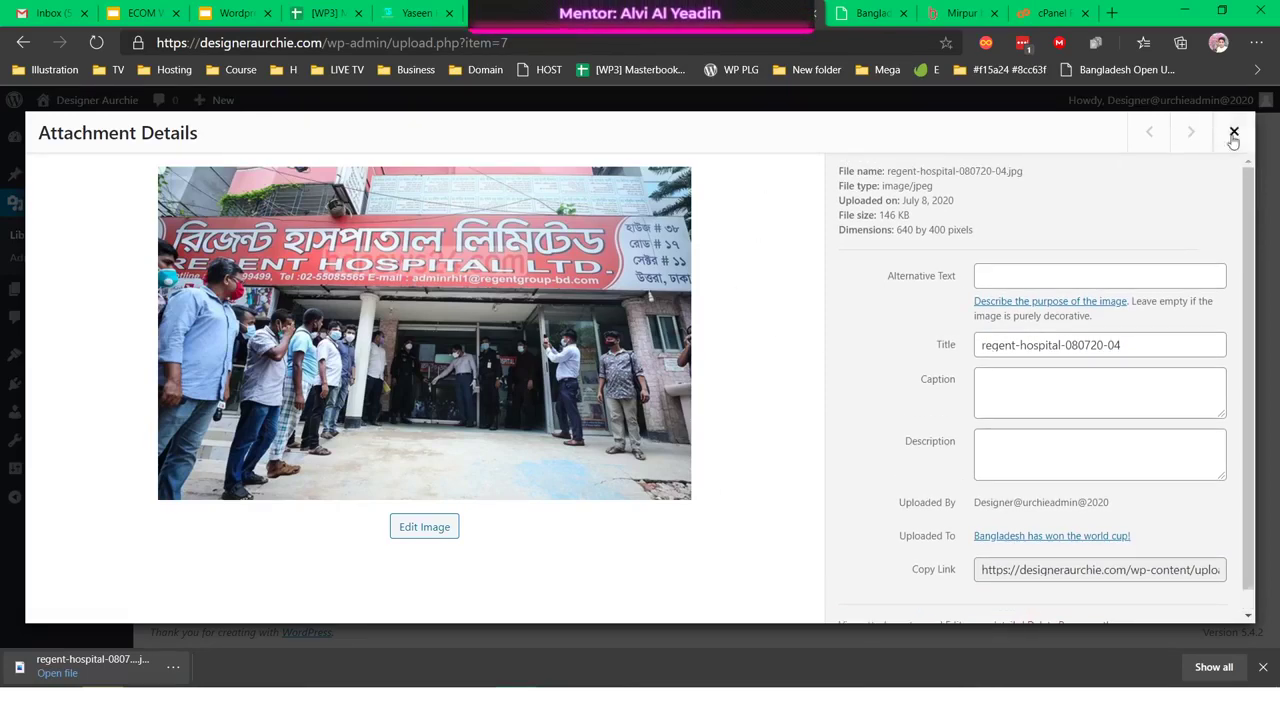
# Reopen and close the hospital image details, then go to Pages > All Pages.
pyautogui.click(1234, 133)
pyautogui.click(259, 293)
pyautogui.scroll(-1, 965, 316)
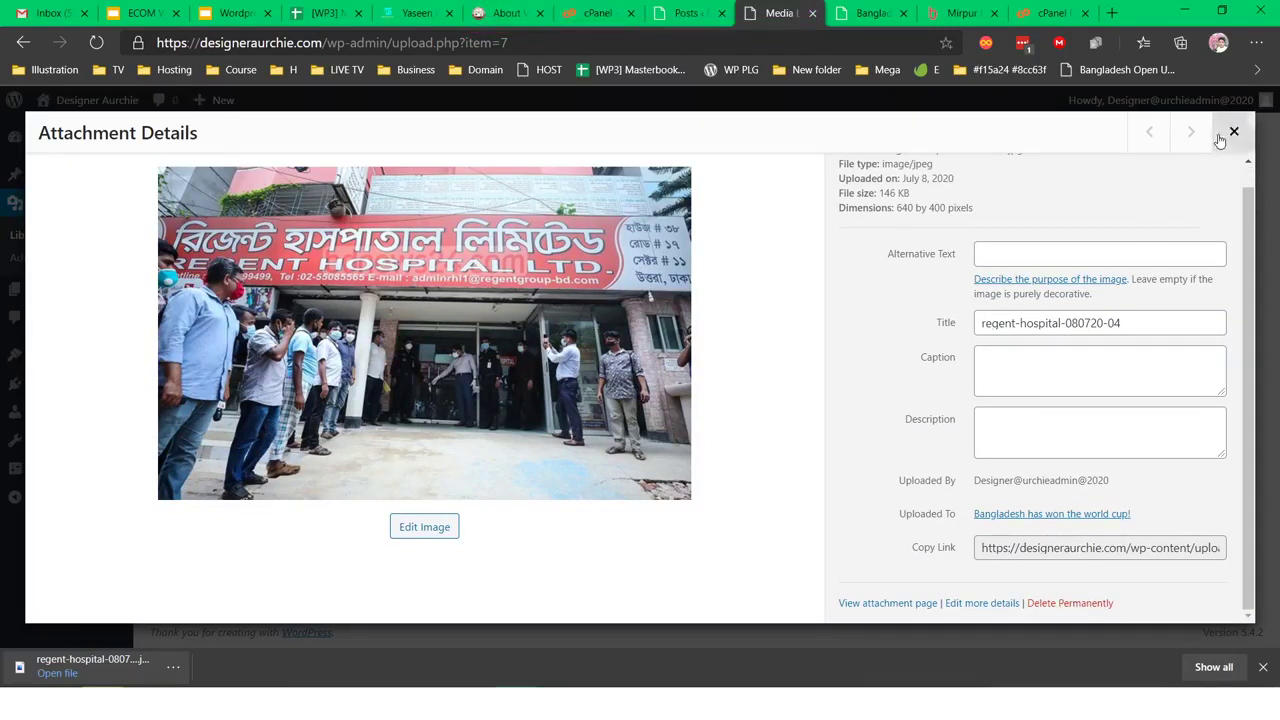
pyautogui.click(1234, 131)
pyautogui.click(160, 292)
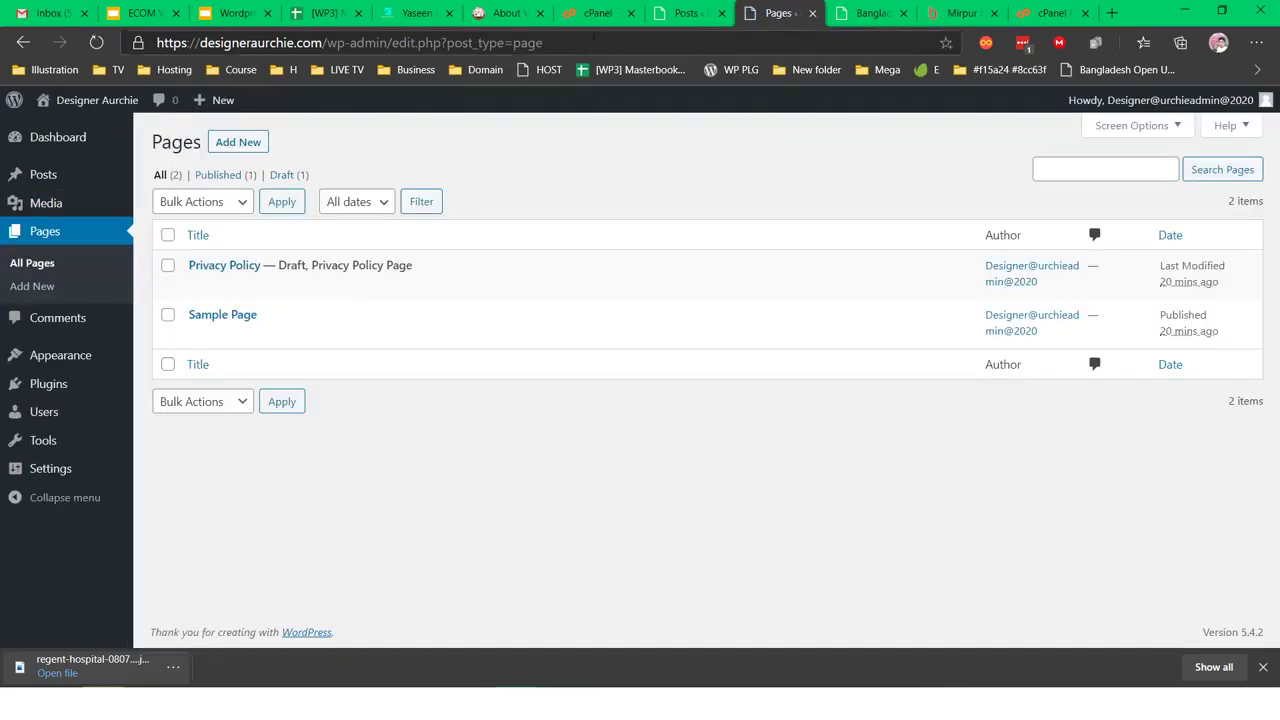
# Browse the bdnews24 Mirpur article and the Demo University departments page.
pyautogui.click(958, 13)
pyautogui.scroll(3, 748, 253)
pyautogui.scroll(8, 748, 253)
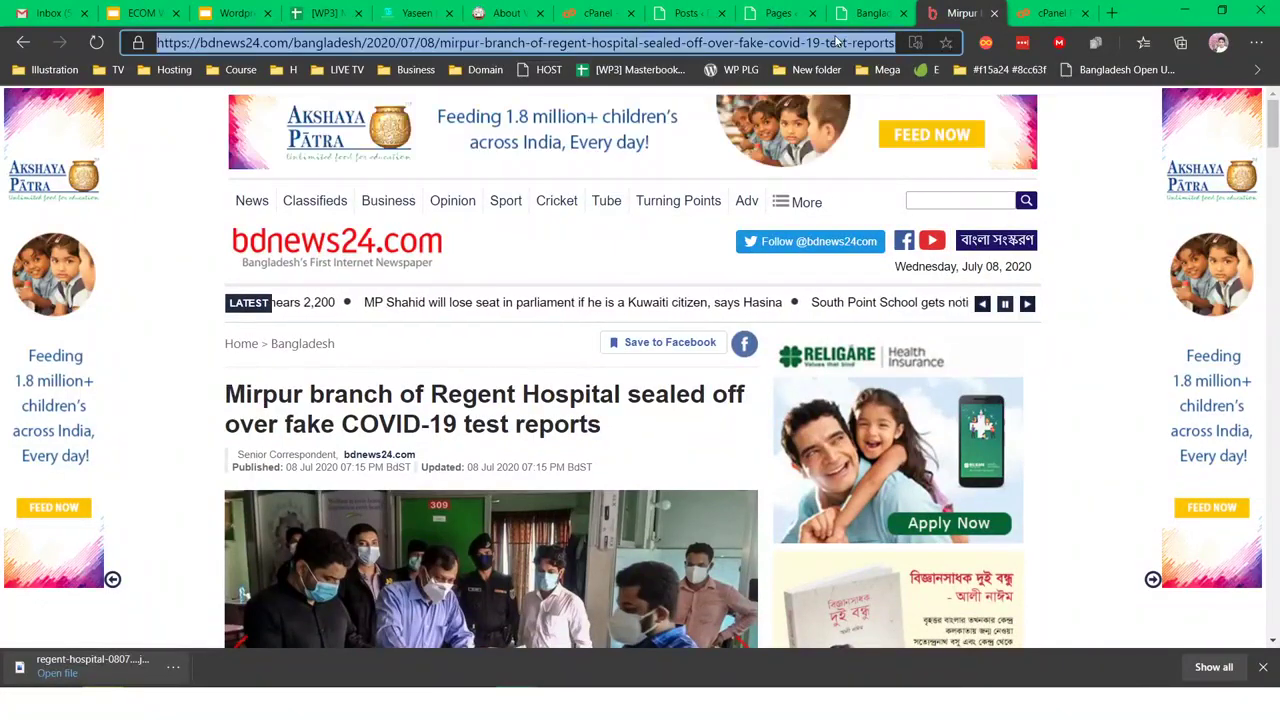
pyautogui.click(505, 13)
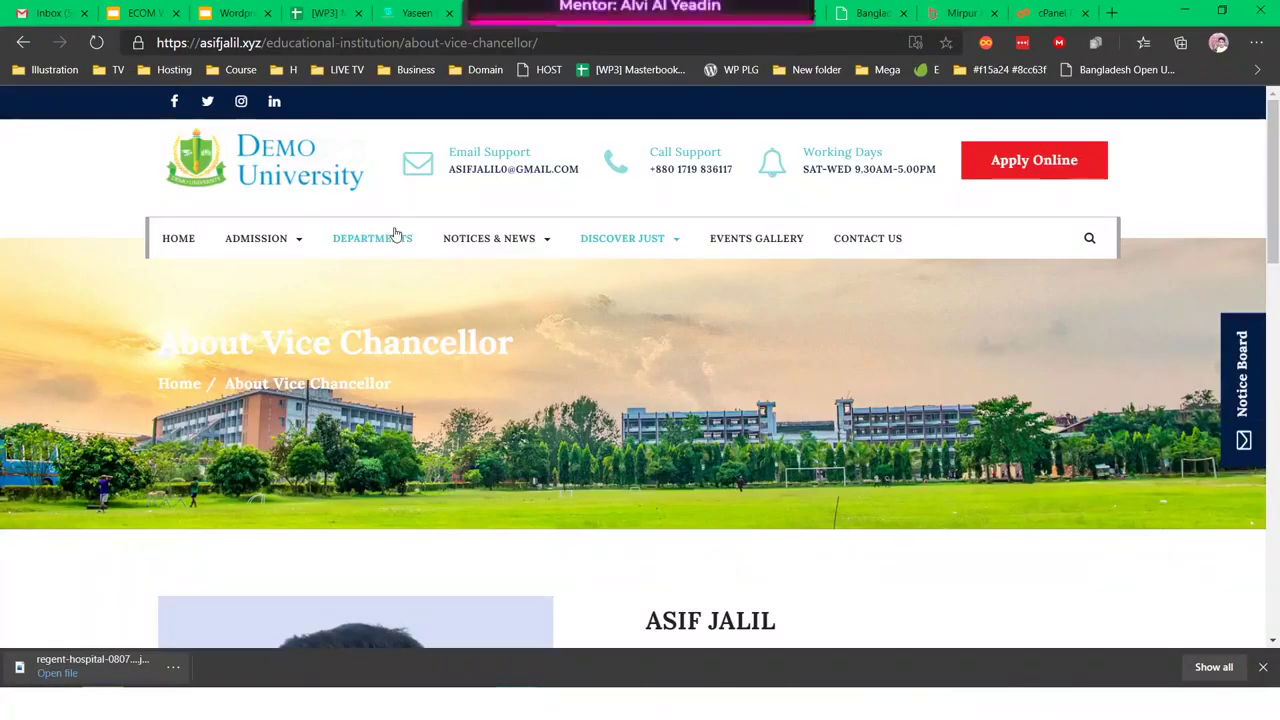
pyautogui.click(369, 250)
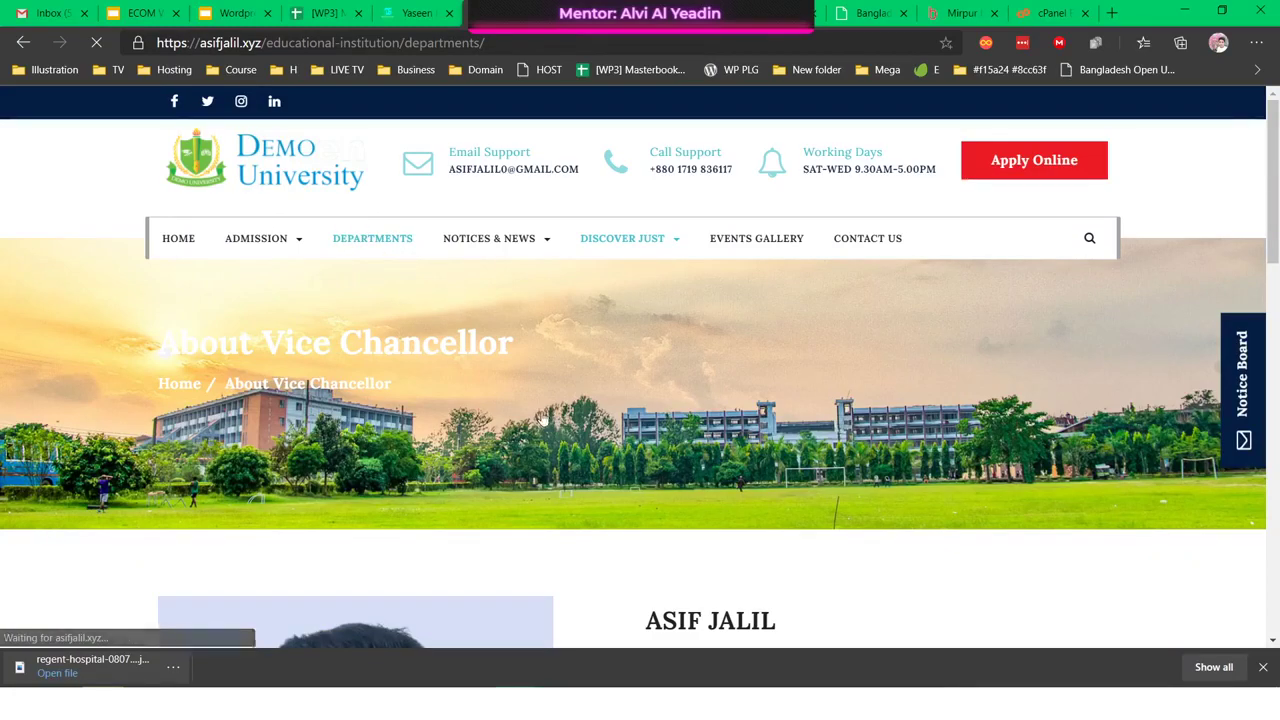
pyautogui.scroll(-7, 517, 134)
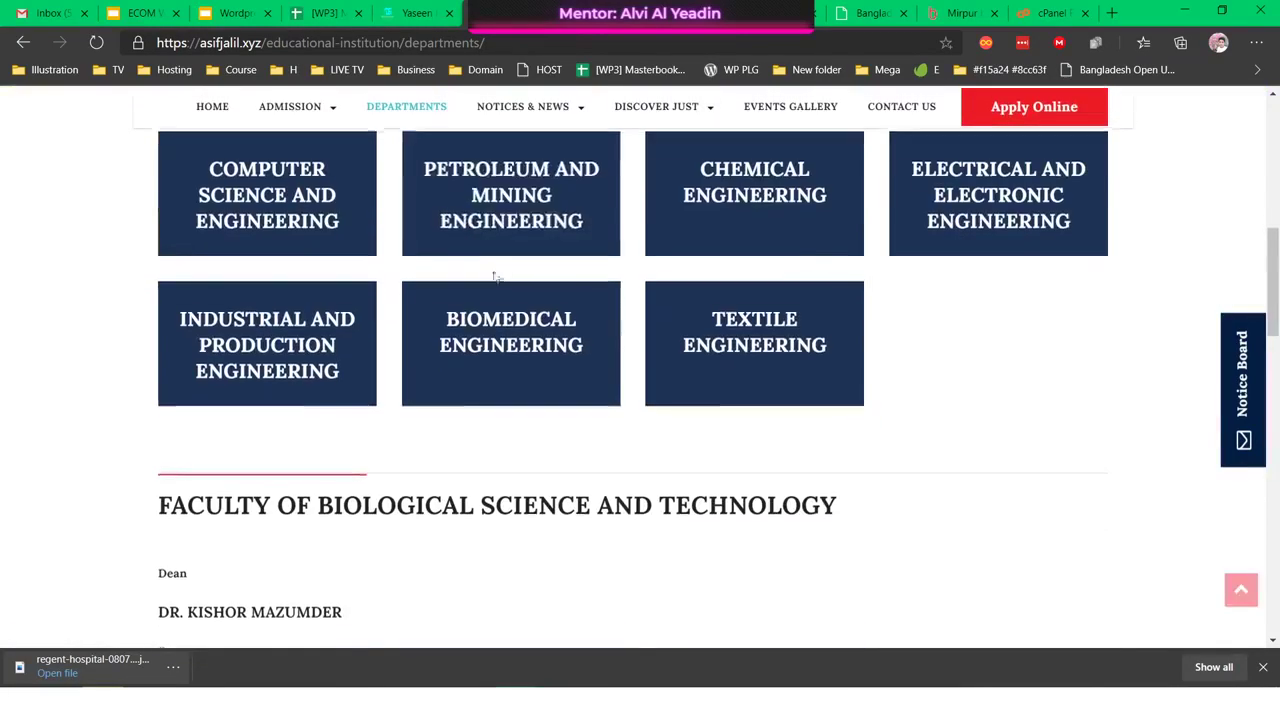
pyautogui.moveTo(526, 215)
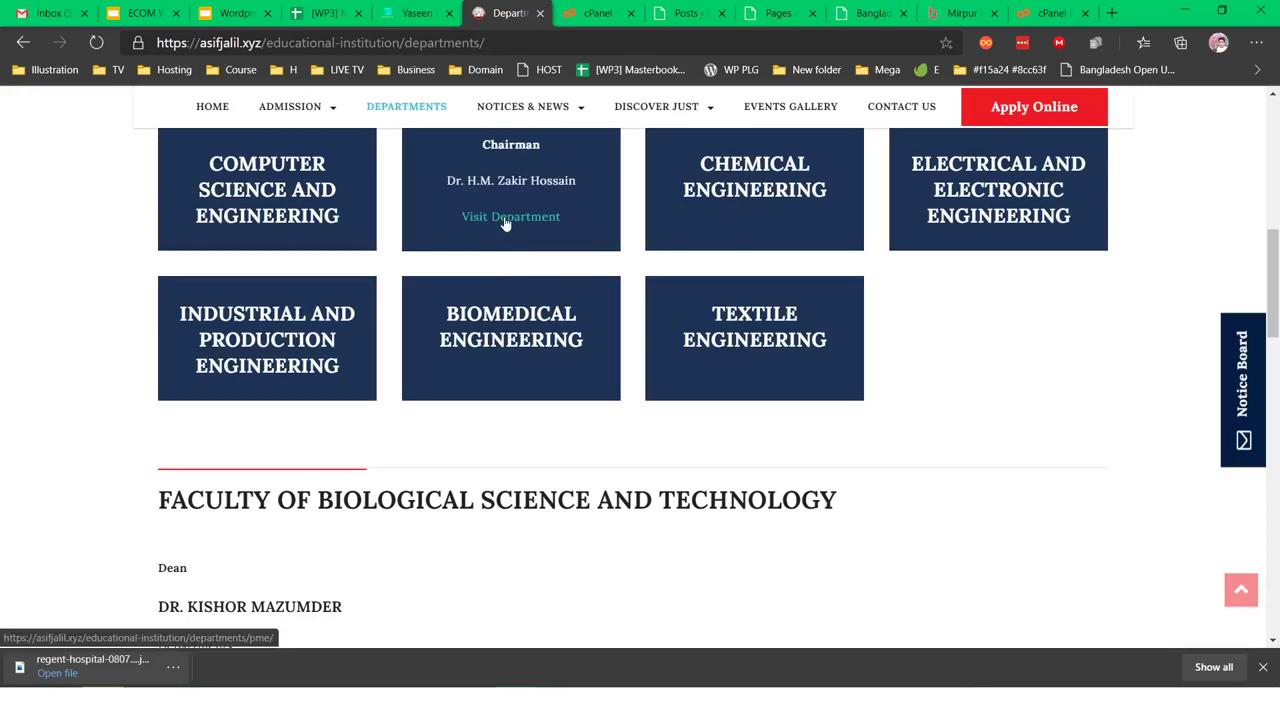
pyautogui.scroll(-3, 310, 420)
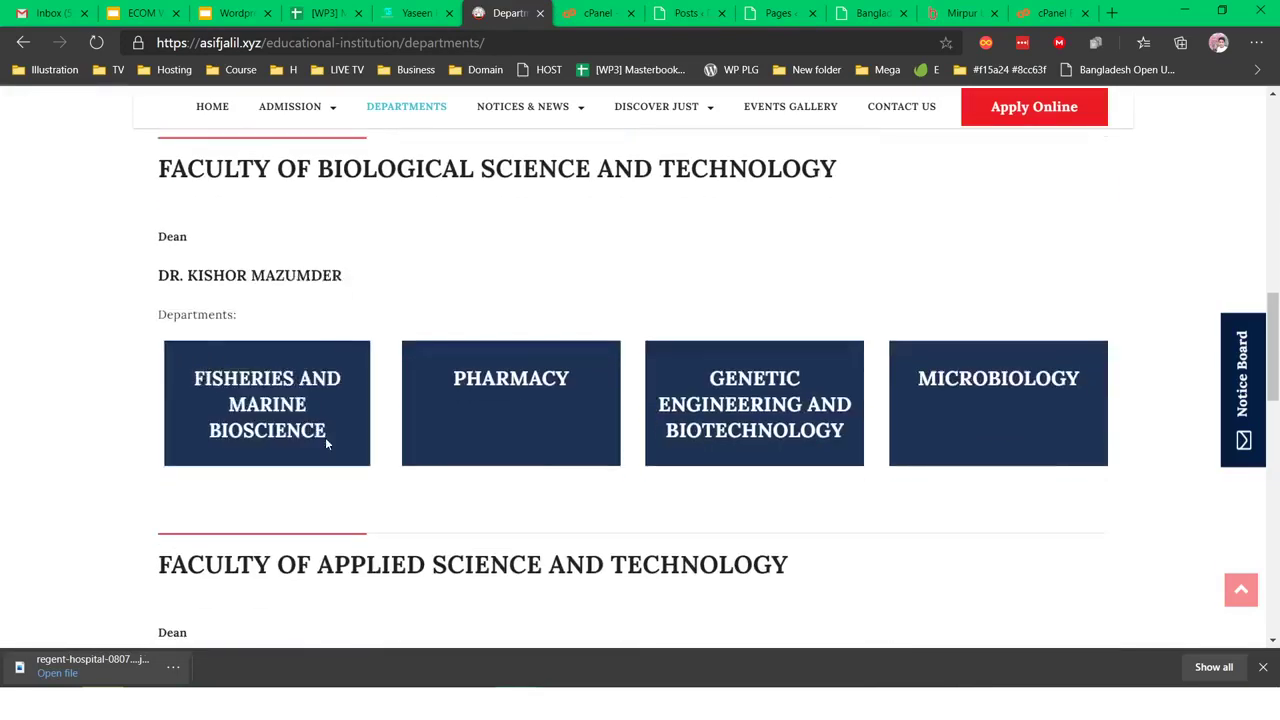
# Back in WordPress, view the Comments list, then open Appearance > Themes.
pyautogui.click(778, 13)
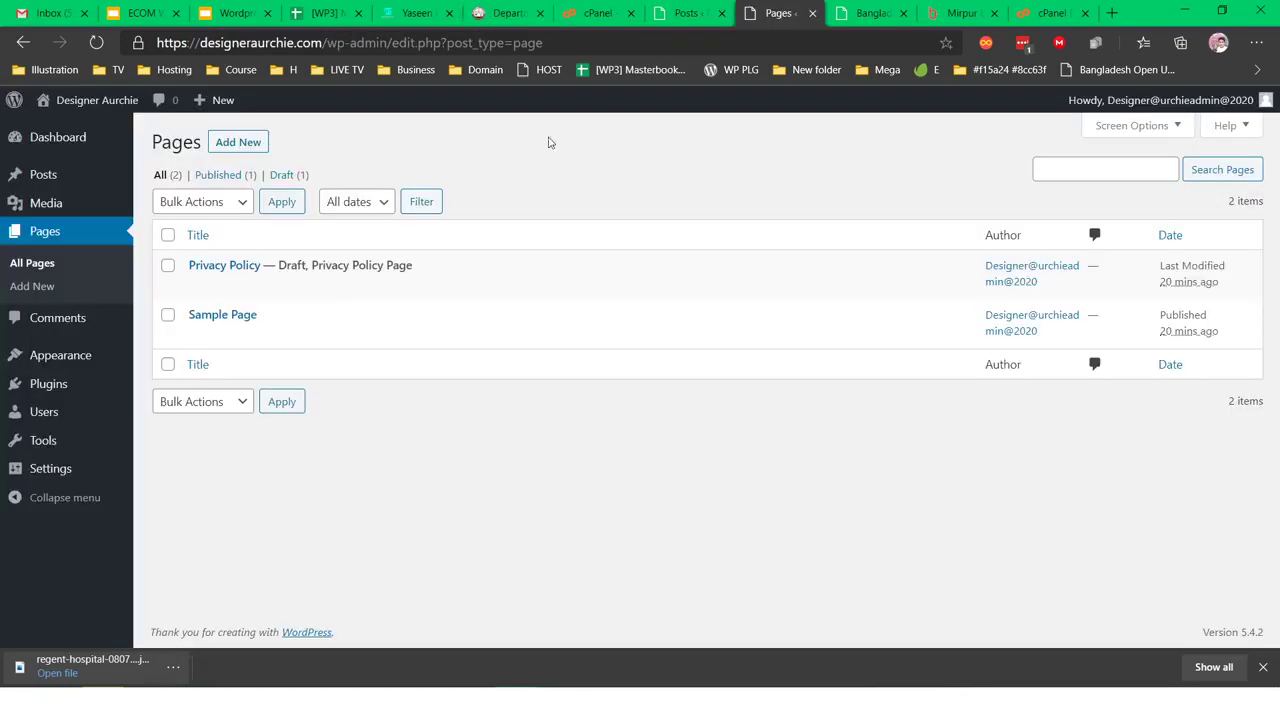
pyautogui.moveTo(283, 283)
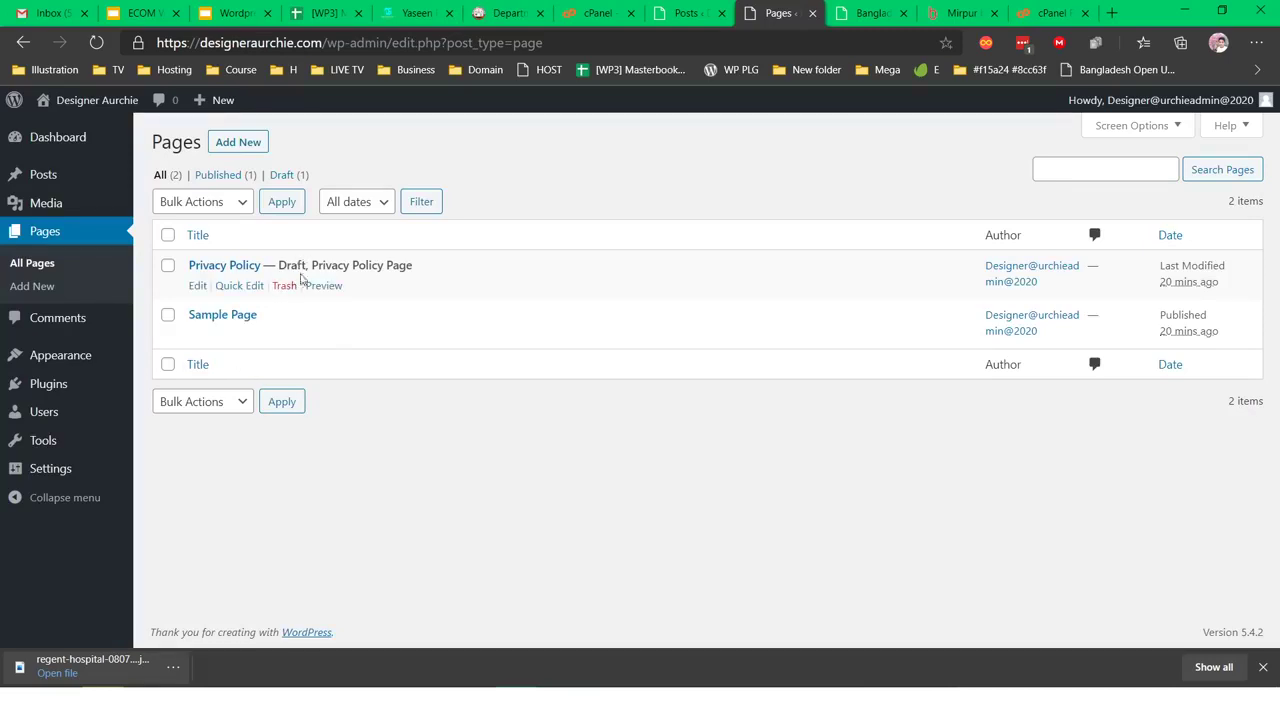
pyautogui.click(60, 318)
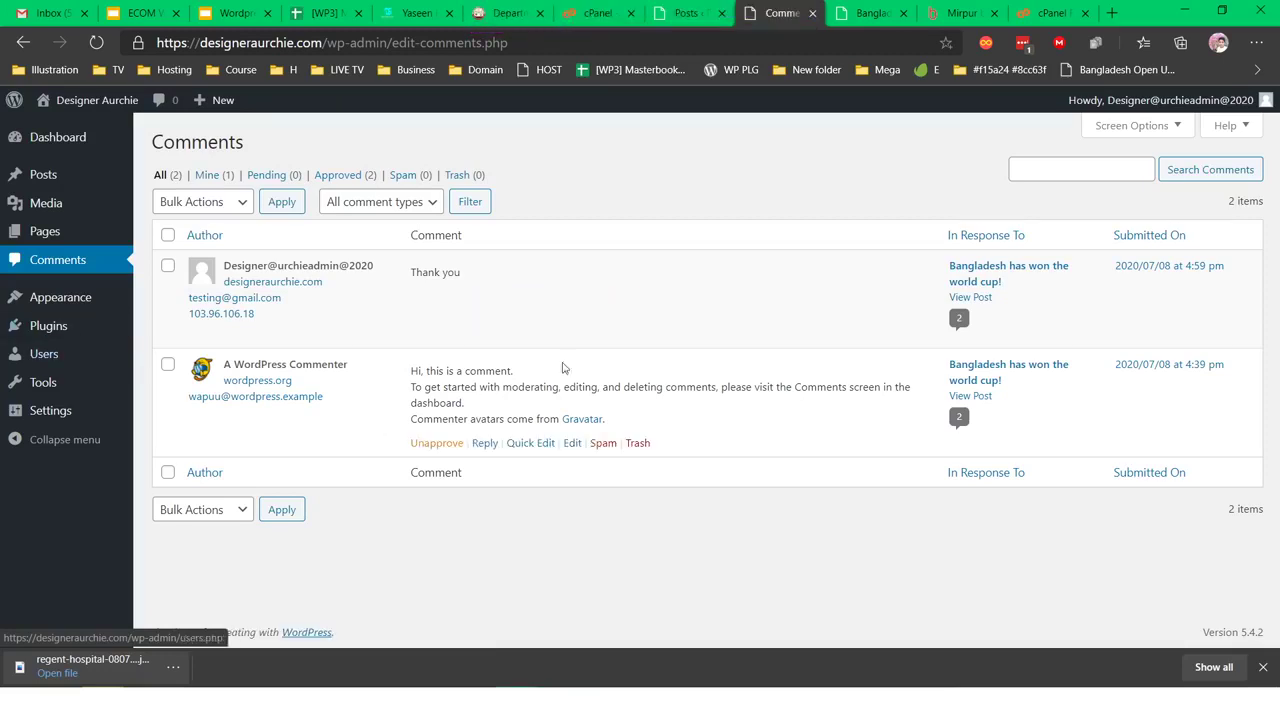
pyautogui.moveTo(107, 307)
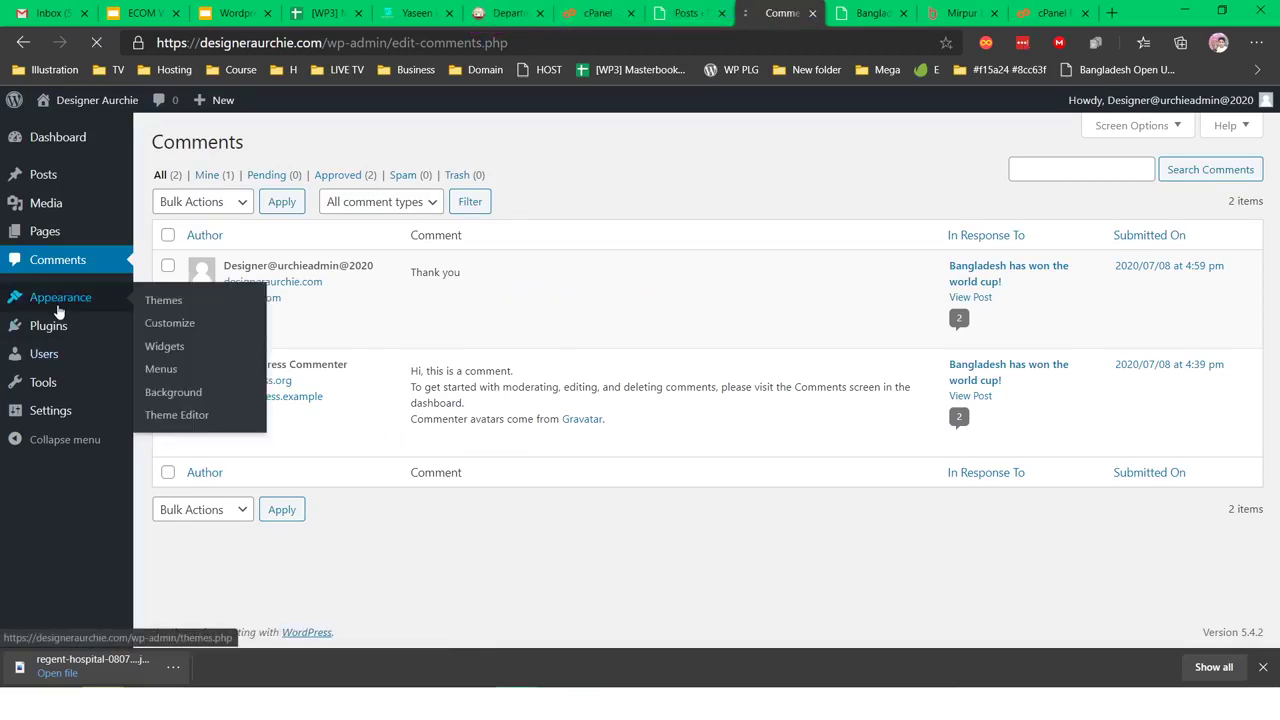
pyautogui.click(60, 307)
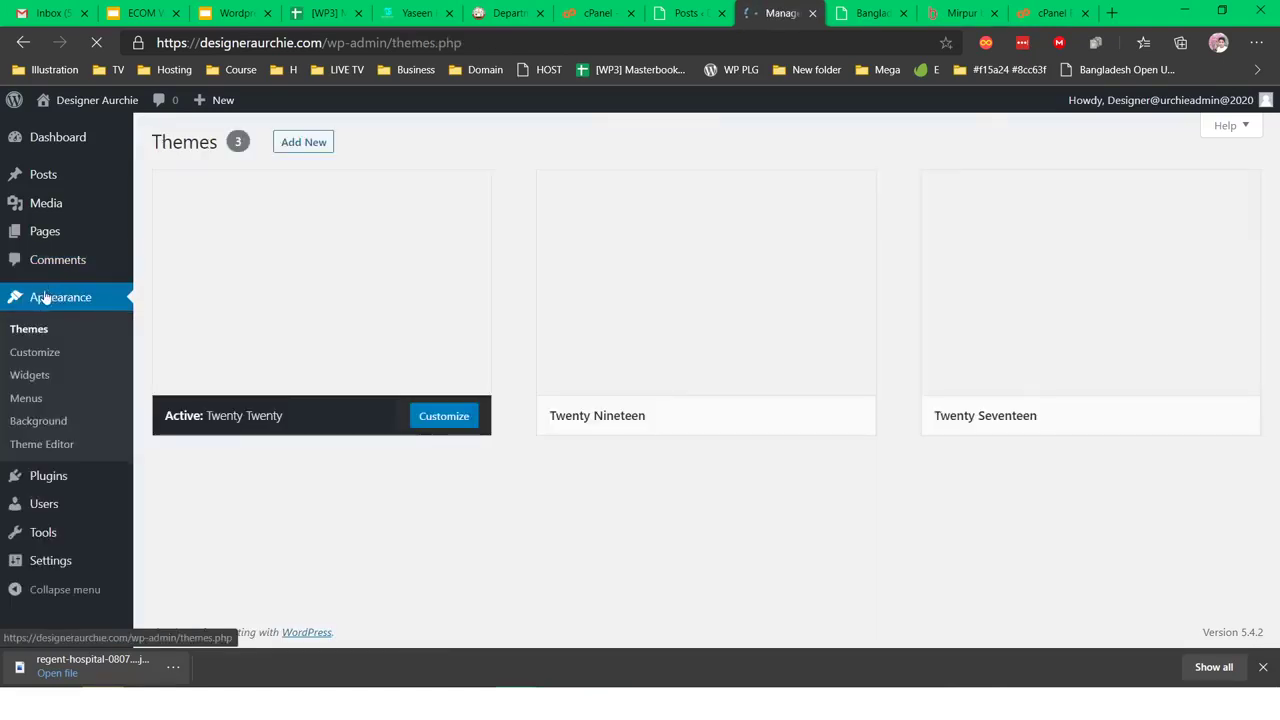
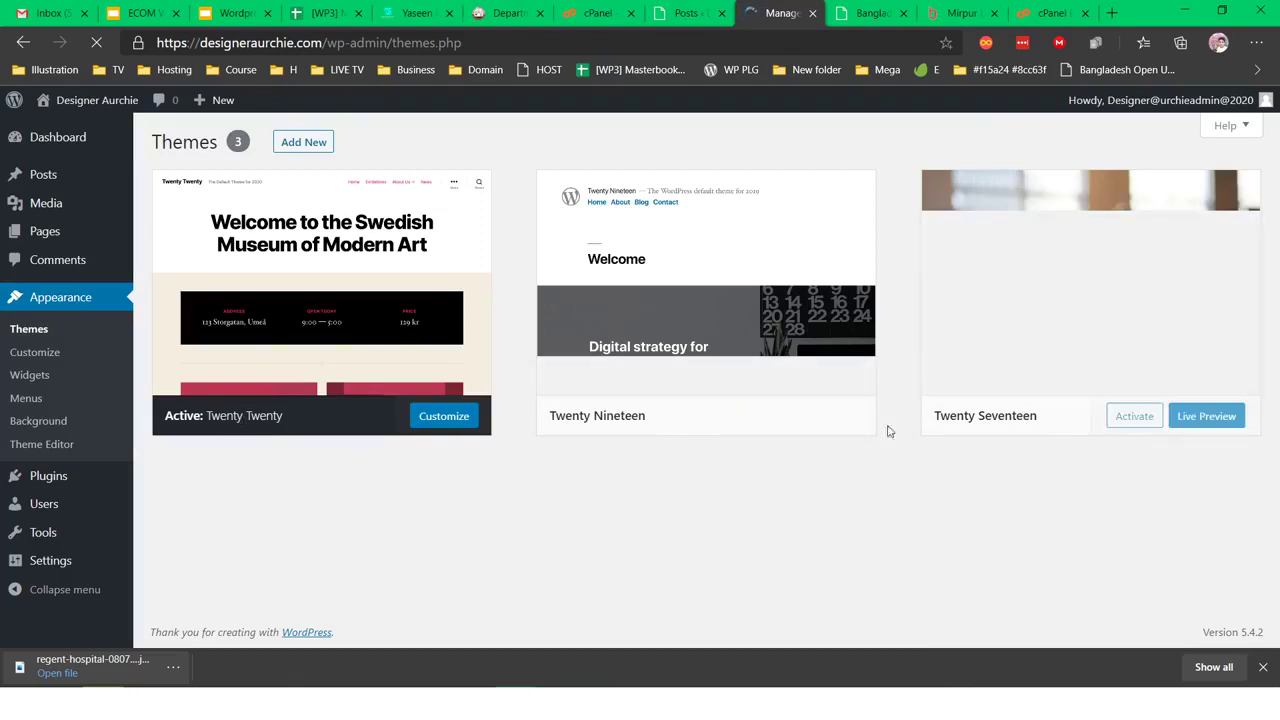
# Refresh the world cup post to preview it with the Twenty Nineteen theme.
pyautogui.moveTo(765, 432)
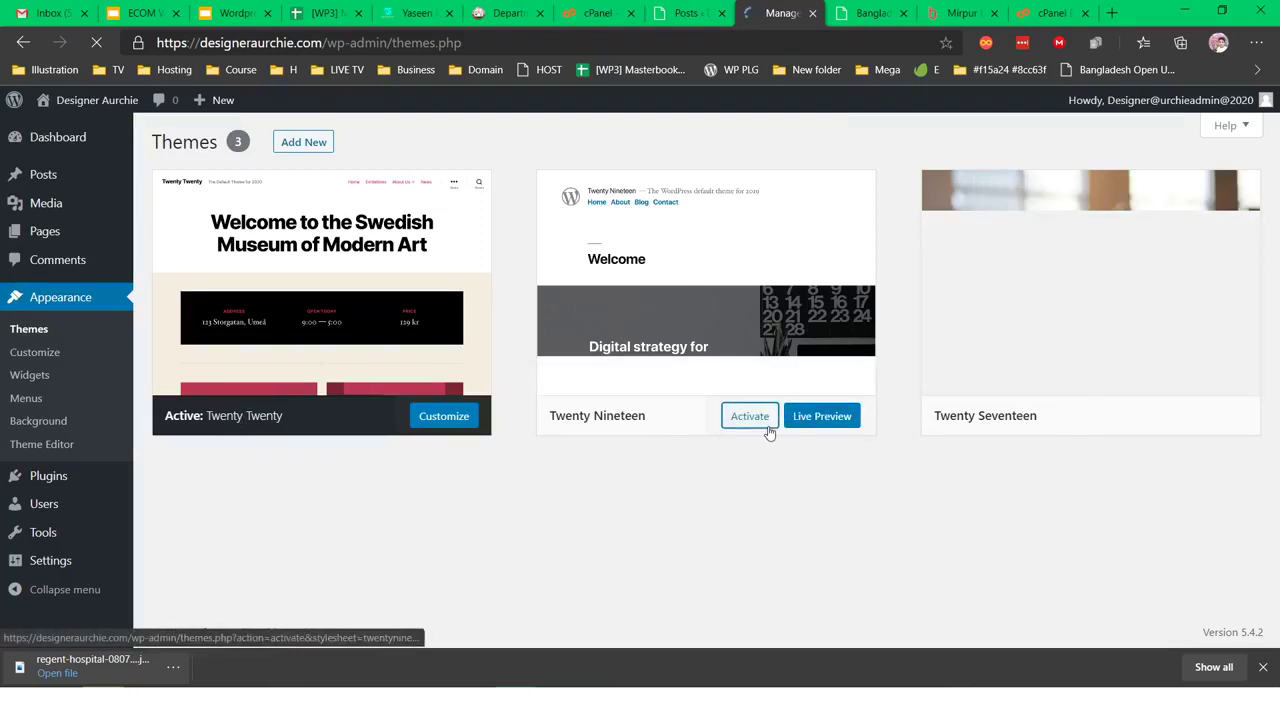
pyautogui.click(836, 10)
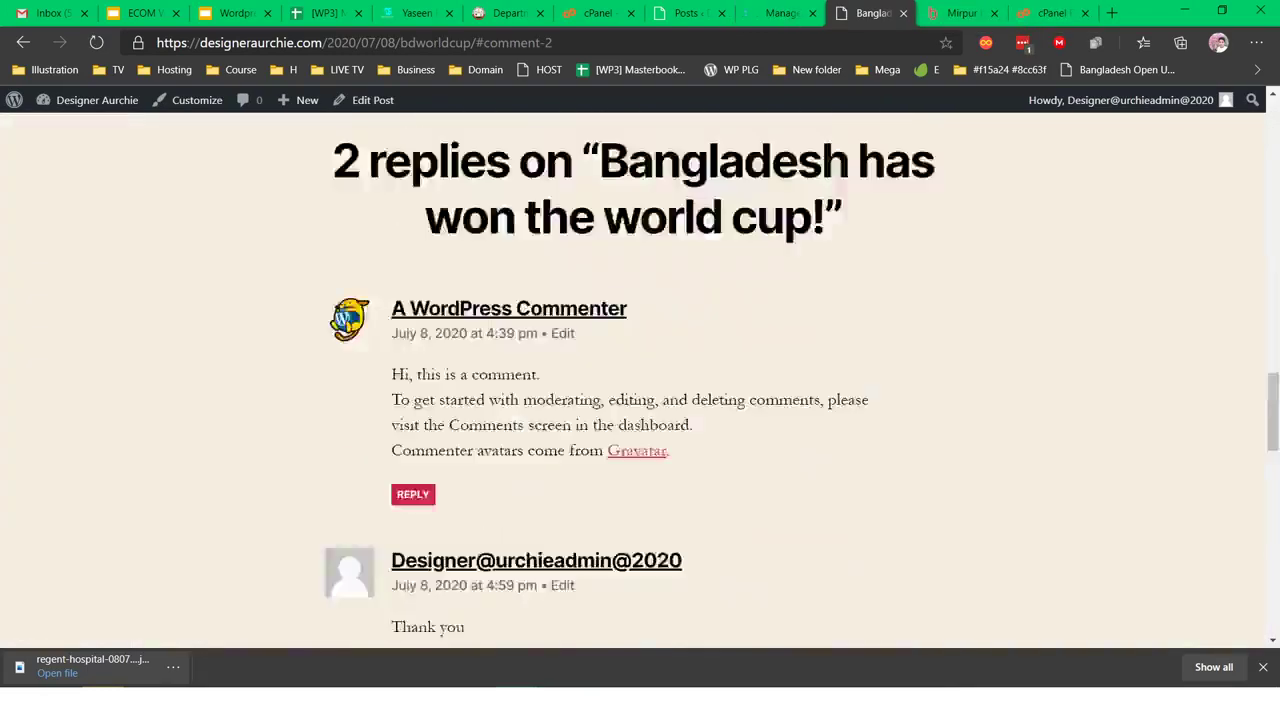
pyautogui.scroll(10, 288, 431)
pyautogui.scroll(10, 289, 432)
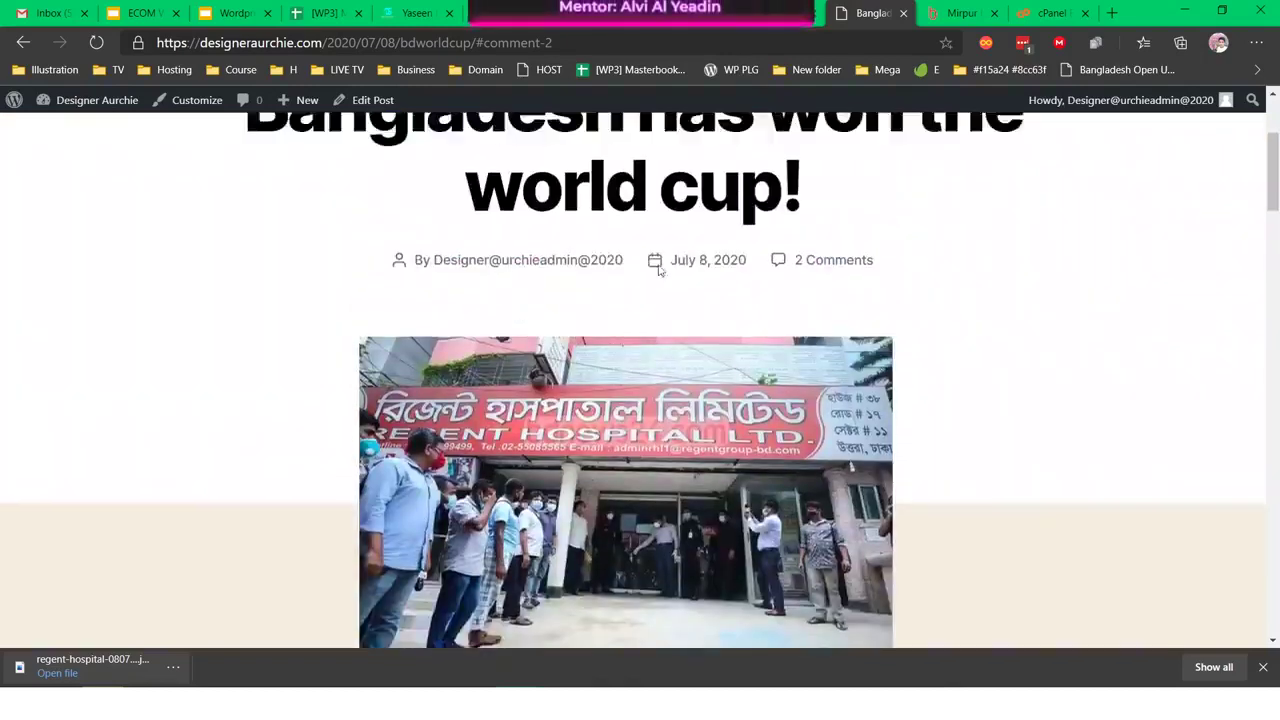
pyautogui.rightClick(465, 280)
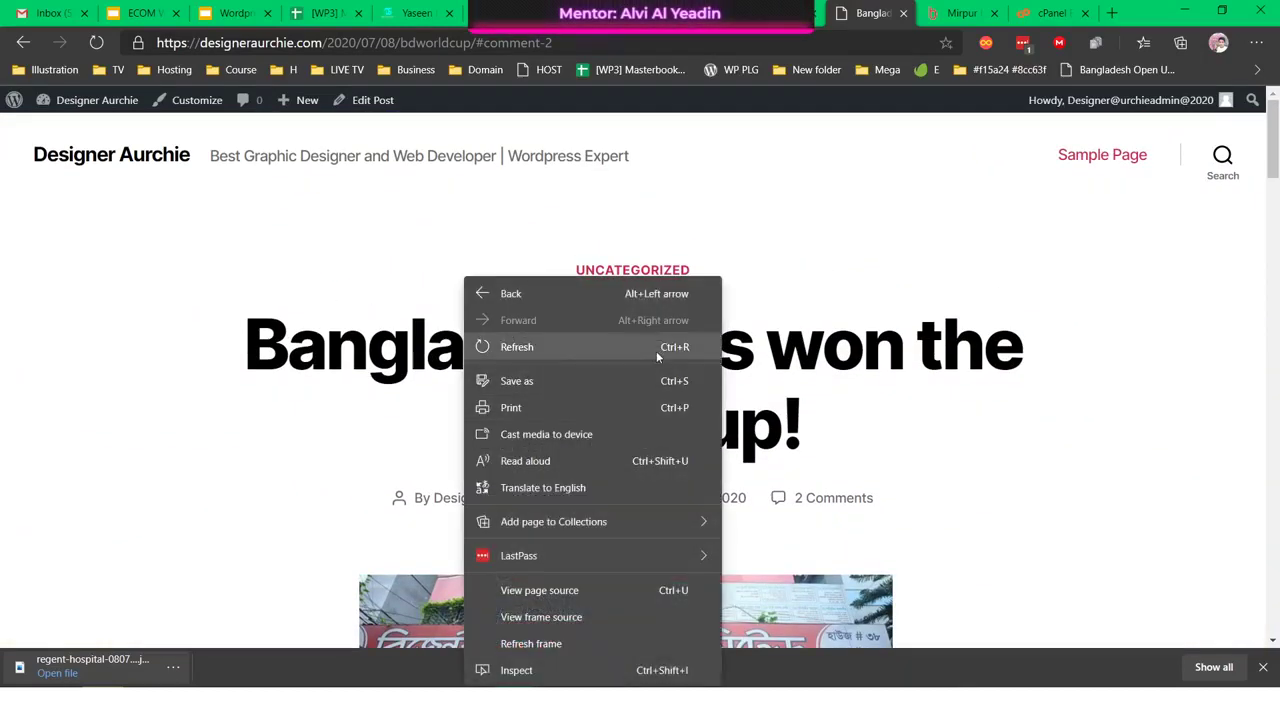
pyautogui.click(656, 349)
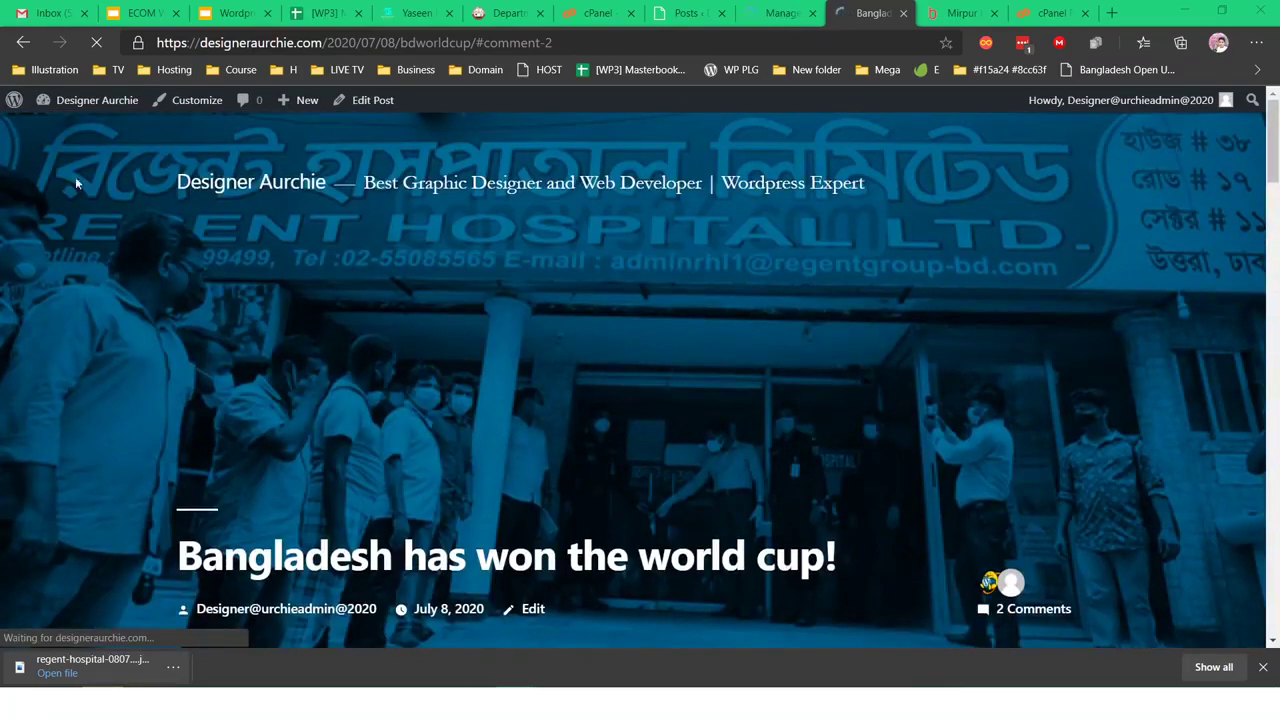
# Look over the post's title and paragraphs in Twenty Nineteen, then go back to Themes.
pyautogui.doubleClick(317, 560)
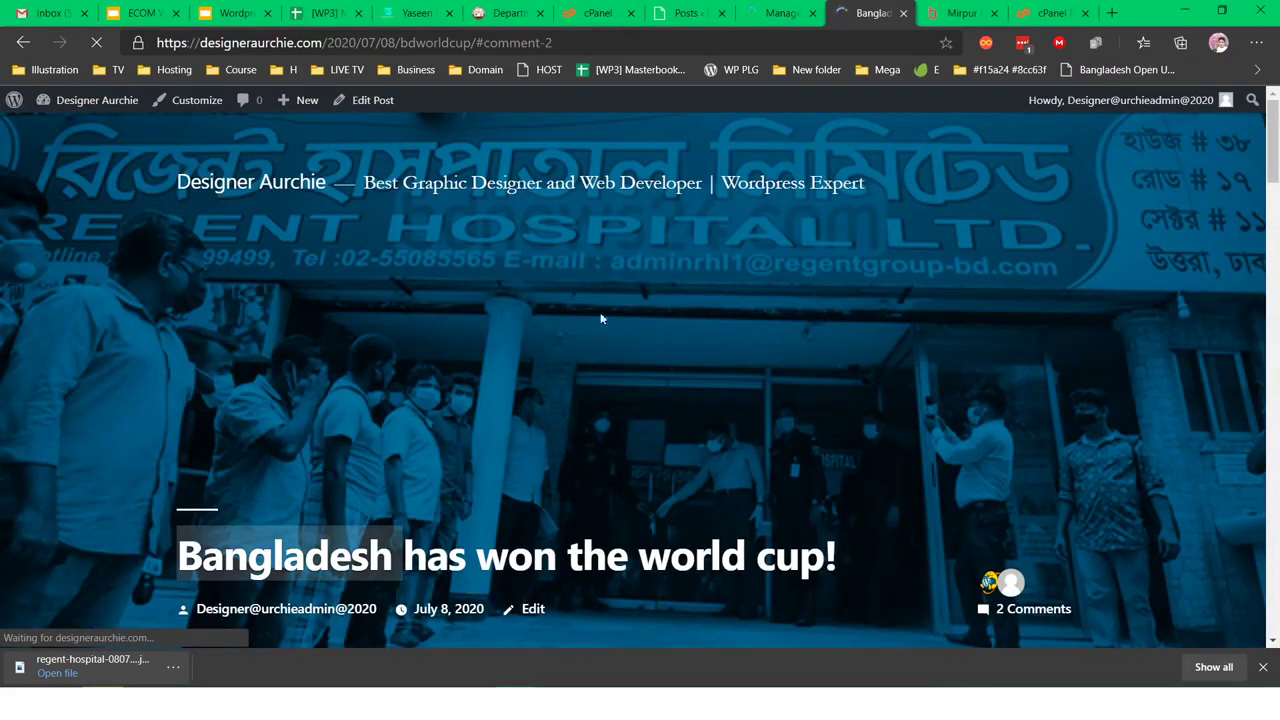
pyautogui.click(640, 376)
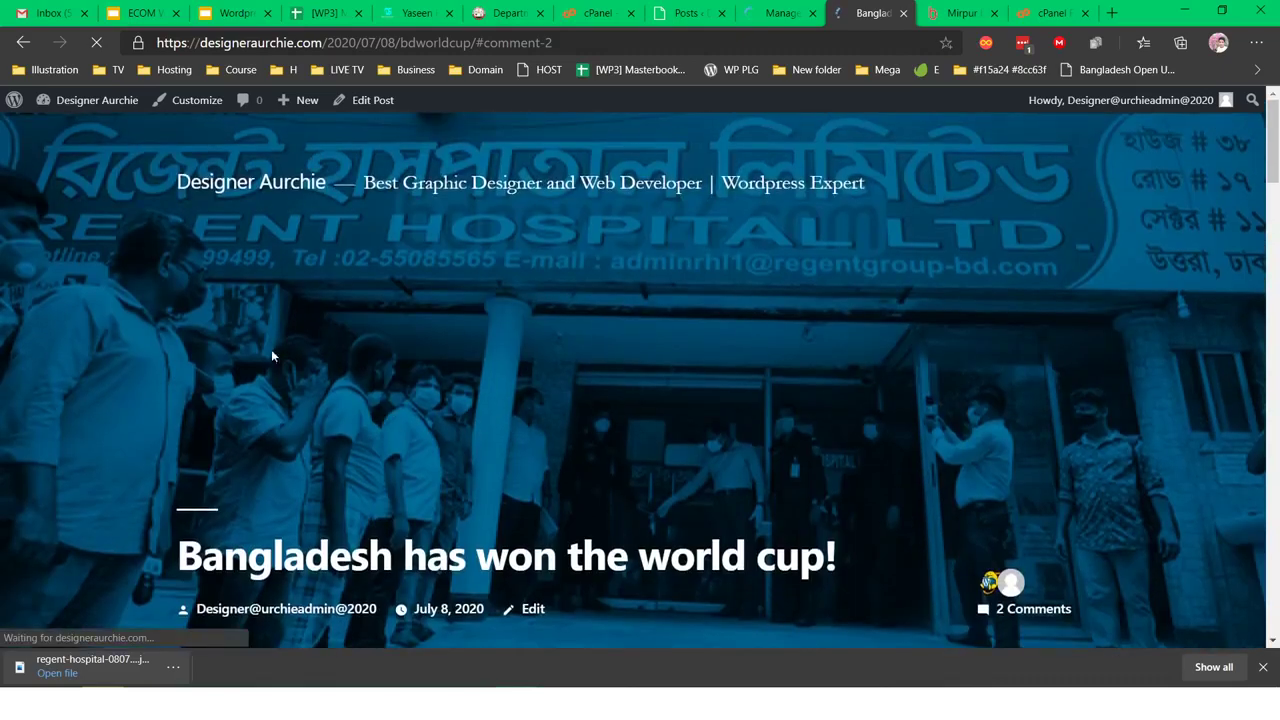
pyautogui.scroll(-5, 535, 305)
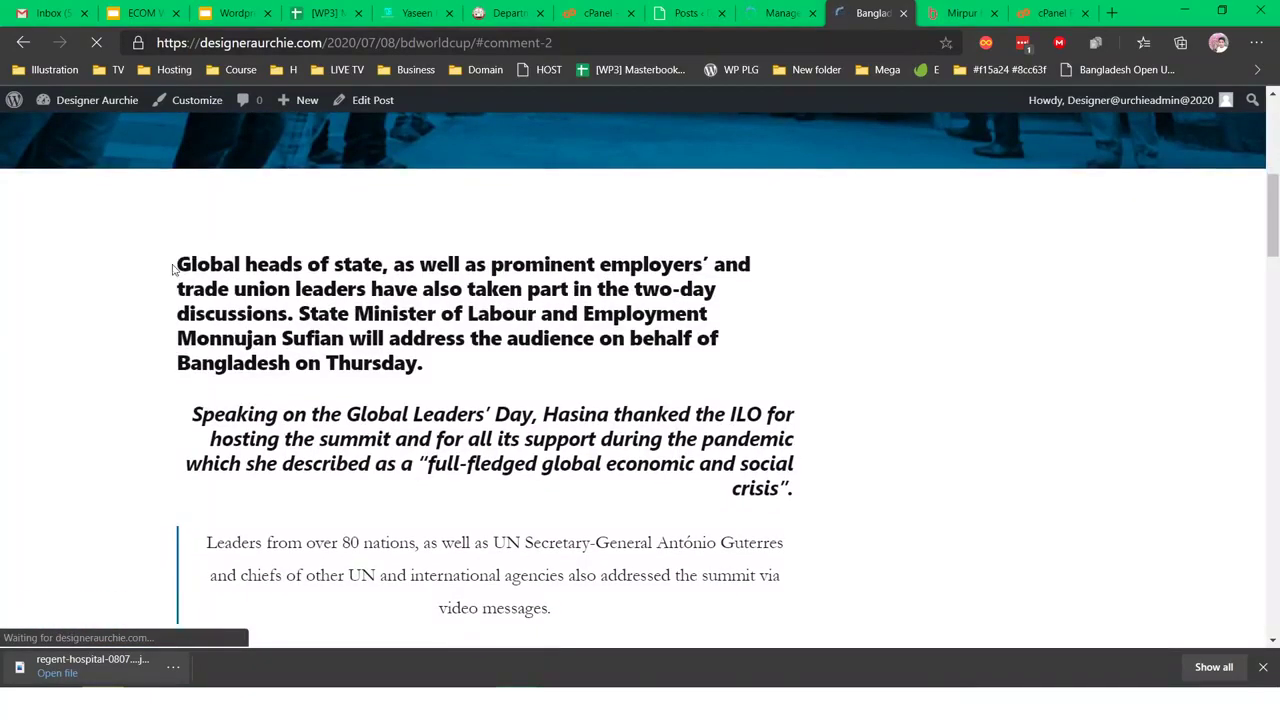
pyautogui.moveTo(172, 268); pyautogui.dragTo(700, 386)
pyautogui.click(700, 386)
pyautogui.scroll(-6, 847, 270)
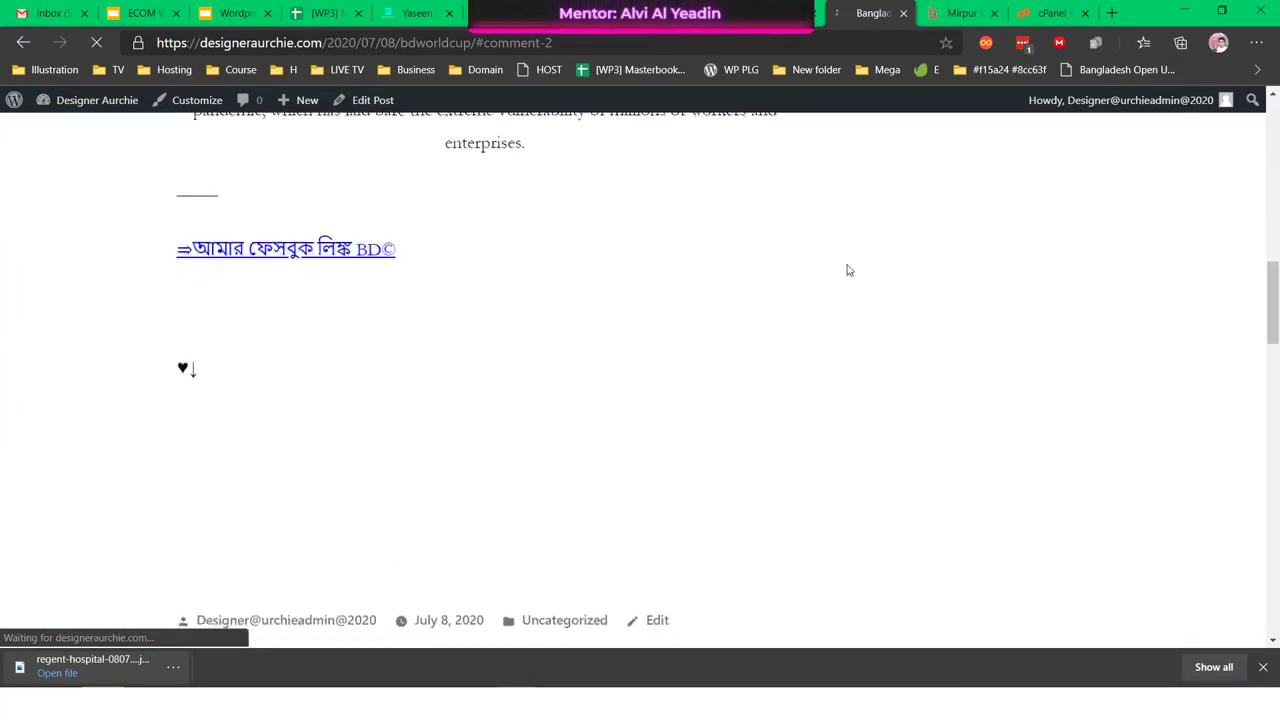
pyautogui.scroll(-8, 847, 270)
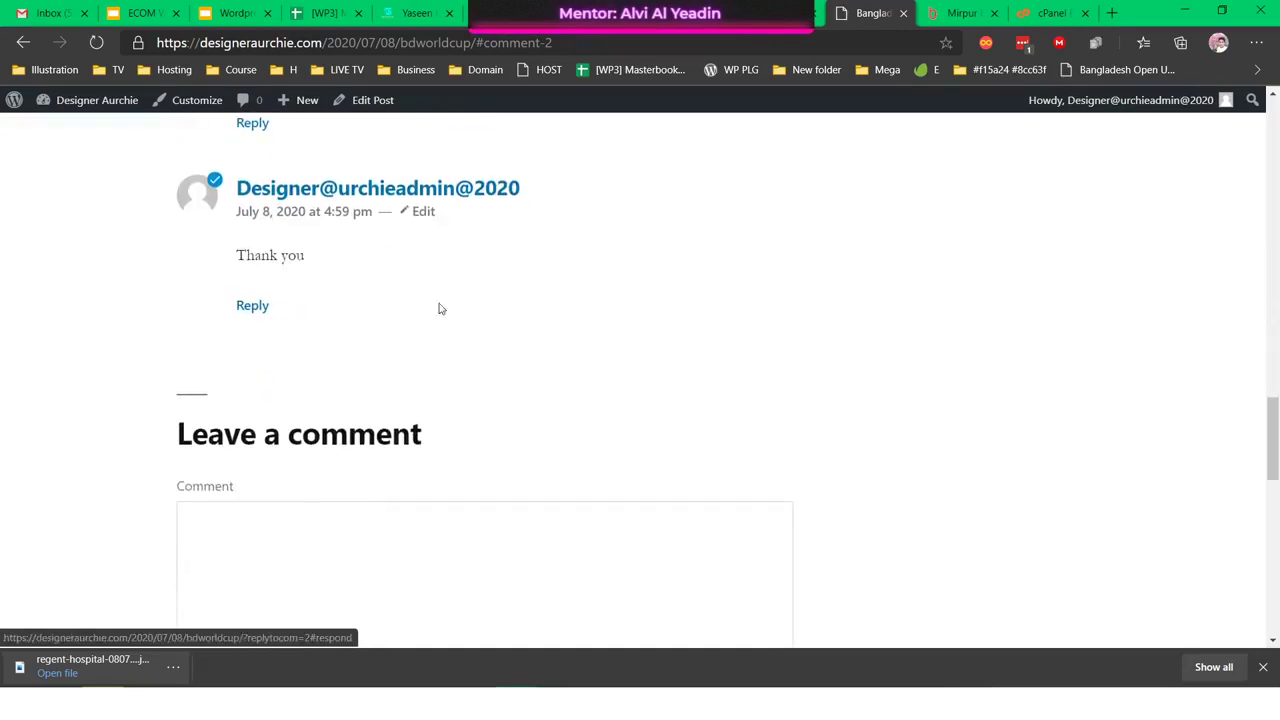
pyautogui.hotkey('alt', 'Left')
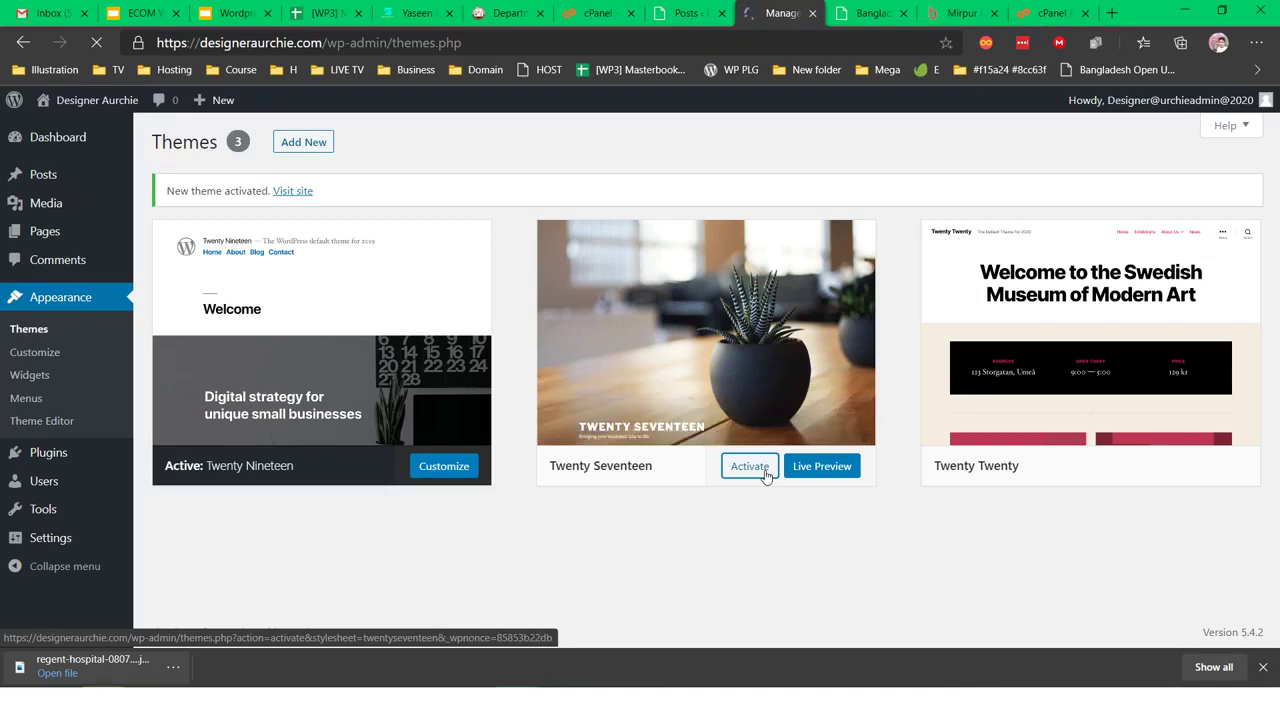
# Activate Twenty Seventeen and reload the world cup post to see it applied.
pyautogui.click(750, 467)
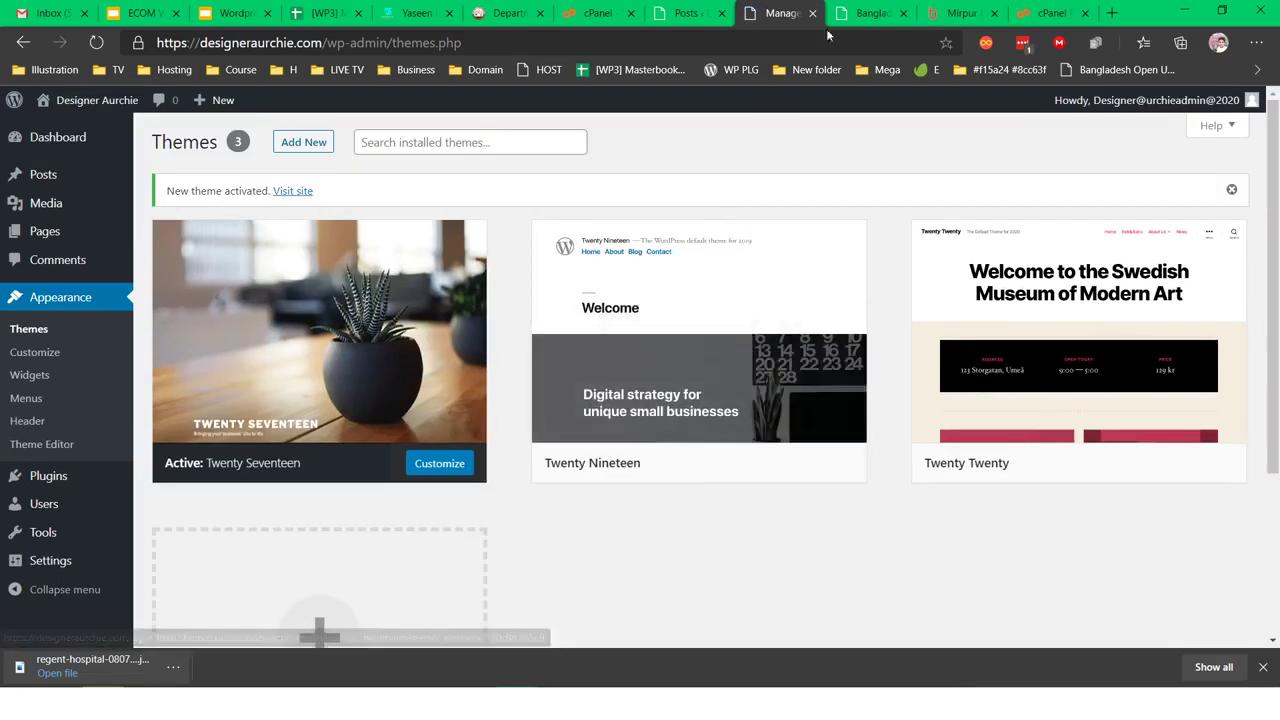
pyautogui.hotkey('ctrl', 'Tab')
pyautogui.rightClick(716, 251)
pyautogui.click(768, 322)
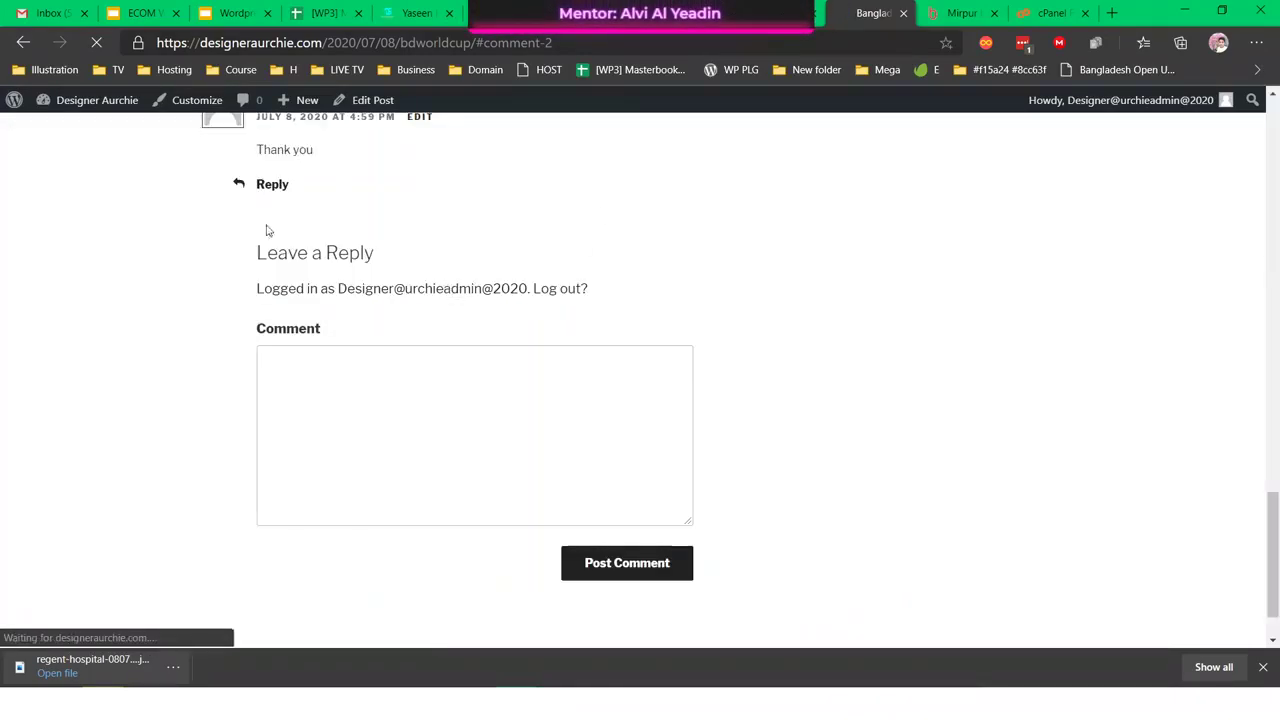
# Read through the post's header and paragraphs in Twenty Seventeen, then return to Themes.
pyautogui.scroll(10, 266, 229)
pyautogui.scroll(10, 494, 370)
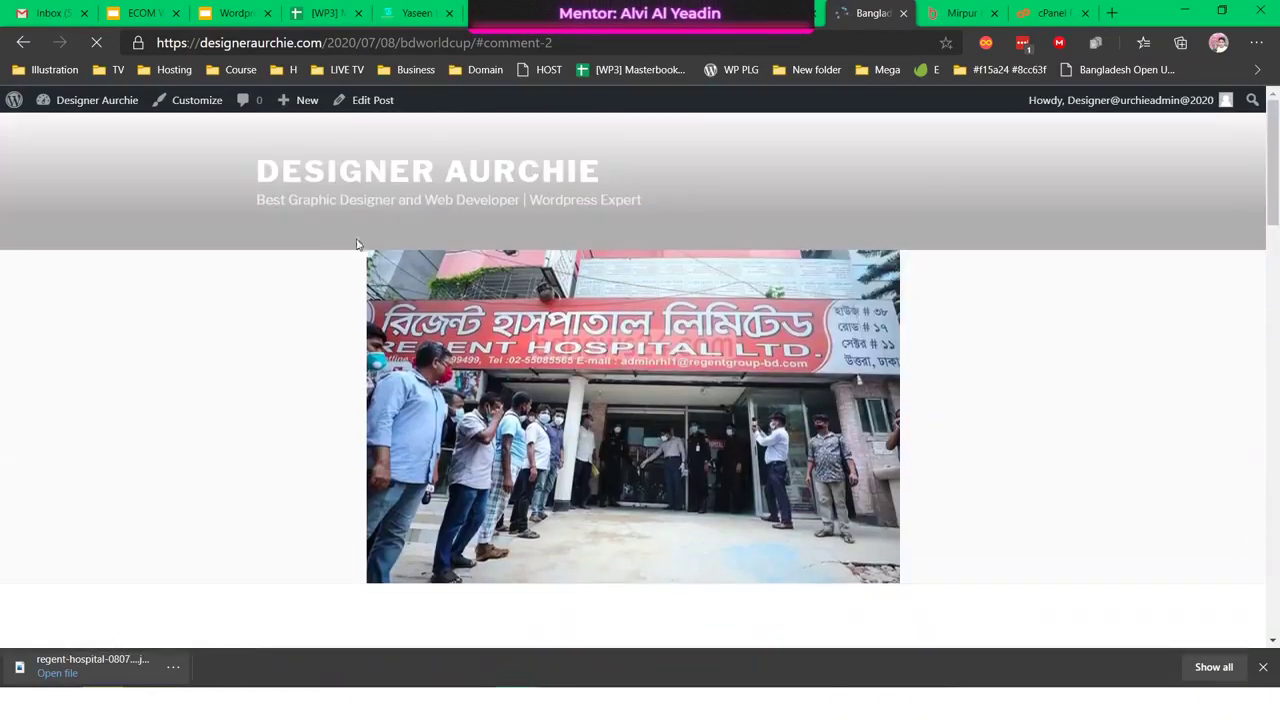
pyautogui.moveTo(245, 160); pyautogui.dragTo(654, 163)
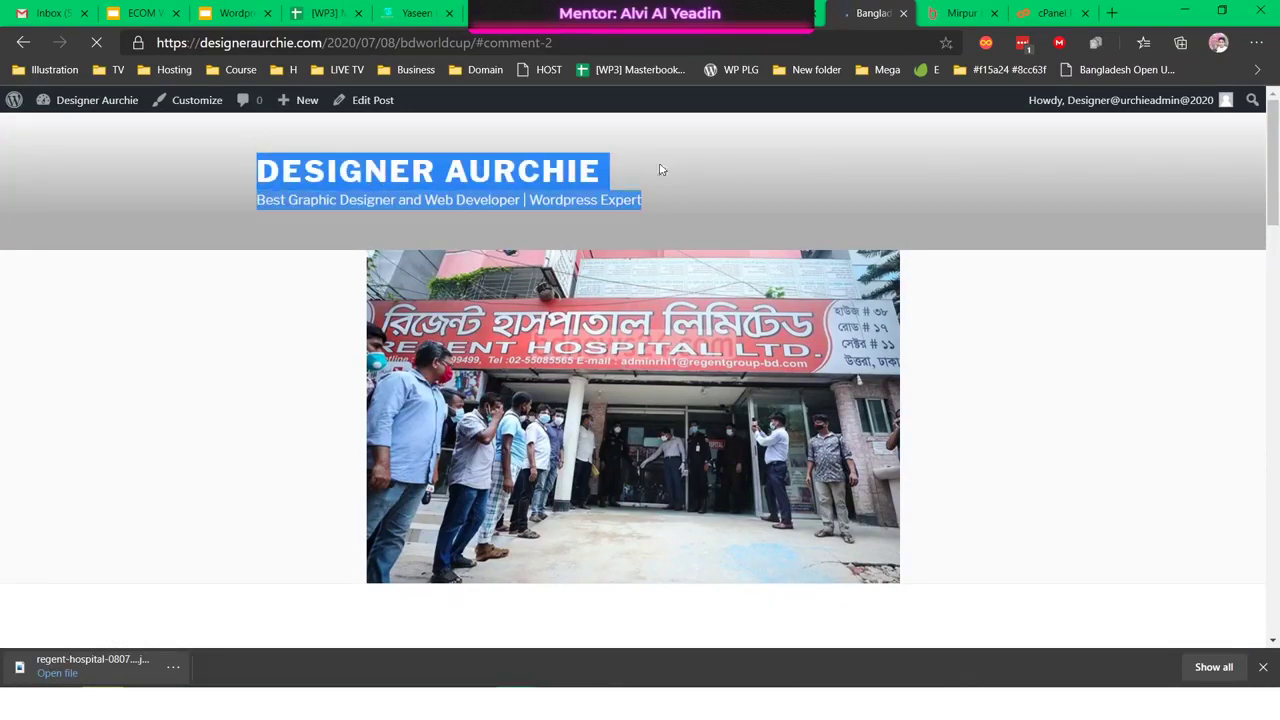
pyautogui.scroll(-2, 297, 266)
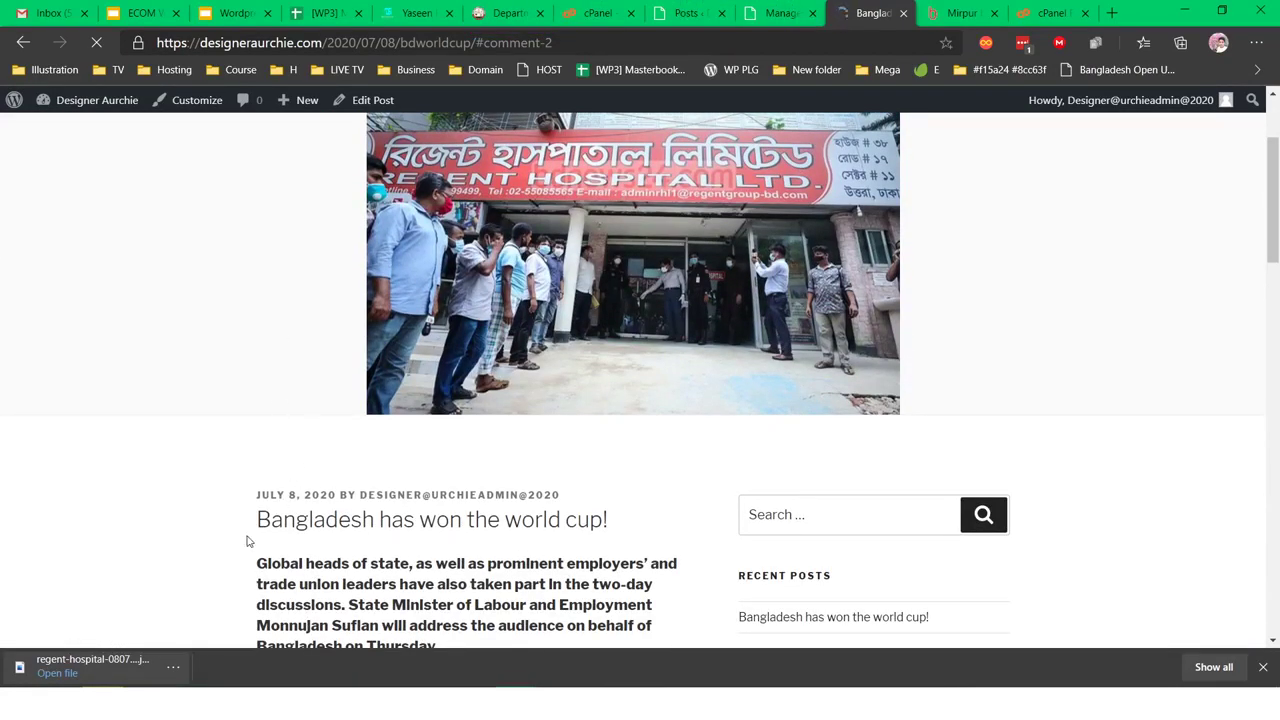
pyautogui.moveTo(248, 541); pyautogui.dragTo(634, 524)
pyautogui.scroll(-2, 634, 524)
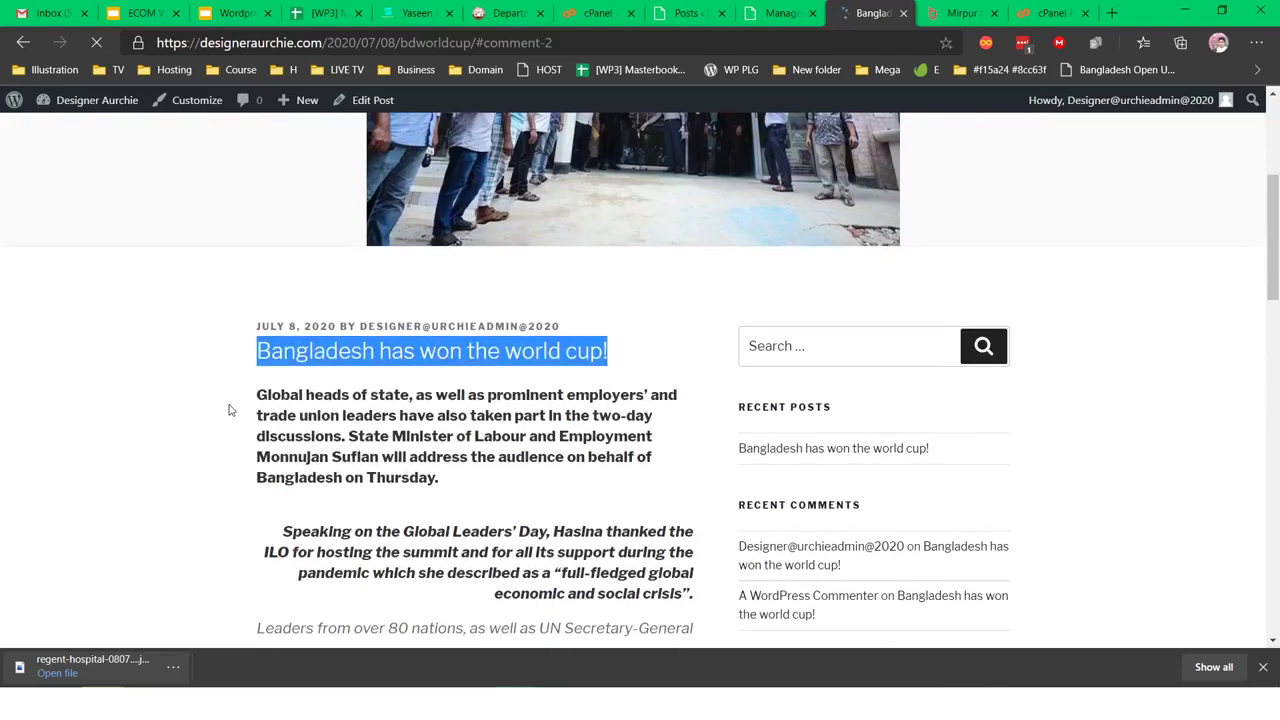
pyautogui.moveTo(228, 410); pyautogui.dragTo(506, 509)
pyautogui.scroll(-4, 506, 509)
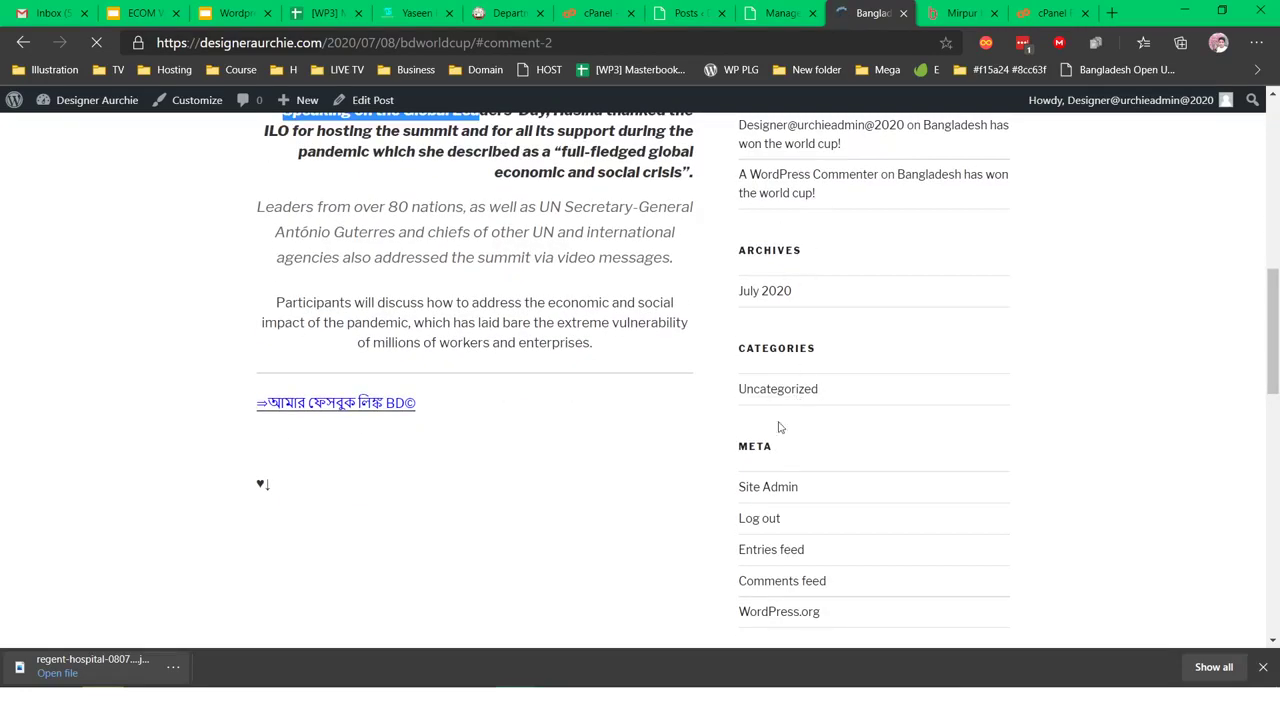
pyautogui.scroll(-1, 780, 427)
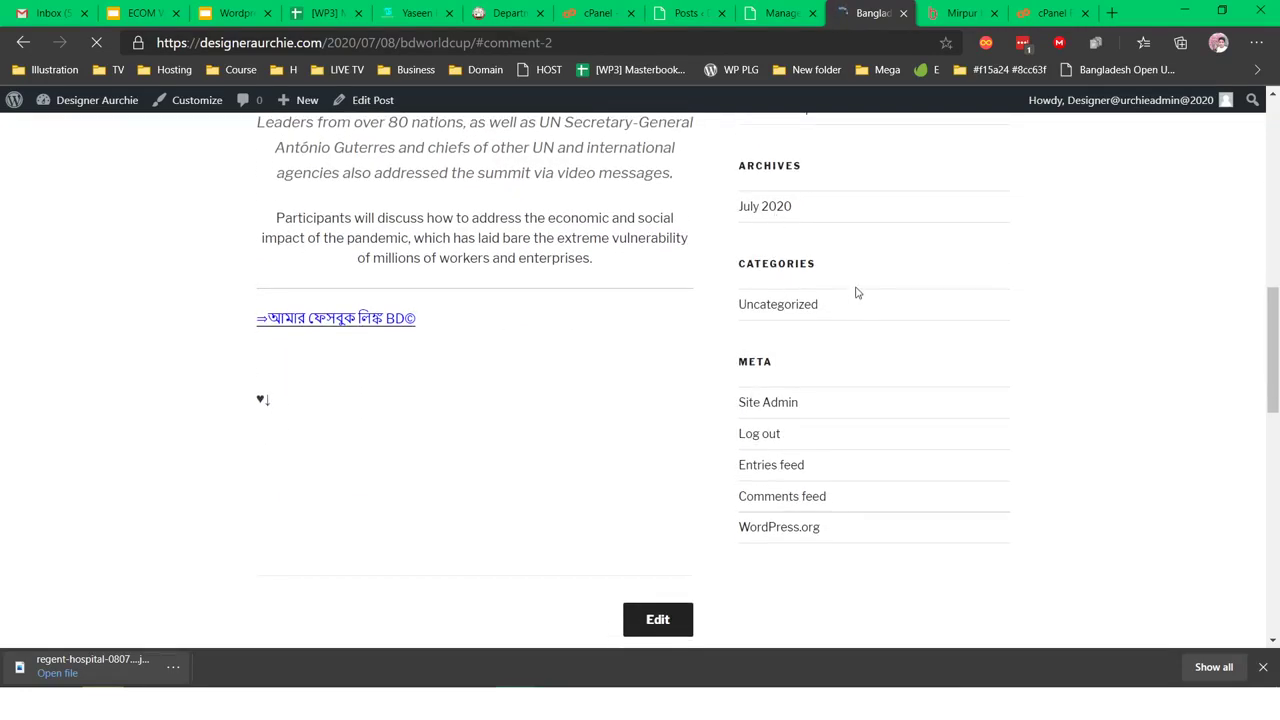
pyautogui.scroll(5, 518, 269)
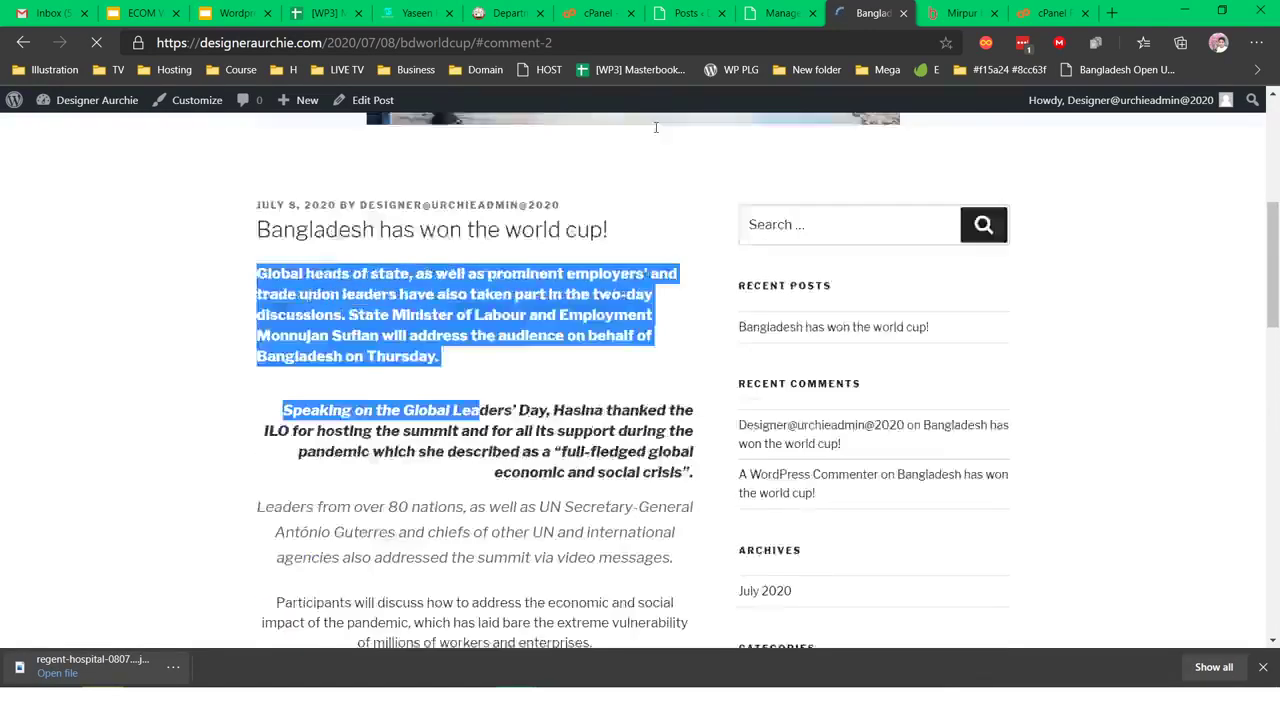
pyautogui.hotkey('ctrl', 'pageup')
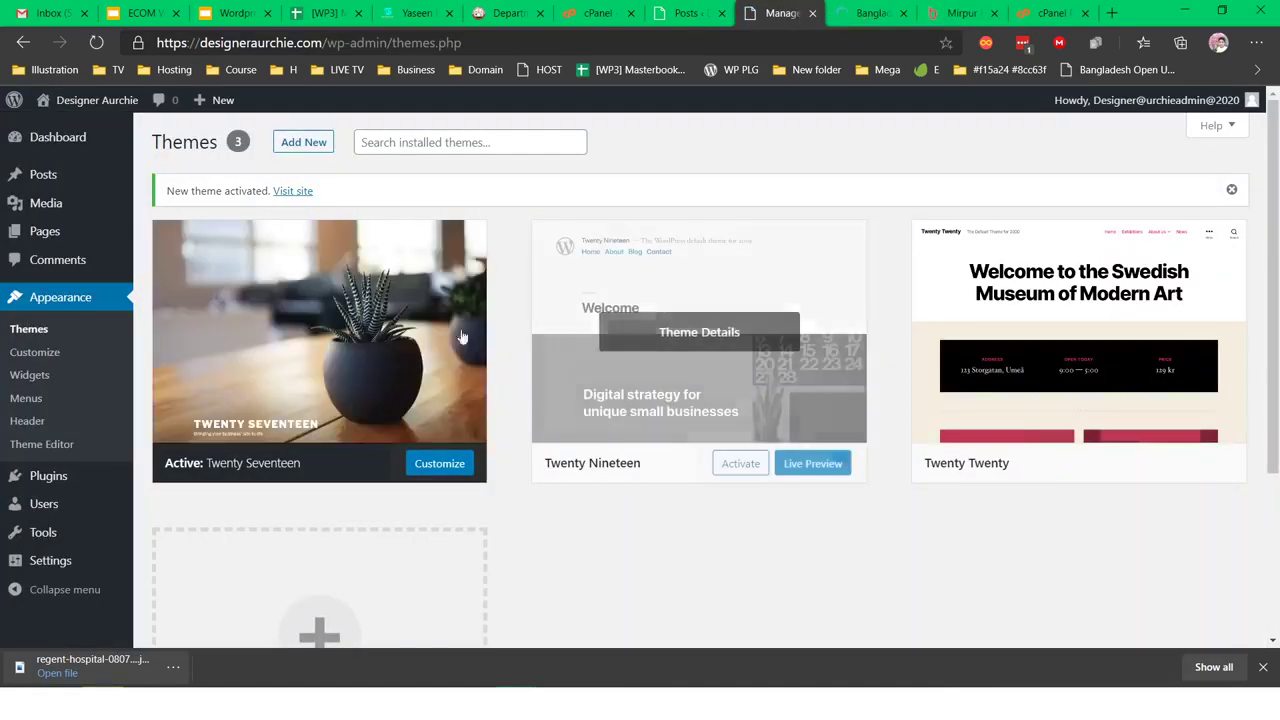
# Open the Add Themes gallery of featured themes, briefly checking the world cup post tab.
pyautogui.click(282, 143)
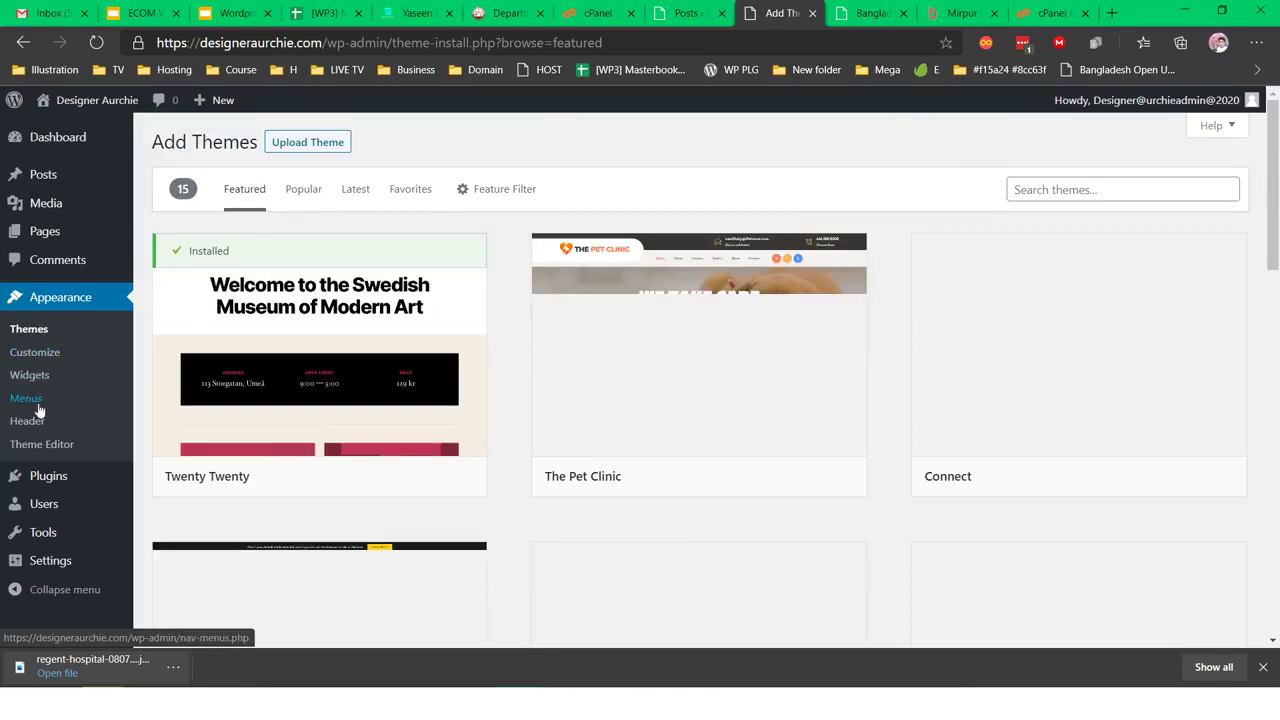
pyautogui.click(834, 13)
pyautogui.scroll(4, 690, 322)
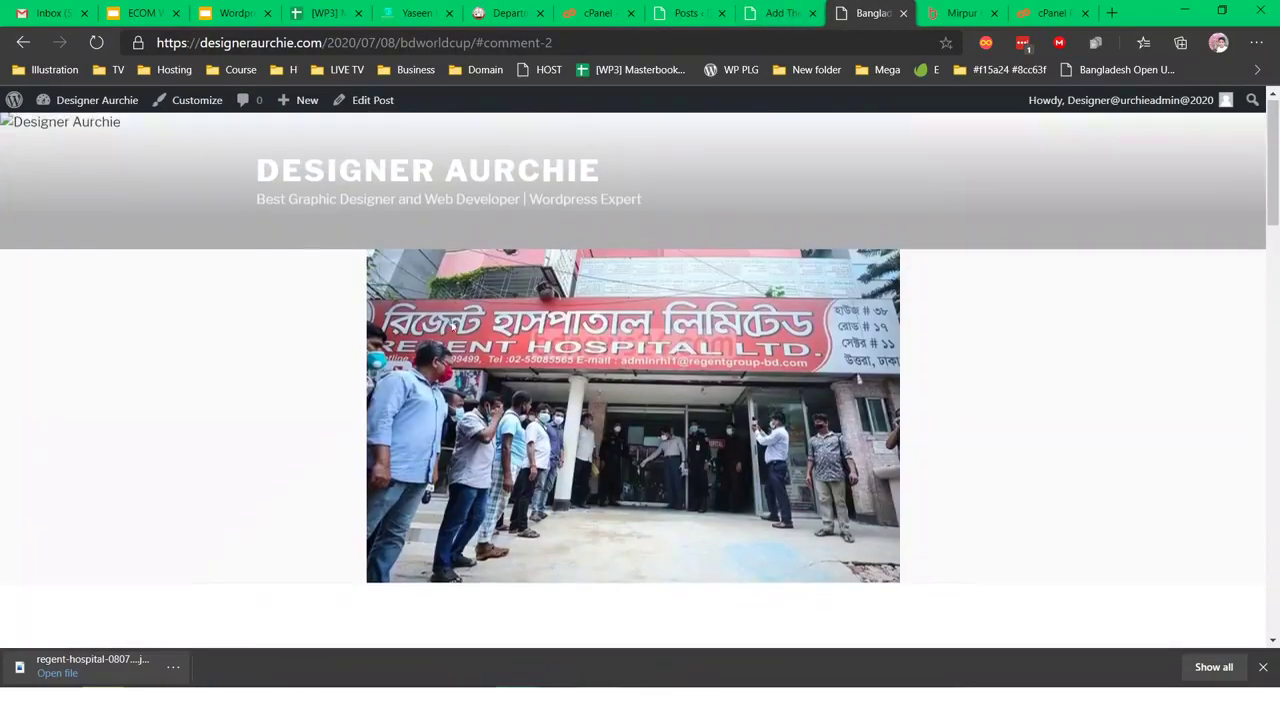
pyautogui.click(780, 13)
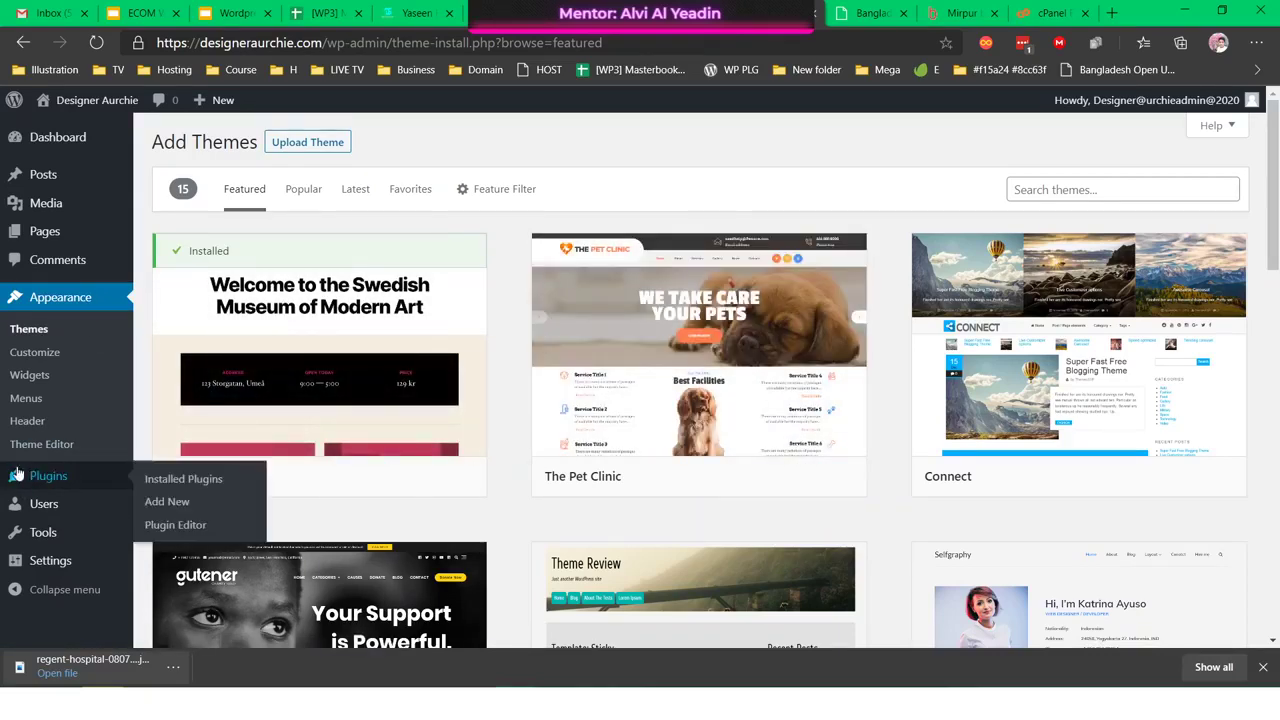
pyautogui.moveTo(110, 530)
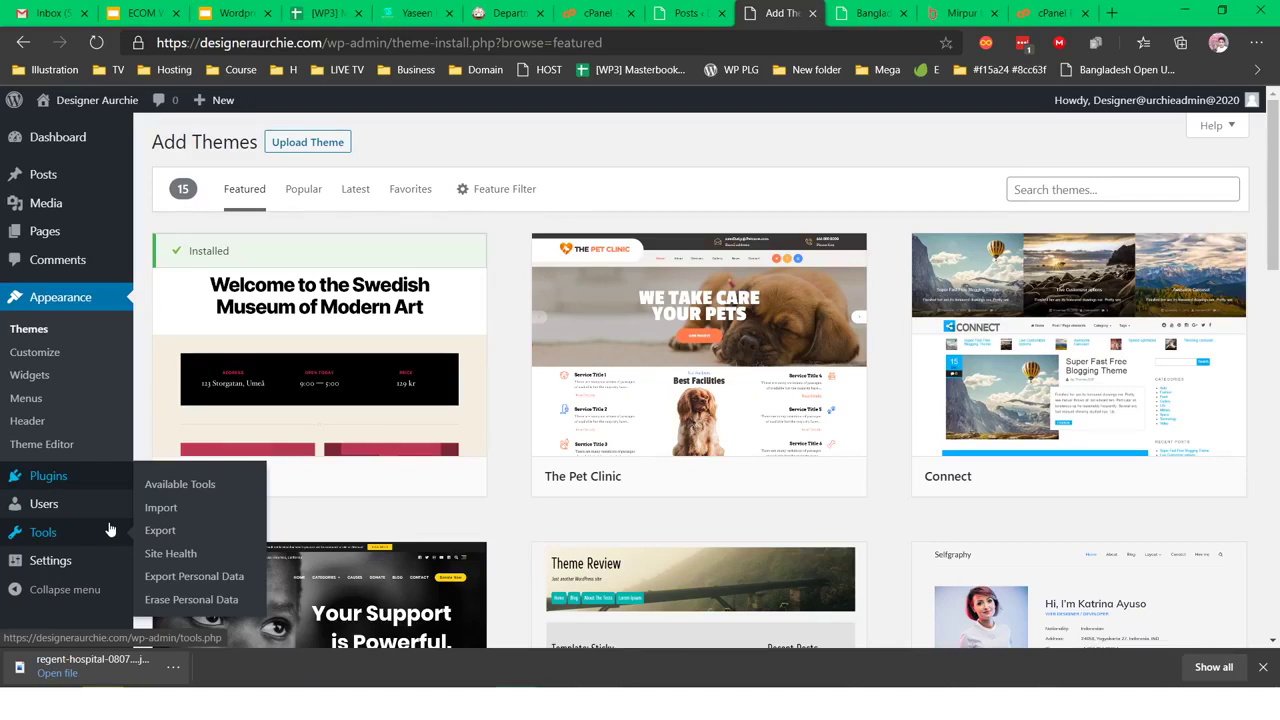
pyautogui.moveTo(80, 478)
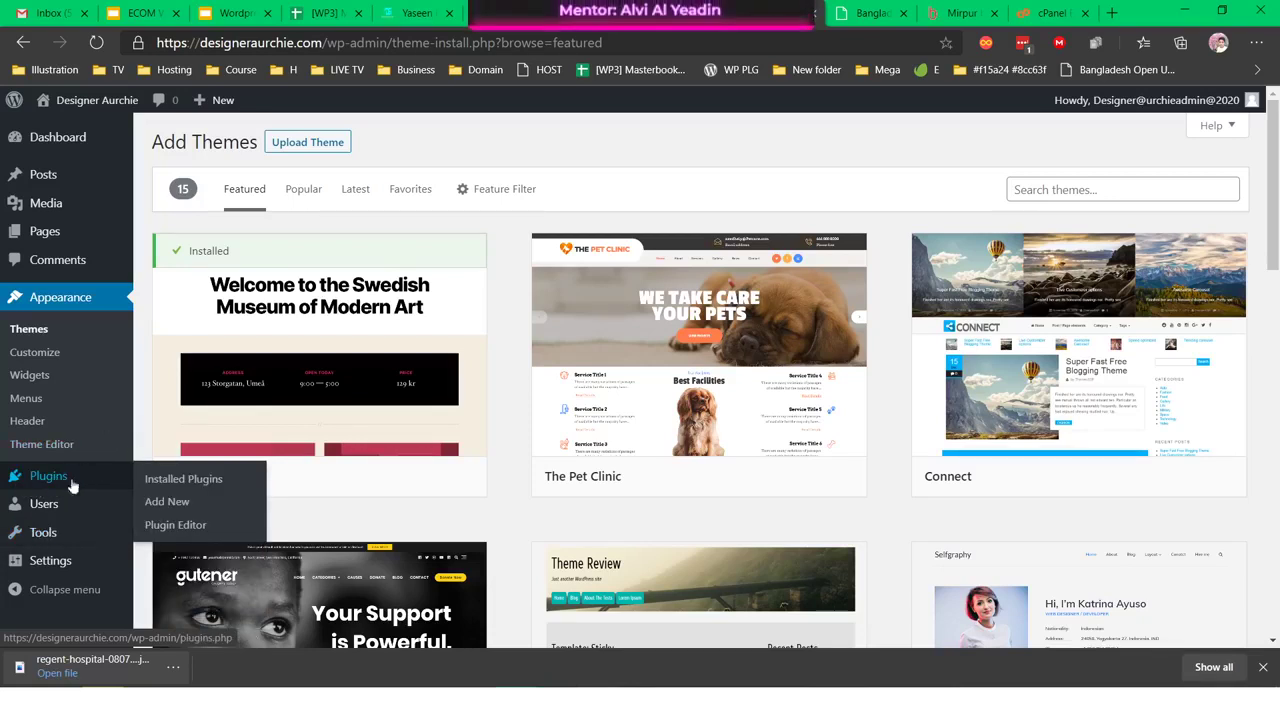
pyautogui.click(167, 503)
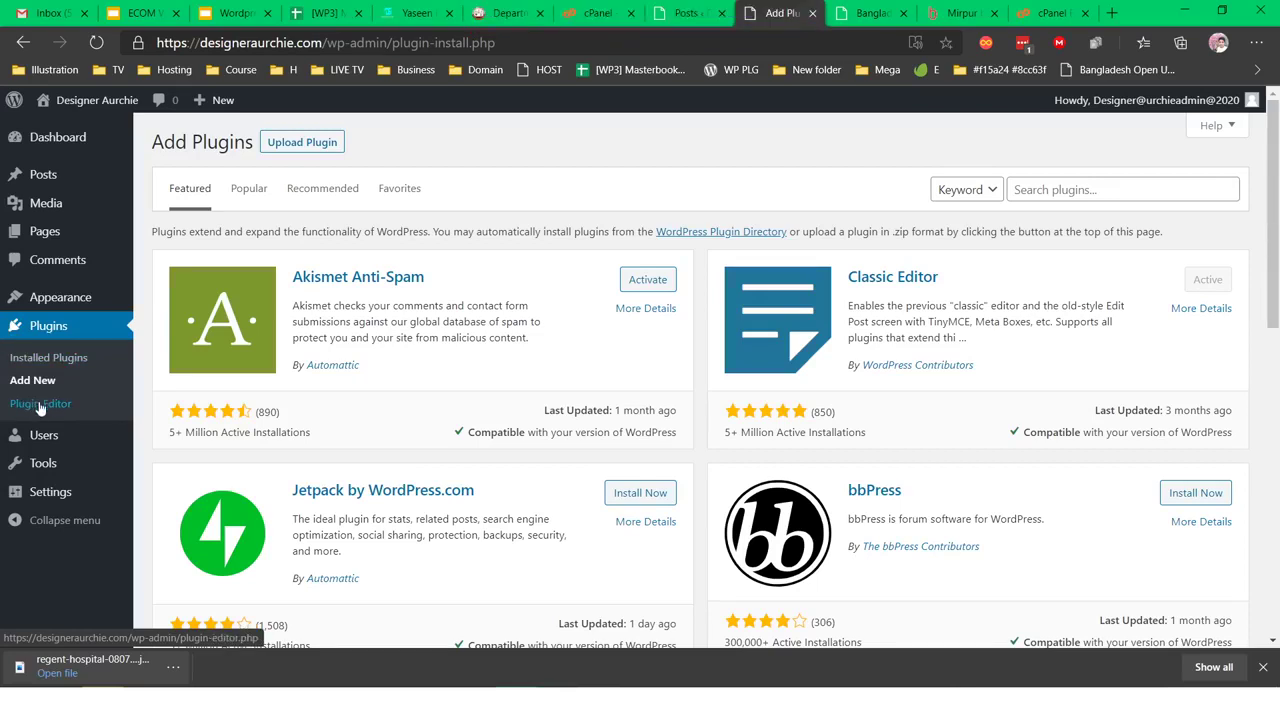
pyautogui.moveTo(44, 436)
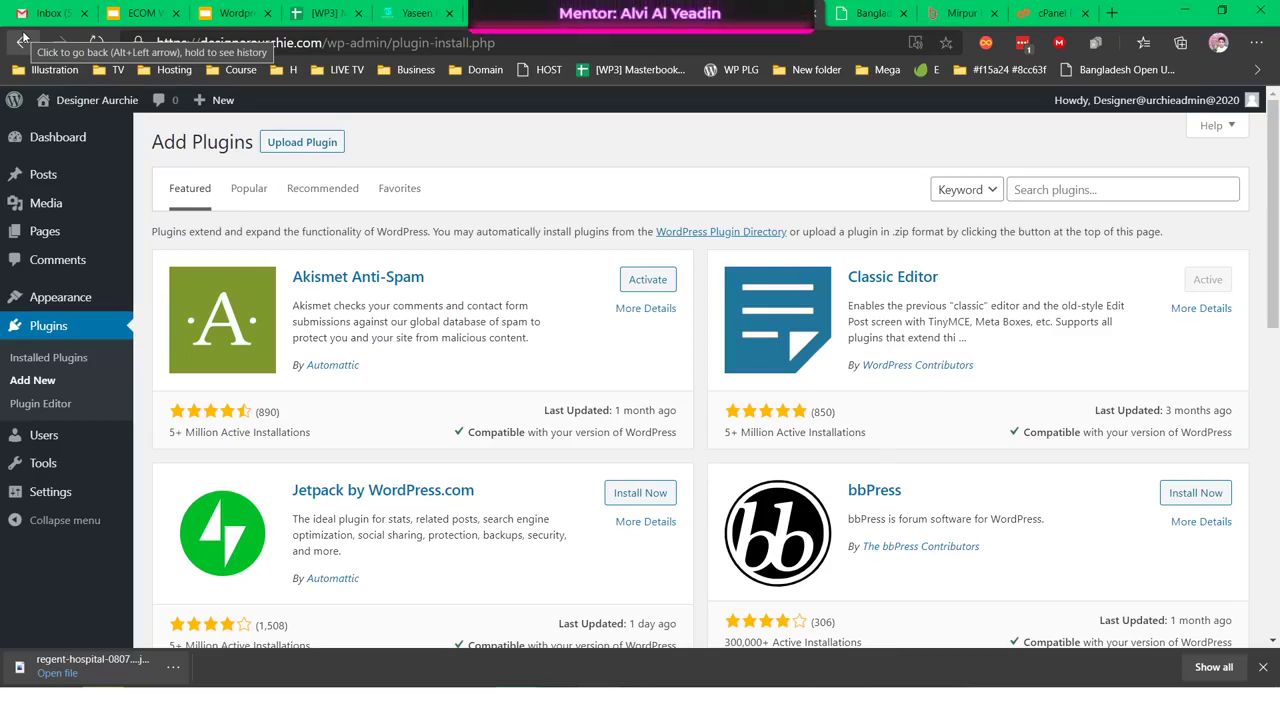
pyautogui.moveTo(106, 440)
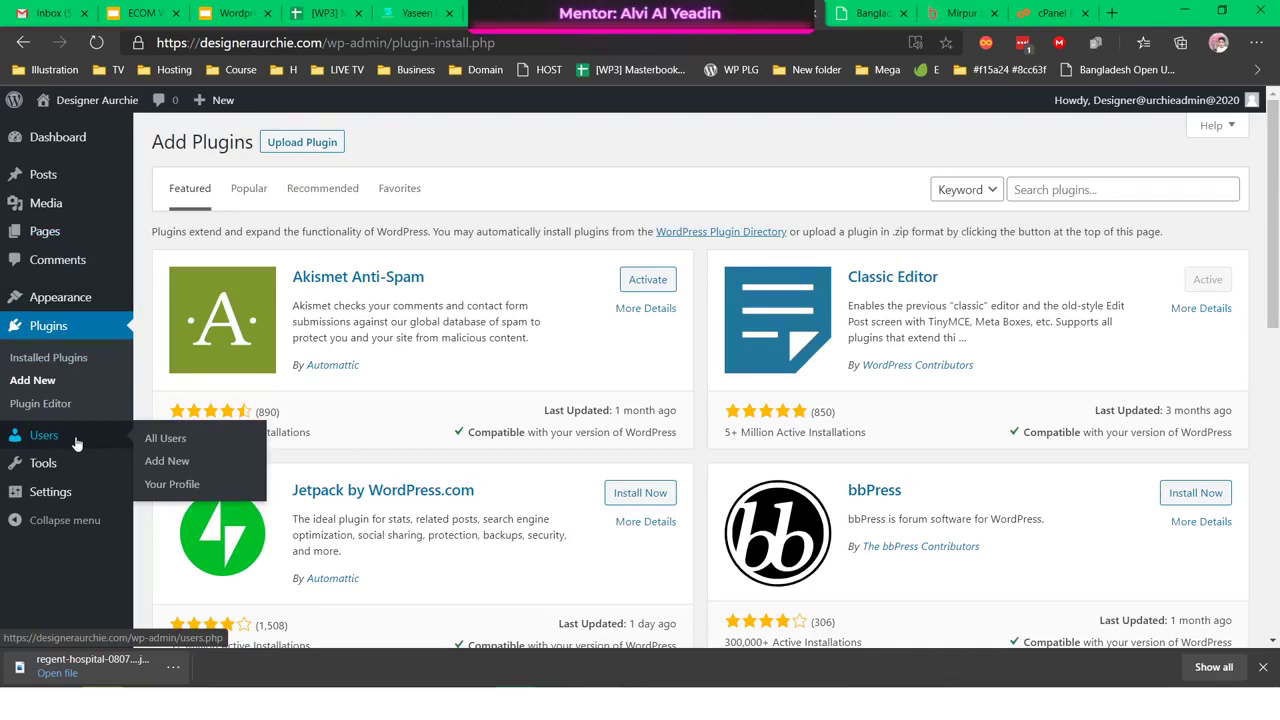
pyautogui.moveTo(70, 463)
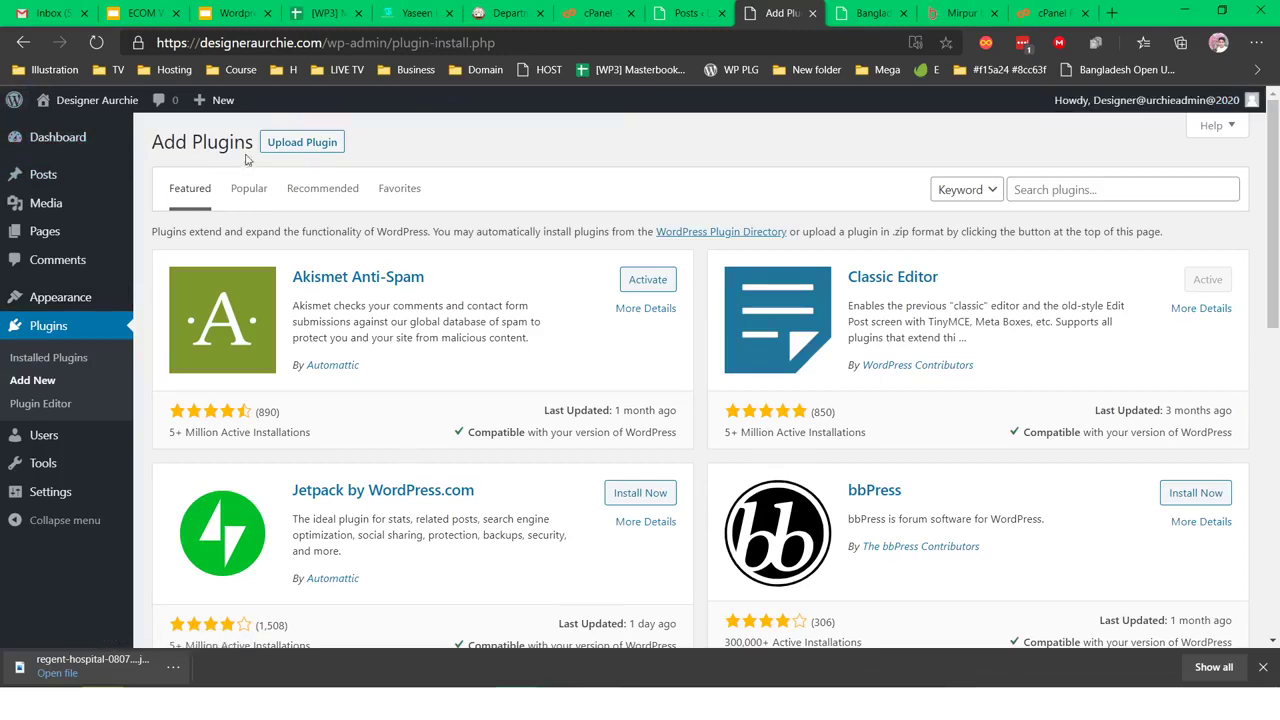
# Search the plugin directory for 'coming soon', correcting the misspelled 'comeing'.
pyautogui.click(1170, 189)
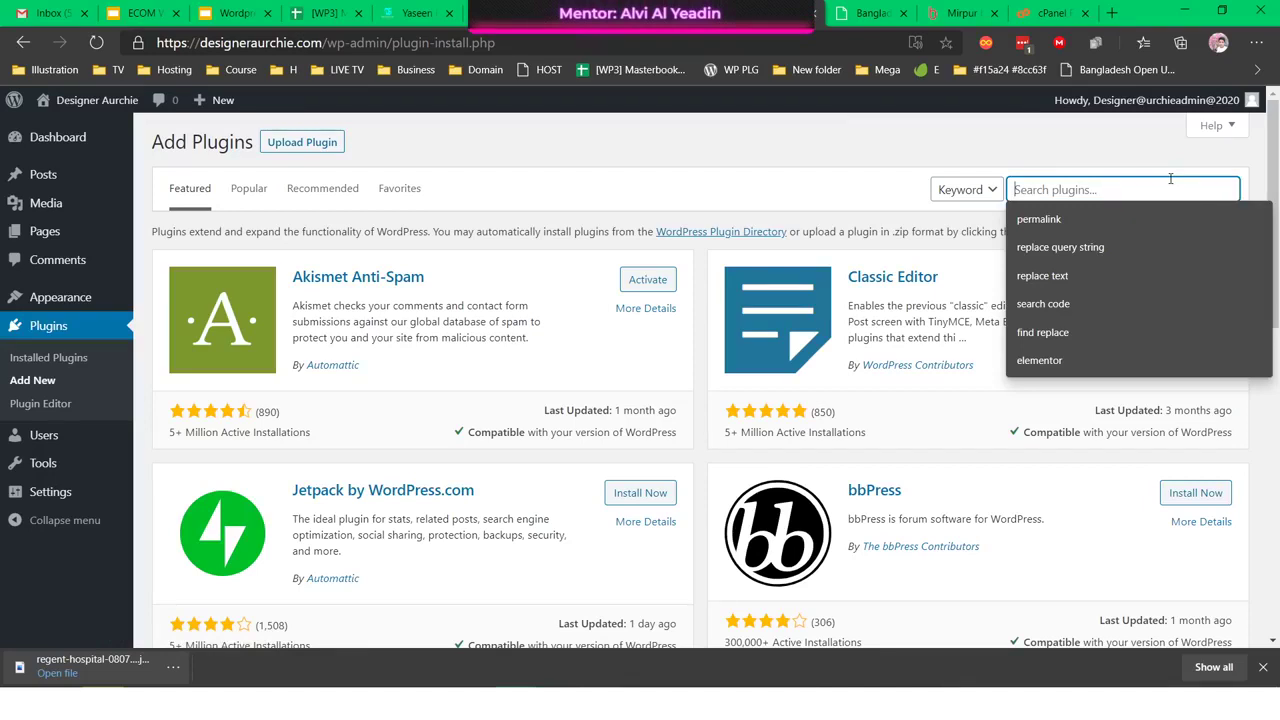
pyautogui.write('co')
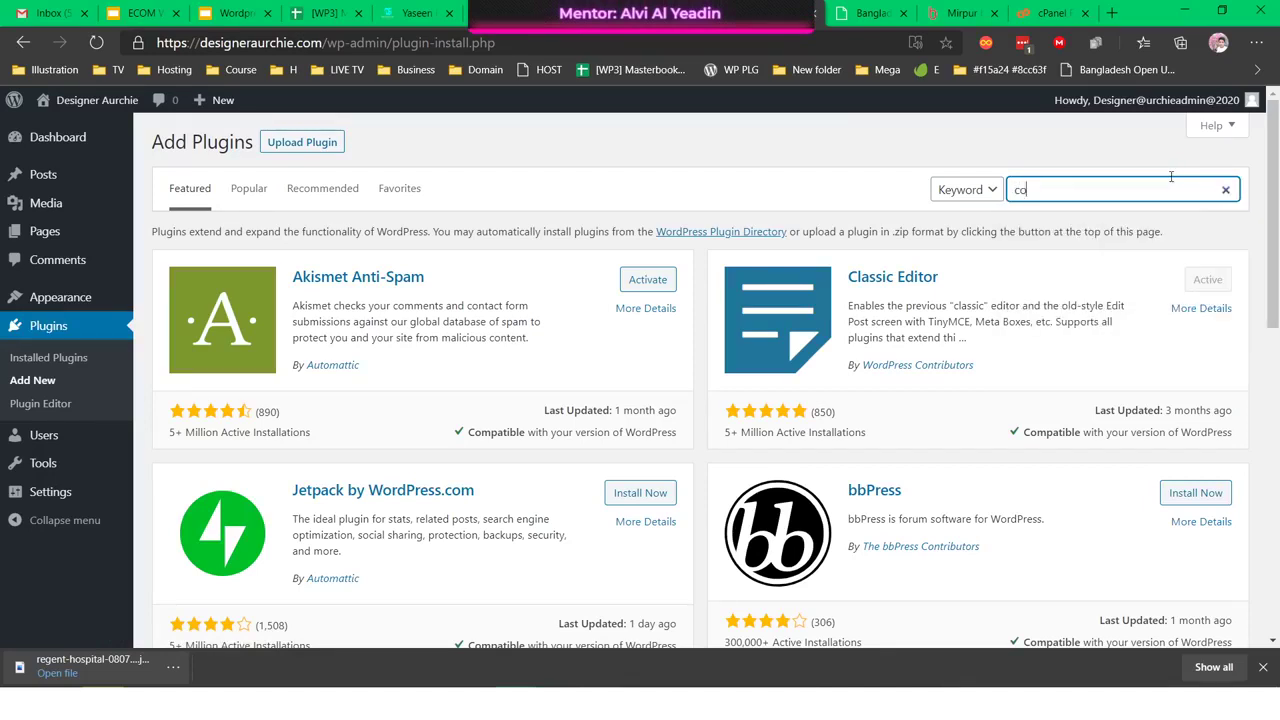
pyautogui.write('o')
pyautogui.press('BackSpace')
pyautogui.press('BackSpace')
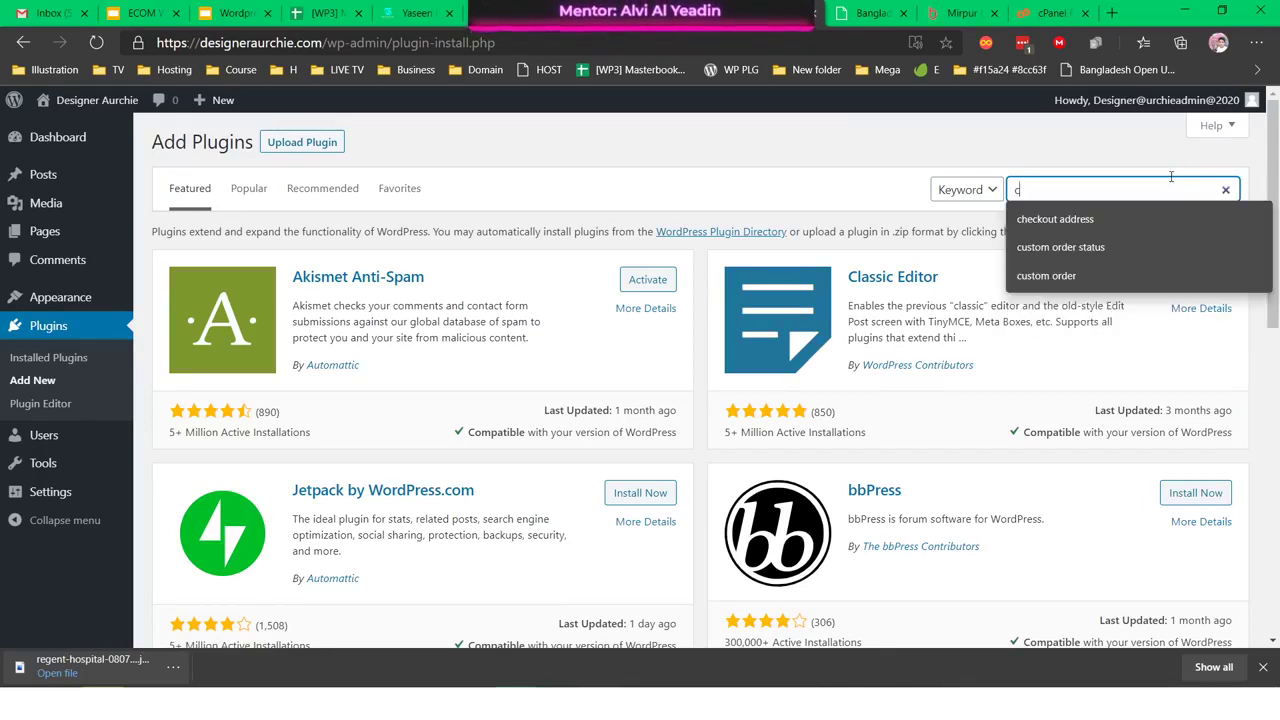
pyautogui.write('ome')
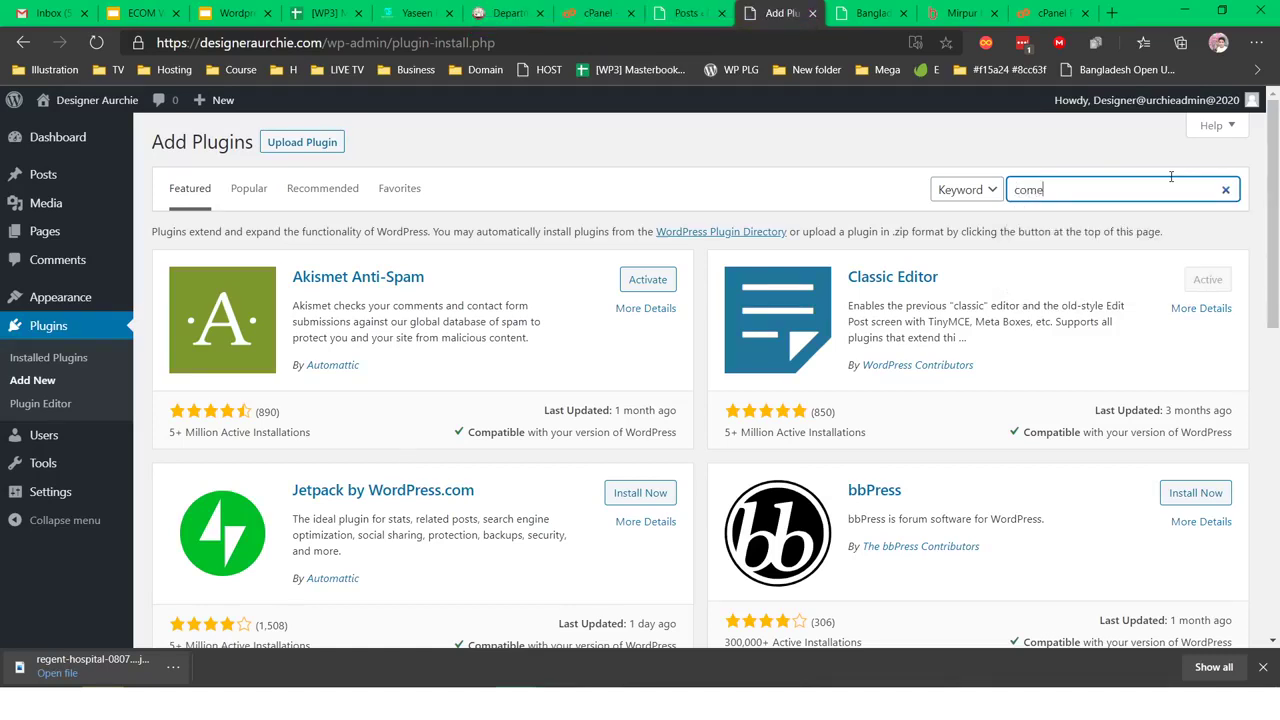
pyautogui.write('ing soon')
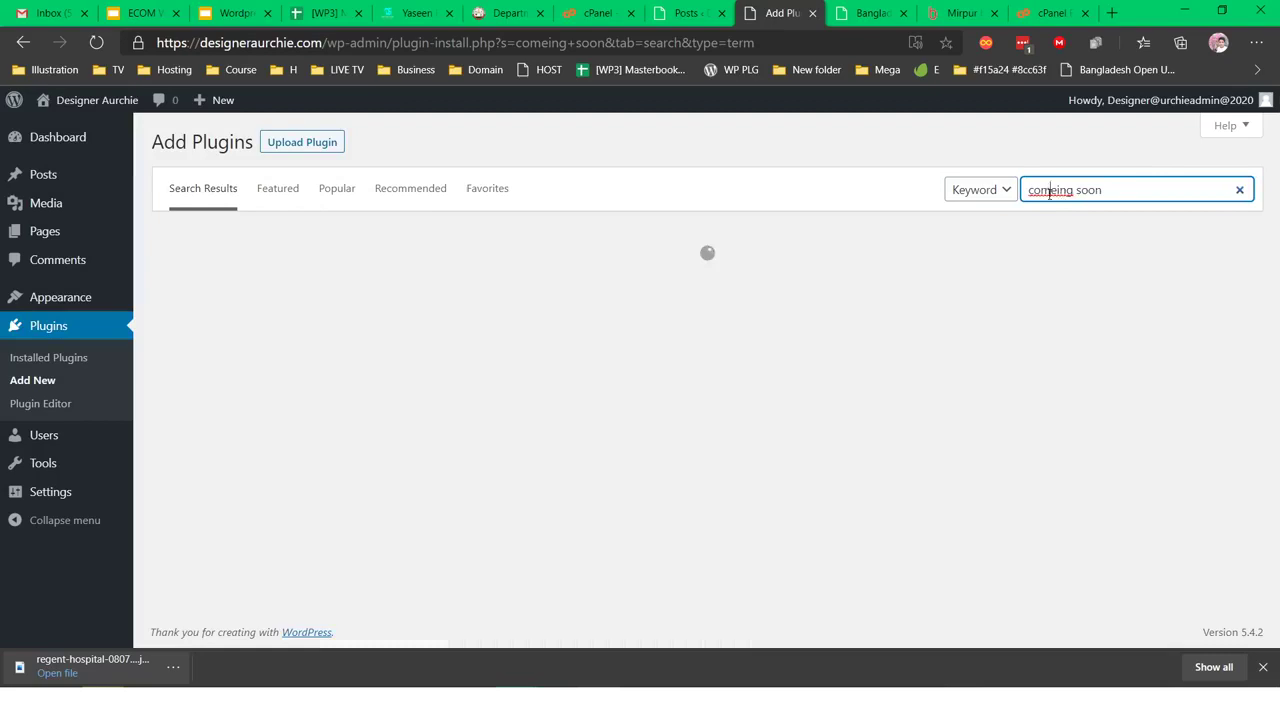
pyautogui.rightClick(1048, 190)
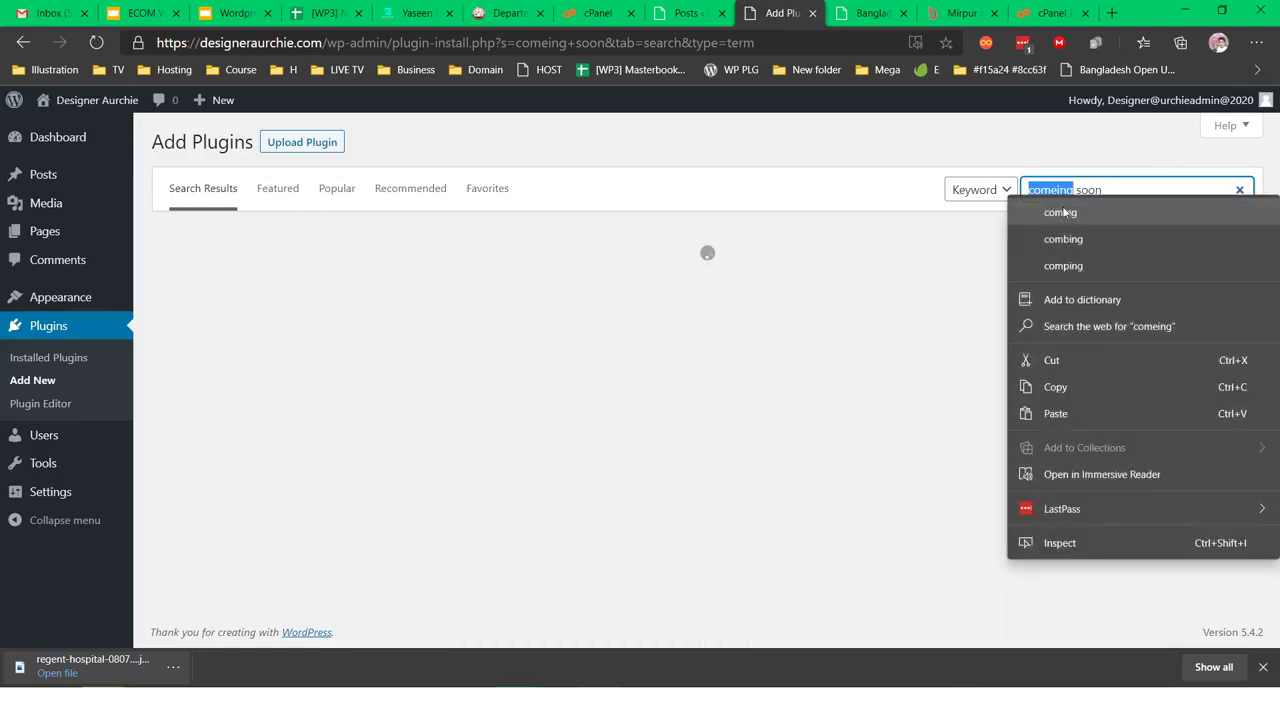
pyautogui.click(1138, 208)
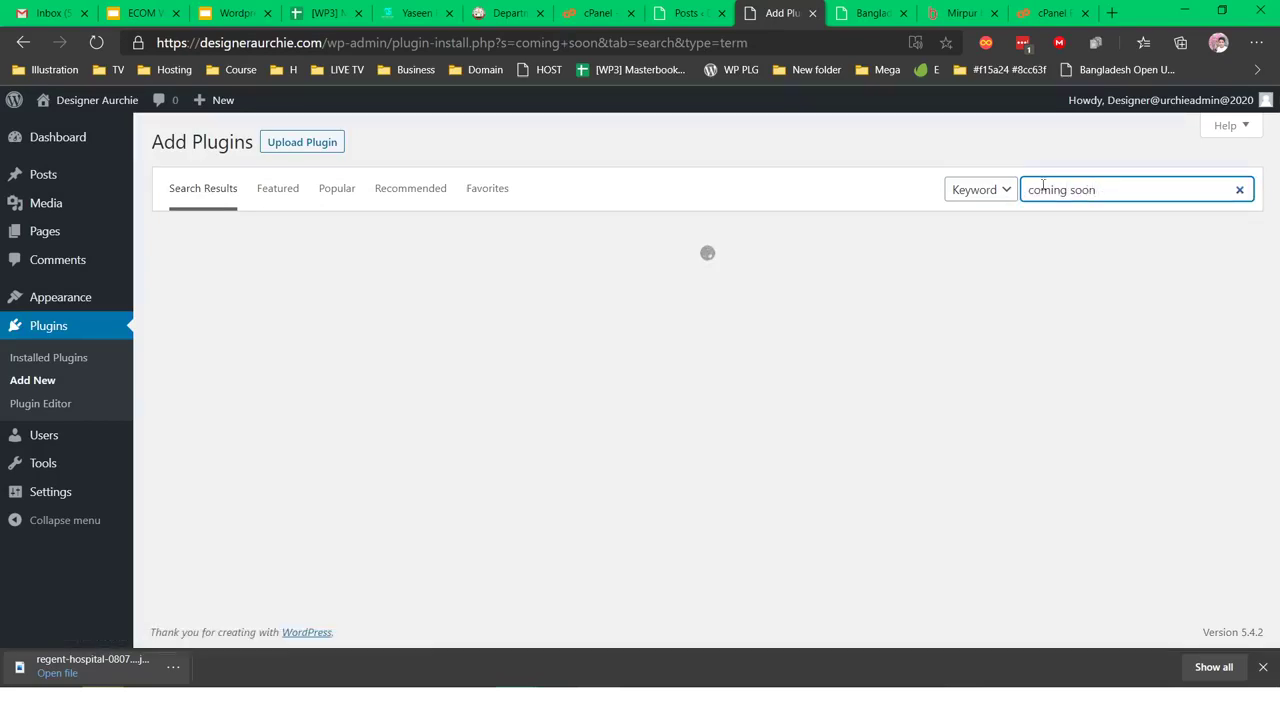
pyautogui.click(751, 160)
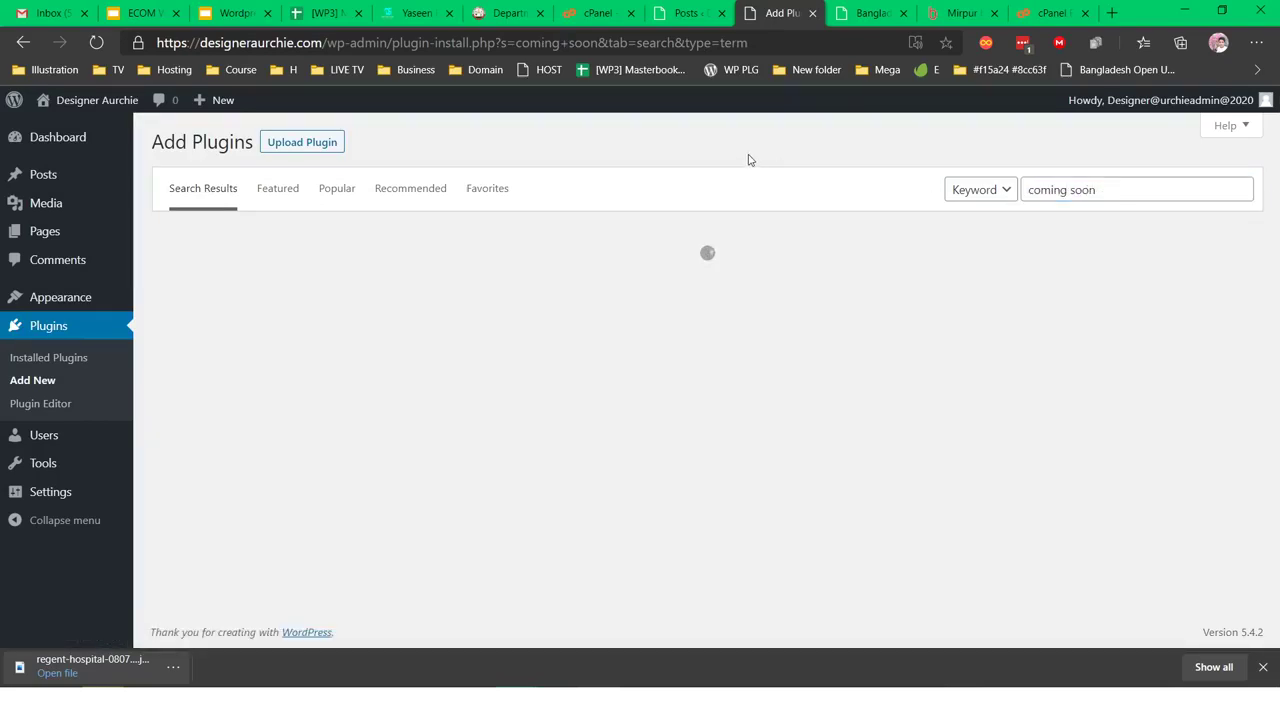
pyautogui.click(1050, 190)
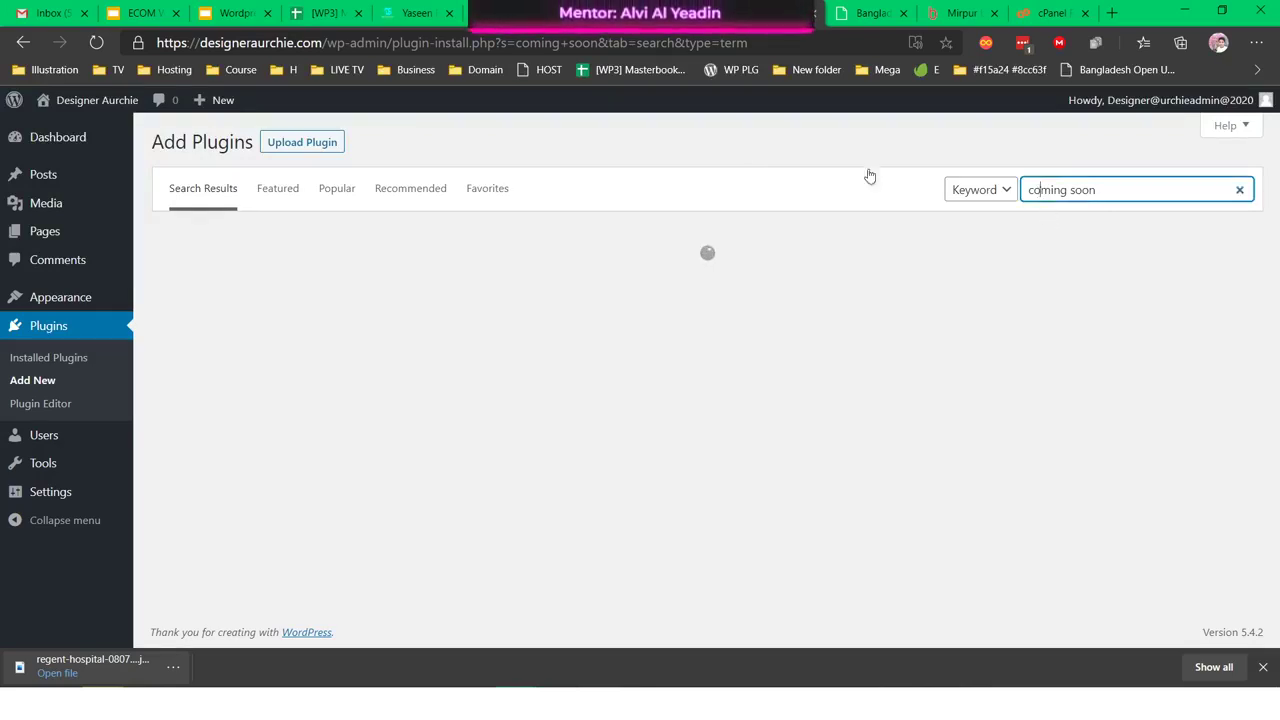
pyautogui.click(658, 149)
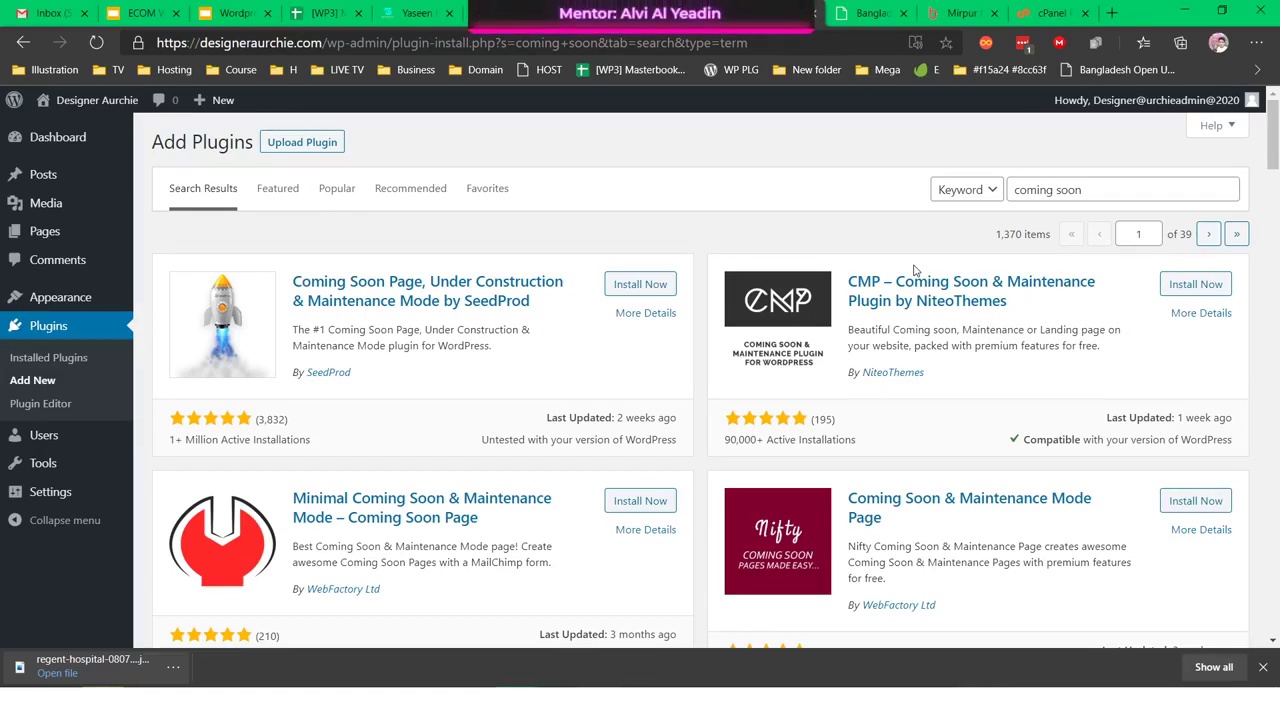
# Review SeedProd's rating, install count and review count, then scroll through the results.
pyautogui.moveTo(172, 437)
pyautogui.mouseDown()
pyautogui.moveTo(331, 437)
pyautogui.moveTo(178, 424)
pyautogui.mouseUp()
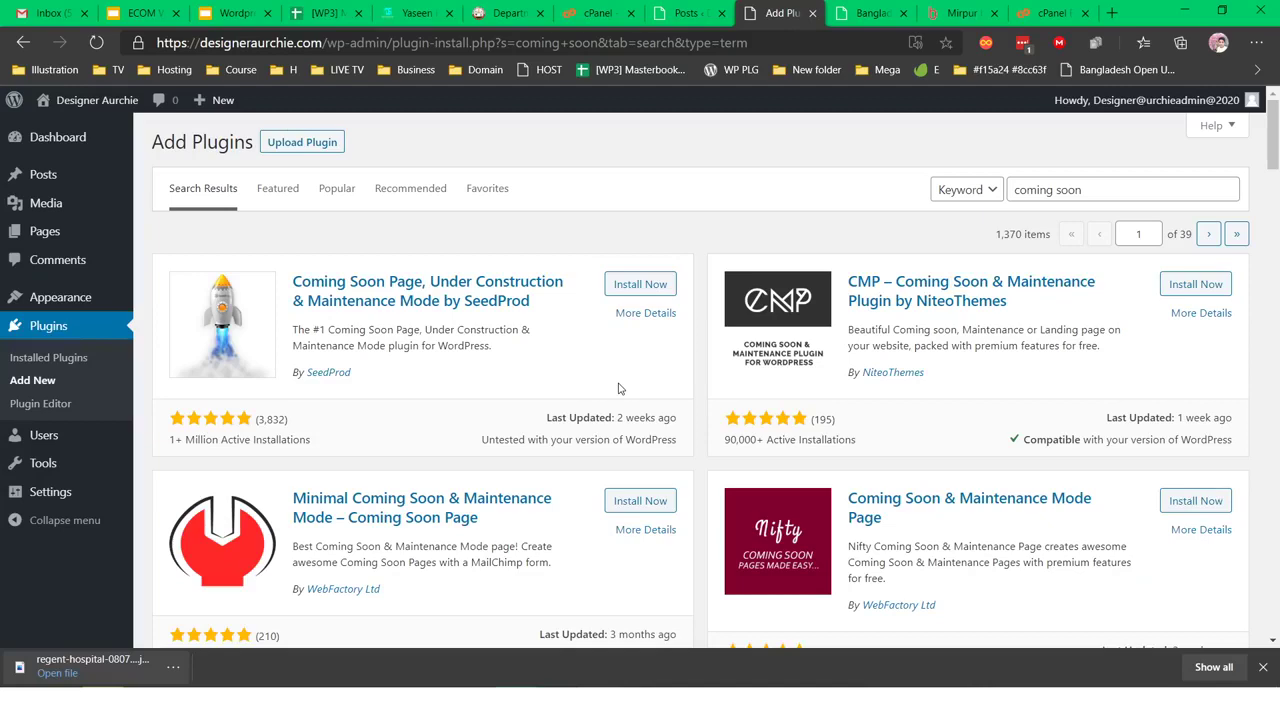
pyautogui.moveTo(554, 417); pyautogui.dragTo(693, 418)
pyautogui.click(330, 421)
pyautogui.scroll(-6, 340, 360)
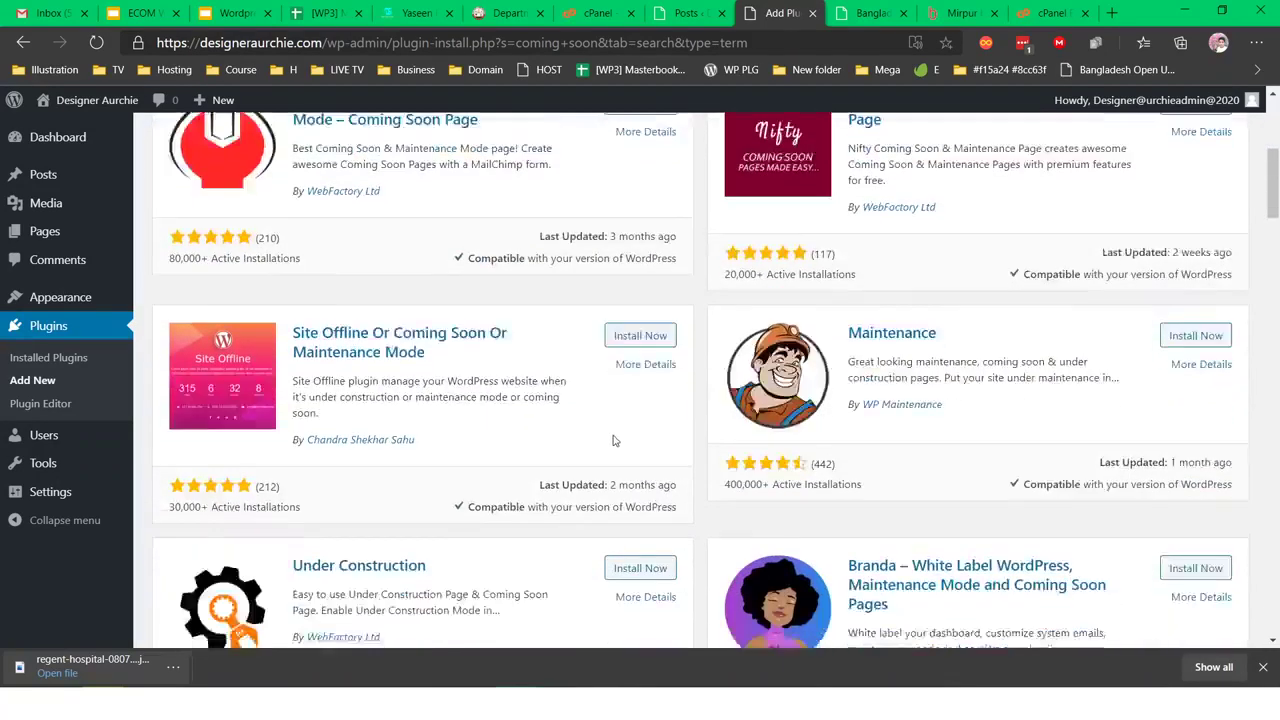
pyautogui.scroll(-2, 431, 314)
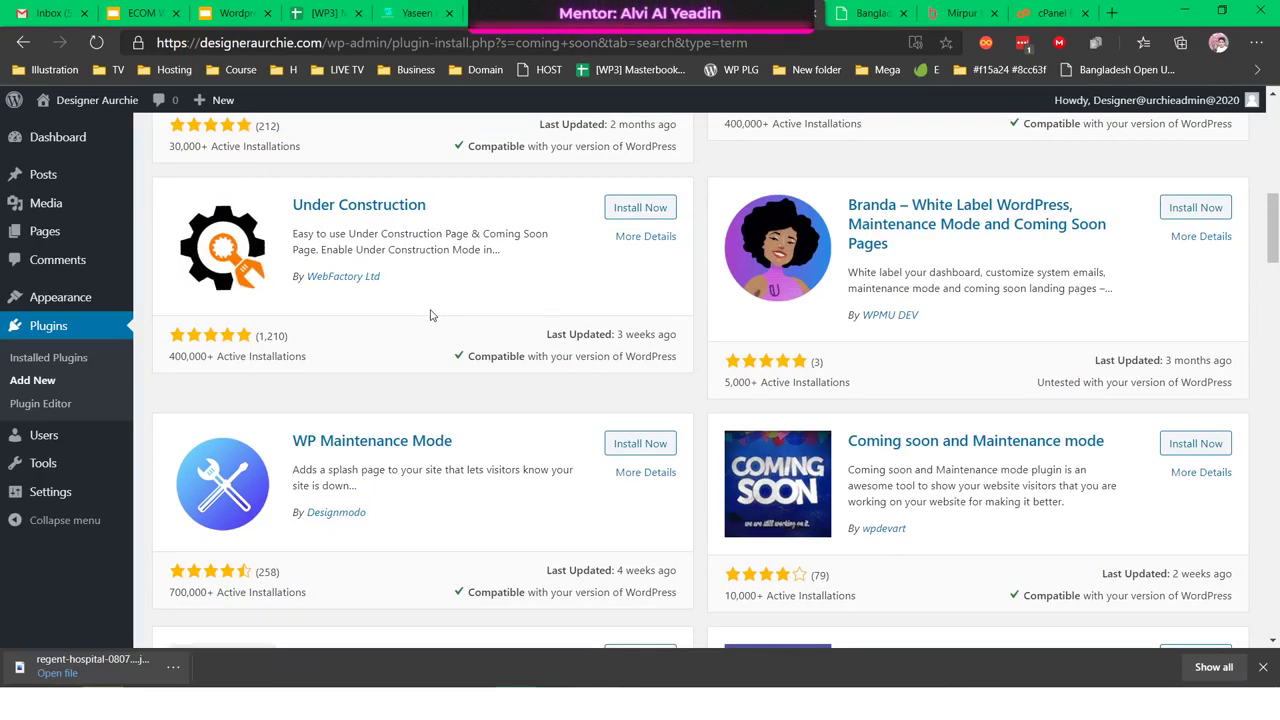
pyautogui.scroll(9, 430, 314)
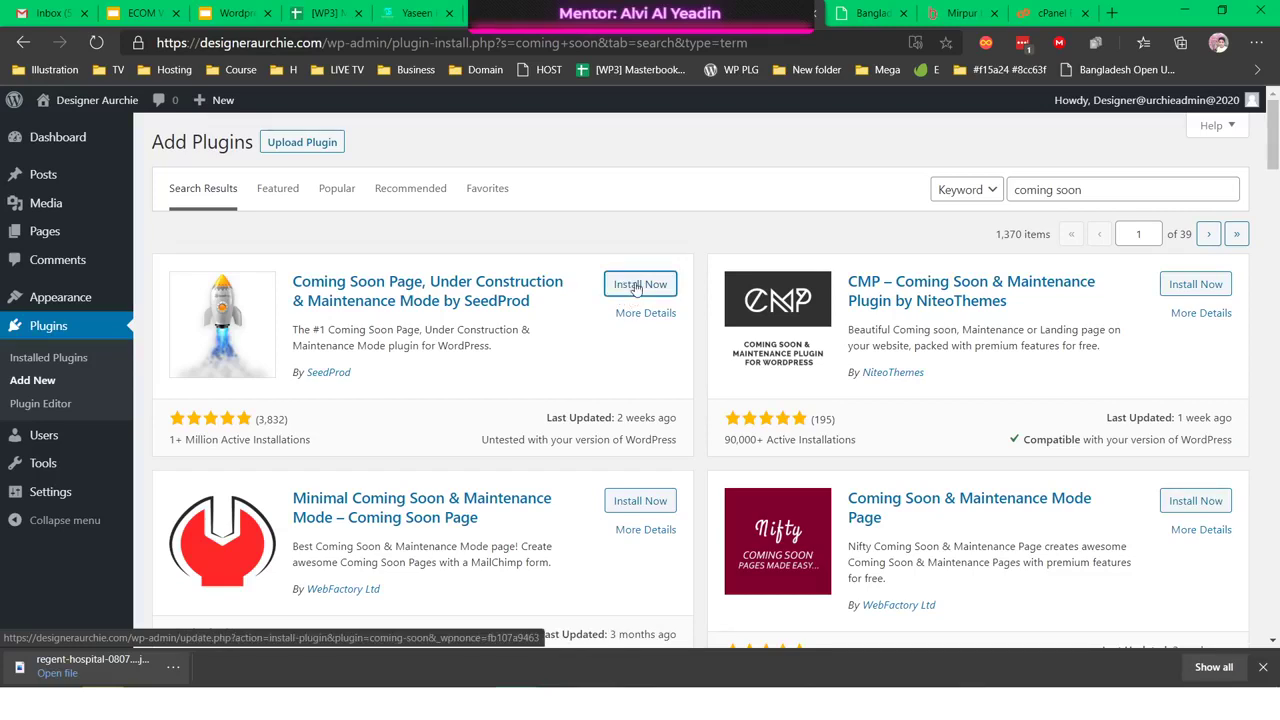
# Install SeedProd's Coming Soon Page plugin and then activate it.
pyautogui.click(637, 285)
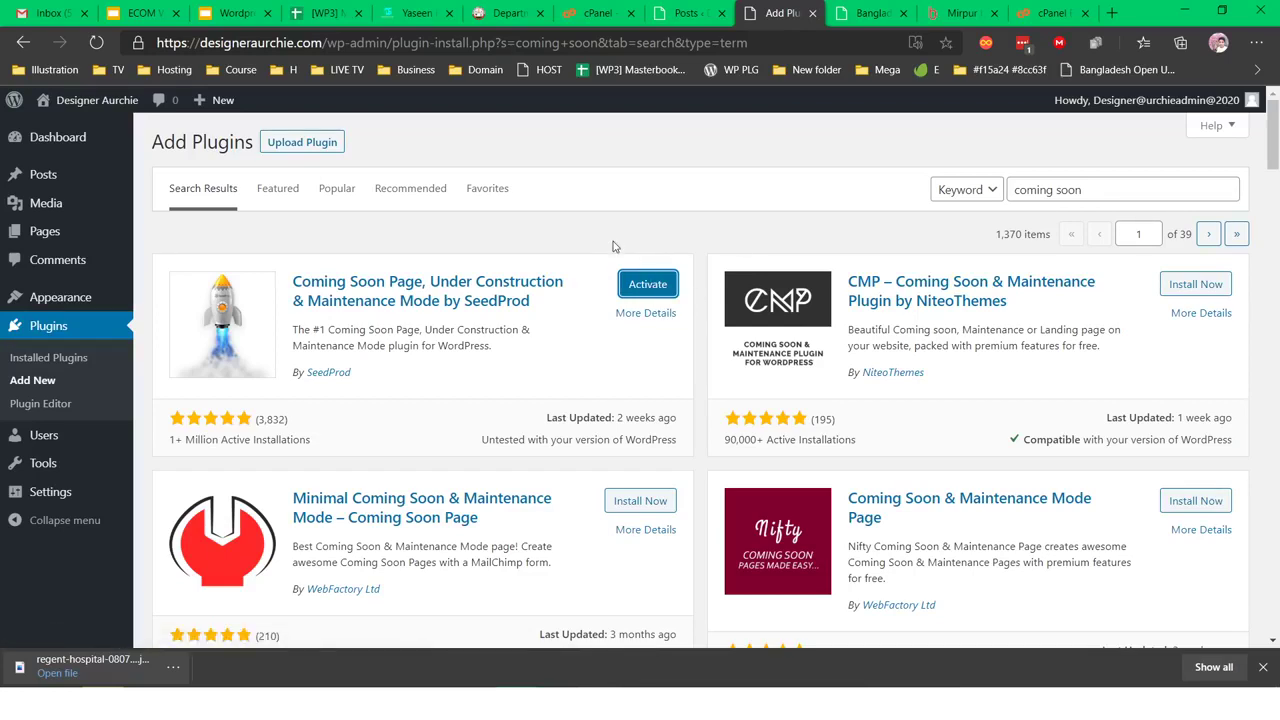
pyautogui.click(647, 284)
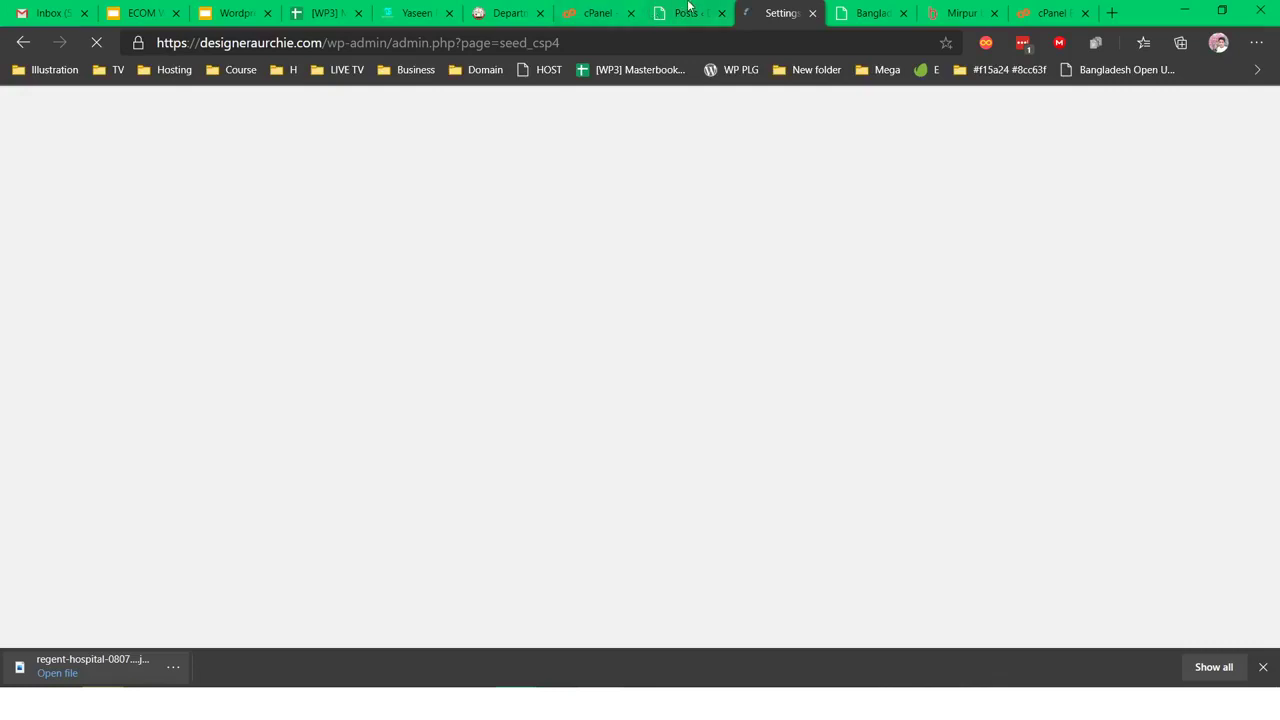
# Search Google for 'coming soon' from the address bar, accepting the spelling correction.
pyautogui.click(965, 12)
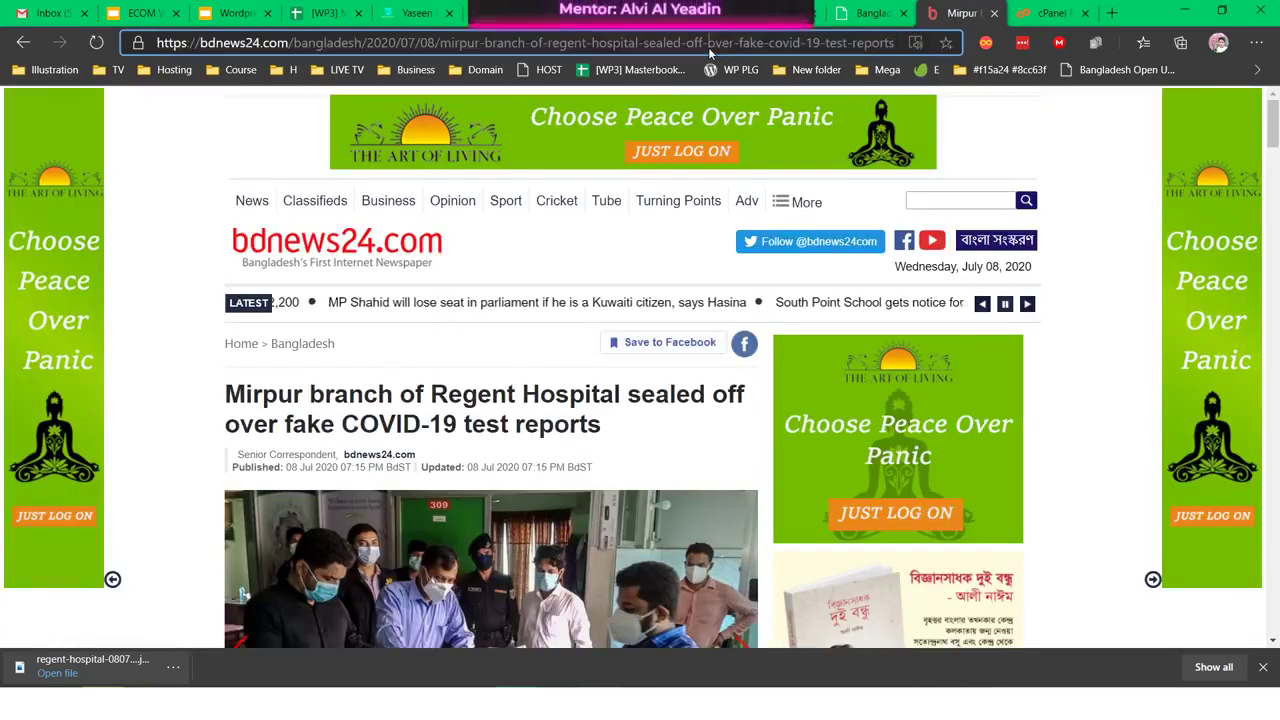
pyautogui.click(708, 42)
pyautogui.write('co')
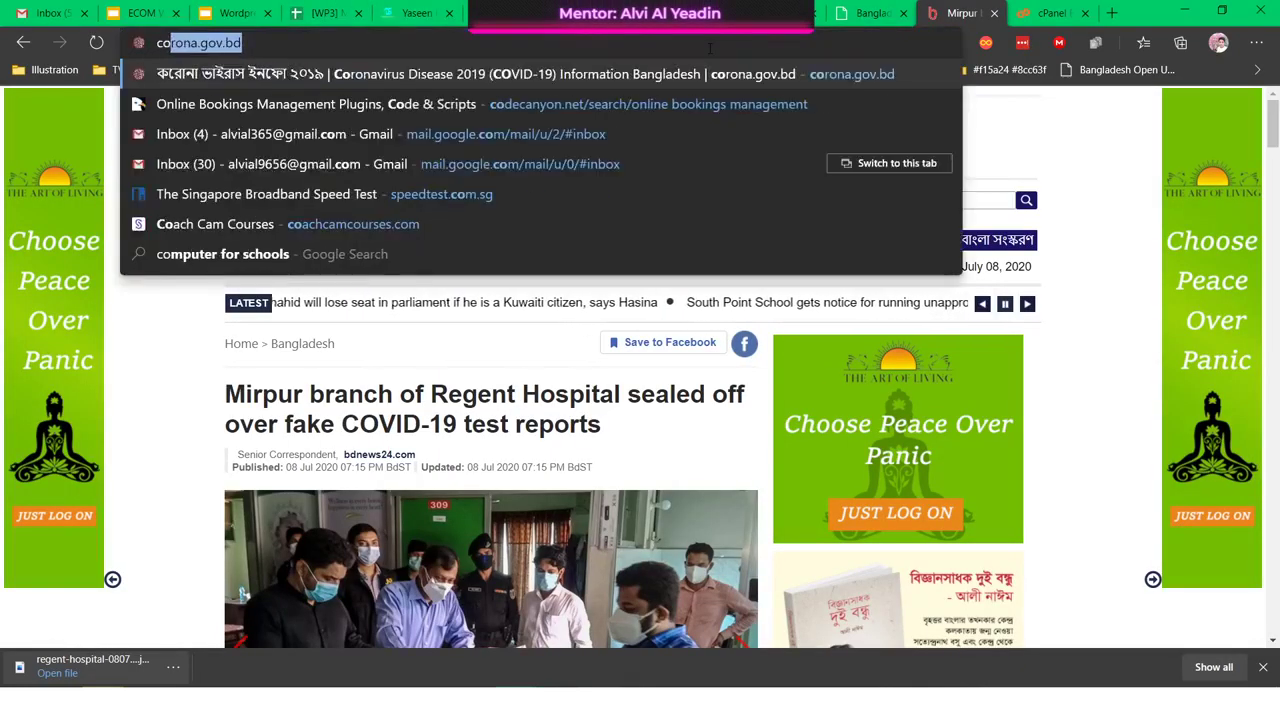
pyautogui.write('ming zsoon')
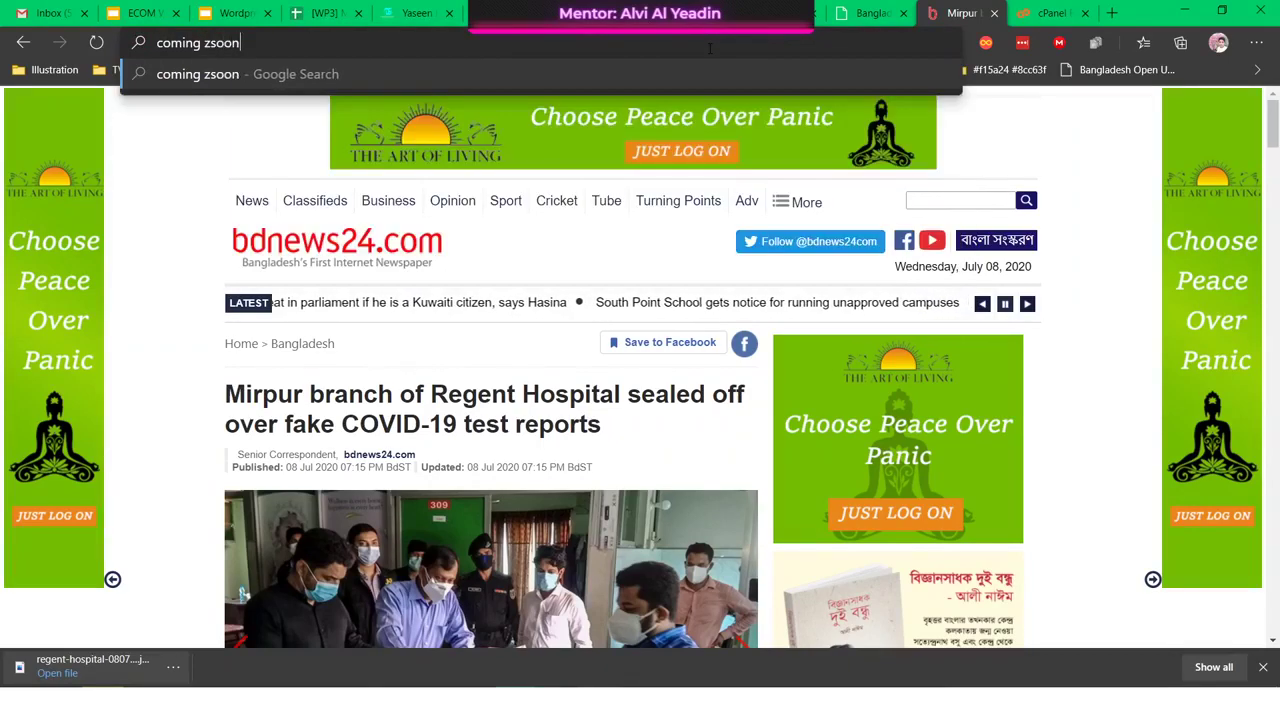
pyautogui.press('Return')
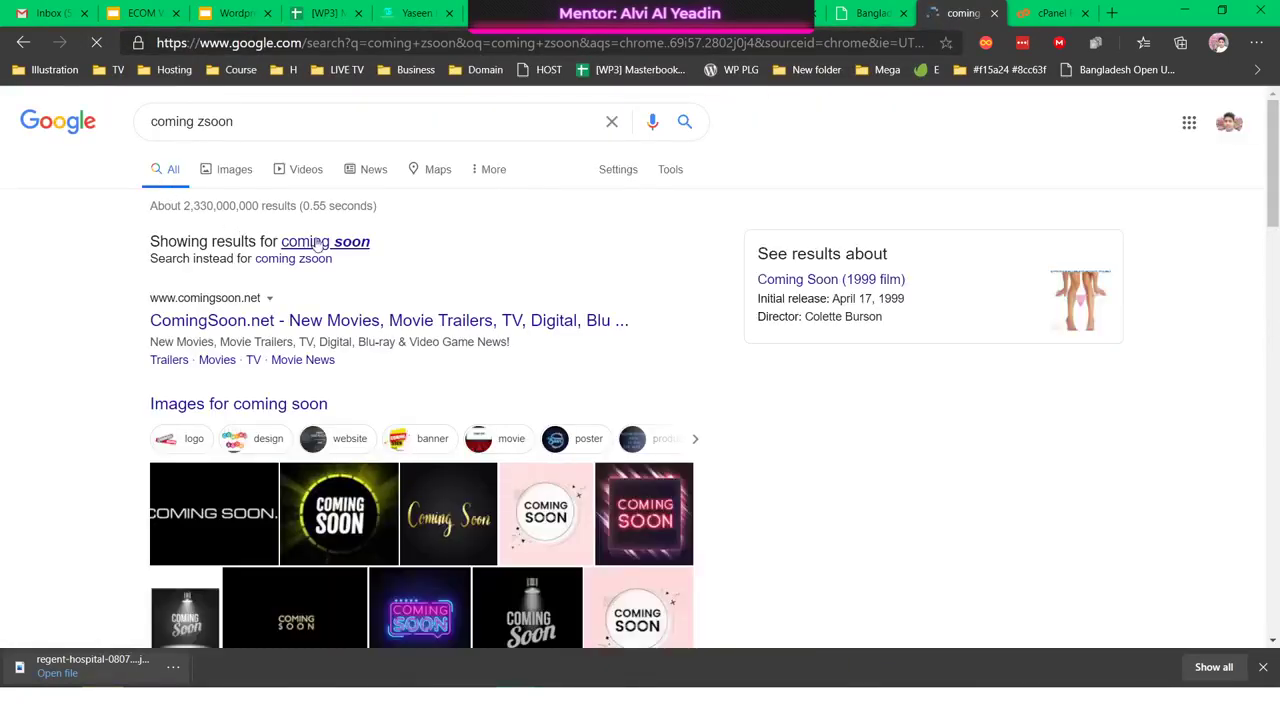
pyautogui.click(316, 244)
# Browse the image results, previewing the Coming soon. template and the next one.
pyautogui.click(240, 172)
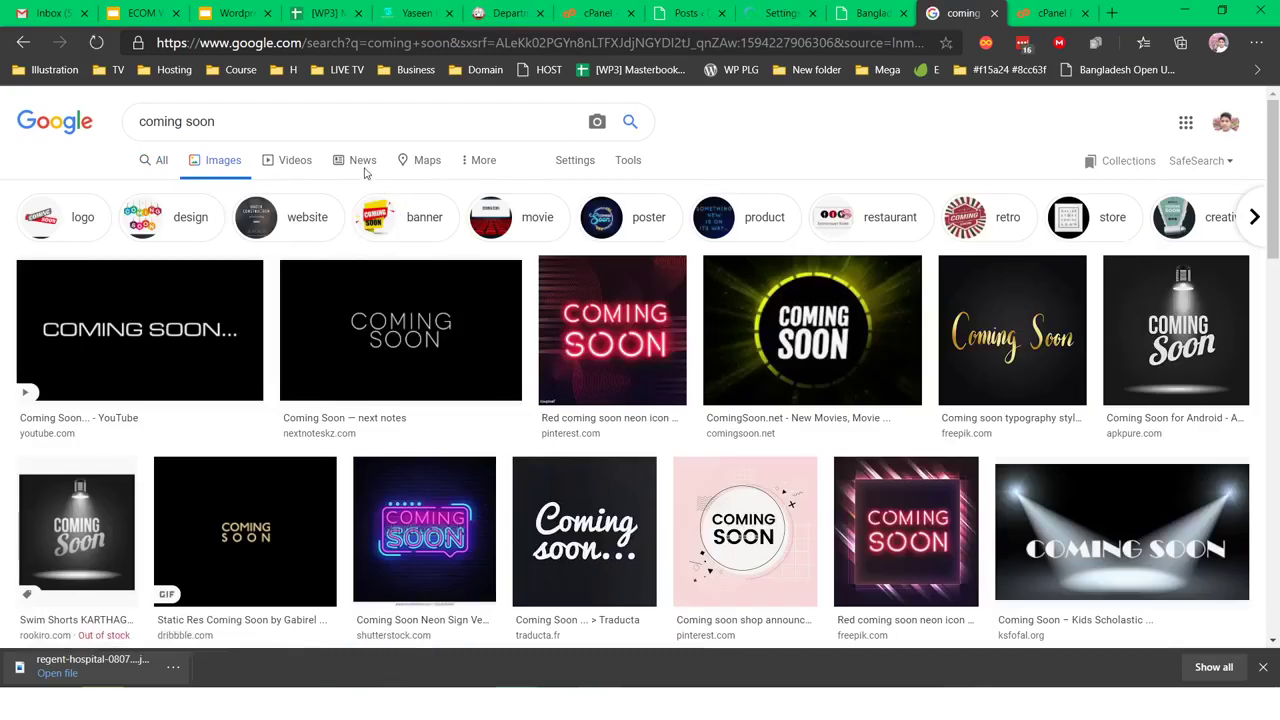
pyautogui.click(364, 162)
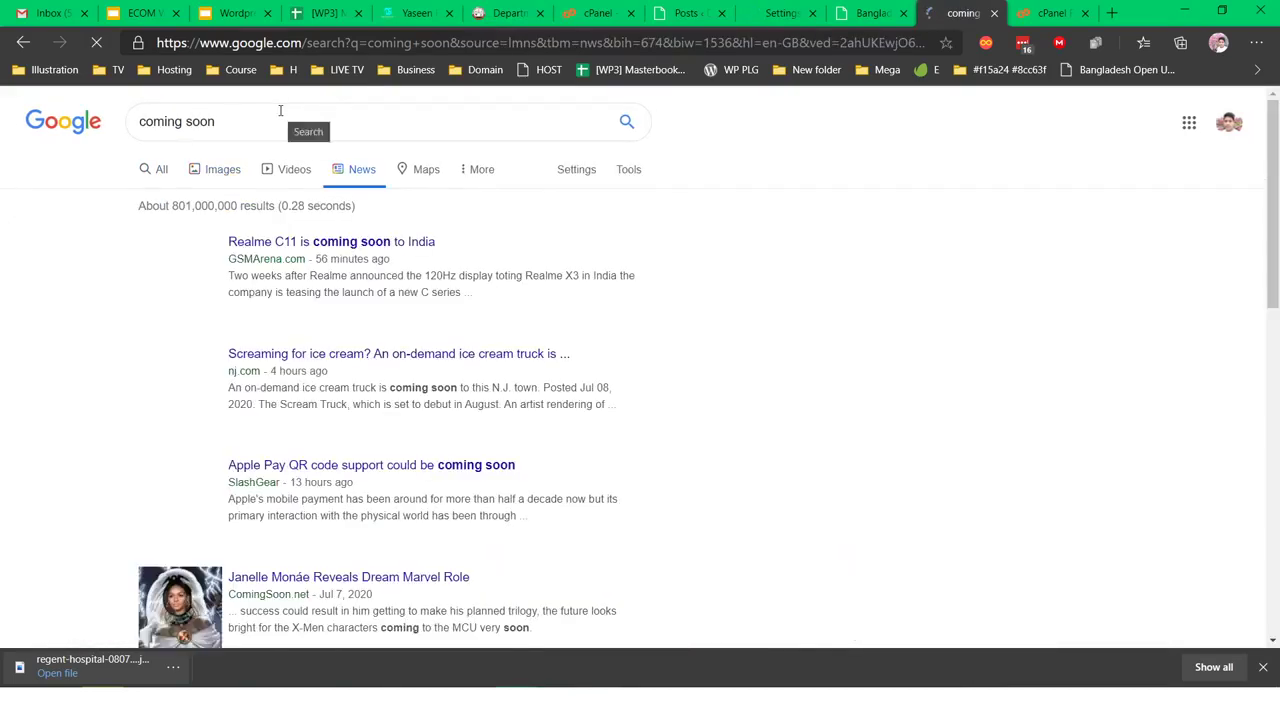
pyautogui.hotkey('alt', 'Left')
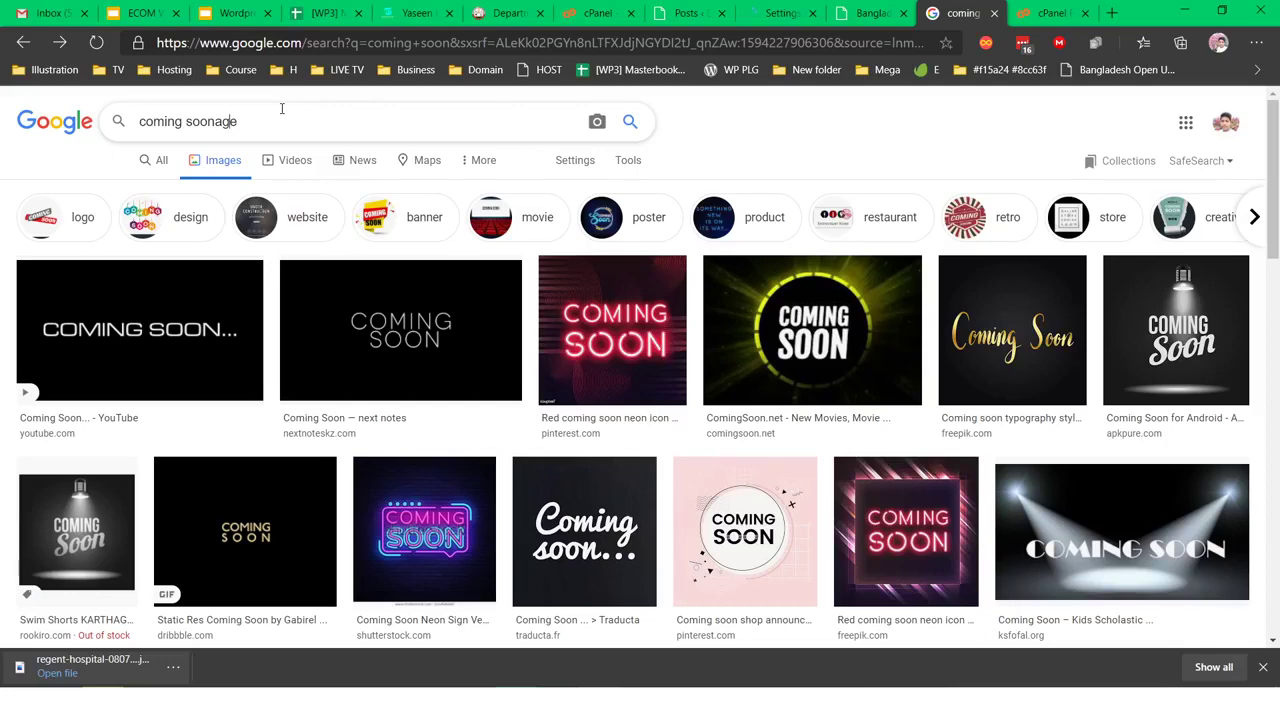
pyautogui.write('p')
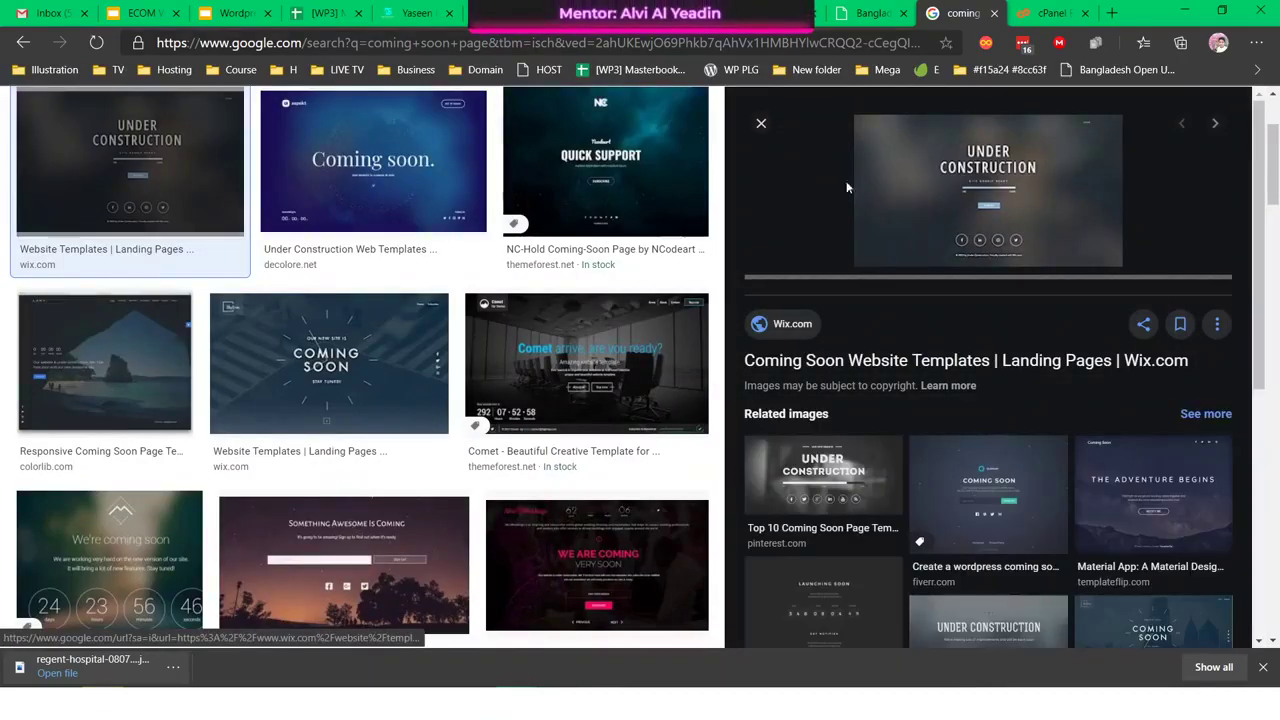
pyautogui.click(351, 180)
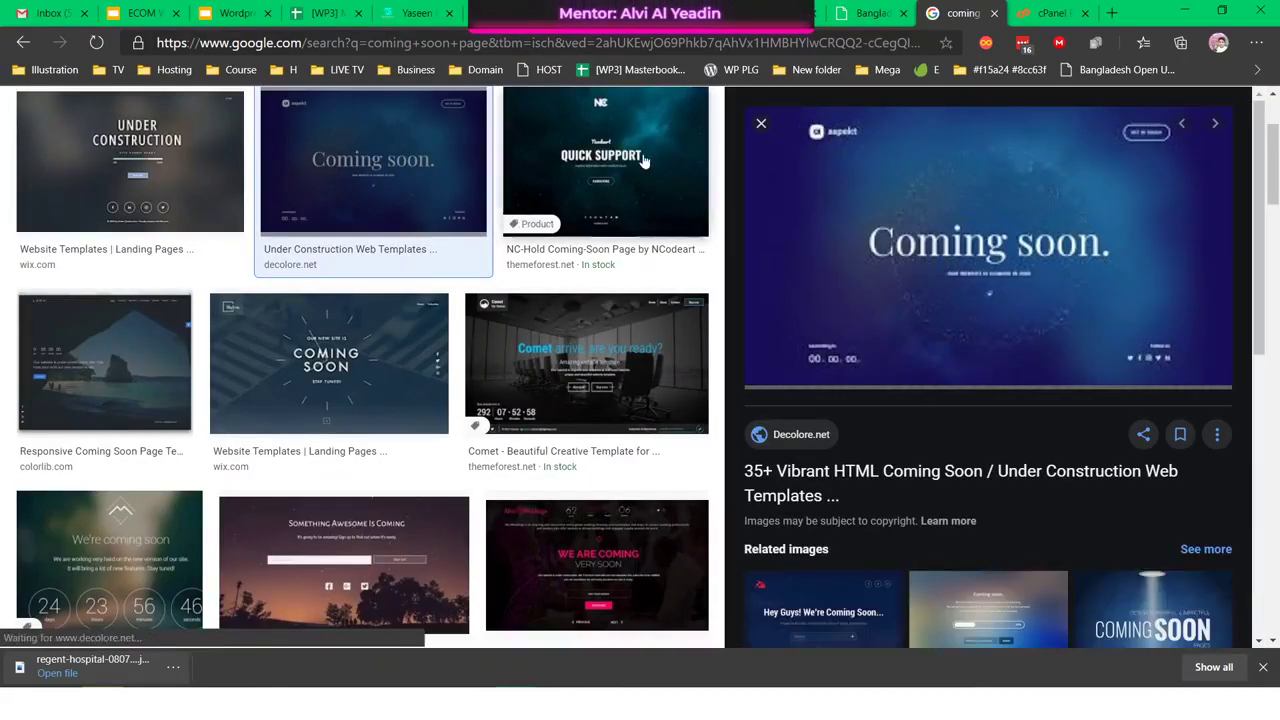
pyautogui.press('Right')
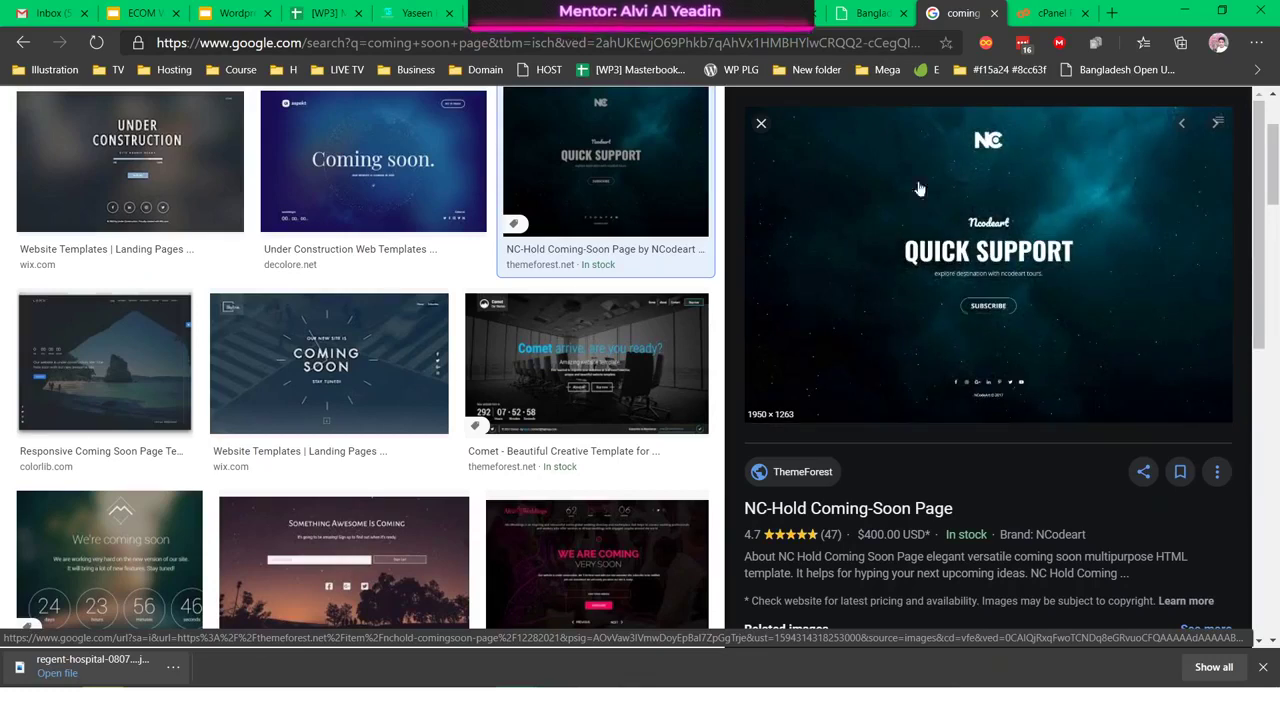
pyautogui.click(868, 8)
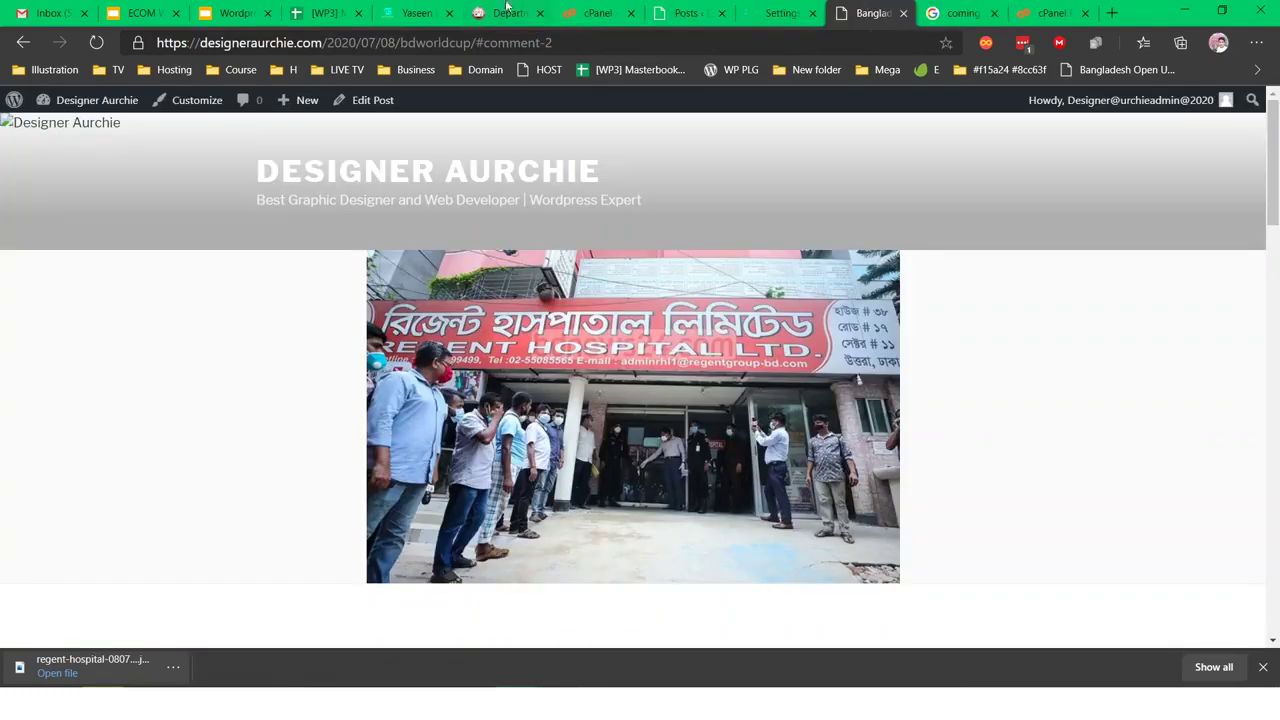
# Load the site's home page at designeraurchie.com by removing the post path.
pyautogui.click(96, 42)
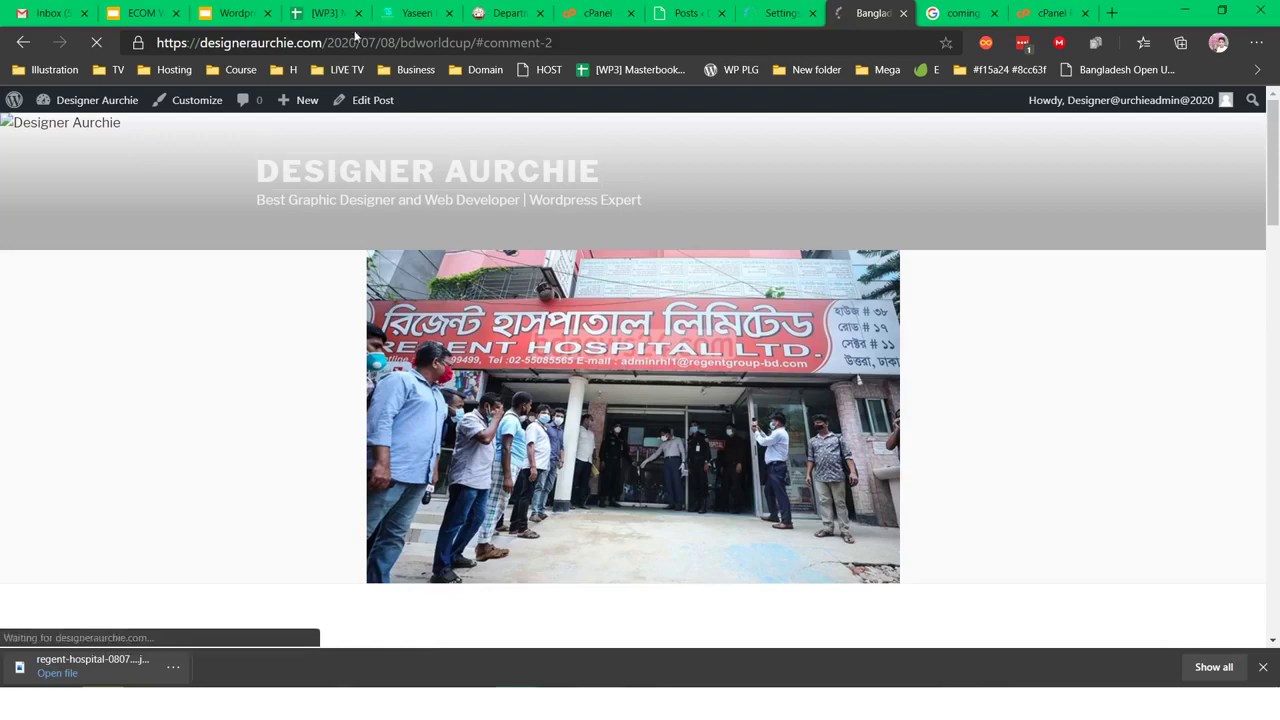
pyautogui.moveTo(327, 42); pyautogui.dragTo(720, 44)
pyautogui.press('BackSpace')
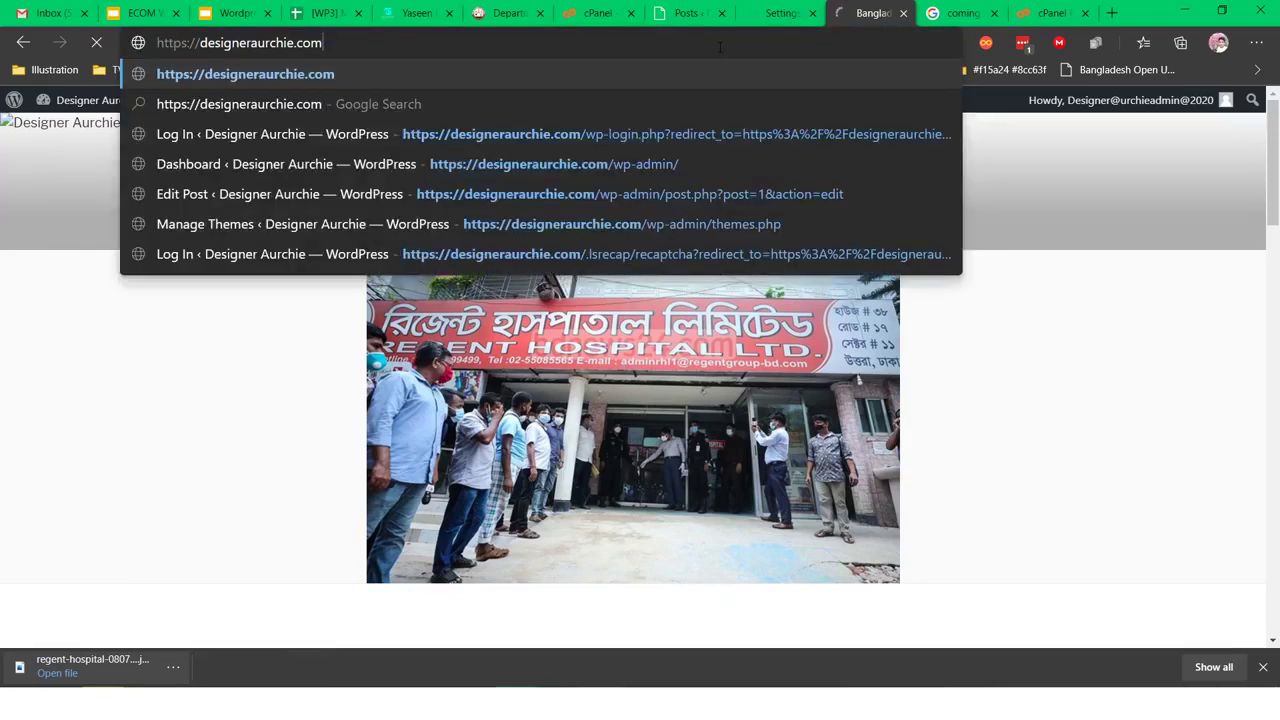
pyautogui.press('Return')
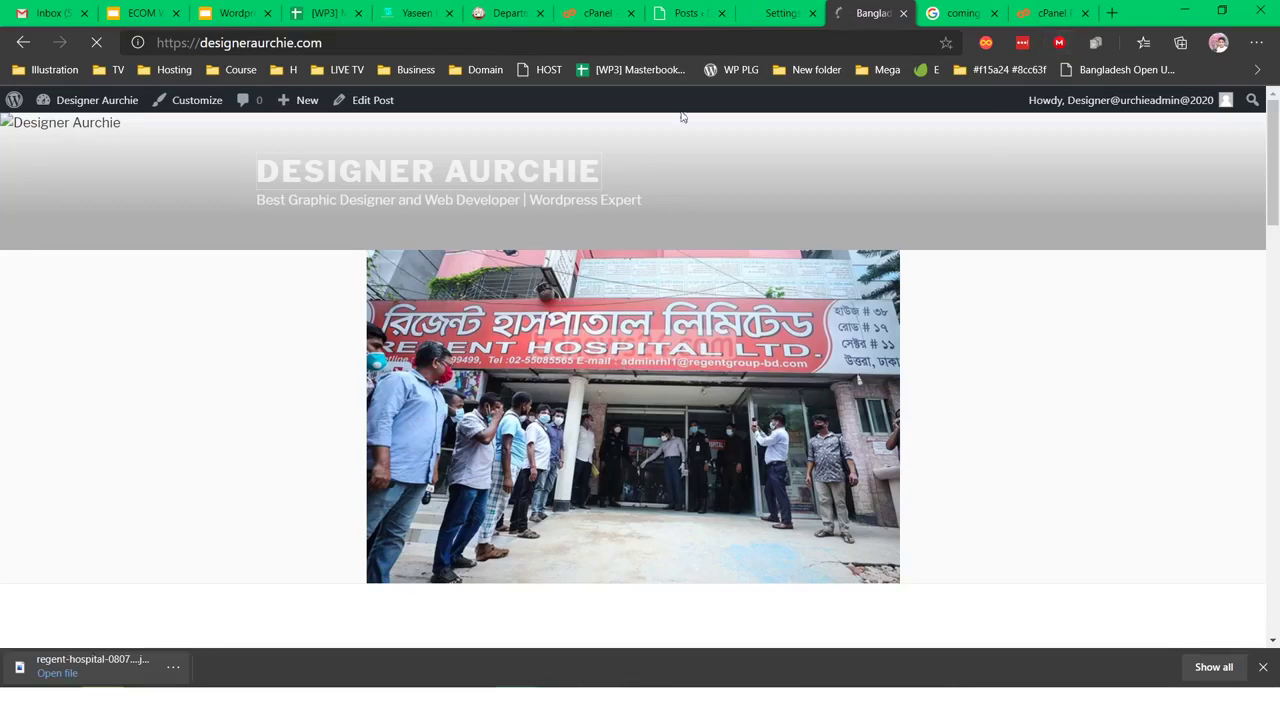
# Scroll through the current front page, then return to the SeedProd settings.
pyautogui.click(778, 13)
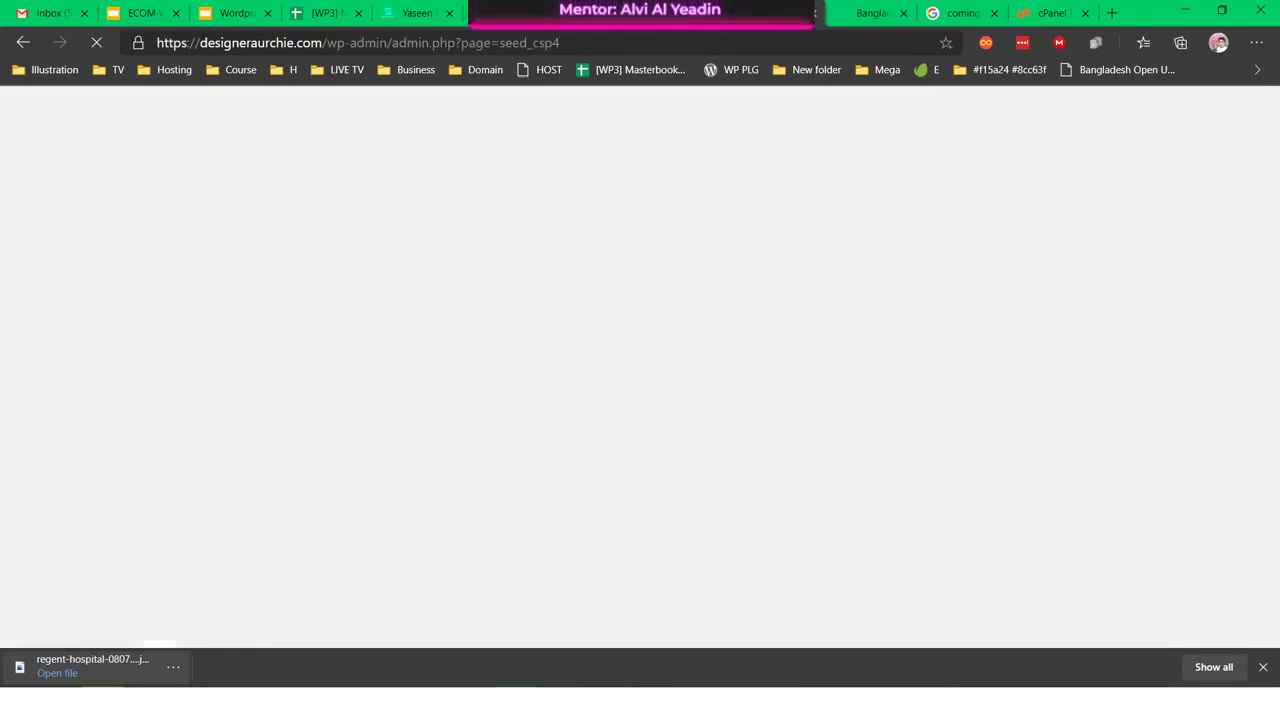
pyautogui.click(884, 7)
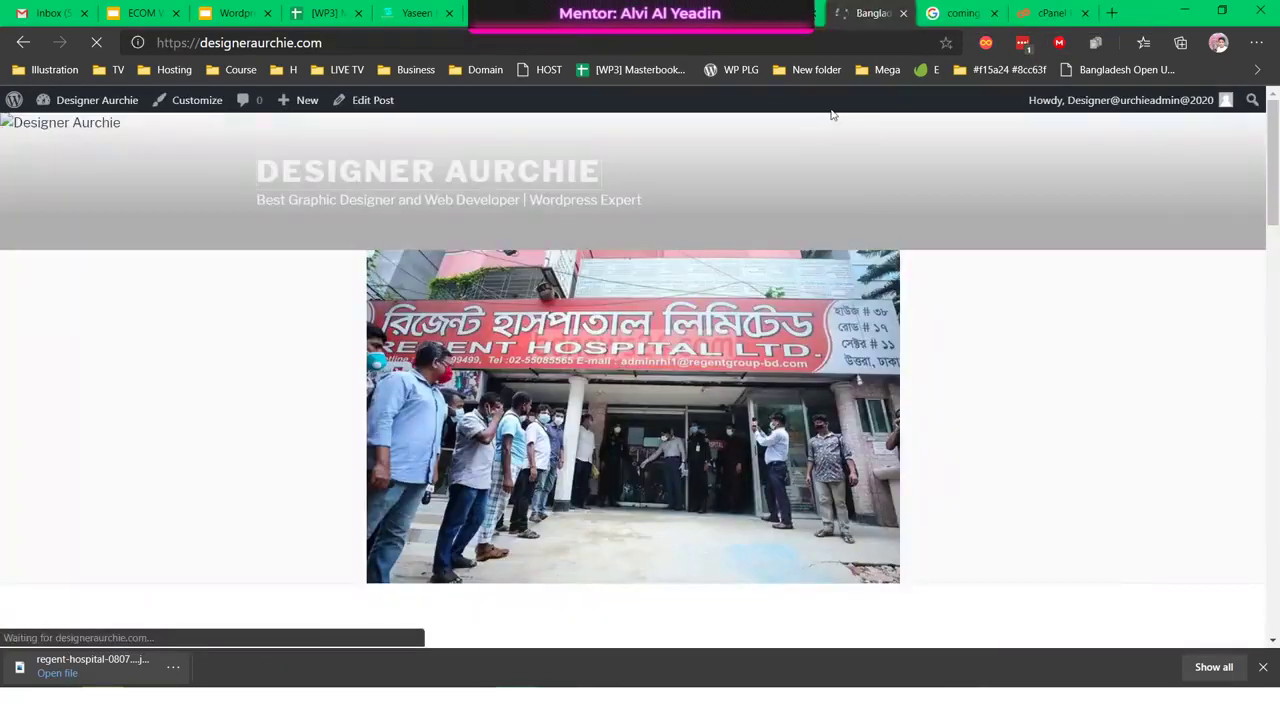
pyautogui.scroll(-6, 833, 111)
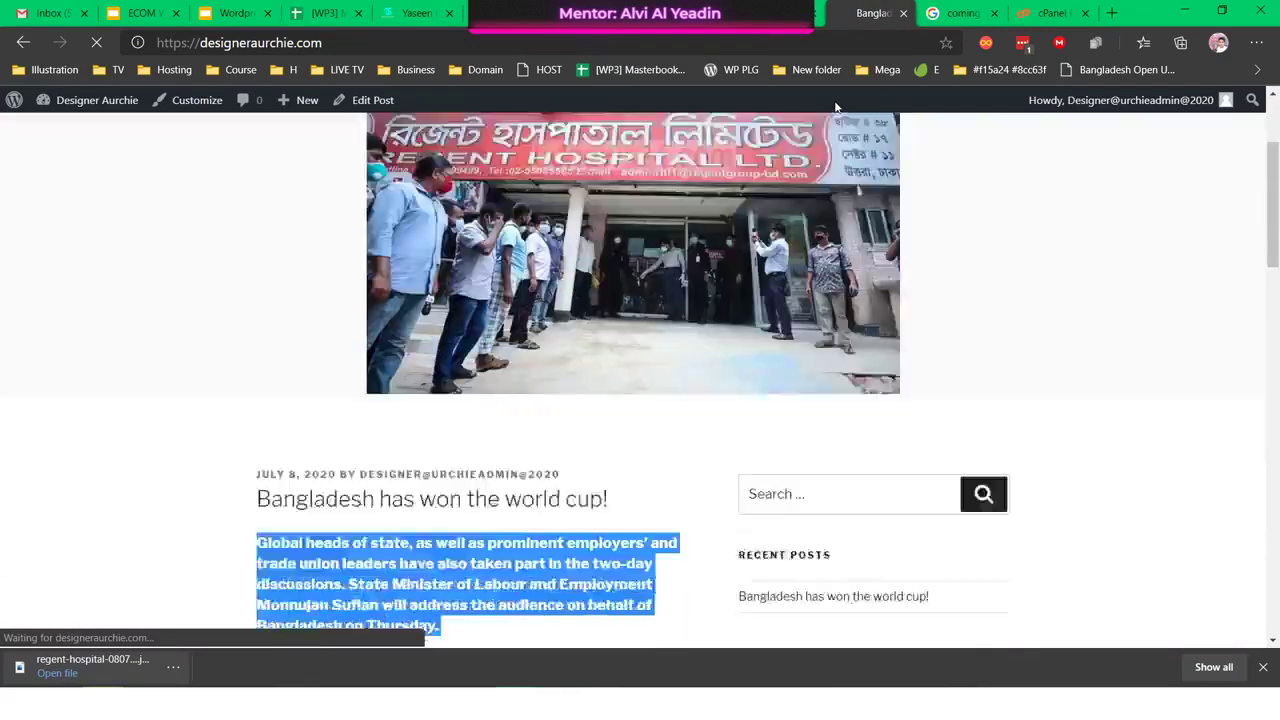
pyautogui.scroll(6, 750, 262)
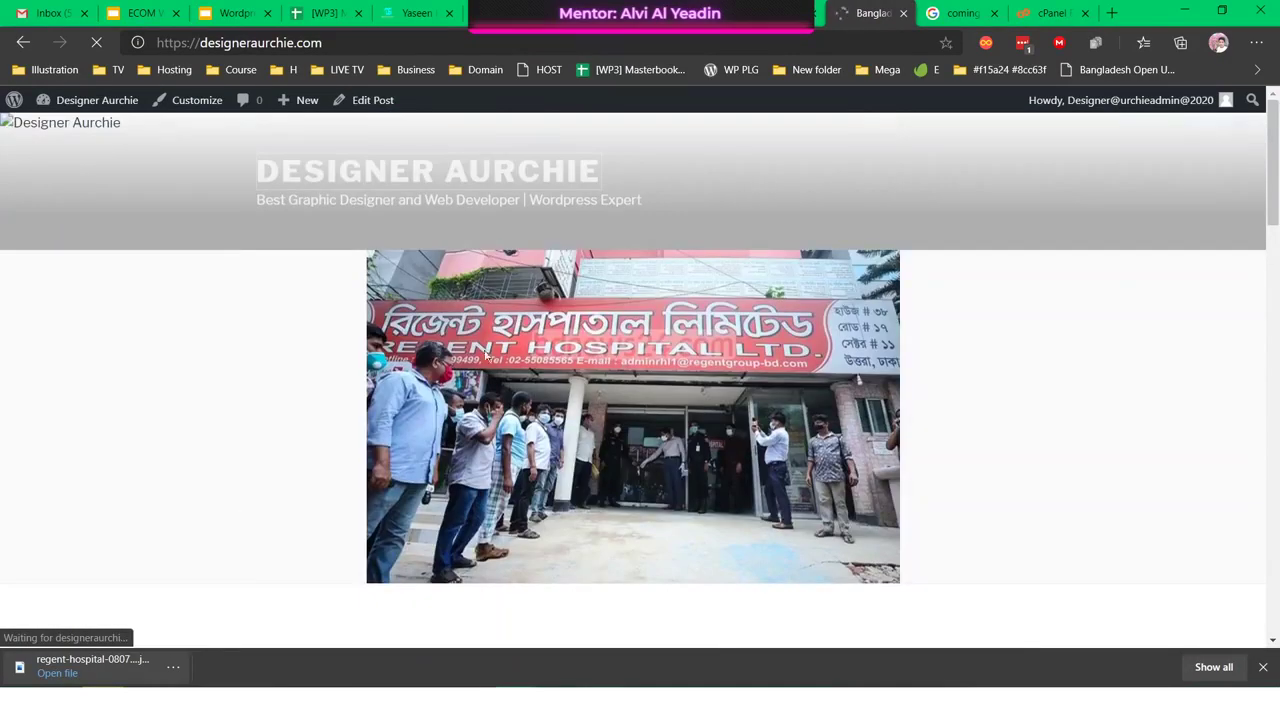
pyautogui.scroll(-7, 750, 262)
pyautogui.scroll(-12, 711, 291)
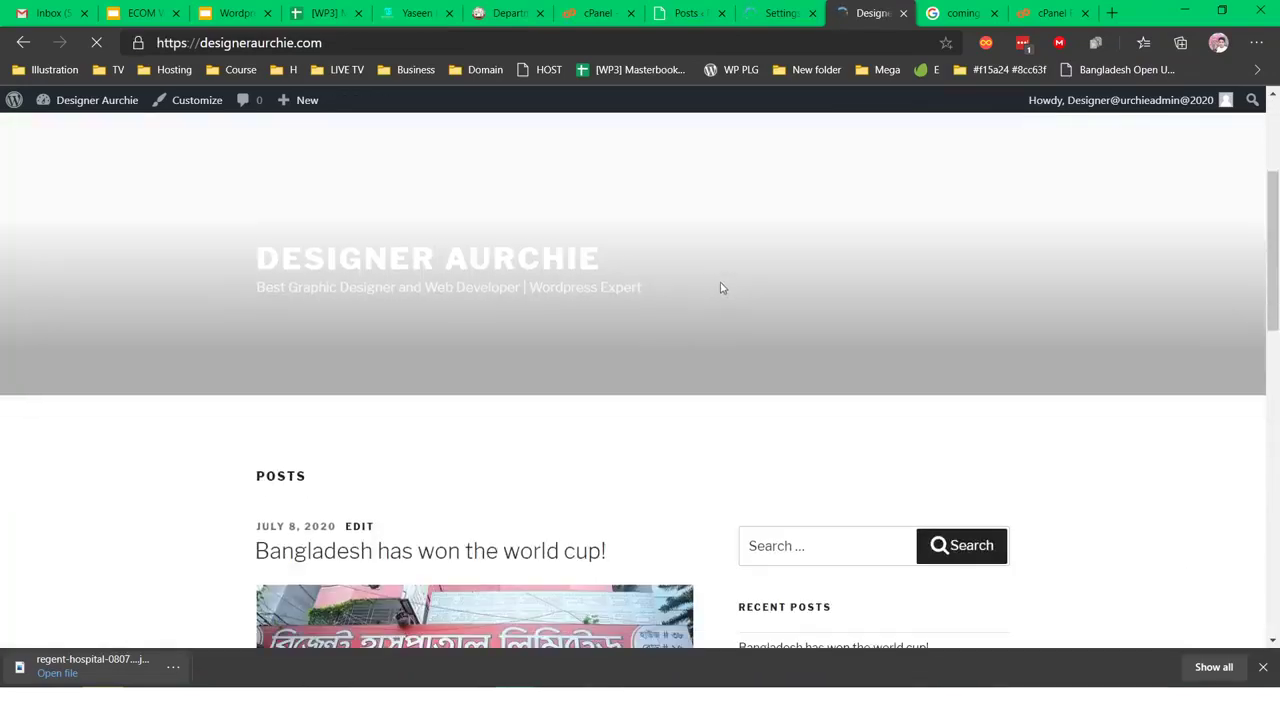
pyautogui.scroll(-15, 700, 337)
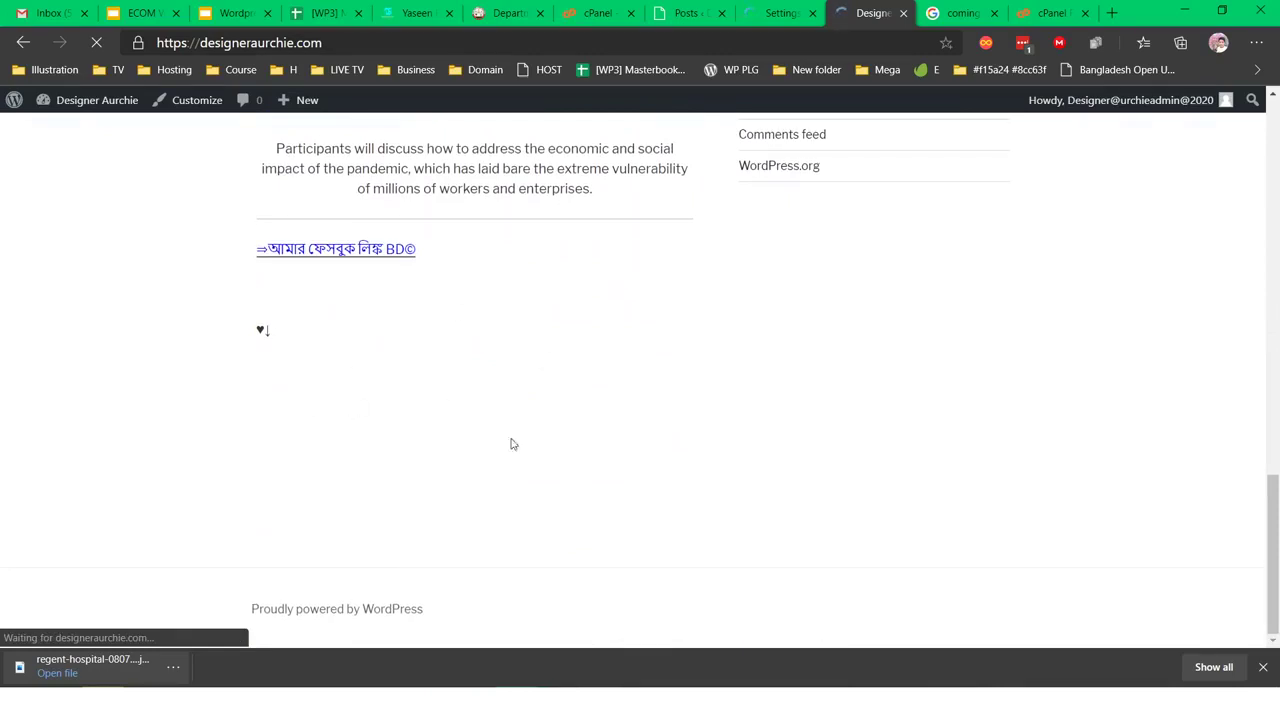
pyautogui.click(790, 12)
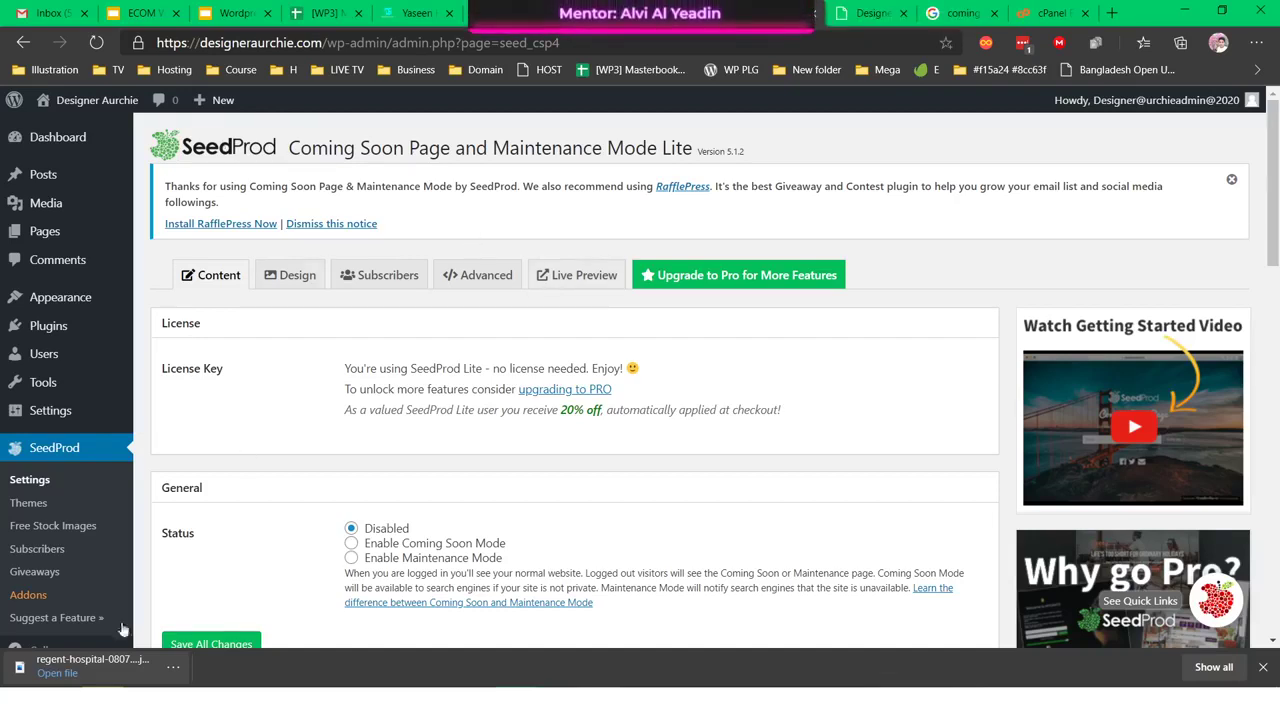
# Select Enable Coming Soon Mode under Status and save all changes.
pyautogui.scroll(-1, 977, 529)
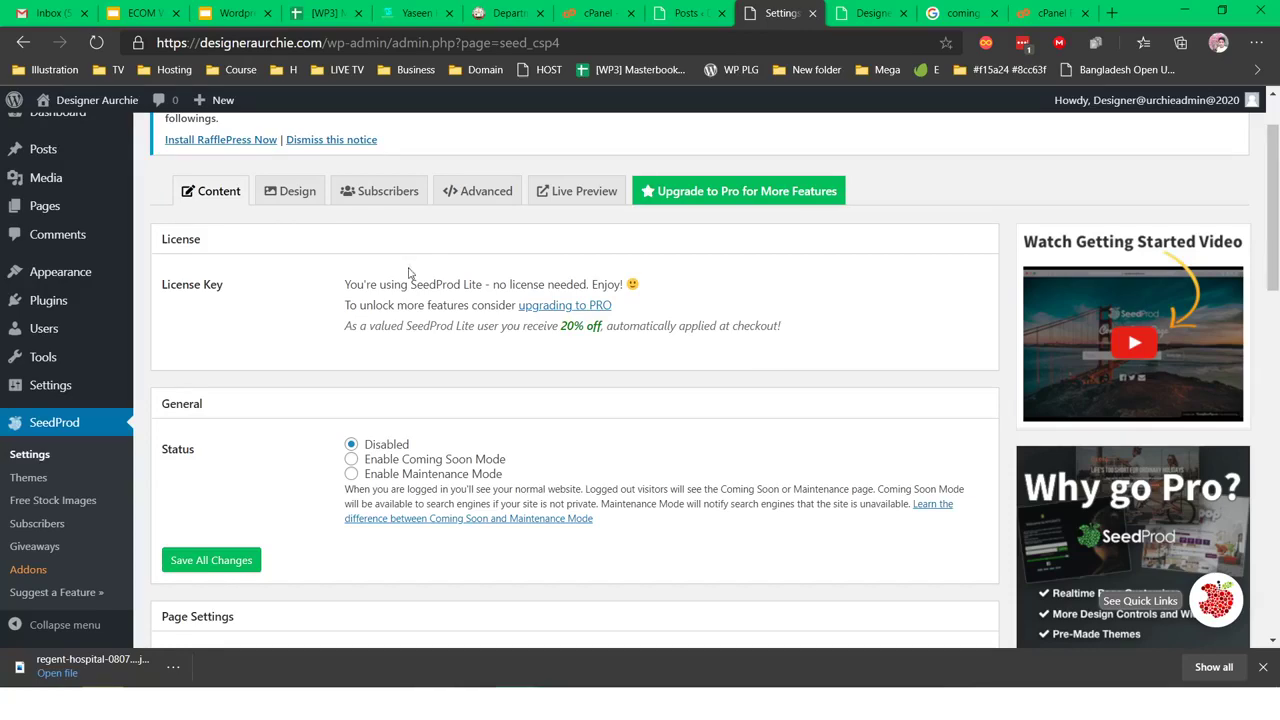
pyautogui.scroll(-1, 409, 272)
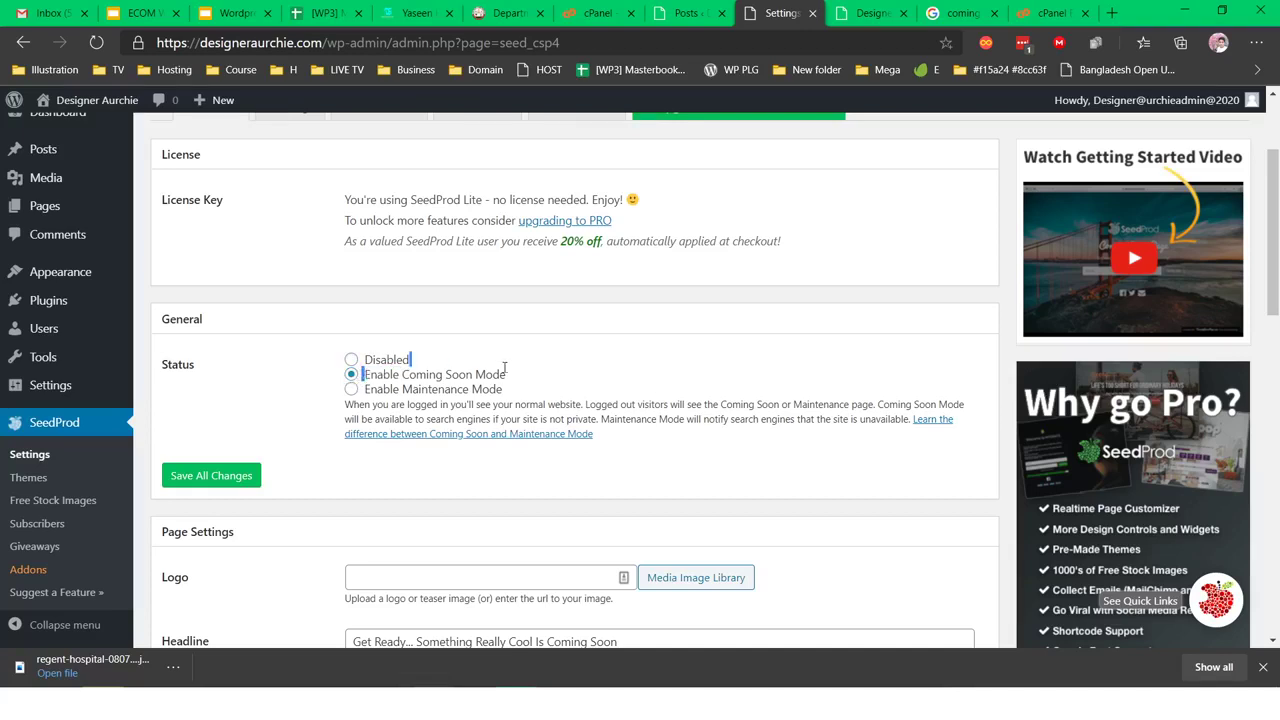
pyautogui.tripleClick(365, 375)
pyautogui.tripleClick(437, 376)
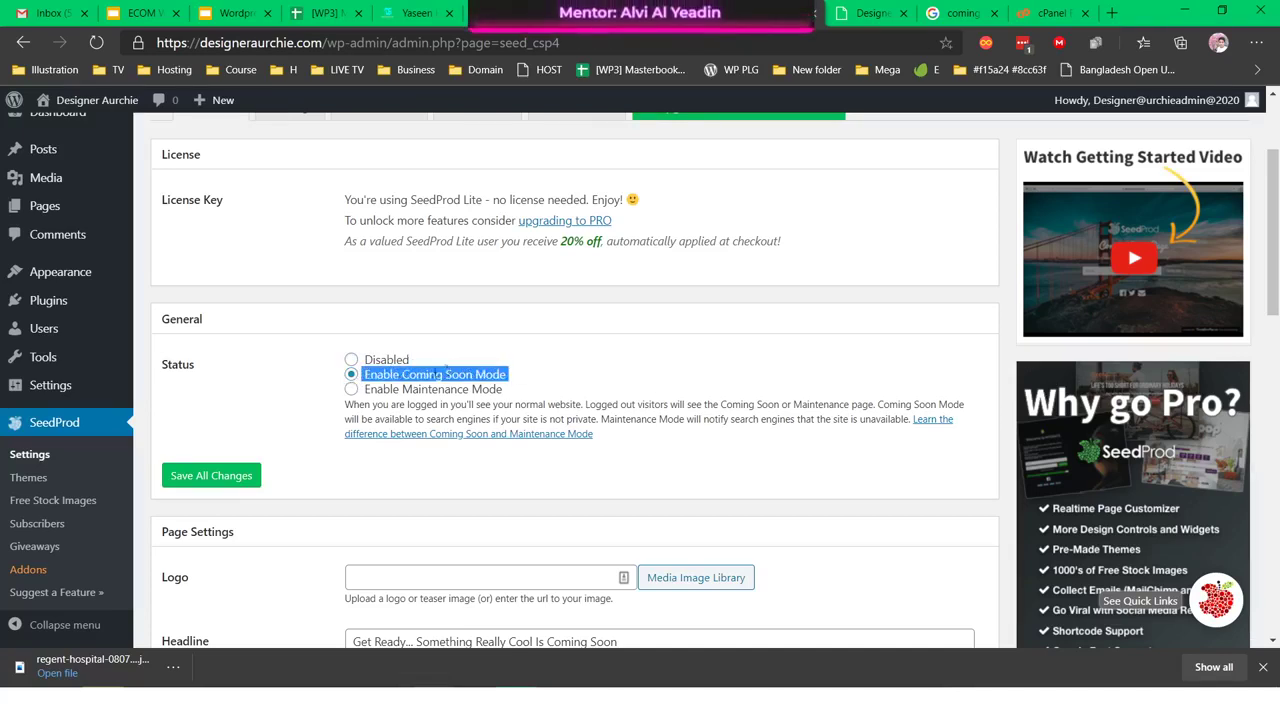
pyautogui.click(166, 476)
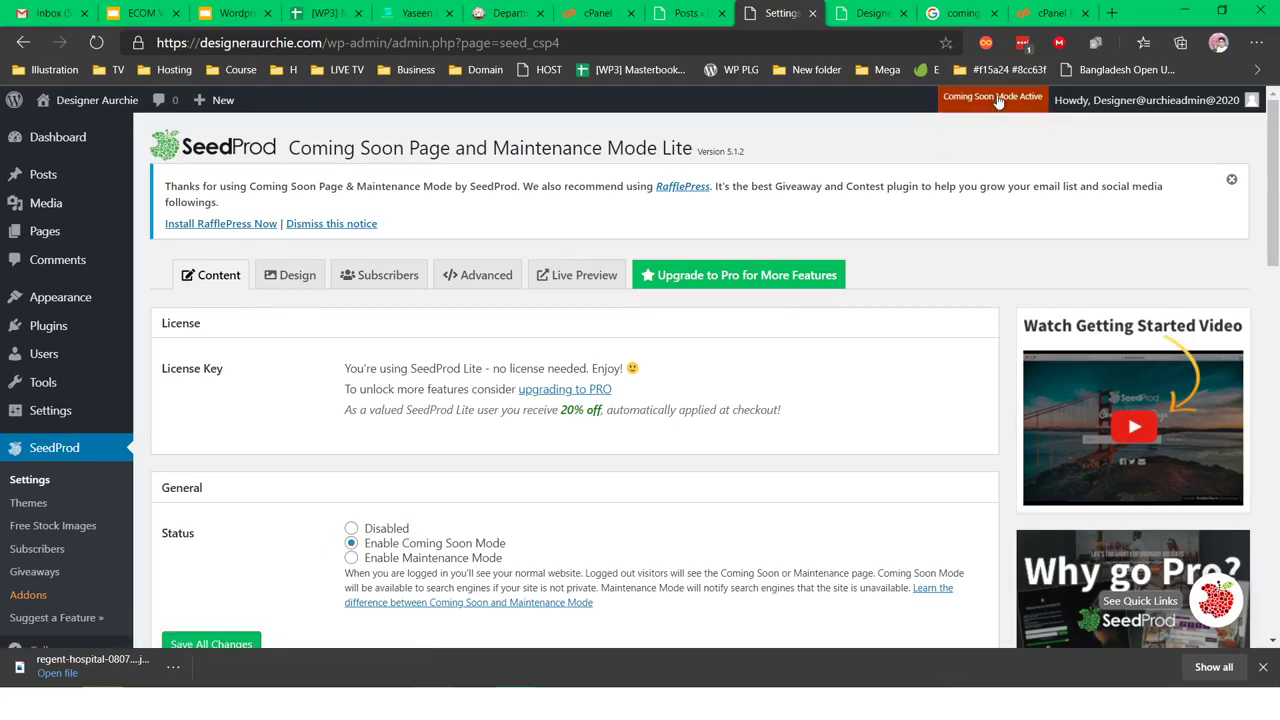
pyautogui.click(870, 13)
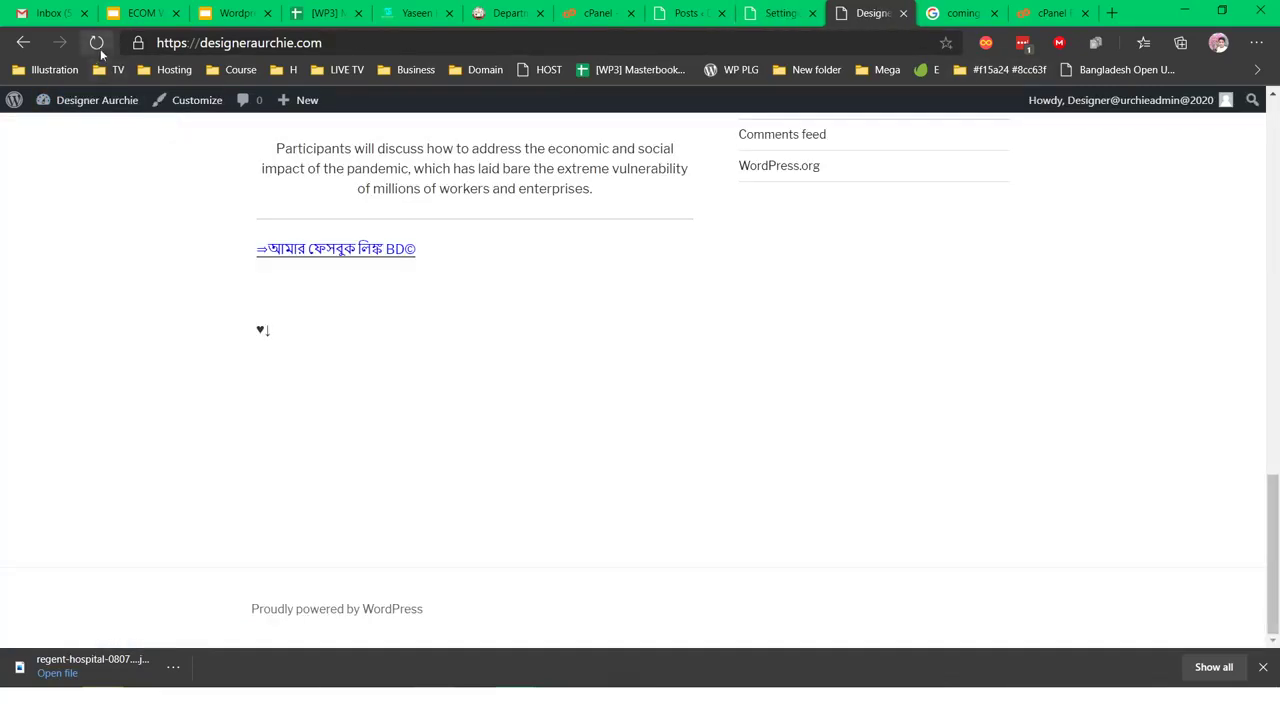
# Reload the front page and copy the site's address from the address bar.
pyautogui.click(98, 46)
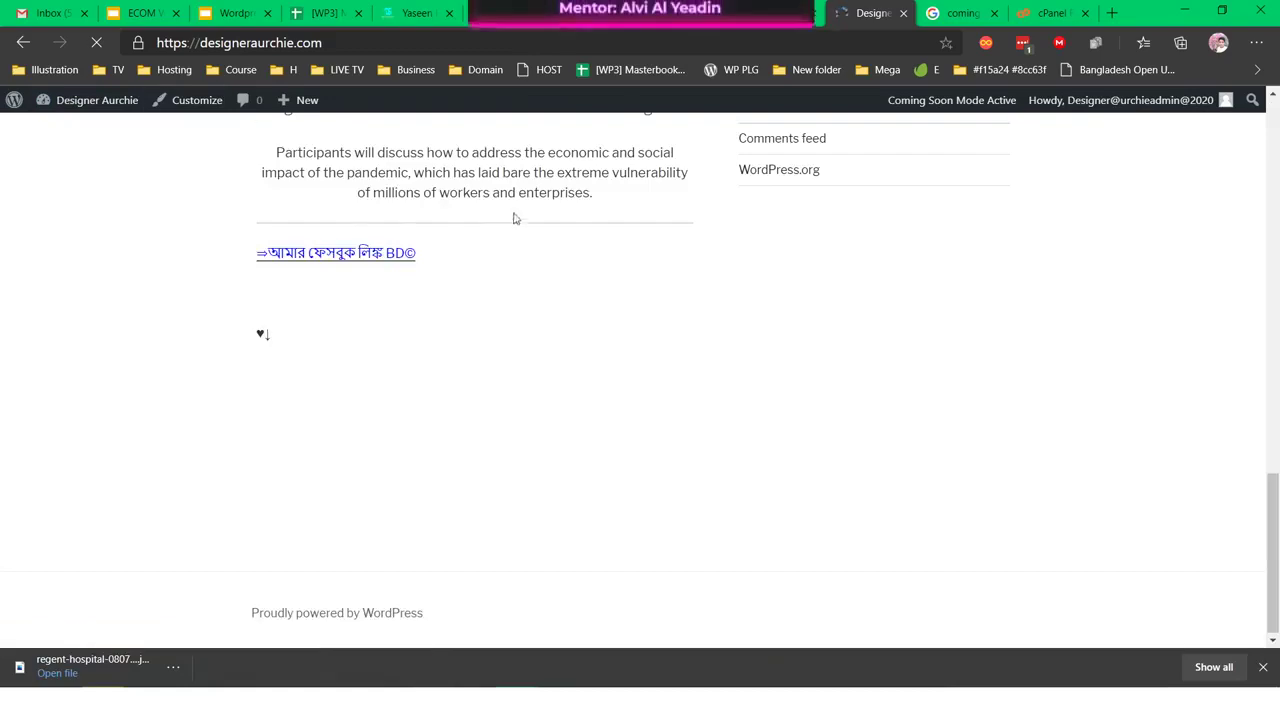
pyautogui.scroll(10, 540, 250)
pyautogui.click(396, 42)
pyautogui.rightClick(400, 42)
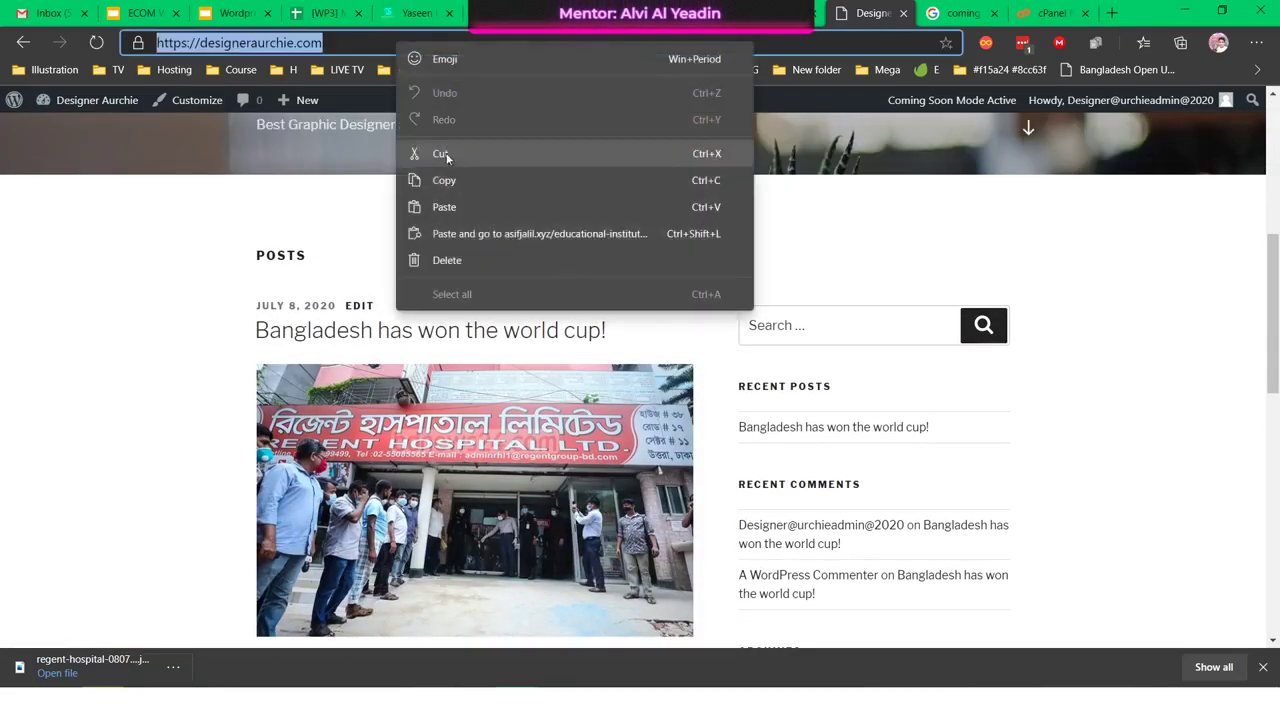
pyautogui.click(423, 180)
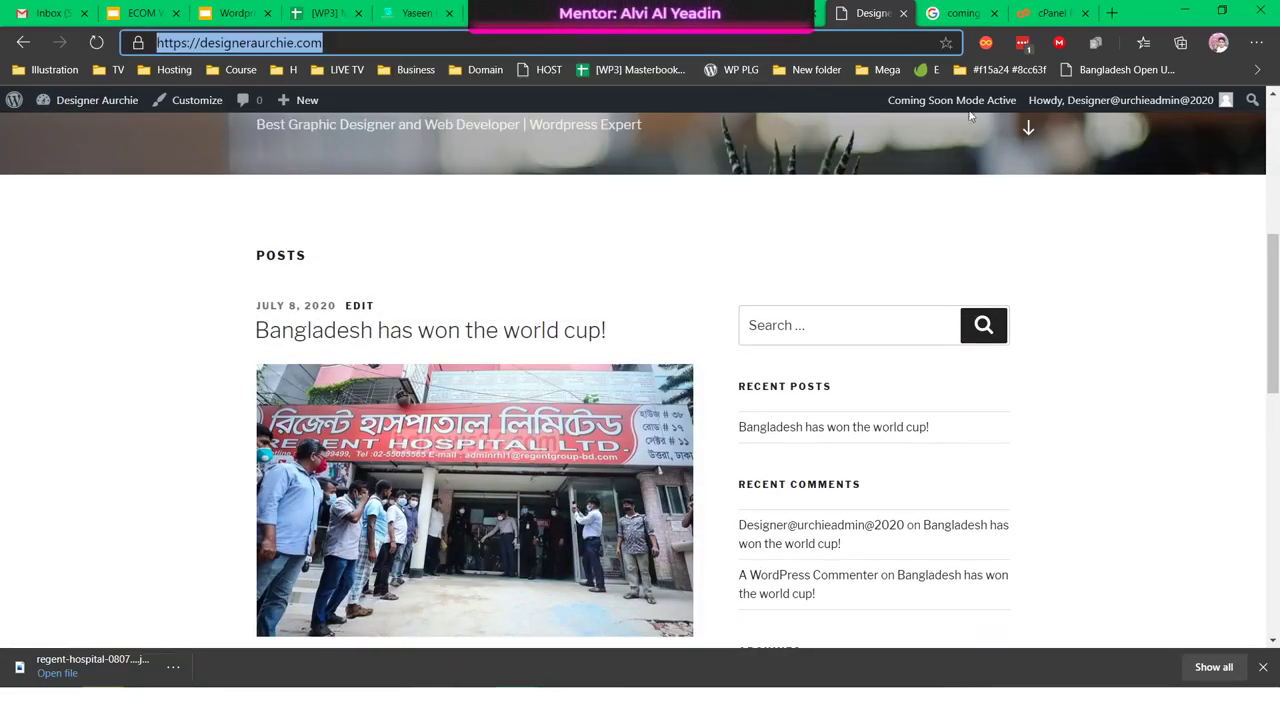
# Open a new InPrivate window and load the copied site address.
pyautogui.moveTo(1063, 97)
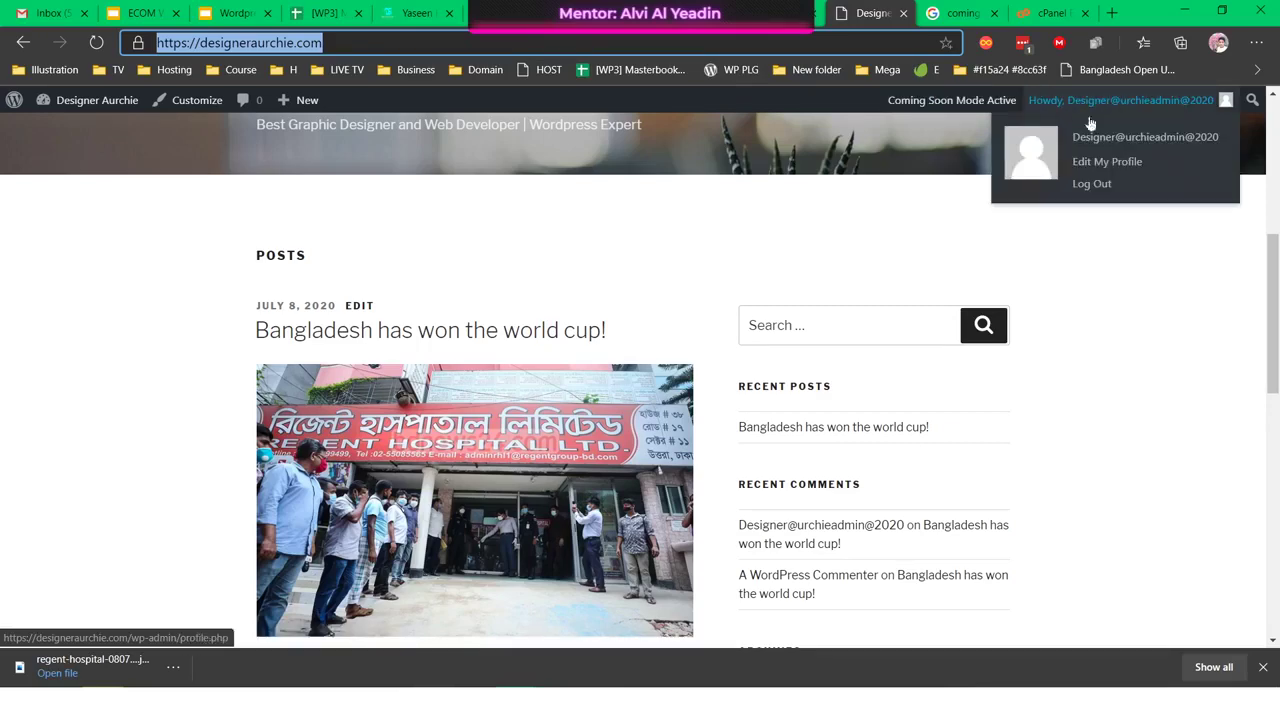
pyautogui.hotkey('ctrl', 'shift', 'Tab')
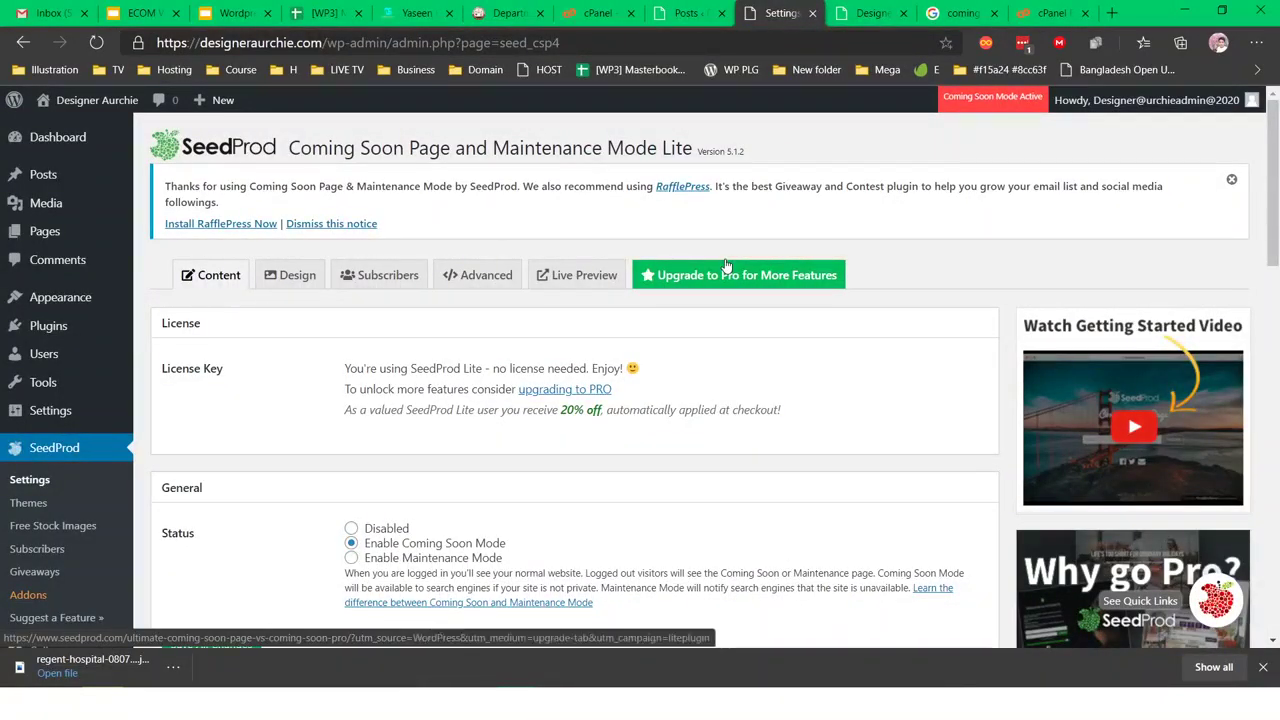
pyautogui.hotkey('ctrl', 'shift', 'n')
pyautogui.hotkey('ctrl', 'v')
pyautogui.press('Return')
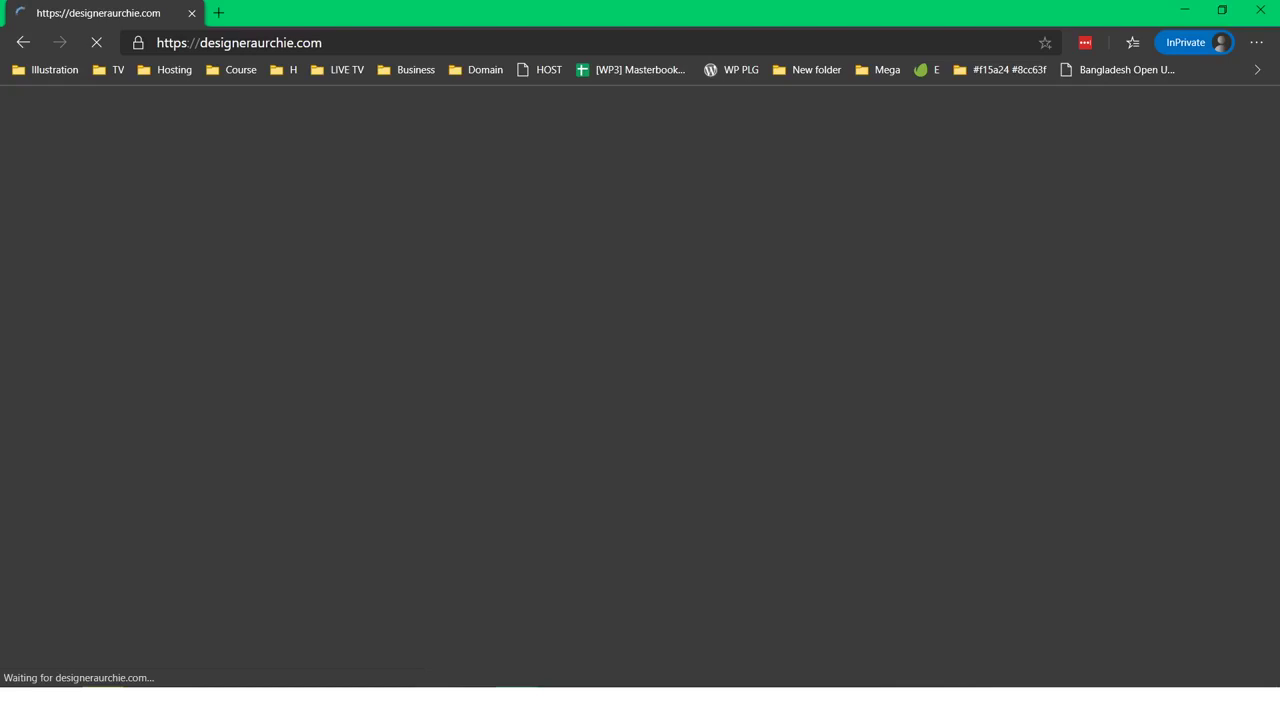
# Confirm visitors see 'Get Ready... Something Really Cool Is Coming Soon', then close the InPrivate windows.
pyautogui.moveTo(516, 704); pyautogui.dragTo(357, 517)
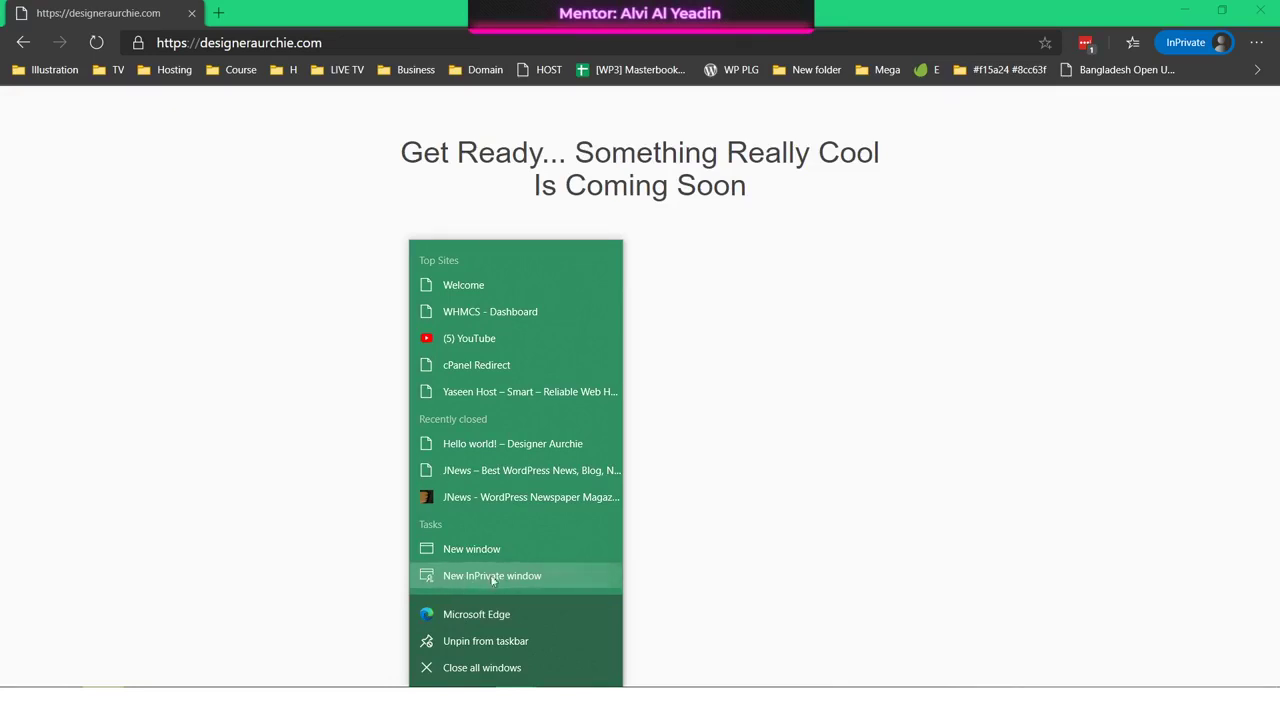
pyautogui.click(860, 317)
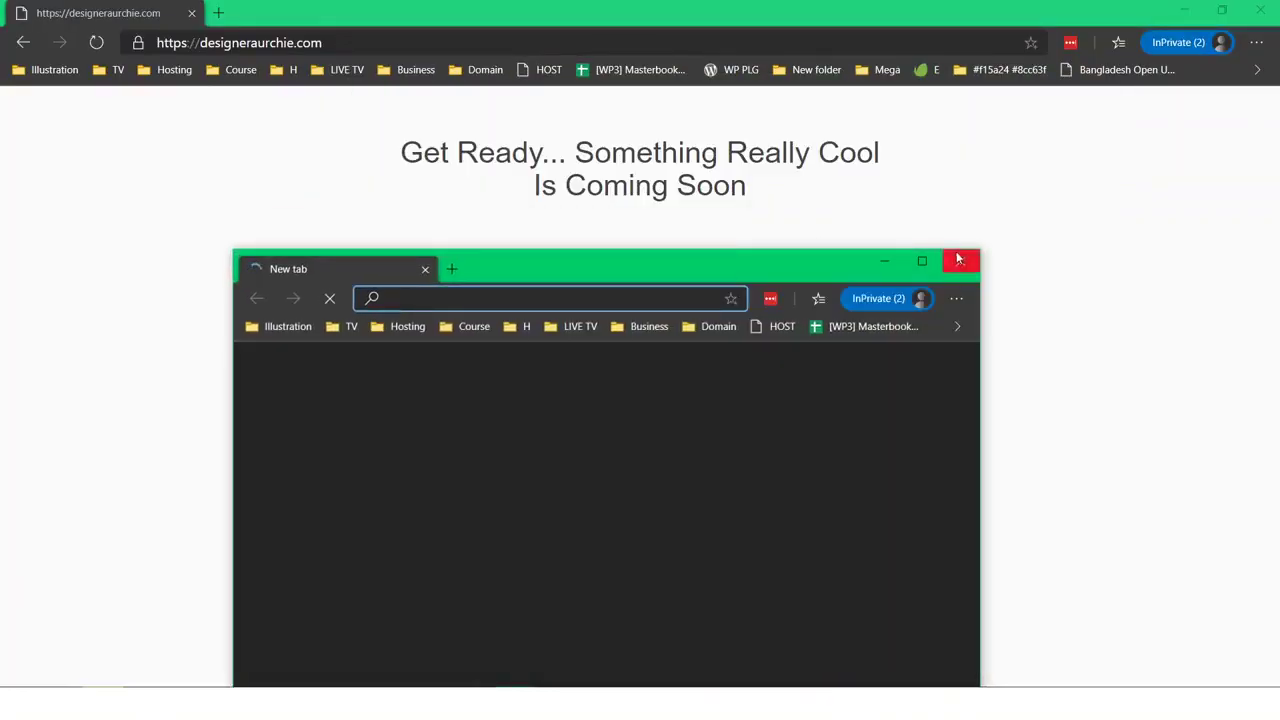
pyautogui.click(958, 260)
pyautogui.moveTo(397, 134); pyautogui.dragTo(790, 190)
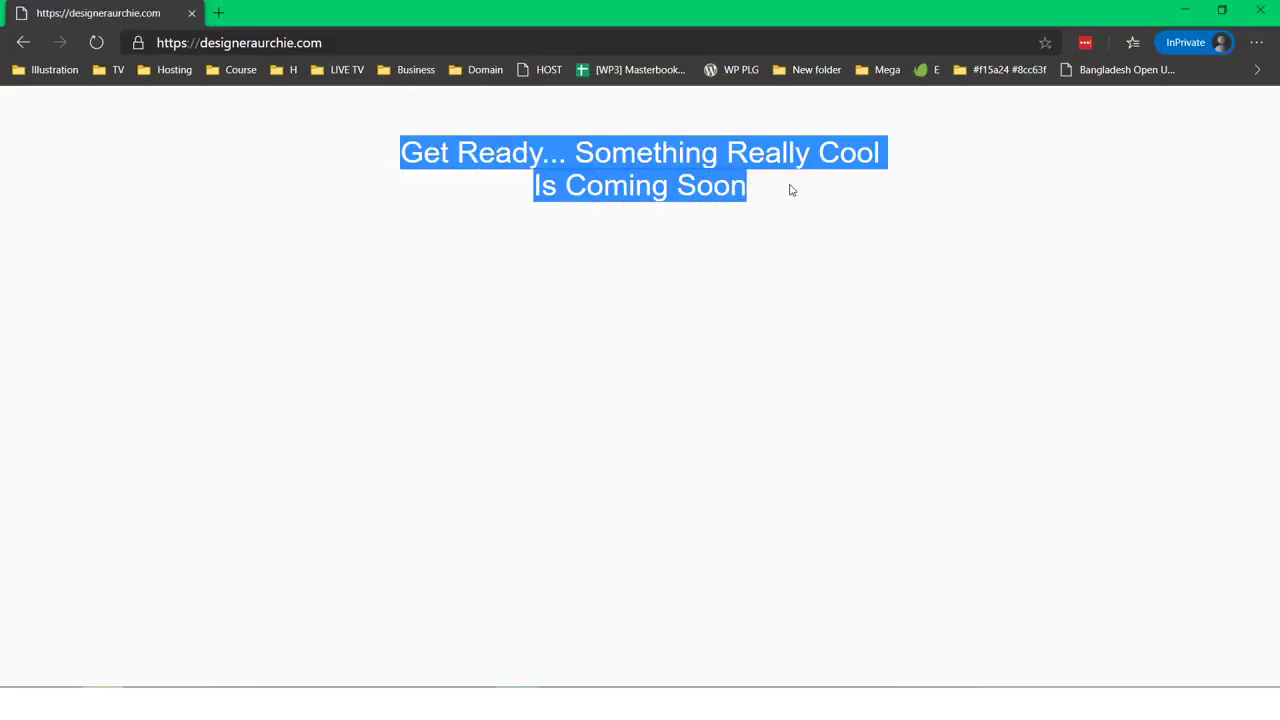
pyautogui.click(785, 327)
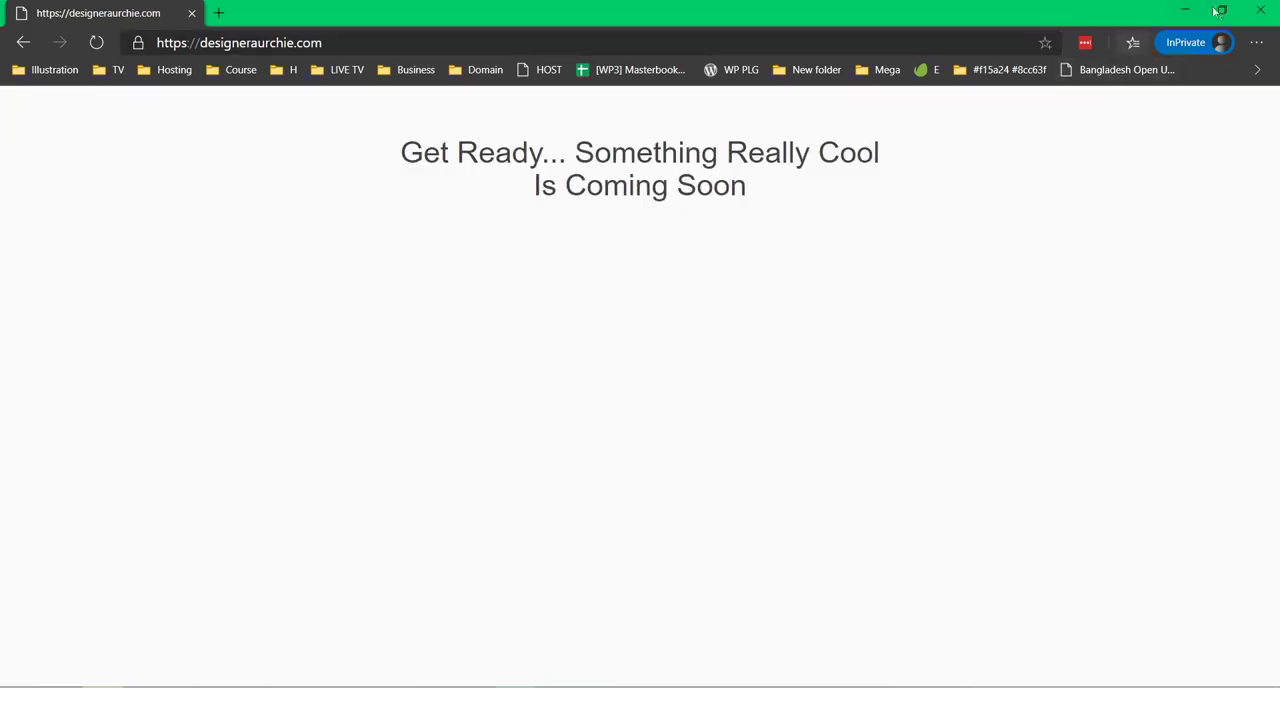
pyautogui.click(1260, 10)
pyautogui.scroll(-4, 558, 283)
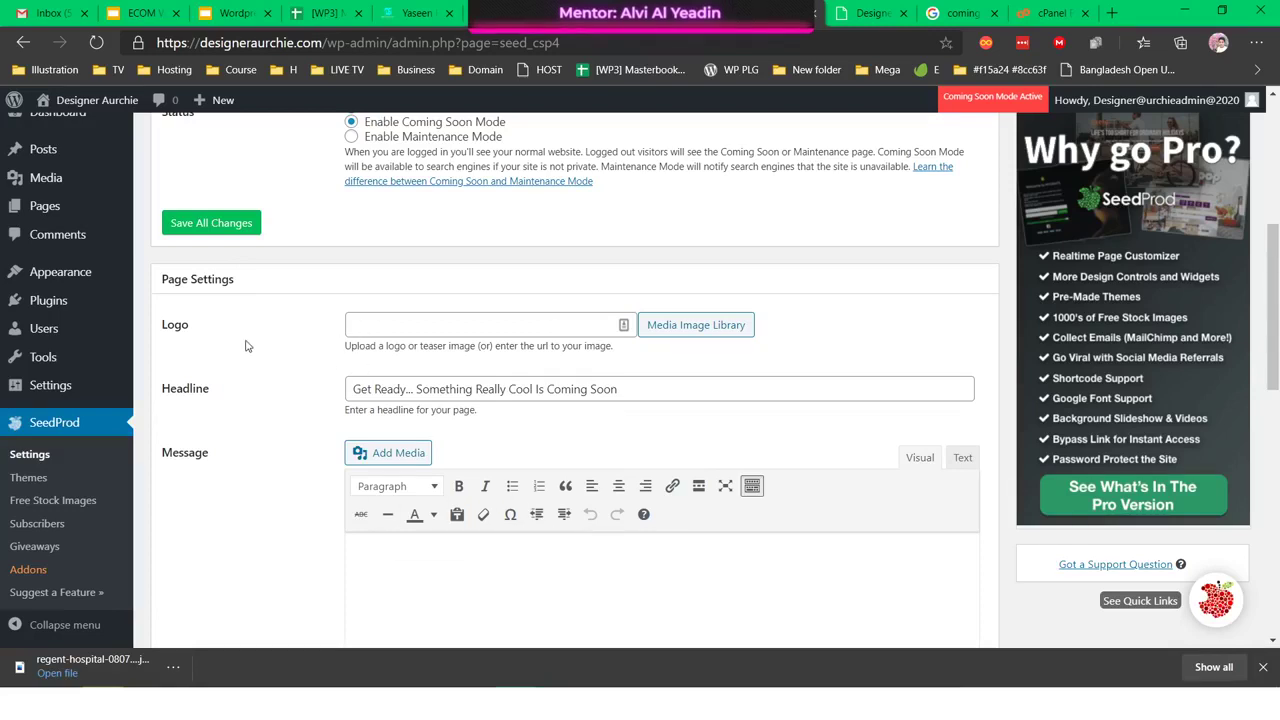
# Open the media library beside the Logo field in Page Settings.
pyautogui.click(727, 338)
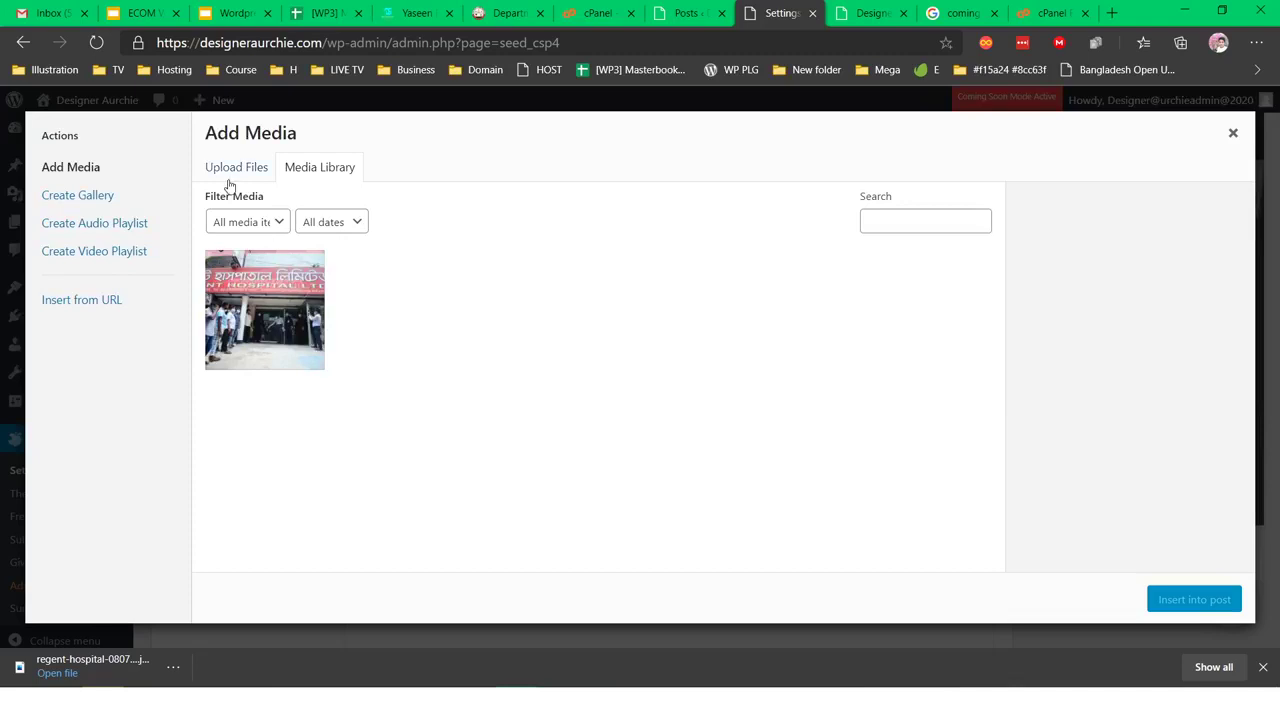
# Upload logo png.png from the GDLC logo folder on drive E: to the media library.
pyautogui.click(232, 172)
pyautogui.click(724, 392)
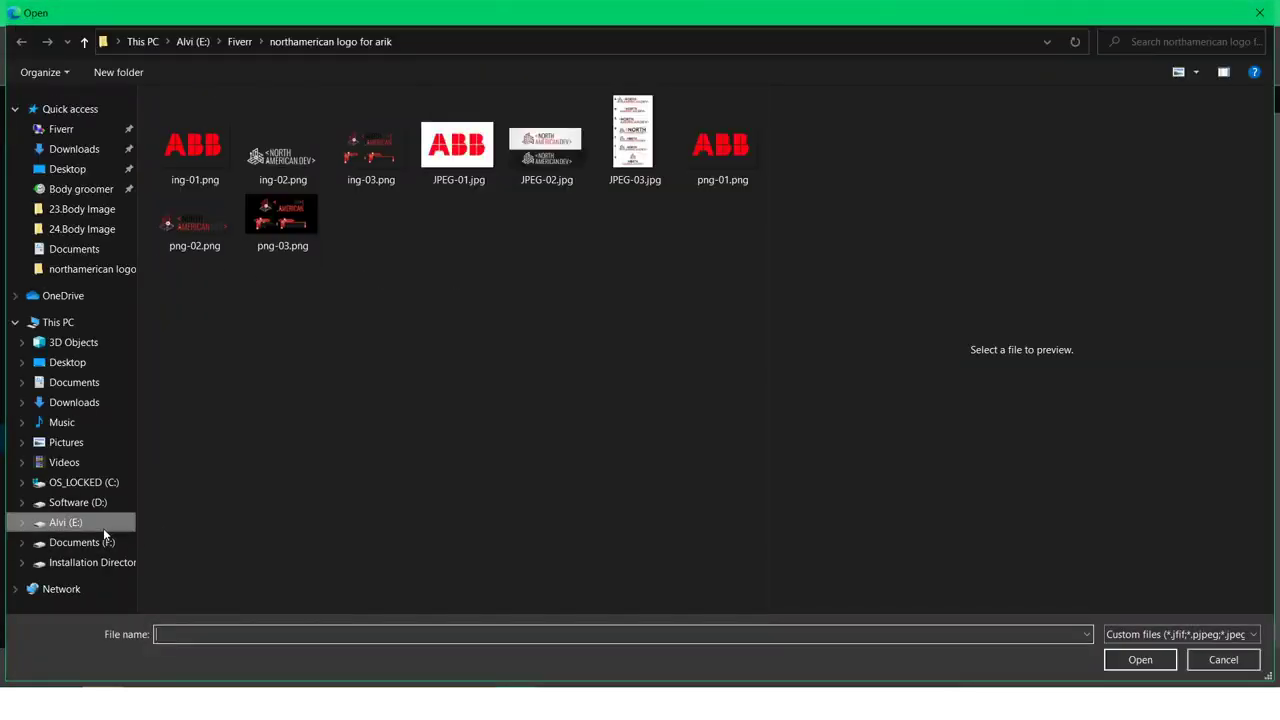
pyautogui.click(103, 528)
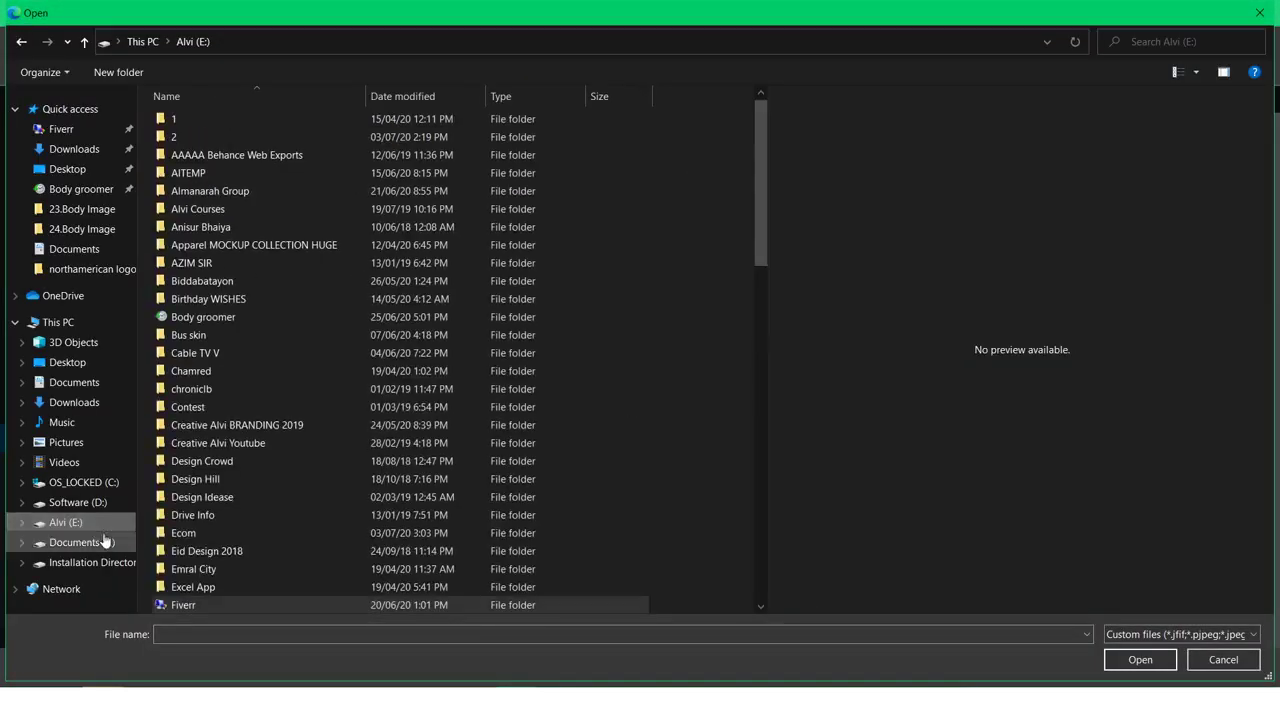
pyautogui.click(100, 543)
pyautogui.scroll(-5, 190, 540)
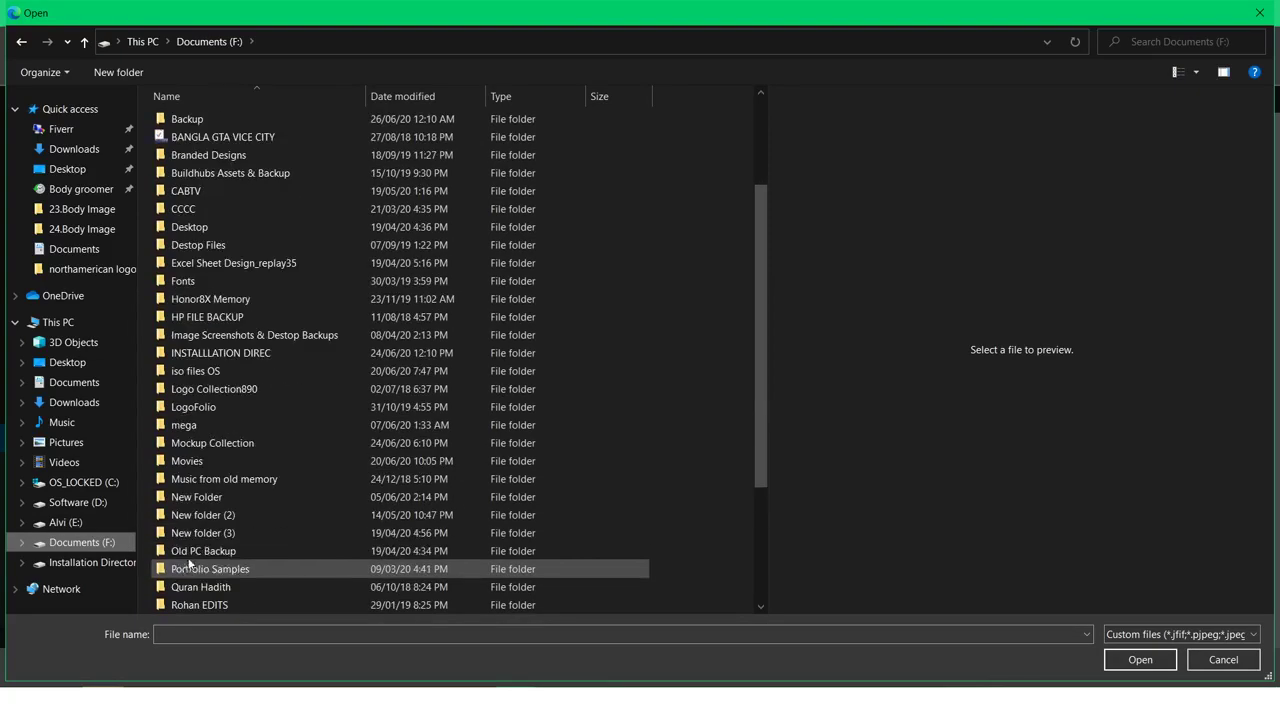
pyautogui.scroll(4, 196, 531)
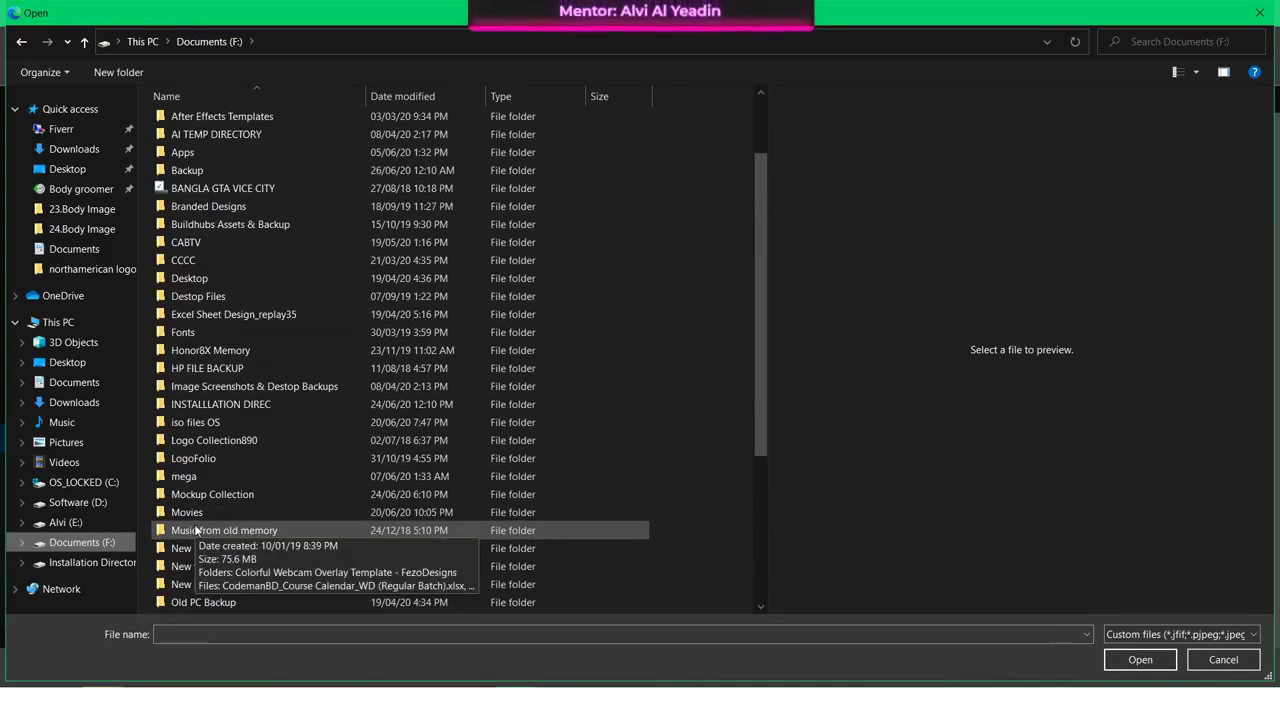
pyautogui.click(95, 504)
pyautogui.click(122, 521)
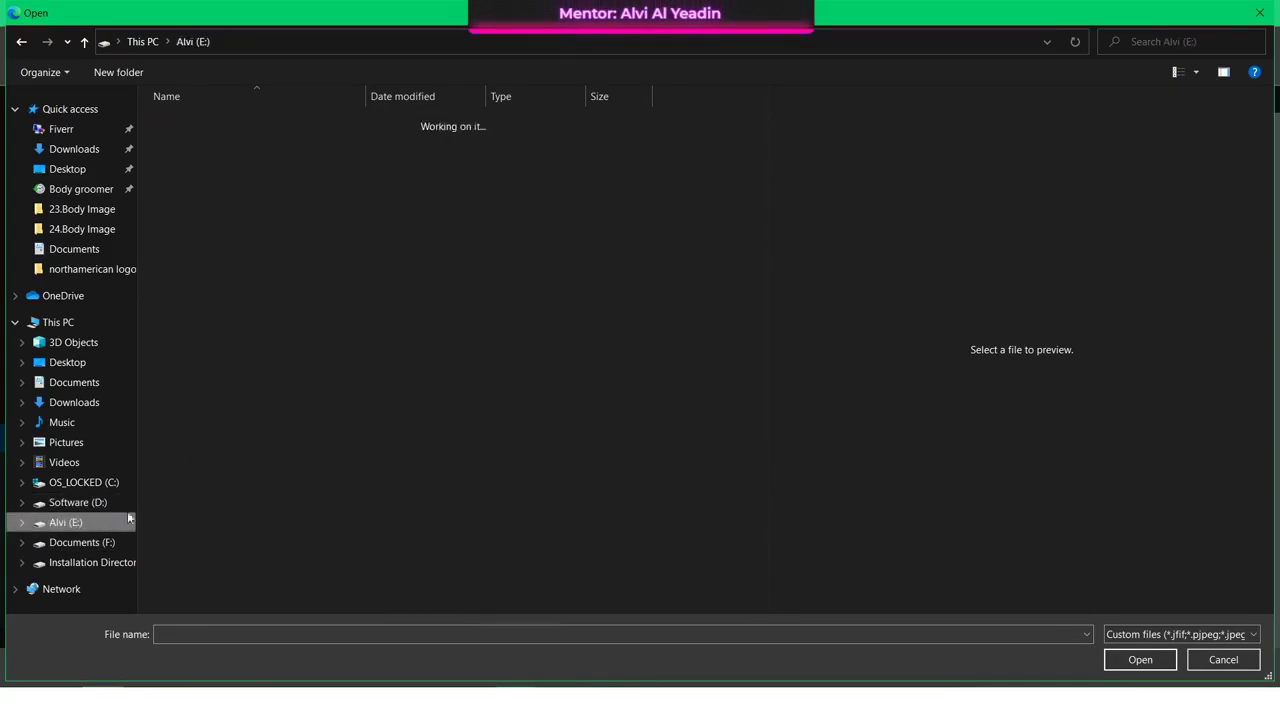
pyautogui.scroll(-5, 224, 519)
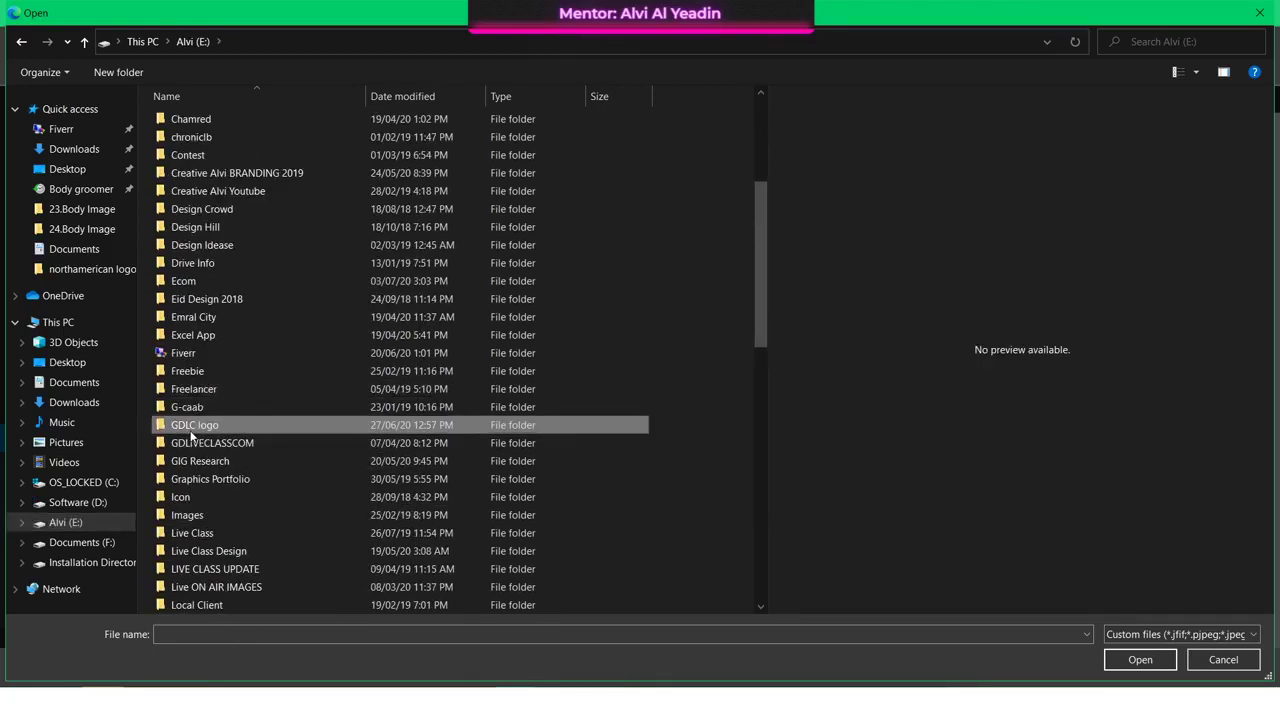
pyautogui.doubleClick(192, 425)
pyautogui.click(282, 363)
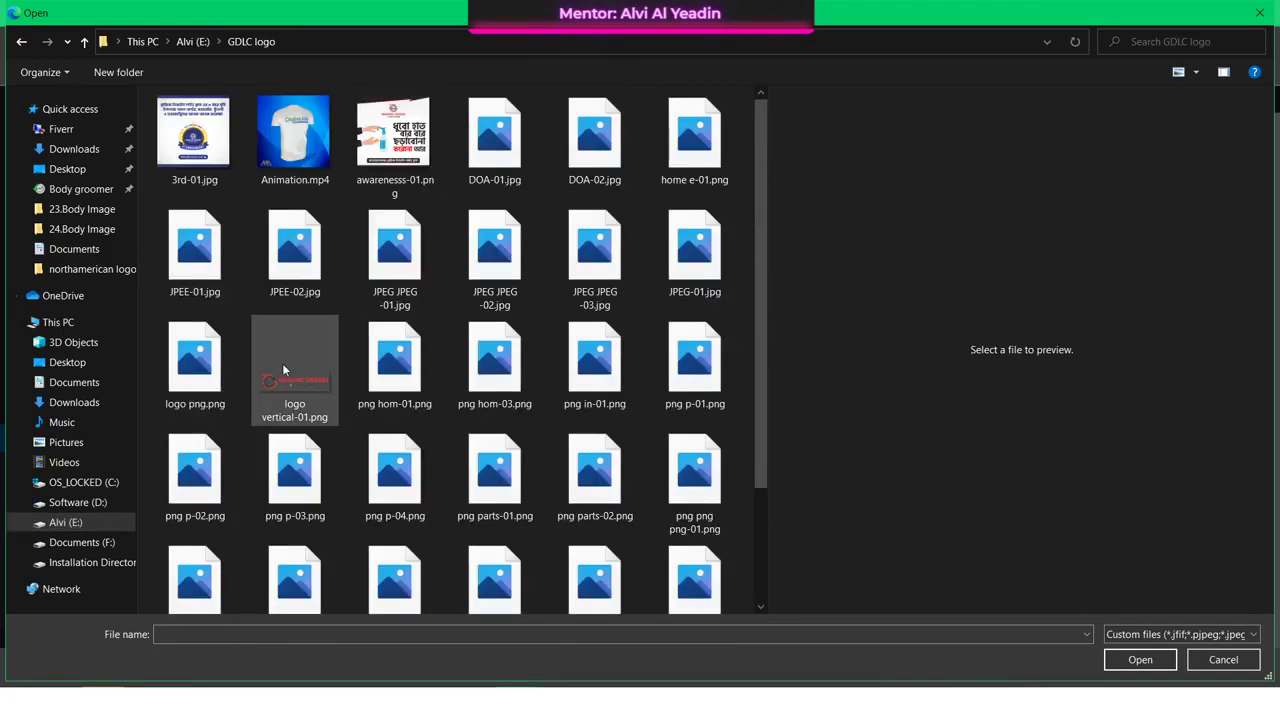
pyautogui.doubleClick(212, 369)
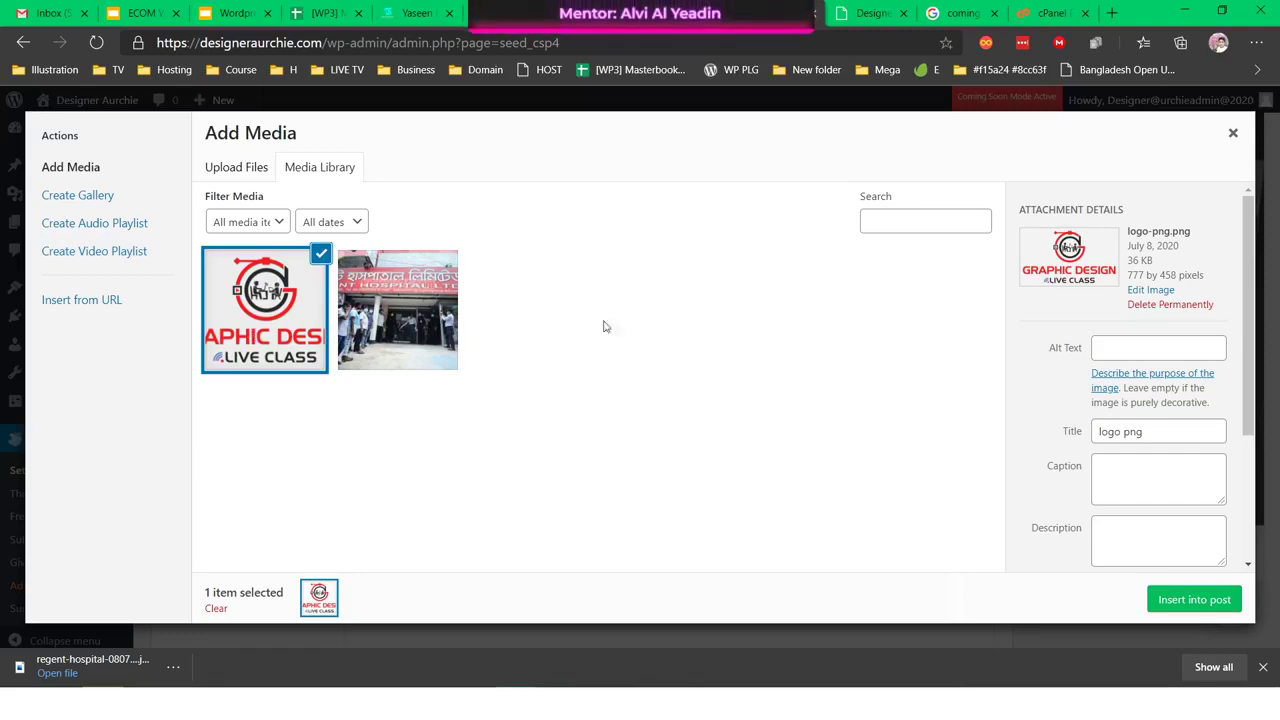
# Select the uploaded logo image and insert it into the Logo field.
pyautogui.click(416, 312)
pyautogui.click(297, 350)
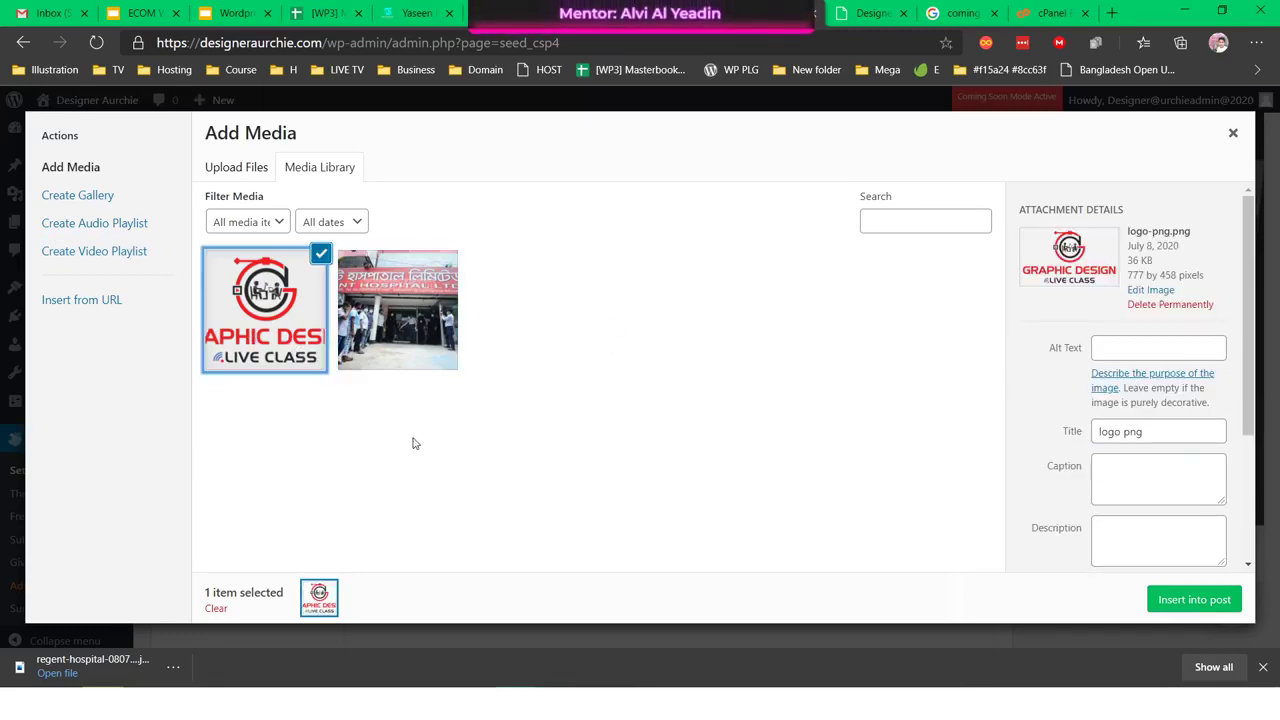
pyautogui.click(416, 350)
pyautogui.click(307, 337)
pyautogui.click(416, 350)
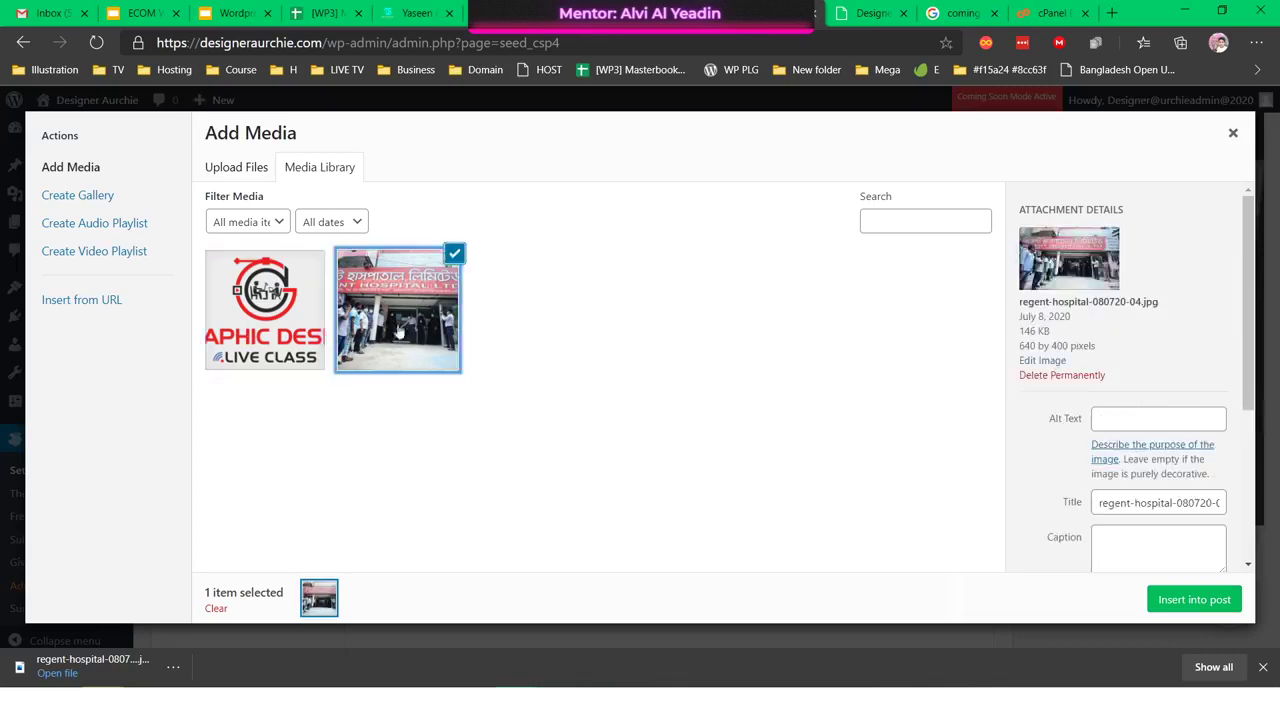
pyautogui.click(307, 337)
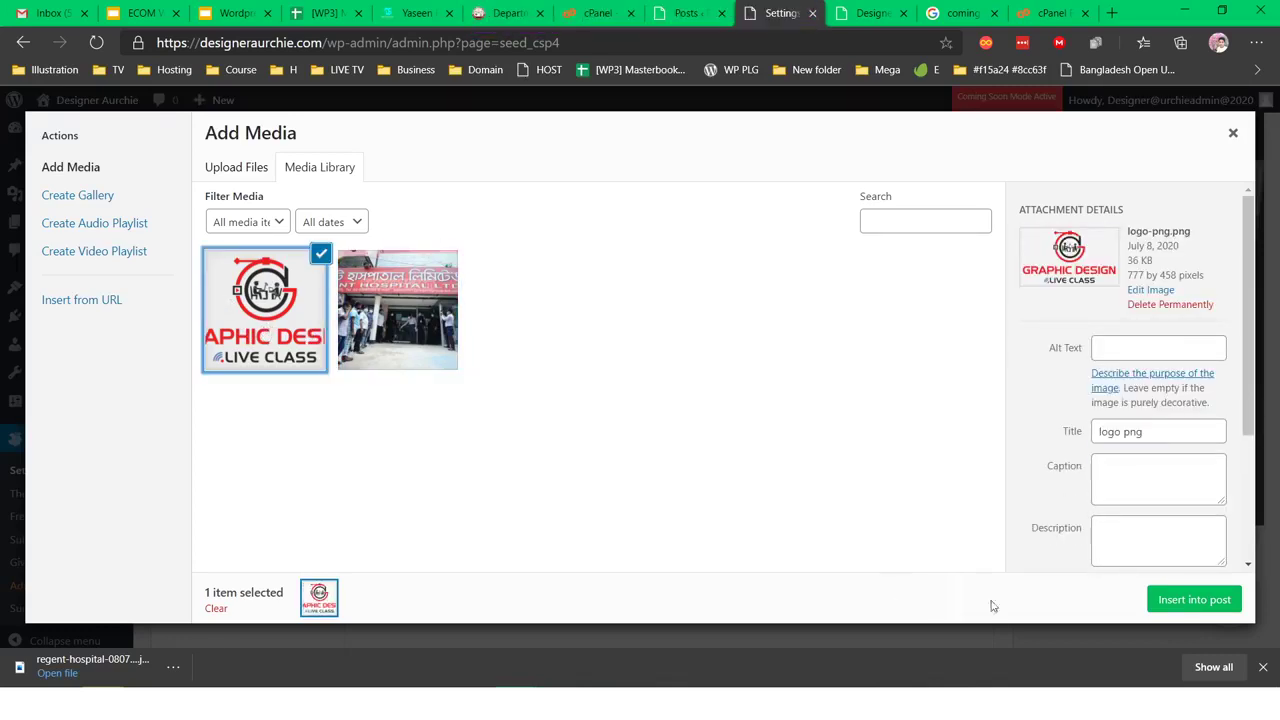
pyautogui.click(1172, 601)
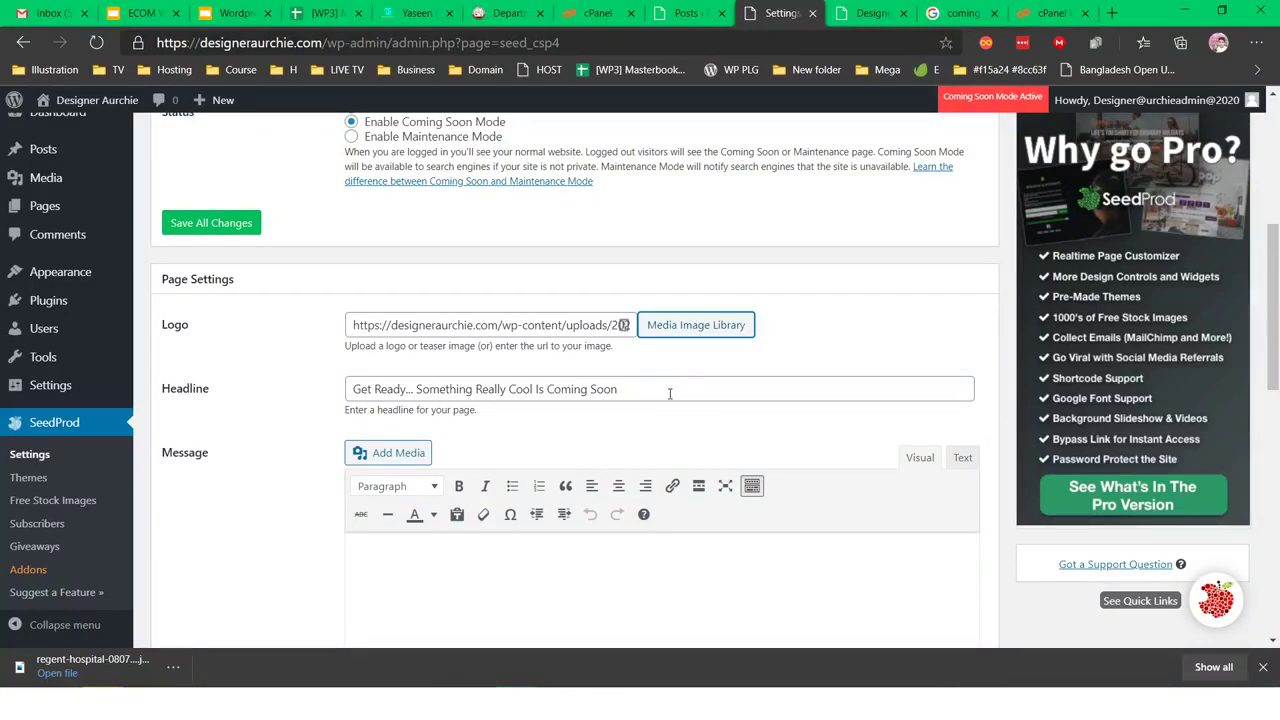
# Replace the existing headline with a Bangla headline ending 'ইনশা আল্লাহ আমরা পাবরব !!'.
pyautogui.moveTo(670, 393); pyautogui.dragTo(348, 381)
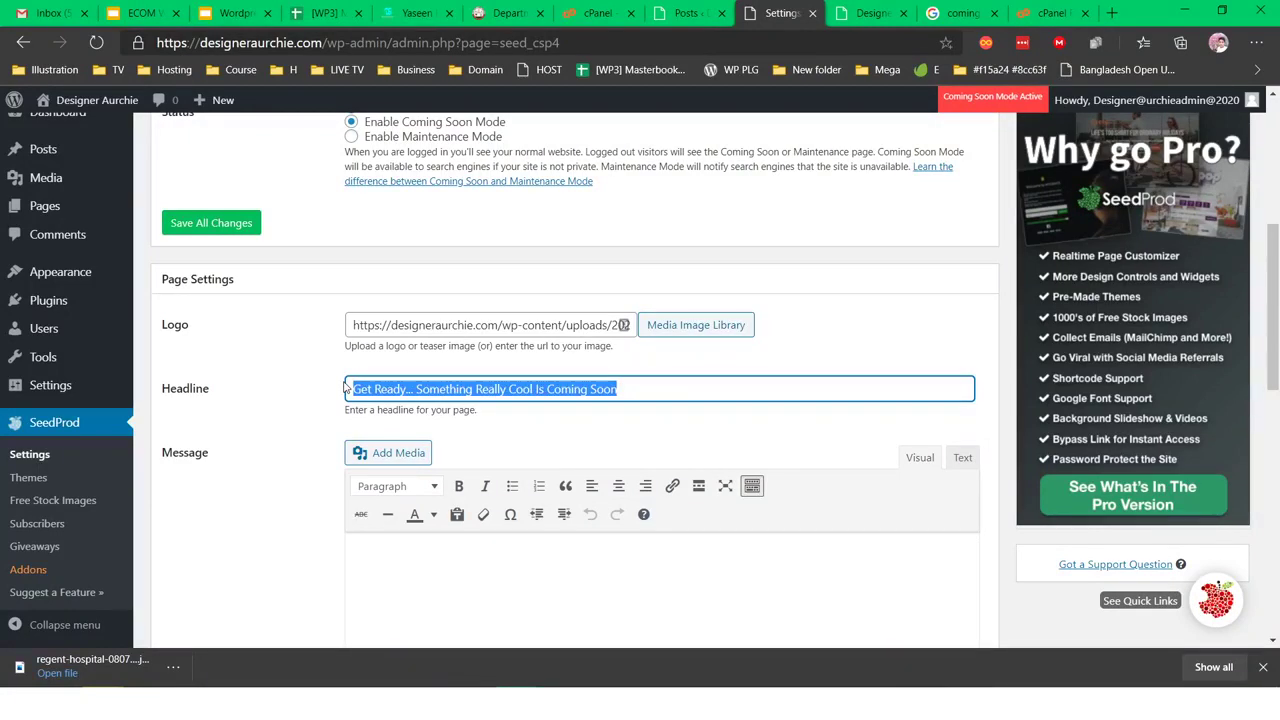
pyautogui.write('আমরা শিক্ষ')
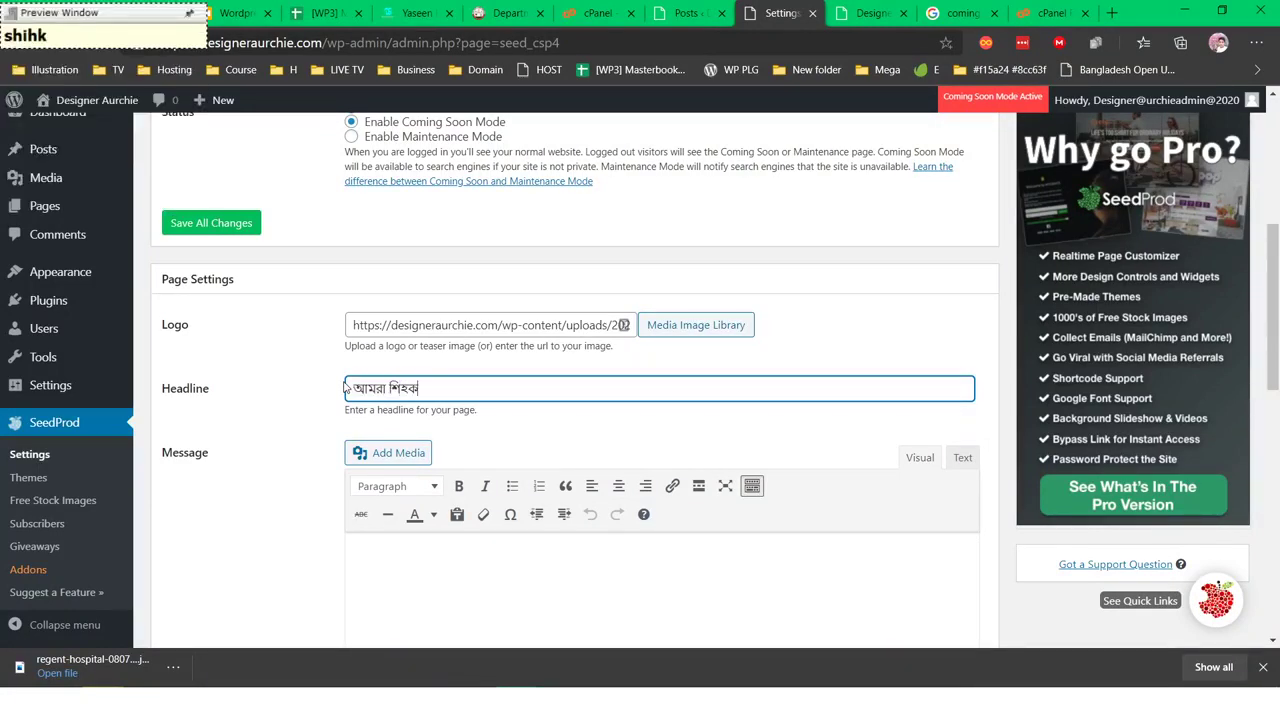
pyautogui.write('te suru')
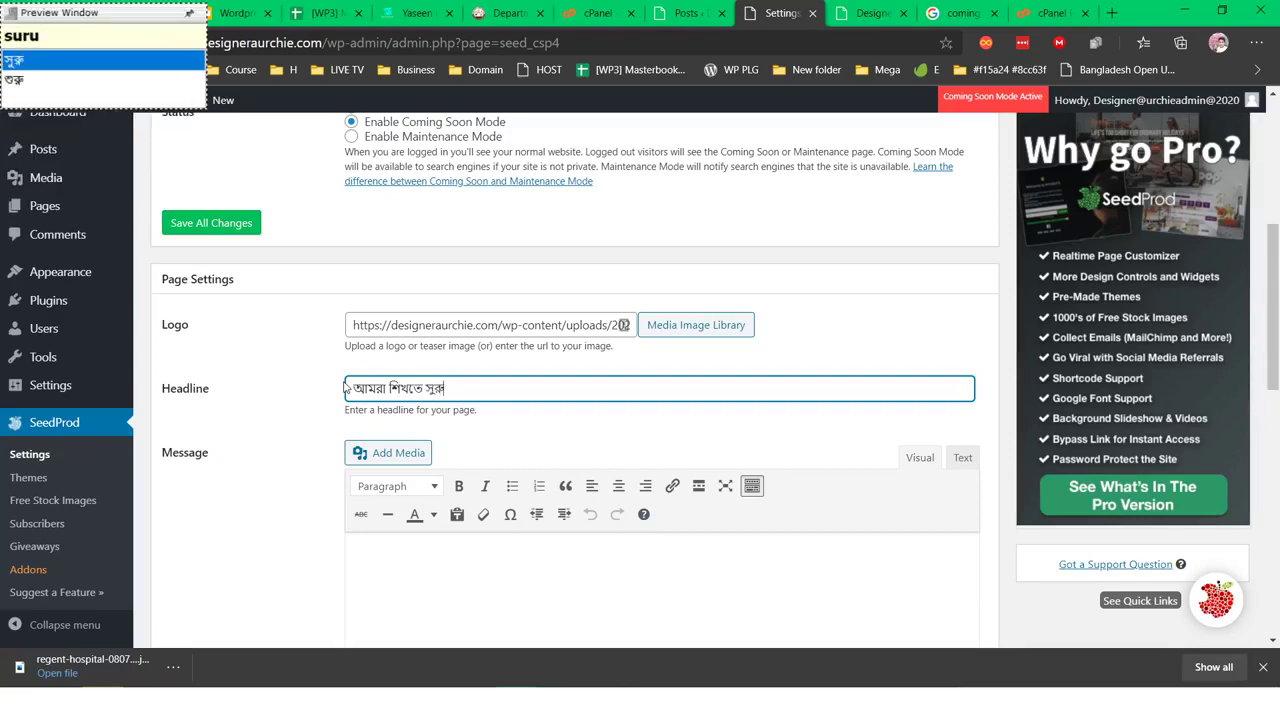
pyautogui.write(' করেছি। ইস্ন')
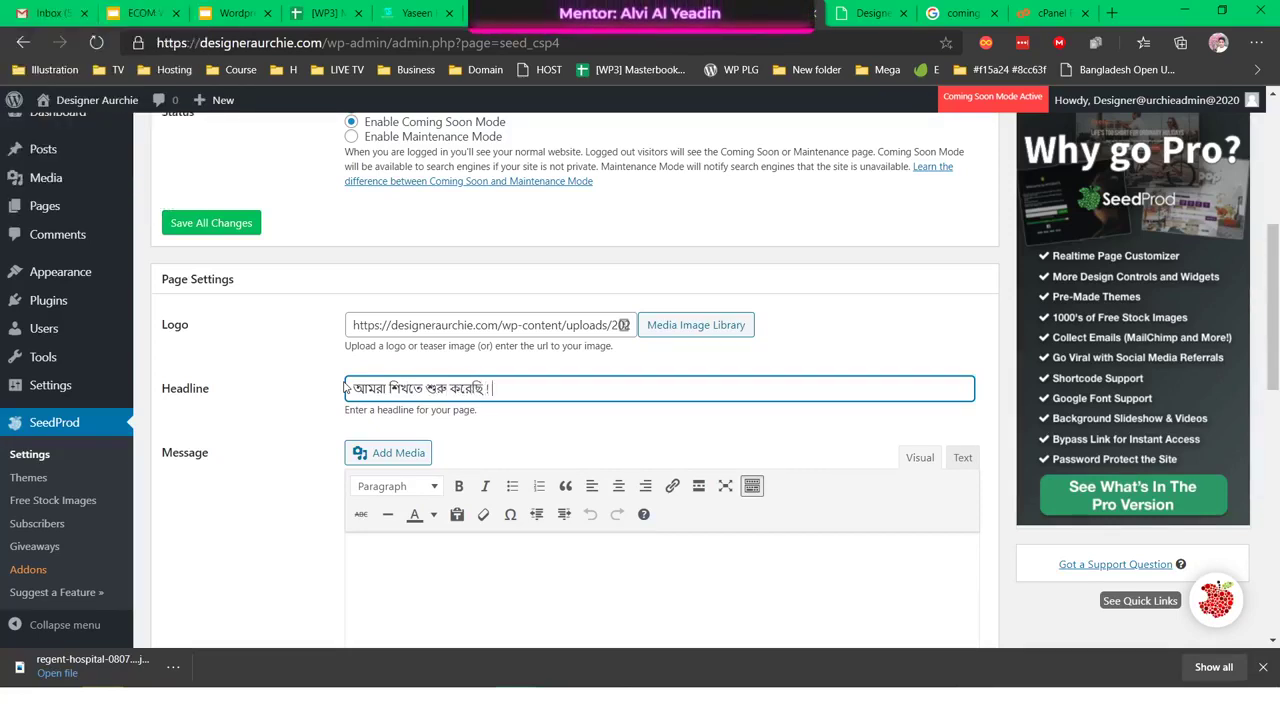
pyautogui.press('BackSpace')
pyautogui.press('BackSpace')
pyautogui.press('BackSpace')
pyautogui.write('নশা')
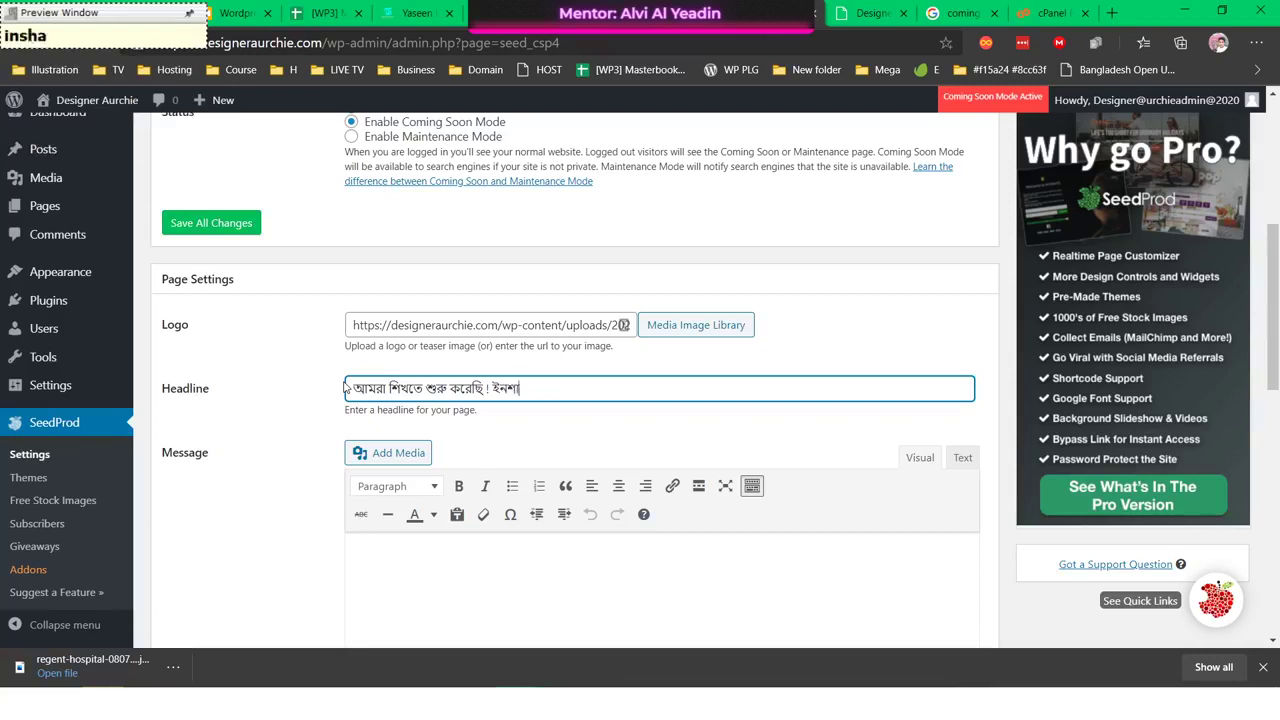
pyautogui.write(' আল্লাহ আমরা পাব')
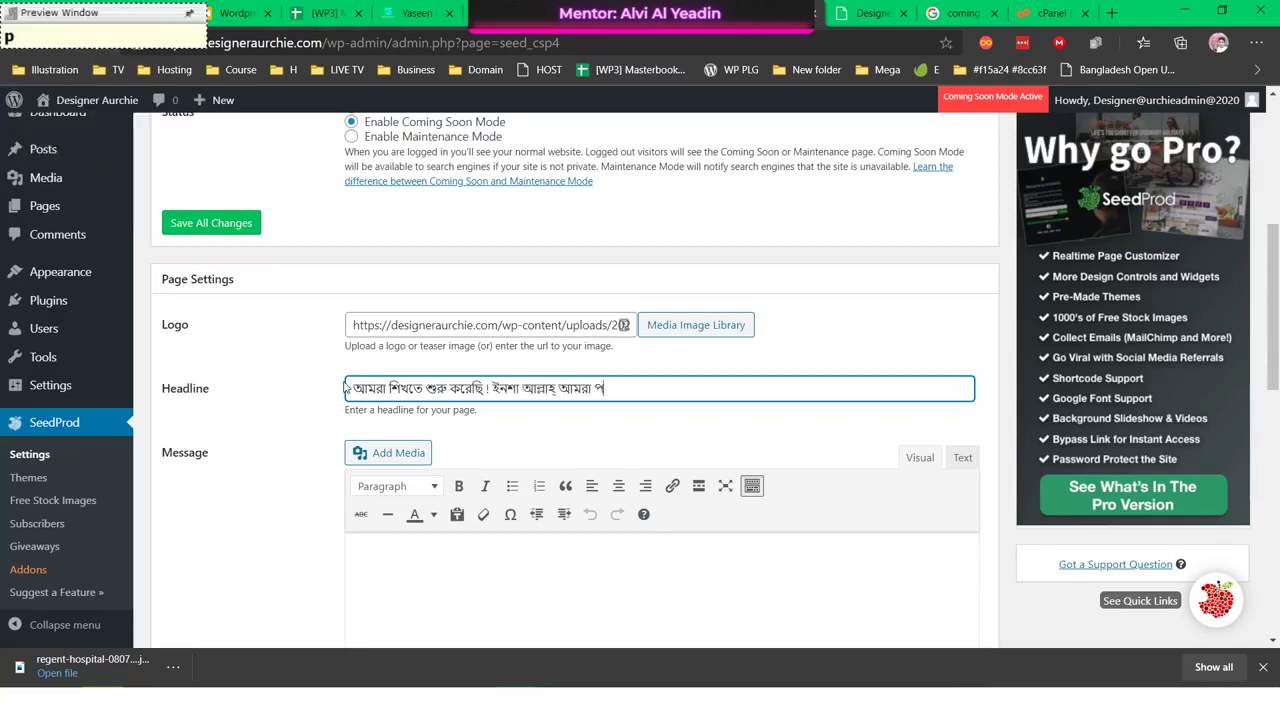
pyautogui.write('রব !!')
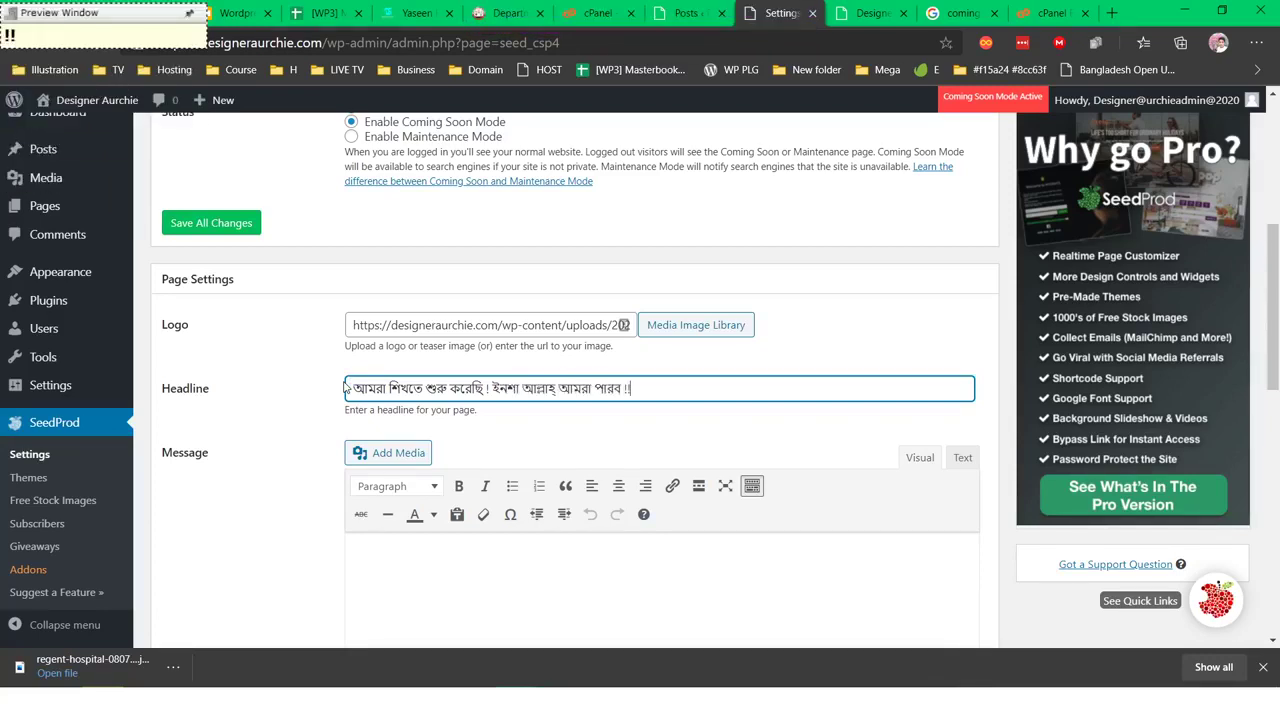
# Type the Bangla message 'অনেক অনেক ধন্যবাদ আমাদের সাইট ভিসিট করার জন্য' in the Message editor.
pyautogui.click(407, 538)
pyautogui.scroll(-2, 417, 526)
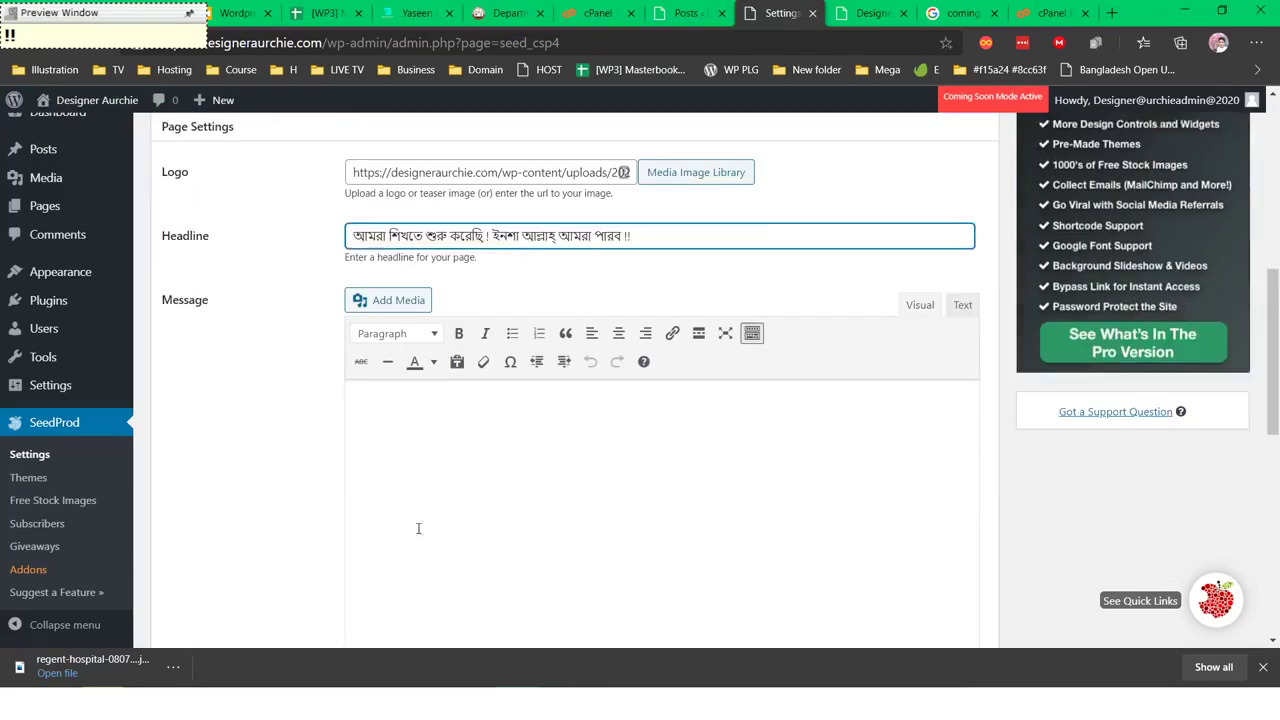
pyautogui.write('আপনাকে')
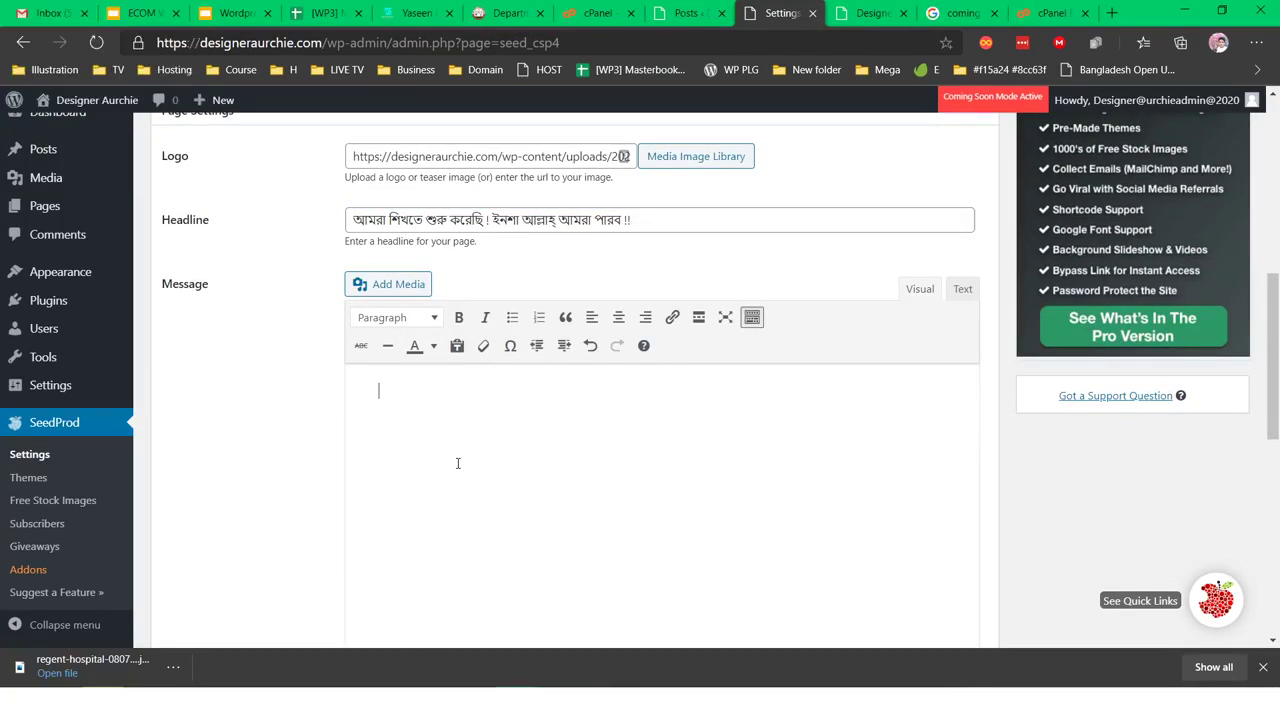
pyautogui.write('আপনাকে অনেক অনেক ধন্যবাদ')
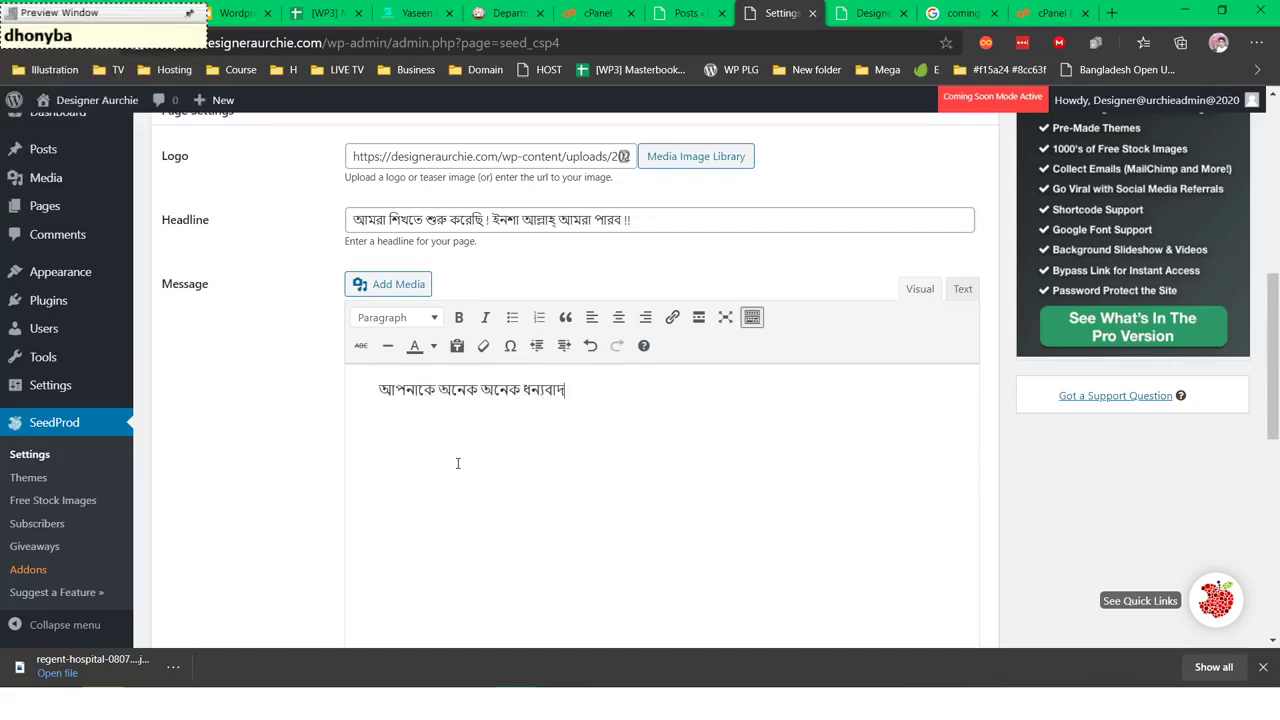
pyautogui.press('BackSpace')
pyautogui.write('ধ আমাদের সাইট')
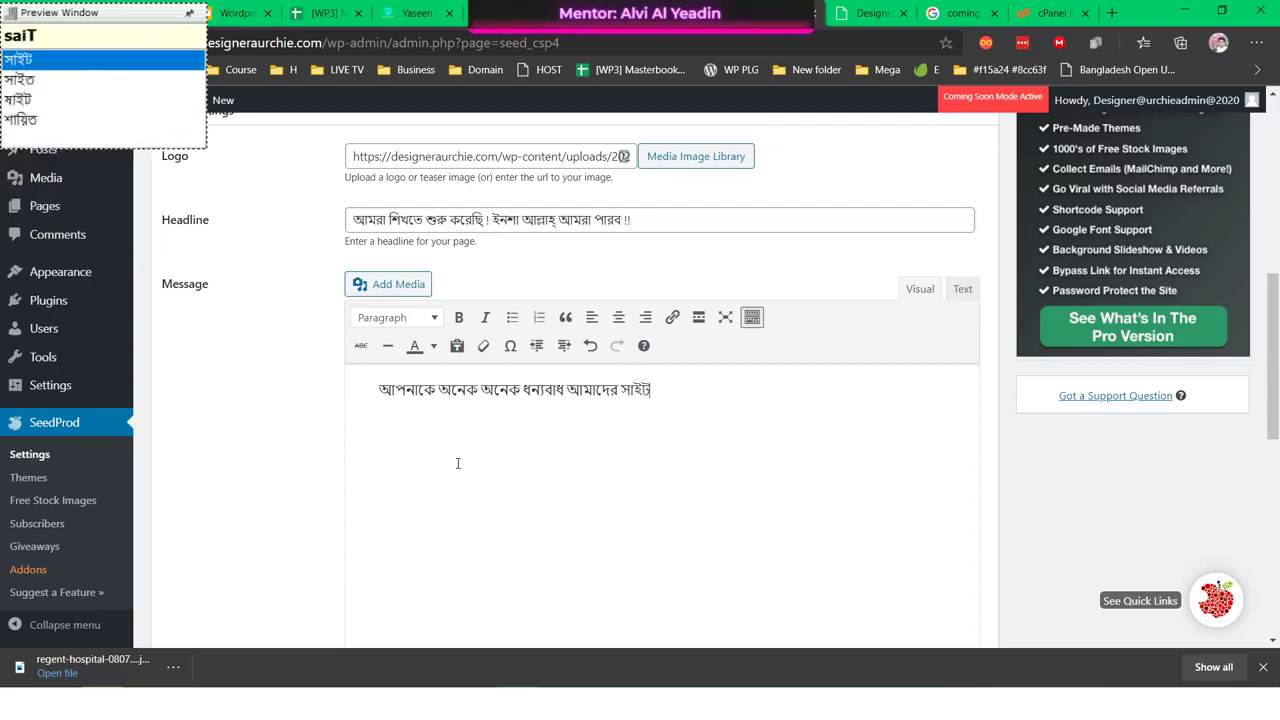
pyautogui.write(' ভিসিট কর')
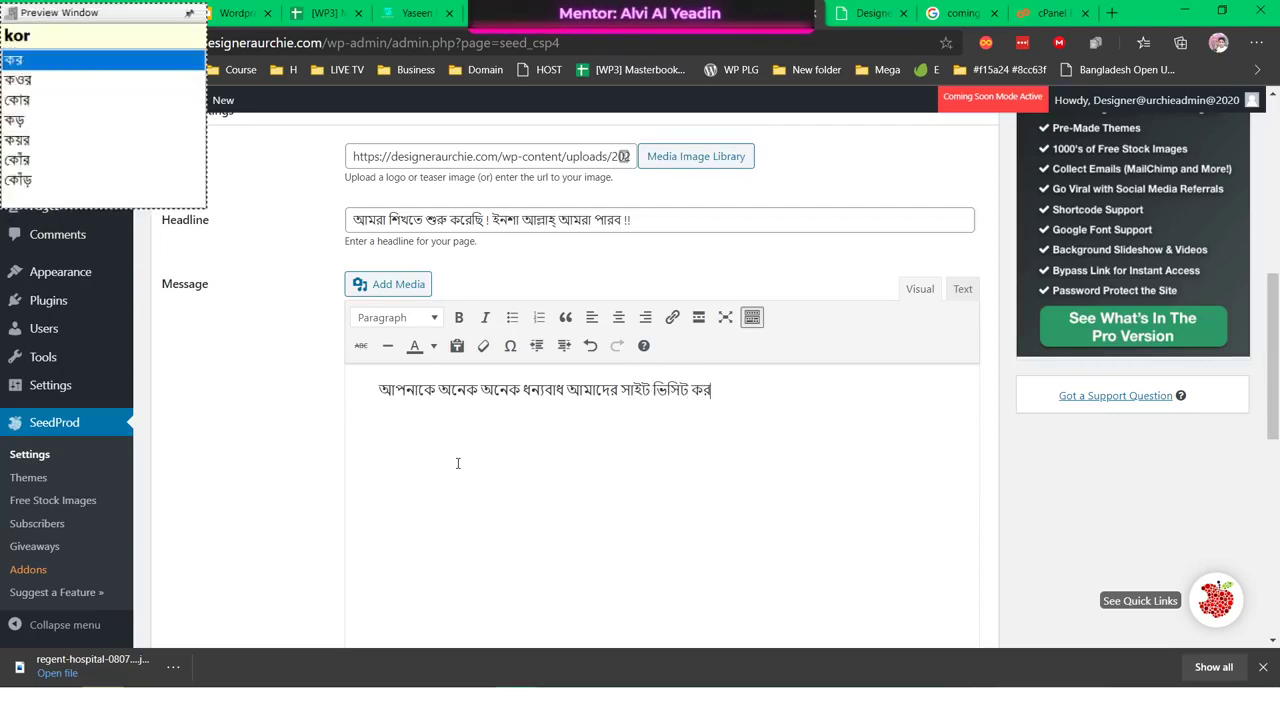
pyautogui.write('ার জন্য ।।')
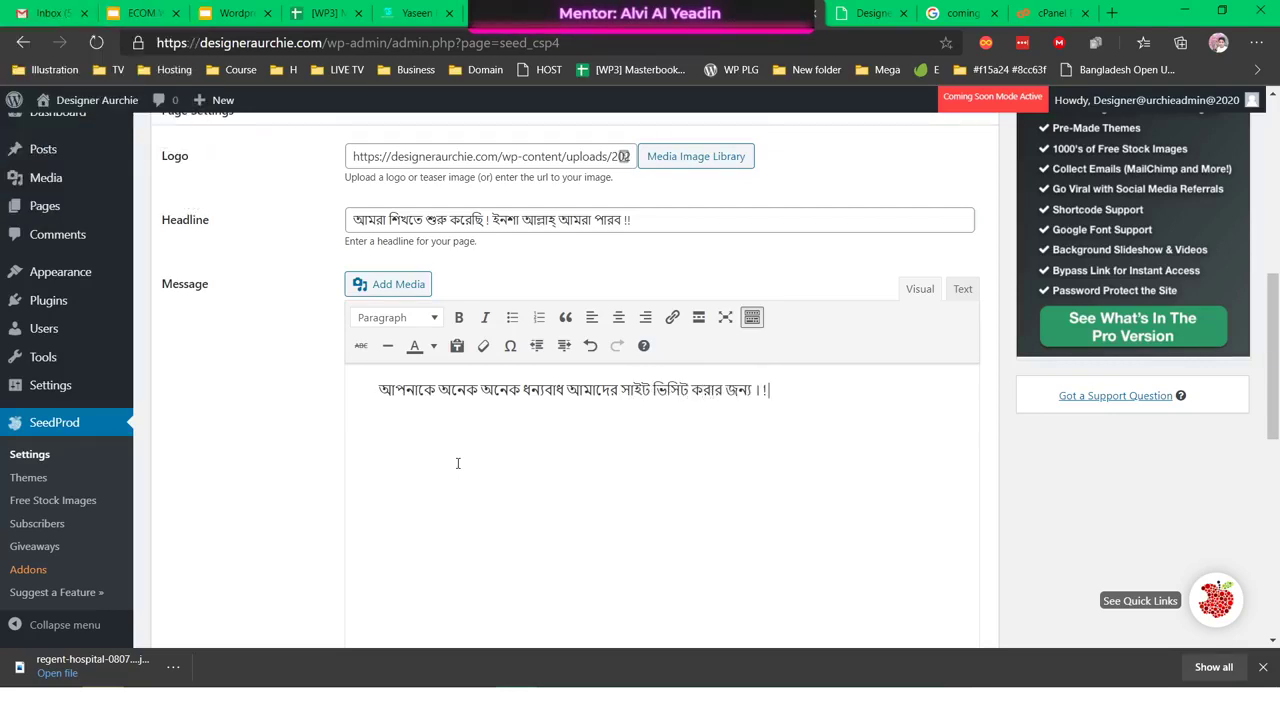
pyautogui.write(' ভাল থাকবেন')
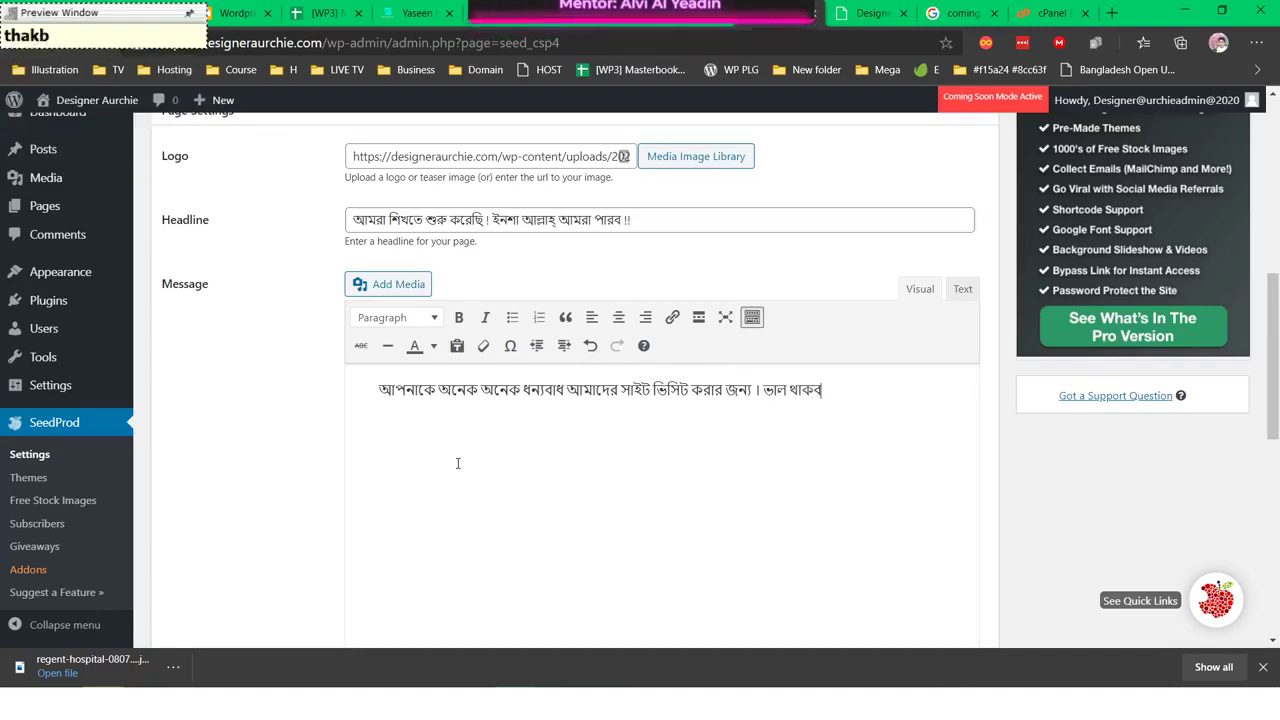
pyautogui.write('!')
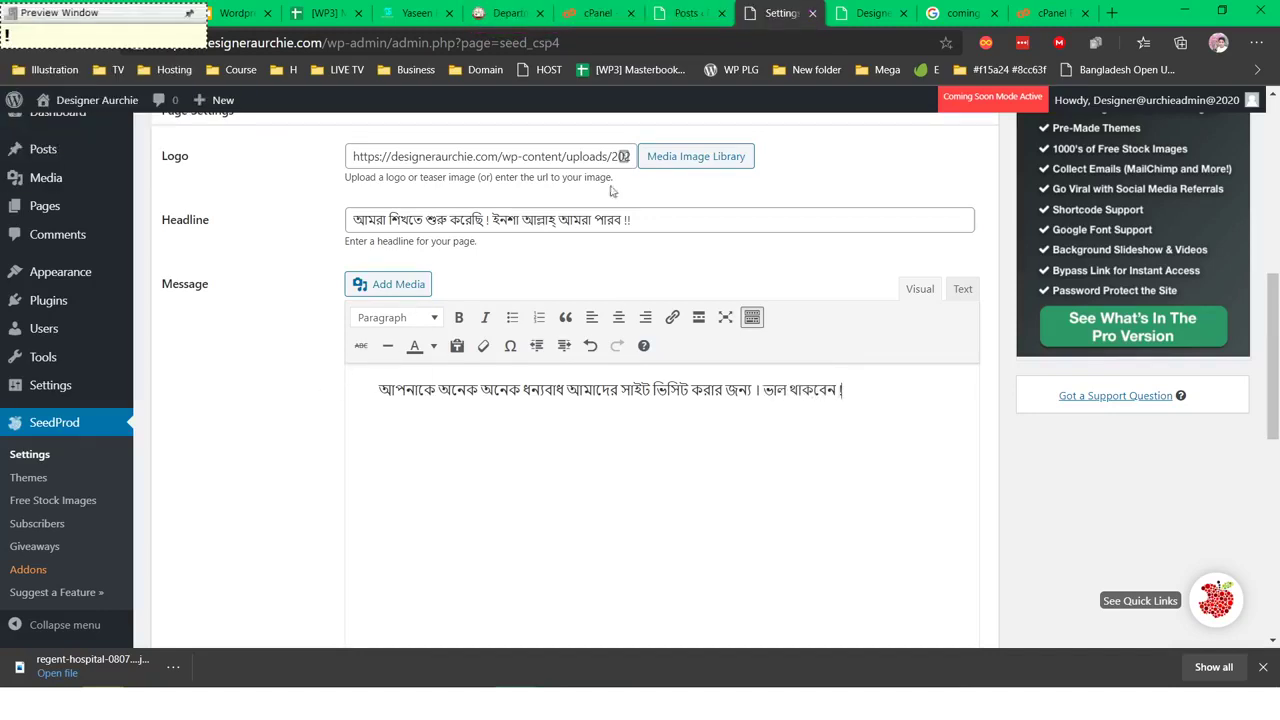
pyautogui.scroll(-2, 553, 326)
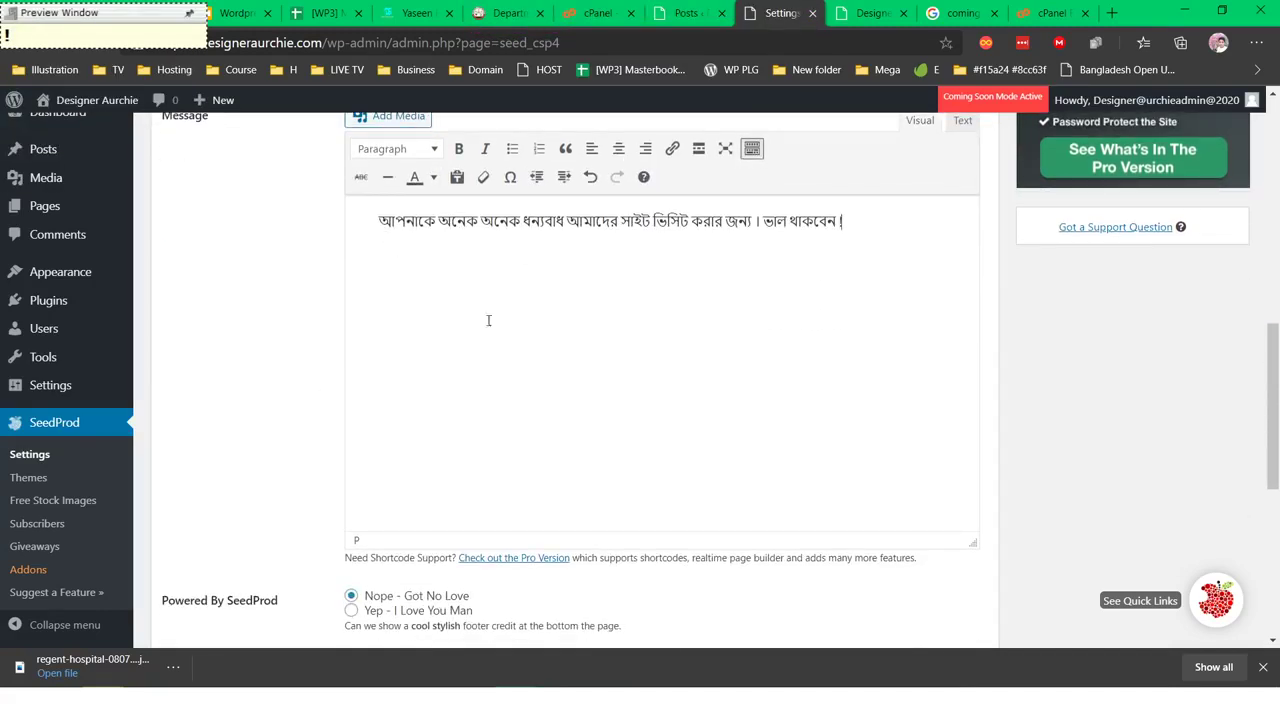
pyautogui.scroll(-3, 395, 275)
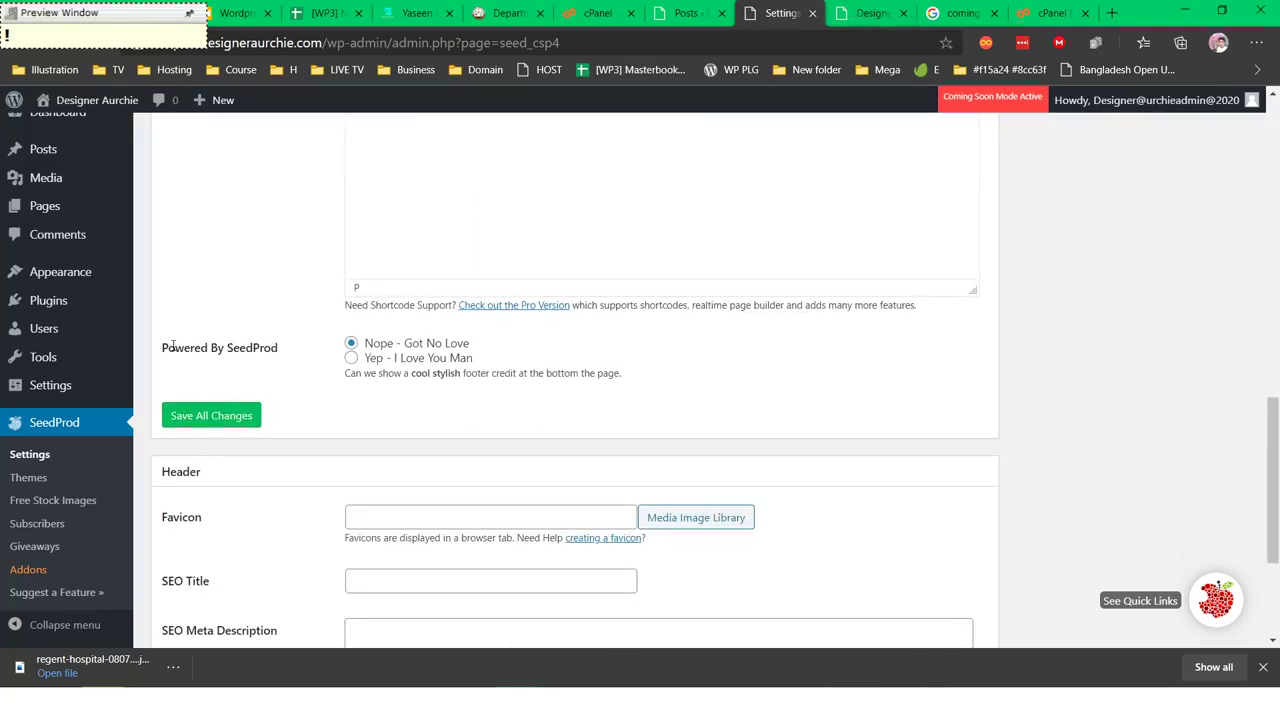
pyautogui.moveTo(156, 357); pyautogui.dragTo(264, 340)
pyautogui.doubleClick(264, 347)
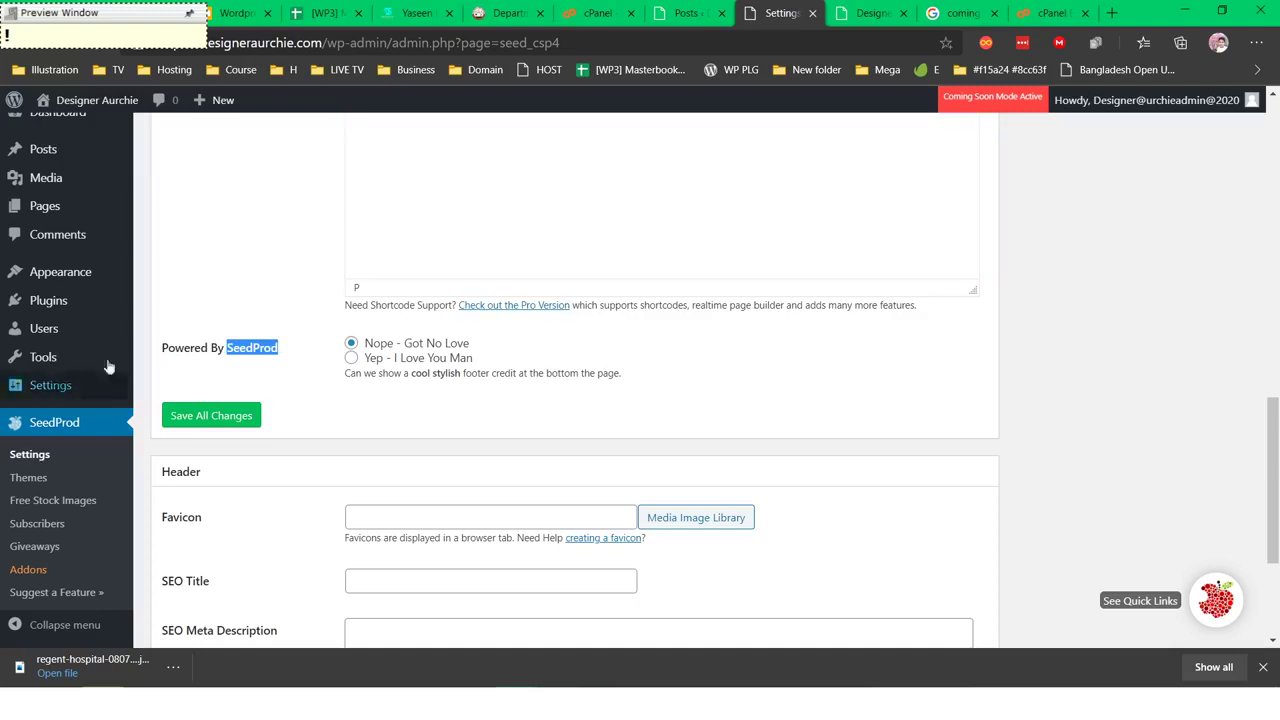
pyautogui.doubleClick(185, 347)
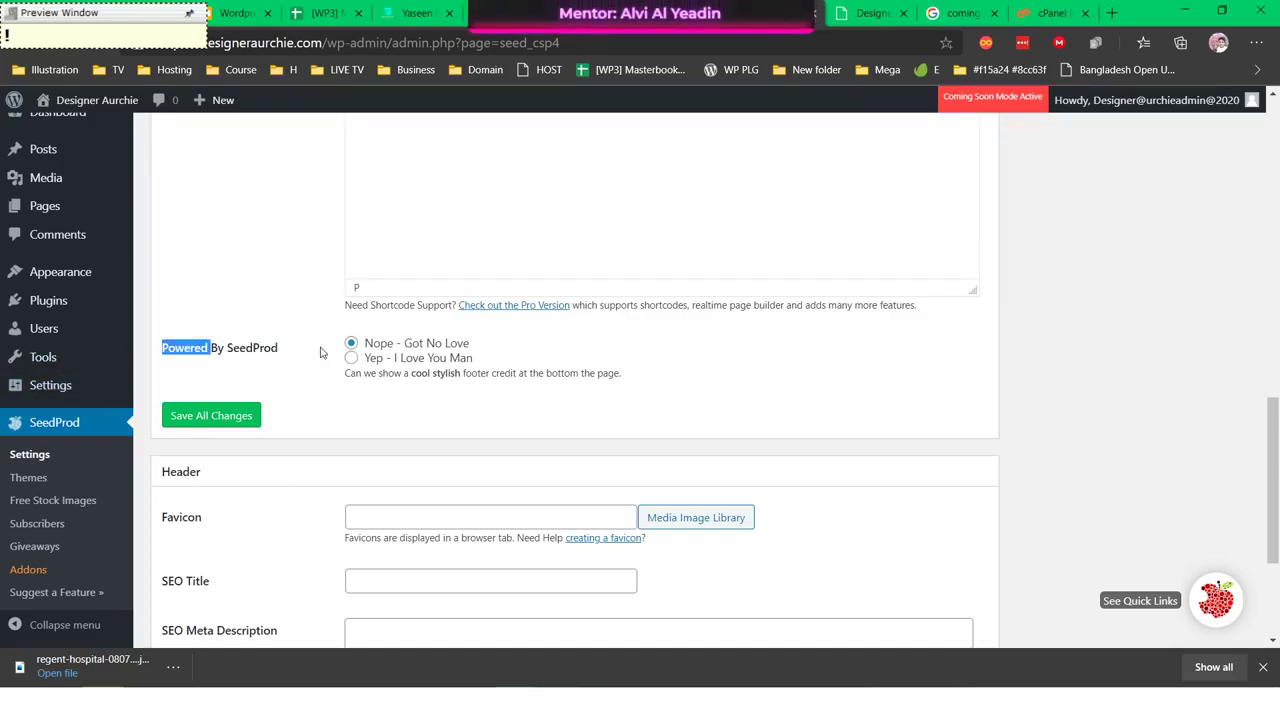
pyautogui.click(249, 421)
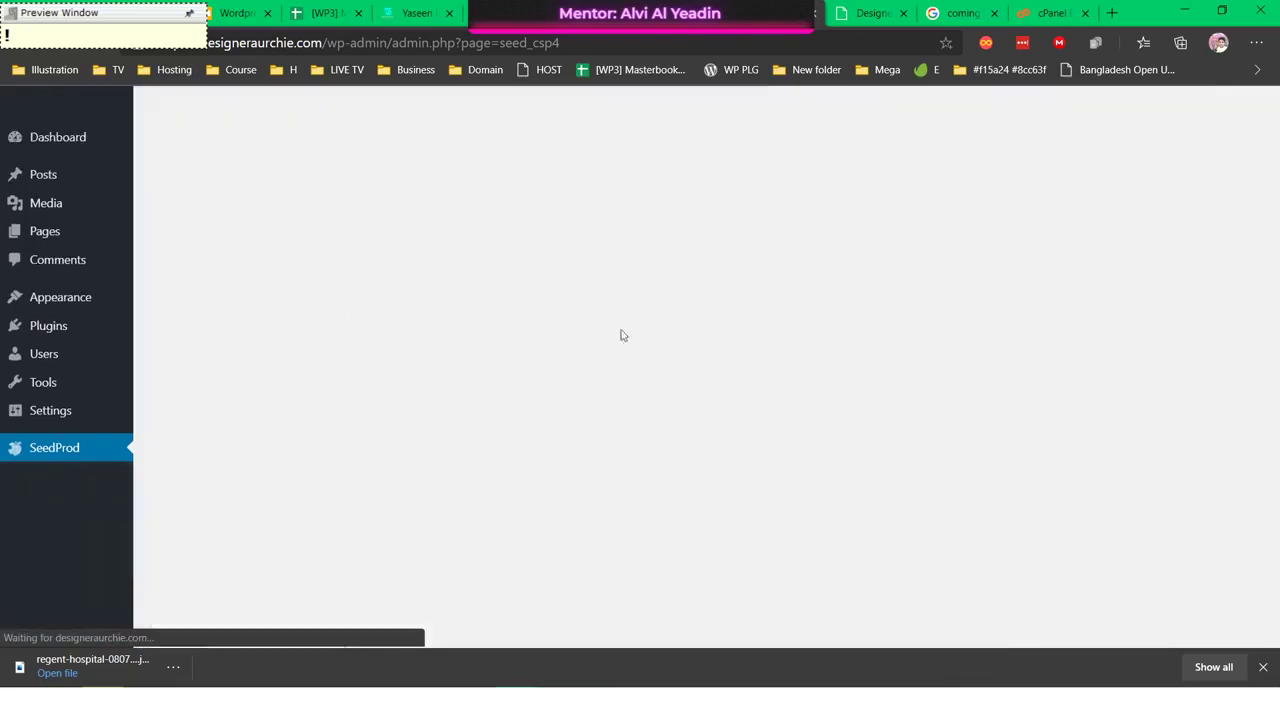
pyautogui.scroll(-3, 438, 320)
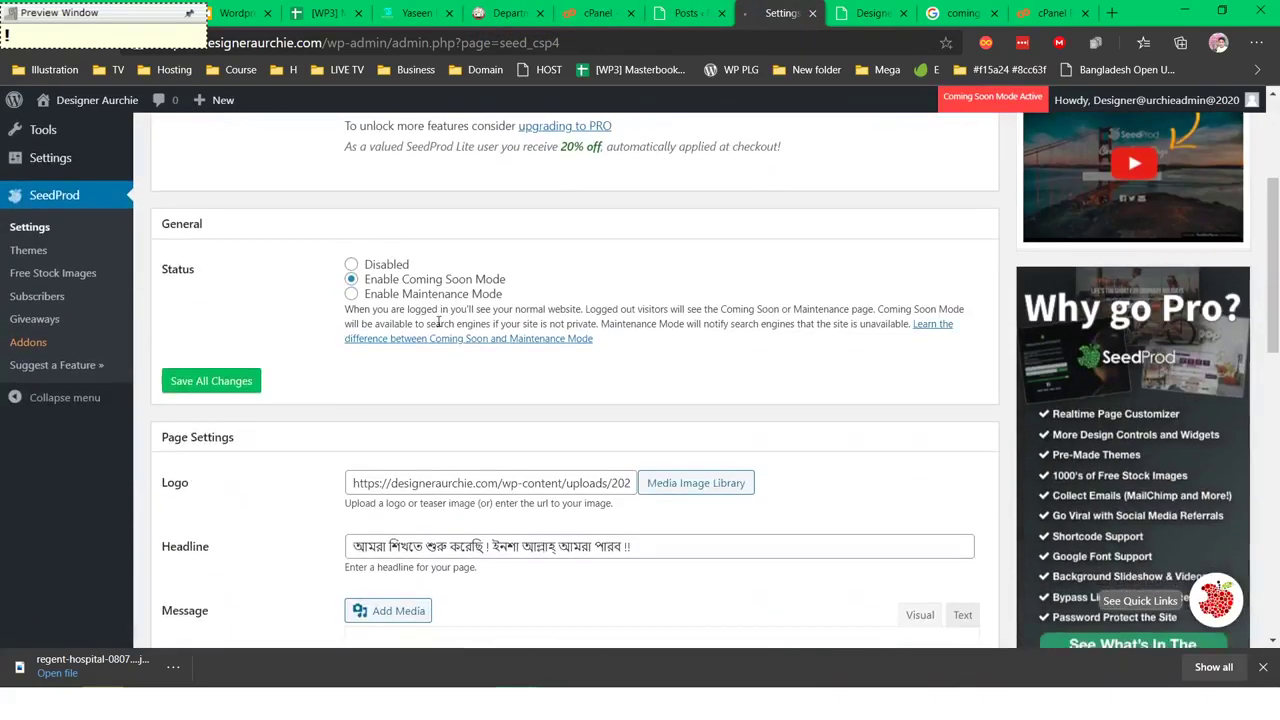
pyautogui.scroll(-8, 438, 320)
pyautogui.scroll(-3, 440, 322)
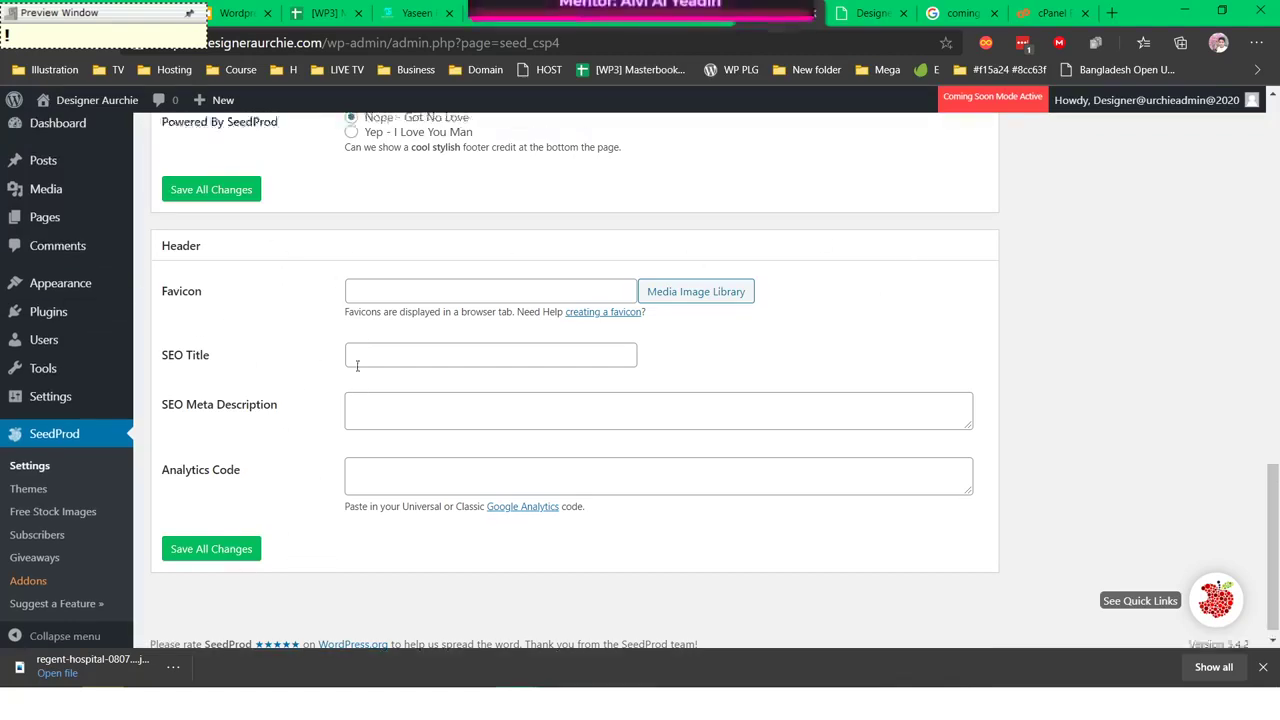
pyautogui.scroll(15, 254, 457)
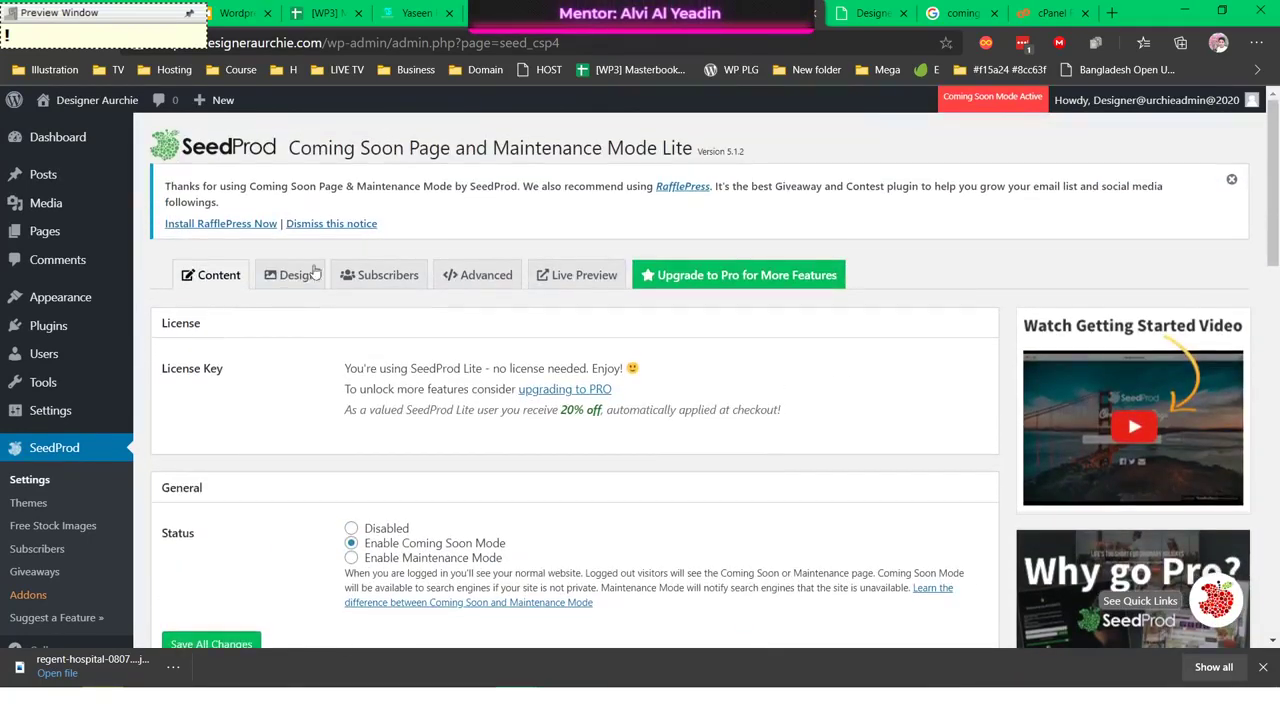
# Go to the Design tab and focus the Background Color field showing #fafafa.
pyautogui.click(296, 277)
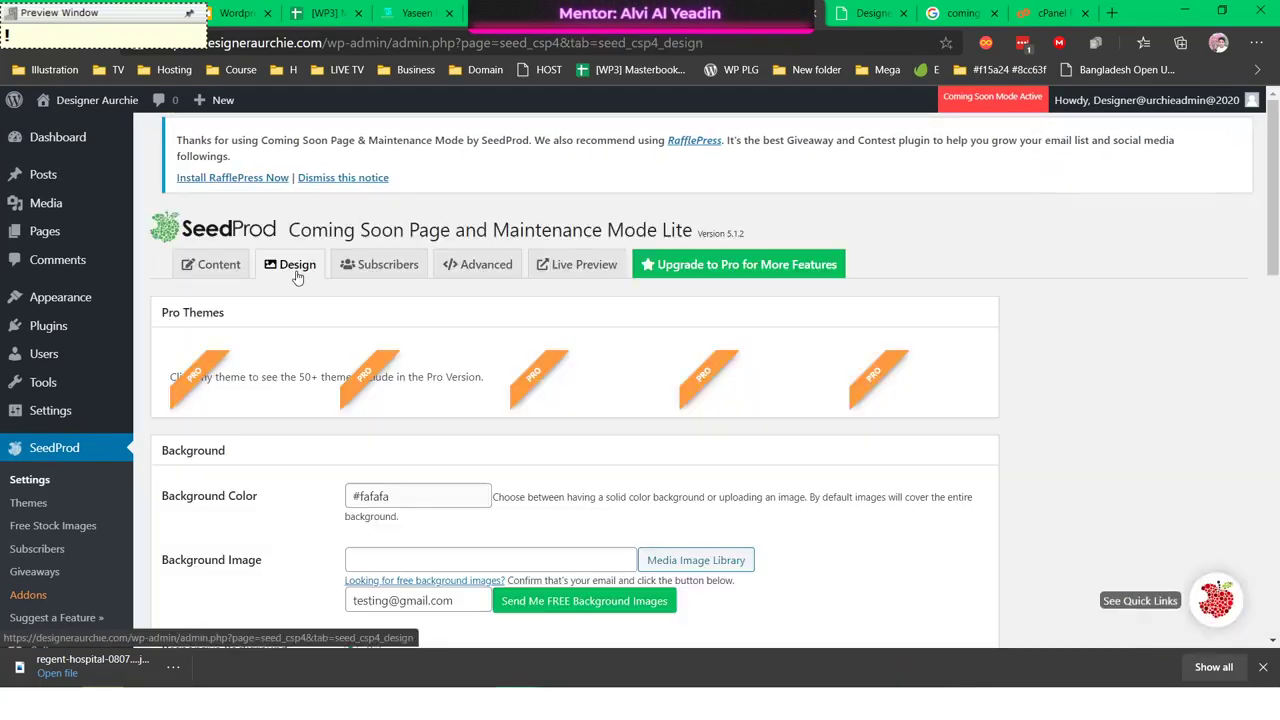
pyautogui.scroll(-3, 230, 300)
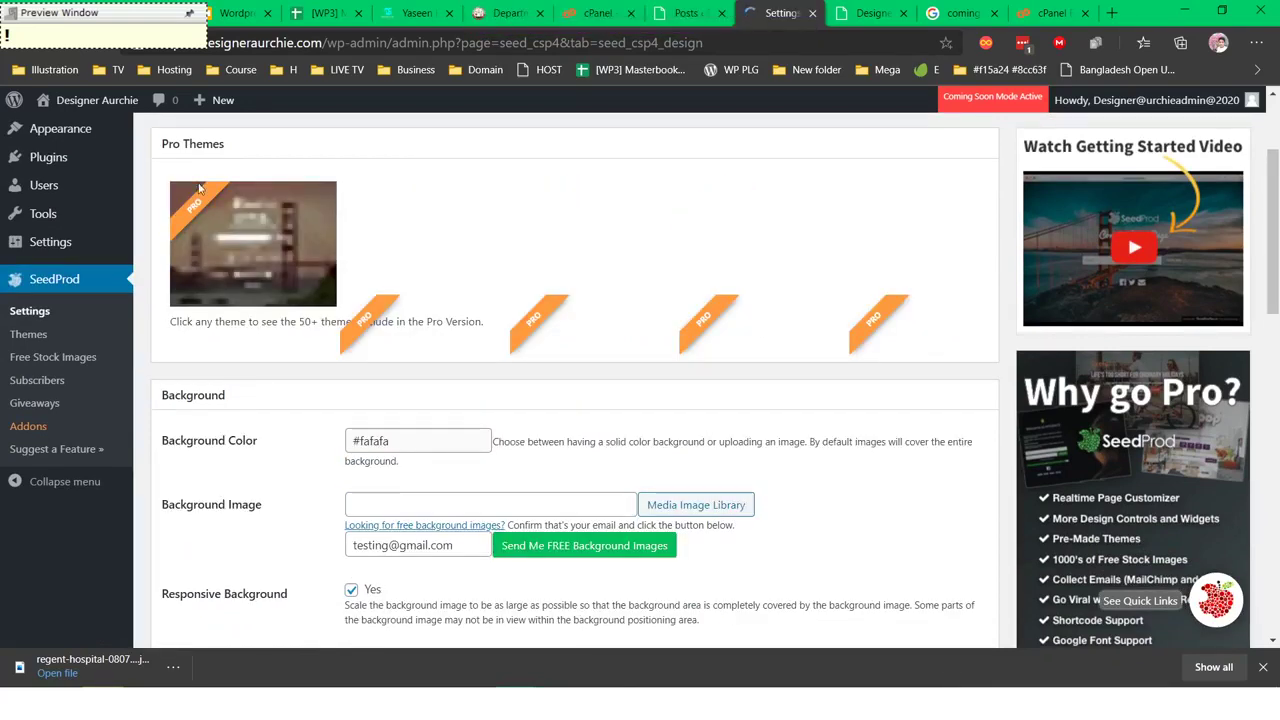
pyautogui.moveTo(155, 449); pyautogui.dragTo(258, 442)
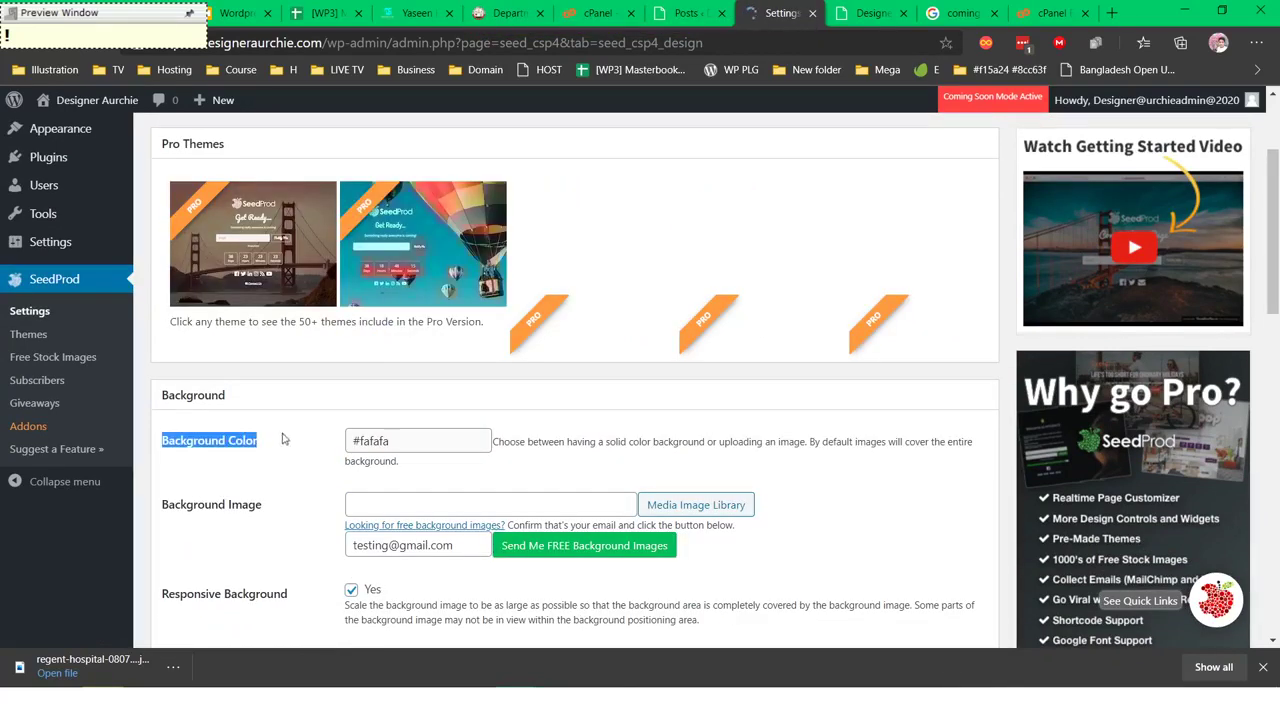
pyautogui.click(387, 433)
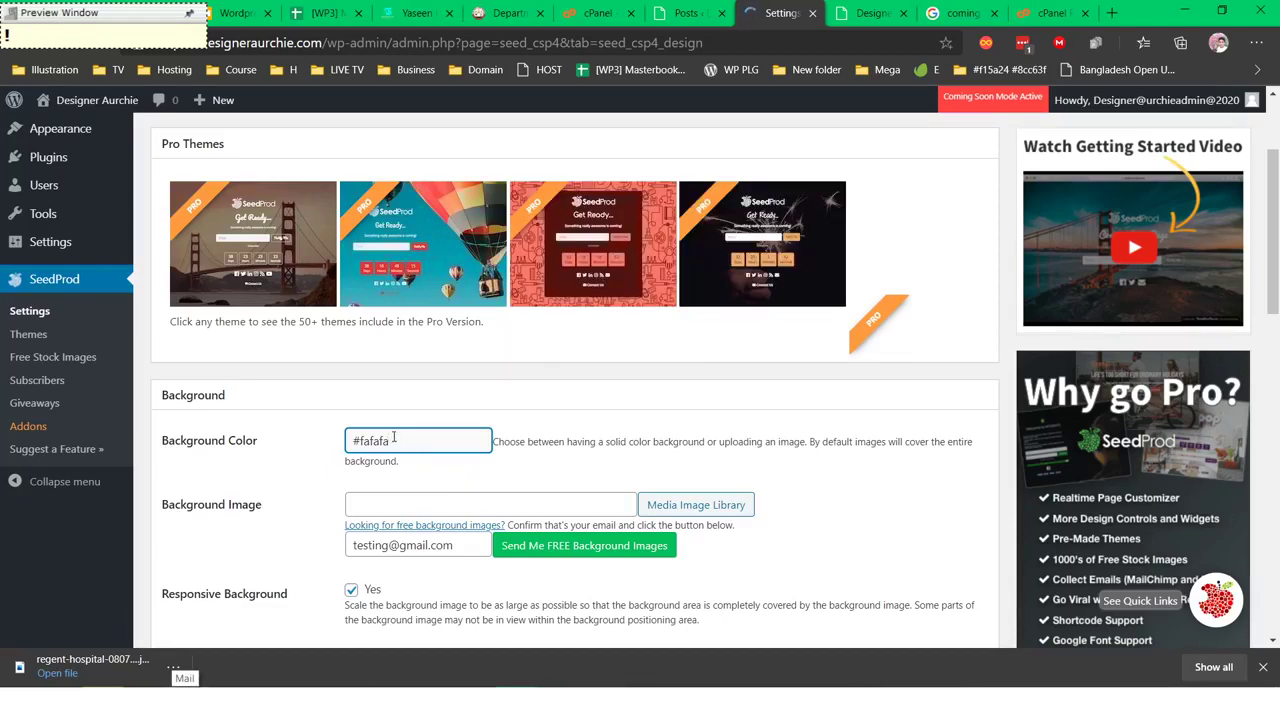
# Search Google for 'color code' and scroll through the results.
pyautogui.click(960, 13)
pyautogui.click(641, 52)
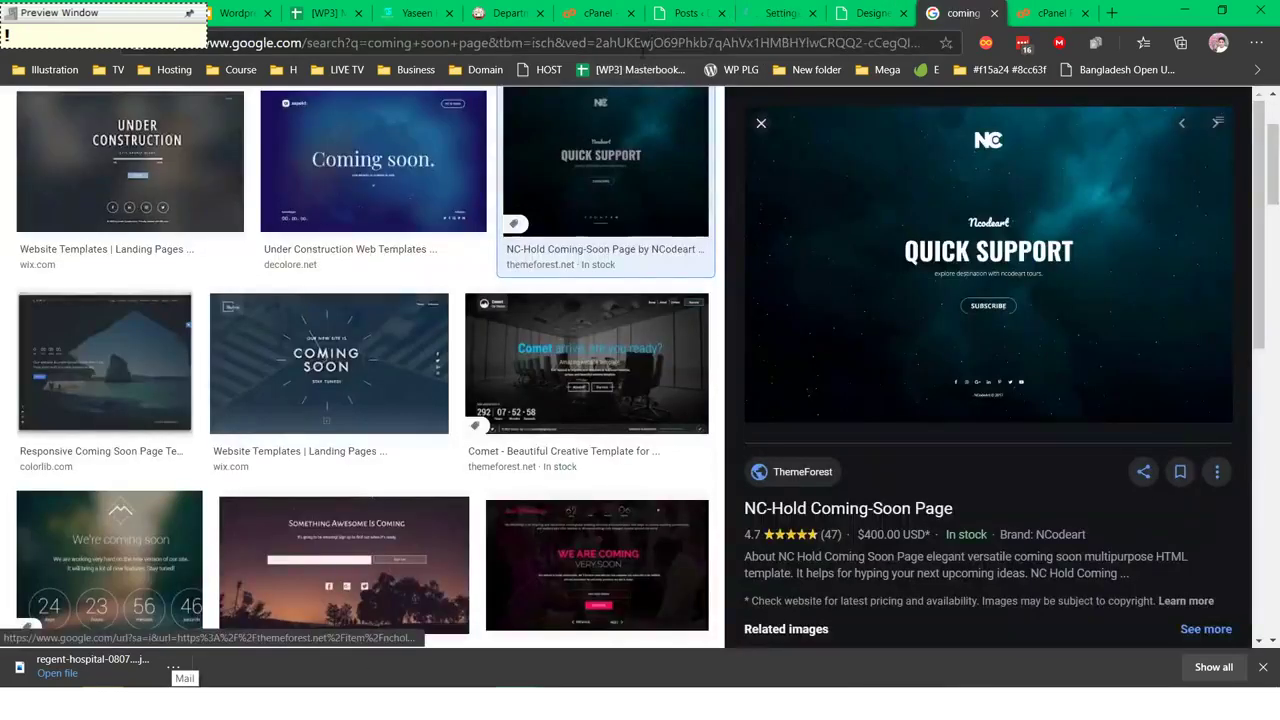
pyautogui.write('cover')
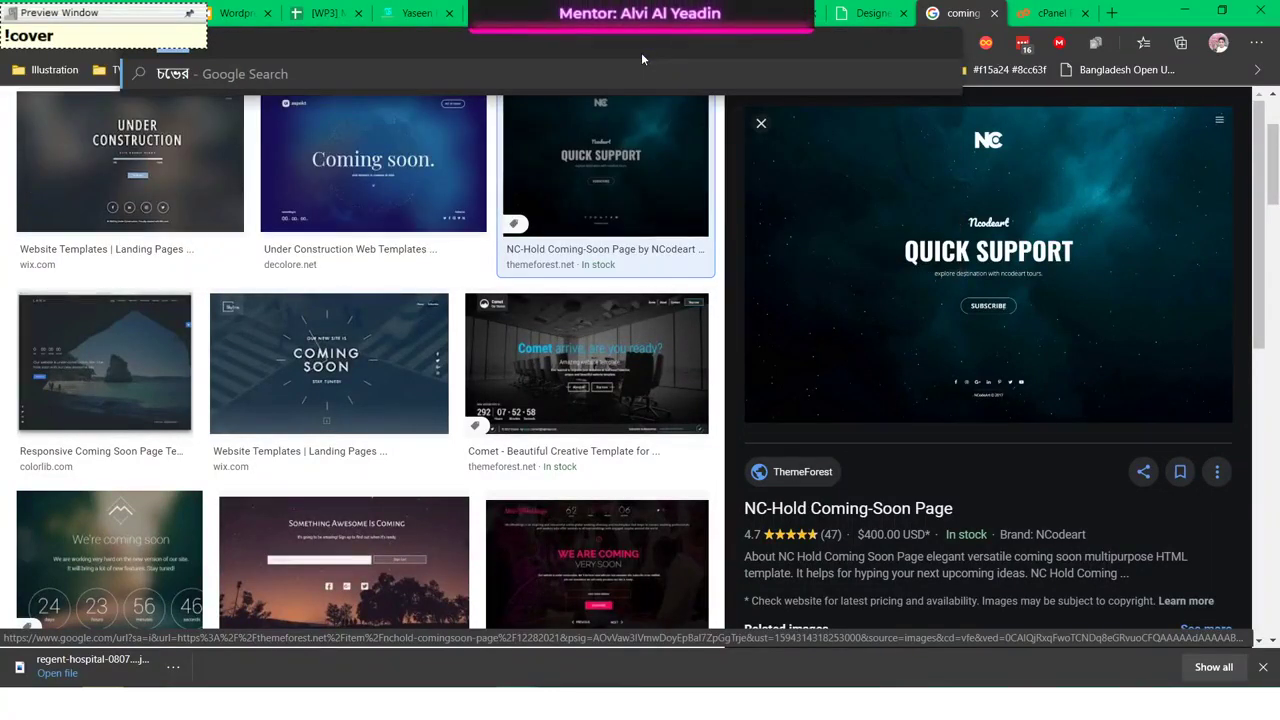
pyautogui.write('=colro')
pyautogui.hotkey('ctrl', 'a')
pyautogui.write('coloro')
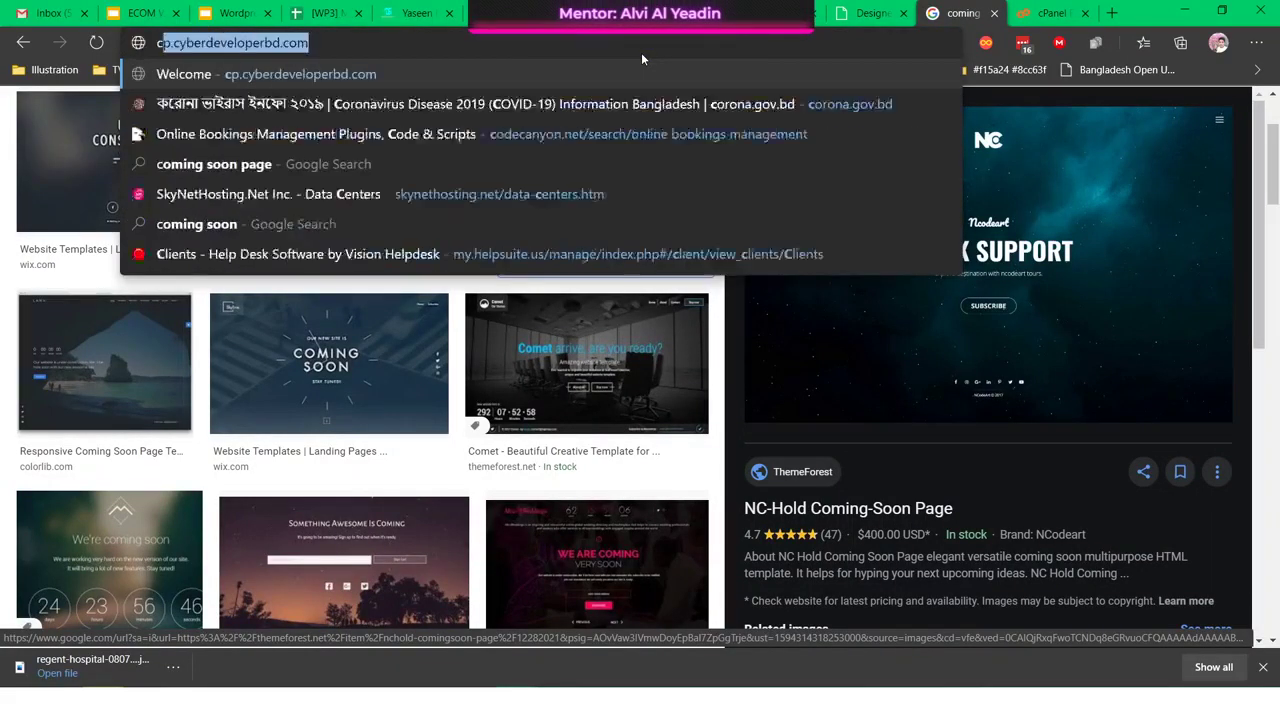
pyautogui.press('BackSpace')
pyautogui.press('BackSpace')
pyautogui.write('code')
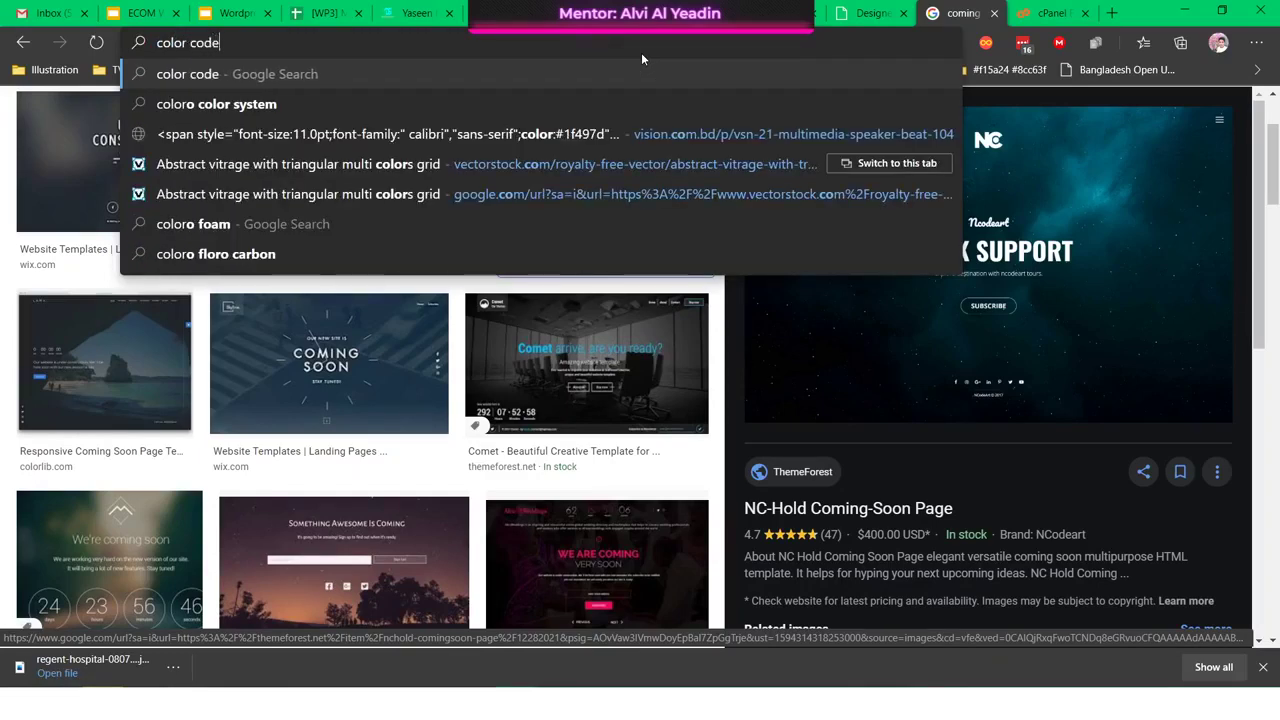
pyautogui.press('Return')
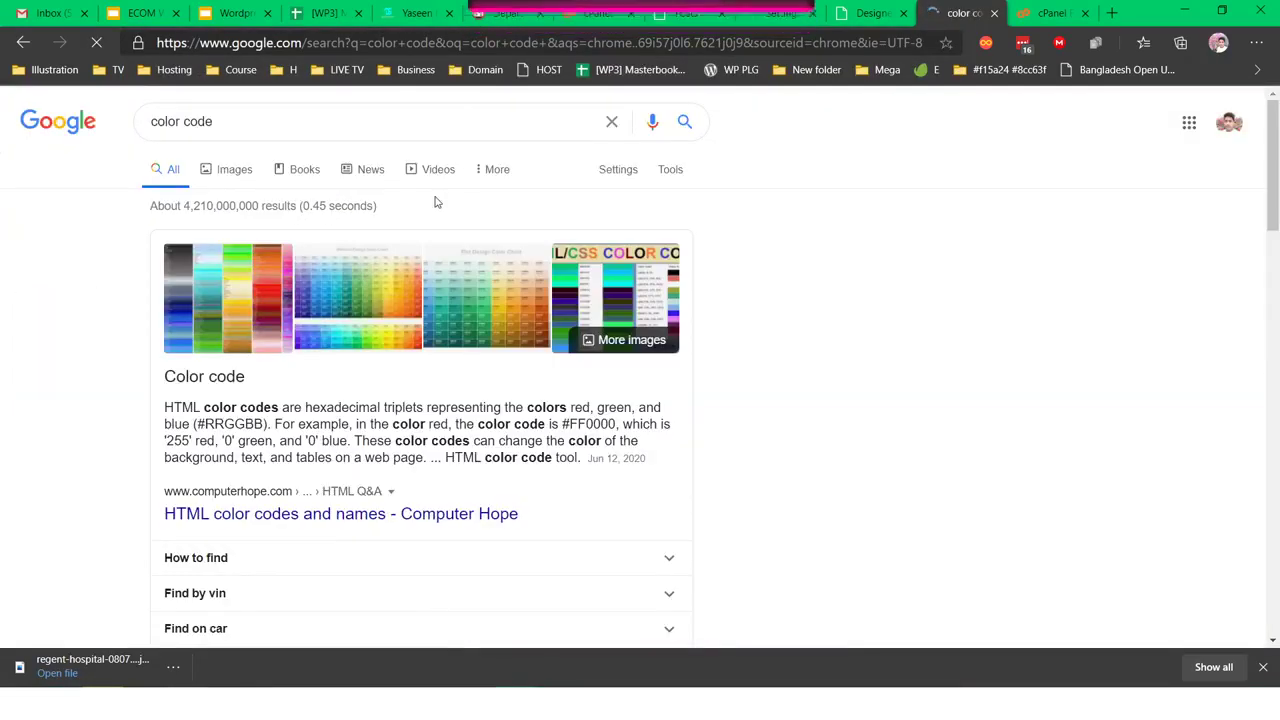
pyautogui.scroll(-2, 306, 420)
pyautogui.scroll(-3, 306, 420)
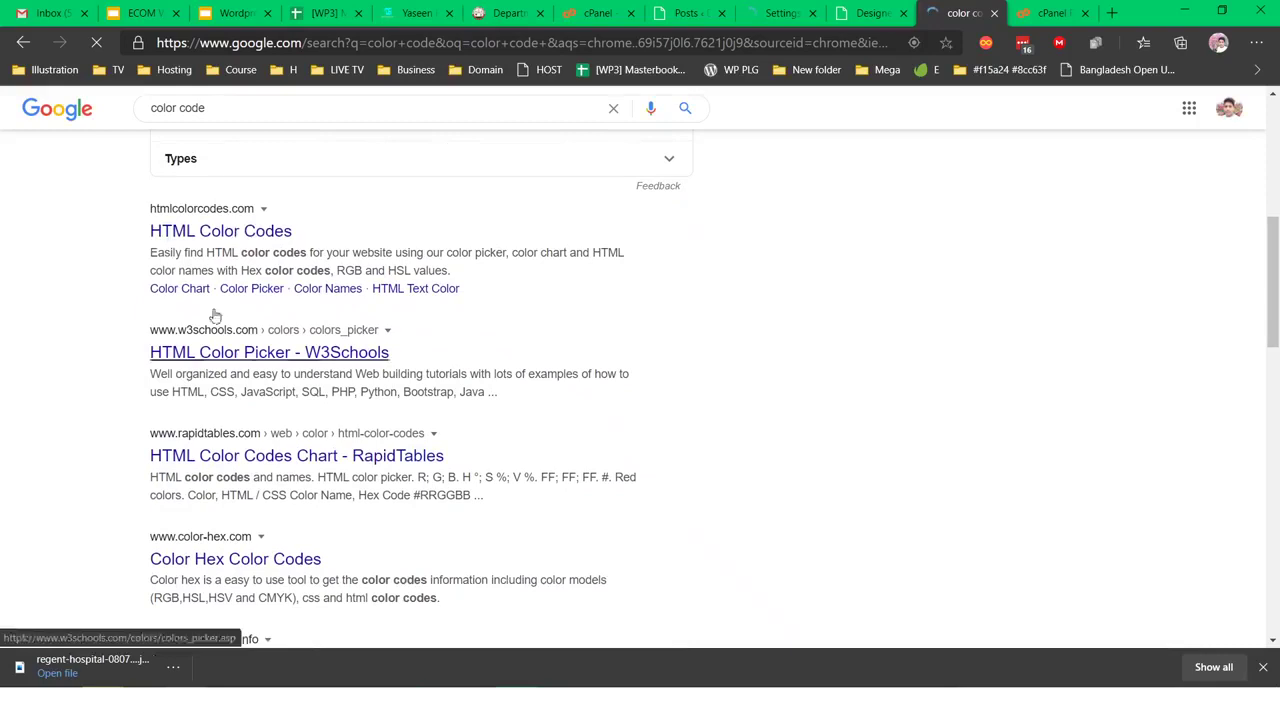
# Open HTML Color Codes and adjust its picker to the bright blue #1E96EC.
pyautogui.click(158, 234)
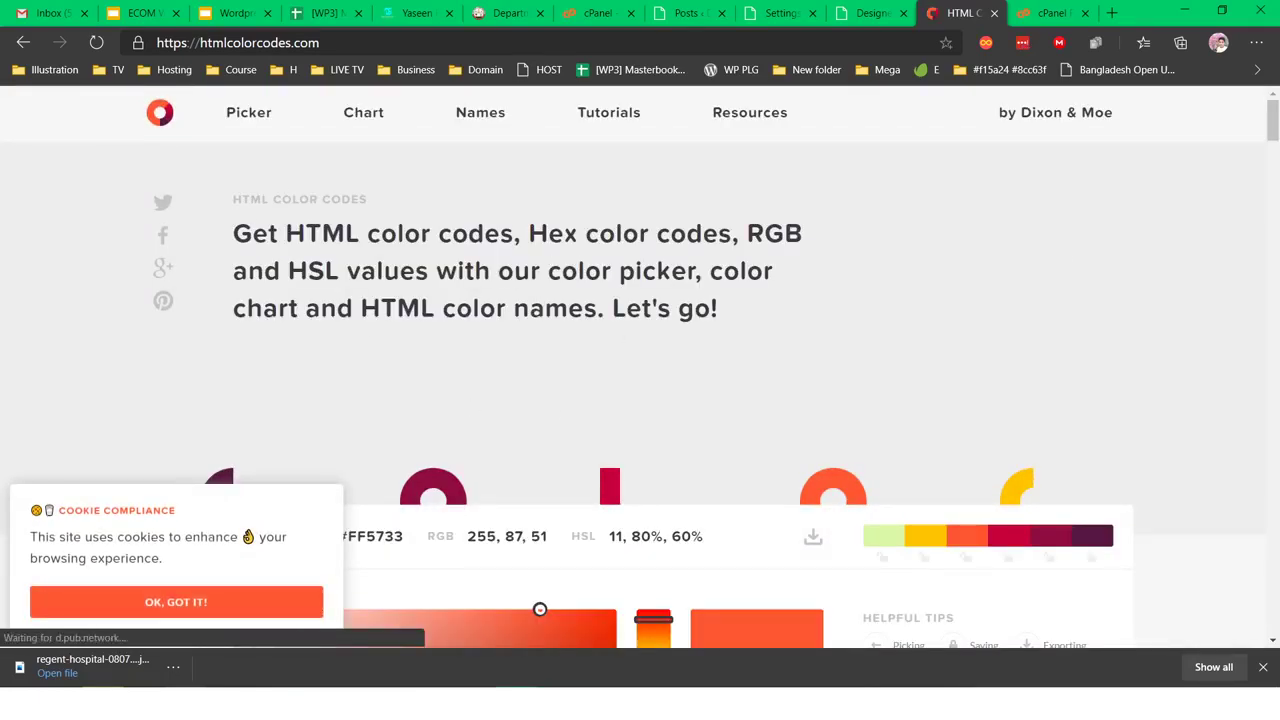
pyautogui.scroll(-3, 437, 377)
pyautogui.scroll(-1, 278, 375)
pyautogui.moveTo(571, 323)
pyautogui.mouseDown()
pyautogui.moveTo(466, 377)
pyautogui.moveTo(331, 274)
pyautogui.moveTo(394, 238)
pyautogui.moveTo(563, 277)
pyautogui.moveTo(586, 320)
pyautogui.mouseUp()
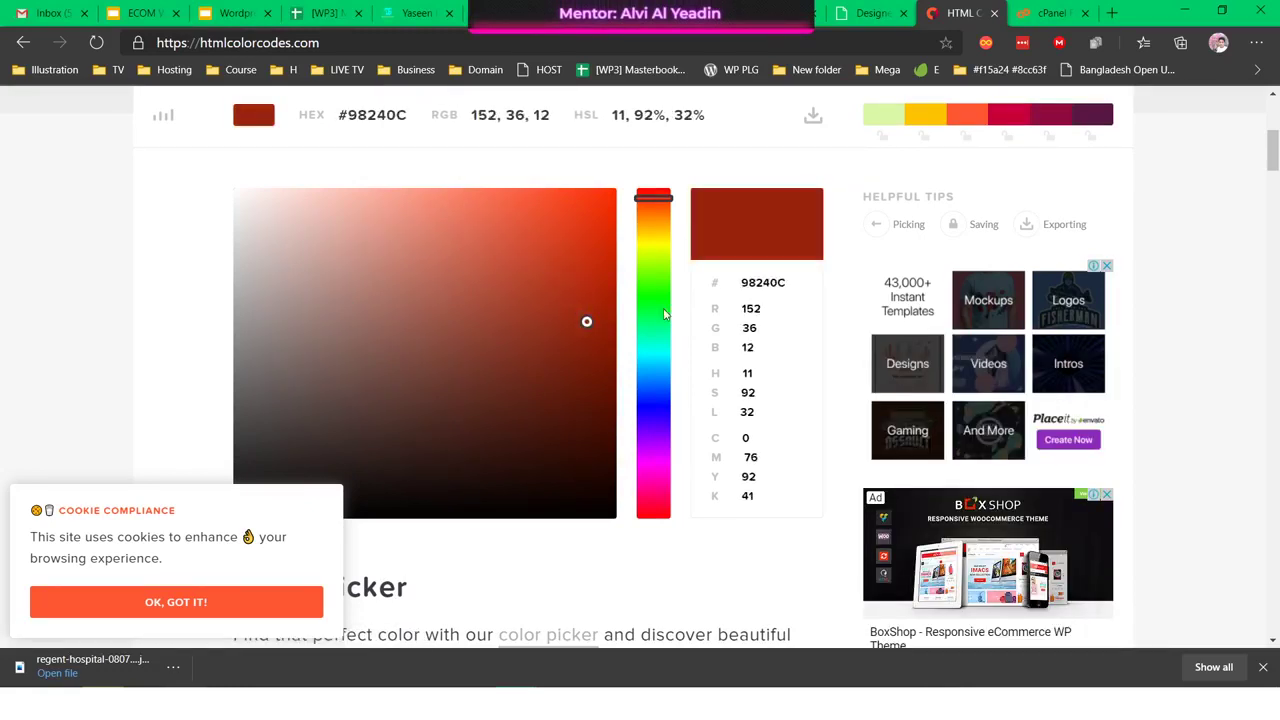
pyautogui.moveTo(653, 290); pyautogui.dragTo(653, 336)
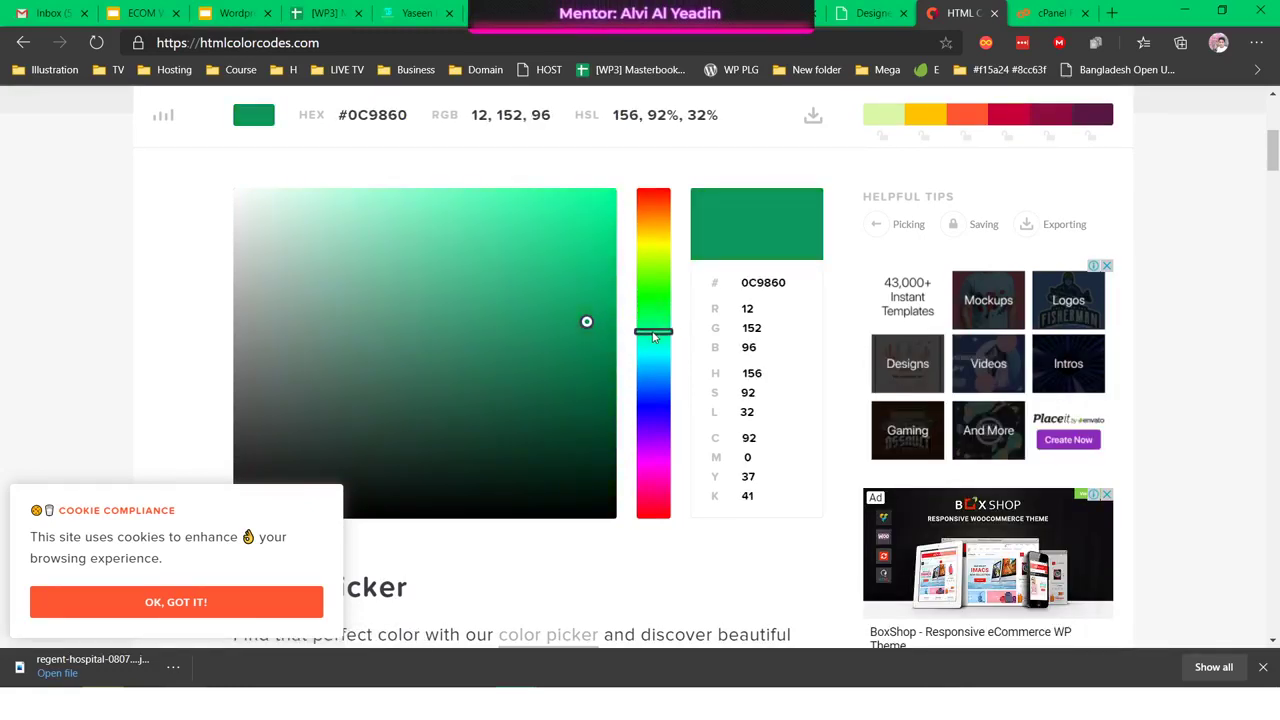
pyautogui.moveTo(652, 380)
pyautogui.mouseDown()
pyautogui.moveTo(652, 392)
pyautogui.moveTo(647, 380)
pyautogui.mouseUp()
pyautogui.moveTo(580, 320); pyautogui.dragTo(567, 213)
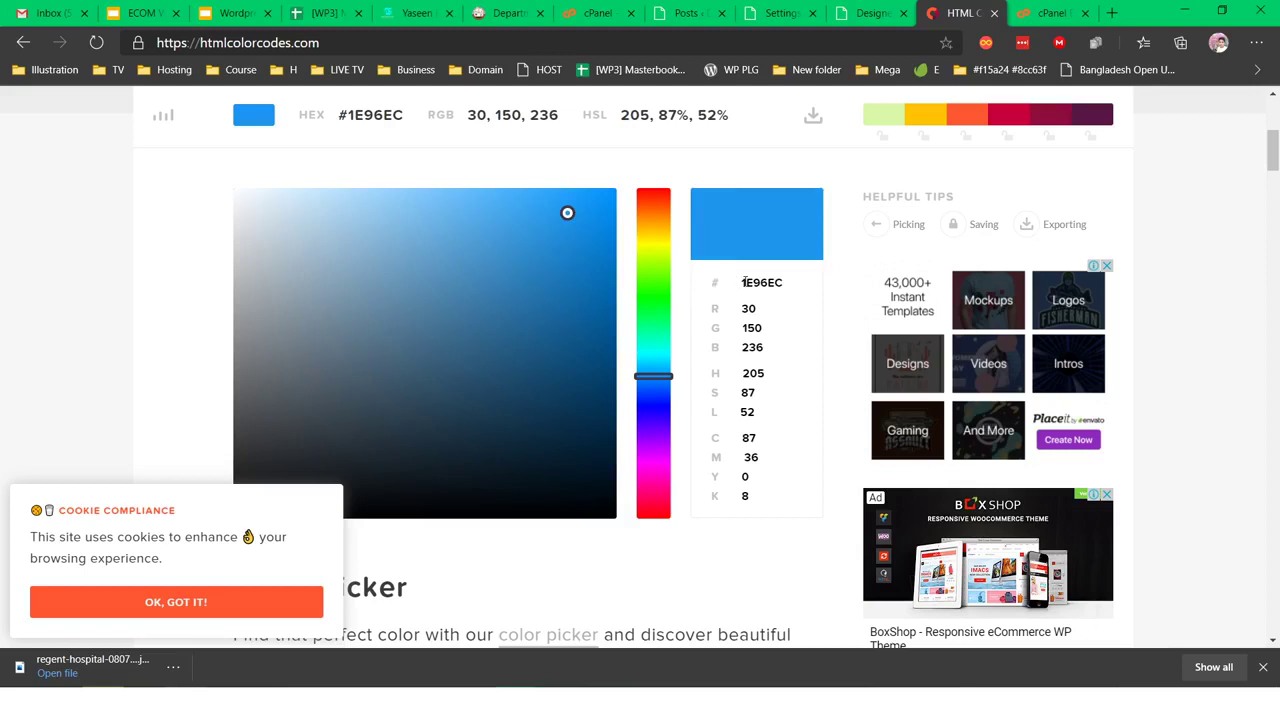
# Copy the hex value 1E96EC.
pyautogui.doubleClick(755, 285)
pyautogui.rightClick(755, 285)
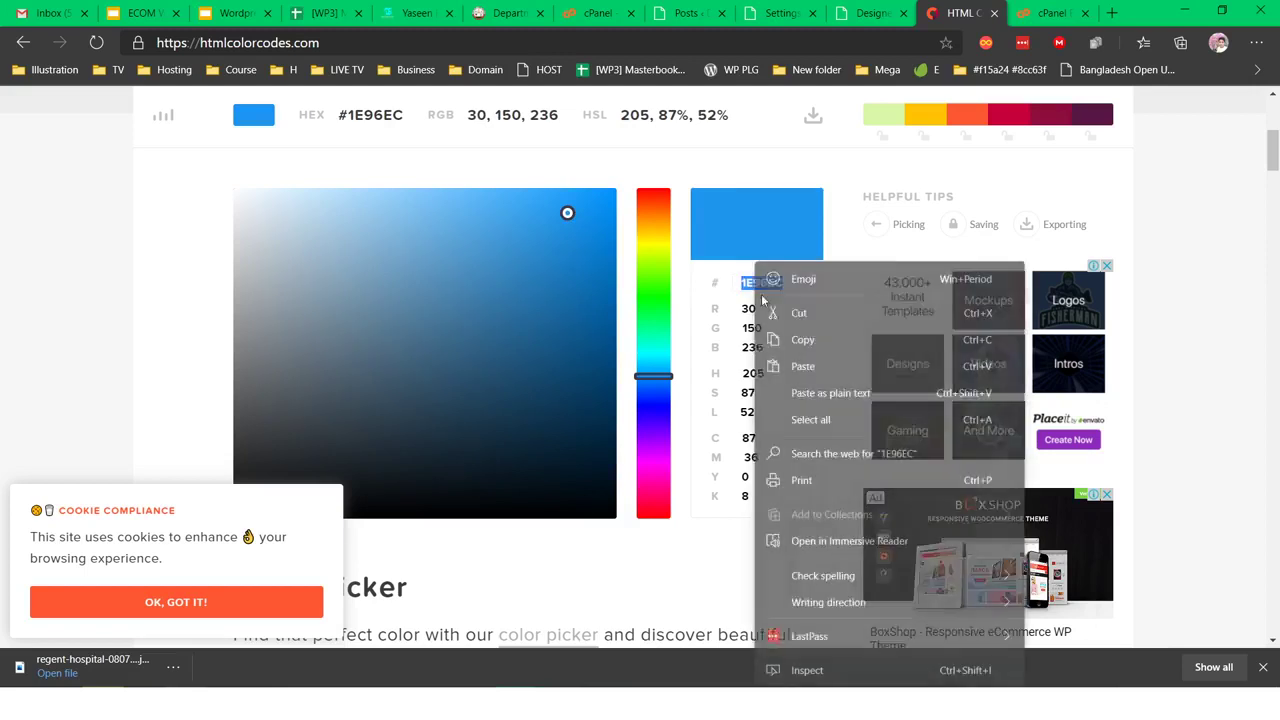
pyautogui.click(771, 337)
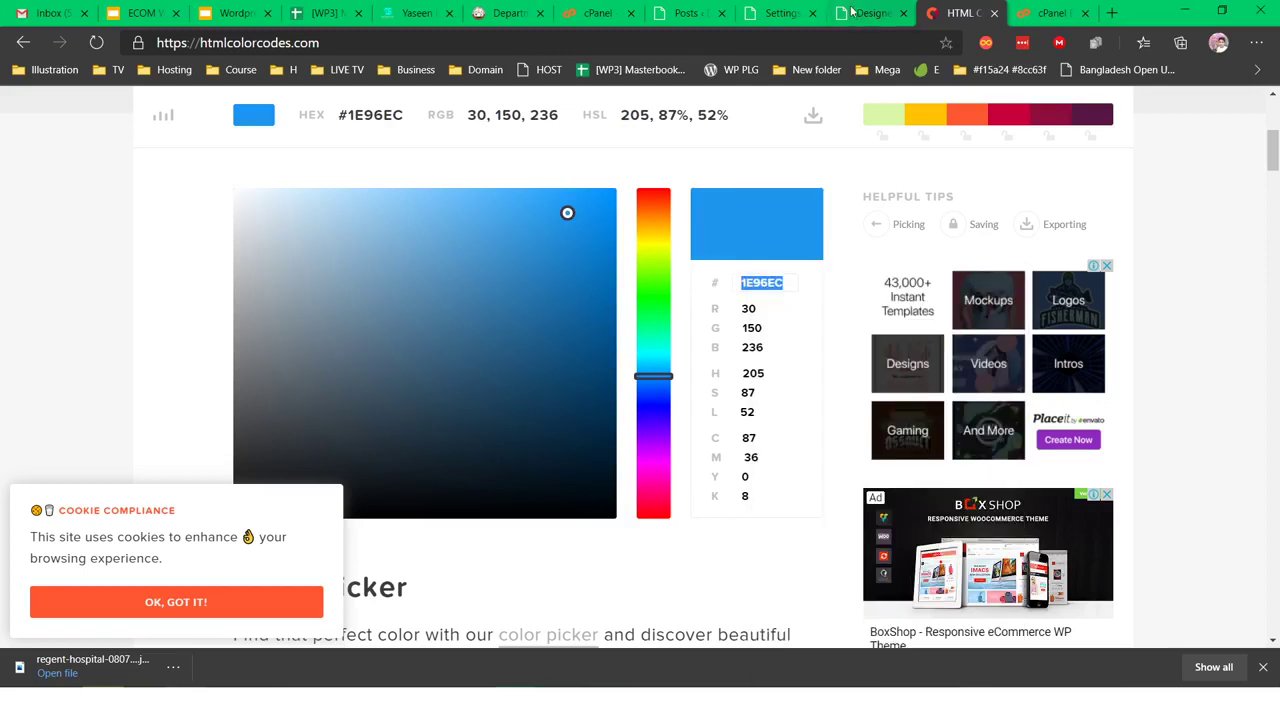
# Open the Background Color picker and paste the copied code over #fafafa.
pyautogui.click(780, 13)
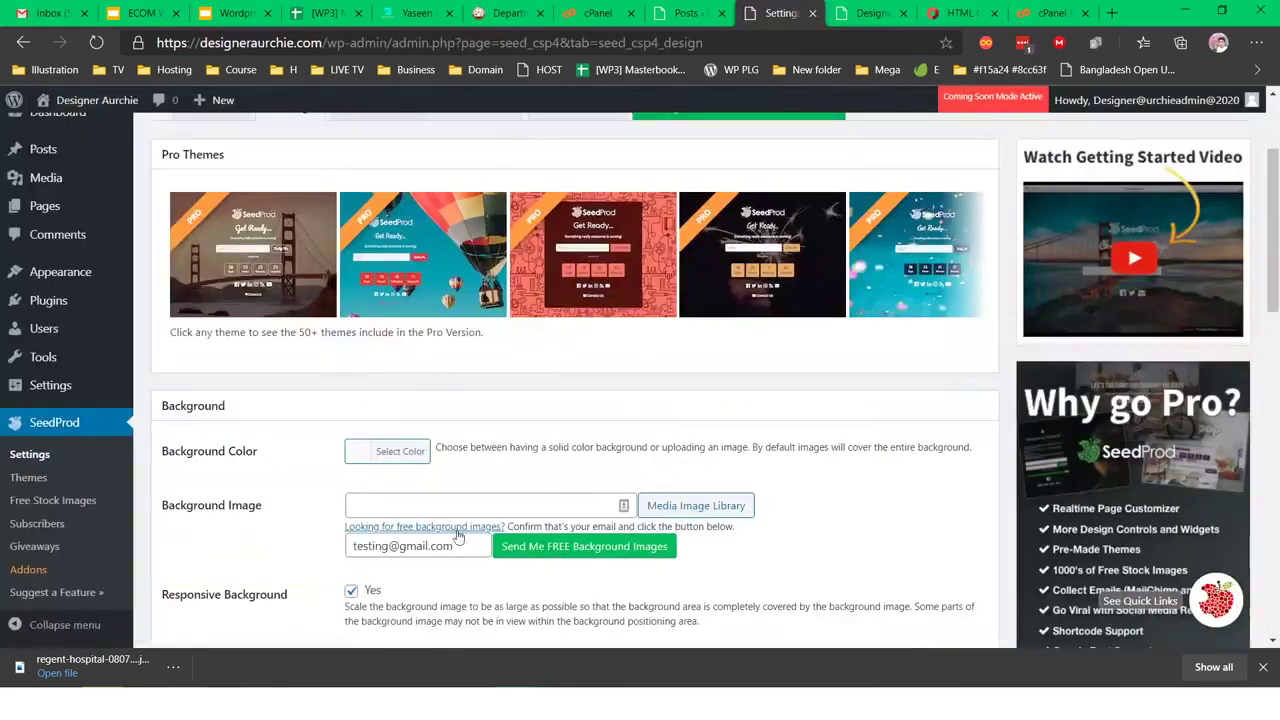
pyautogui.click(400, 451)
pyautogui.scroll(-2, 550, 408)
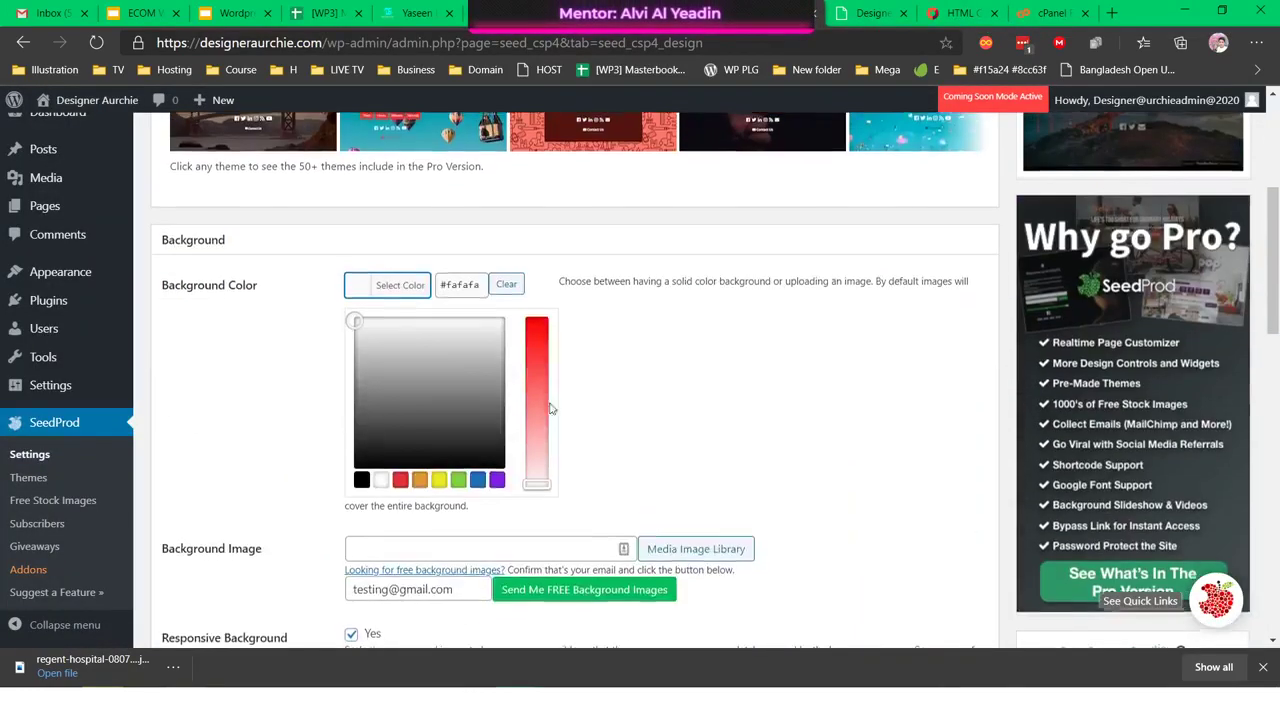
pyautogui.click(550, 408)
pyautogui.click(418, 285)
pyautogui.tripleClick(458, 282)
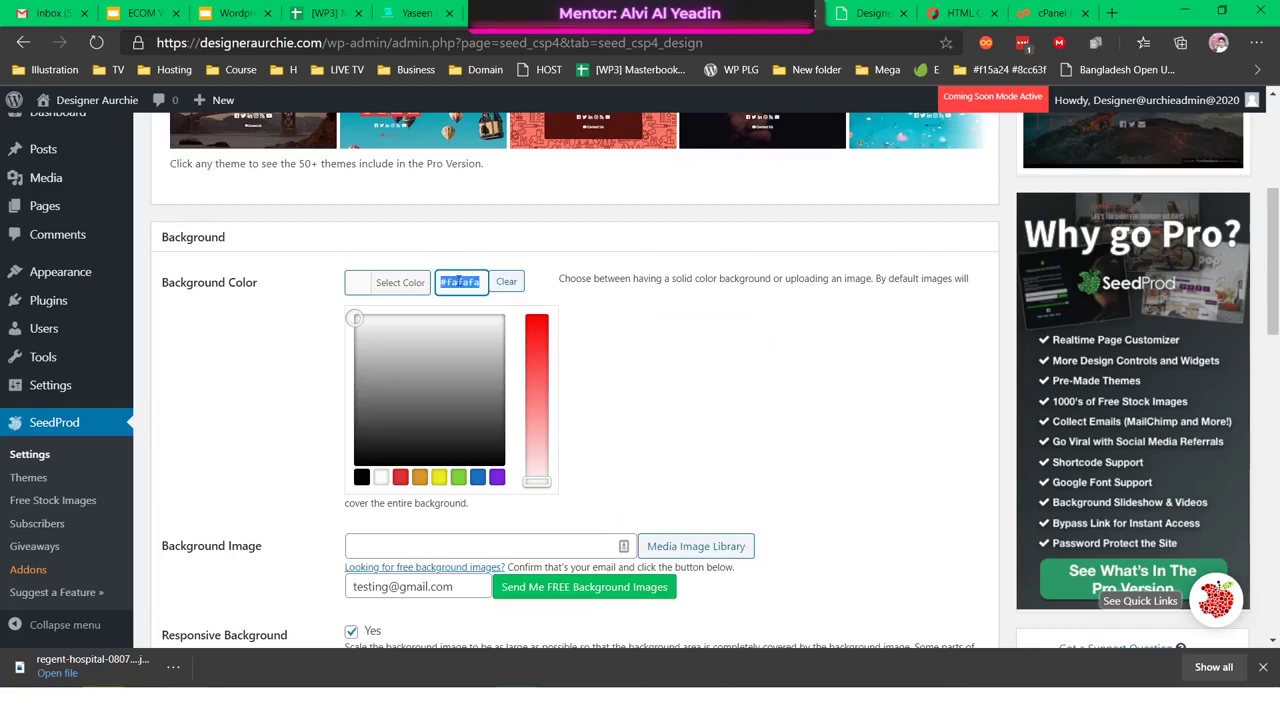
pyautogui.rightClick(458, 282)
pyautogui.click(503, 385)
# Paste 1E96EC as the hex value and close the picker, keeping #1e96ec.
pyautogui.moveTo(423, 393)
pyautogui.mouseDown()
pyautogui.moveTo(451, 320)
pyautogui.moveTo(460, 354)
pyautogui.mouseUp()
pyautogui.click(530, 410)
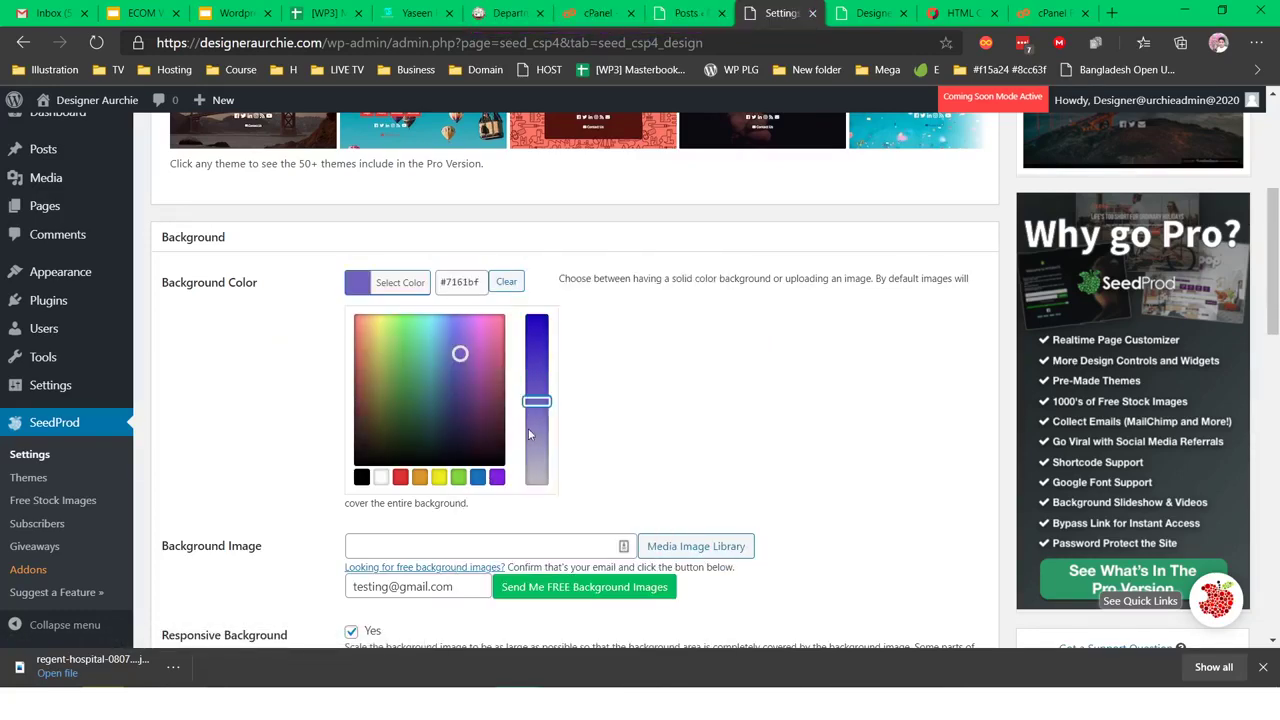
pyautogui.moveTo(528, 428); pyautogui.dragTo(535, 306)
pyautogui.moveTo(460, 354); pyautogui.dragTo(442, 325)
pyautogui.click(447, 284)
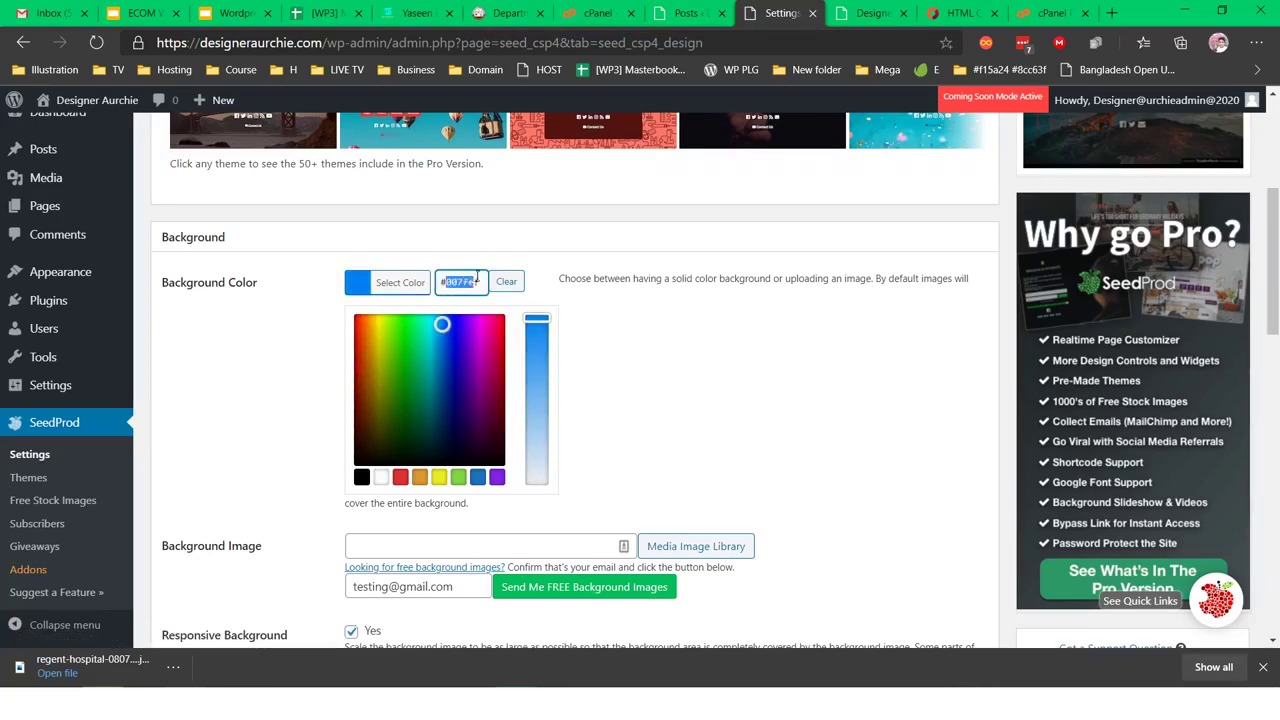
pyautogui.rightClick(462, 283)
pyautogui.click(478, 289)
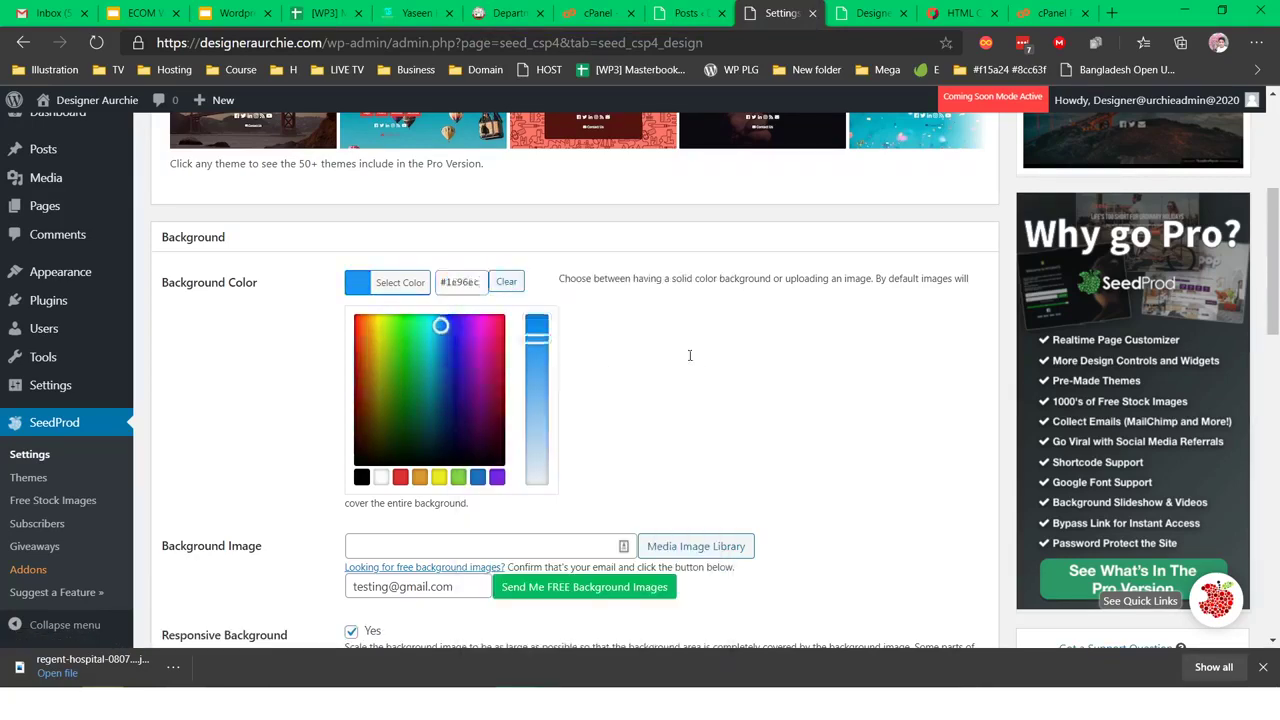
pyautogui.click(685, 360)
pyautogui.scroll(-1, 390, 305)
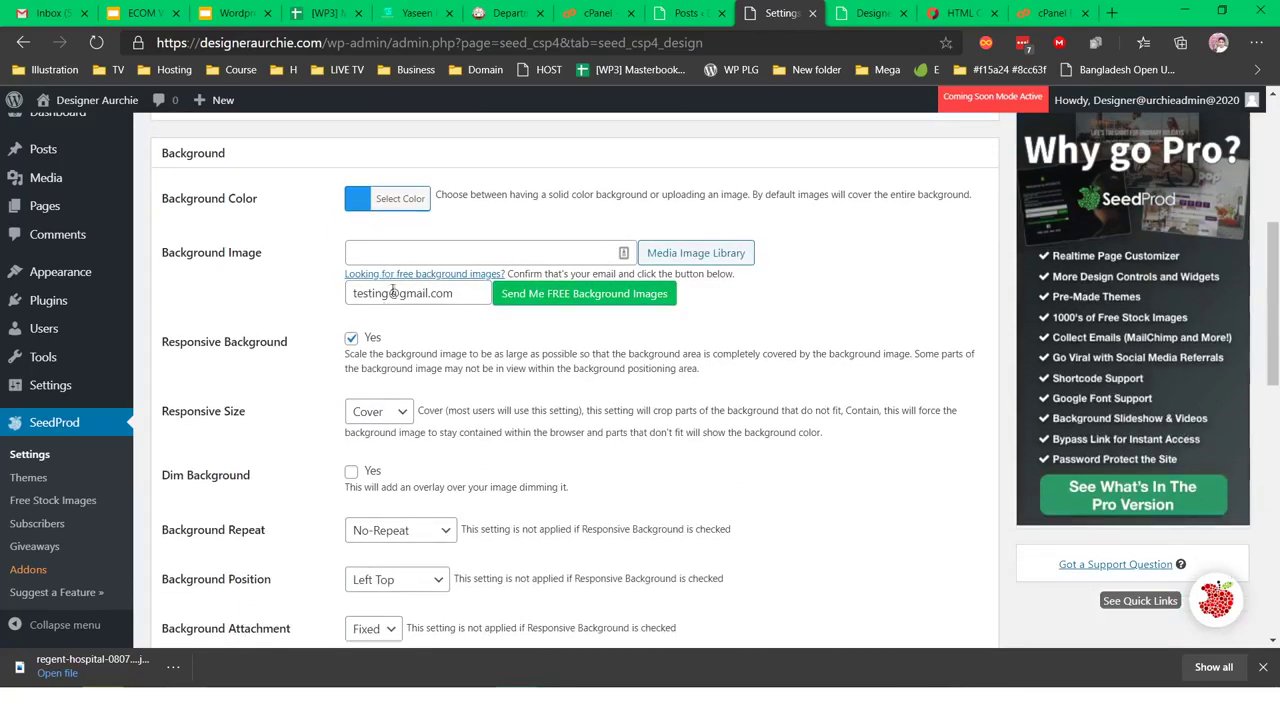
pyautogui.moveTo(171, 193); pyautogui.dragTo(174, 226)
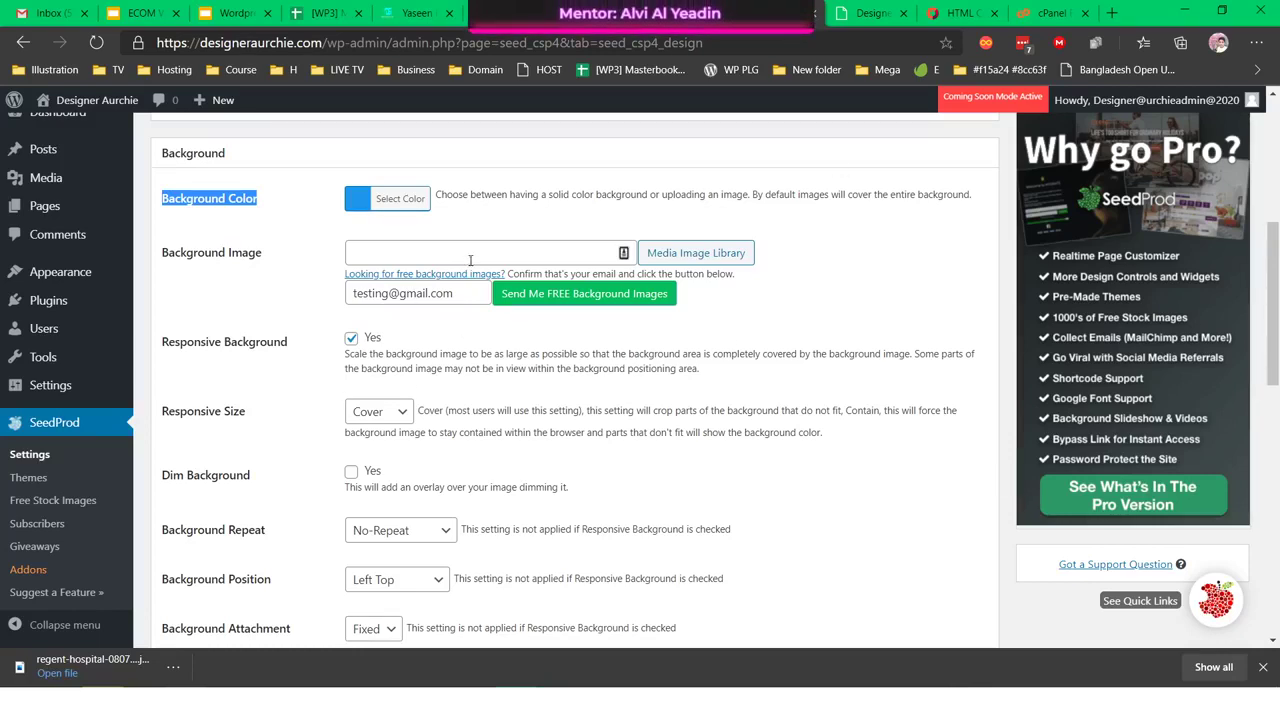
# Upload awareness-01.png and insert it into the Background Image field.
pyautogui.click(698, 259)
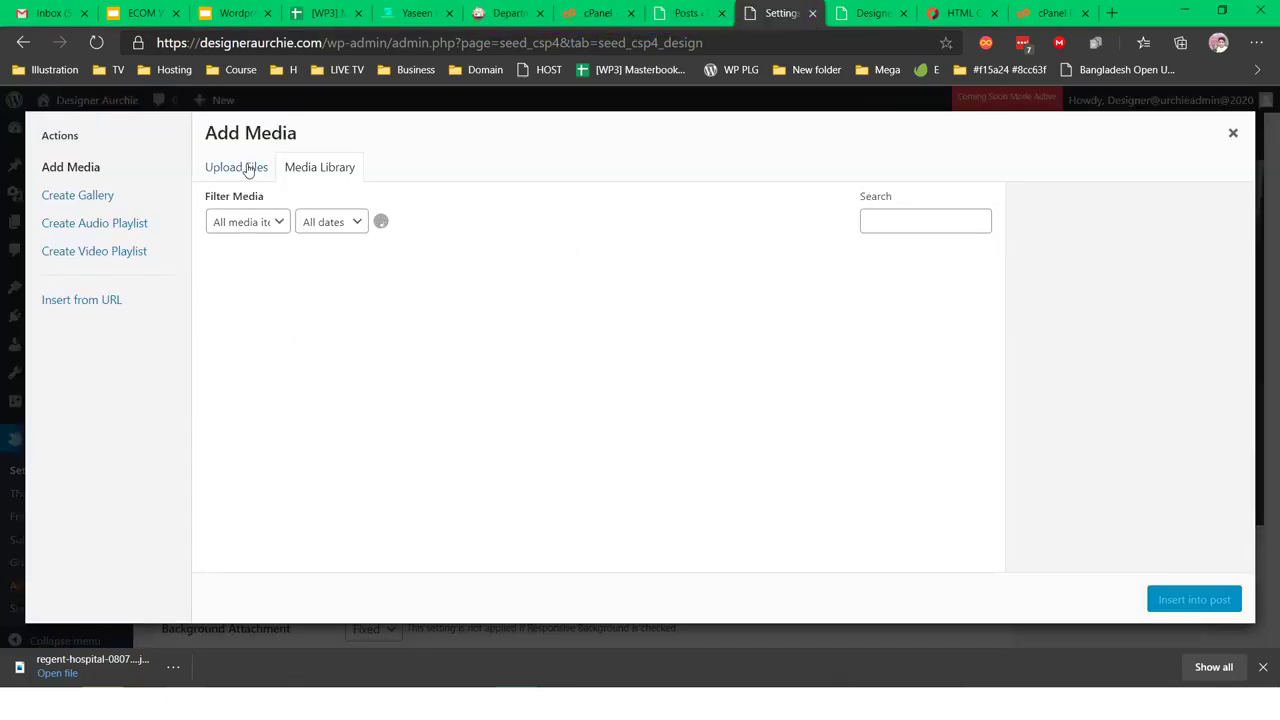
pyautogui.click(249, 169)
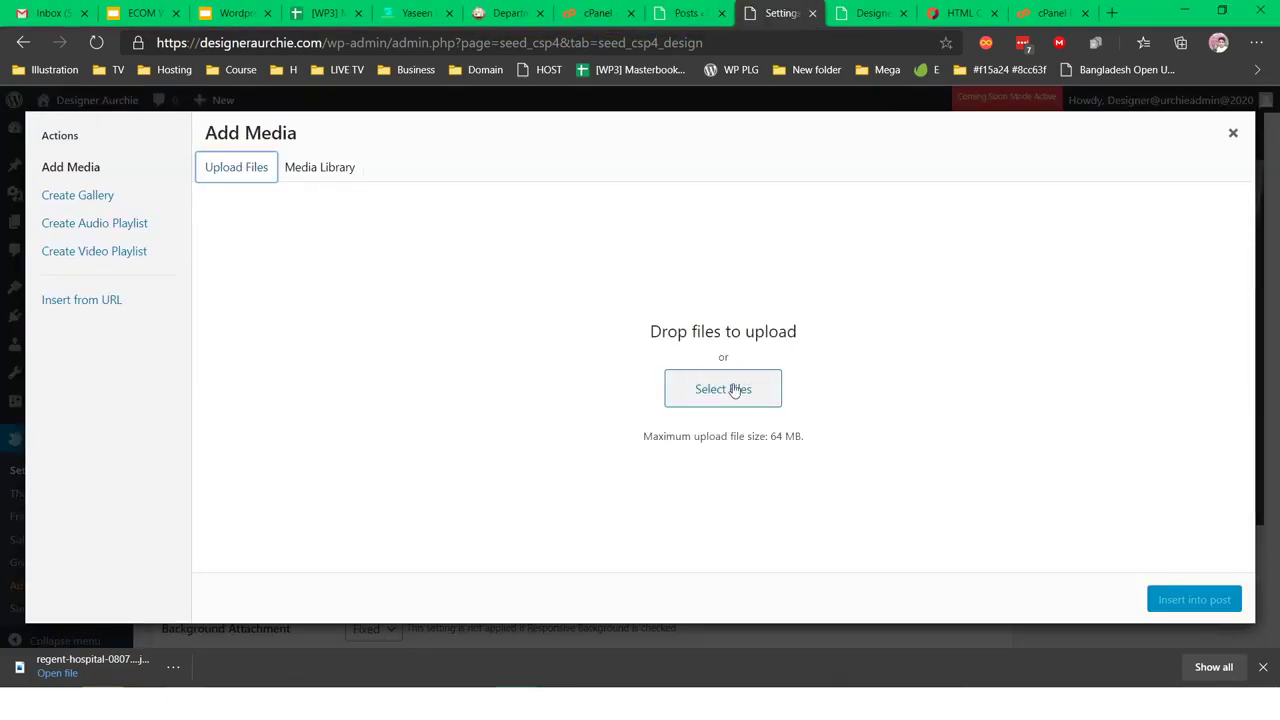
pyautogui.click(736, 391)
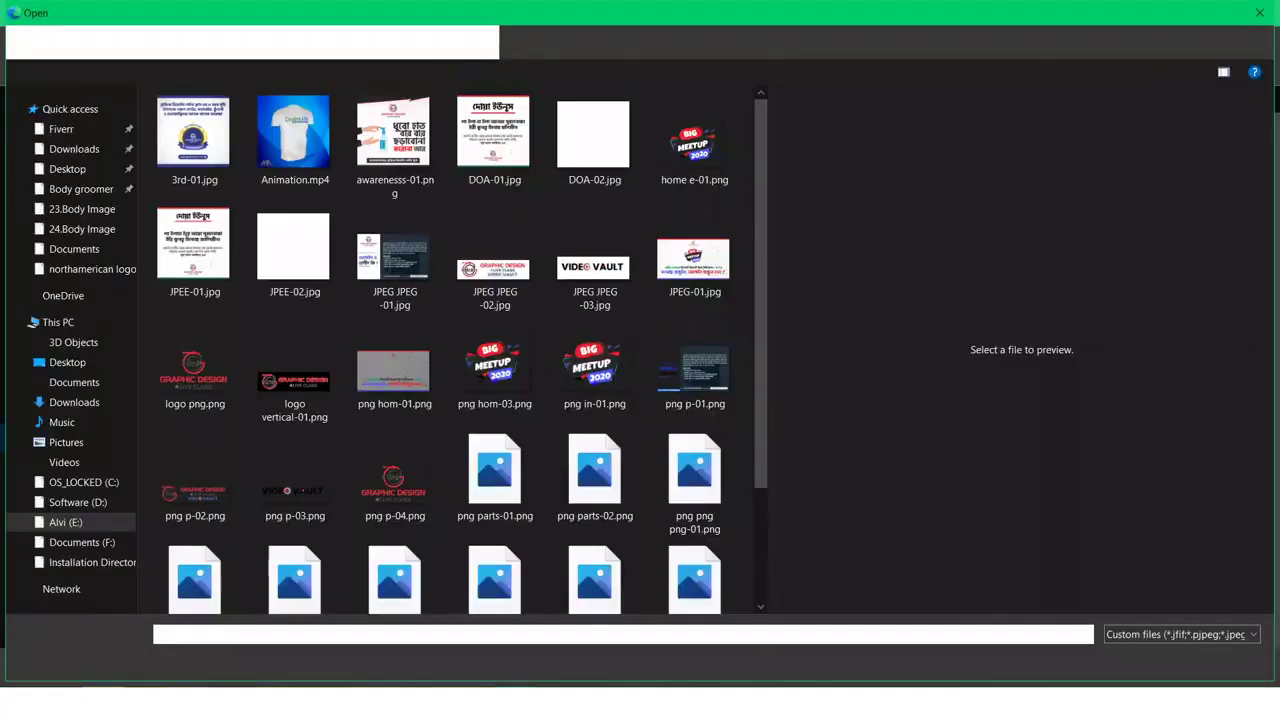
pyautogui.scroll(-1, 566, 265)
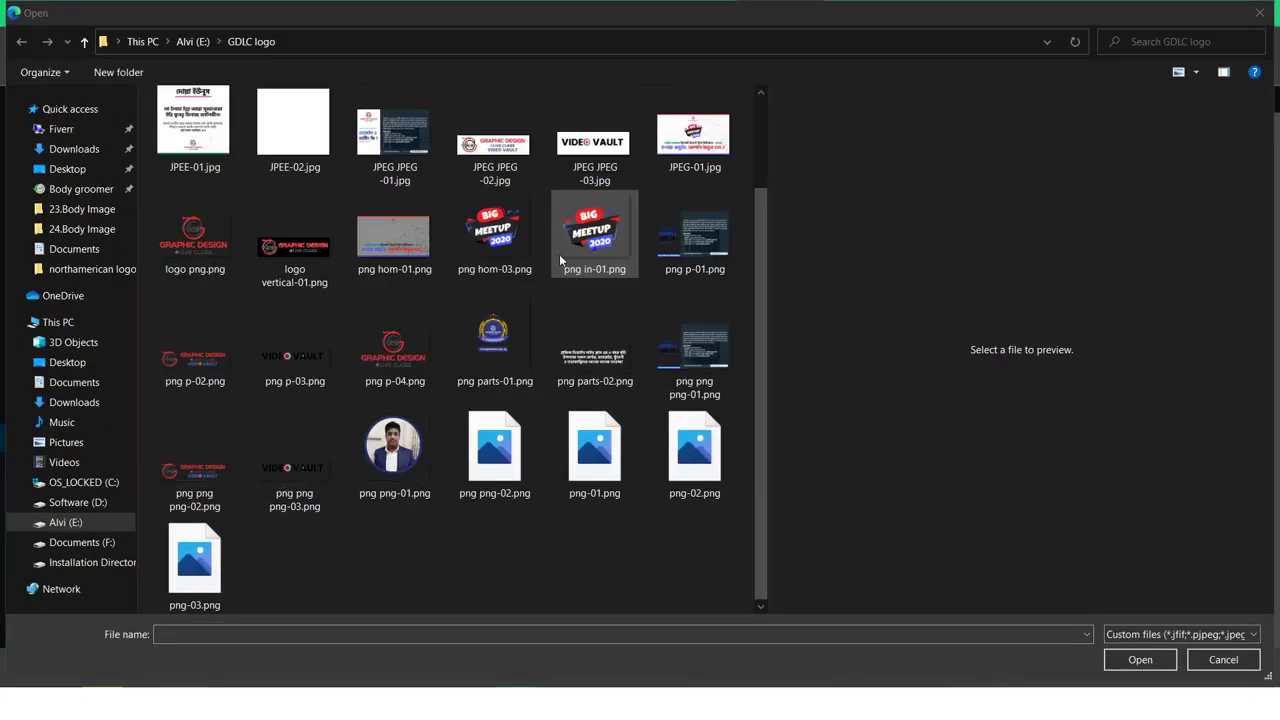
pyautogui.scroll(1, 573, 411)
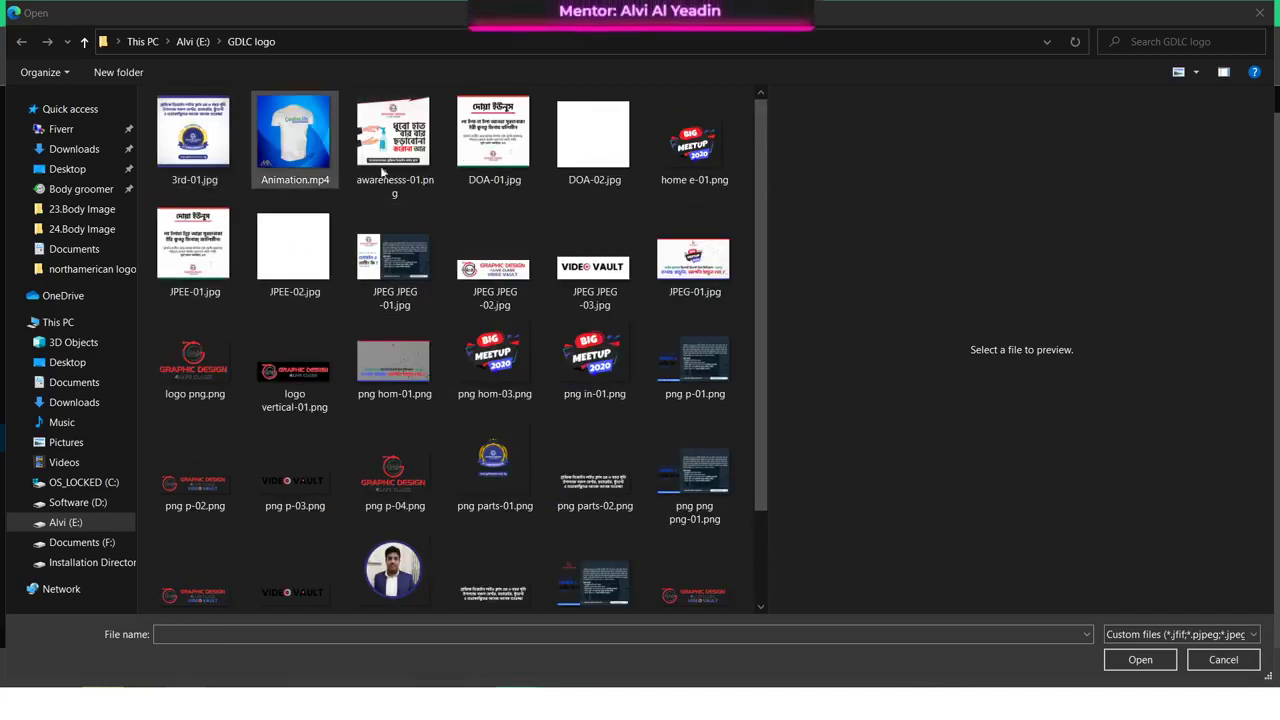
pyautogui.doubleClick(393, 140)
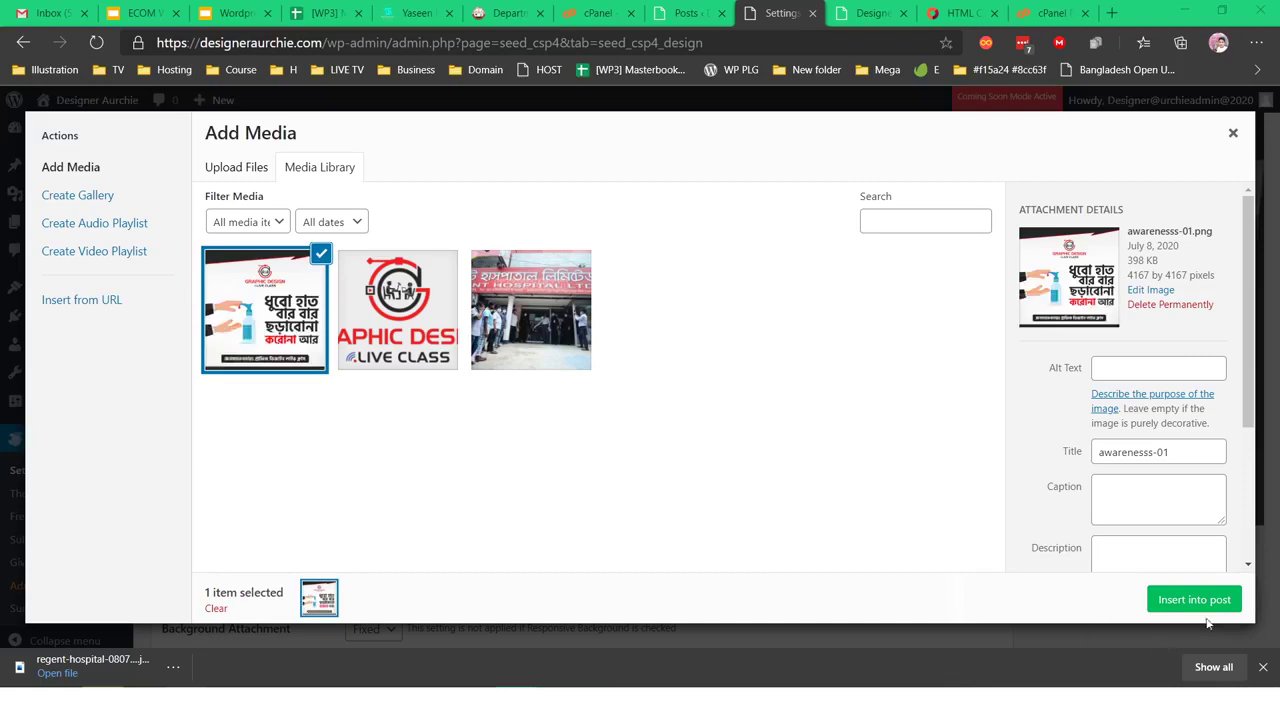
pyautogui.click(1165, 603)
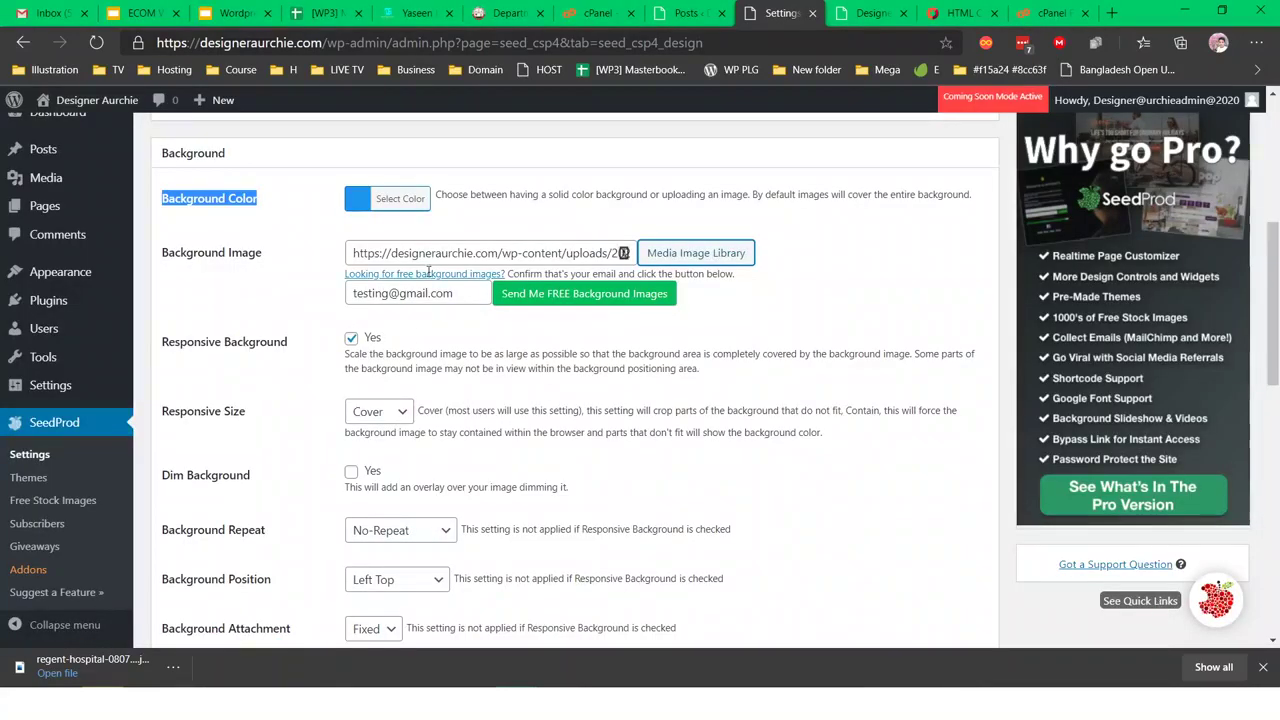
# Set the Text Color to red.
pyautogui.scroll(-1, 665, 357)
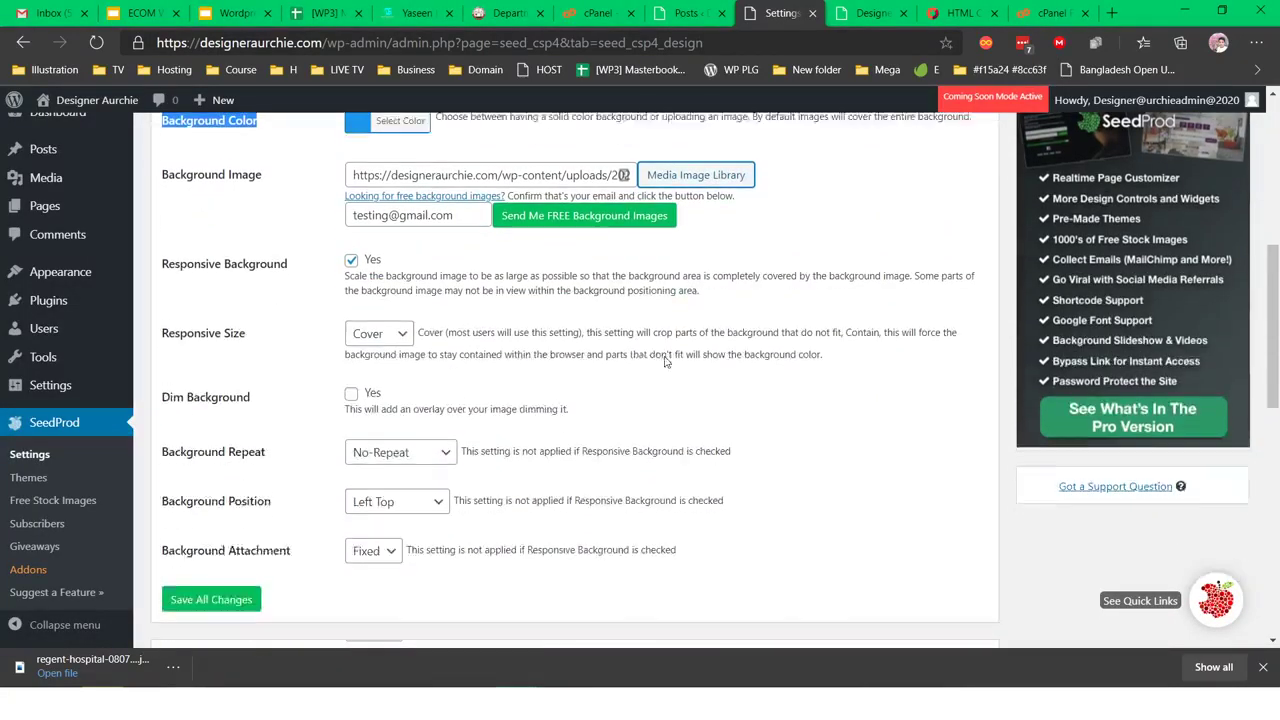
pyautogui.tripleClick(215, 256)
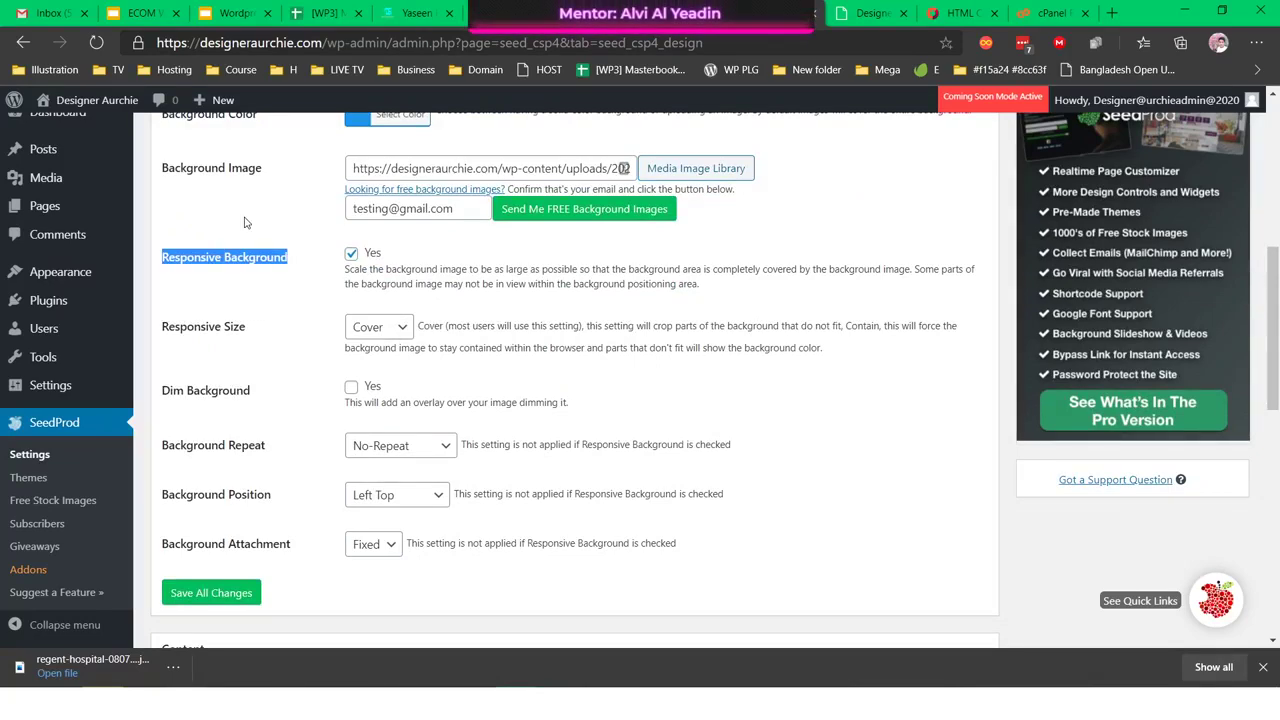
pyautogui.scroll(-2, 271, 236)
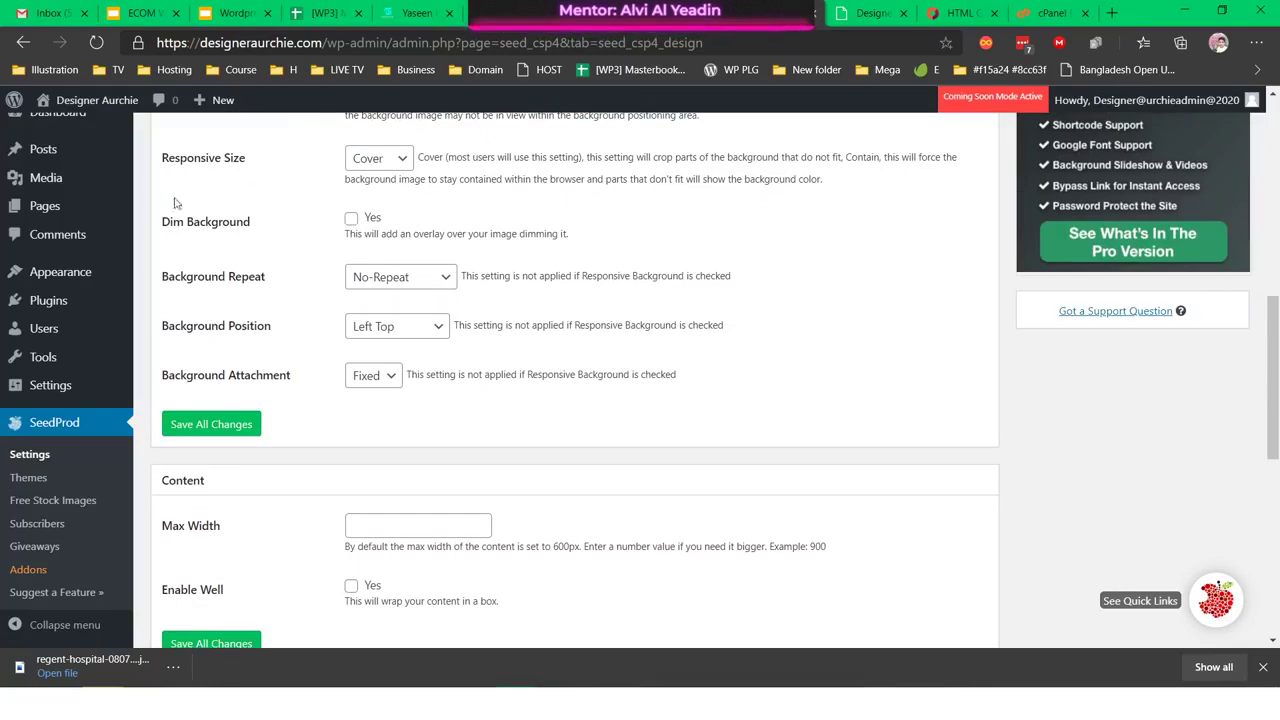
pyautogui.scroll(-5, 215, 245)
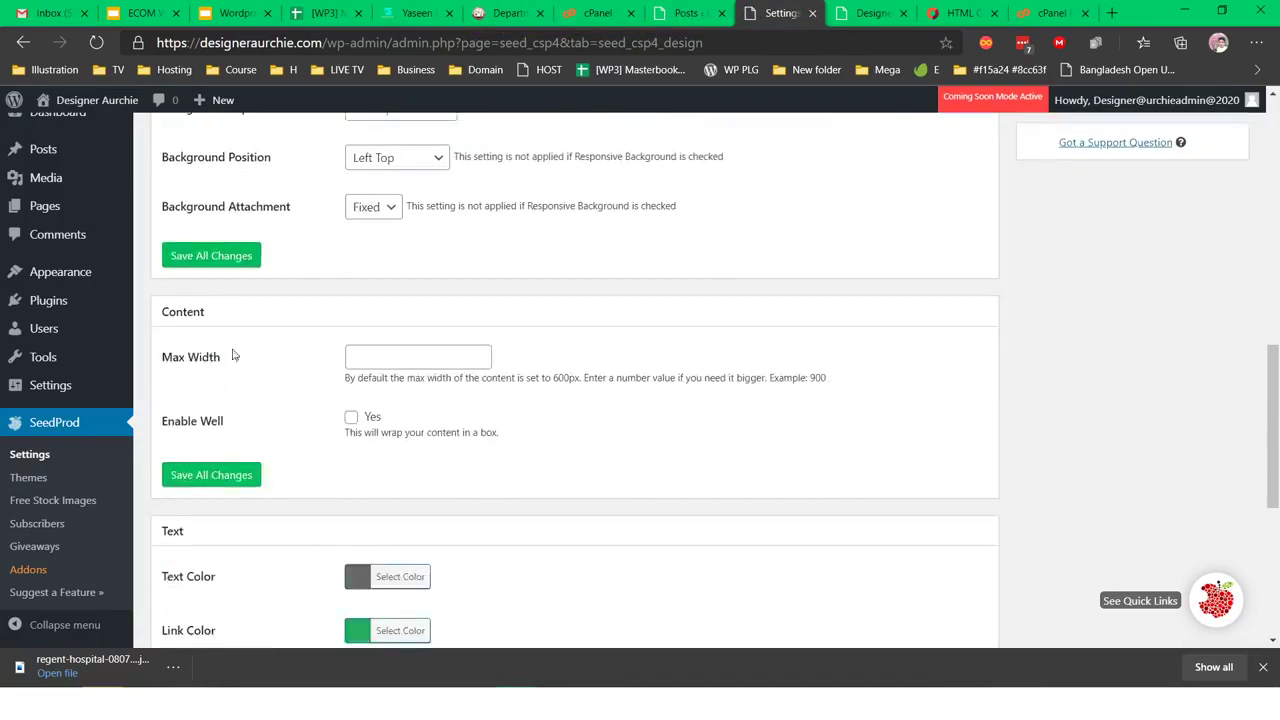
pyautogui.click(375, 325)
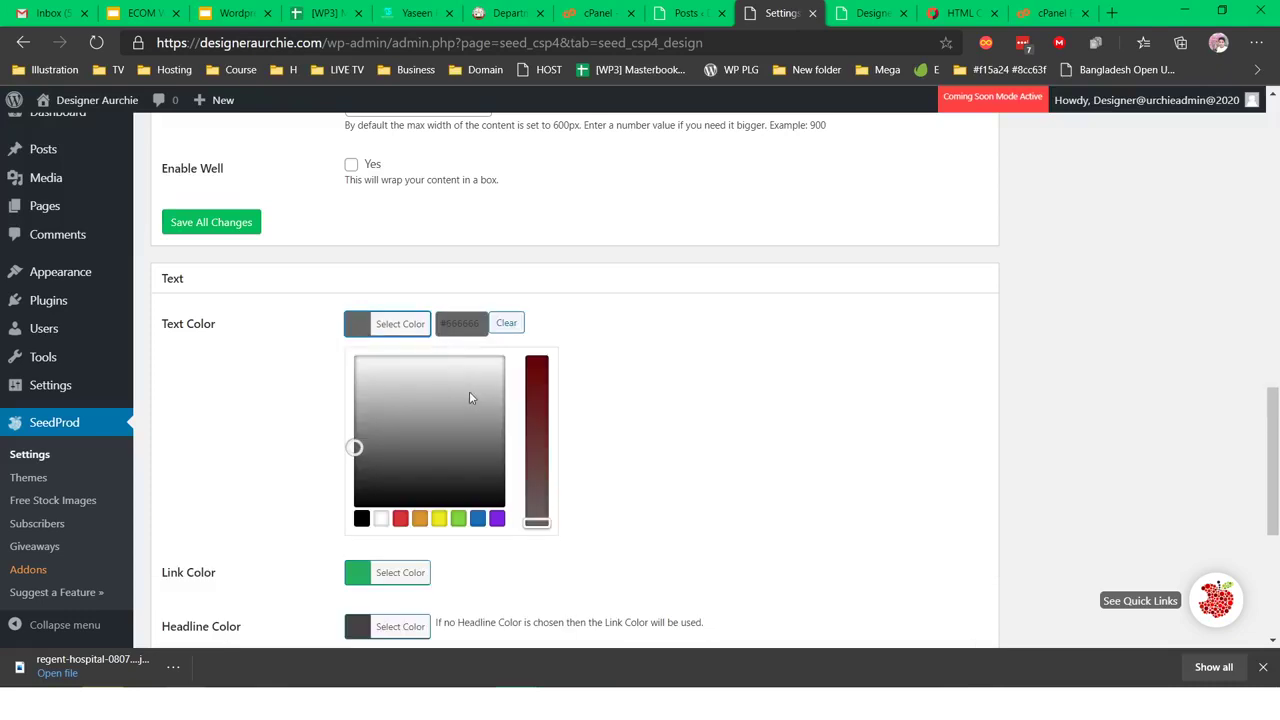
pyautogui.moveTo(467, 393); pyautogui.dragTo(406, 460)
pyautogui.click(400, 518)
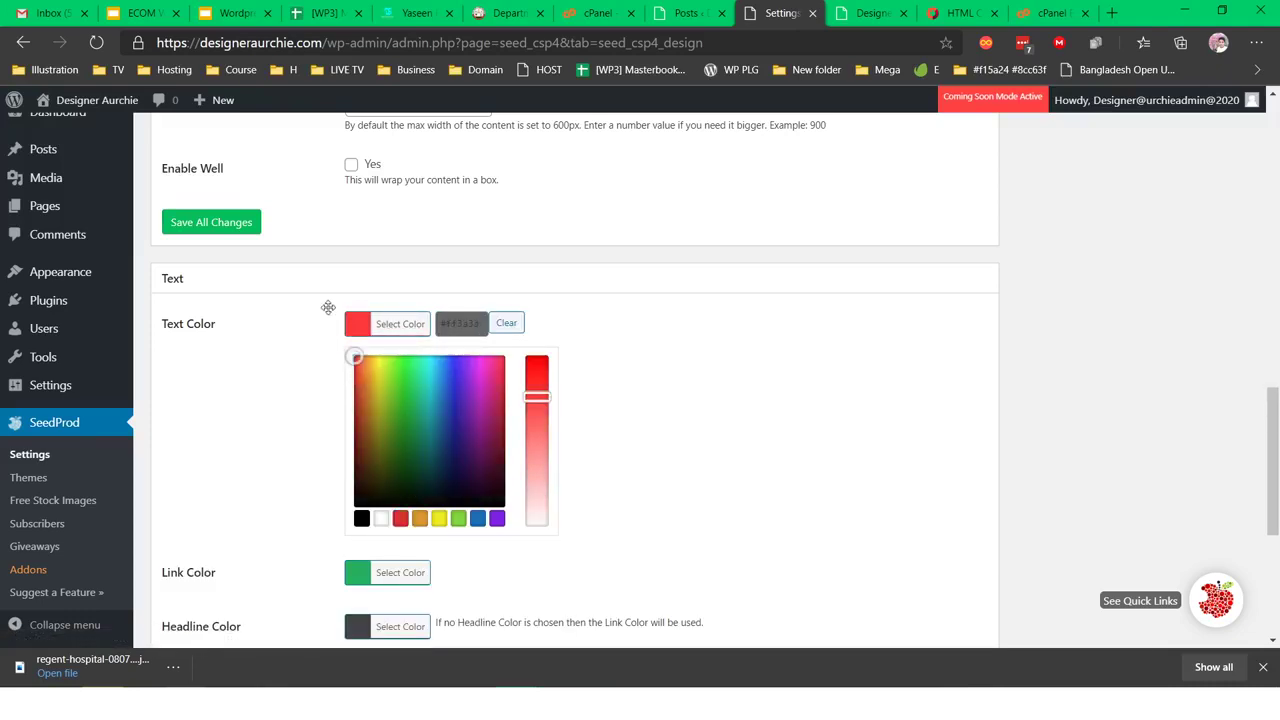
pyautogui.click(325, 308)
pyautogui.click(375, 331)
pyautogui.click(527, 366)
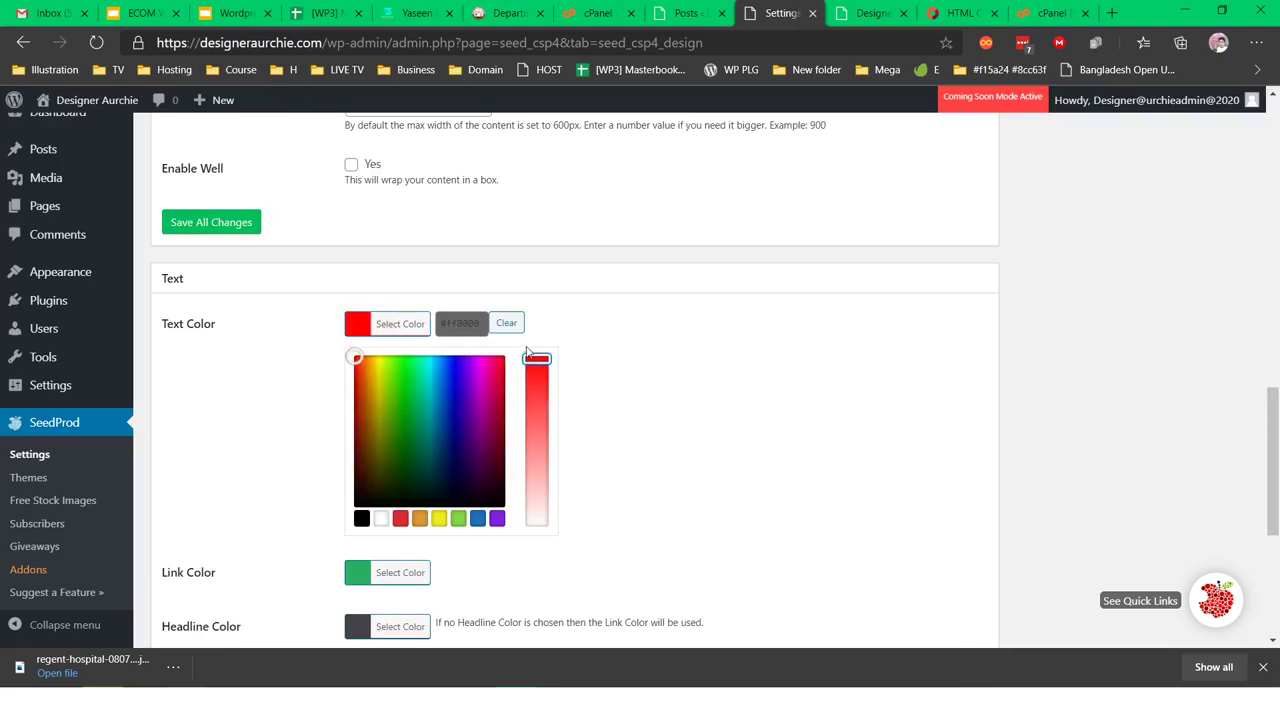
pyautogui.click(597, 357)
# Set the Link Color and Headline Color to red.
pyautogui.scroll(-1, 409, 400)
pyautogui.click(391, 296)
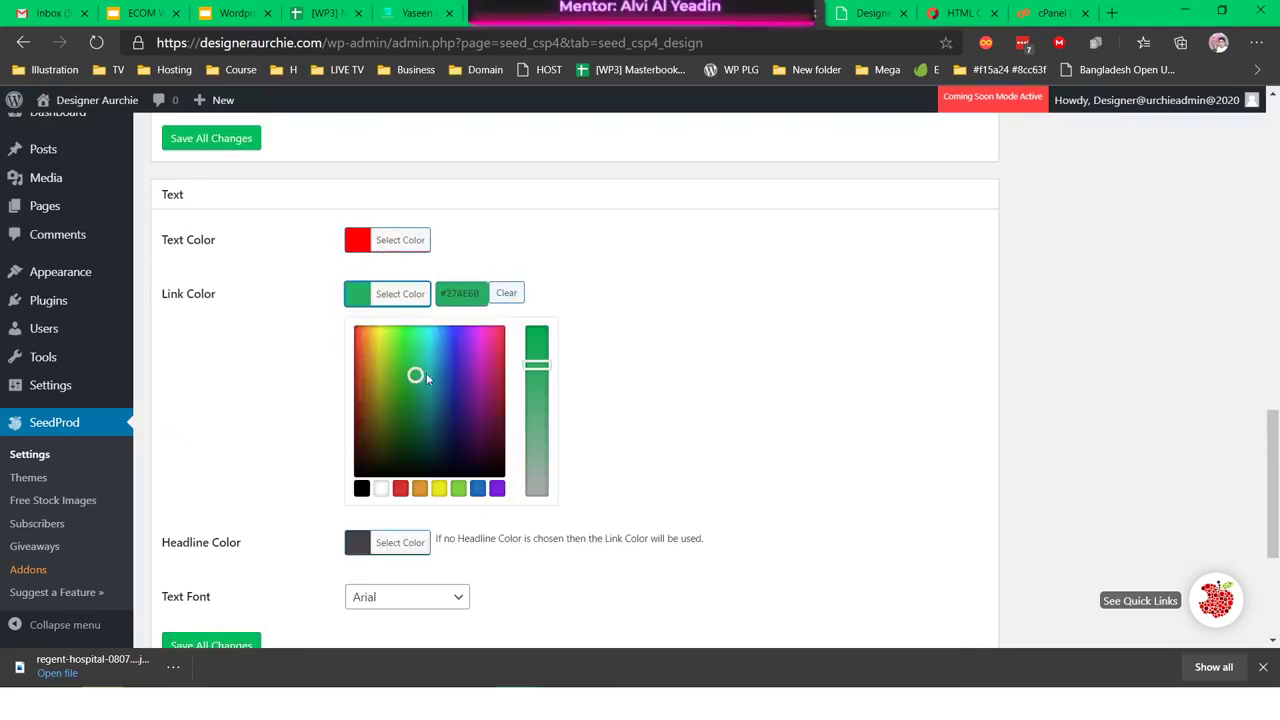
pyautogui.moveTo(427, 377); pyautogui.dragTo(311, 306)
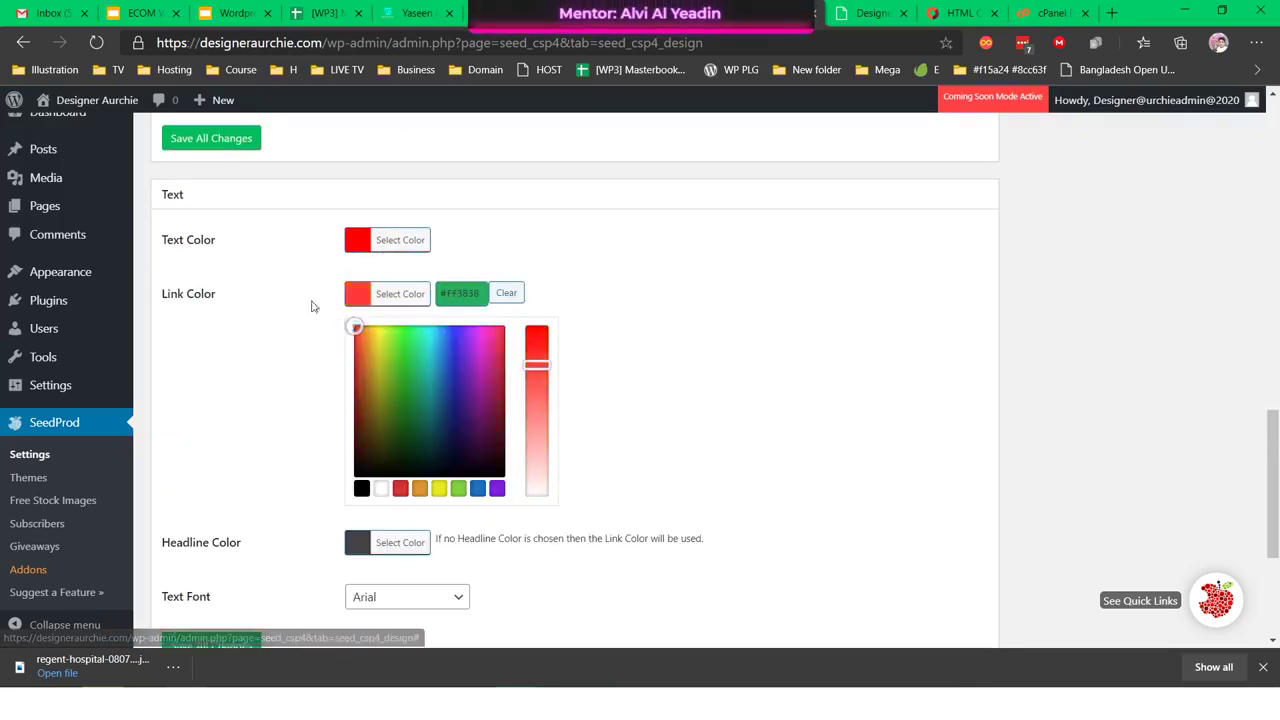
pyautogui.click(311, 306)
pyautogui.click(385, 347)
pyautogui.moveTo(403, 422); pyautogui.dragTo(351, 379)
pyautogui.click(351, 379)
pyautogui.click(392, 355)
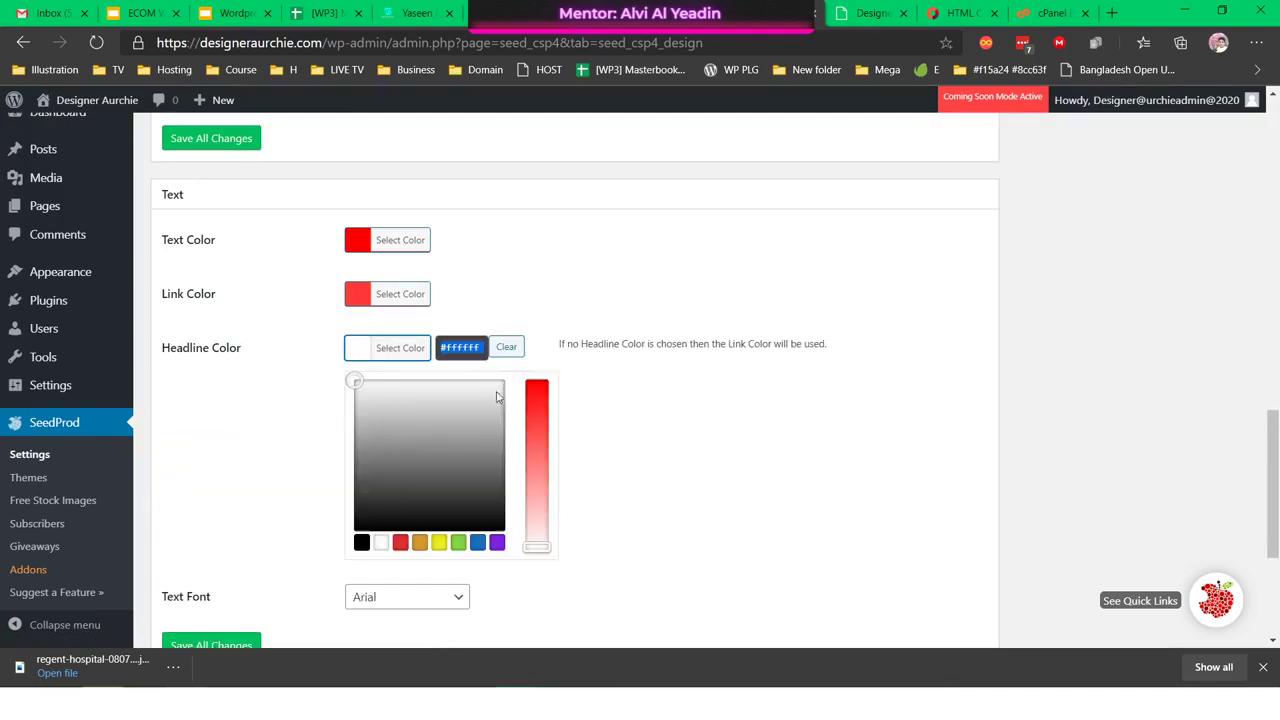
pyautogui.click(527, 400)
pyautogui.click(654, 394)
# Choose Times New Roman as the Text Font and save all changes.
pyautogui.scroll(-1, 427, 332)
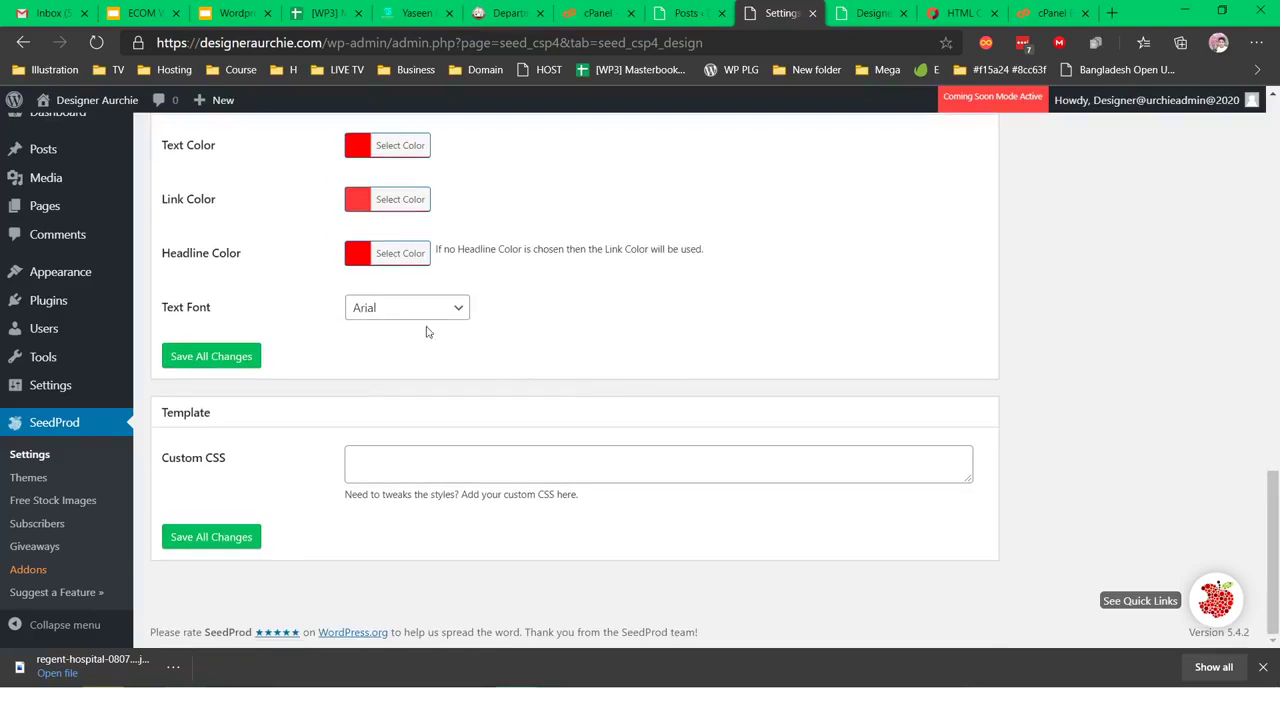
pyautogui.click(377, 307)
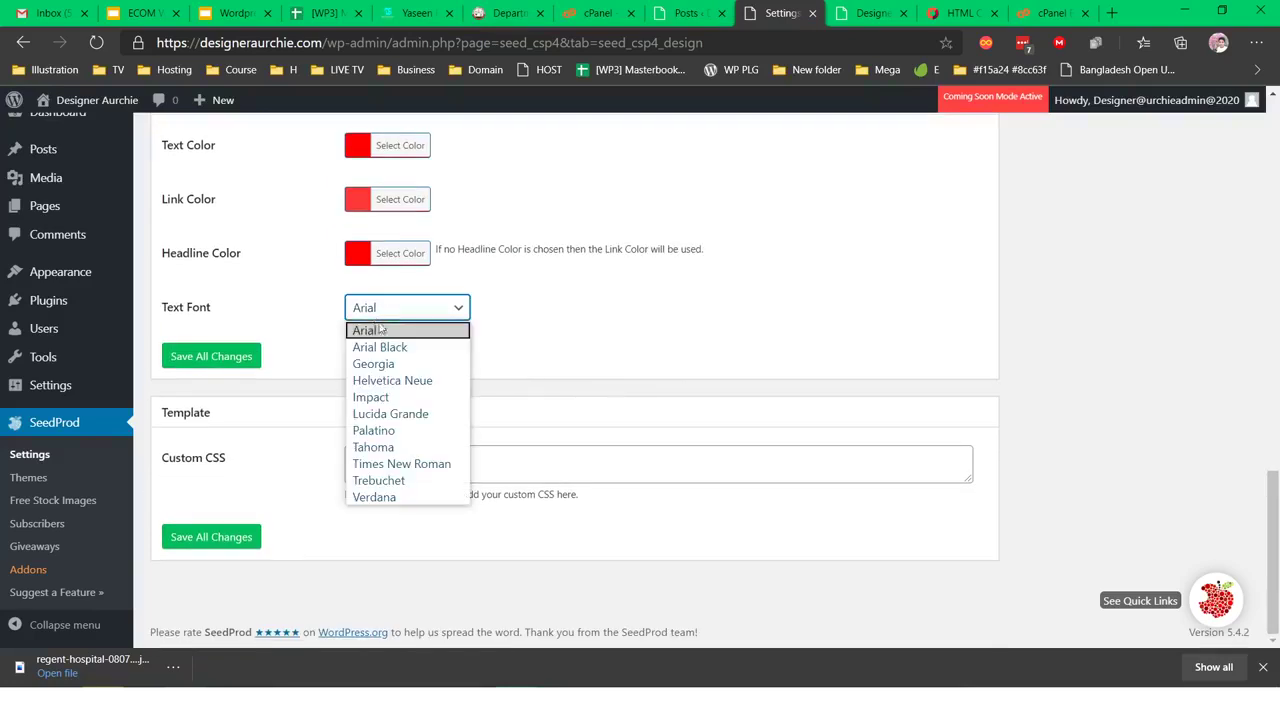
pyautogui.click(390, 470)
pyautogui.click(206, 540)
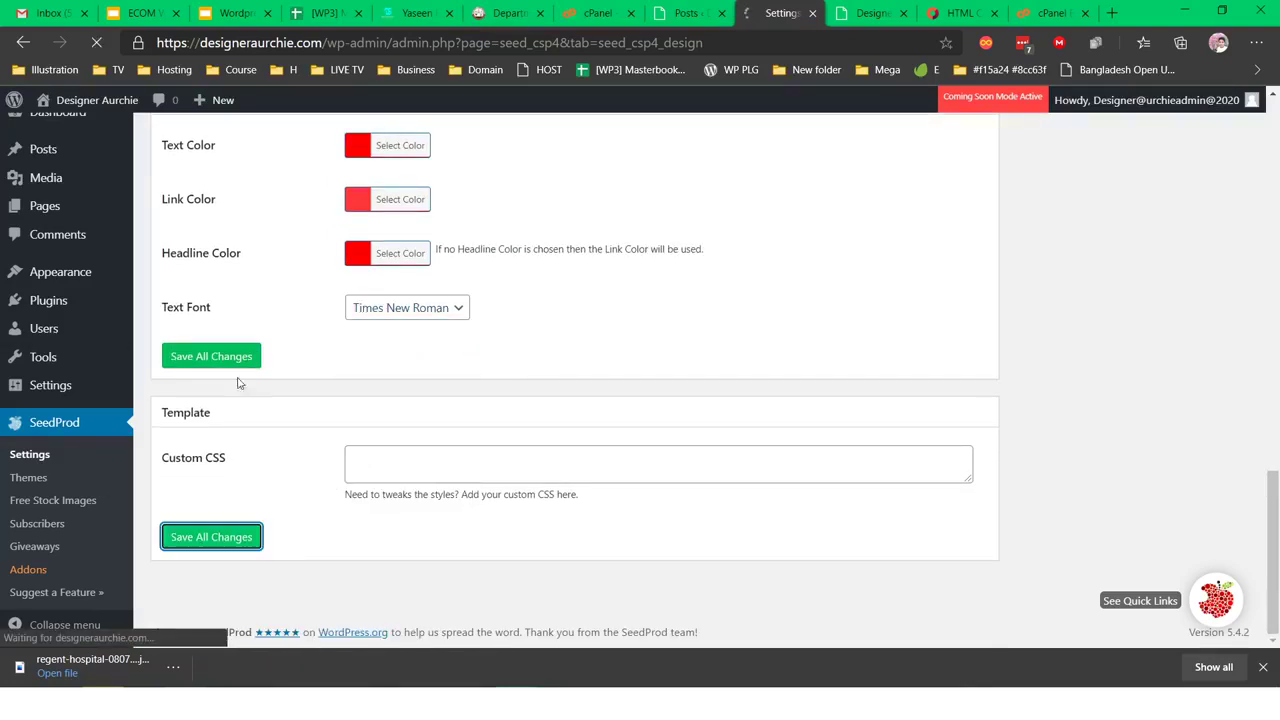
pyautogui.click(203, 363)
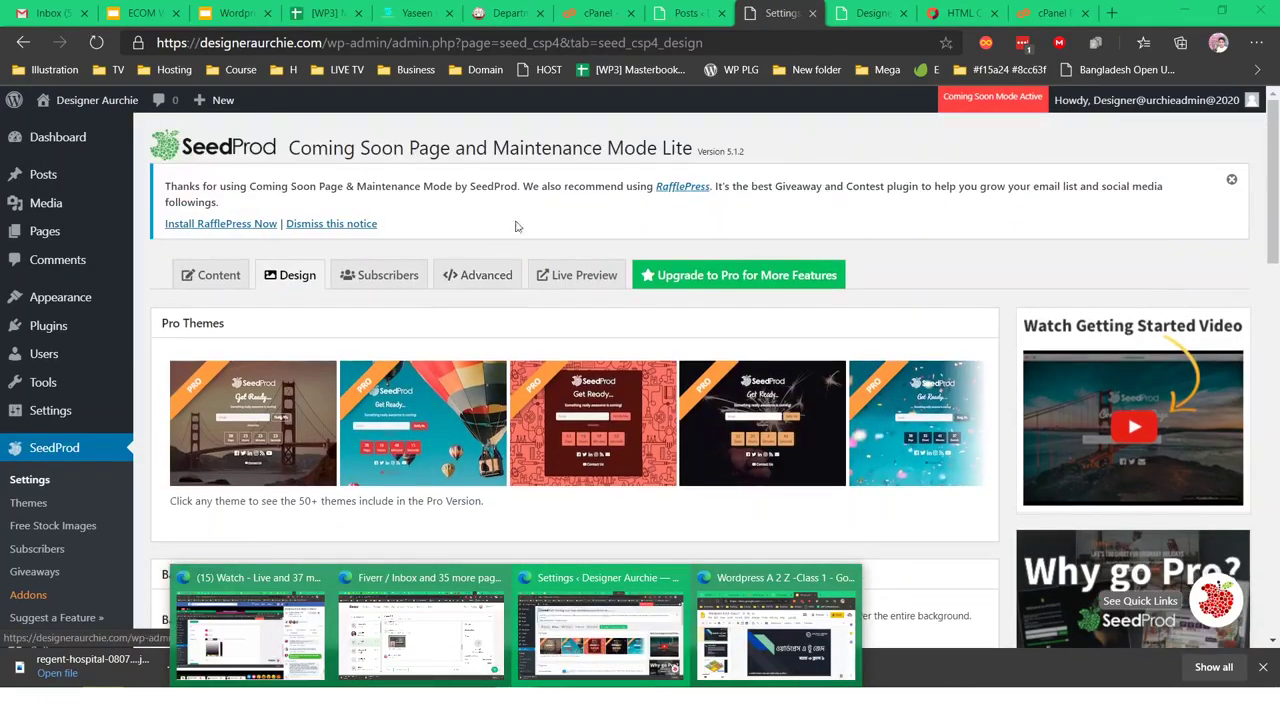
# Open the site's Visit Site link in an InPrivate window.
pyautogui.moveTo(80, 105)
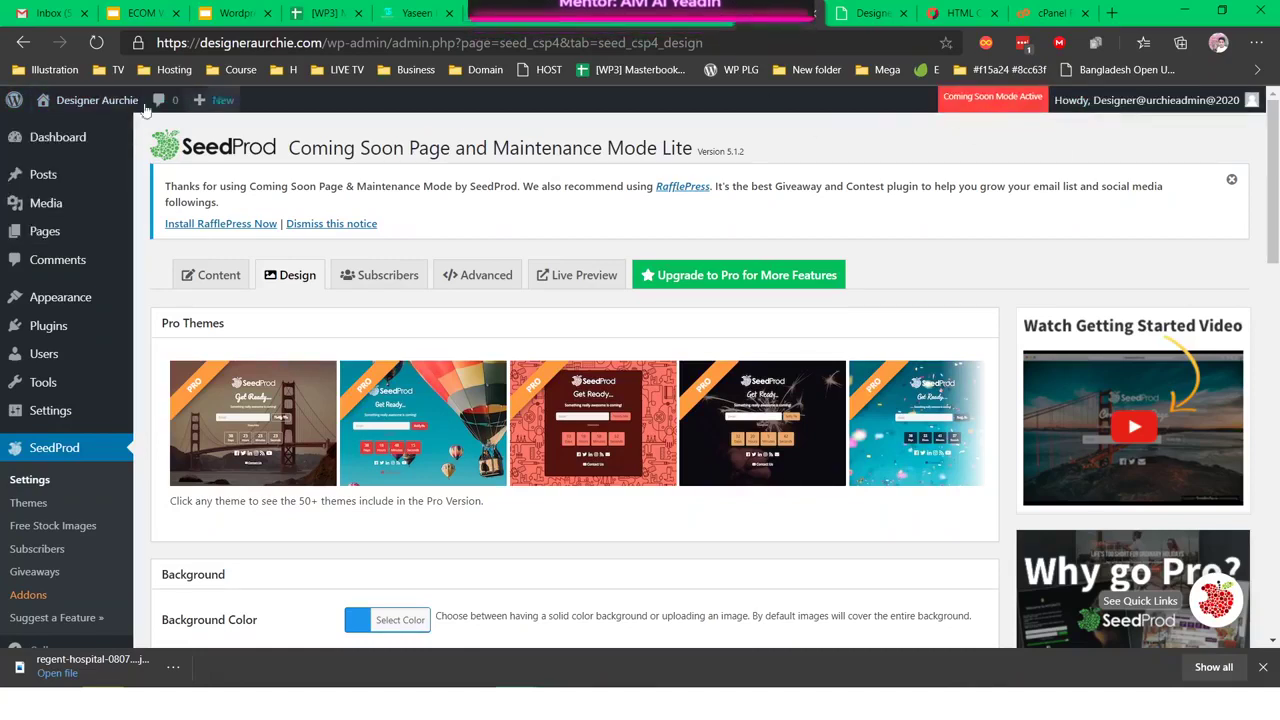
pyautogui.moveTo(12, 107)
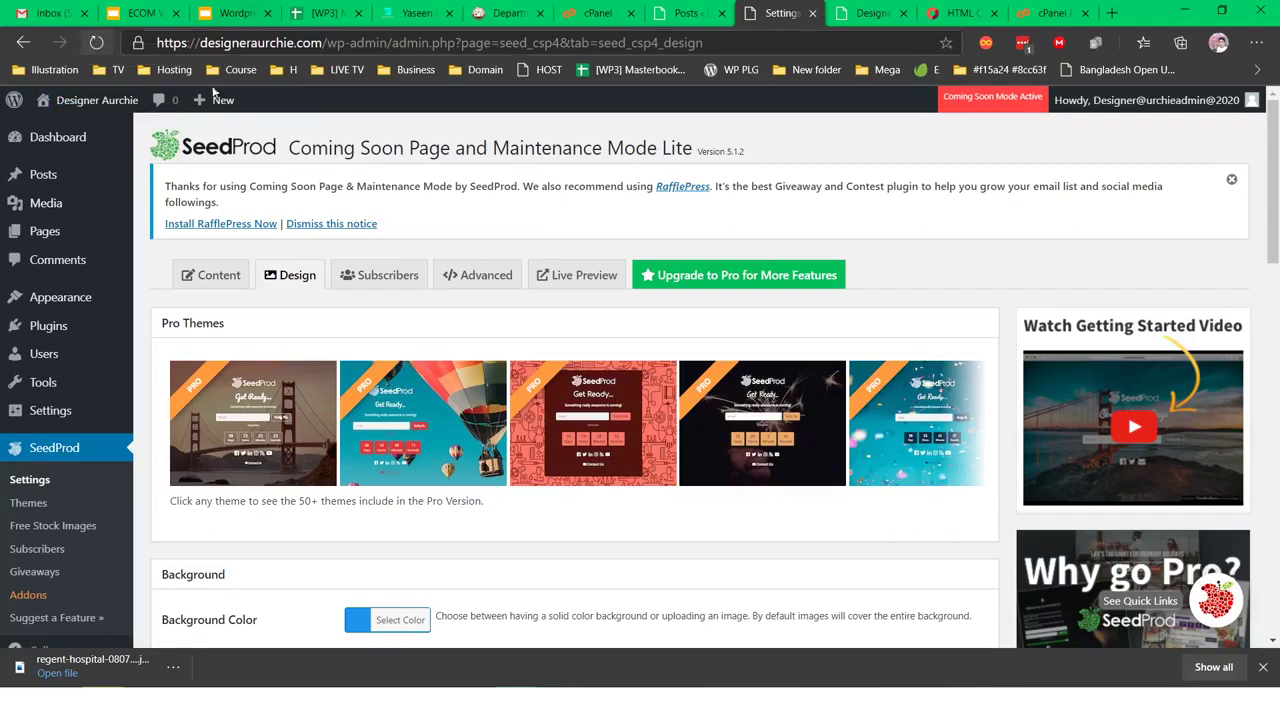
pyautogui.click(384, 10)
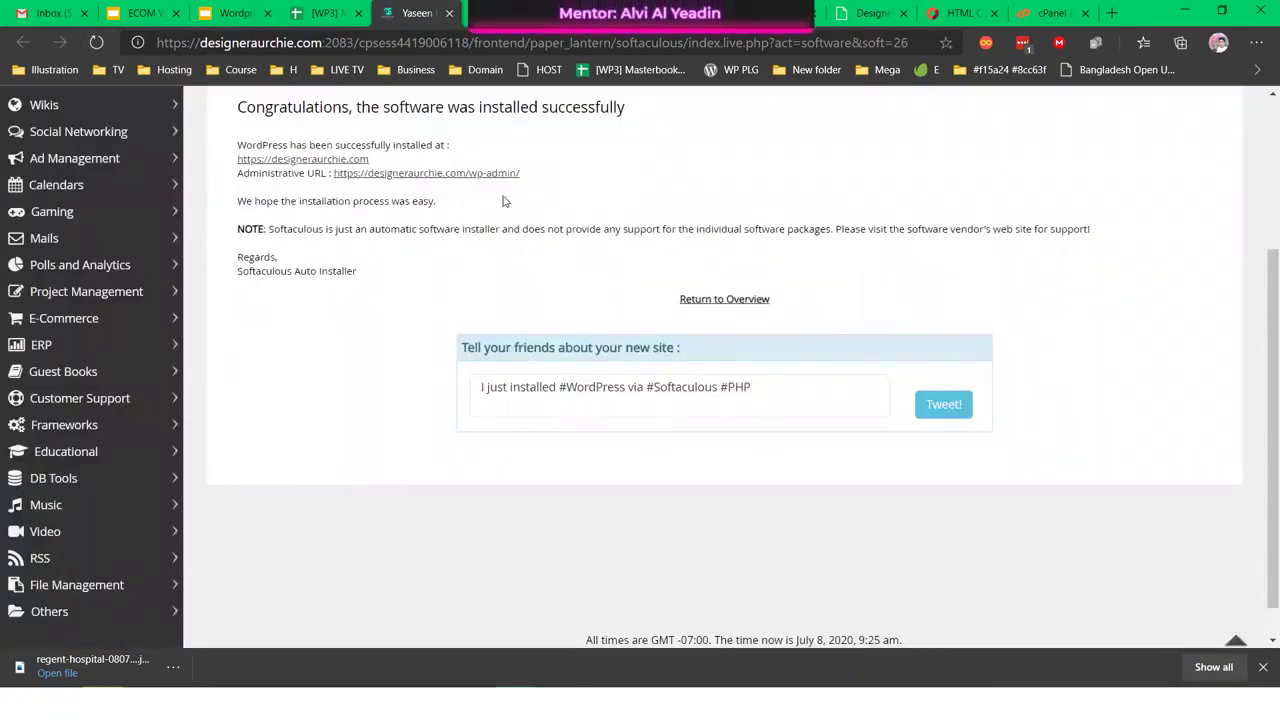
pyautogui.hotkey('ctrl', 'shift', 'Tab')
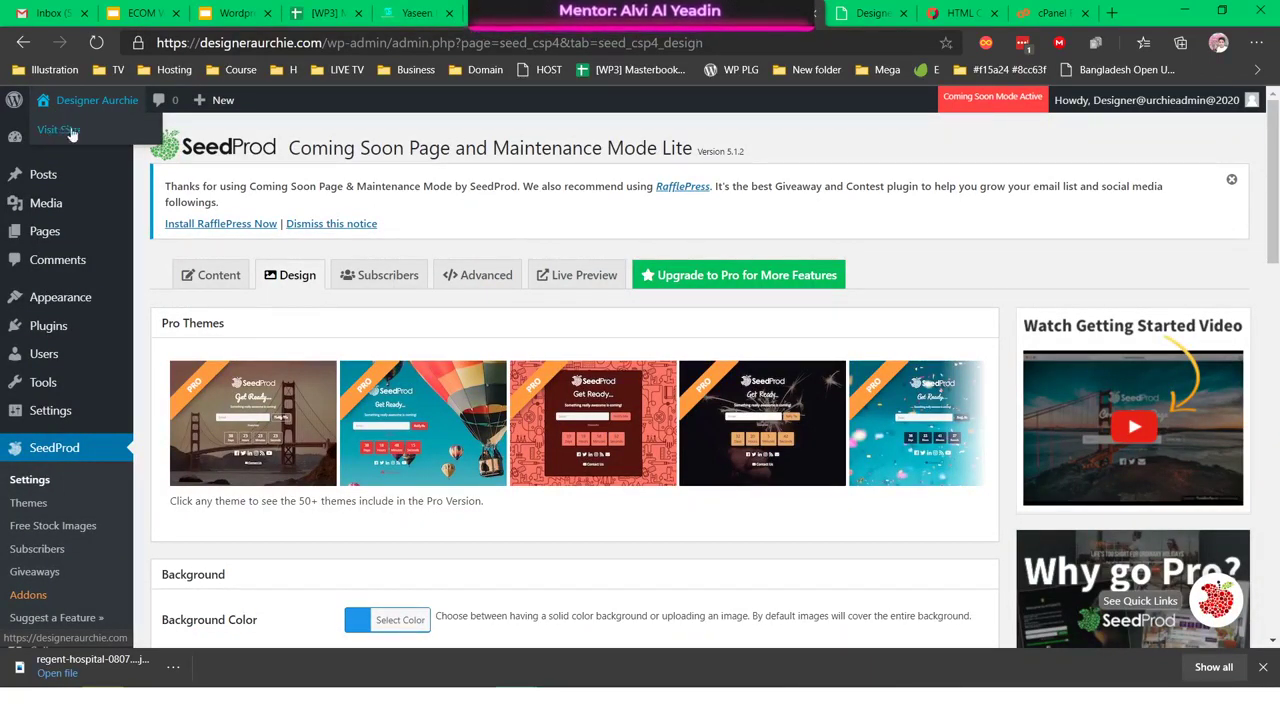
pyautogui.rightClick(50, 128)
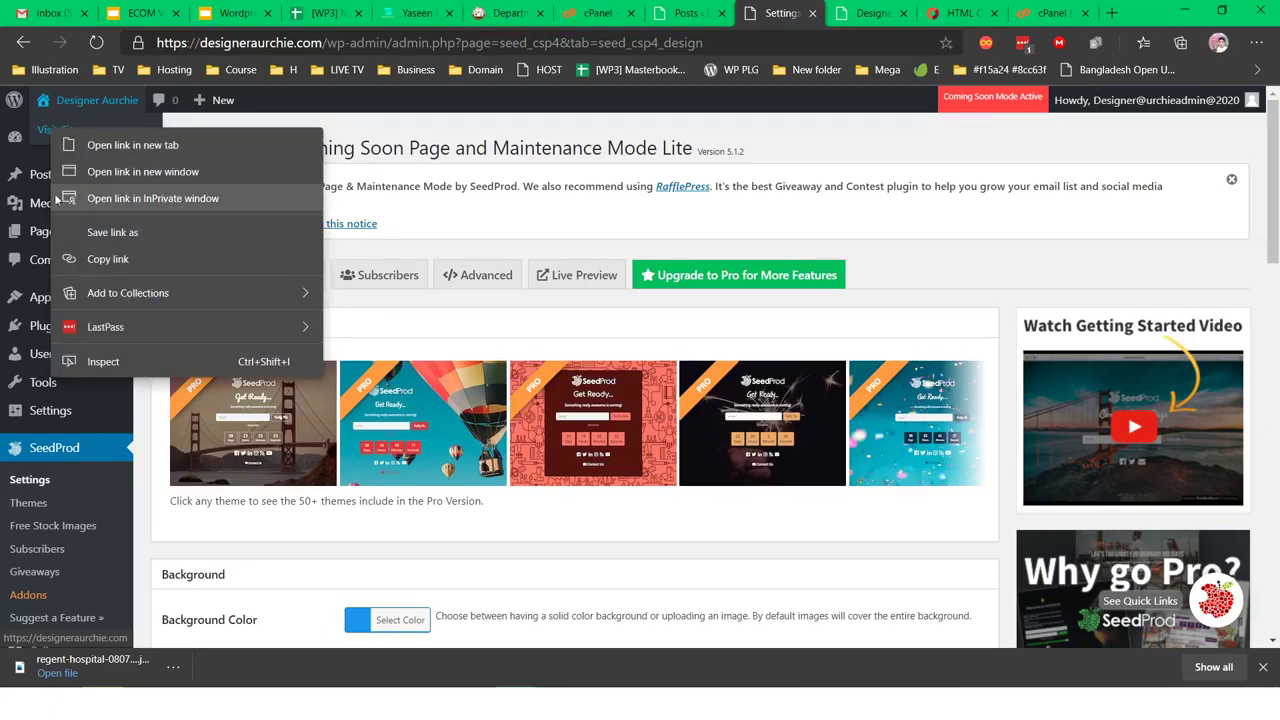
pyautogui.click(69, 198)
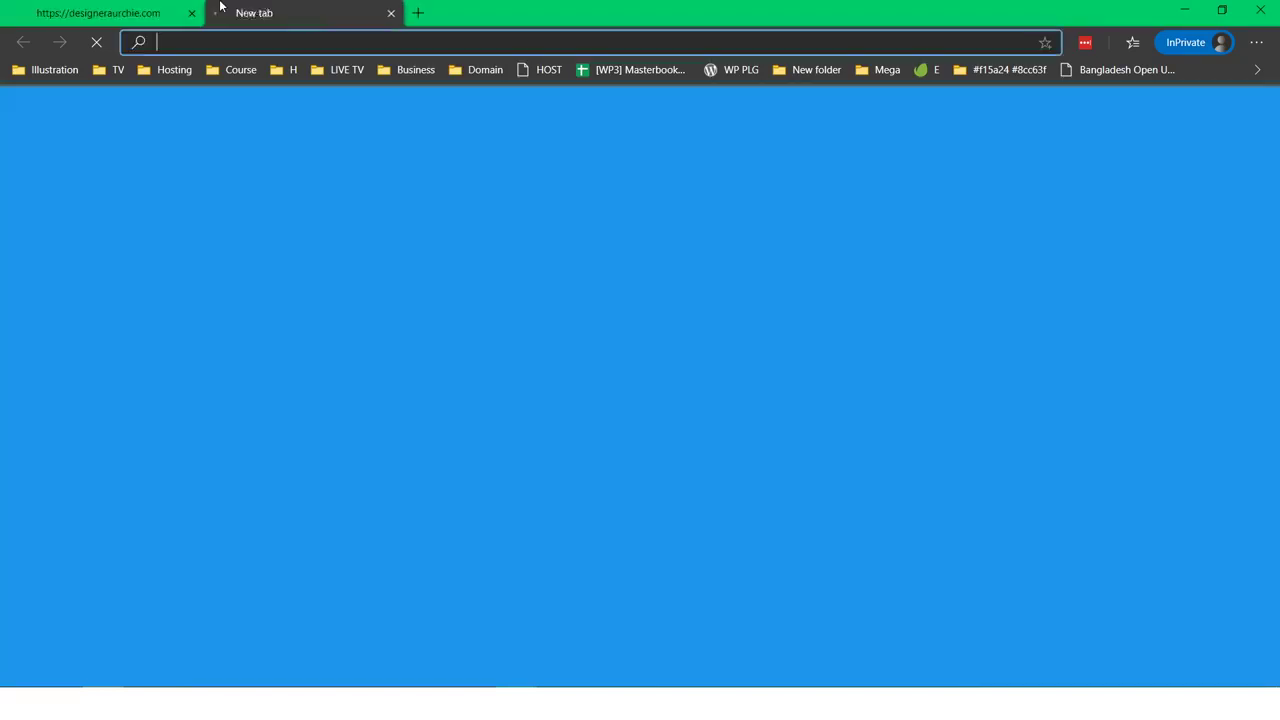
# Search Google in a new tab for 'natural walpaper'.
pyautogui.click(219, 8)
pyautogui.write('nature')
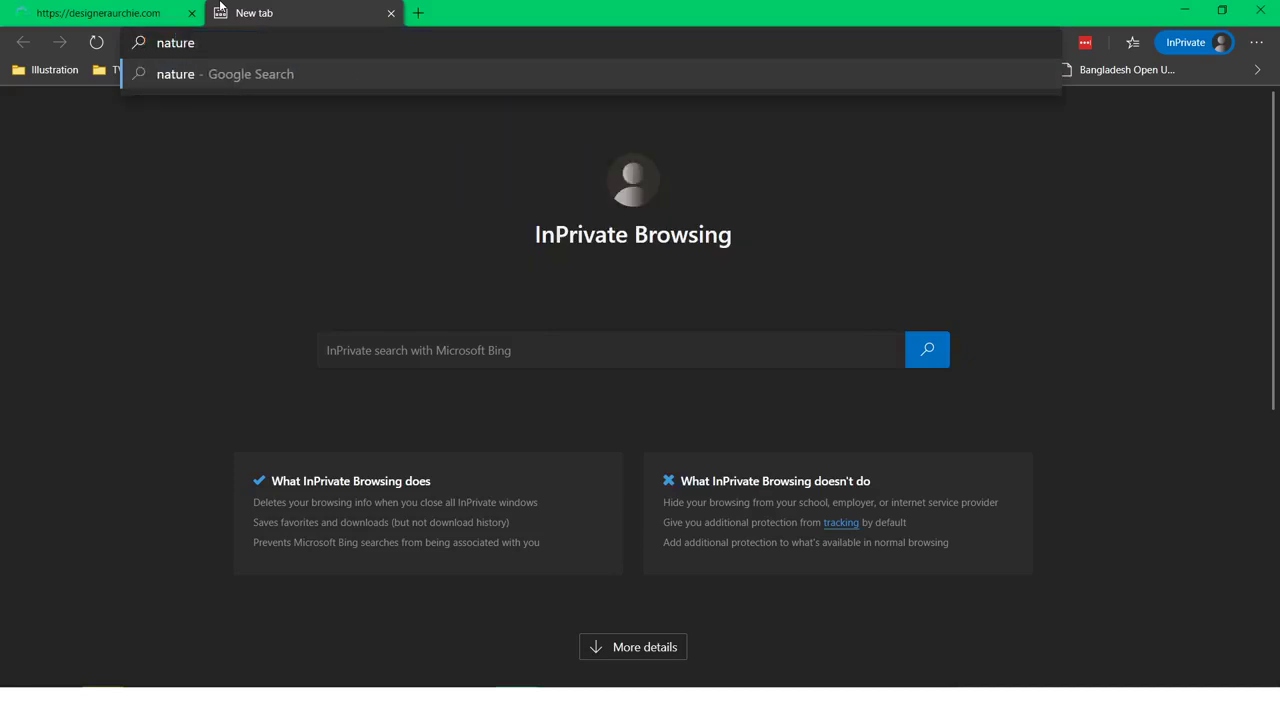
pyautogui.press('BackSpace')
pyautogui.write('al wa')
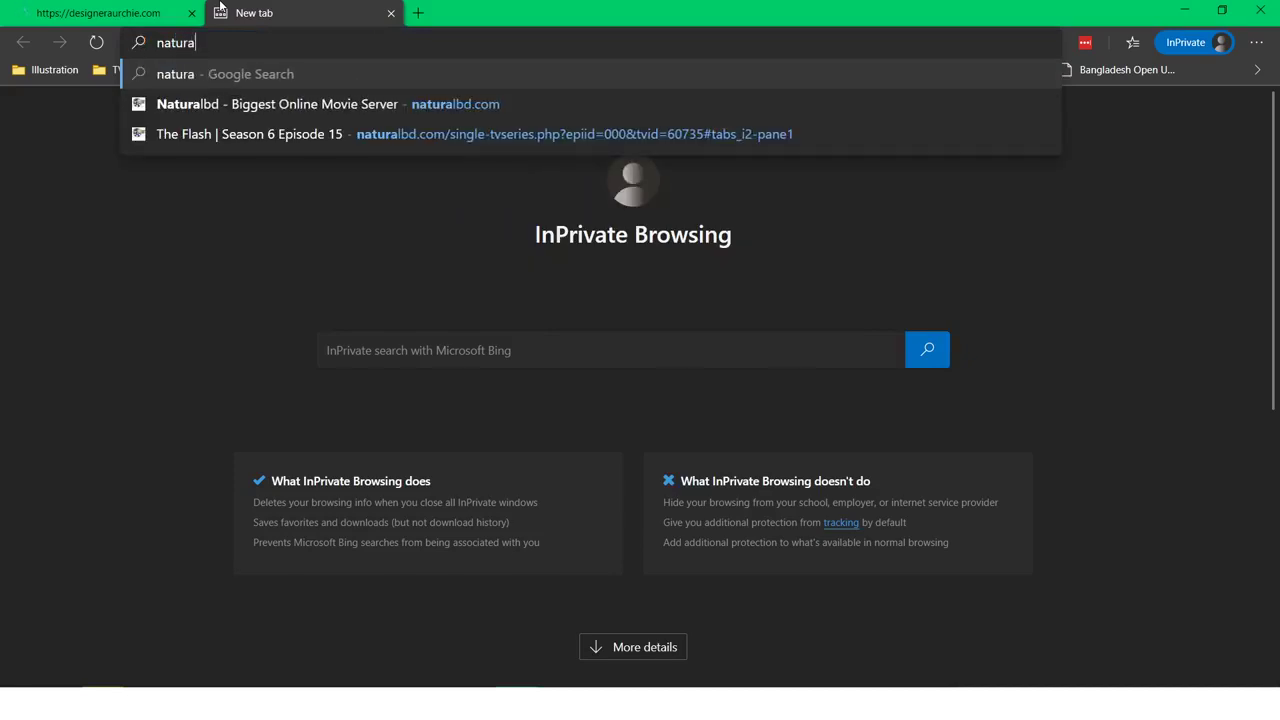
pyautogui.write('lp')
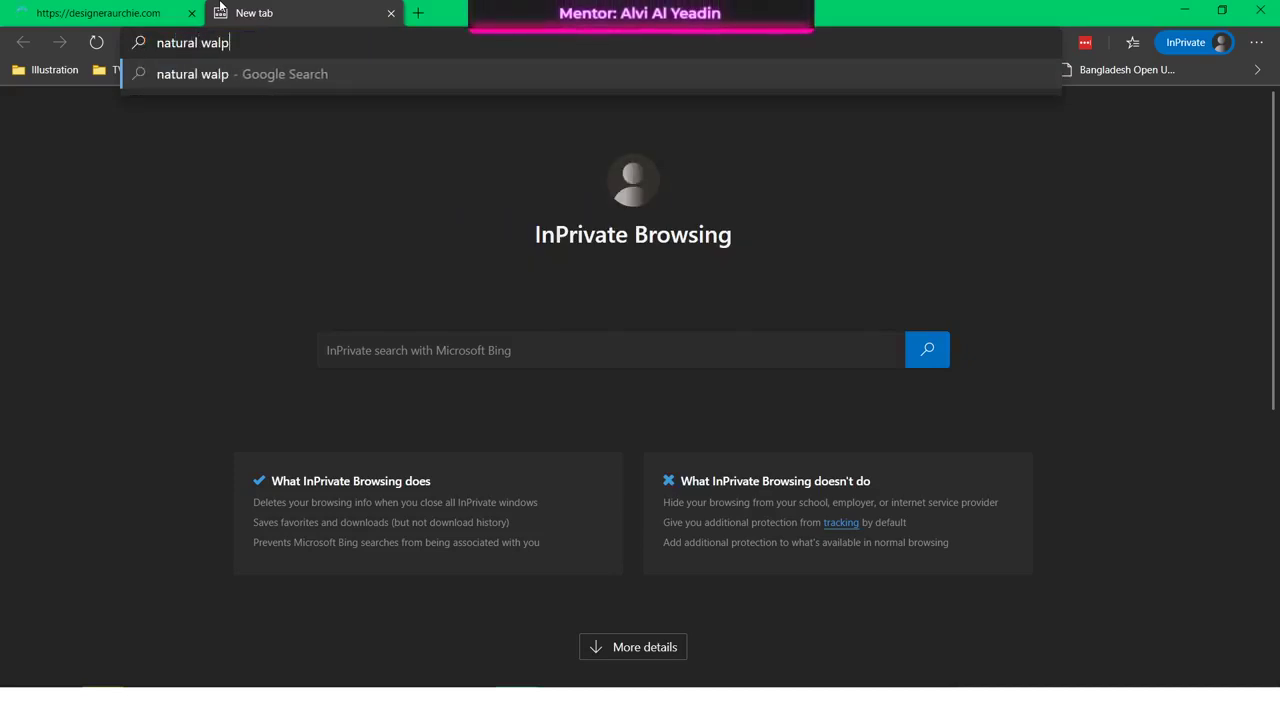
pyautogui.write('aper')
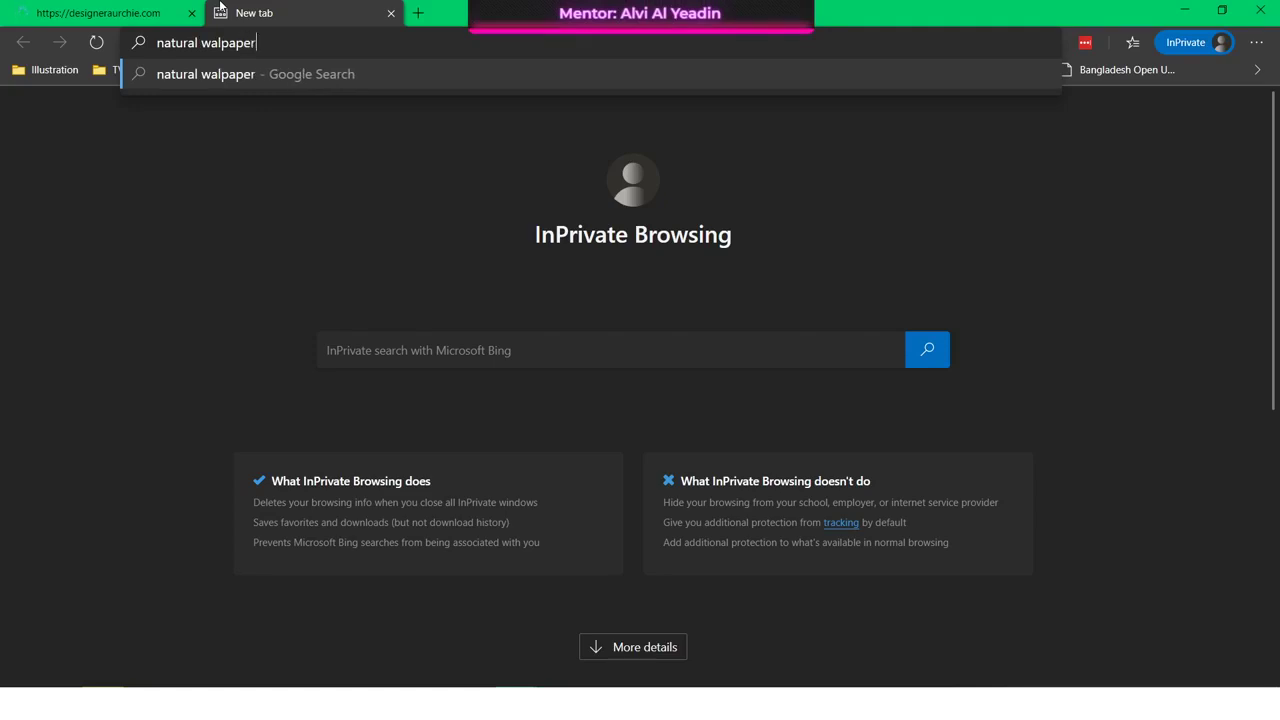
pyautogui.press('Return')
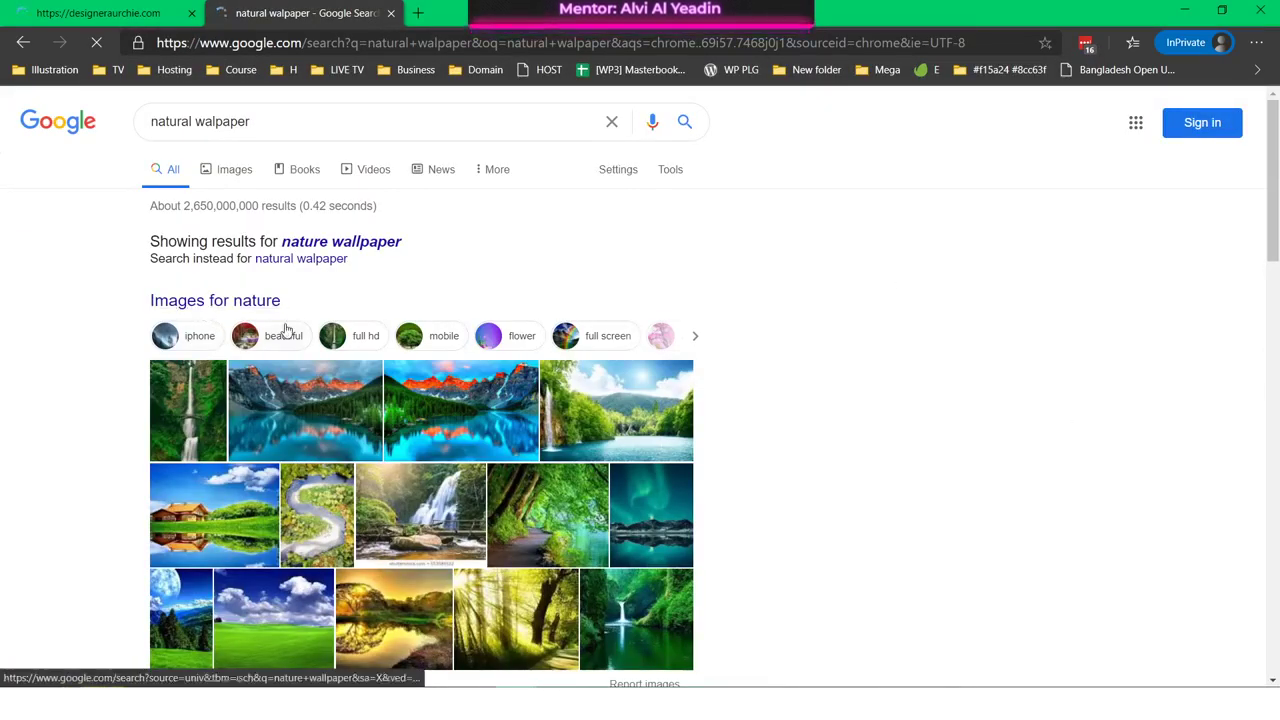
# From the image results, save the Pexels mountain-lake wallpaper to the computer.
pyautogui.click(292, 340)
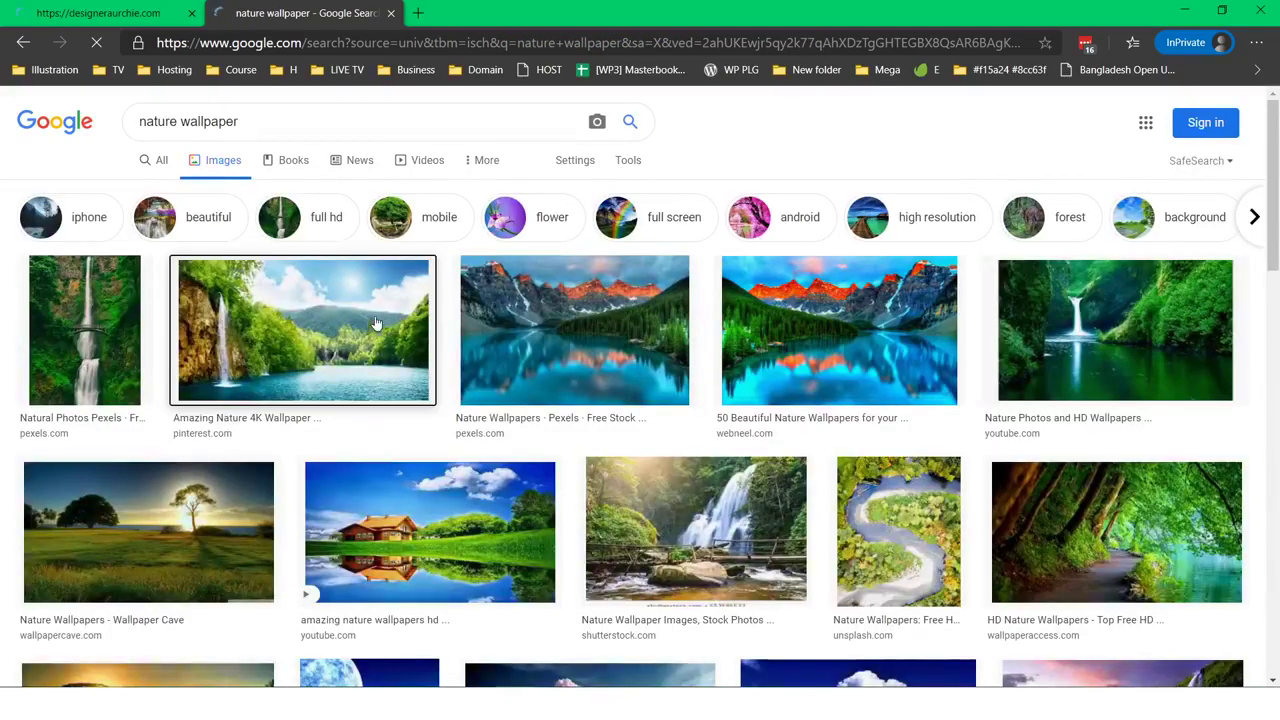
pyautogui.click(404, 304)
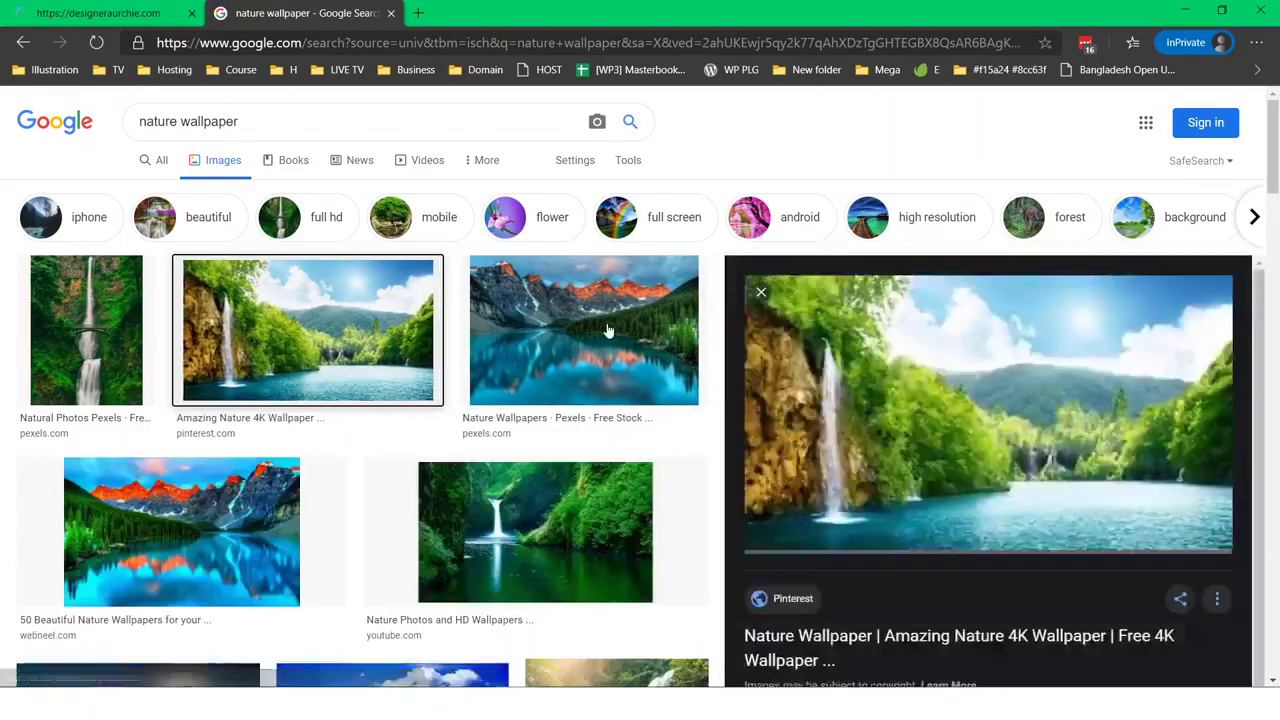
pyautogui.click(600, 330)
pyautogui.click(590, 175)
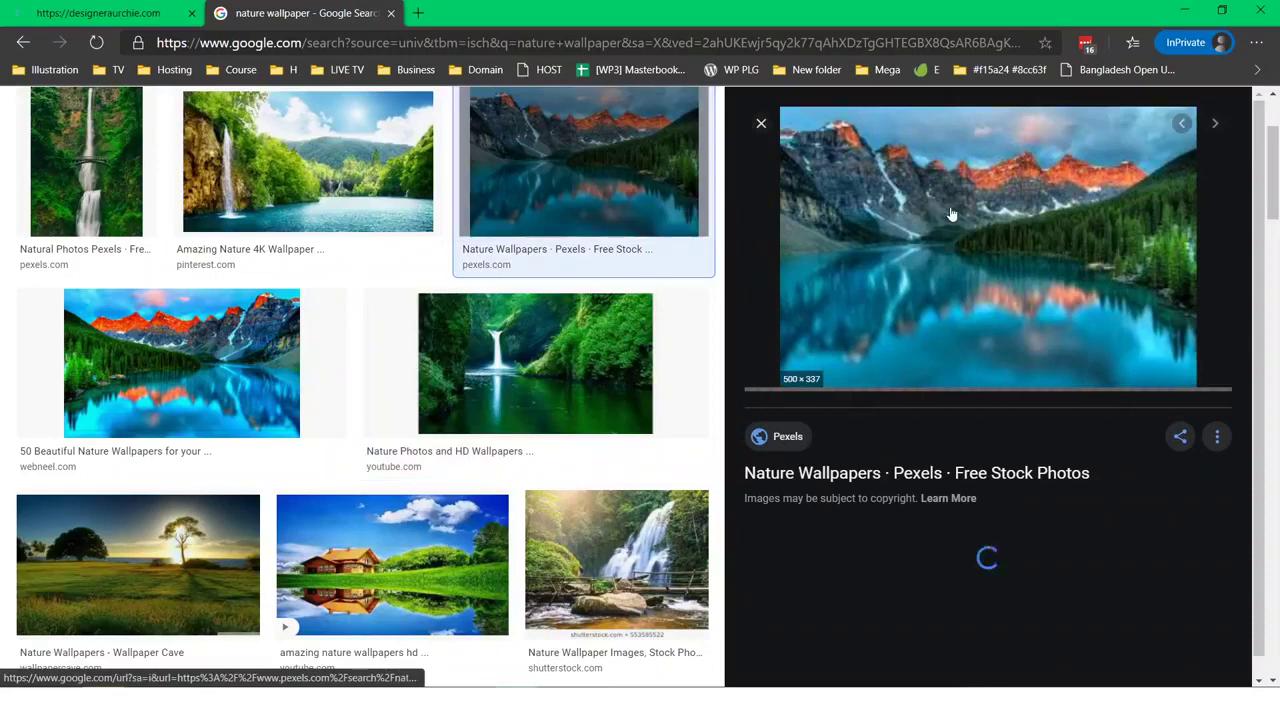
pyautogui.rightClick(837, 248)
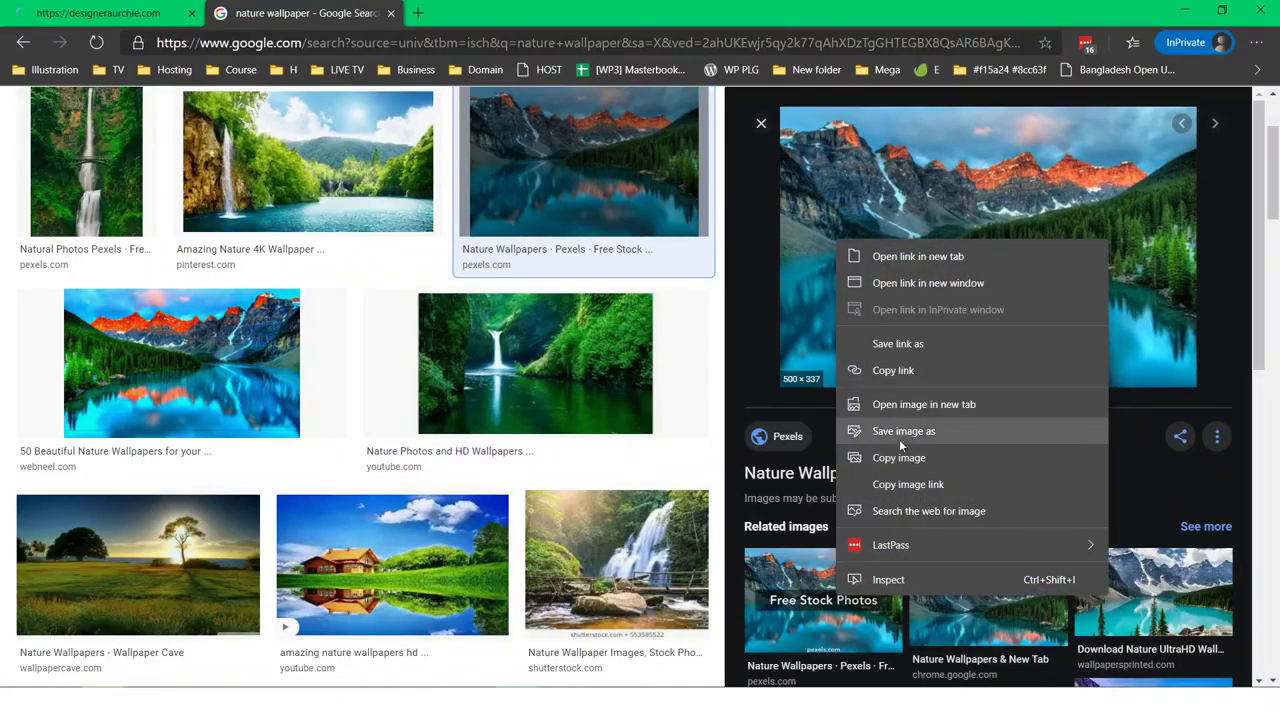
pyautogui.click(903, 431)
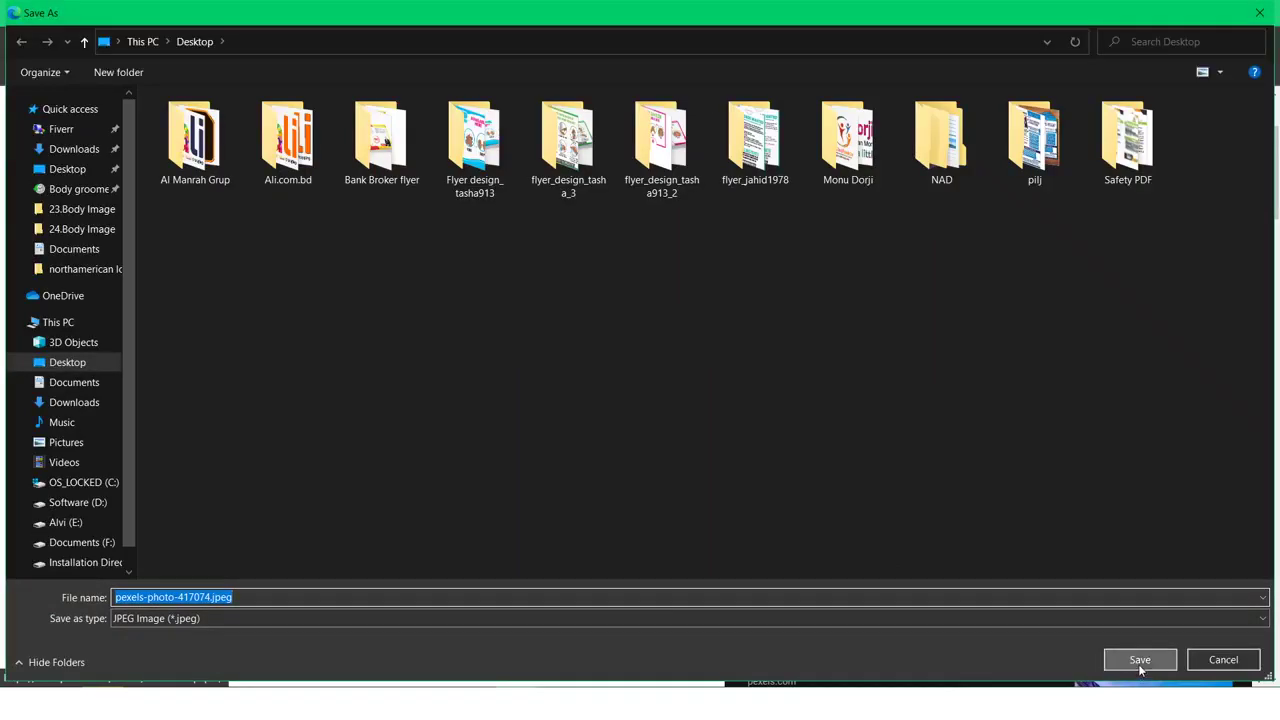
pyautogui.click(1138, 661)
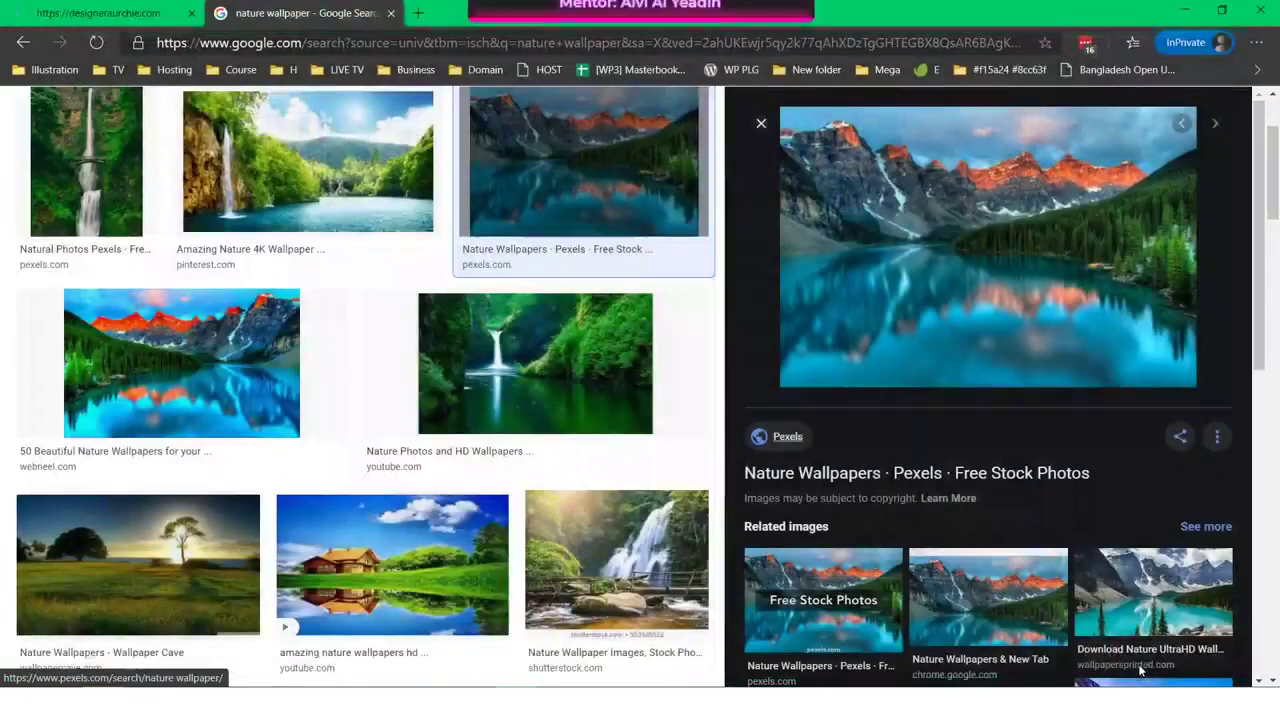
# Clear the blue background colour in SeedProd's Design settings.
pyautogui.click(147, 8)
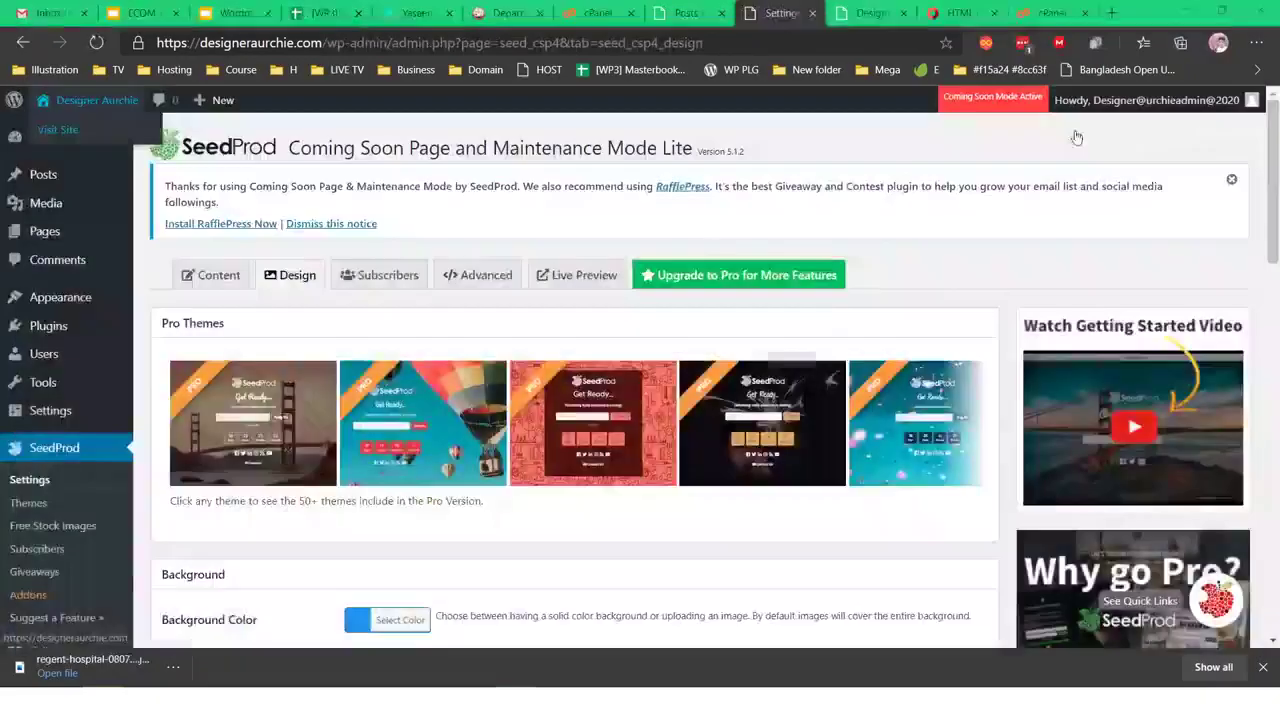
pyautogui.click(1180, 9)
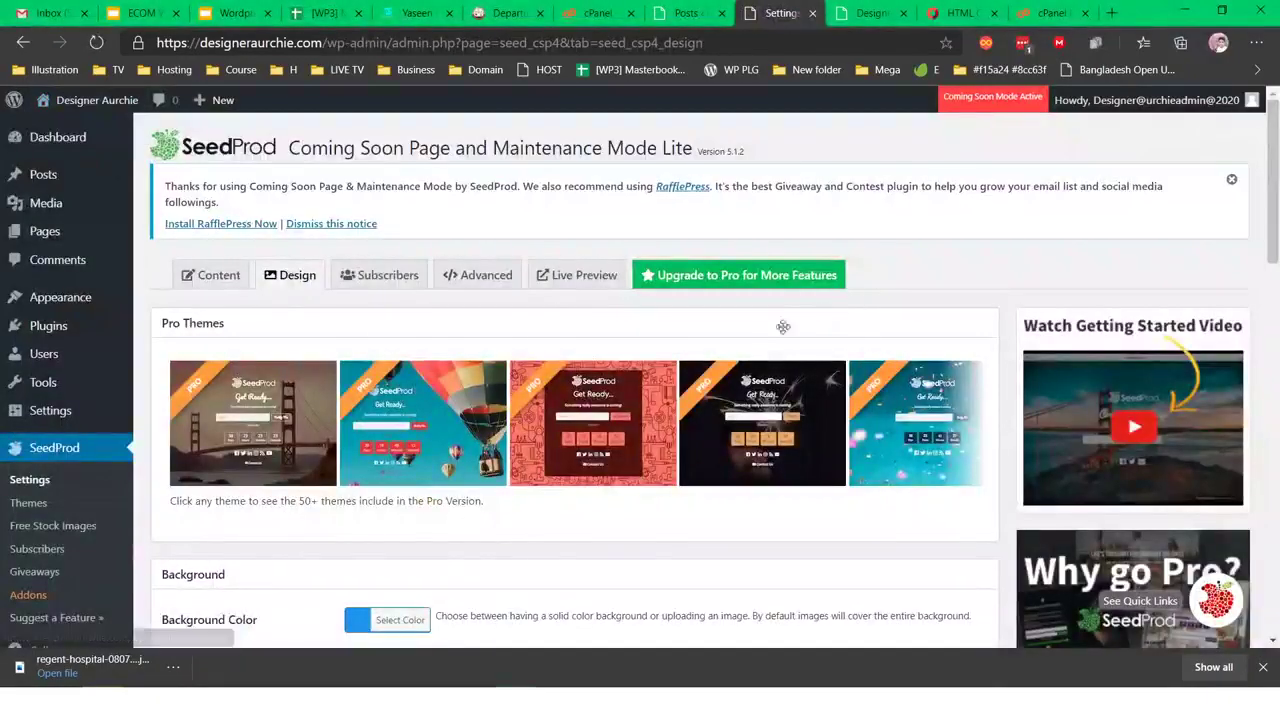
pyautogui.scroll(-5, 783, 327)
pyautogui.scroll(2, 374, 205)
pyautogui.click(374, 200)
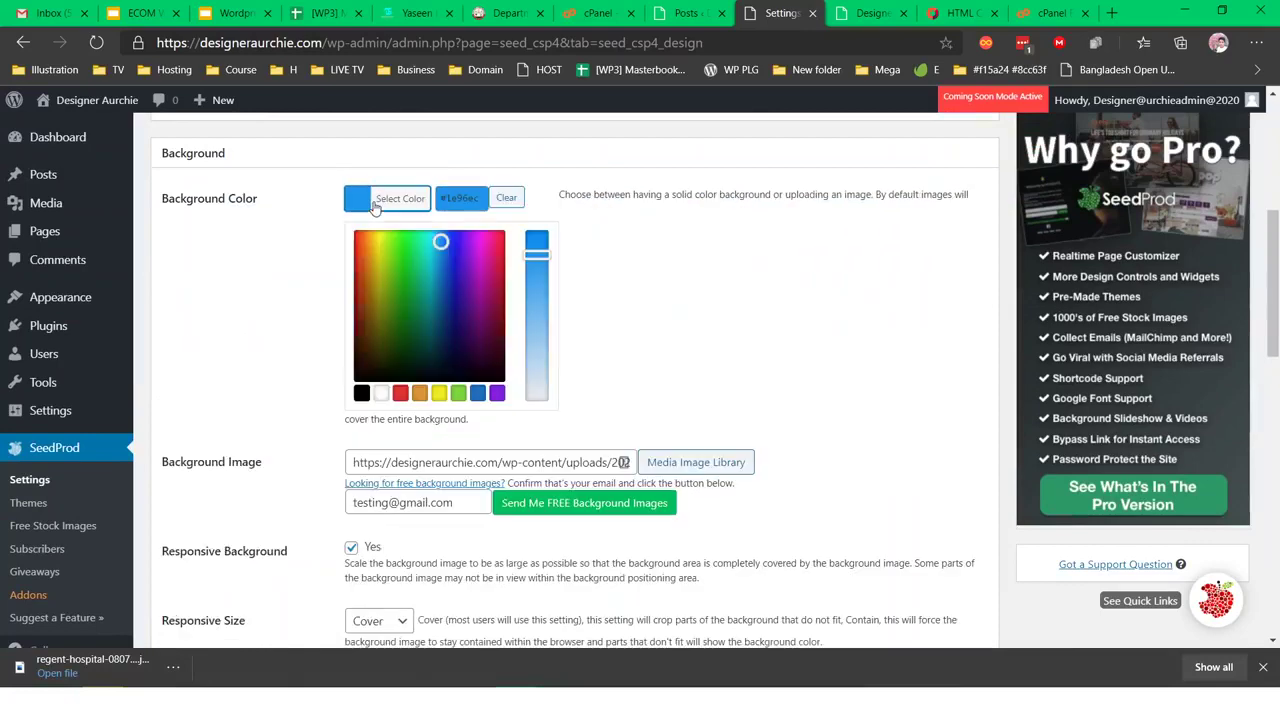
pyautogui.click(503, 198)
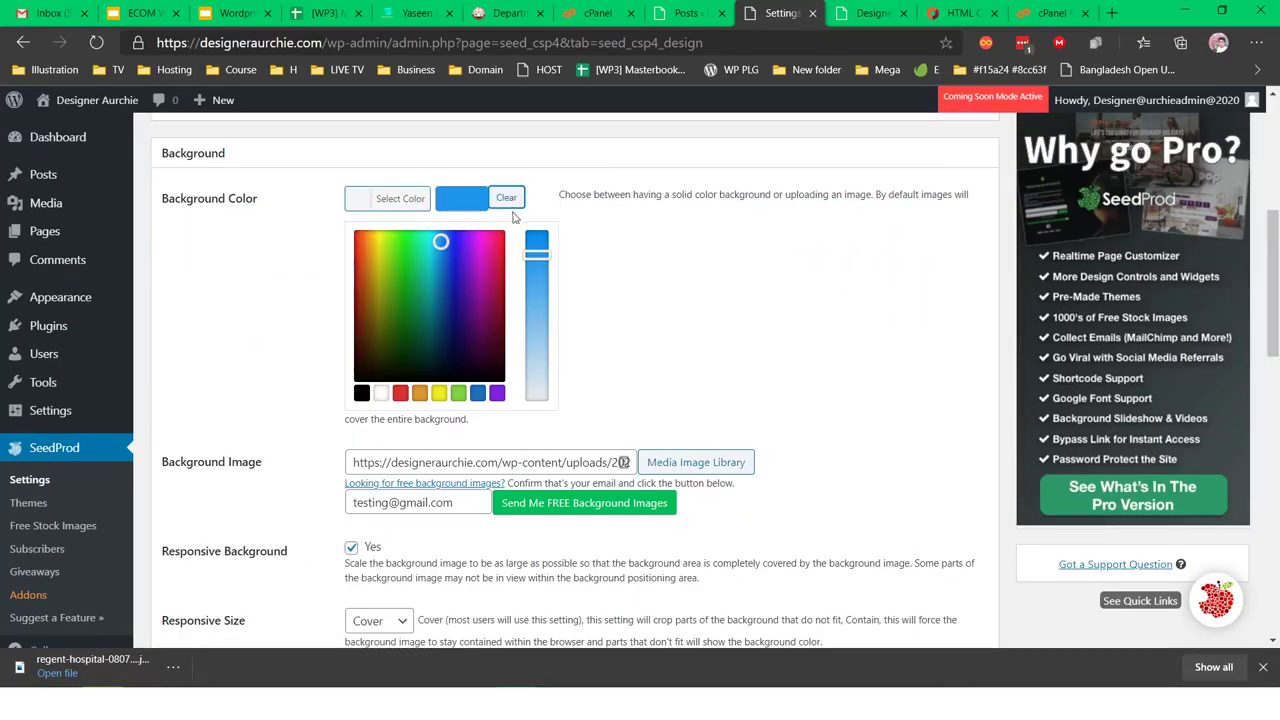
pyautogui.click(530, 203)
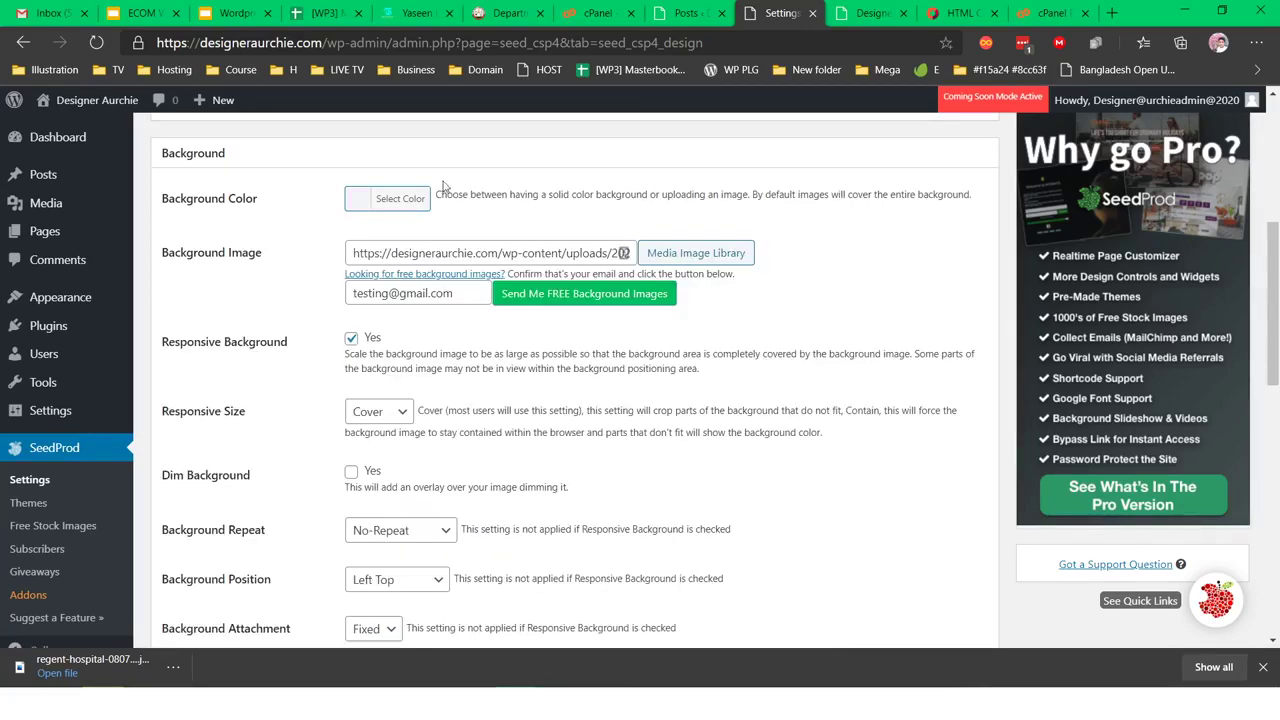
# Choose a dark background colour and bring up the media library for the background image.
pyautogui.click(395, 198)
pyautogui.click(420, 360)
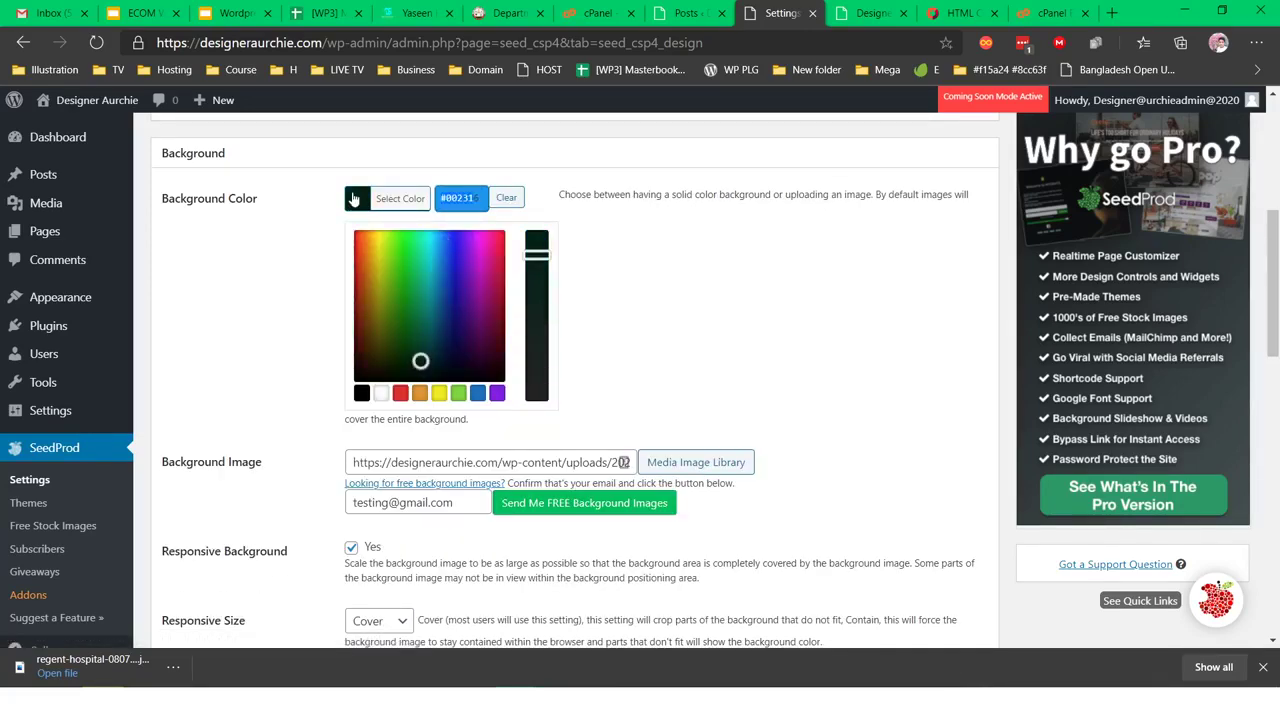
pyautogui.click(353, 199)
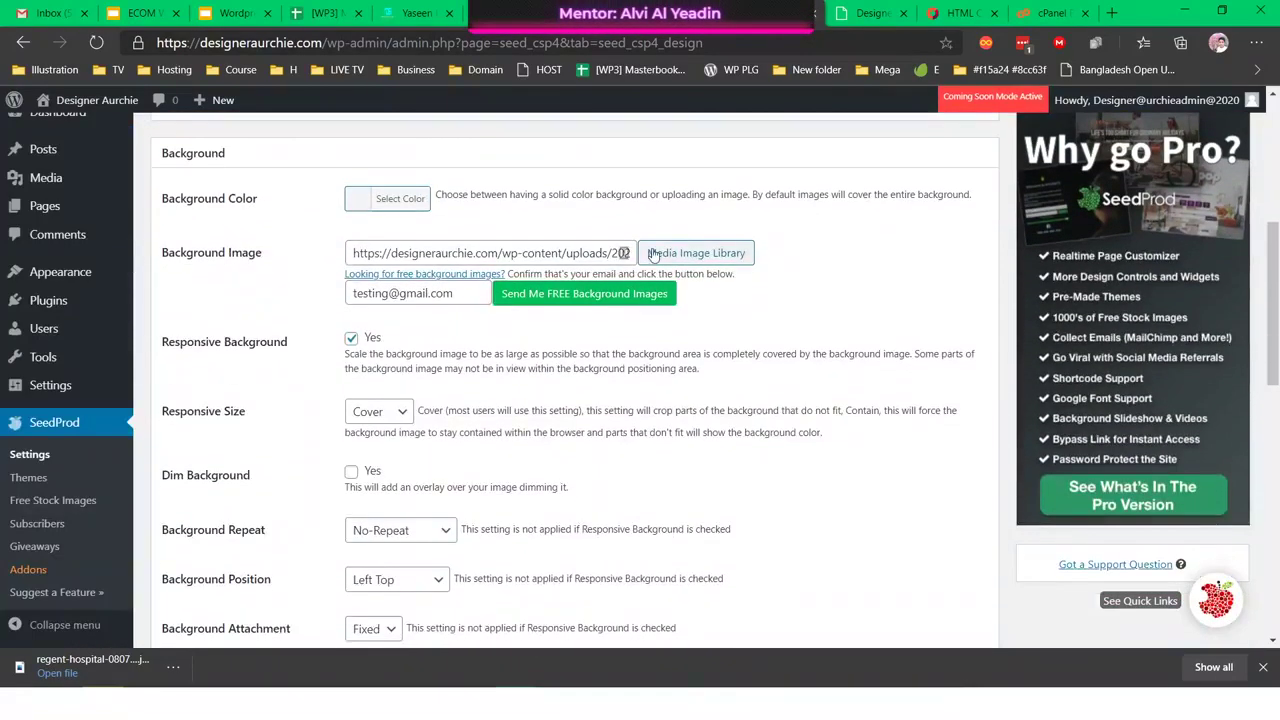
pyautogui.click(653, 256)
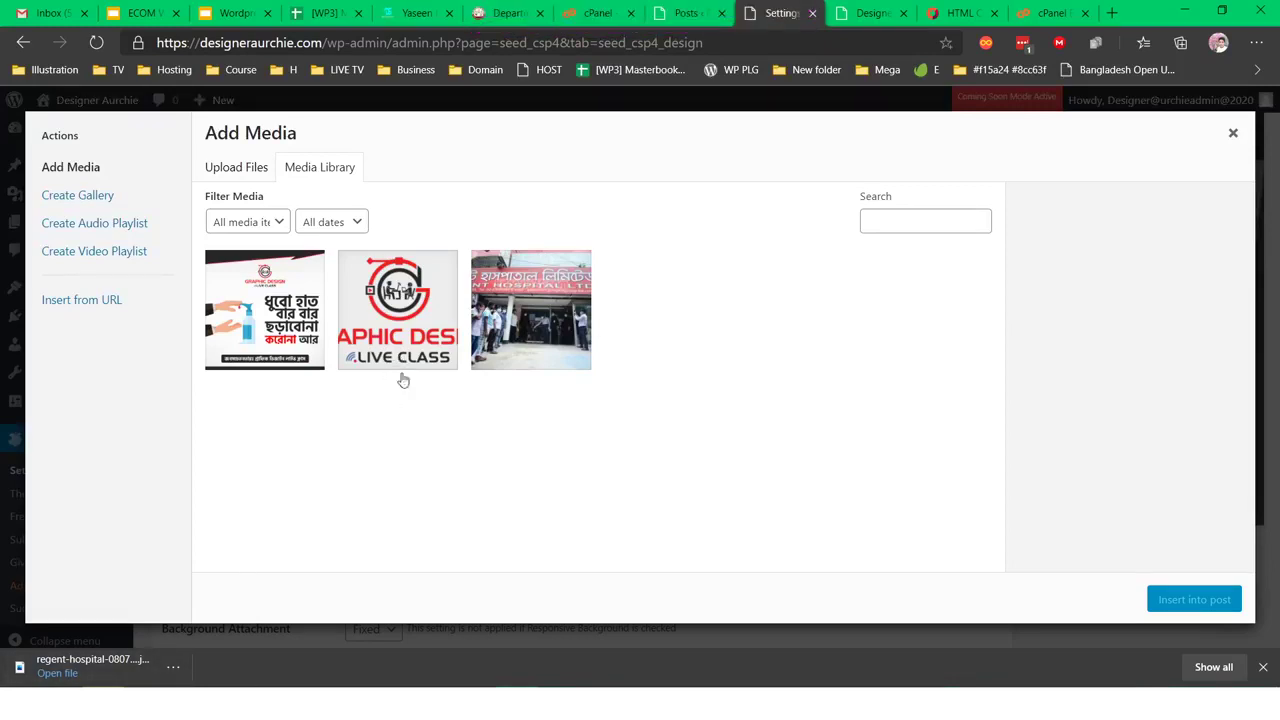
# In Add Media's upload area, try uploading the downloaded wallpaper image.
pyautogui.click(218, 168)
pyautogui.click(325, 162)
pyautogui.click(234, 170)
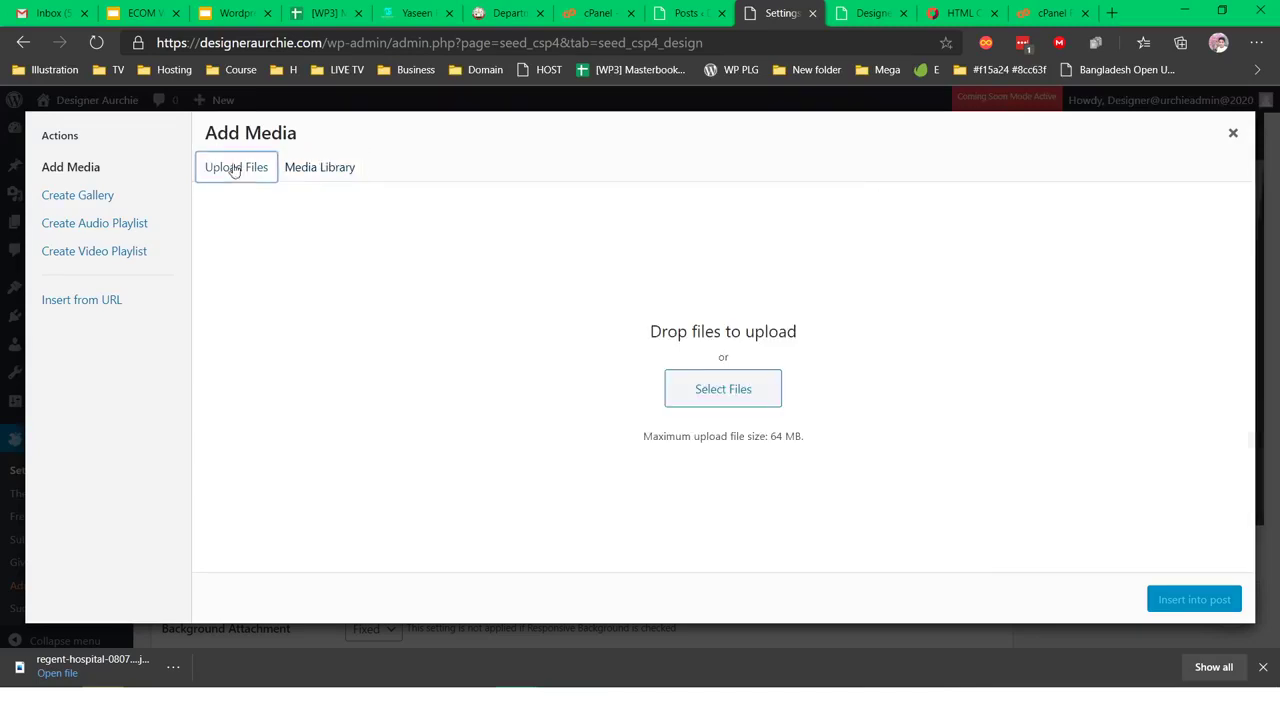
pyautogui.click(694, 393)
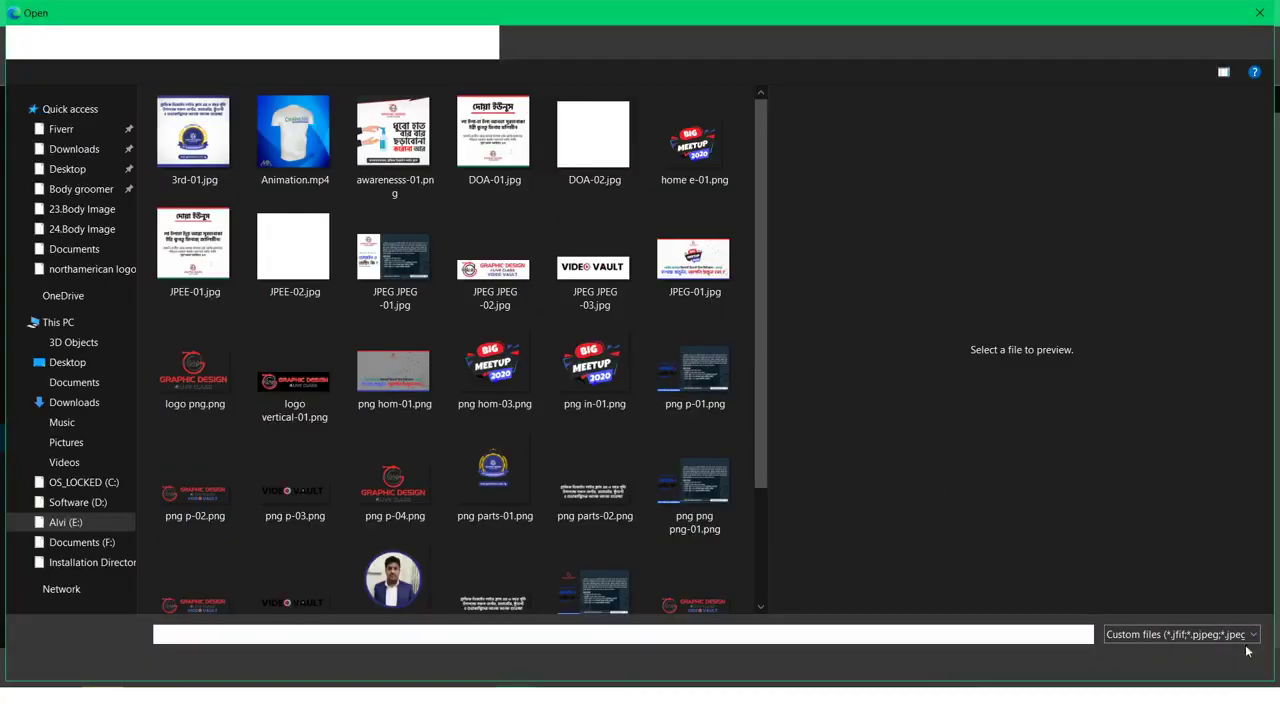
pyautogui.click(1225, 662)
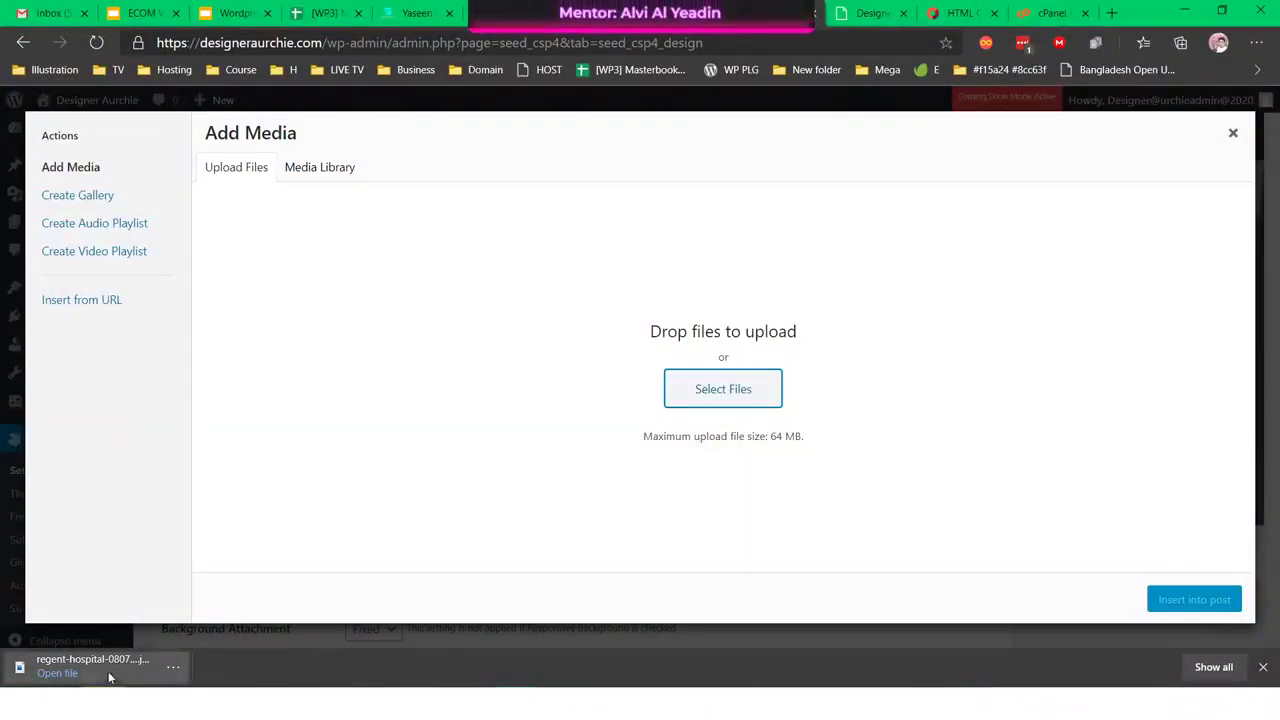
pyautogui.moveTo(109, 672); pyautogui.dragTo(490, 319)
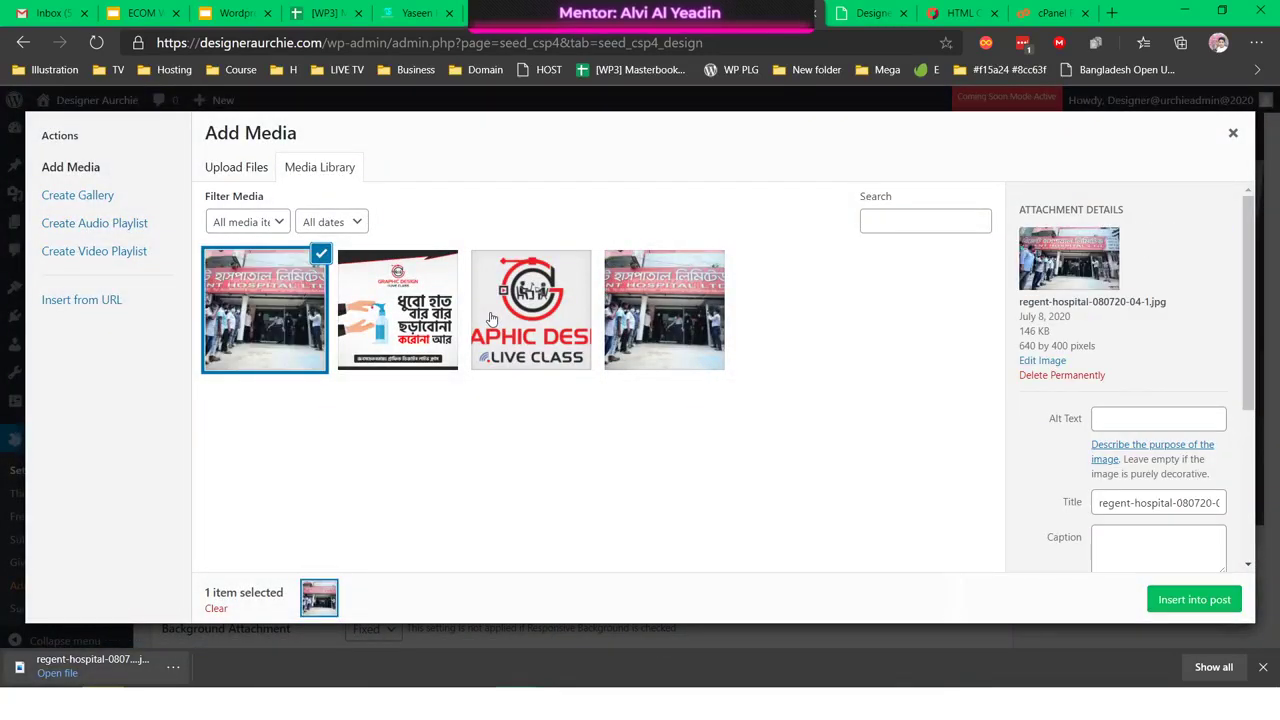
pyautogui.moveTo(121, 683)
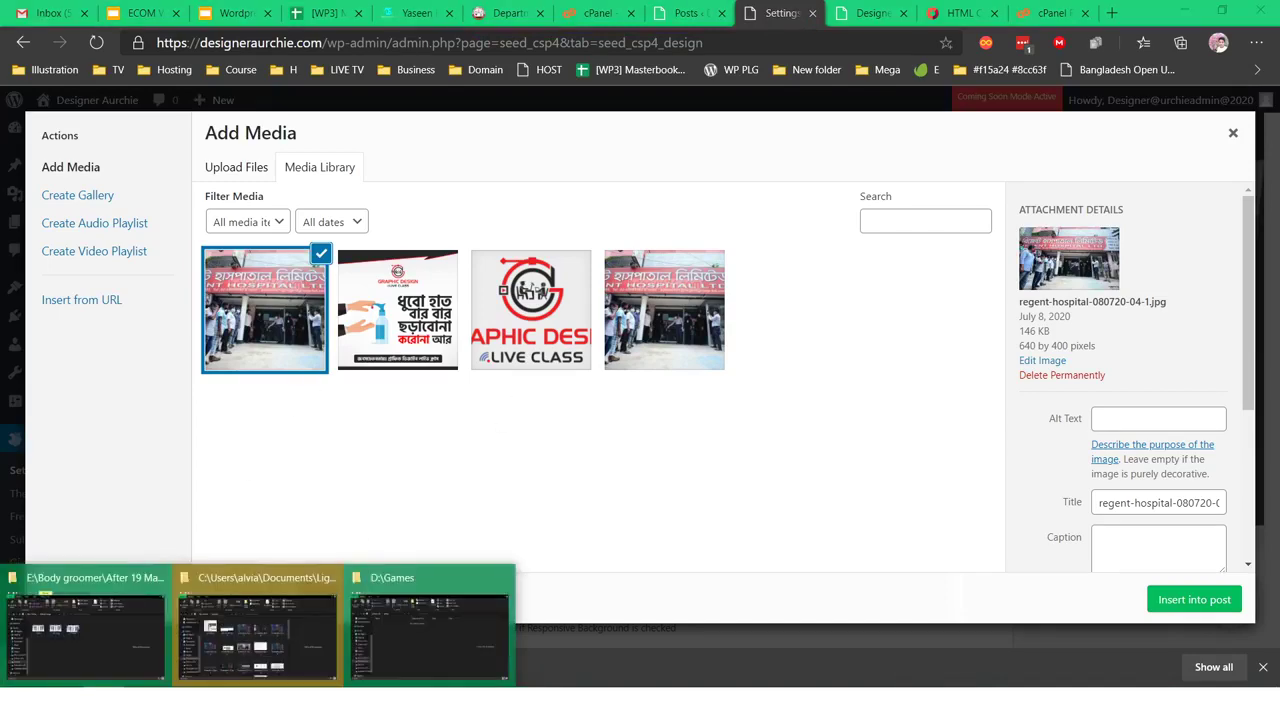
# Upload screenshot.png from the Software (D:) drive into the media library.
pyautogui.click(430, 635)
pyautogui.click(305, 187)
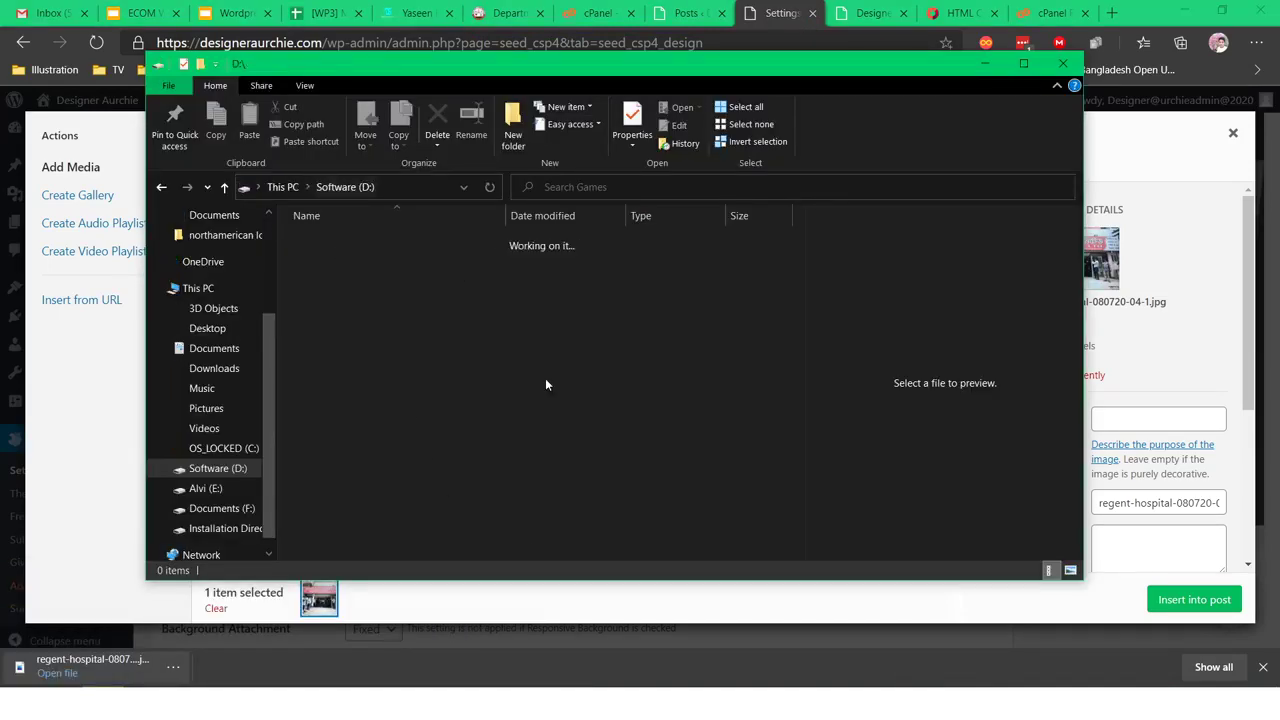
pyautogui.click(325, 526)
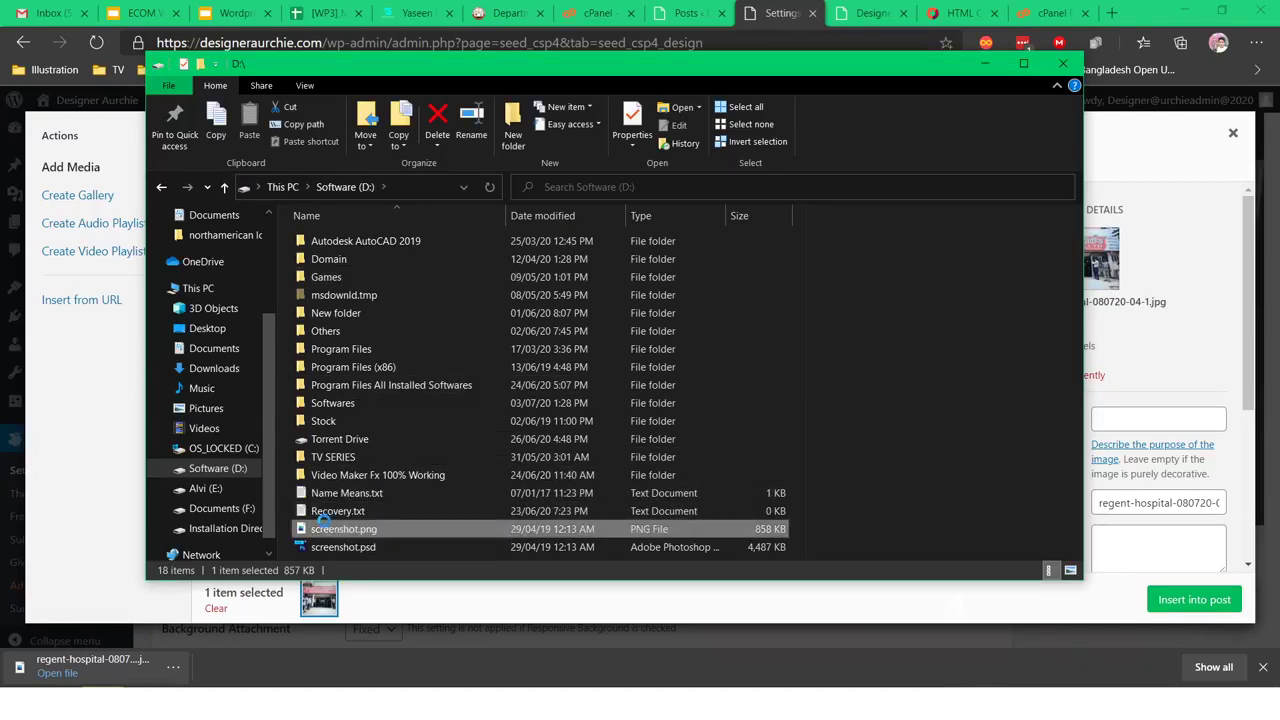
pyautogui.moveTo(500, 63); pyautogui.dragTo(1241, 138)
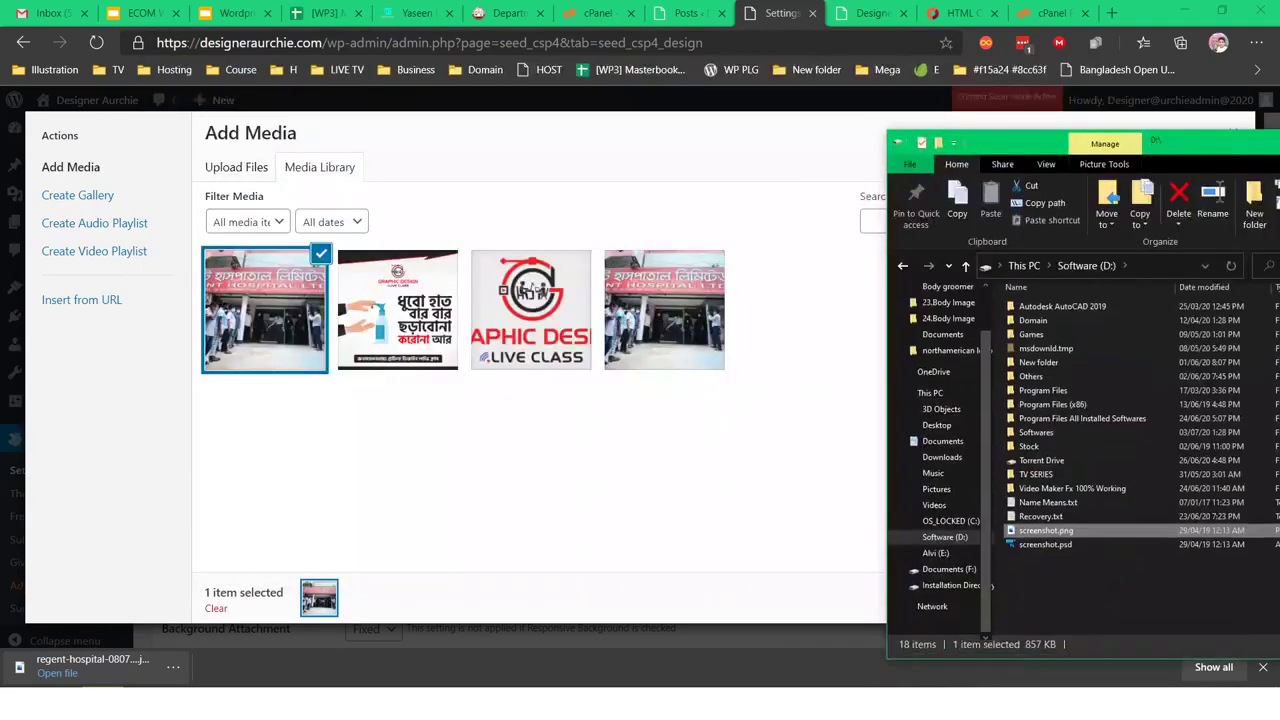
pyautogui.moveTo(1155, 140); pyautogui.dragTo(1279, 118)
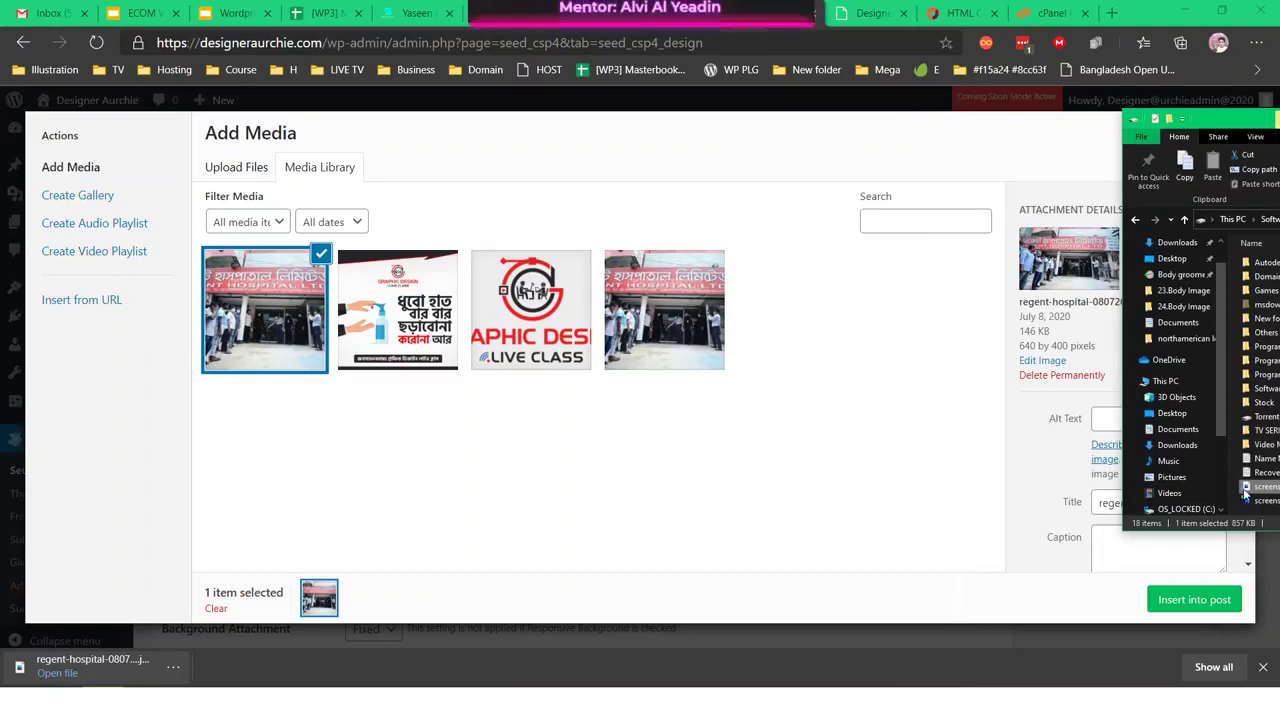
pyautogui.moveTo(1247, 492); pyautogui.dragTo(858, 456)
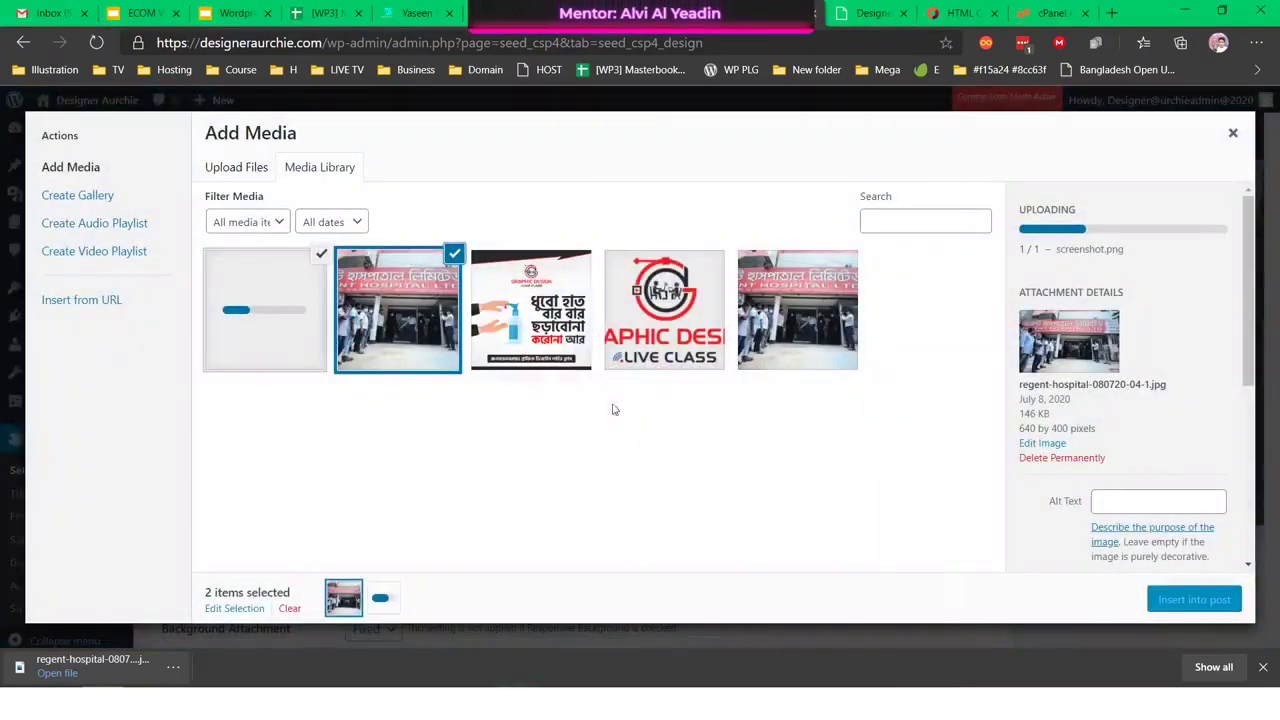
pyautogui.click(590, 303)
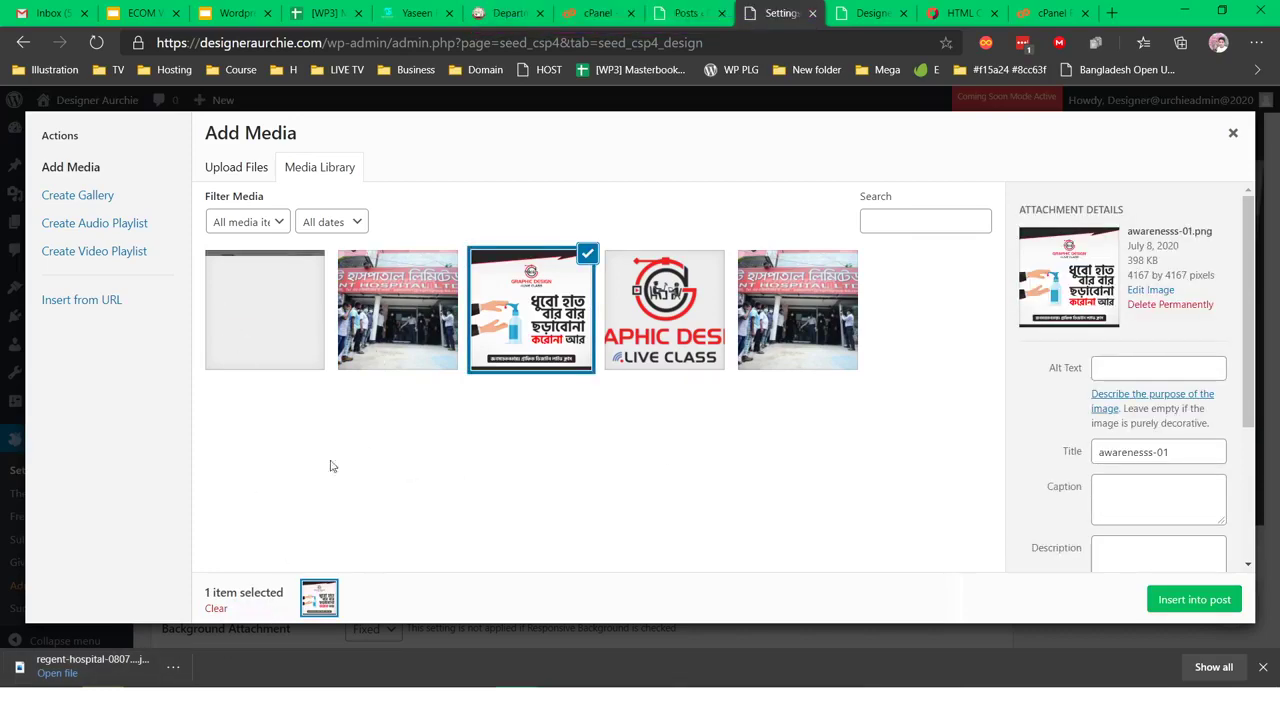
# Return to the SeedProd settings tab and upload the downloaded mountain photo to the library.
pyautogui.click(1040, 12)
pyautogui.click(876, 12)
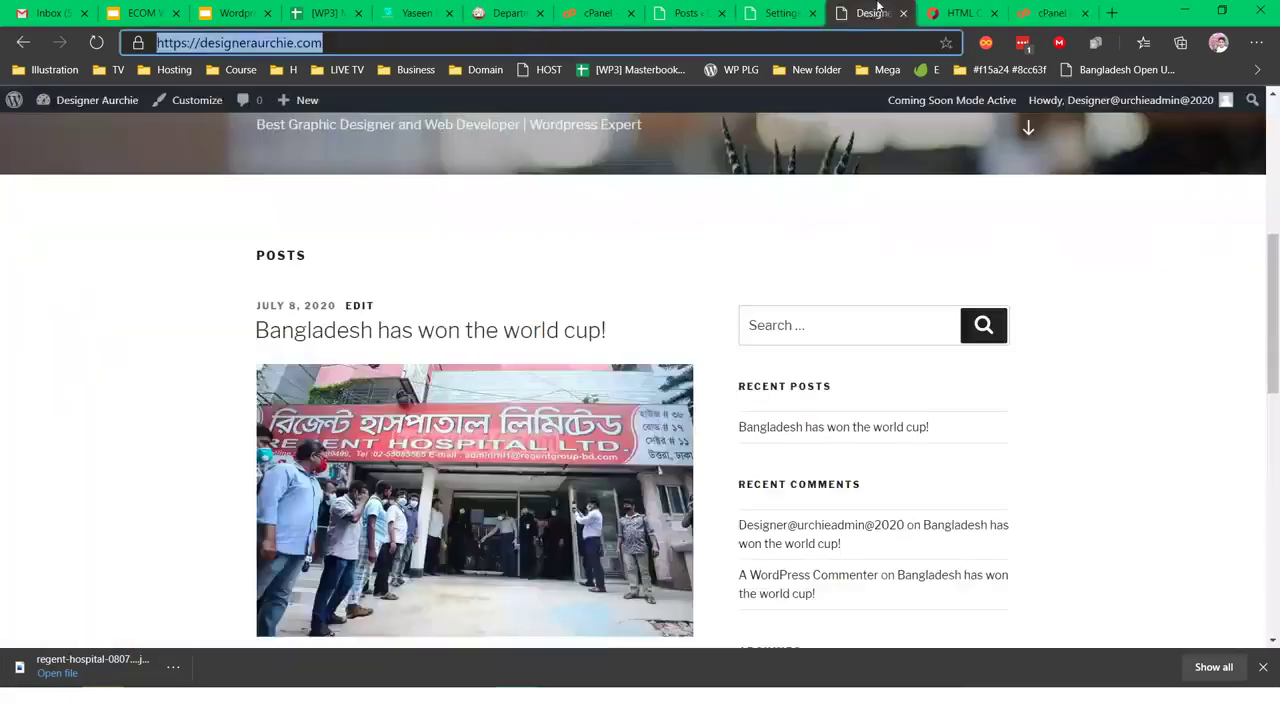
pyautogui.click(1050, 12)
pyautogui.click(1112, 12)
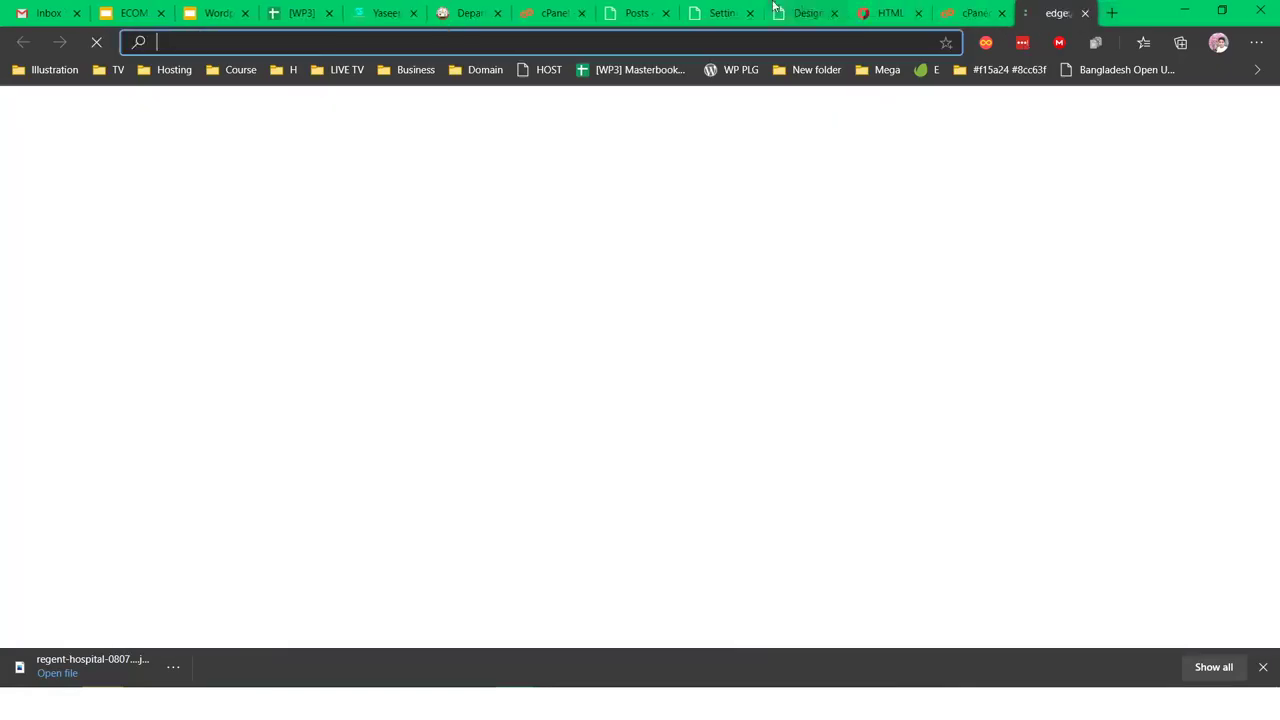
pyautogui.click(715, 12)
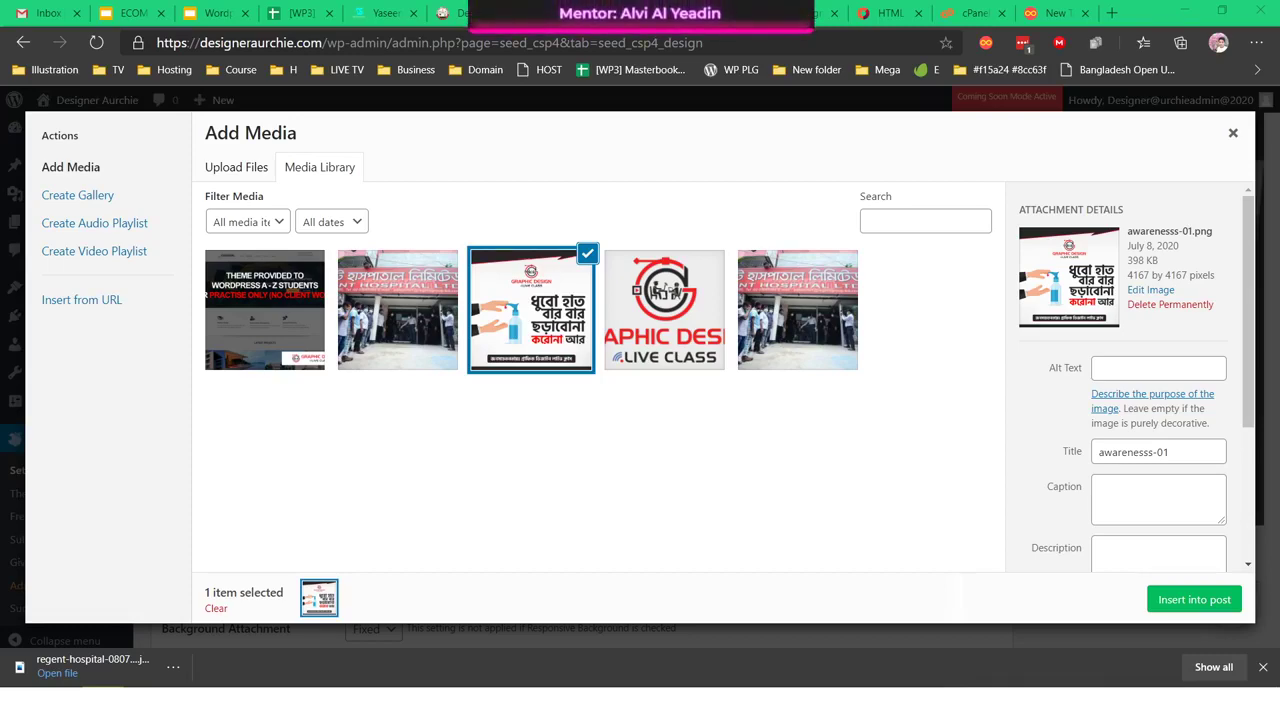
pyautogui.moveTo(1279, 470); pyautogui.dragTo(397, 455)
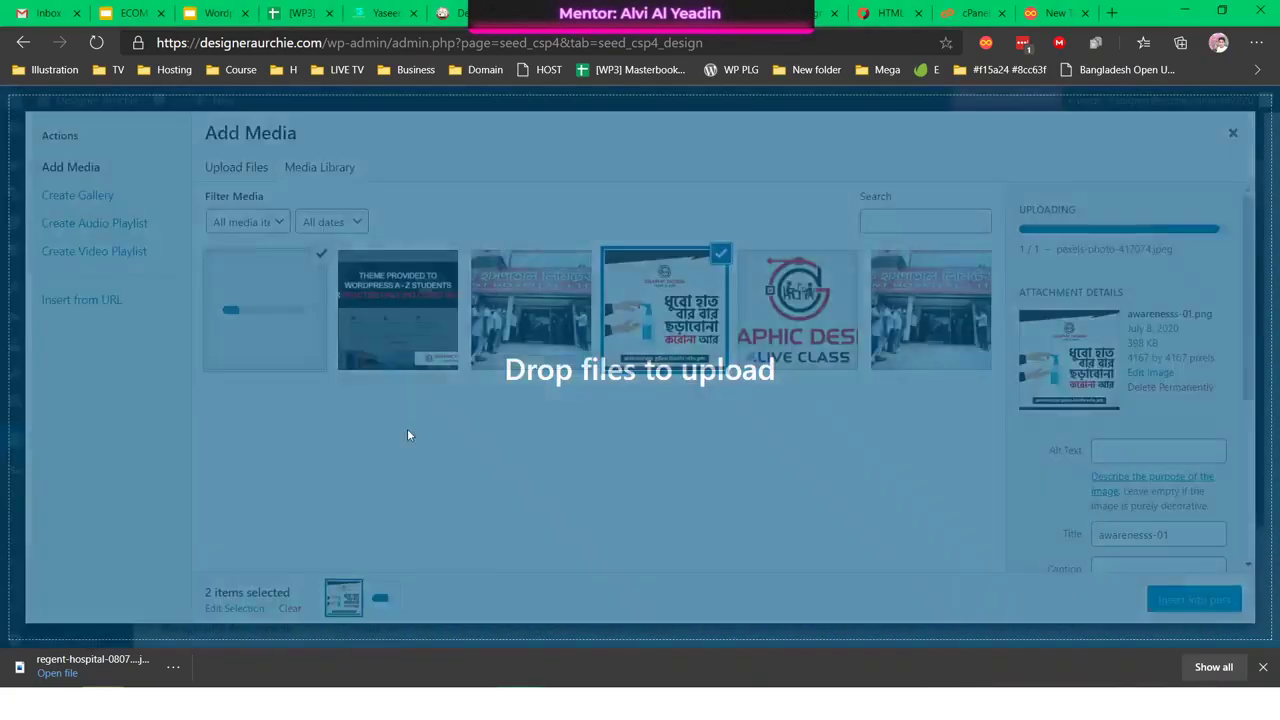
# Select only pexels-photo-417074 and insert it as the background image.
pyautogui.click(322, 344)
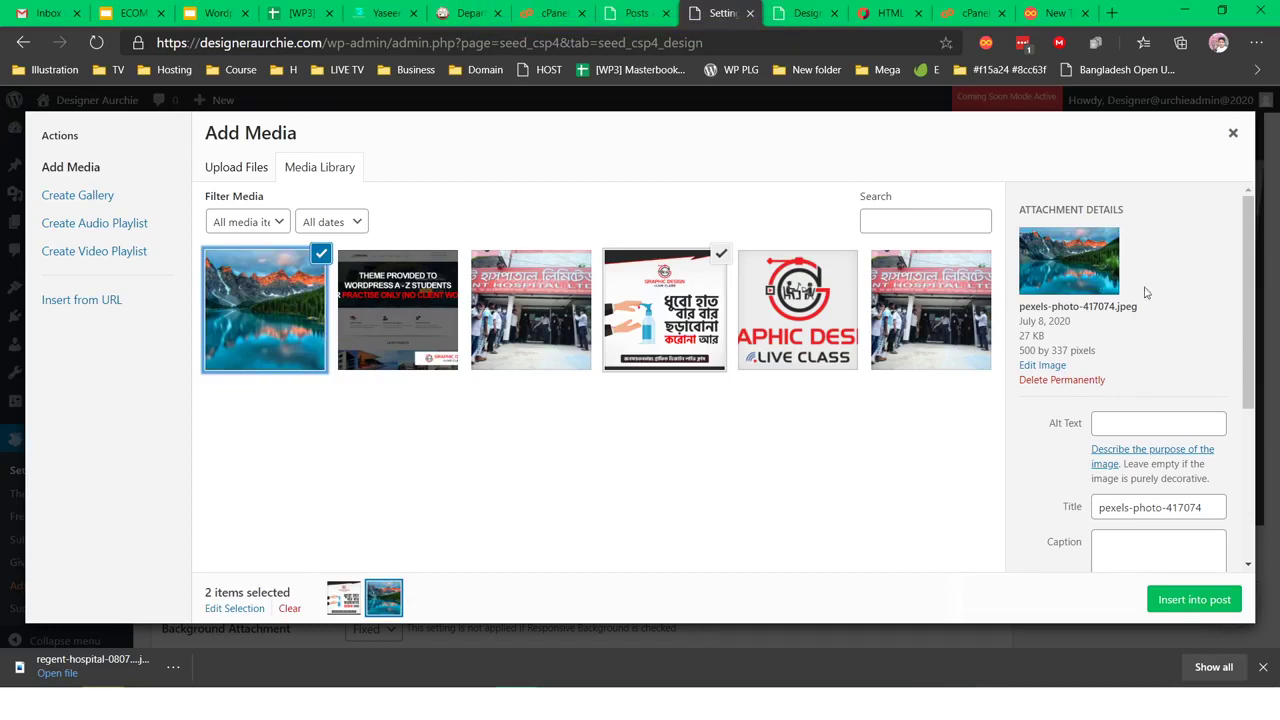
pyautogui.click(258, 293)
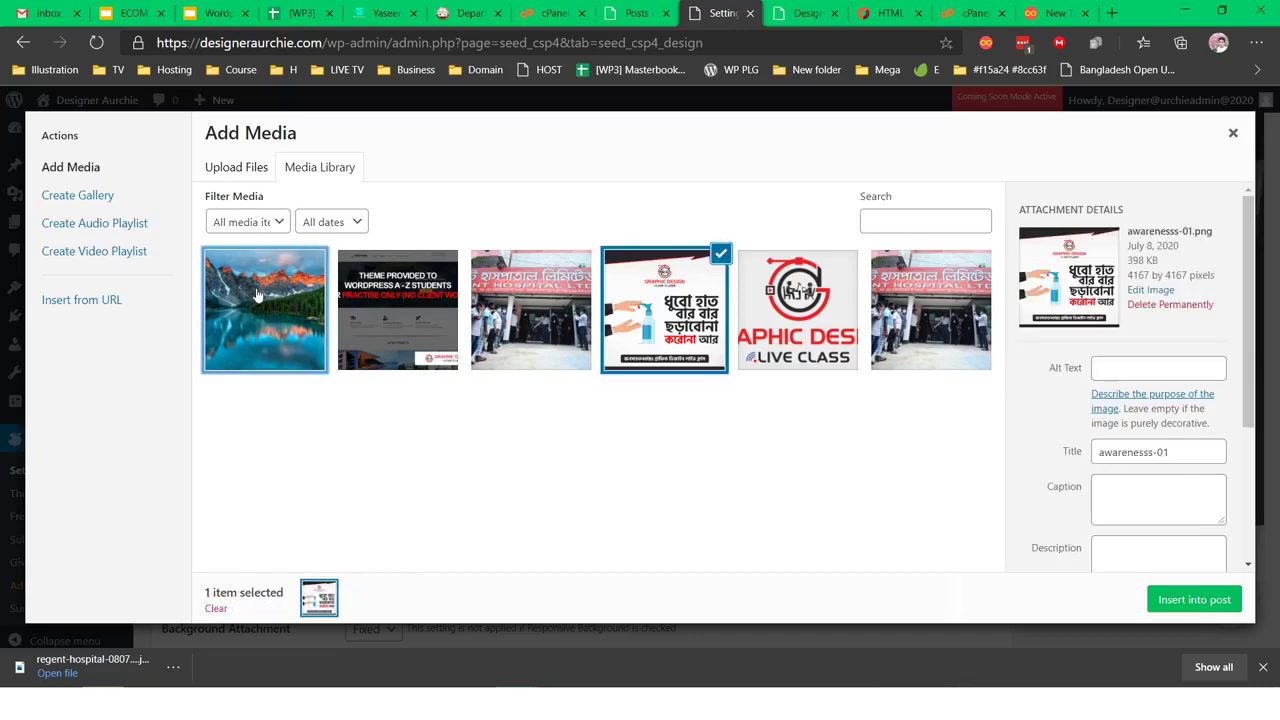
pyautogui.click(275, 300)
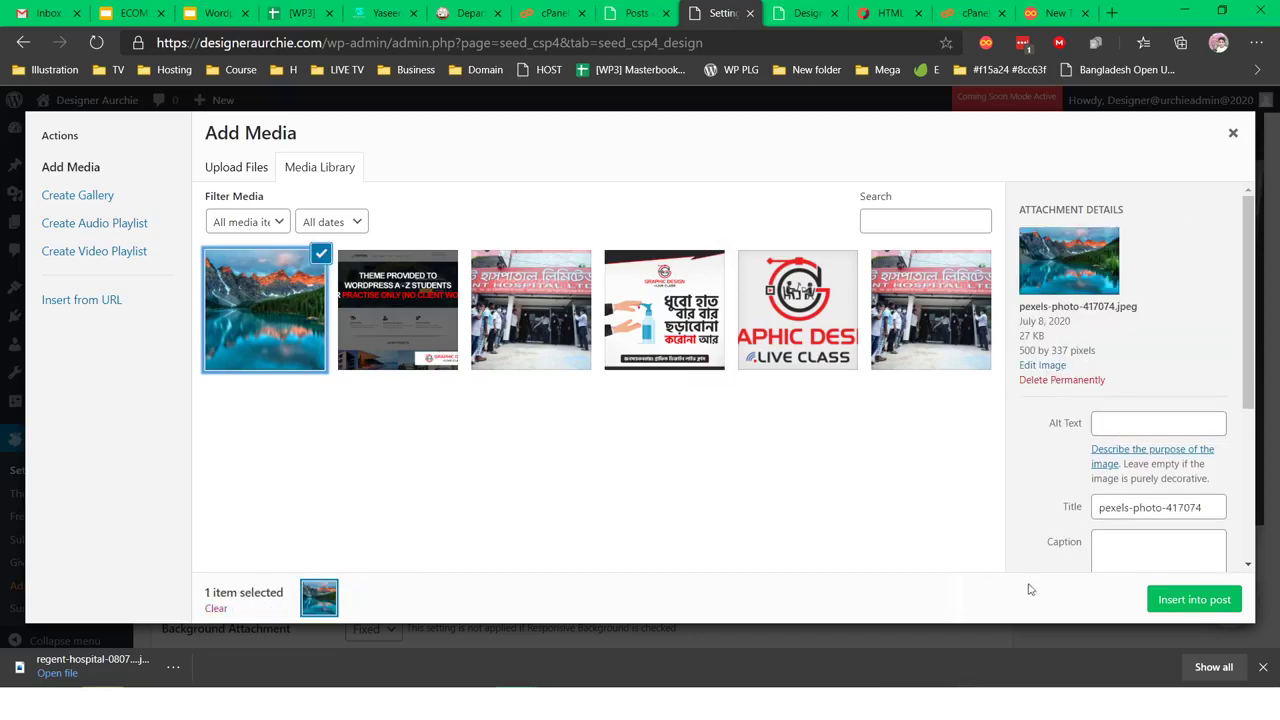
pyautogui.click(1160, 600)
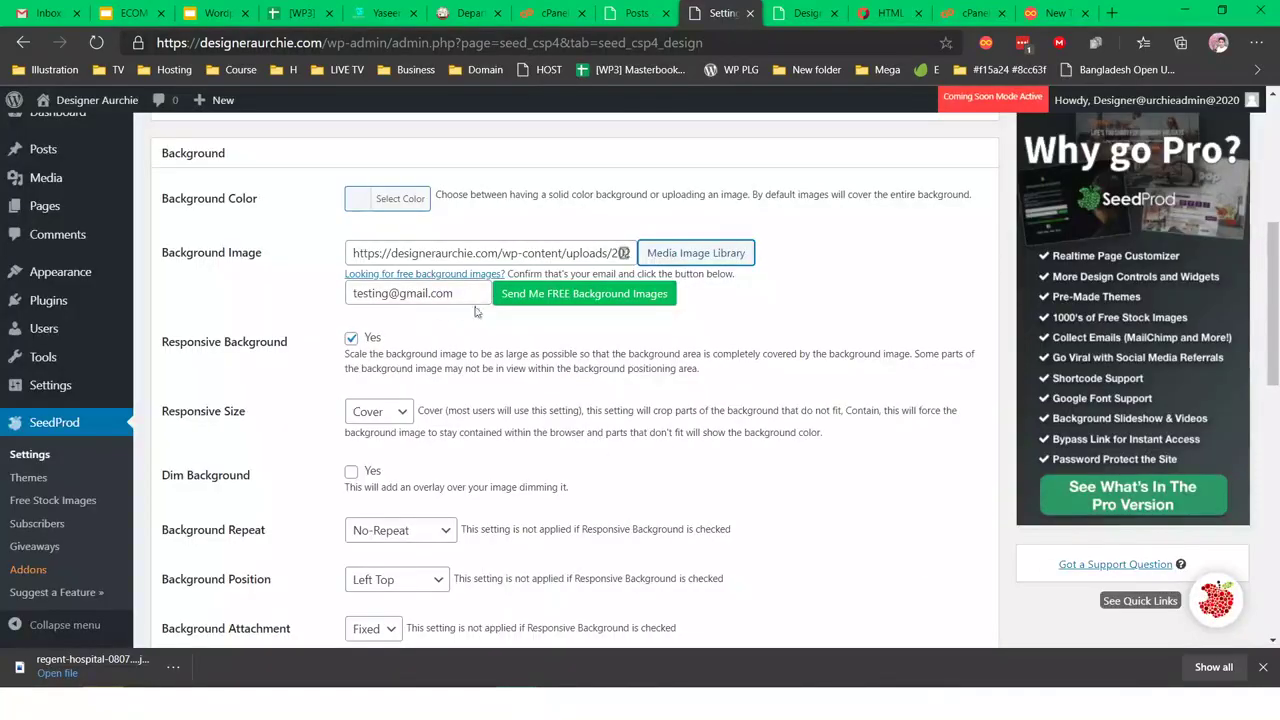
# Save the new background image and open the live site in an InPrivate window.
pyautogui.scroll(-3, 223, 426)
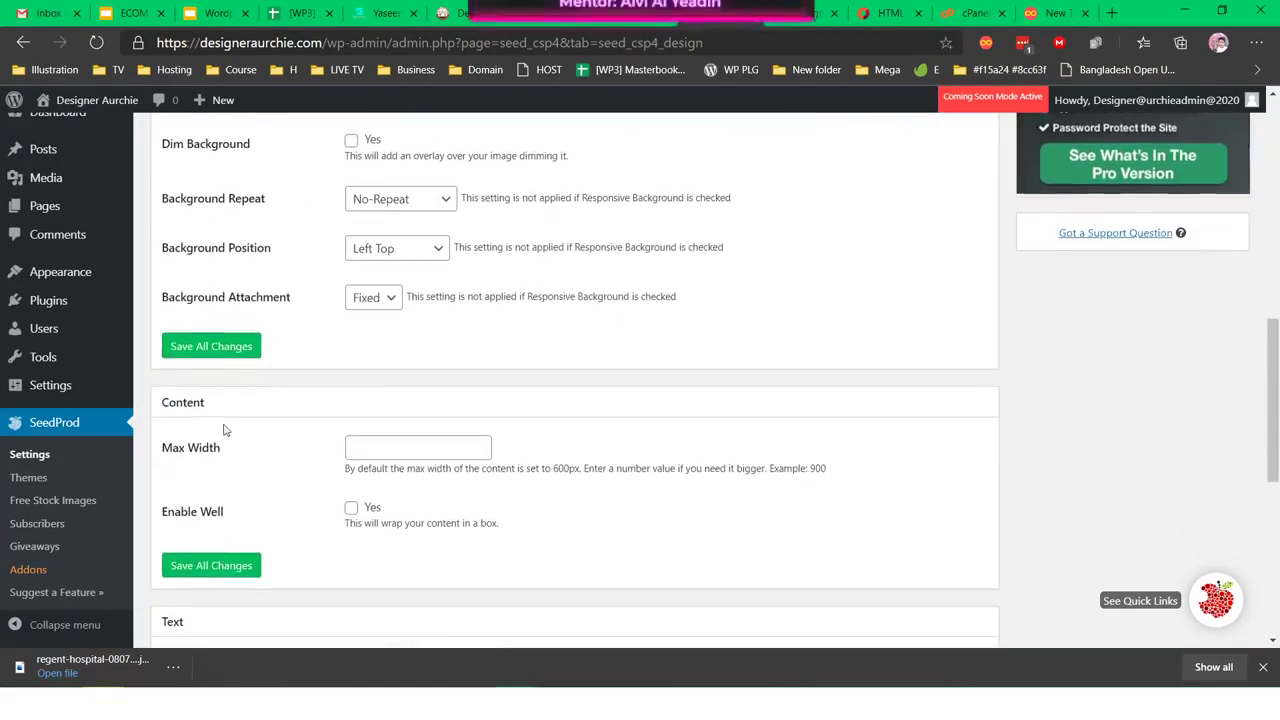
pyautogui.click(205, 341)
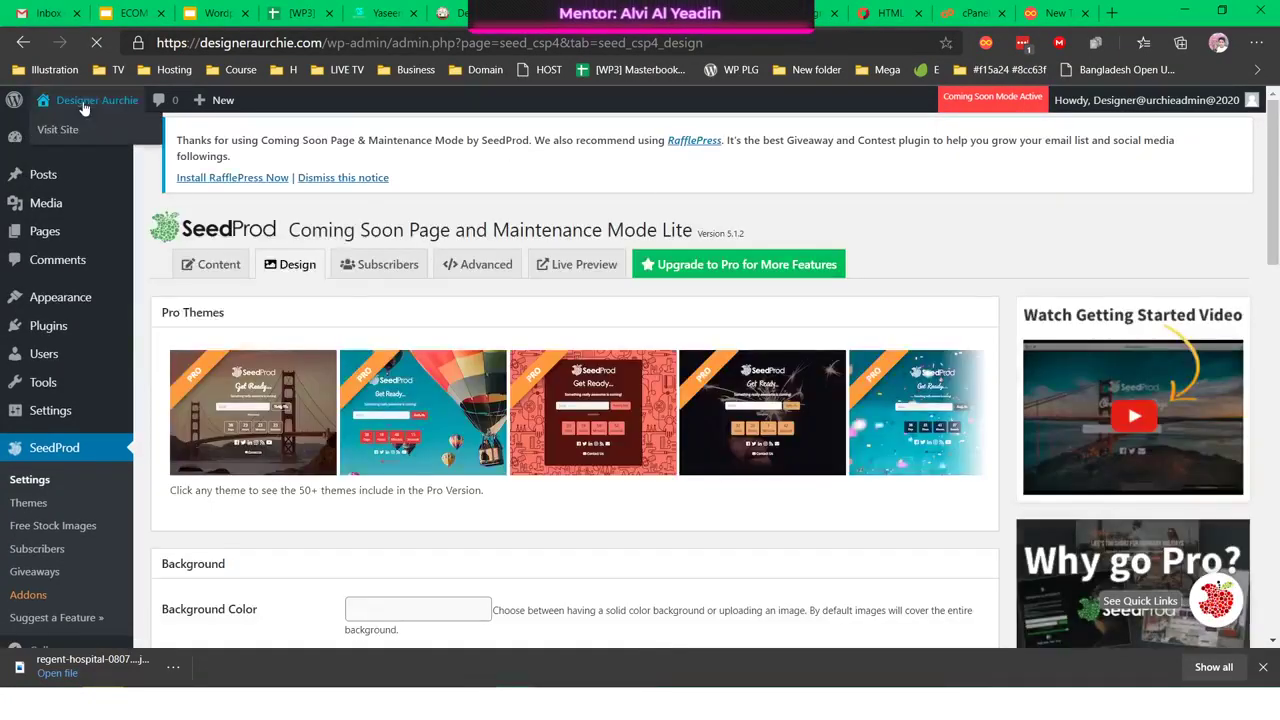
pyautogui.rightClick(86, 101)
pyautogui.click(150, 173)
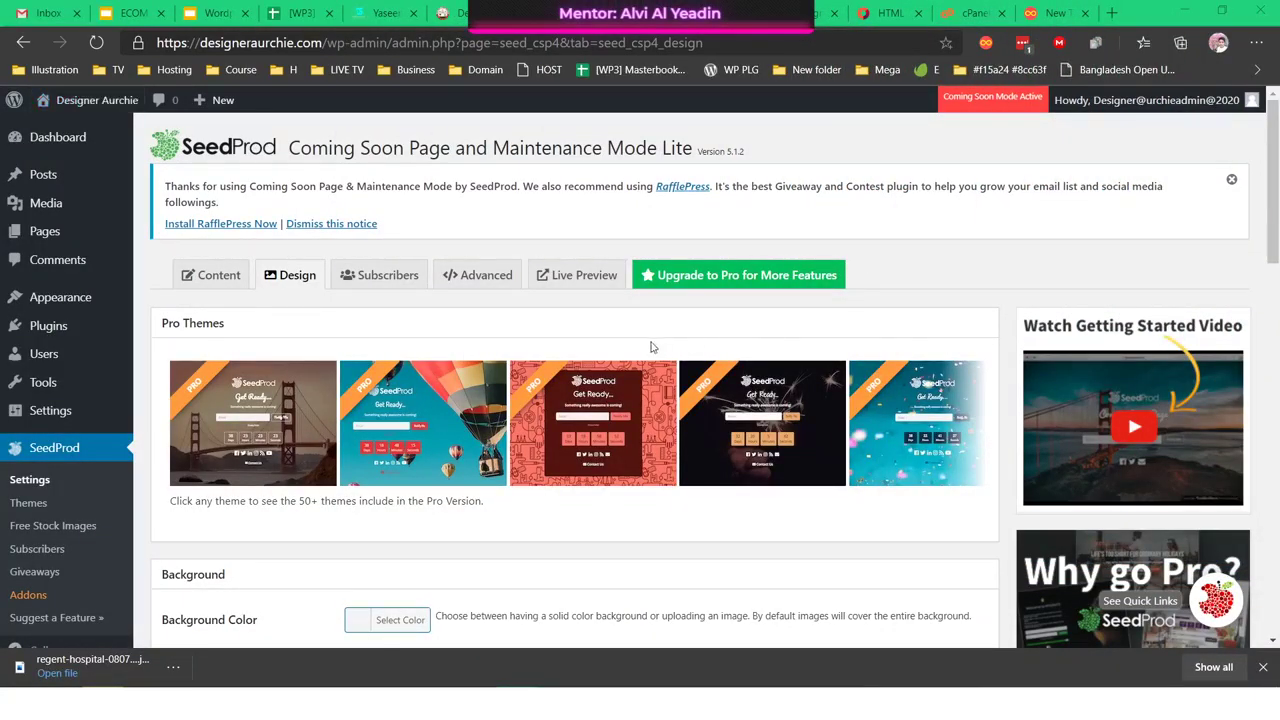
# Set Dim Background to Yes and save the design settings again.
pyautogui.scroll(-5, 655, 335)
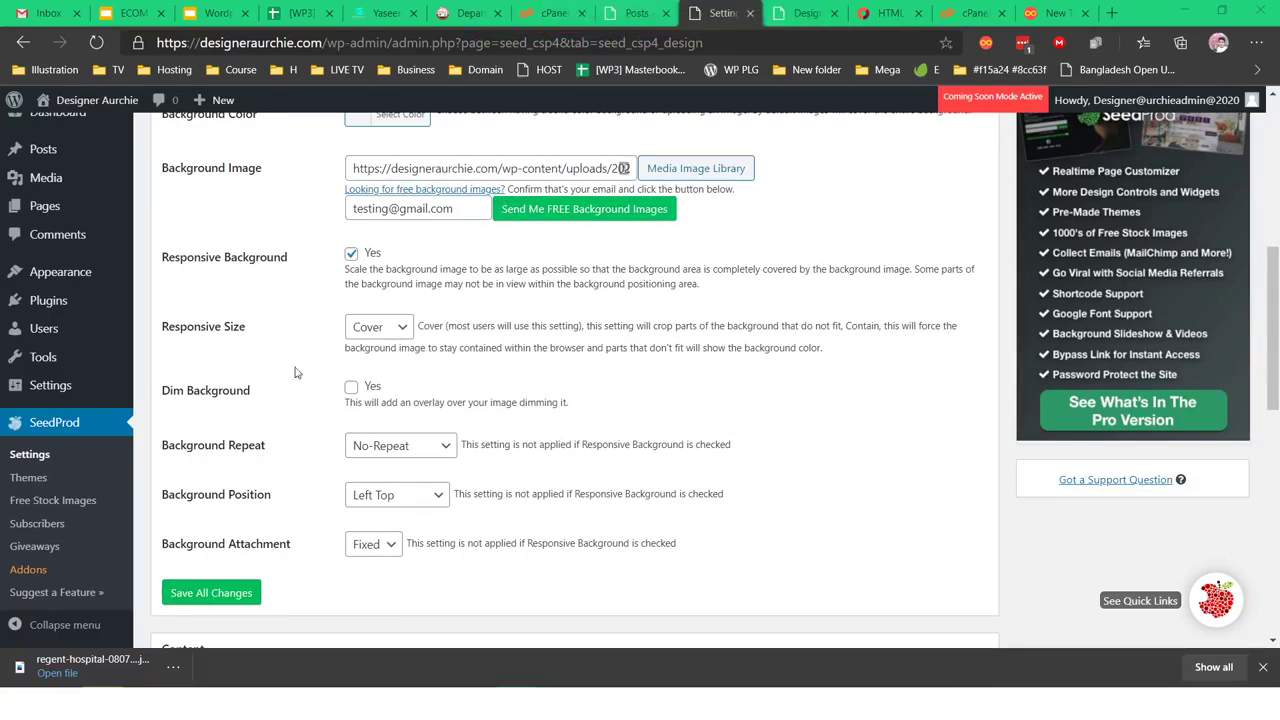
pyautogui.click(350, 387)
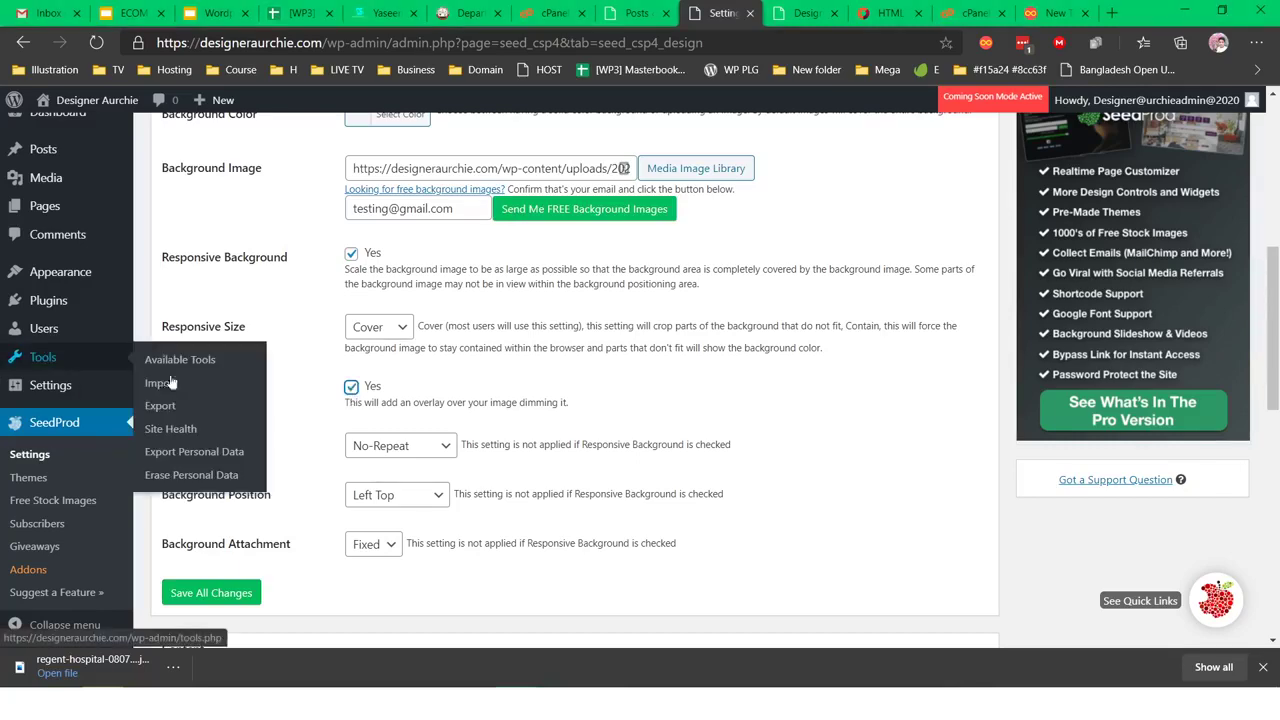
pyautogui.scroll(-2, 567, 370)
pyautogui.click(235, 424)
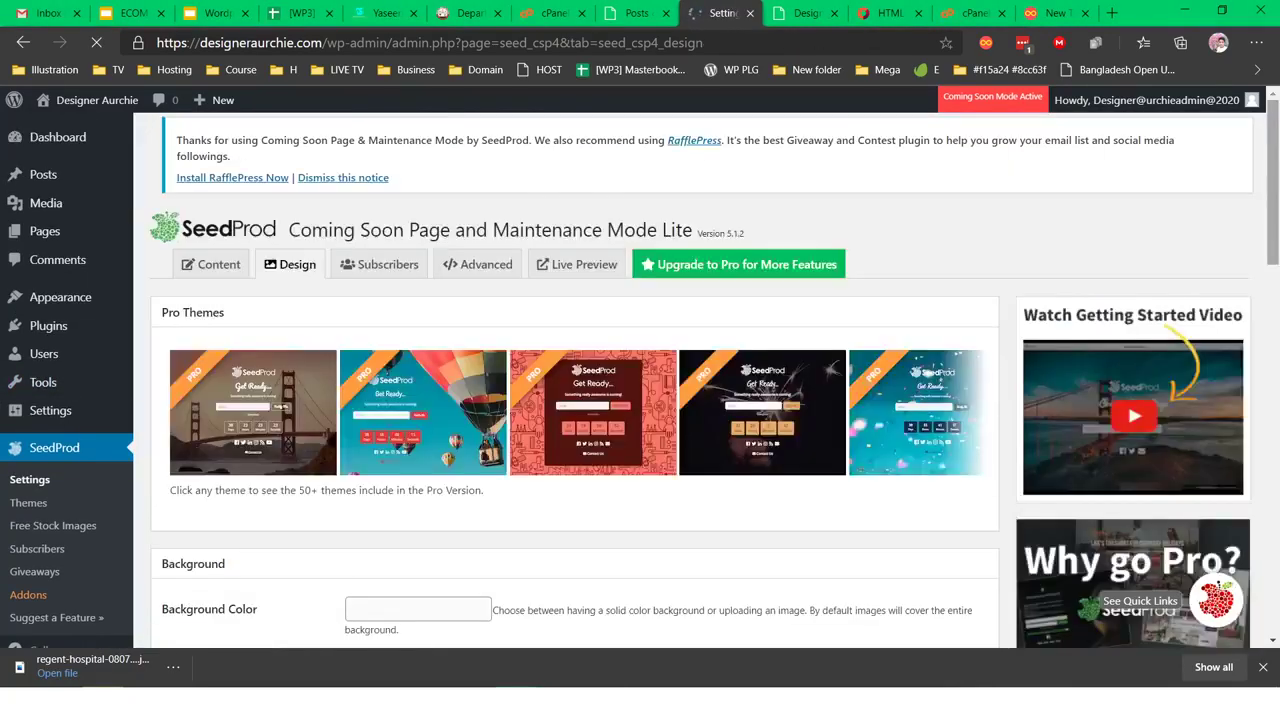
pyautogui.hotkey('alt', 'Tab')
pyautogui.moveTo(680, 87); pyautogui.dragTo(491, 58)
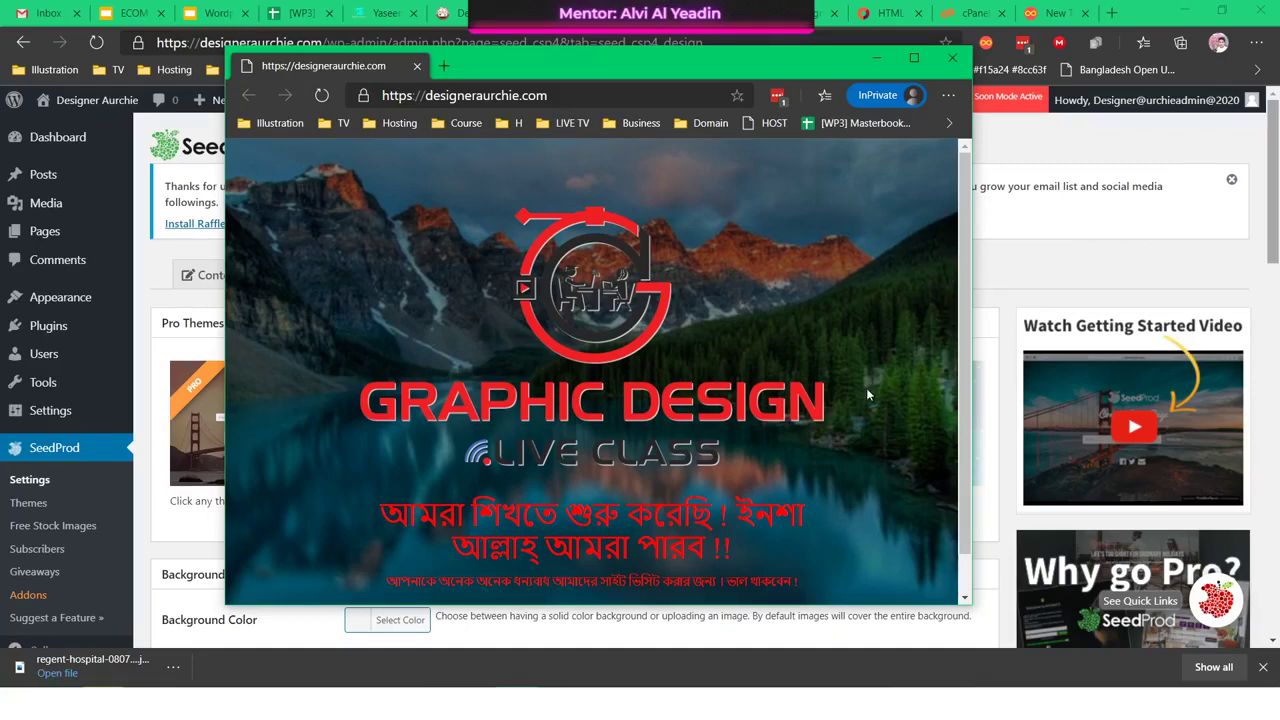
pyautogui.click(1005, 242)
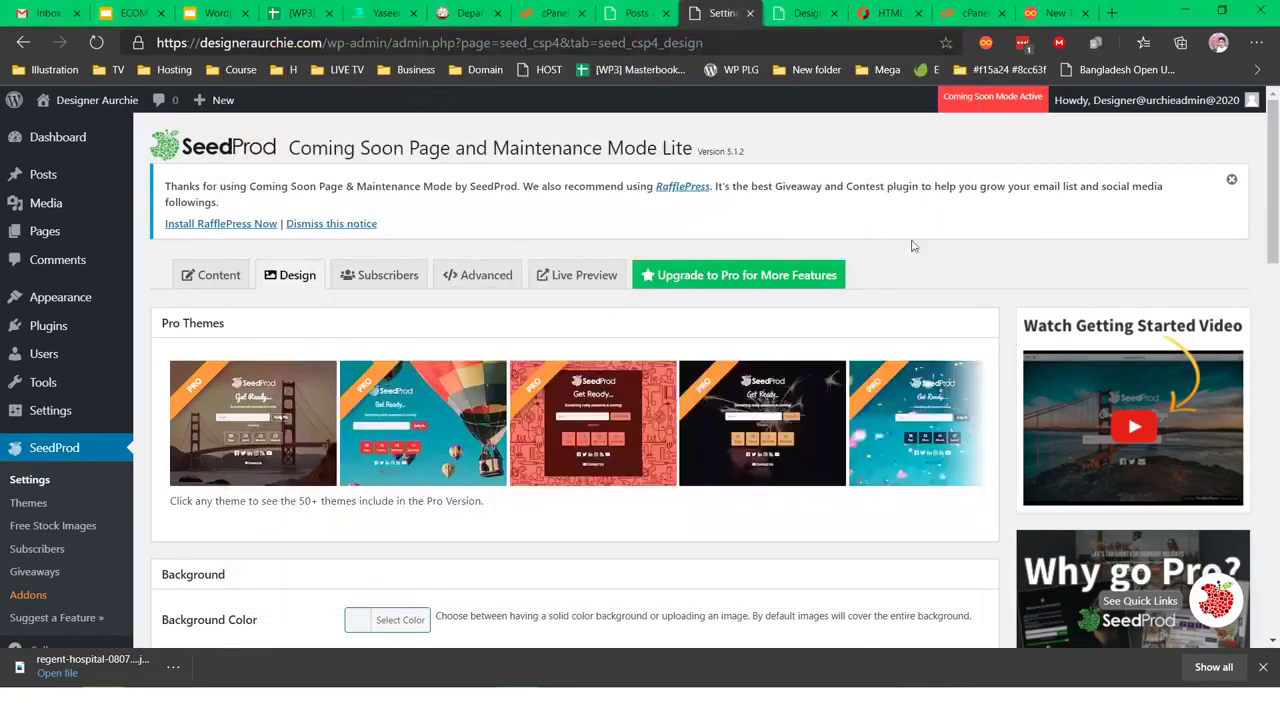
pyautogui.scroll(-14, 912, 246)
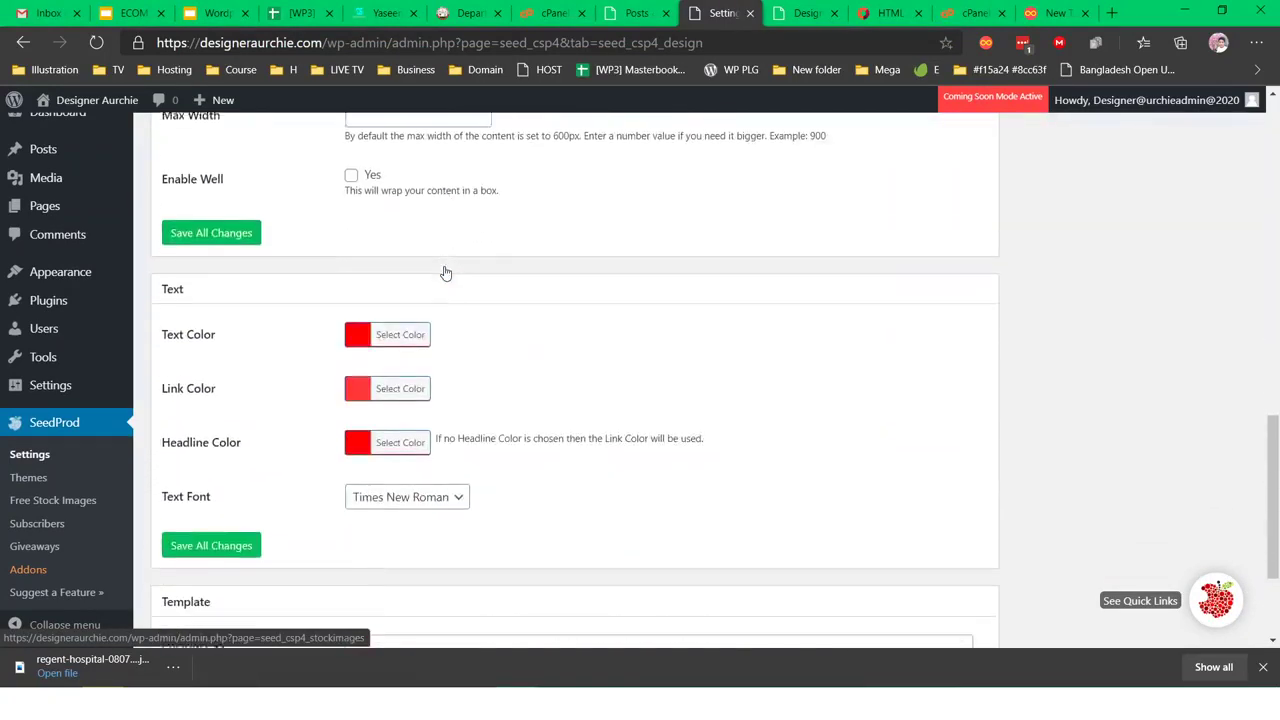
# Set the Text Color to white (#ffffff) in the Text section.
pyautogui.click(390, 331)
pyautogui.click(354, 409)
pyautogui.click(379, 525)
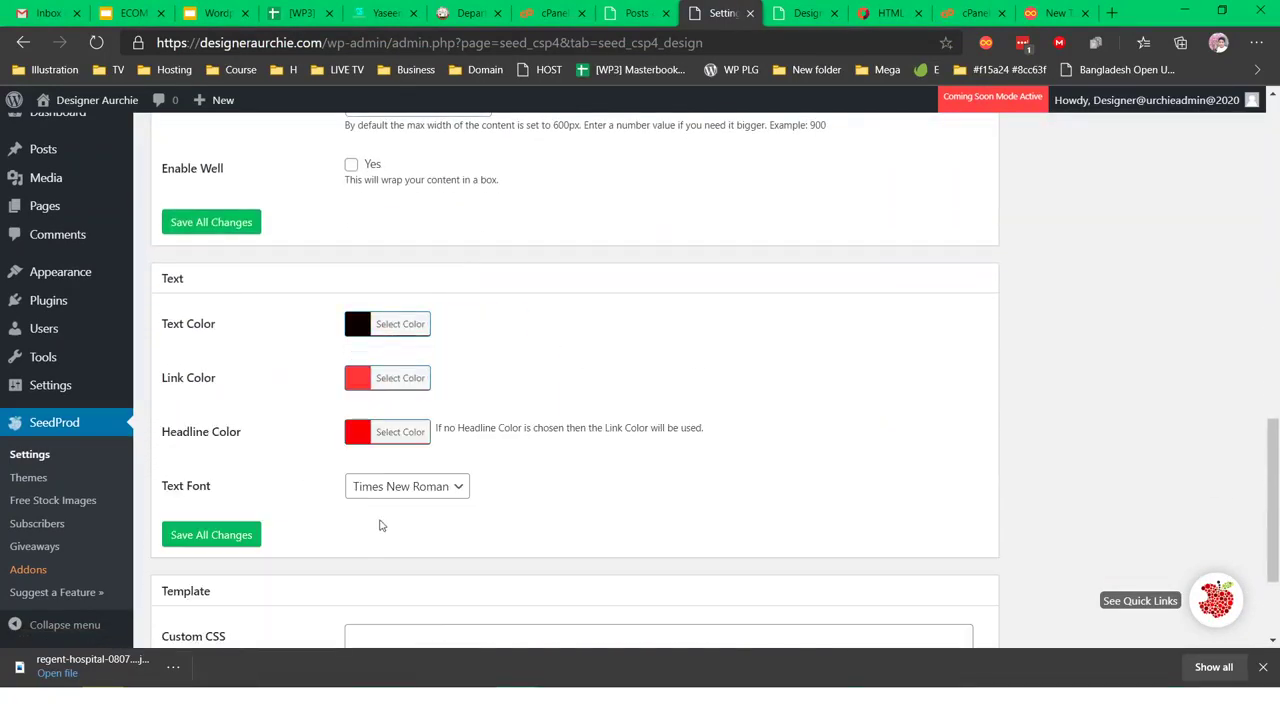
pyautogui.click(384, 328)
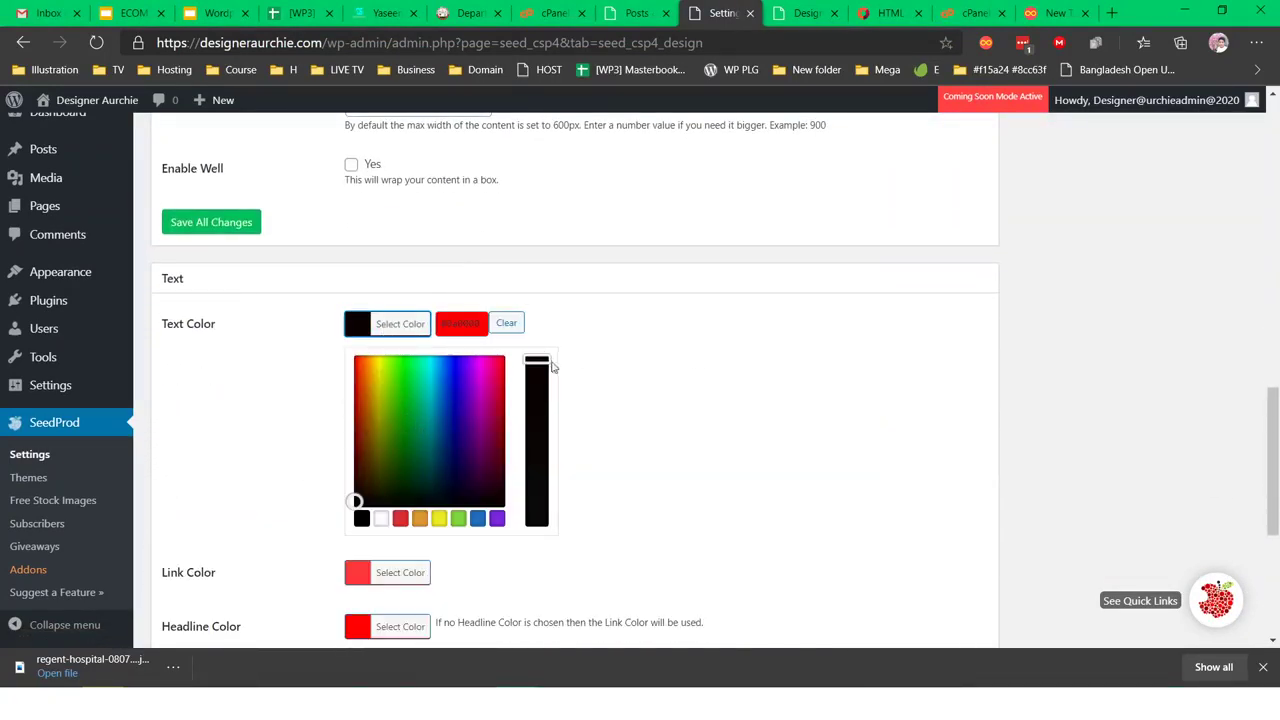
pyautogui.moveTo(550, 362); pyautogui.dragTo(550, 522)
pyautogui.click(470, 548)
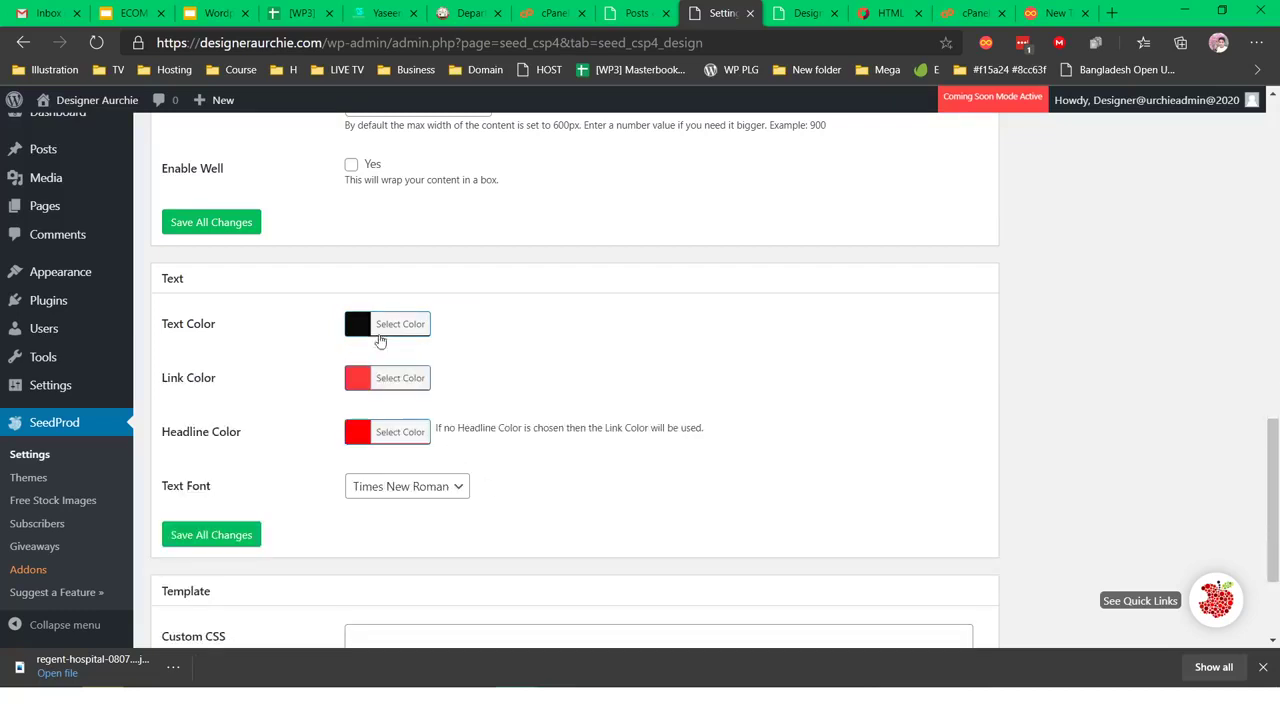
pyautogui.click(384, 325)
pyautogui.click(374, 354)
pyautogui.click(372, 324)
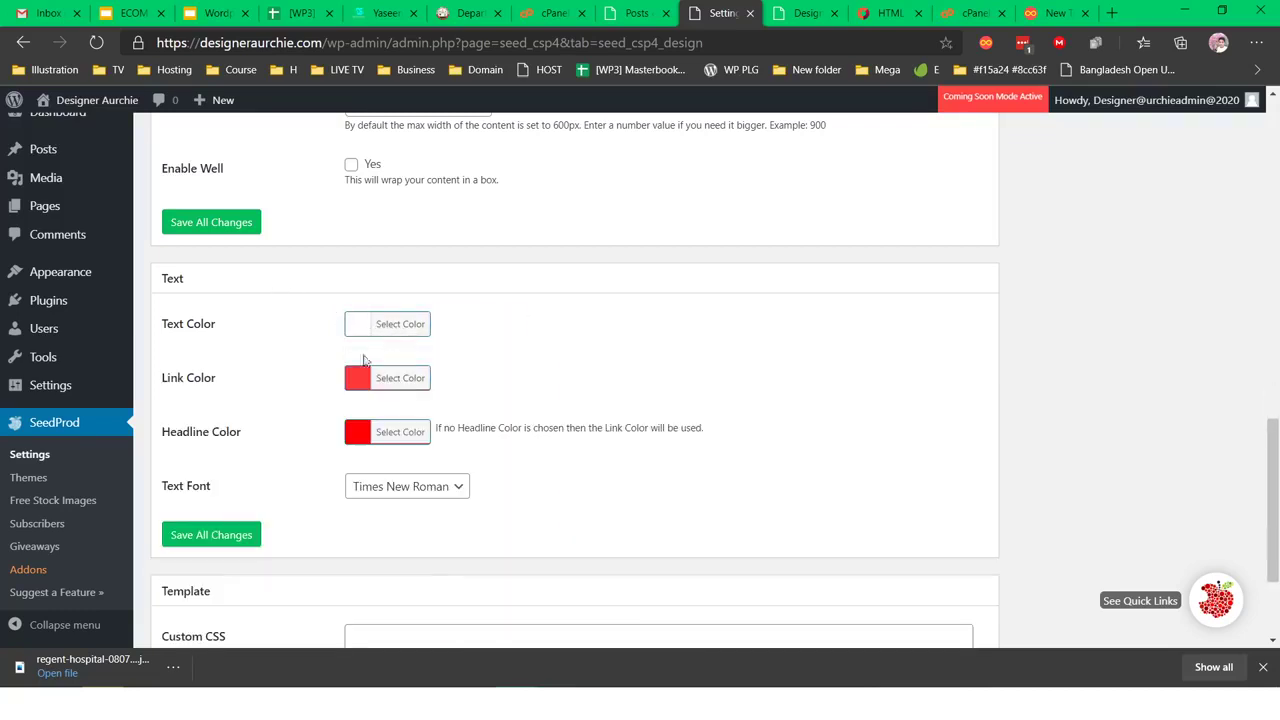
# Make the Link and Headline colours white (#ffffff) and save all changes.
pyautogui.click(412, 387)
pyautogui.click(381, 572)
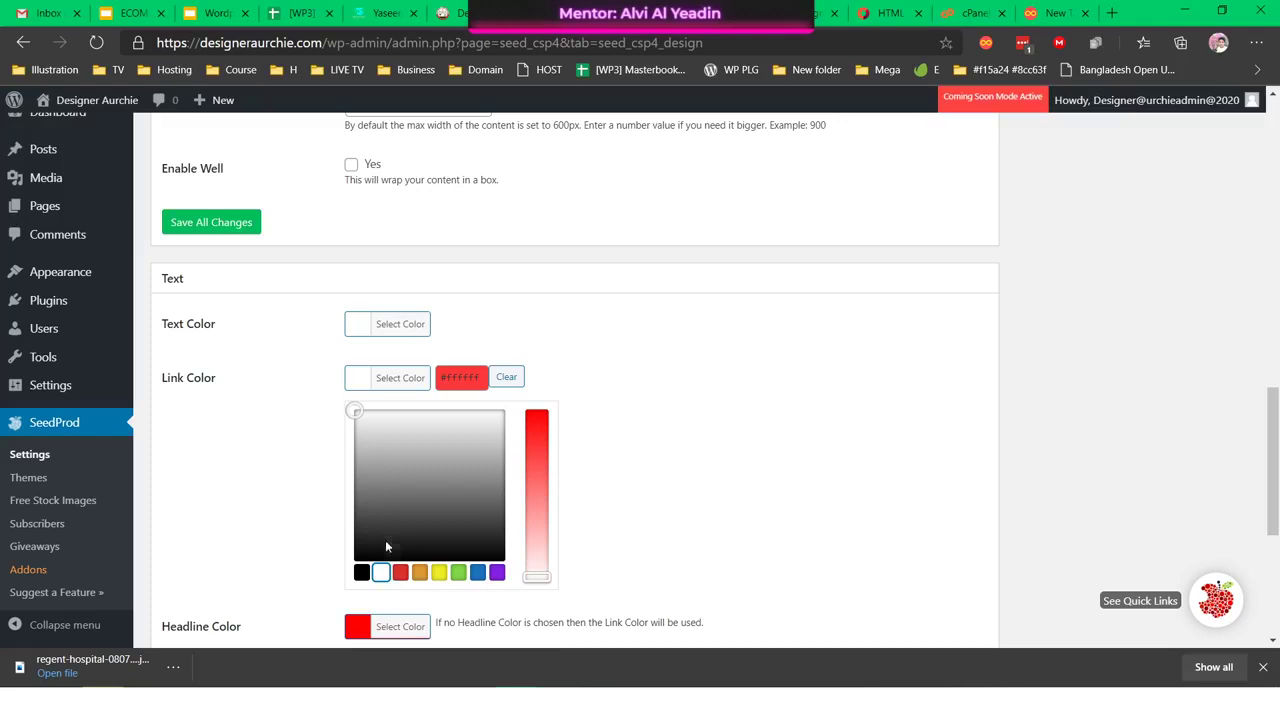
pyautogui.click(388, 624)
pyautogui.click(381, 626)
pyautogui.click(206, 299)
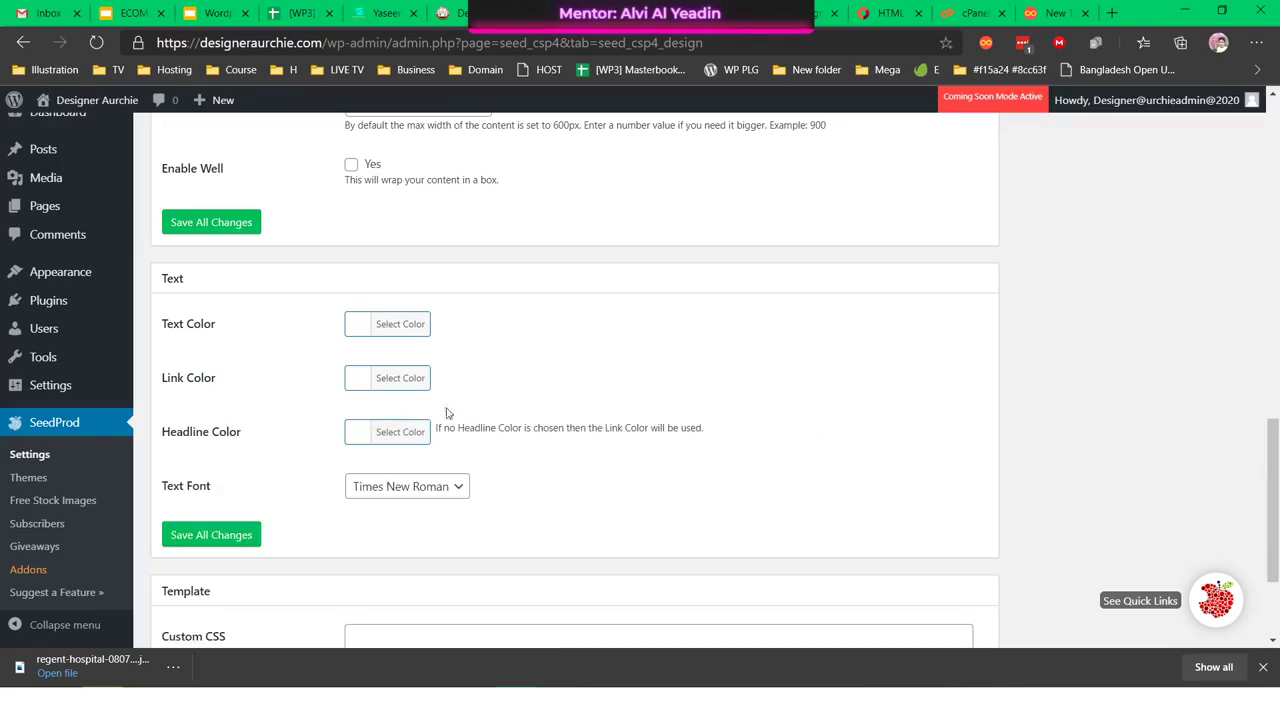
pyautogui.click(229, 533)
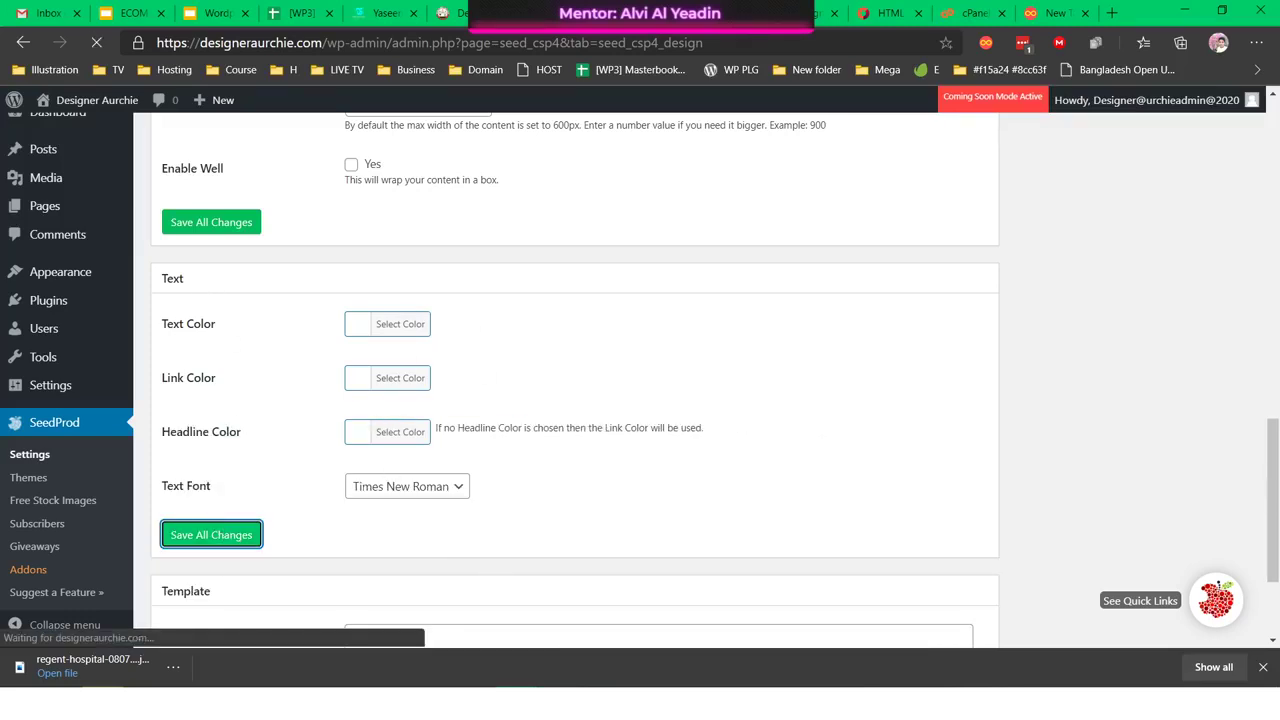
pyautogui.moveTo(520, 705)
pyautogui.click(862, 632)
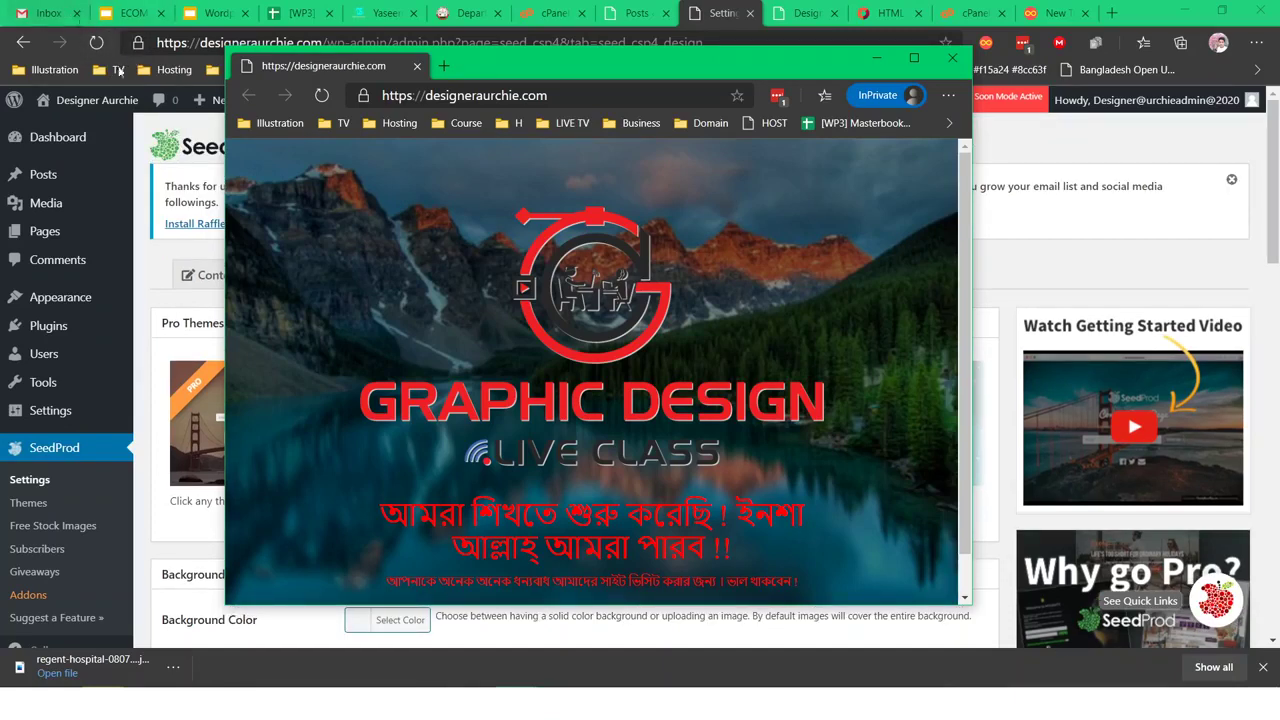
# Reload the InPrivate live page to check the white Bangla text, then go back to SeedProd settings.
pyautogui.click(321, 95)
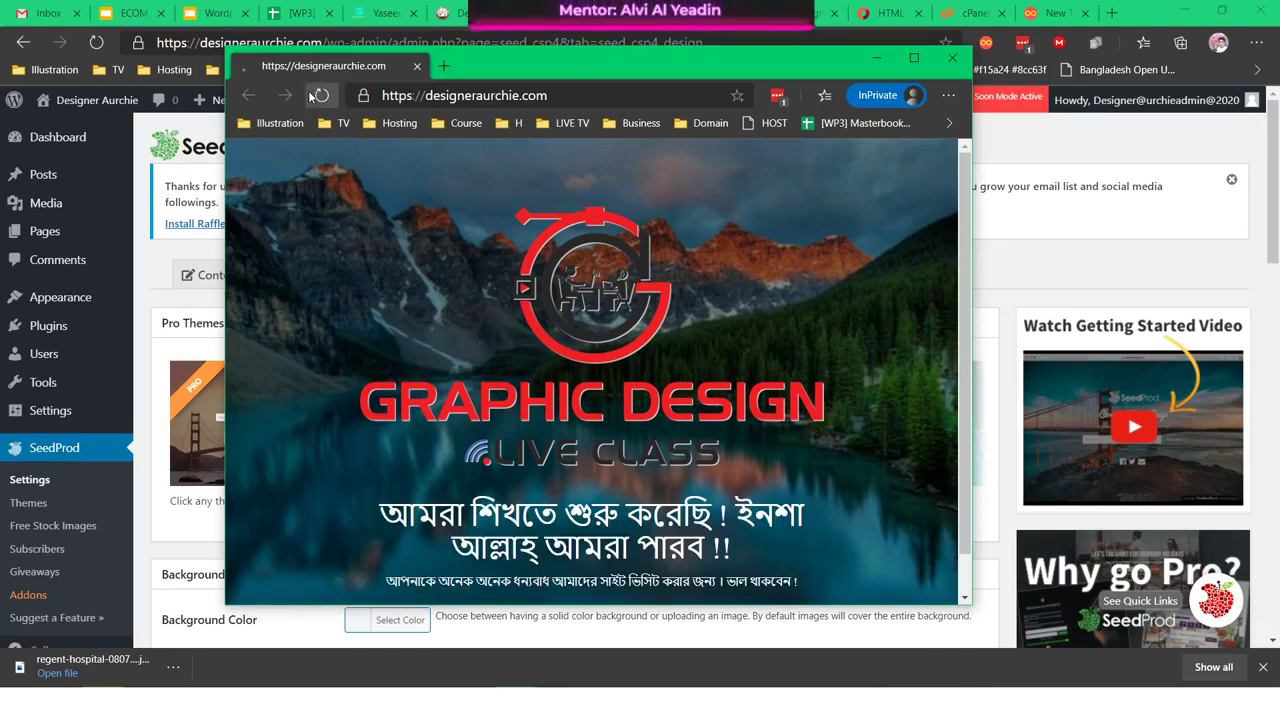
pyautogui.click(321, 95)
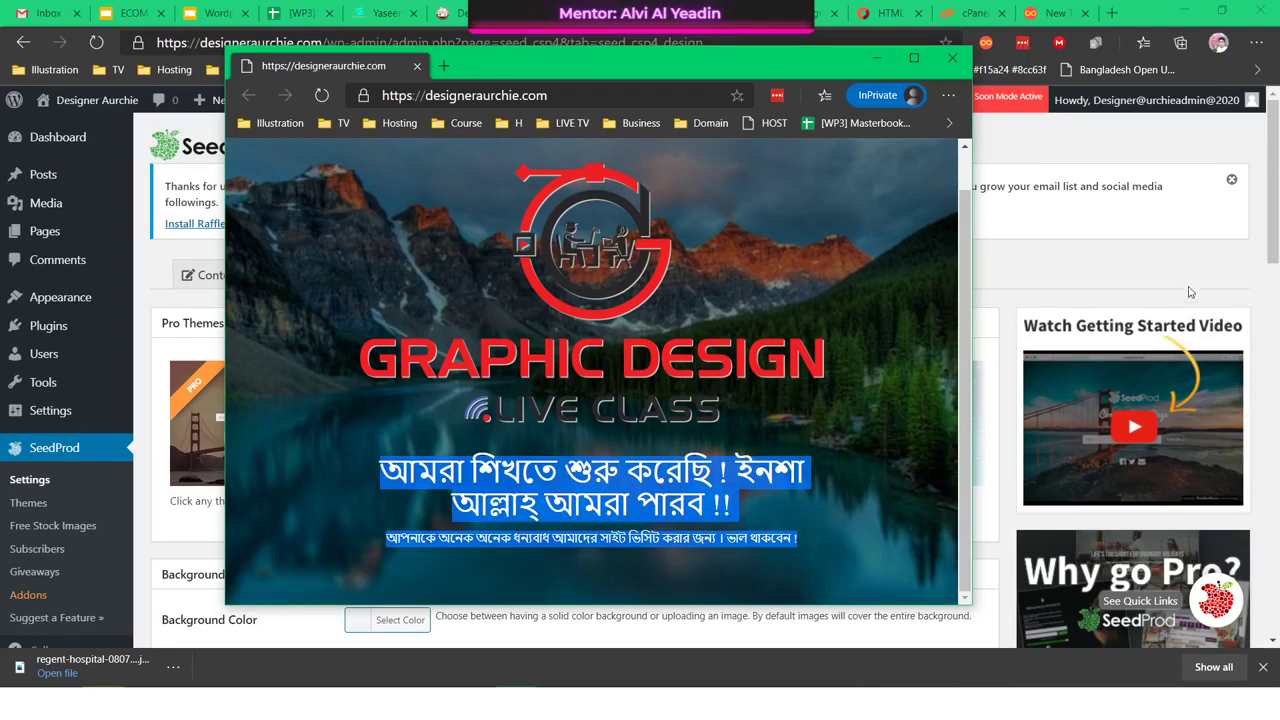
pyautogui.click(1152, 278)
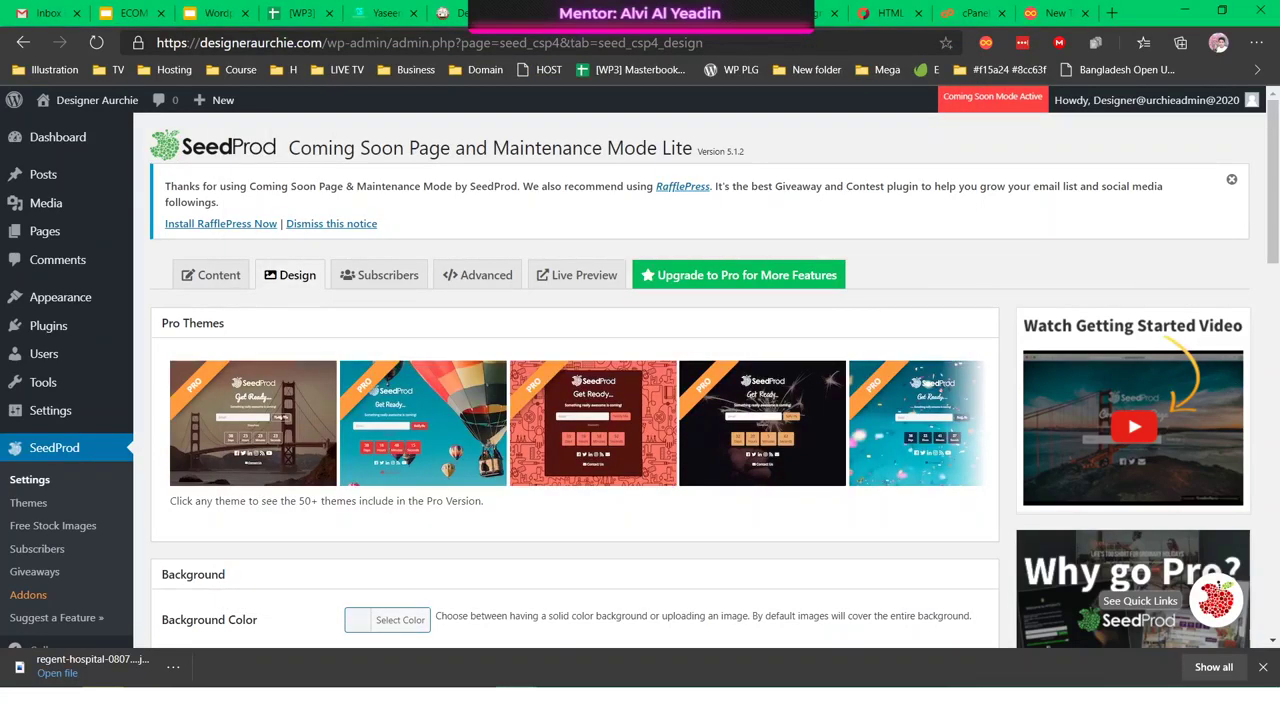
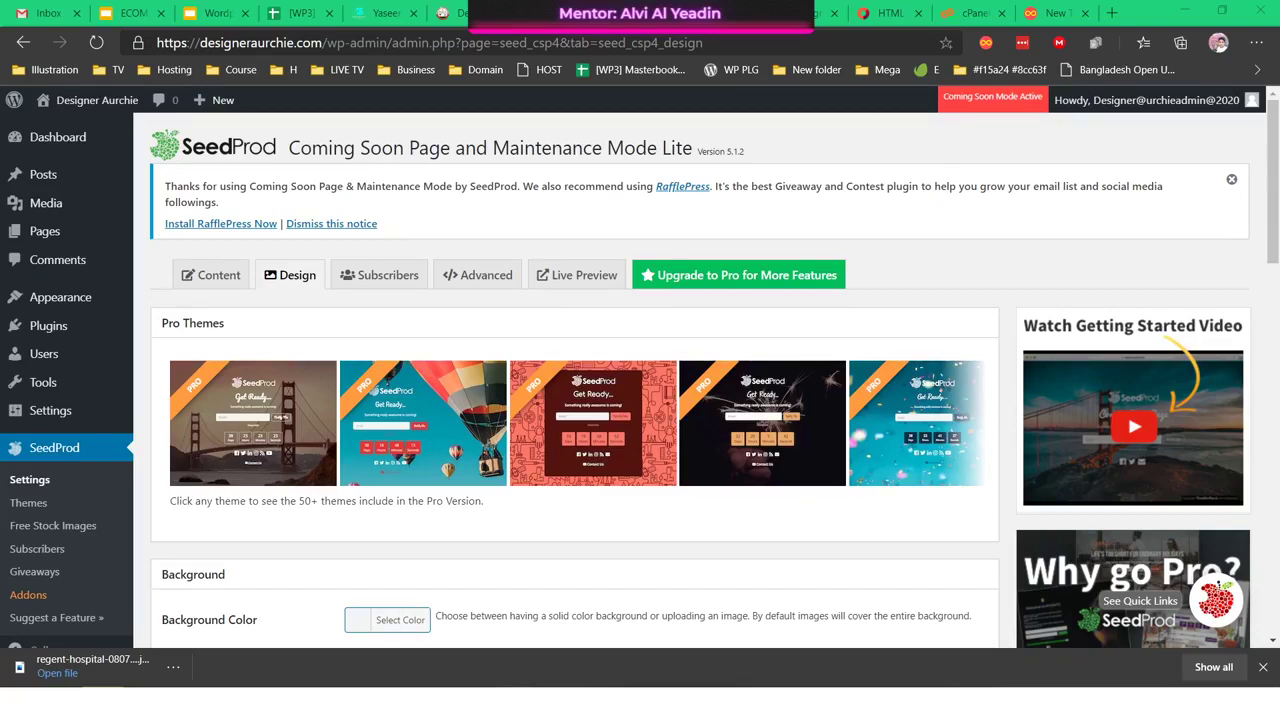
# Look through SeedProd's Subscribers and Advanced settings, then go back to Design.
pyautogui.scroll(-4, 572, 355)
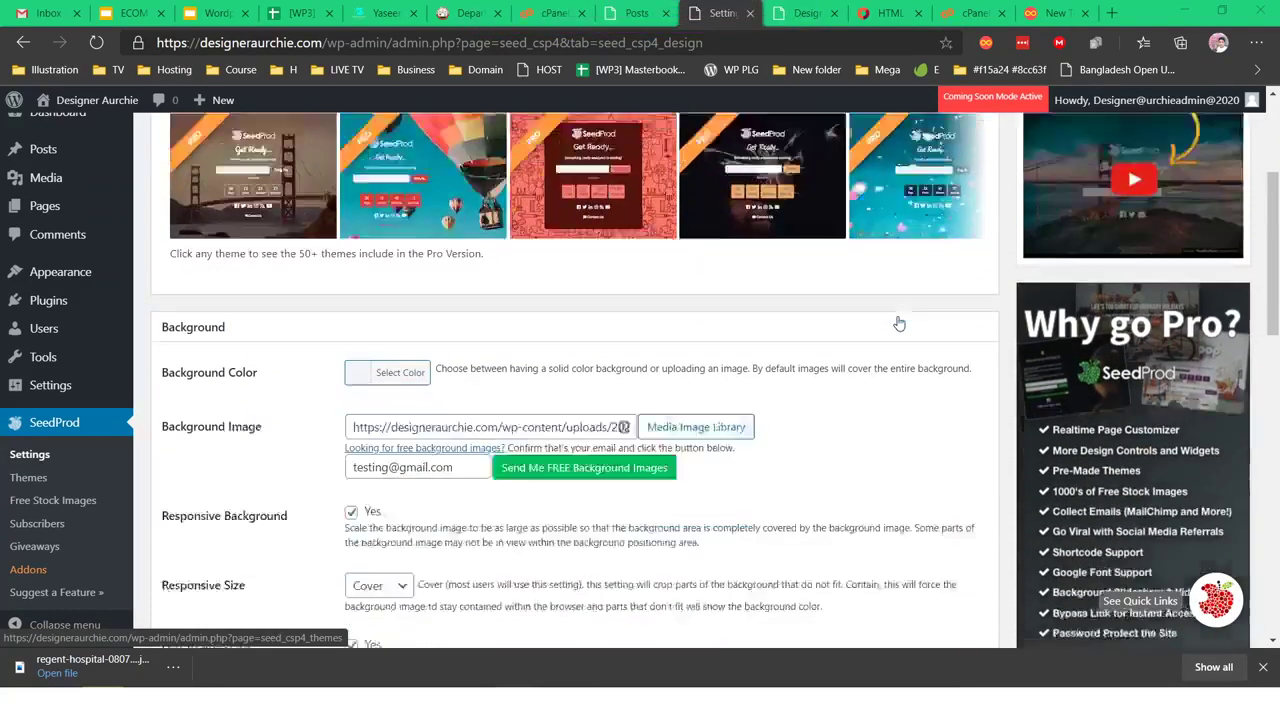
pyautogui.scroll(-1, 500, 300)
pyautogui.scroll(1, 480, 350)
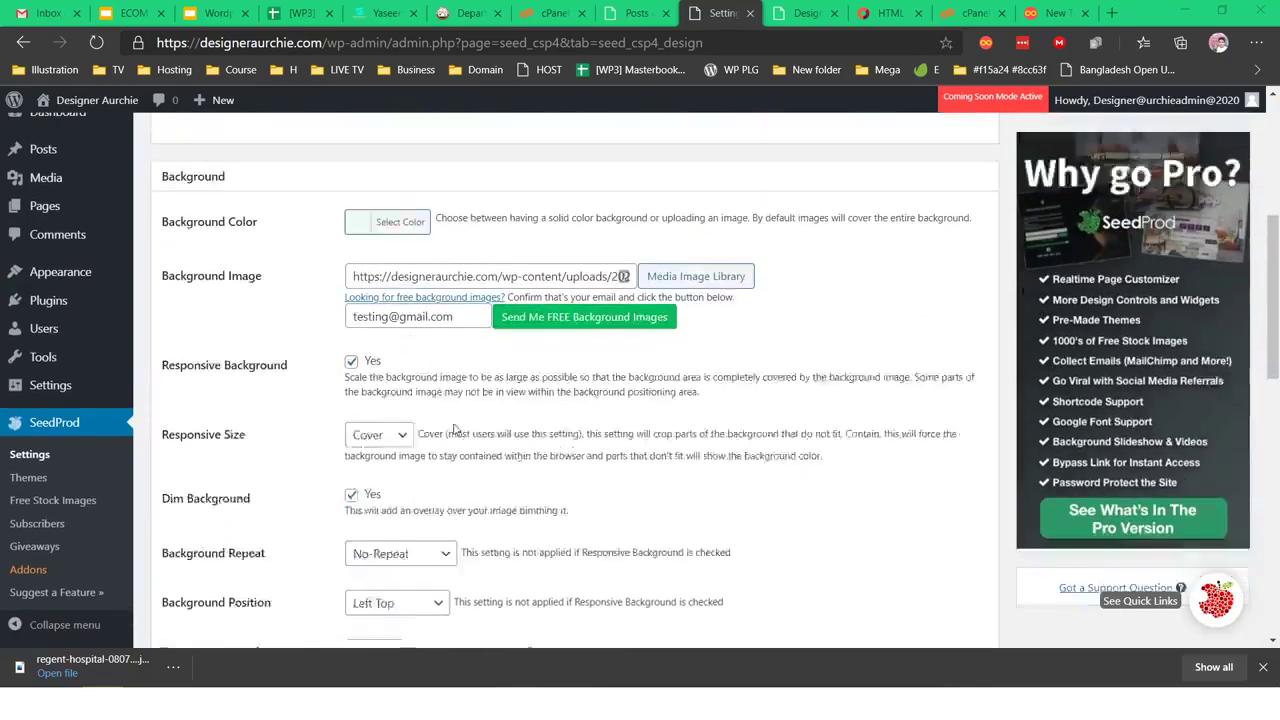
pyautogui.scroll(-4, 450, 404)
pyautogui.scroll(-5, 300, 405)
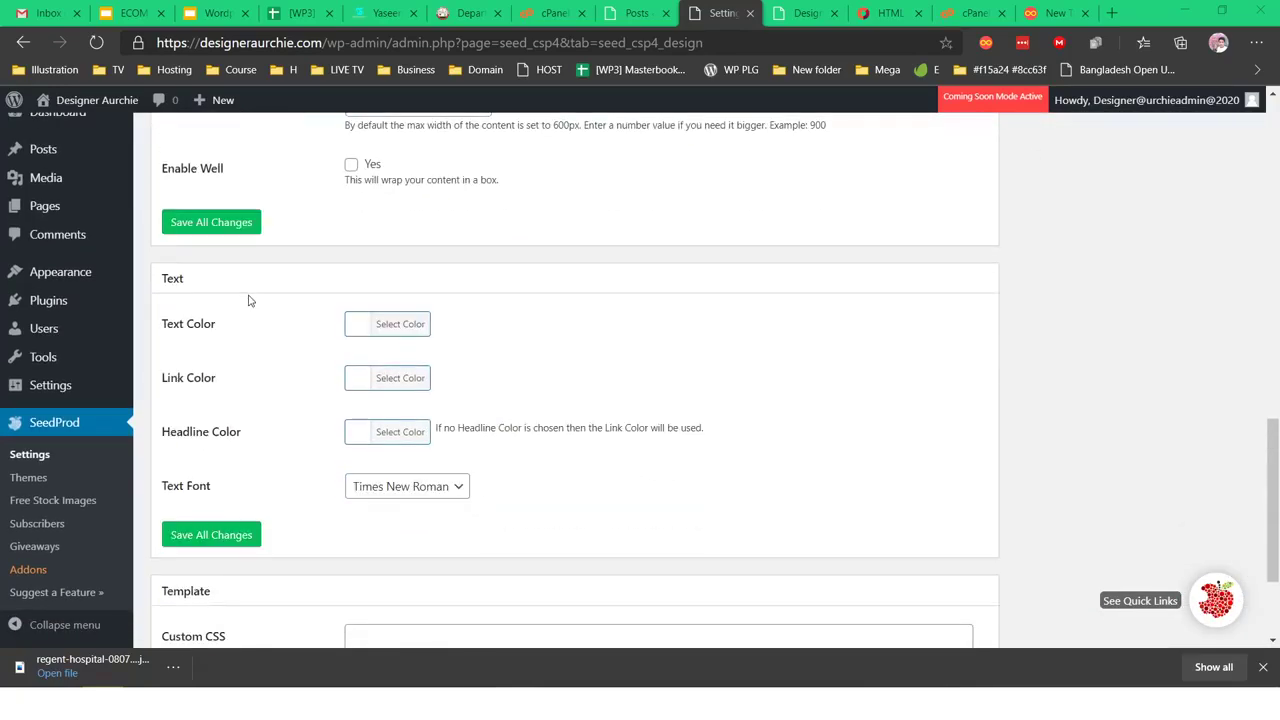
pyautogui.scroll(15, 423, 400)
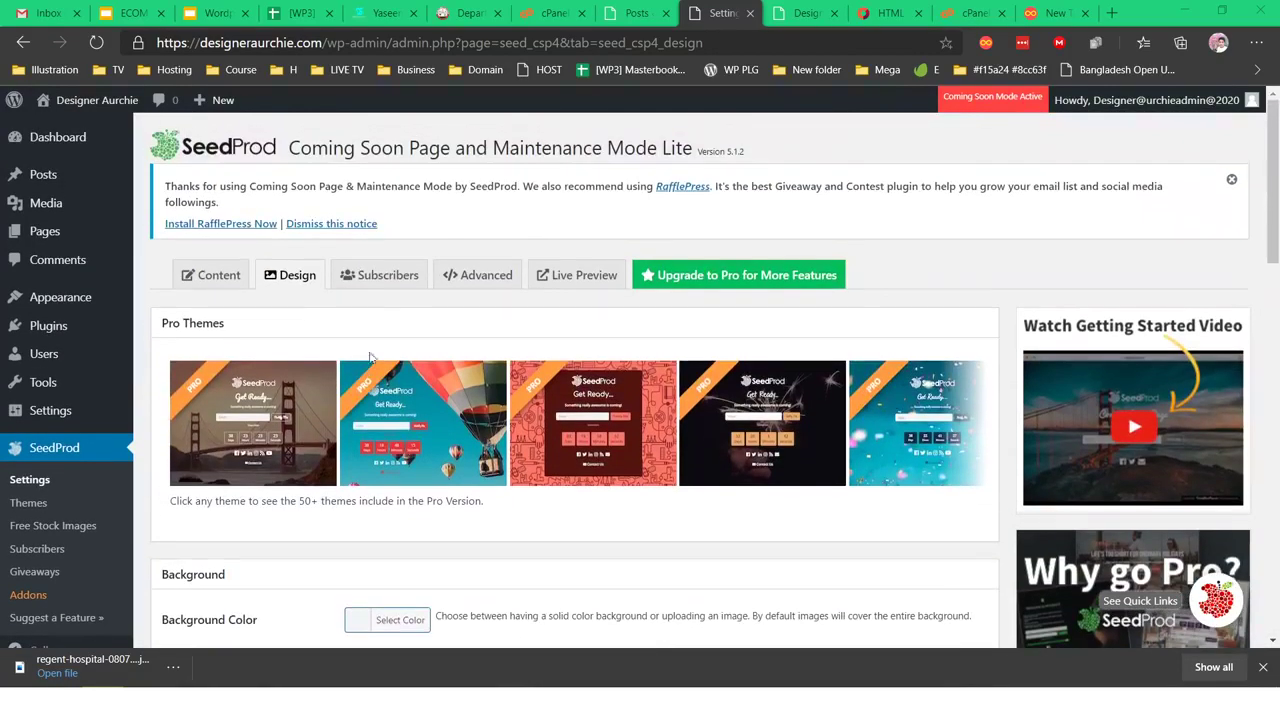
pyautogui.click(348, 281)
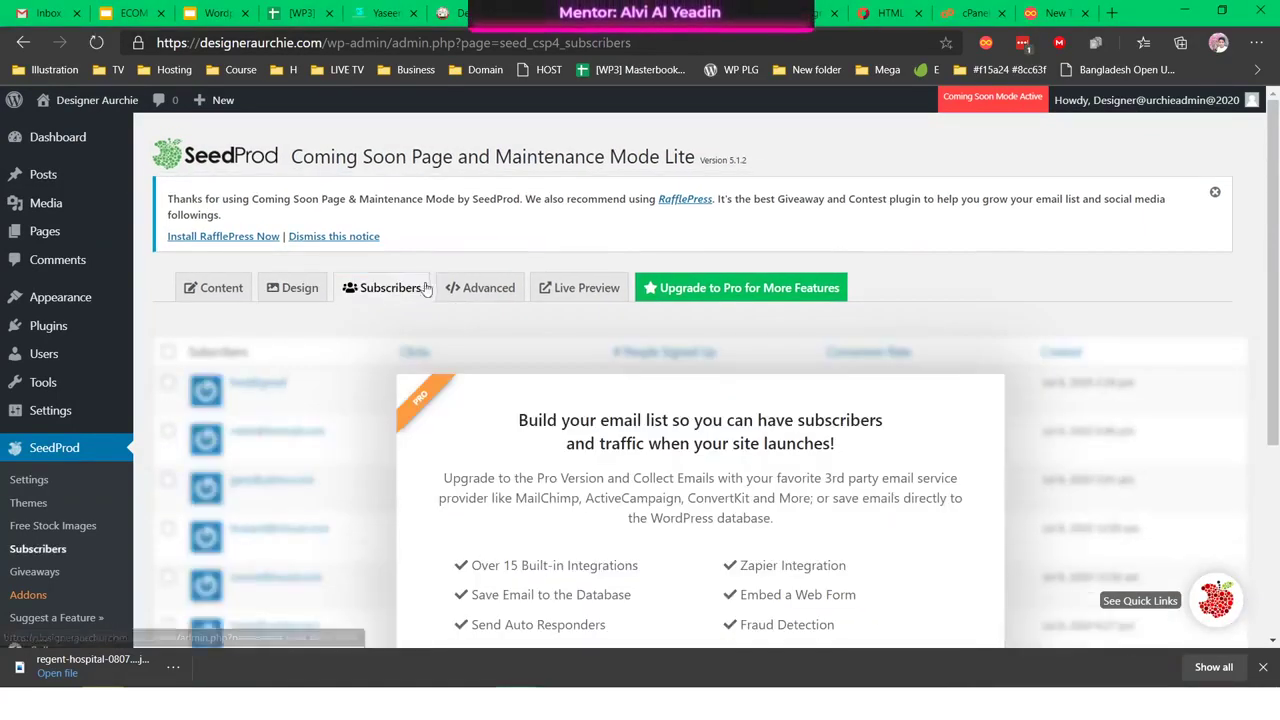
pyautogui.scroll(-1, 435, 282)
pyautogui.scroll(-1, 435, 282)
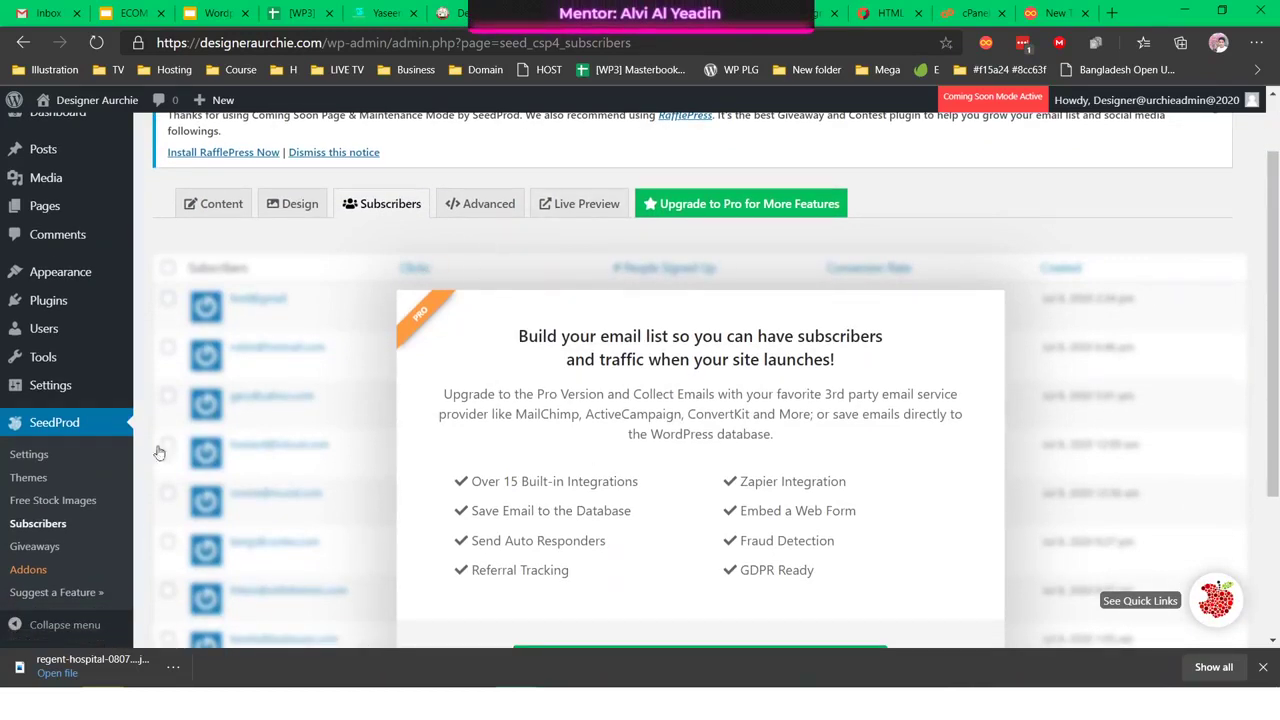
pyautogui.click(470, 204)
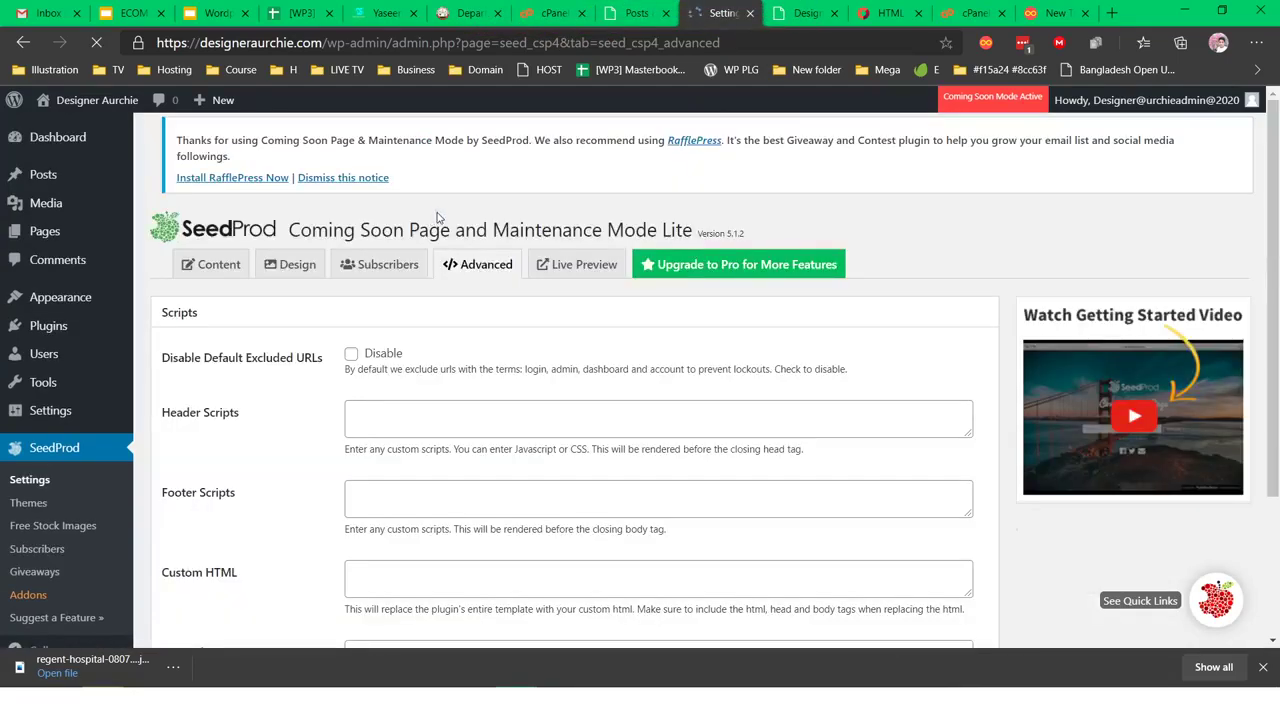
pyautogui.middleClick(304, 234)
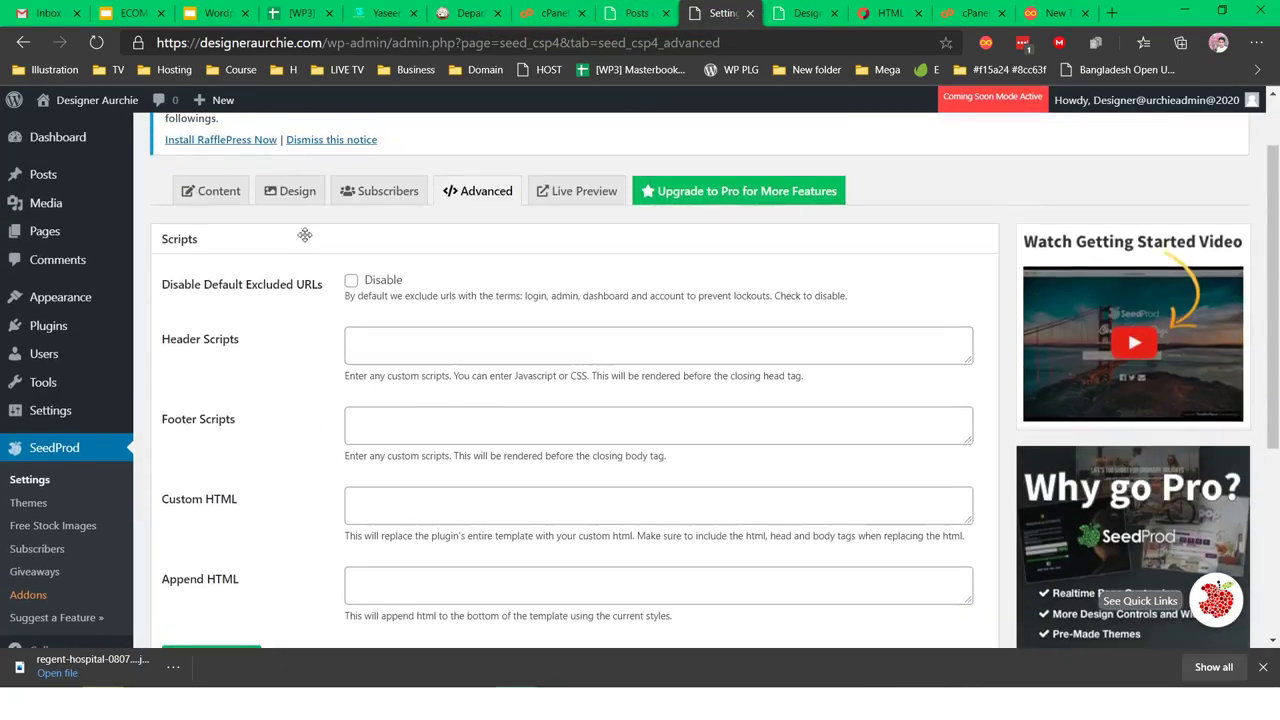
pyautogui.click(290, 191)
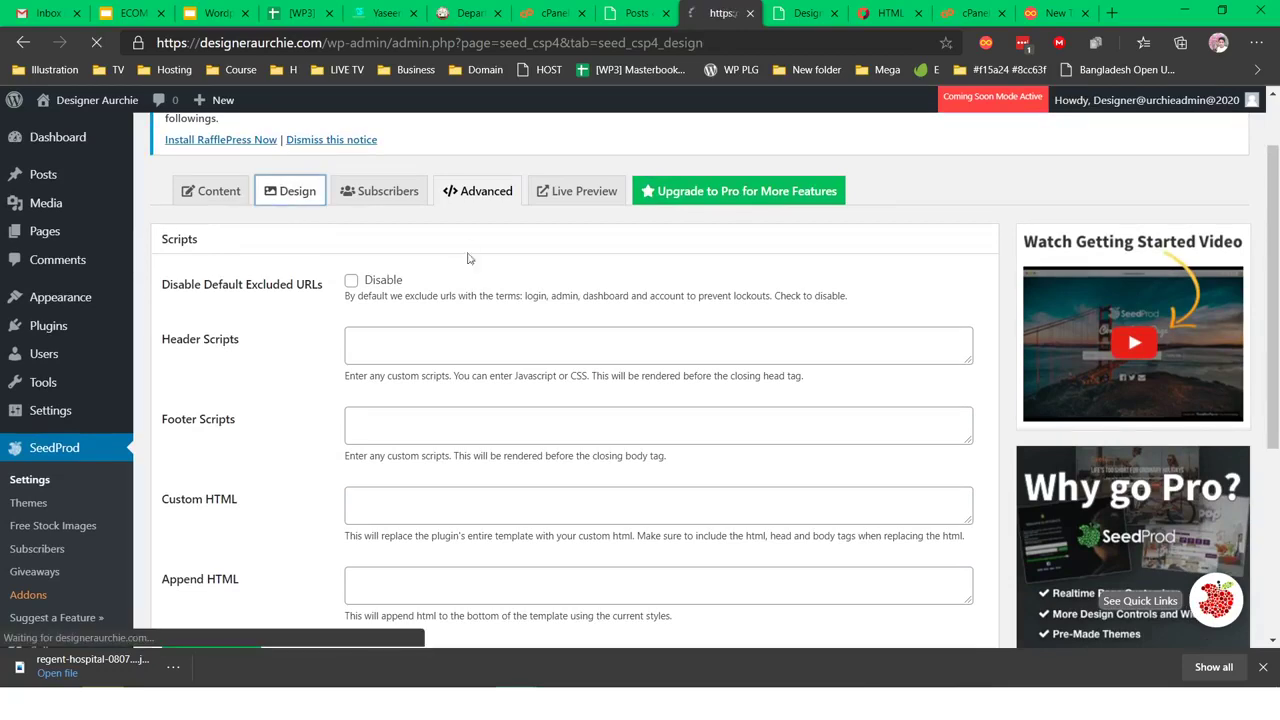
pyautogui.scroll(-1, 200, 282)
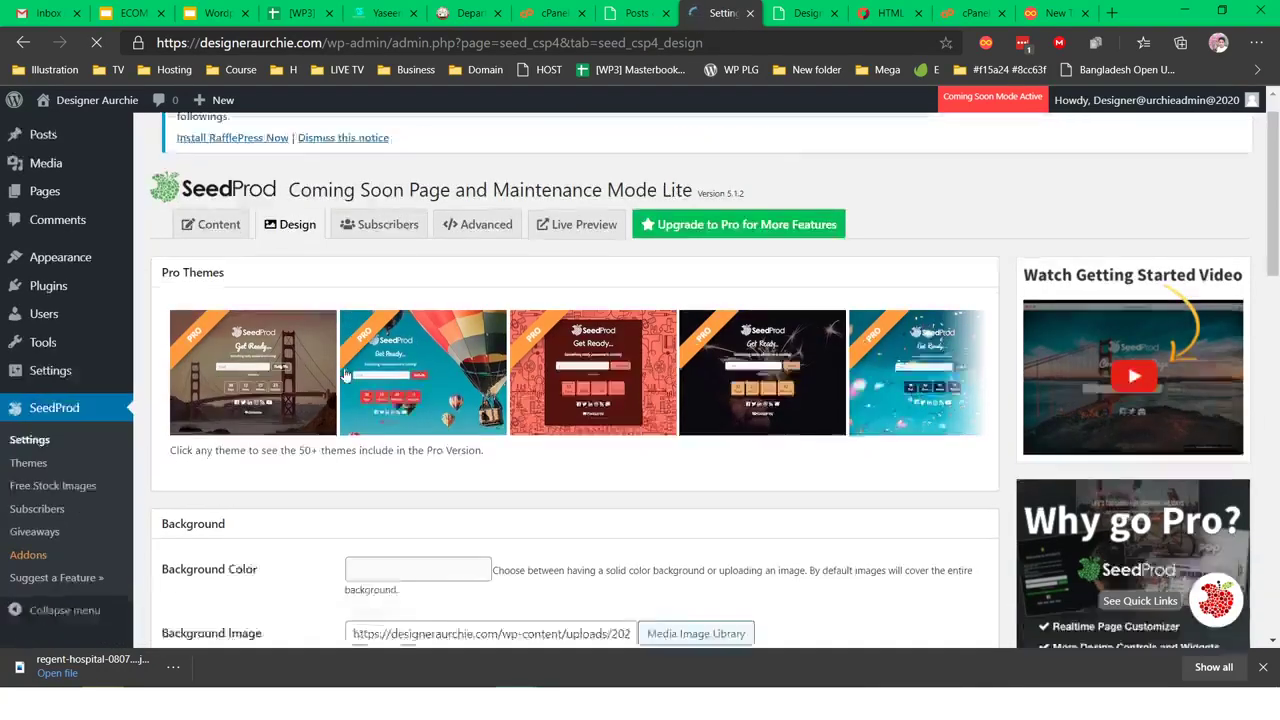
pyautogui.scroll(1, 203, 178)
# On the Content tab, change the headline to 'We are coming soon ! Stay with us!'.
pyautogui.click(205, 190)
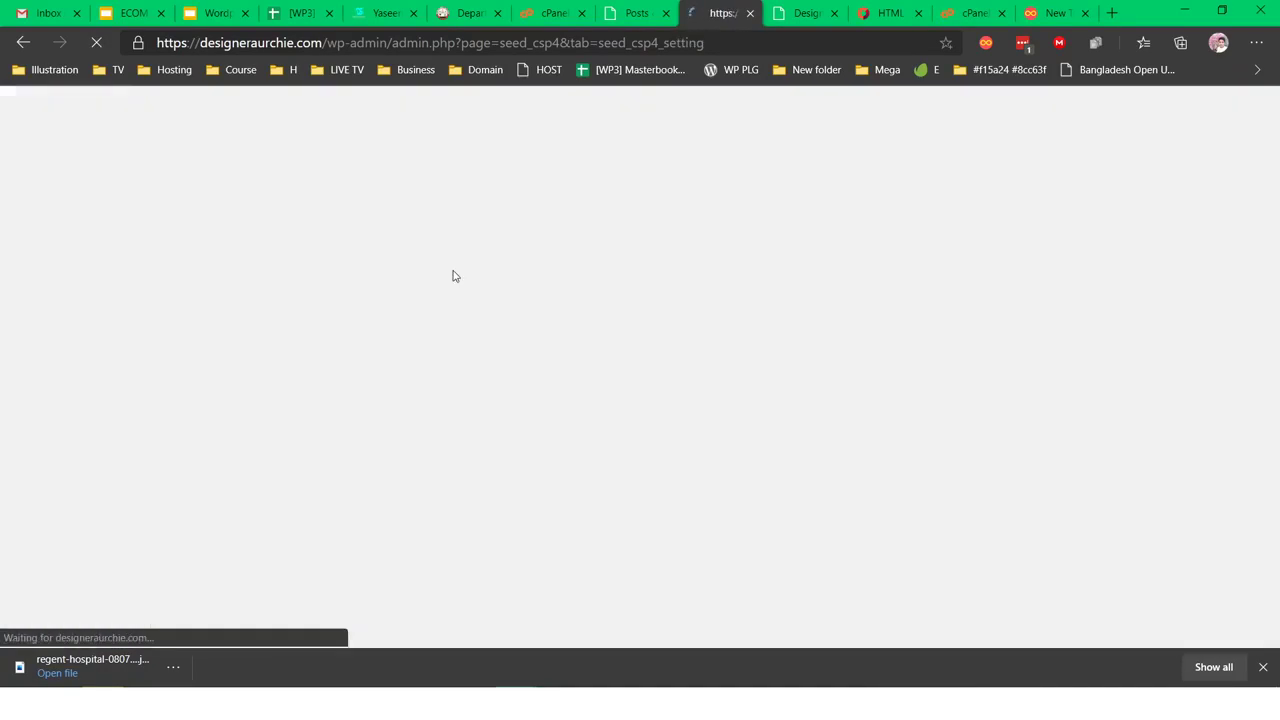
pyautogui.scroll(-3, 453, 276)
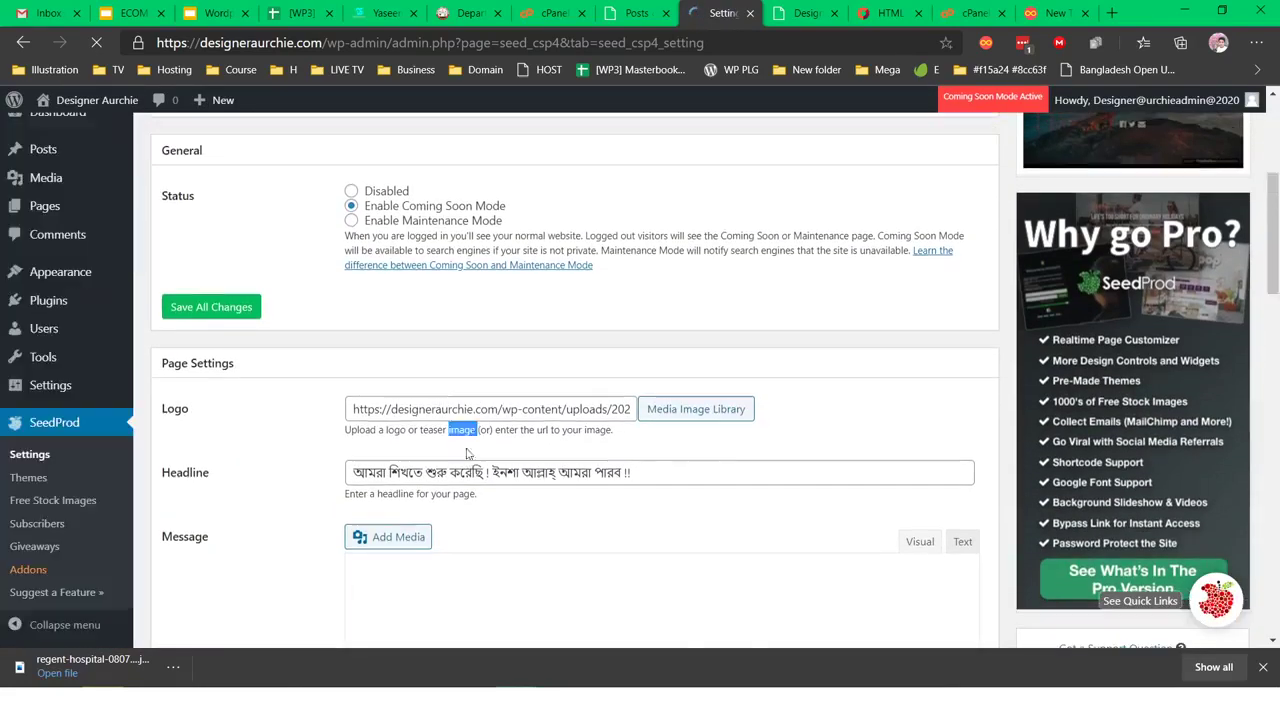
pyautogui.tripleClick(447, 471)
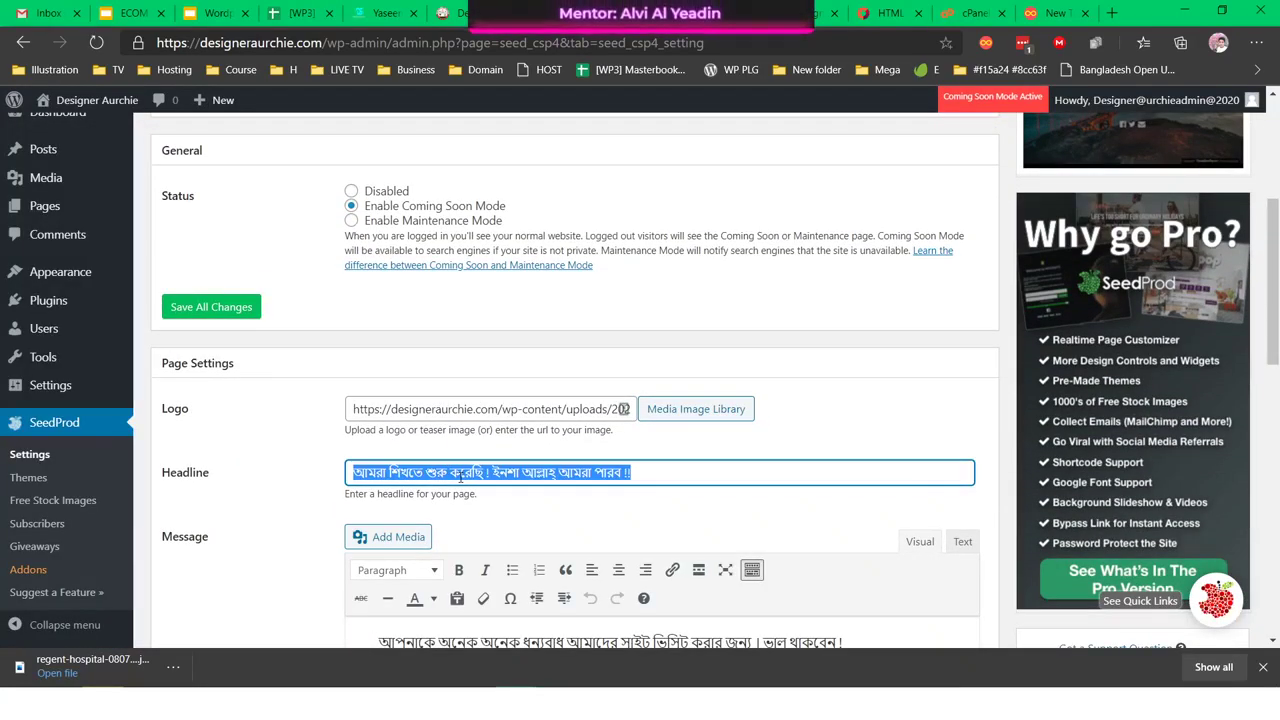
pyautogui.write('We are coming ')
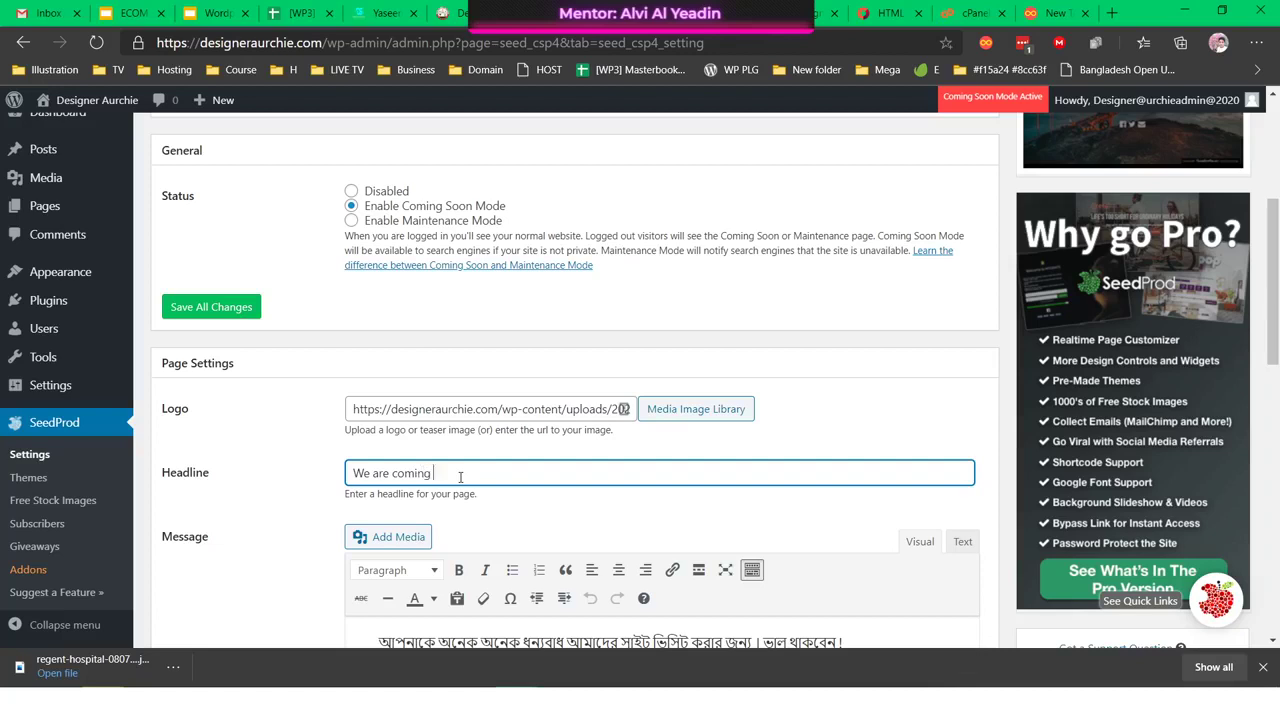
pyautogui.write('soon ! Stay with us!')
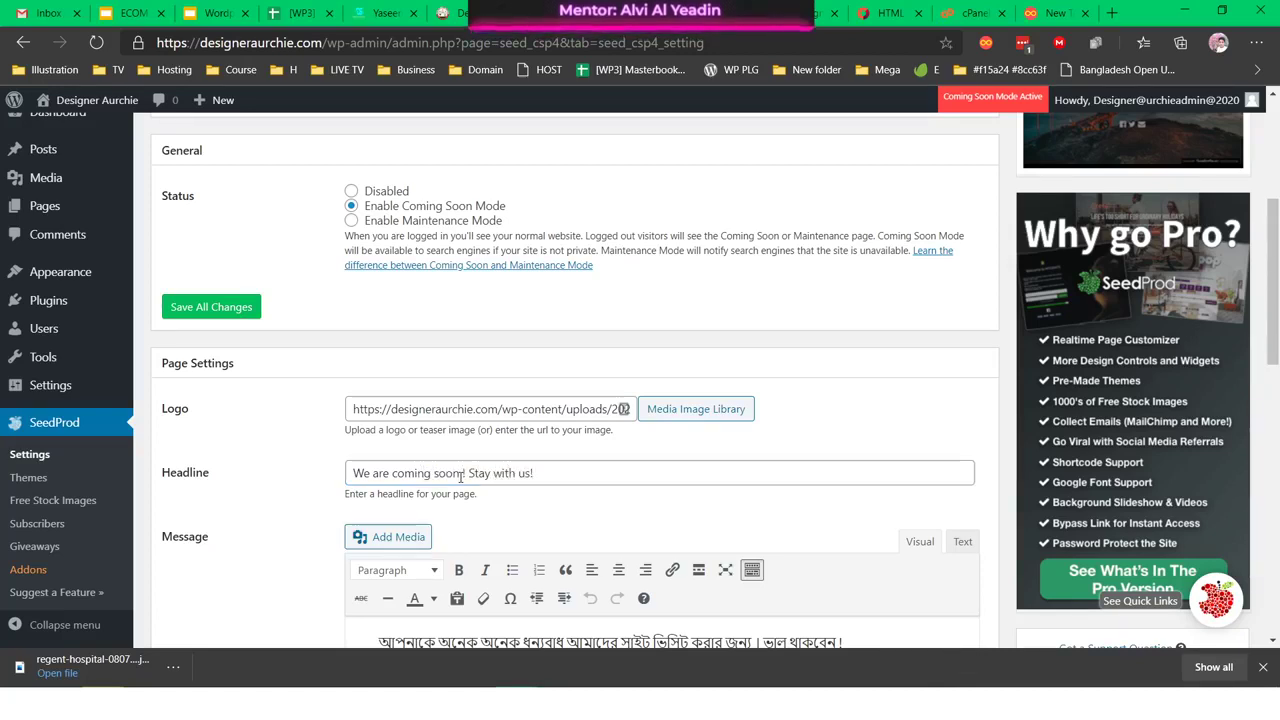
# Replace the message with a 31 December 2020 launch notice promising free gifts, and save.
pyautogui.scroll(-3, 500, 392)
pyautogui.hotkey('ctrl', 'a')
pyautogui.write('W')
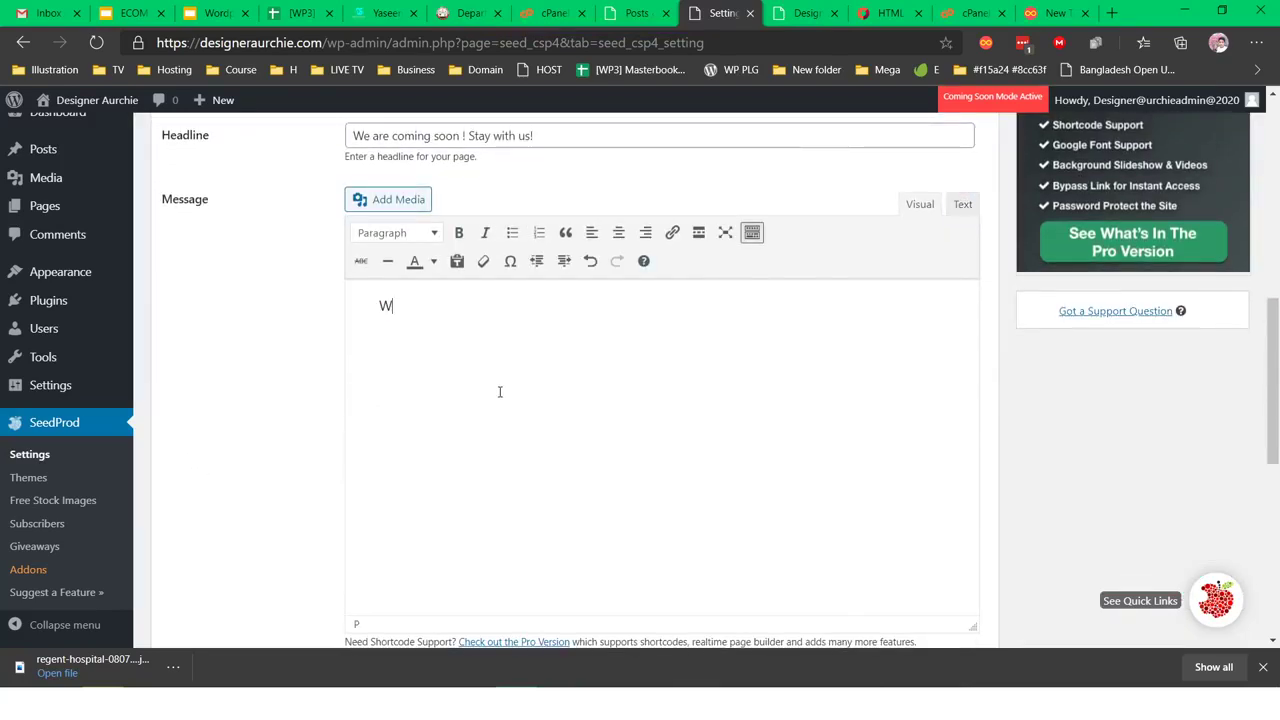
pyautogui.write('e will lu')
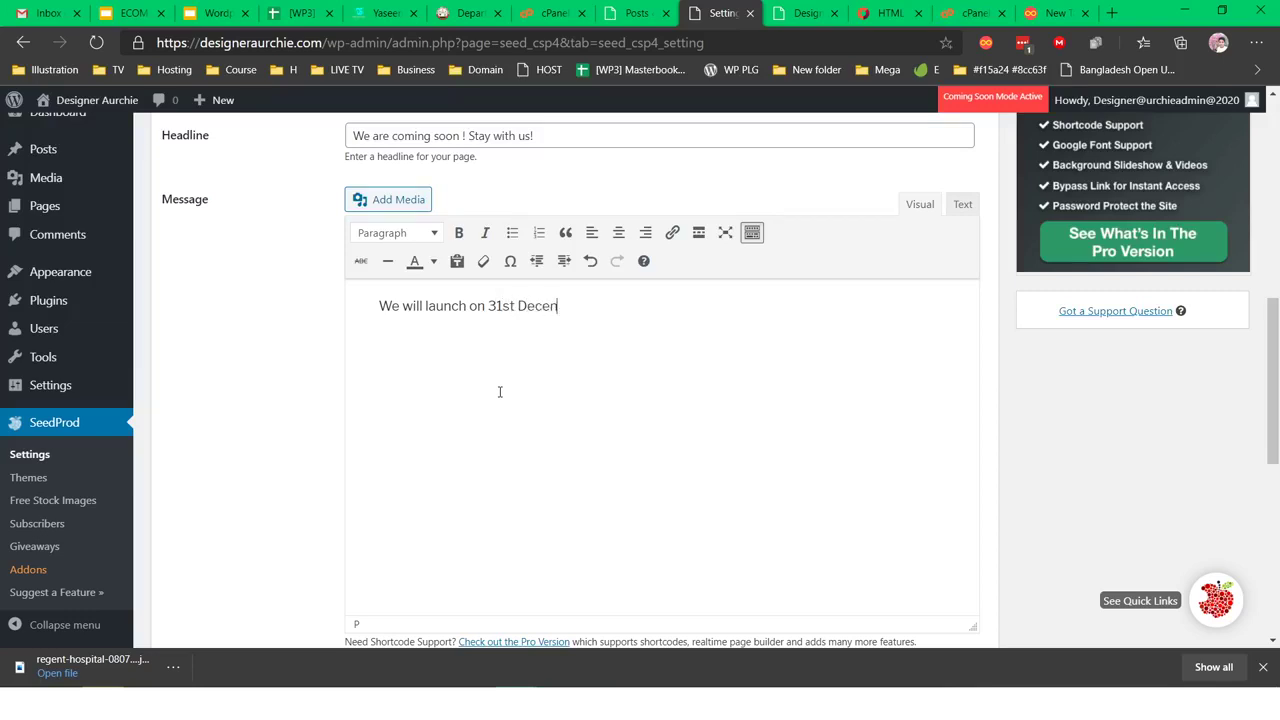
pyautogui.press('BackSpace')
pyautogui.write('mber 2020')
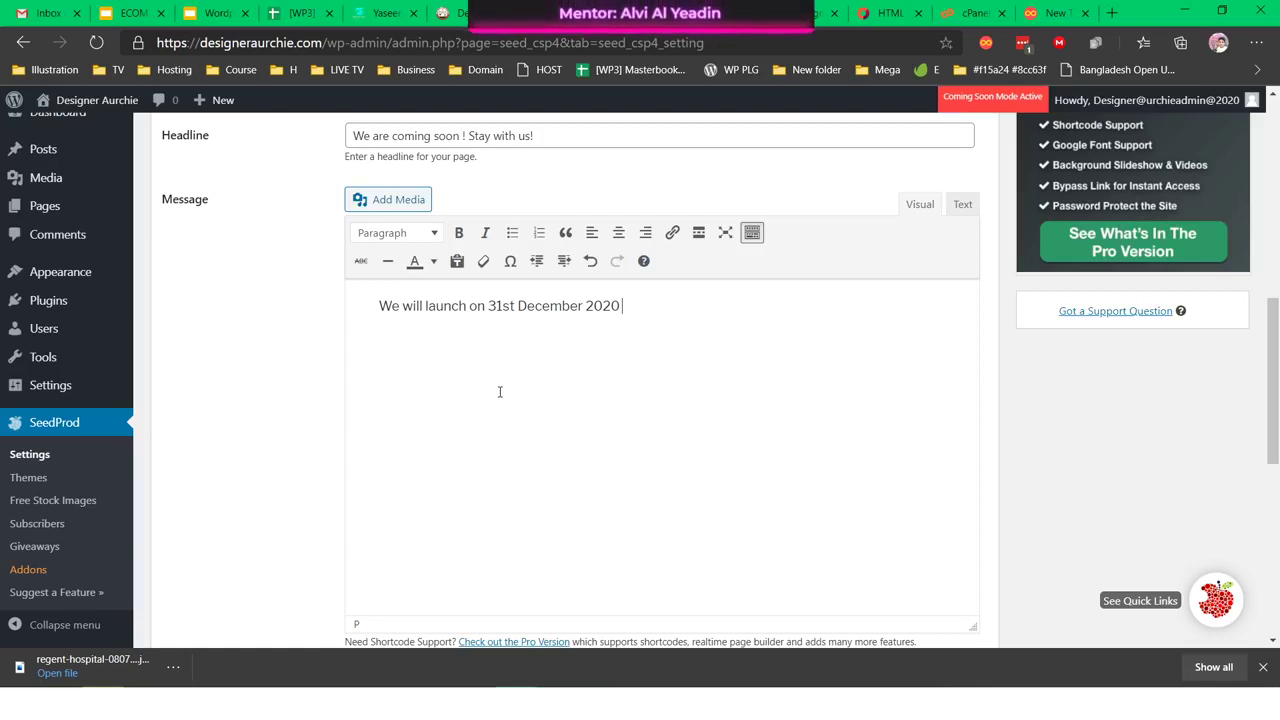
pyautogui.write(' ! Please stay with f')
pyautogui.write('s for ')
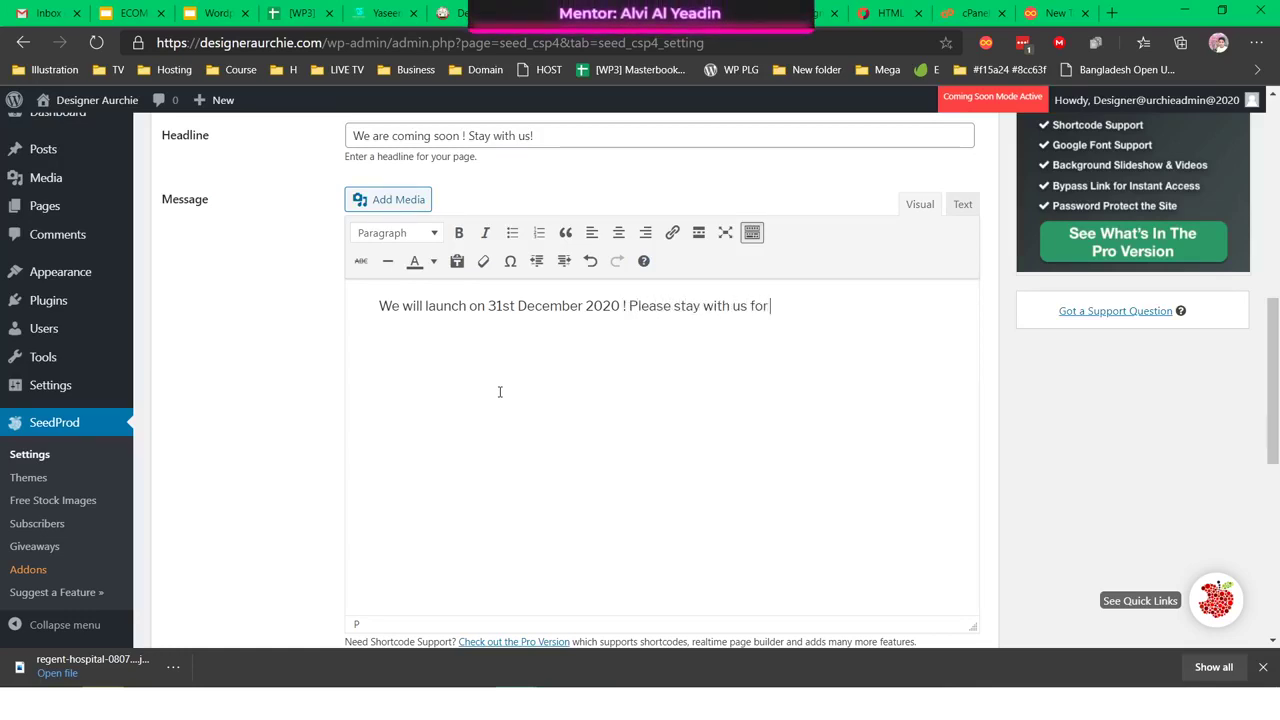
pyautogui.write('free gifts!')
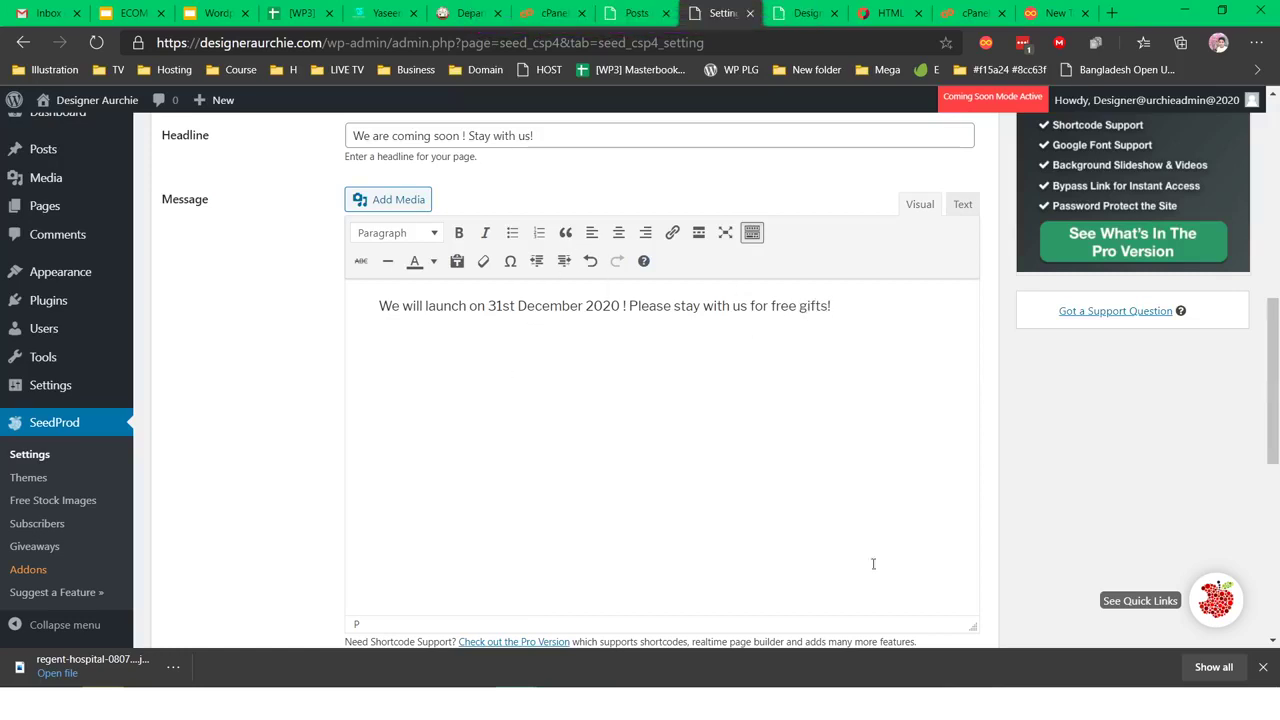
pyautogui.scroll(-3, 670, 300)
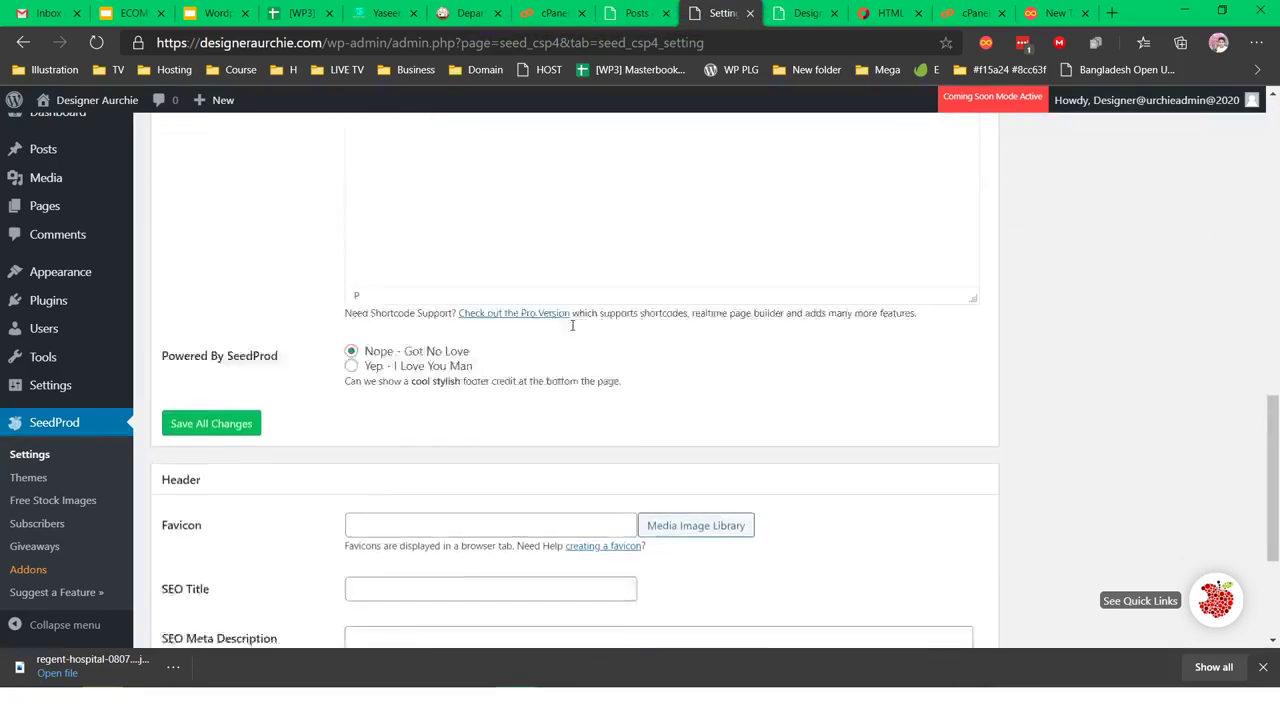
pyautogui.scroll(-1, 612, 370)
pyautogui.scroll(-2, 612, 363)
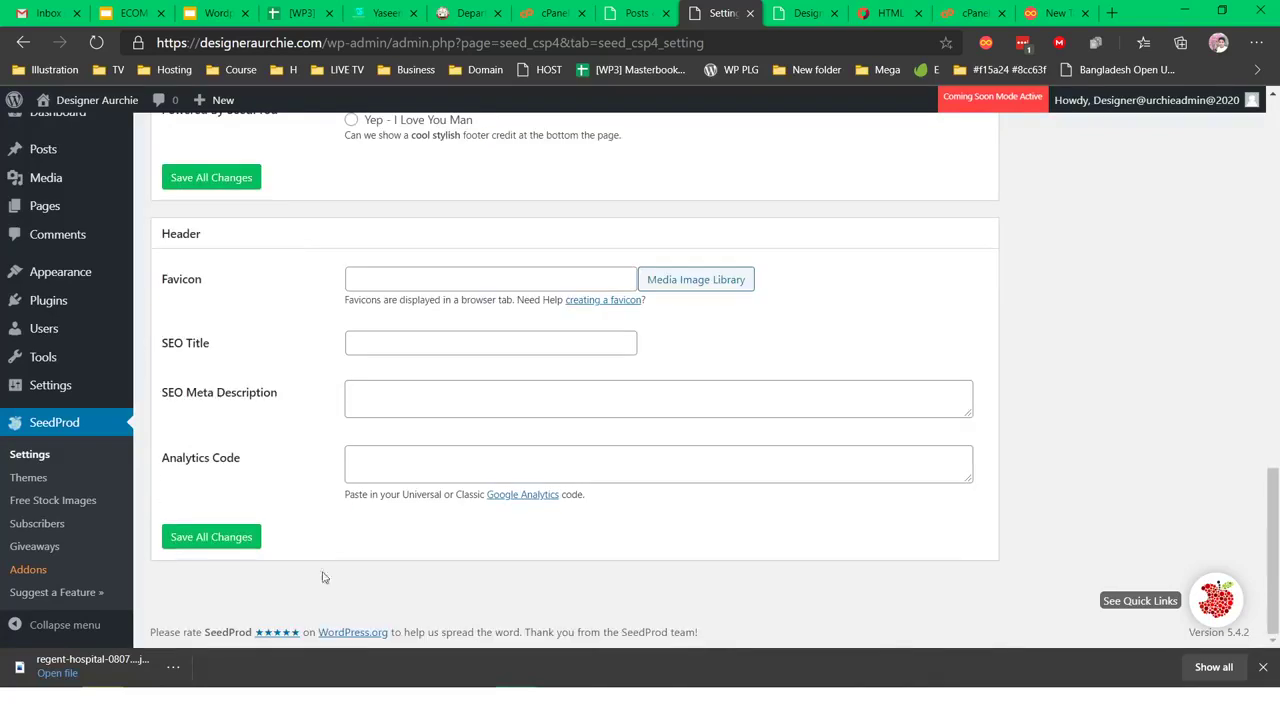
pyautogui.click(181, 188)
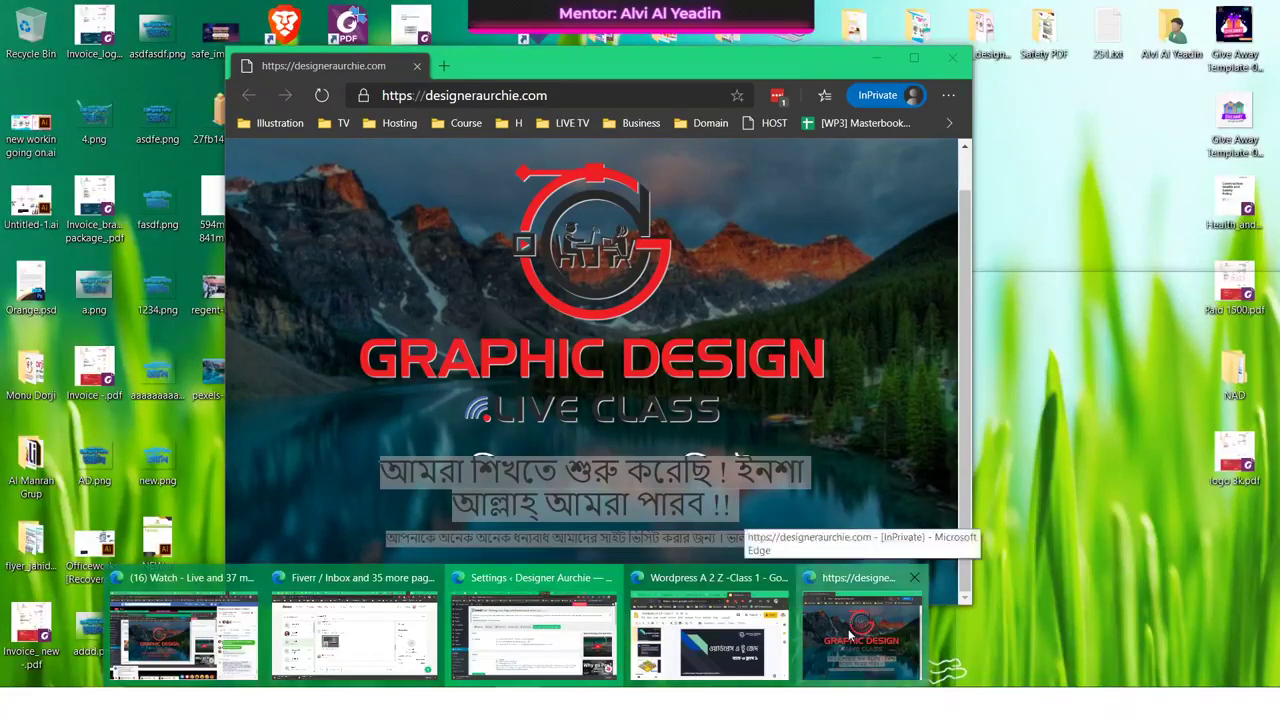
pyautogui.click(850, 635)
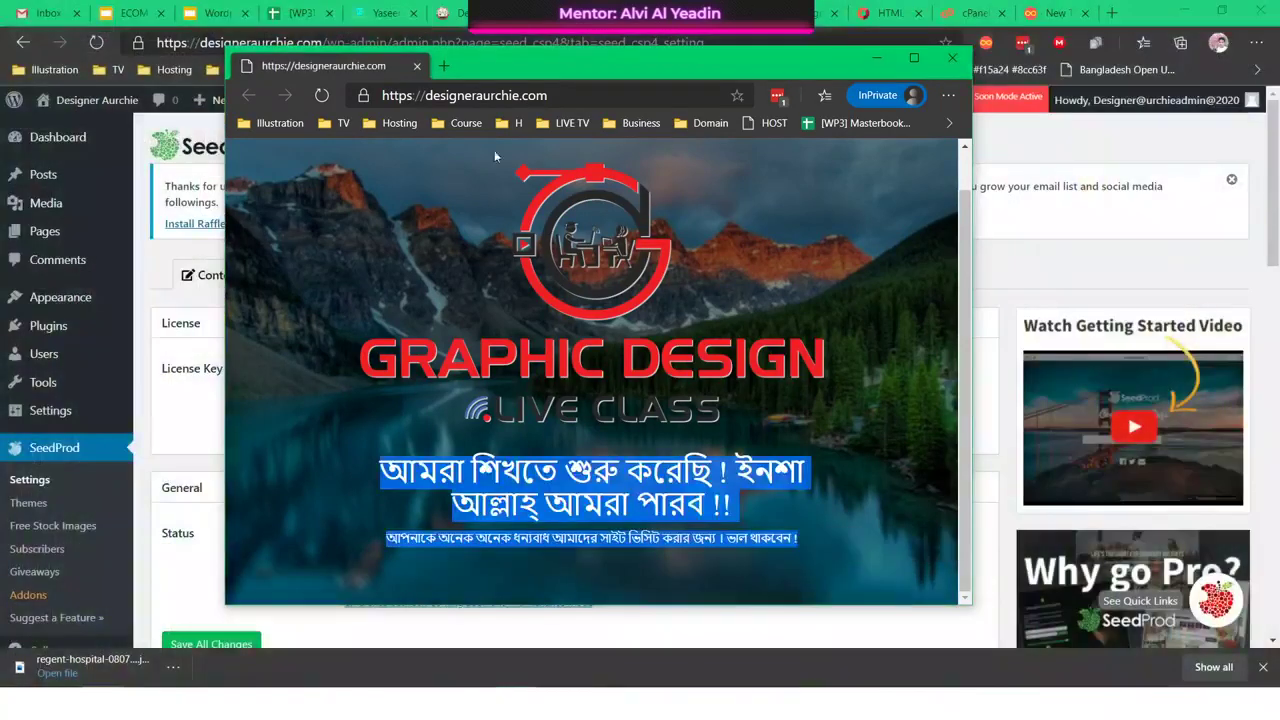
pyautogui.click(322, 95)
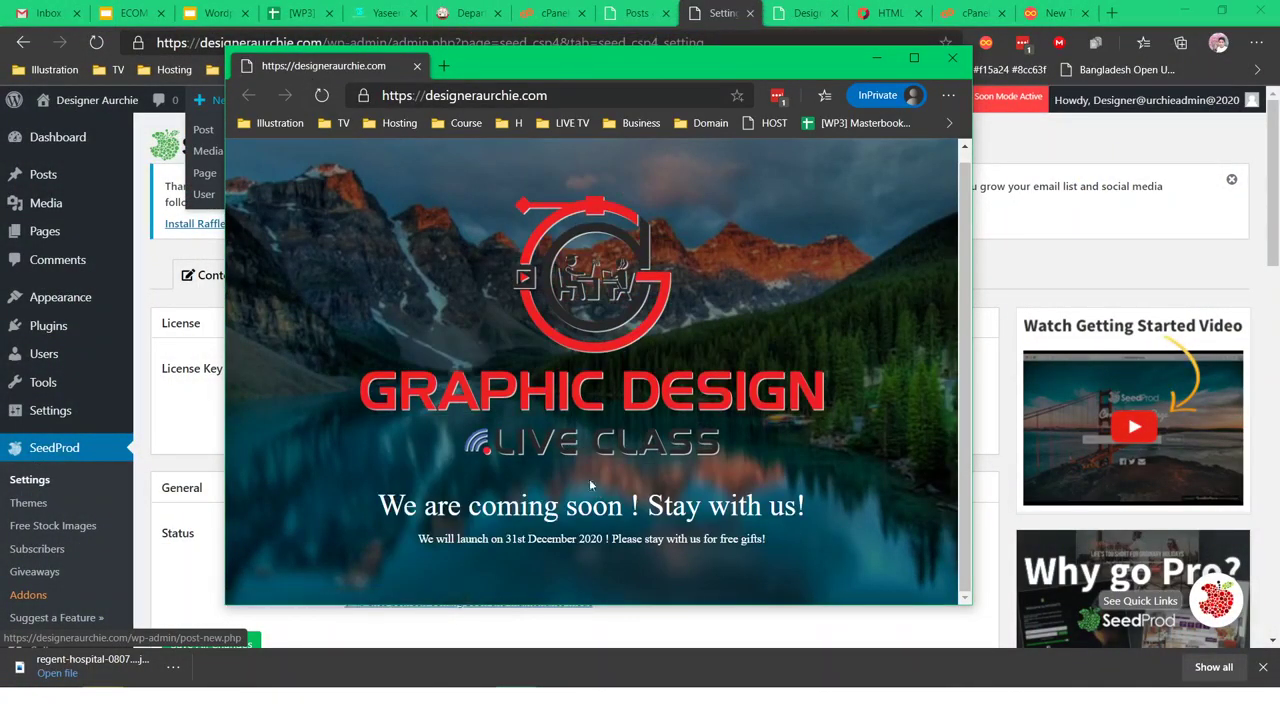
pyautogui.moveTo(366, 505); pyautogui.dragTo(831, 541)
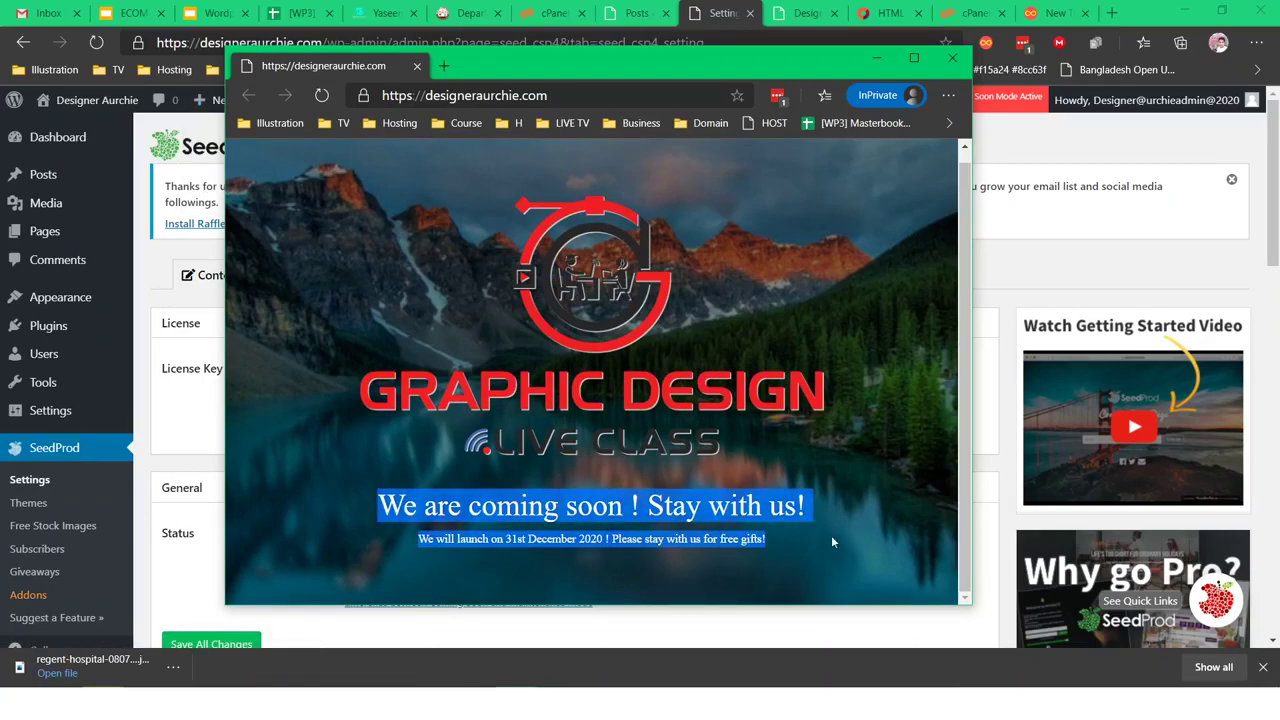
pyautogui.click(1094, 248)
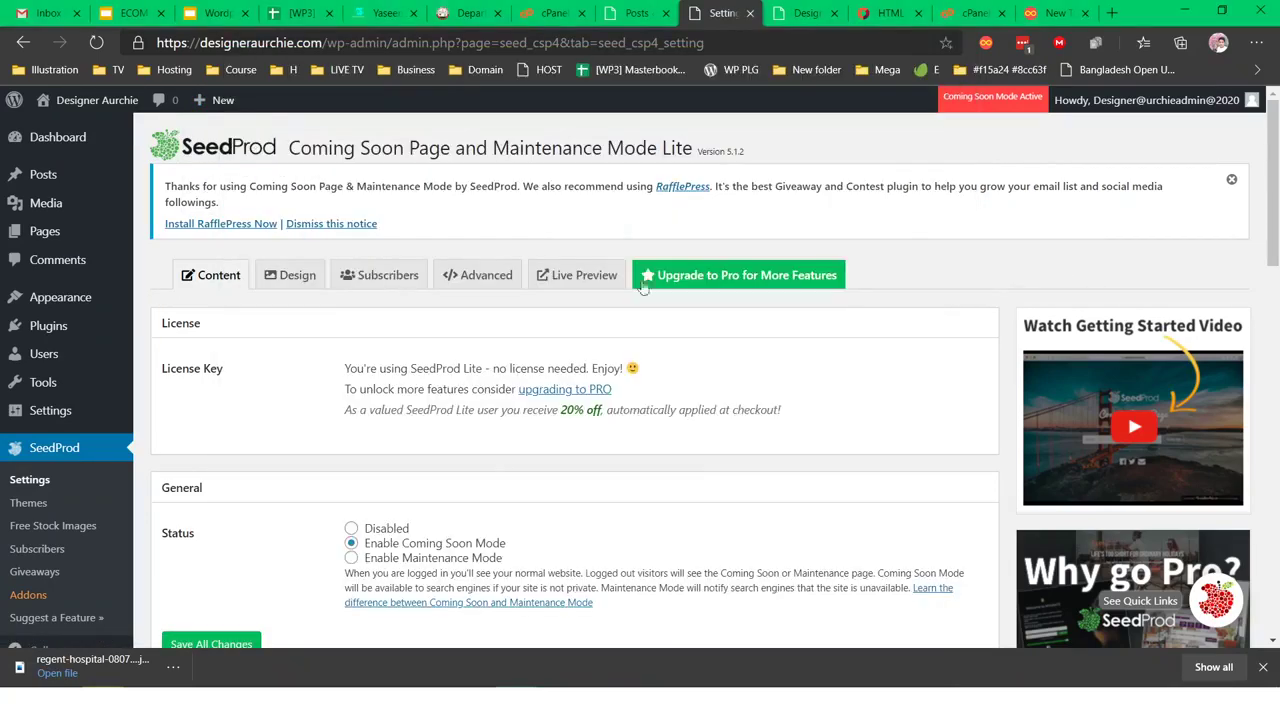
# Change the Design text font from Times New Roman to Arial and save.
pyautogui.click(290, 275)
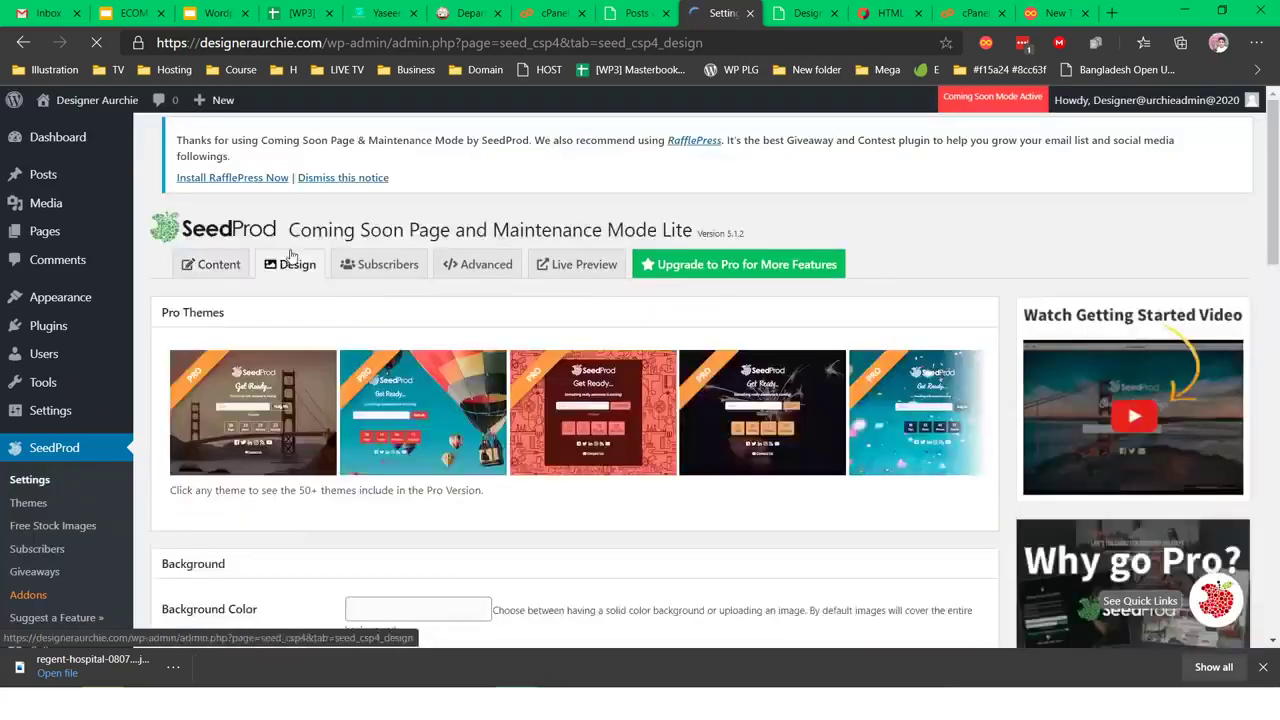
pyautogui.scroll(-10, 292, 258)
pyautogui.scroll(-1, 293, 251)
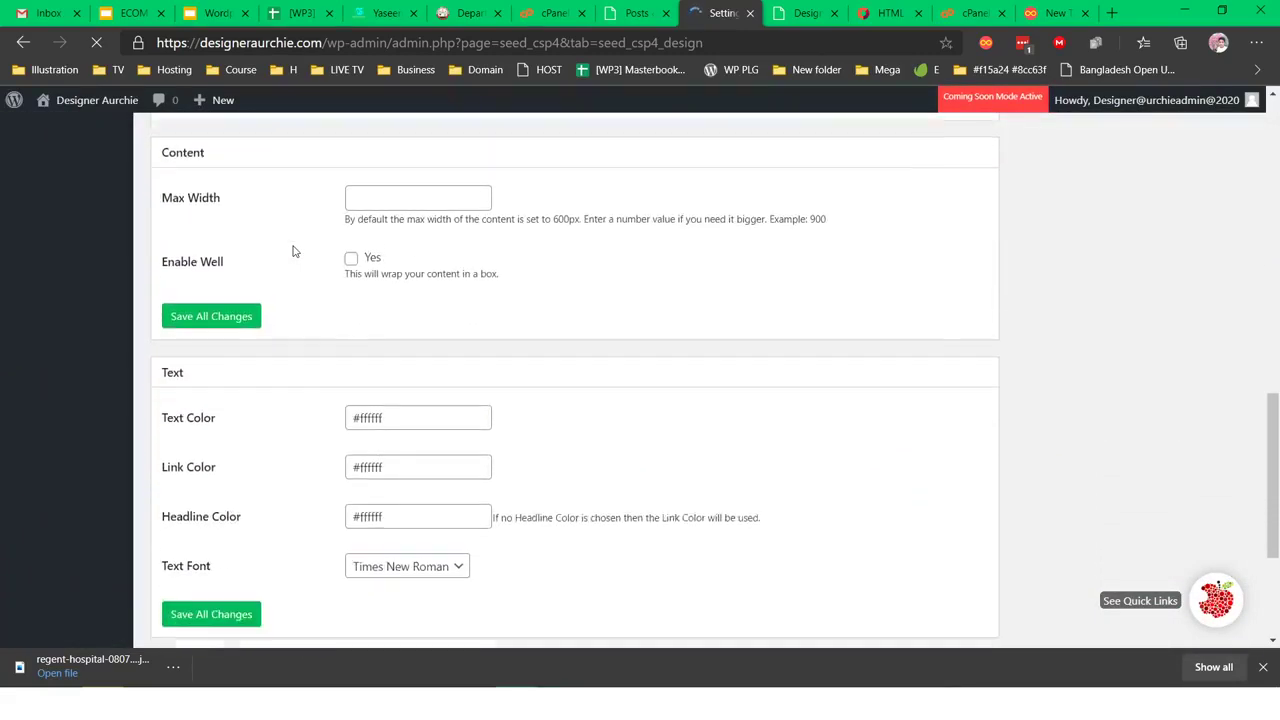
pyautogui.scroll(-2, 363, 346)
pyautogui.click(394, 412)
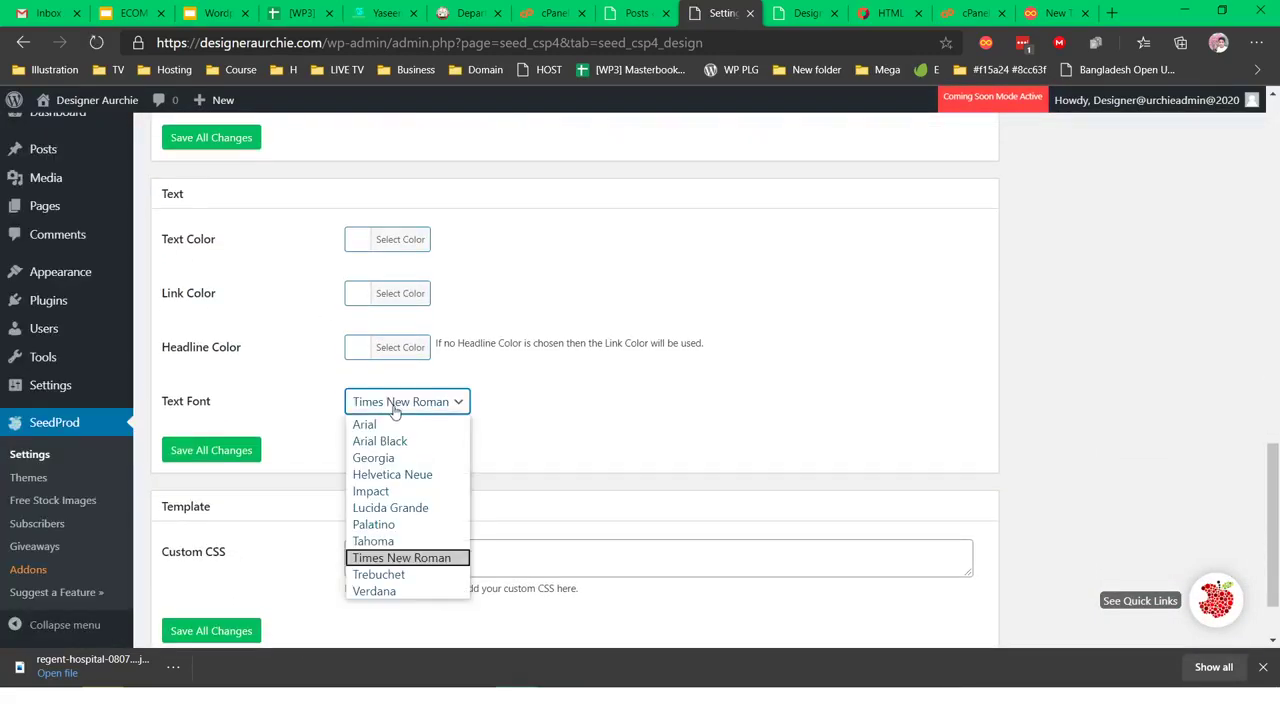
pyautogui.click(370, 425)
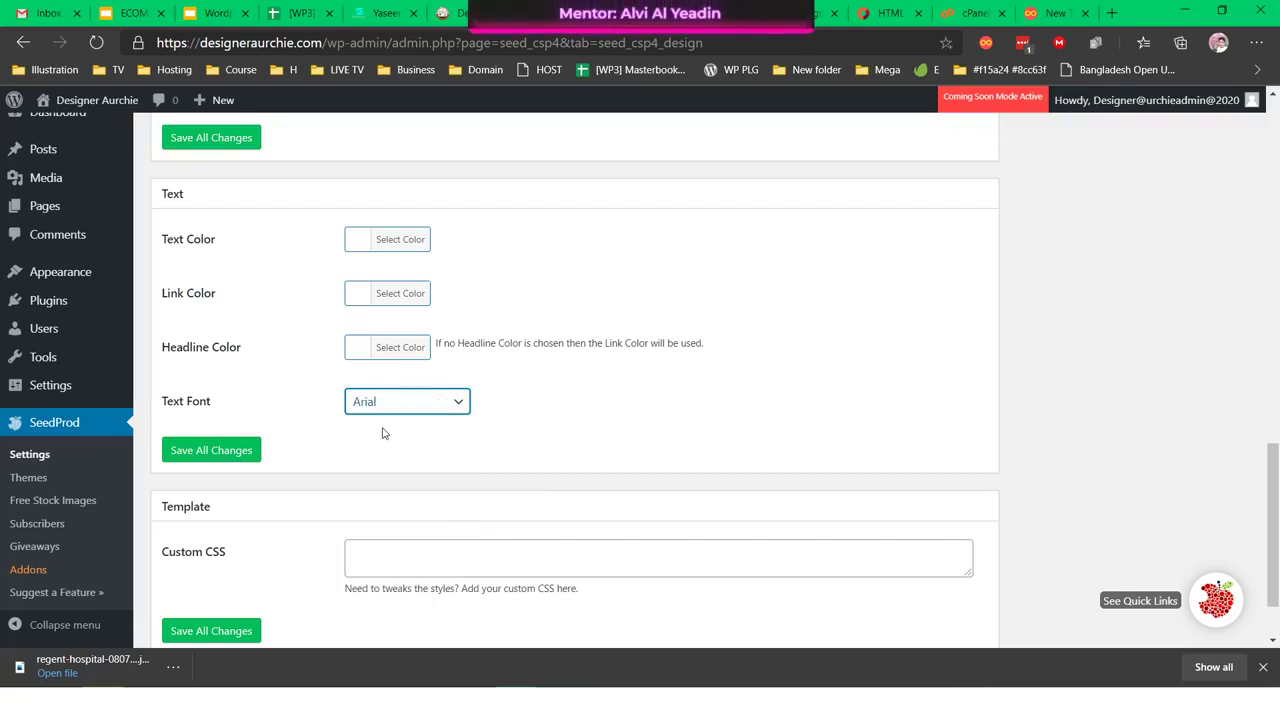
pyautogui.click(245, 632)
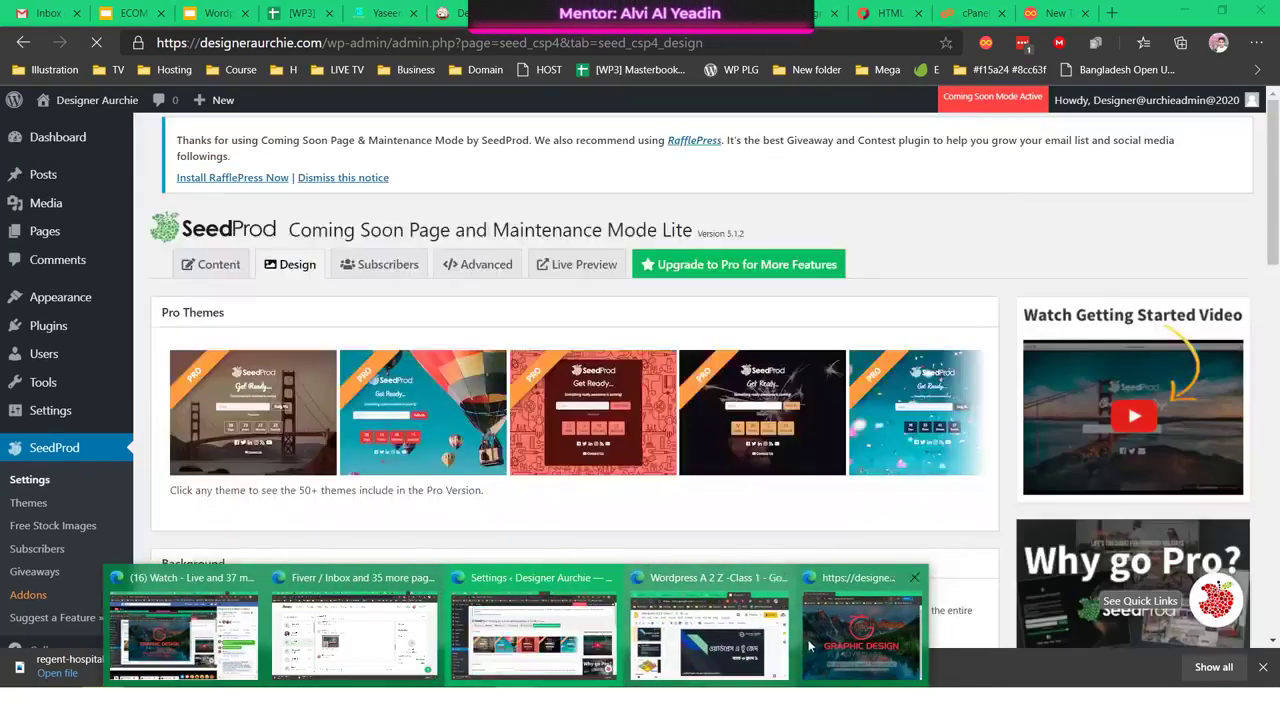
# Reload the maximized InPrivate preview and highlight the headlines to check they show in Arial.
pyautogui.click(809, 639)
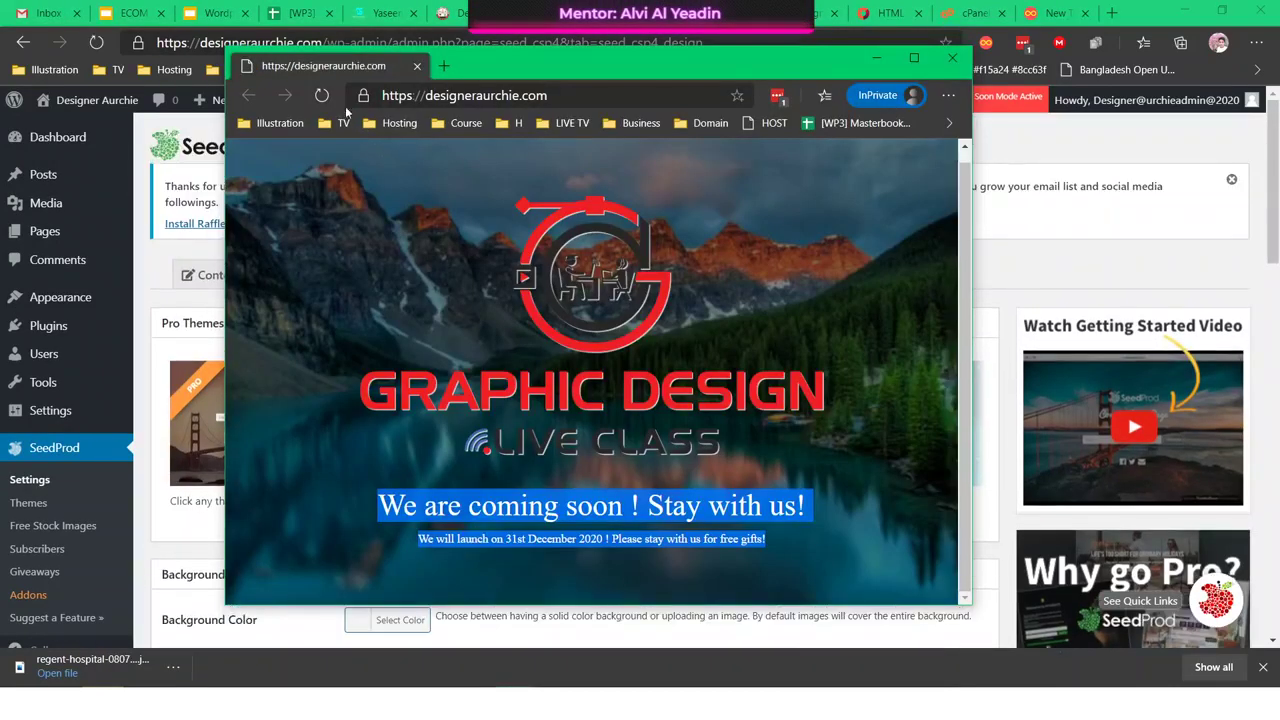
pyautogui.click(321, 95)
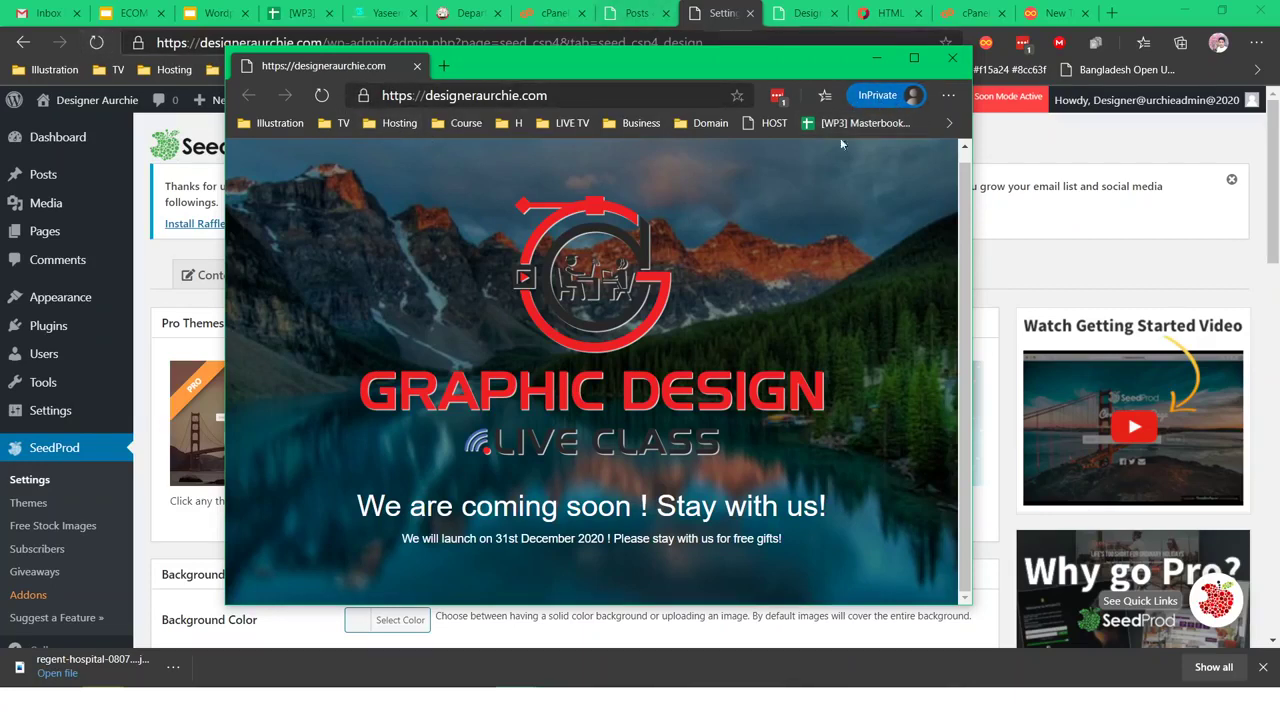
pyautogui.doubleClick(589, 64)
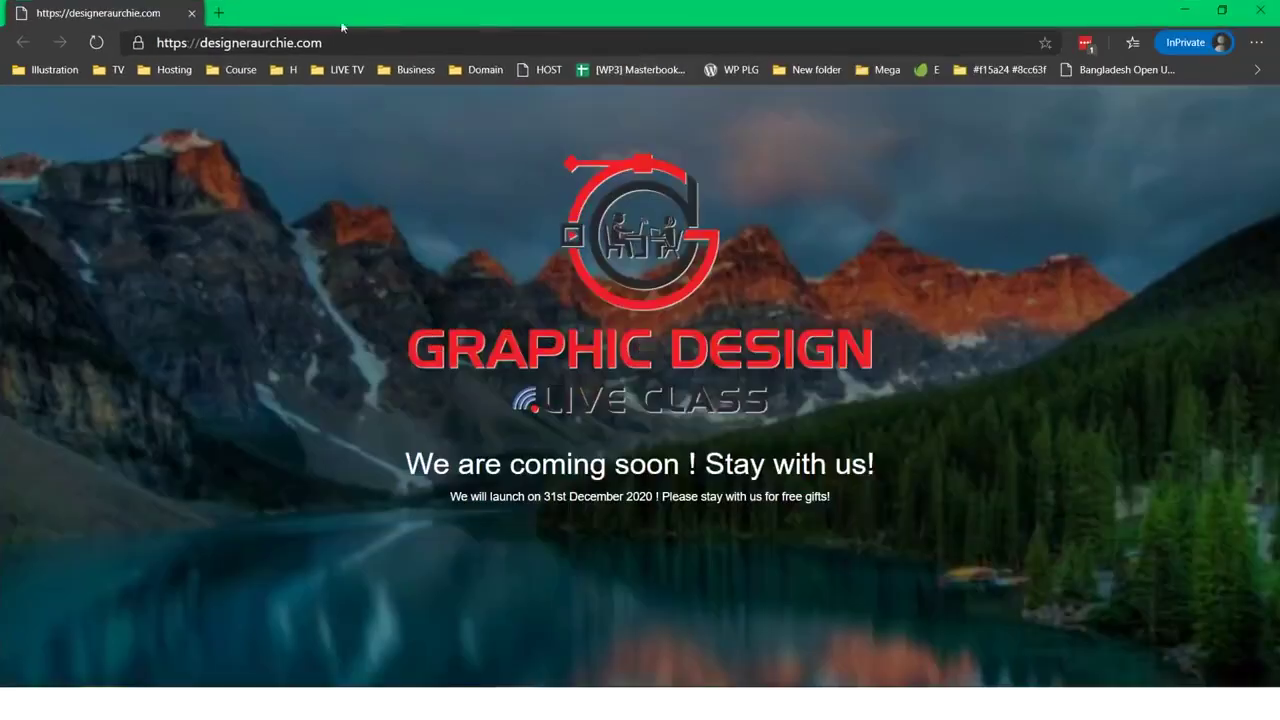
pyautogui.click(96, 42)
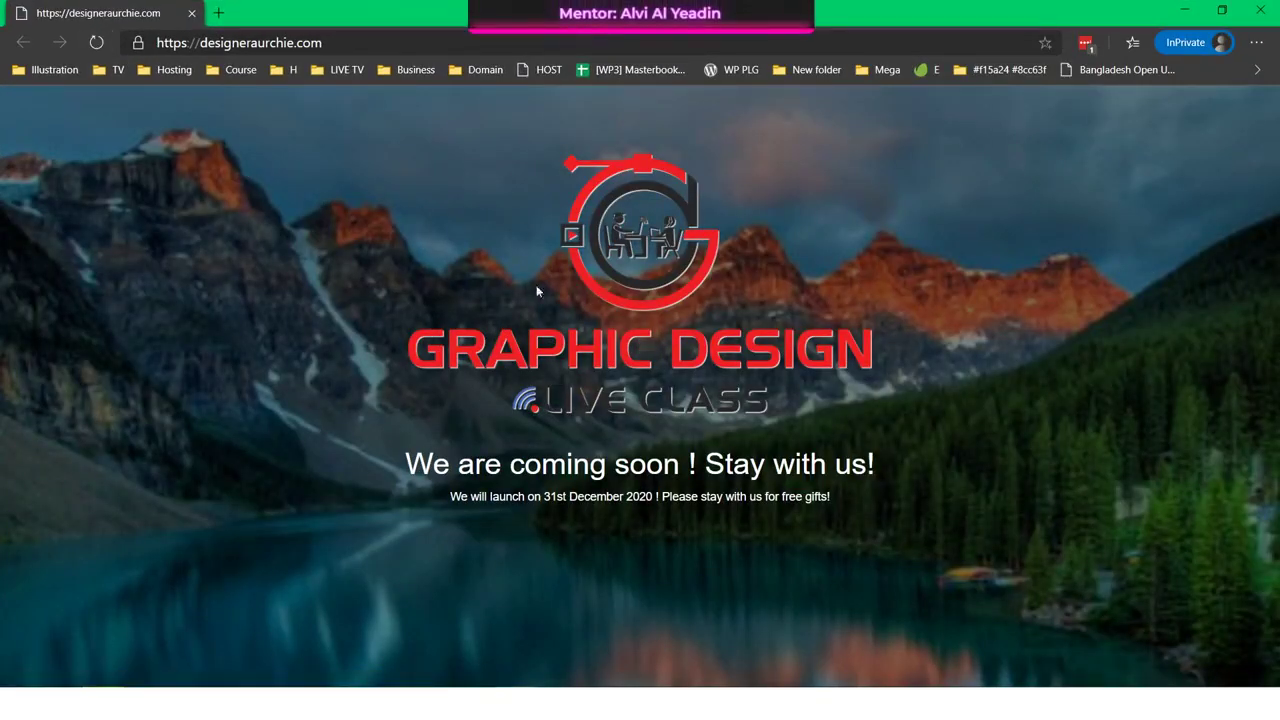
pyautogui.moveTo(376, 465); pyautogui.dragTo(1023, 499)
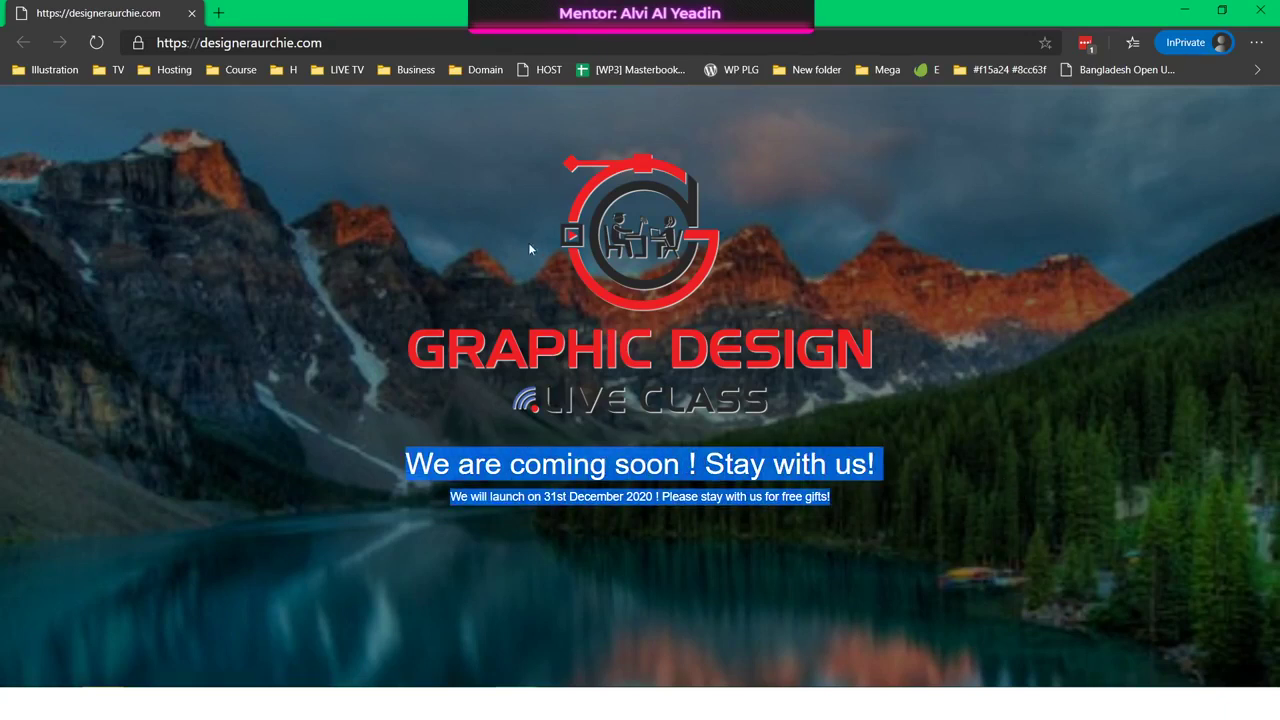
# Restore and close the private window, returning to the site's Posts tab.
pyautogui.doubleClick(290, 12)
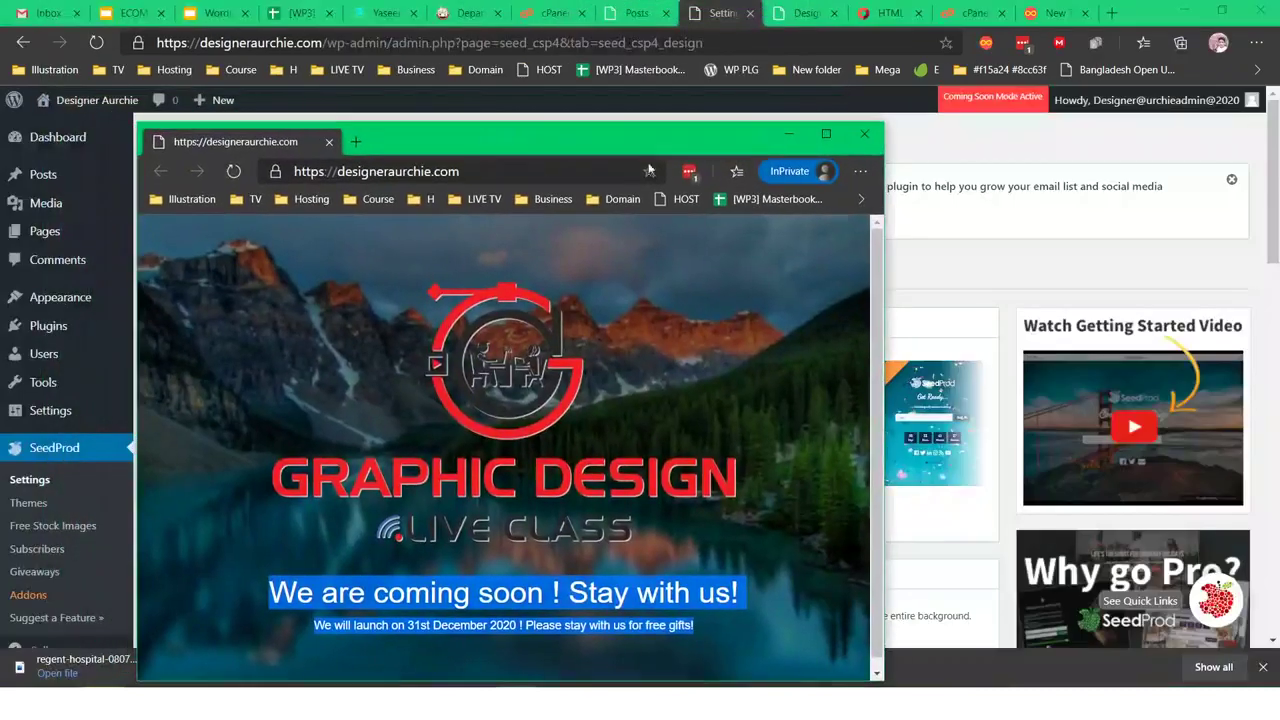
pyautogui.click(864, 133)
pyautogui.click(825, 10)
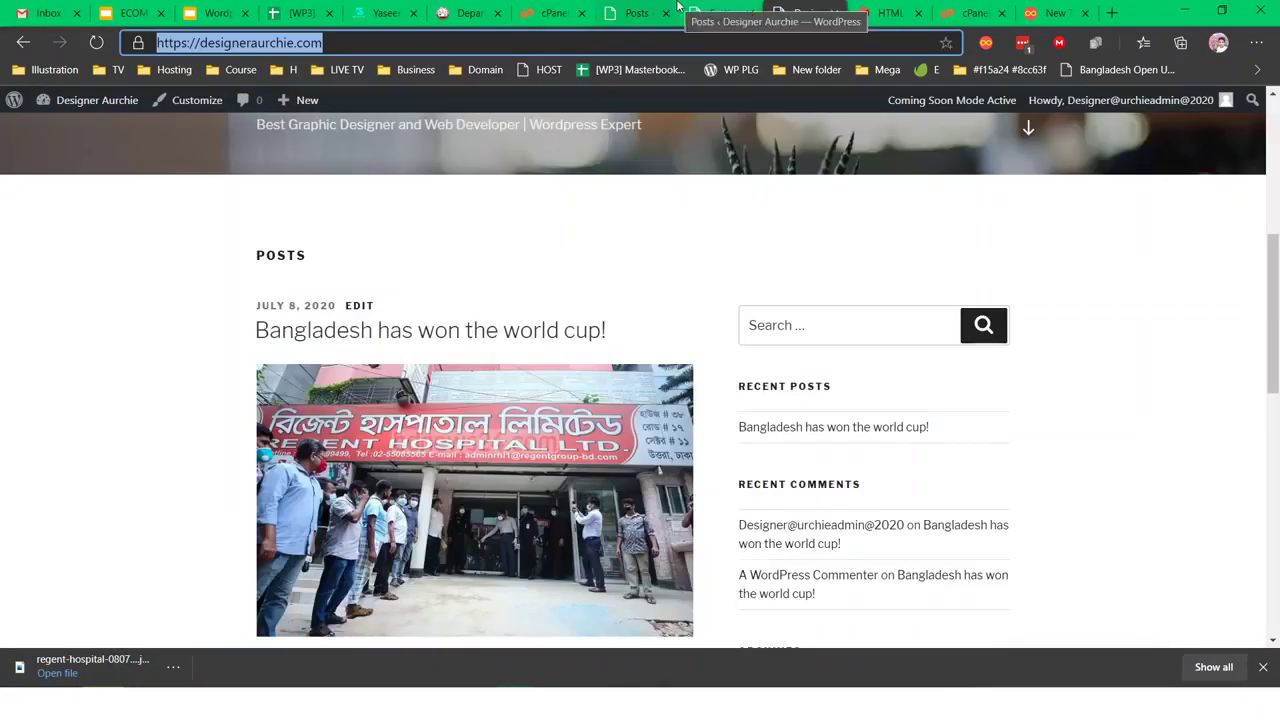
# Search Add New plugins for 'coming soon' and briefly preview the CMP coming soon plugin.
pyautogui.click(741, 76)
pyautogui.click(694, 10)
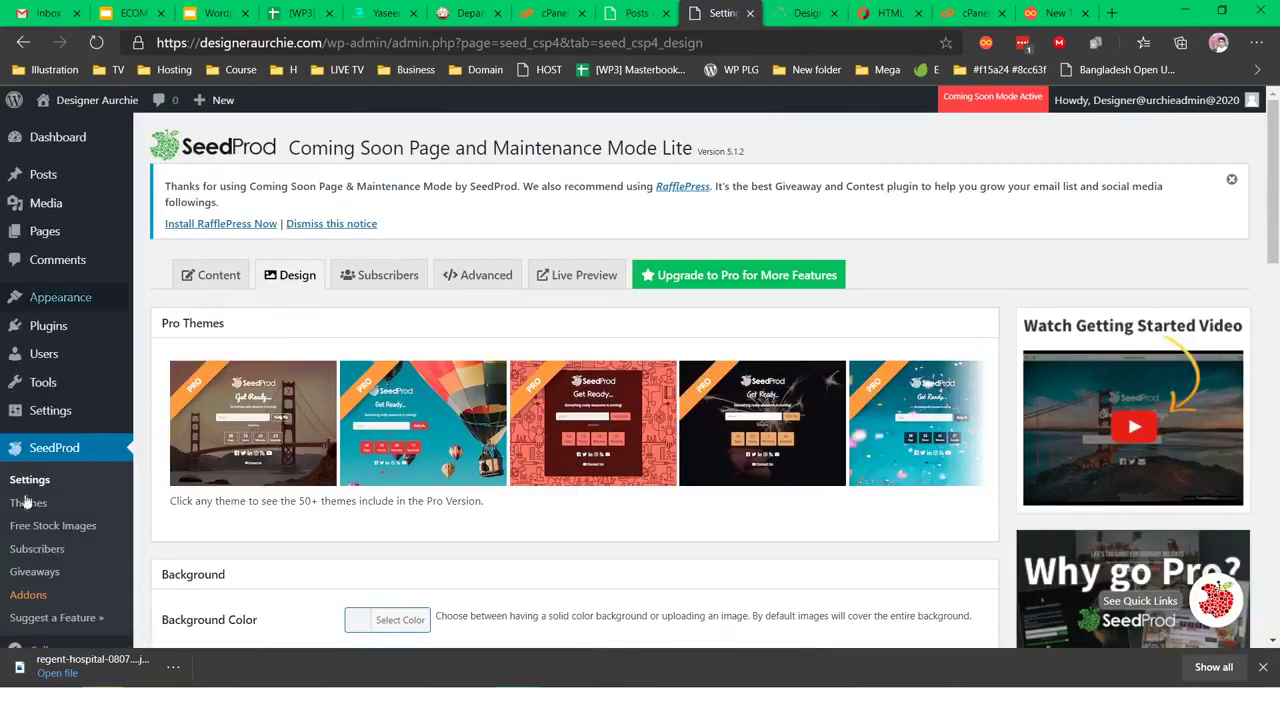
pyautogui.moveTo(52, 330)
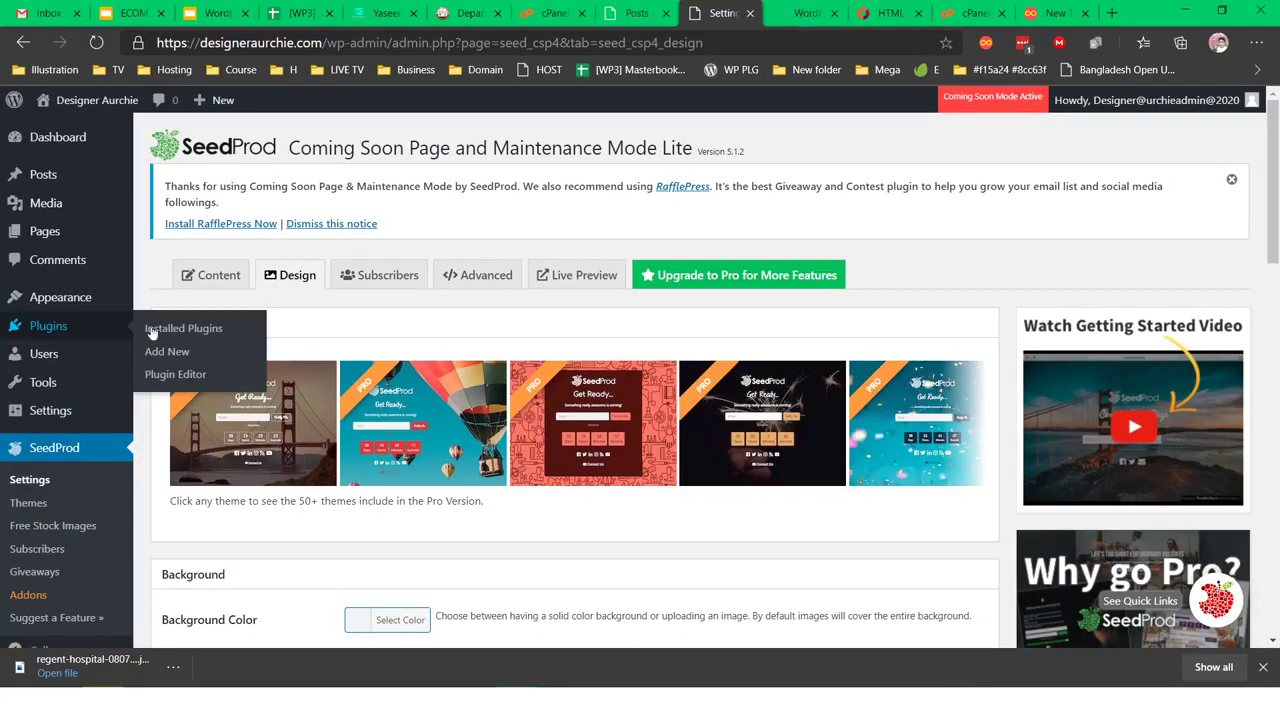
pyautogui.click(167, 354)
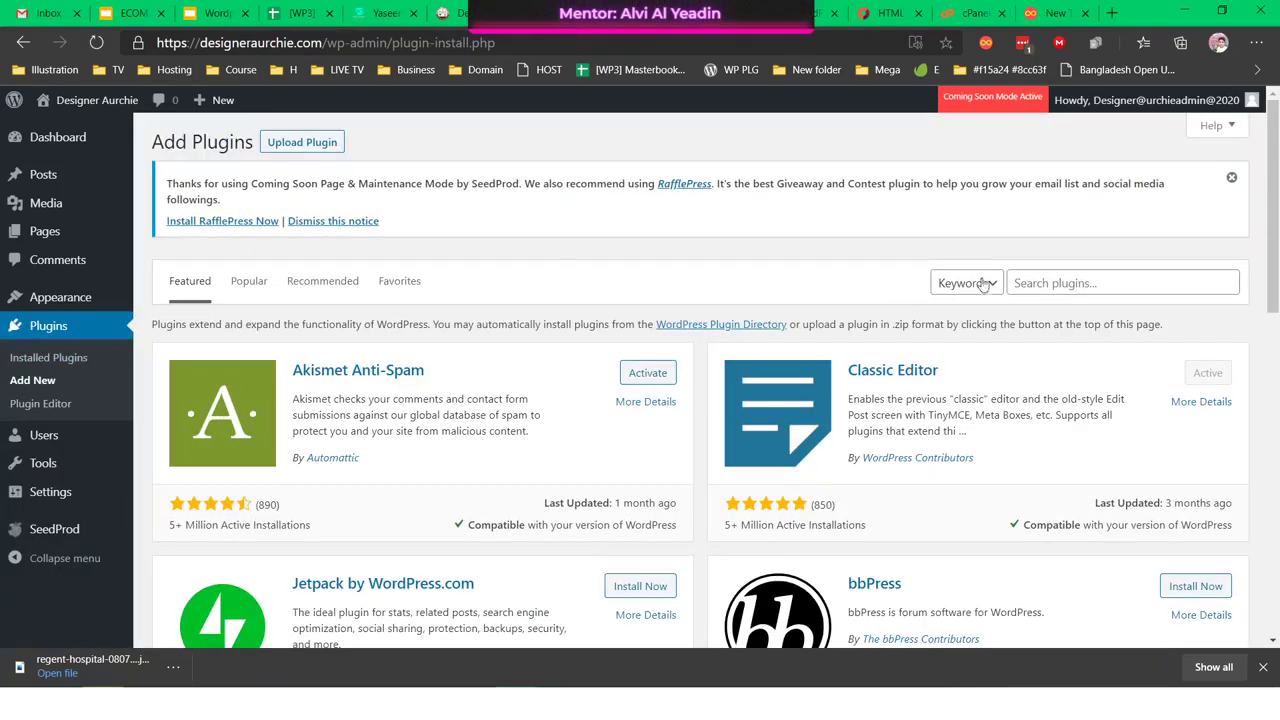
pyautogui.click(1006, 288)
pyautogui.write('c')
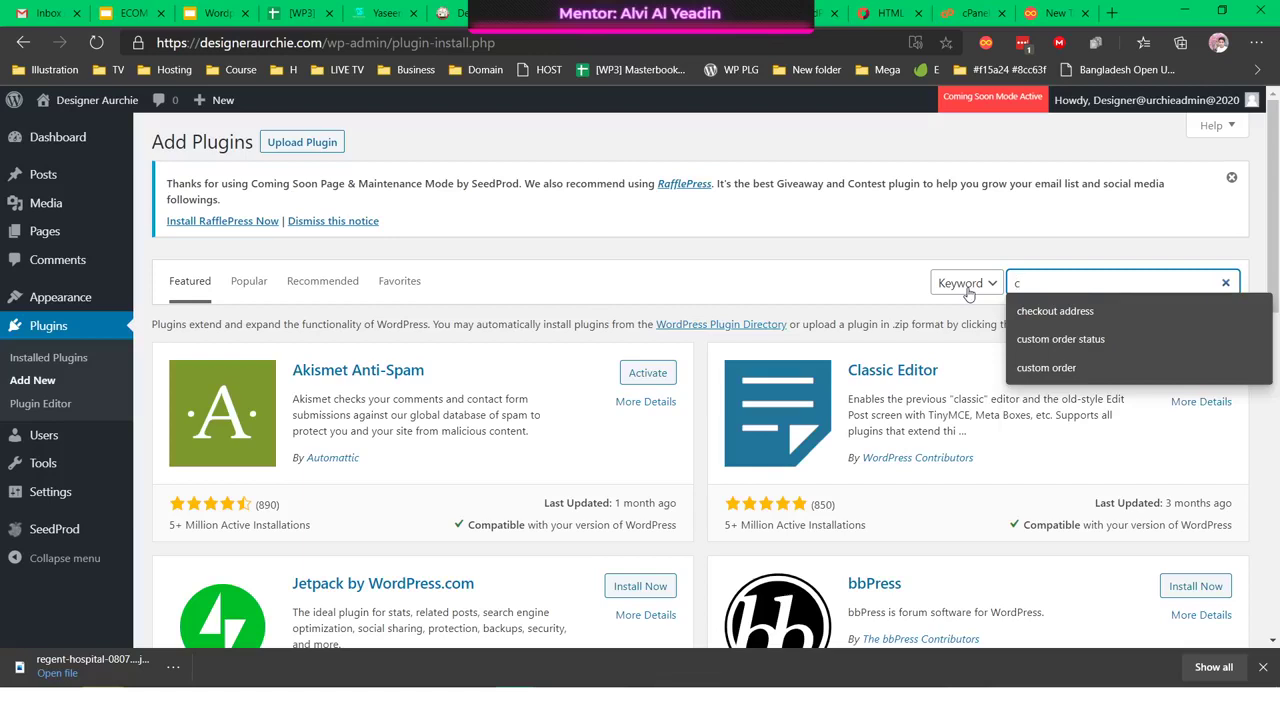
pyautogui.write('omin')
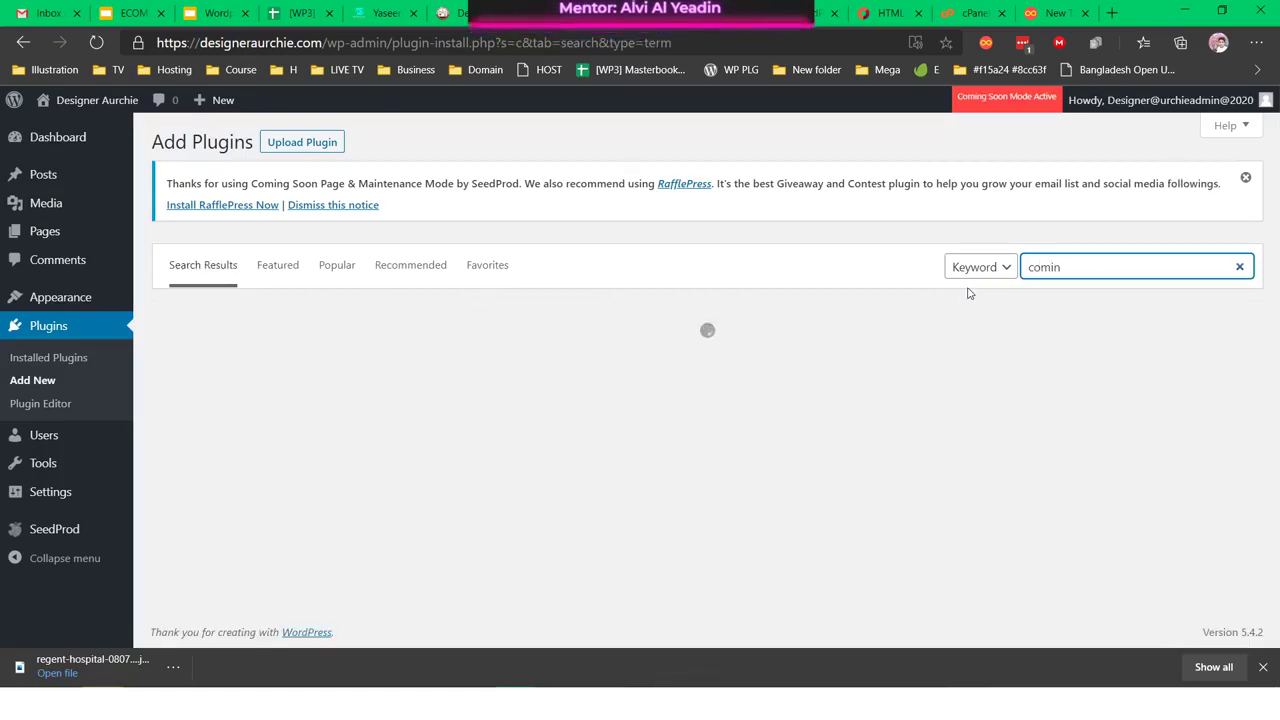
pyautogui.write('g soon')
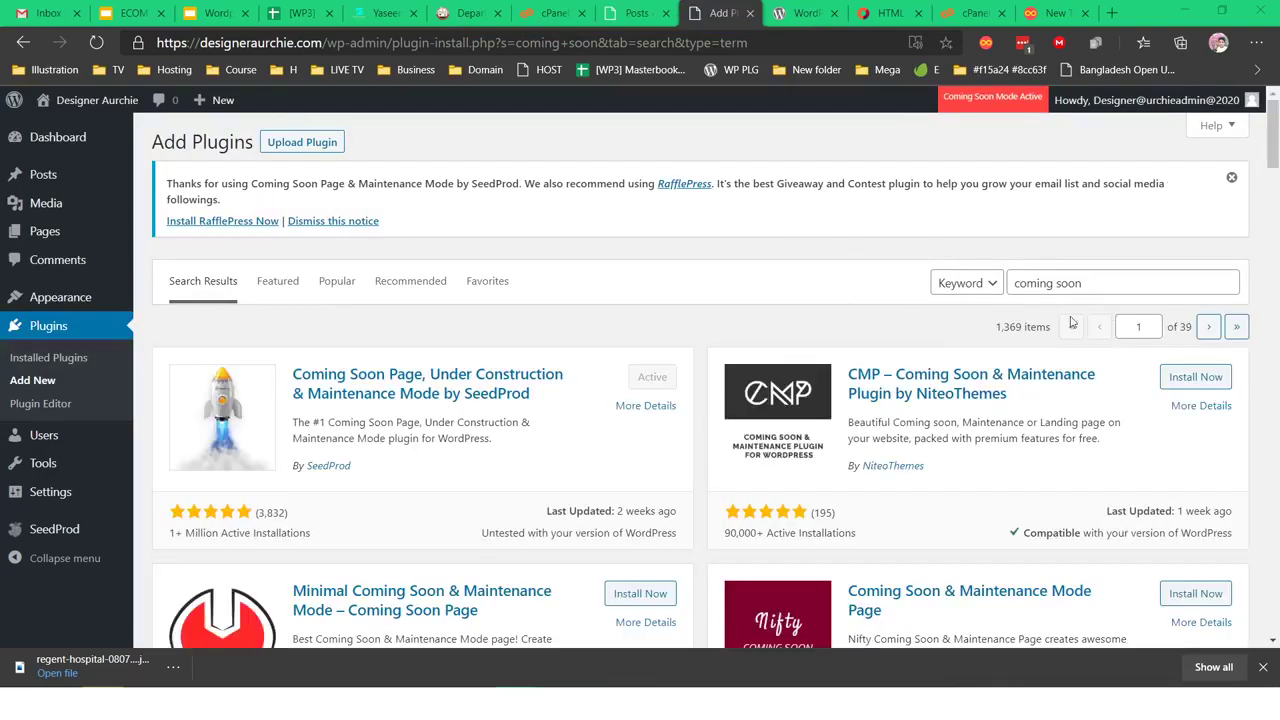
pyautogui.scroll(-2, 405, 280)
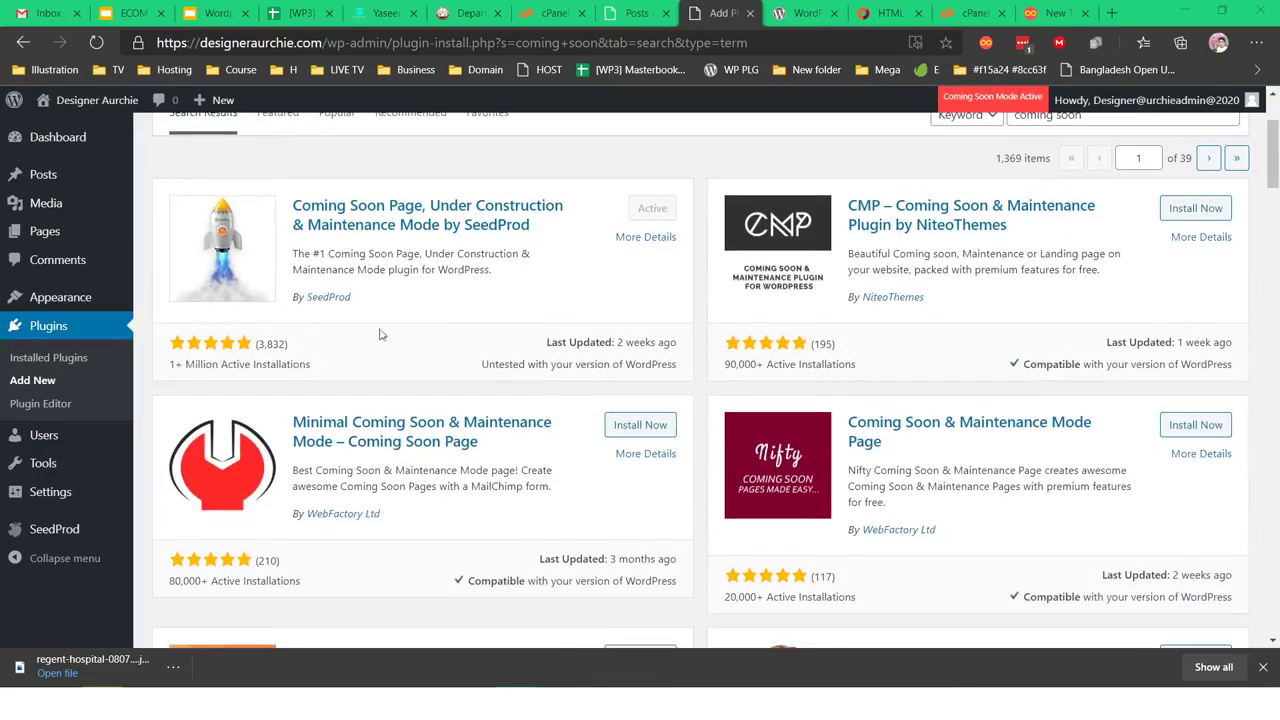
pyautogui.click(908, 223)
pyautogui.click(1046, 250)
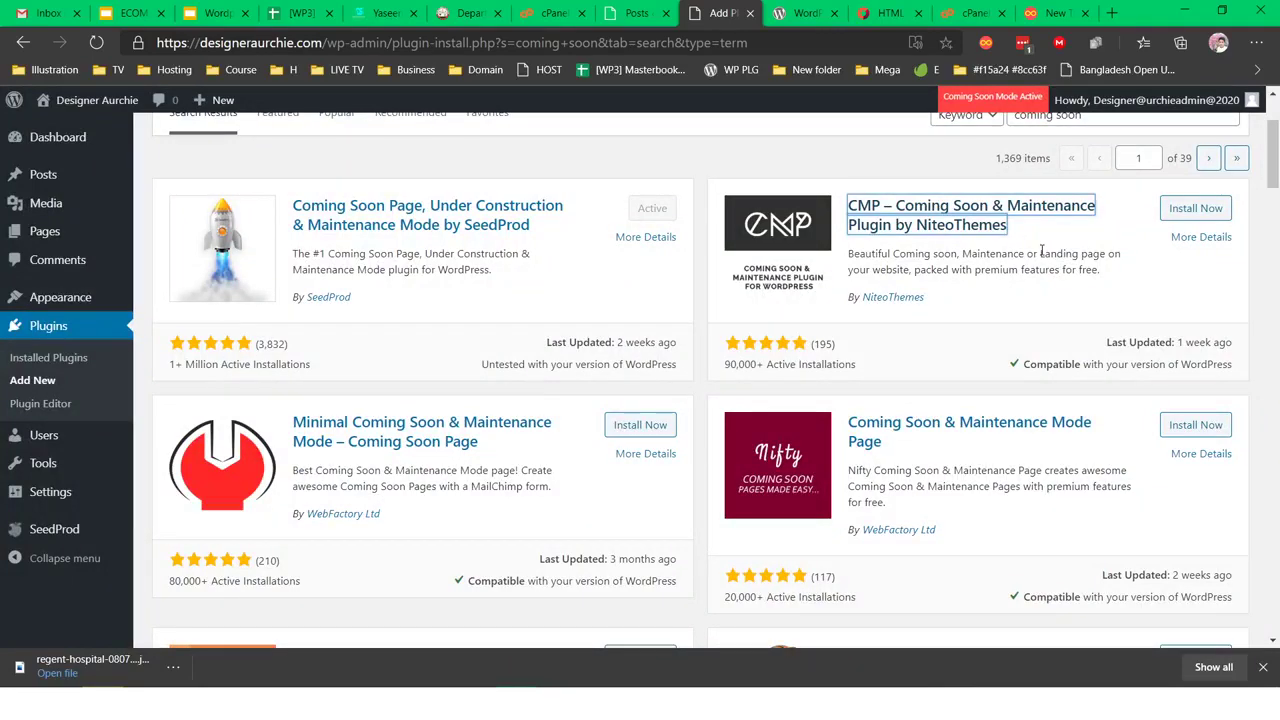
pyautogui.click(957, 236)
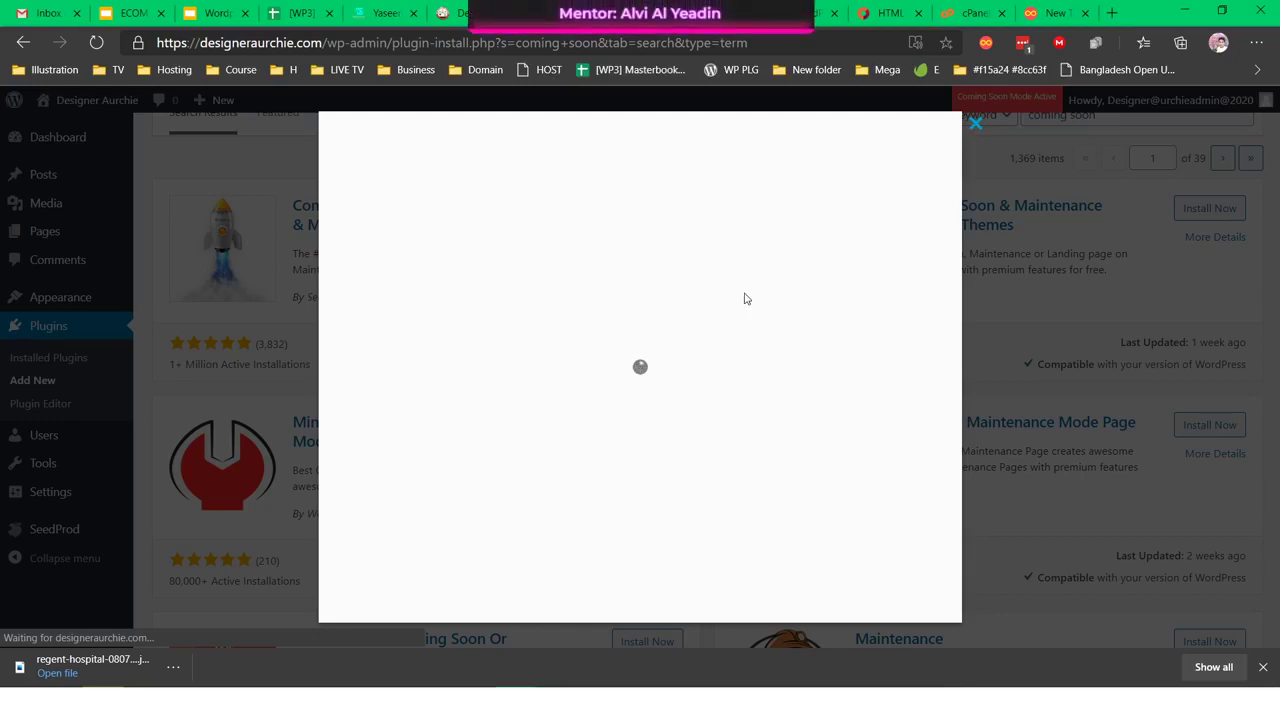
pyautogui.click(977, 124)
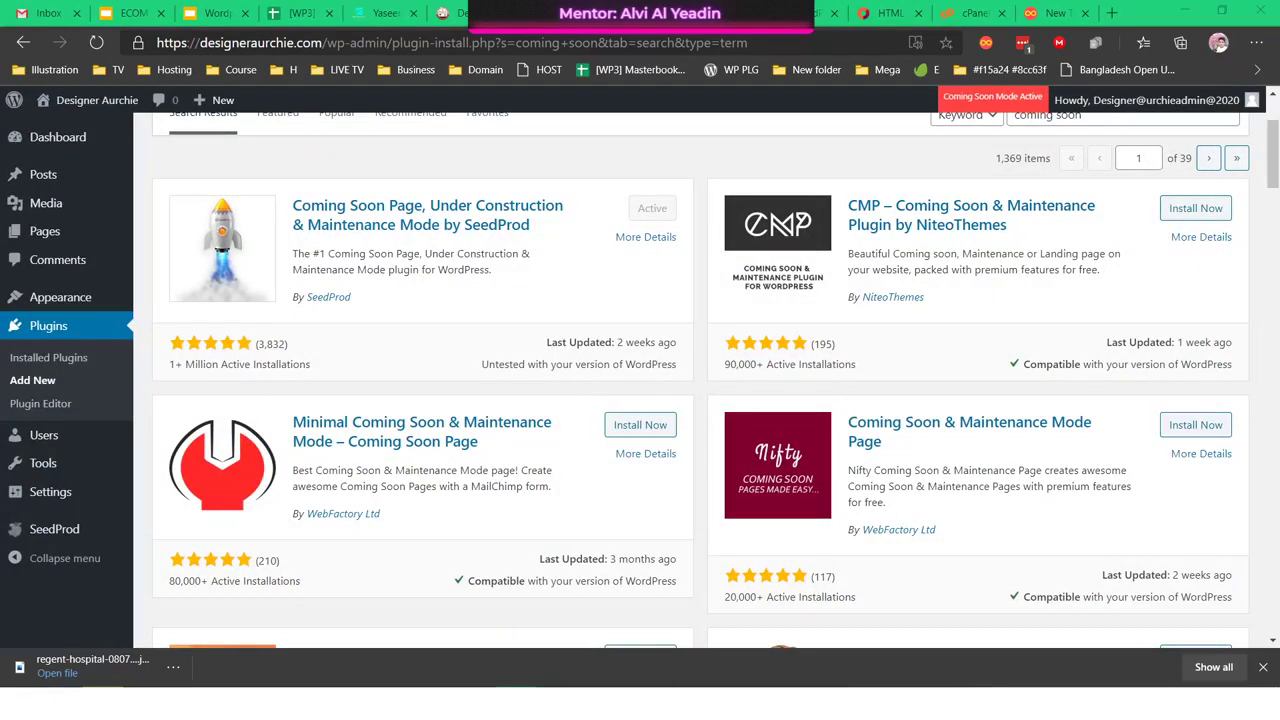
pyautogui.click(907, 225)
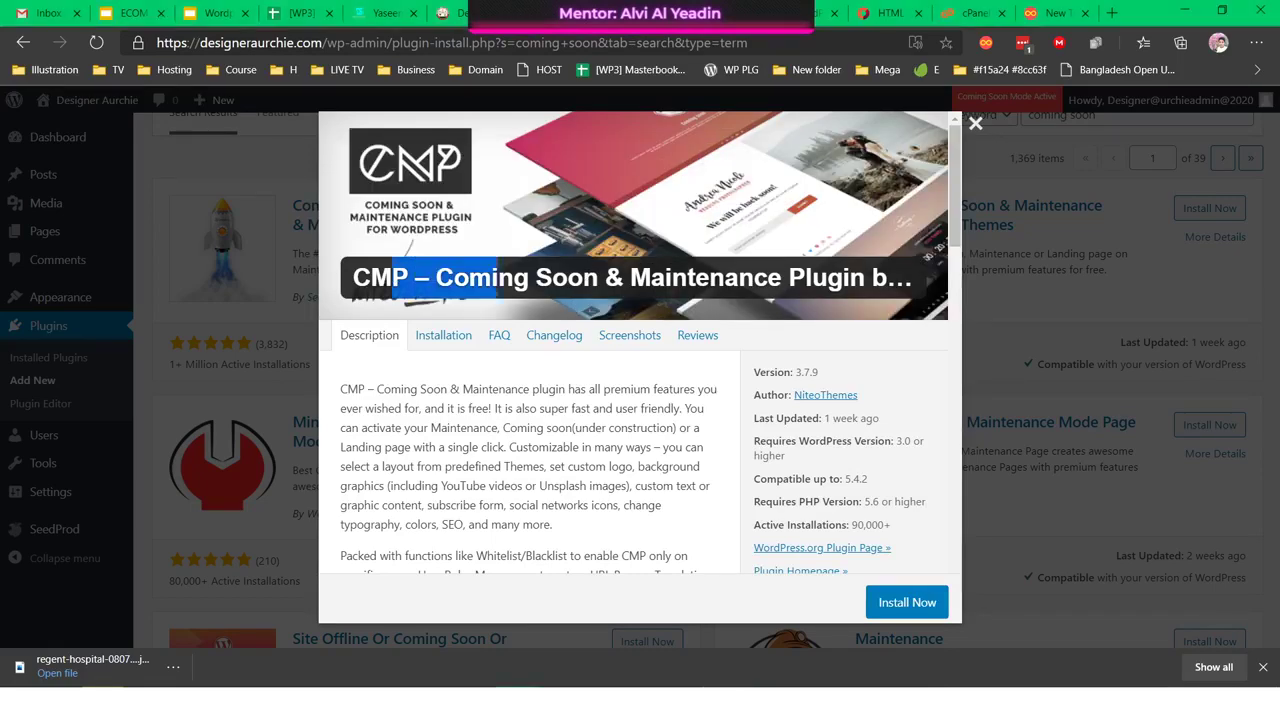
pyautogui.scroll(-3, 453, 347)
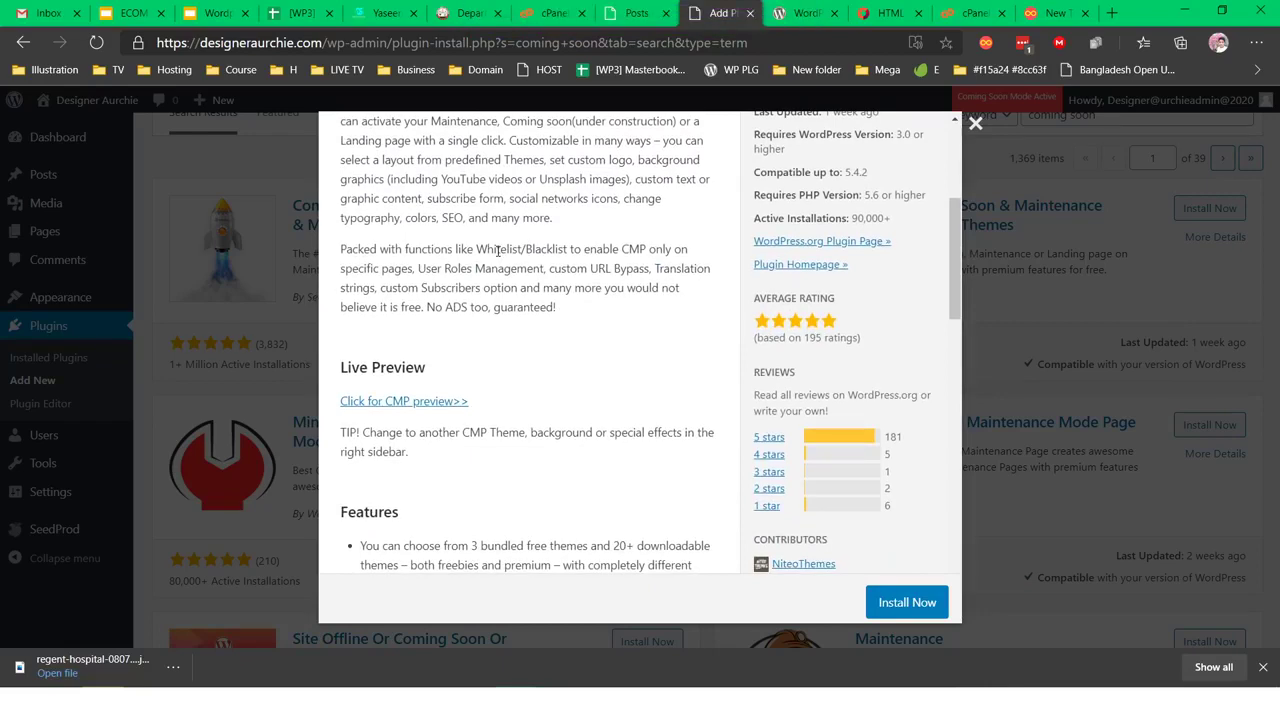
pyautogui.scroll(-2, 497, 251)
pyautogui.scroll(5, 497, 251)
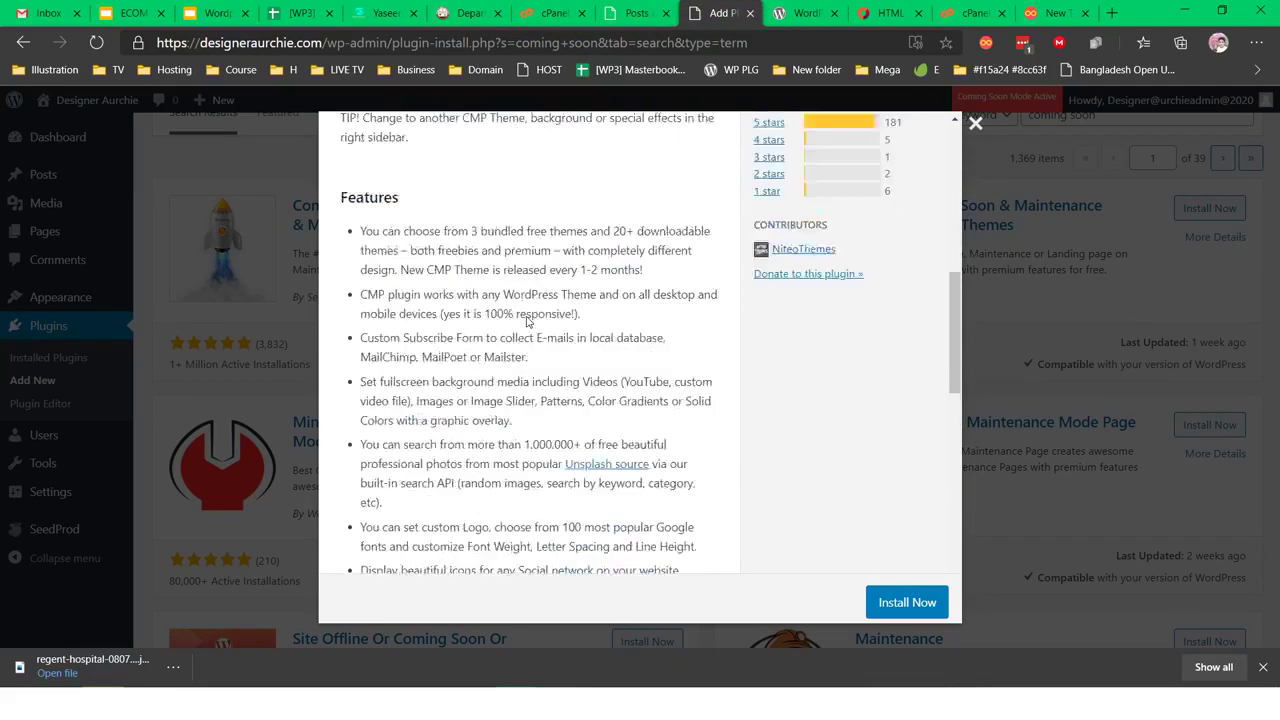
pyautogui.click(615, 322)
pyautogui.scroll(-3, 533, 268)
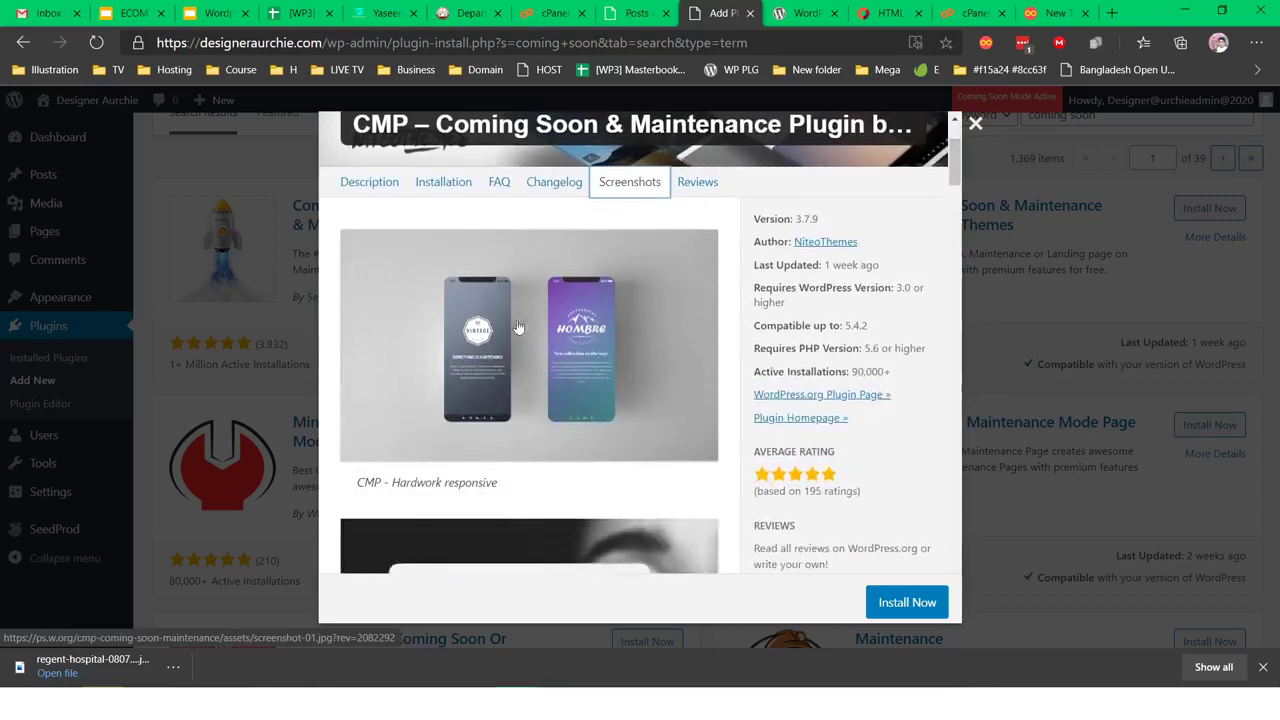
pyautogui.scroll(-2, 533, 268)
pyautogui.scroll(-2, 440, 285)
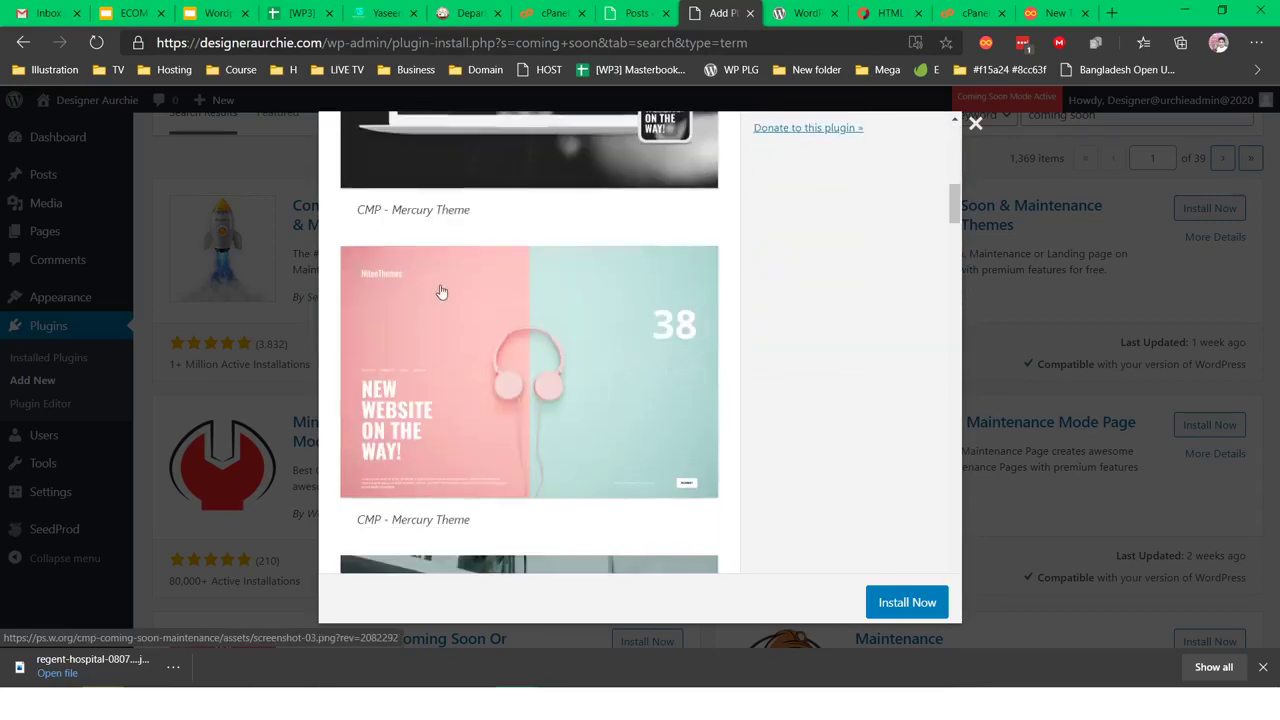
pyautogui.scroll(-7, 500, 238)
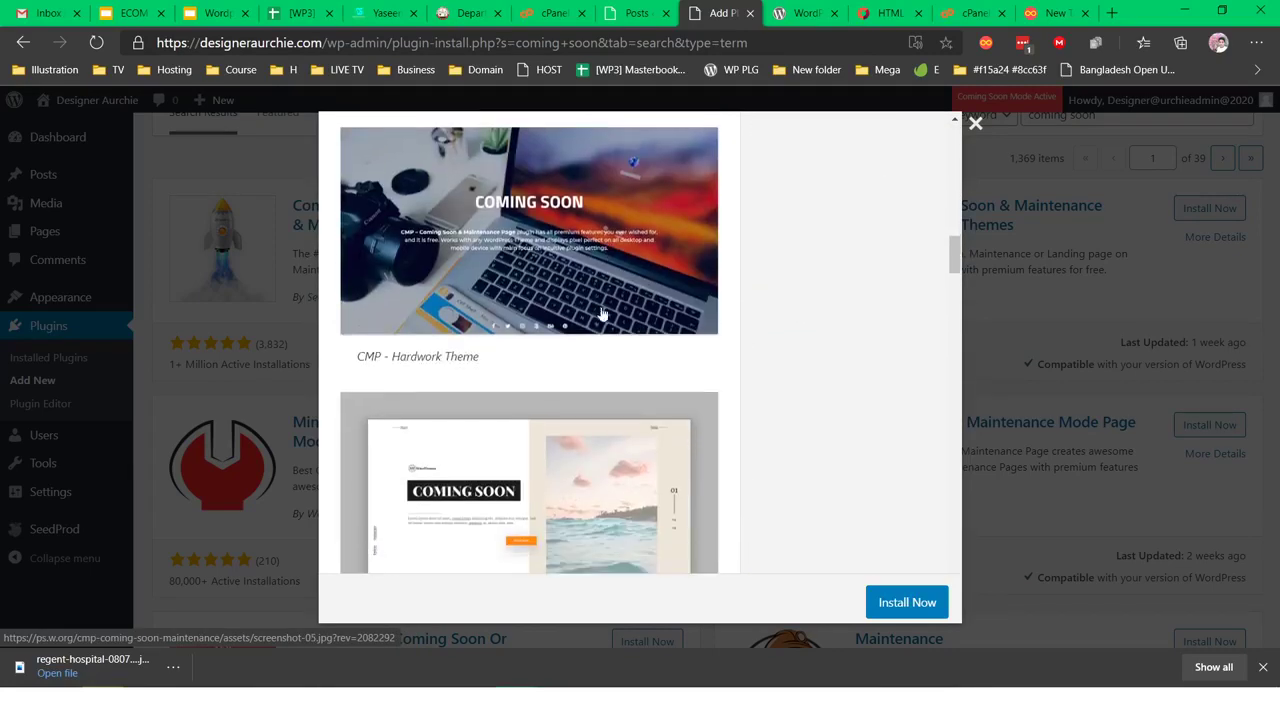
pyautogui.scroll(-6, 600, 240)
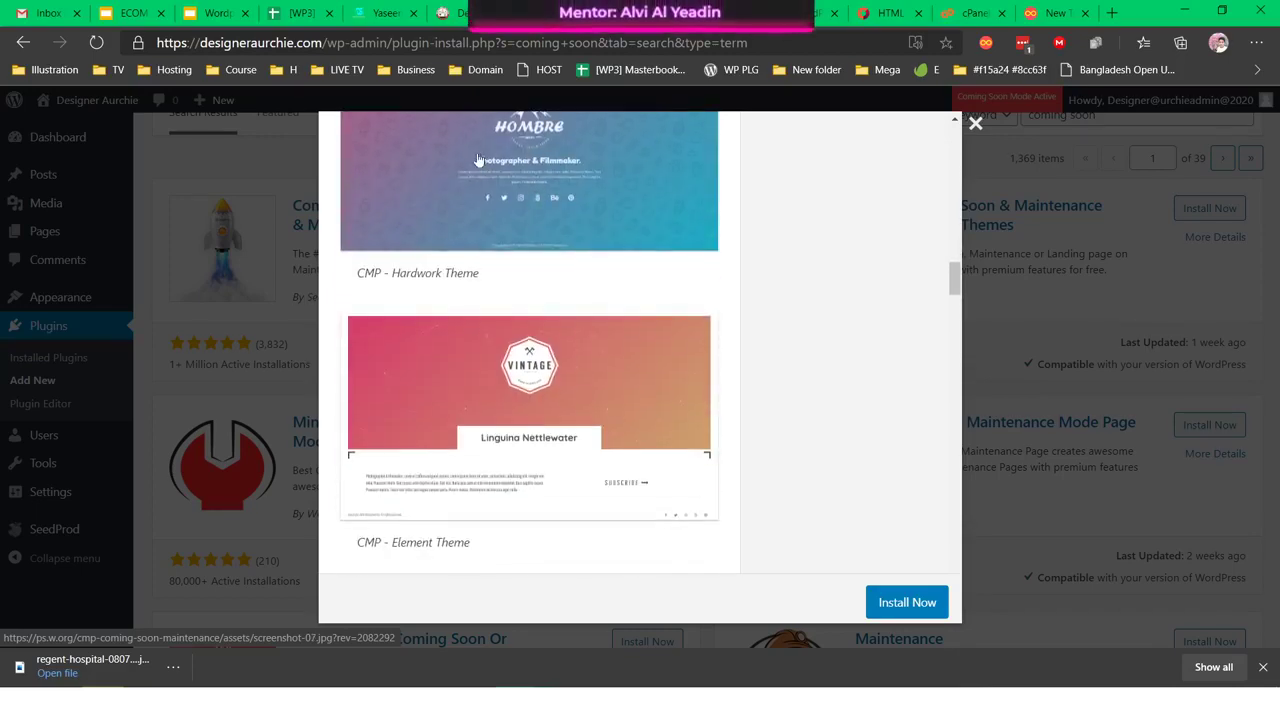
pyautogui.scroll(3, 533, 403)
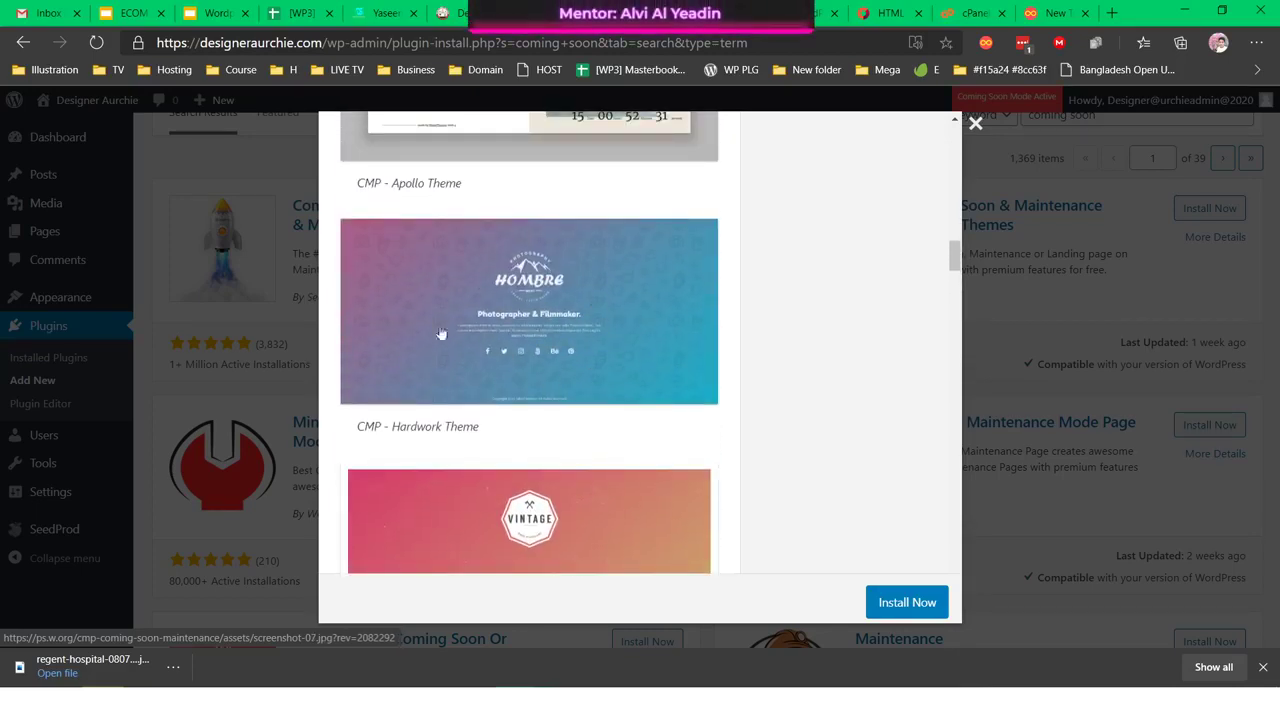
pyautogui.scroll(-15, 609, 341)
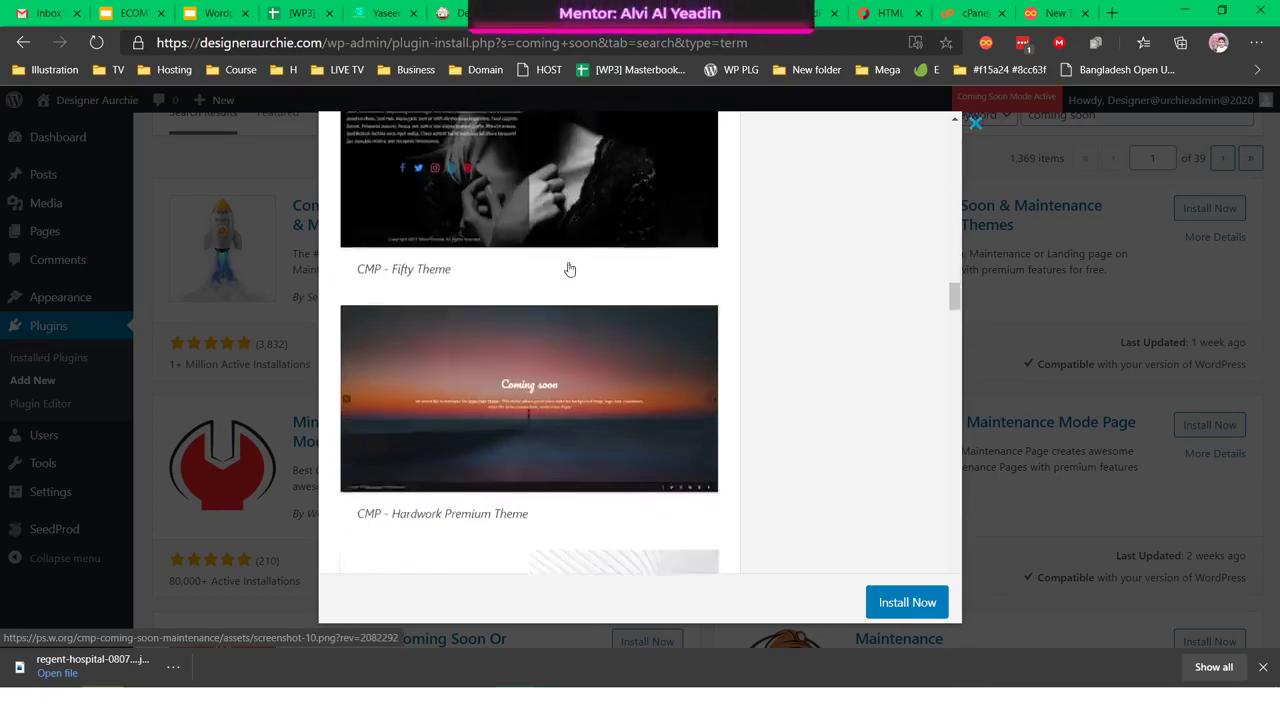
pyautogui.moveTo(963, 337); pyautogui.dragTo(950, 150)
pyautogui.click(448, 337)
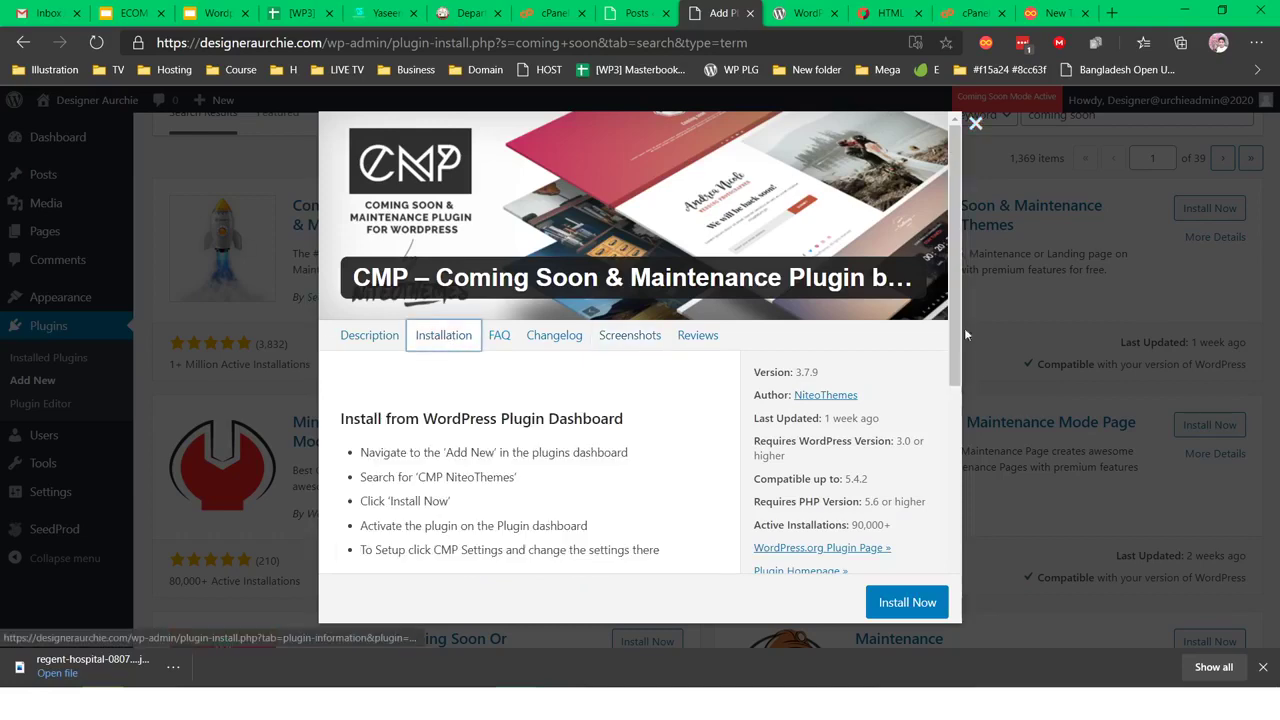
pyautogui.click(1105, 323)
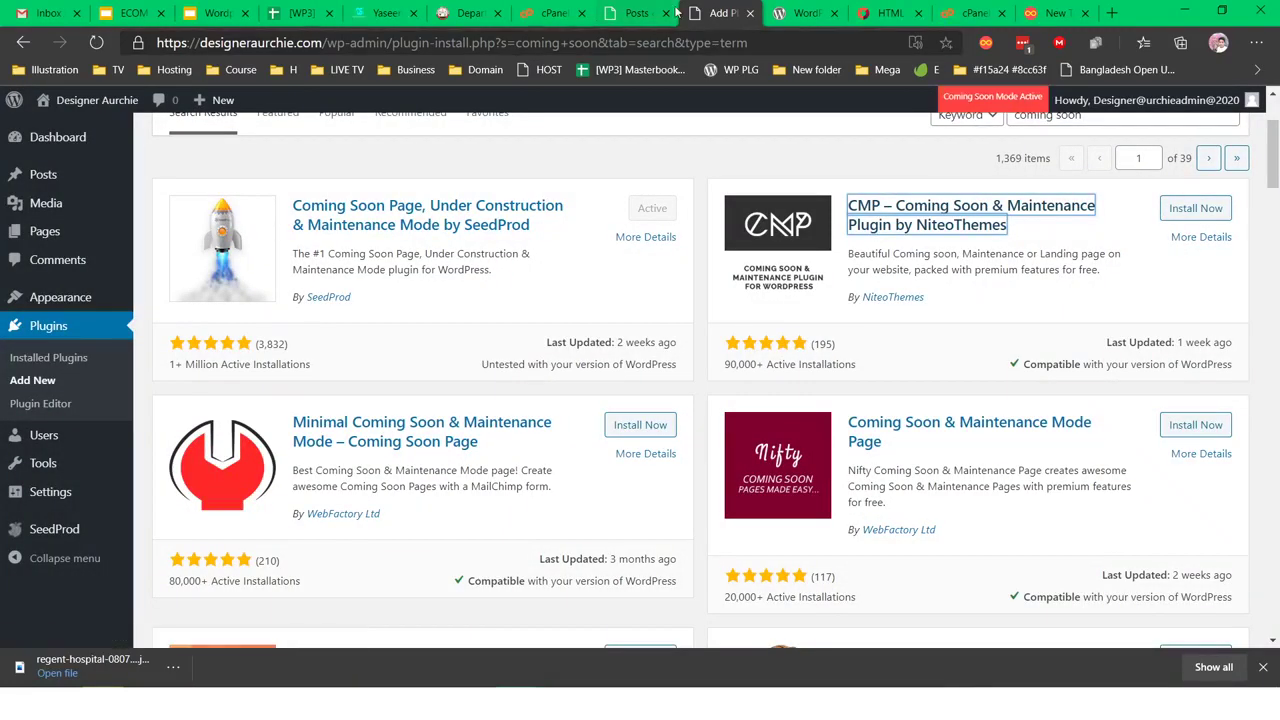
# Show details for Minimal Coming Soon & Maintenance Mode, version 2.17 by WebFactory Ltd.
pyautogui.moveTo(86, 219)
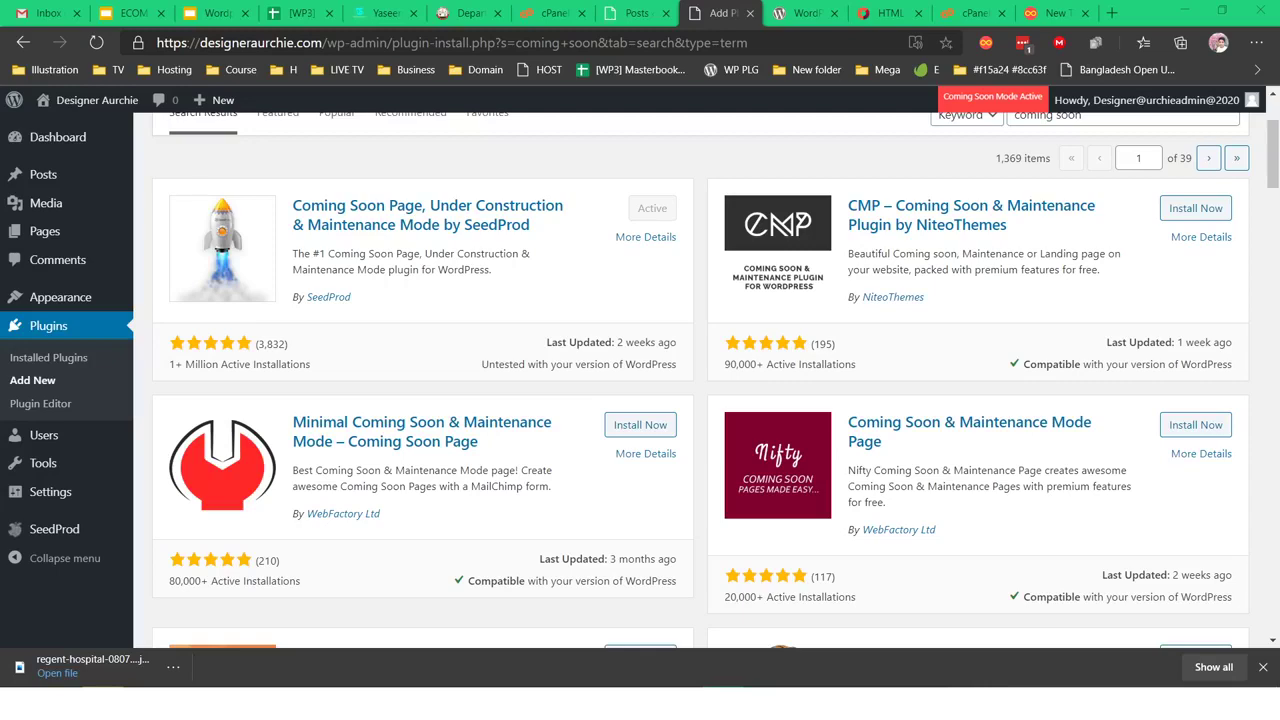
pyautogui.click(459, 441)
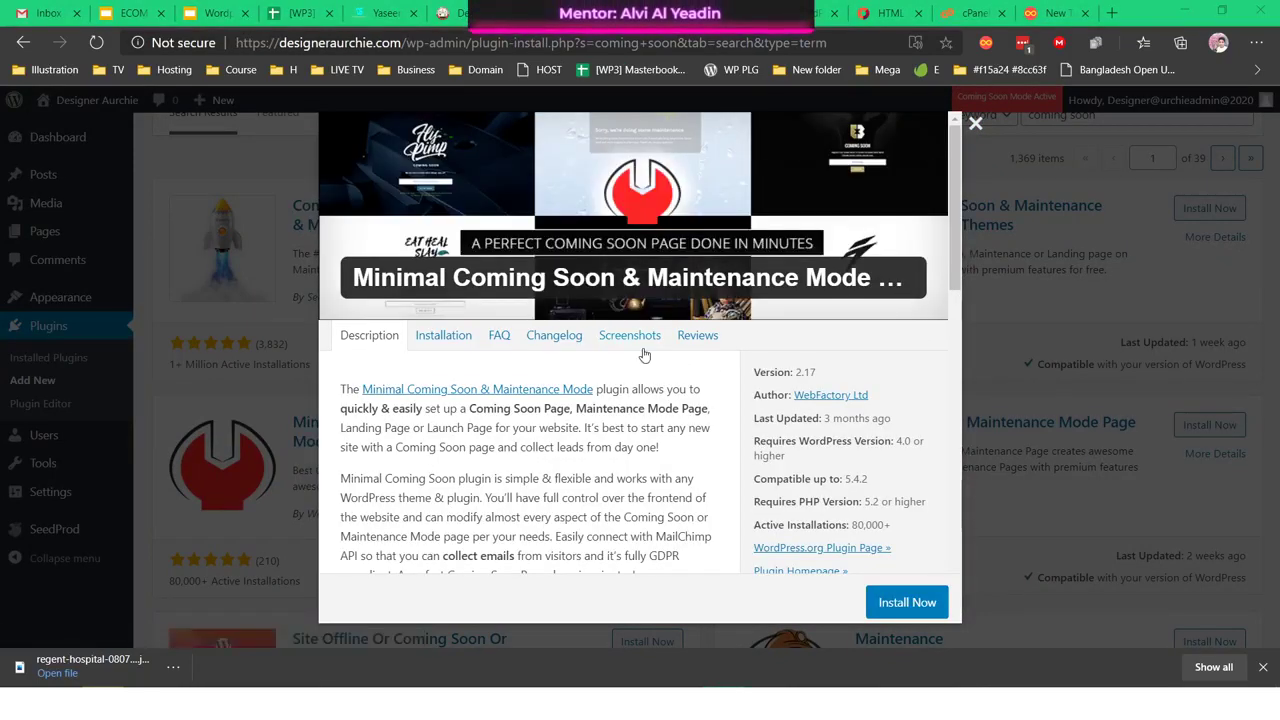
# Browse the plugin's screenshots and view the first one full-size in a new tab.
pyautogui.click(613, 335)
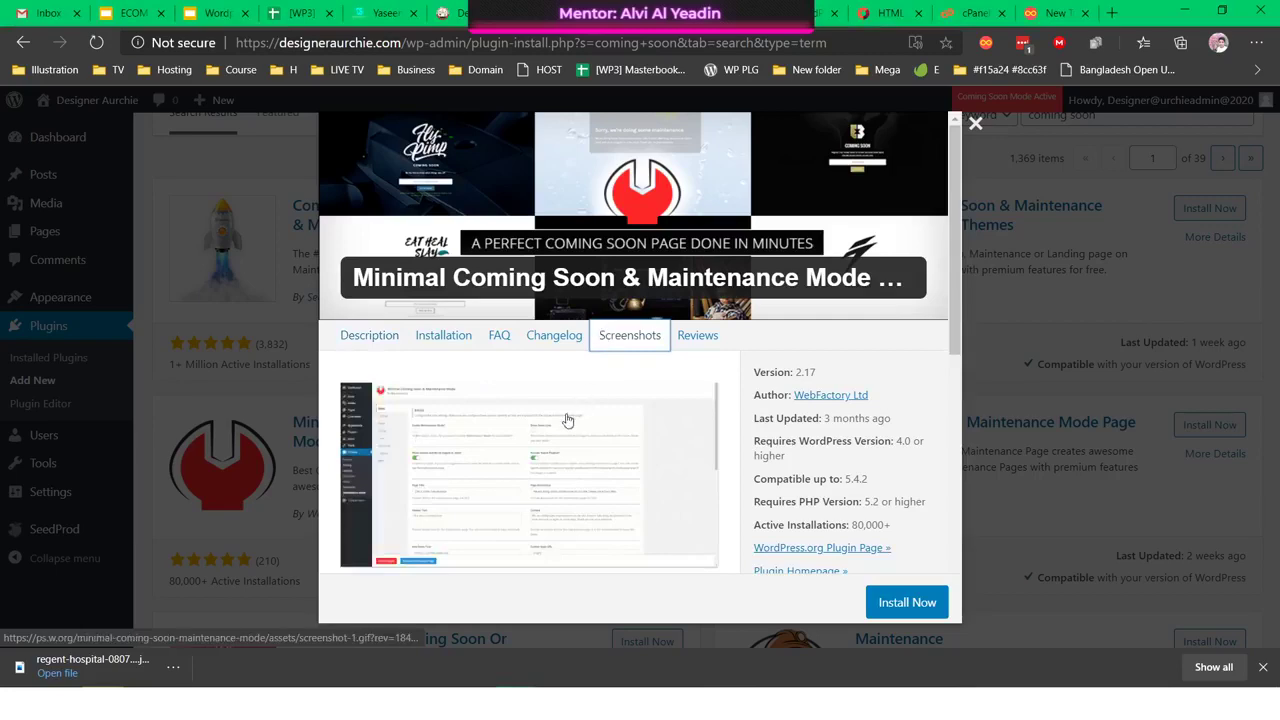
pyautogui.scroll(-10, 546, 360)
pyautogui.scroll(3, 514, 323)
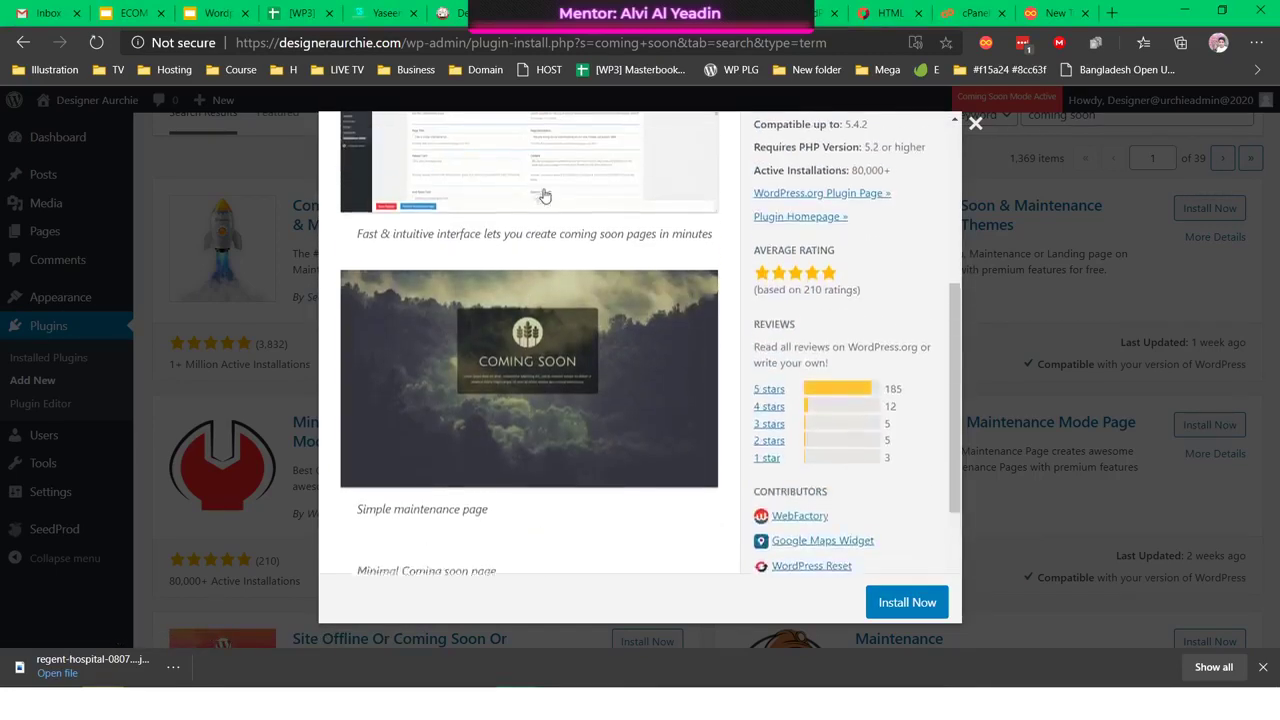
pyautogui.rightClick(541, 185)
pyautogui.click(600, 203)
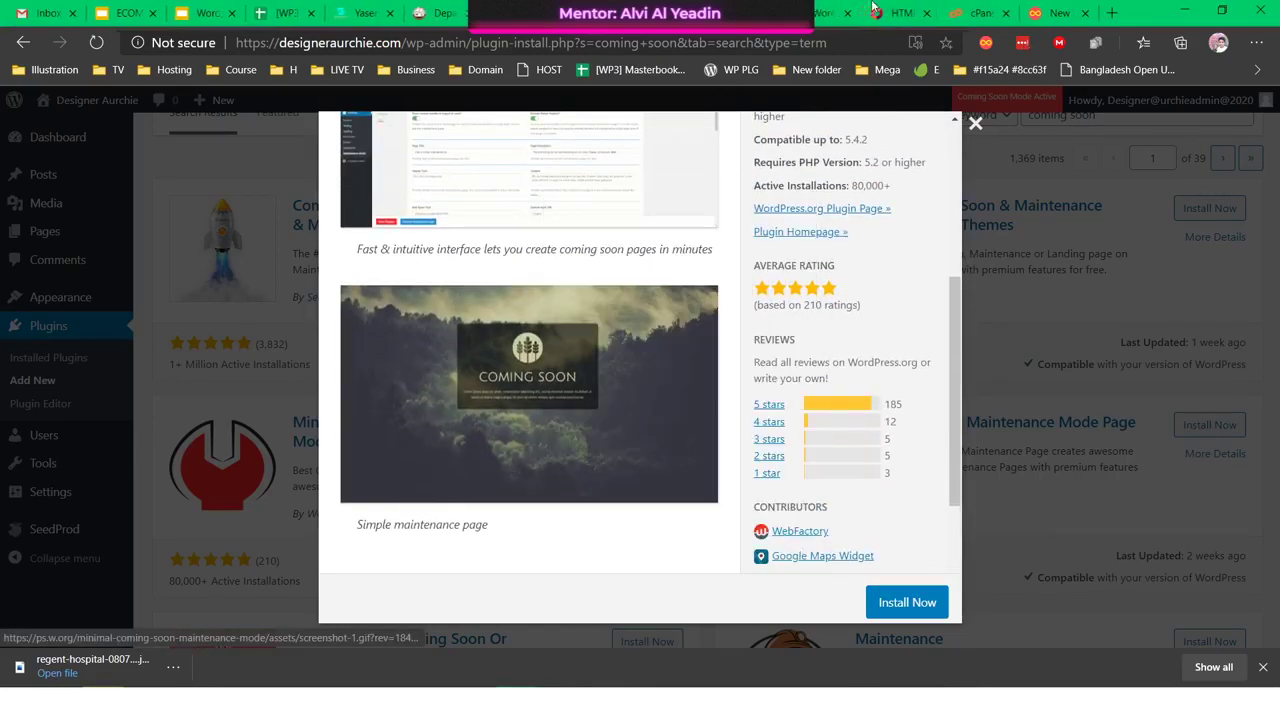
pyautogui.click(742, 20)
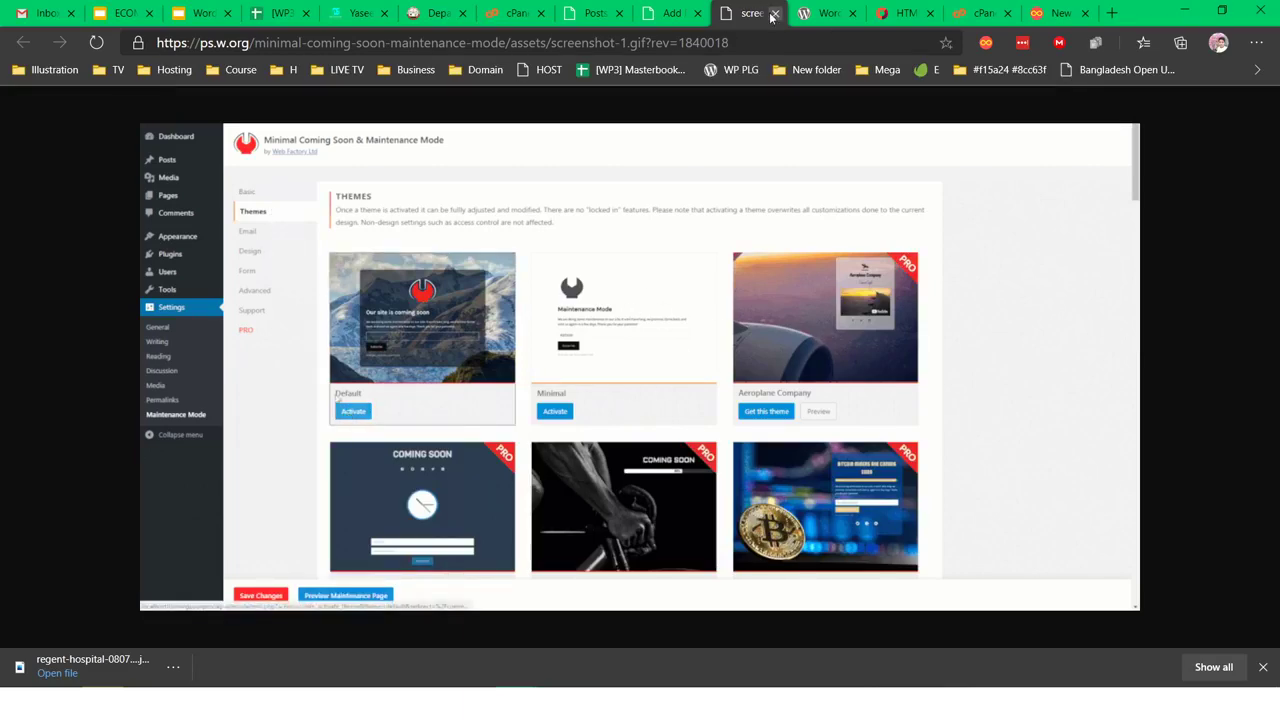
pyautogui.click(775, 13)
# Scroll through the remaining screenshots and close the plugin details.
pyautogui.scroll(-7, 660, 330)
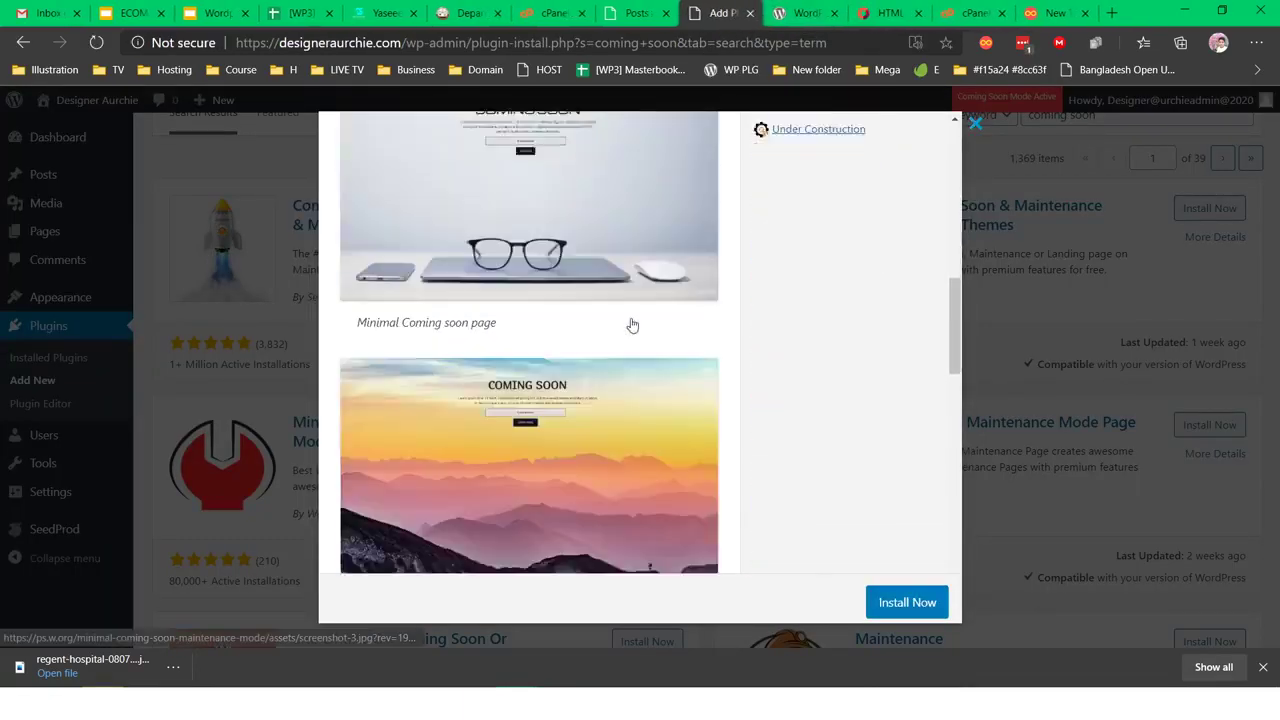
pyautogui.scroll(-4, 636, 318)
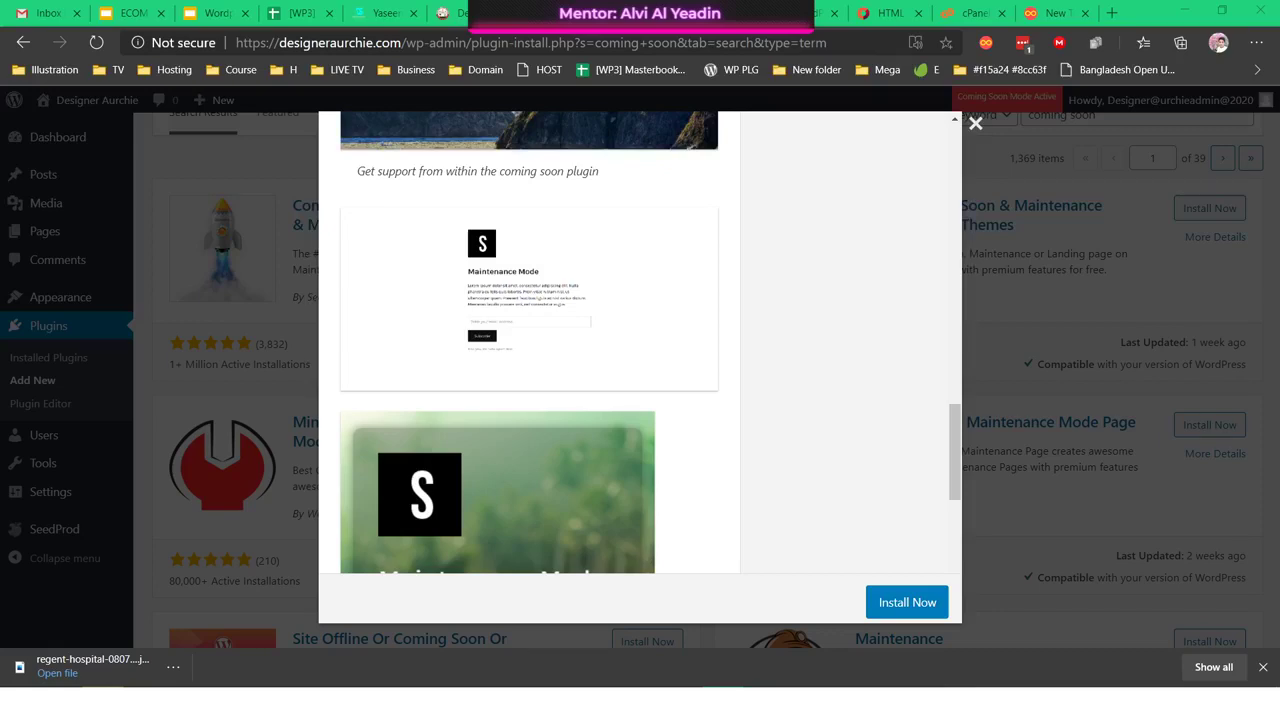
pyautogui.click(996, 175)
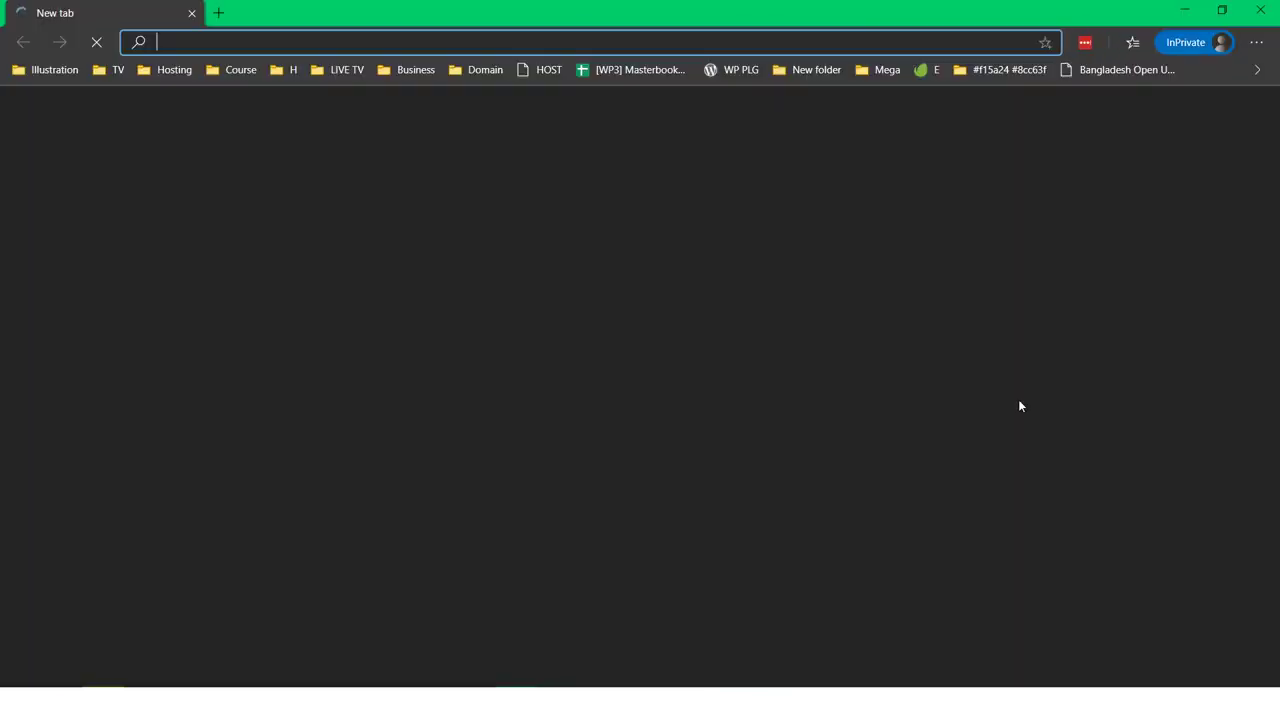
# Search Google for fiverr and go to the Fiverr website.
pyautogui.write('google.com')
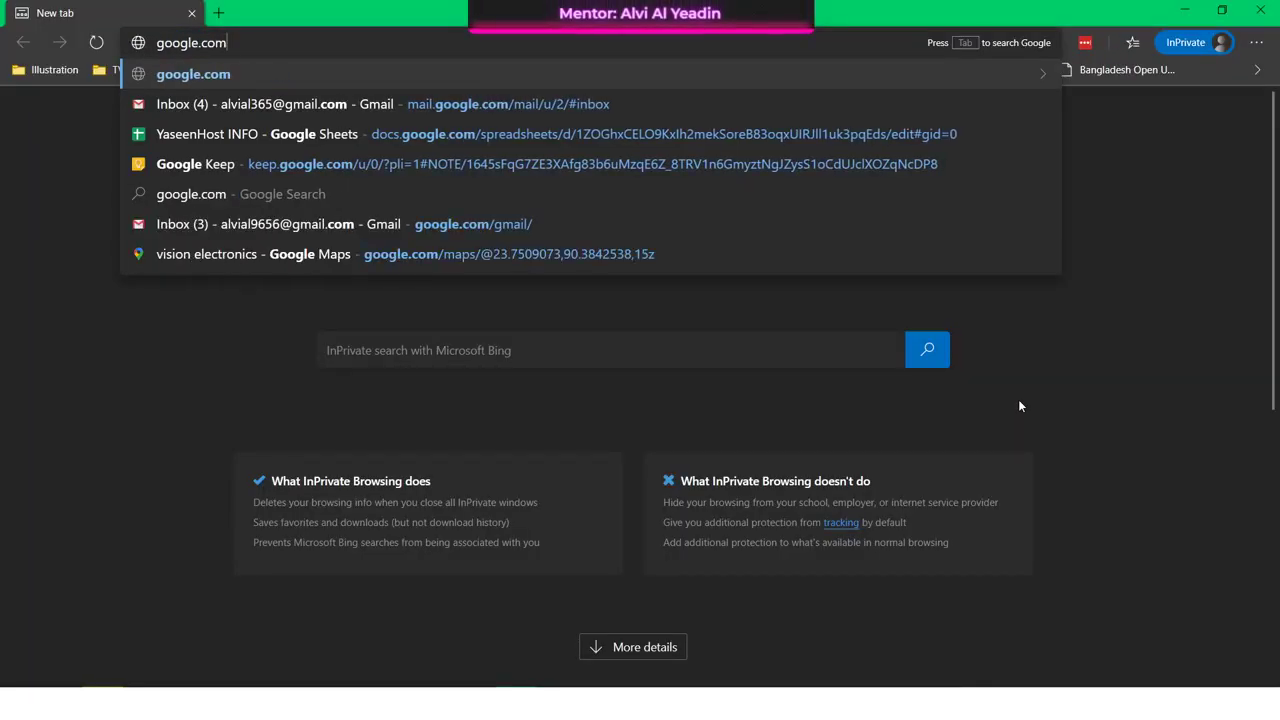
pyautogui.press('Return')
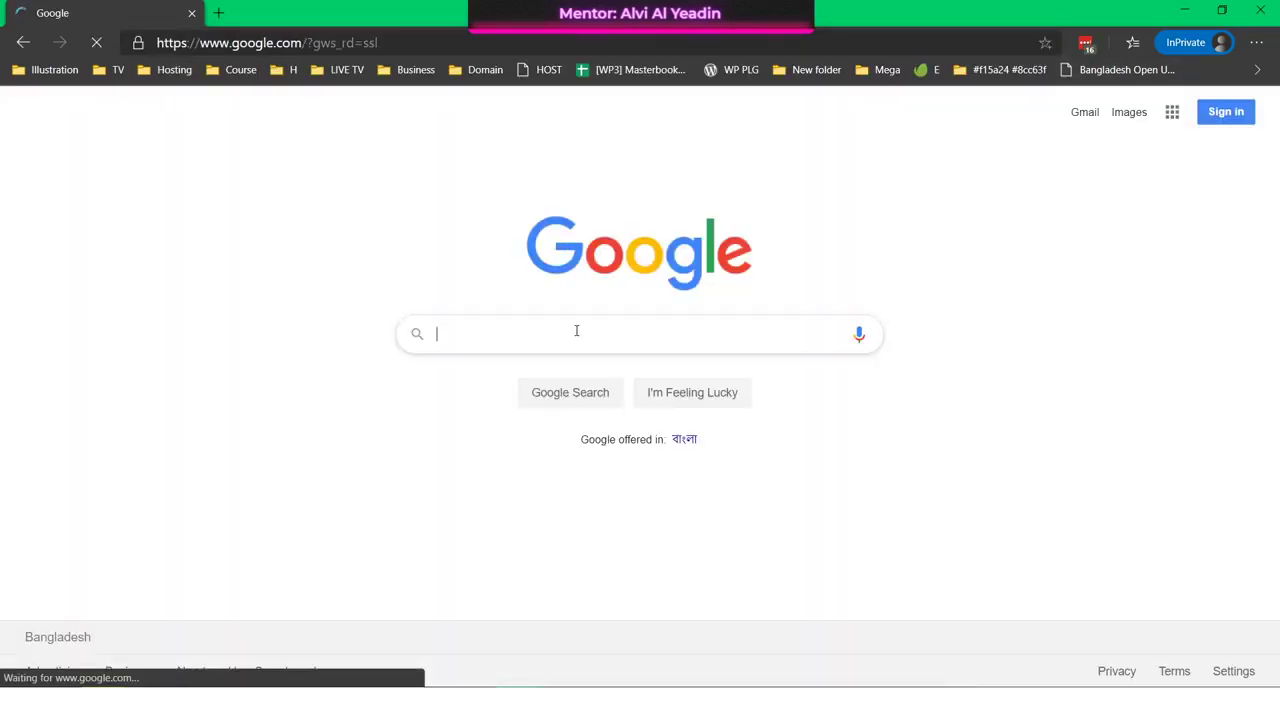
pyautogui.write('fiverr')
pyautogui.press('Return')
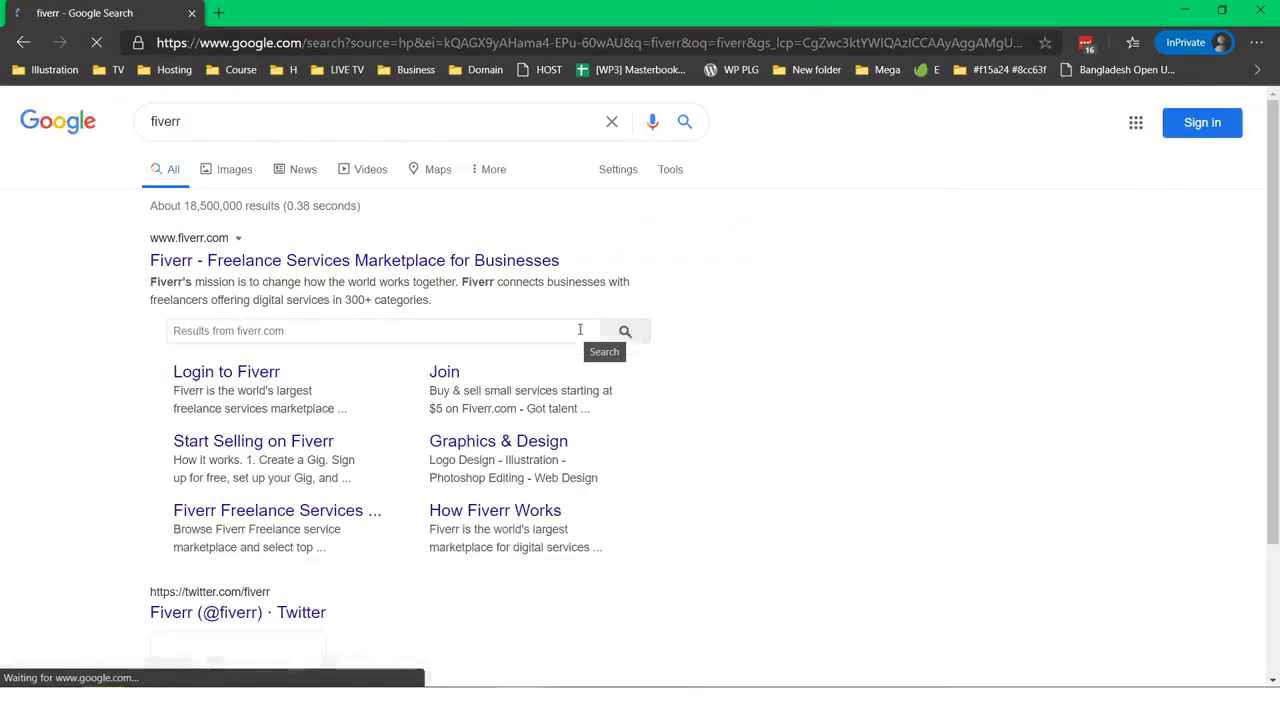
pyautogui.click(378, 259)
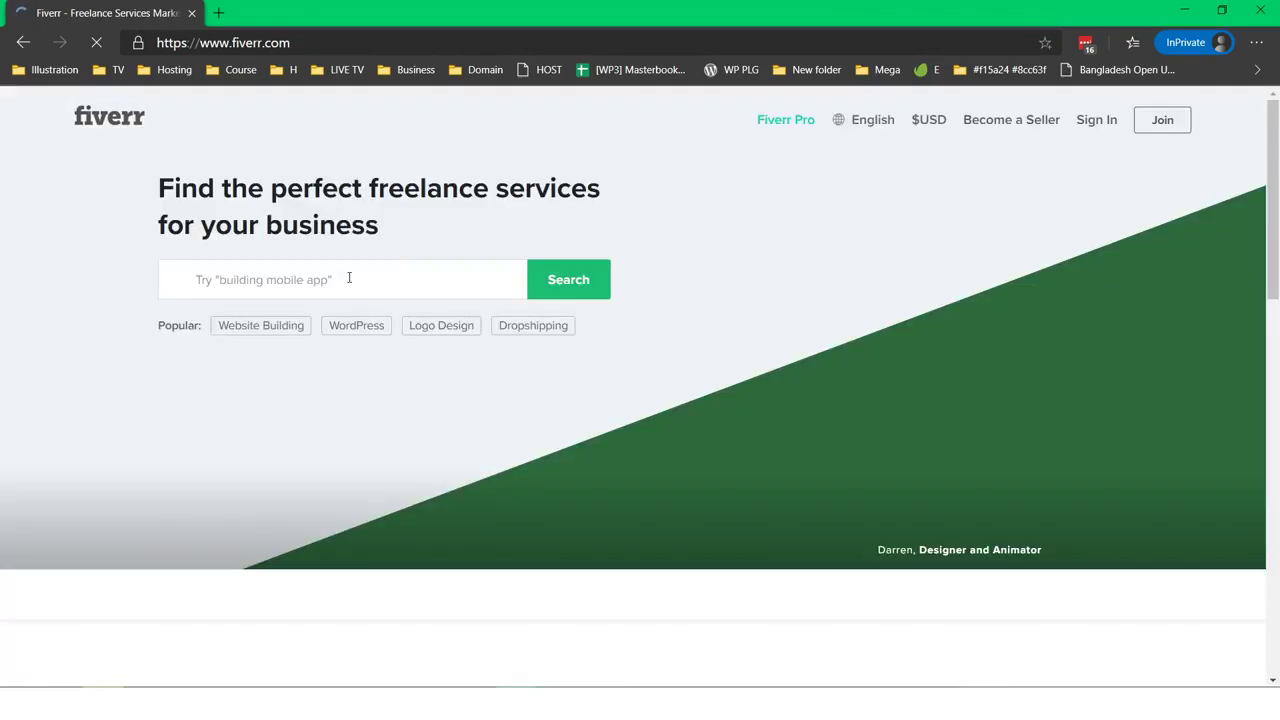
# Search Fiverr for 'coming soon page' gigs, dismissing the cookie notice.
pyautogui.click(349, 278)
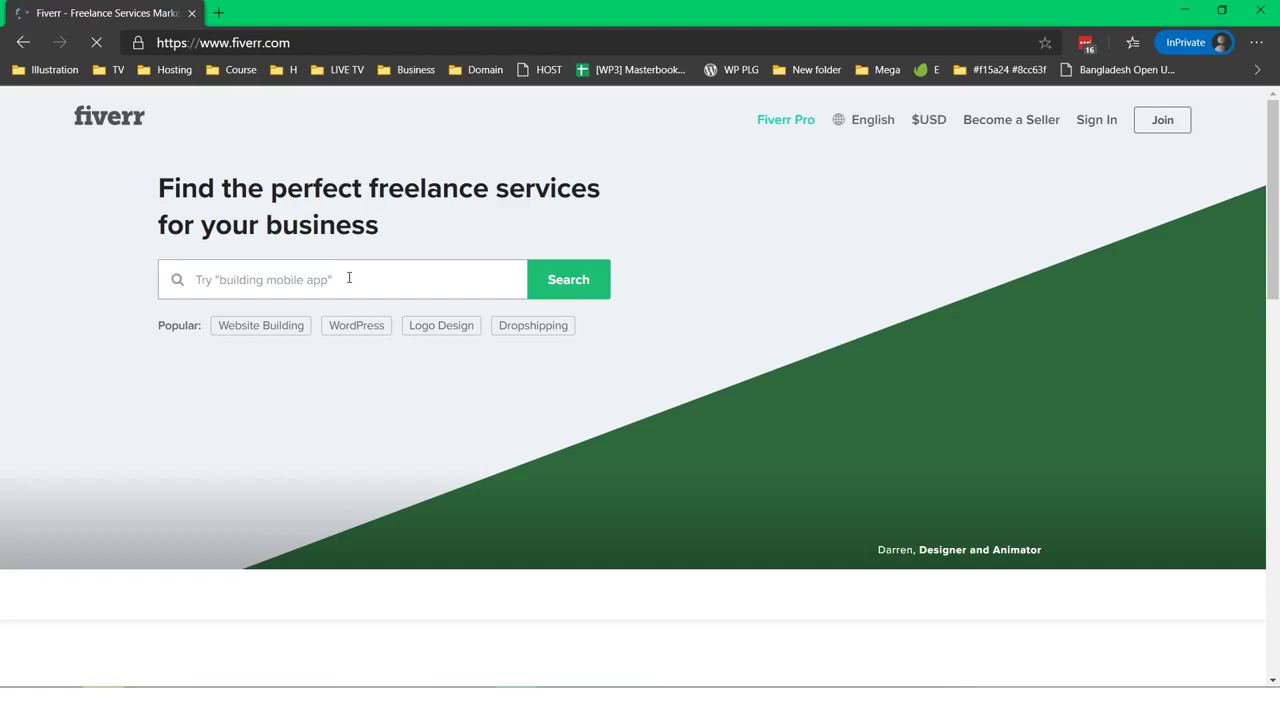
pyautogui.write('coming soon')
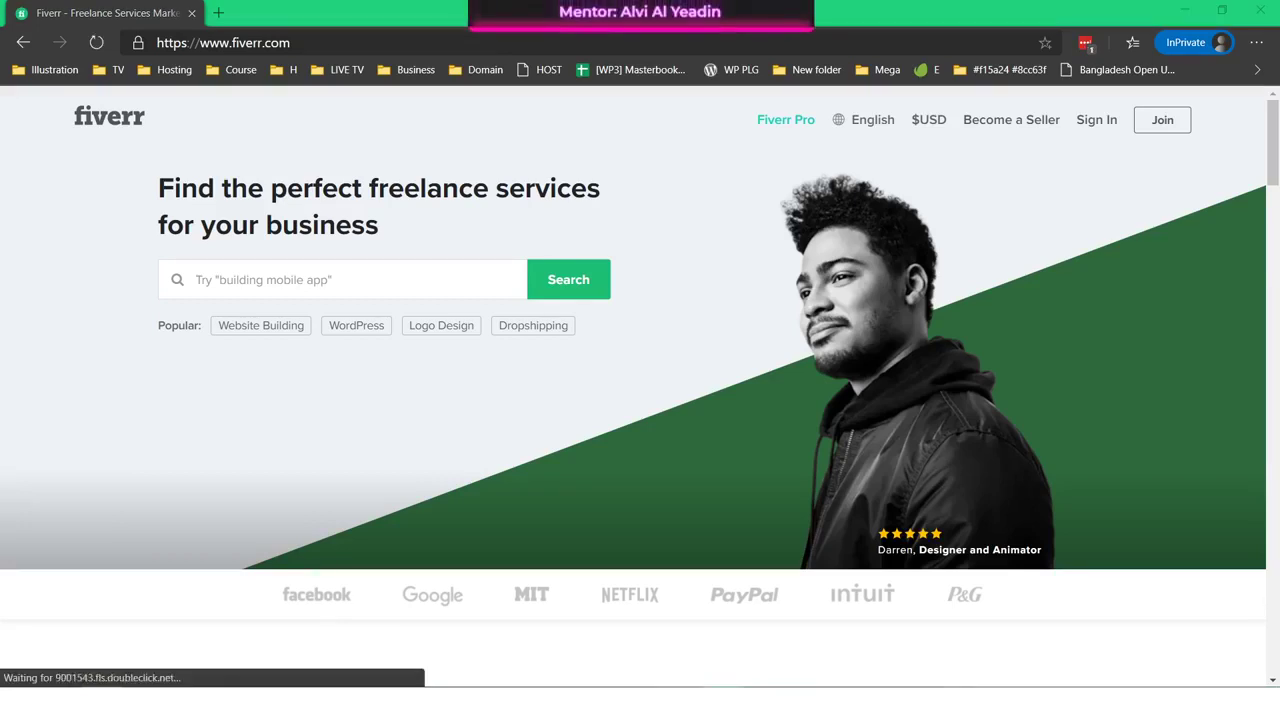
pyautogui.click(638, 656)
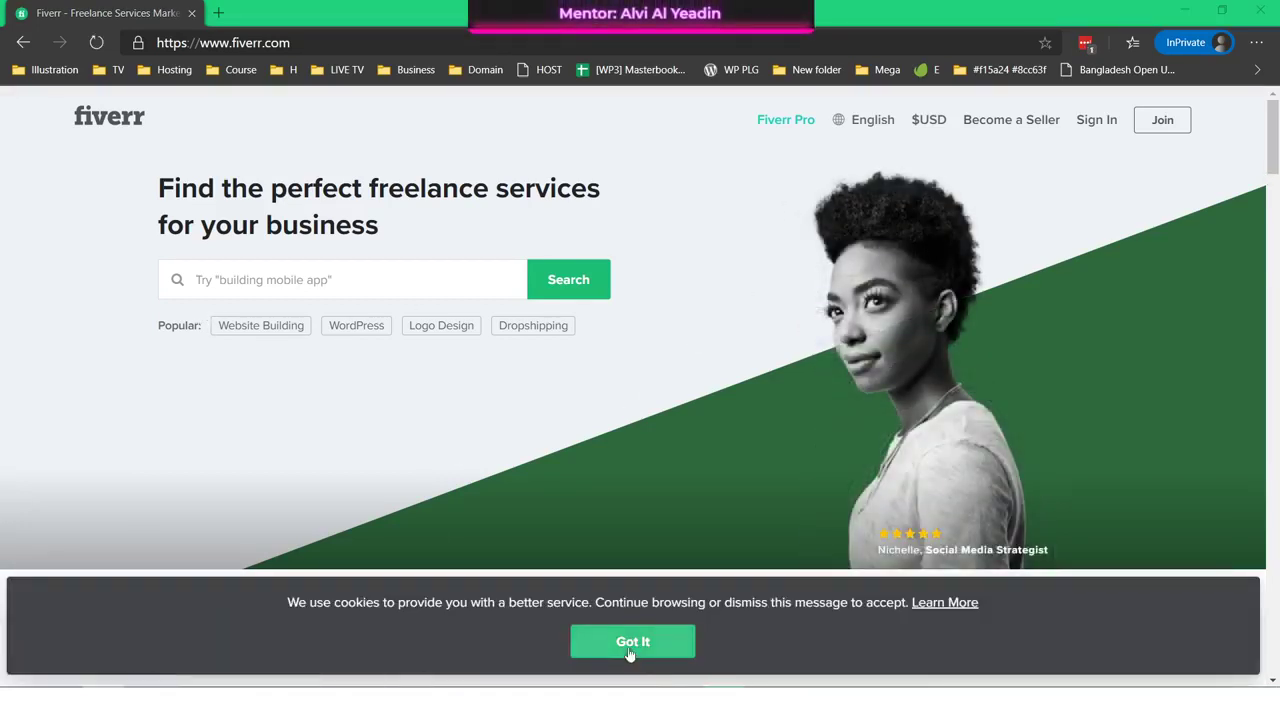
pyautogui.click(251, 266)
pyautogui.write('coomi')
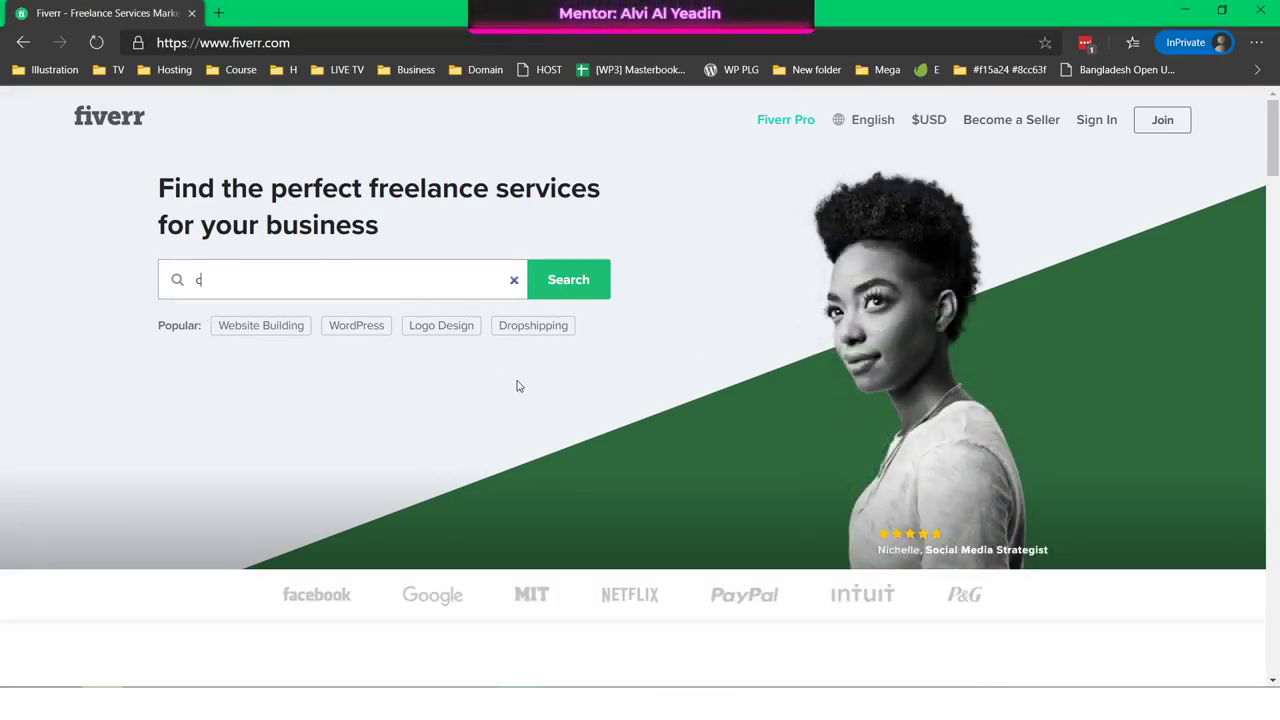
pyautogui.press('BackSpace')
pyautogui.press('BackSpace')
pyautogui.press('BackSpace')
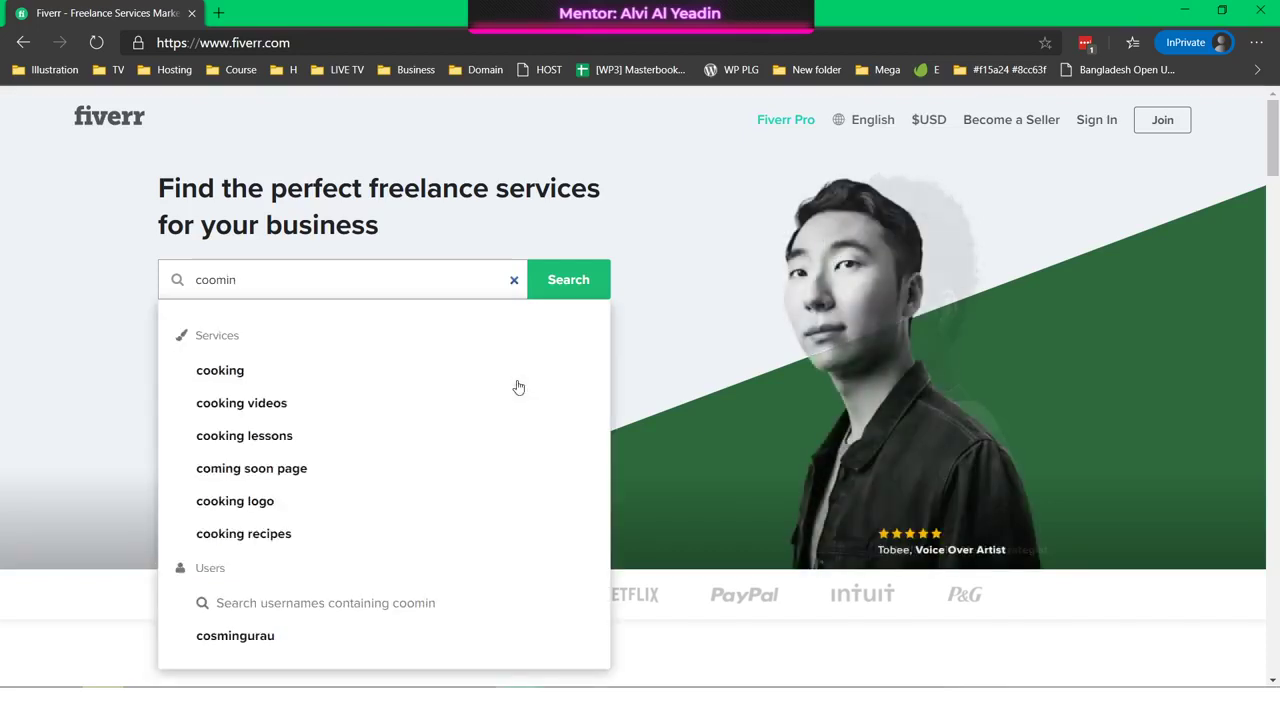
pyautogui.write('min')
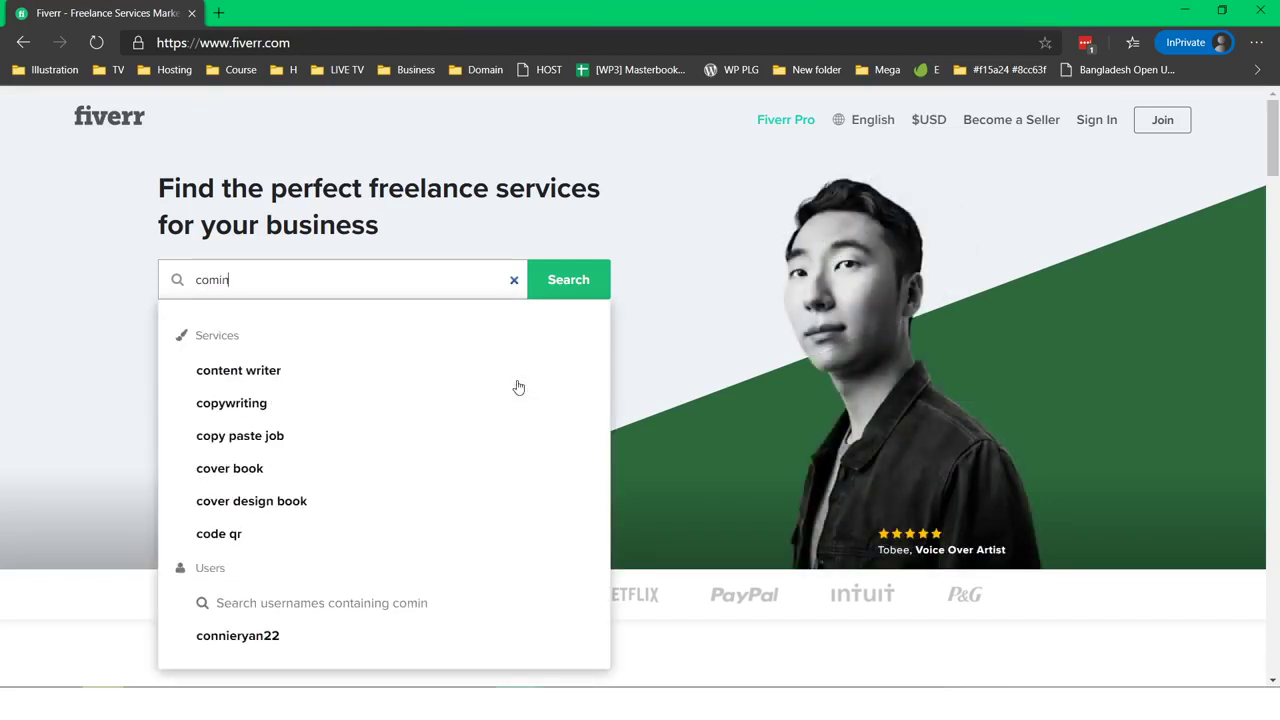
pyautogui.click(260, 377)
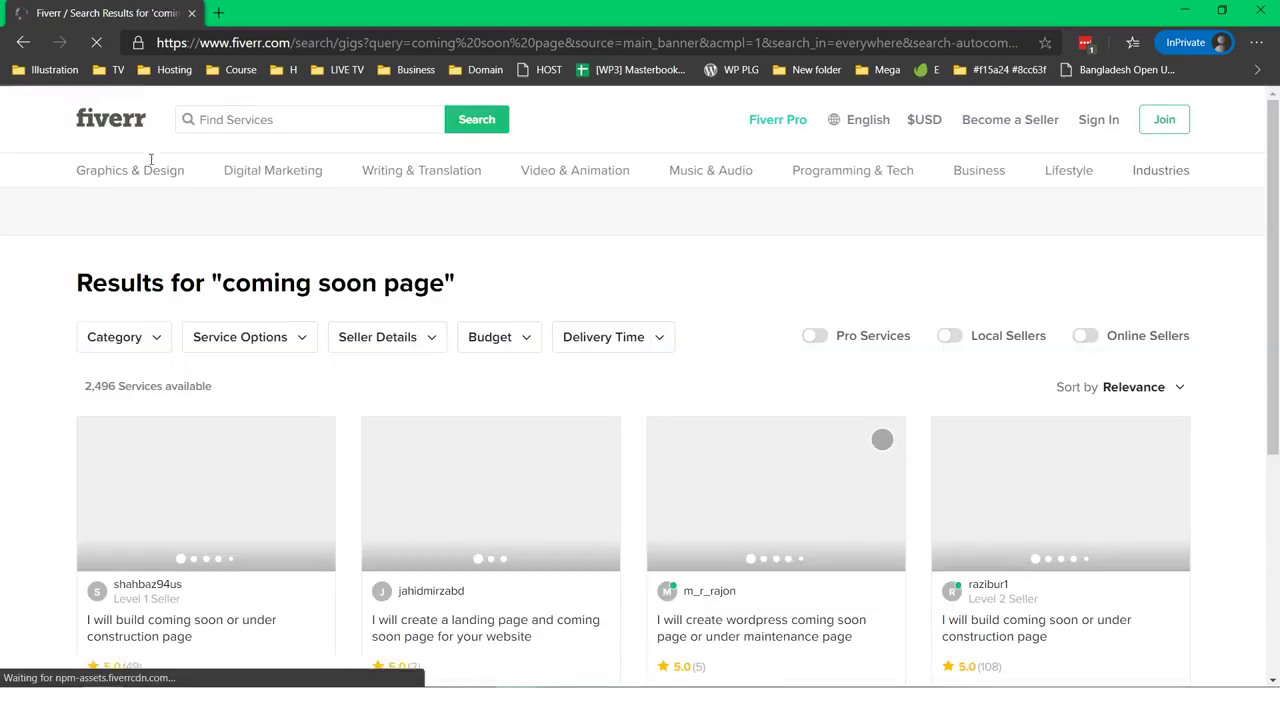
# Open the fourth gig in a new tab, scan the $5–$20 results, then switch to it.
pyautogui.scroll(-3, 171, 157)
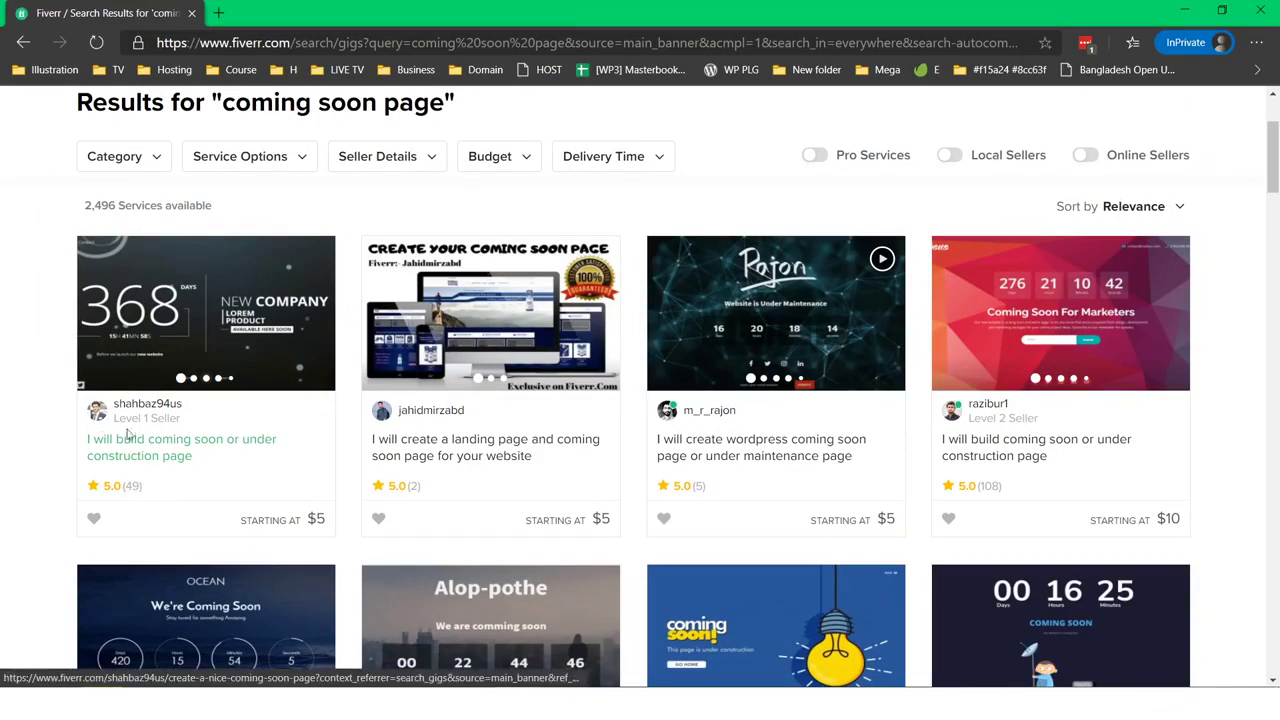
pyautogui.rightClick(970, 458)
pyautogui.click(1010, 468)
pyautogui.scroll(-4, 478, 335)
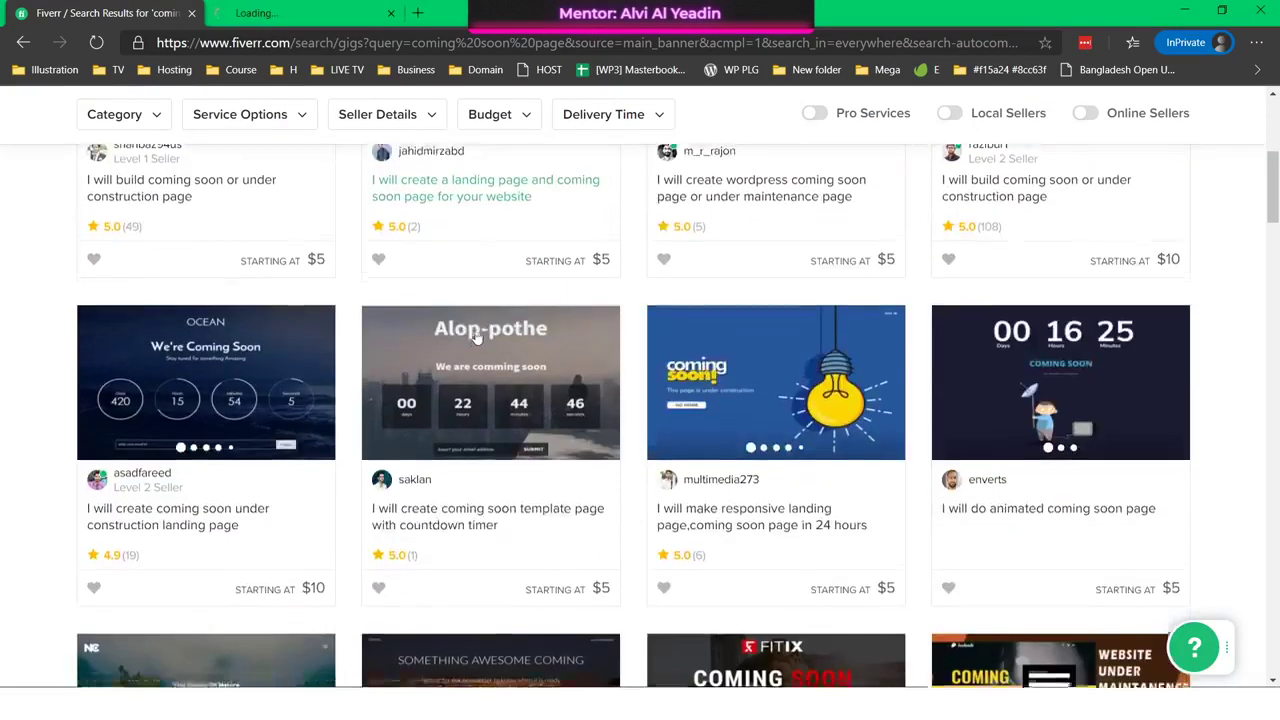
pyautogui.scroll(1, 567, 526)
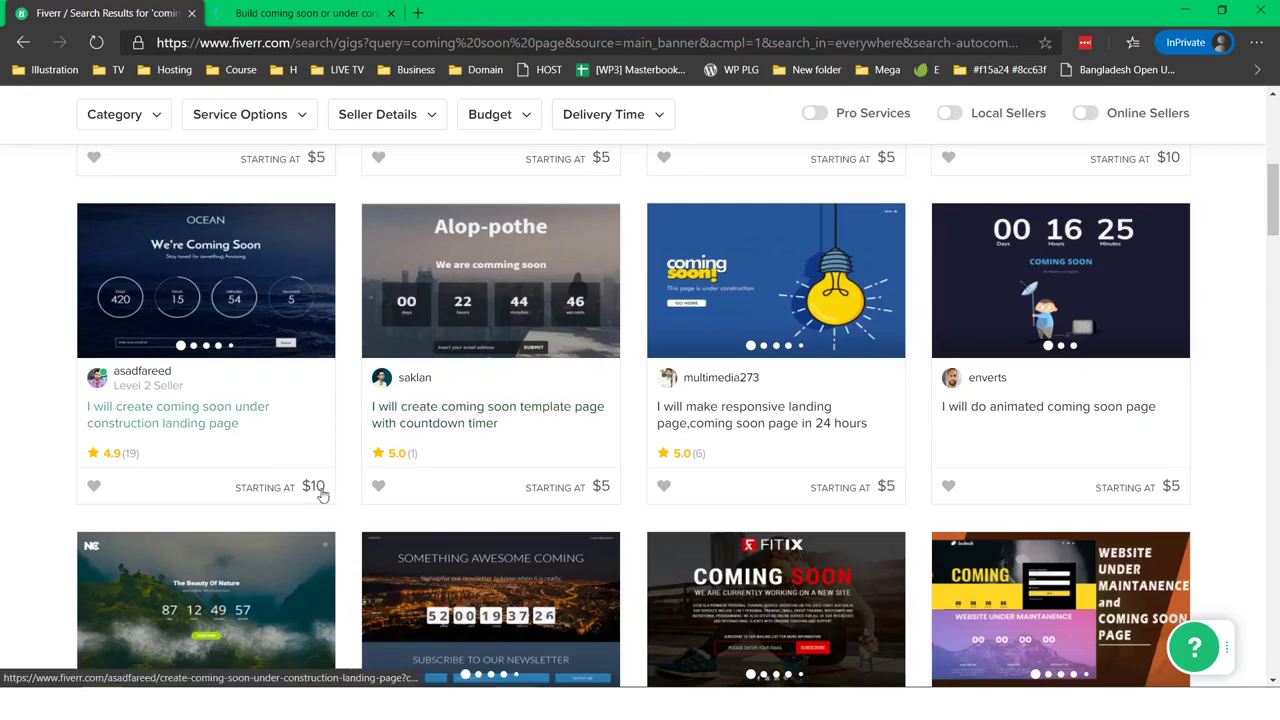
pyautogui.scroll(-3, 646, 280)
pyautogui.scroll(2, 892, 265)
pyautogui.scroll(-6, 912, 373)
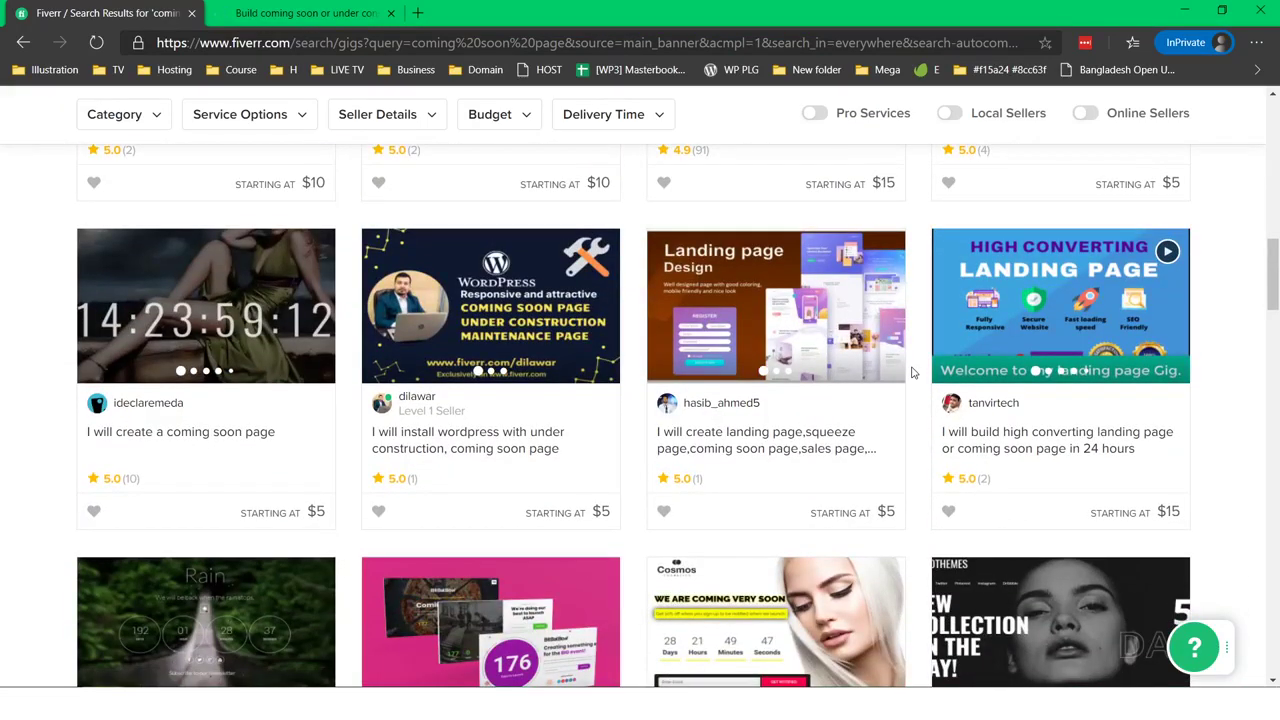
pyautogui.scroll(-2, 920, 370)
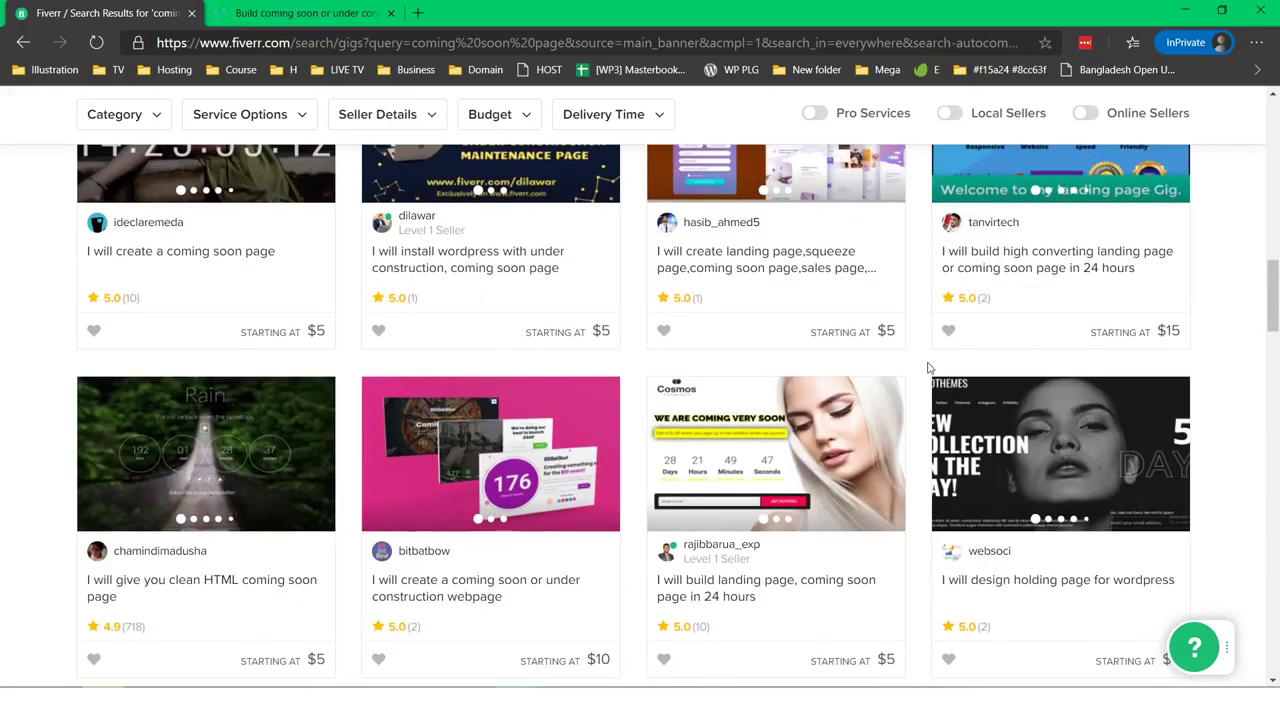
pyautogui.scroll(-5, 871, 329)
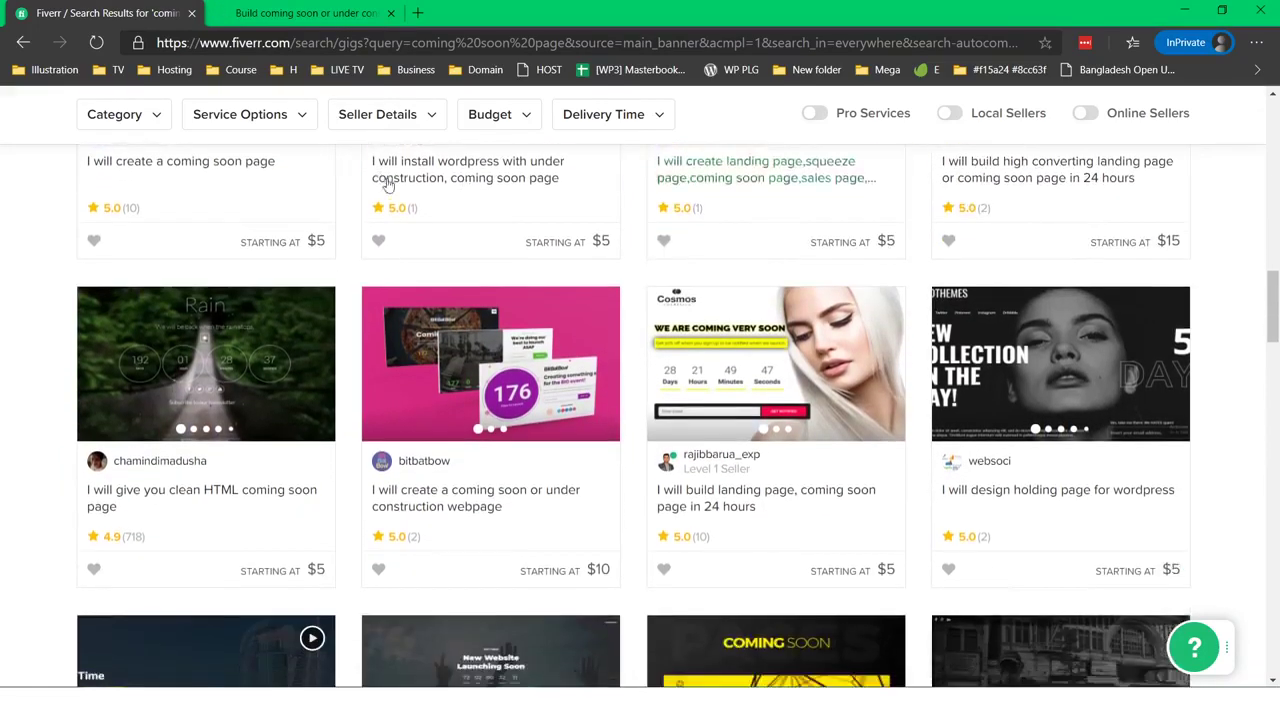
pyautogui.scroll(-3, 519, 333)
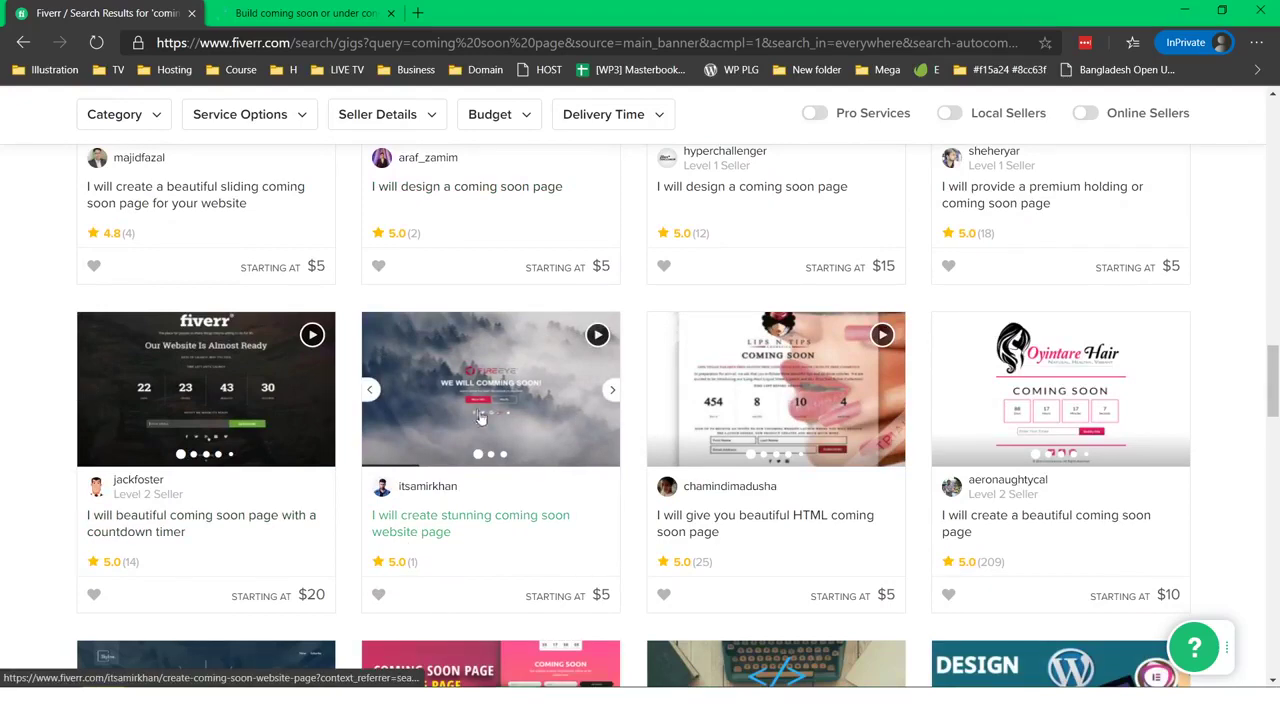
pyautogui.scroll(-3, 500, 400)
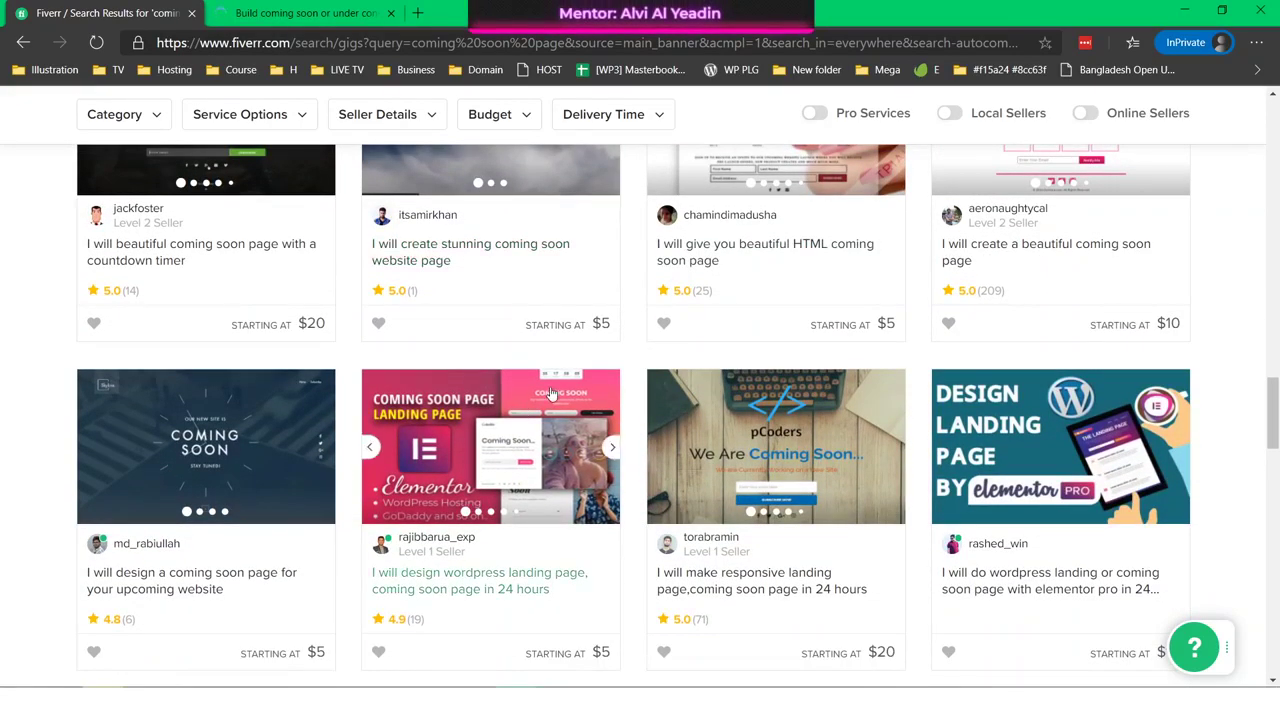
pyautogui.scroll(-4, 550, 420)
pyautogui.scroll(-1, 551, 393)
pyautogui.scroll(1, 551, 393)
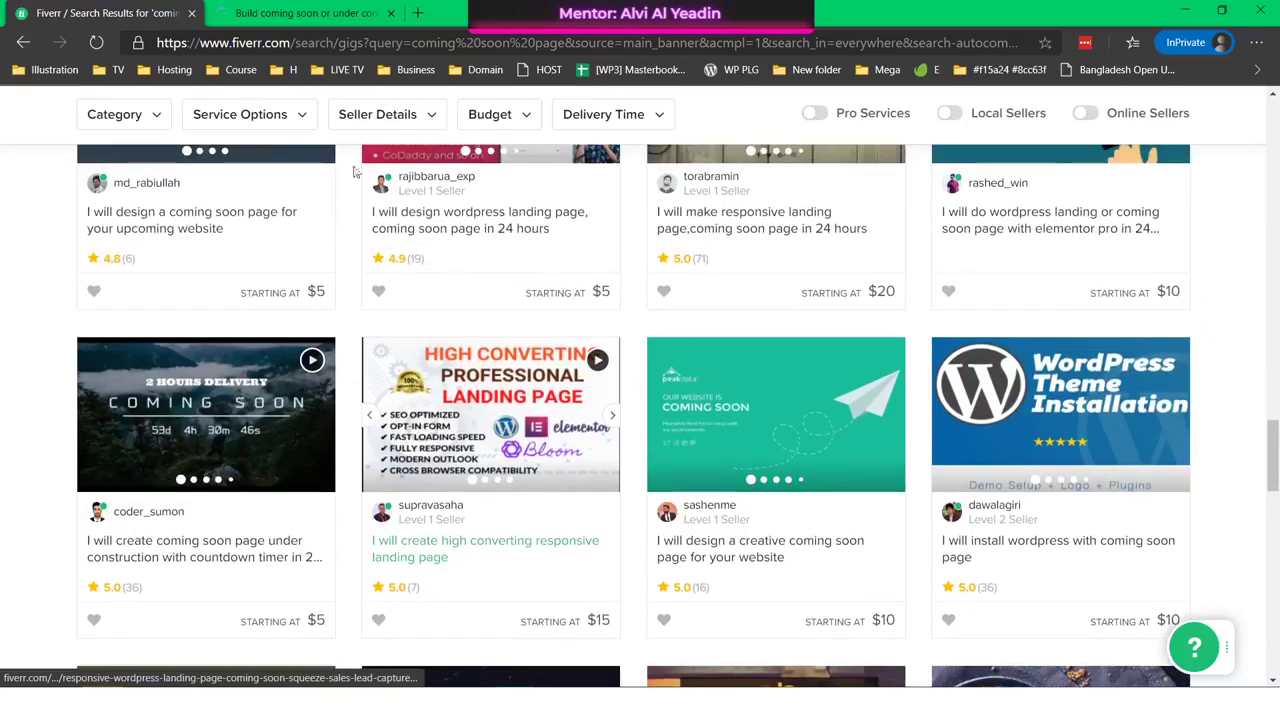
pyautogui.click(305, 13)
# Dismiss the join prompt, browse the gallery samples, and compare the Basic, Standard and Premium packages.
pyautogui.click(1039, 491)
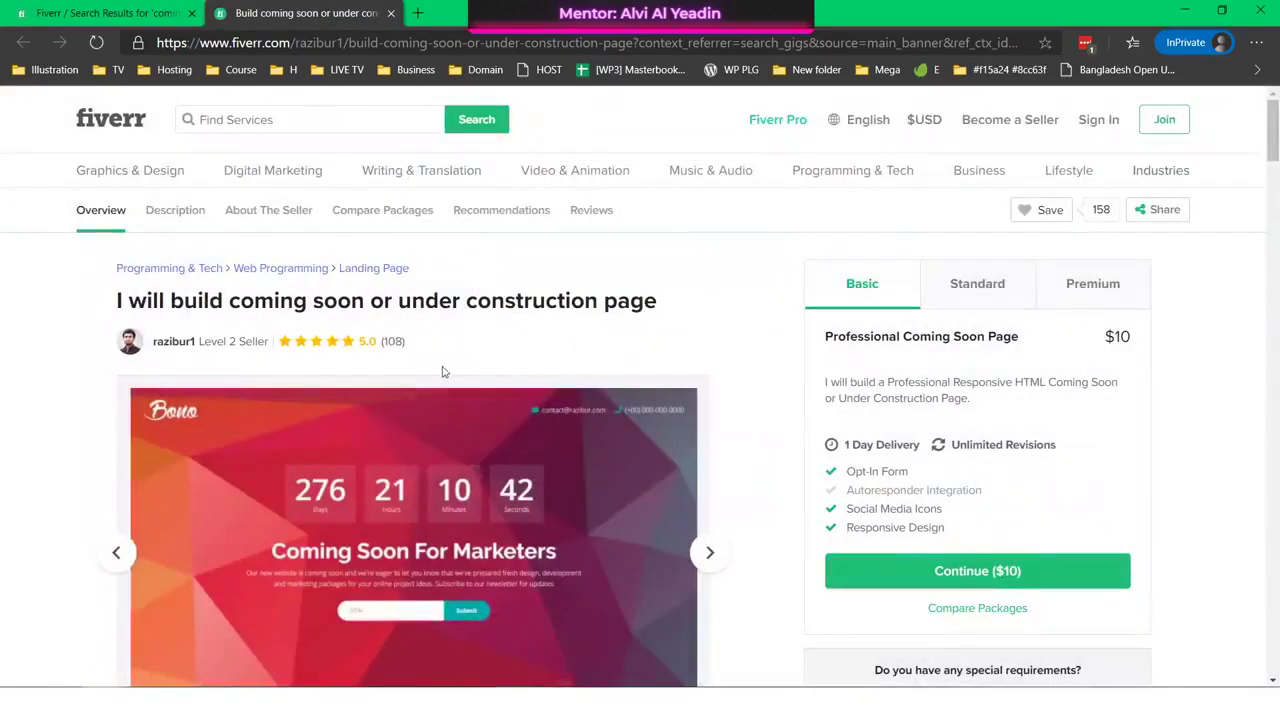
pyautogui.scroll(-6, 393, 343)
pyautogui.scroll(7, 393, 343)
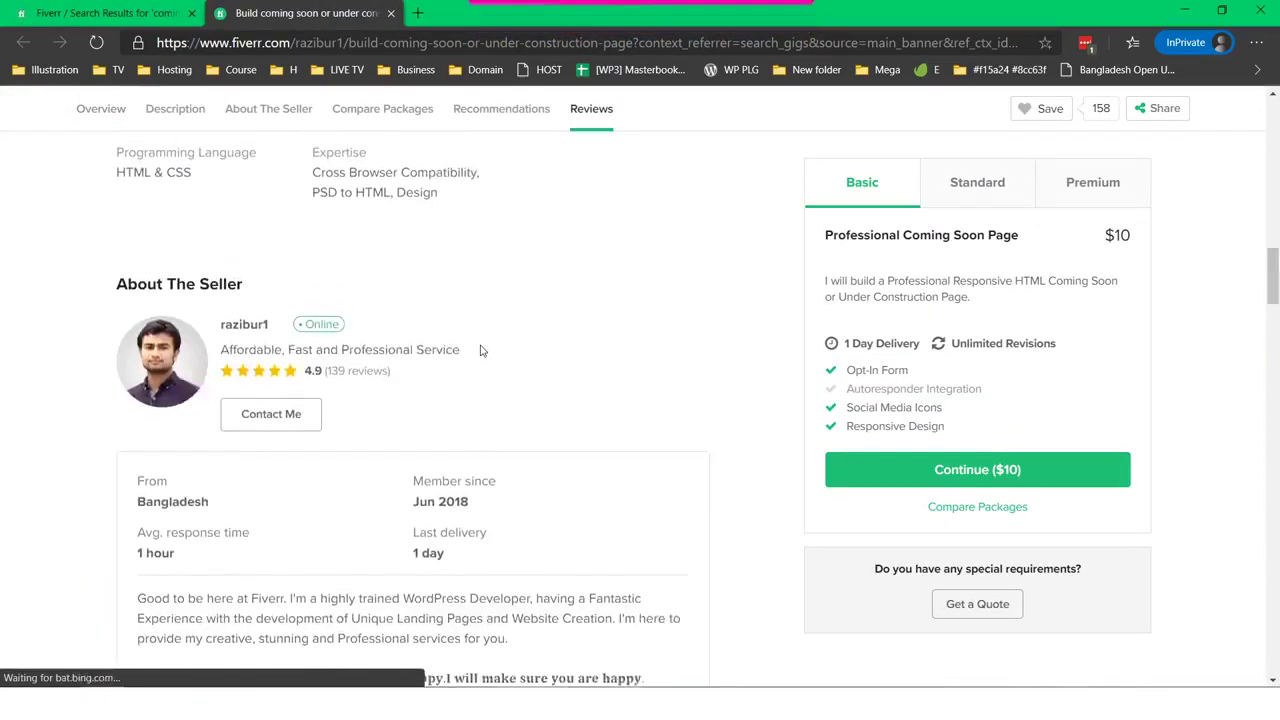
pyautogui.scroll(10, 127, 362)
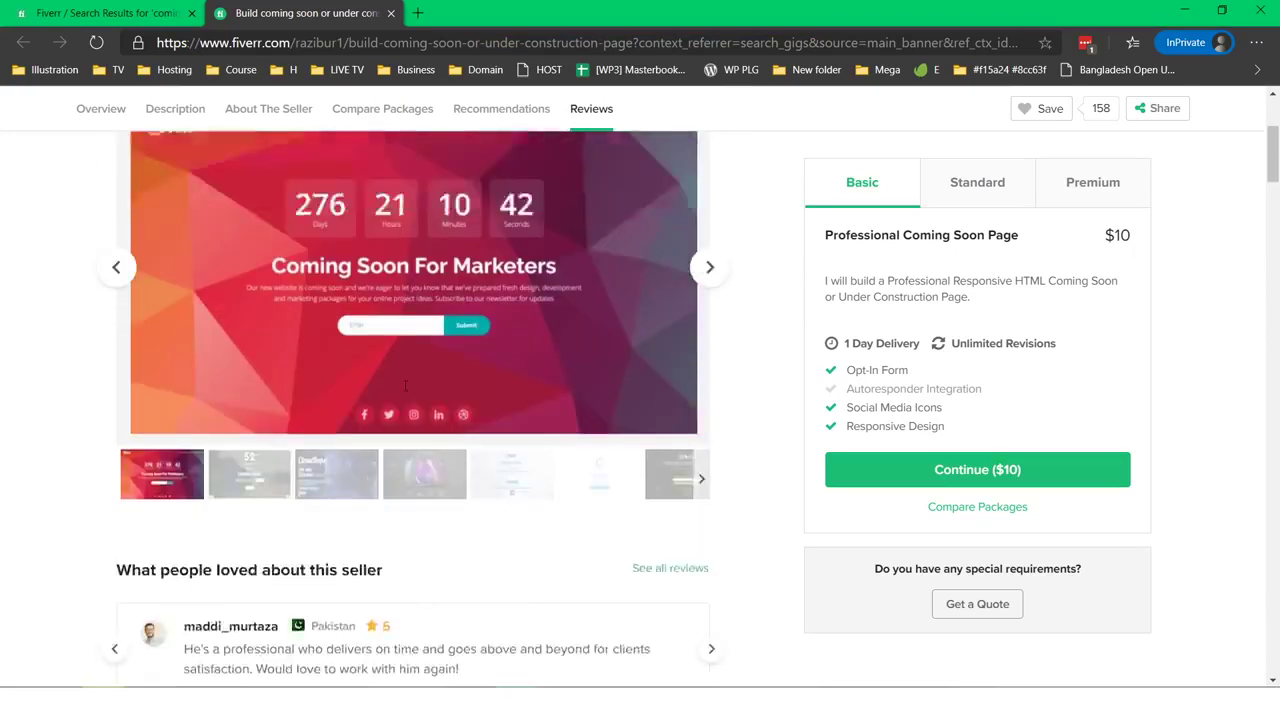
pyautogui.click(711, 410)
pyautogui.click(711, 410)
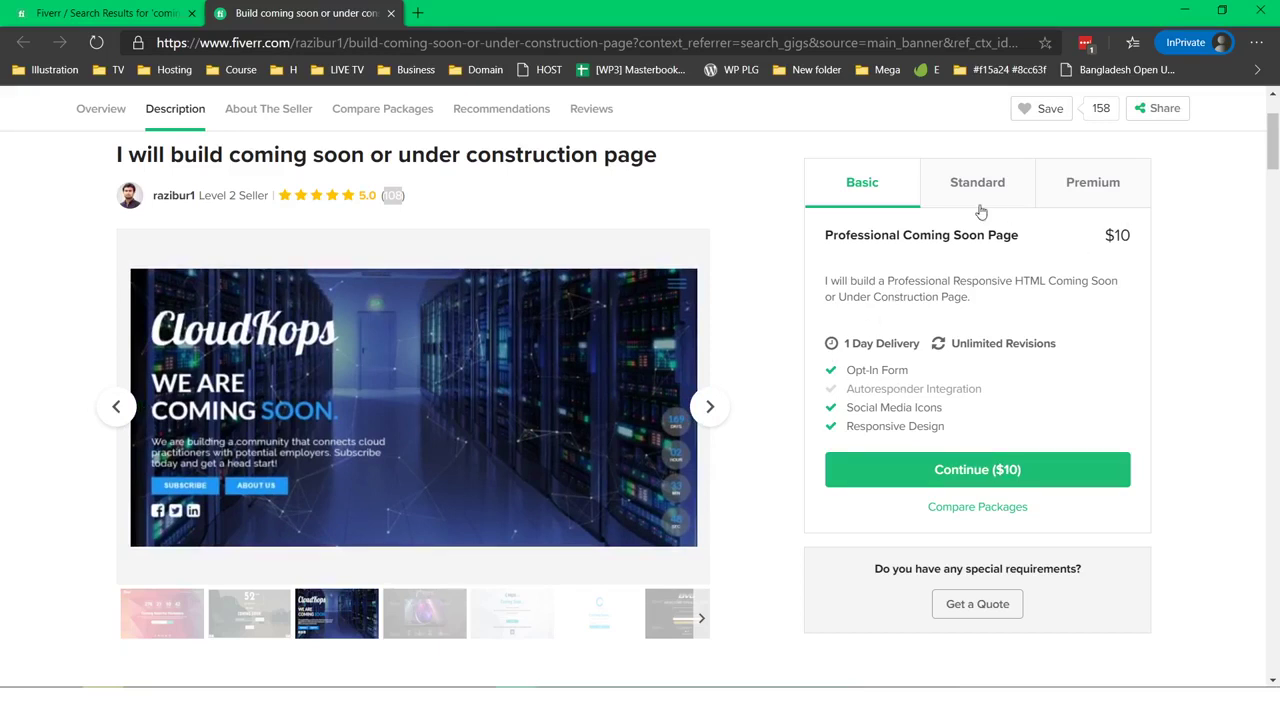
pyautogui.click(980, 206)
pyautogui.click(1095, 195)
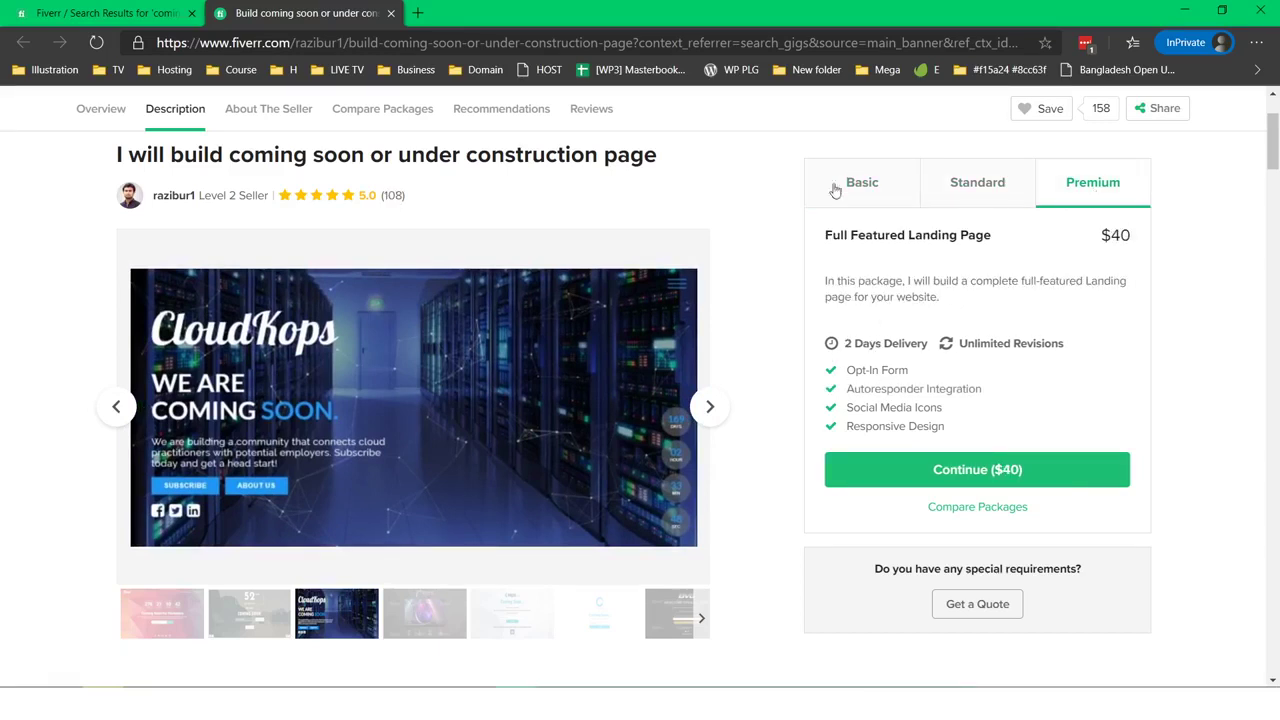
pyautogui.click(968, 177)
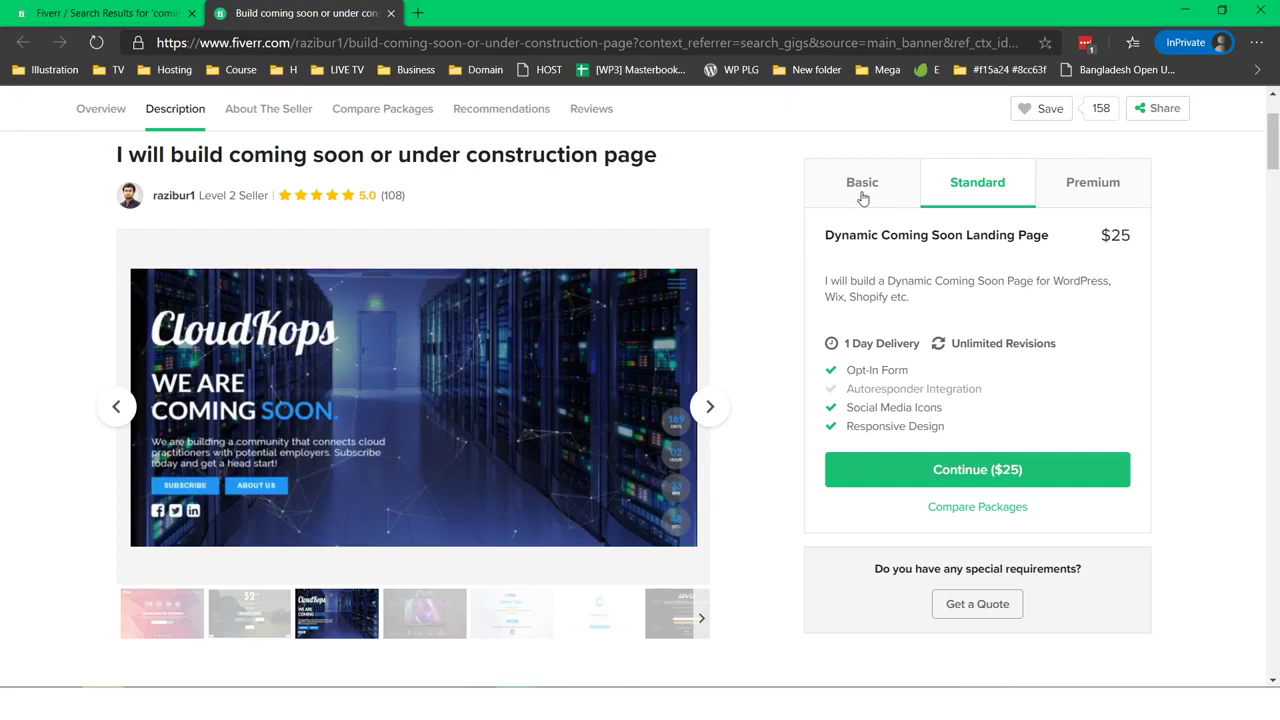
pyautogui.click(863, 198)
# Read through the gig's buyer reviews, then restore the Fiverr window to a smaller size.
pyautogui.scroll(-15, 640, 334)
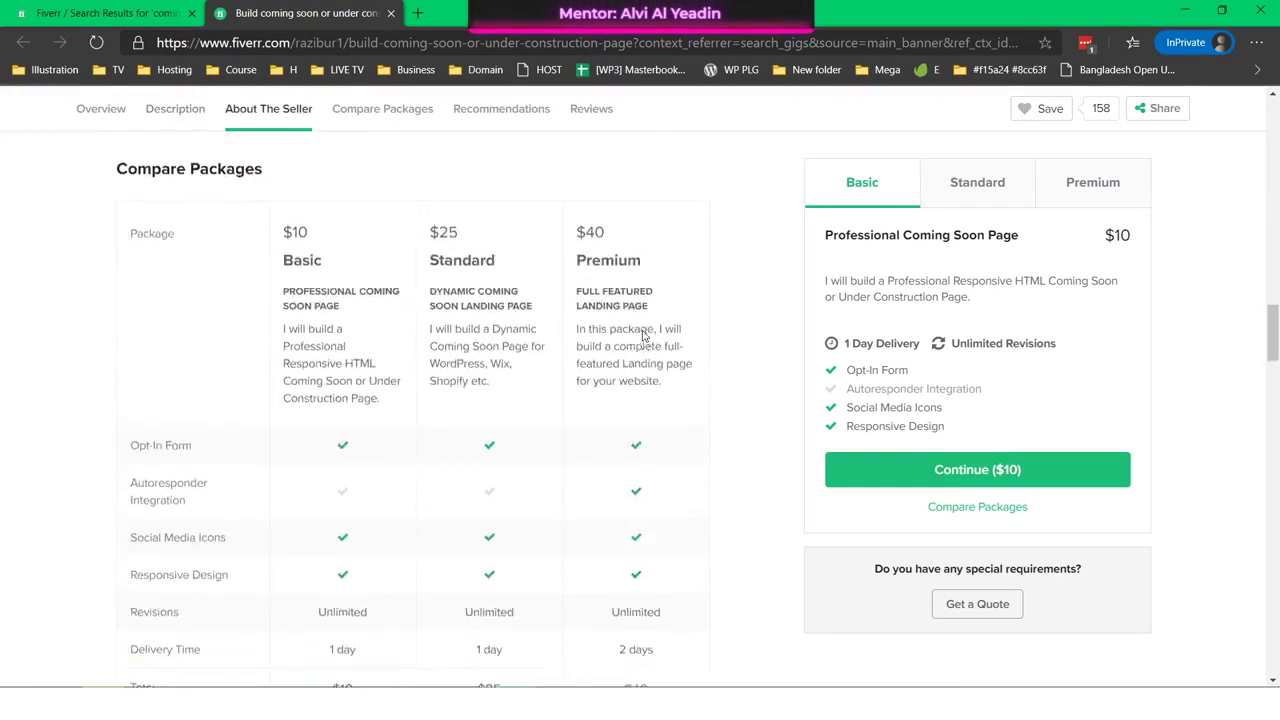
pyautogui.scroll(-15, 645, 337)
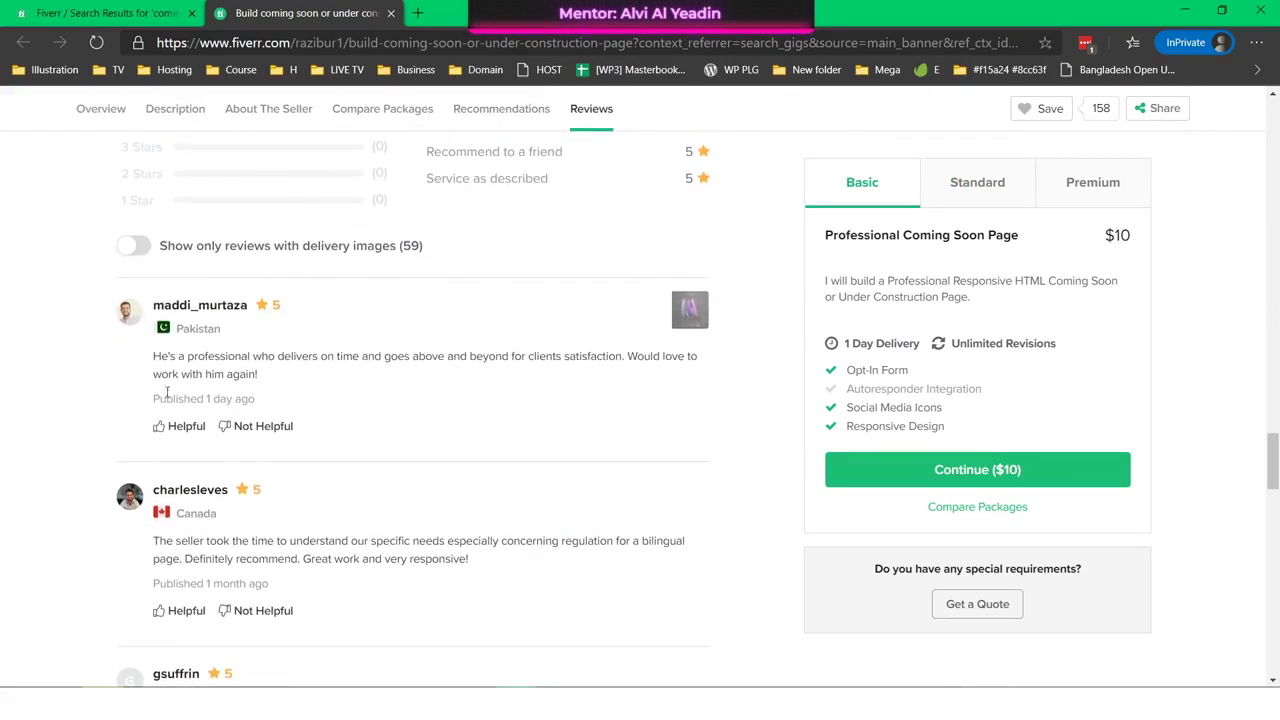
pyautogui.moveTo(235, 356); pyautogui.dragTo(628, 372)
pyautogui.moveTo(689, 306)
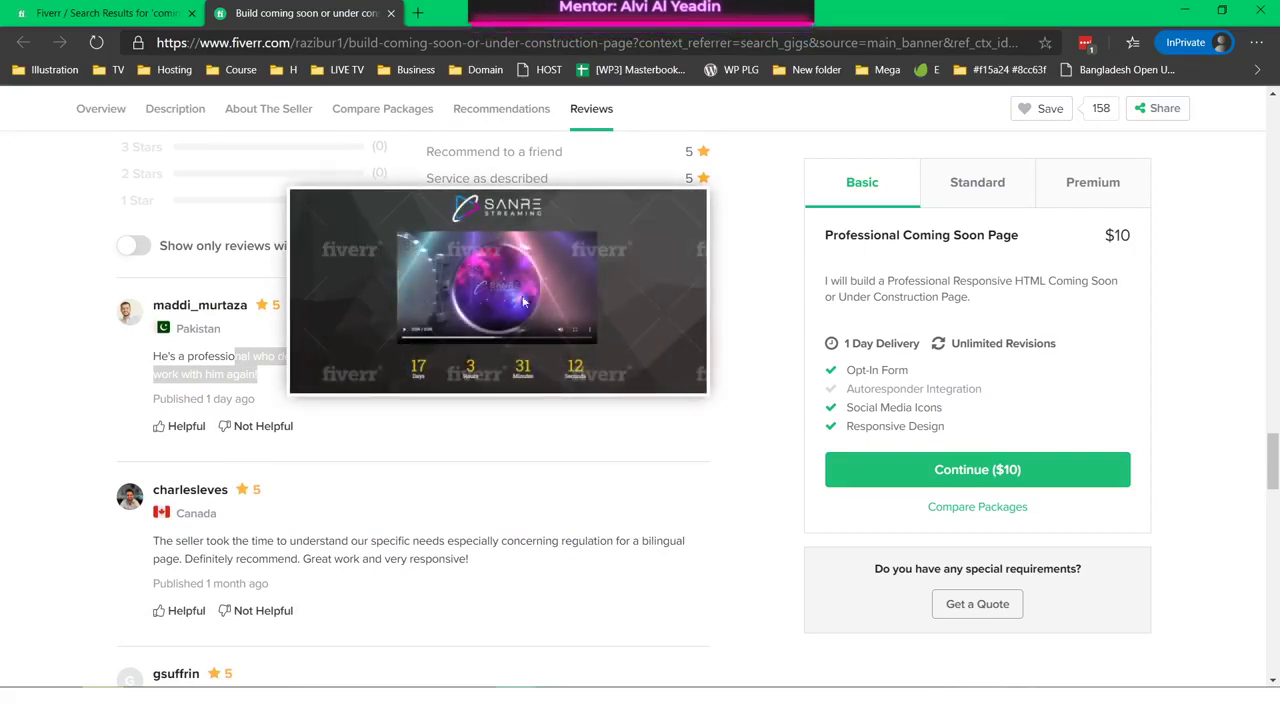
pyautogui.scroll(-5, 523, 302)
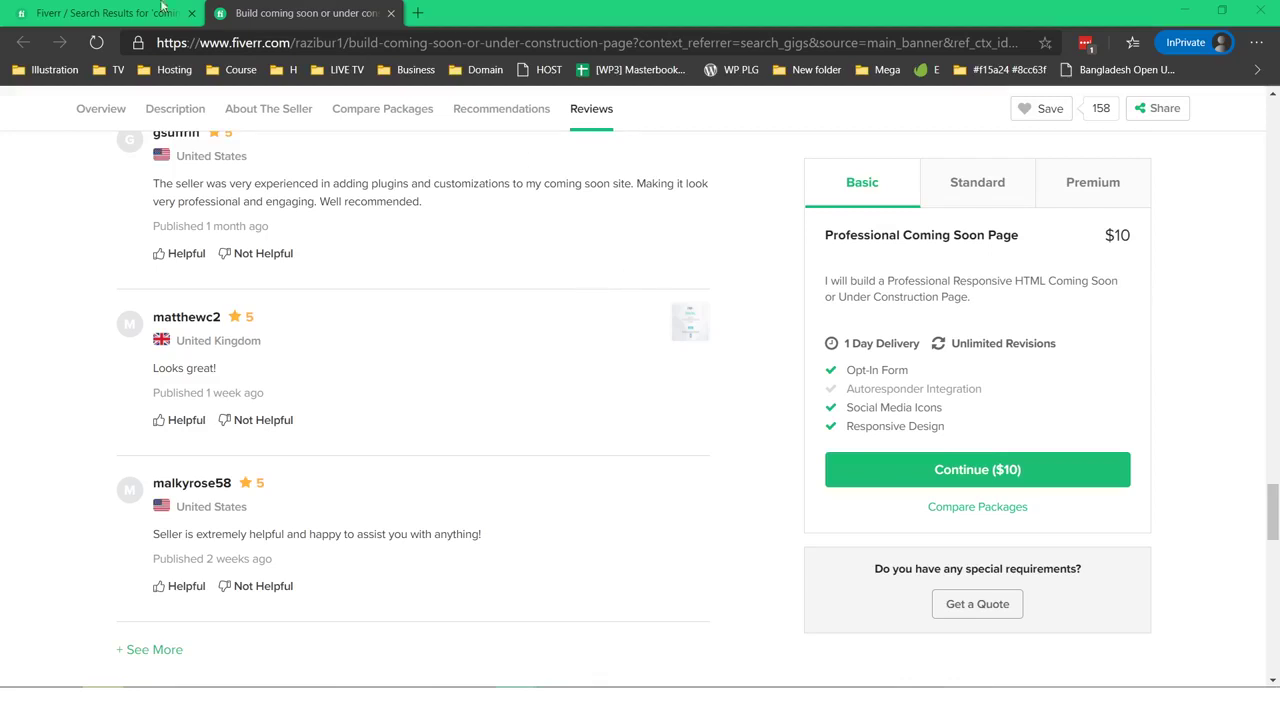
pyautogui.moveTo(728, 10); pyautogui.dragTo(628, 163)
# Minimize the Fiverr window and move from the Posts tab to the HTML Color Codes page.
pyautogui.scroll(-10, 743, 434)
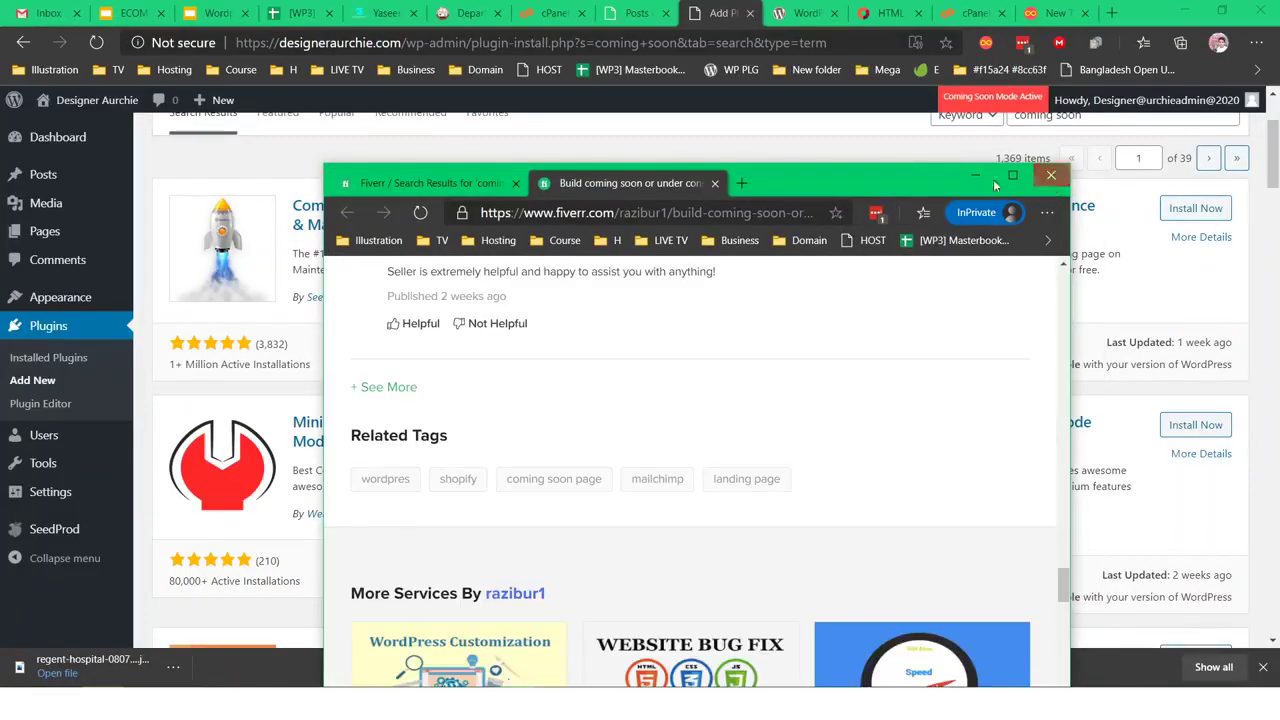
pyautogui.press('super+Down')
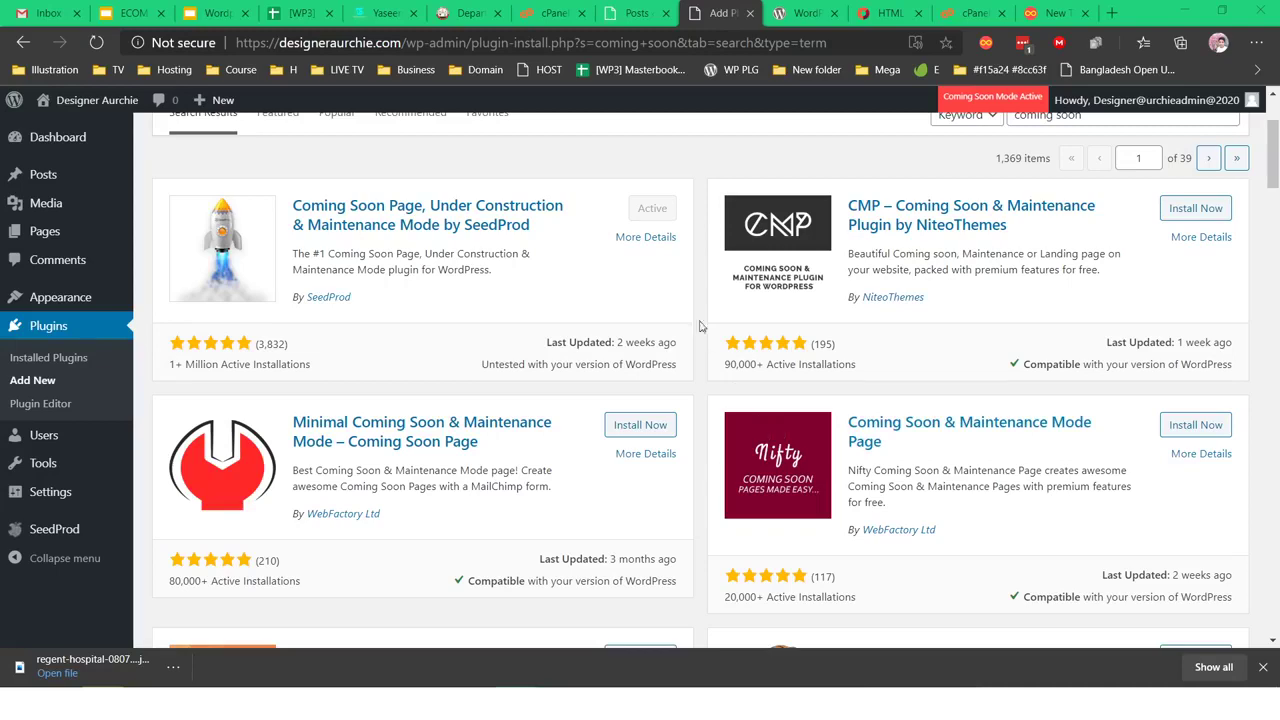
pyautogui.click(648, 8)
pyautogui.click(876, 13)
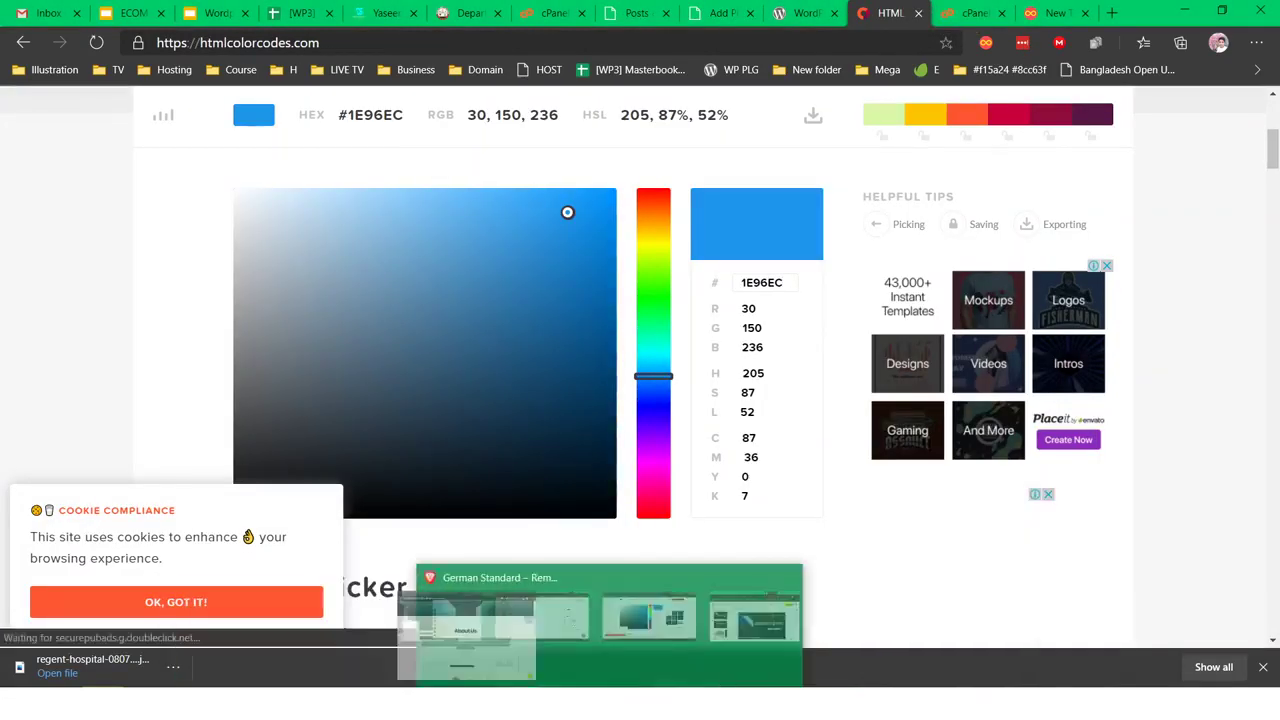
# Go back to the Add Plugins results and scroll down to Site Offline, Maintenance, Under Construction and Branda.
pyautogui.click(1060, 10)
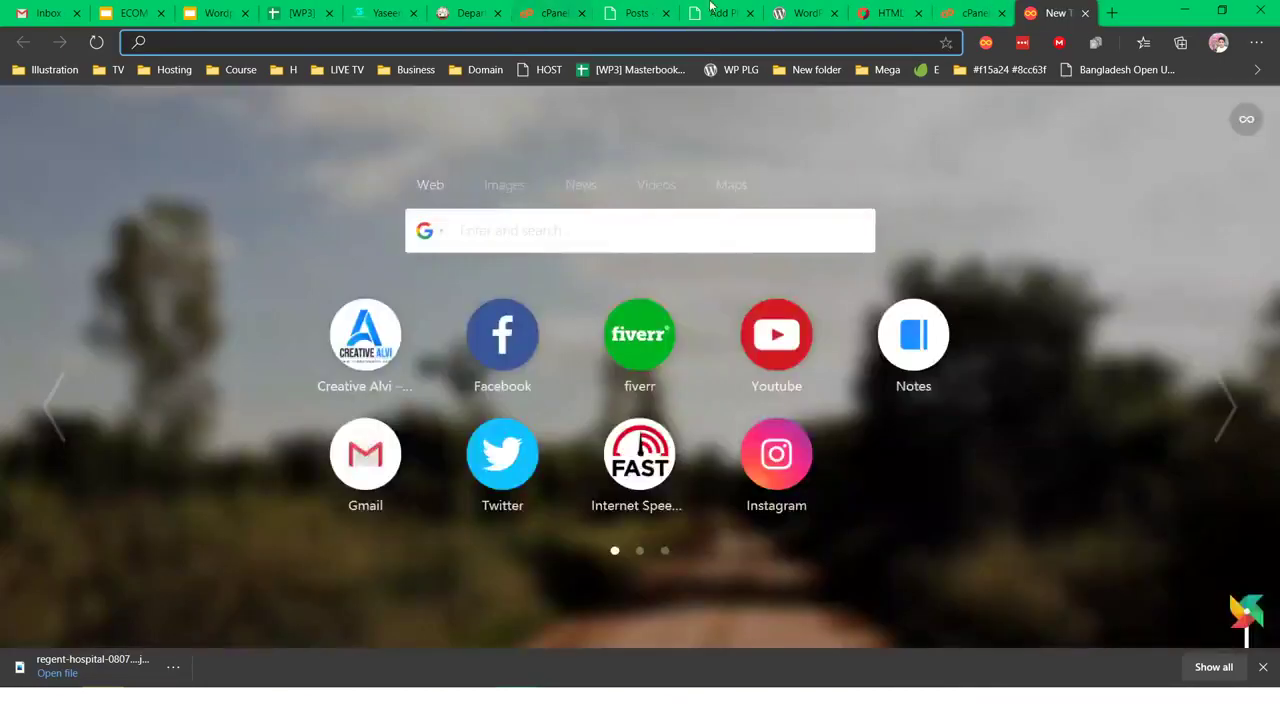
pyautogui.click(714, 10)
pyautogui.scroll(-3, 718, 284)
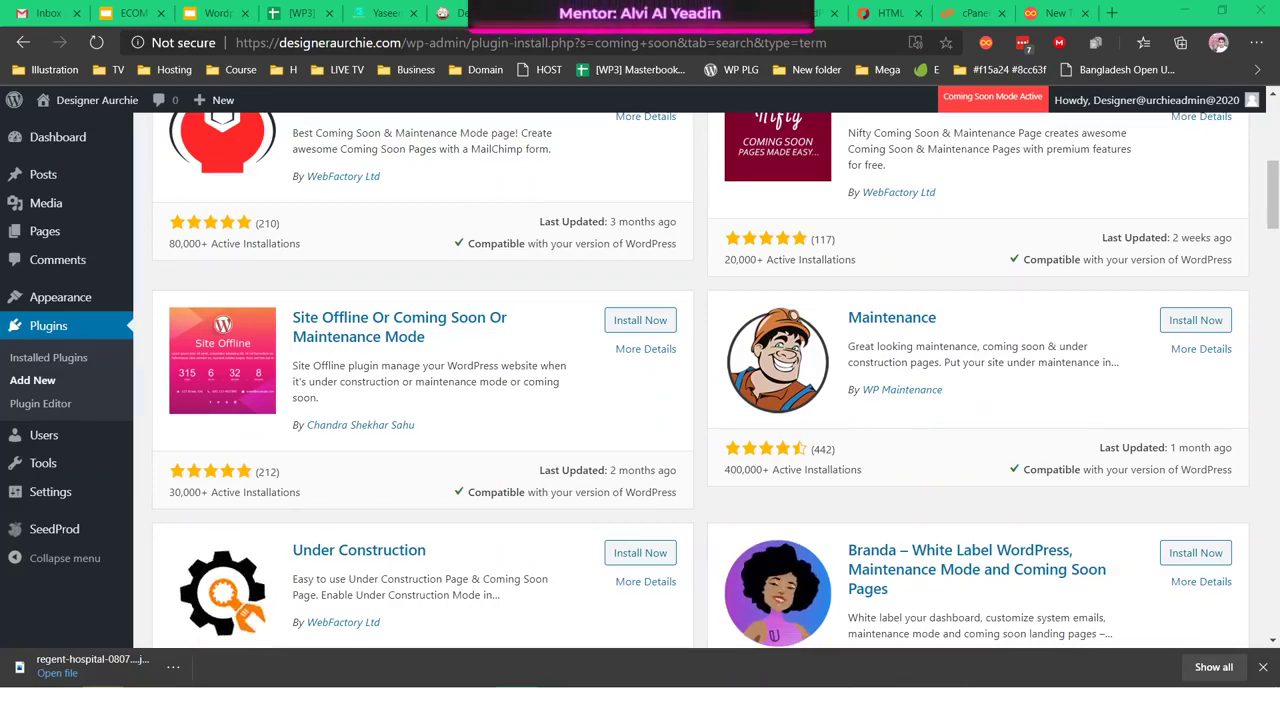
# Open the Wordpress A to Z Batch 03 group's Announcements and expand the homework-posting post.
pyautogui.click(862, 11)
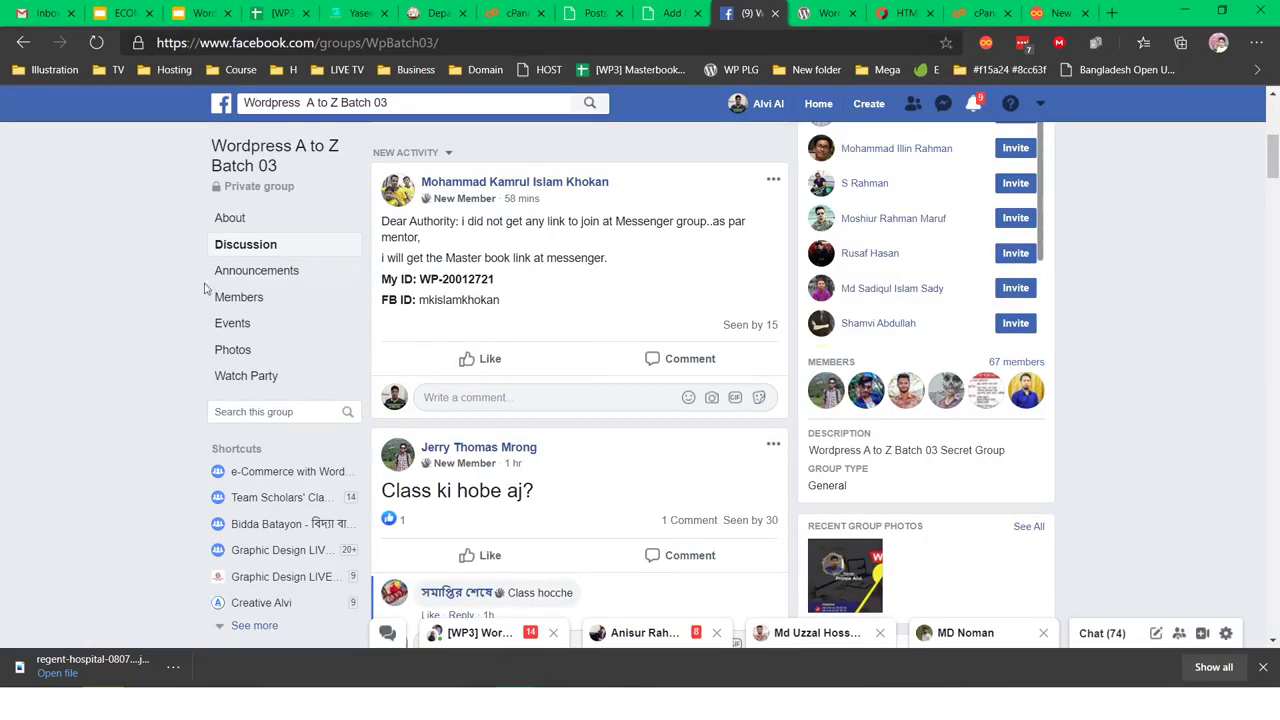
pyautogui.click(312, 268)
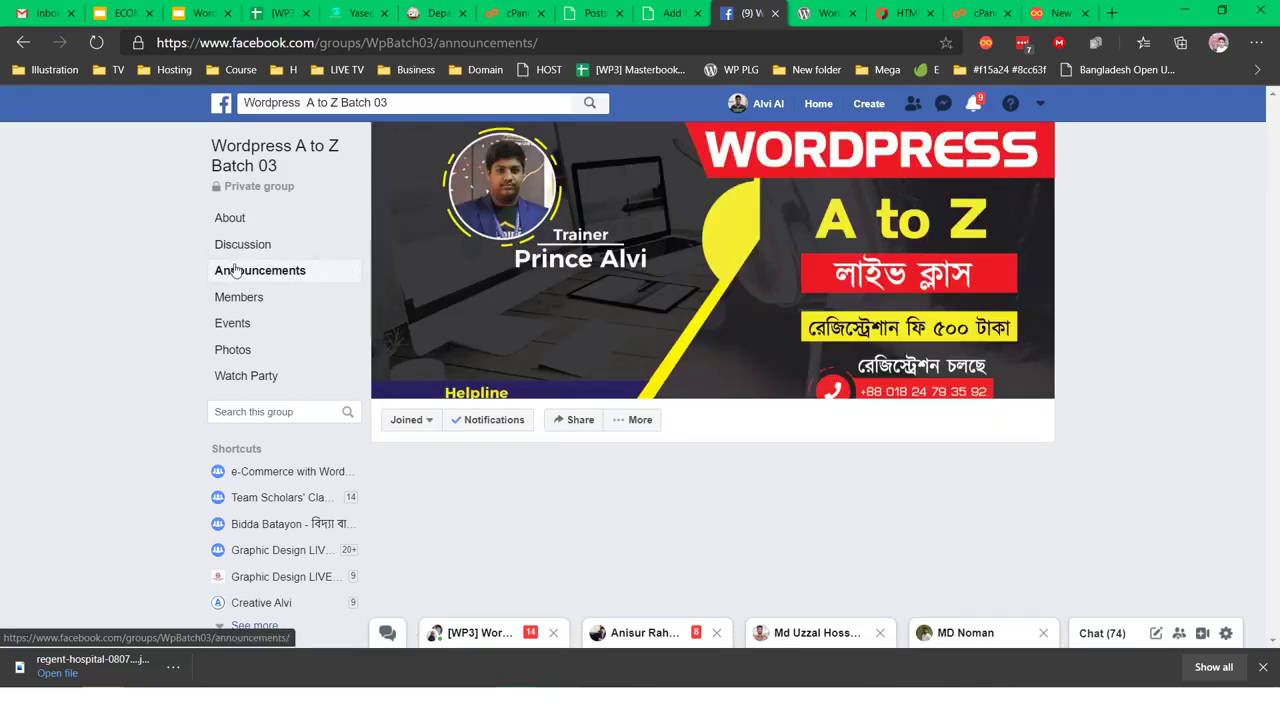
pyautogui.scroll(-3, 236, 270)
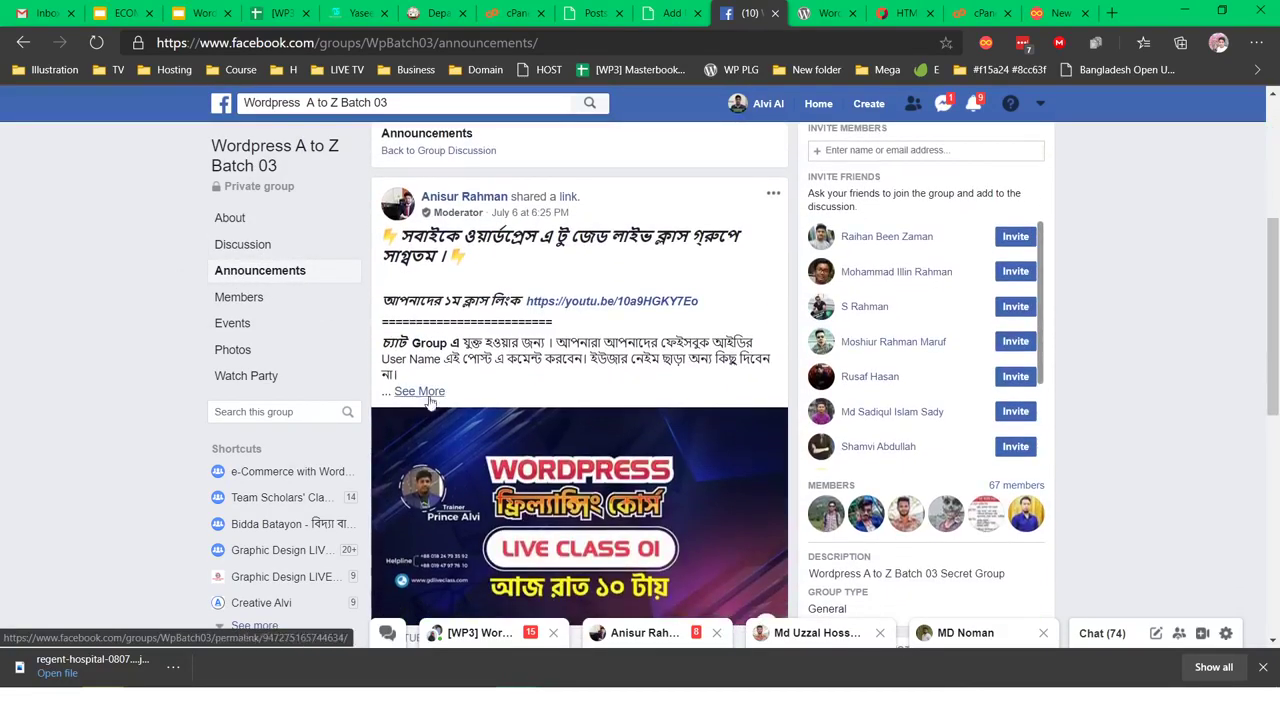
pyautogui.click(429, 395)
pyautogui.scroll(-3, 451, 310)
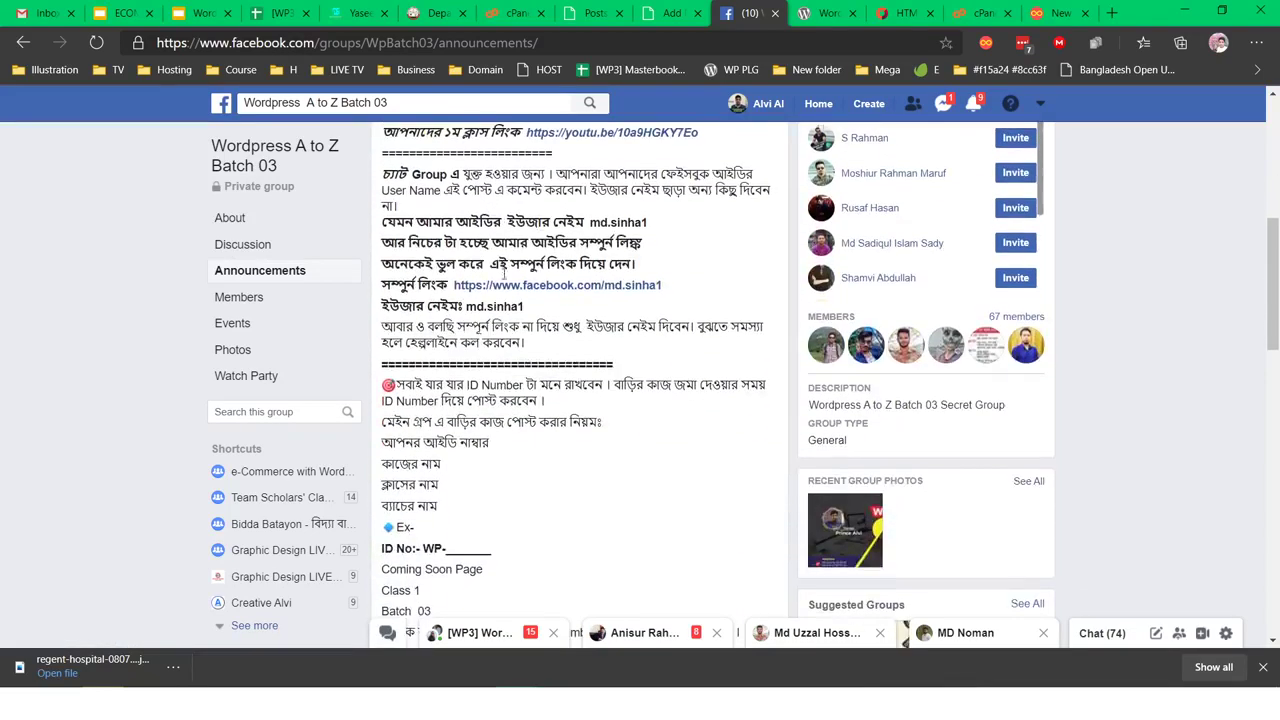
pyautogui.scroll(3, 440, 280)
pyautogui.scroll(-3, 505, 330)
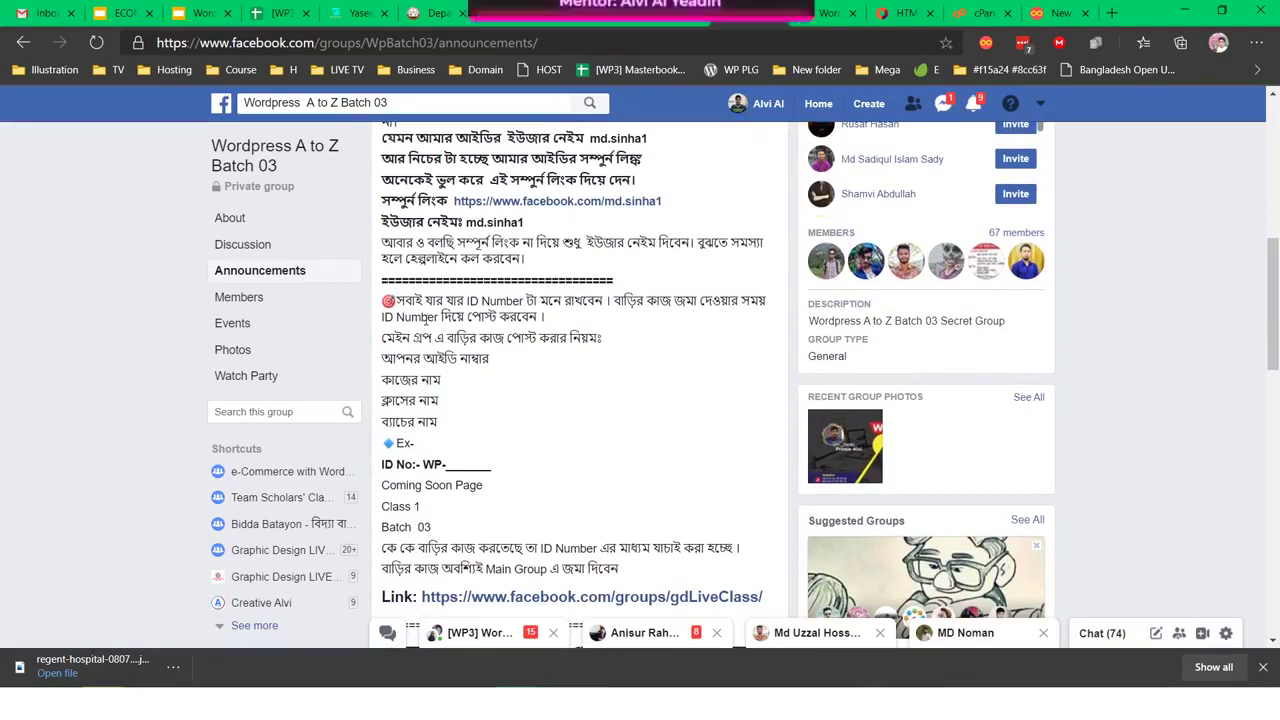
pyautogui.scroll(-1, 519, 468)
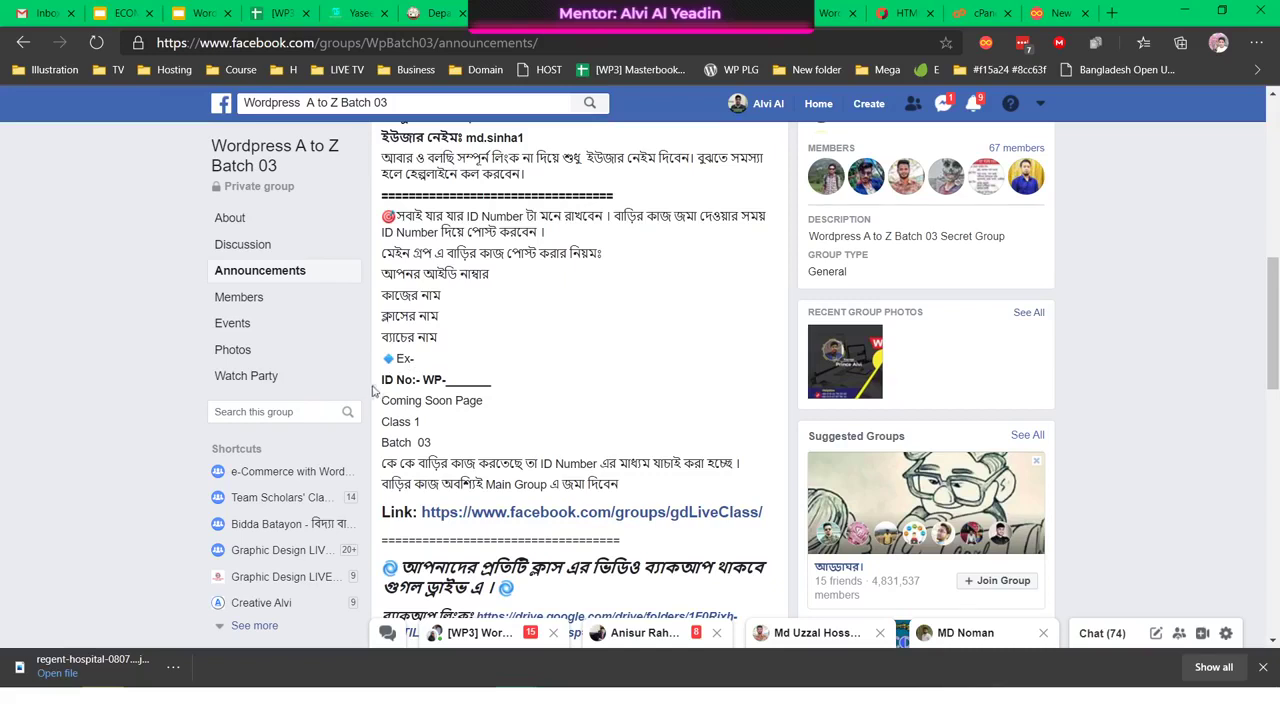
# Highlight the format's ID number, task name, class name and batch name lines.
pyautogui.moveTo(380, 380); pyautogui.dragTo(503, 383)
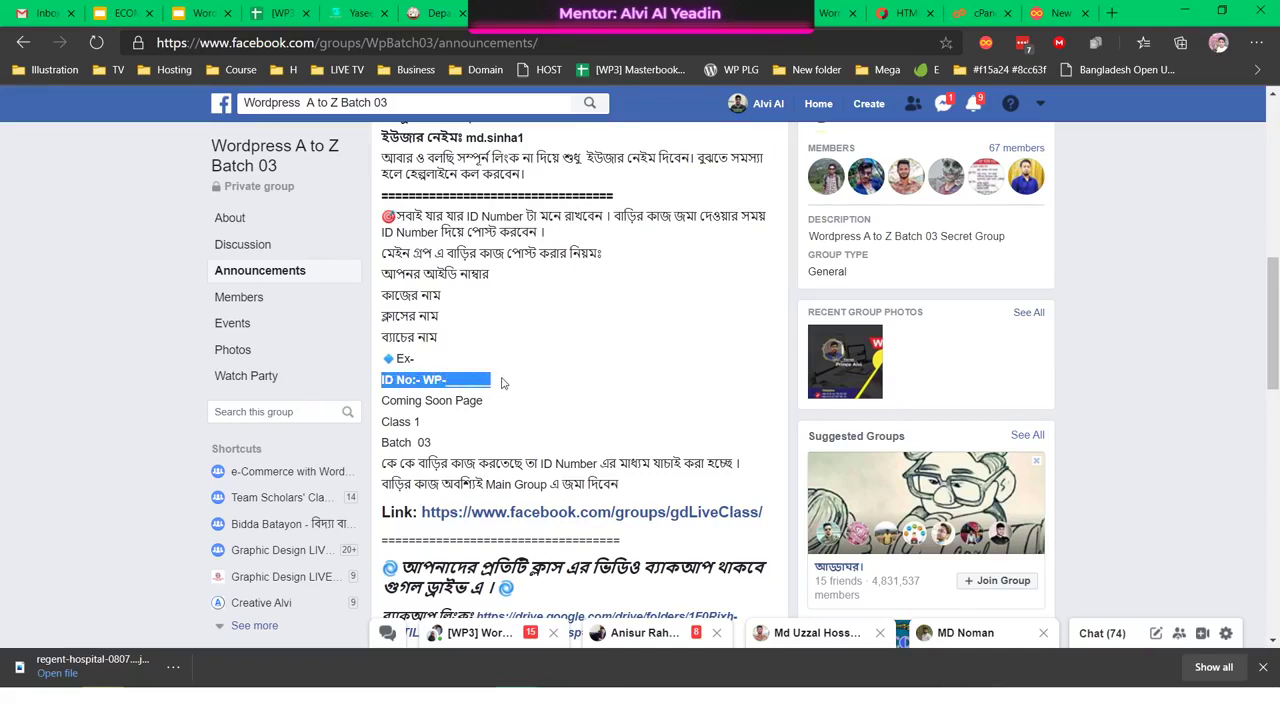
pyautogui.moveTo(383, 273); pyautogui.dragTo(492, 276)
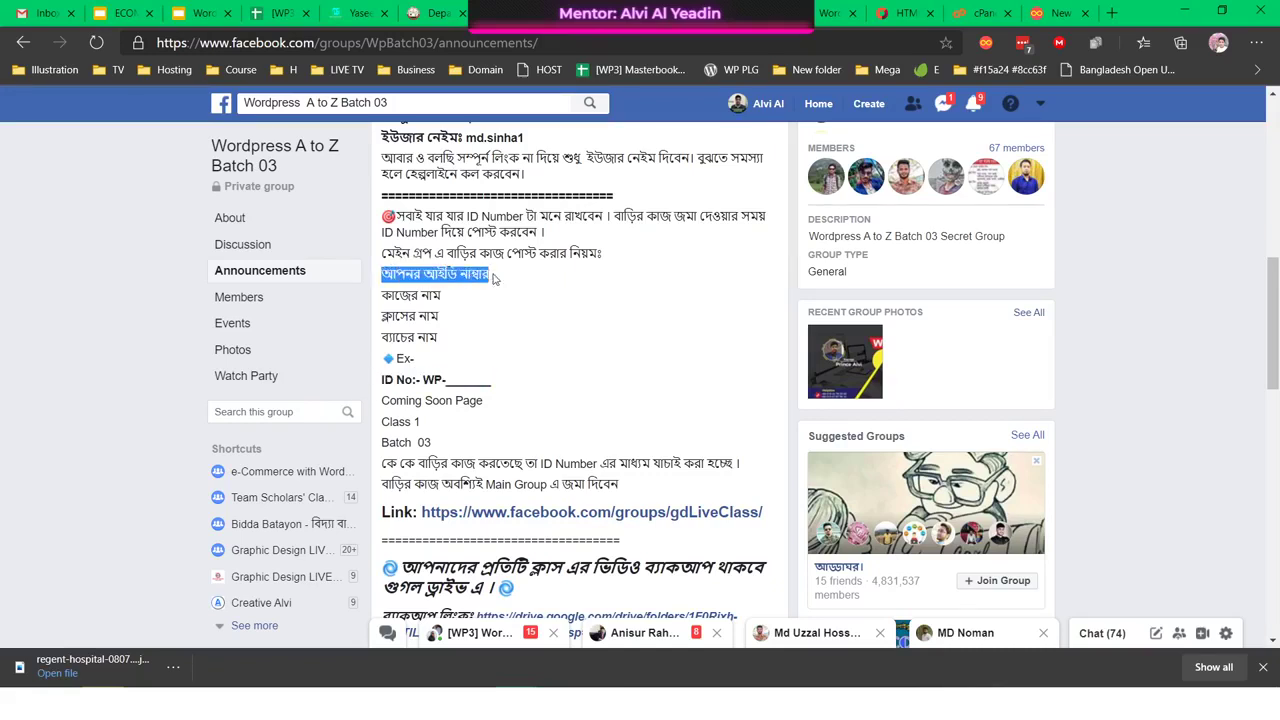
pyautogui.moveTo(383, 294); pyautogui.dragTo(462, 320)
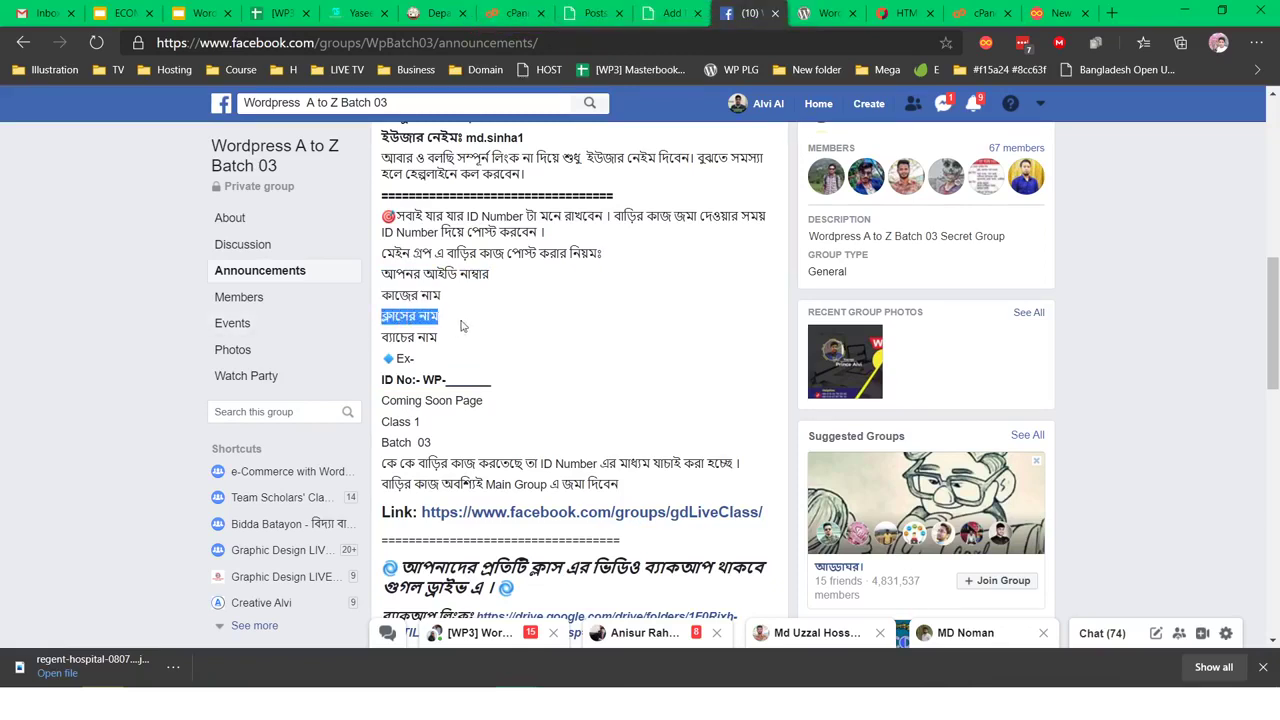
pyautogui.moveTo(392, 341); pyautogui.dragTo(445, 350)
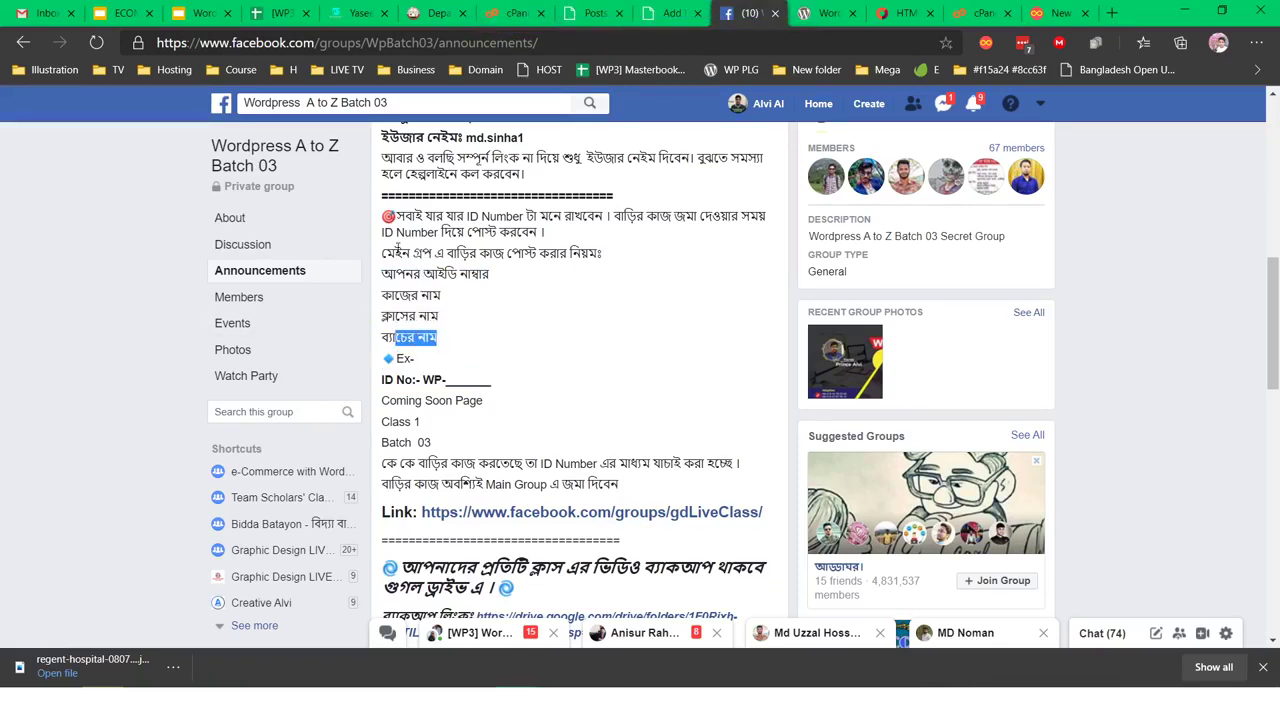
# Highlight the posting rule heading and example lines: ID No:- WP-, Coming Soon Page, Class 1, Batch 03.
pyautogui.tripleClick(400, 250)
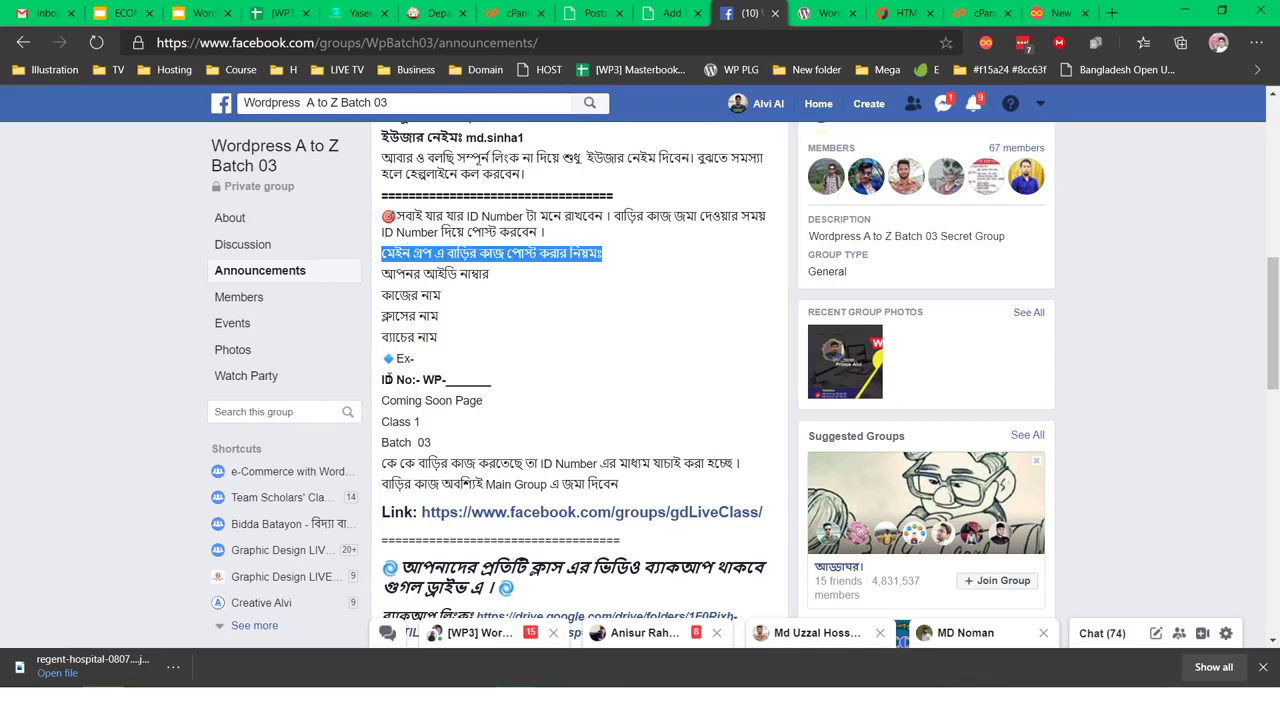
pyautogui.moveTo(382, 379); pyautogui.dragTo(478, 376)
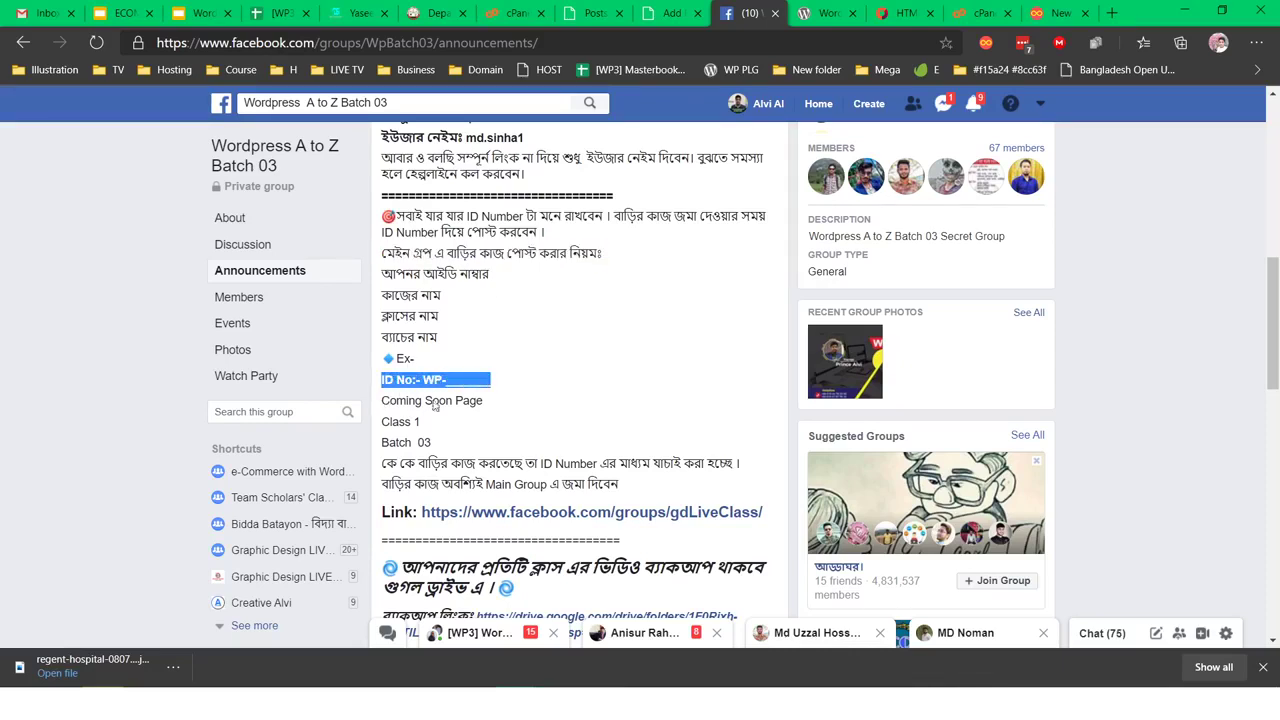
pyautogui.moveTo(384, 401); pyautogui.dragTo(494, 401)
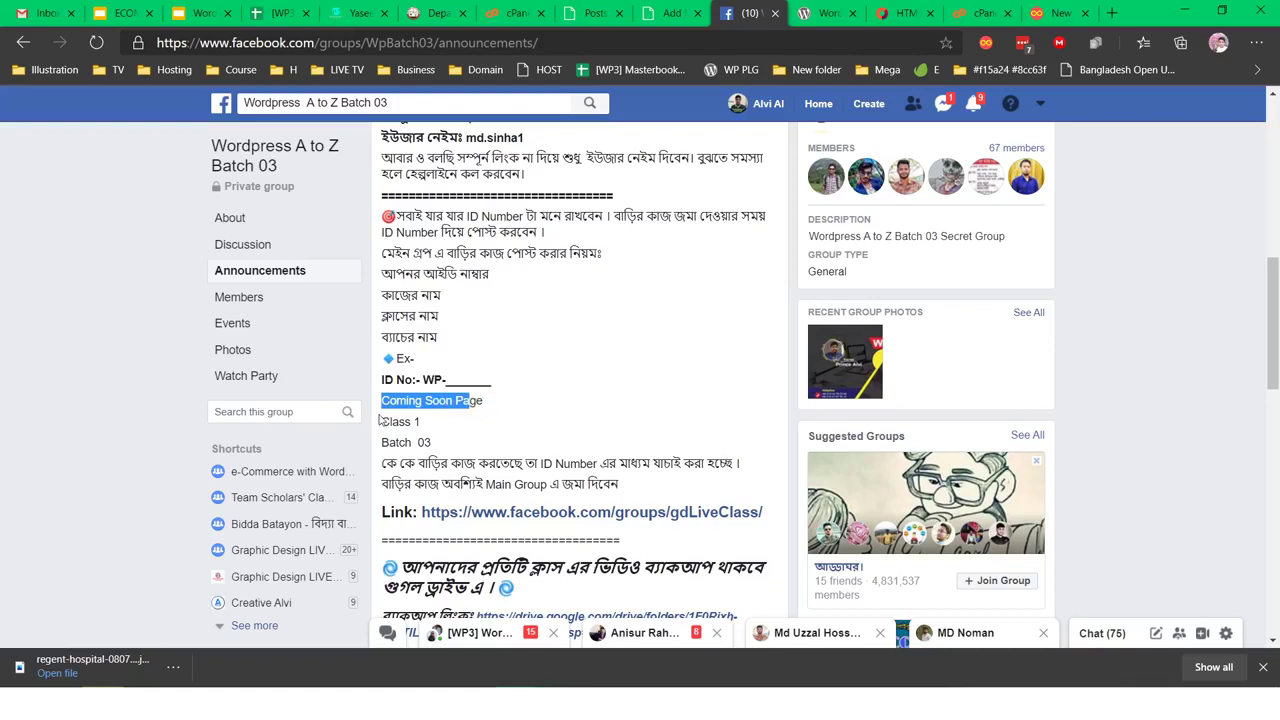
pyautogui.moveTo(382, 421); pyautogui.dragTo(722, 459)
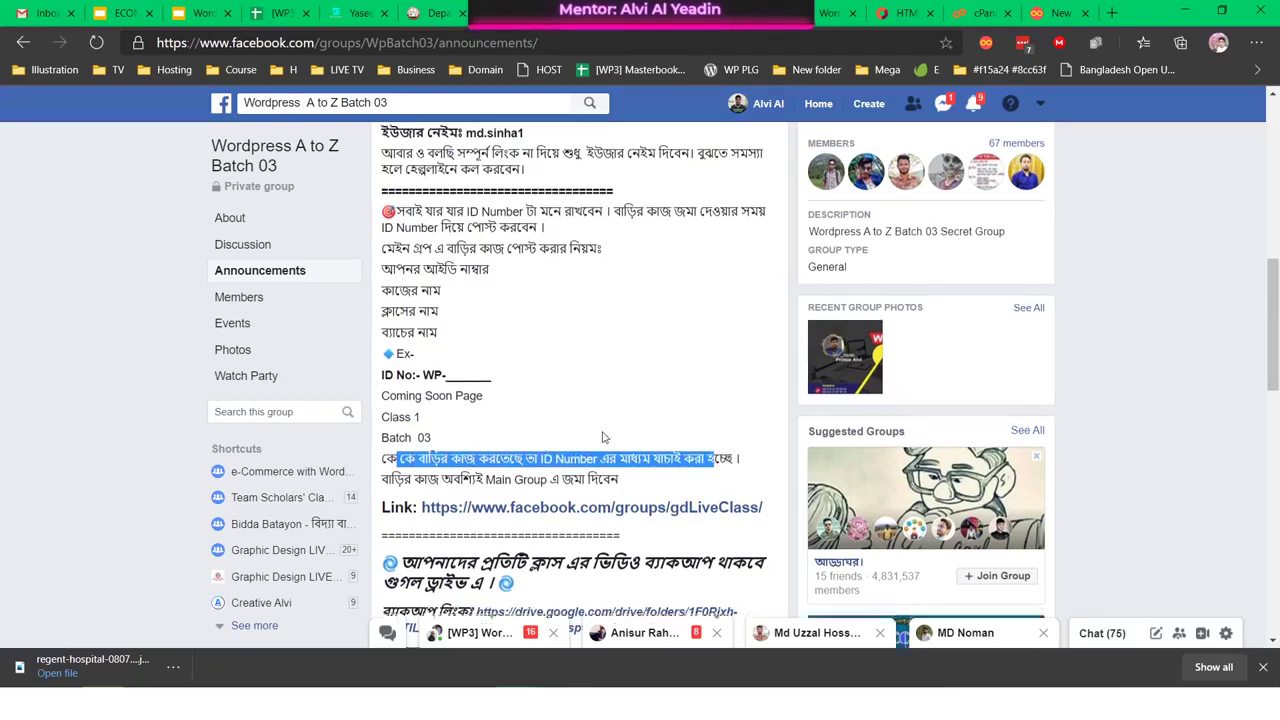
pyautogui.scroll(-1, 527, 398)
pyautogui.scroll(2, 527, 398)
pyautogui.scroll(-3, 615, 275)
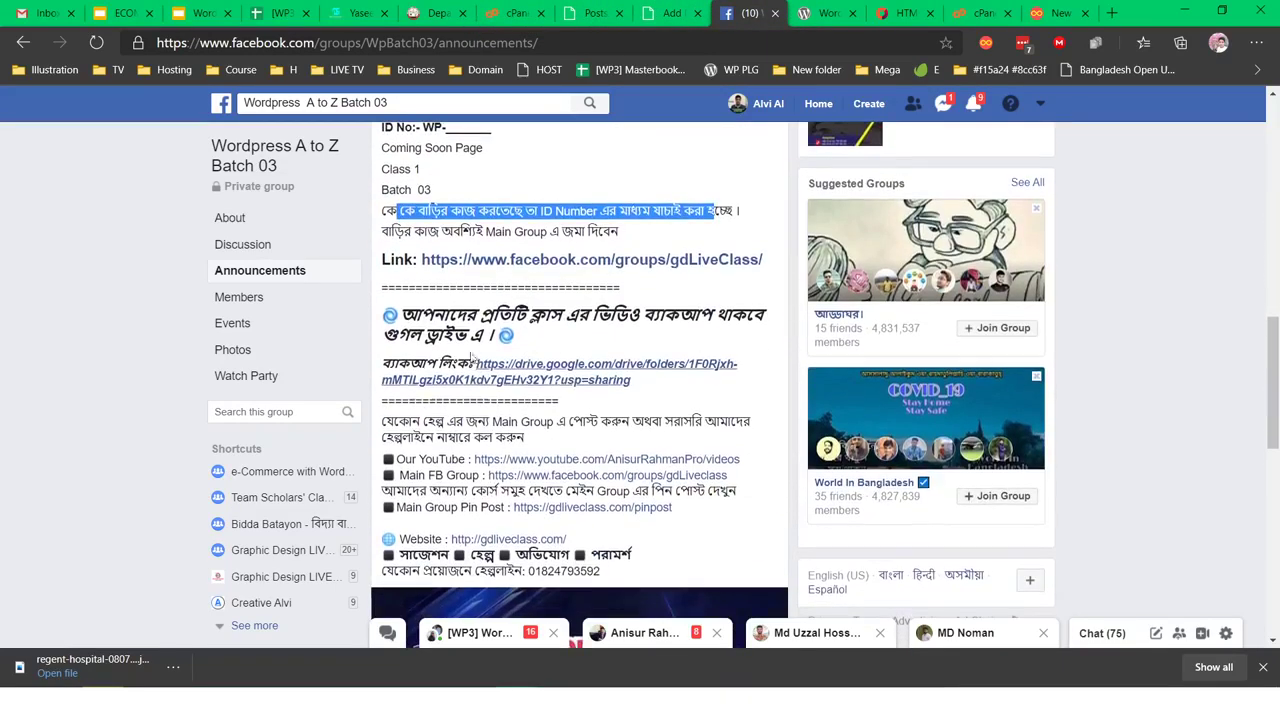